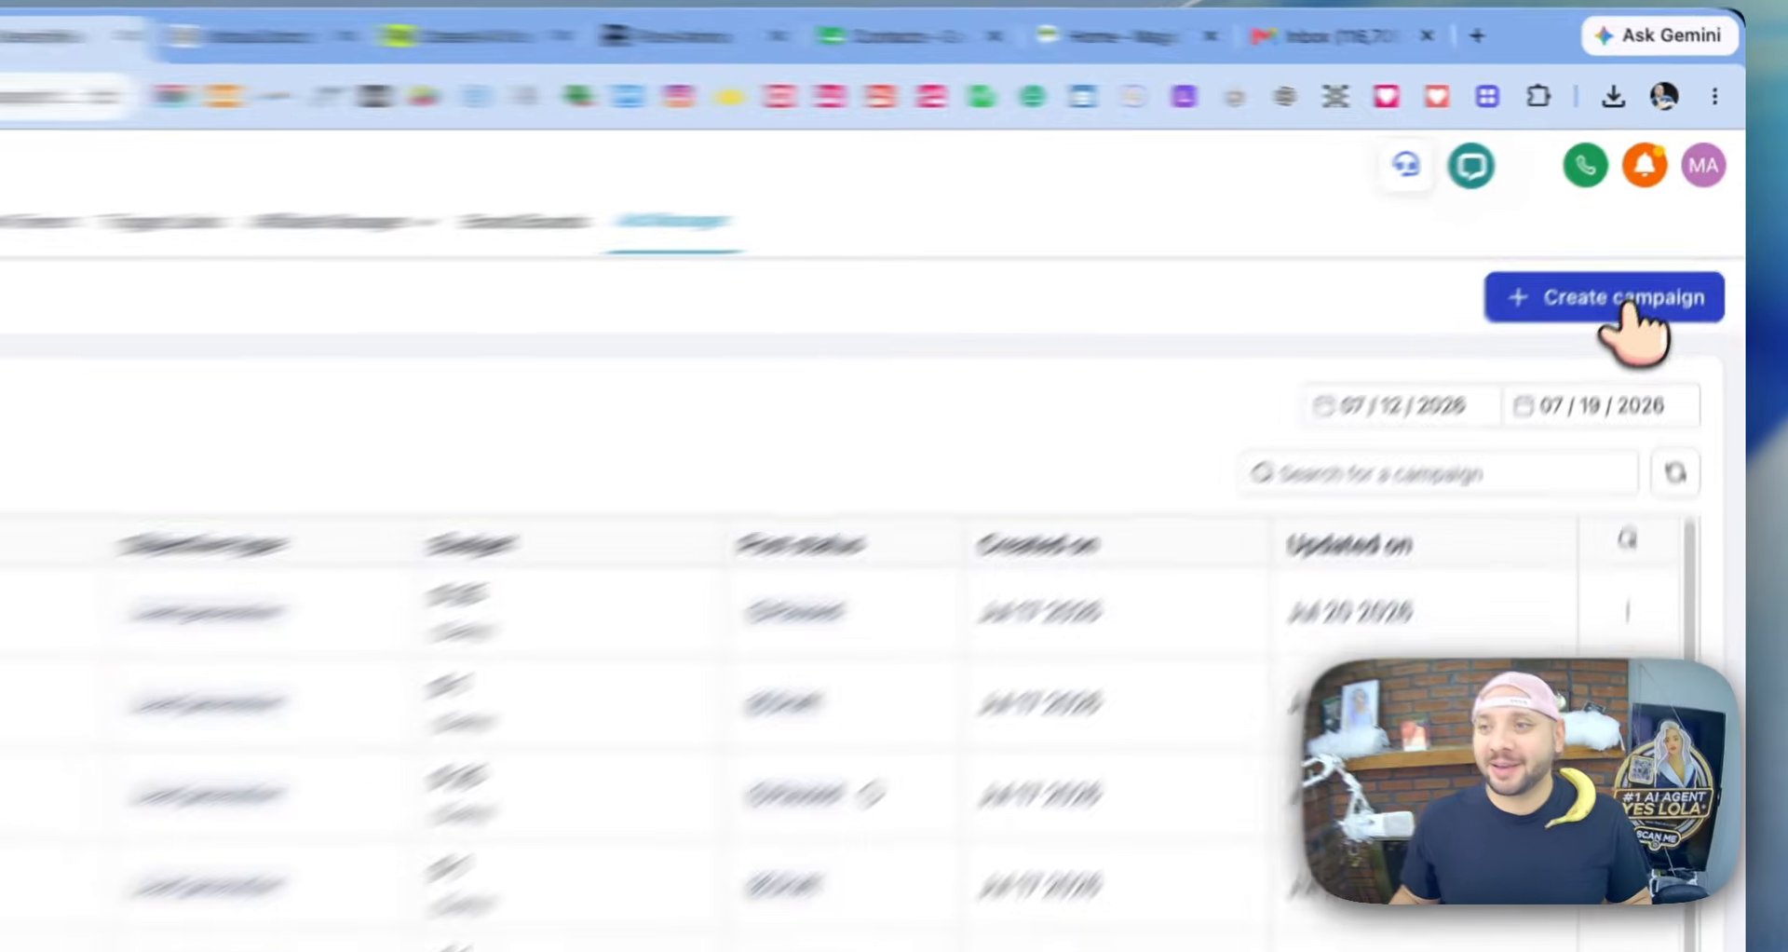
- Create a new ad campaign with Meta as the platform
left_click(1677, 227)
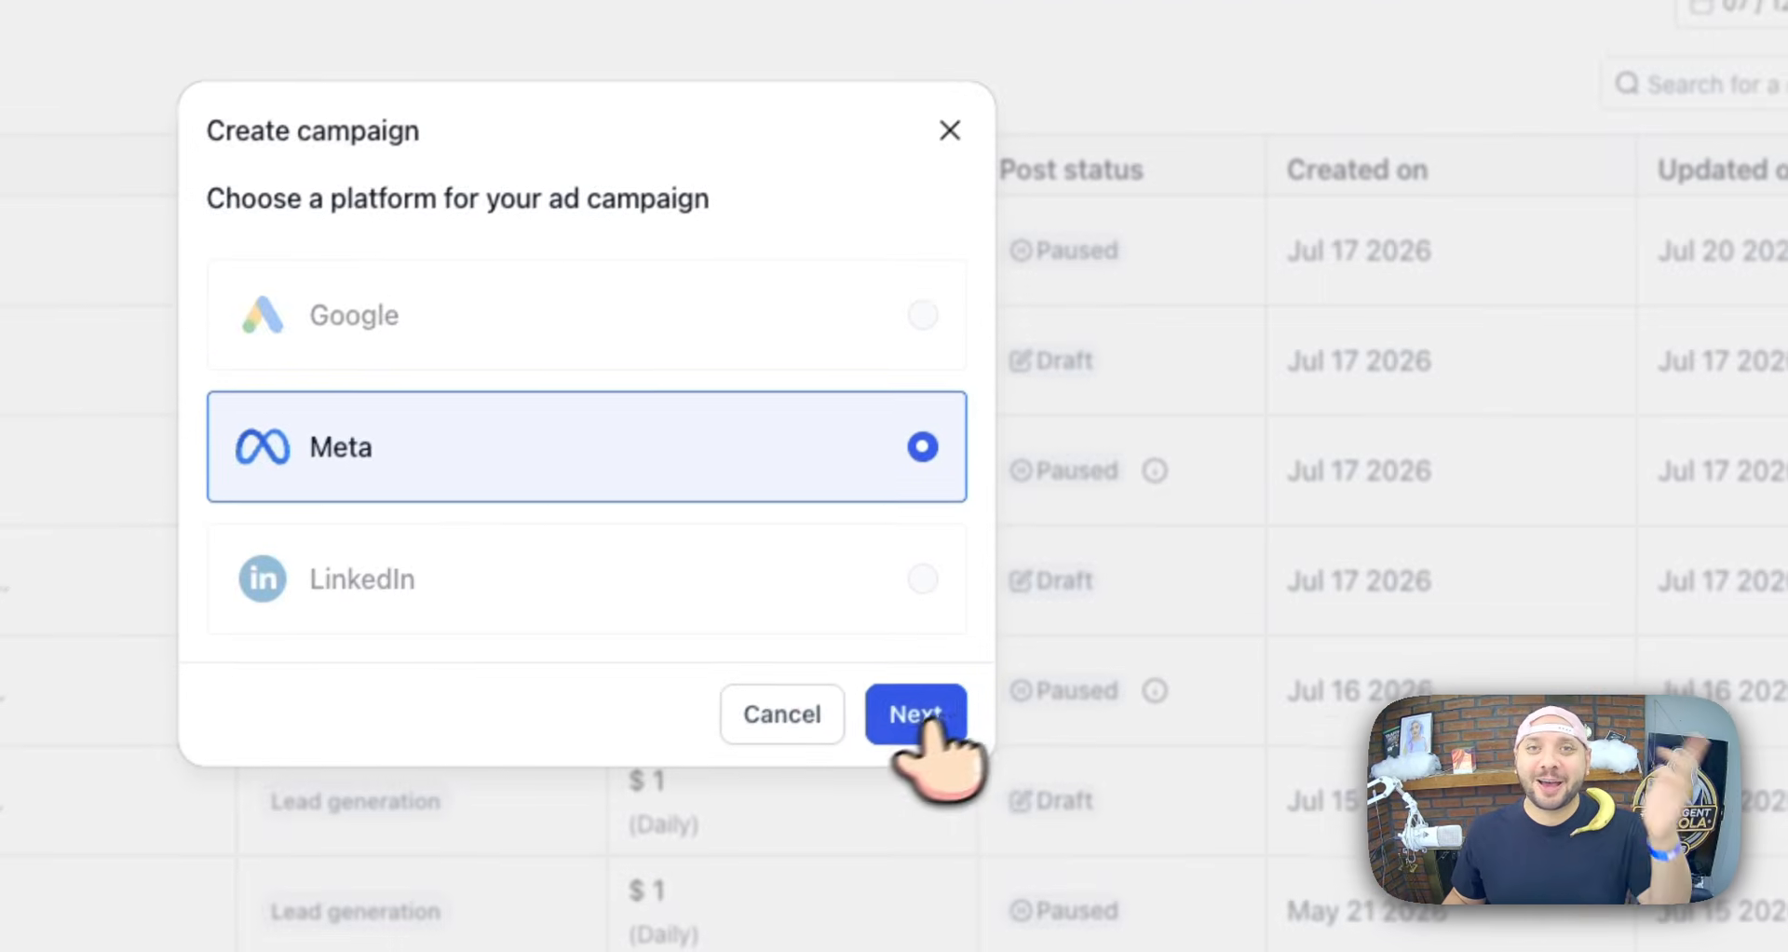
left_click(927, 722)
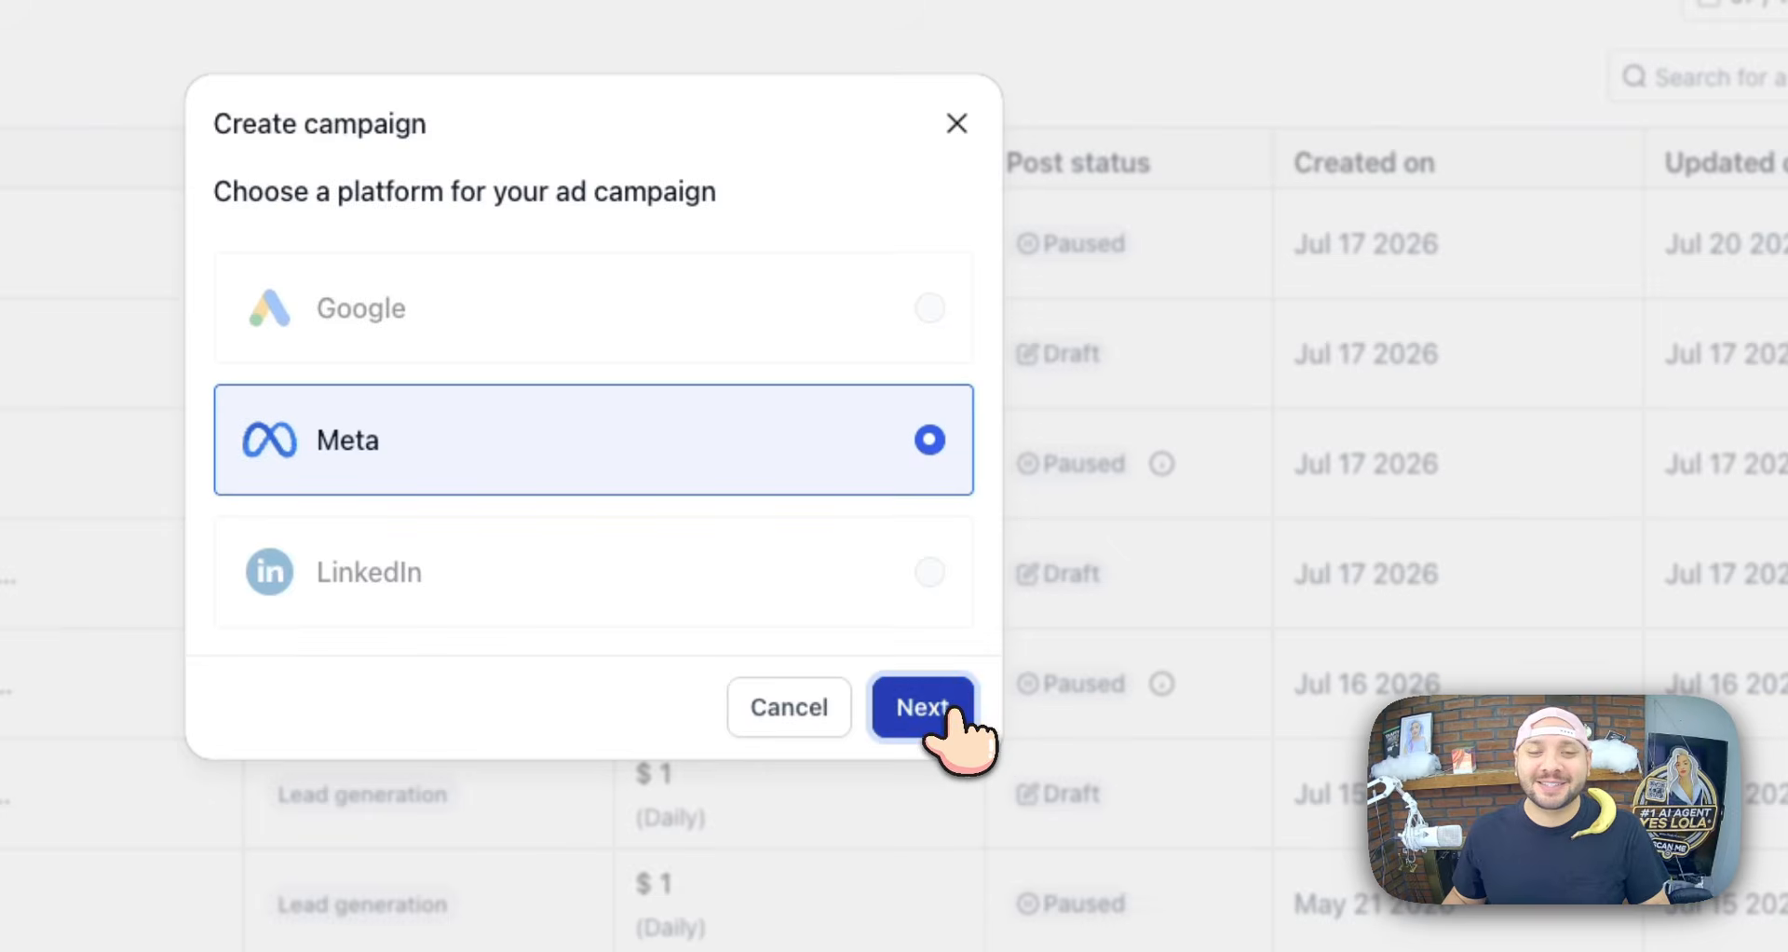
left_click(943, 785)
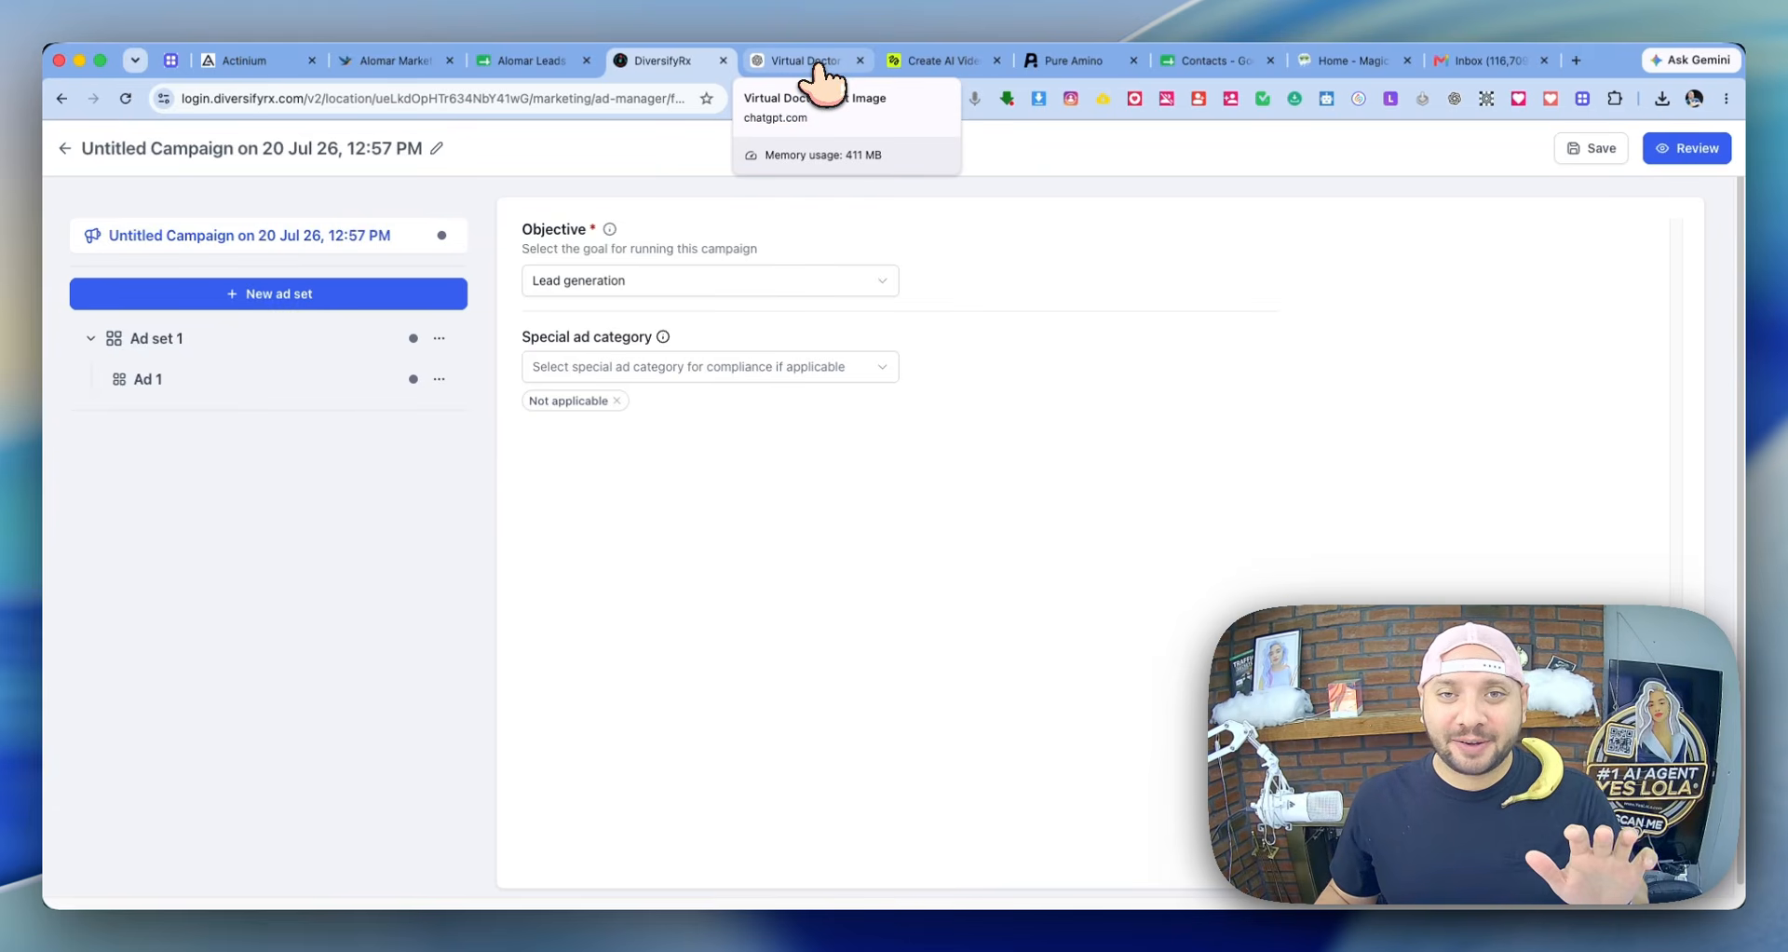
- Switch to the ChatGPT conversation and download the "Virtual Weight Loss Doctor Visit" image with the "Book Online Today" button
left_click(816, 63)
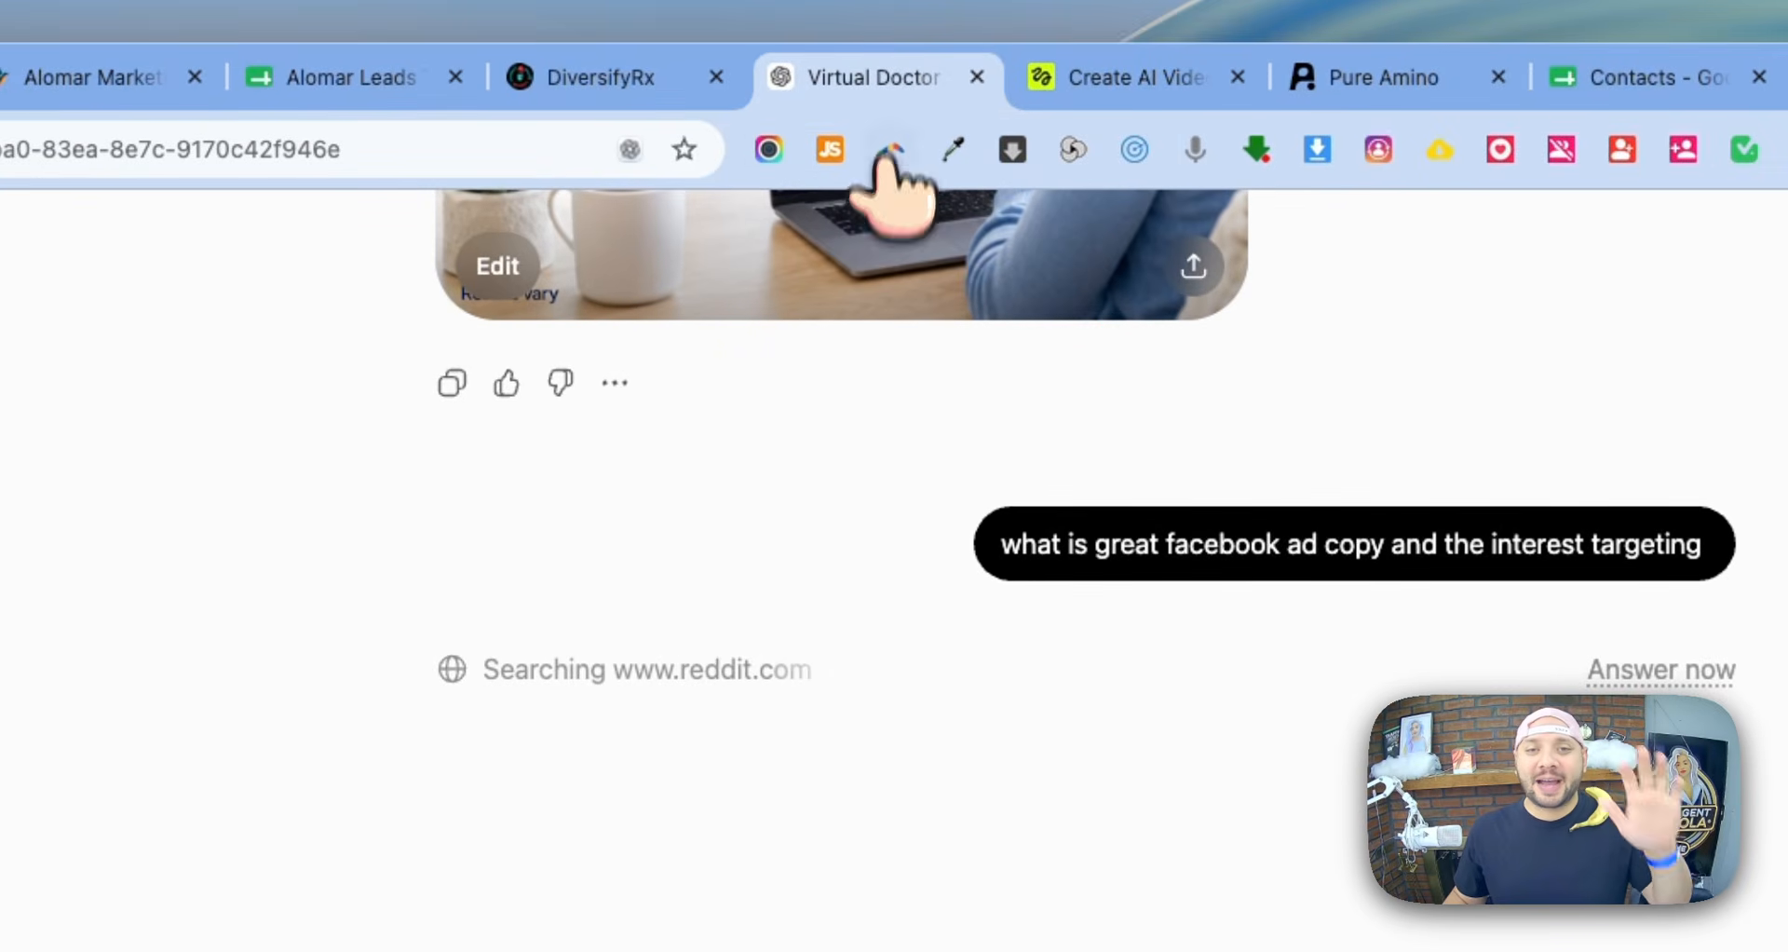
scroll(886, 639, "up", 10)
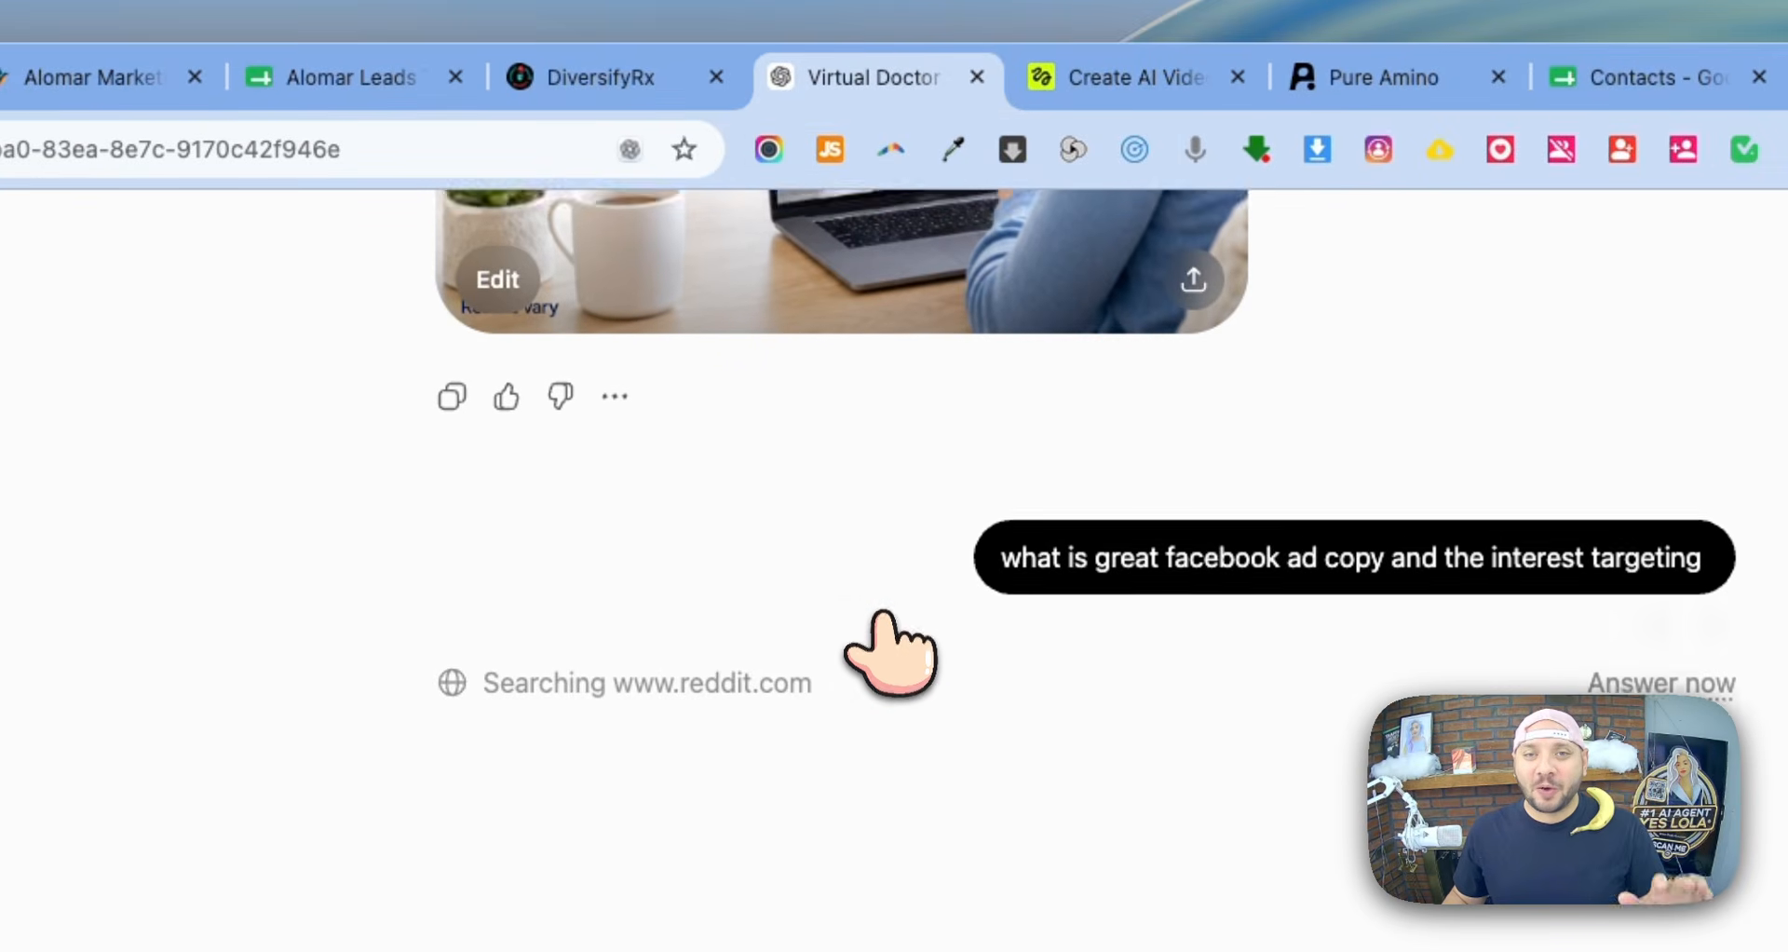
scroll(876, 610, "up", 10)
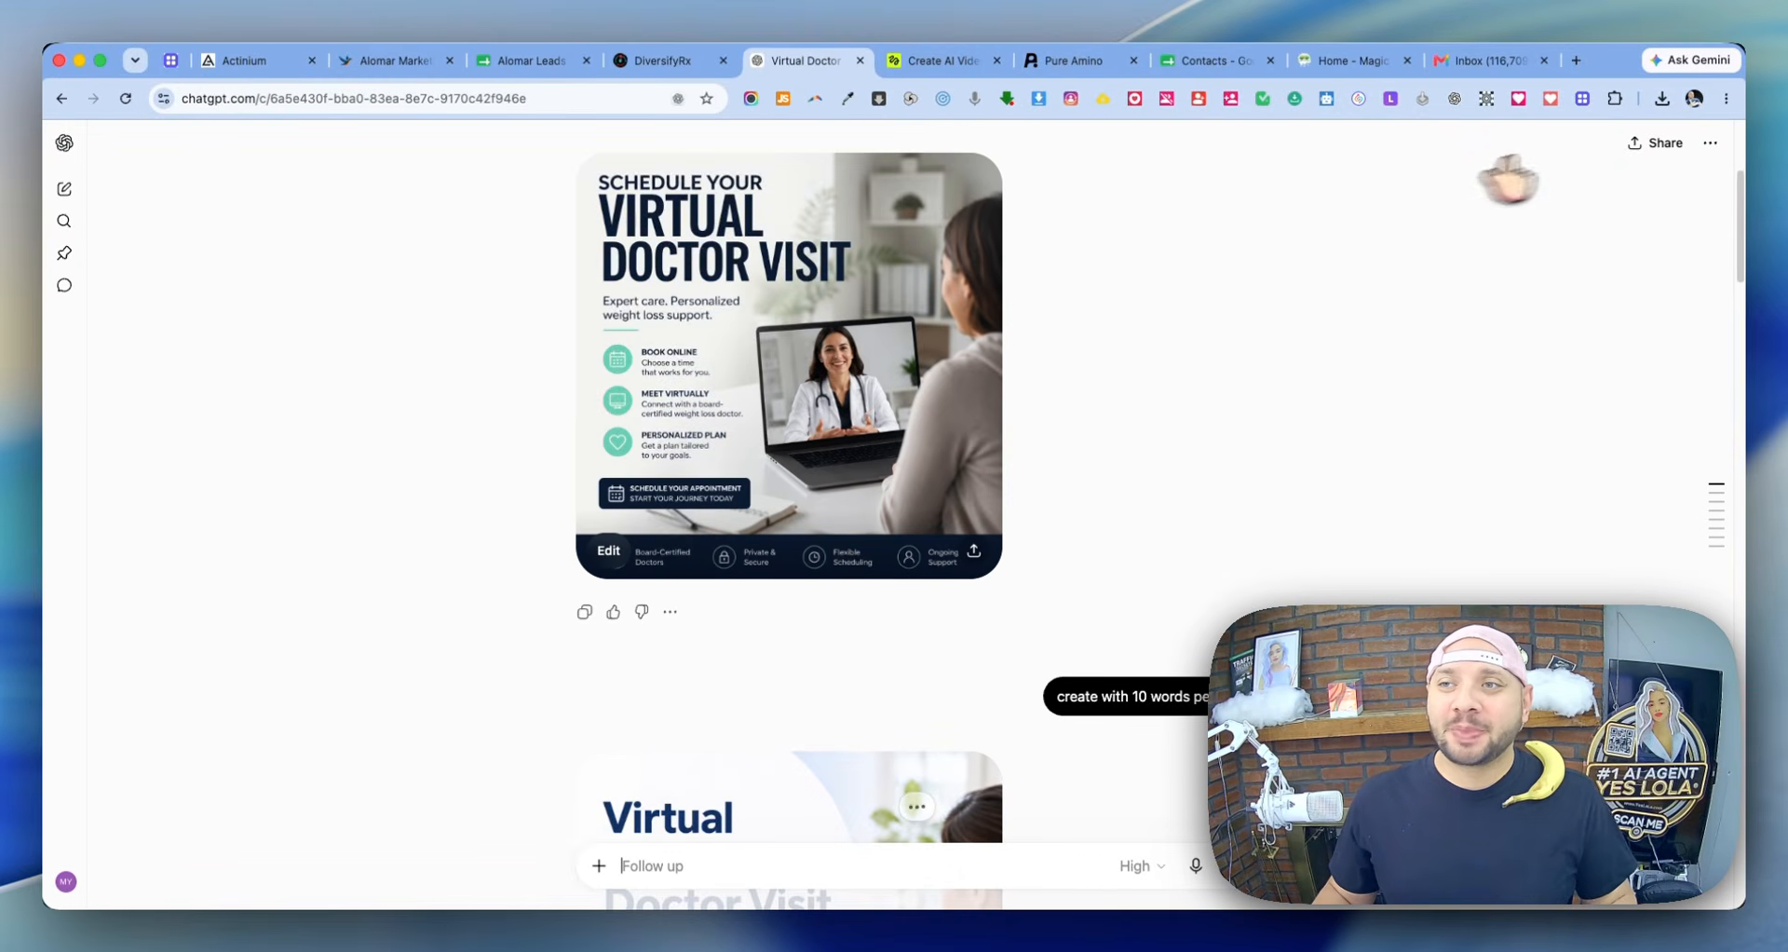
scroll(881, 346, "up", 5)
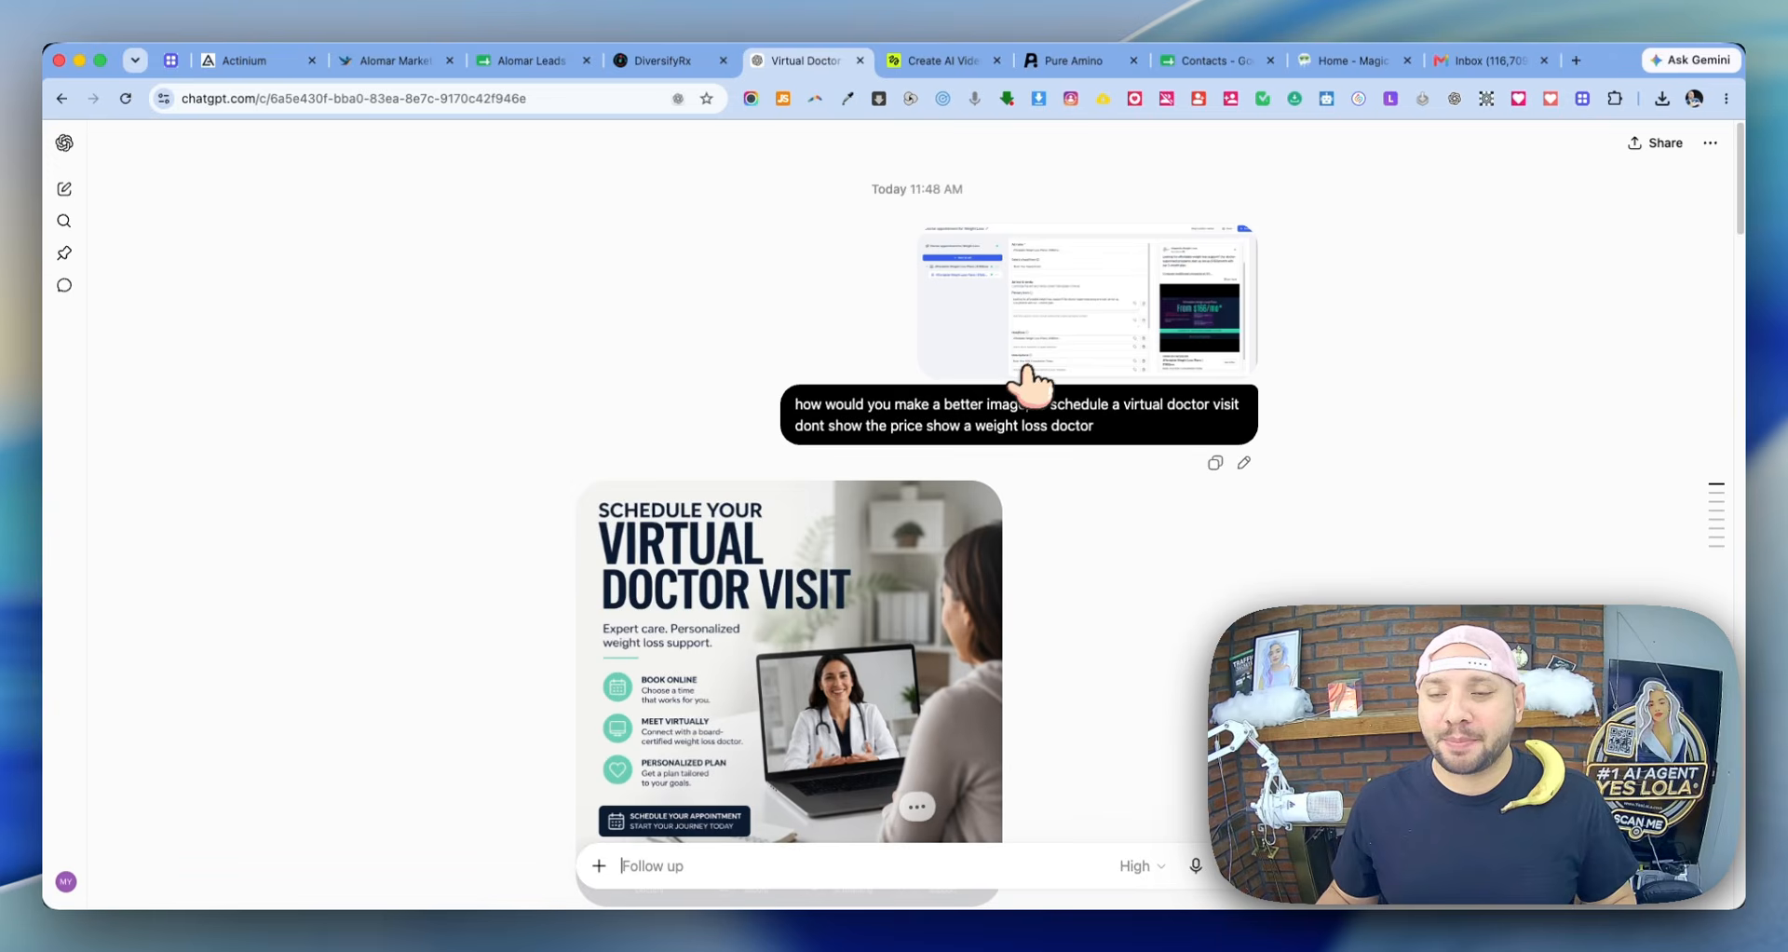
scroll(1030, 382, "down", 10)
scroll(1015, 393, "up", 10)
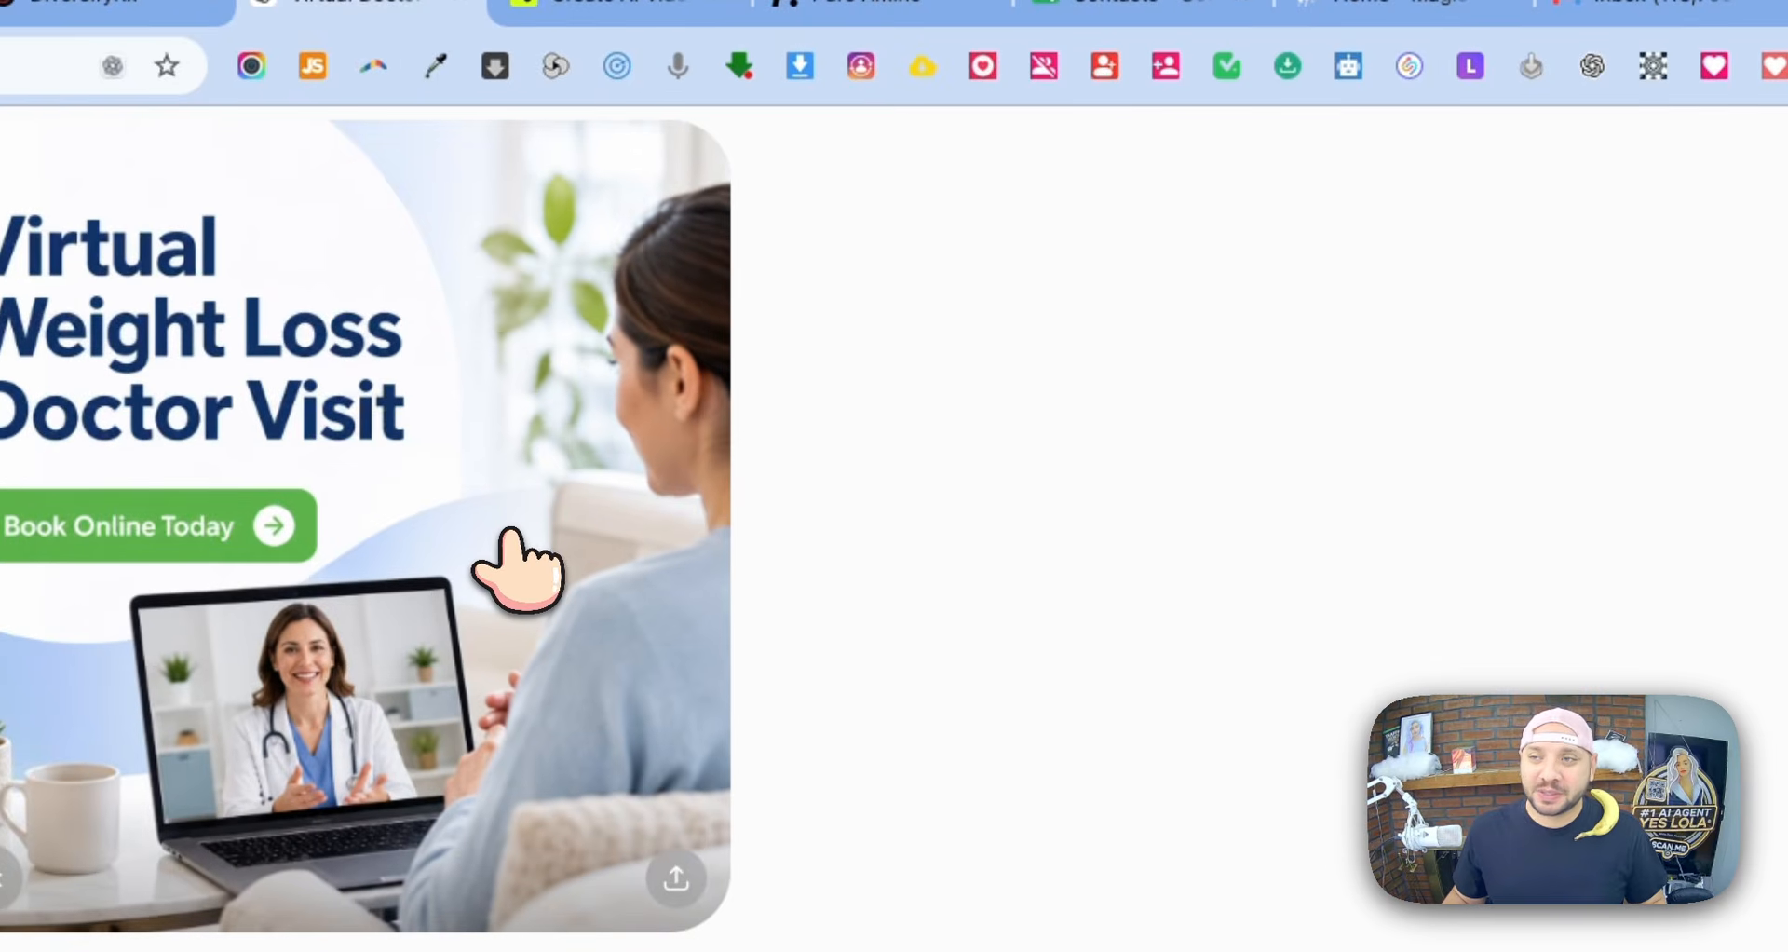
left_click(885, 349)
left_click(1616, 238)
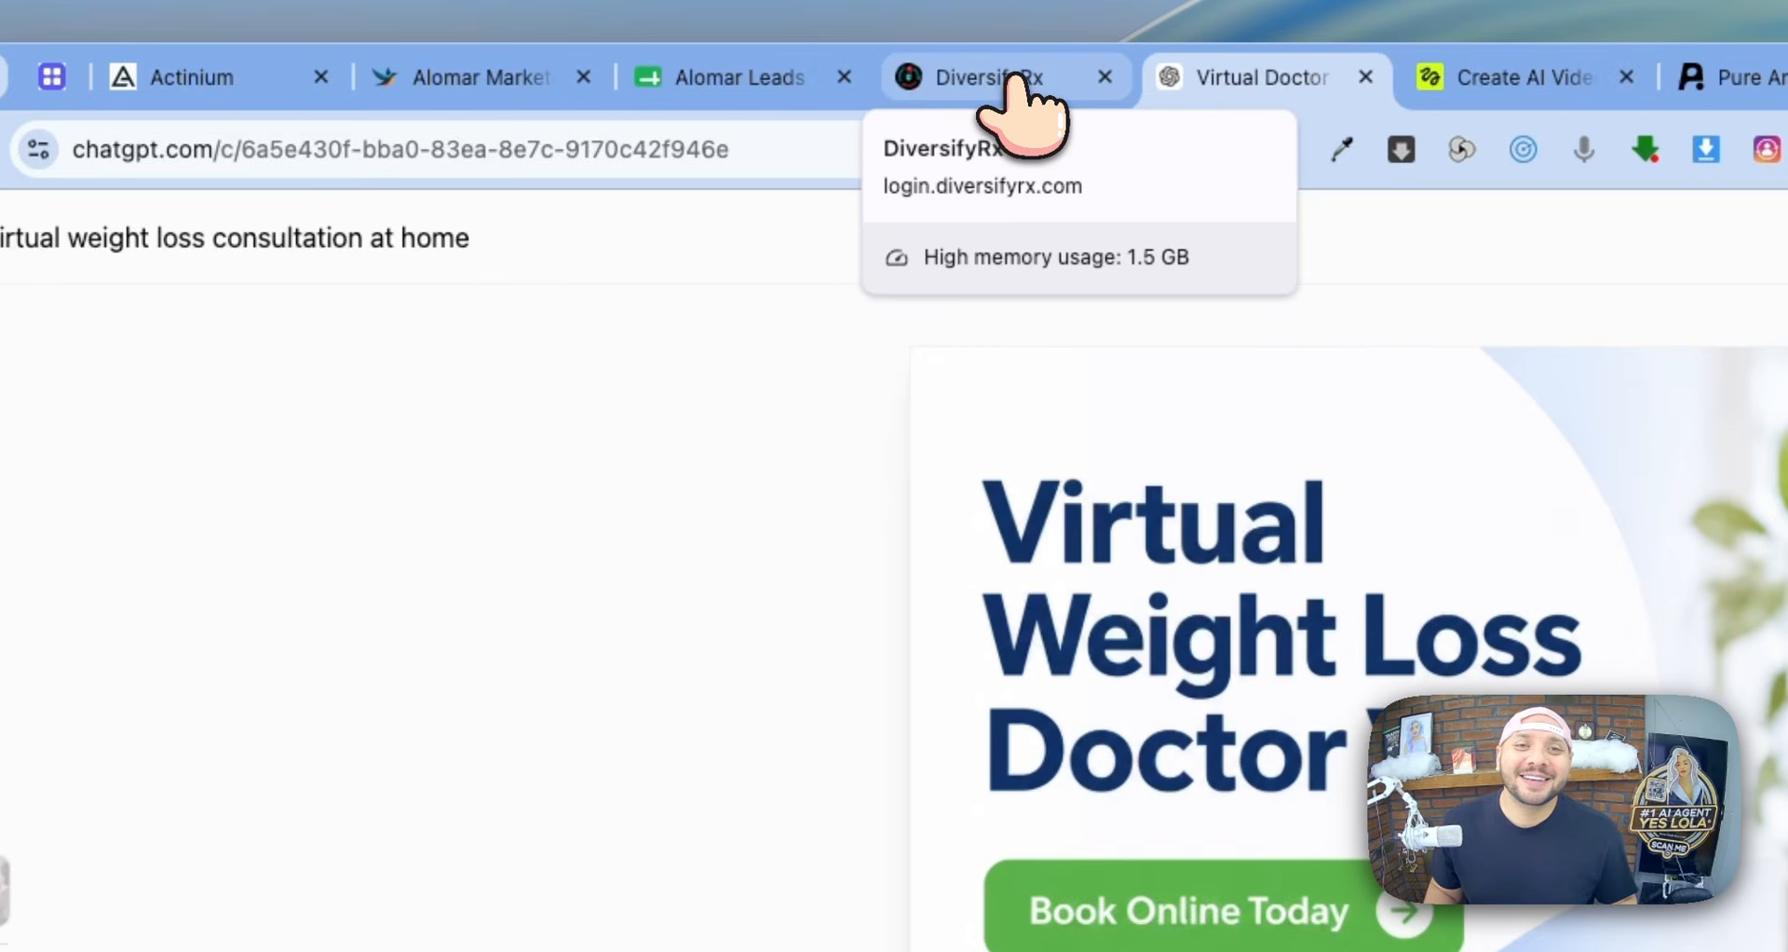
- Switch back to the DiversifyRx campaign and assign the "Book Your Appointment" lead form to Ad 1
left_click(1011, 79)
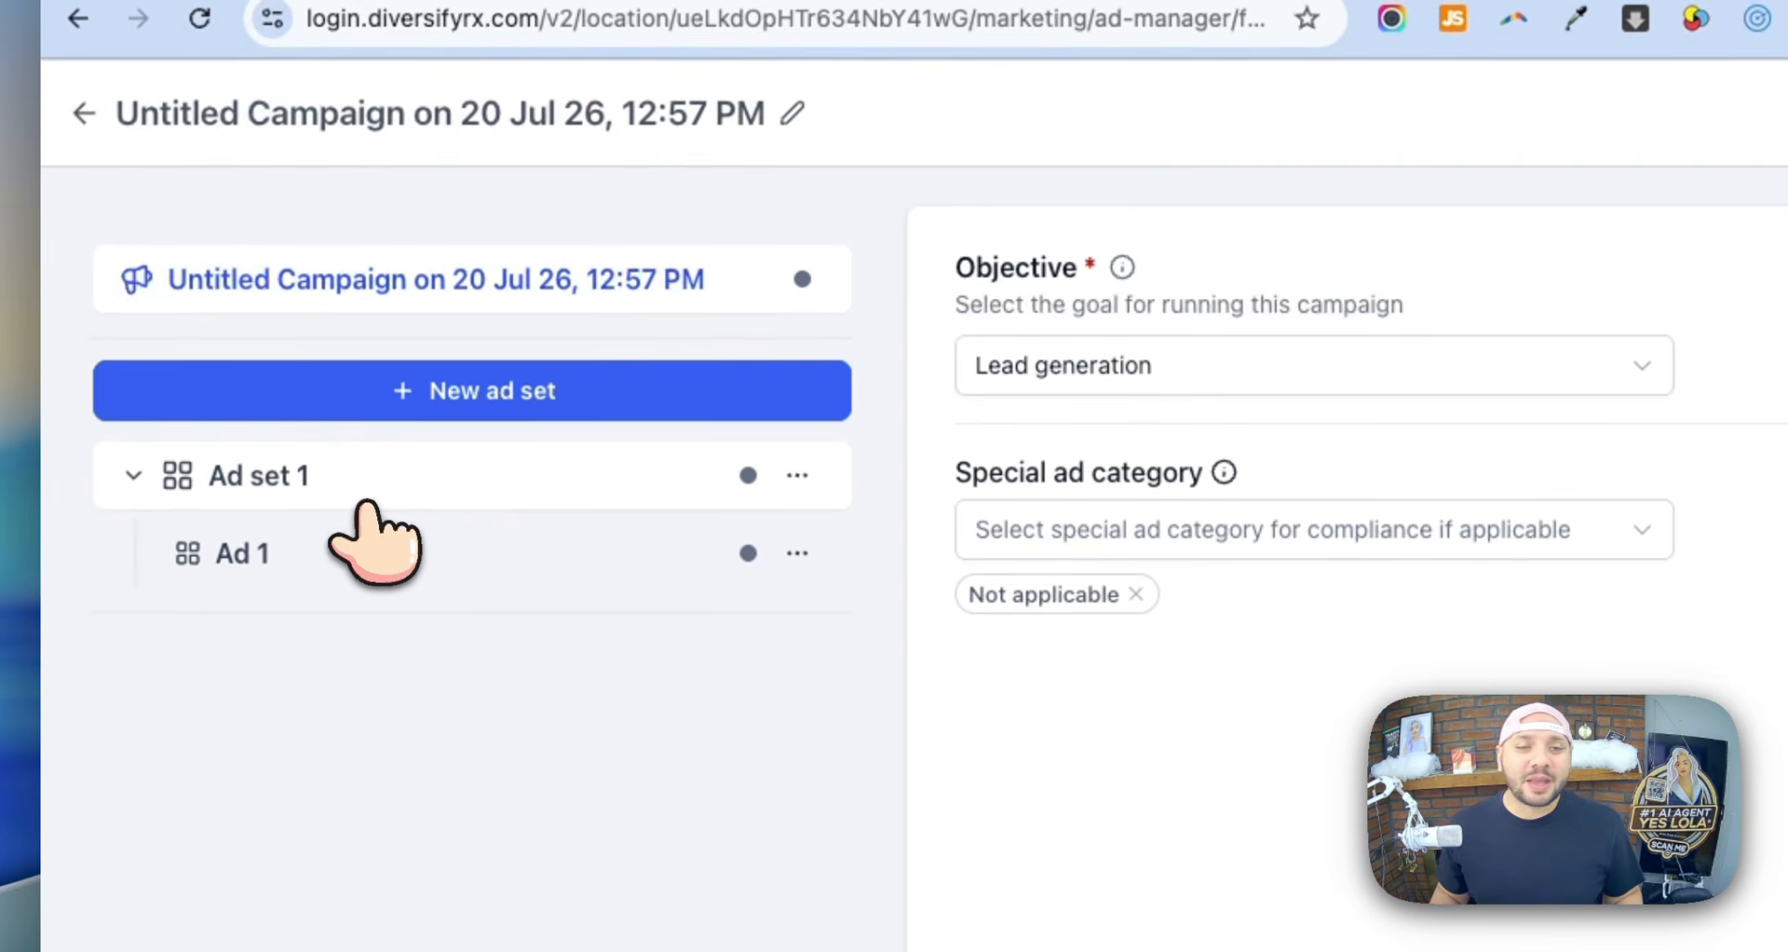
left_click(373, 556)
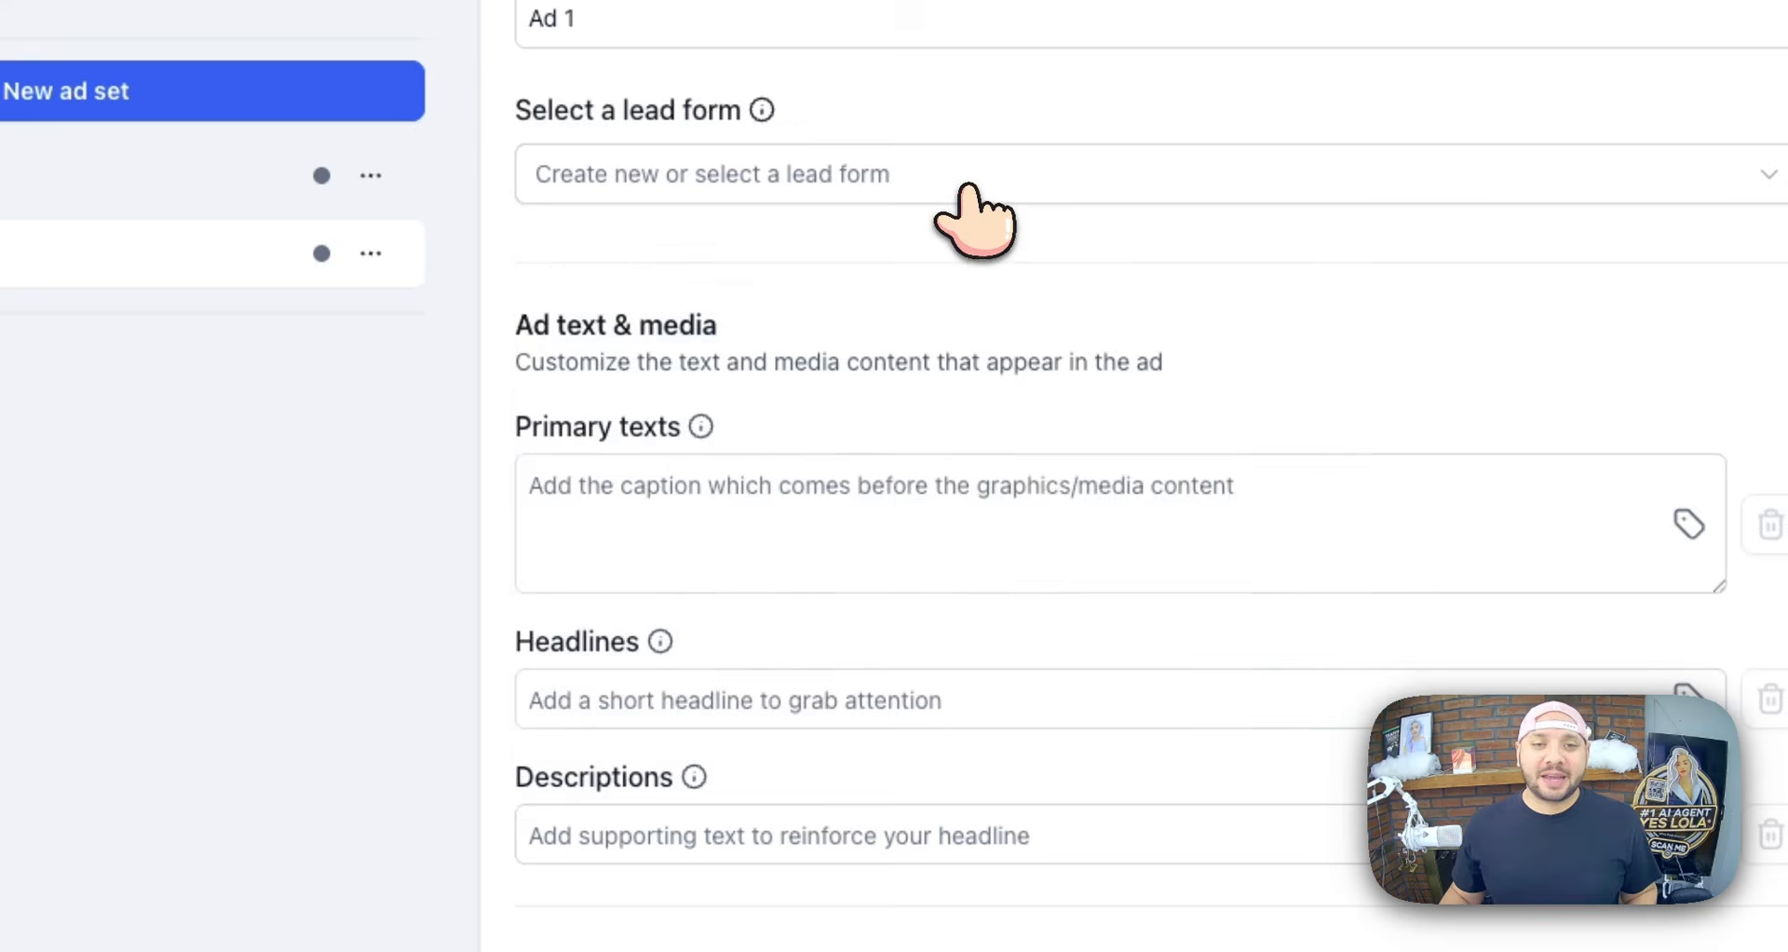
left_click(968, 191)
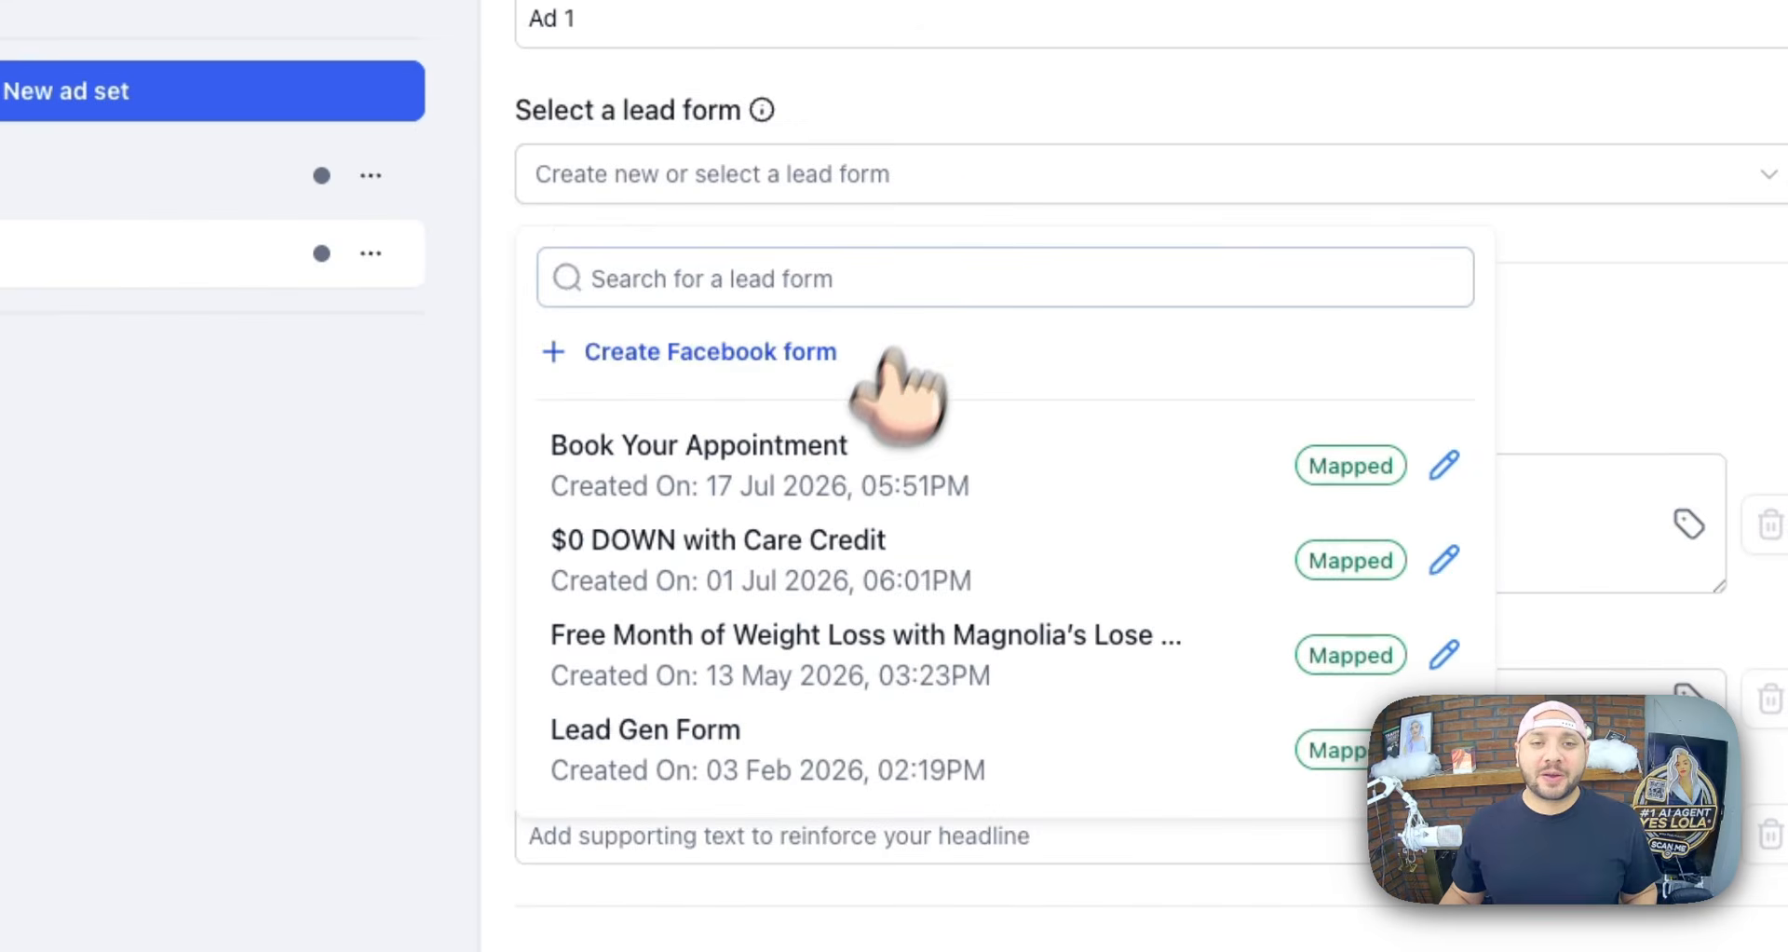
left_click(834, 438)
left_click(847, 480)
scroll(847, 480, "down", 2)
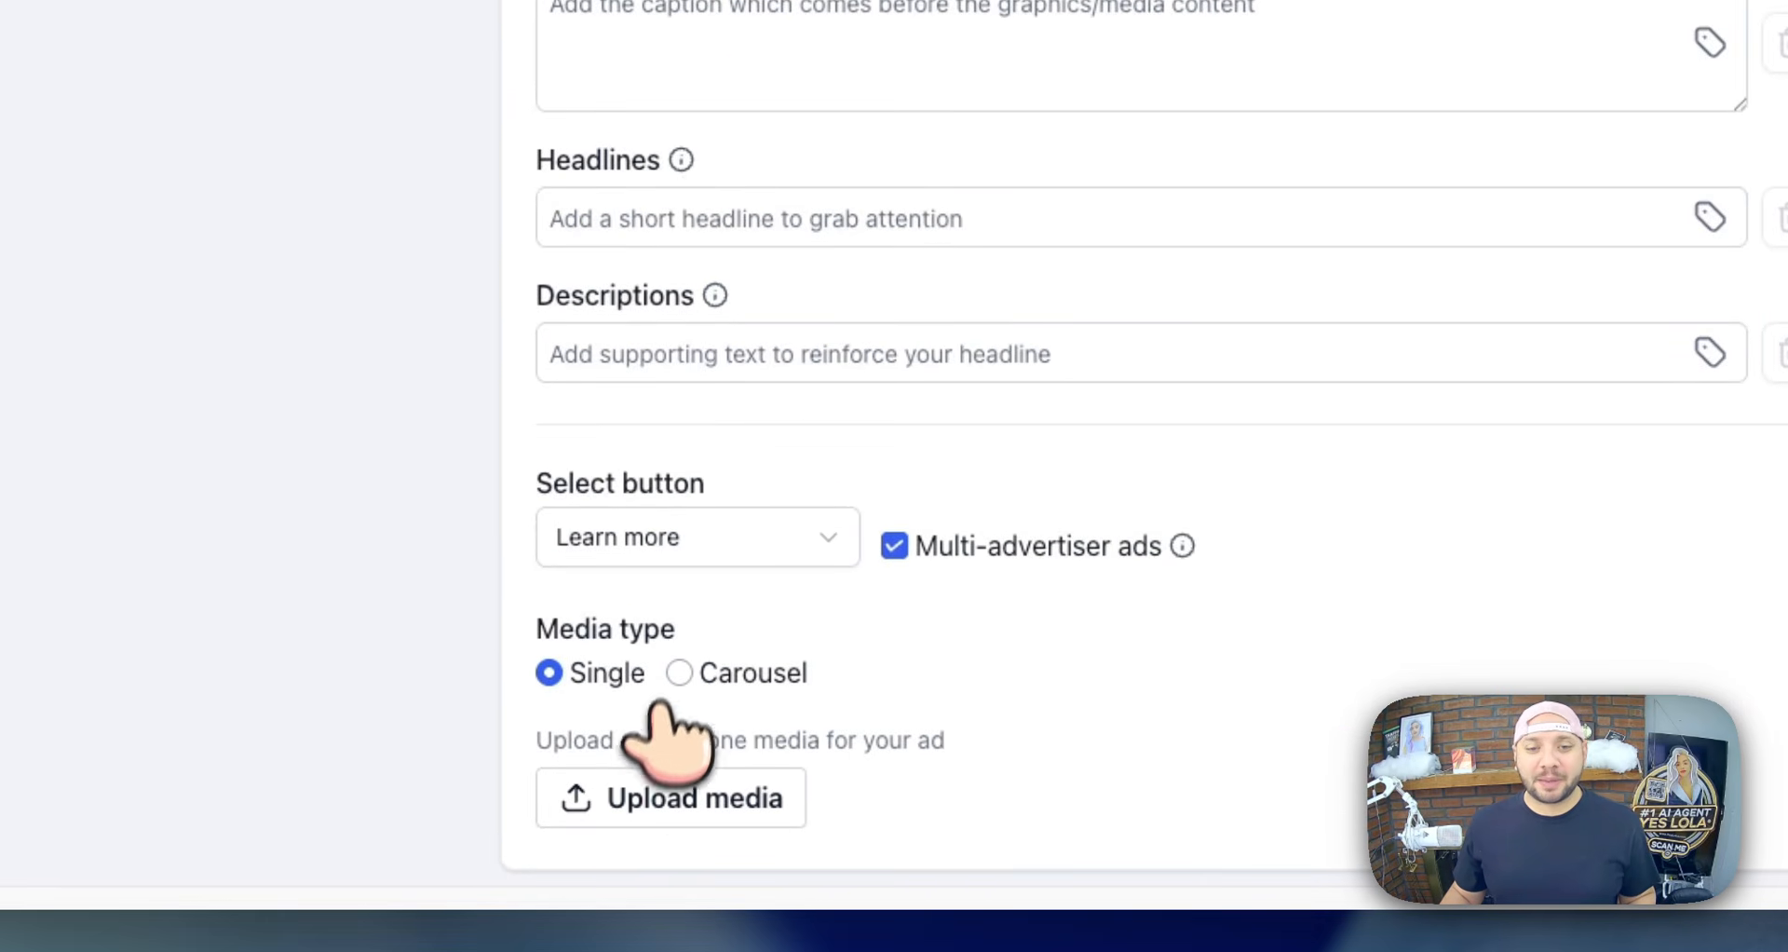
- Upload "ChatGPT Image Jul 20, 2026, 12_58_16 PM.png" from Downloads and use it as Ad 1's single media
left_click(701, 798)
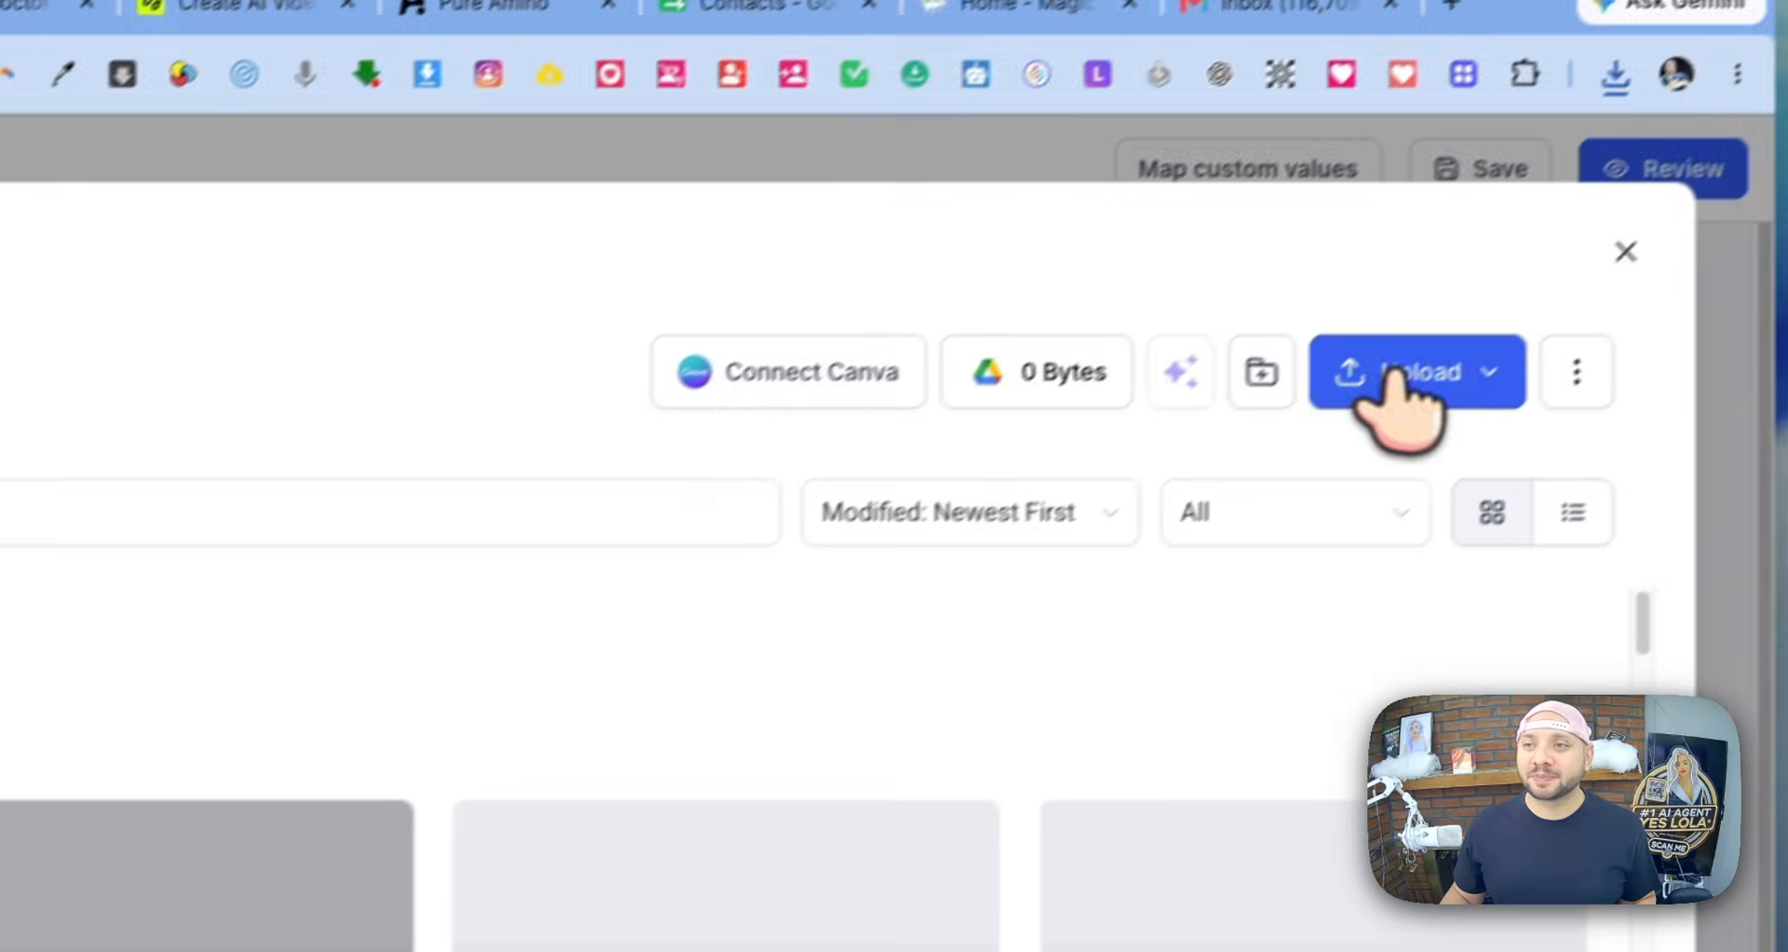
left_click(1360, 396)
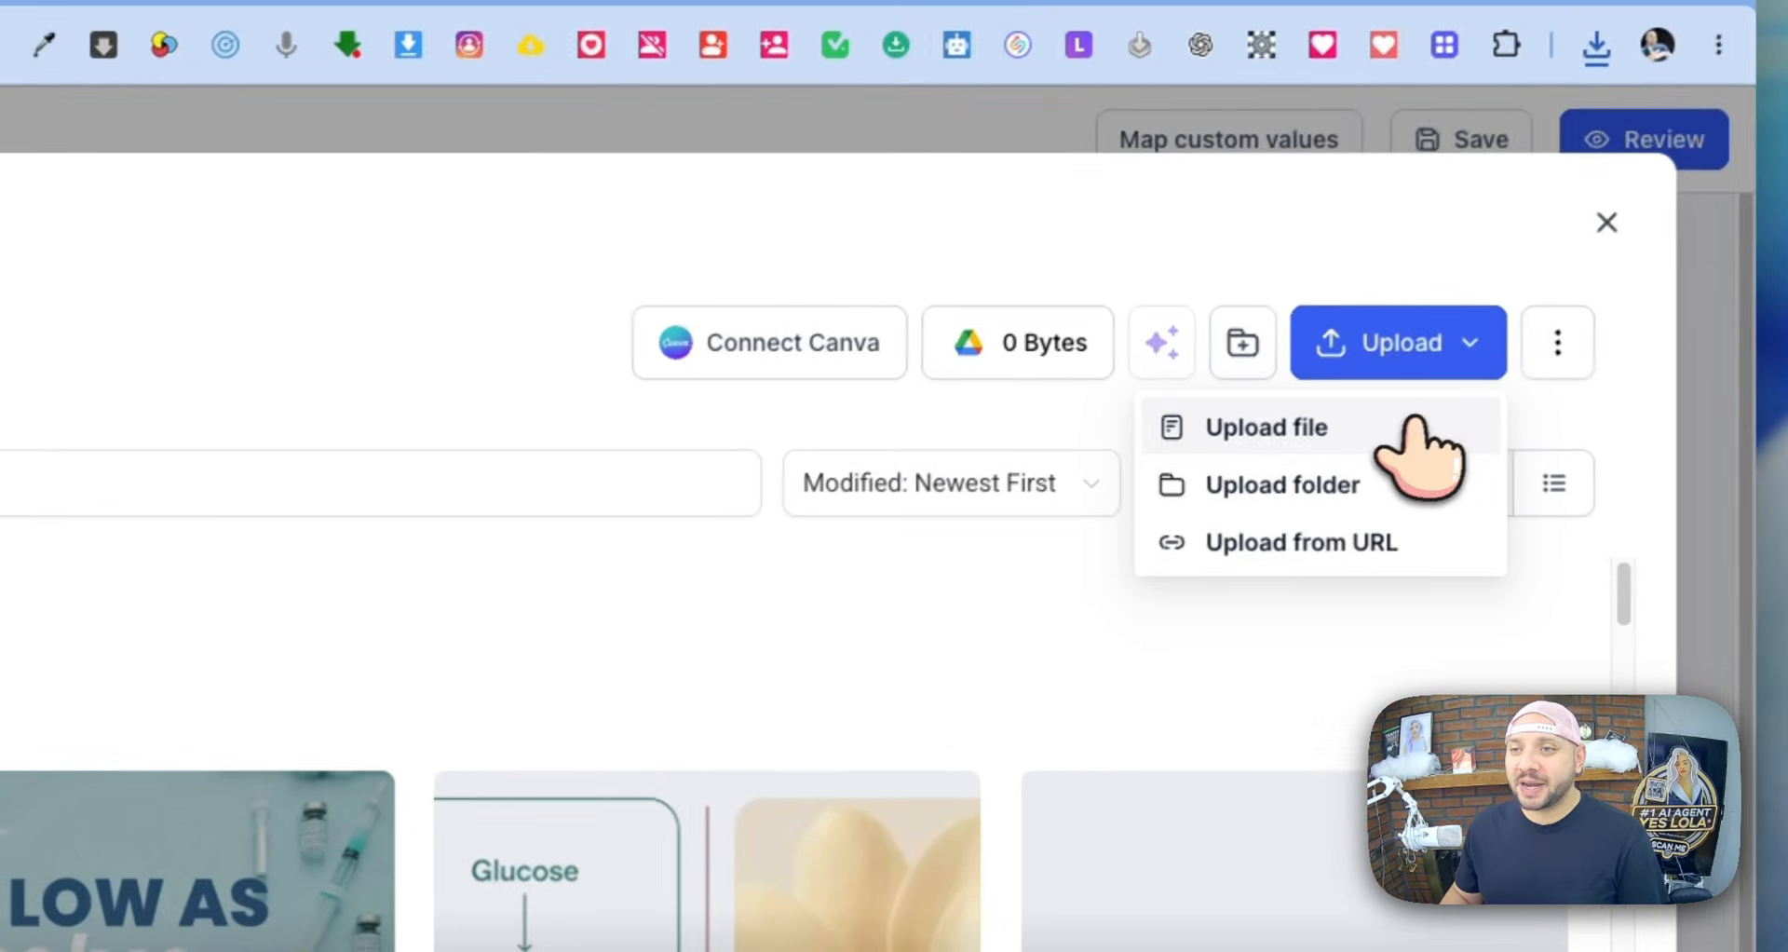
left_click(1414, 424)
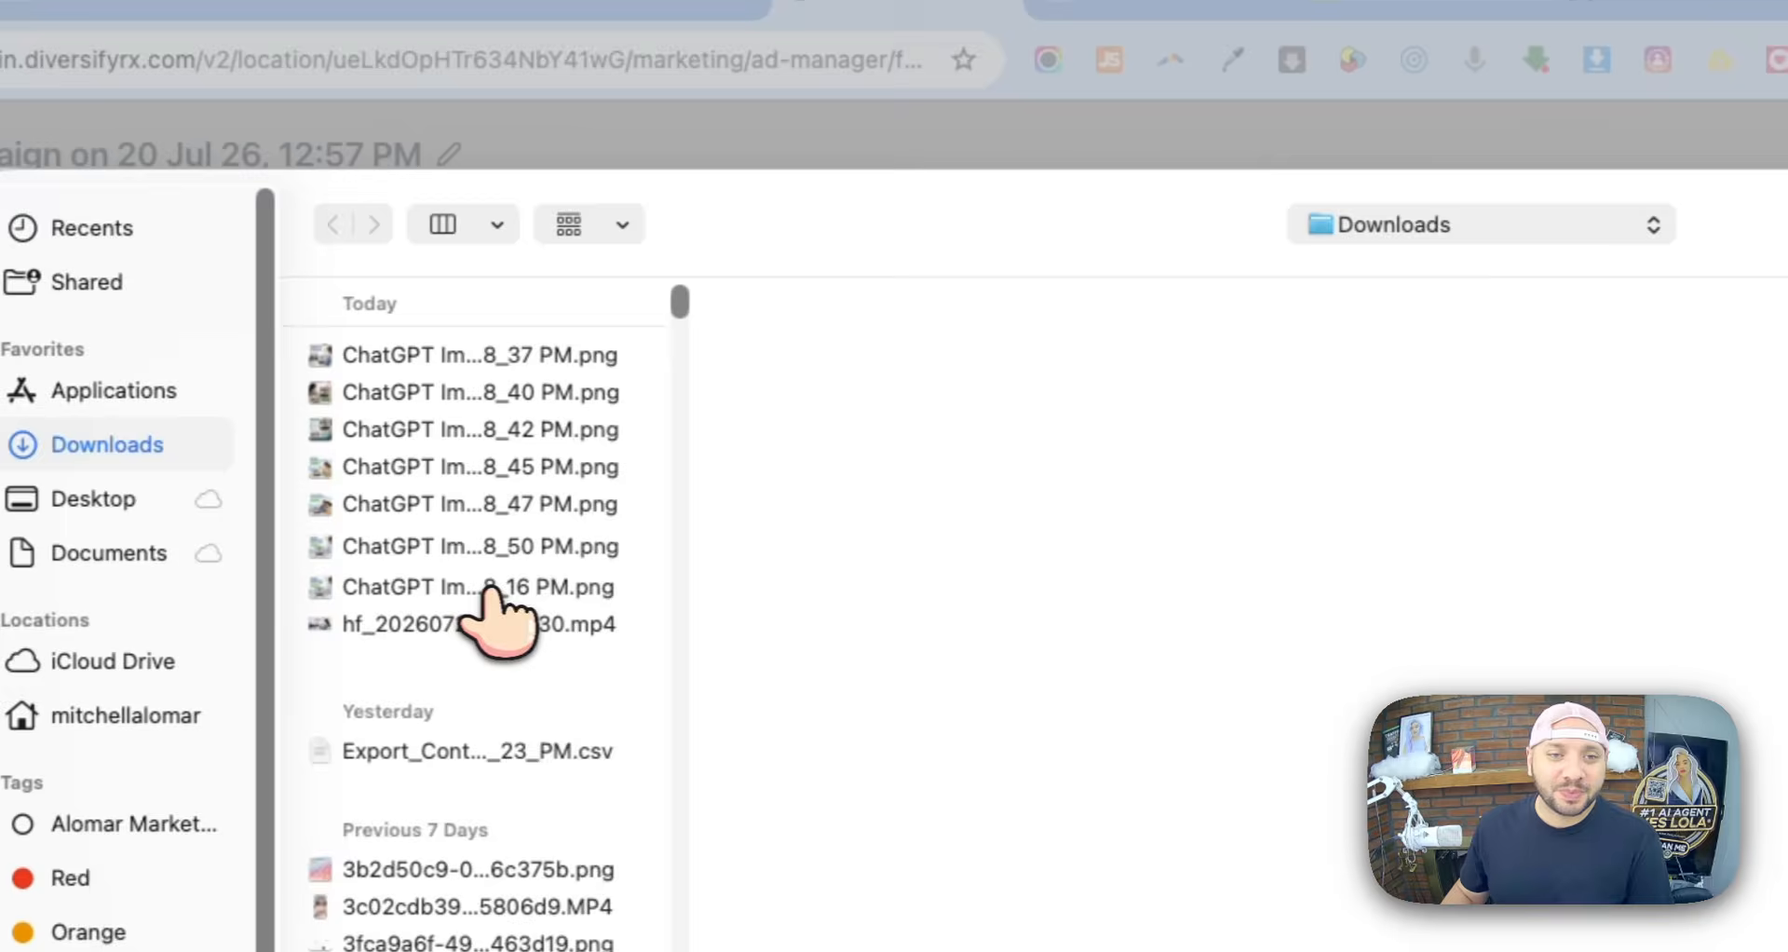
left_click(489, 587)
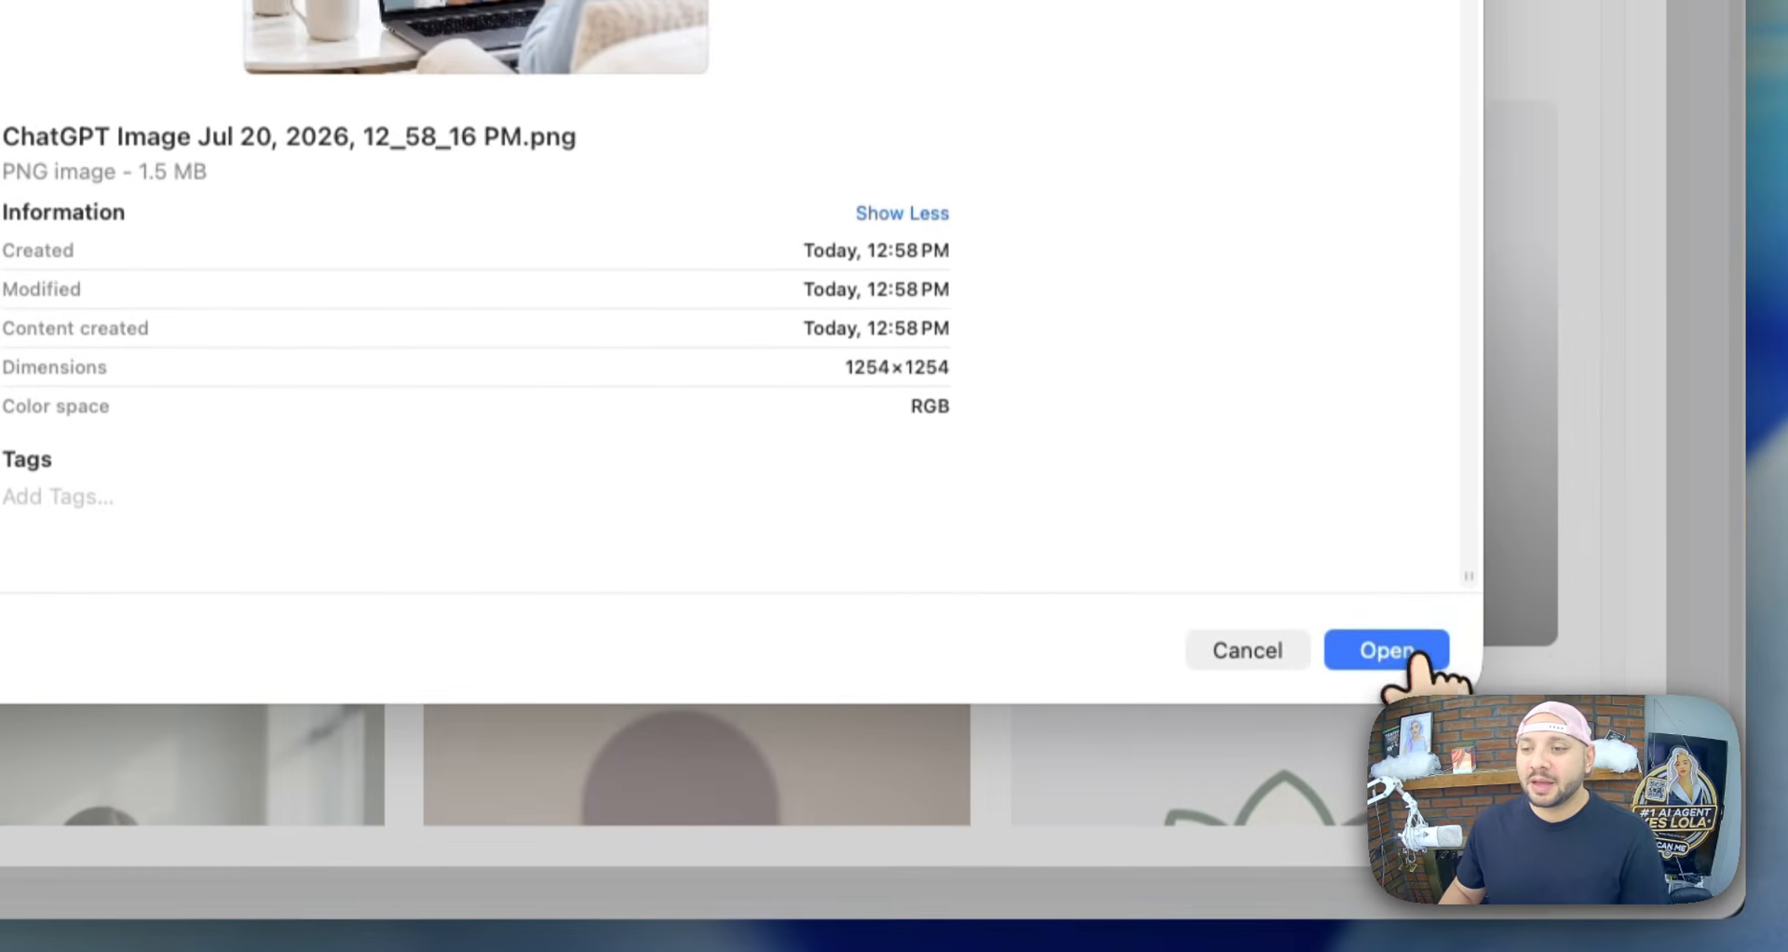
left_click(1397, 924)
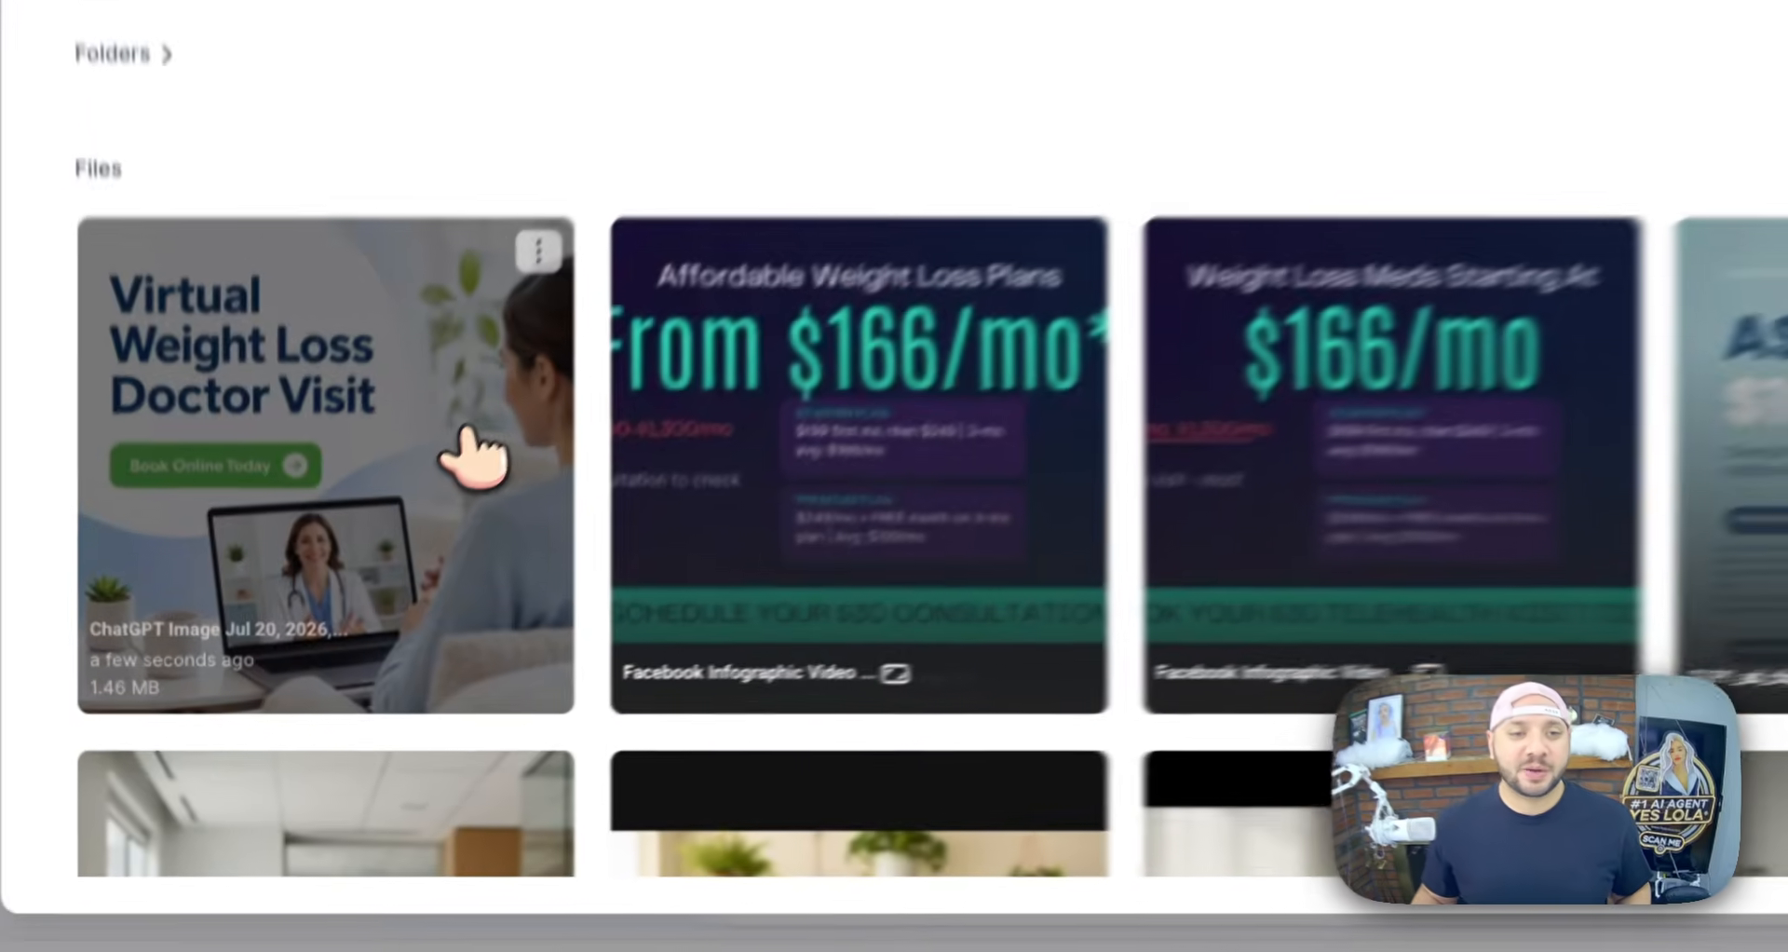
left_click(356, 605)
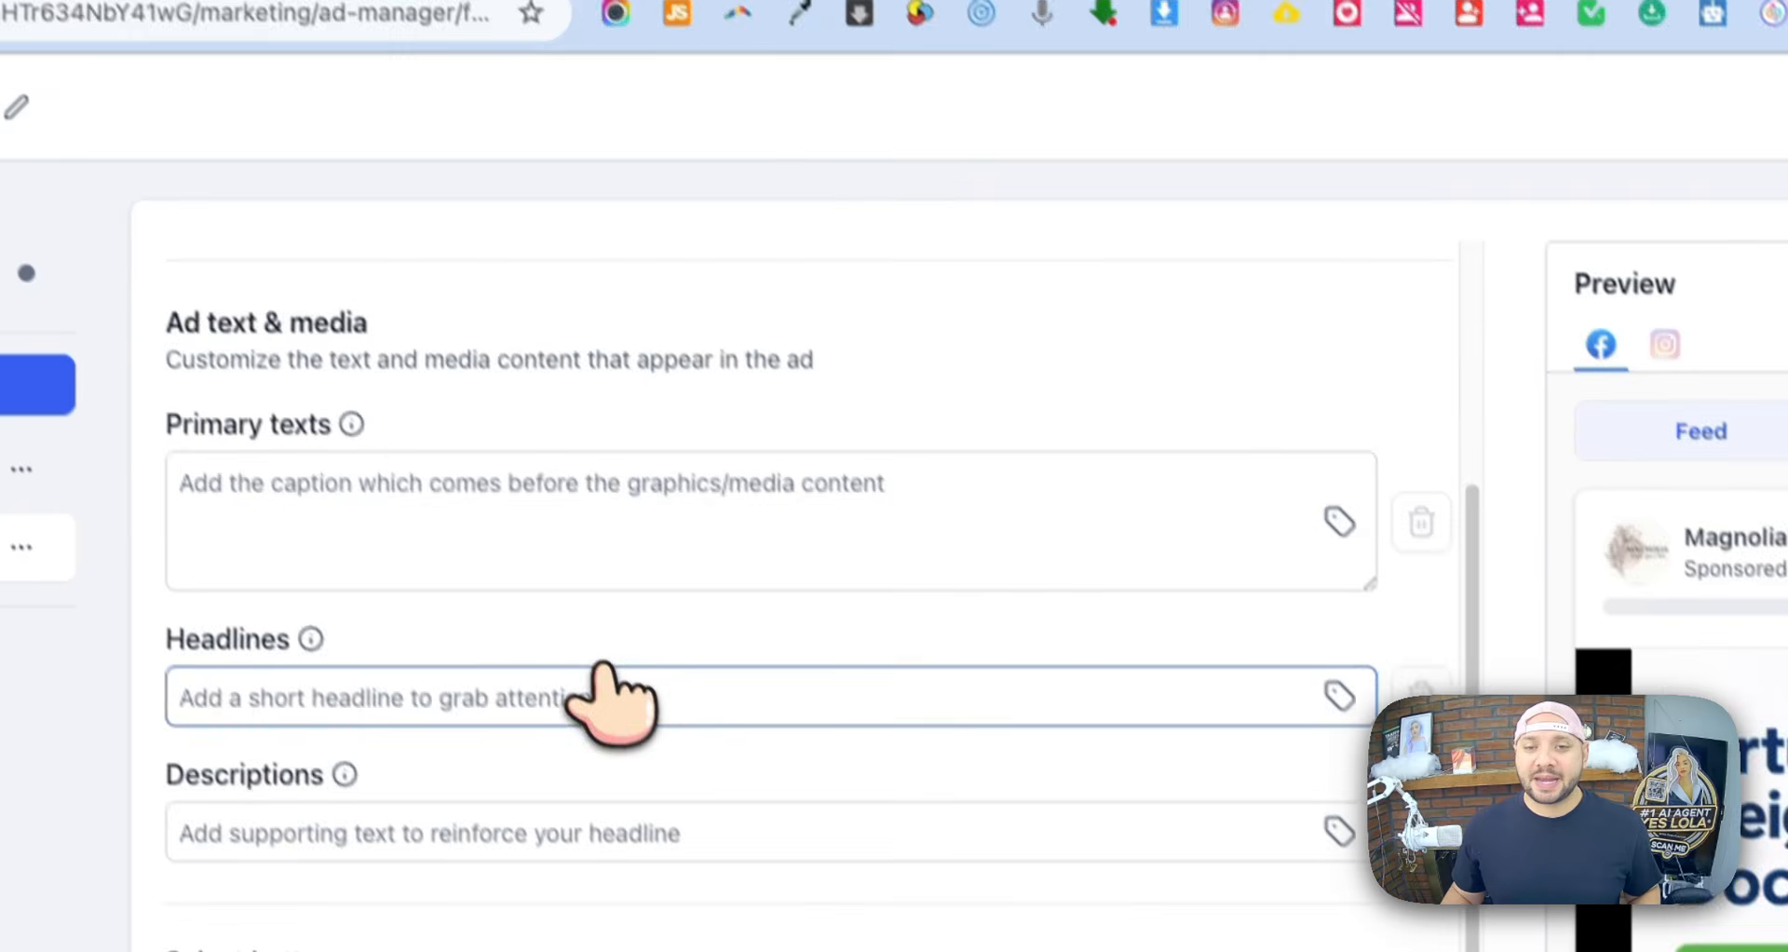
- Reopen the list of available lead forms for Ad 1
left_click(311, 580)
scroll(680, 503, "up", 3)
left_click(721, 438)
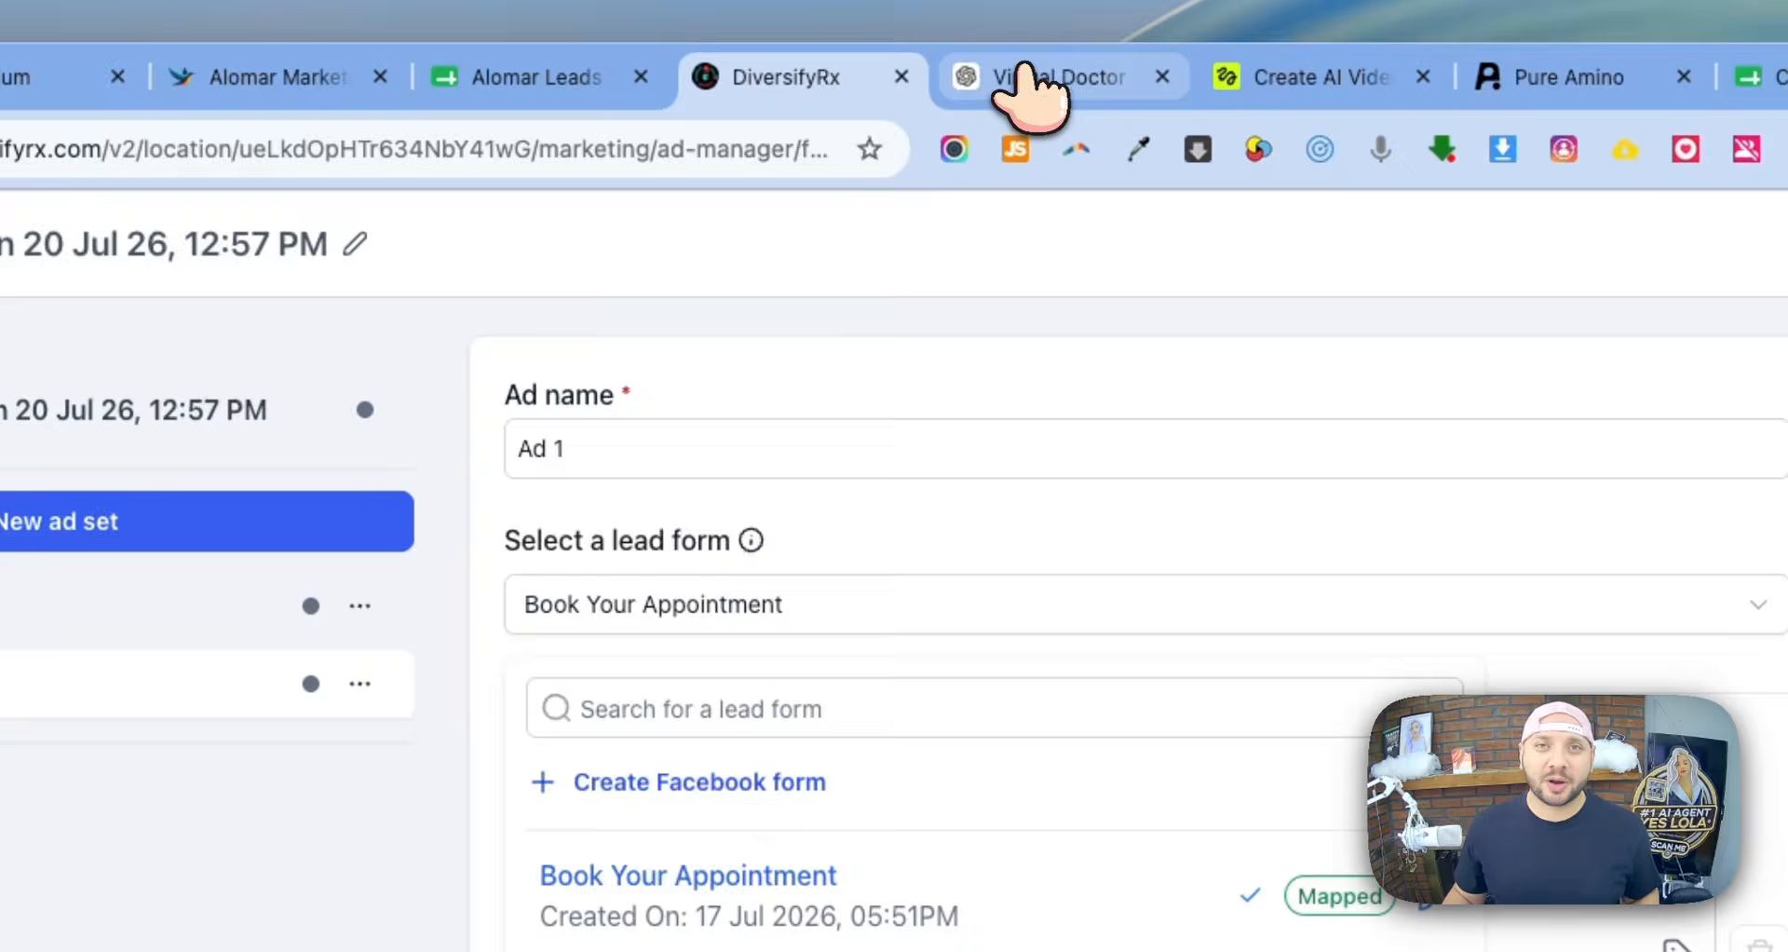
- Switch to ChatGPT, review the suggested ad copy, and resend its prompt with "make this meta ads policy compliant" added
left_click(1024, 74)
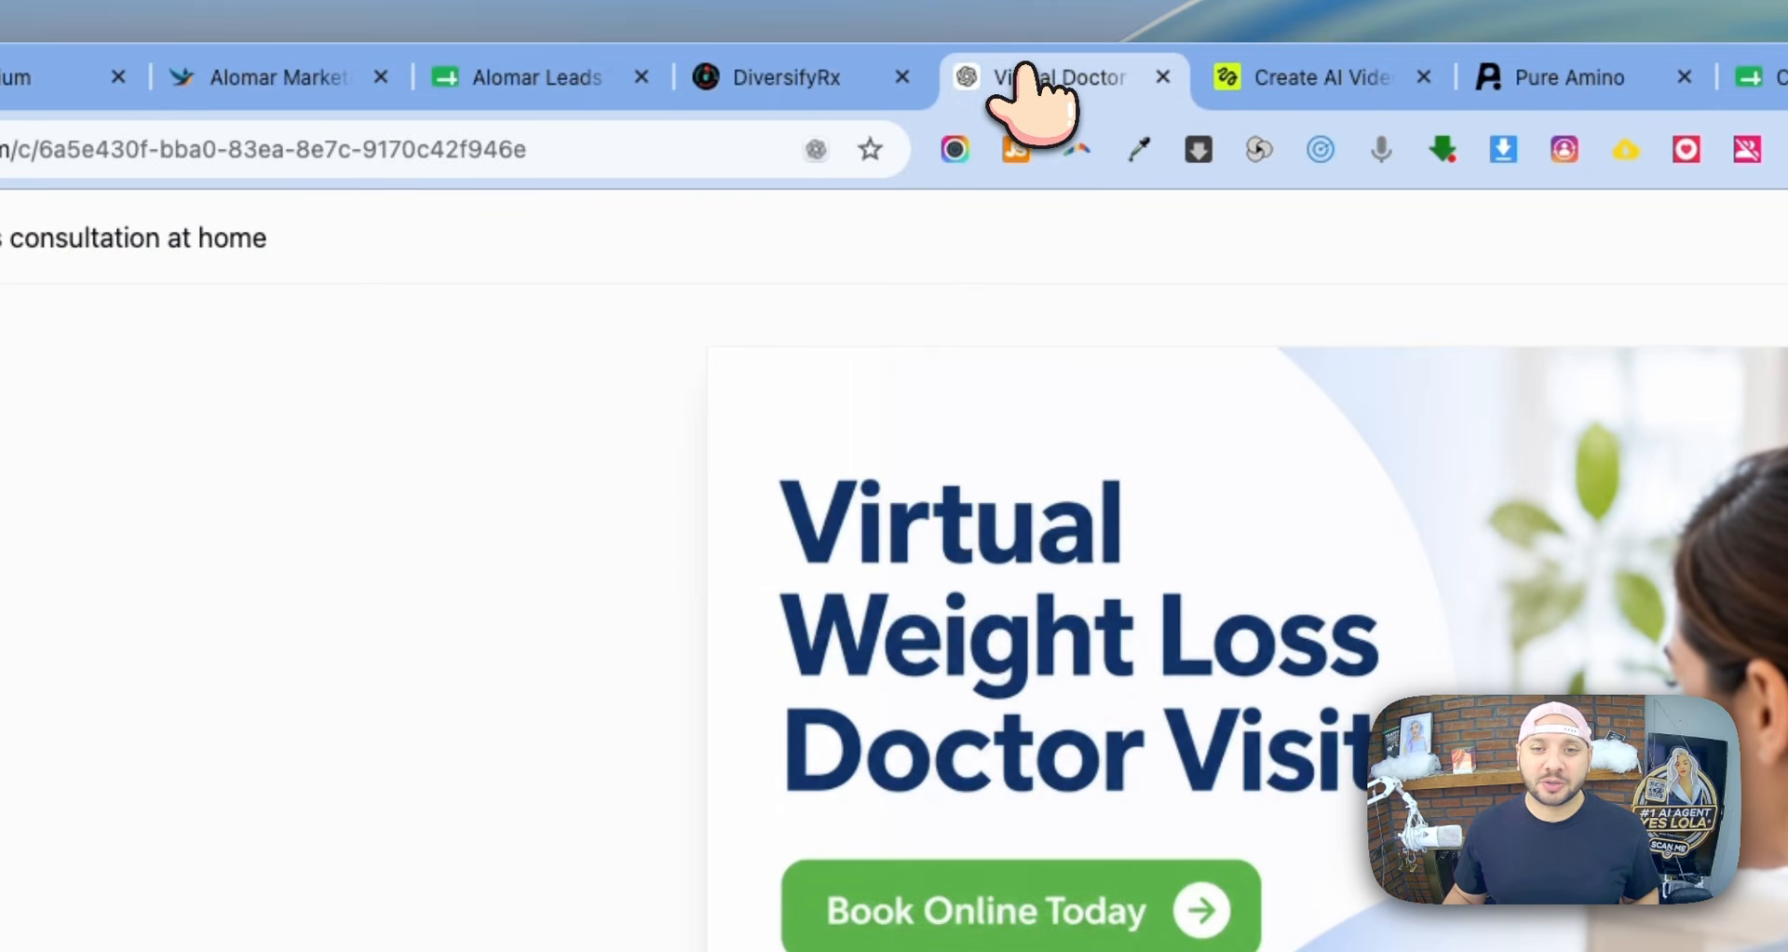
left_click(165, 237)
scroll(1093, 715, "up", 10)
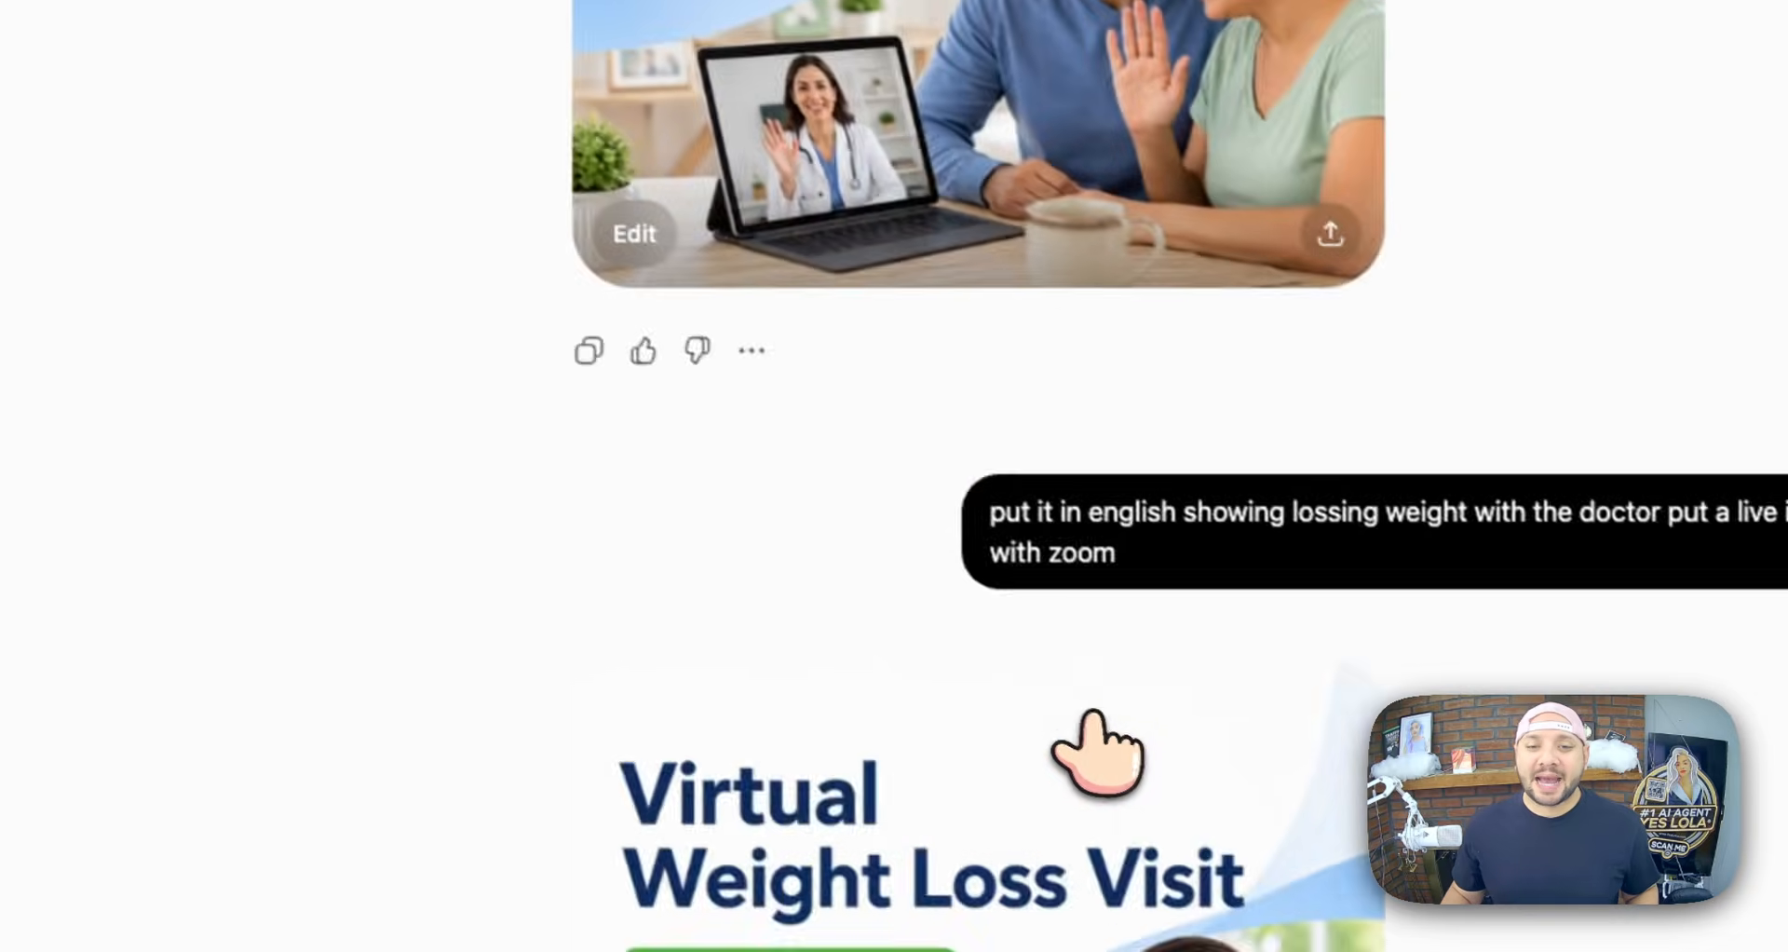
scroll(1093, 715, "down", 15)
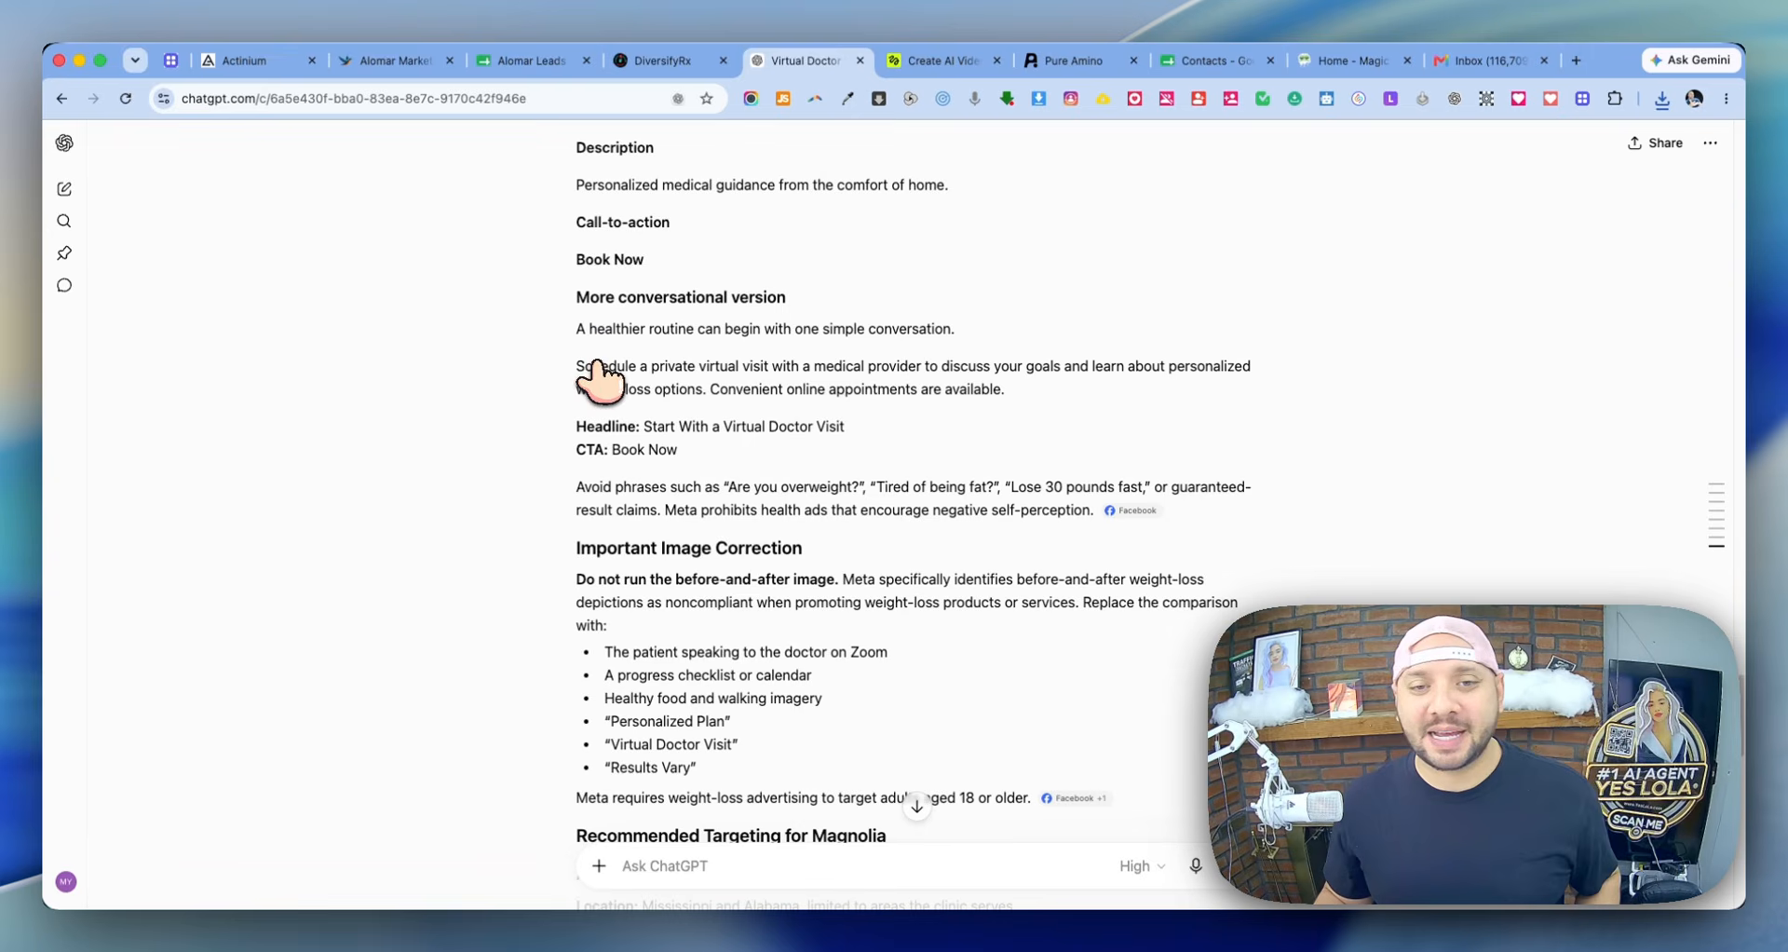
scroll(639, 382, "up", 5)
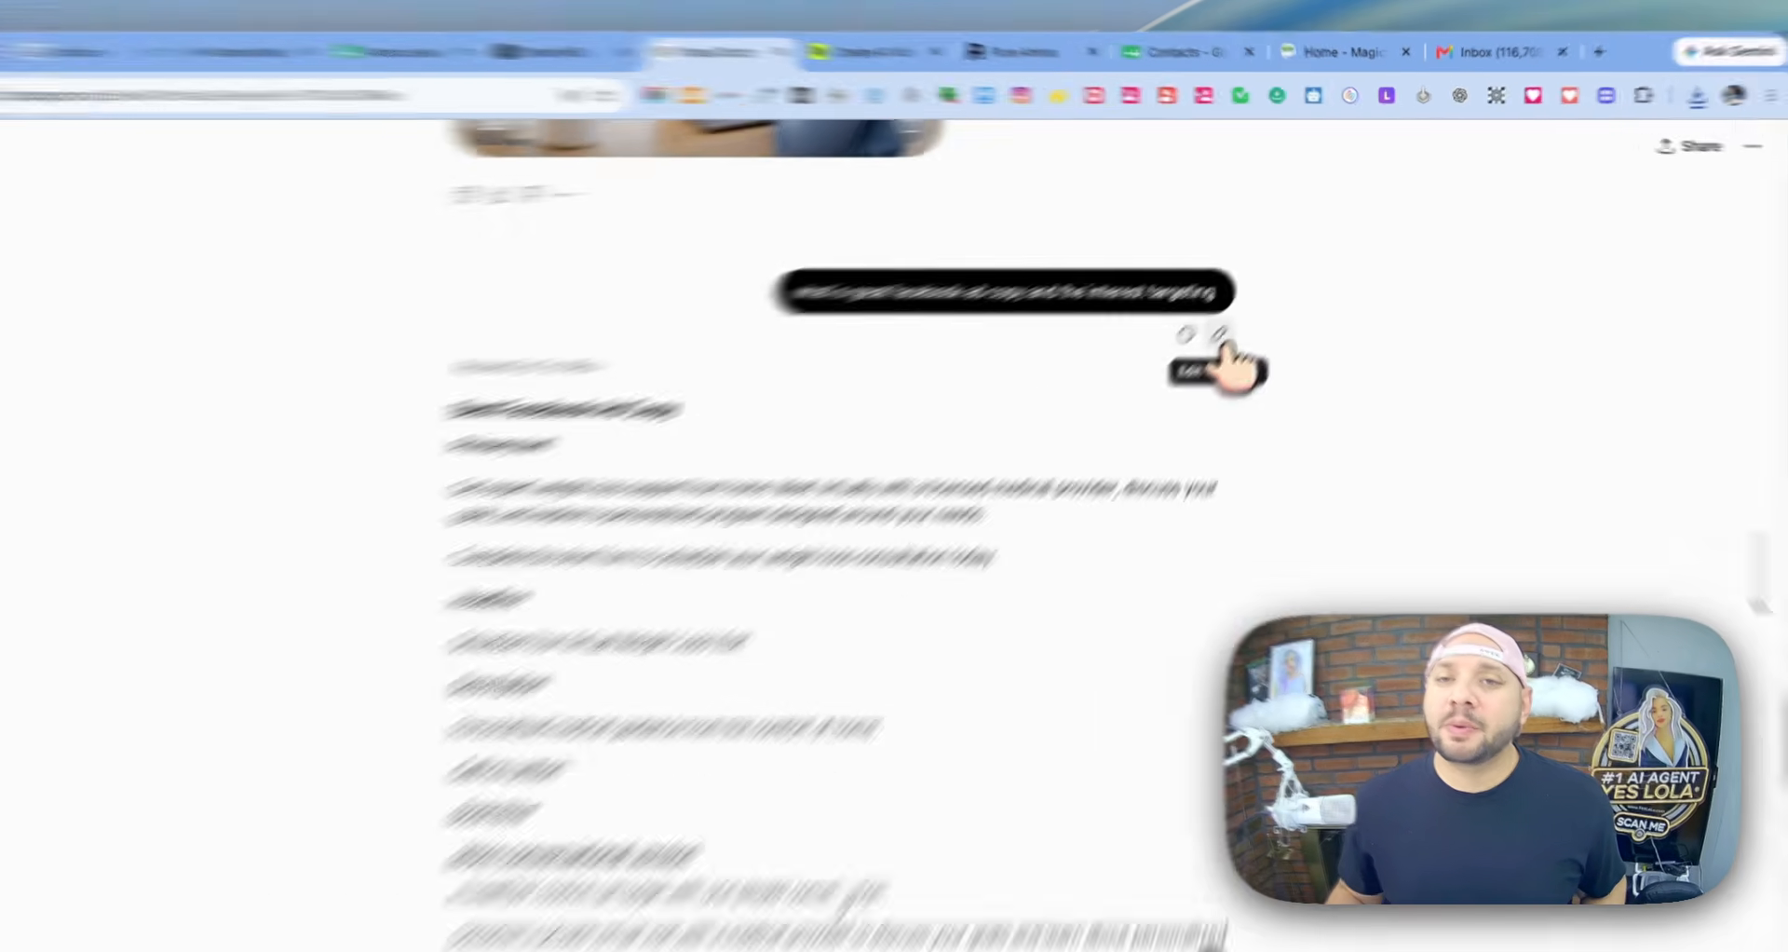
left_click(1245, 306)
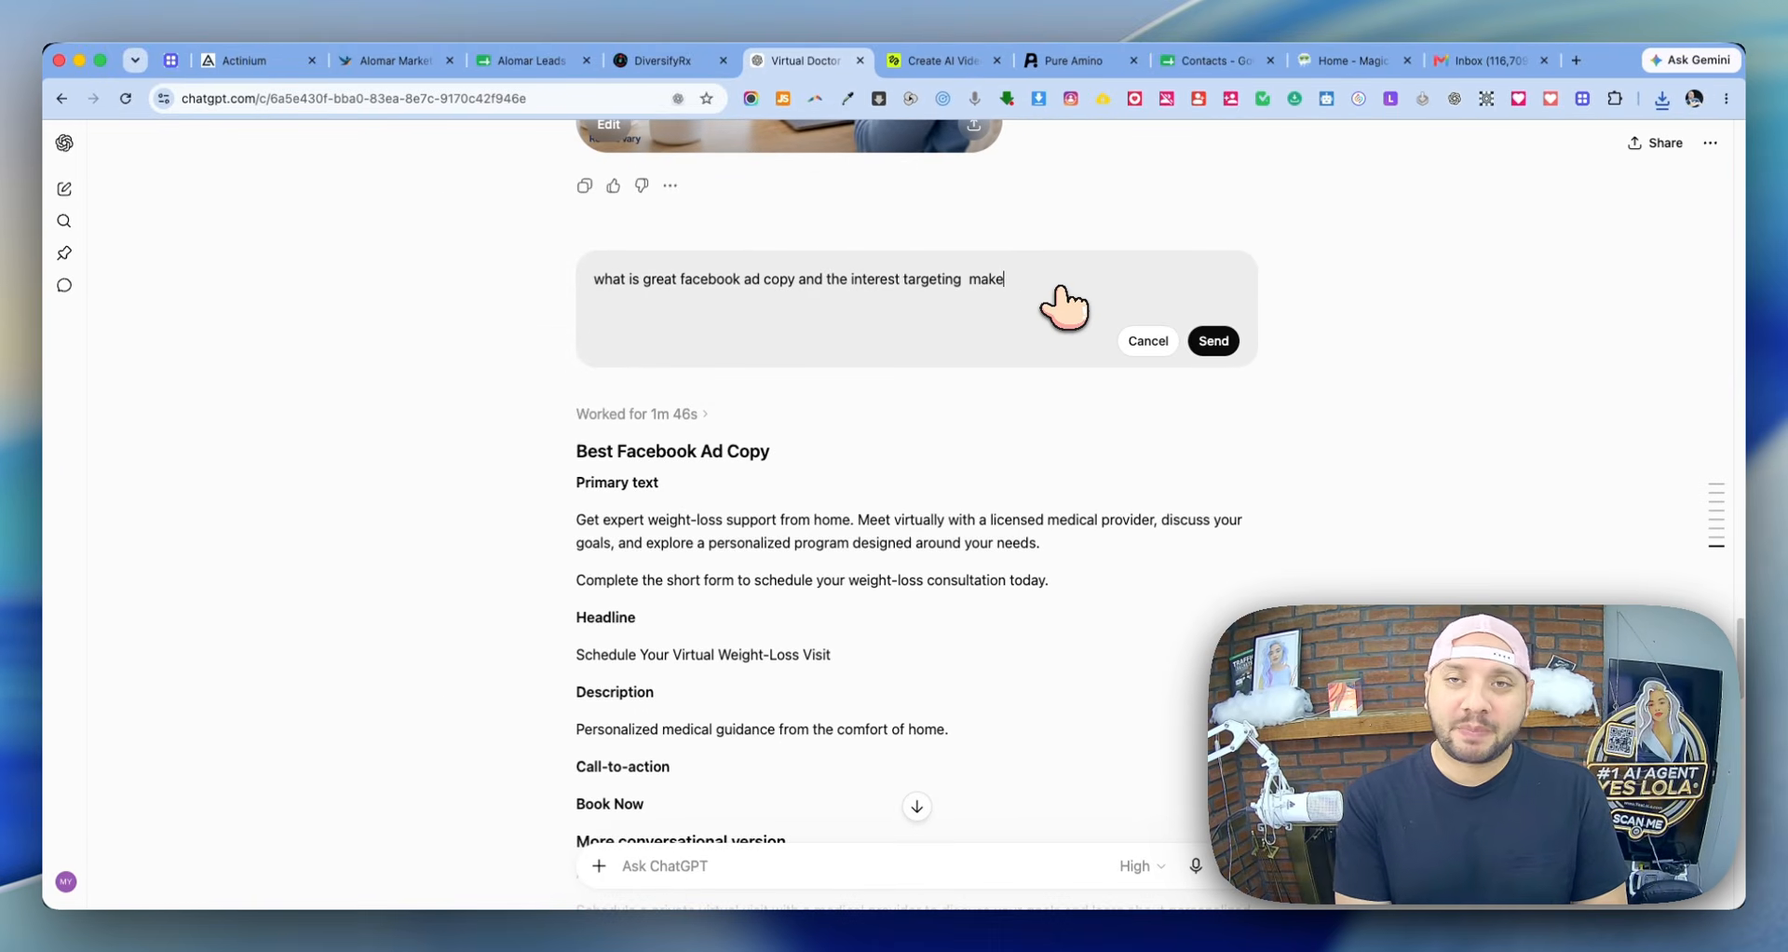
type("meta ads policy")
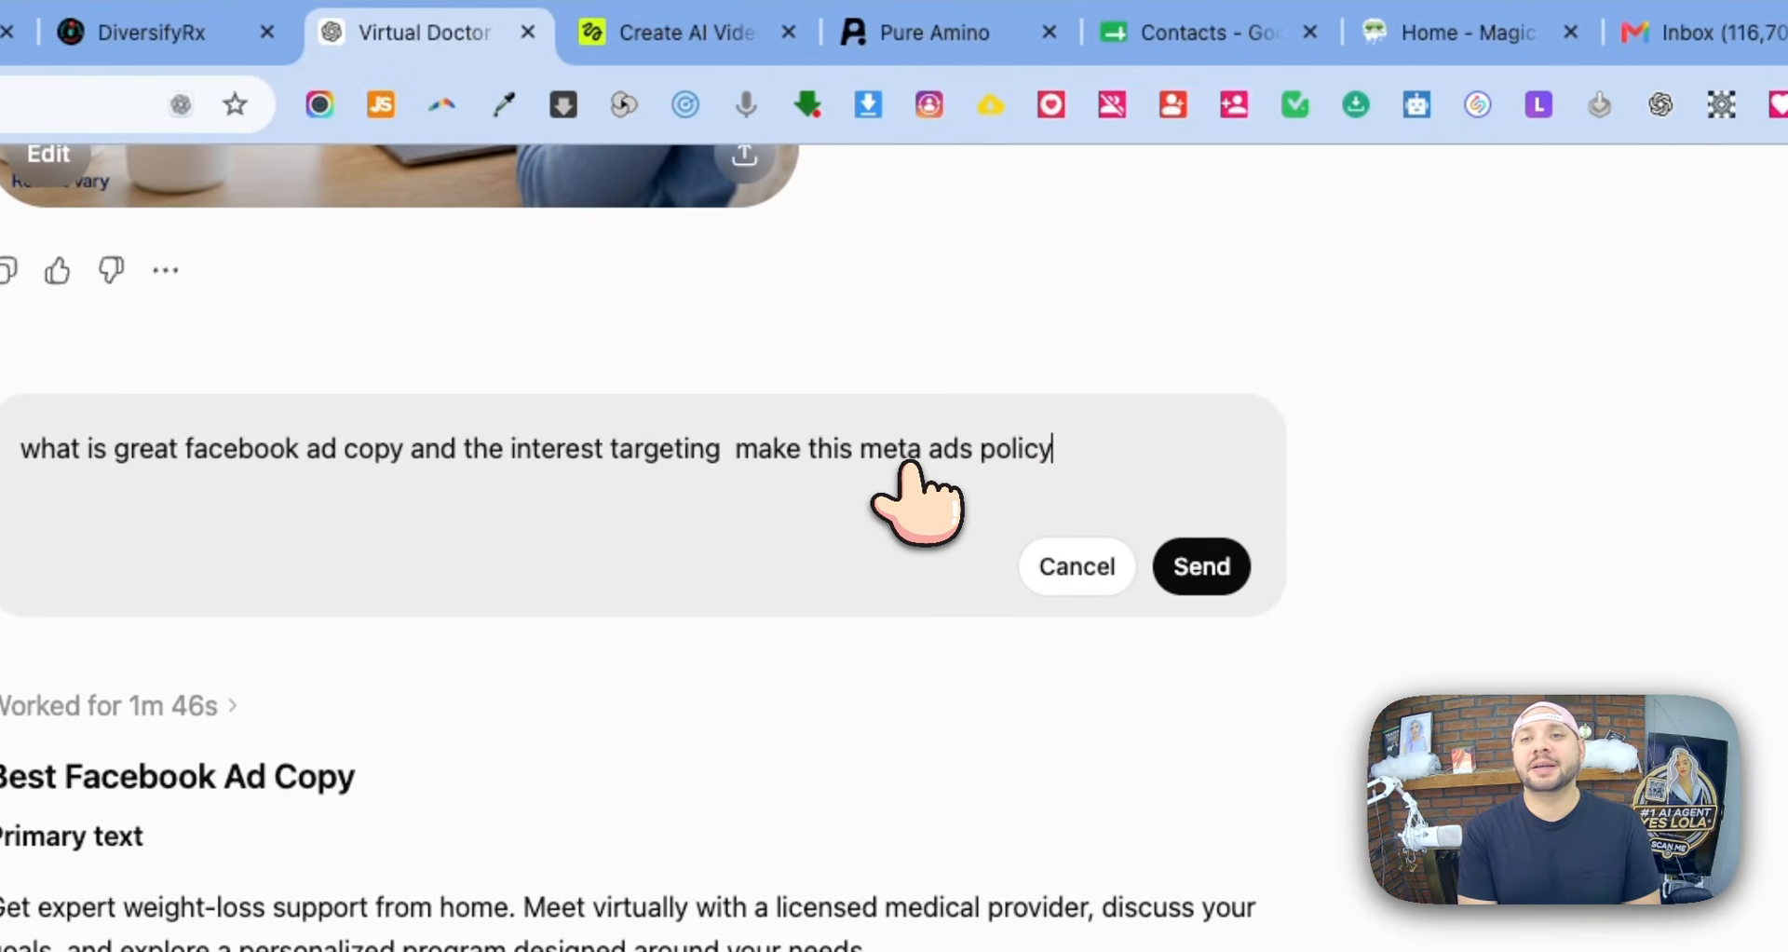
type(" compliant")
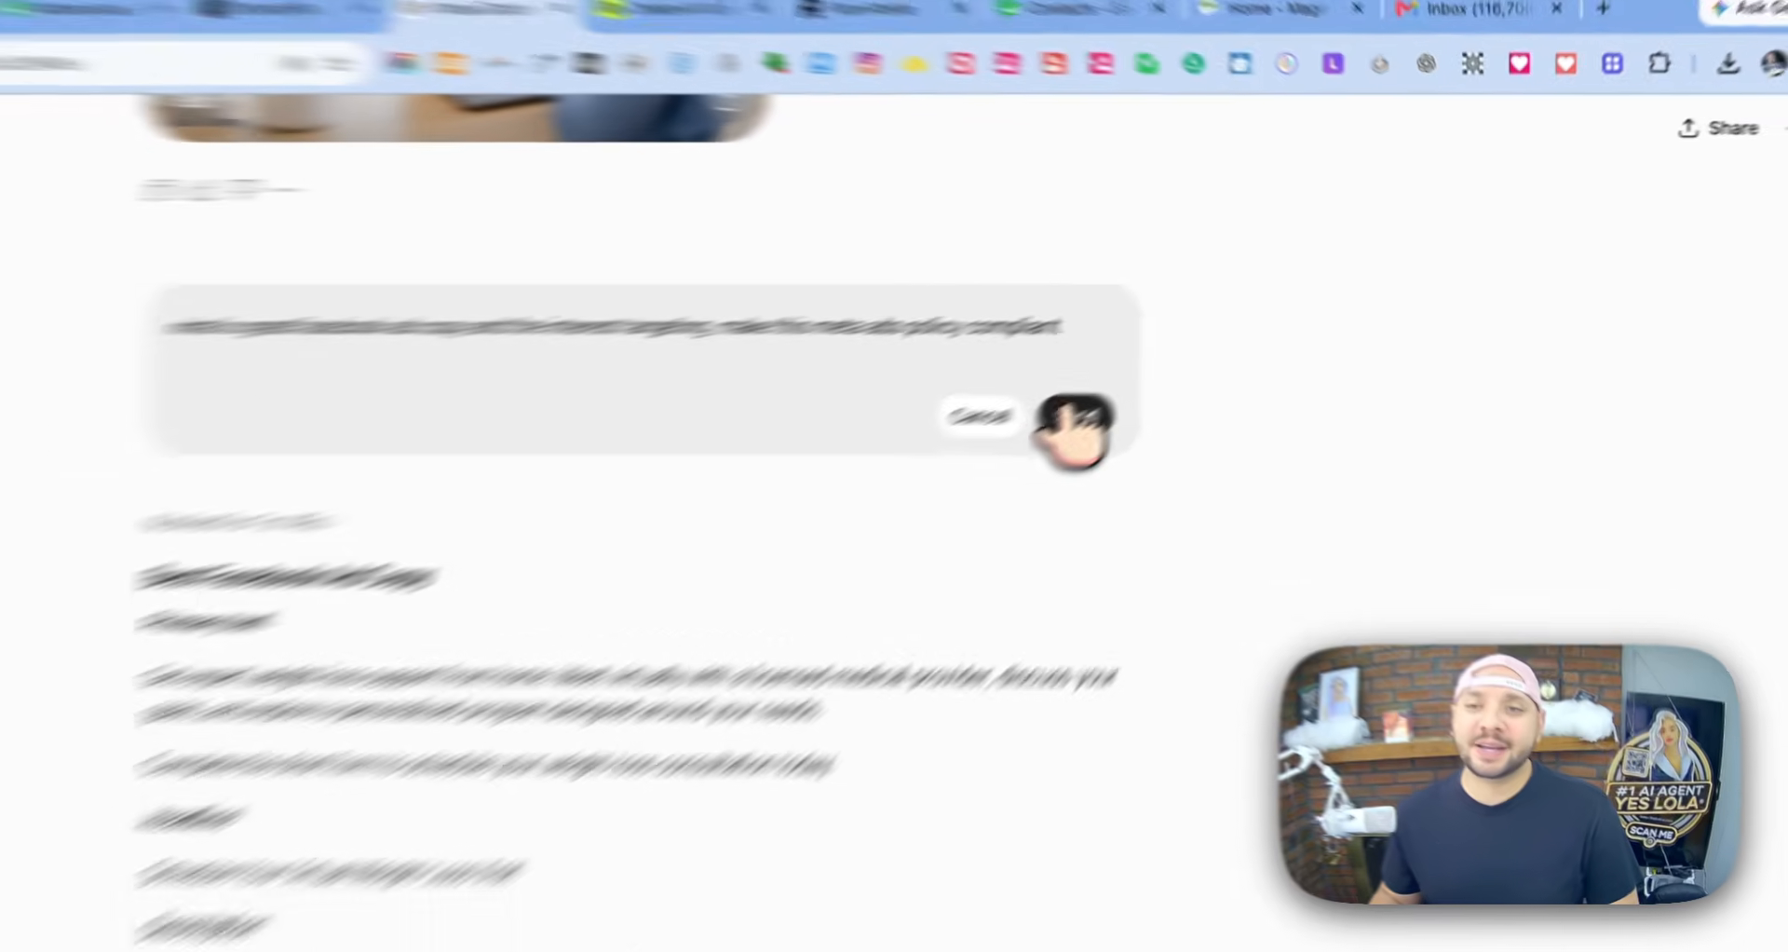
left_click(1214, 341)
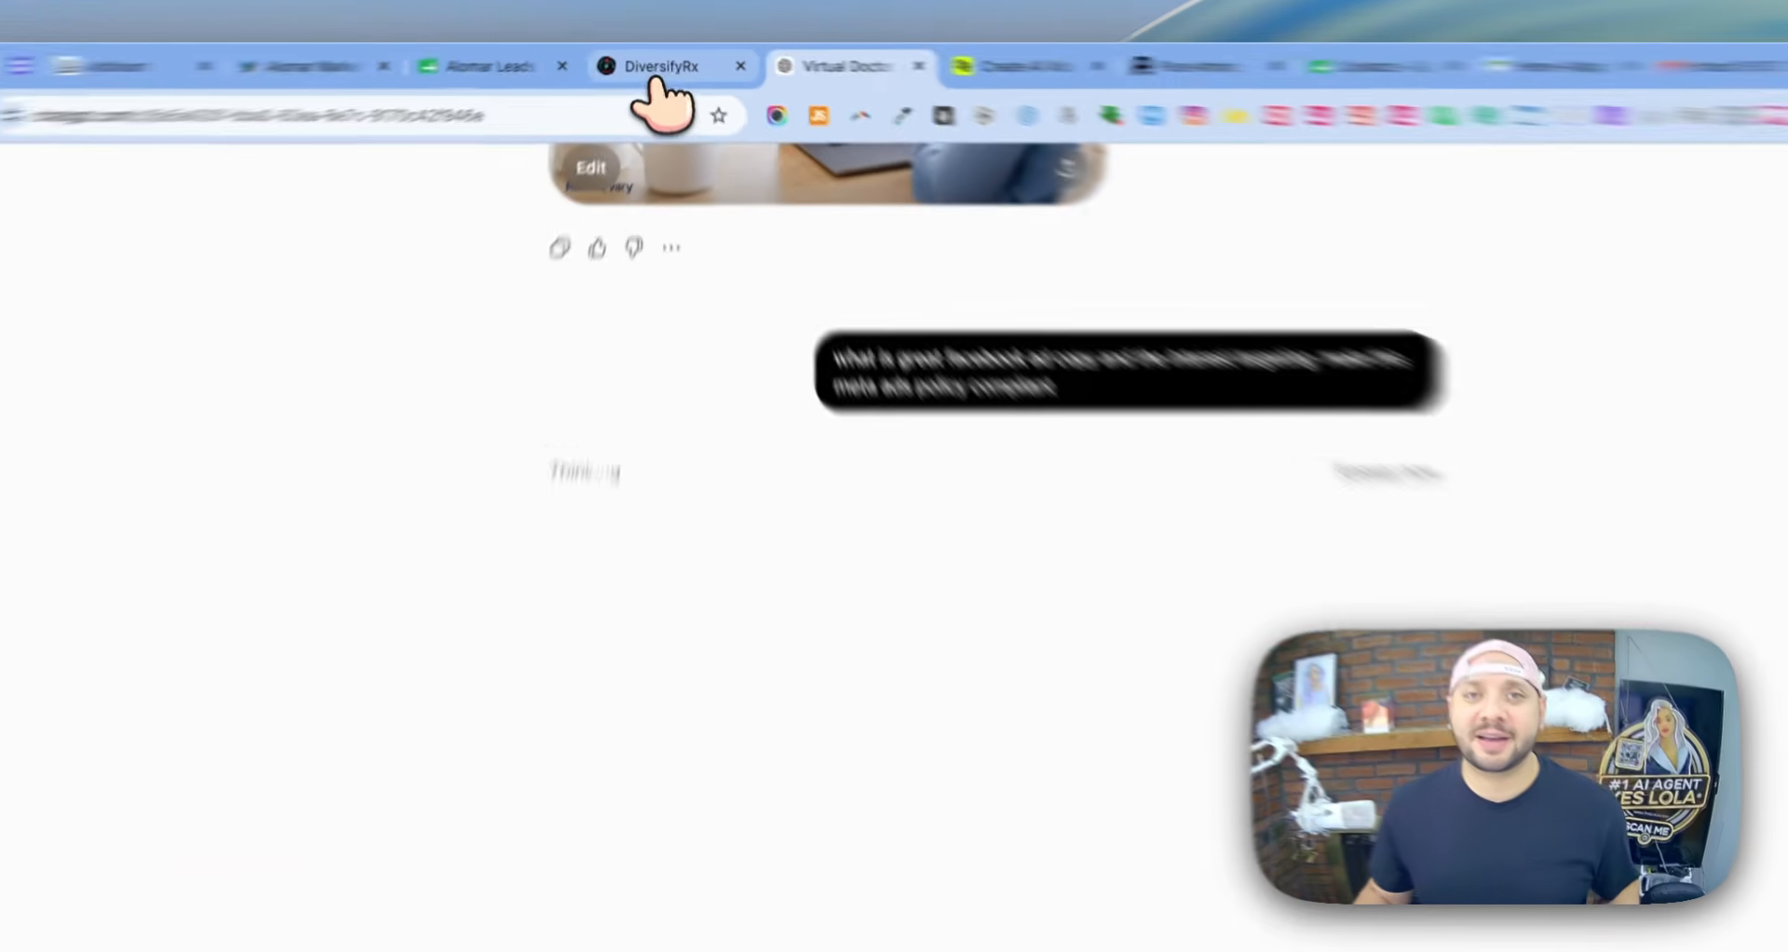
- Switch back to DiversifyRx, review the "Book Your Appointment" form's type and greeting, and duplicate the form
left_click(655, 63)
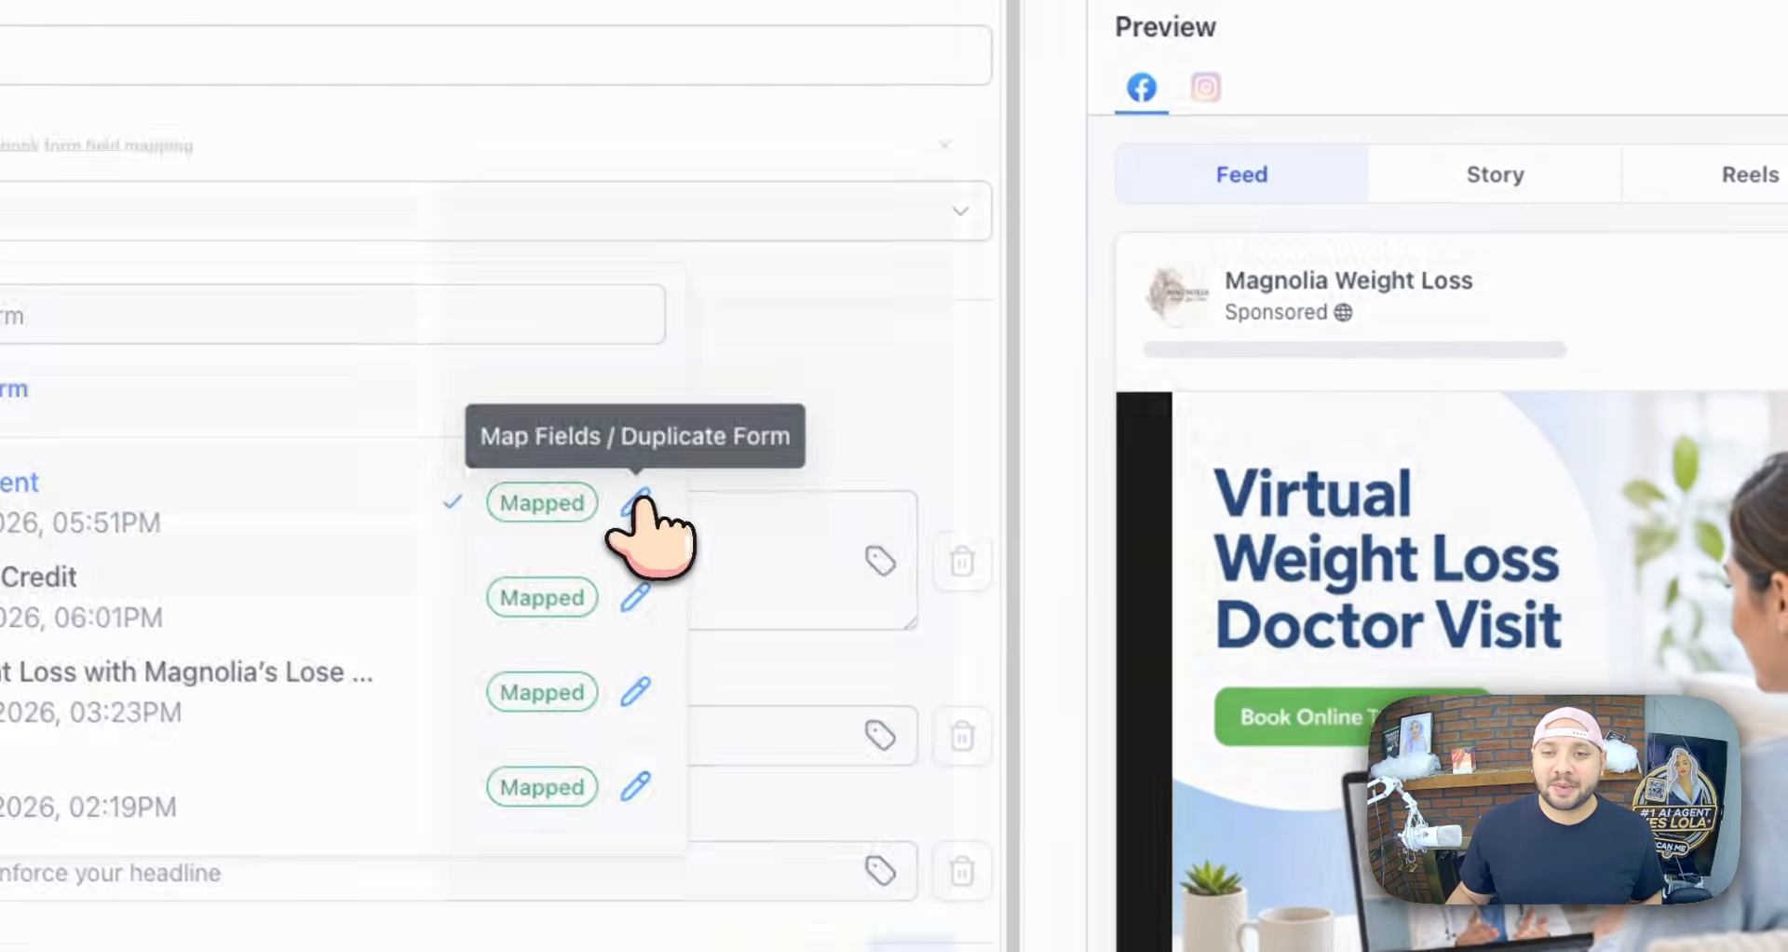
left_click(1307, 896)
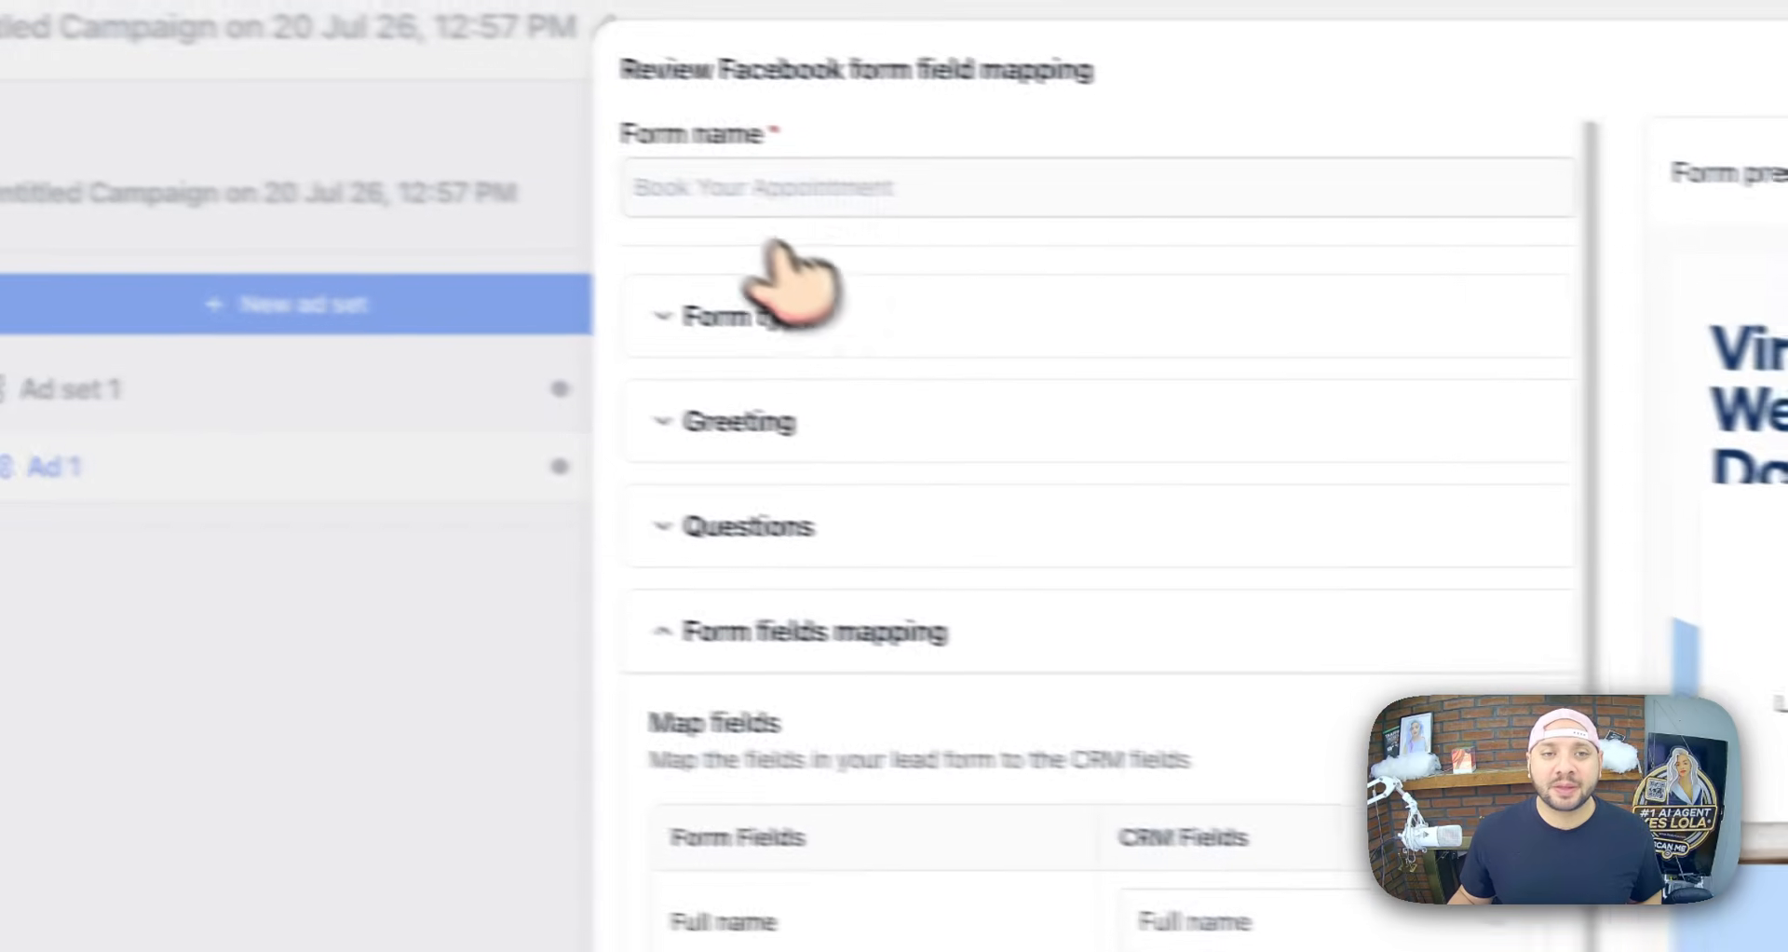
left_click(787, 317)
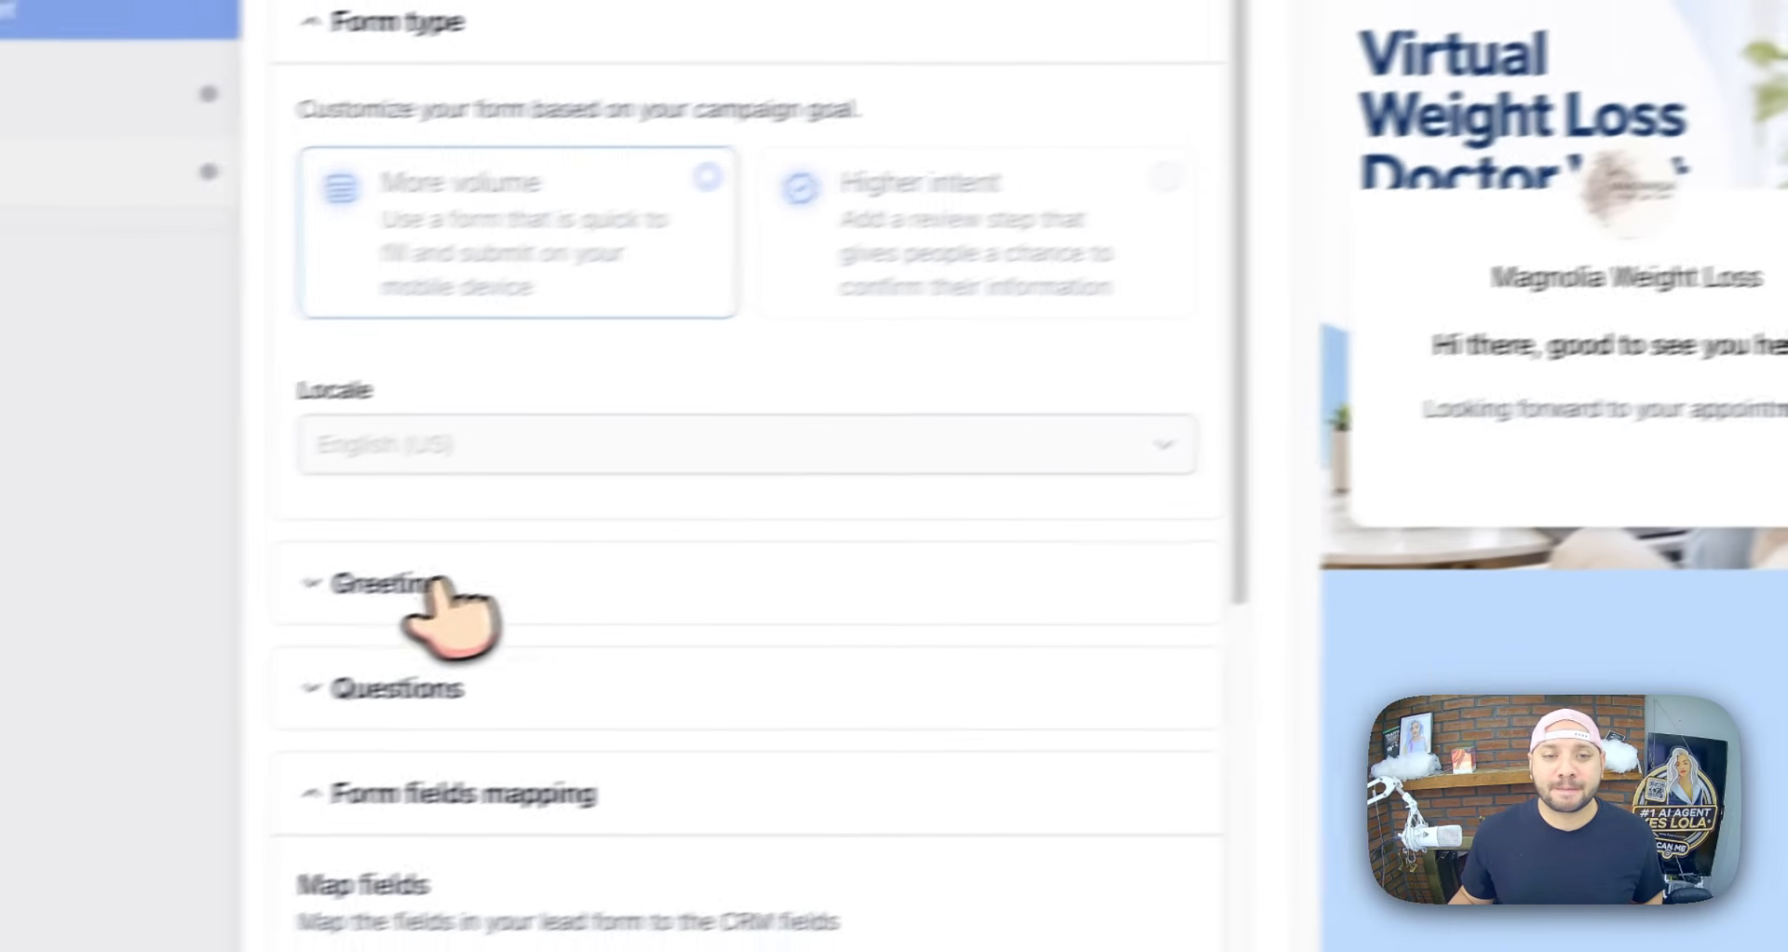
left_click(465, 563)
scroll(596, 633, "down", 4)
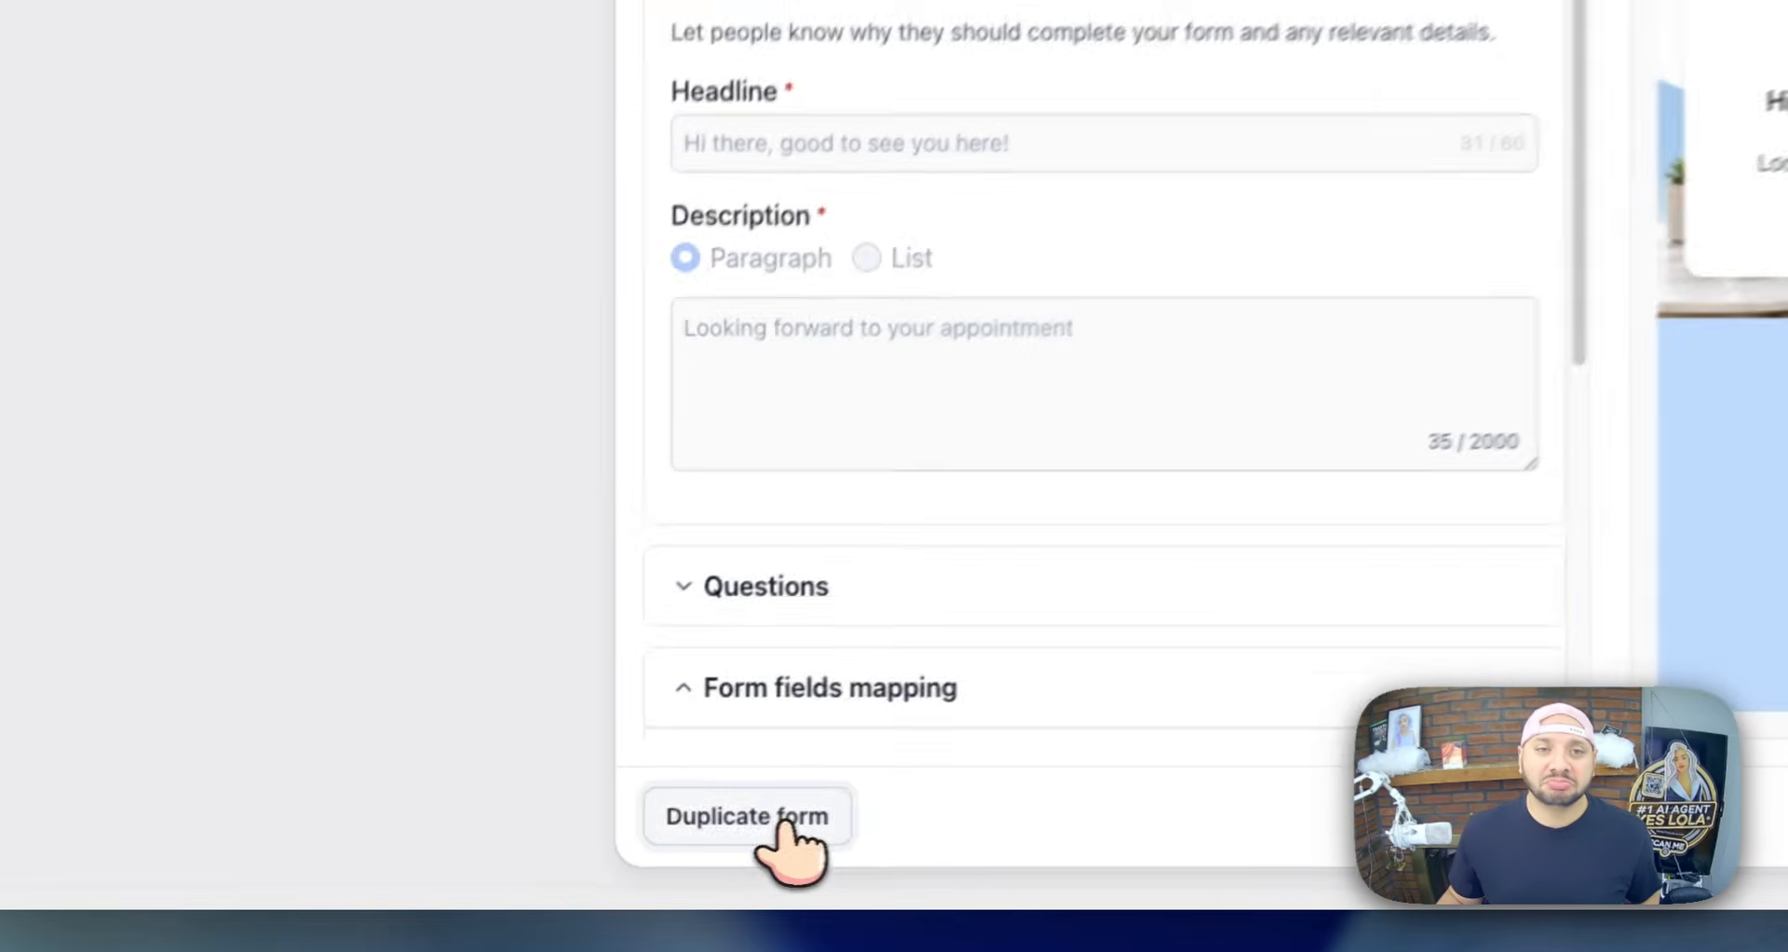
left_click(523, 861)
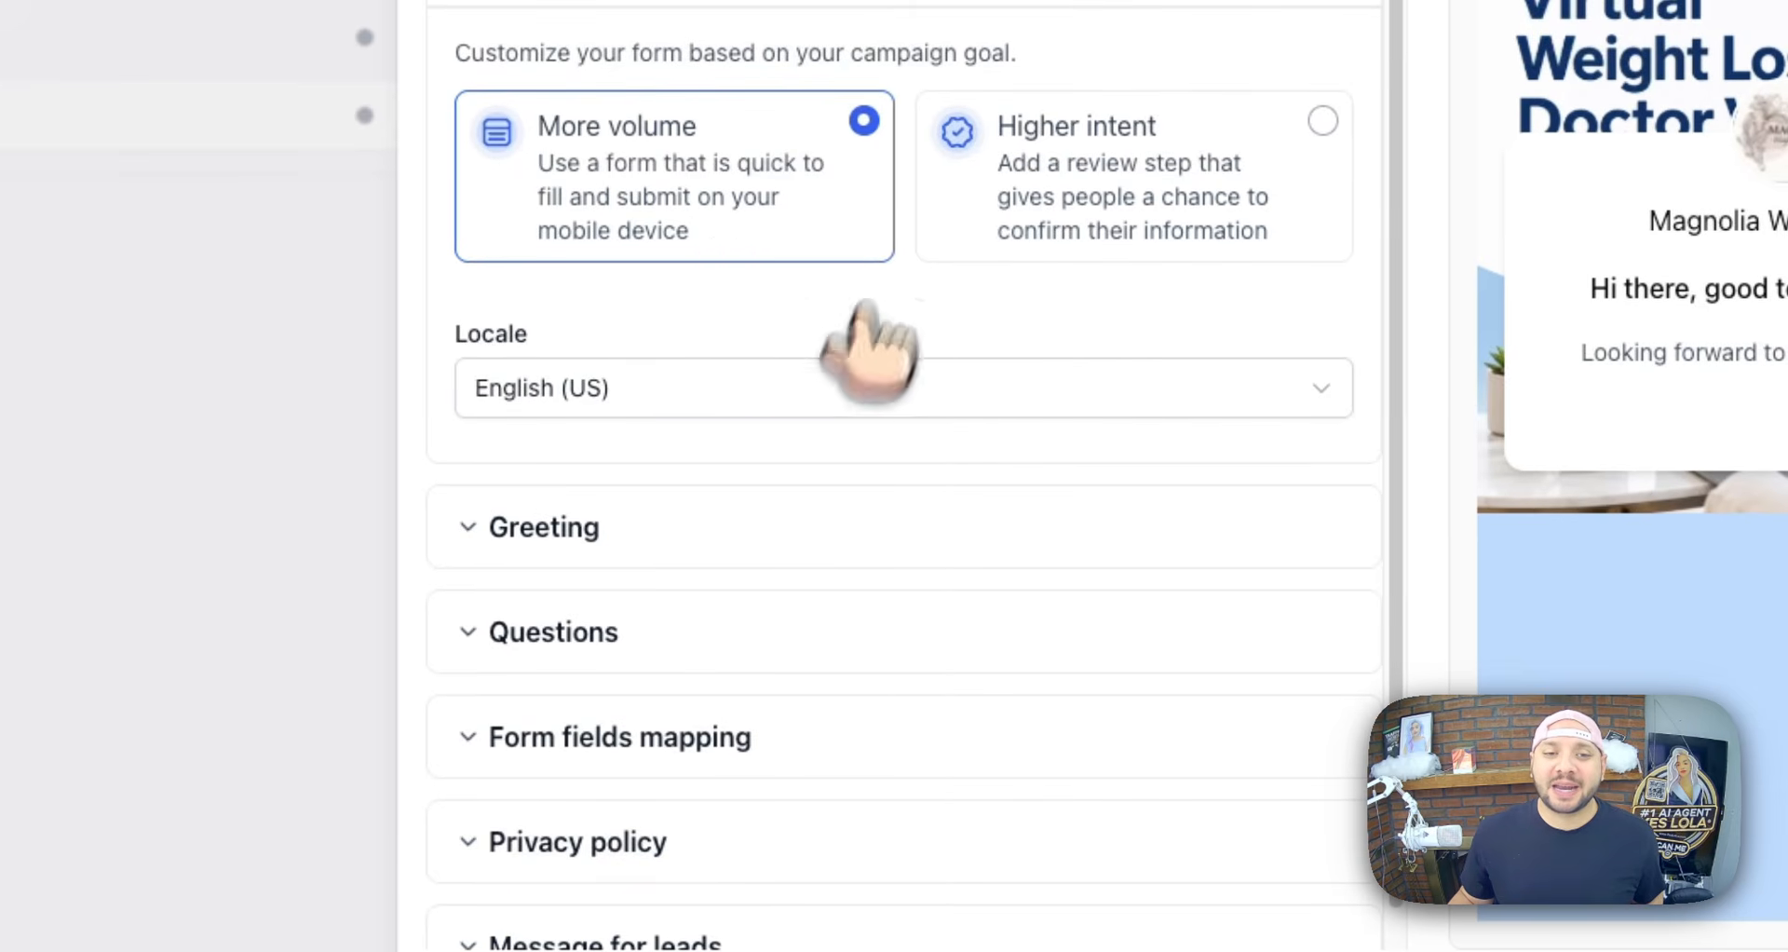
- Remove the greeting from the duplicated lead form
left_click(641, 529)
scroll(1157, 781, "down", 1)
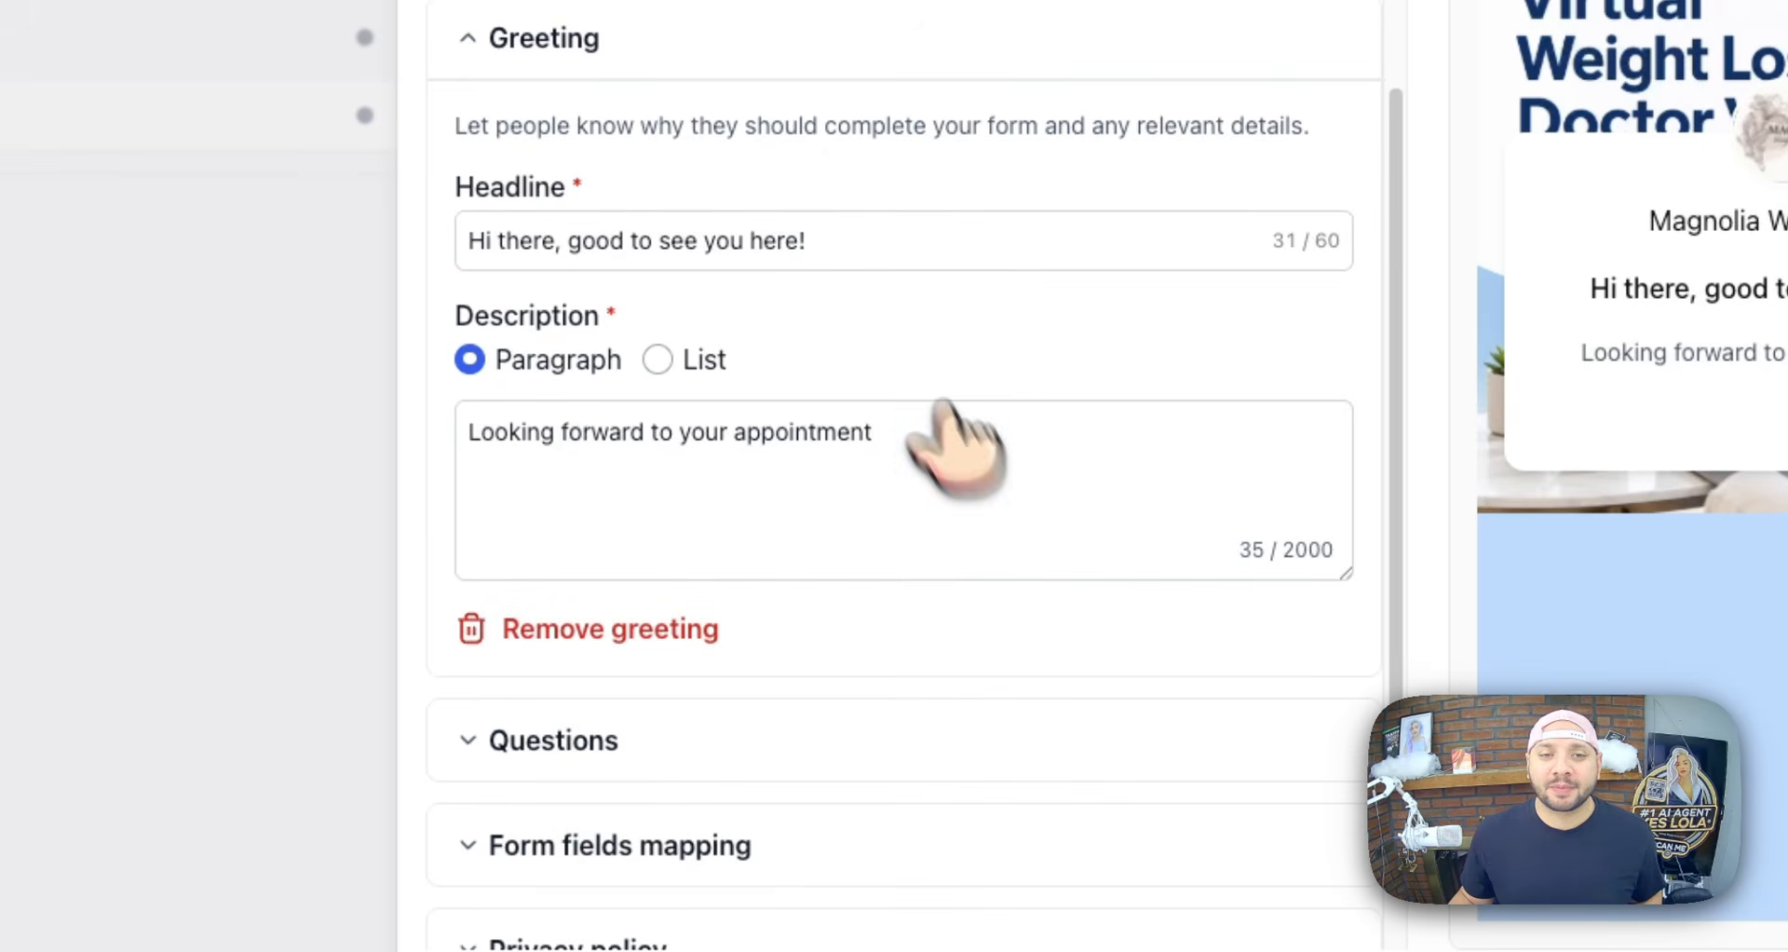
left_click(624, 629)
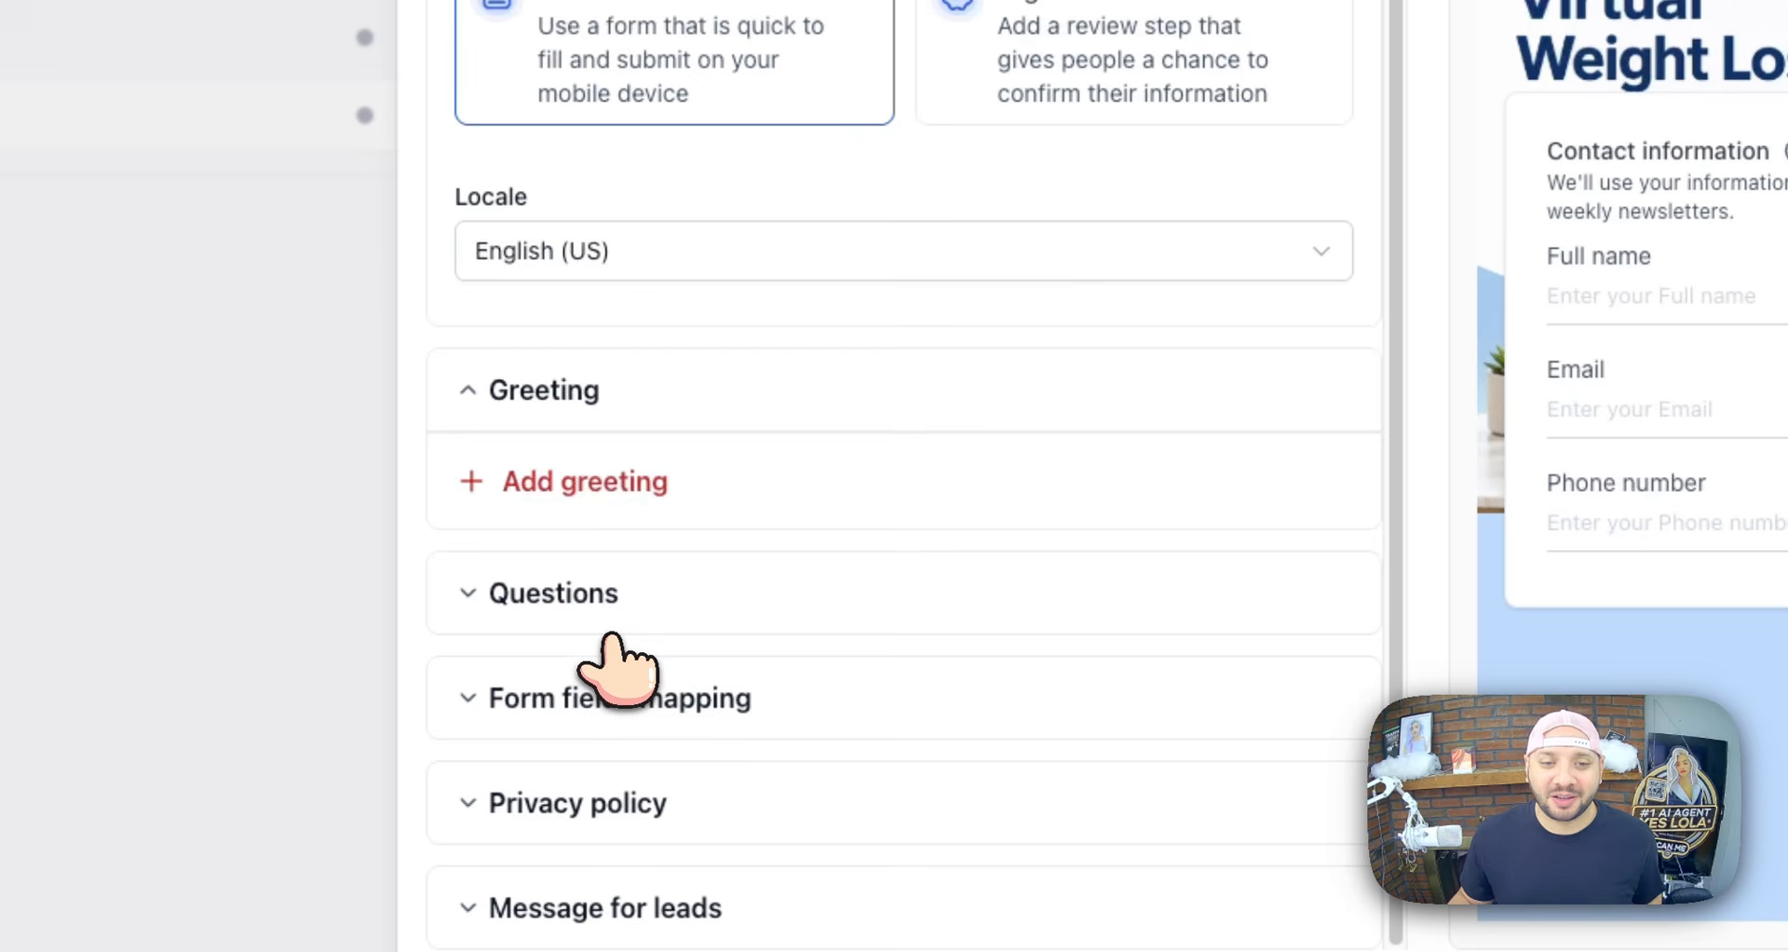
- Set the description of the form's prefill questions to "Schedule Your Weight Loss Appointment"
left_click(579, 593)
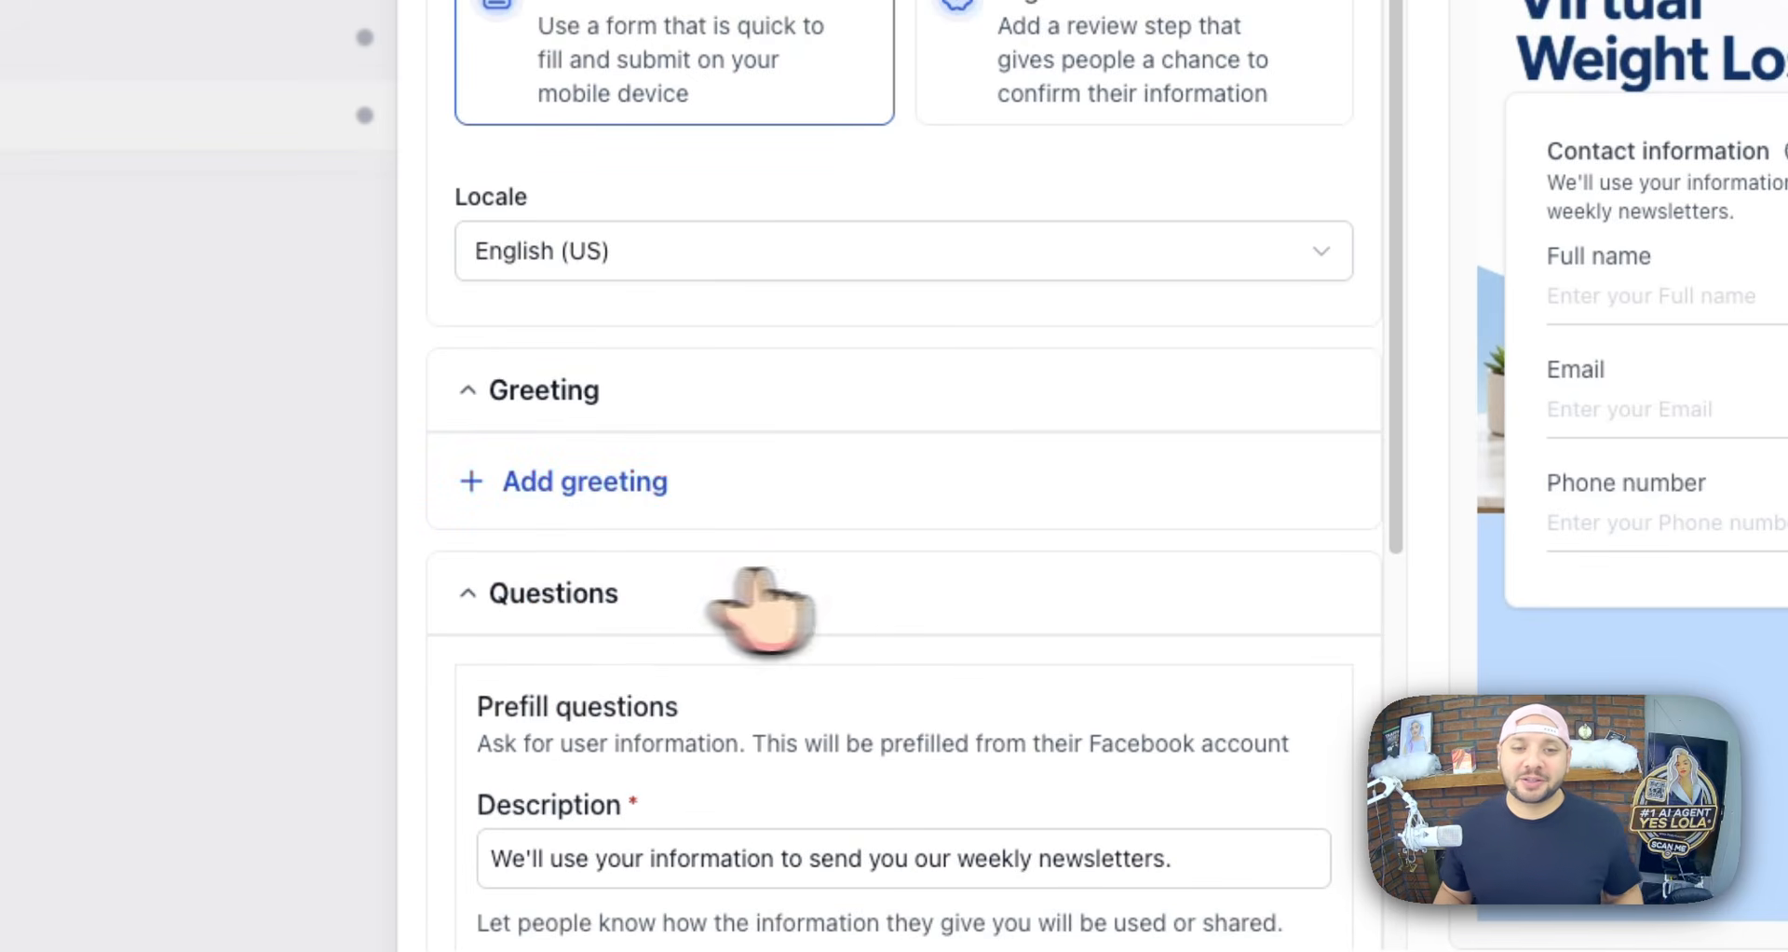
scroll(819, 559, "down", 4)
left_click(903, 611)
triple_click(893, 610)
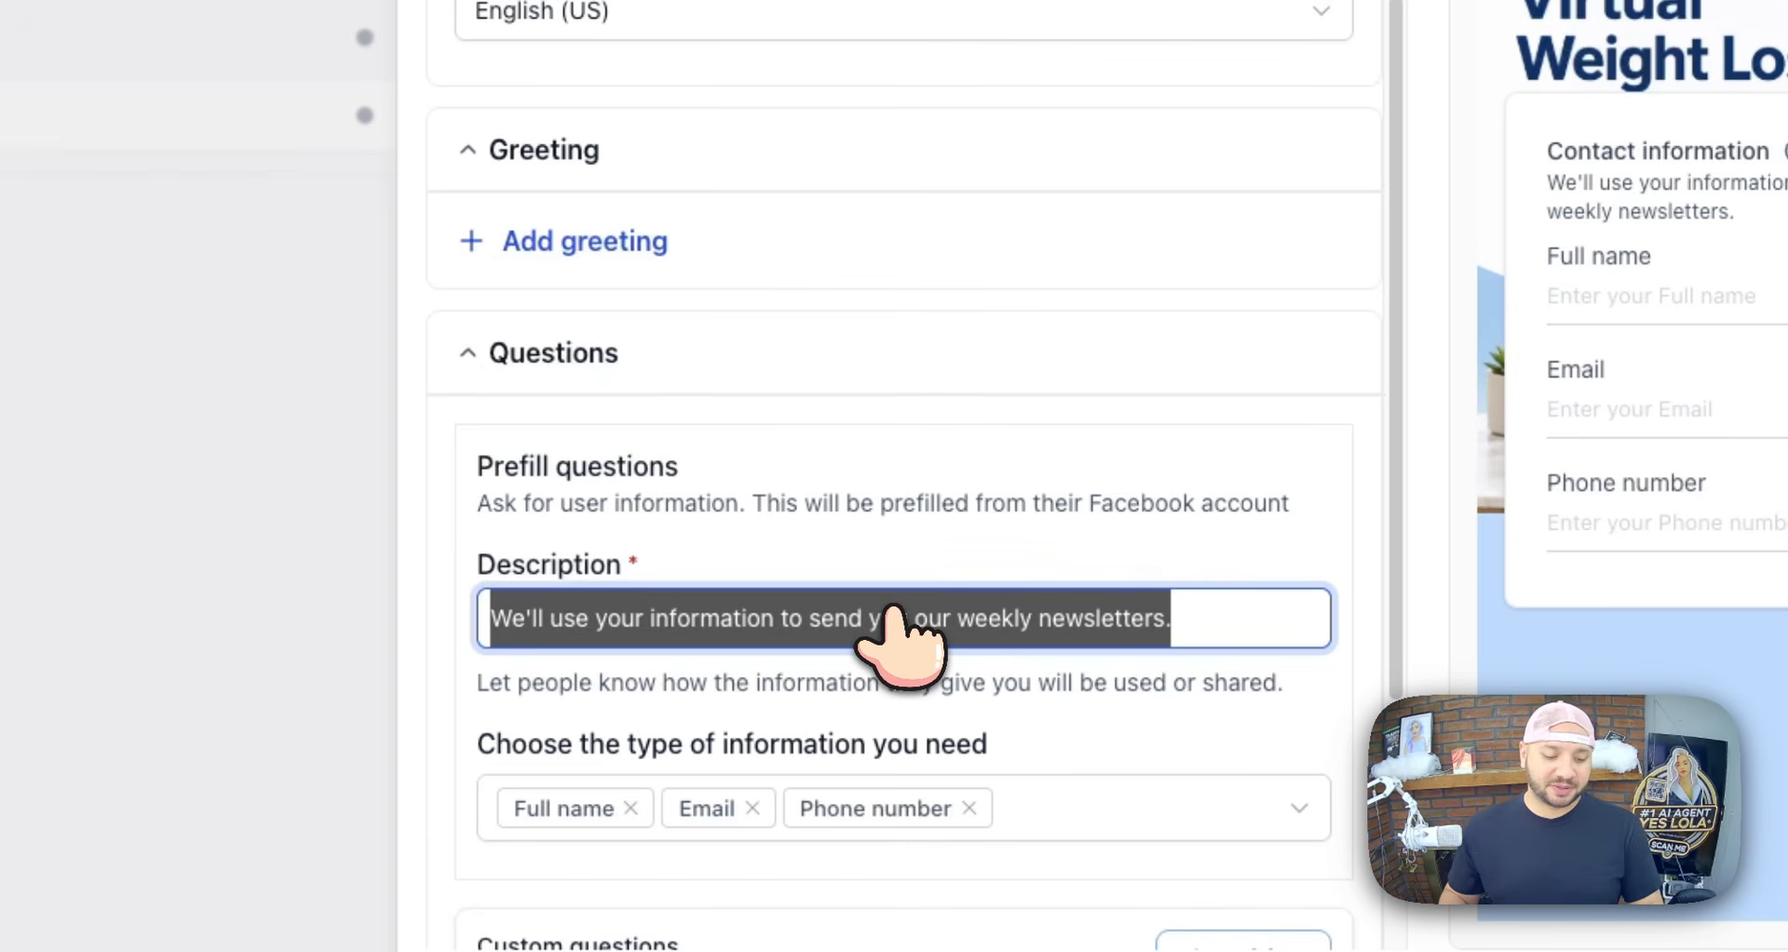
type("Schedule Your Weight Loss Appointment")
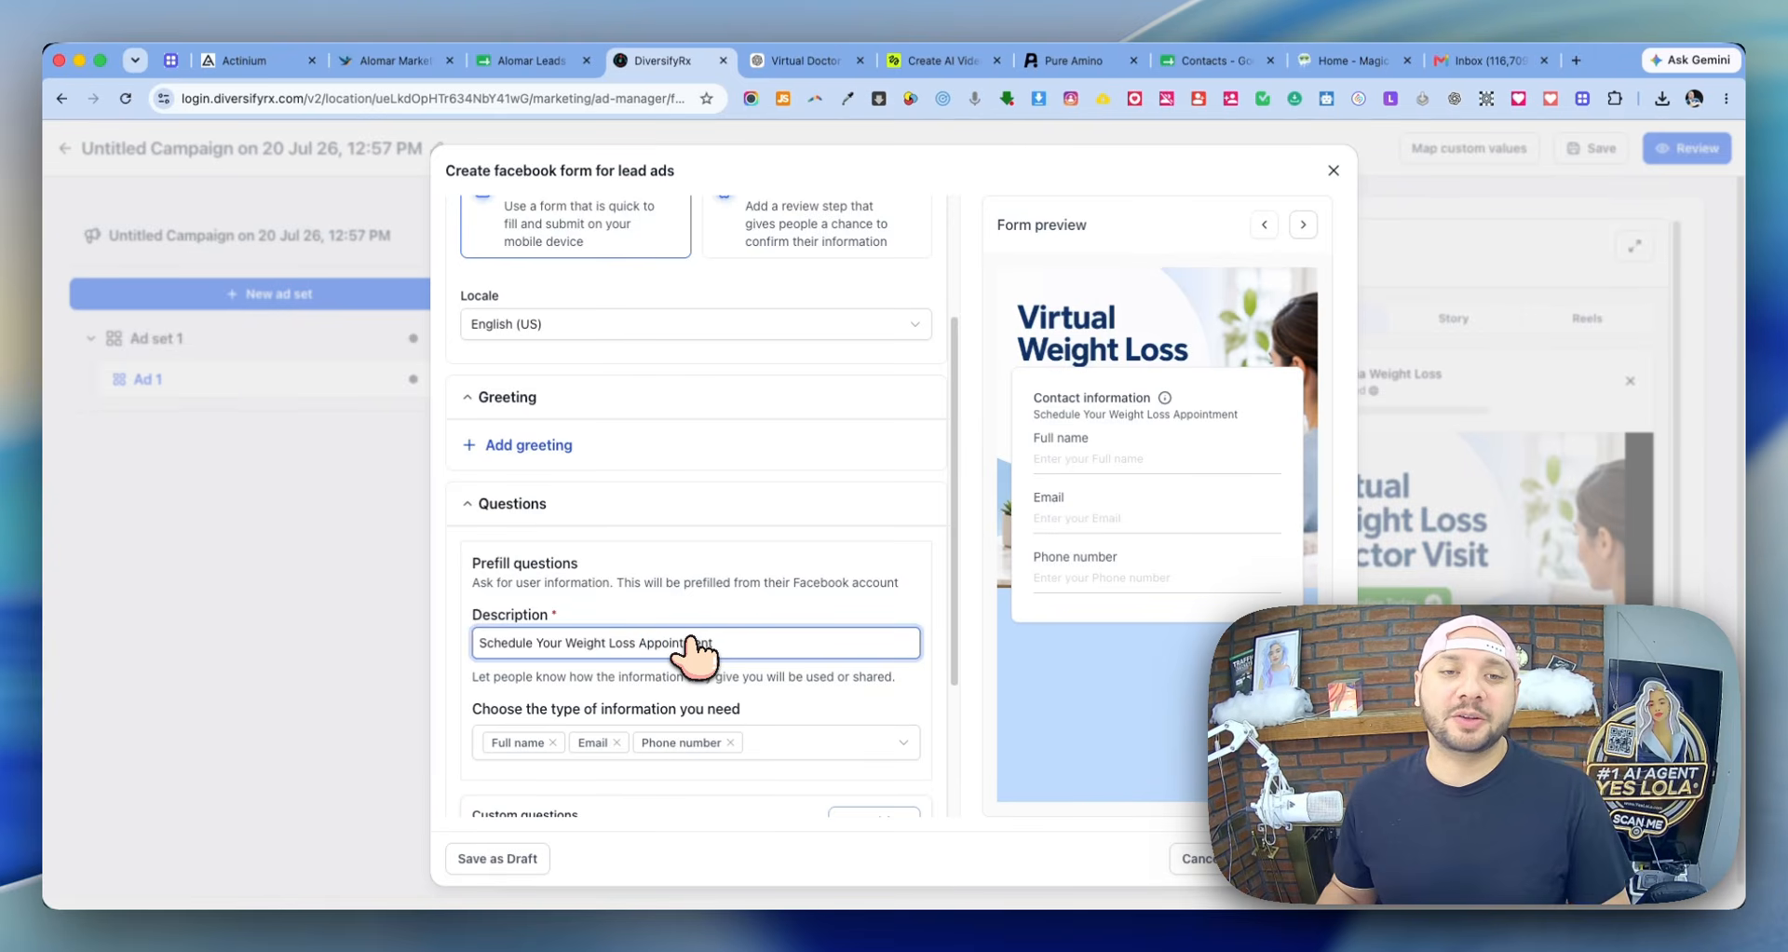
- Review the lead form's mapping to CRM fields and its privacy policy link and link text
scroll(650, 513, "down", 4)
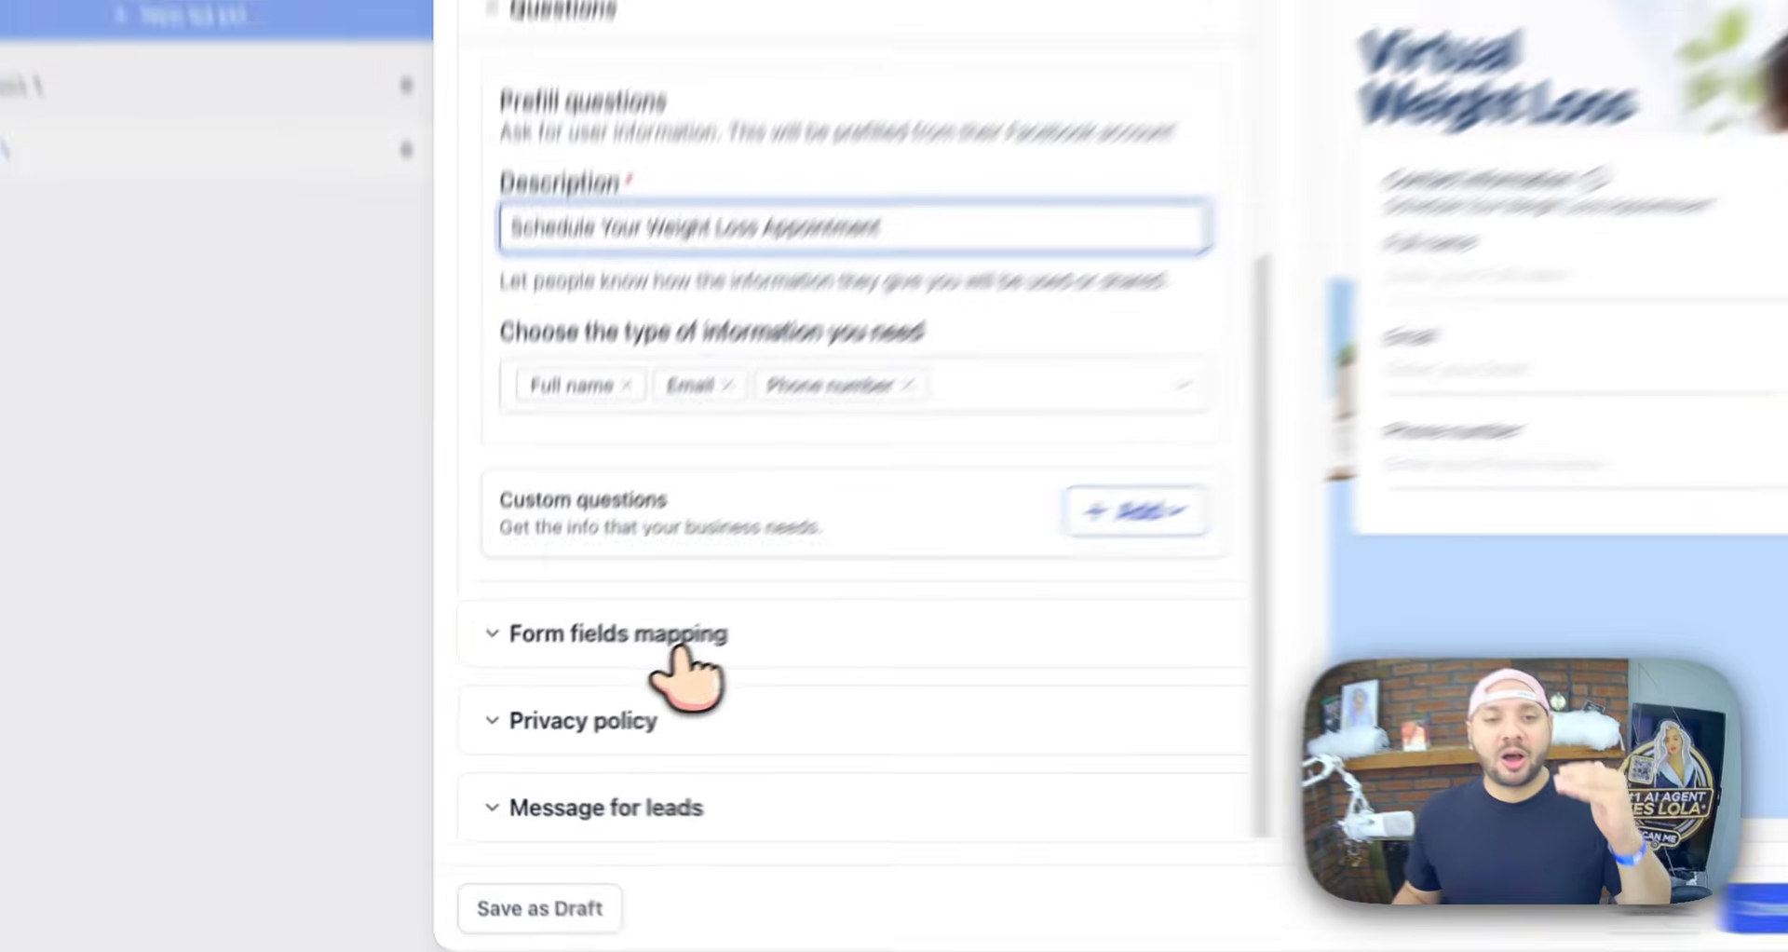
left_click(572, 694)
scroll(670, 605, "down", 5)
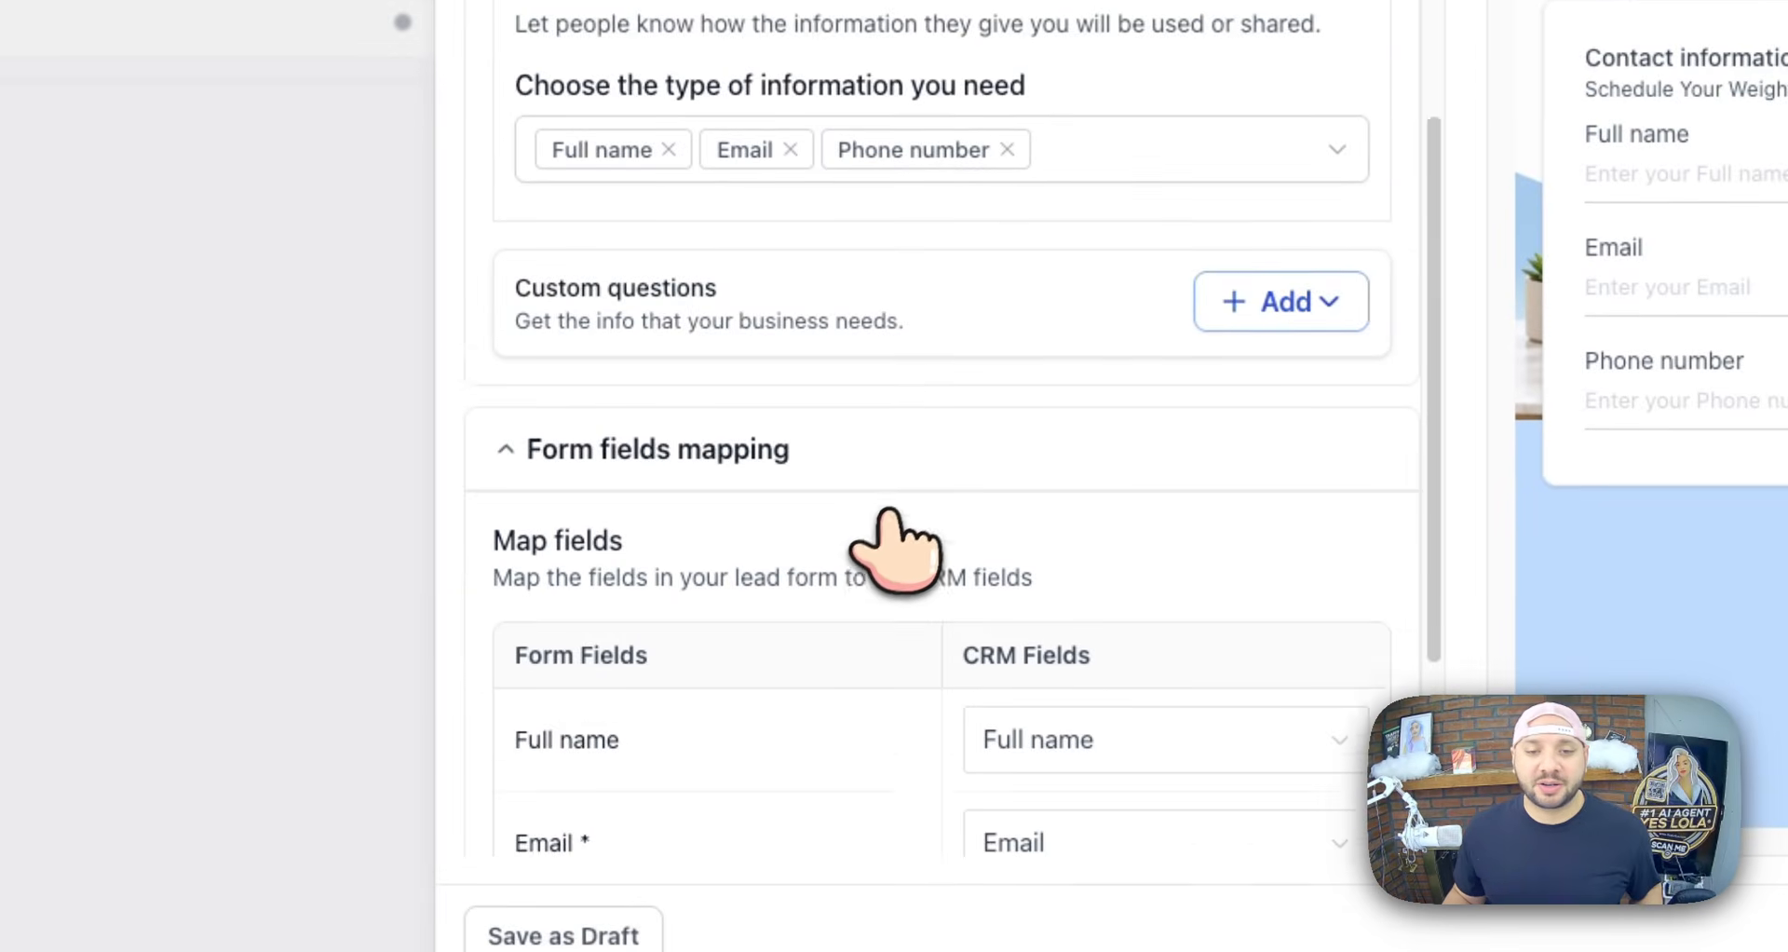
scroll(895, 494, "down", 1)
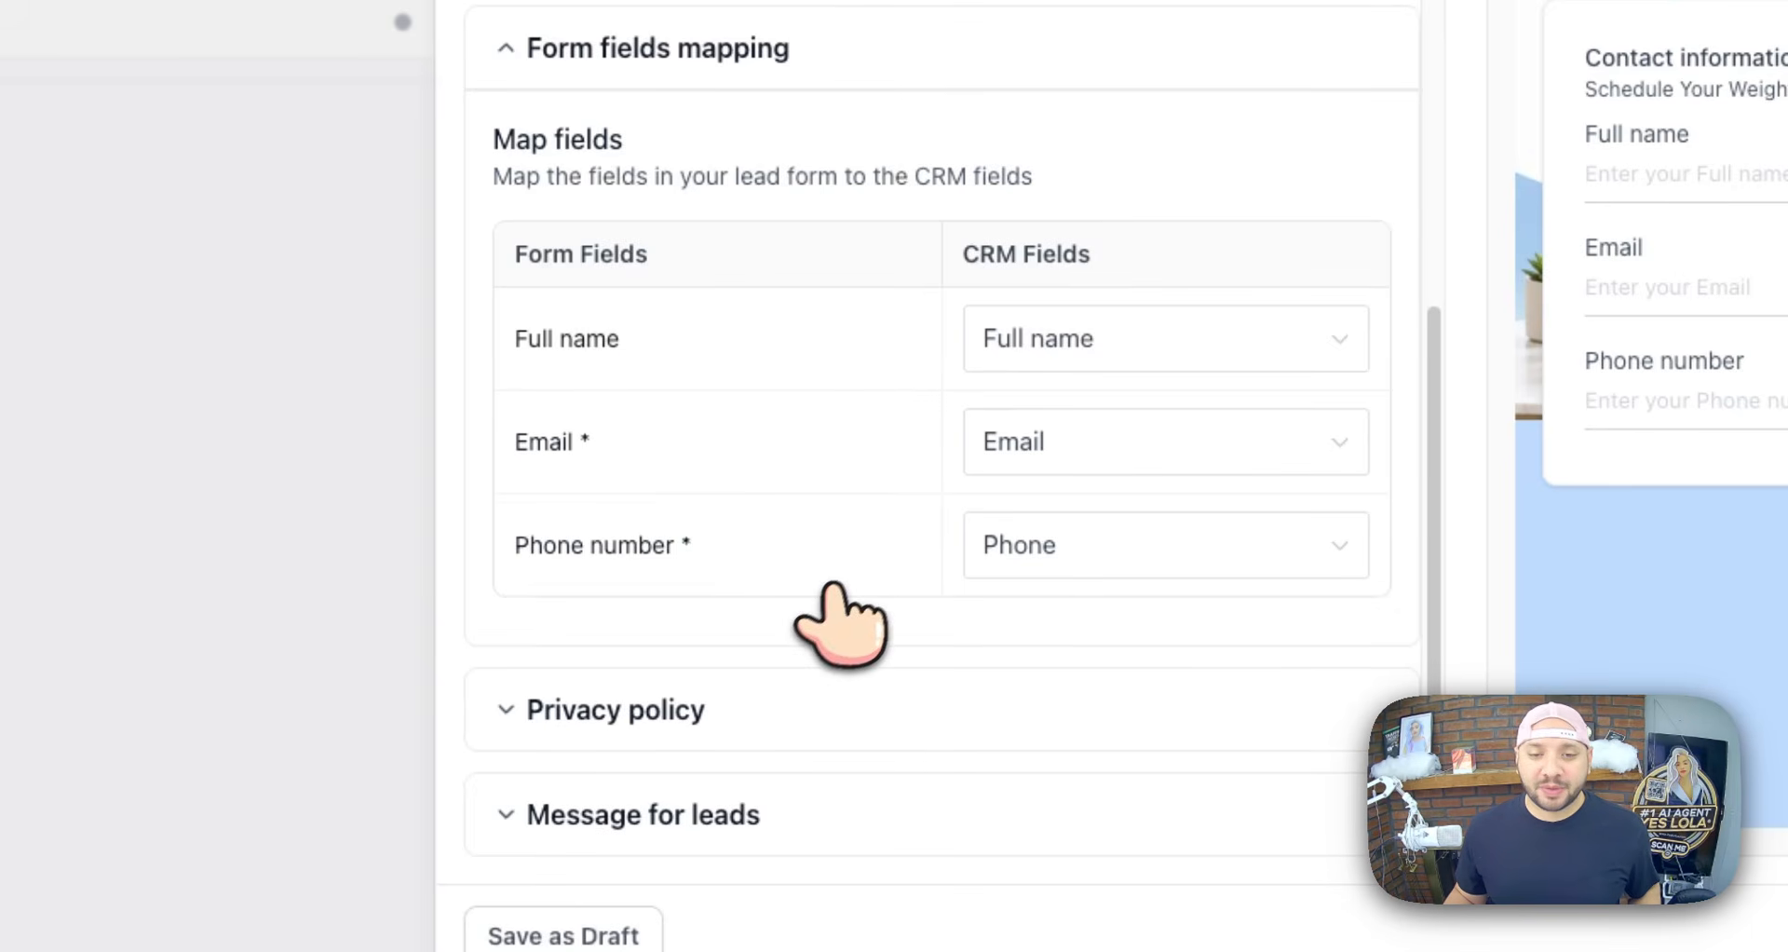
left_click(667, 710)
scroll(770, 507, "down", 10)
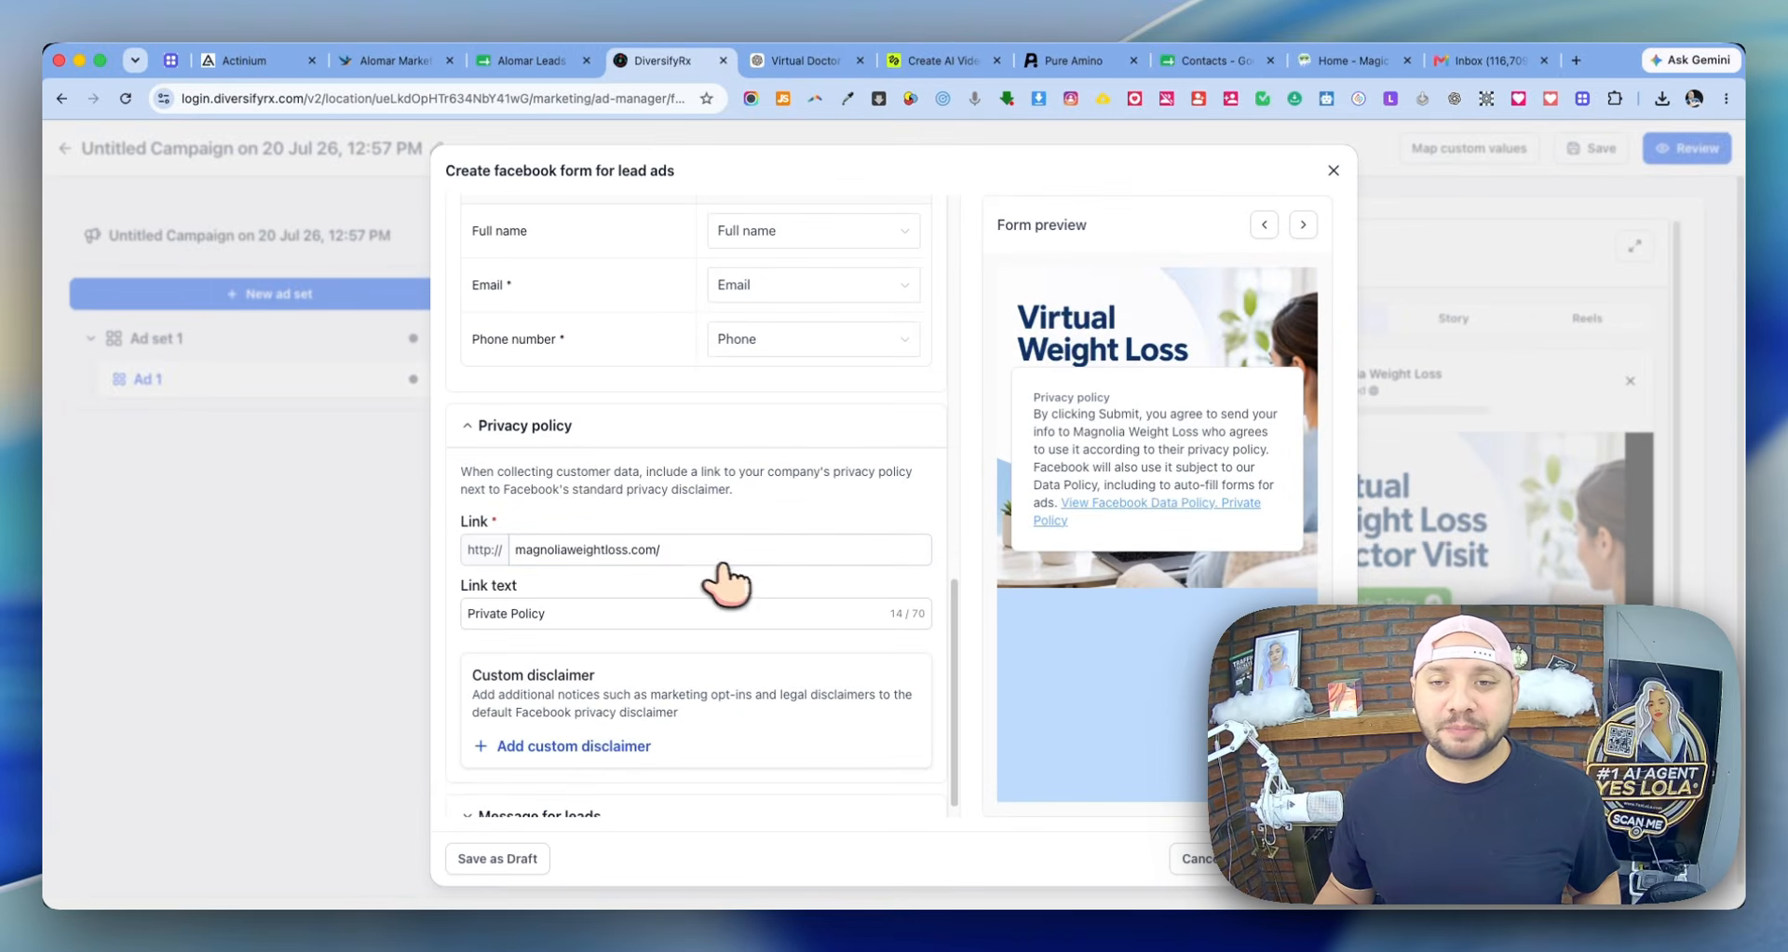
left_click(617, 615)
scroll(614, 622, "down", 1)
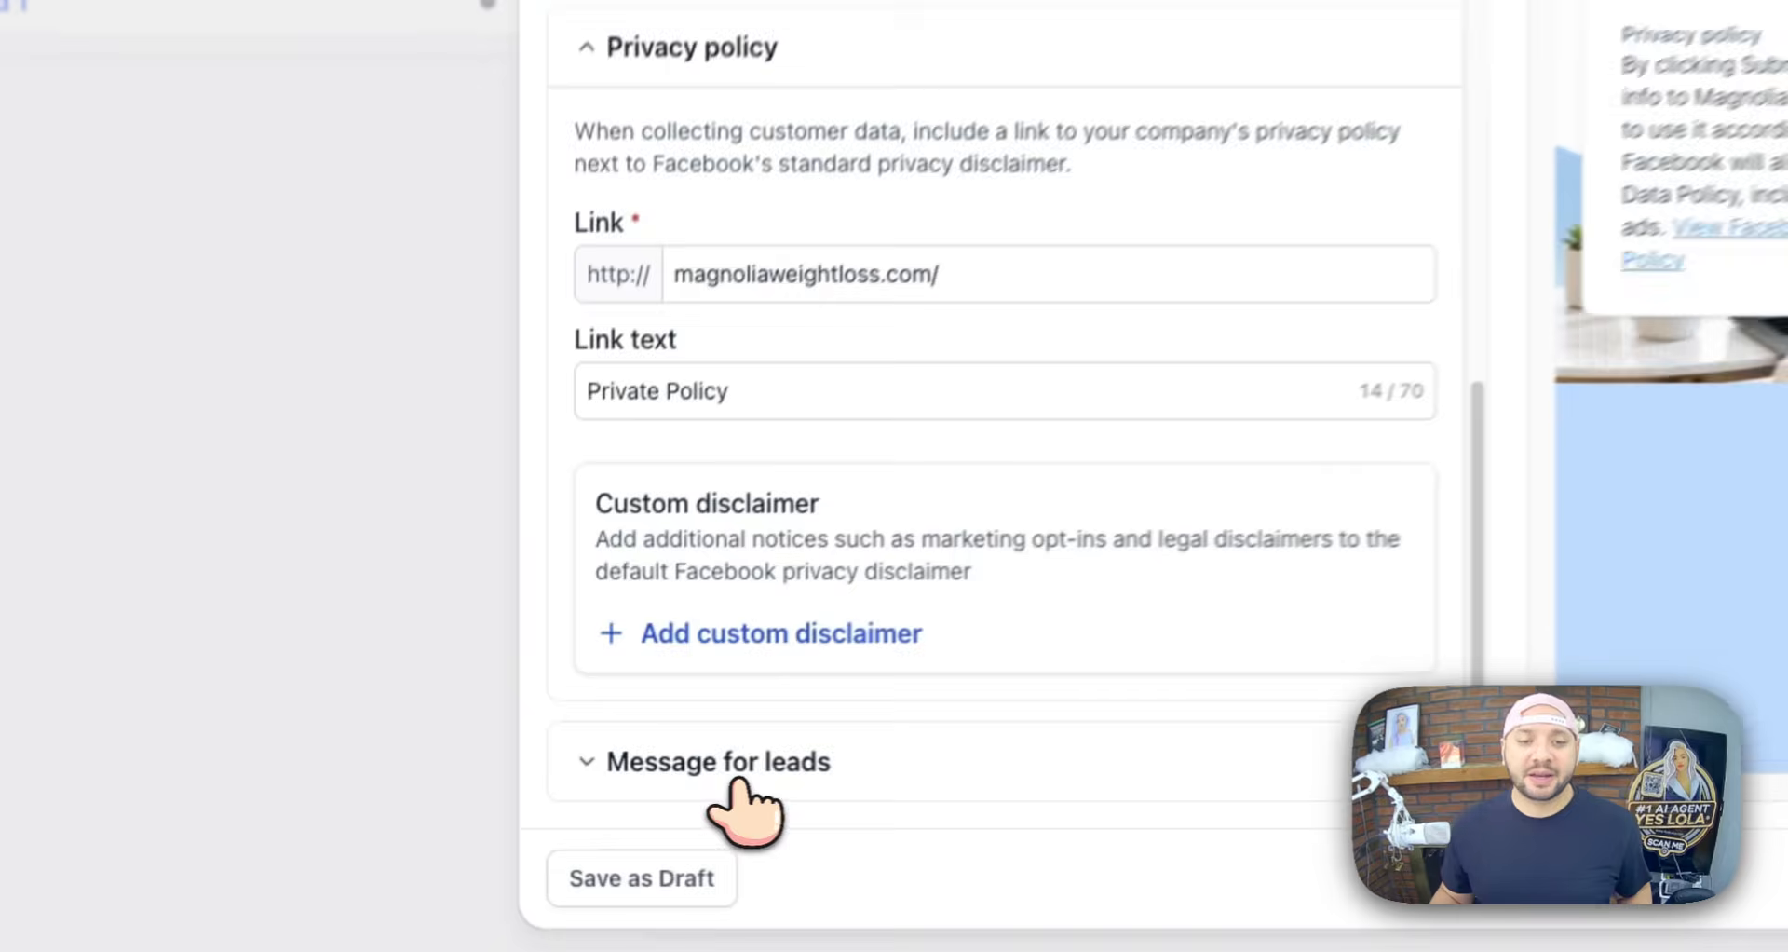
- Set the headline of the form's message for leads to "ALMOST DONE"
left_click(542, 799)
scroll(596, 708, "down", 5)
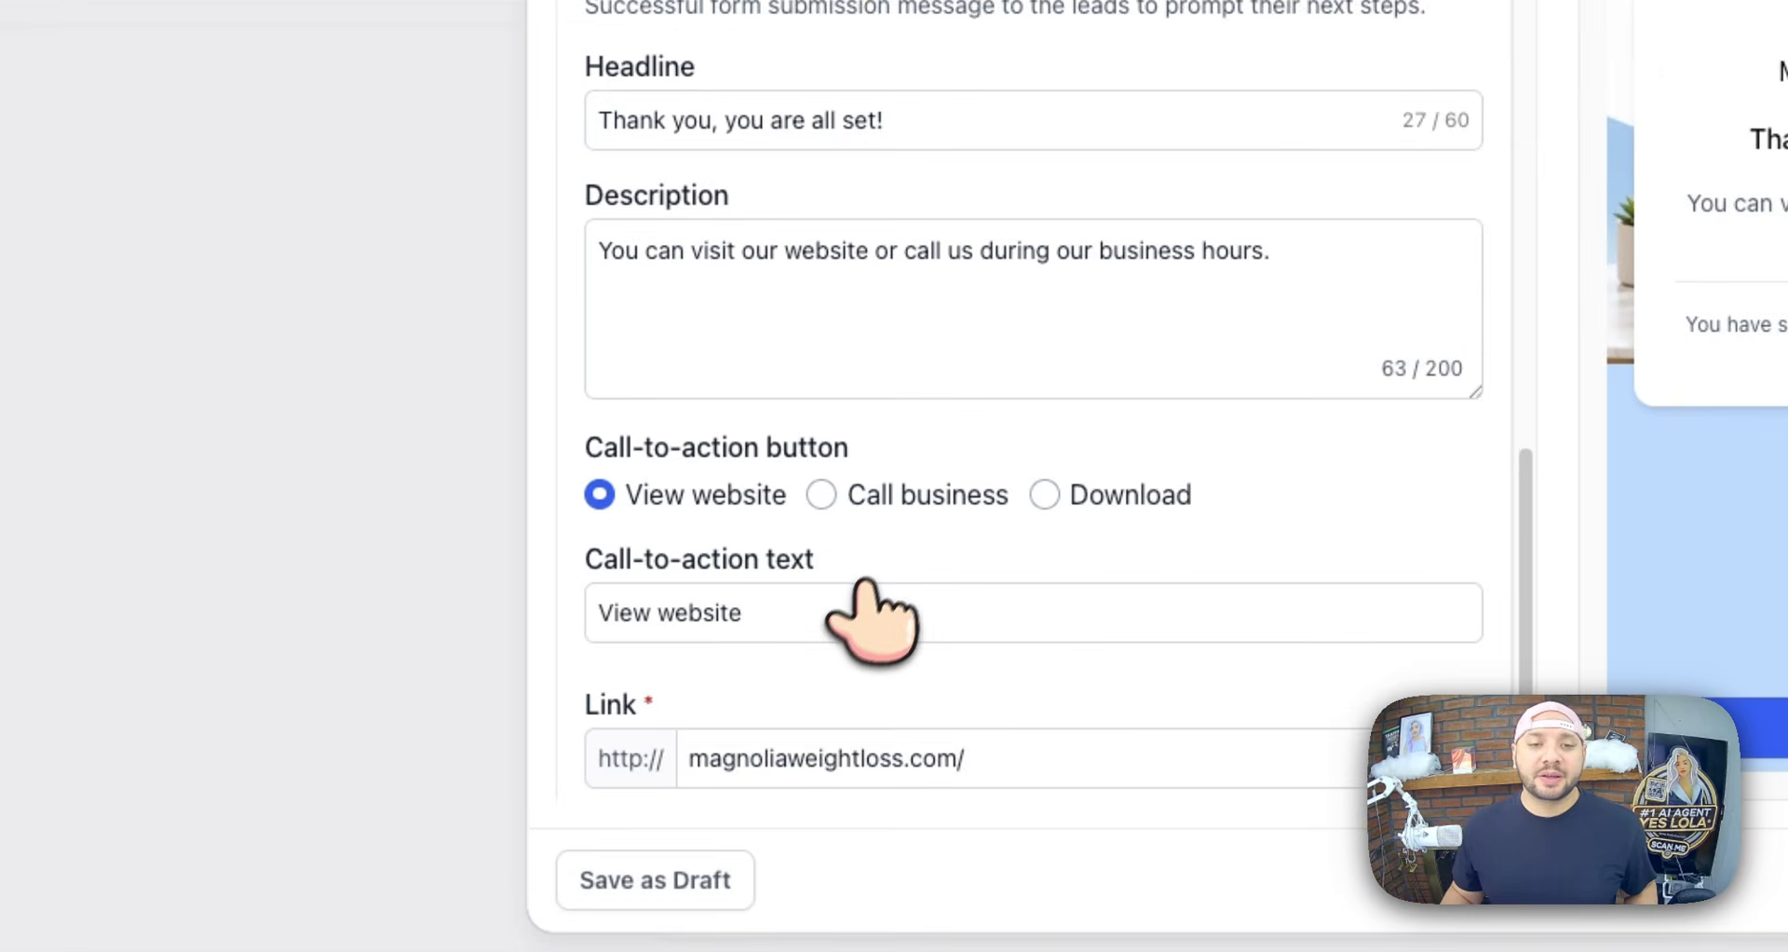
left_click(652, 577)
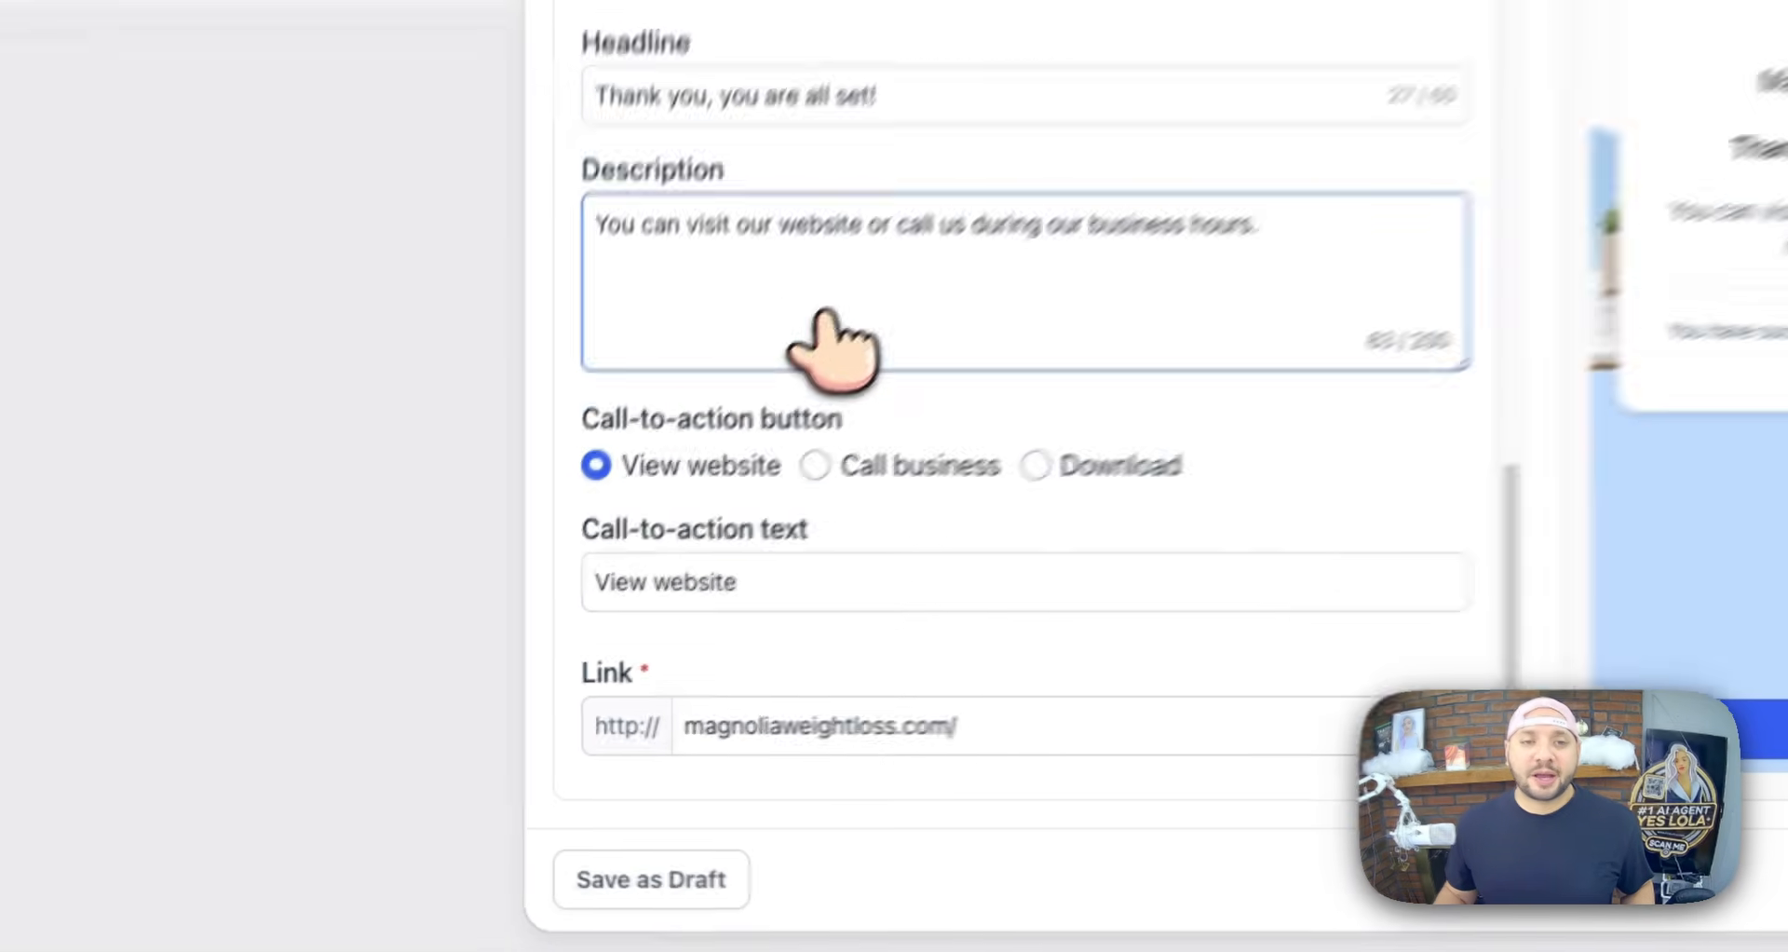
left_click(880, 79)
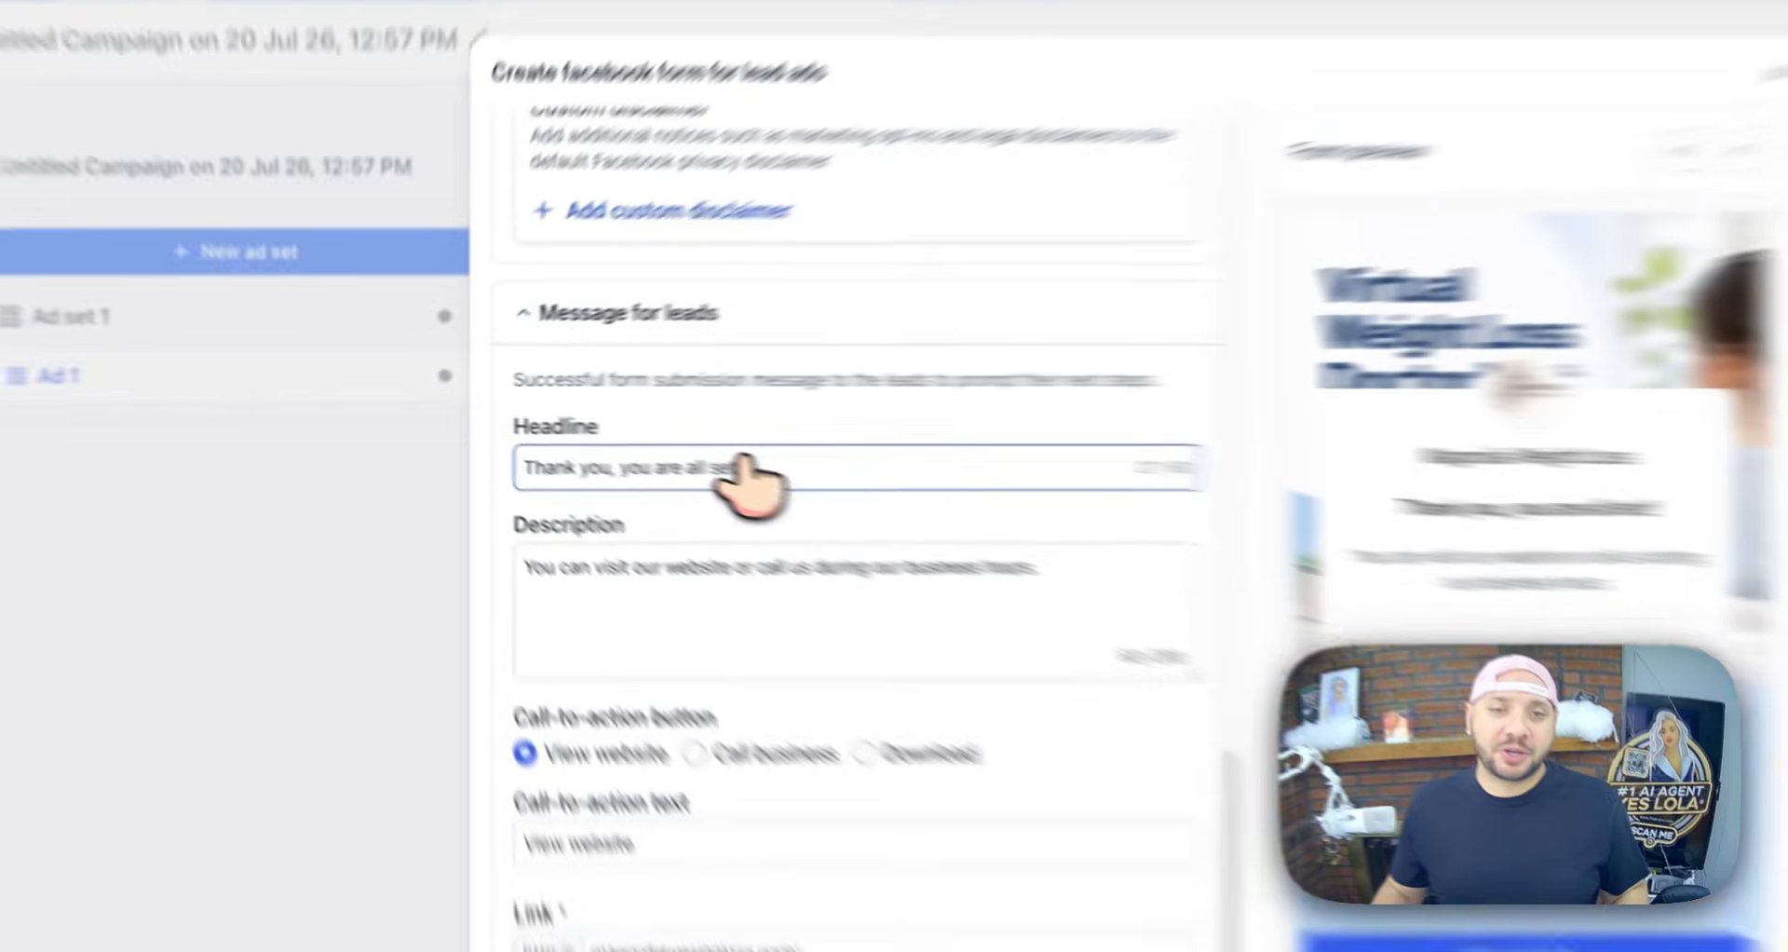
triple_click(617, 436)
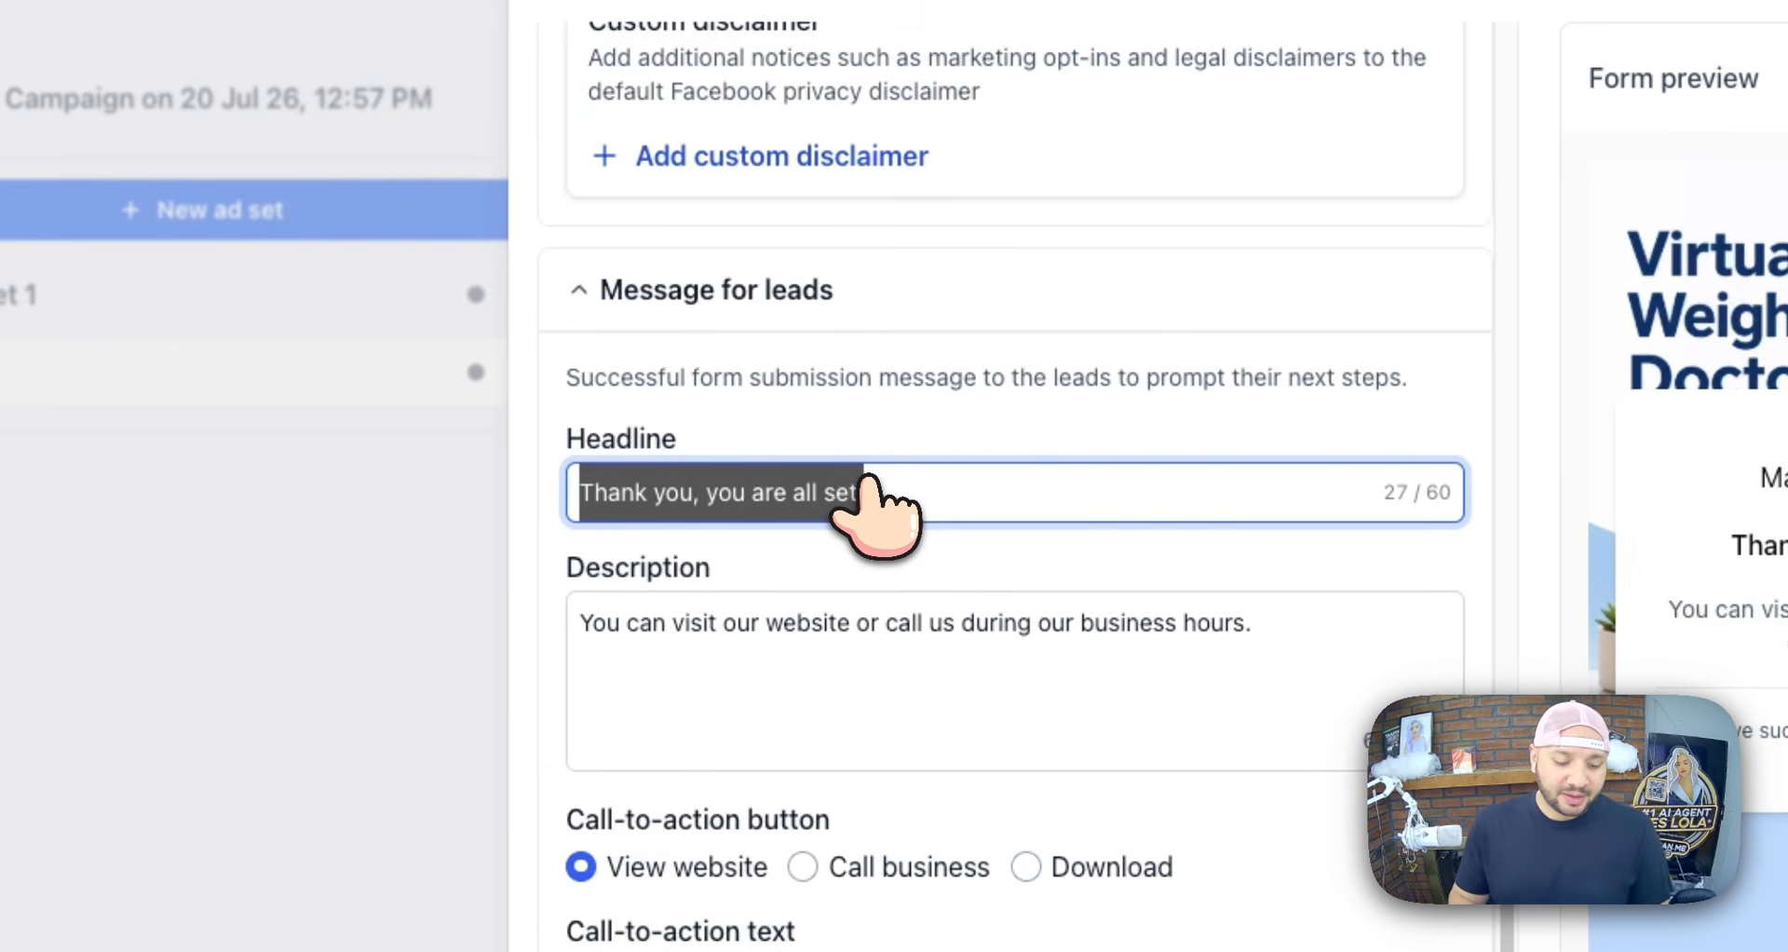
type("LA")
key("BackSpace")
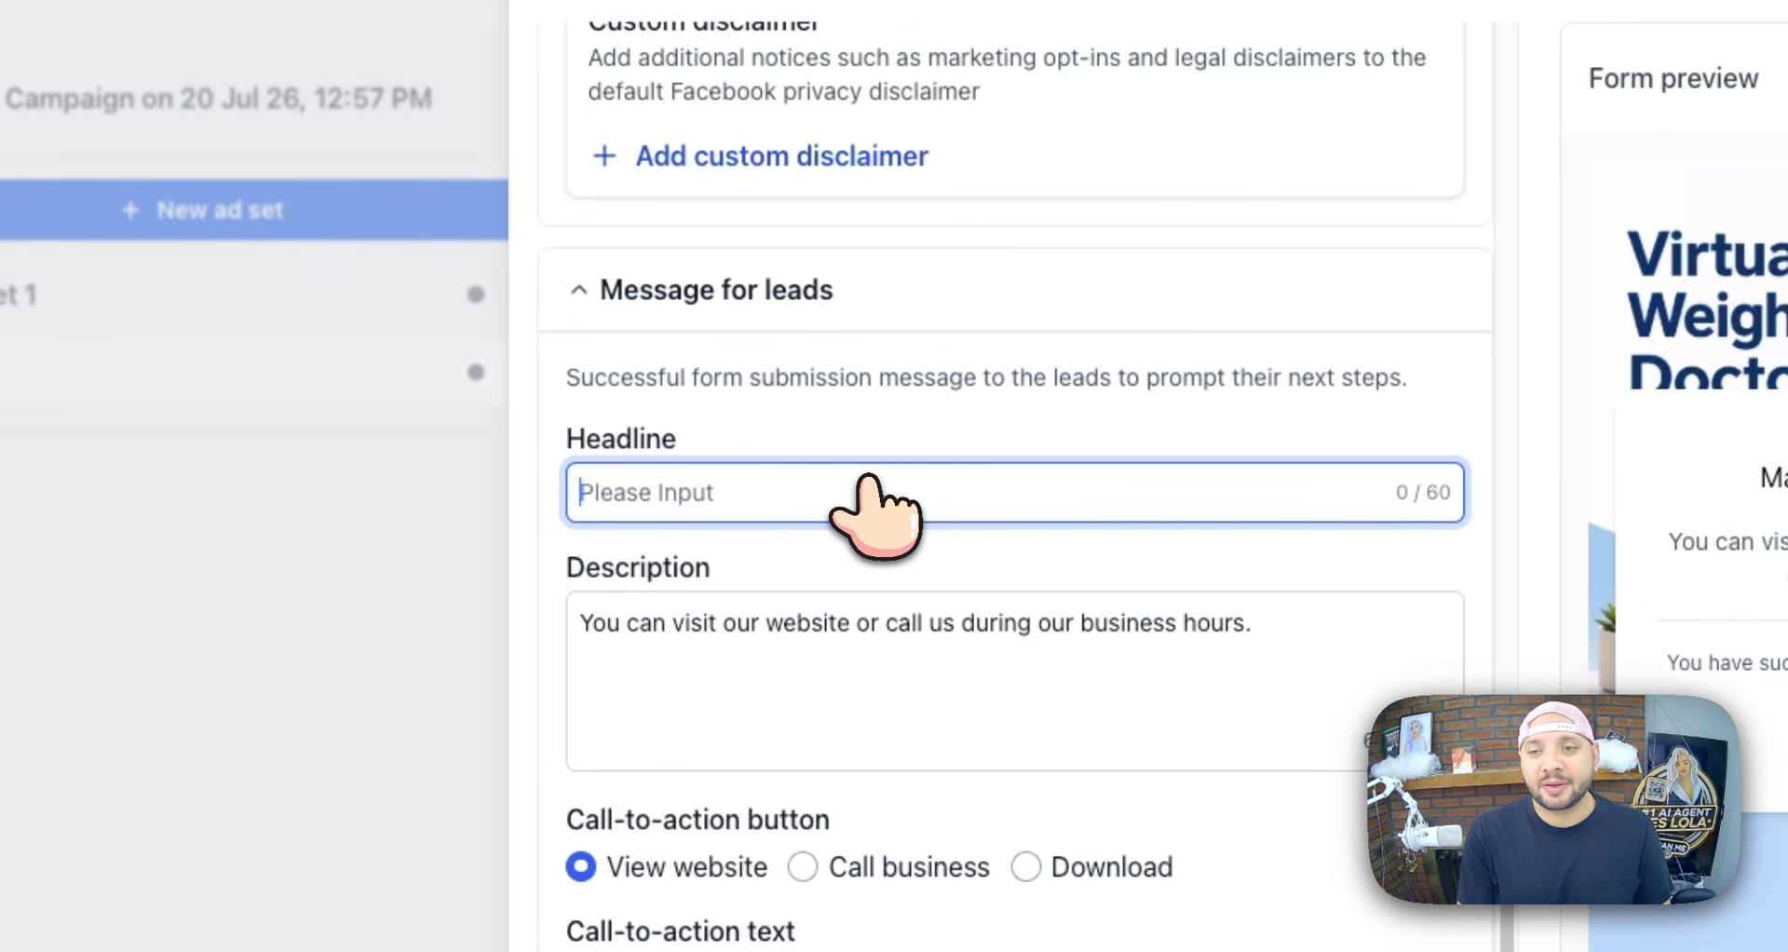
type("ALMOST DONE")
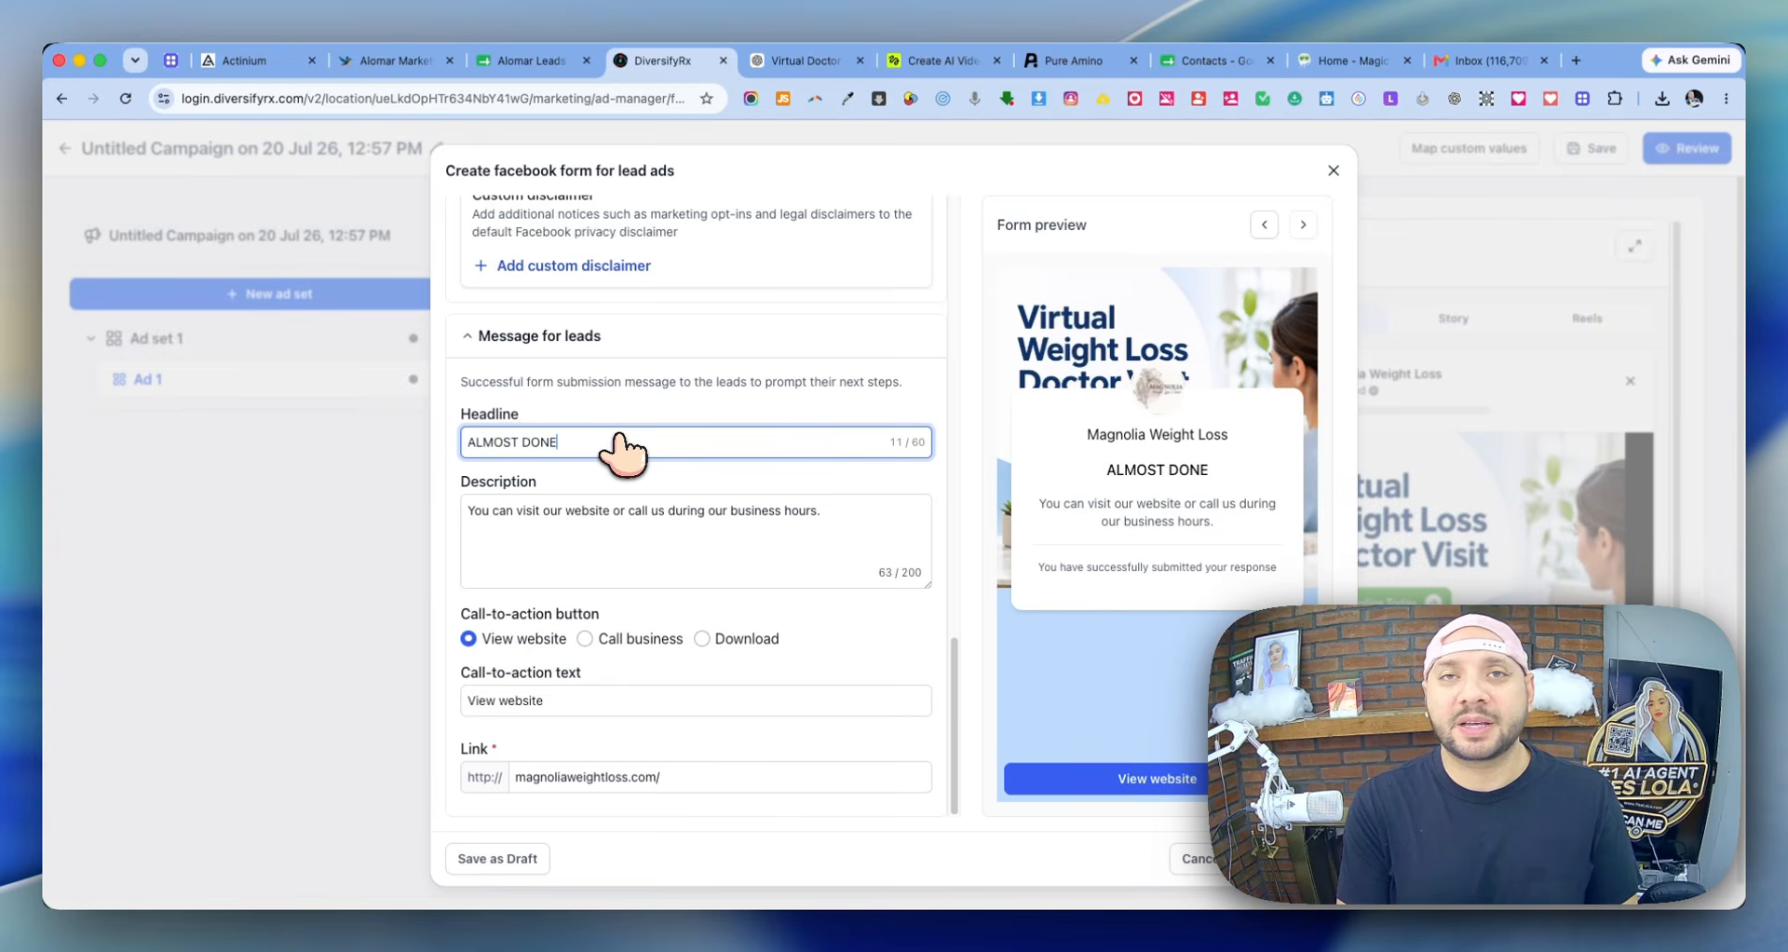
- Set the message description to "CLICK THE BLUE BUTTON" and the call-to-action text to "NEXT STEP - SCHEDULE A DATE AND TIME"
key("Tab")
key("super+a")
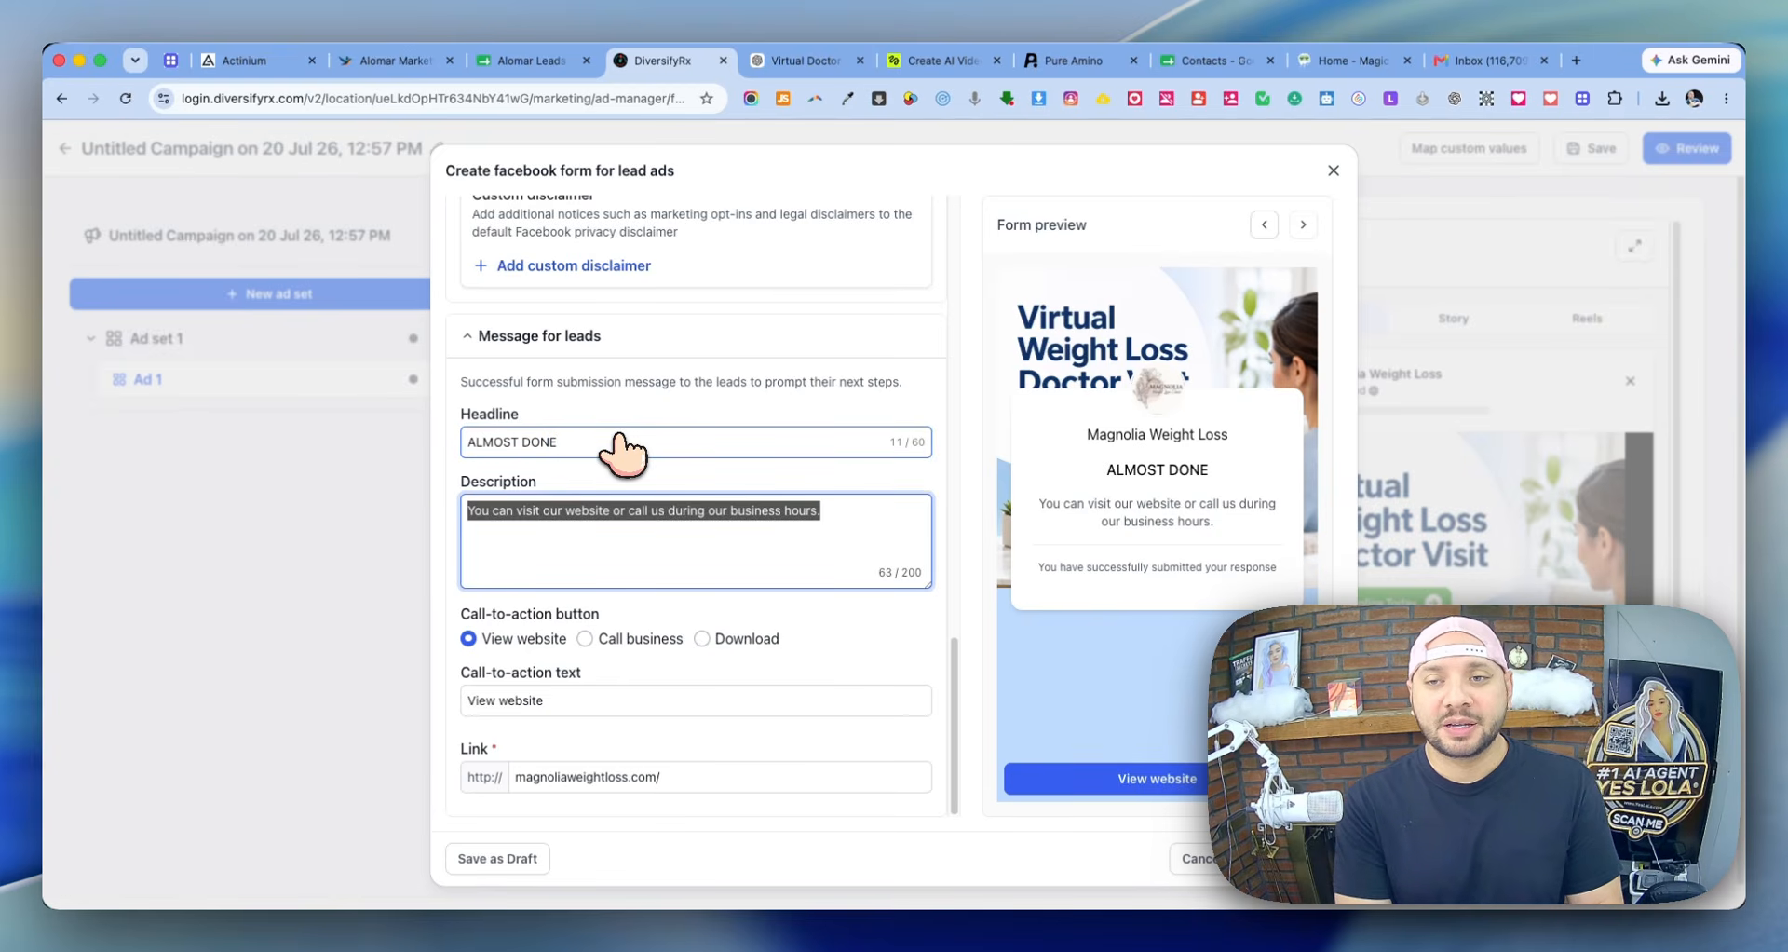
type("CLICK THE BLUE BUTTON")
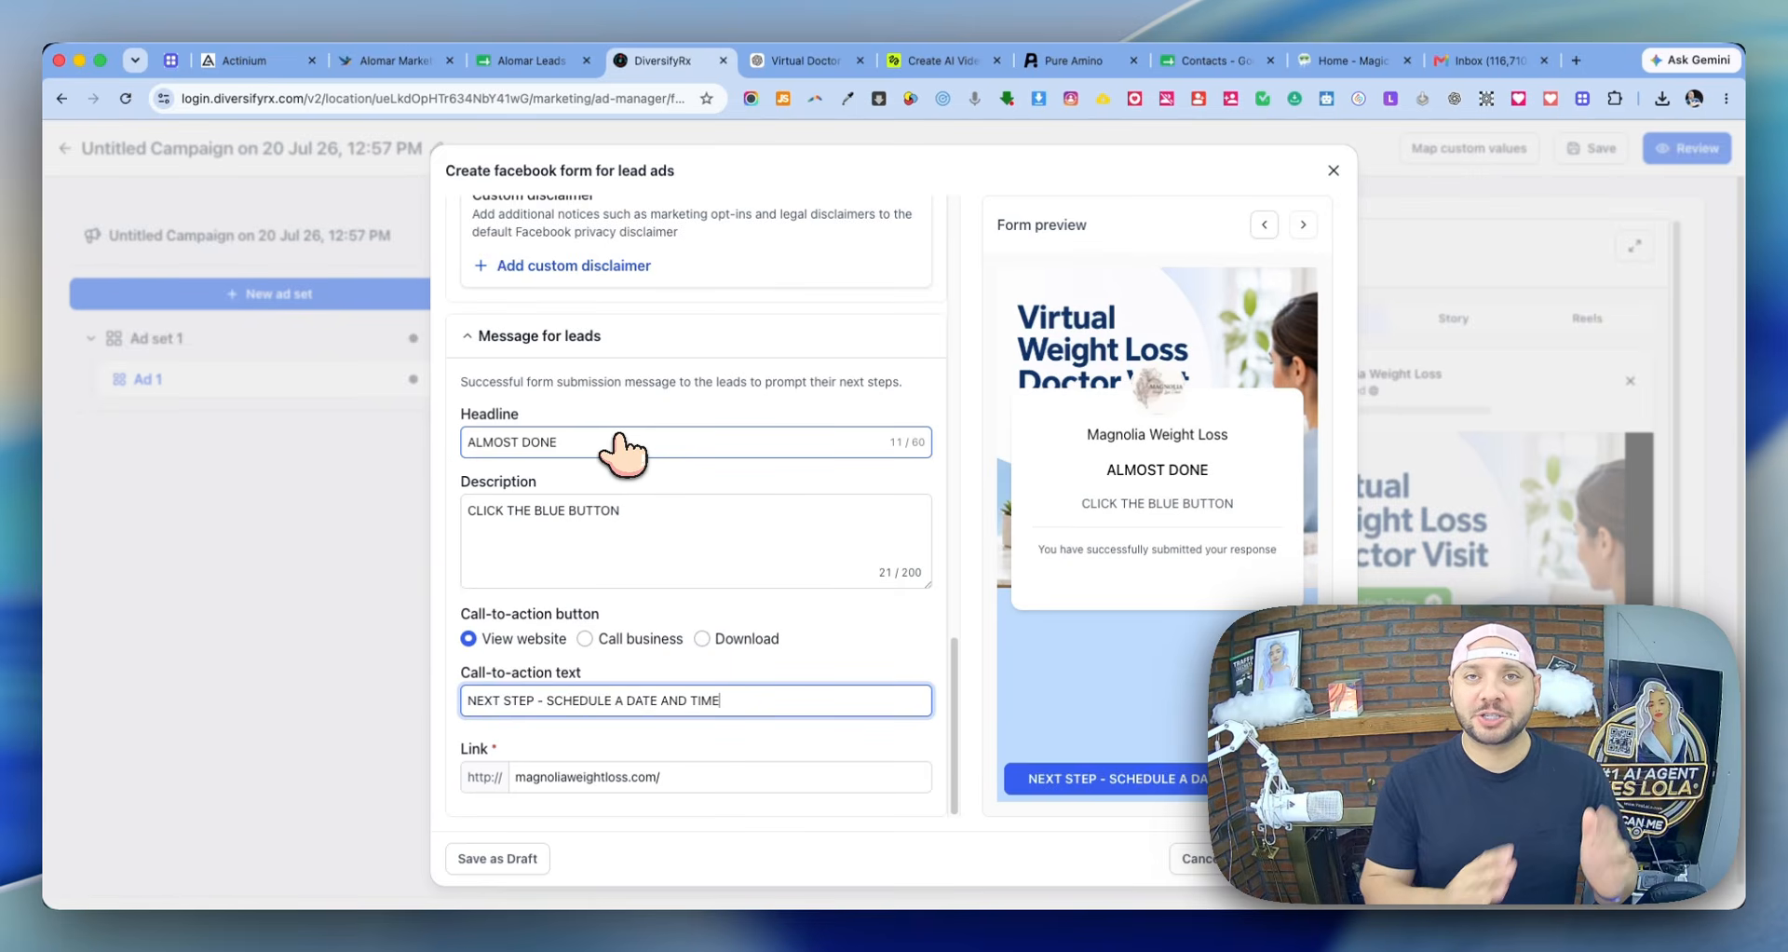
- Open the form's website link, magnoliaweightloss.com, in a new tab to view the landing page, and switch to the ChatGPT ad copy
triple_click(691, 780)
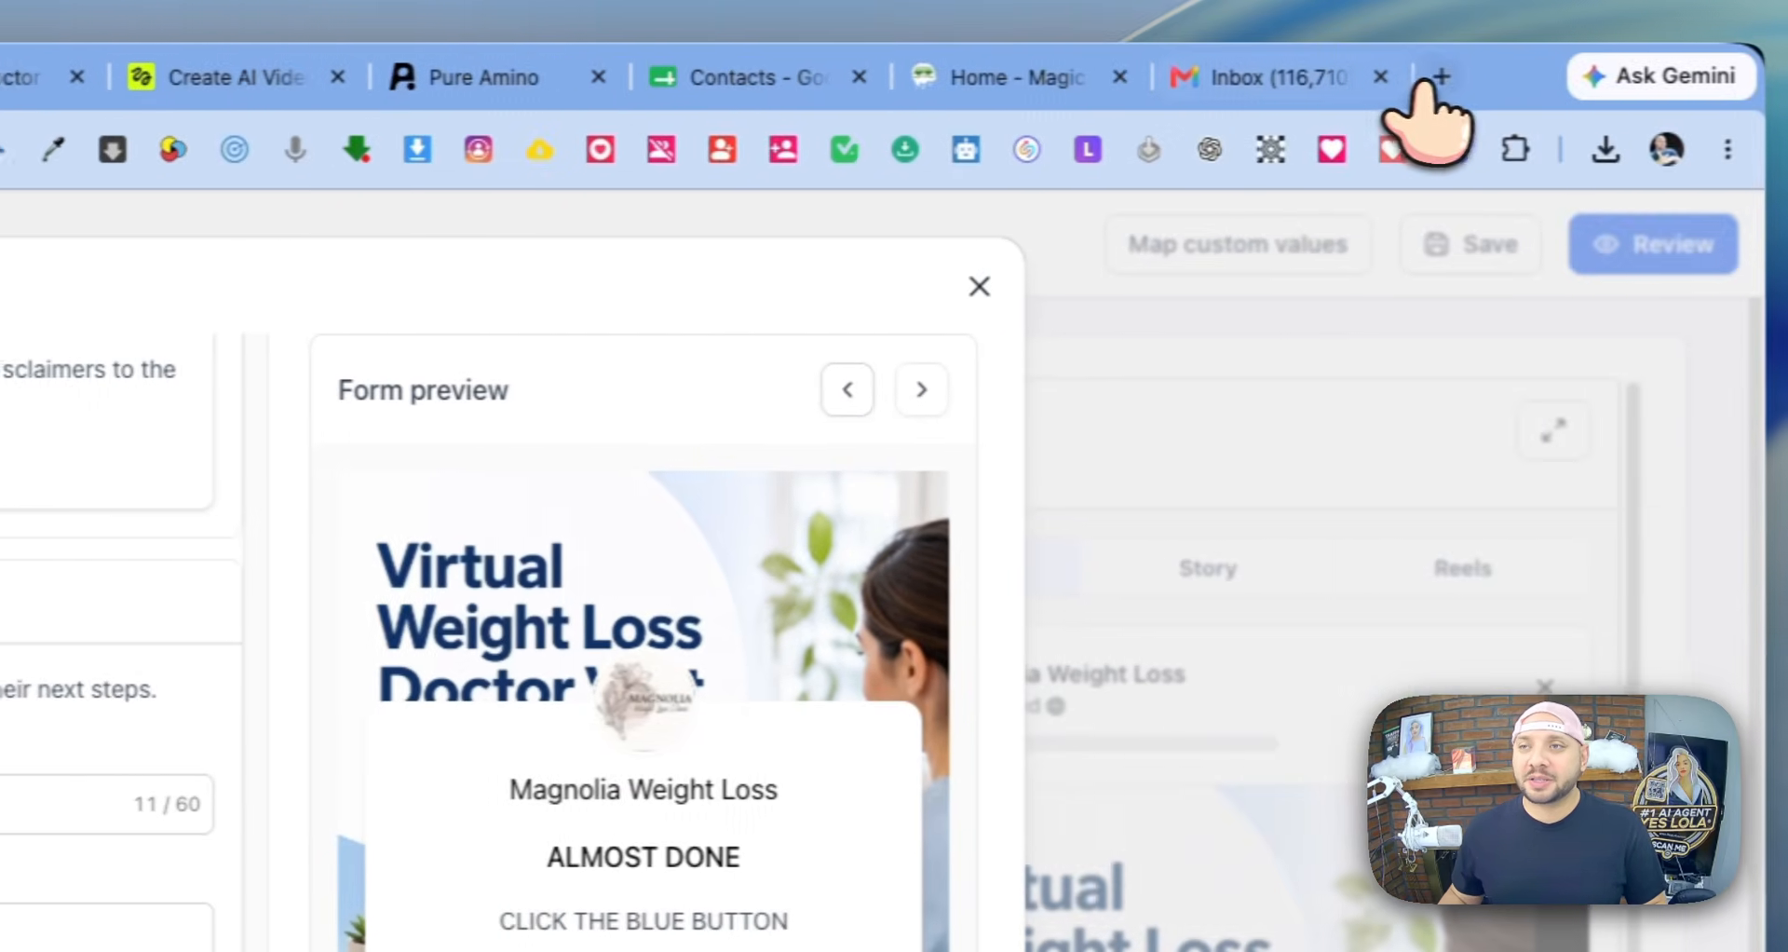
left_click(1425, 82)
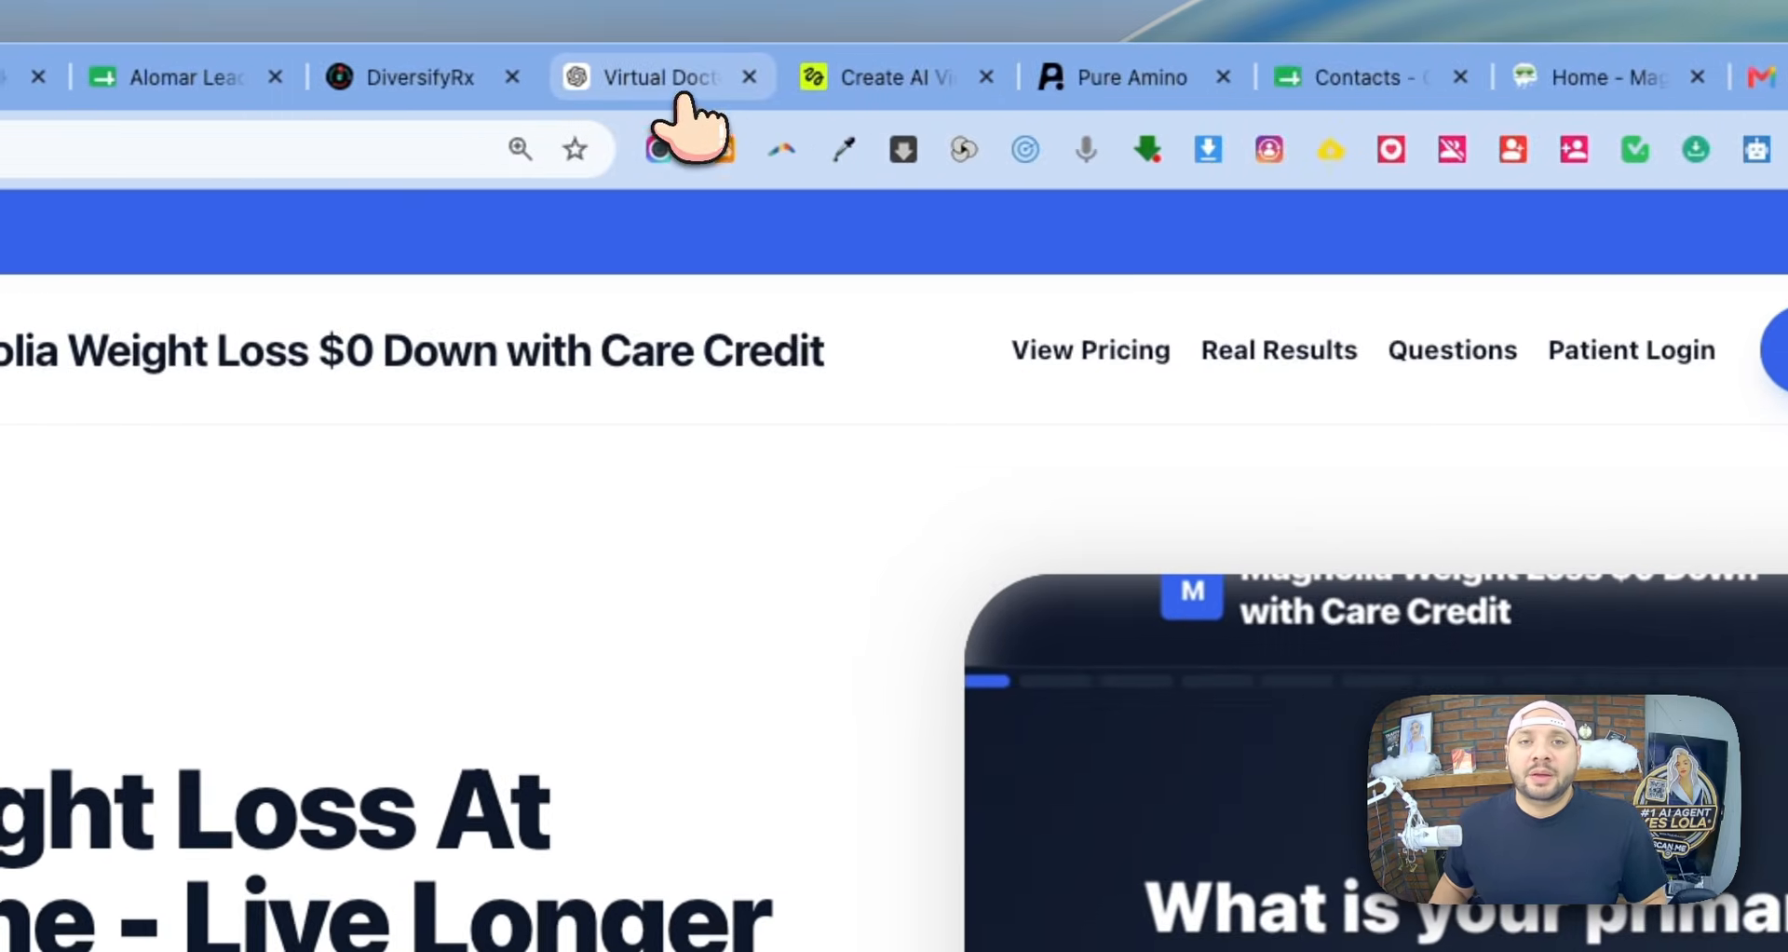
left_click(675, 80)
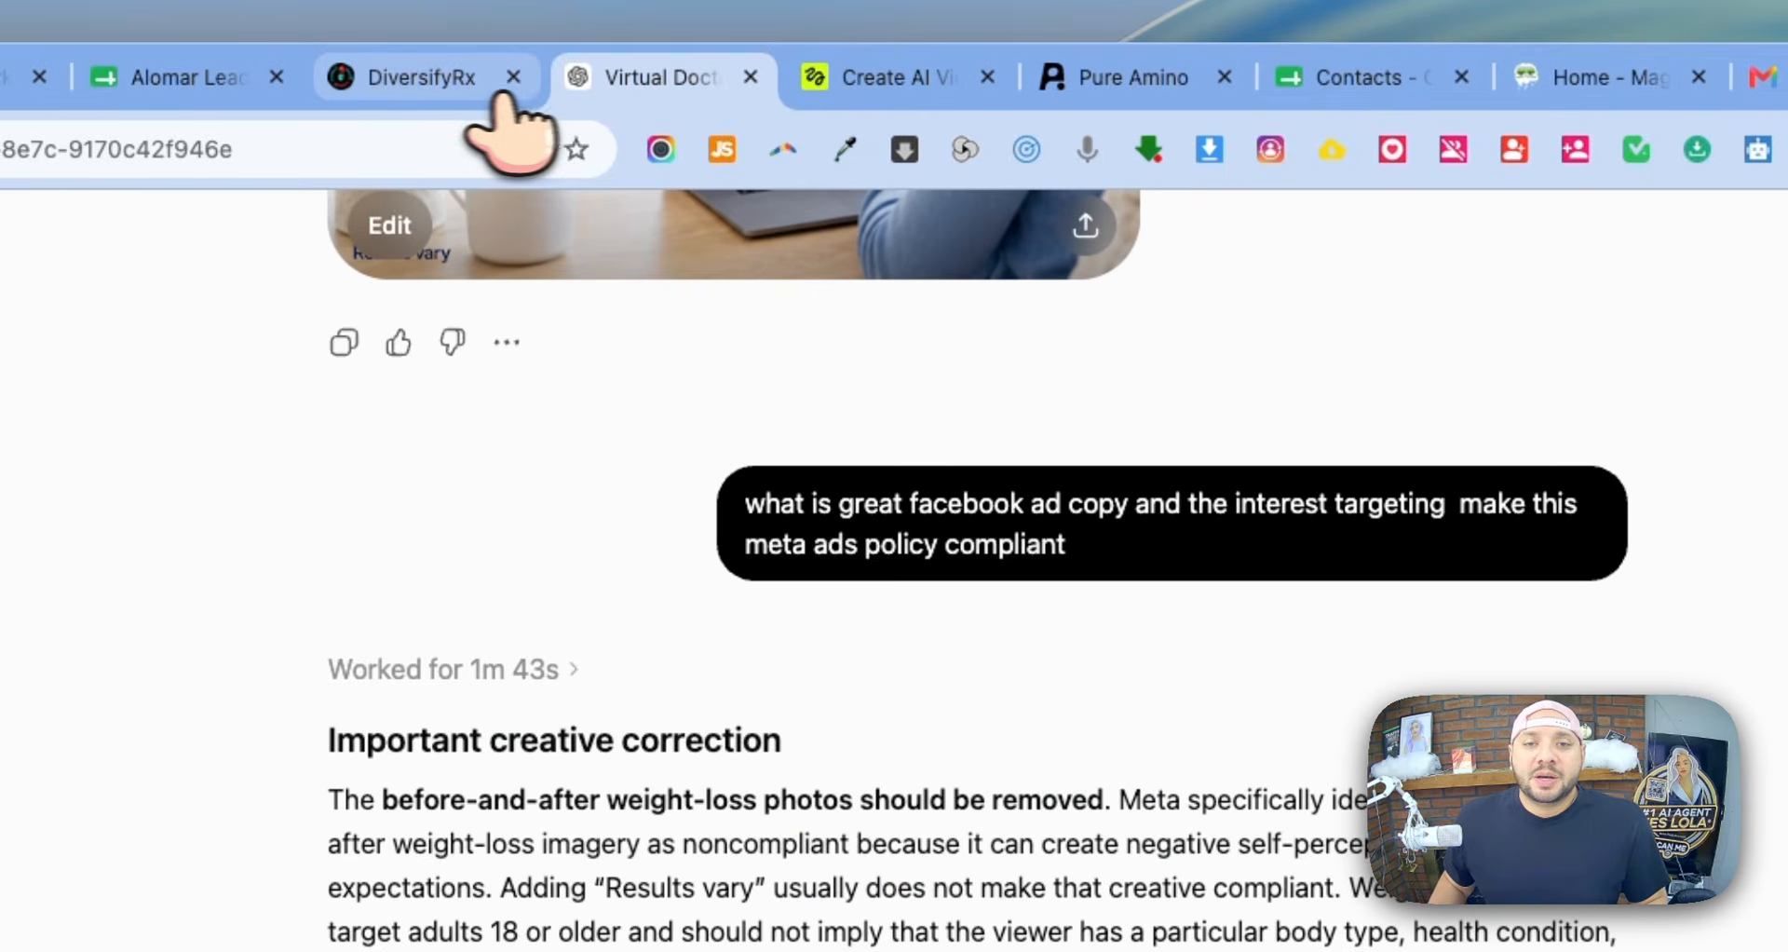
- Switch back to DiversifyRx, rename the duplicated form "Book Your Appointment v2", and create it
left_click(498, 84)
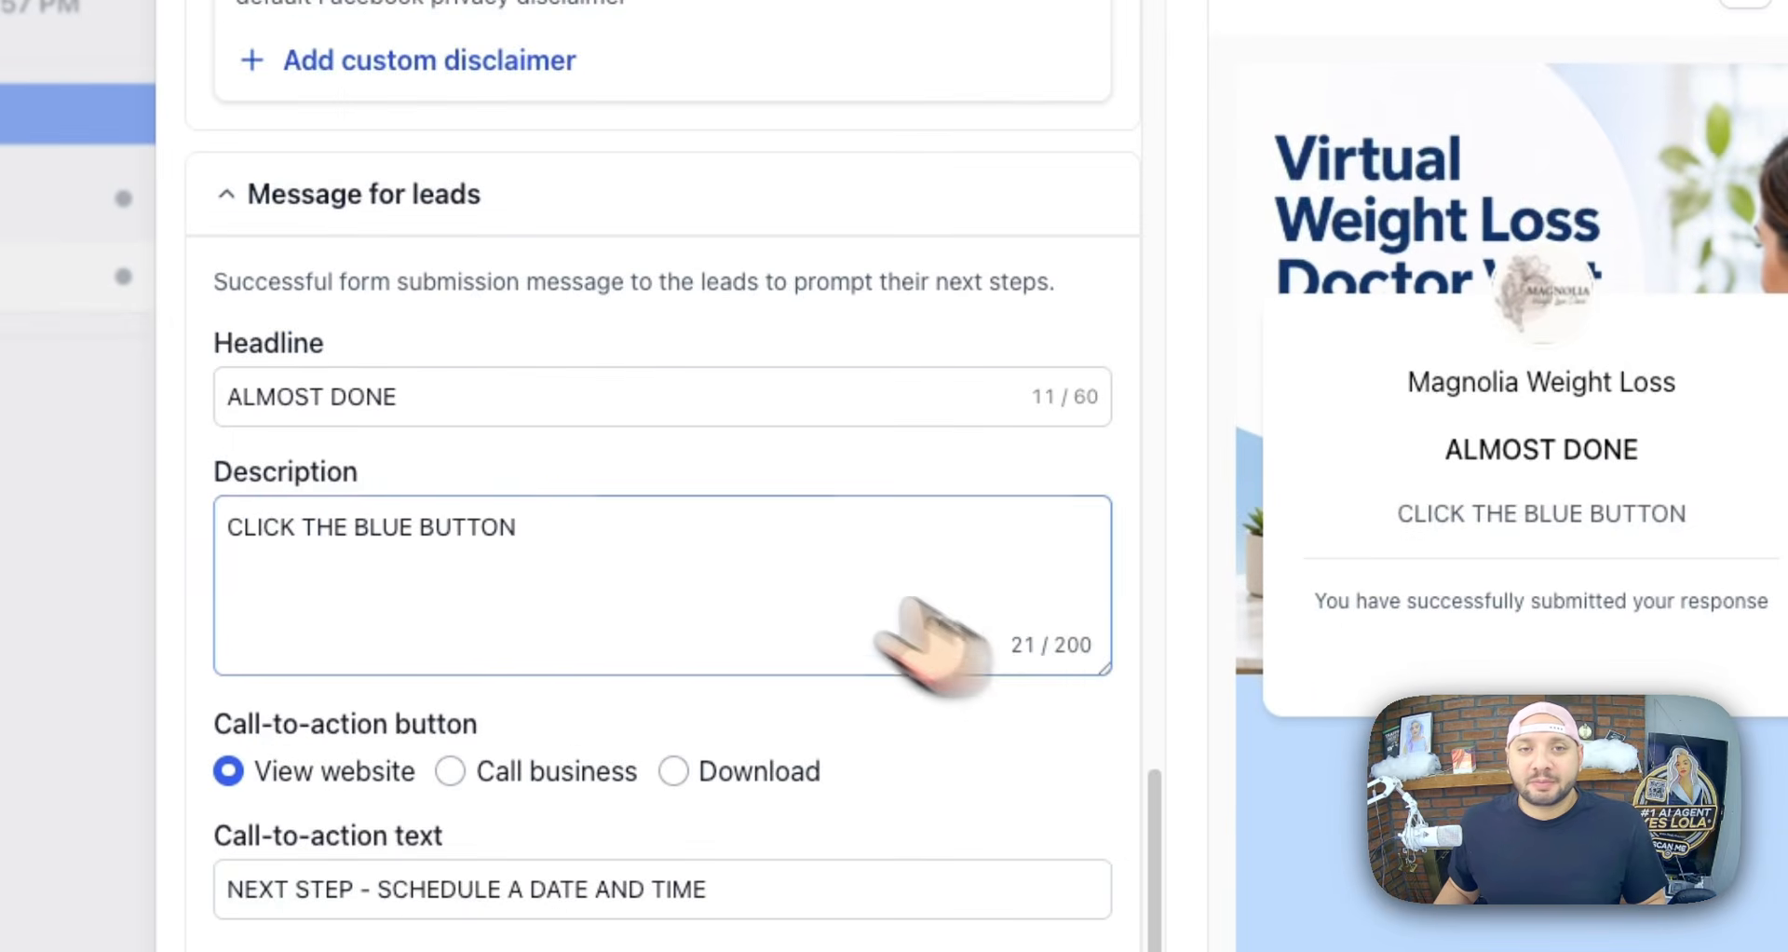
scroll(931, 639, "up", 10)
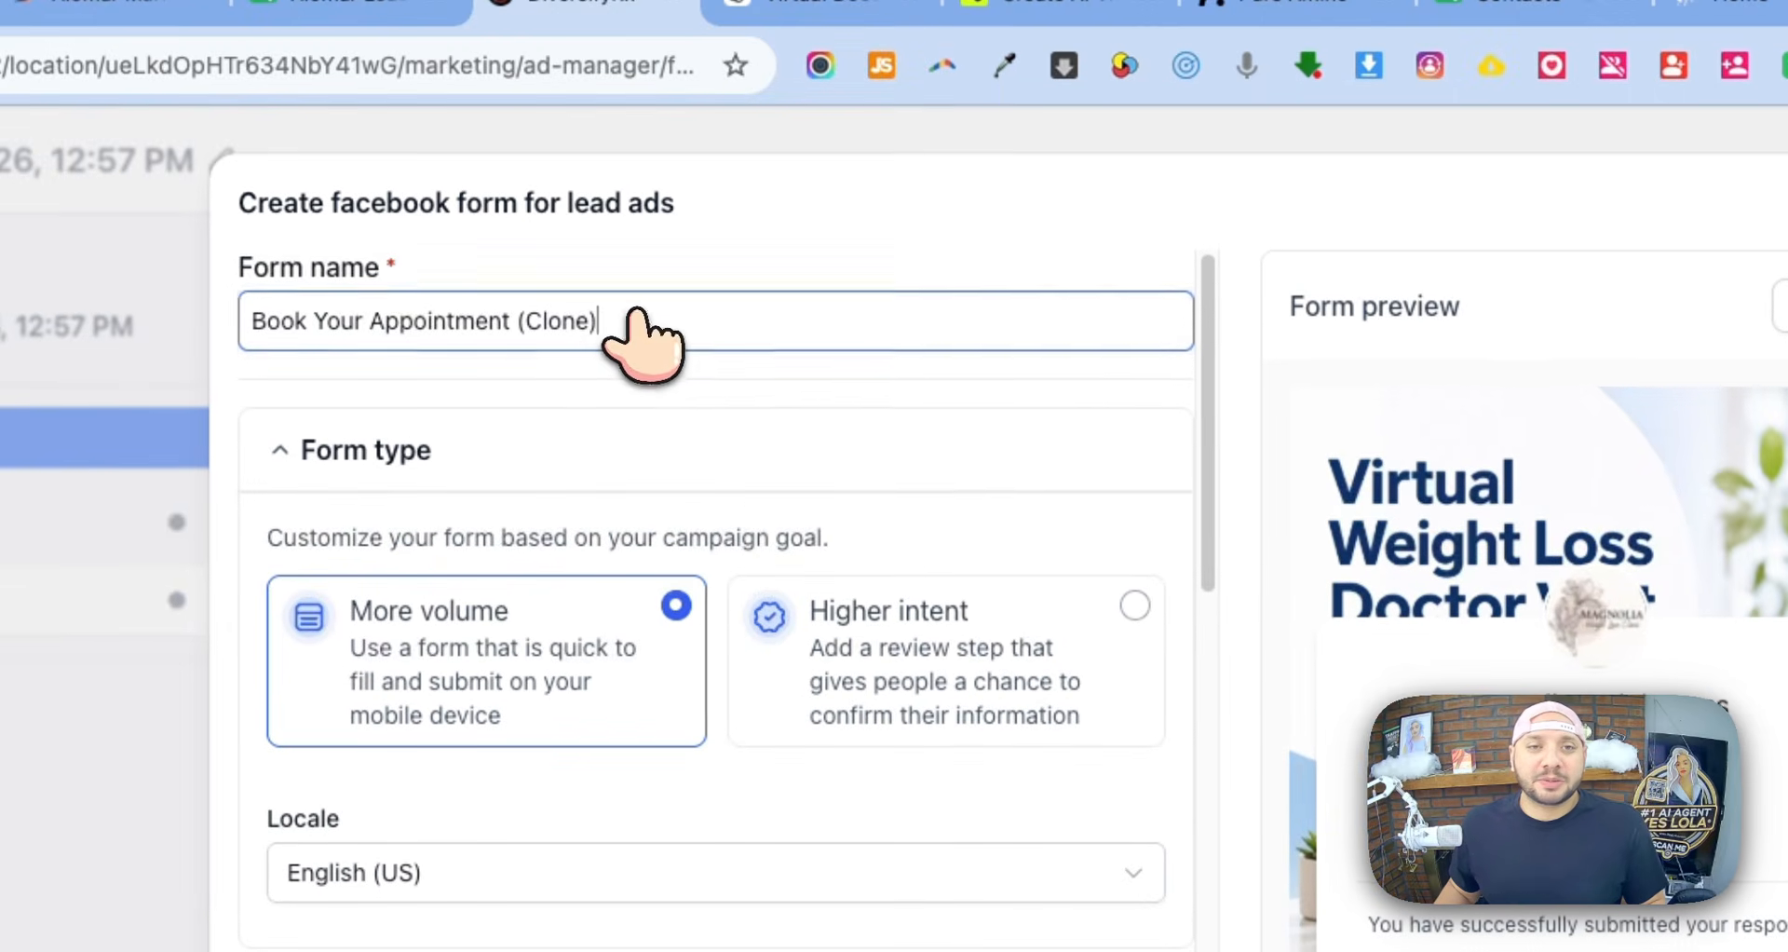
left_click_drag(607, 205, 437, 205)
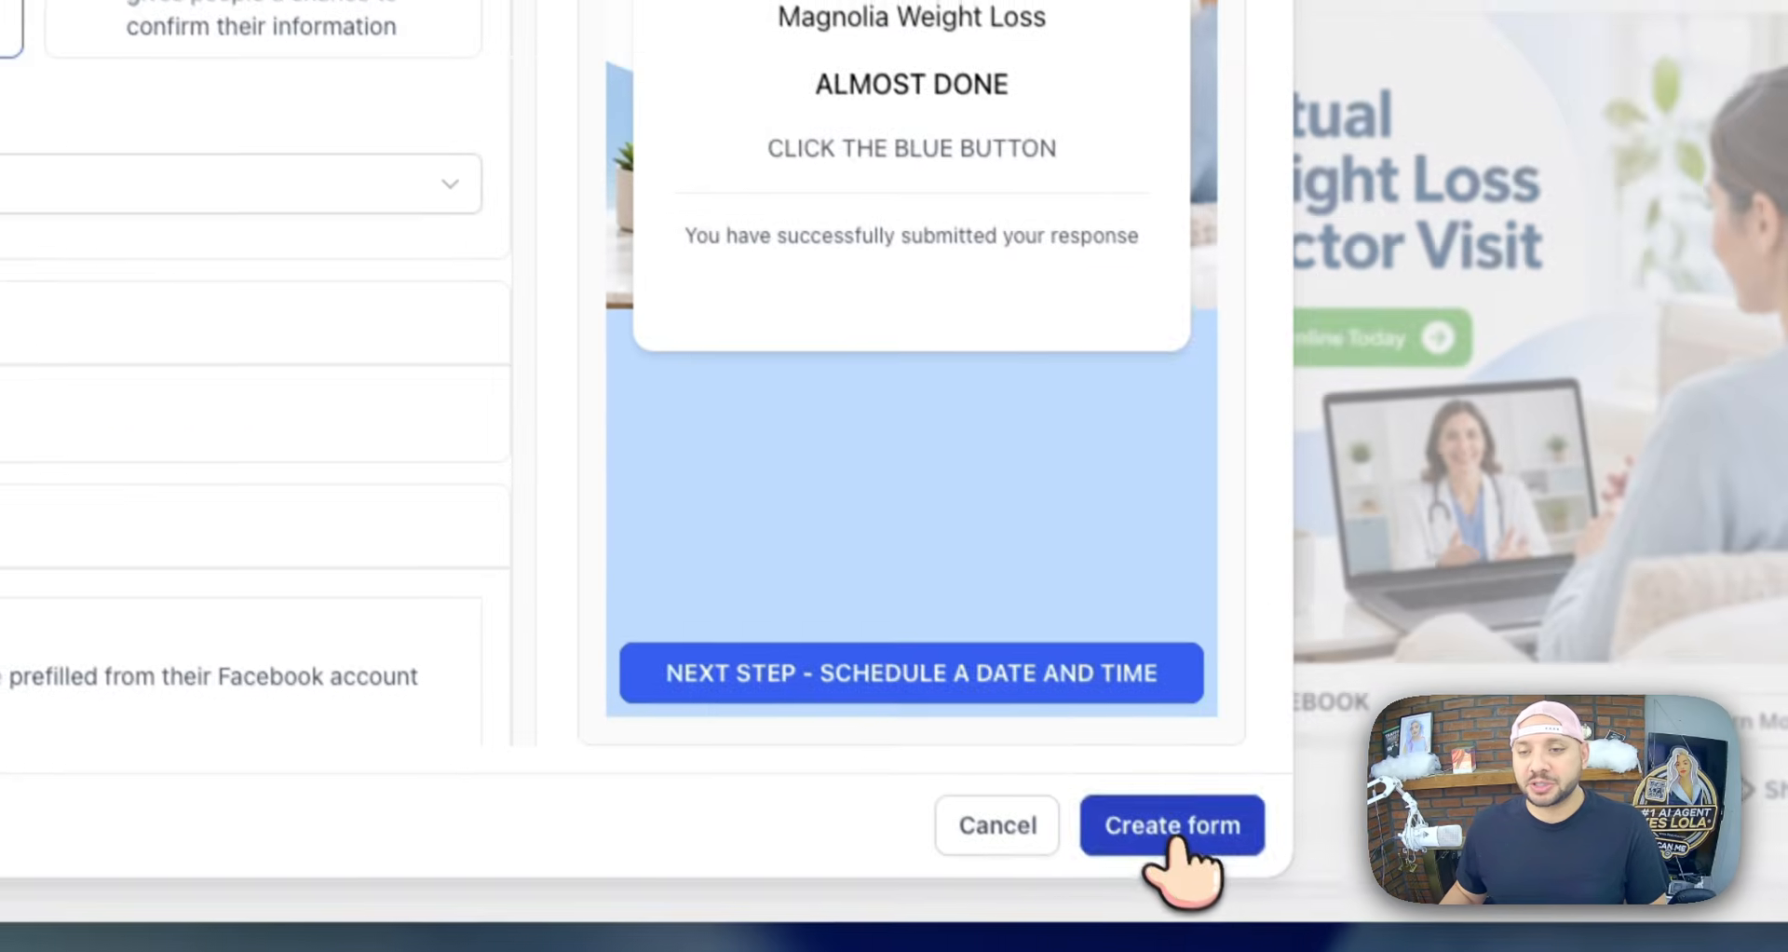
left_click(1175, 824)
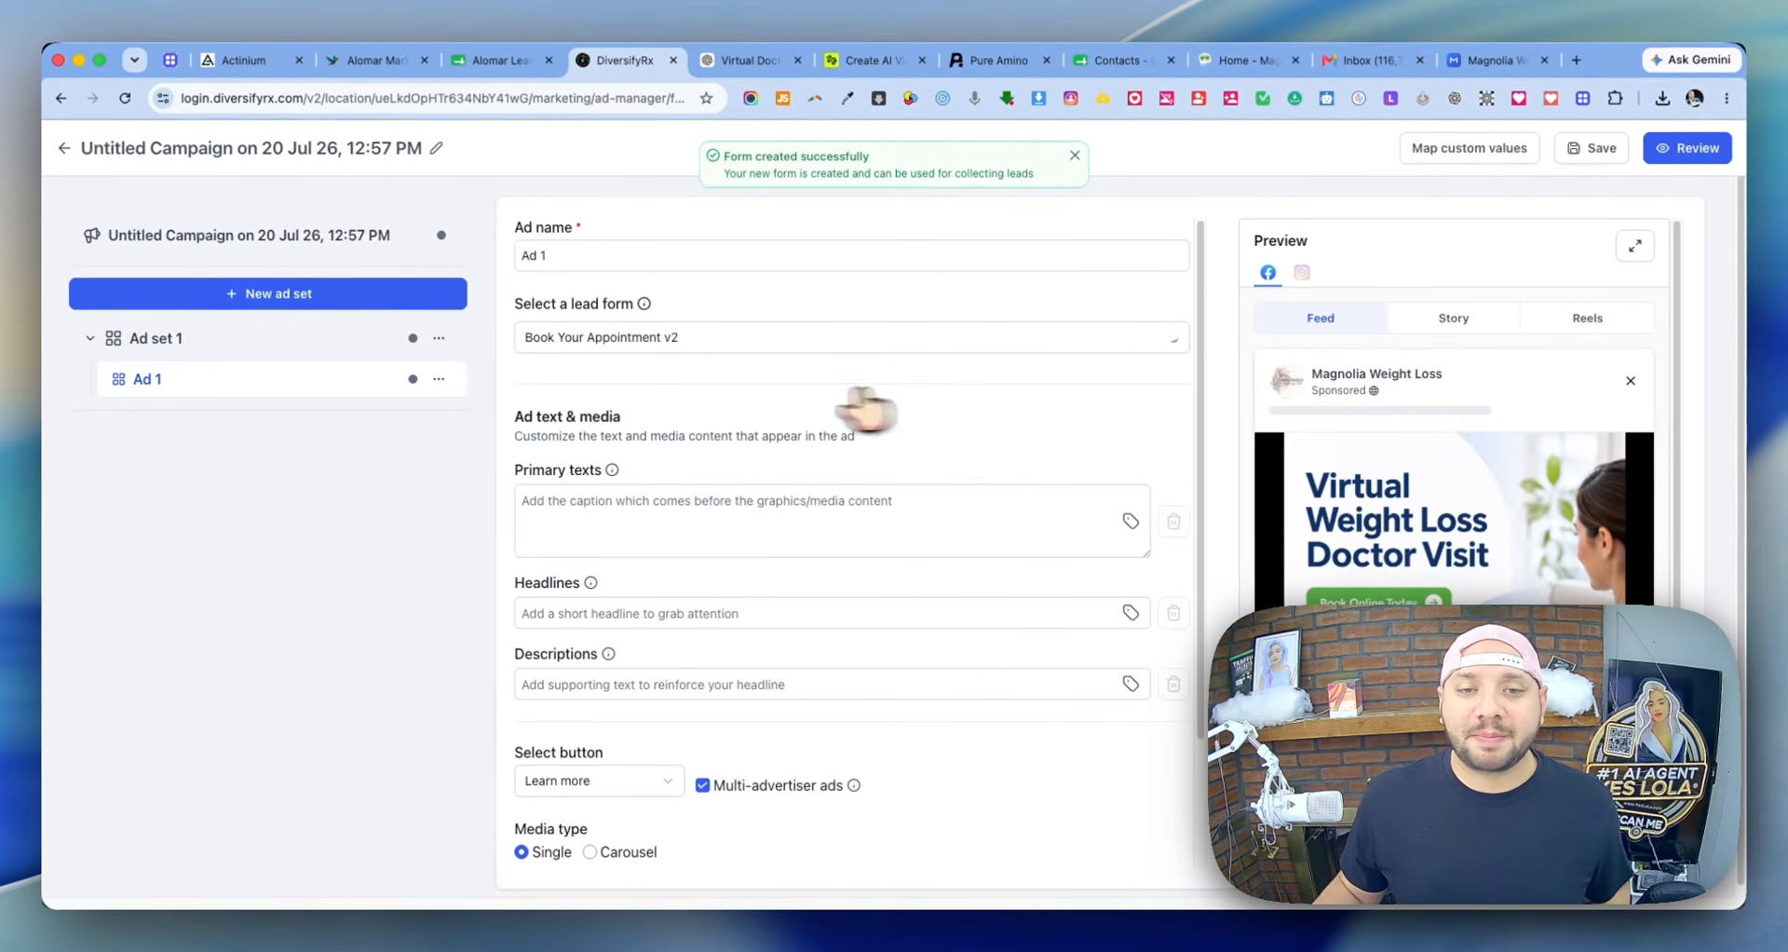
- Switch to ChatGPT and copy the recommended primary text from "weight management is available from home" through "schedule your private consultation."
left_click(328, 529)
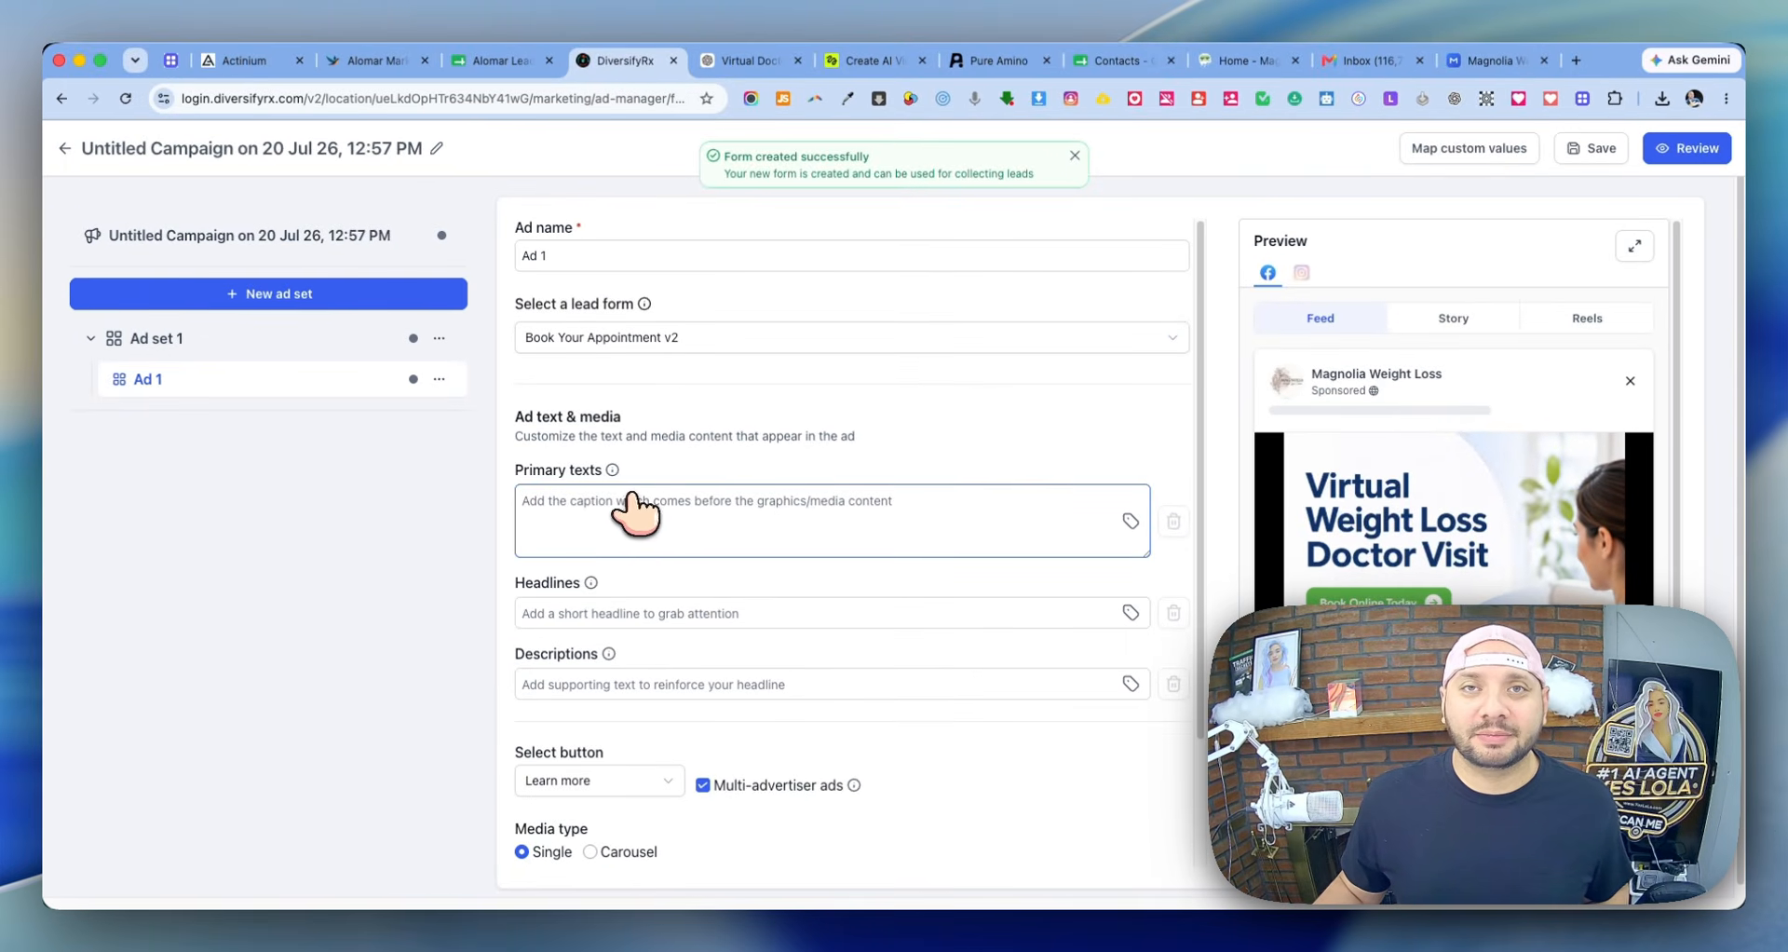
left_click(746, 61)
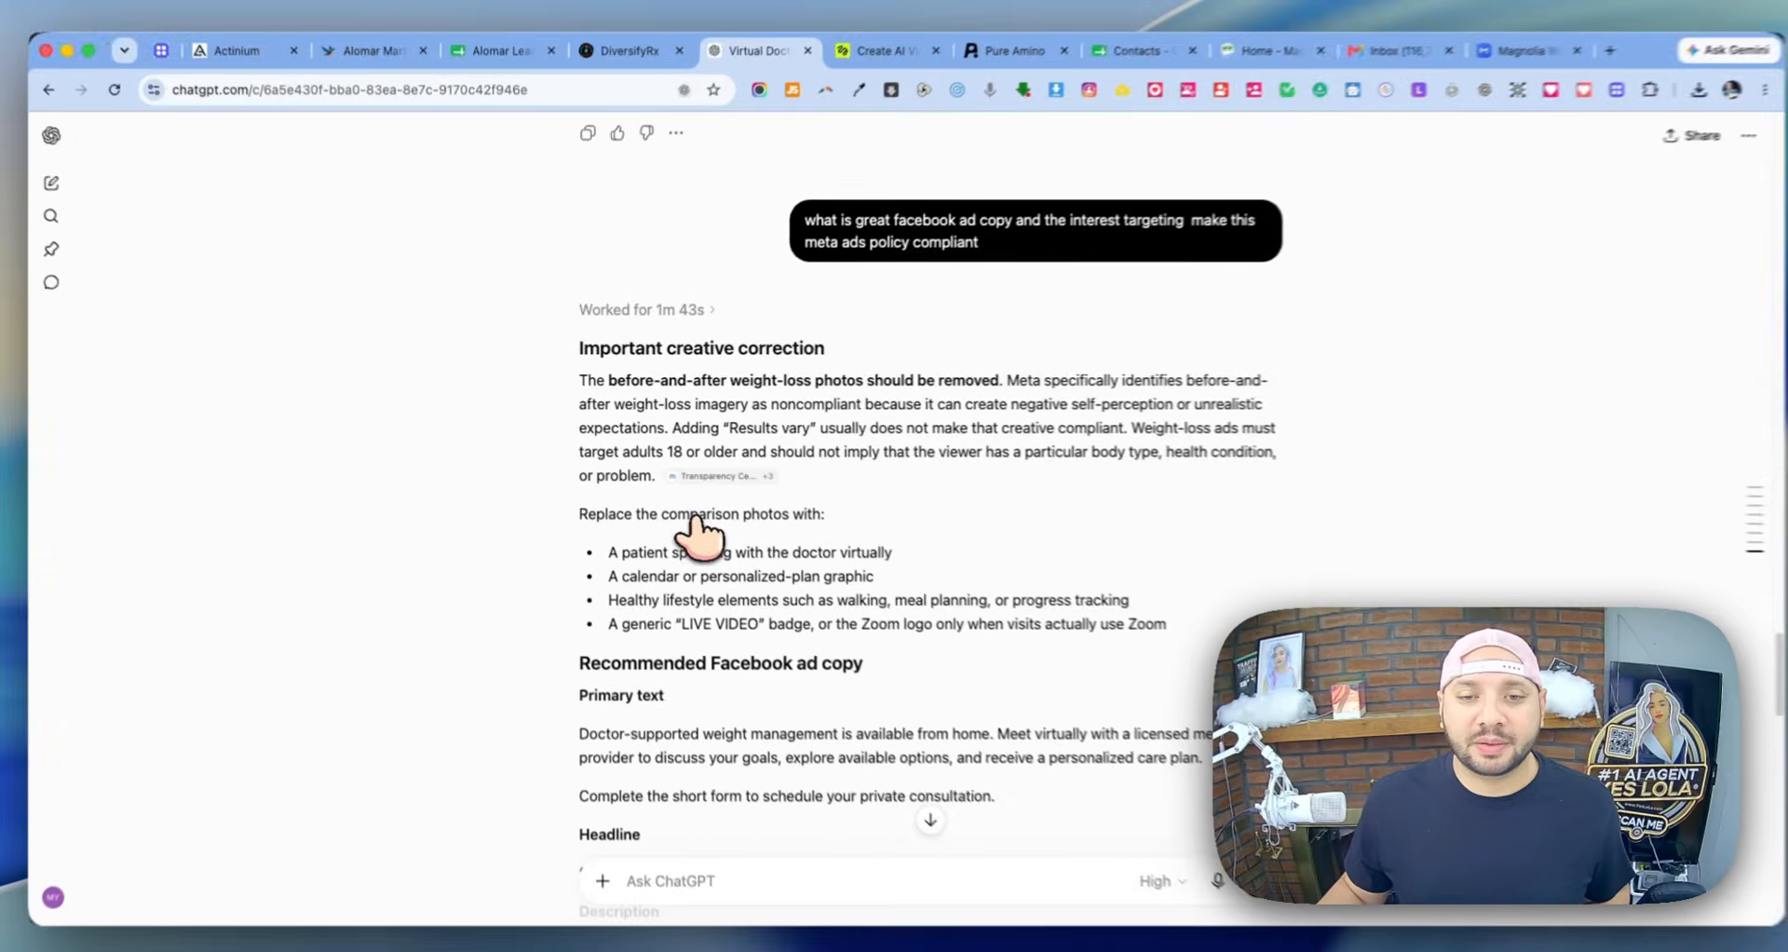
scroll(699, 534, "down", 4)
scroll(699, 536, "down", 1)
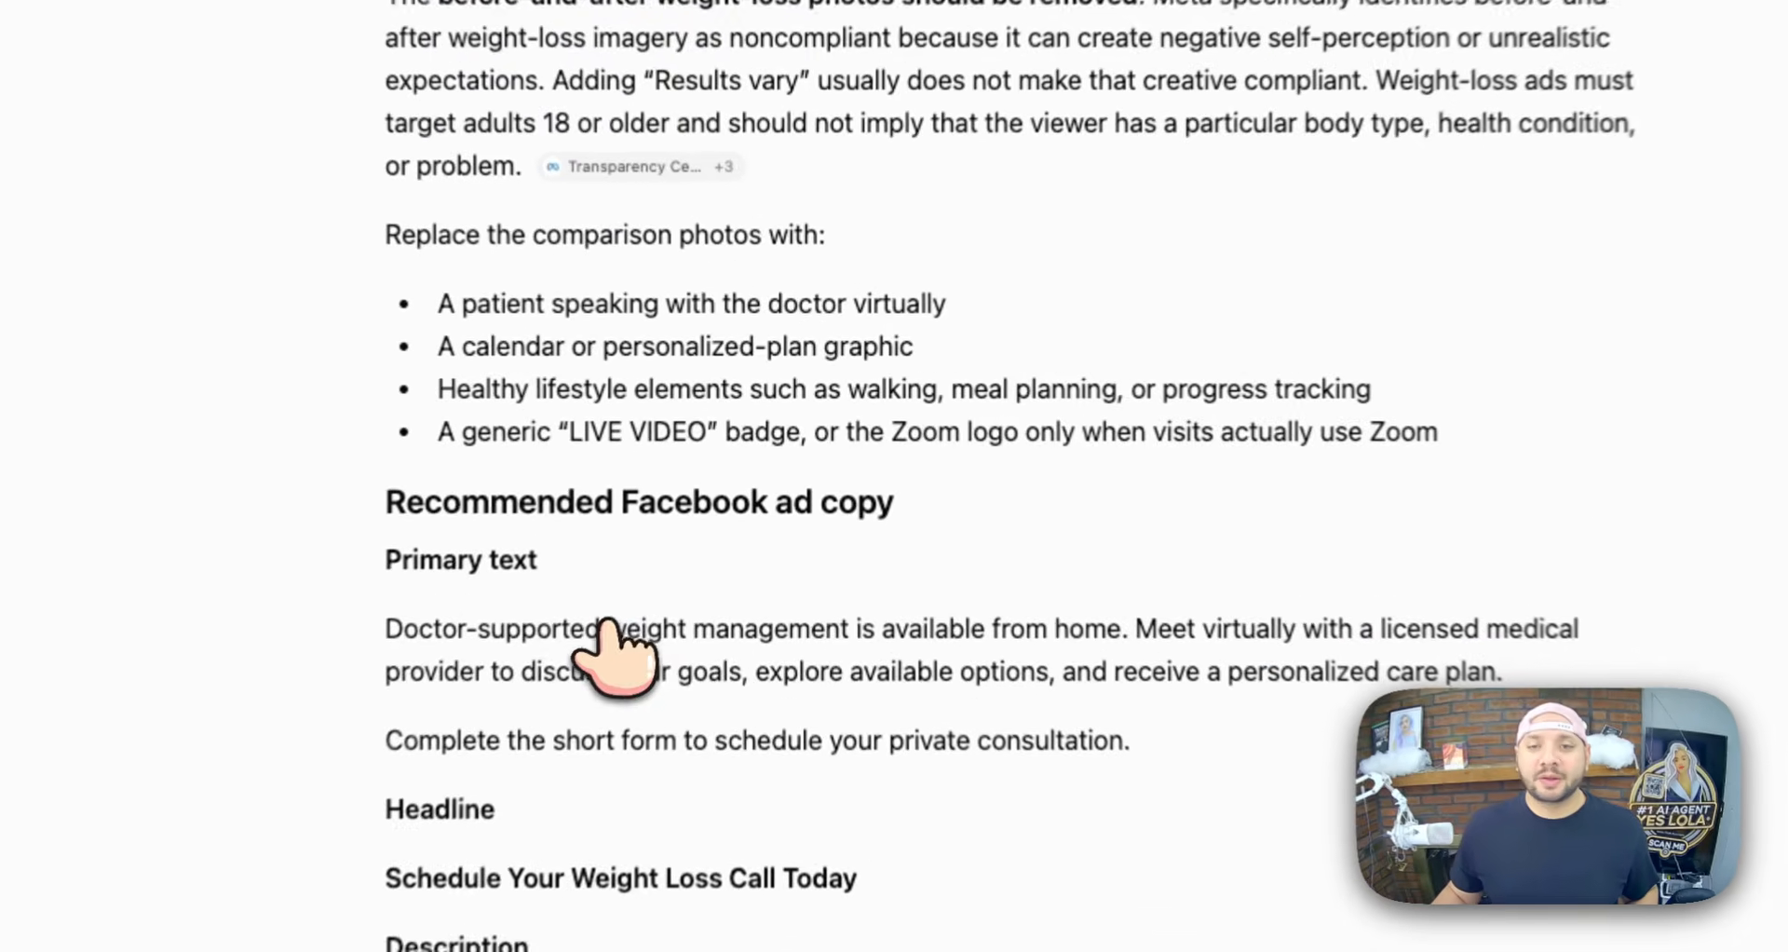
left_click_drag(694, 505, 888, 535)
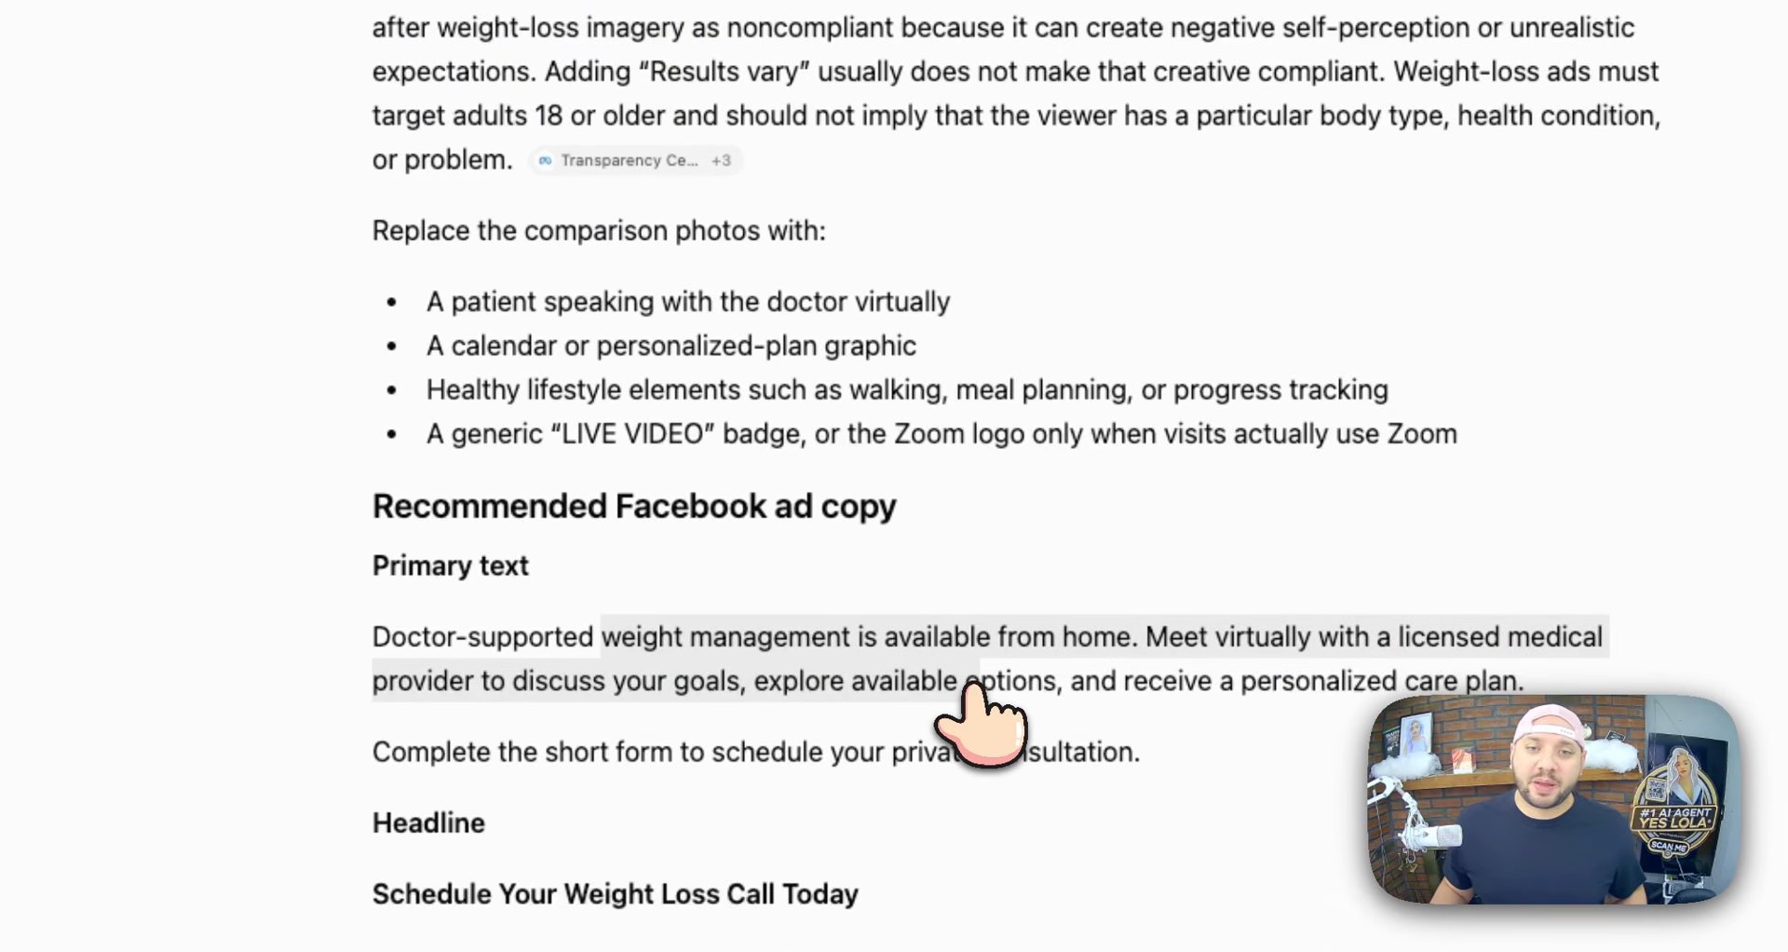
left_click_drag(1004, 694, 1144, 748)
key("ctrl+c")
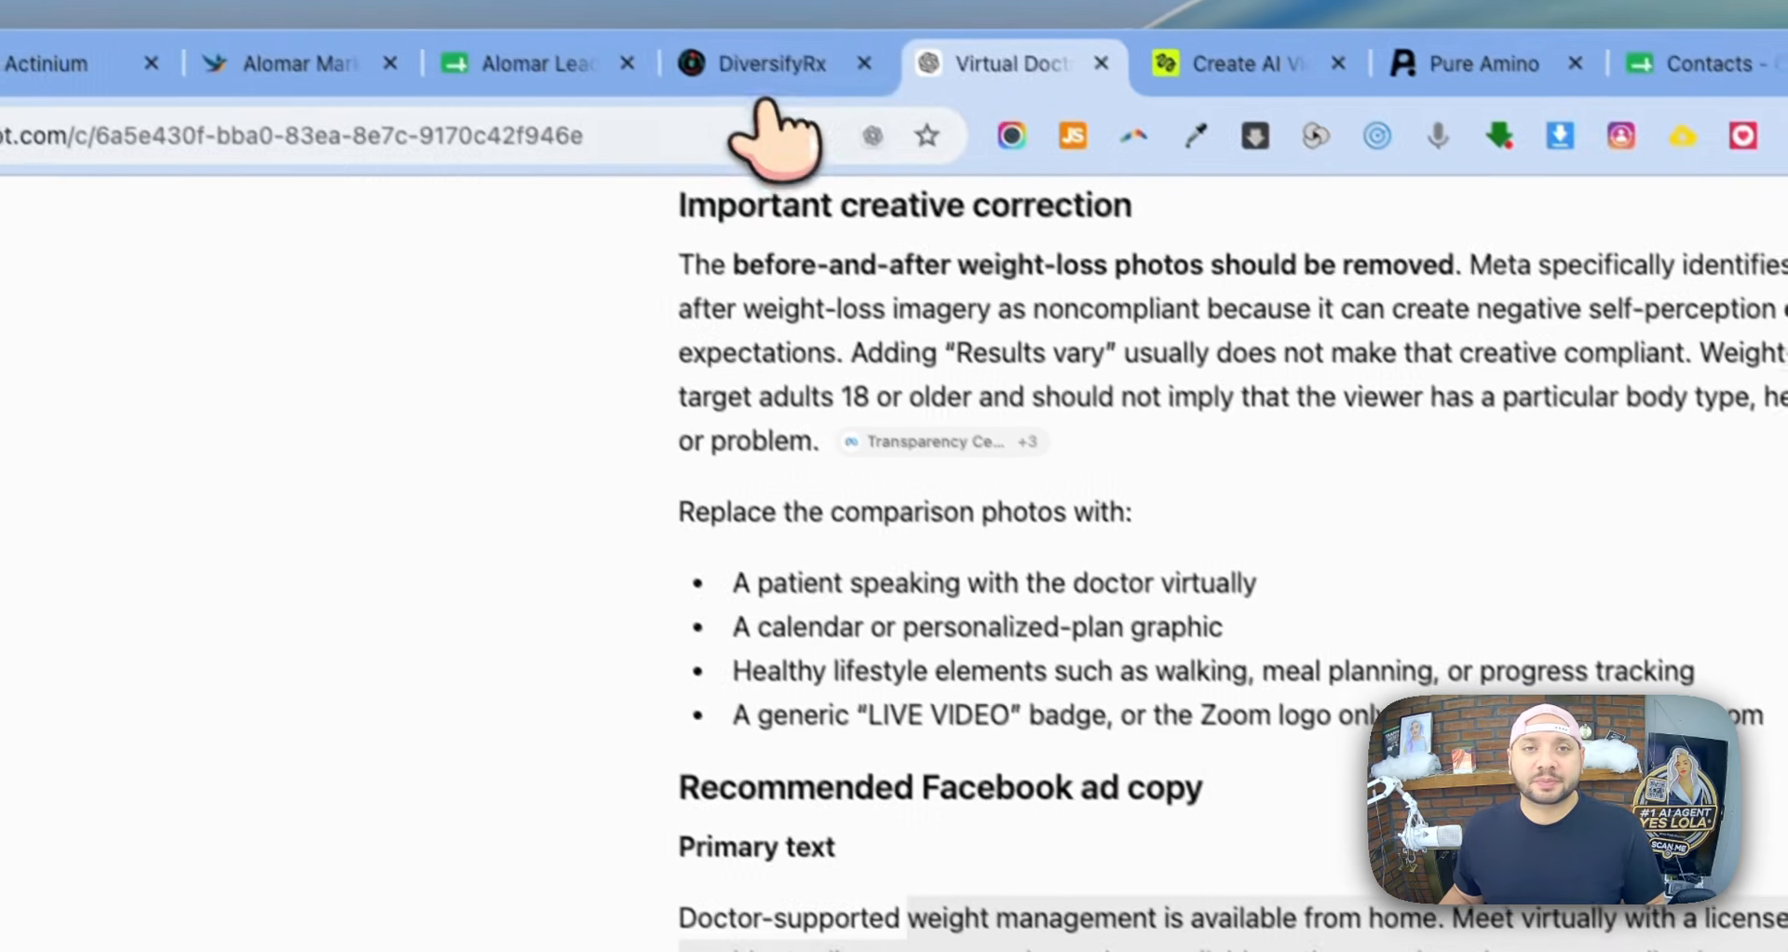
- Switch back to DiversifyRx, paste the copied text as Ad 1's primary text, and capitalize its first word, "Weight"
left_click(781, 98)
left_click(778, 721)
key("ctrl+v")
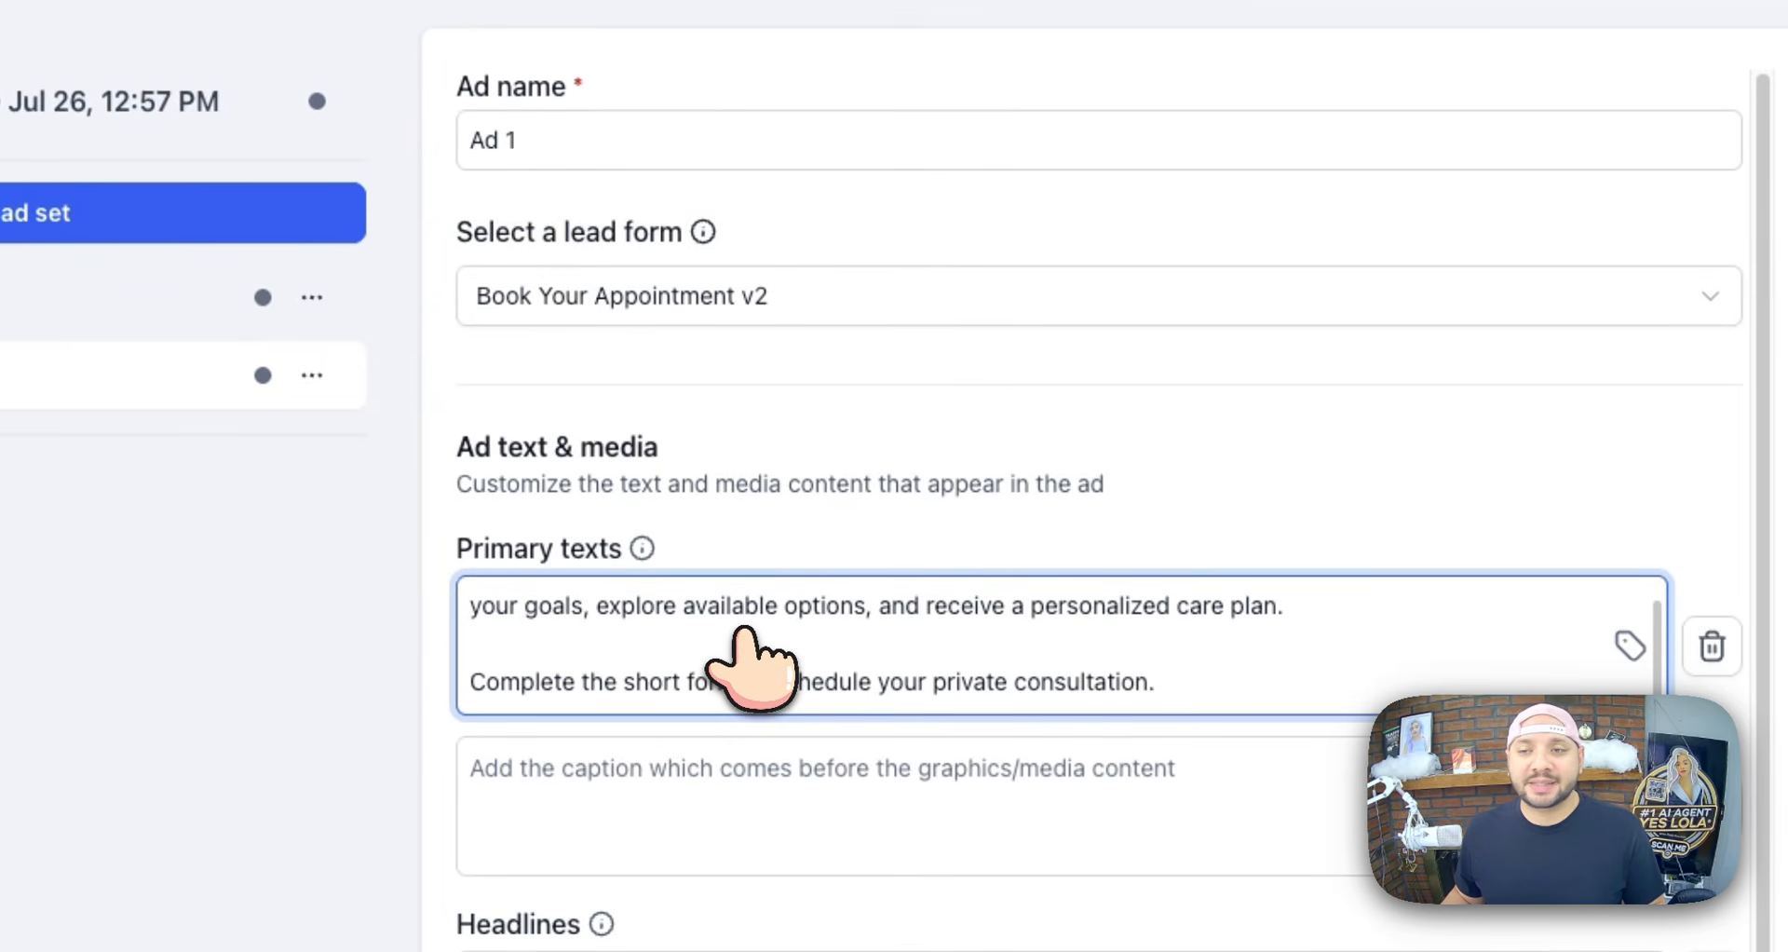
scroll(750, 652, "up", 1)
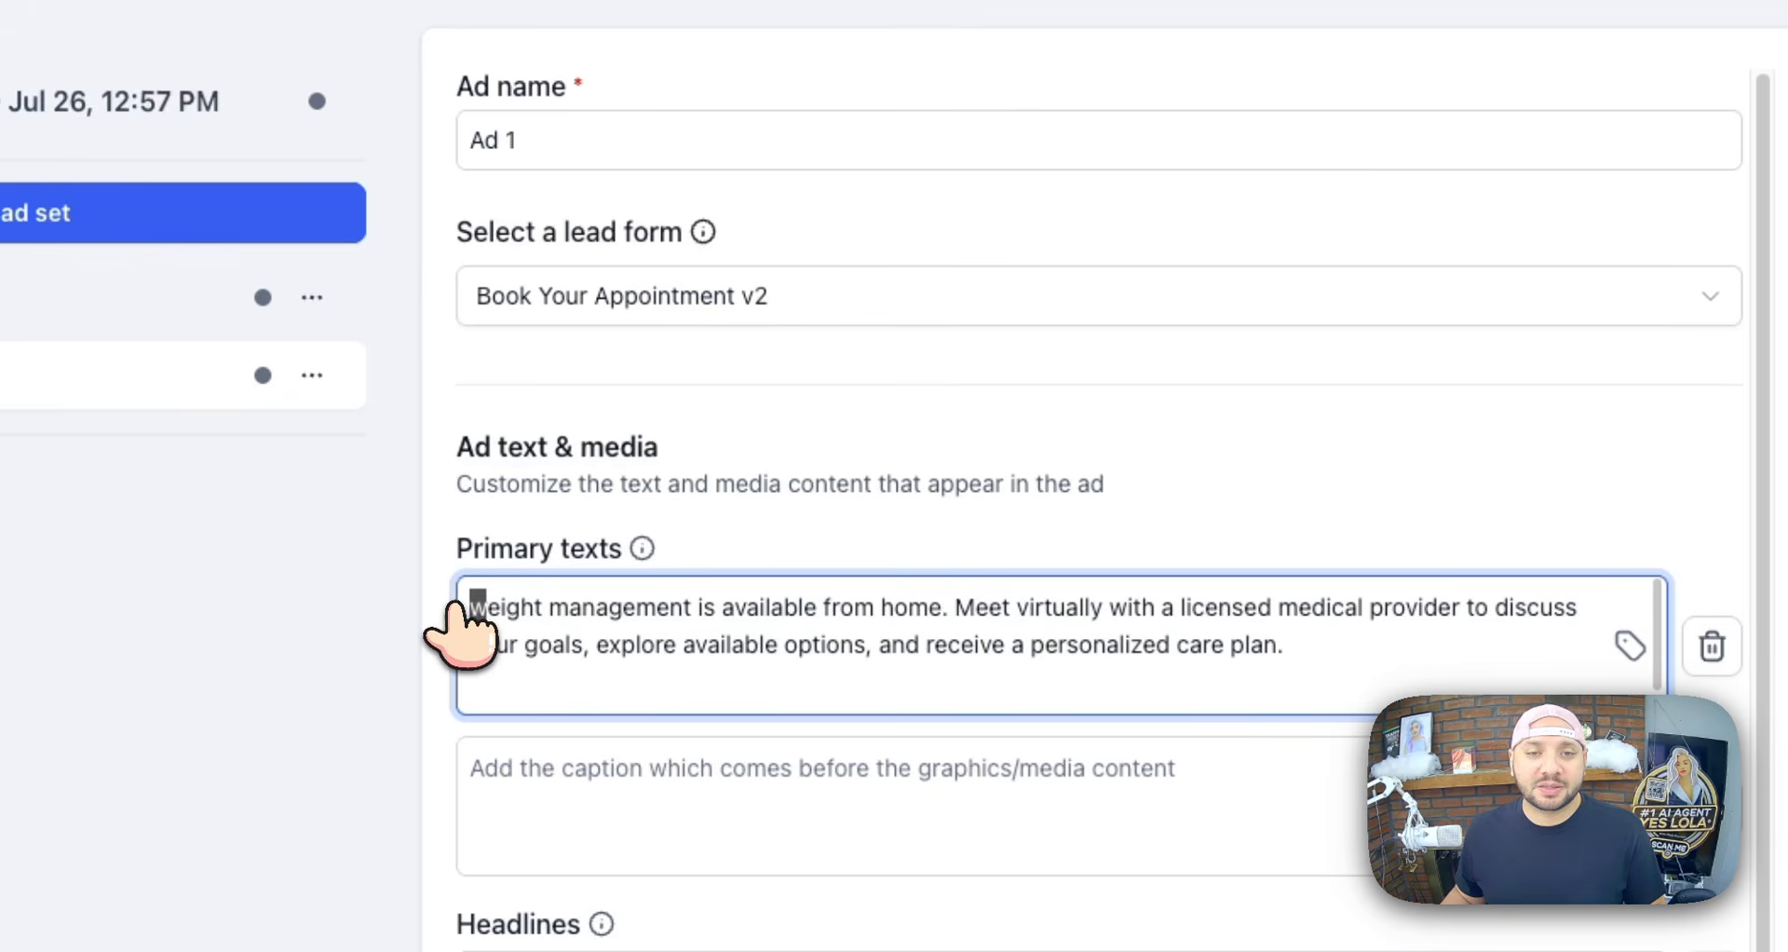
type("W")
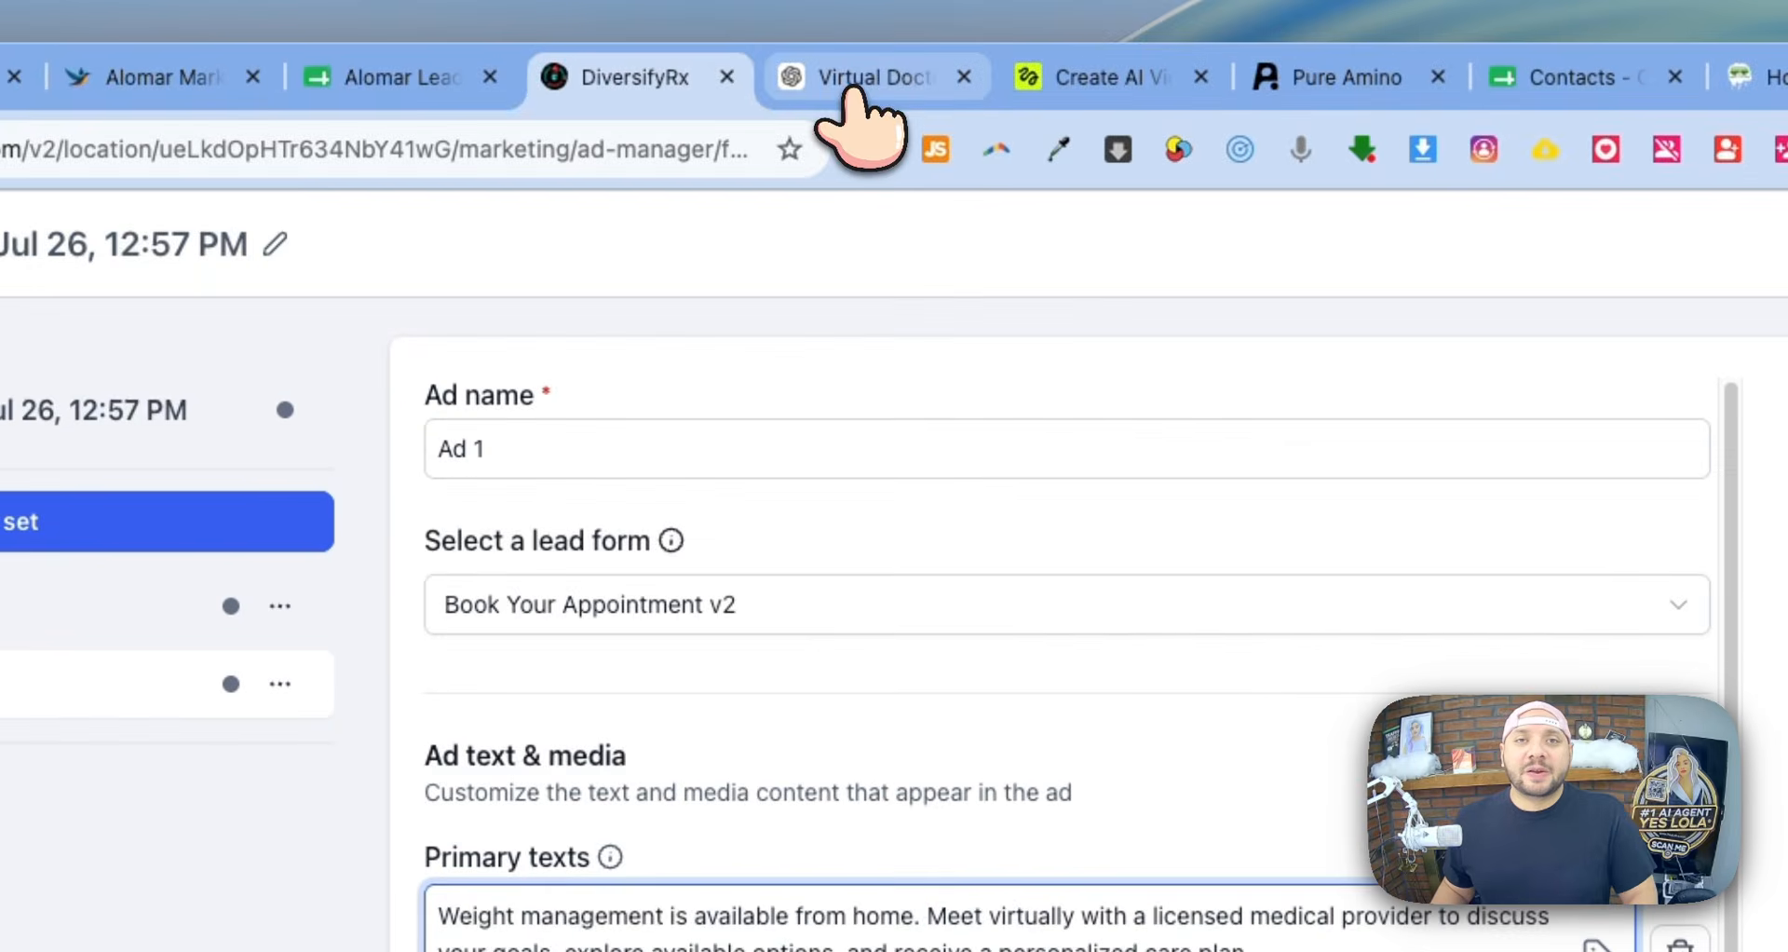
- Copy the headline "Schedule Your Weight Loss Call Today" from ChatGPT for Ad 1's headline in DiversifyRx
left_click(853, 90)
left_click_drag(1123, 669, 707, 676)
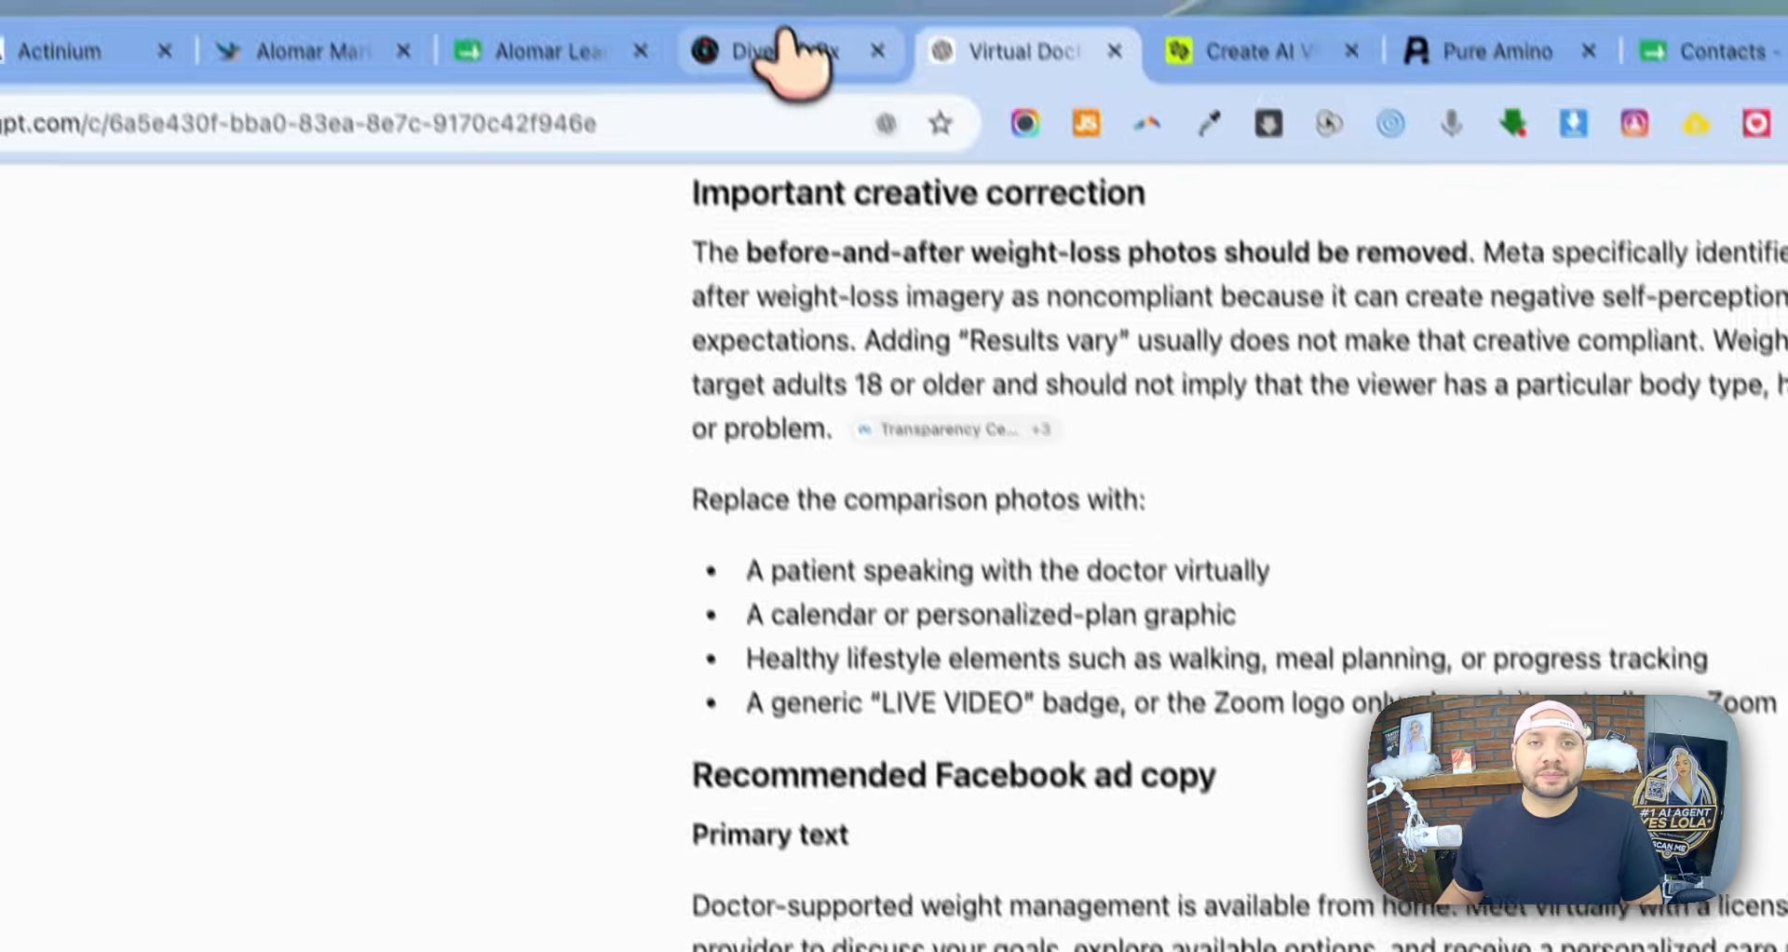
left_click(787, 54)
left_click(783, 755)
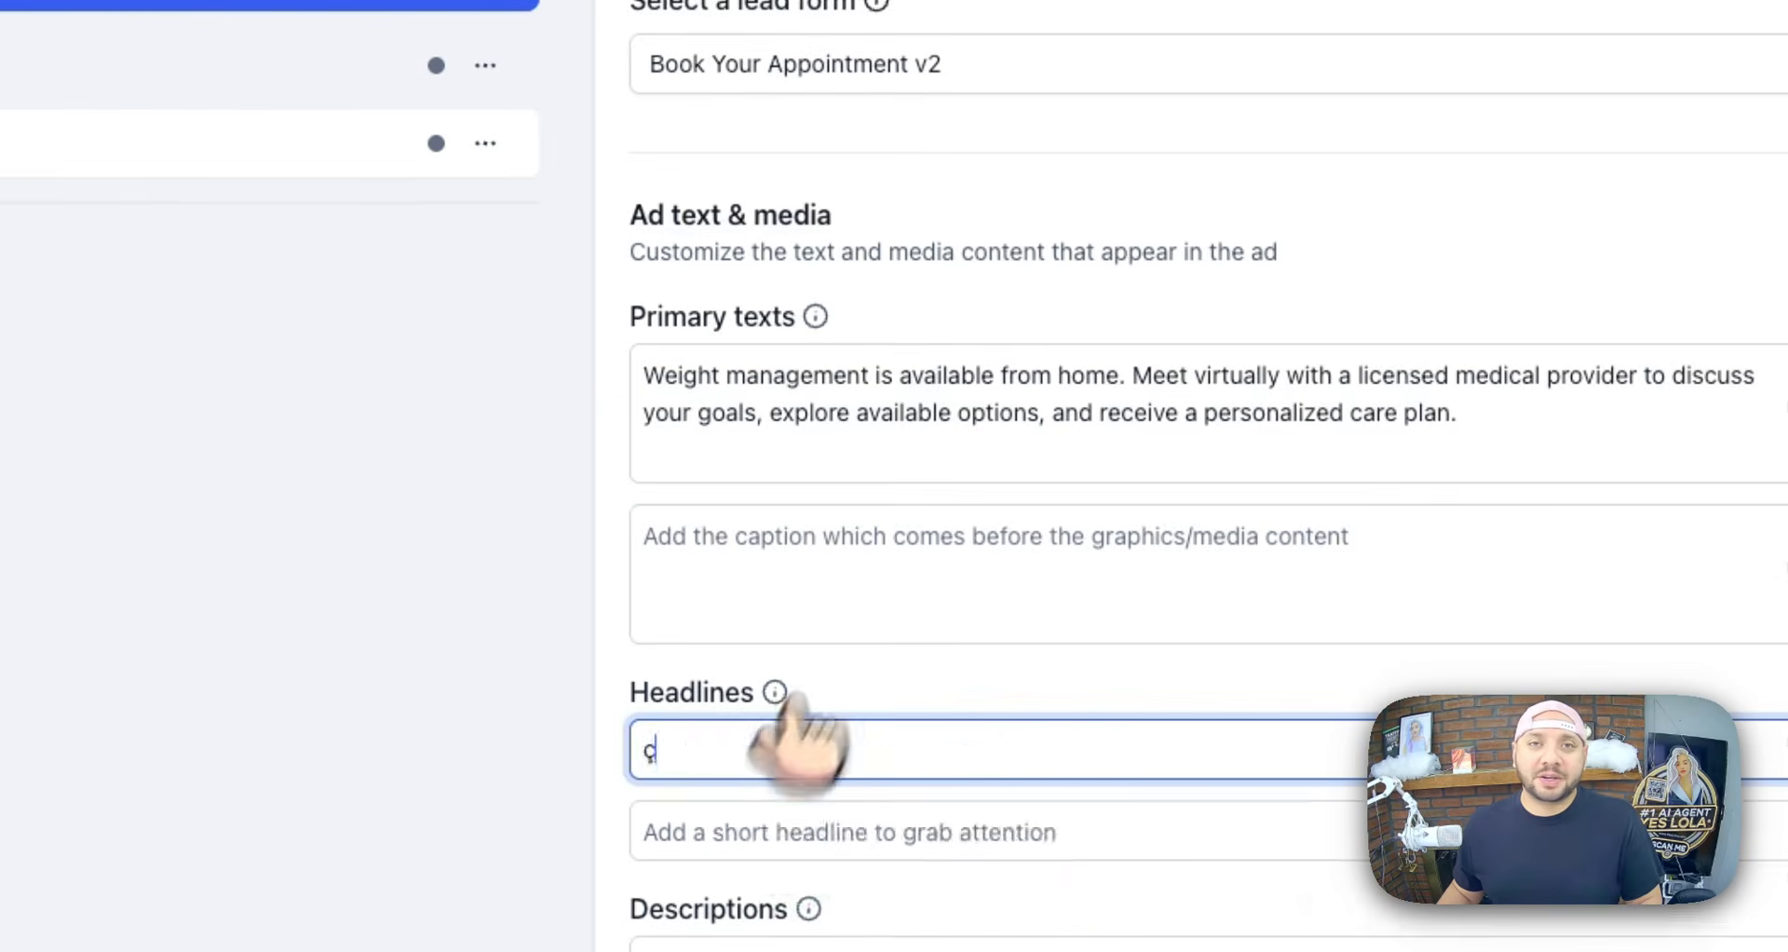
- Try to copy the description "Private virtual visit with a licensed medical provider." from ChatGPT into Ad 1's description in DiversifyRx
left_click(1048, 44)
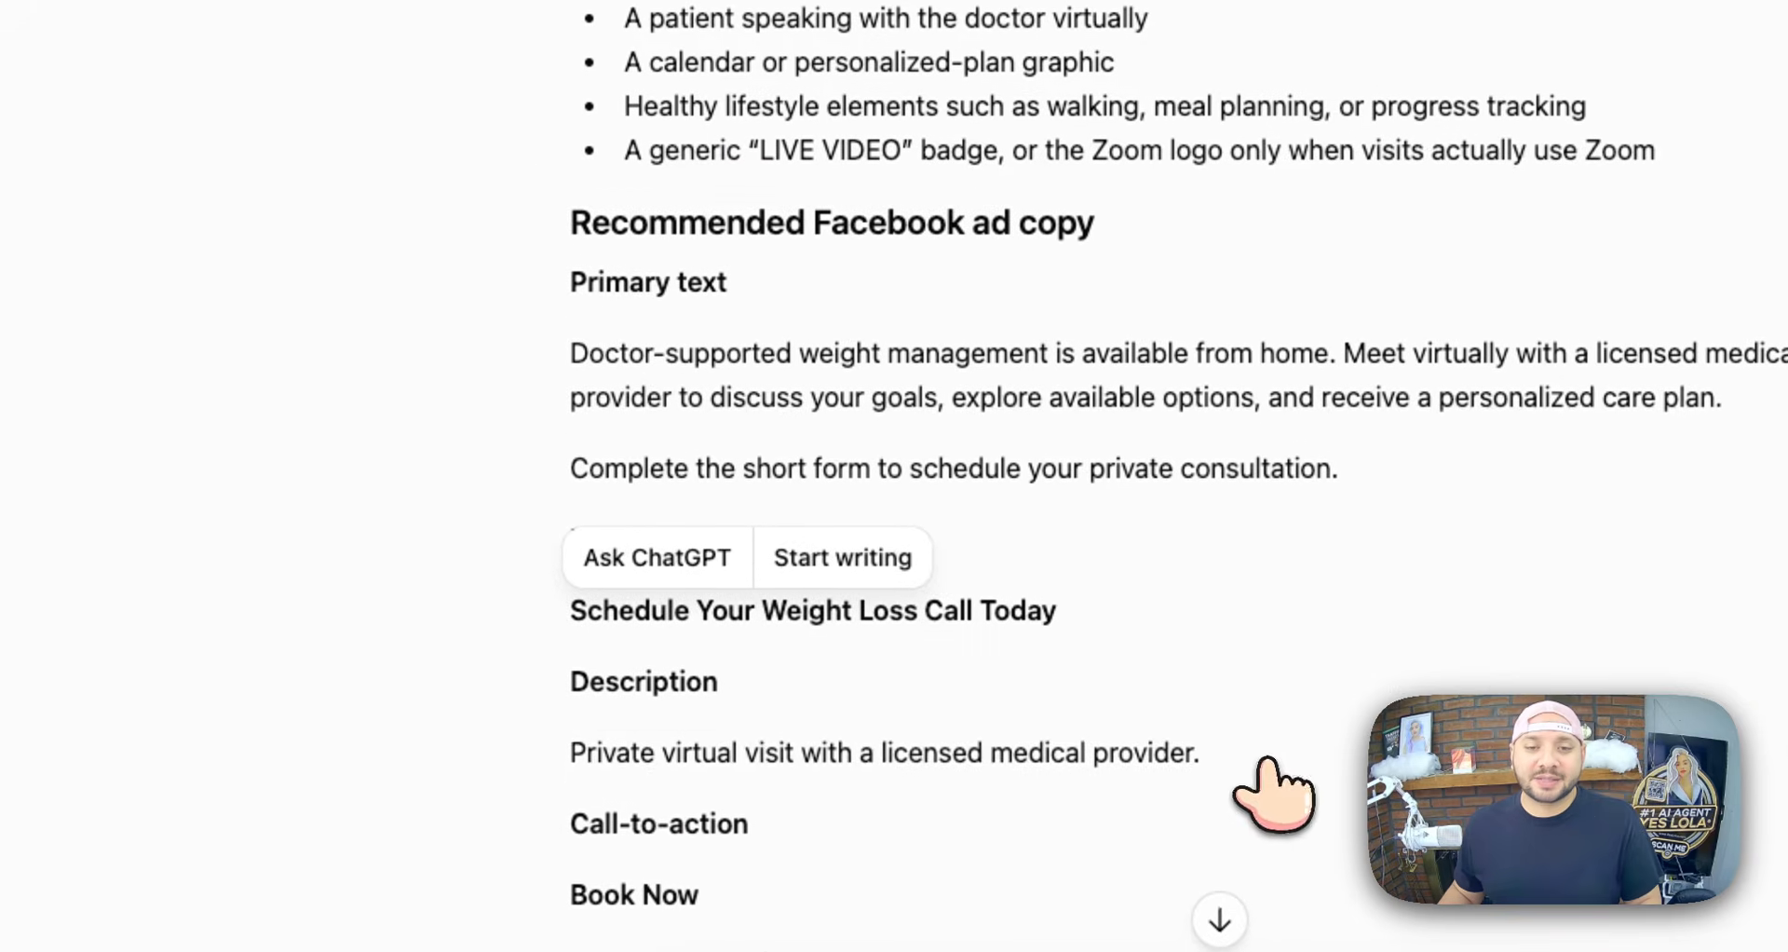
left_click_drag(1254, 758, 507, 767)
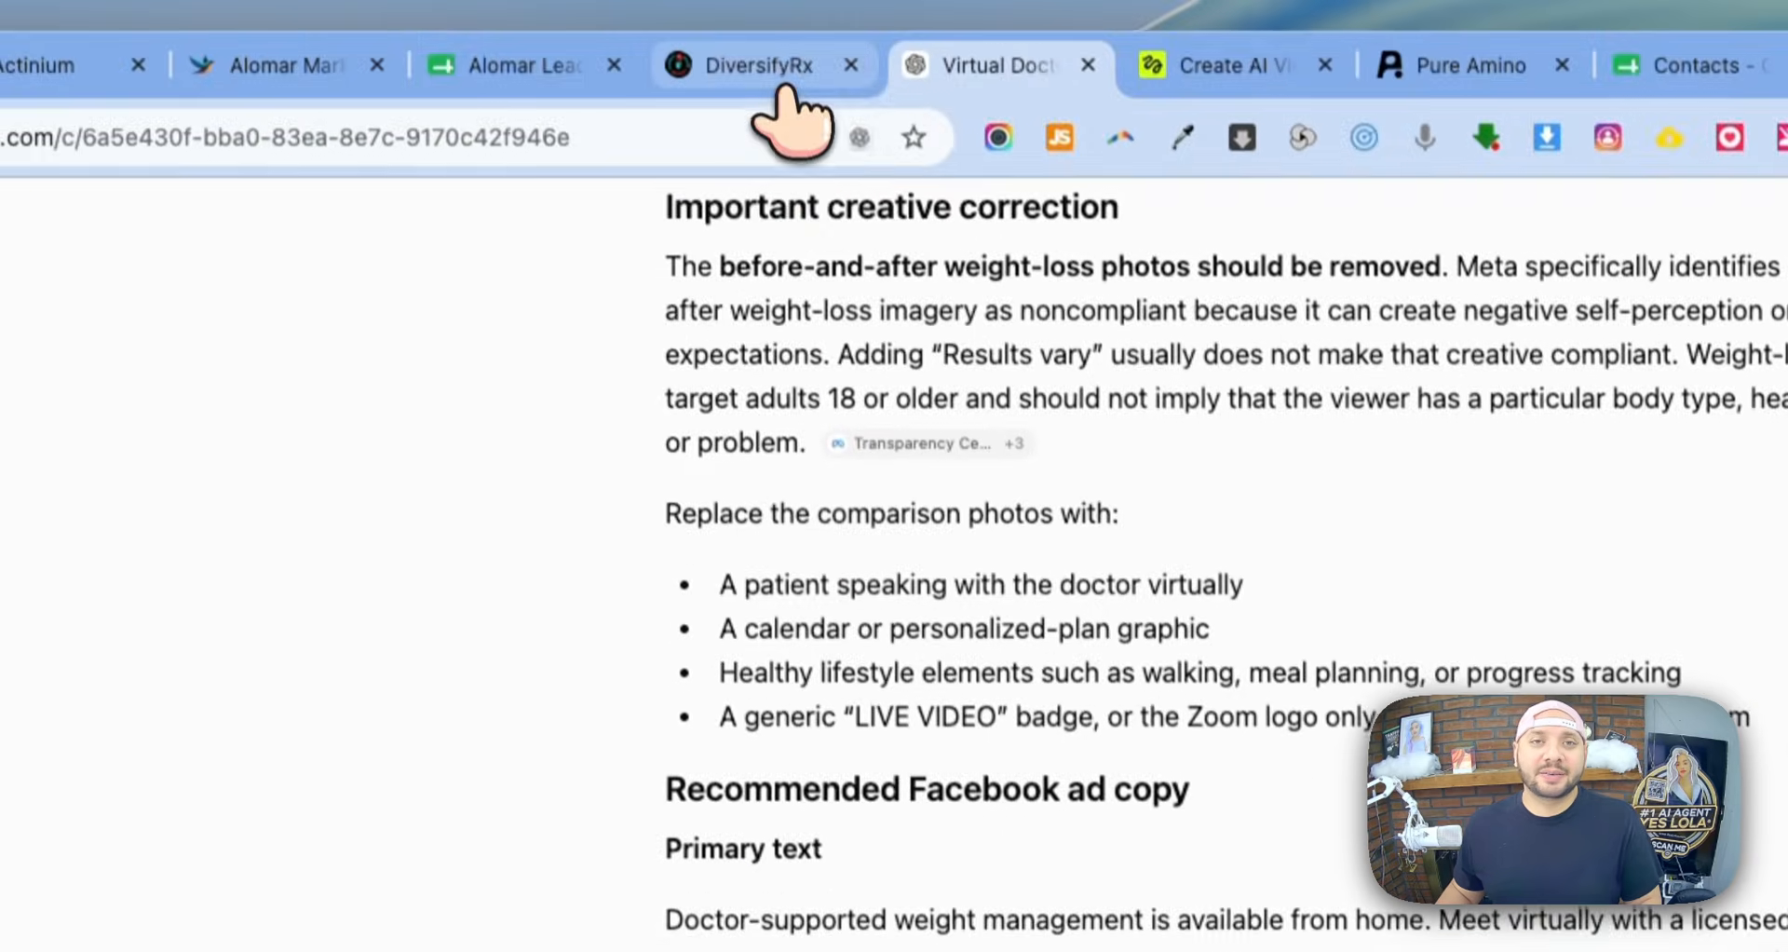
left_click(784, 67)
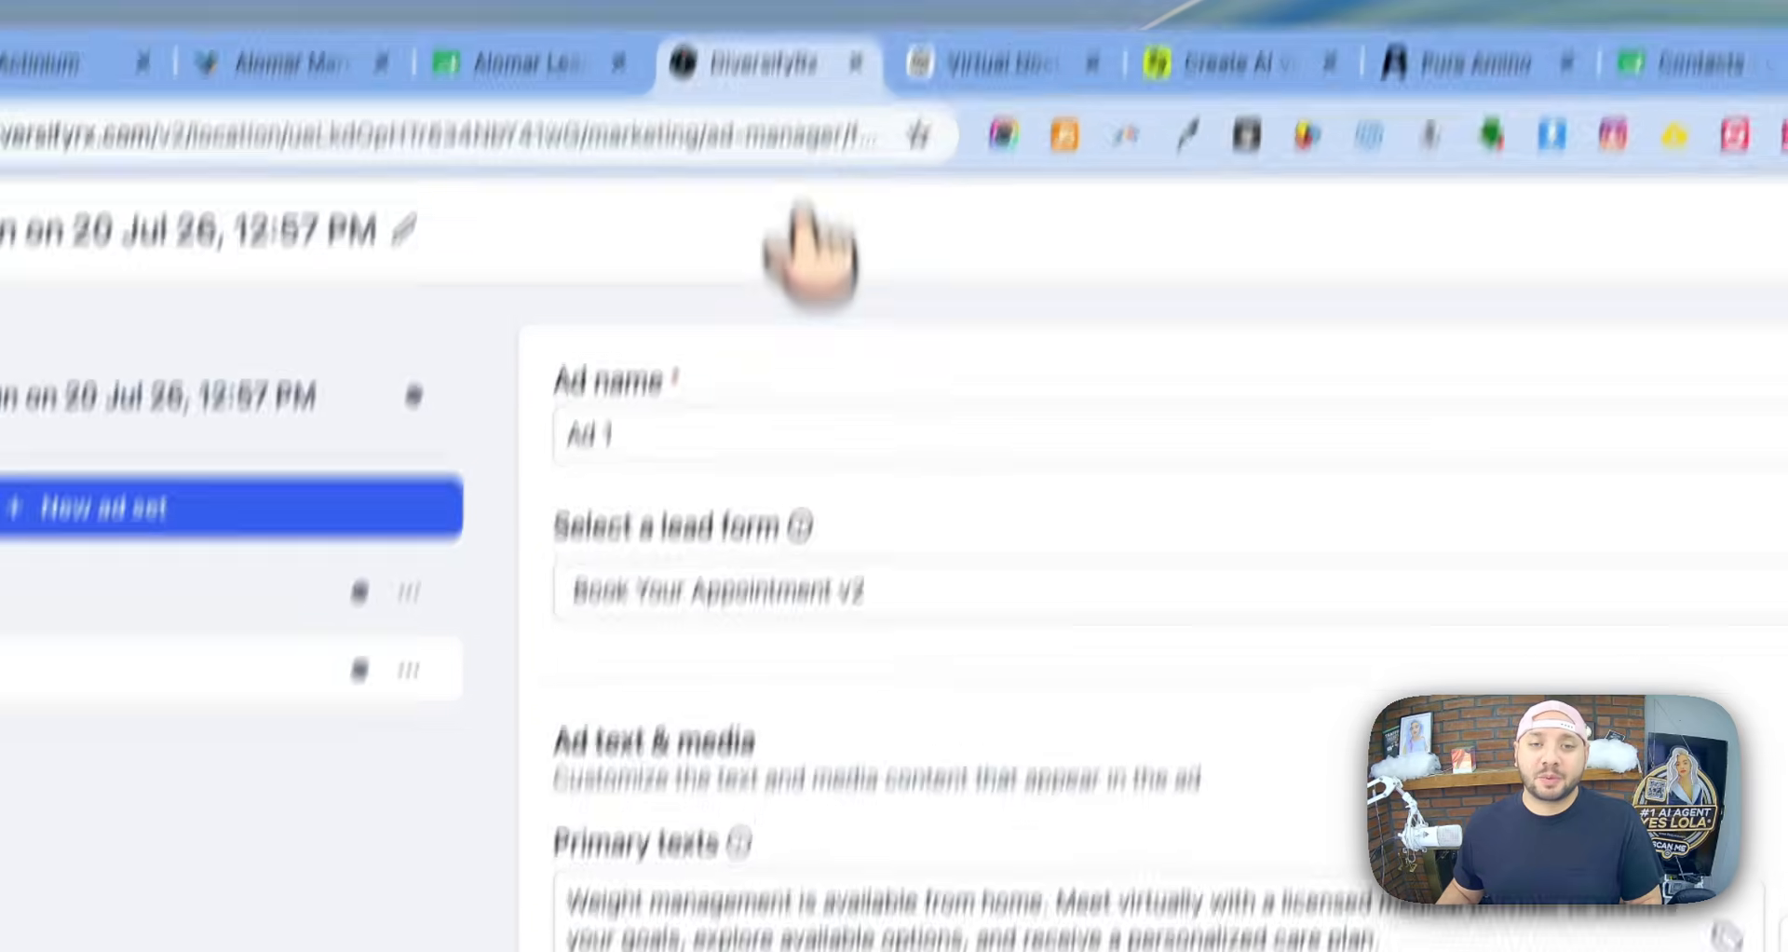
type("c")
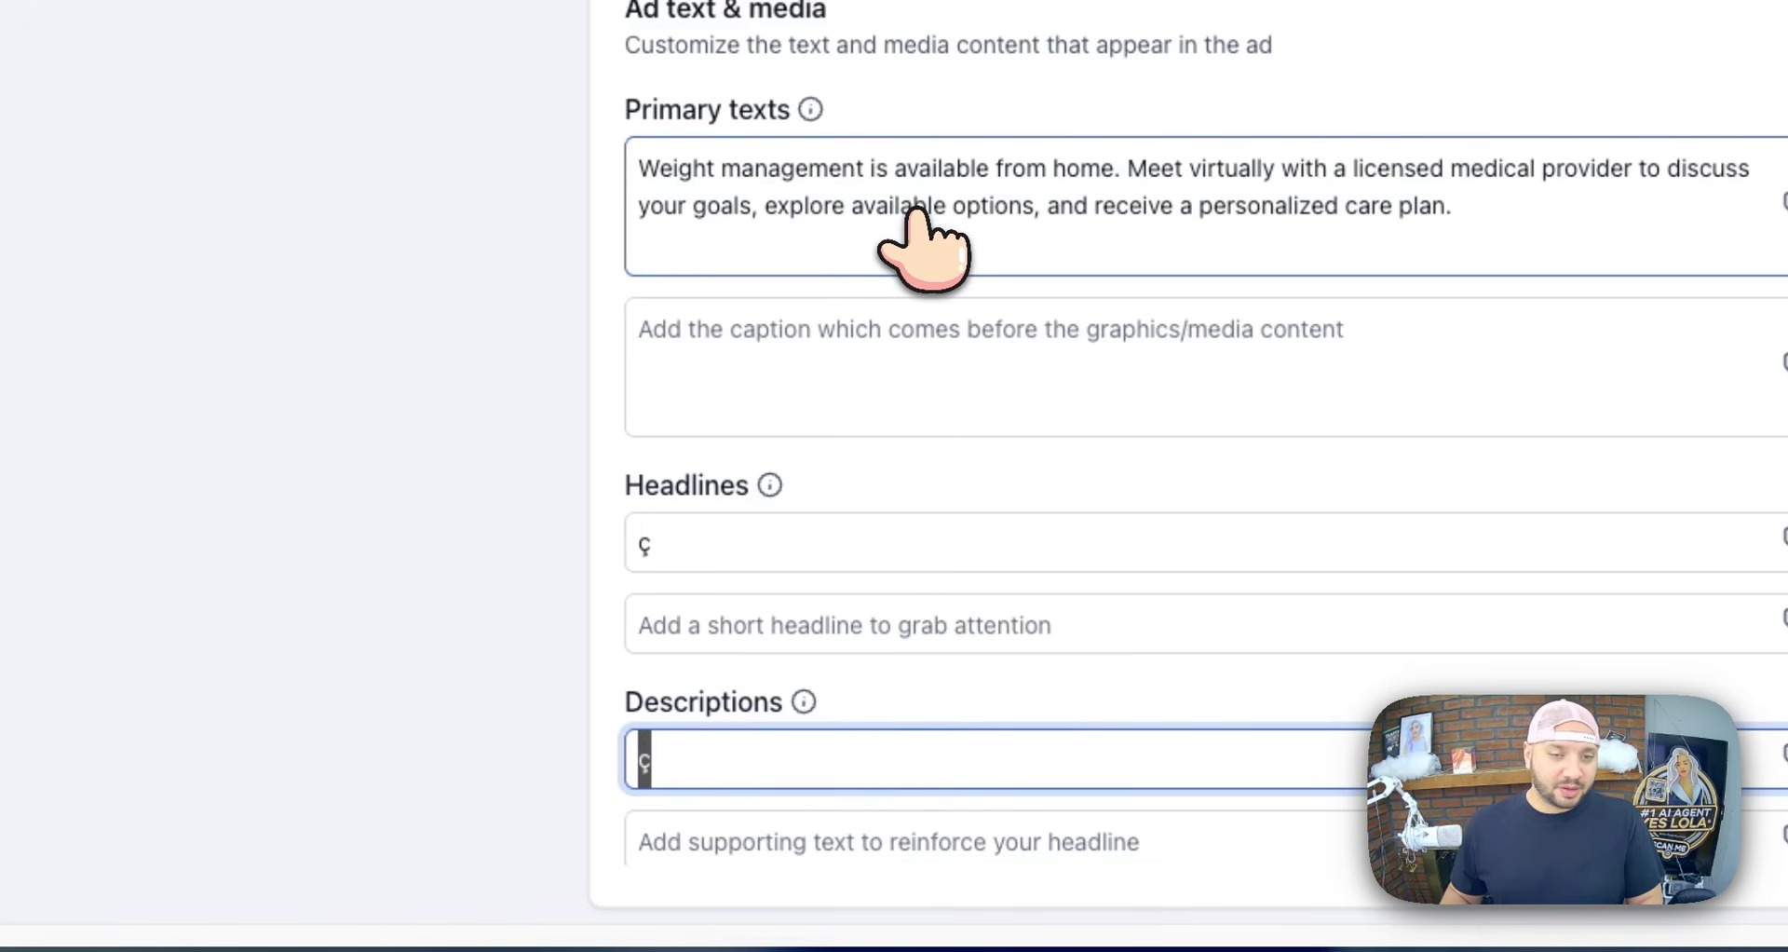
key("super+v")
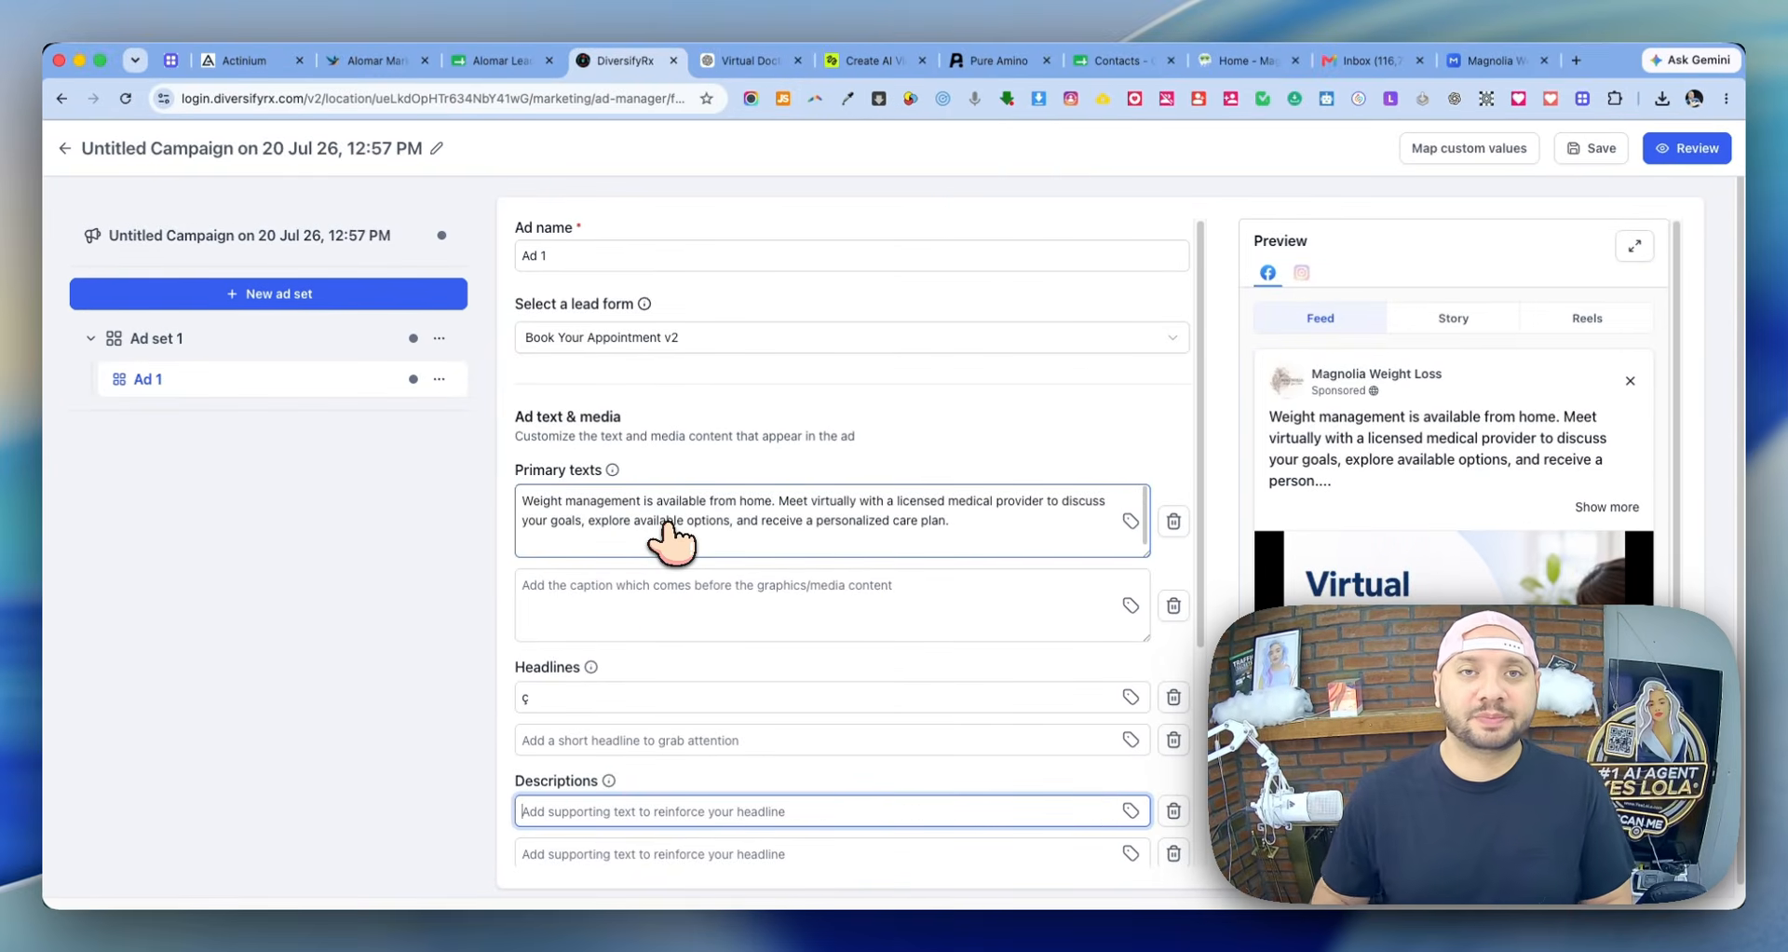
- Copy "Private virtual visit with a licensed medical provider." from ChatGPT and paste it as Ad 1's first description in DiversifyRx
left_click(778, 59)
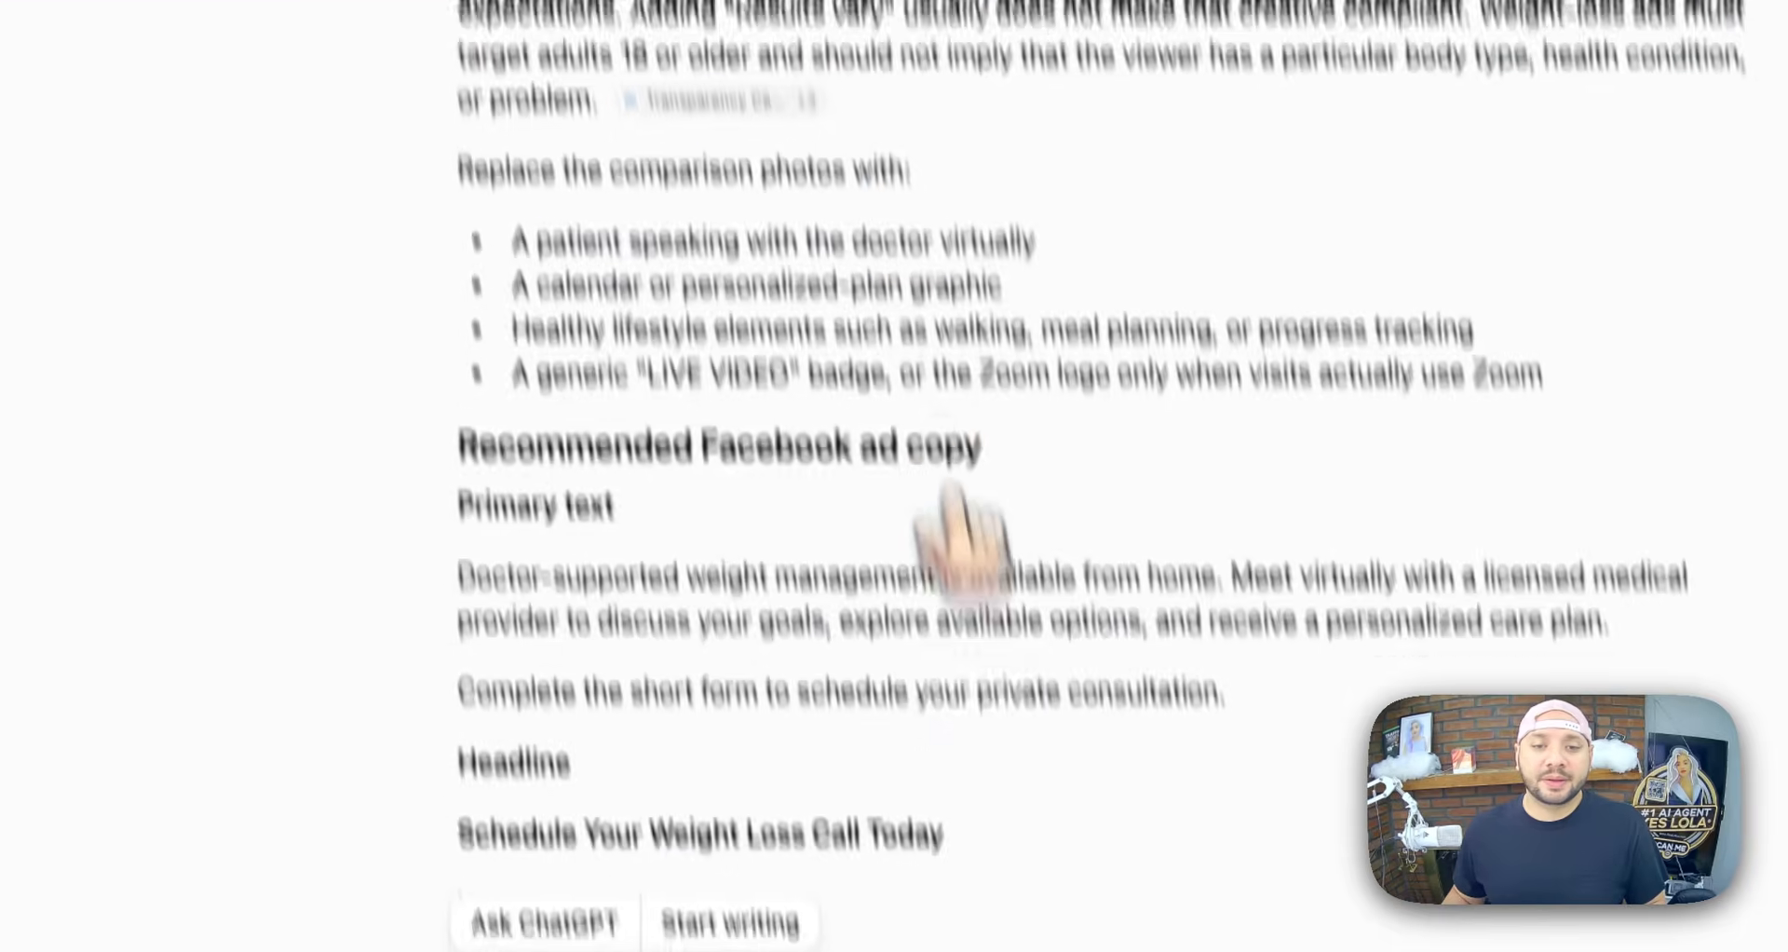
left_click_drag(1228, 684, 932, 690)
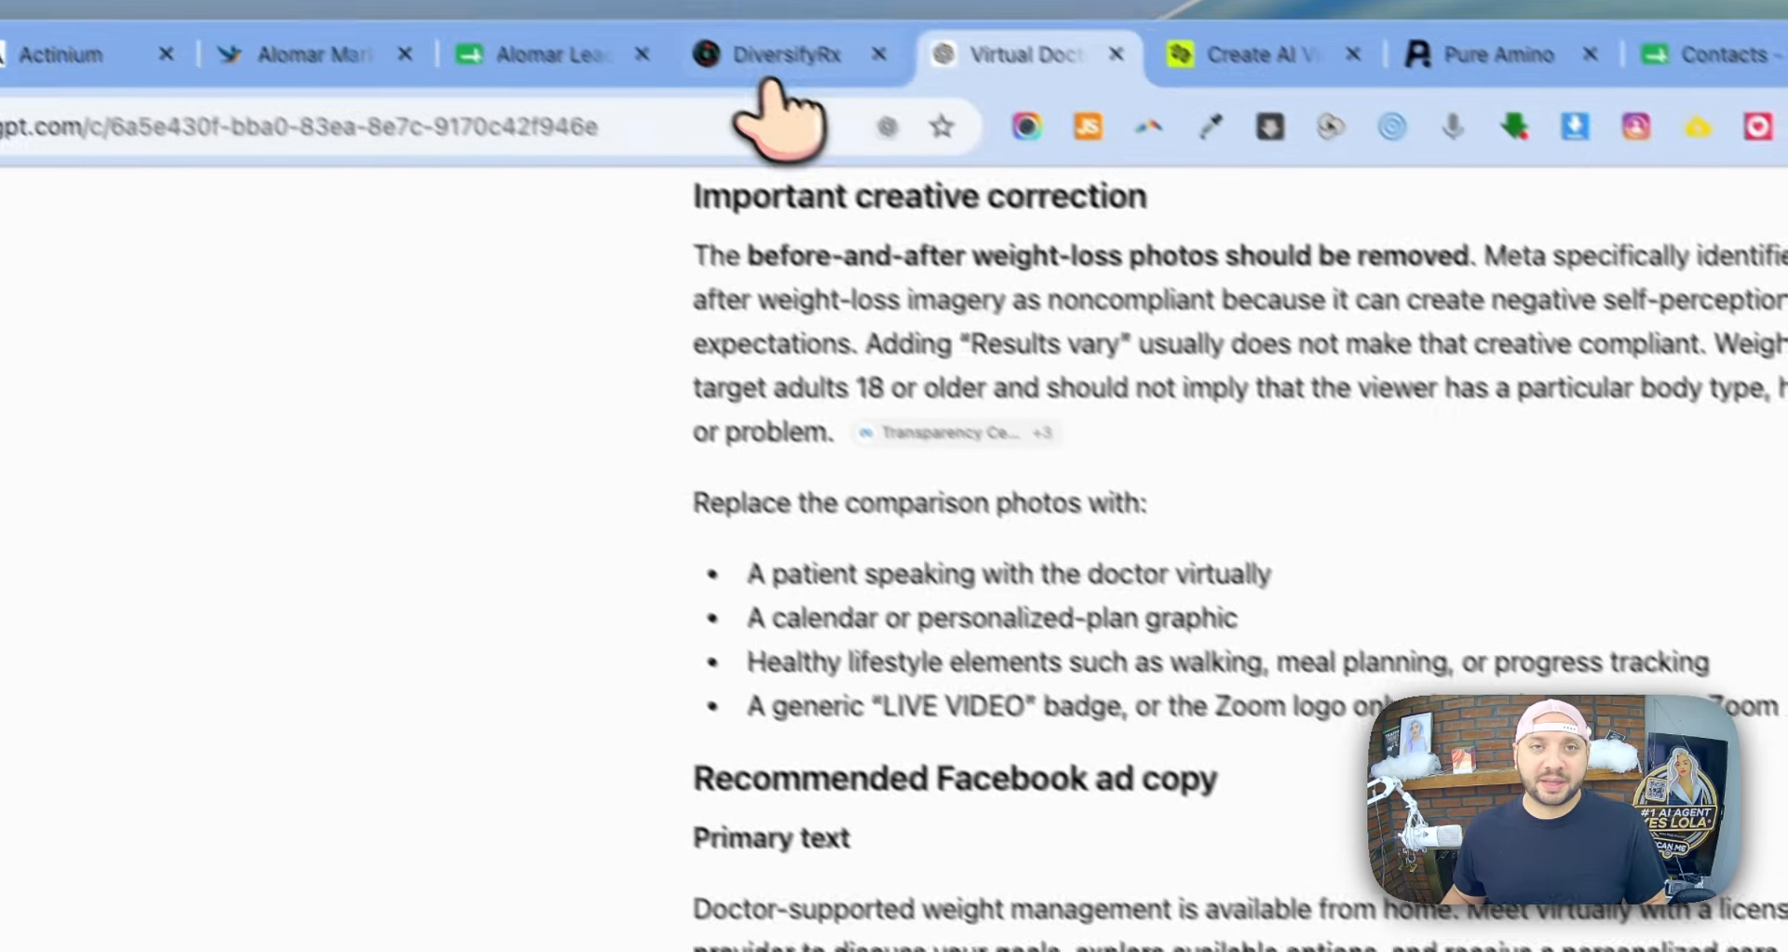
left_click(778, 99)
left_click(829, 820)
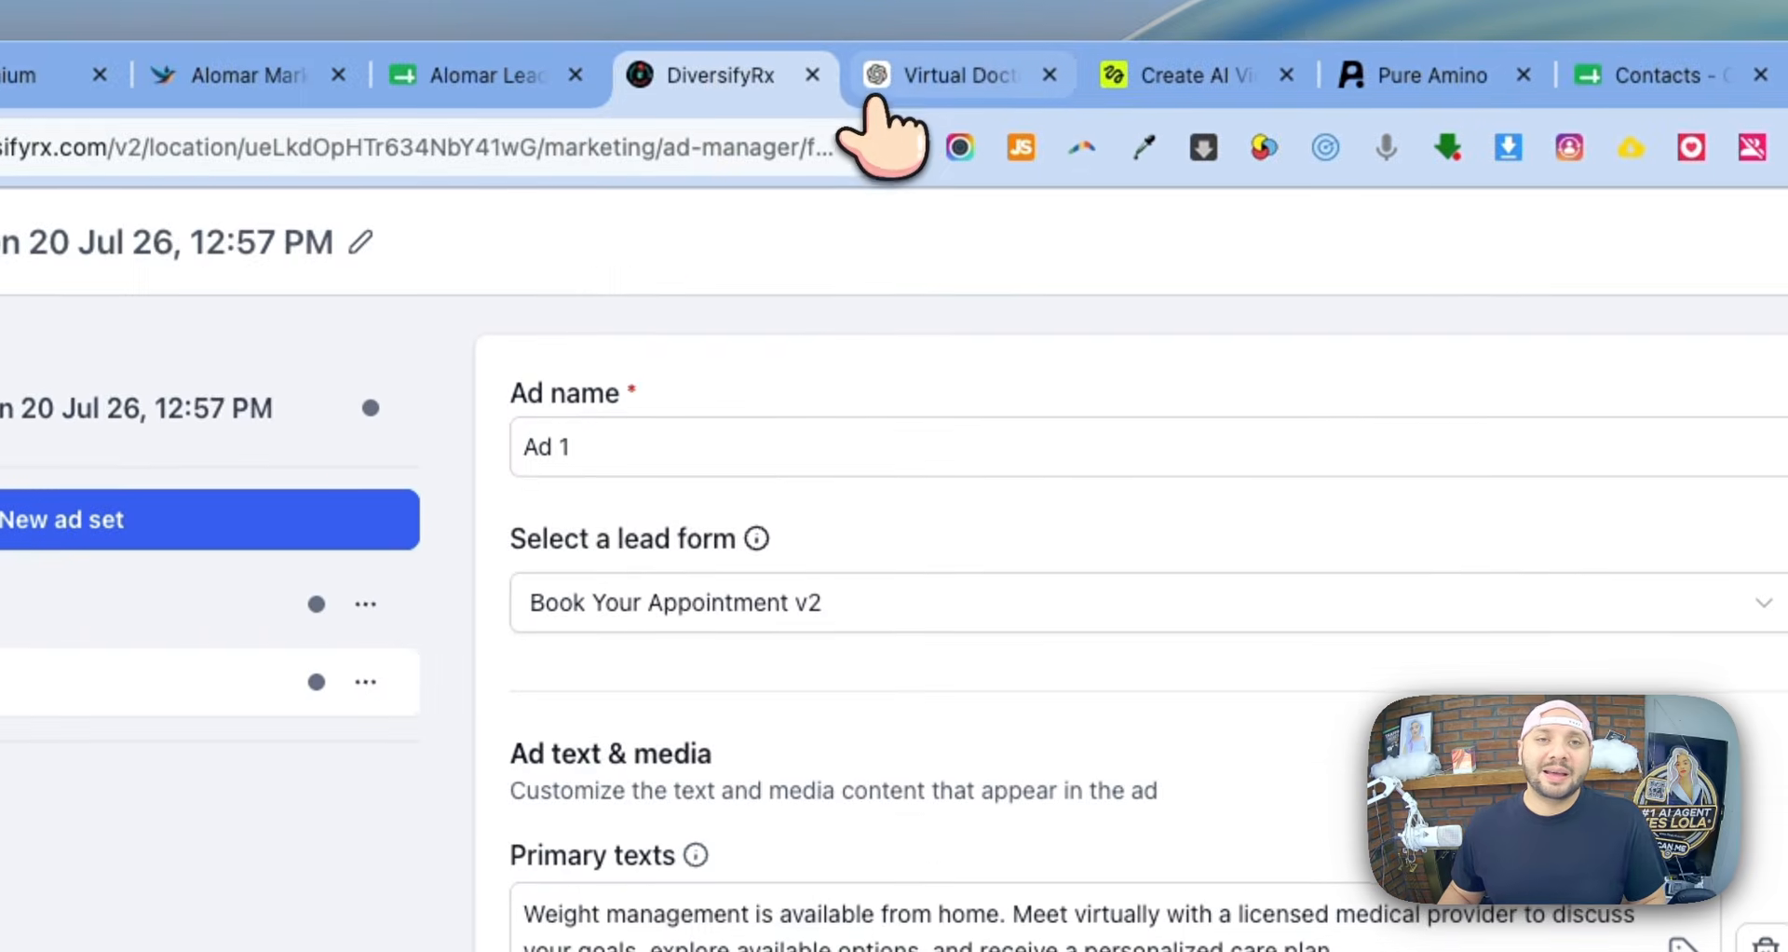
- Copy "Schedule Your Weight Loss Call Today" from ChatGPT and replace the stray character in Ad 1's first headline with it in DiversifyRx
left_click(894, 112)
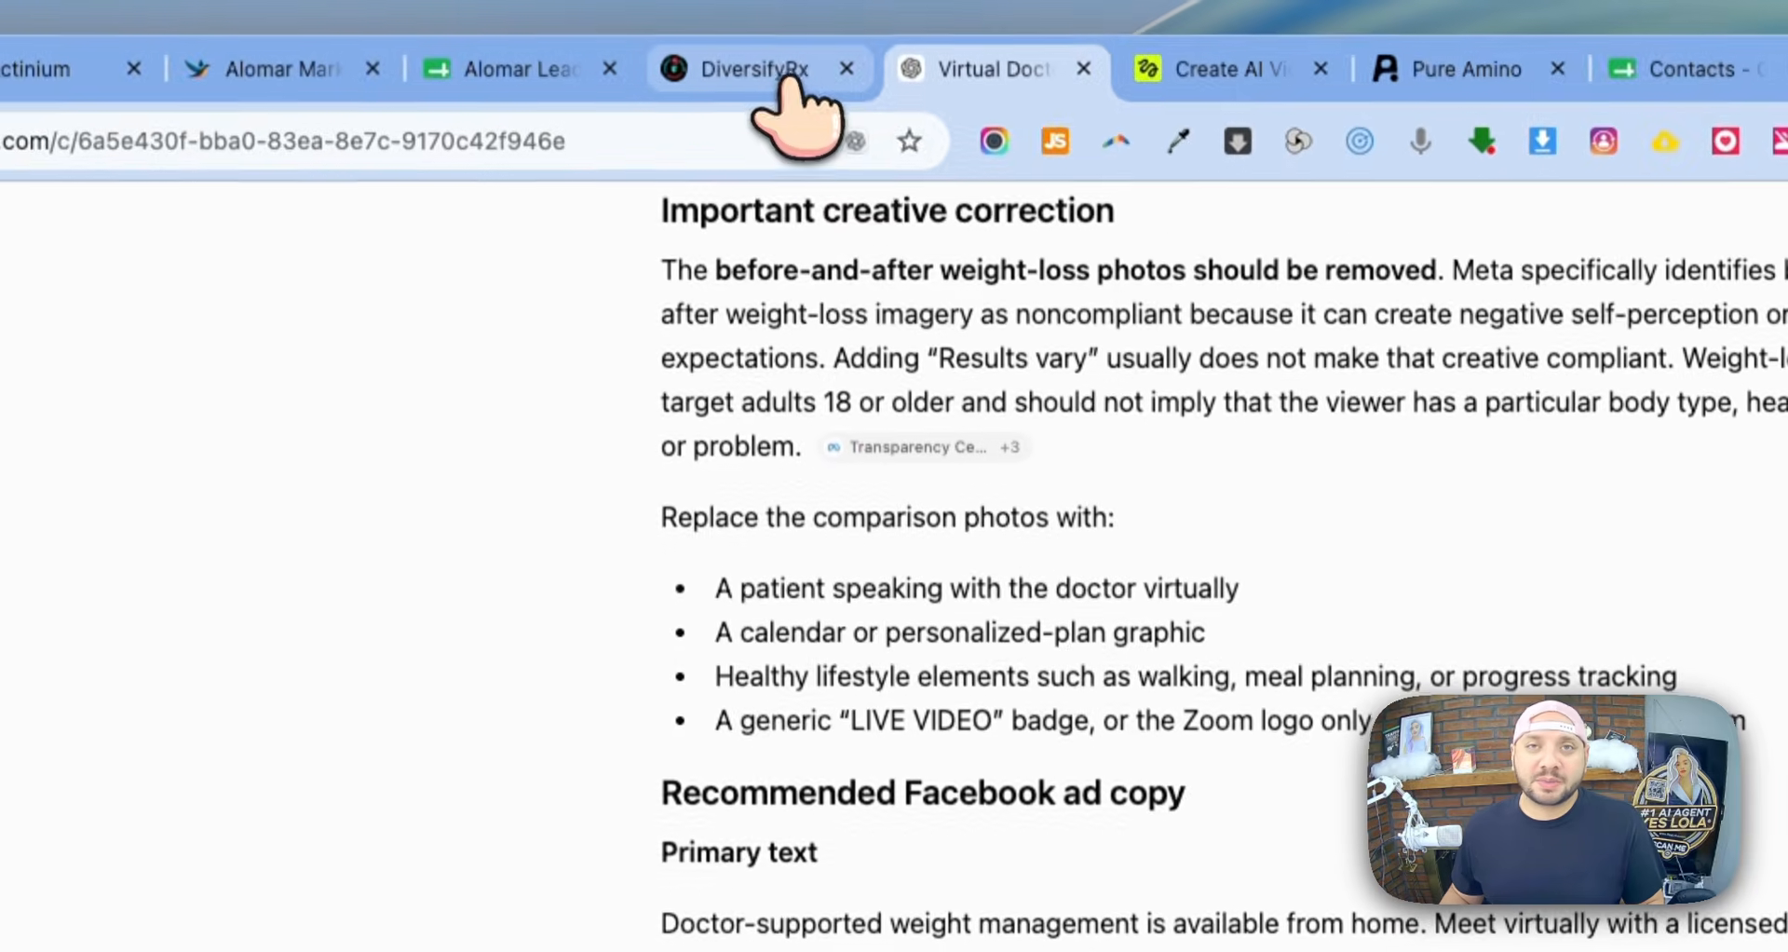
left_click(783, 84)
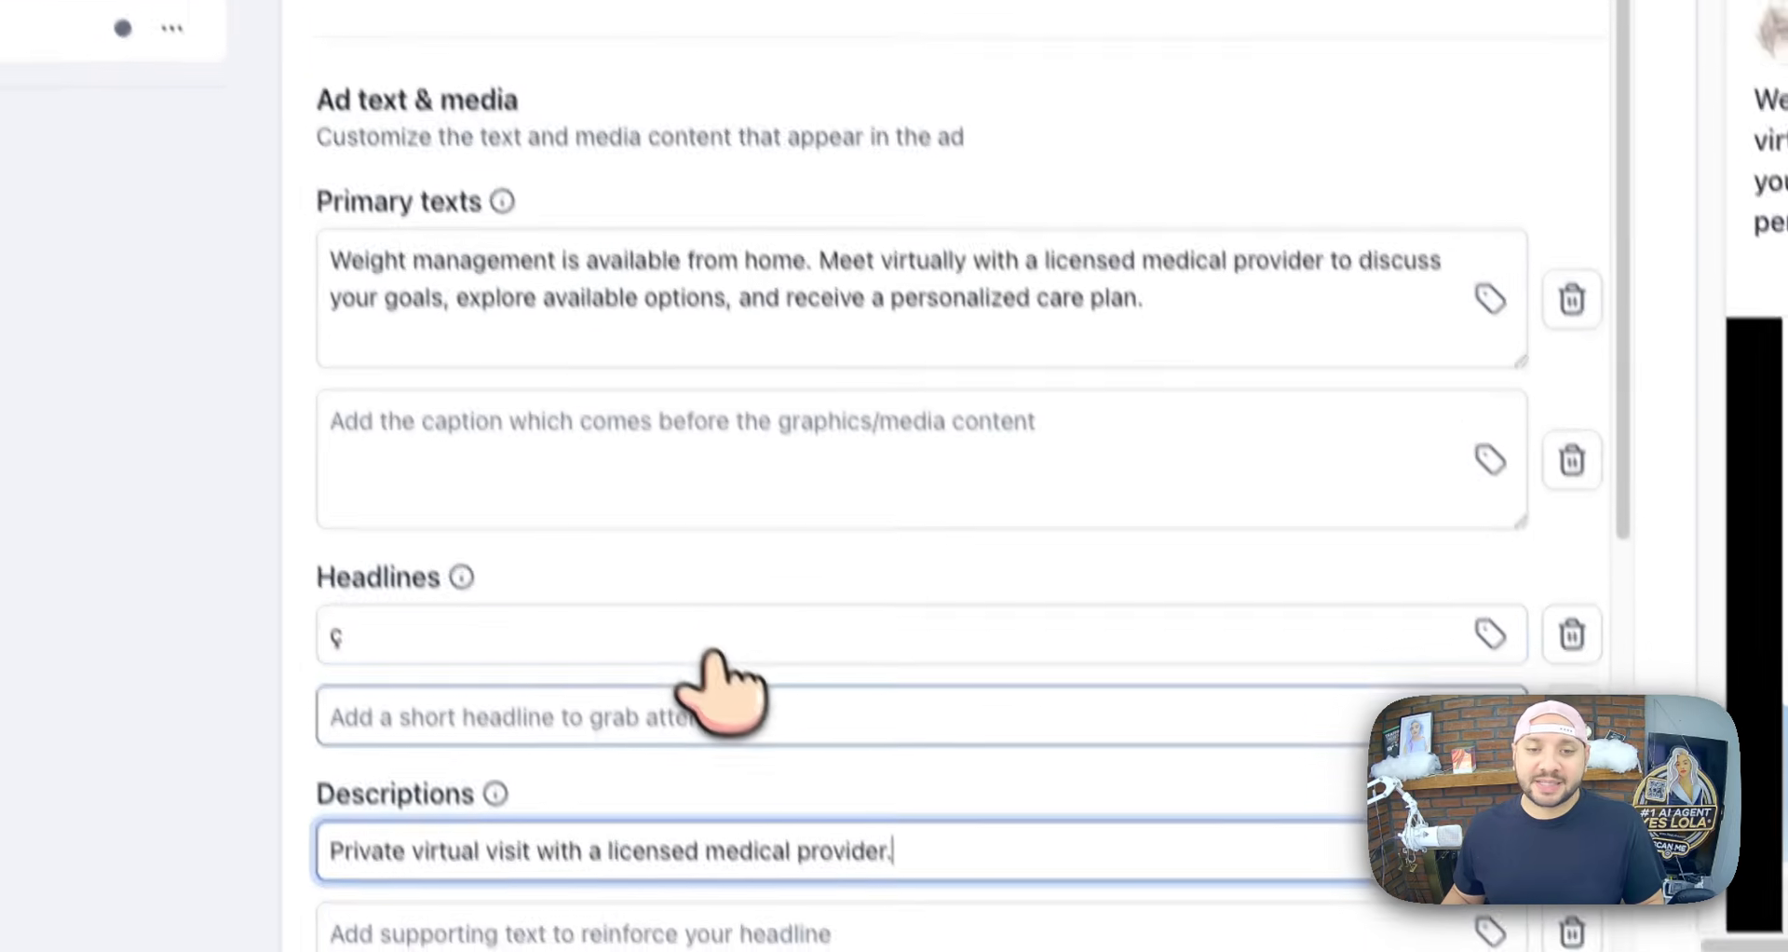
double_click(691, 621)
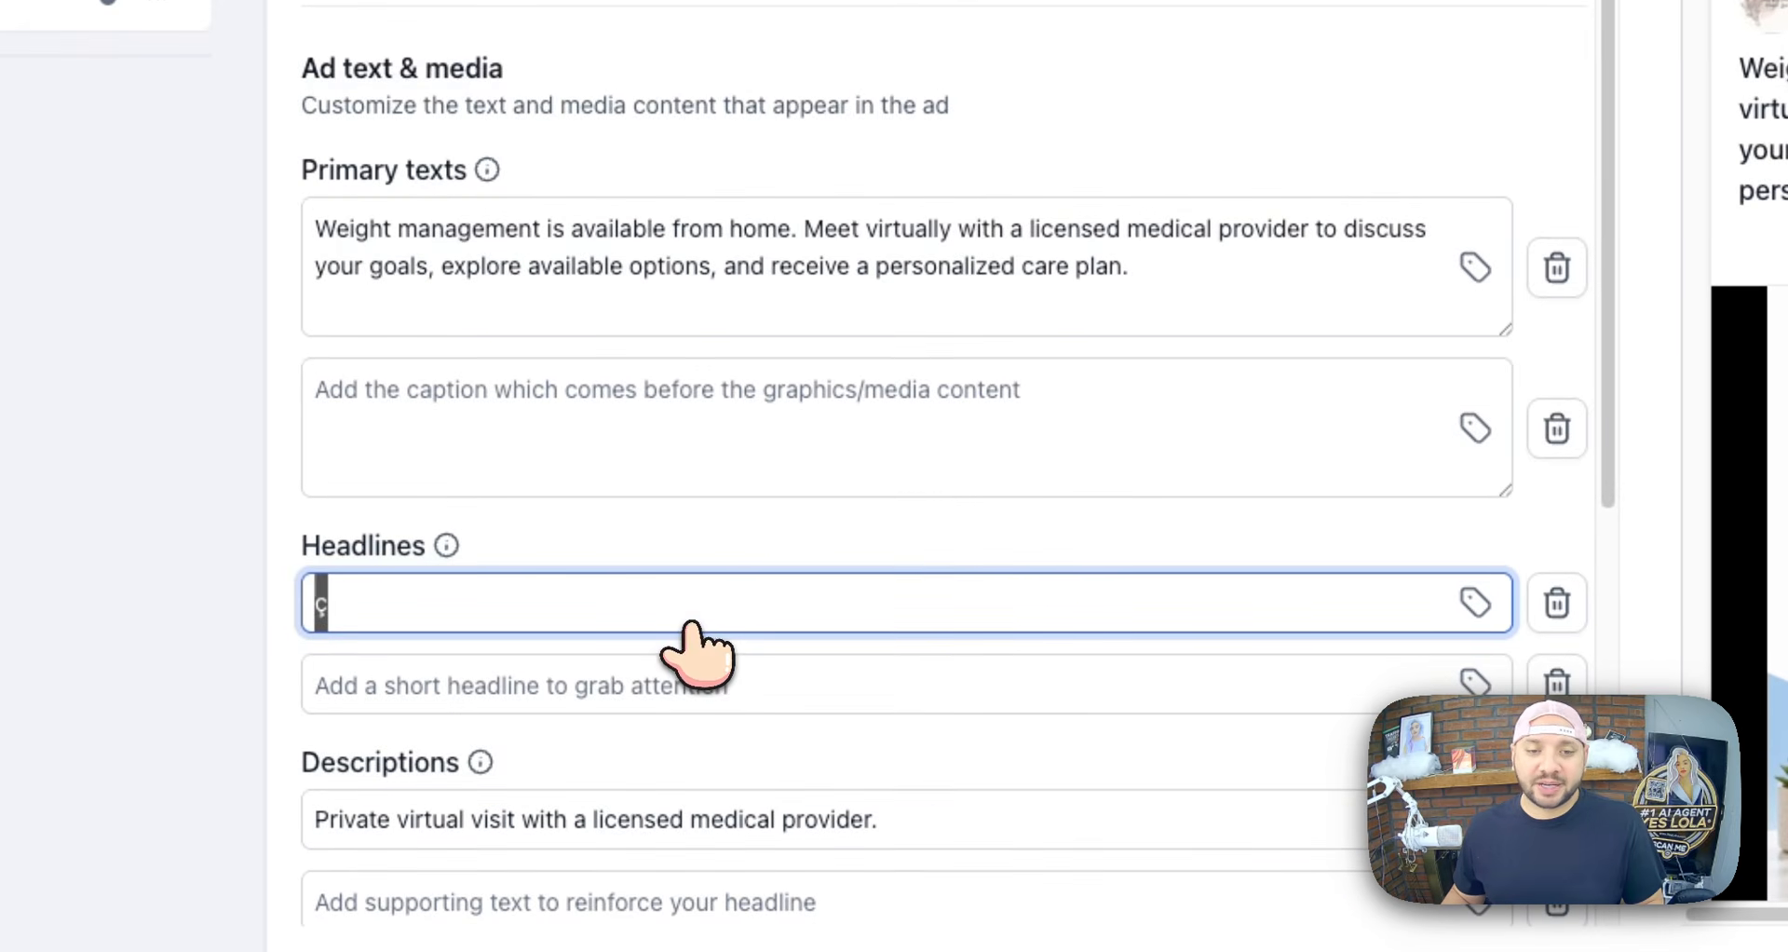
- Duplicate Ad 1 within Ad set 1
scroll(1052, 363, "down", 7)
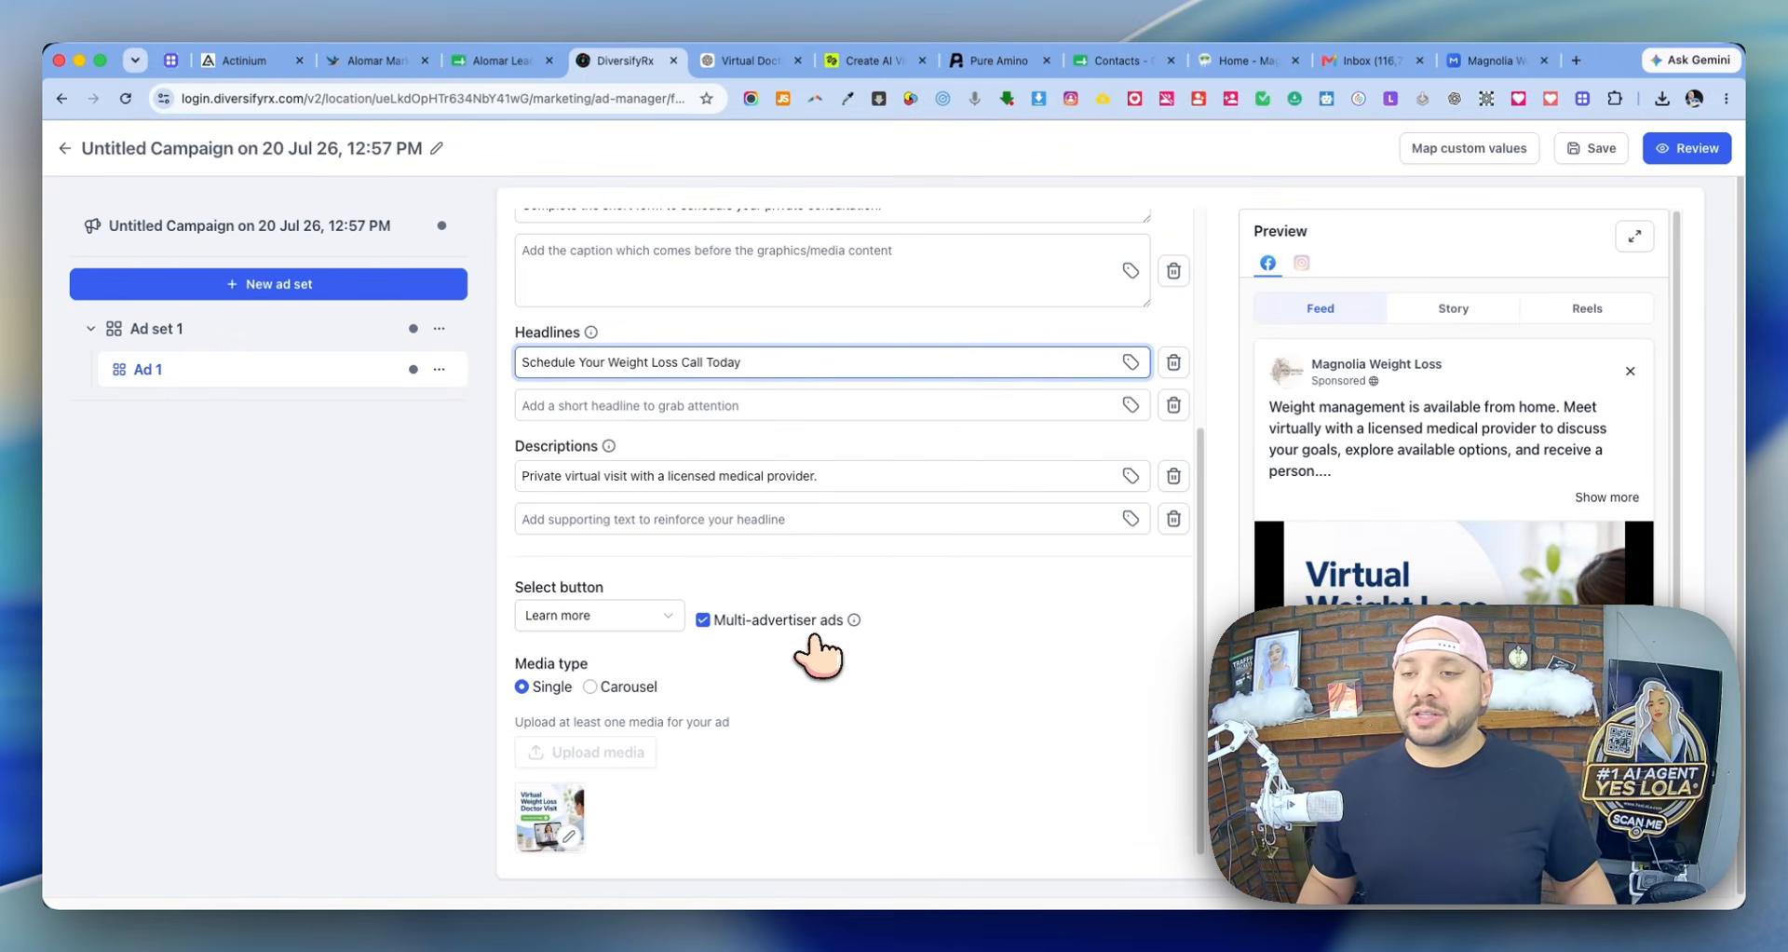
scroll(827, 647, "up", 4)
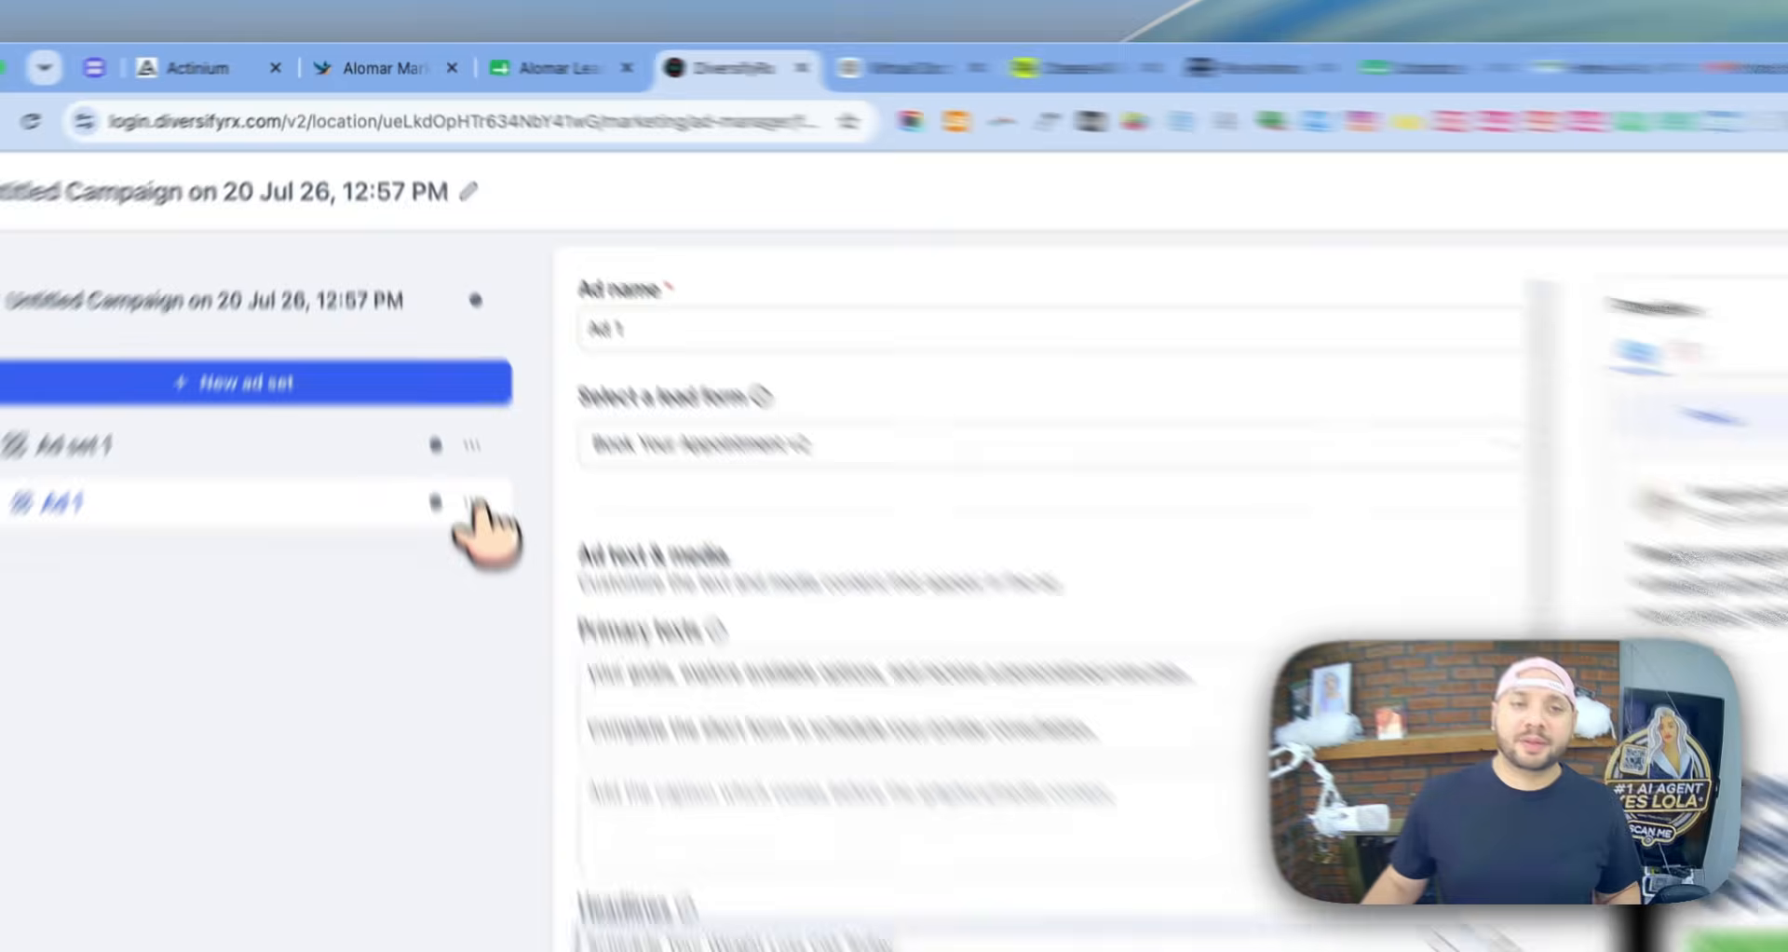
left_click(439, 369)
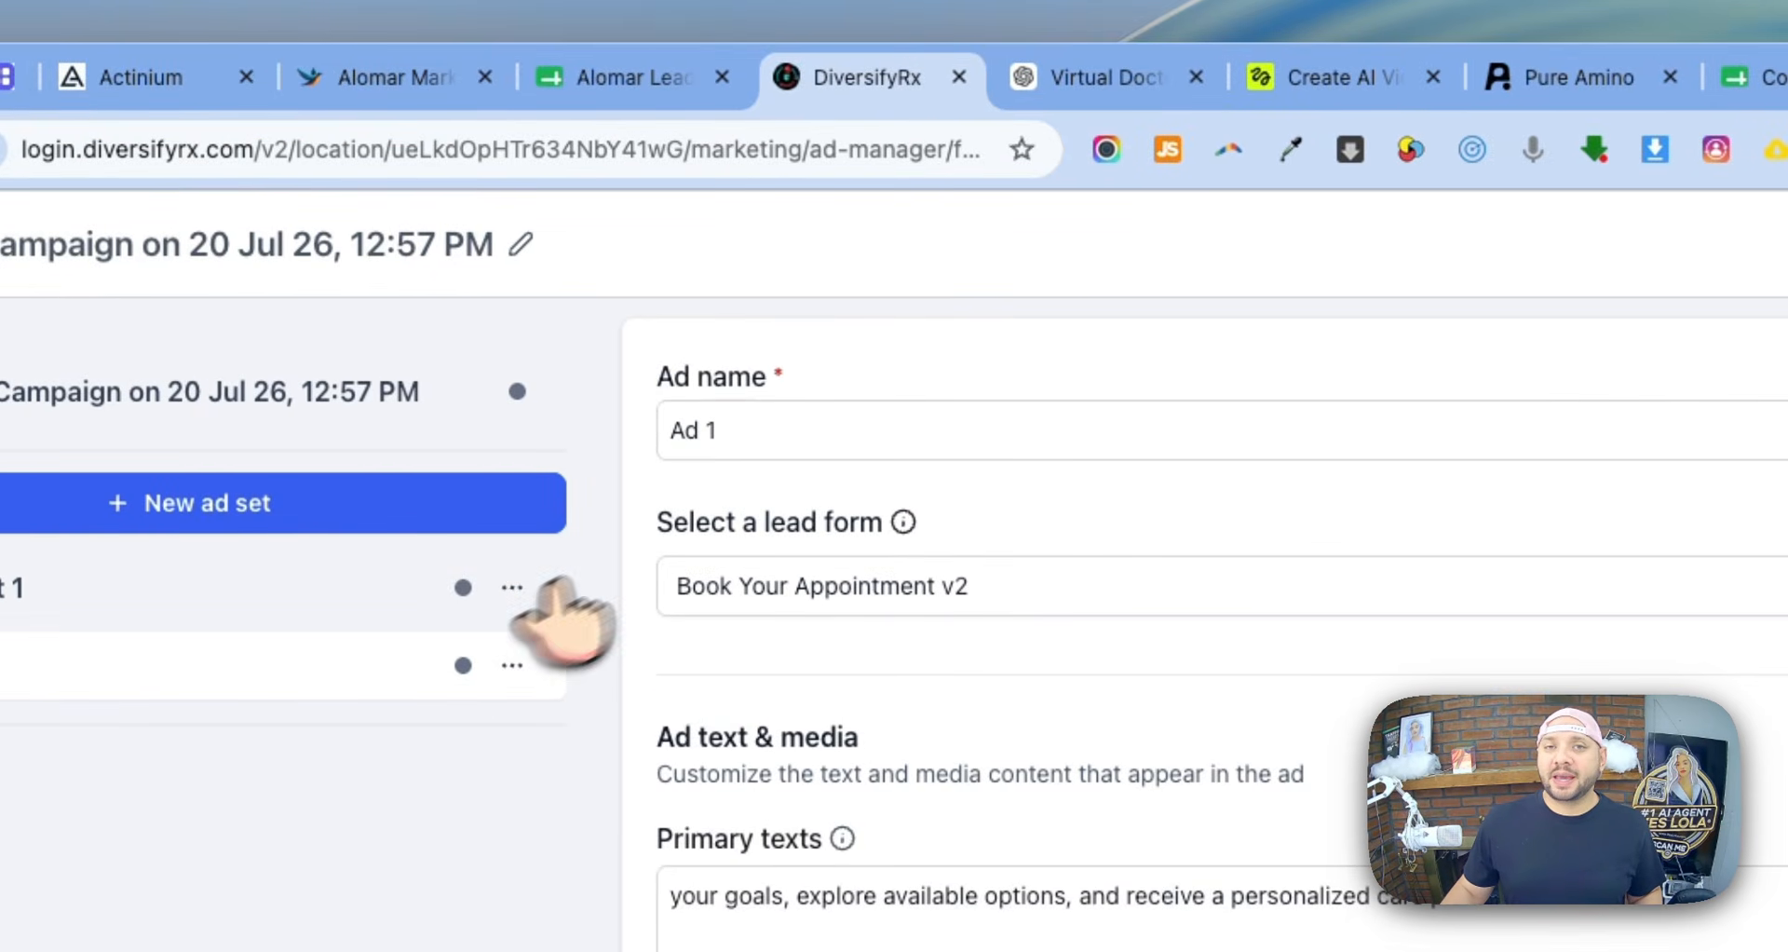
- Switch to ChatGPT, open the "Schedule Your Weight Loss Call Today" before-and-after image, and download it
left_click(1132, 93)
scroll(866, 838, "up", 10)
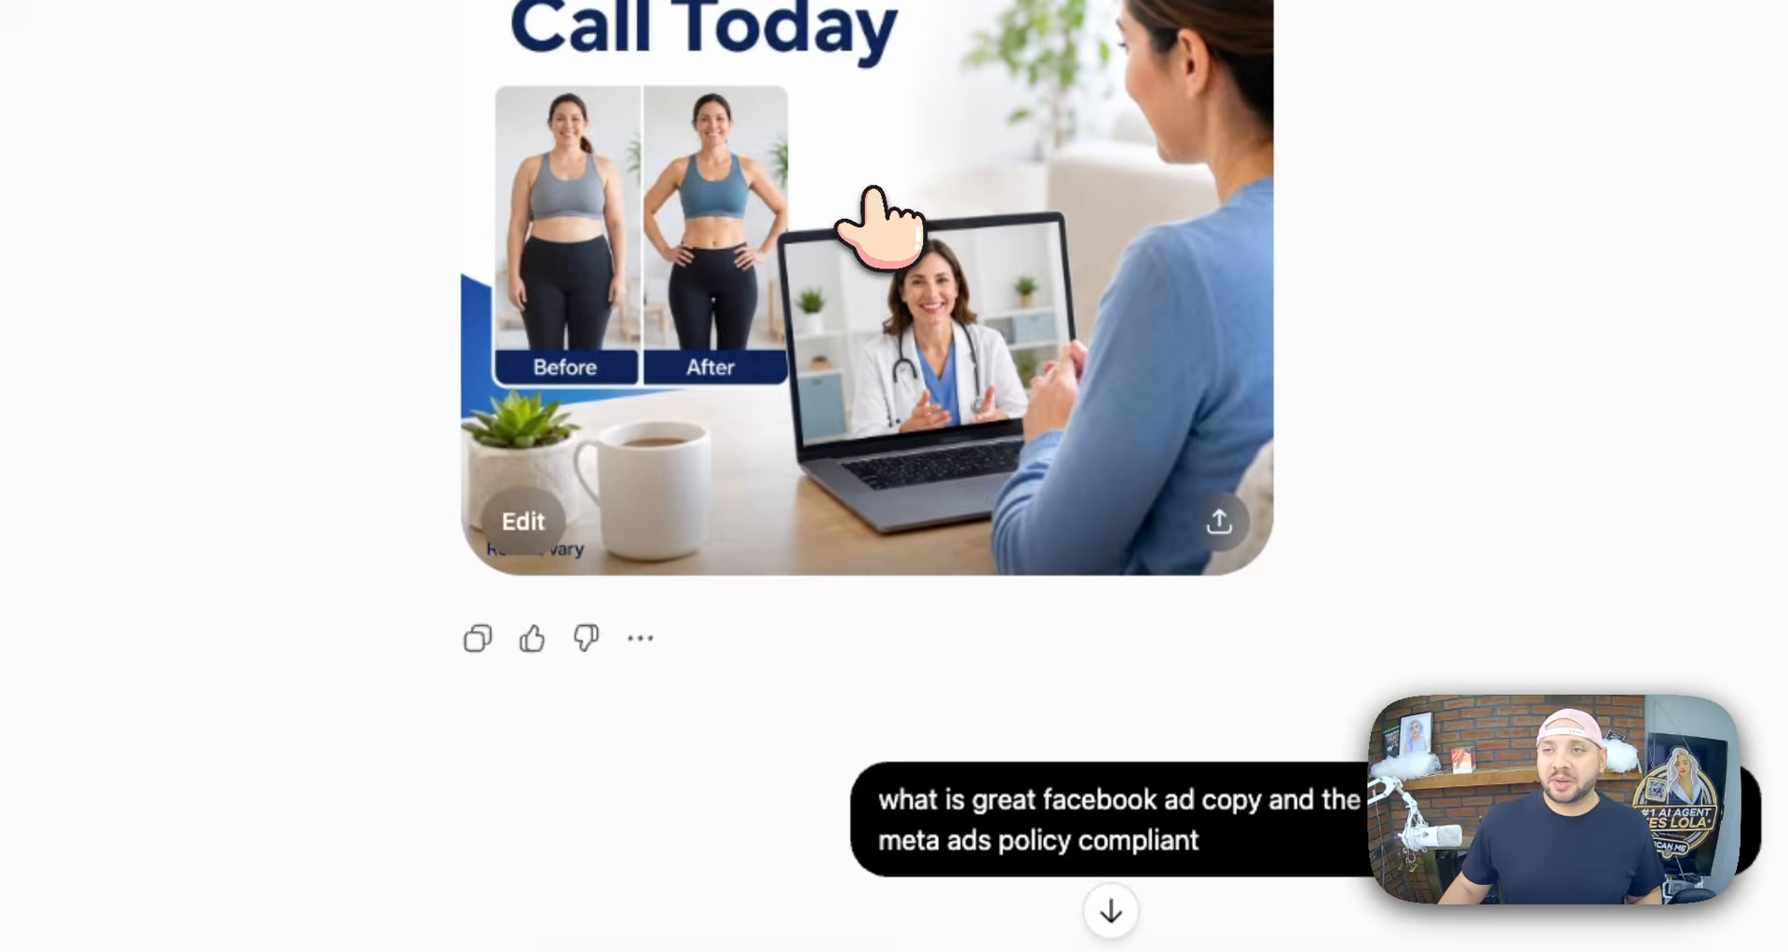
left_click(867, 196)
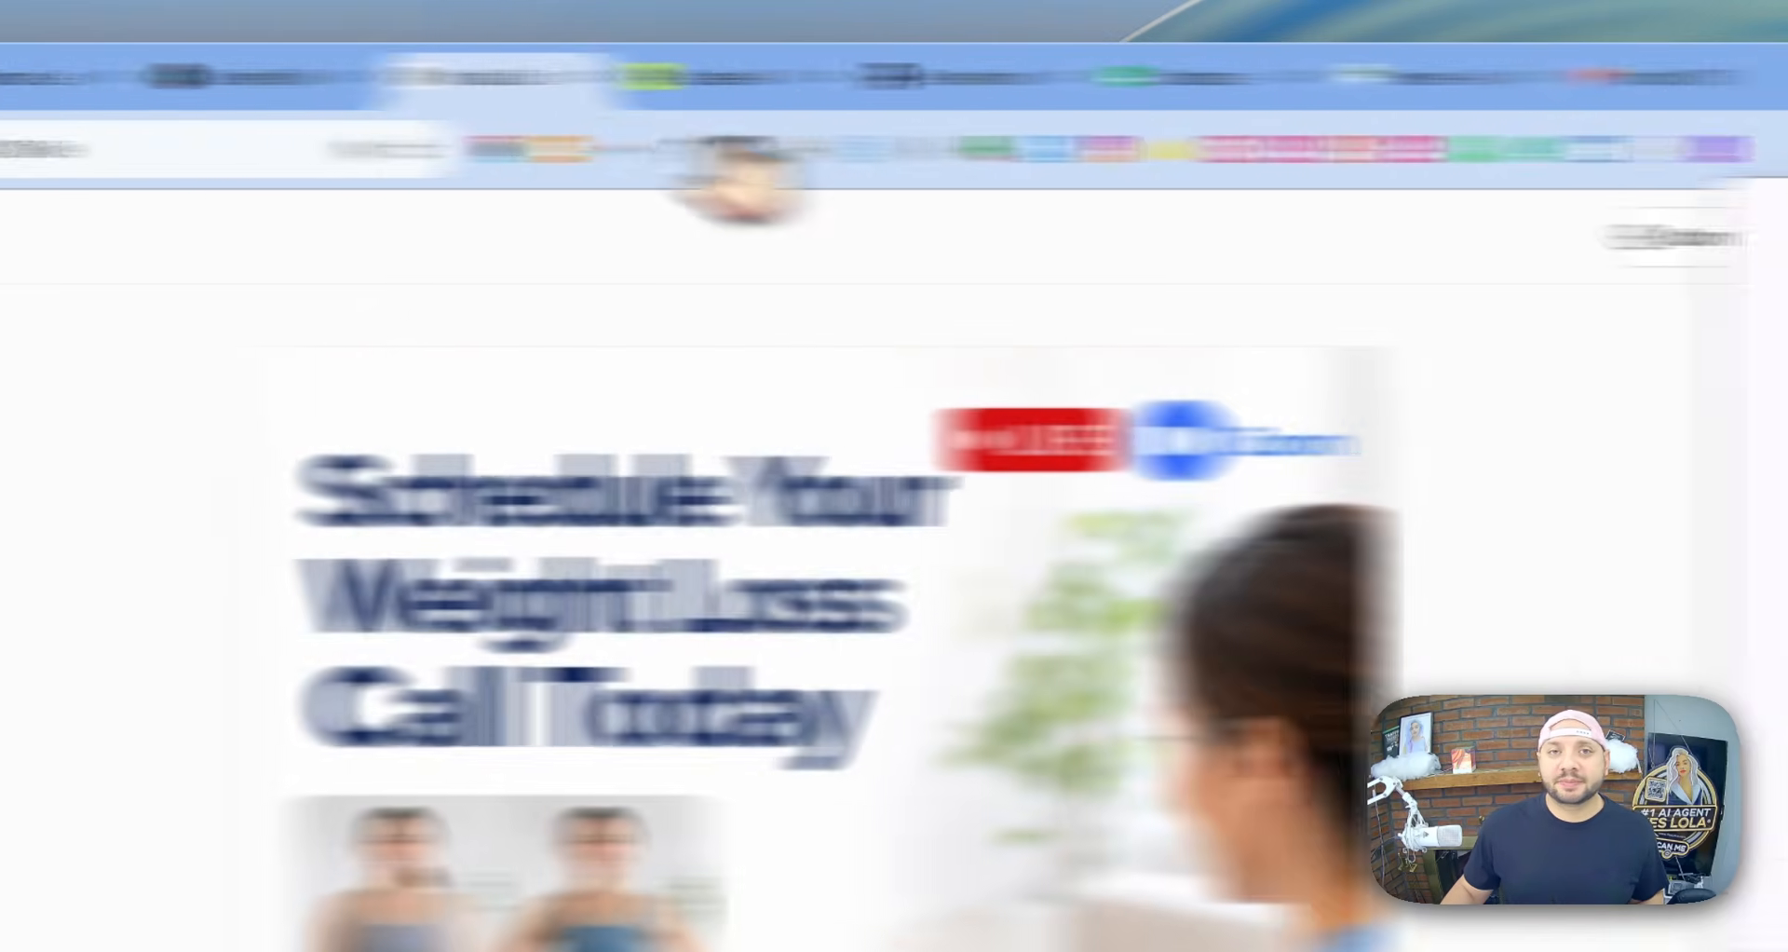
- Switch back to DiversifyRx and remove the "Virtual Weight Loss Doctor Visit" image from Ad 1 (copy)
left_click(798, 100)
left_click(298, 708)
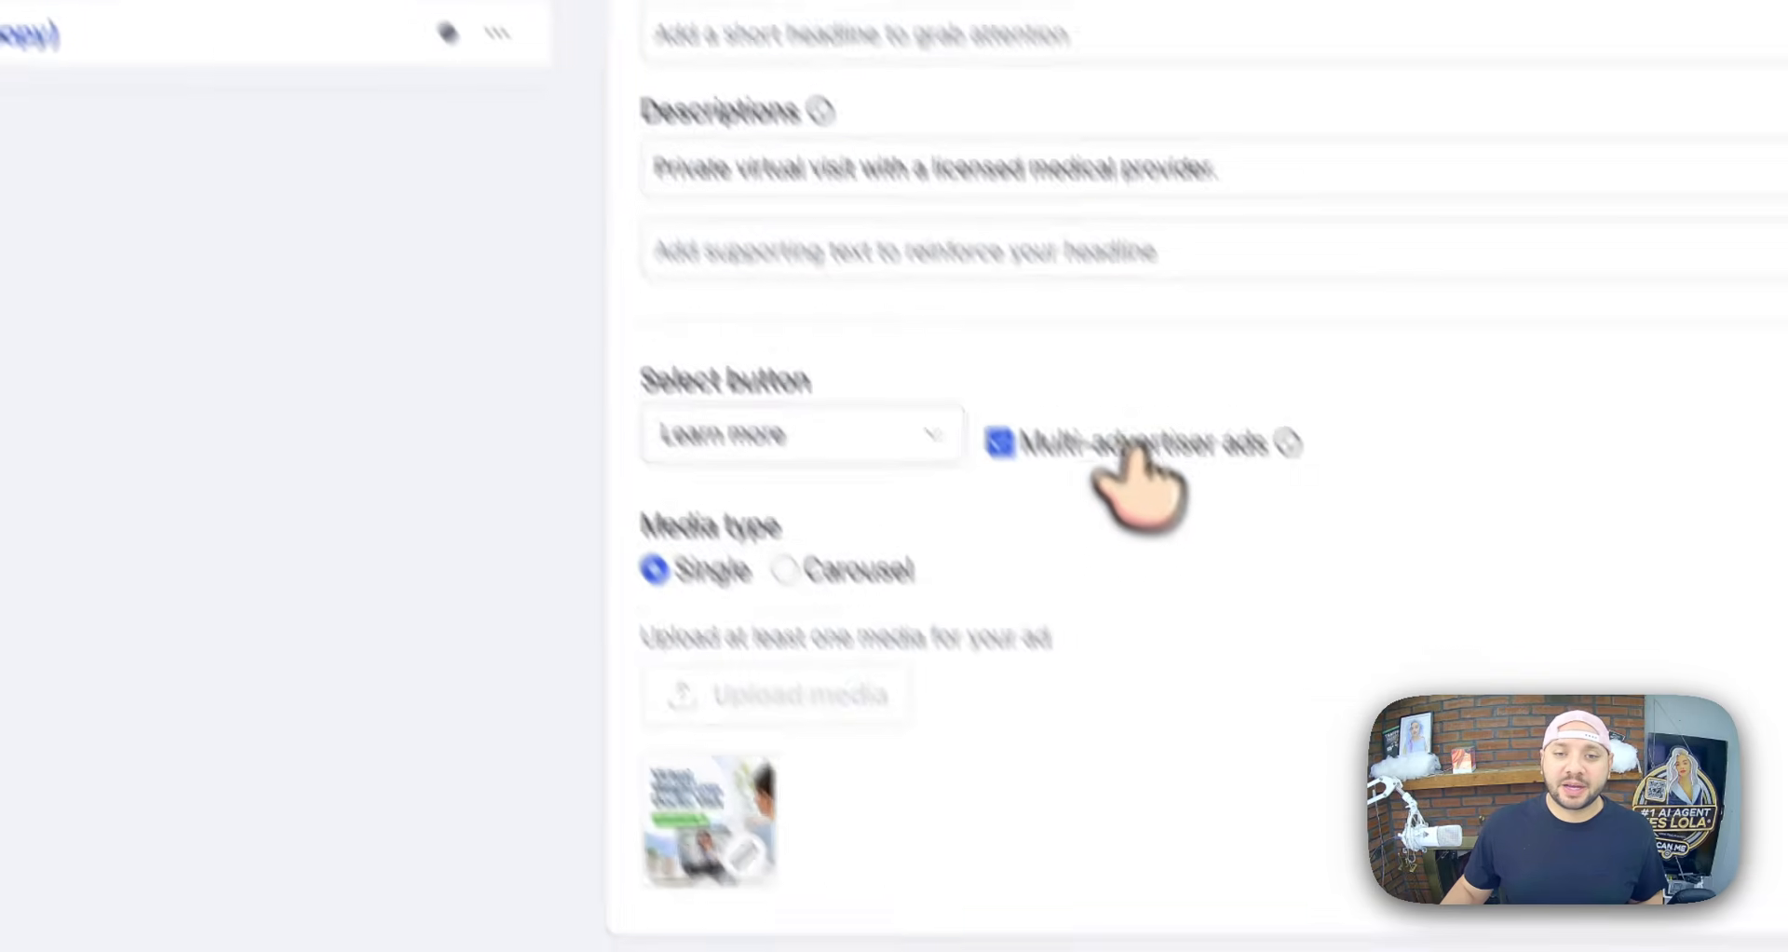
mouse_move(639, 666)
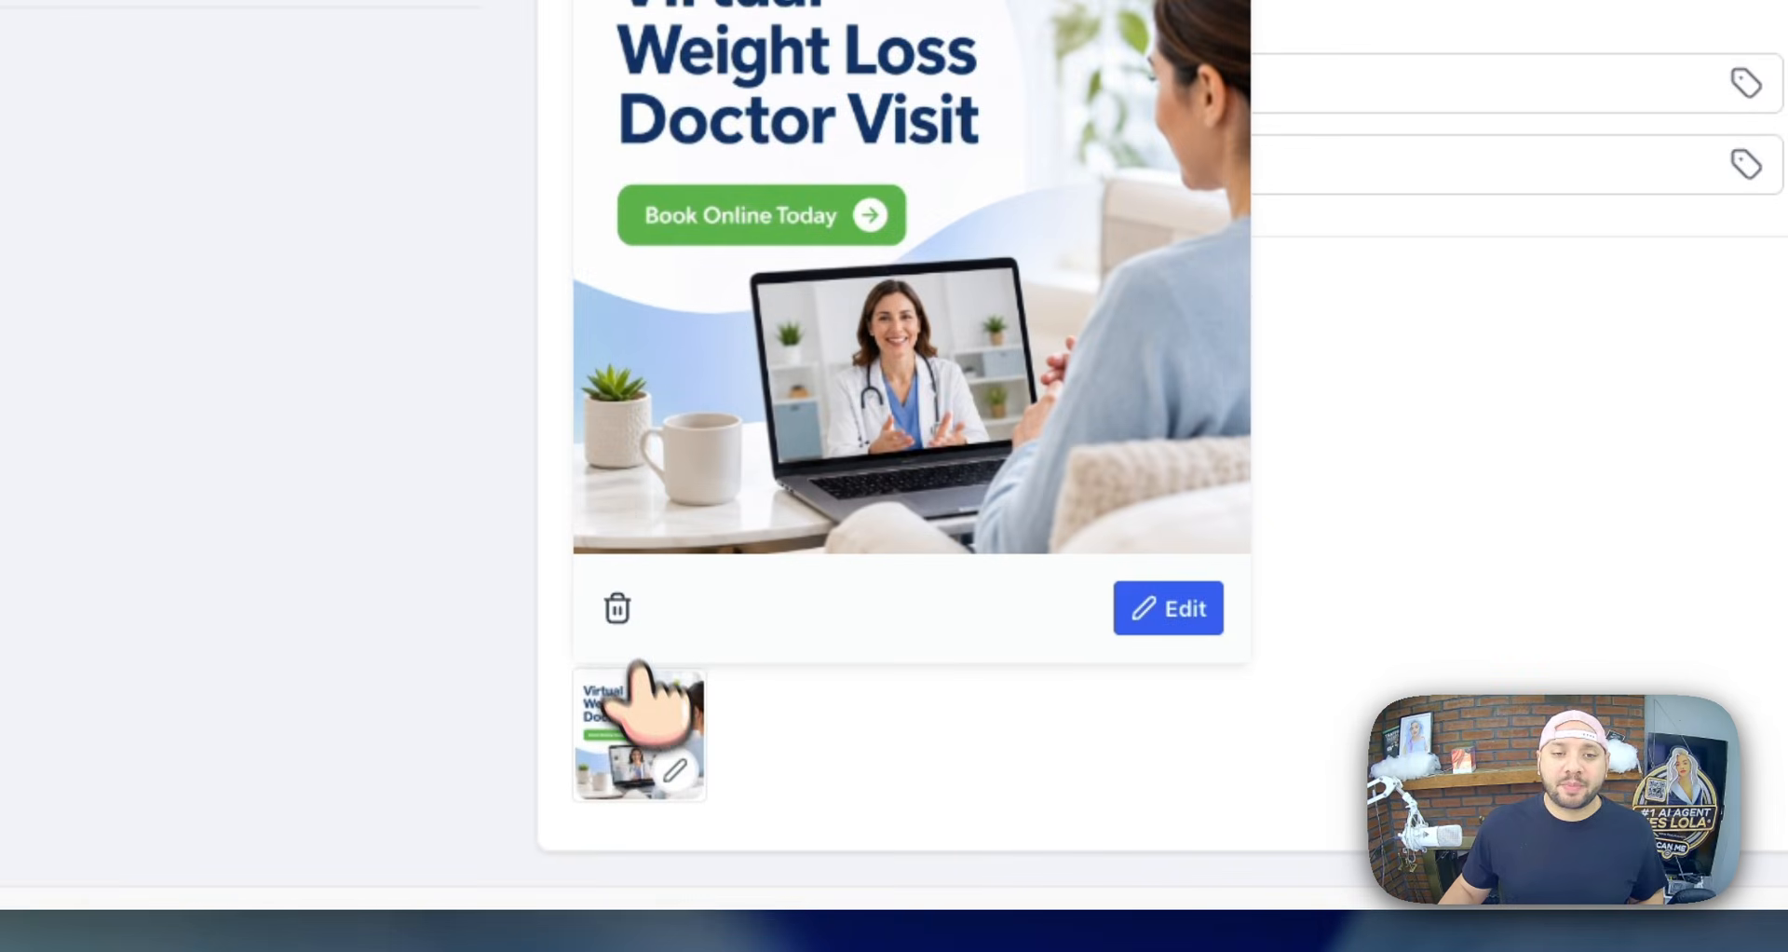
left_click(617, 610)
- Upload the "Schedule Your Weight Loss Call Today" image from Downloads and set it as Ad 1 (copy)'s media
left_click(665, 792)
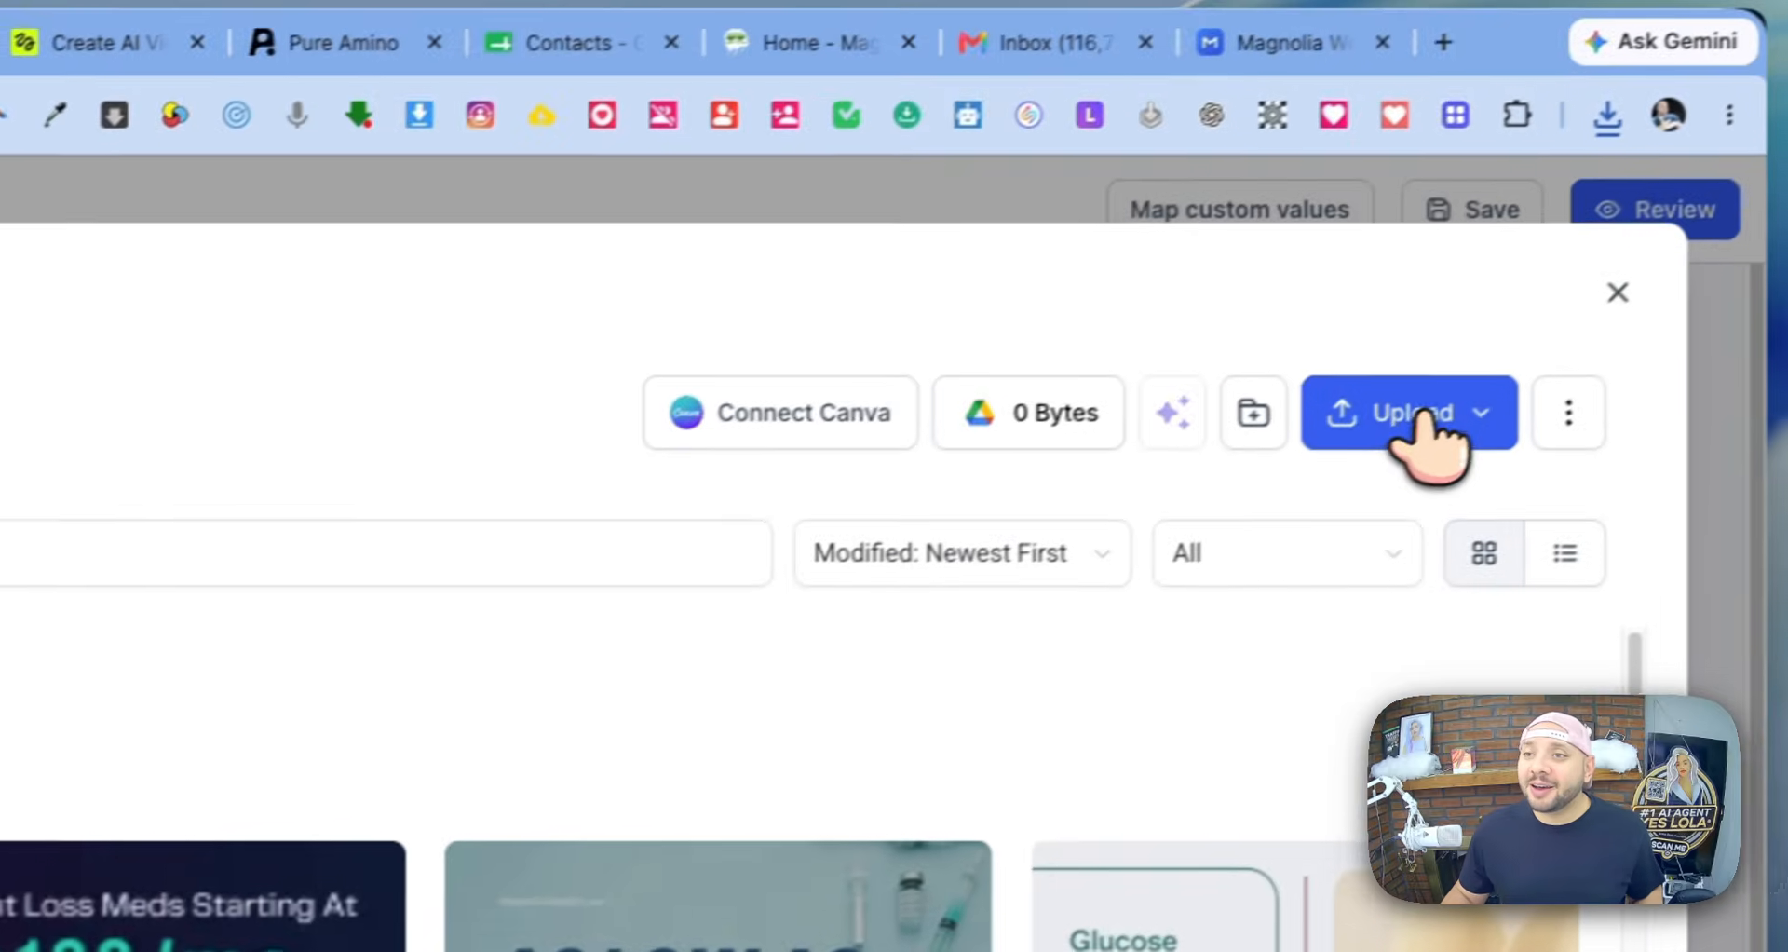
left_click(1416, 419)
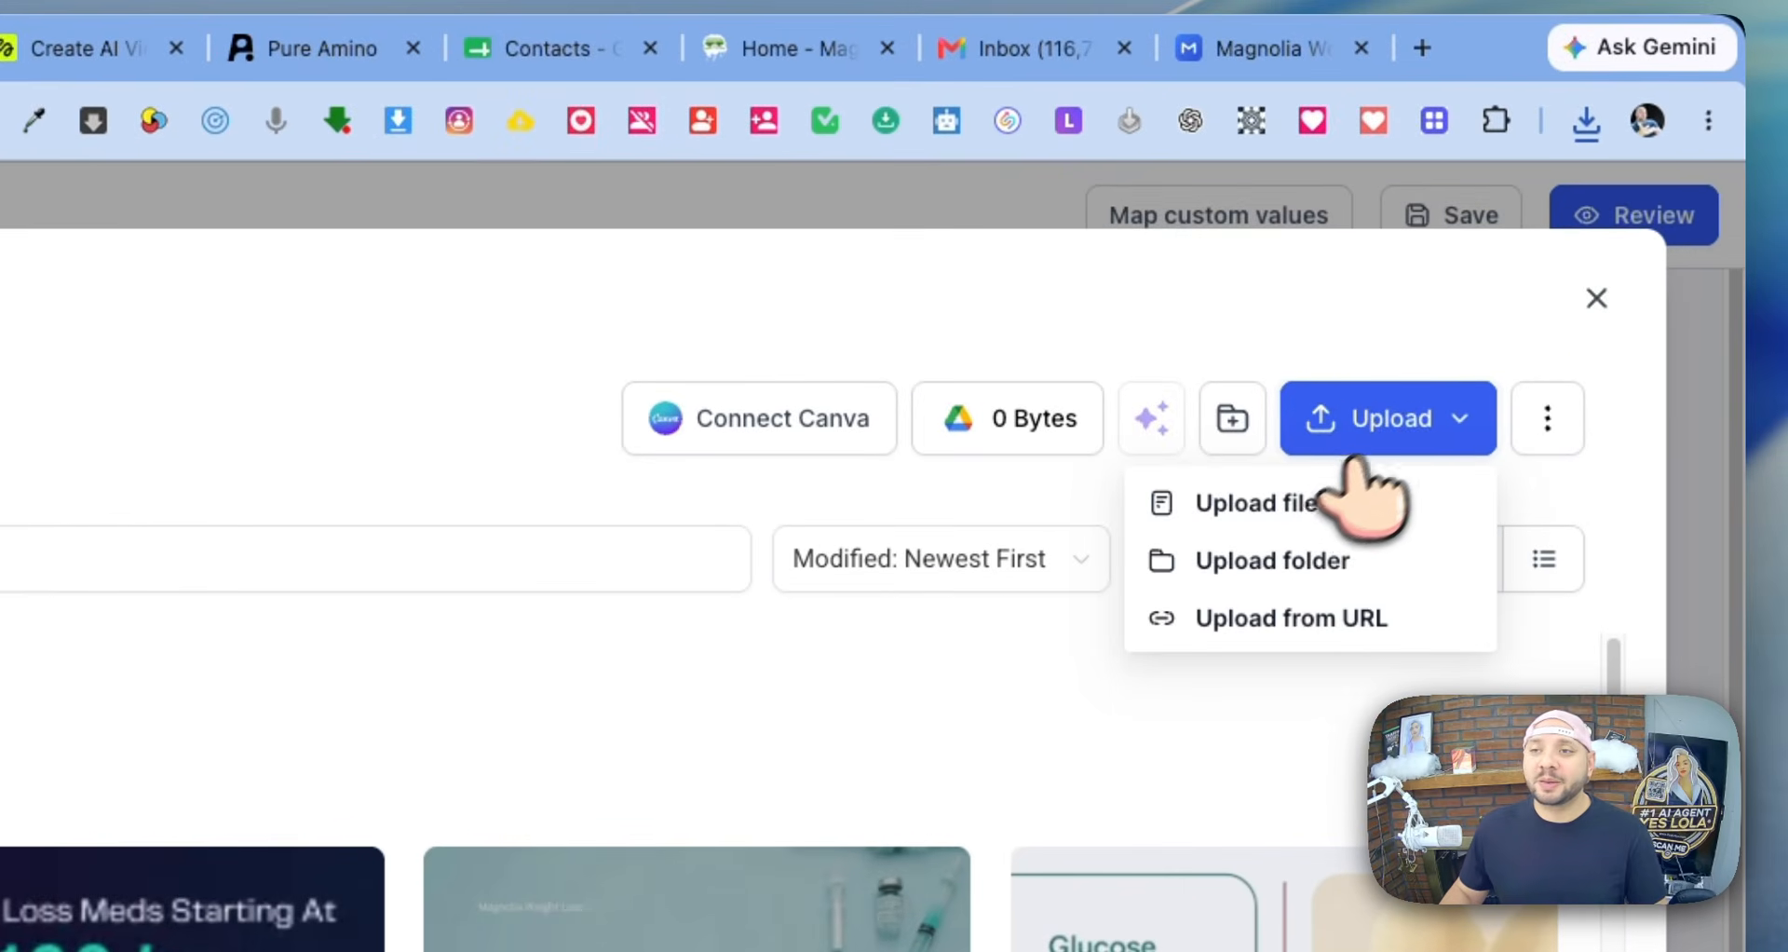
left_click(1314, 503)
left_click(820, 475)
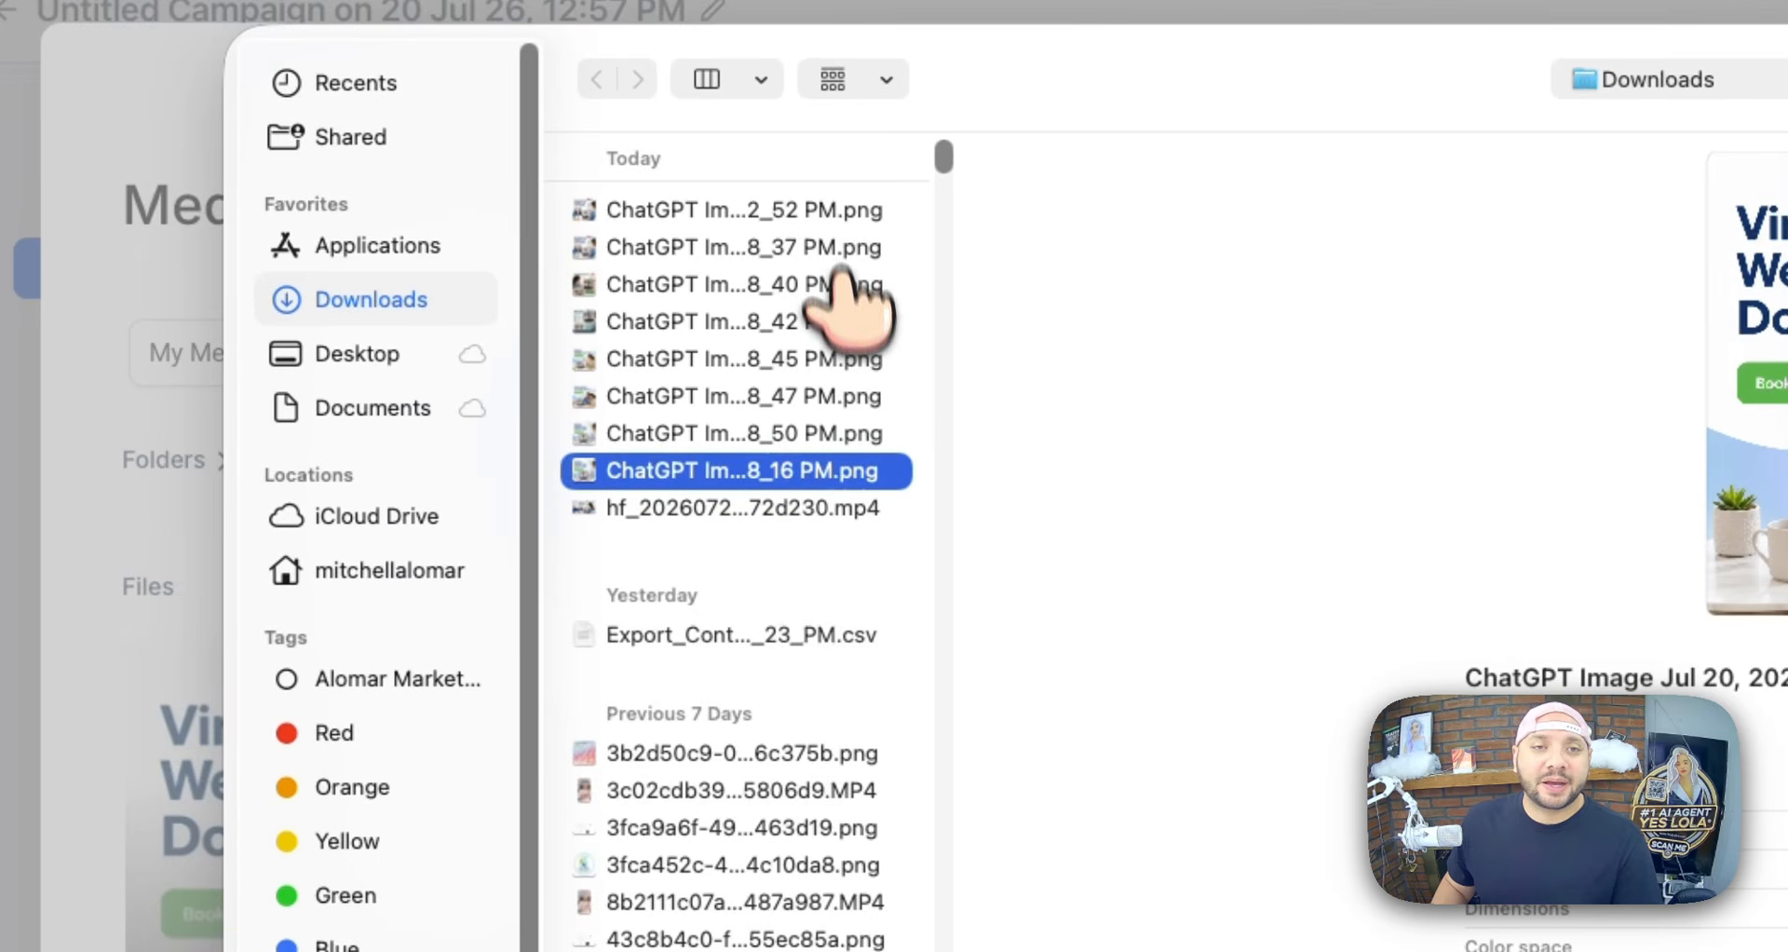
double_click(824, 213)
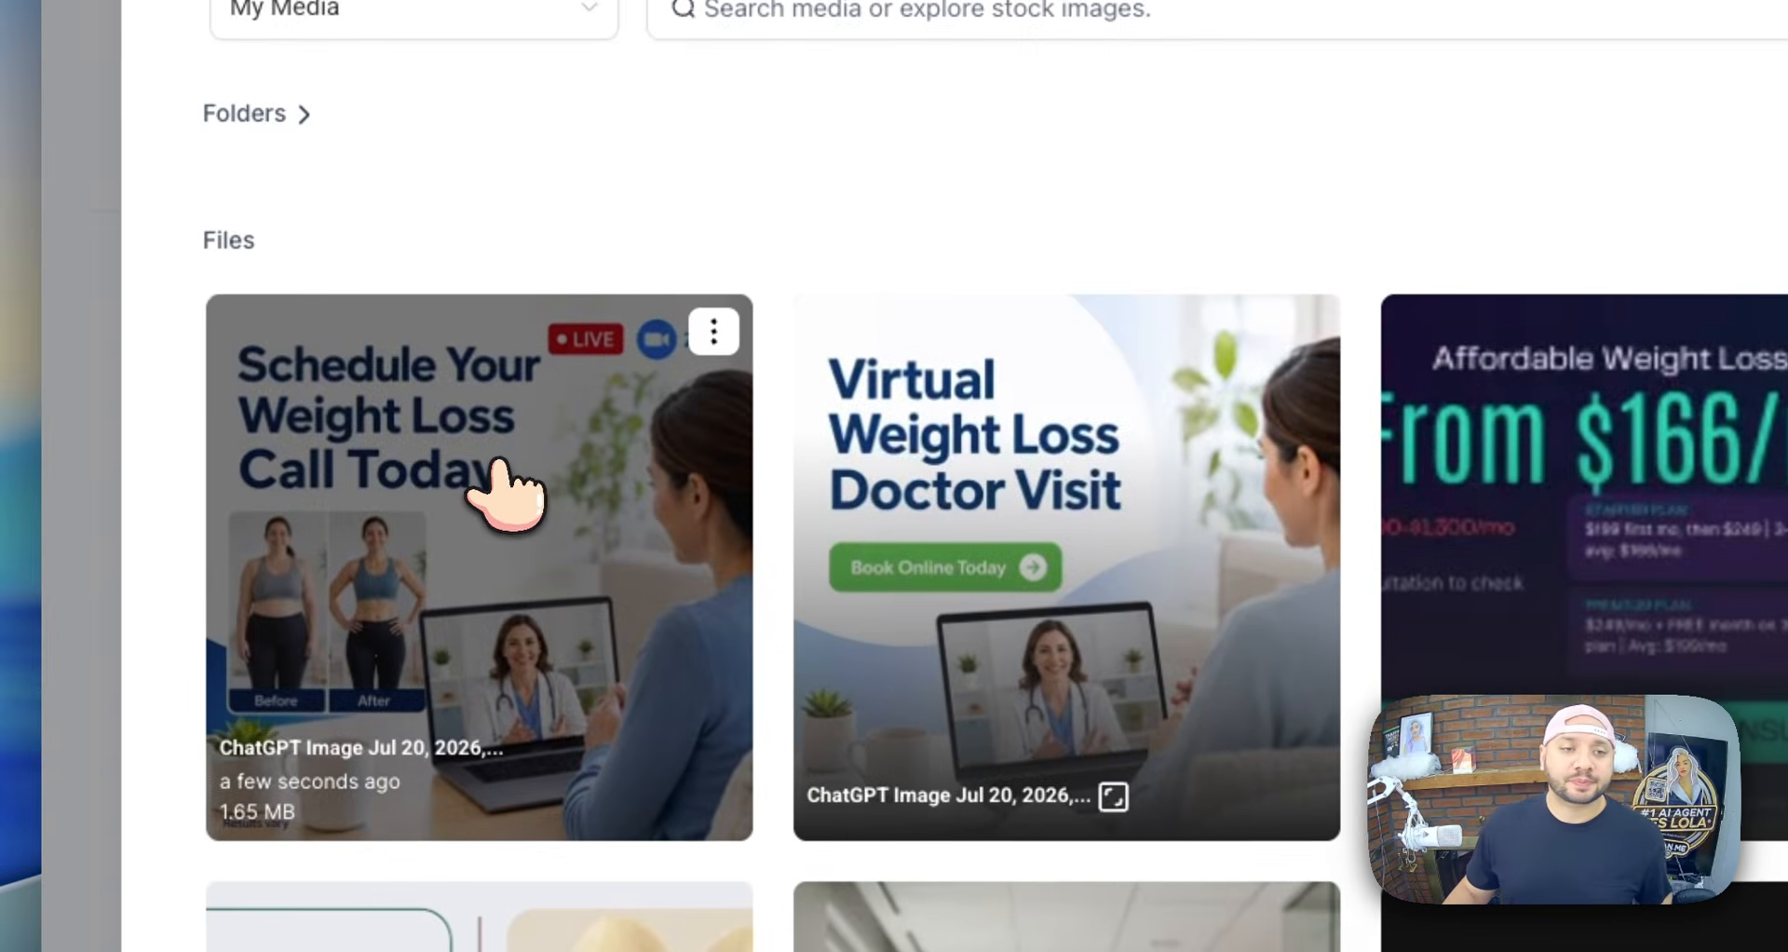
left_click(415, 806)
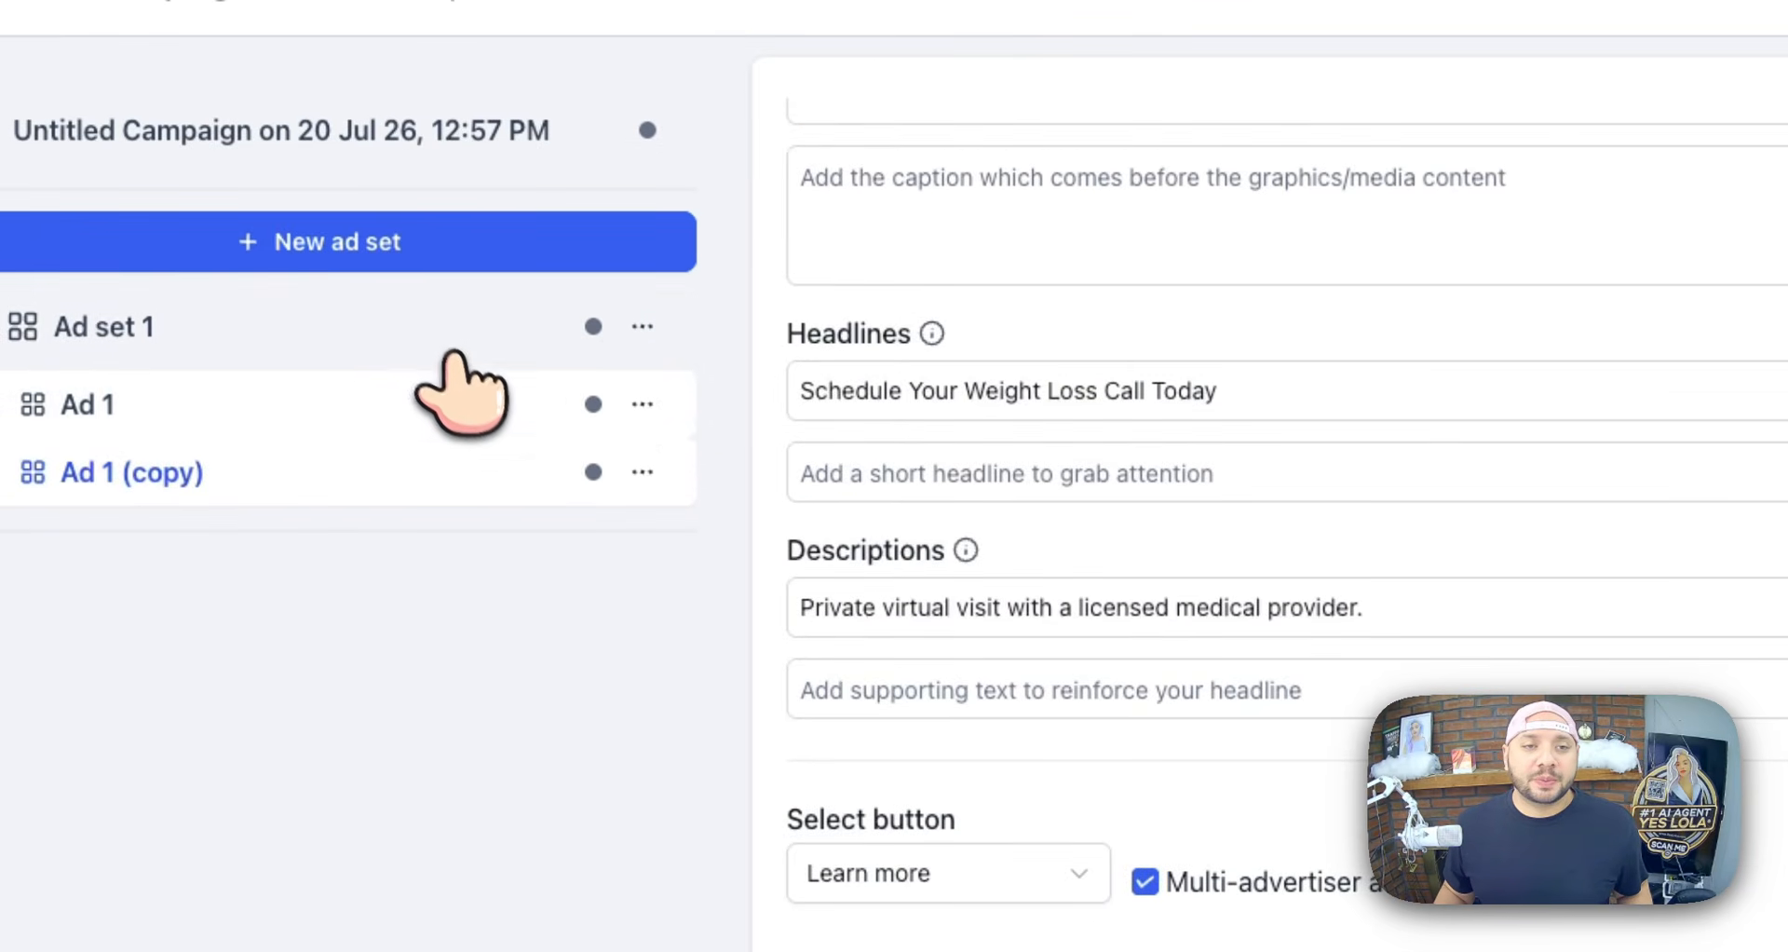
- Duplicate Ad 1 (copy) within Ad set 1 to make a third ad
left_click(648, 483)
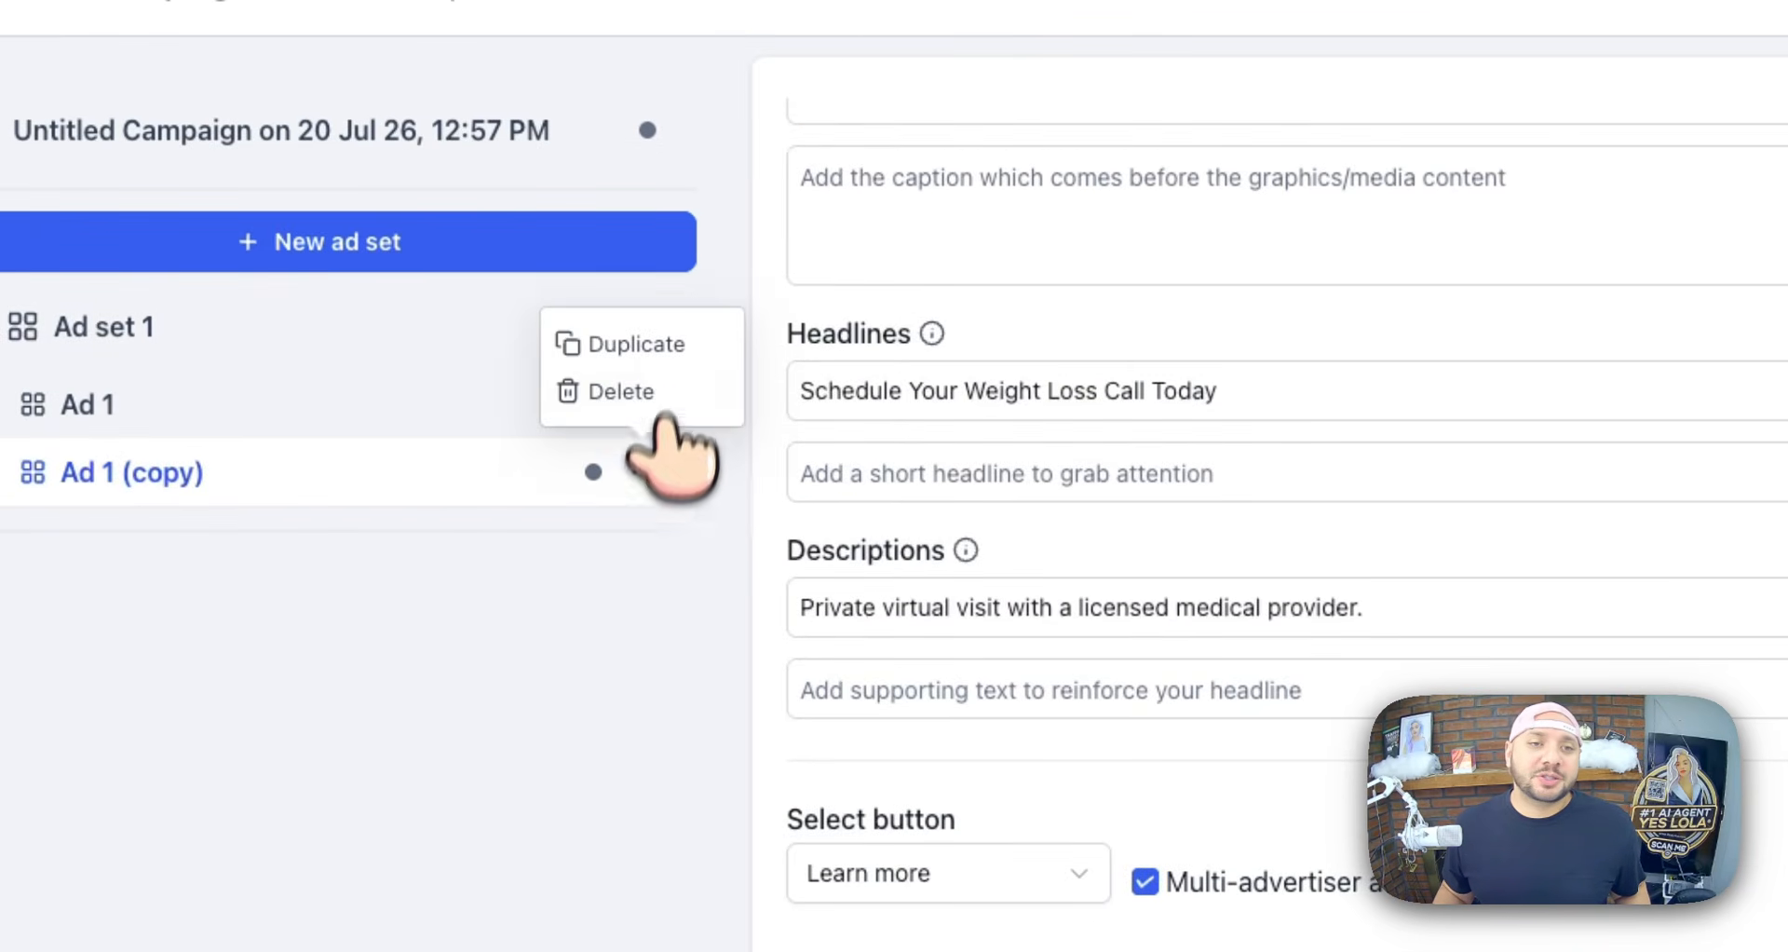
left_click(670, 348)
- Switch to ChatGPT, browse the generated ad images, and download the "Virtual Weight Loss Visit" image
left_click(906, 91)
scroll(836, 815, "up", 3)
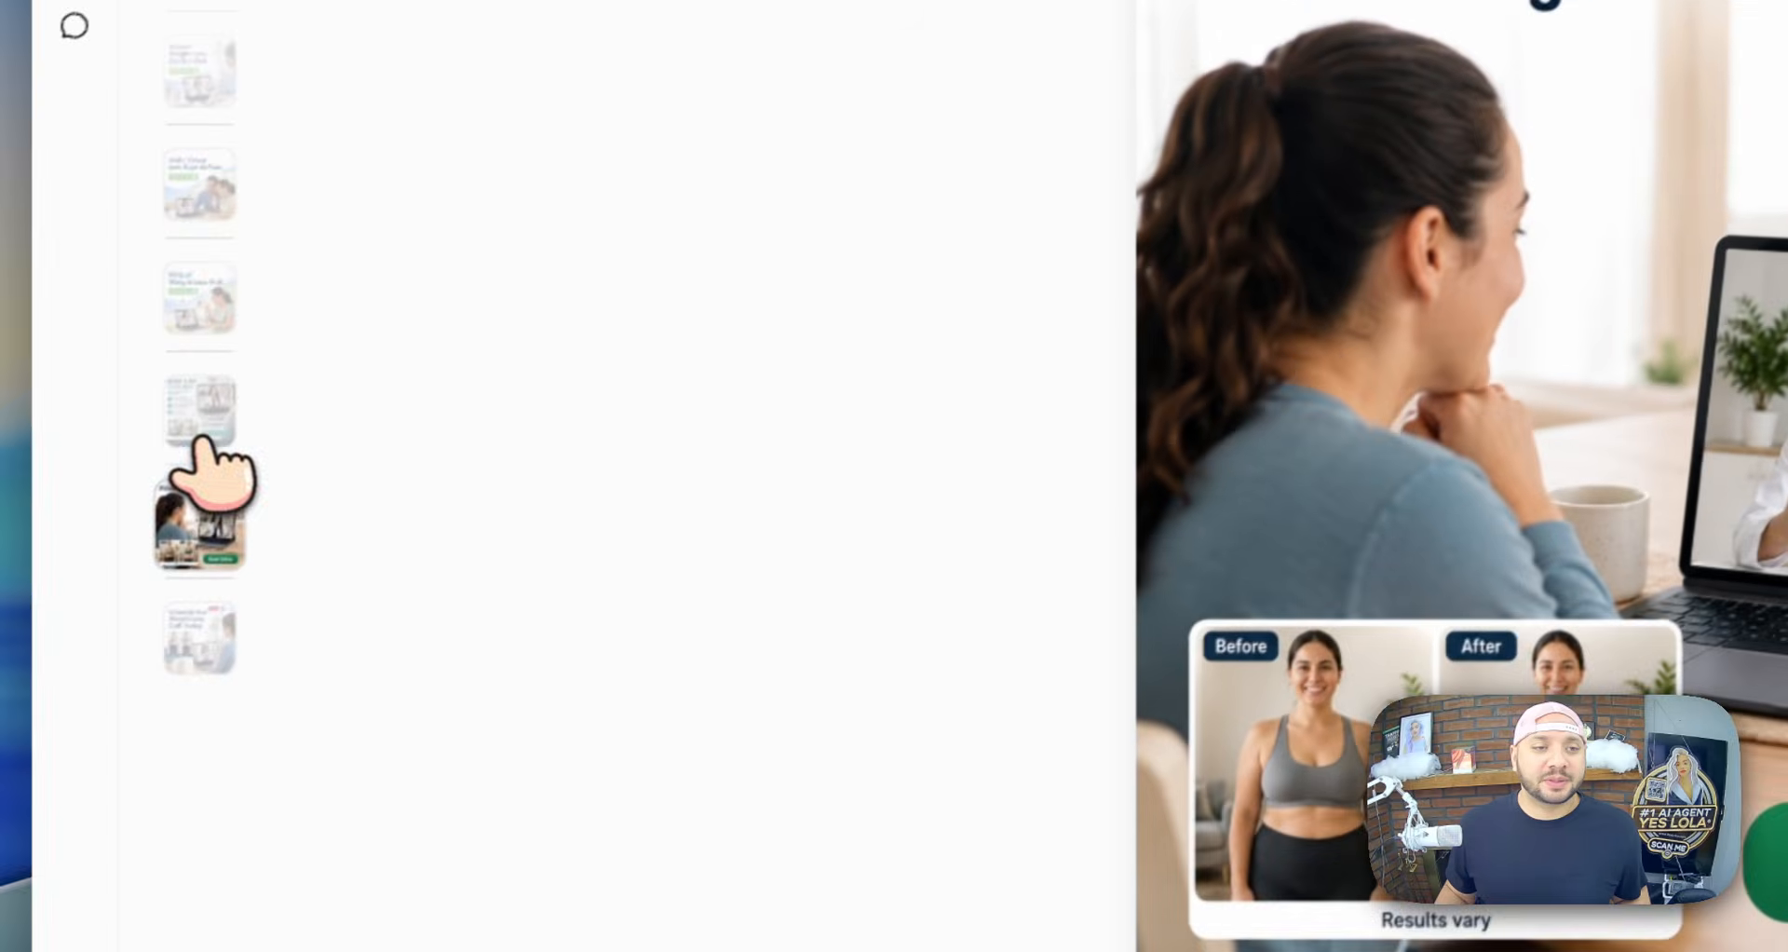
left_click(201, 431)
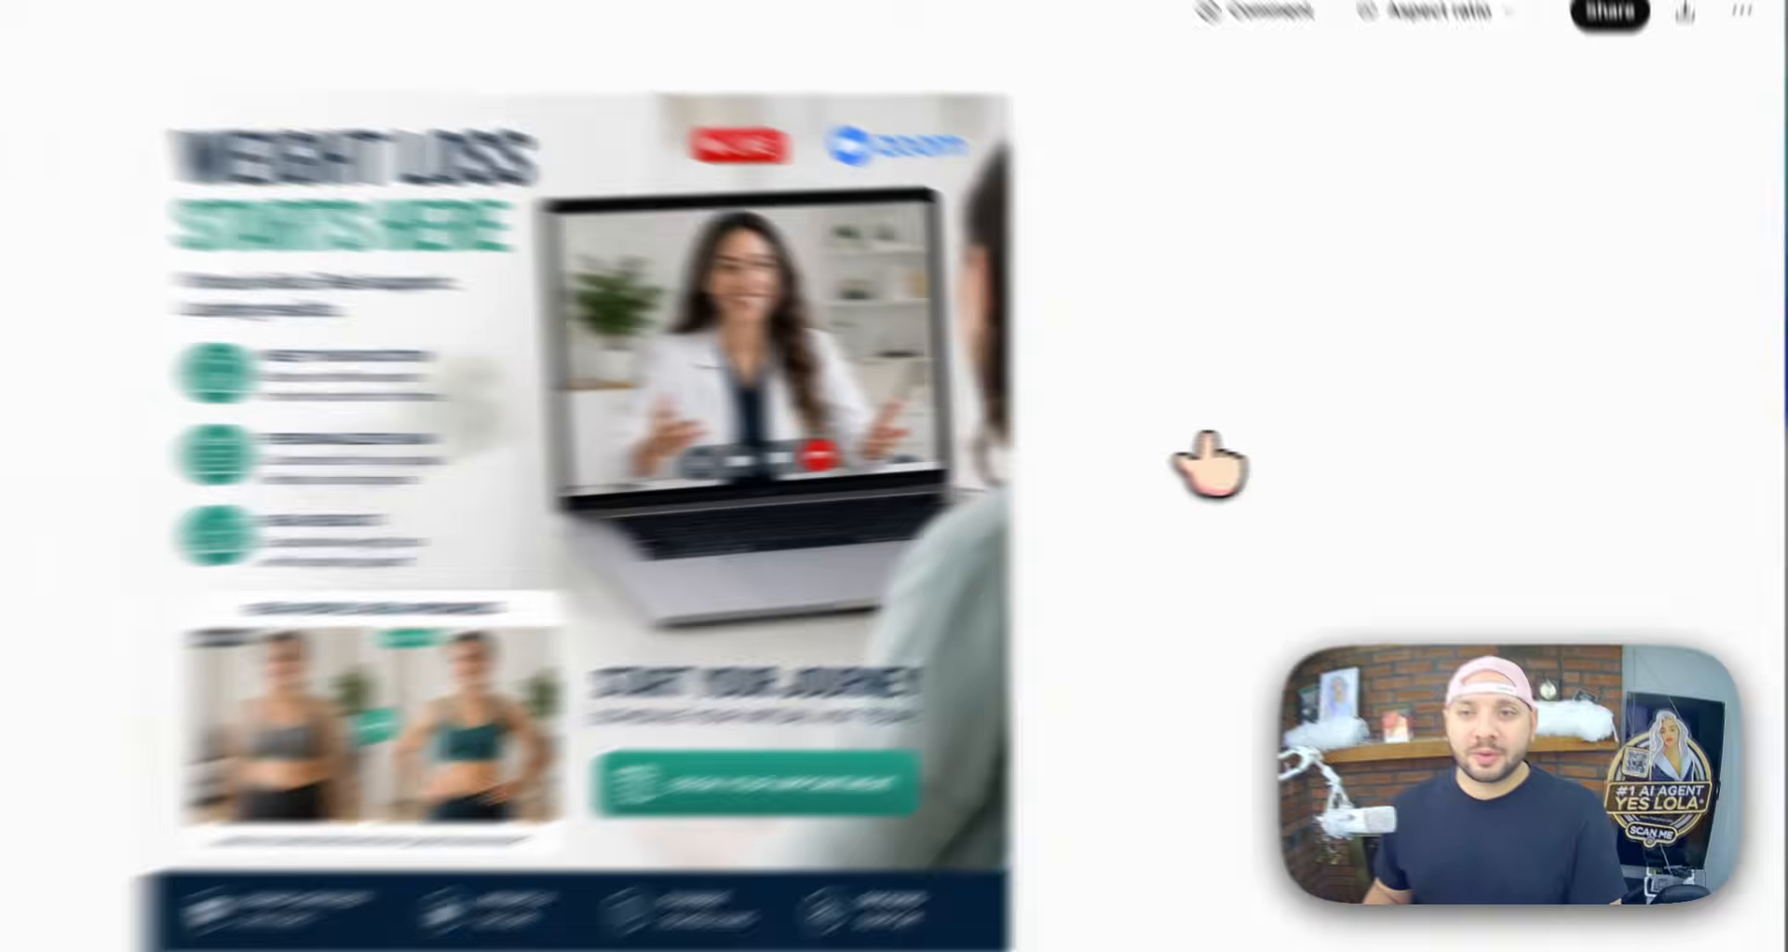
right_click(1363, 429)
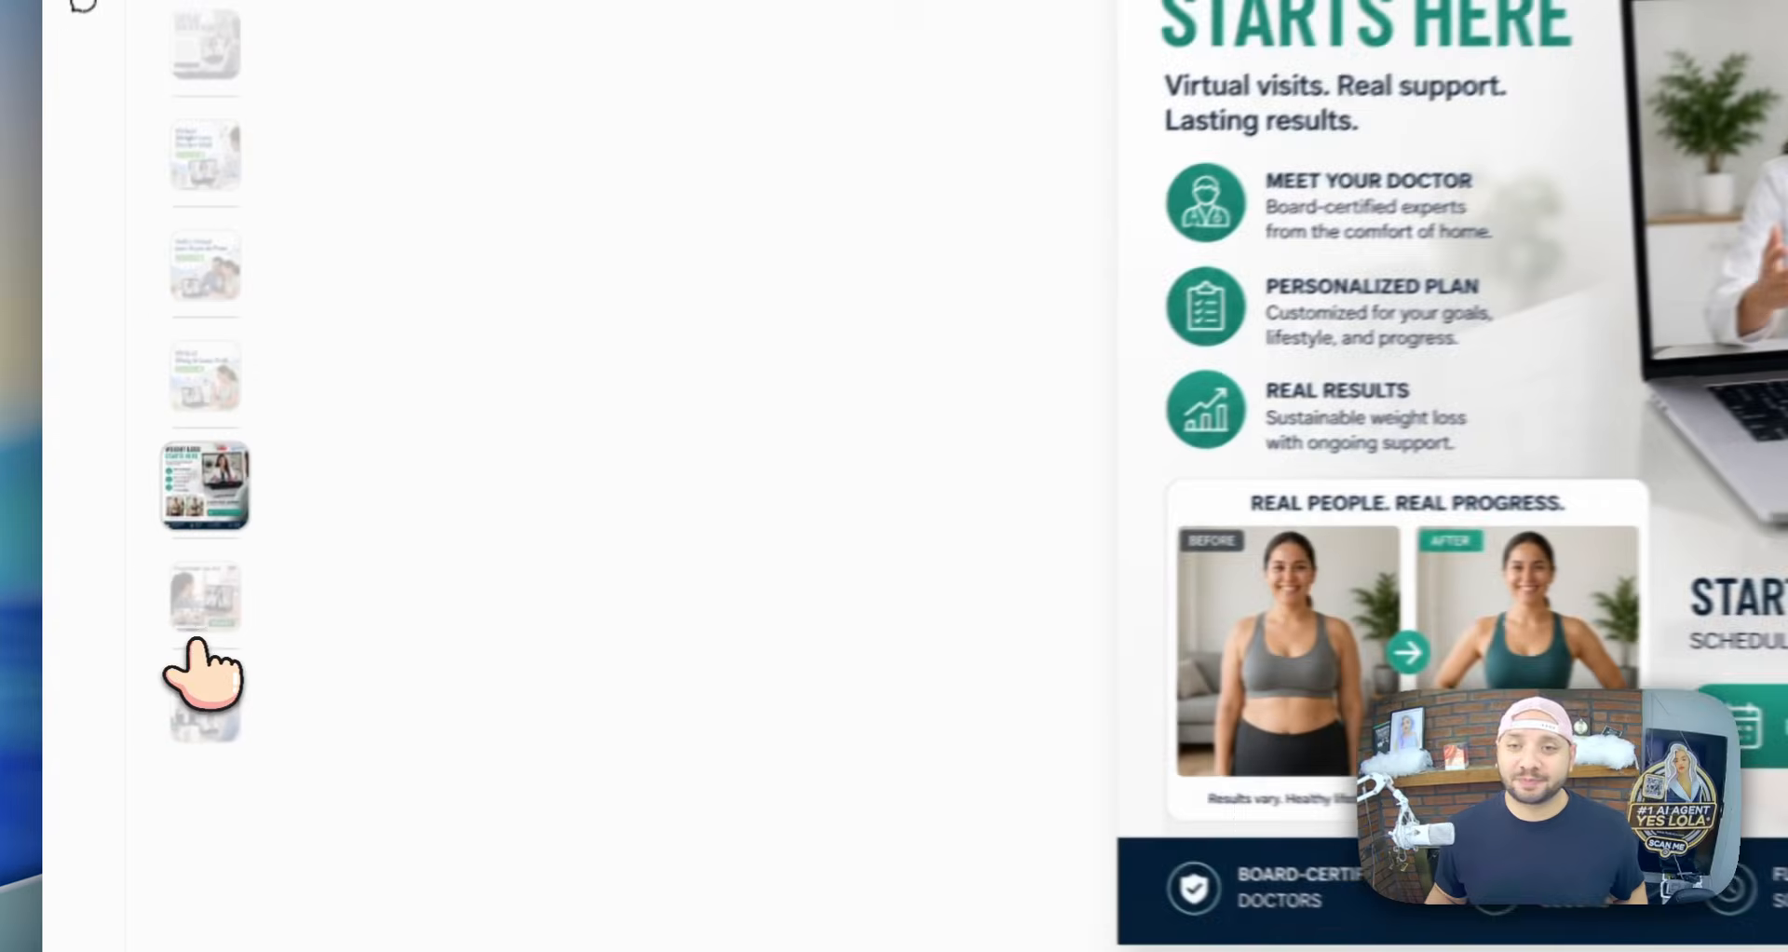
left_click(130, 606)
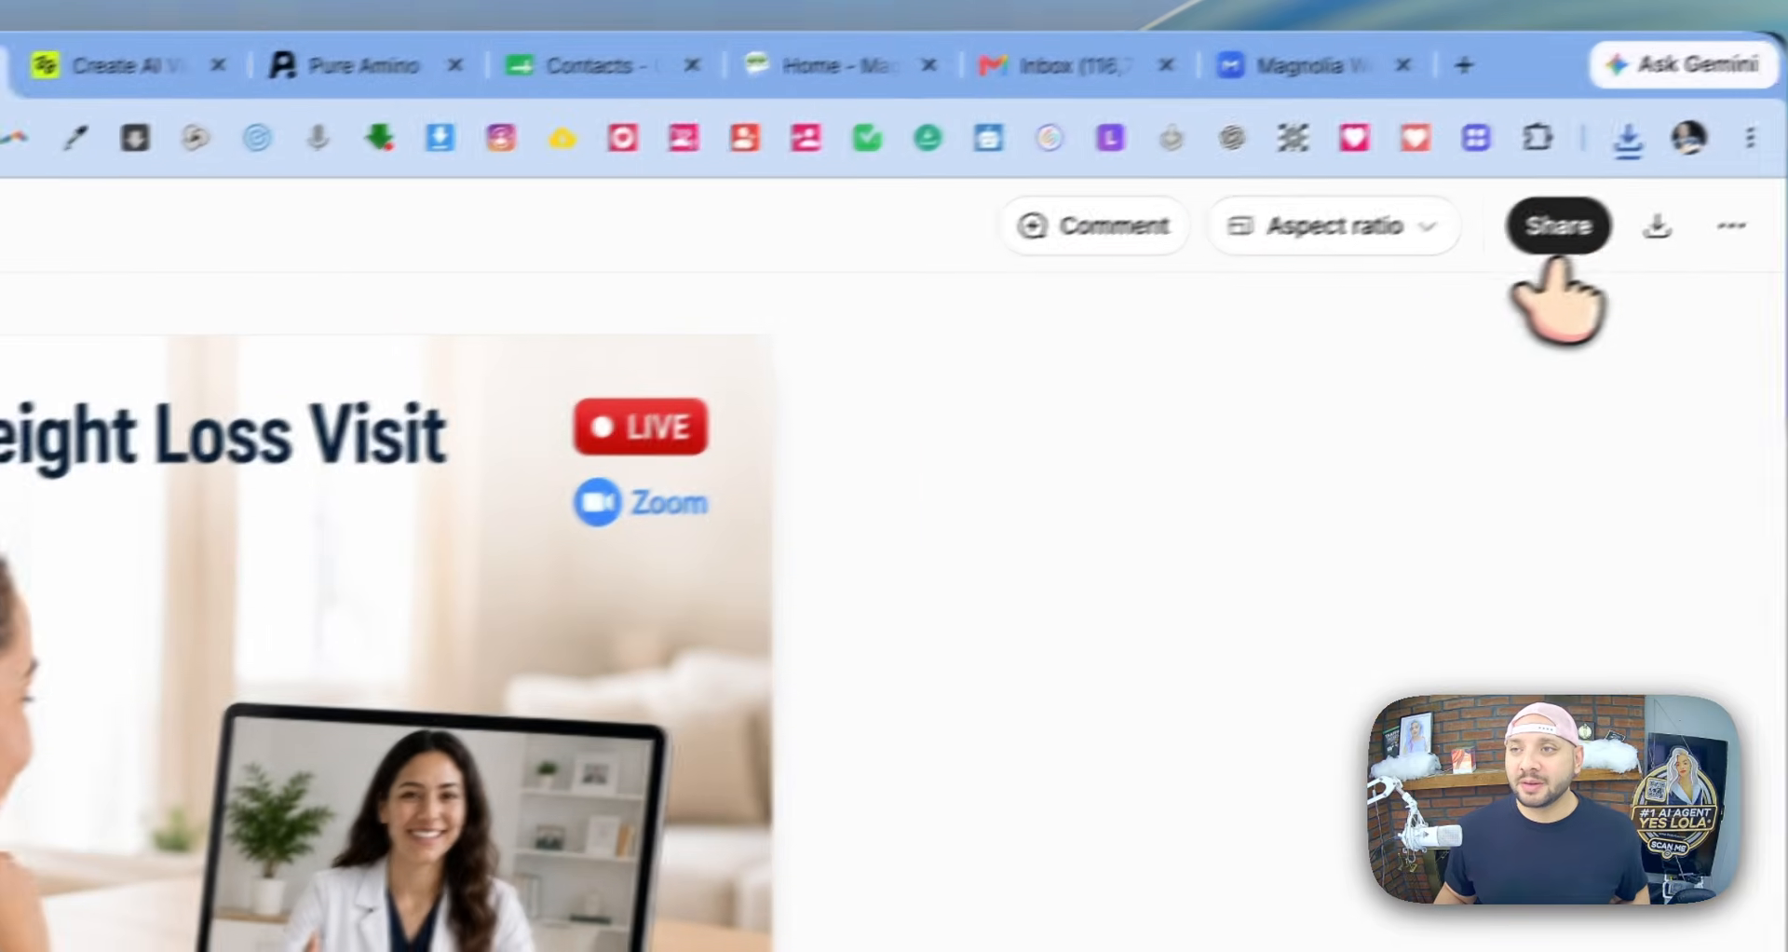
left_click(1657, 226)
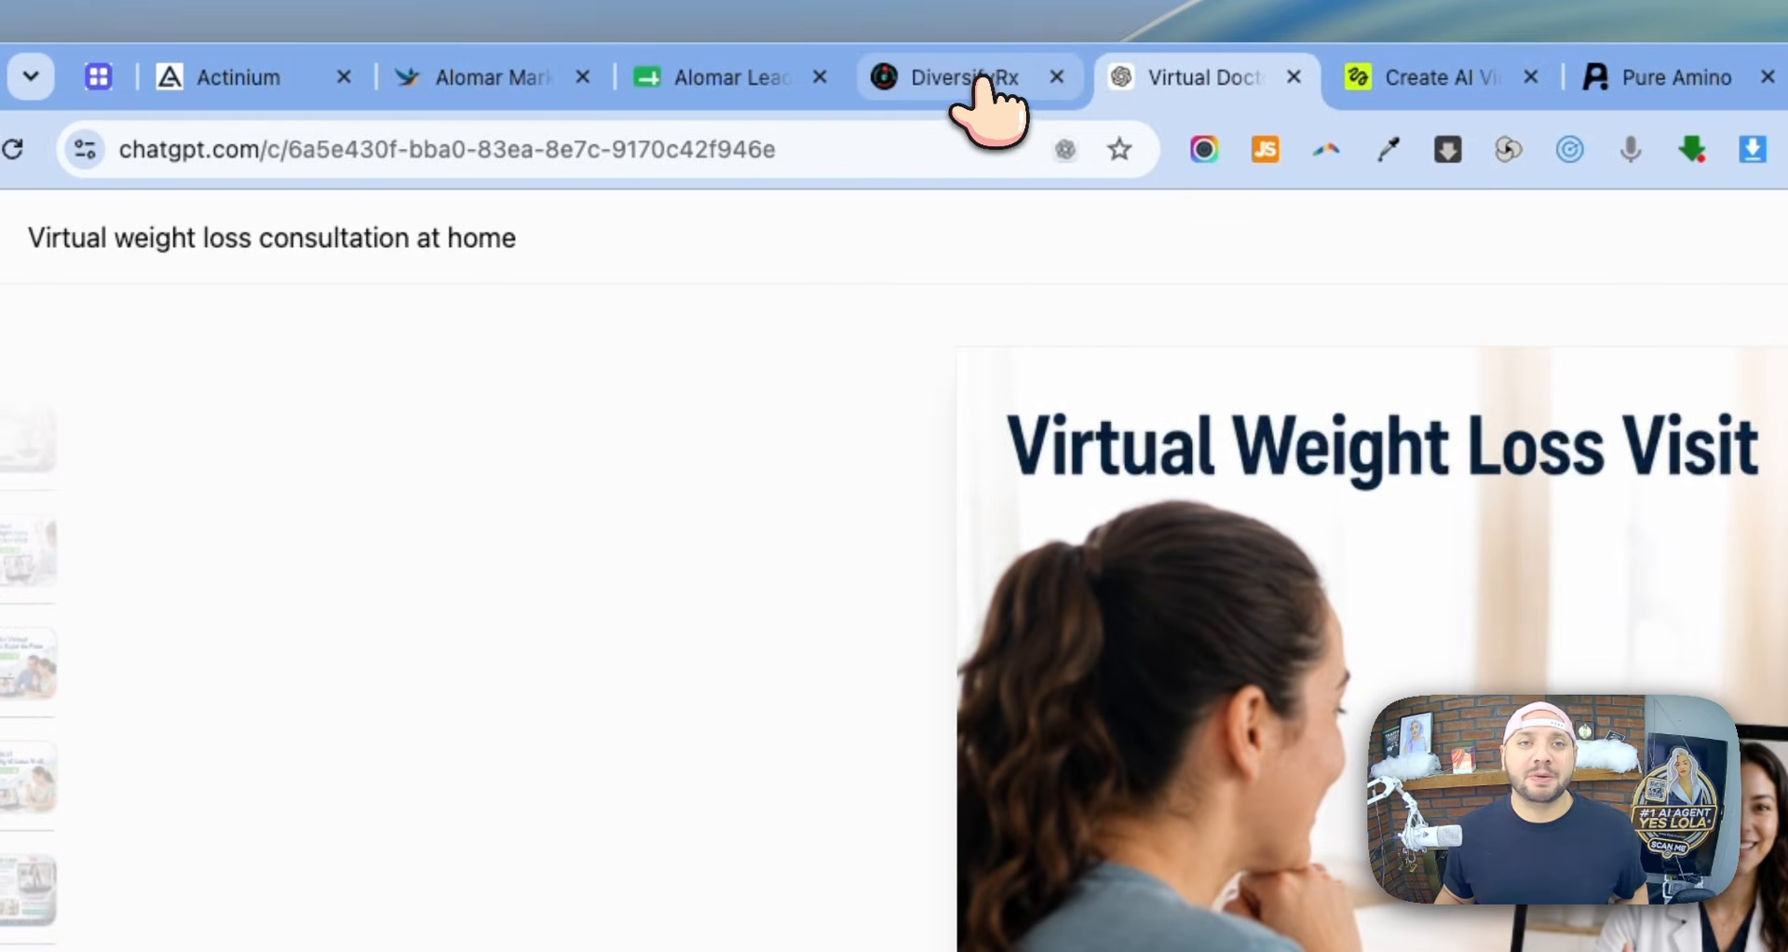
- Switch back to DiversifyRx and remove the "Schedule Your Weight Loss Call Today" image from Ad 1 (copy) (copy)
left_click(985, 82)
left_click(200, 798)
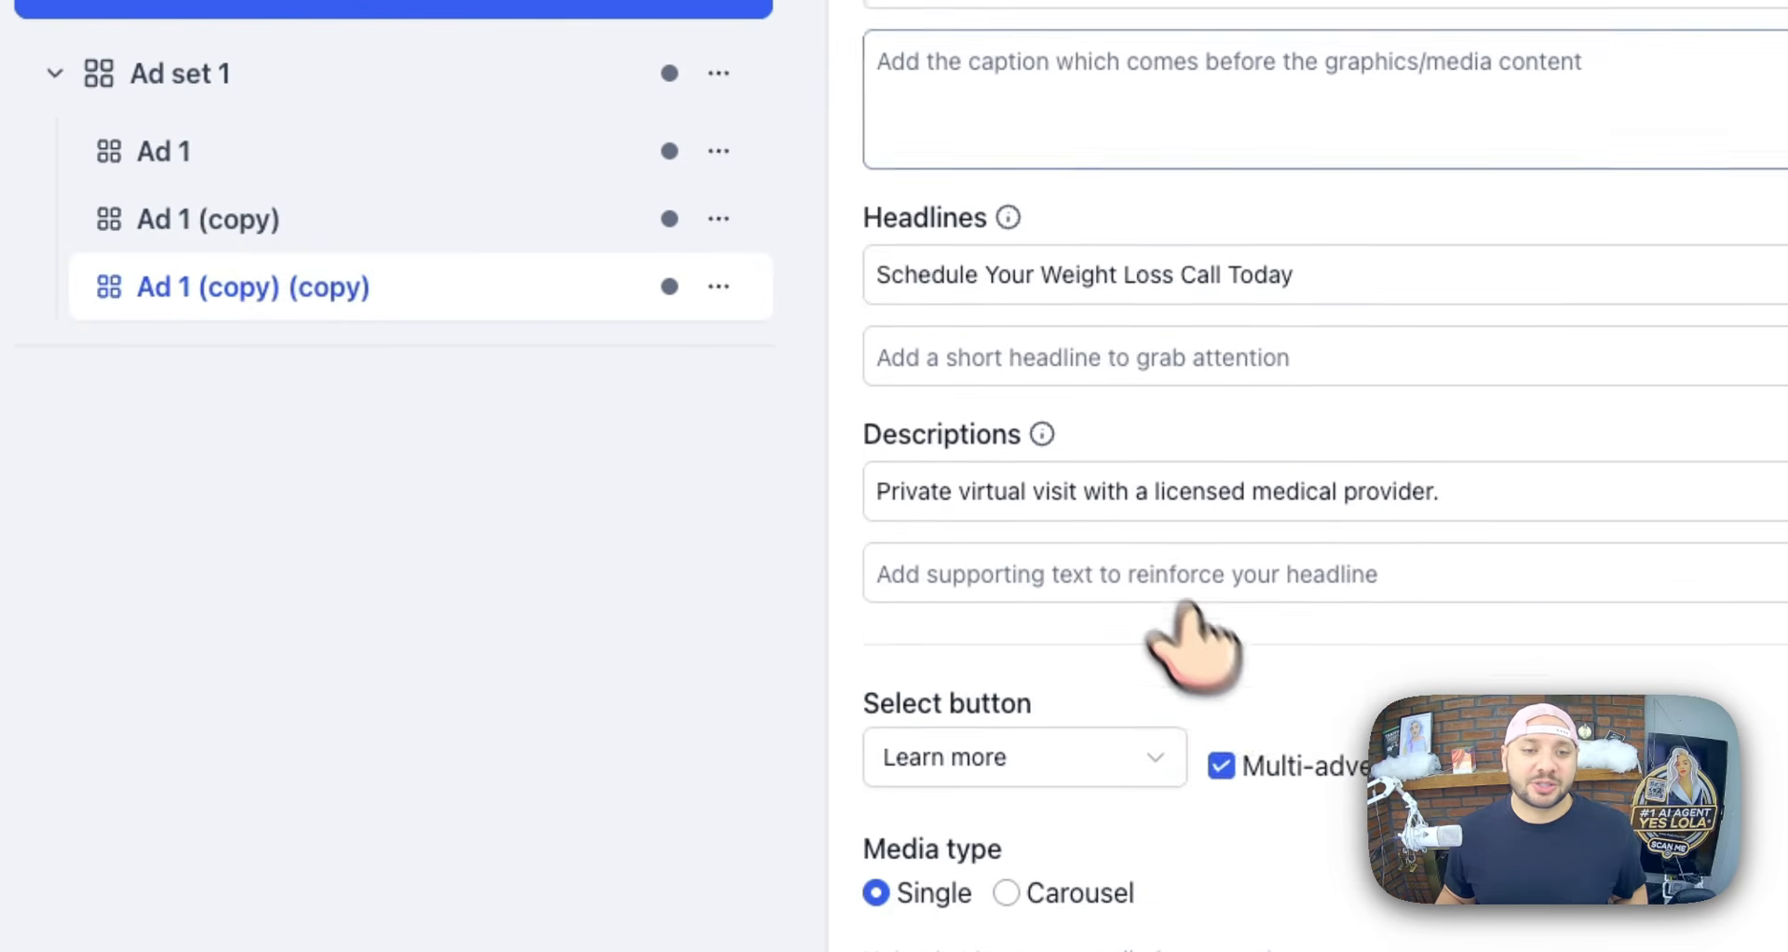
scroll(1188, 610, "down", 2)
mouse_move(817, 722)
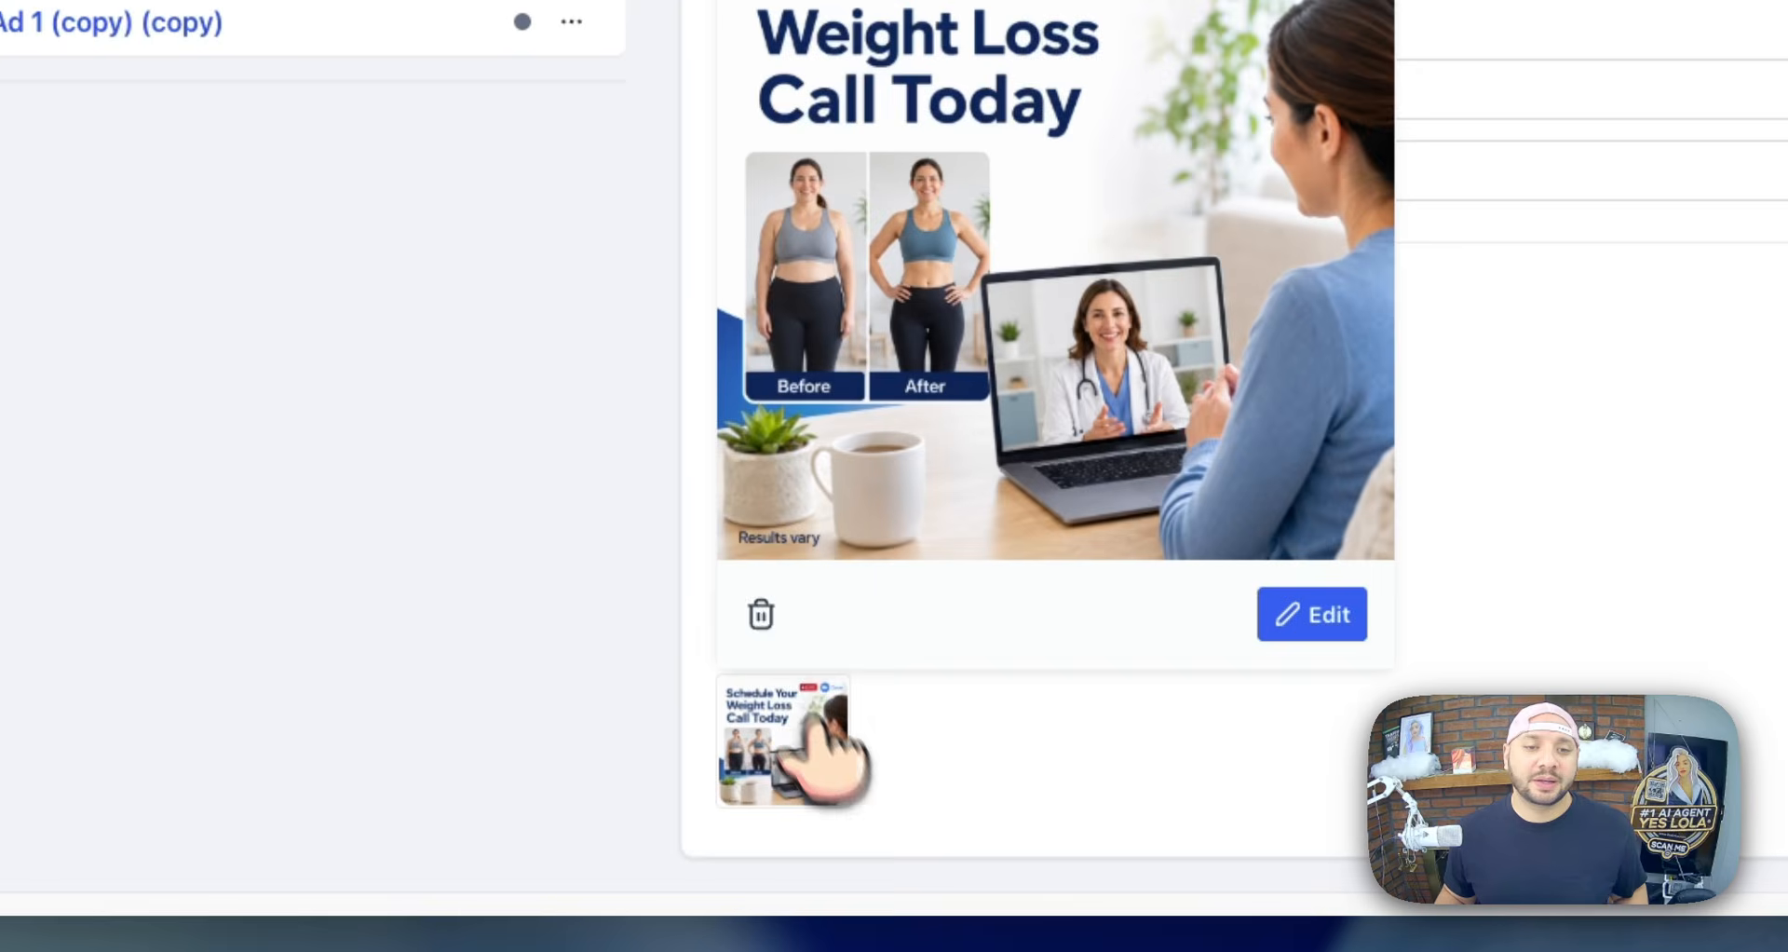
left_click(761, 614)
- Upload the "Virtual Weight Loss Visit" image from Downloads and set it as Ad 1 (copy) (copy)'s media
left_click(847, 778)
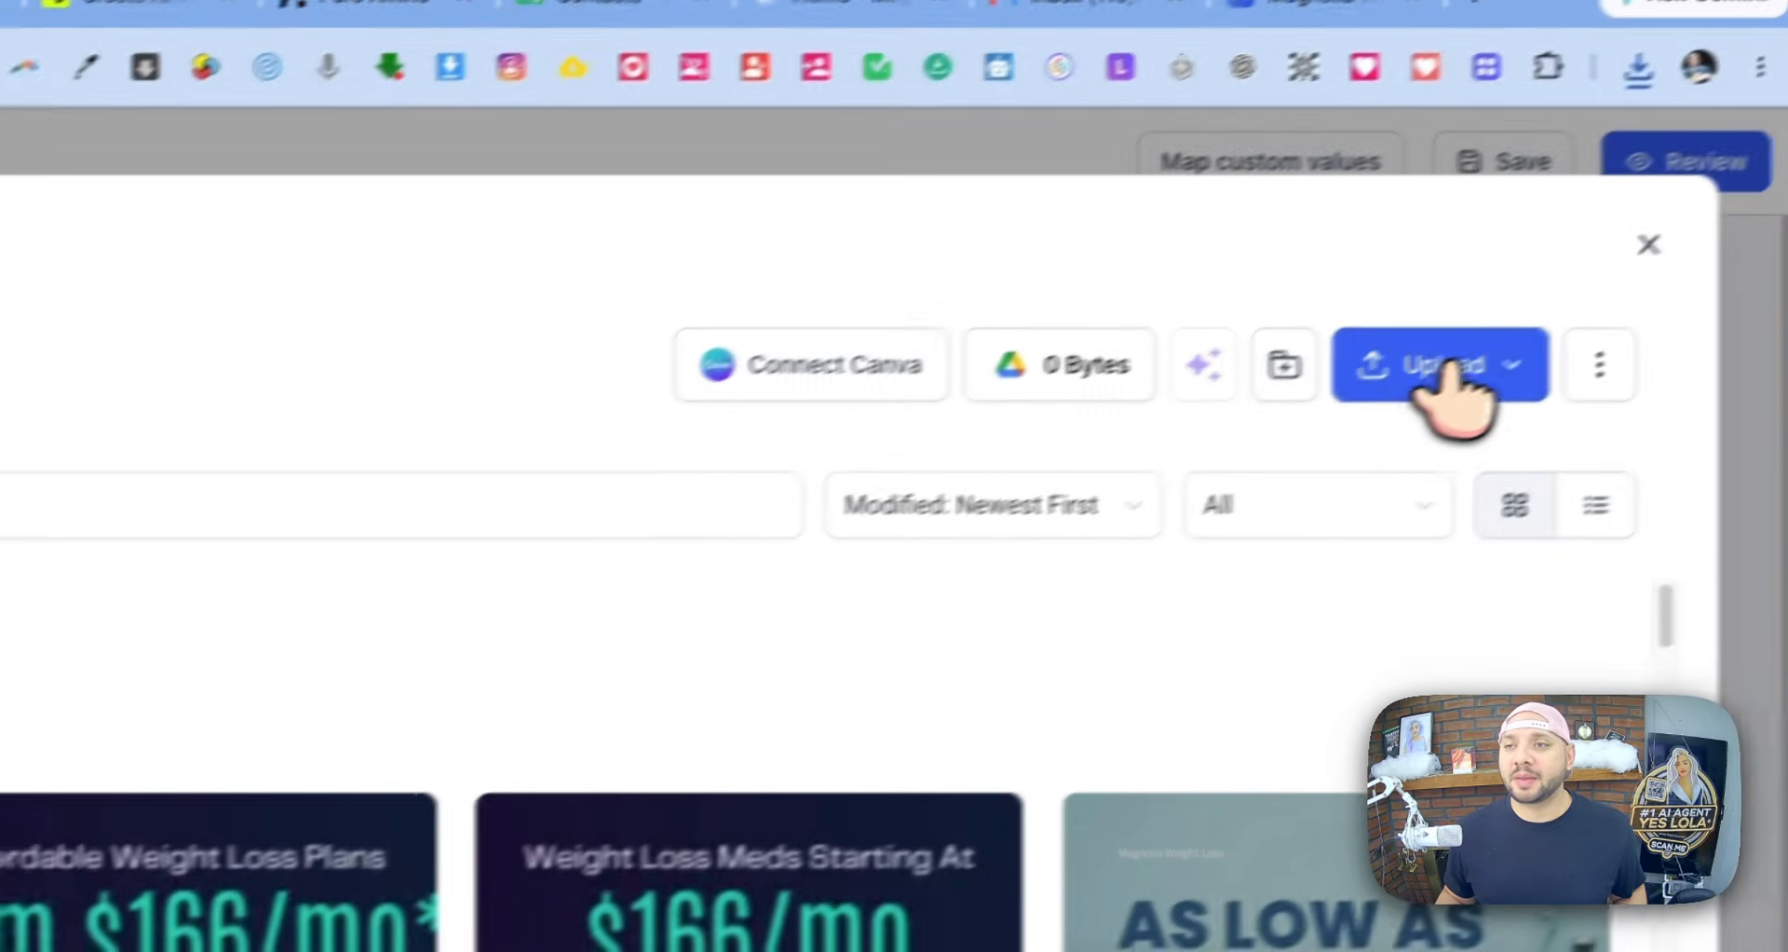
left_click(1439, 389)
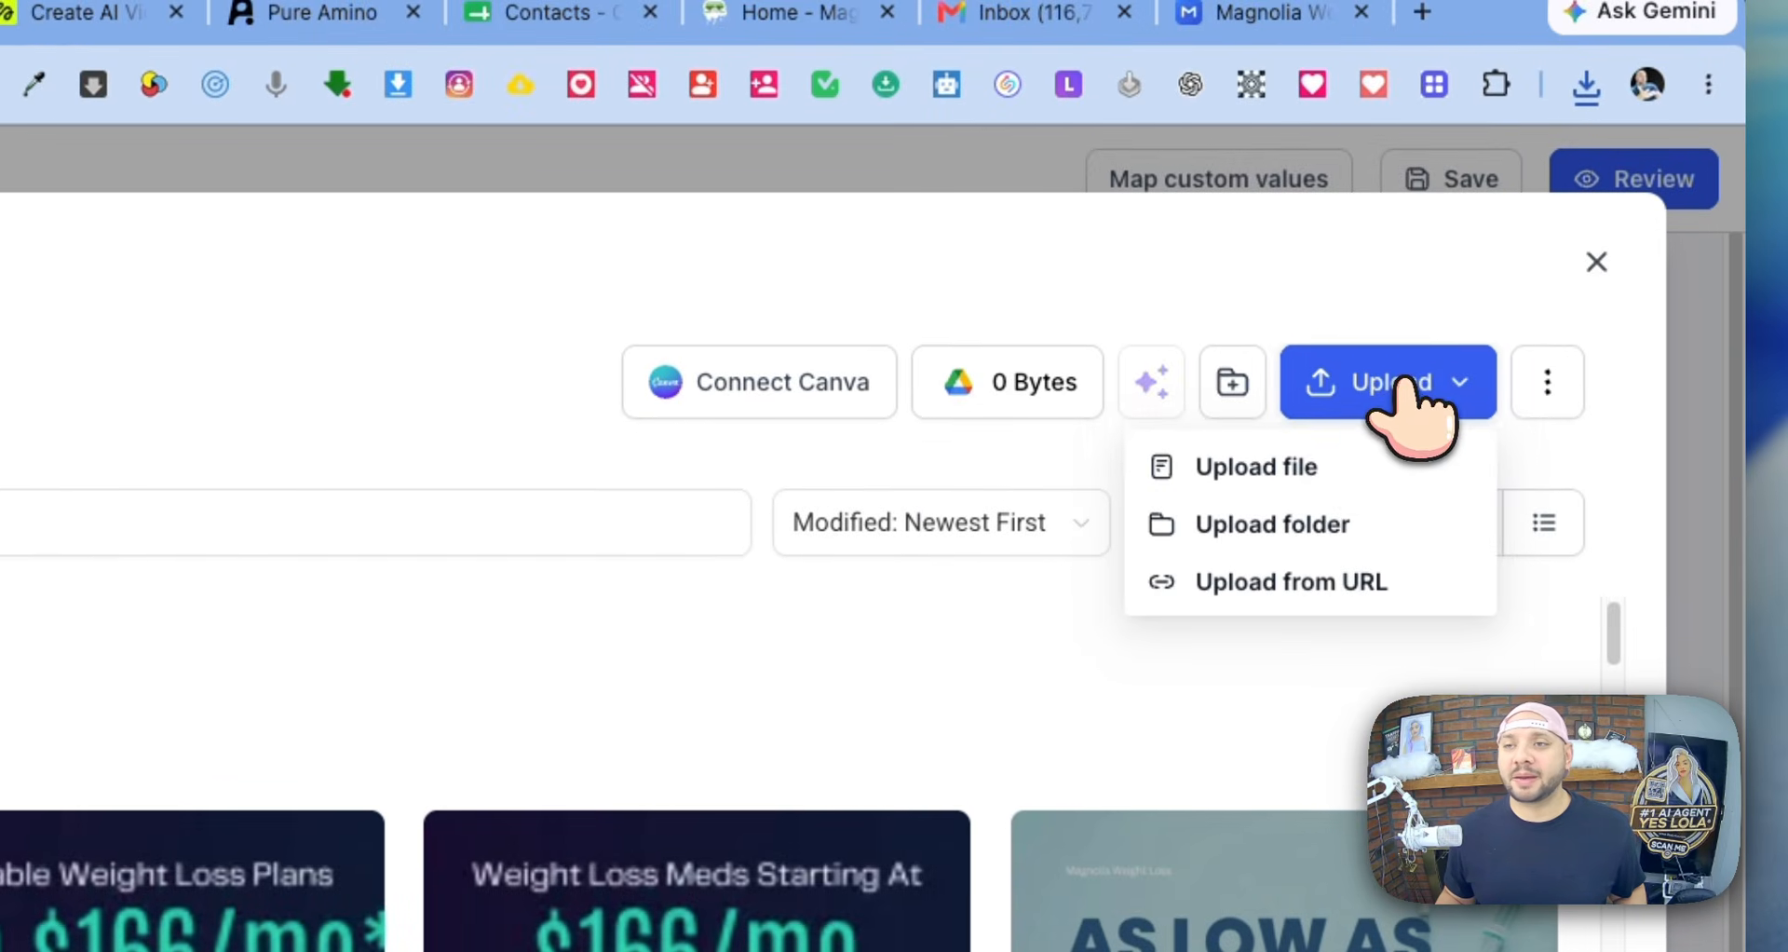
left_click(1313, 466)
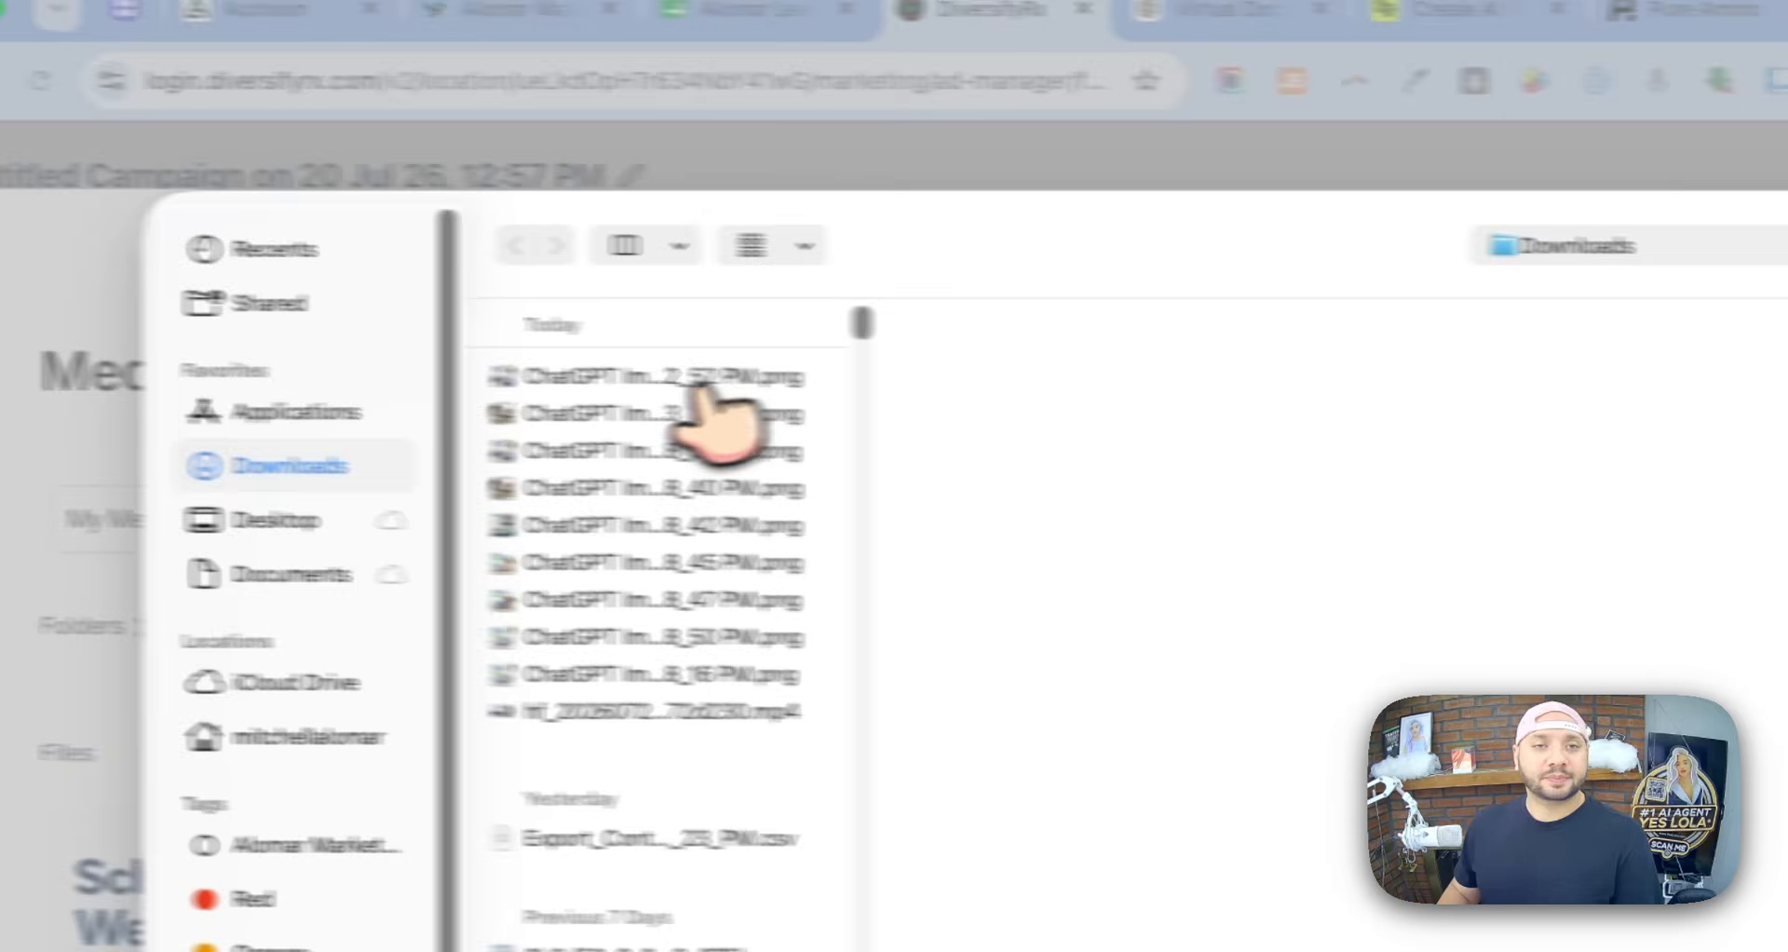
left_click(773, 381)
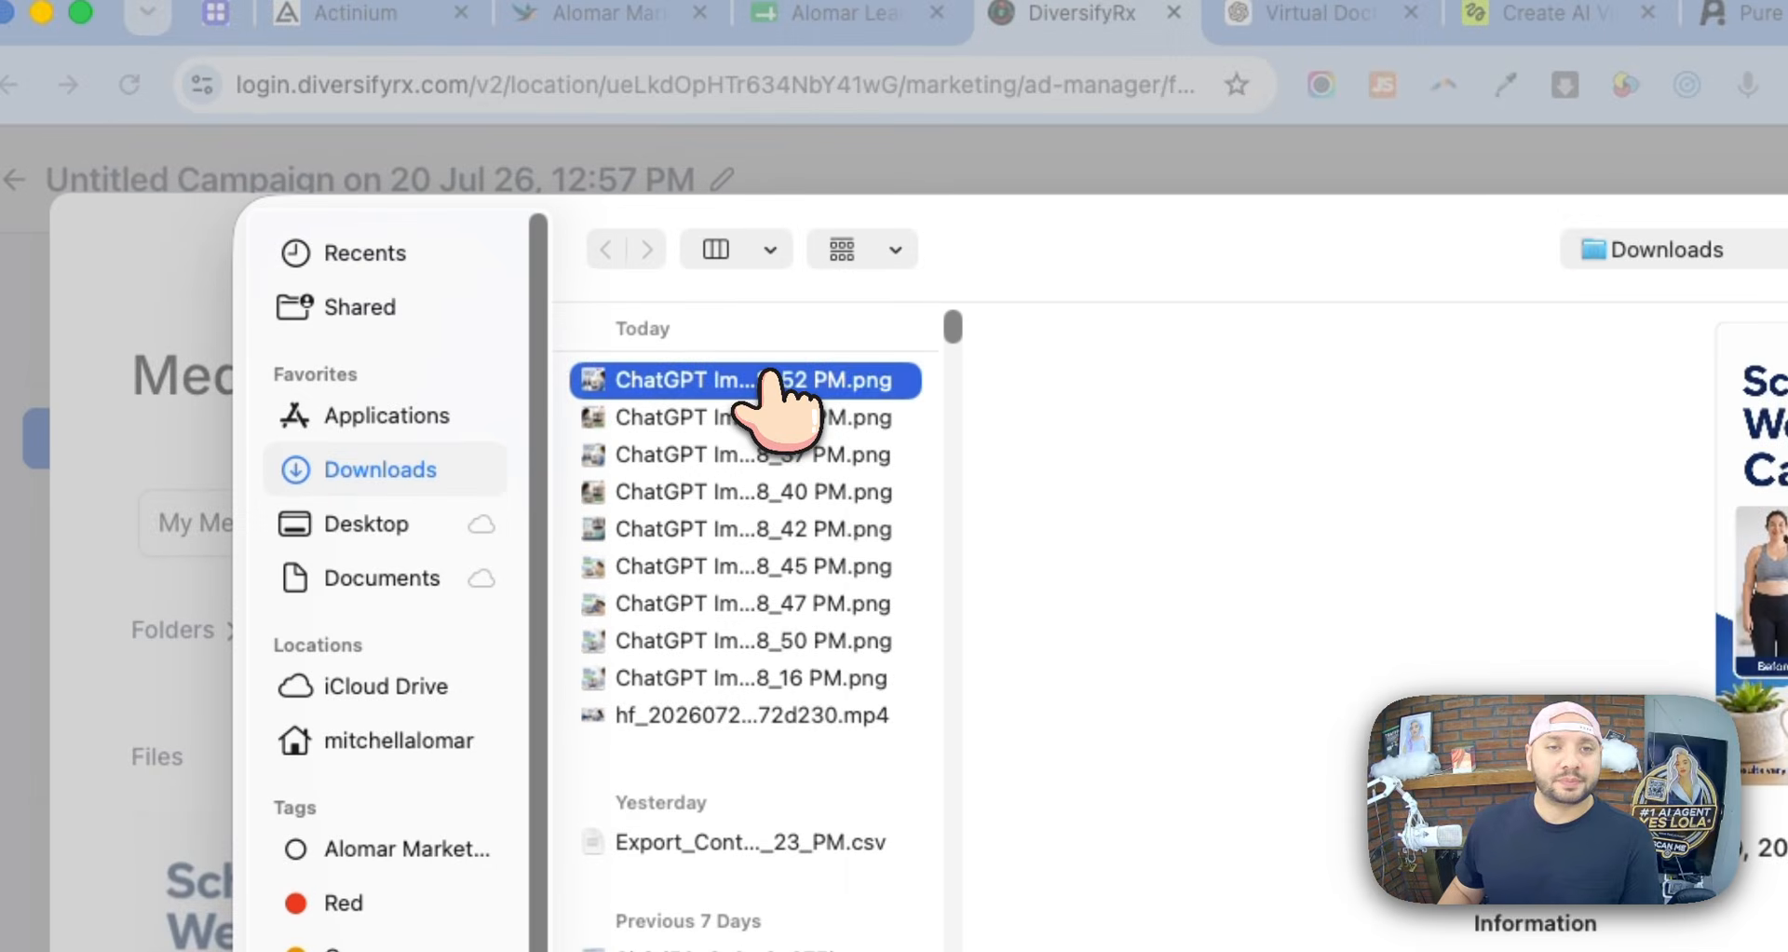
key("Down")
key("Up")
key("Down")
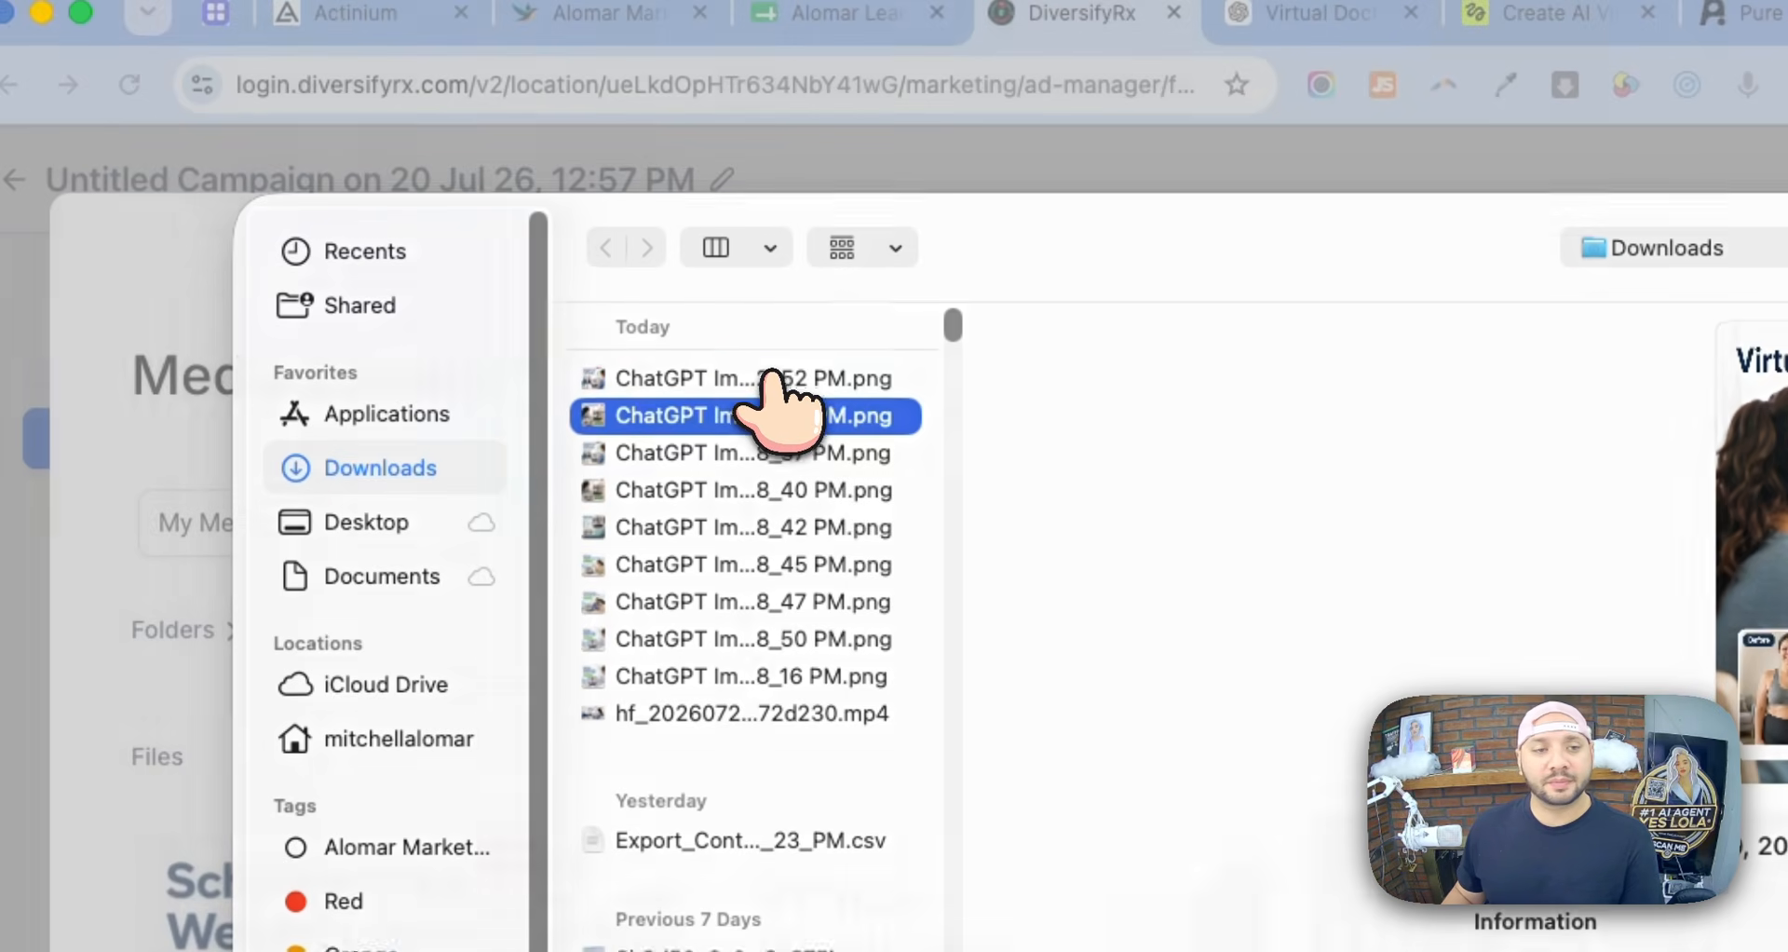
key("Return")
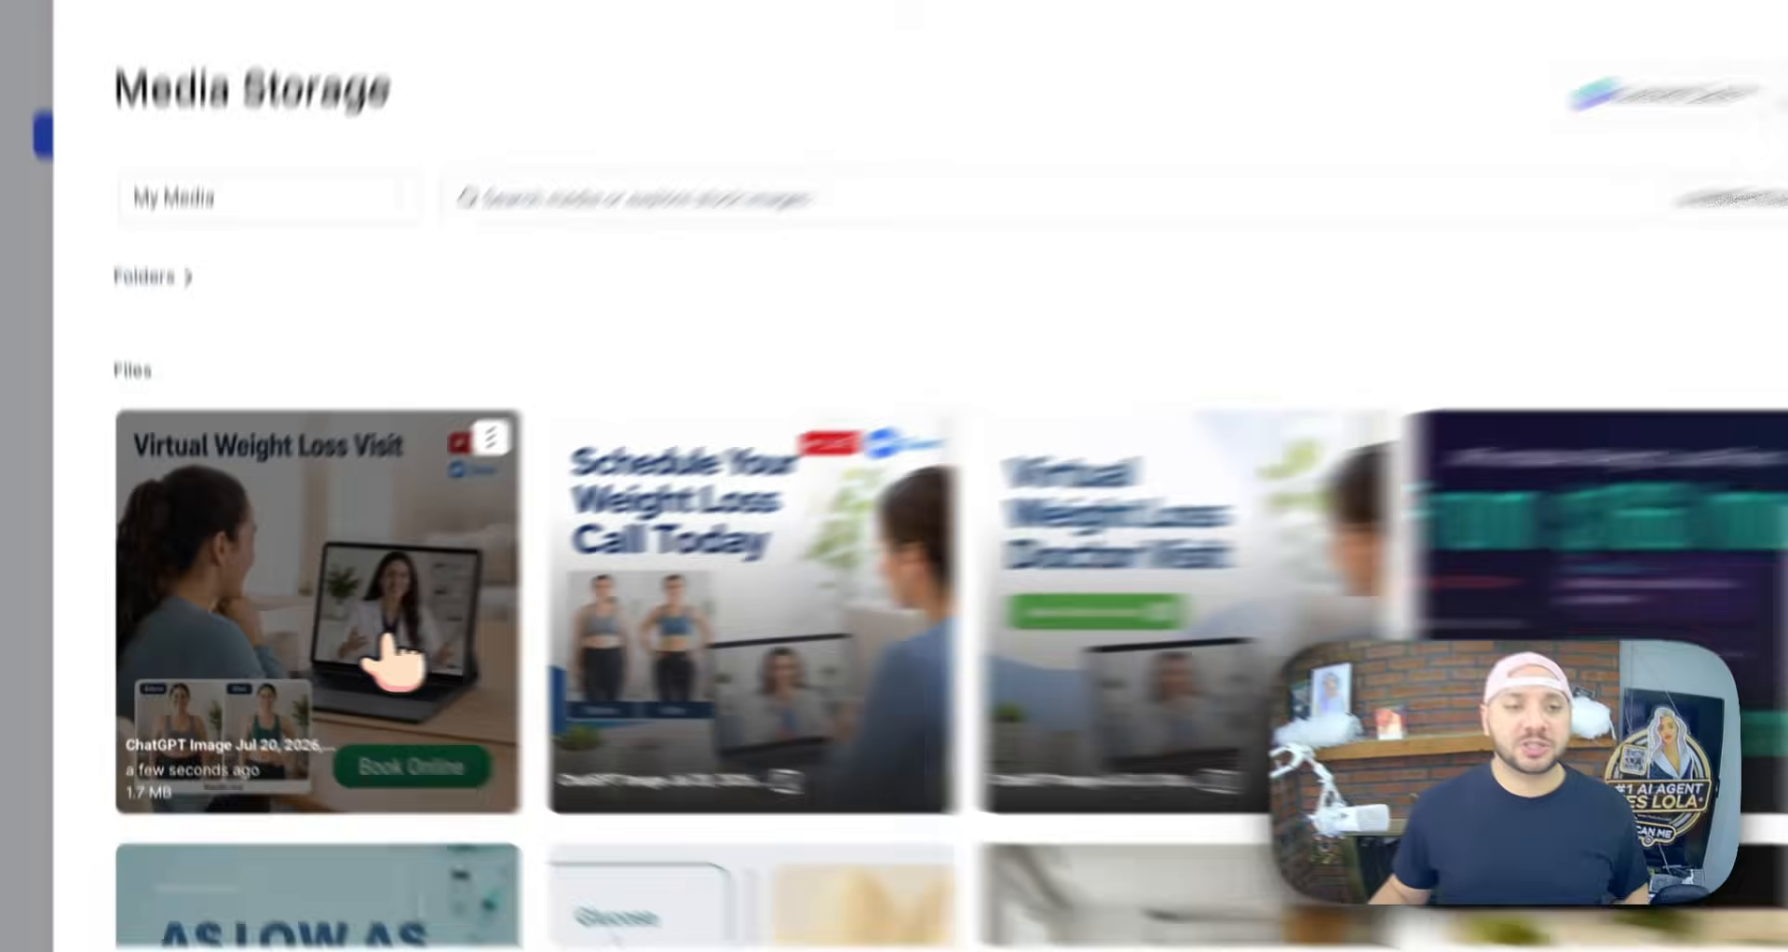
left_click(322, 641)
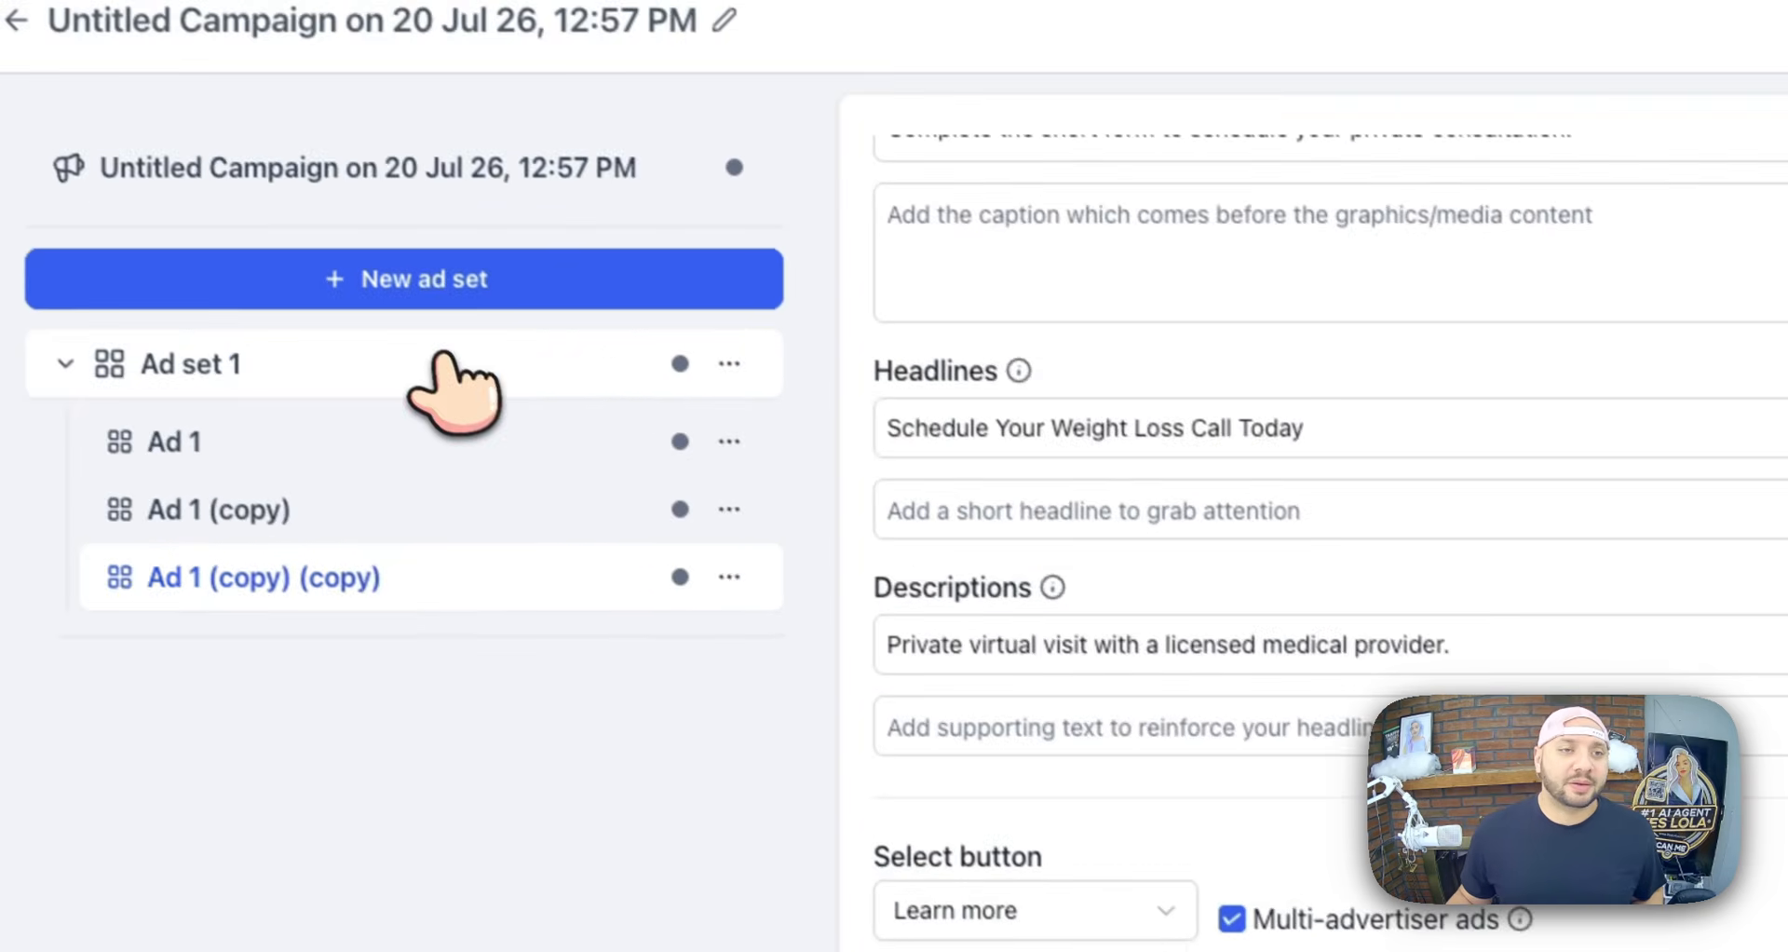
- Open Ad set 1's settings and search its geographic locations for Mississippi
left_click(398, 37)
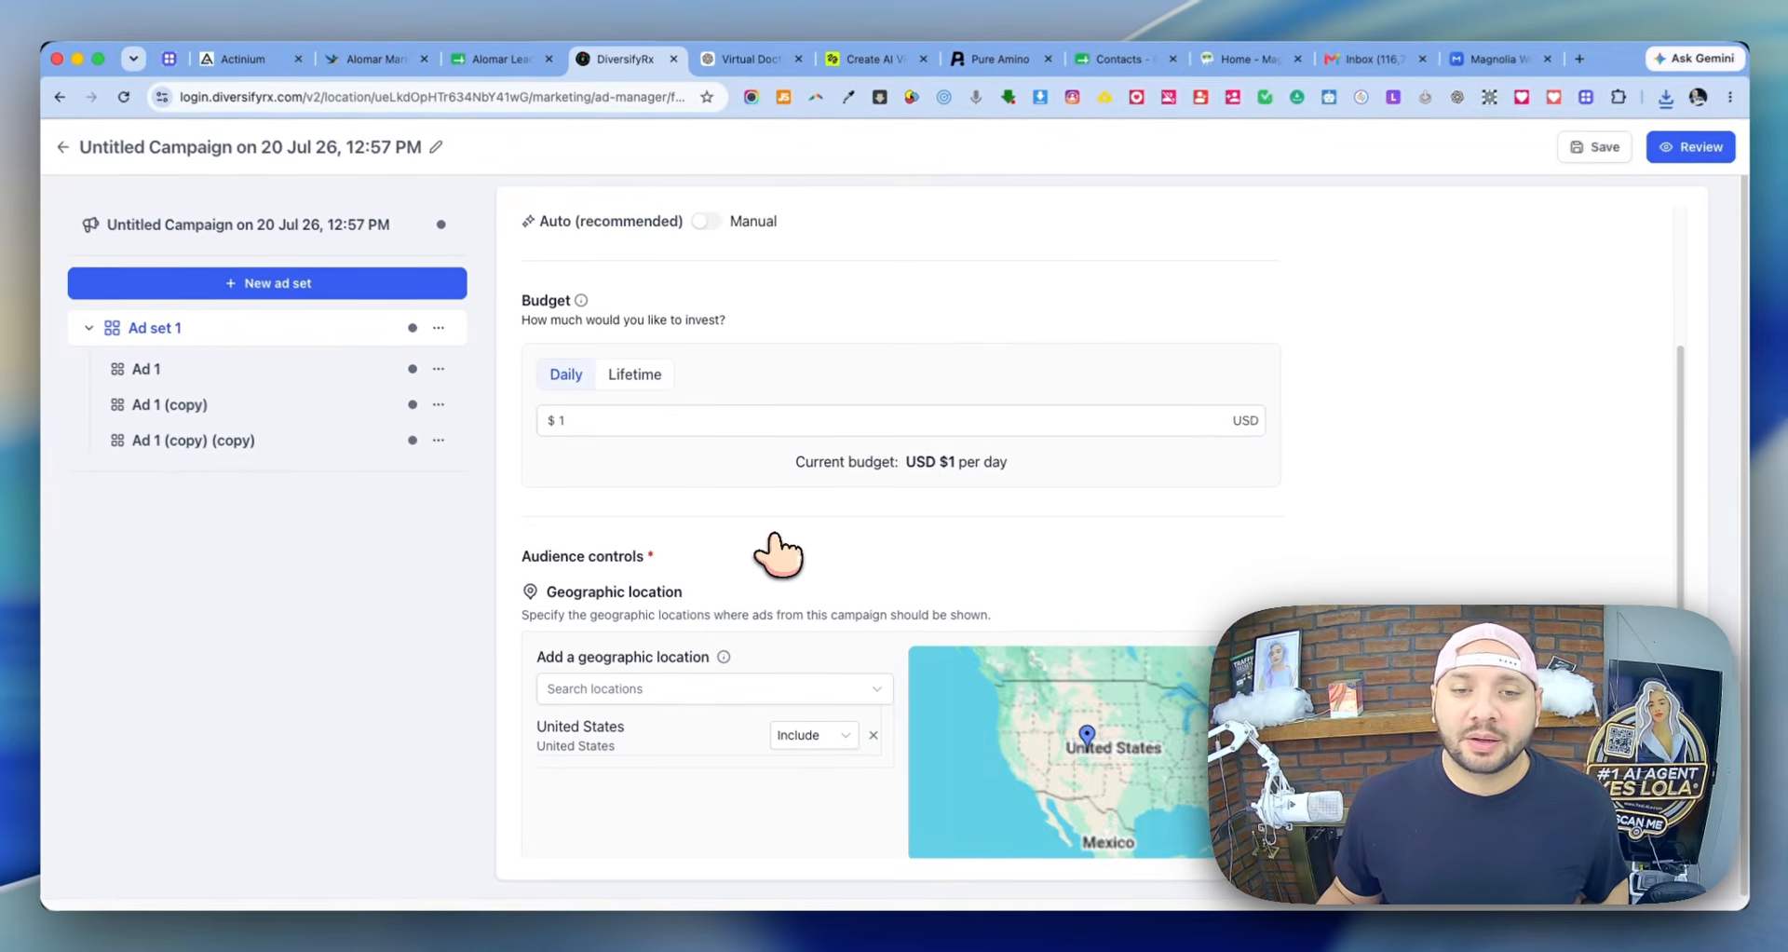
scroll(832, 559, "down", 2)
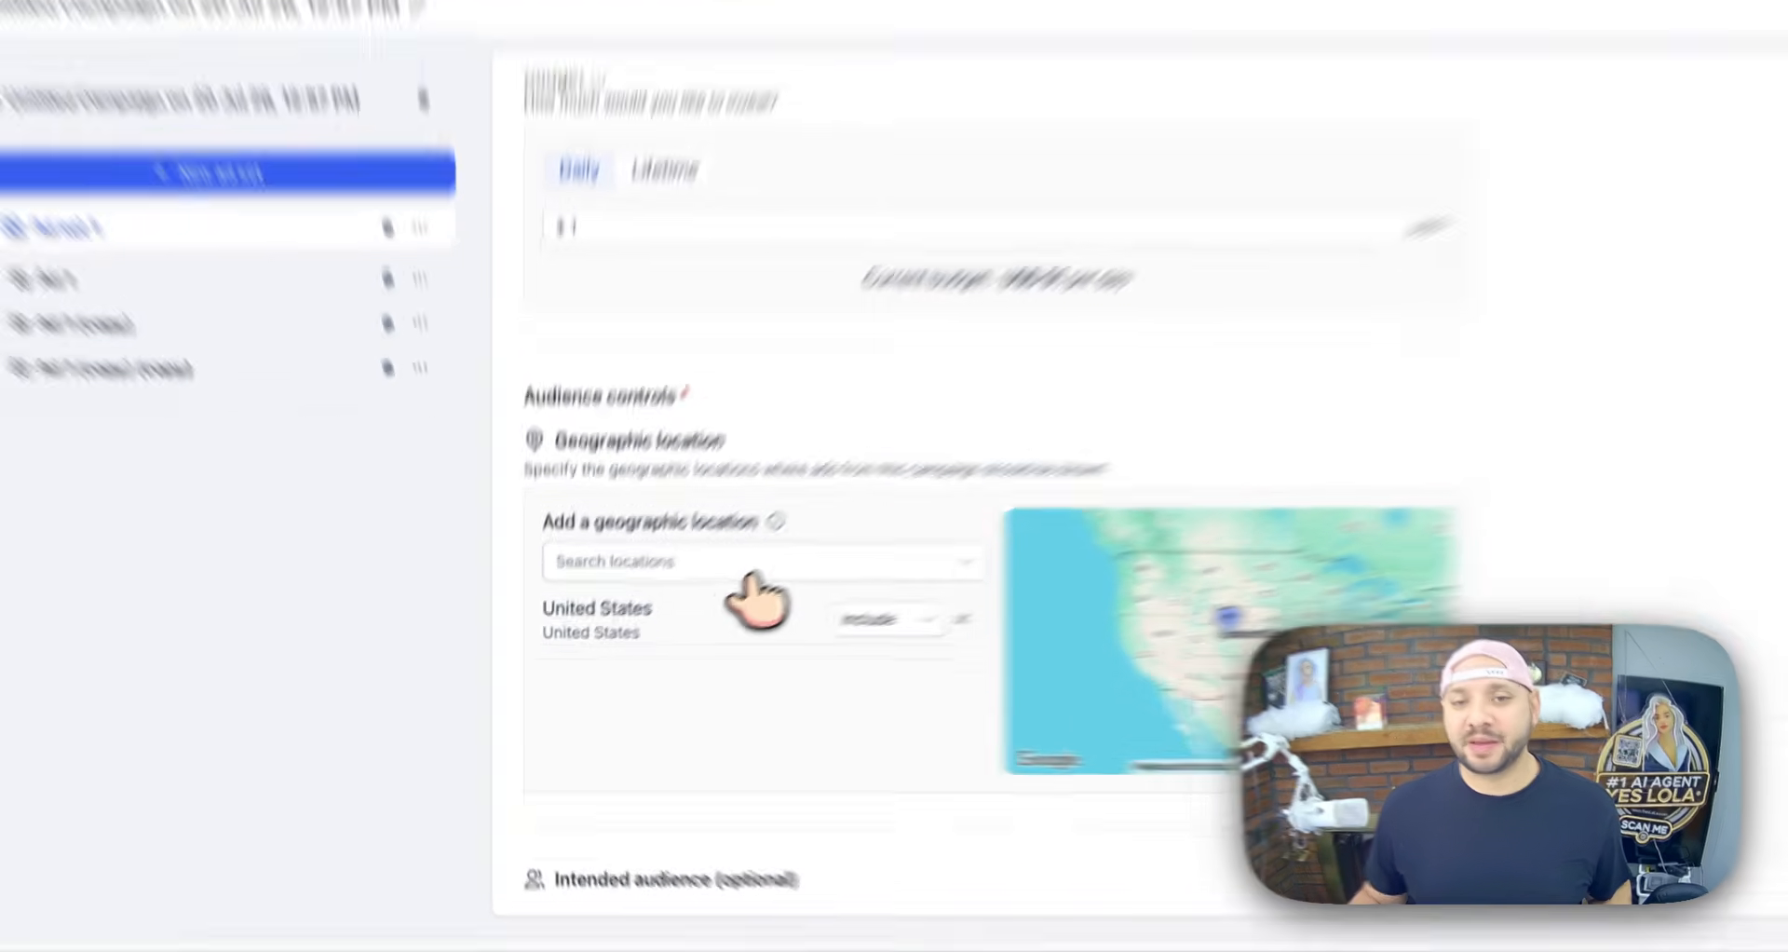
left_click(703, 600)
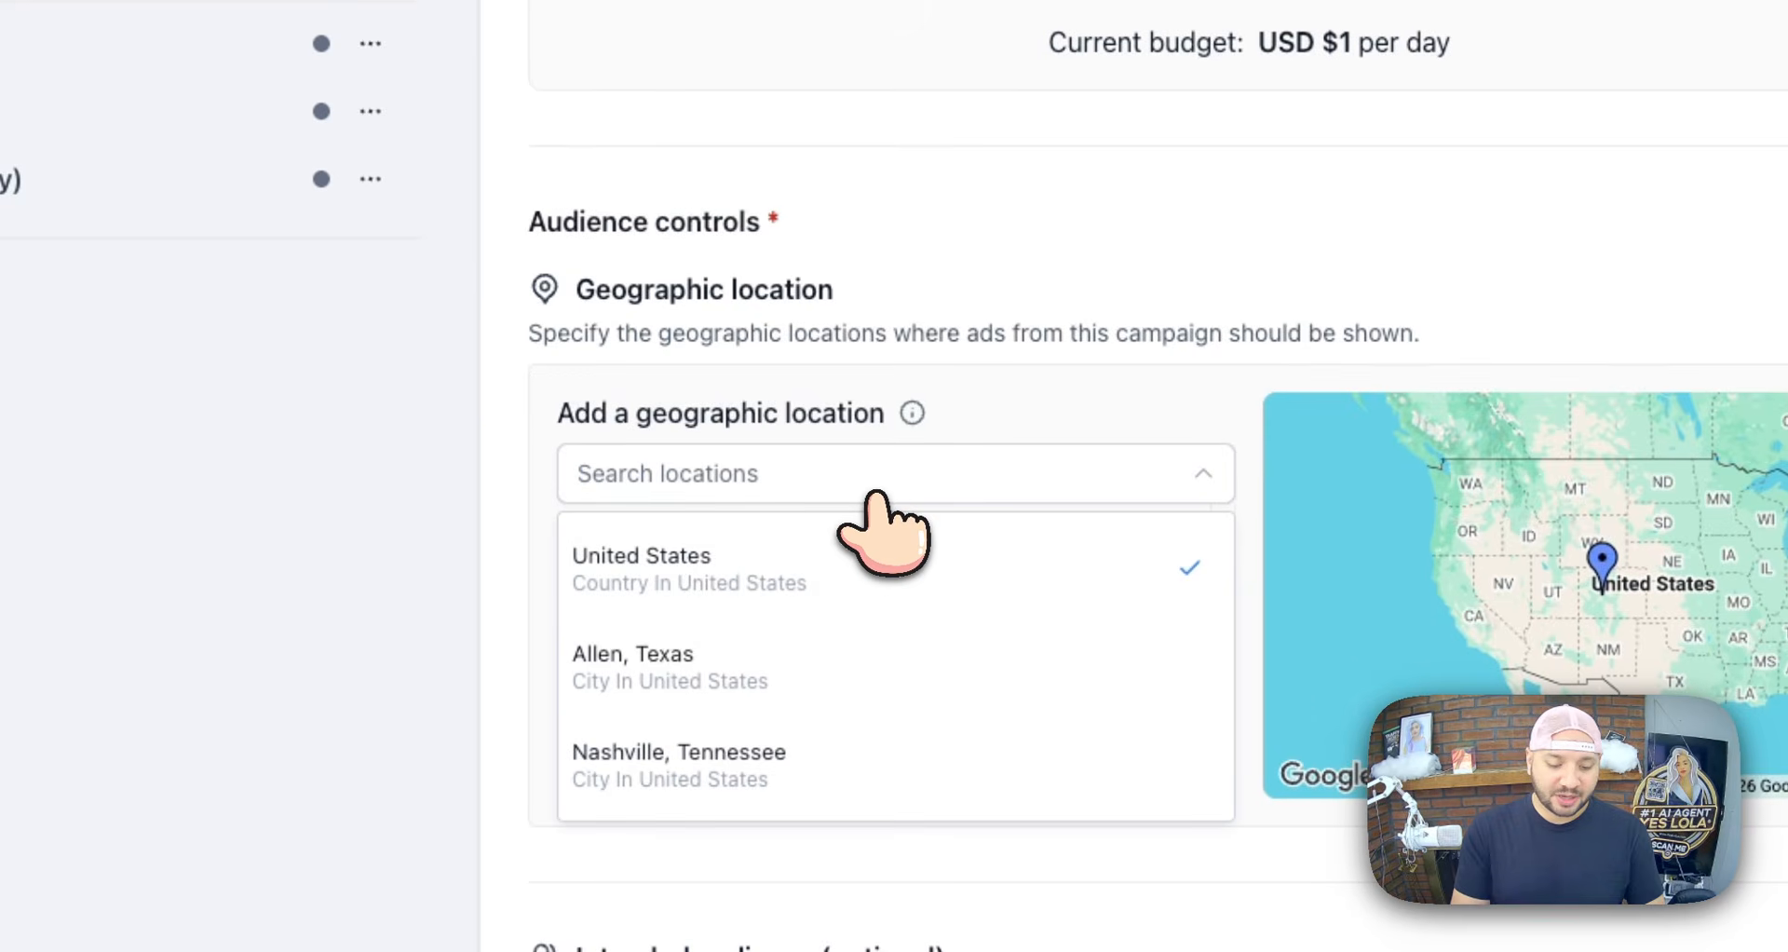
type("miss")
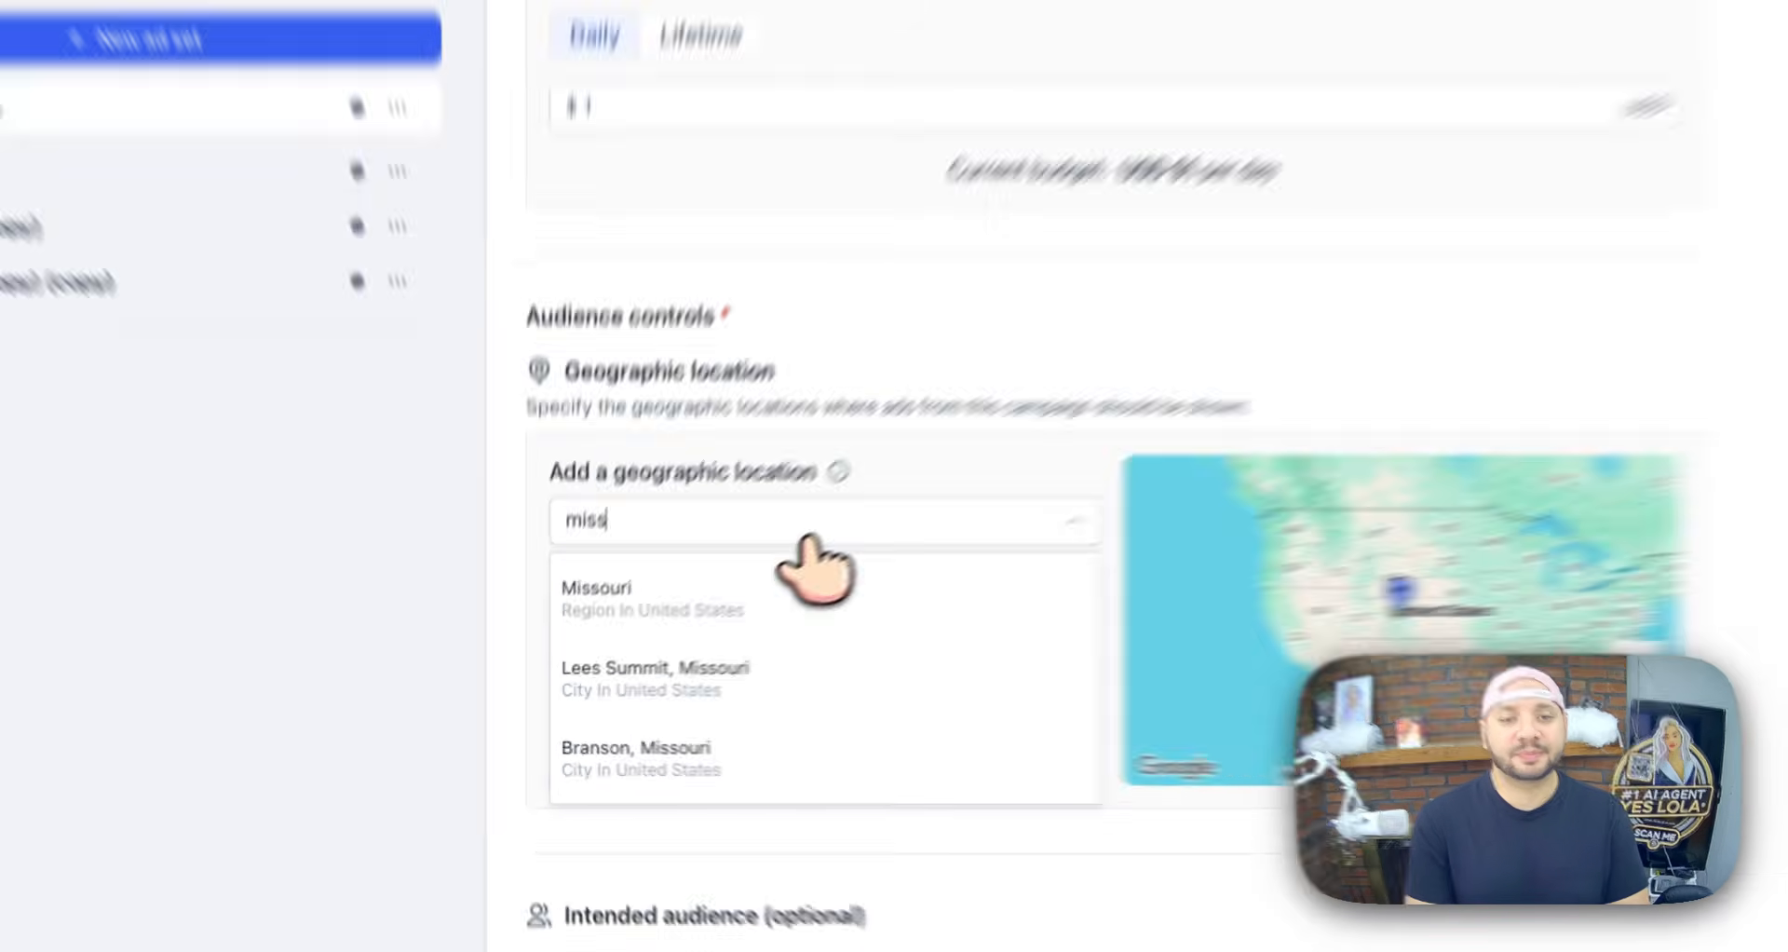
type("ip")
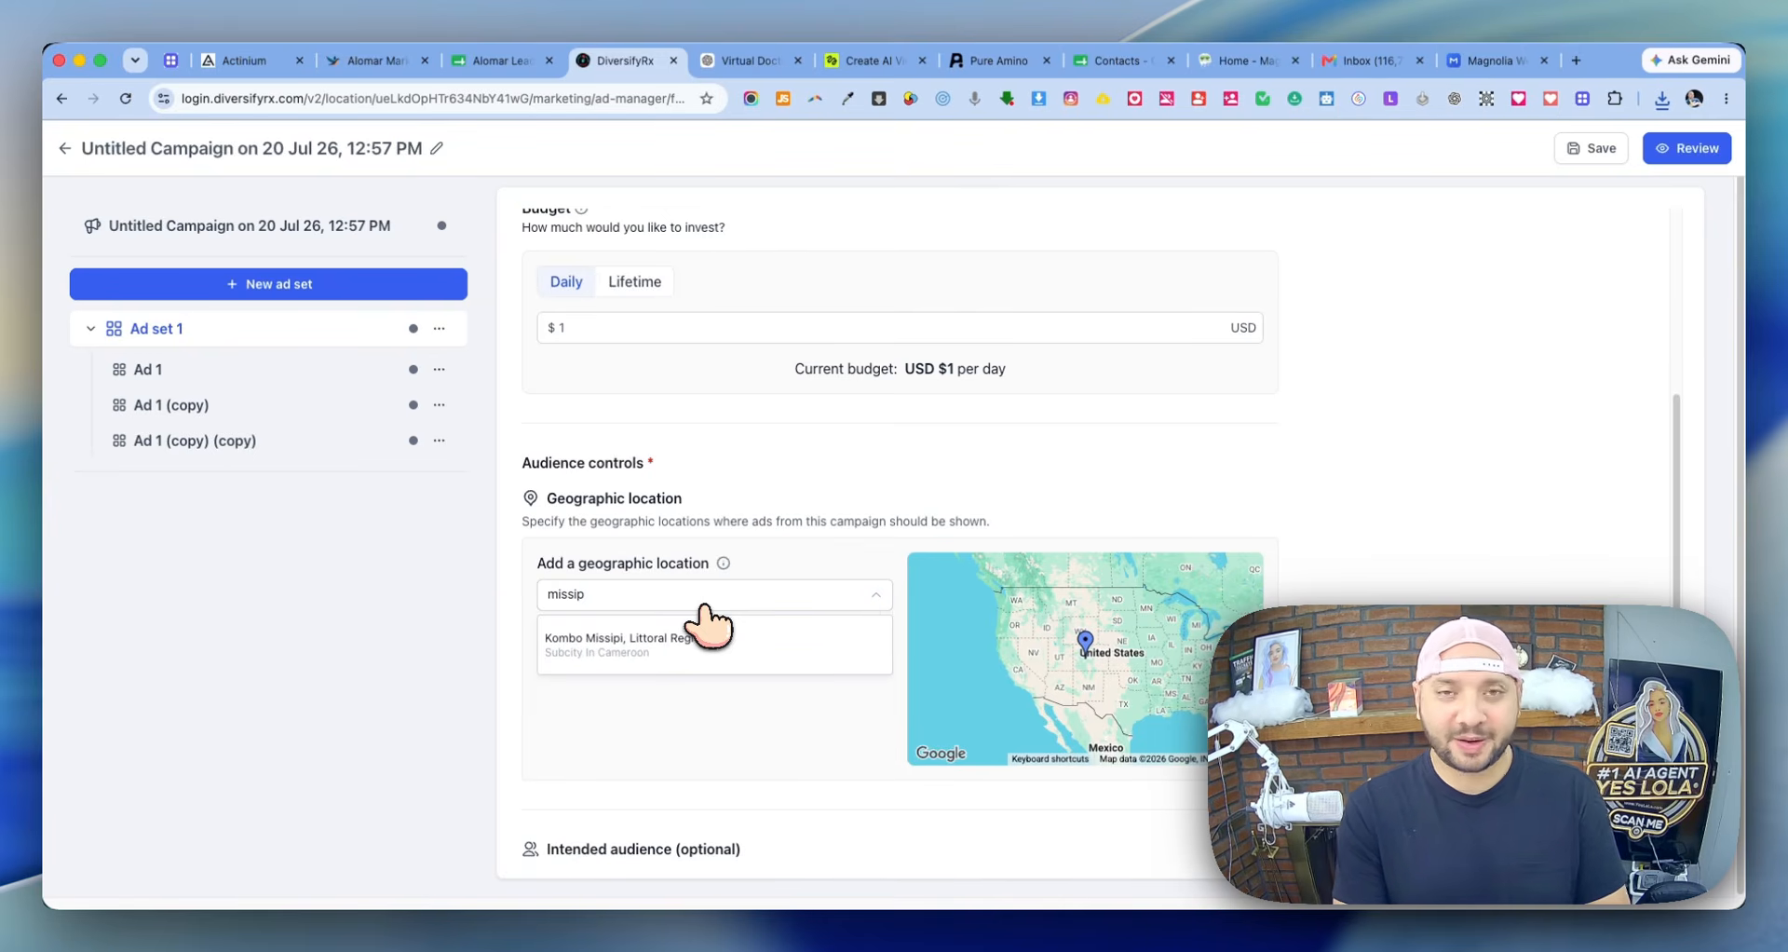
- Get the correct spelling of Mississippi in a new browser tab, and replace United States with Mississippi as Ad set 1's location in DiversifyRx
key("super+t")
type("missipi")
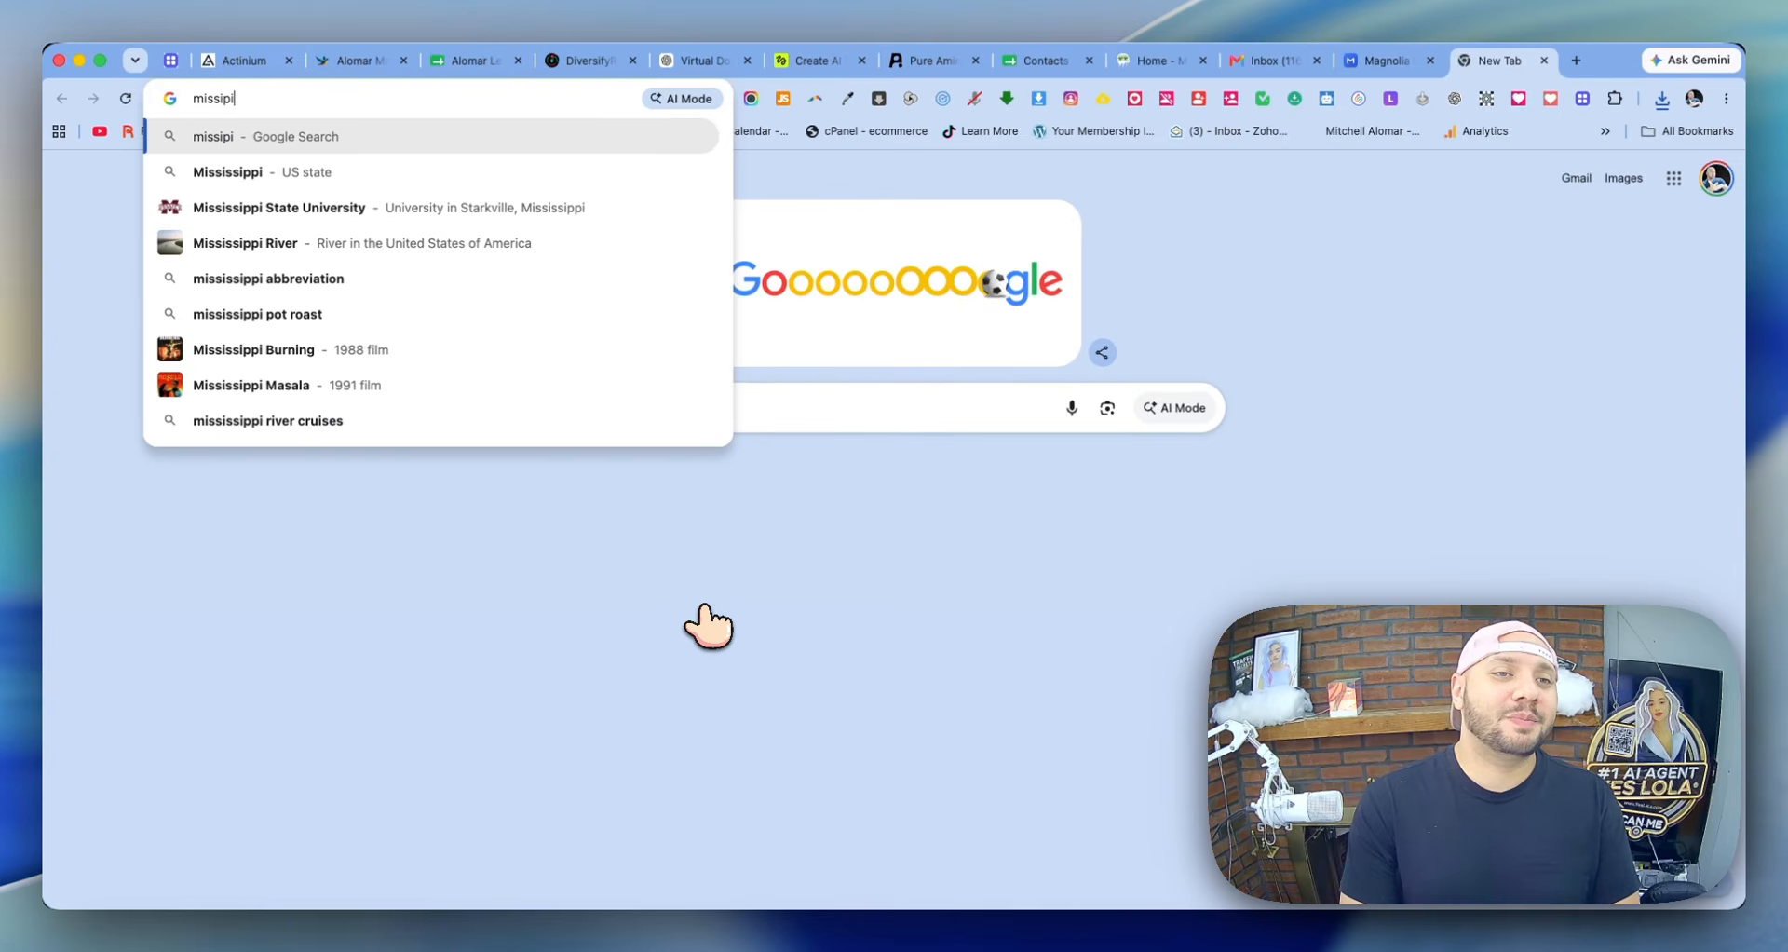
key("Down")
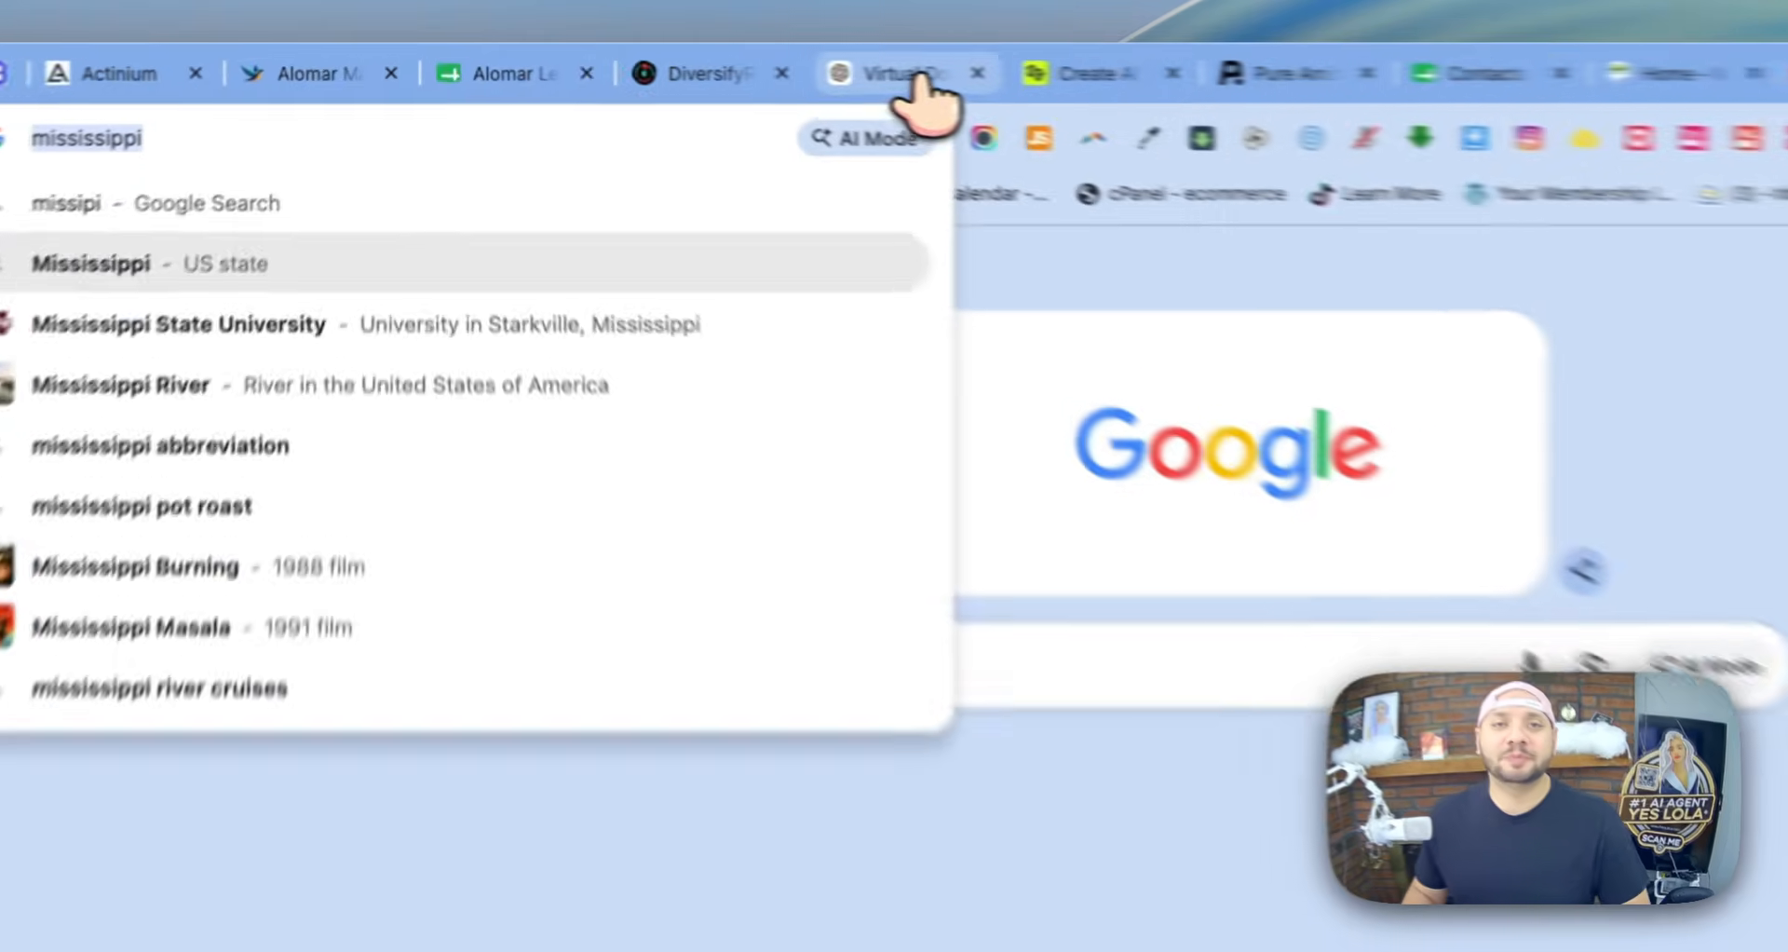
left_click(714, 60)
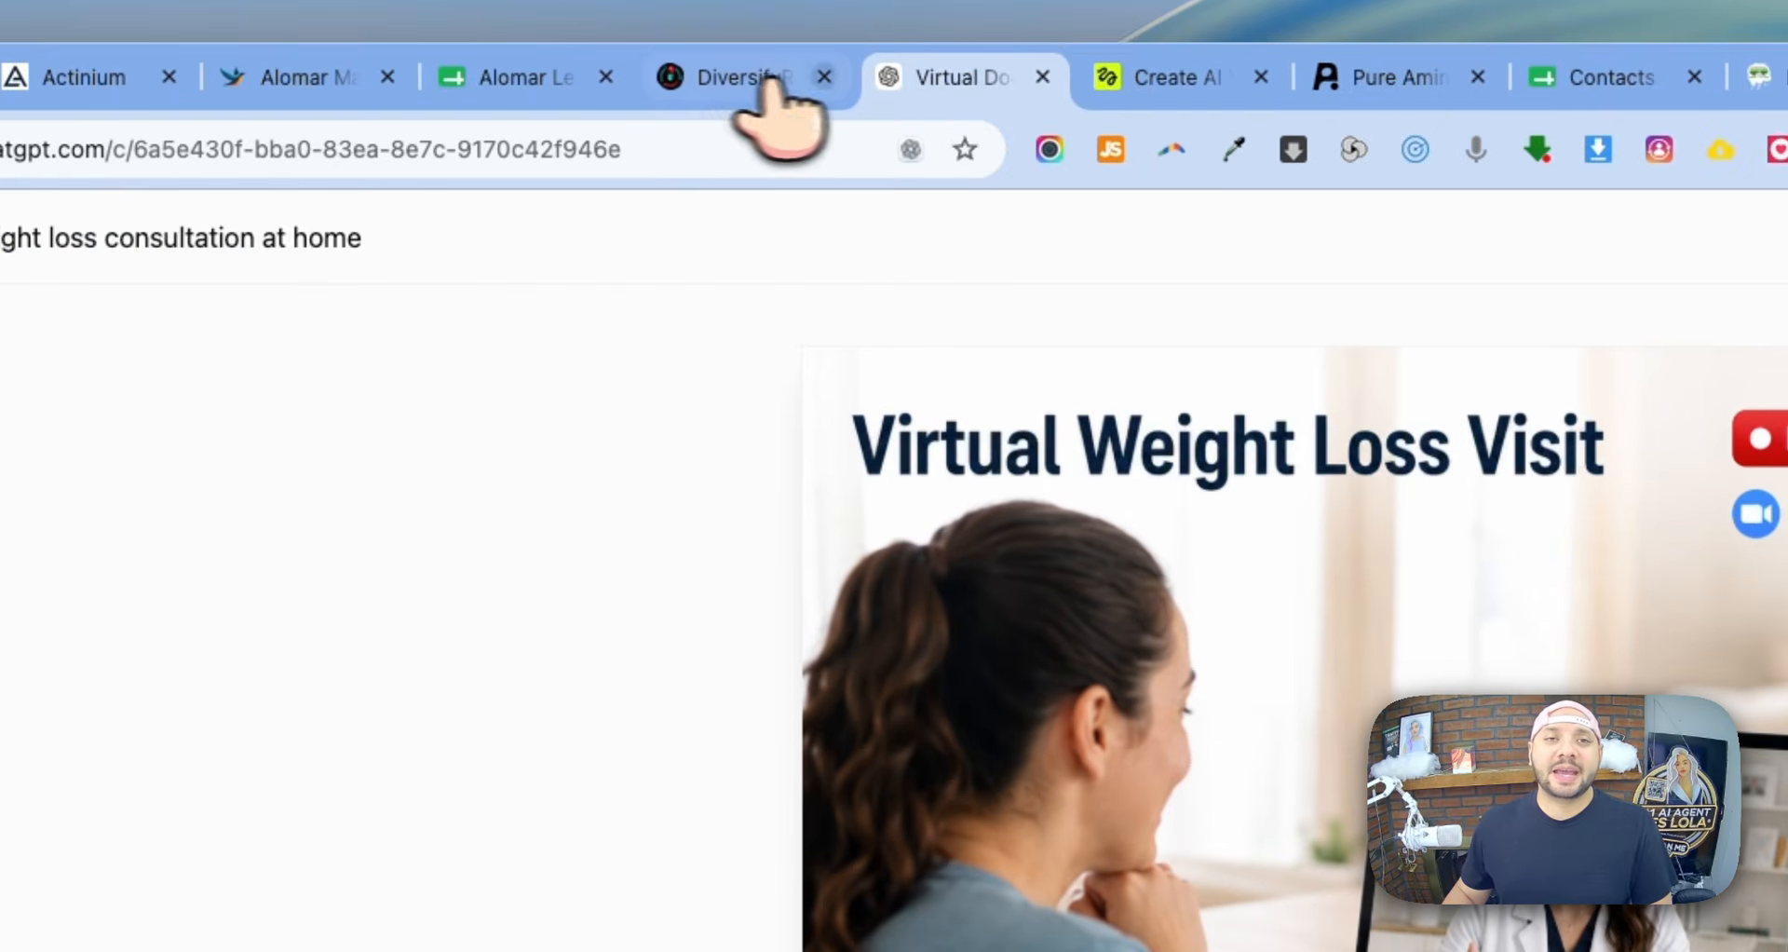
left_click(722, 82)
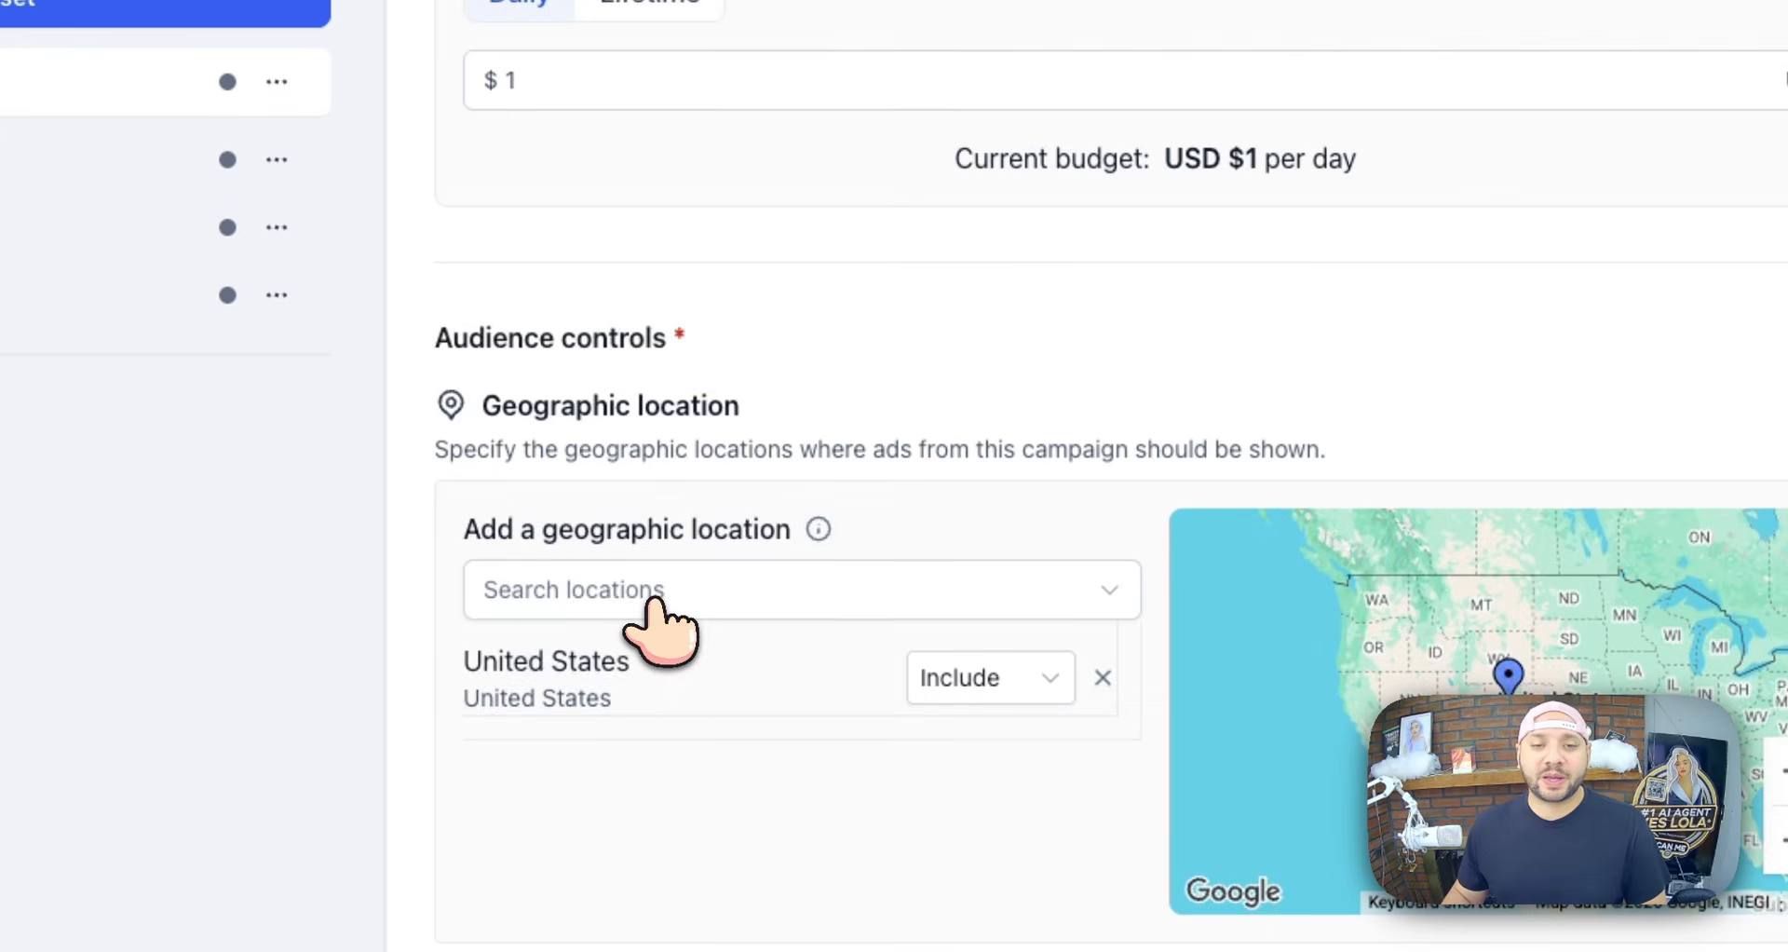
left_click(655, 596)
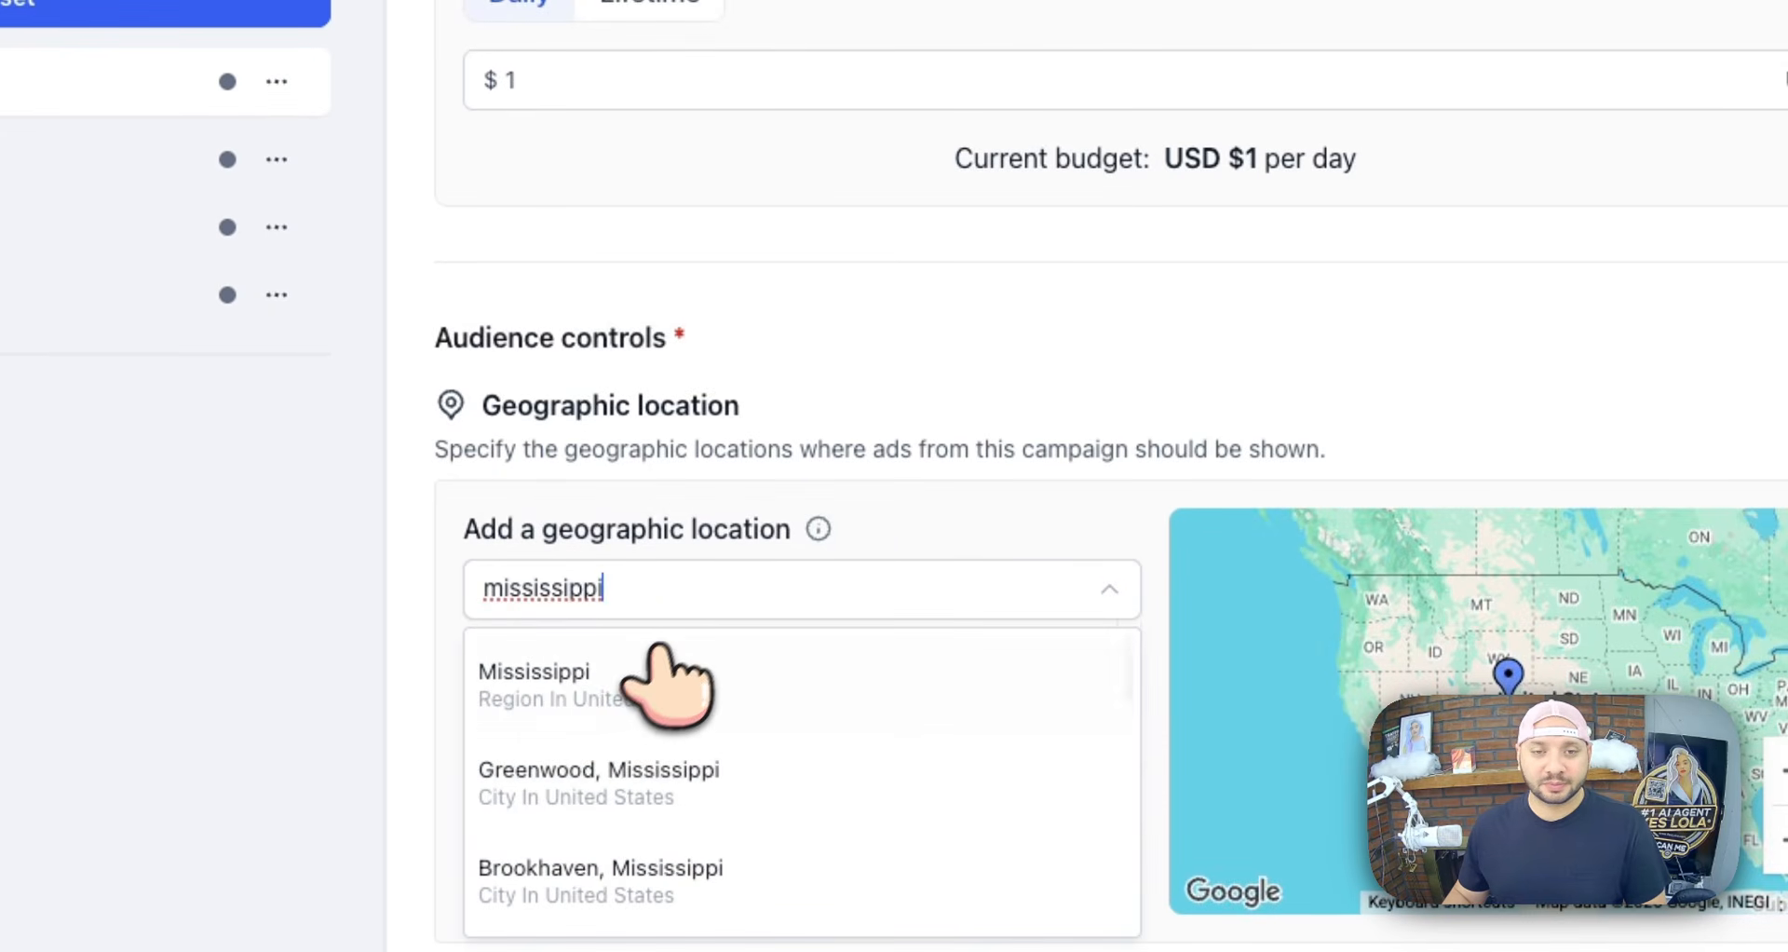
left_click(652, 663)
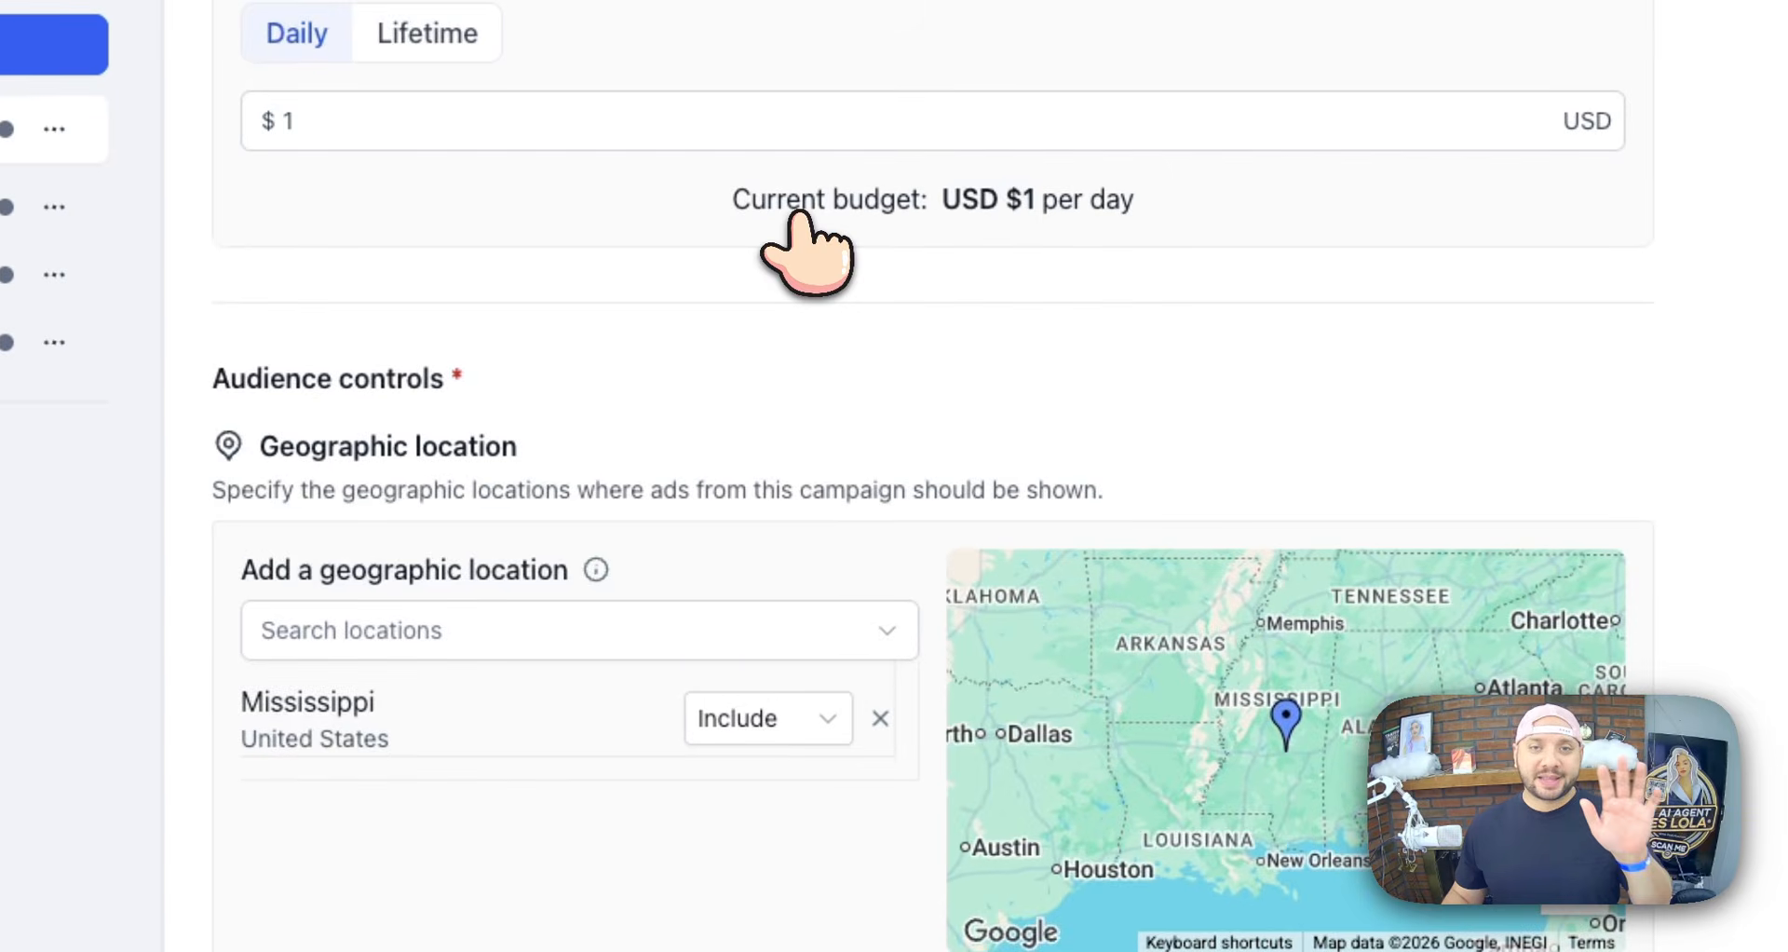
- Set the age range of Ad set 1's intended audience to 30 through 64
scroll(796, 228, "down", 5)
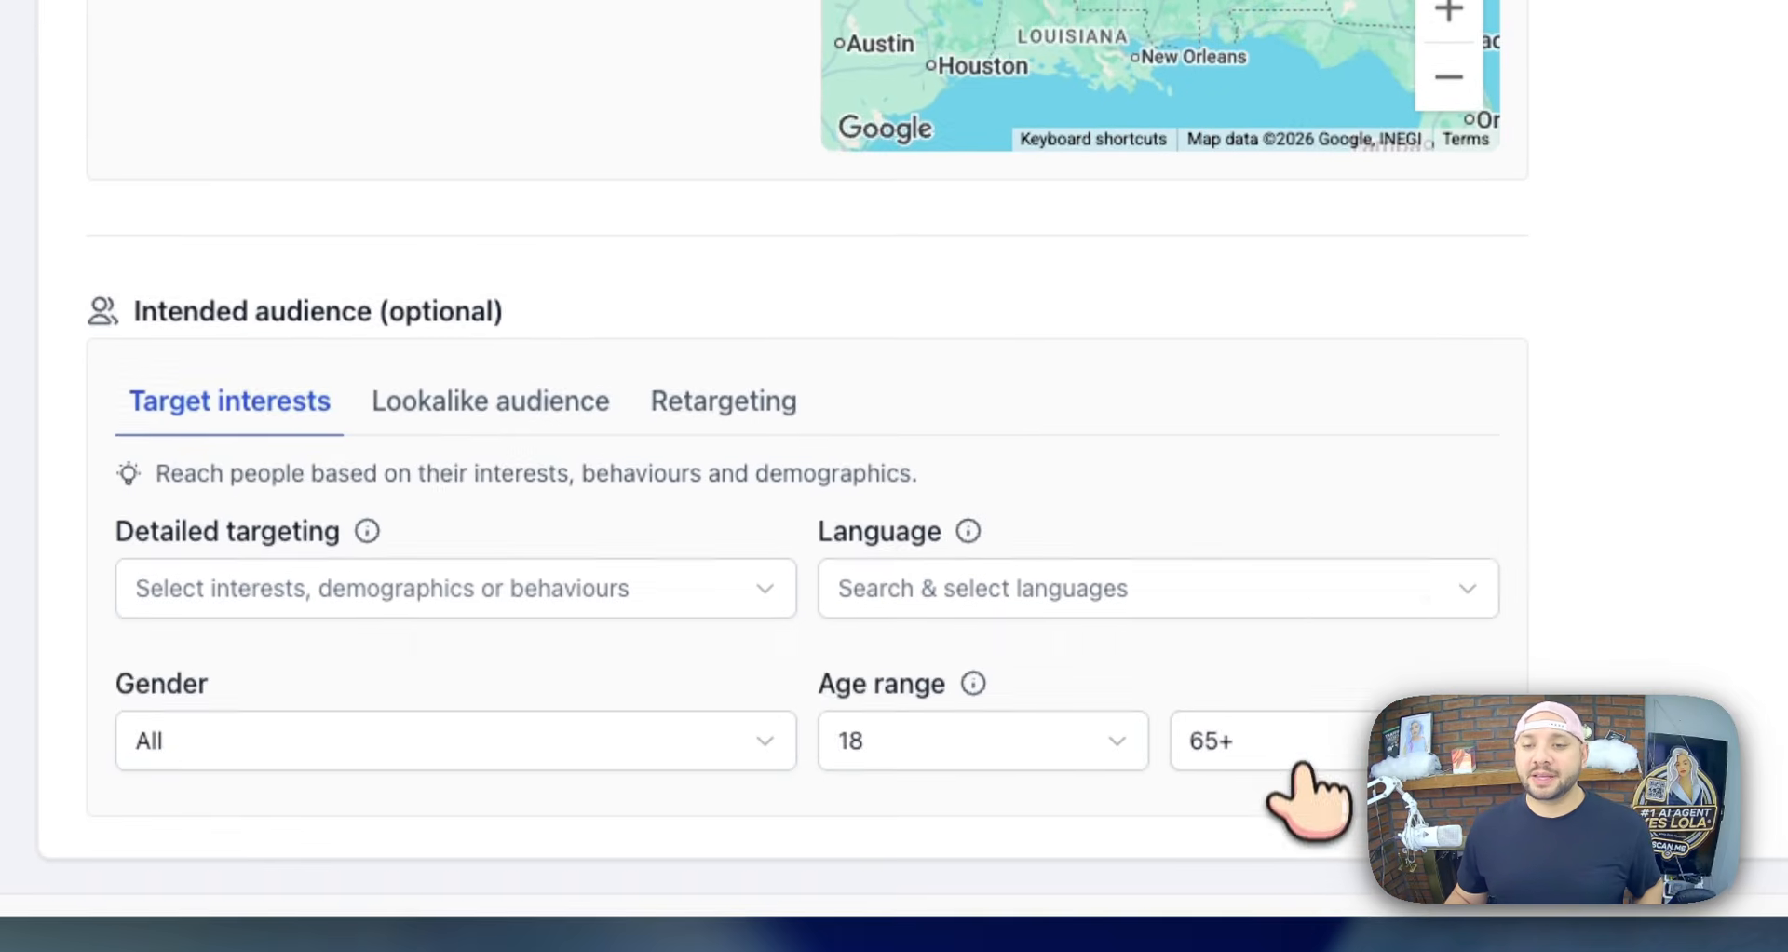
left_click(1297, 766)
scroll(1286, 699, "down", 10)
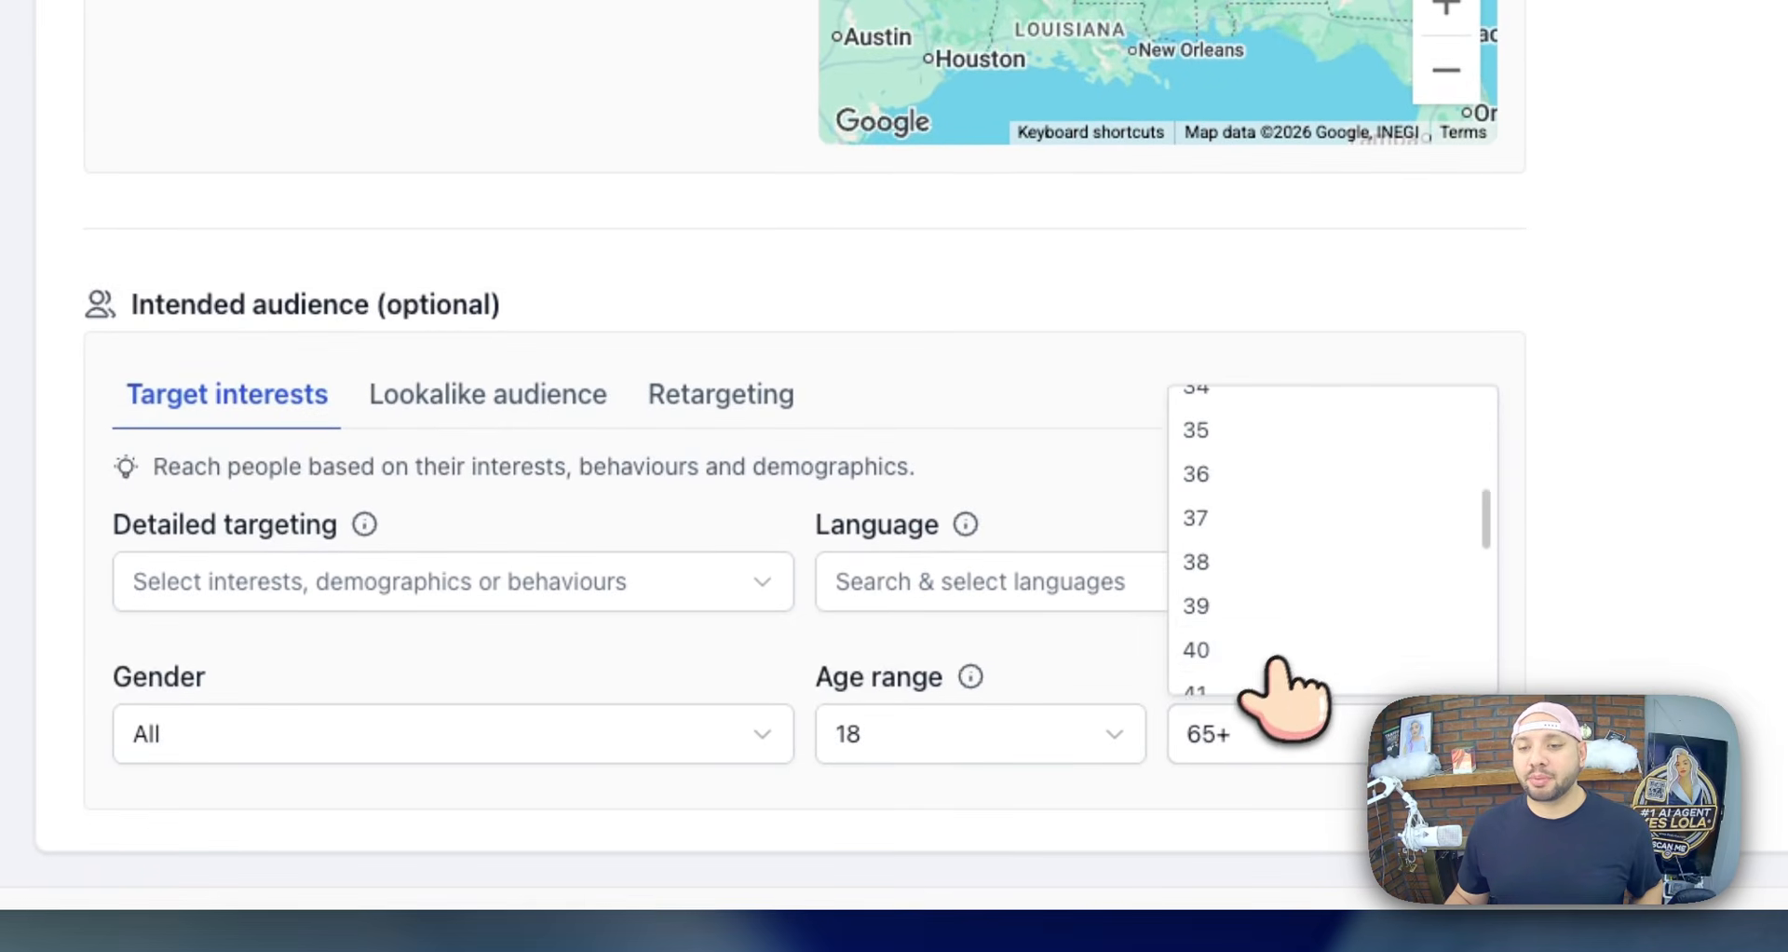
left_click(1259, 622)
left_click(992, 752)
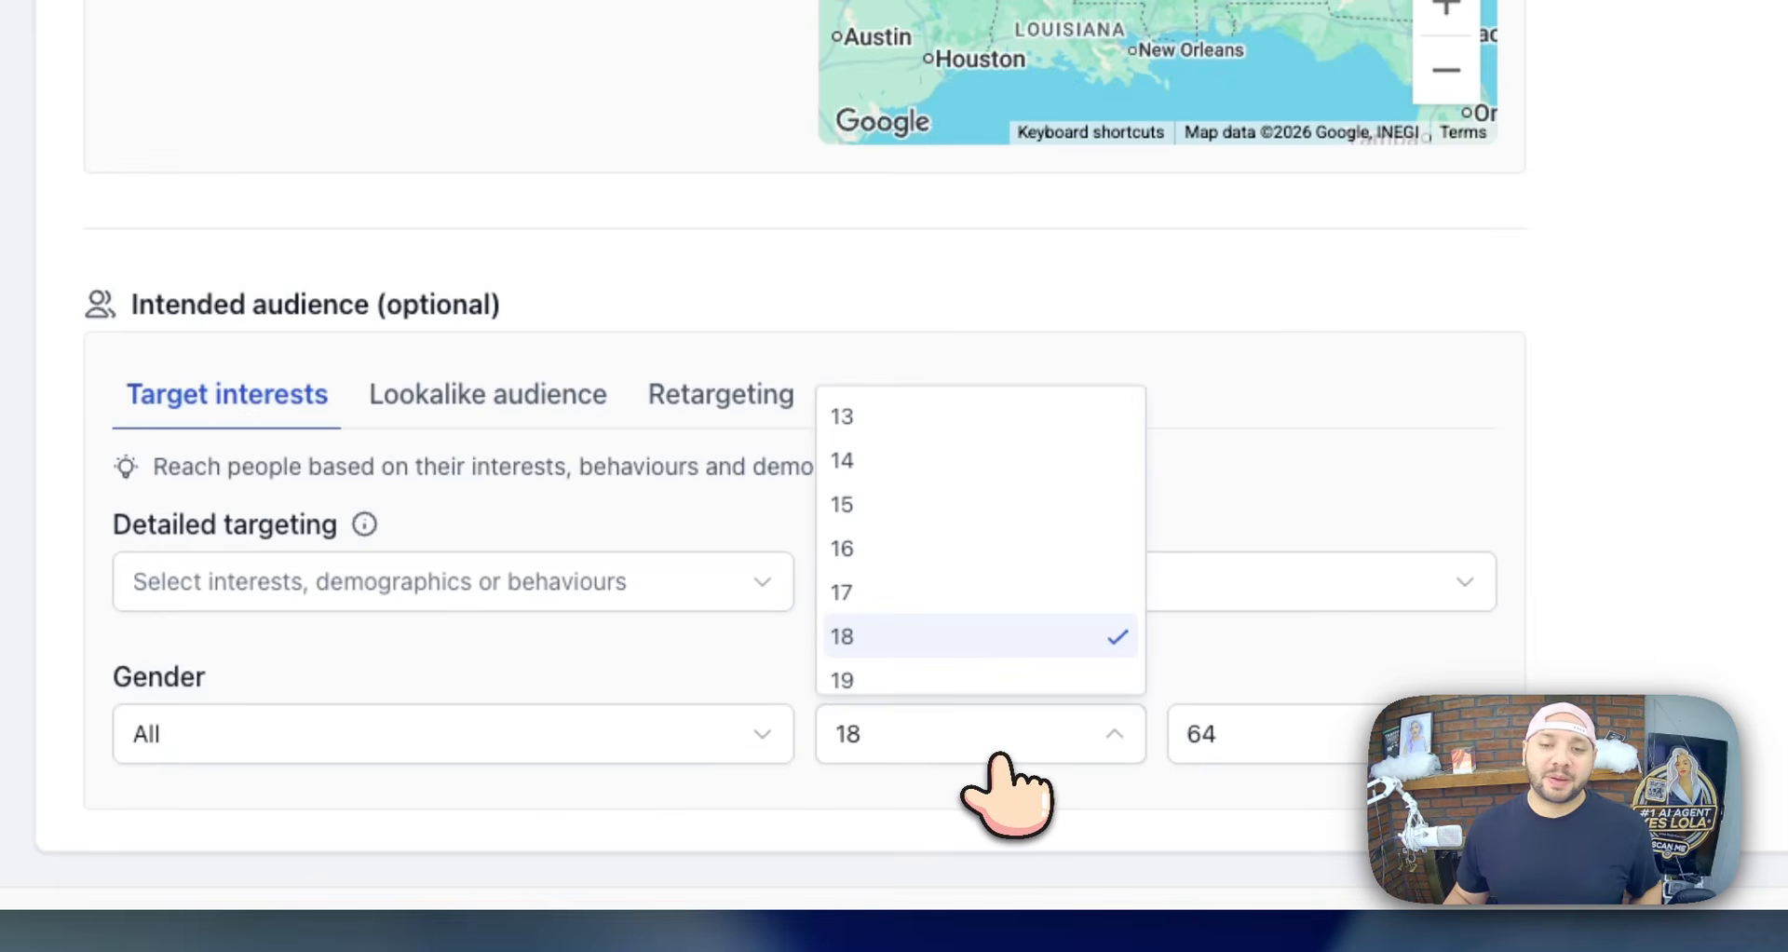
scroll(989, 666, "down", 3)
left_click(983, 649)
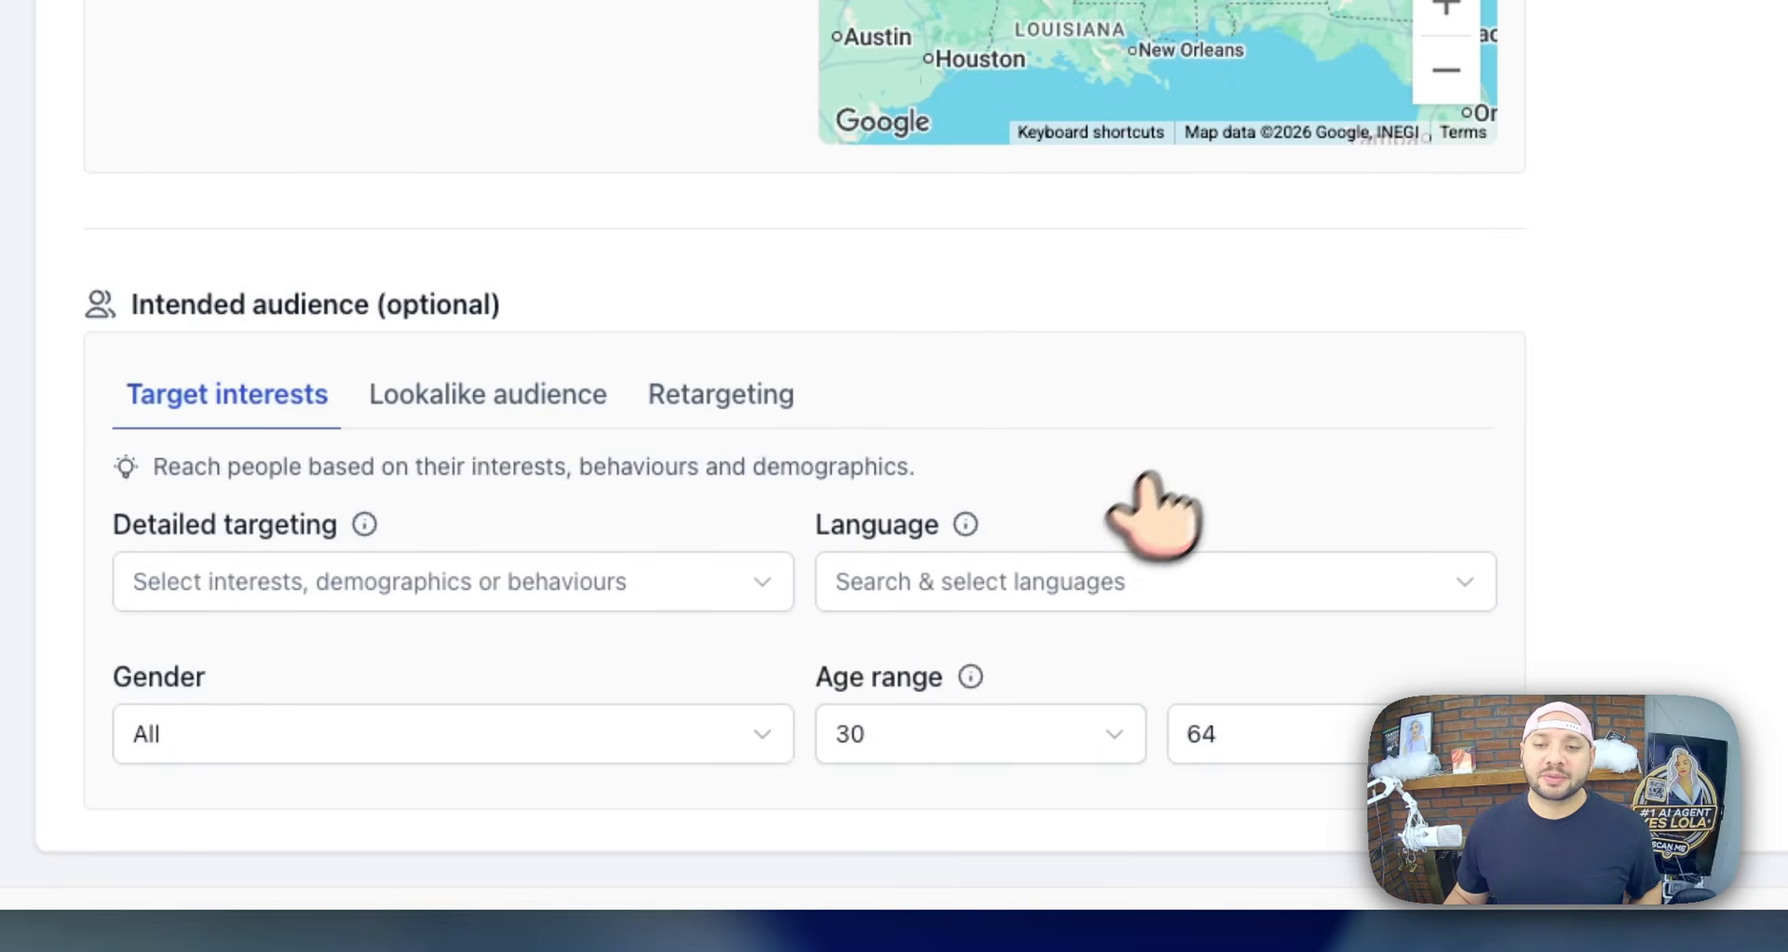
- Rename Ad set 1 as "Mississippi - EVERYONE"
scroll(642, 343, "up", 15)
triple_click(799, 246)
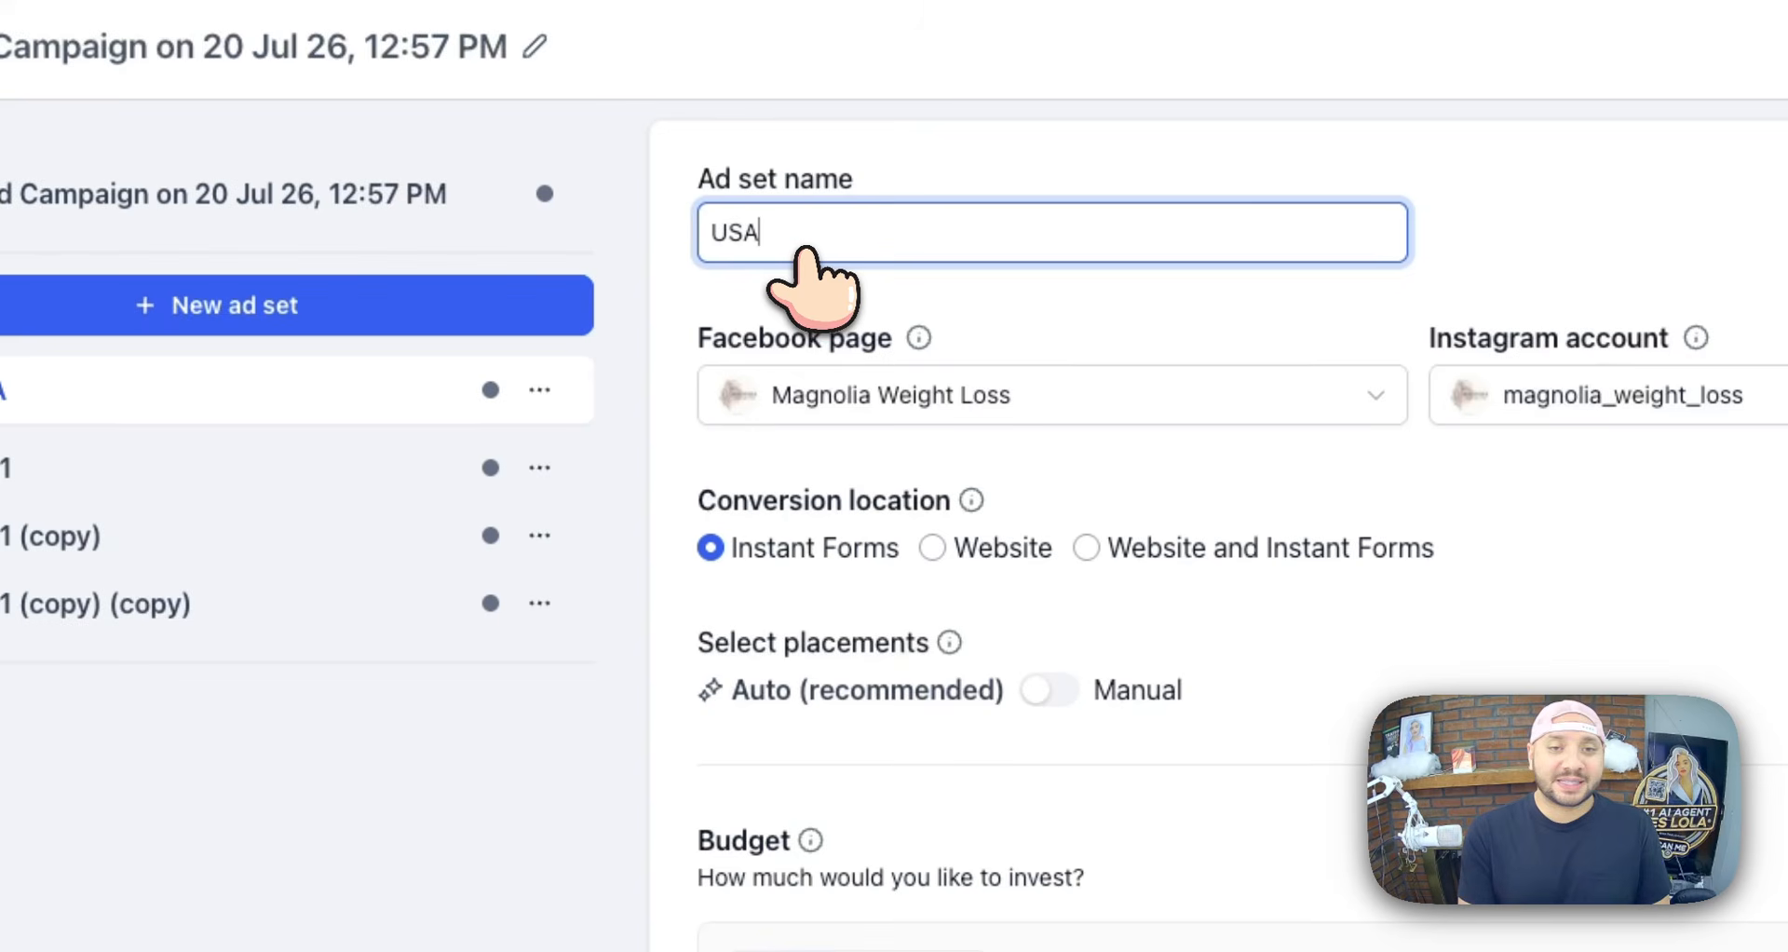
type("USA")
type(" - EVERYONE")
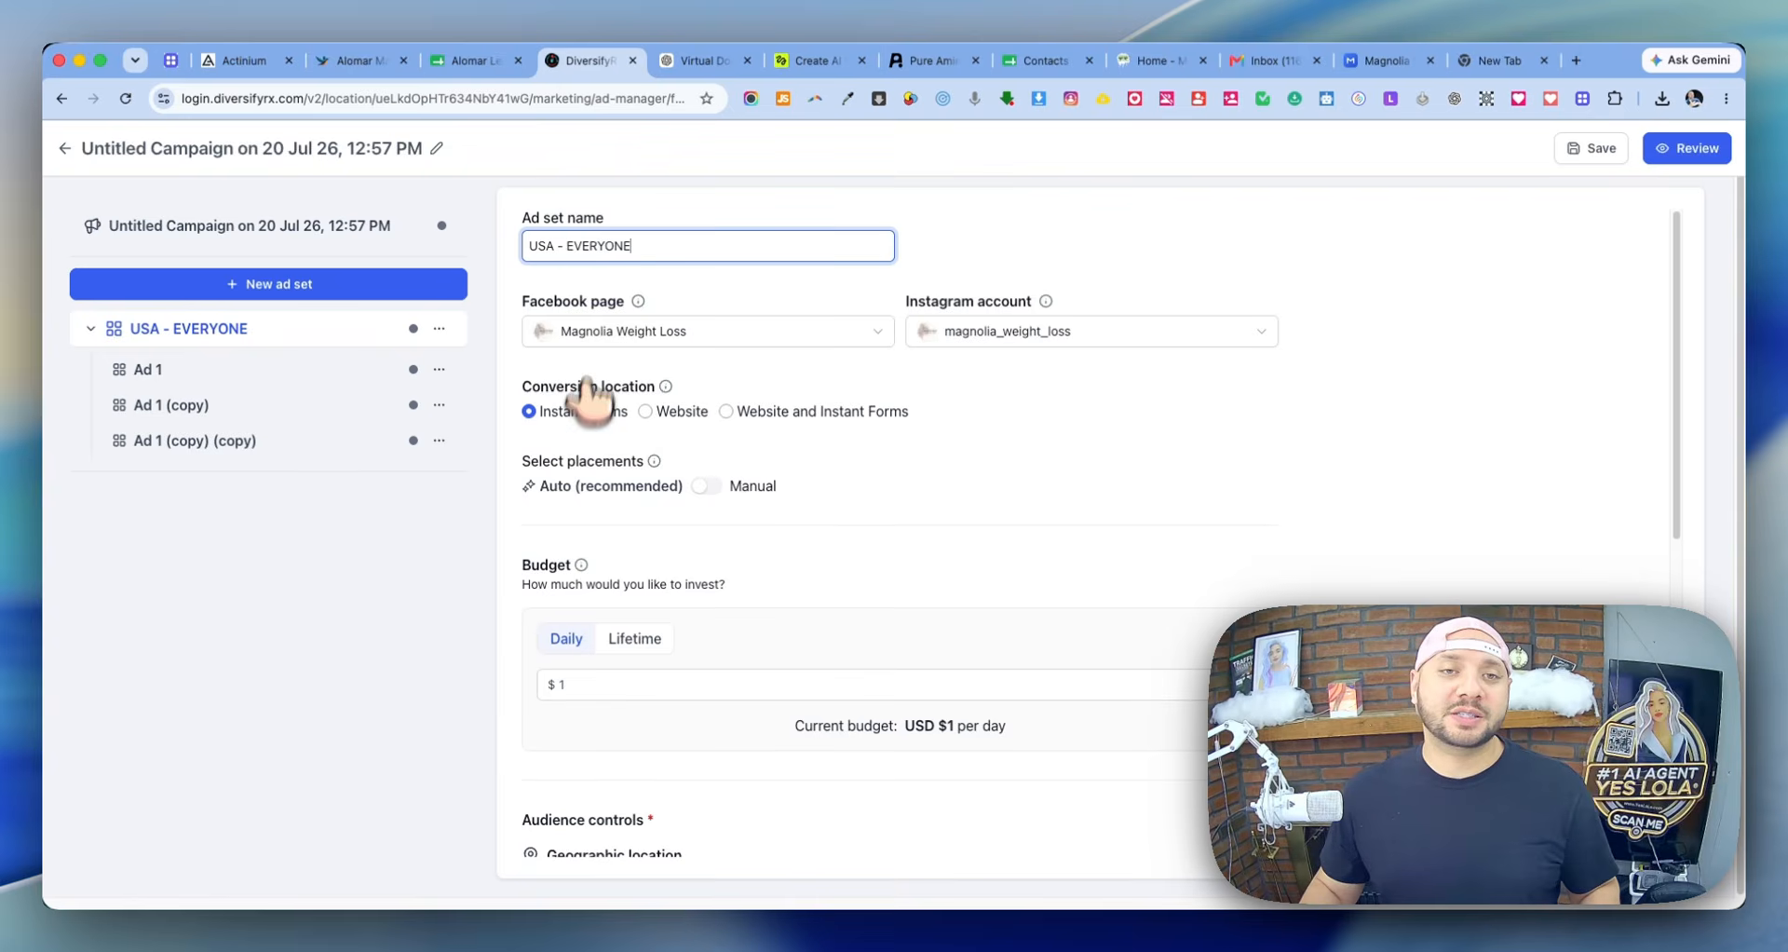
double_click(545, 246)
type("mississippi")
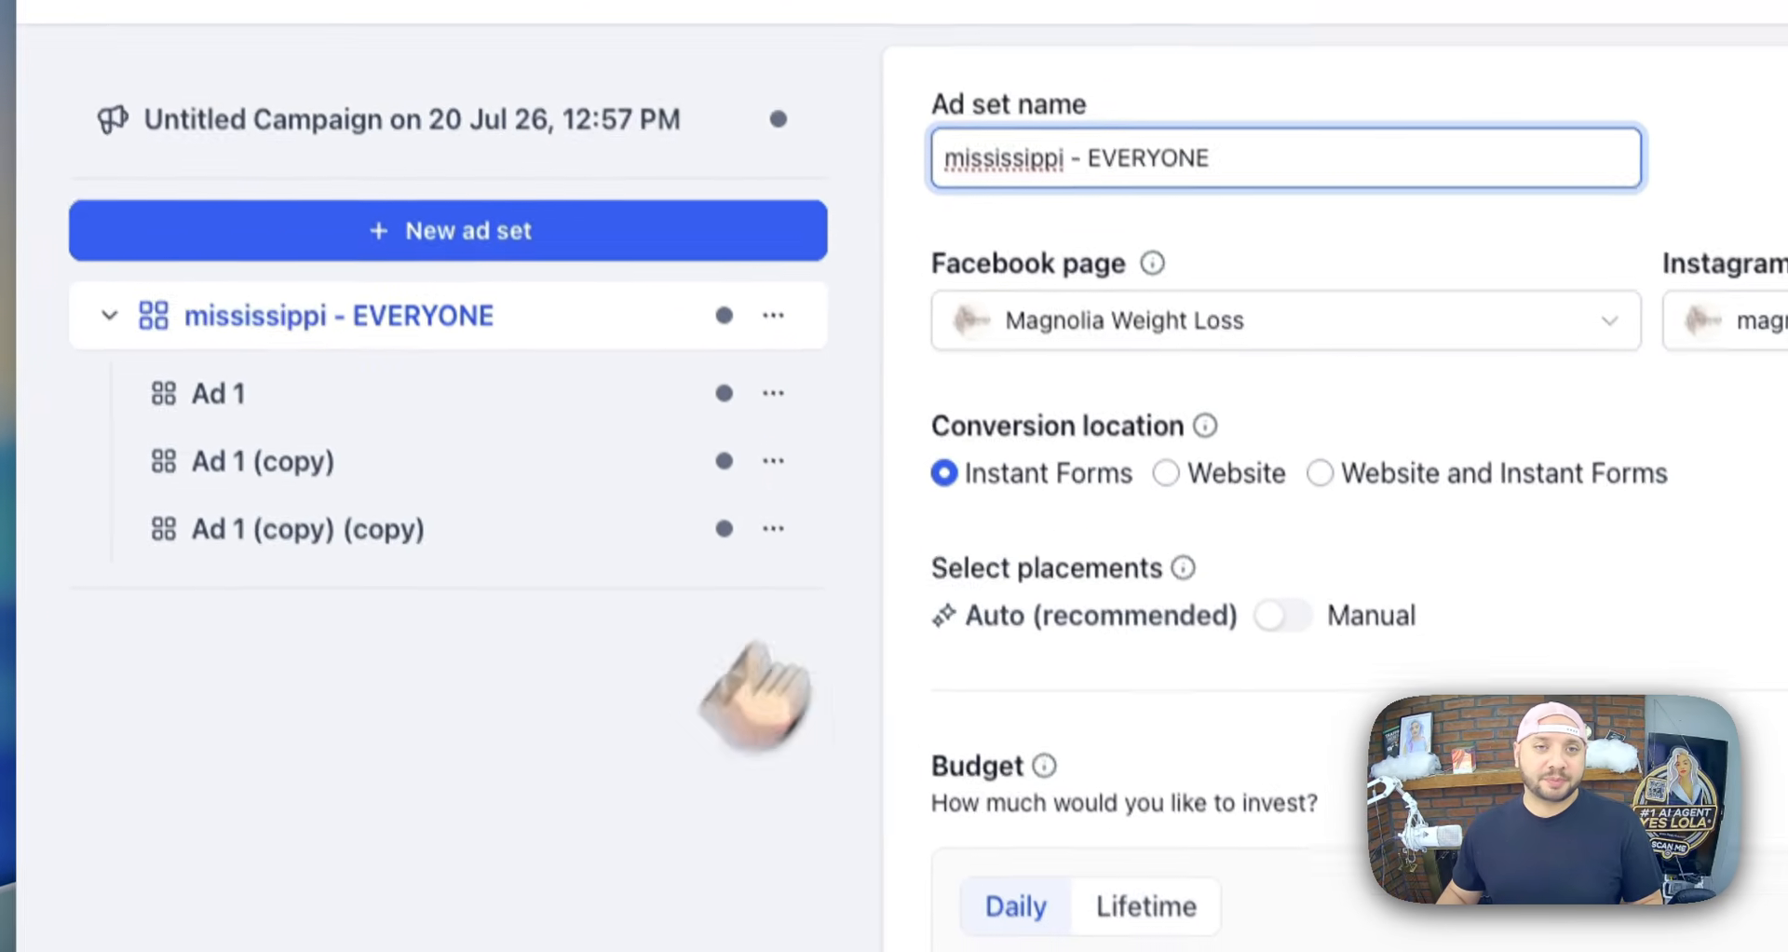
left_click_drag(945, 156, 966, 157)
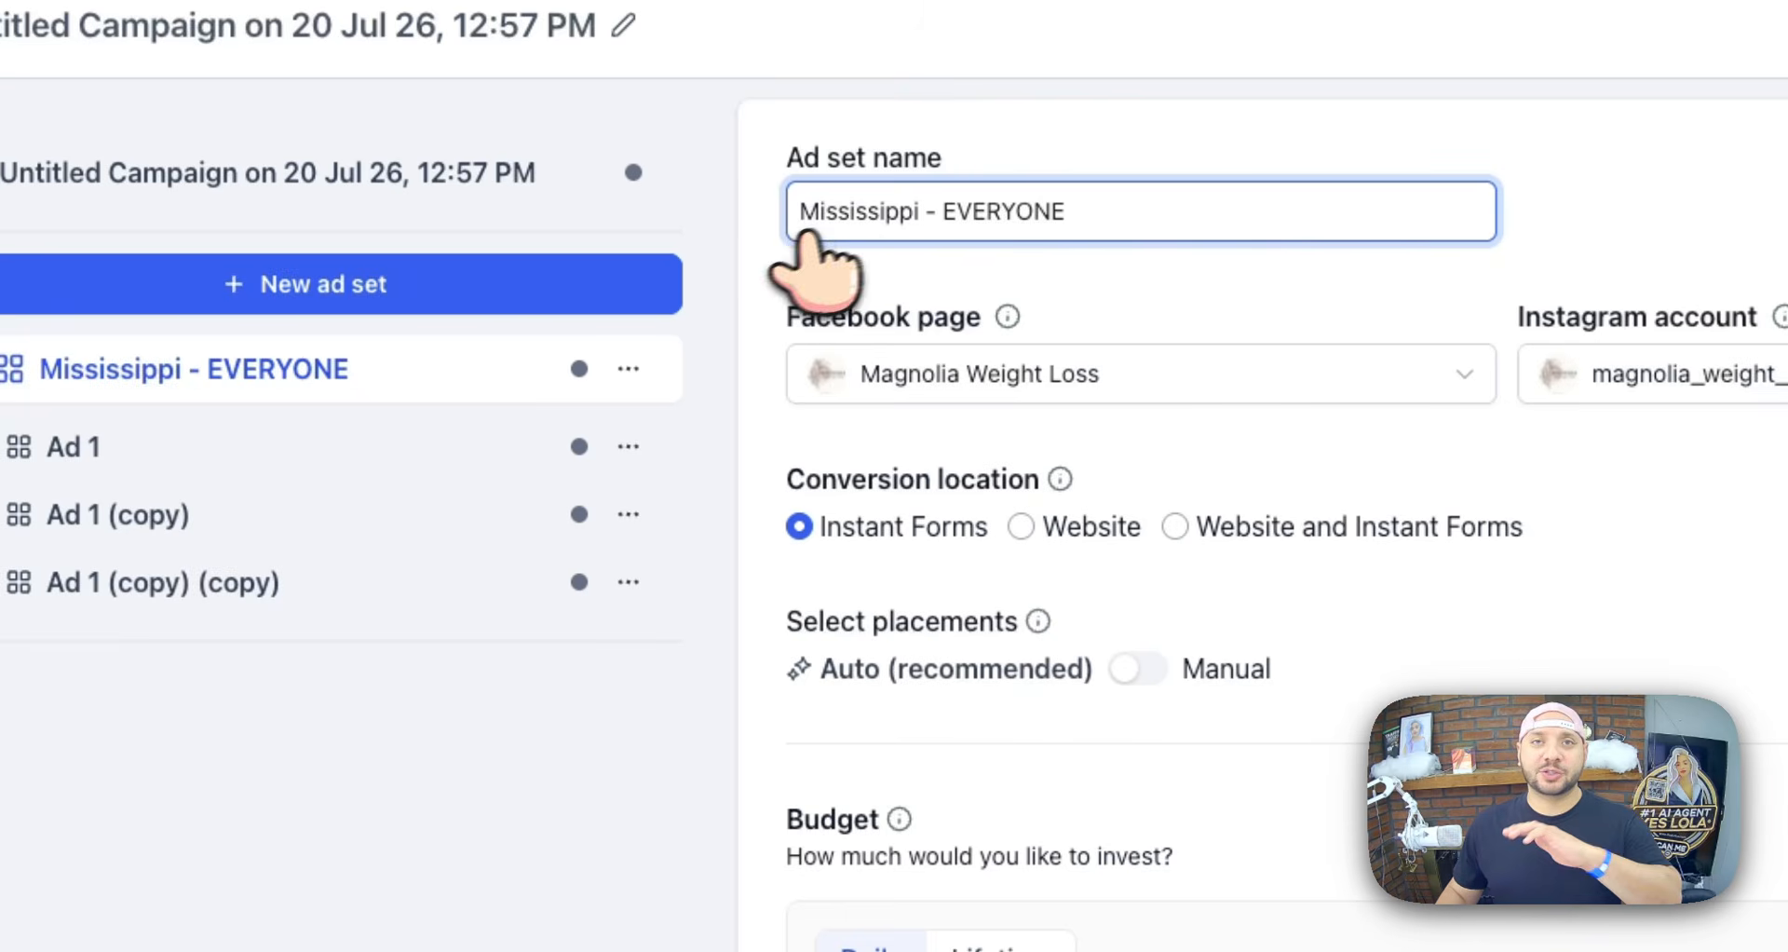
left_click(733, 334)
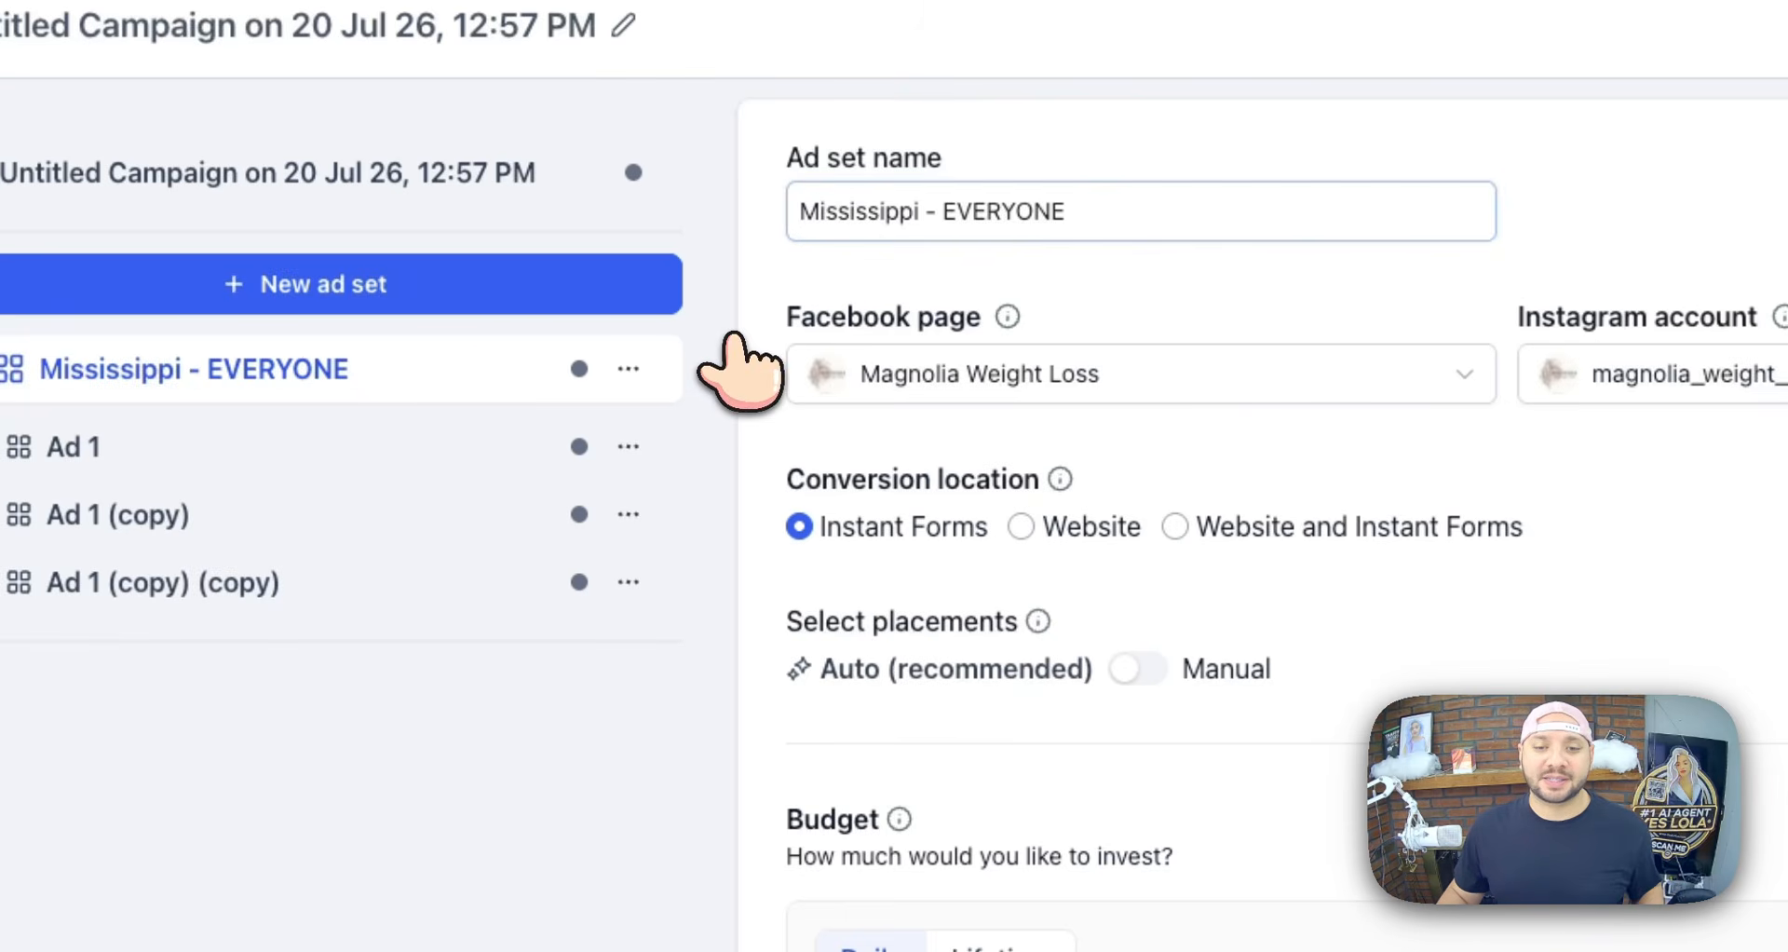
- Duplicate the "Mississippi - EVERYONE" ad set with its ads and rename the copy "Mississippi - Targeting"
left_click(641, 369)
left_click(661, 291)
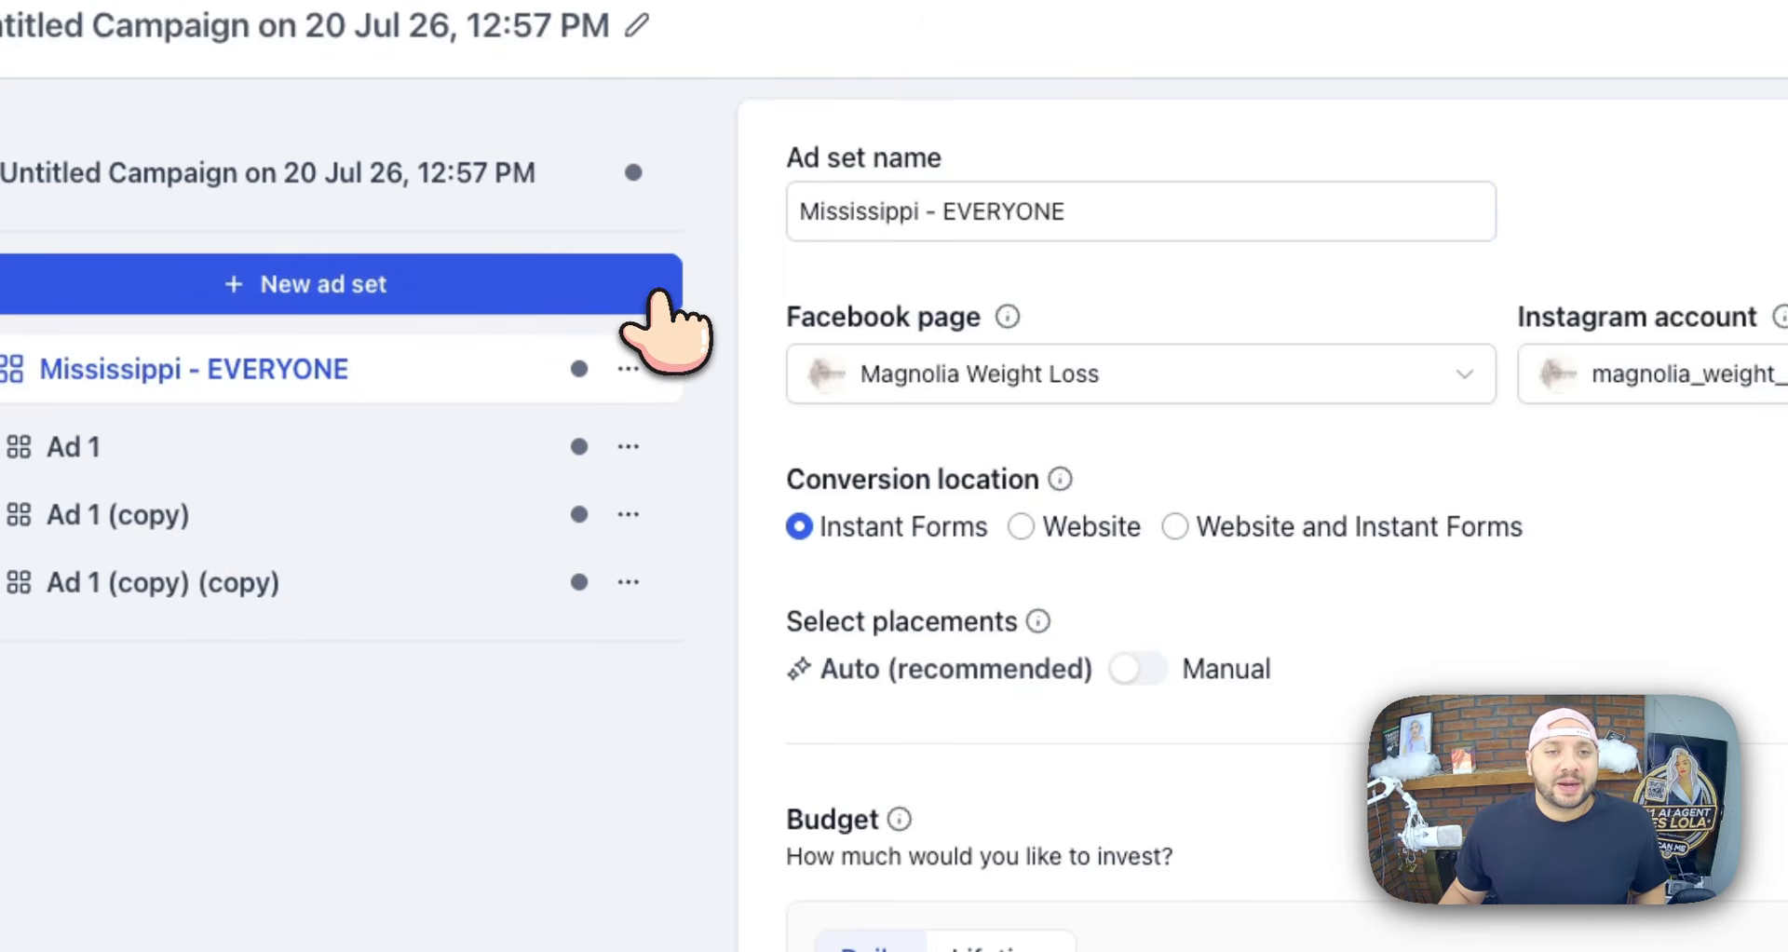
left_click(499, 694)
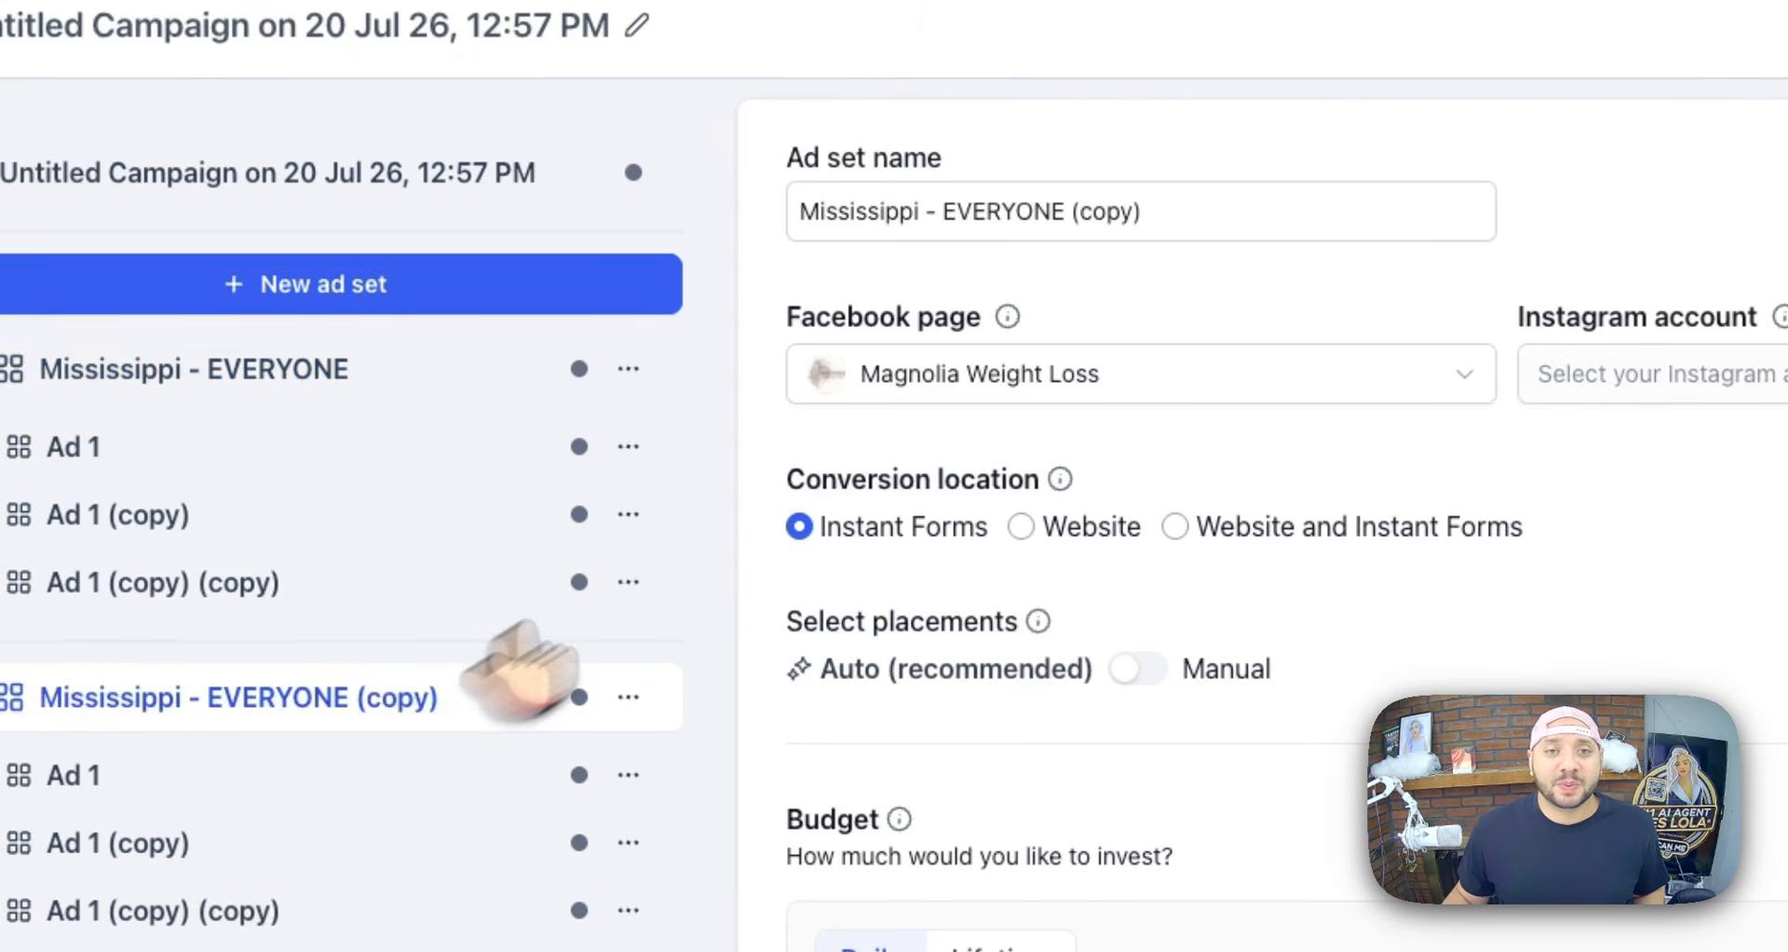
left_click_drag(960, 219, 1461, 219)
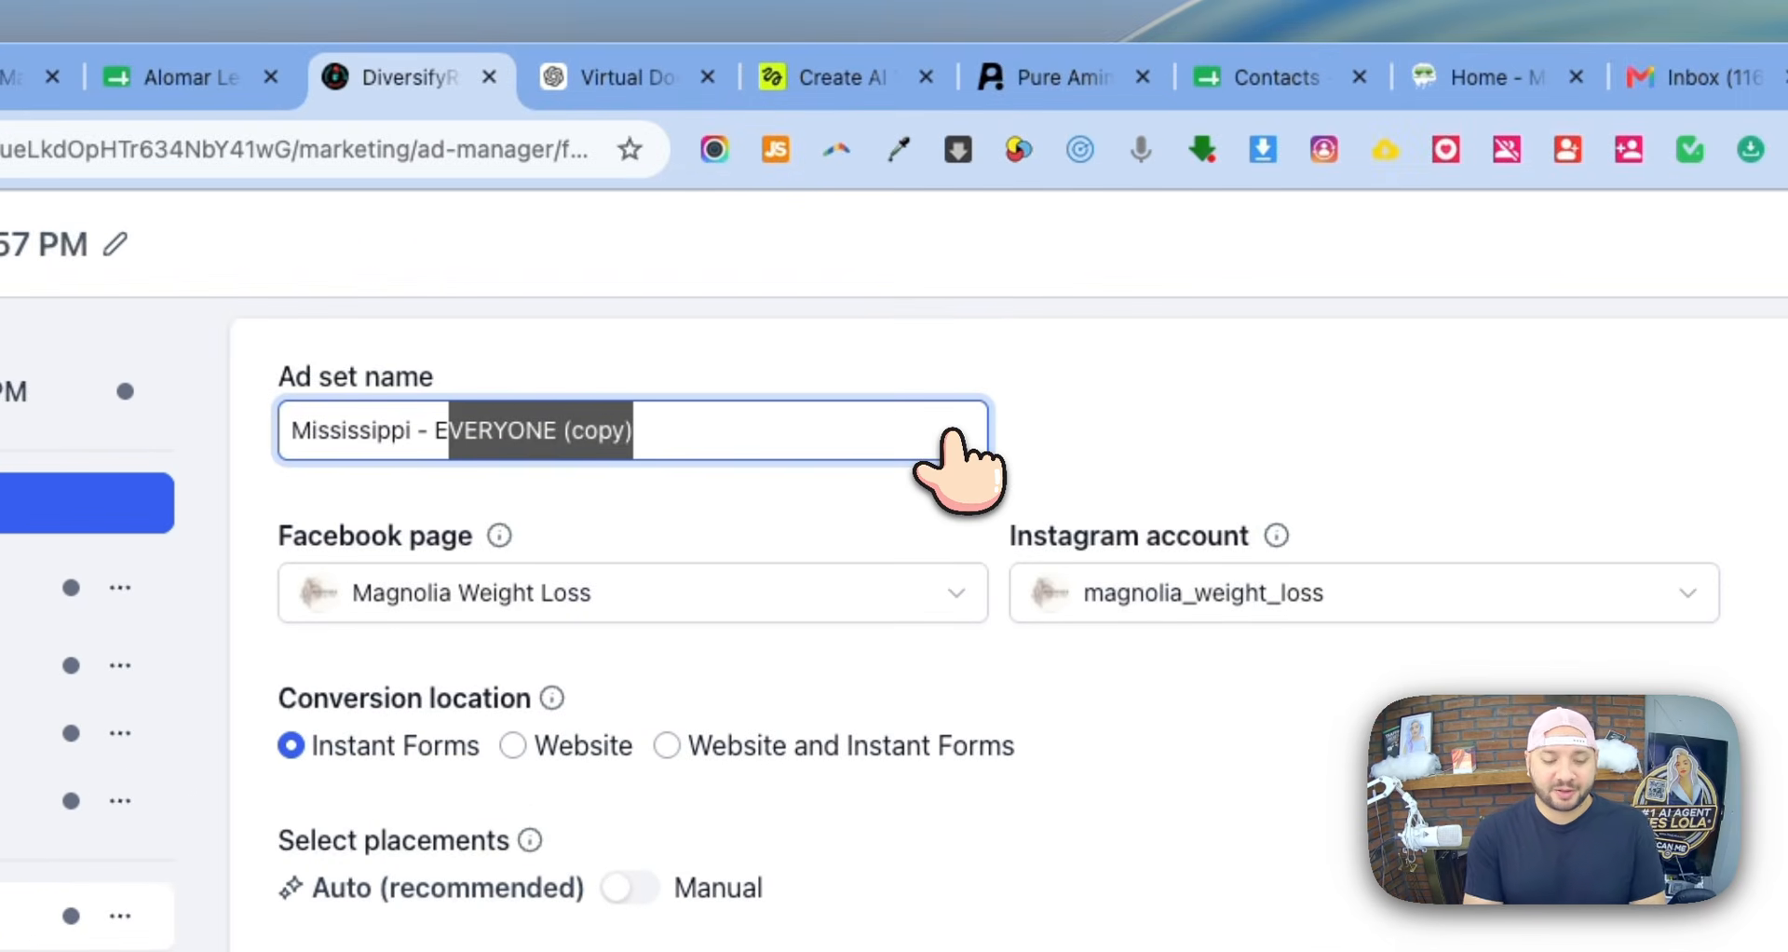
type("Targeting")
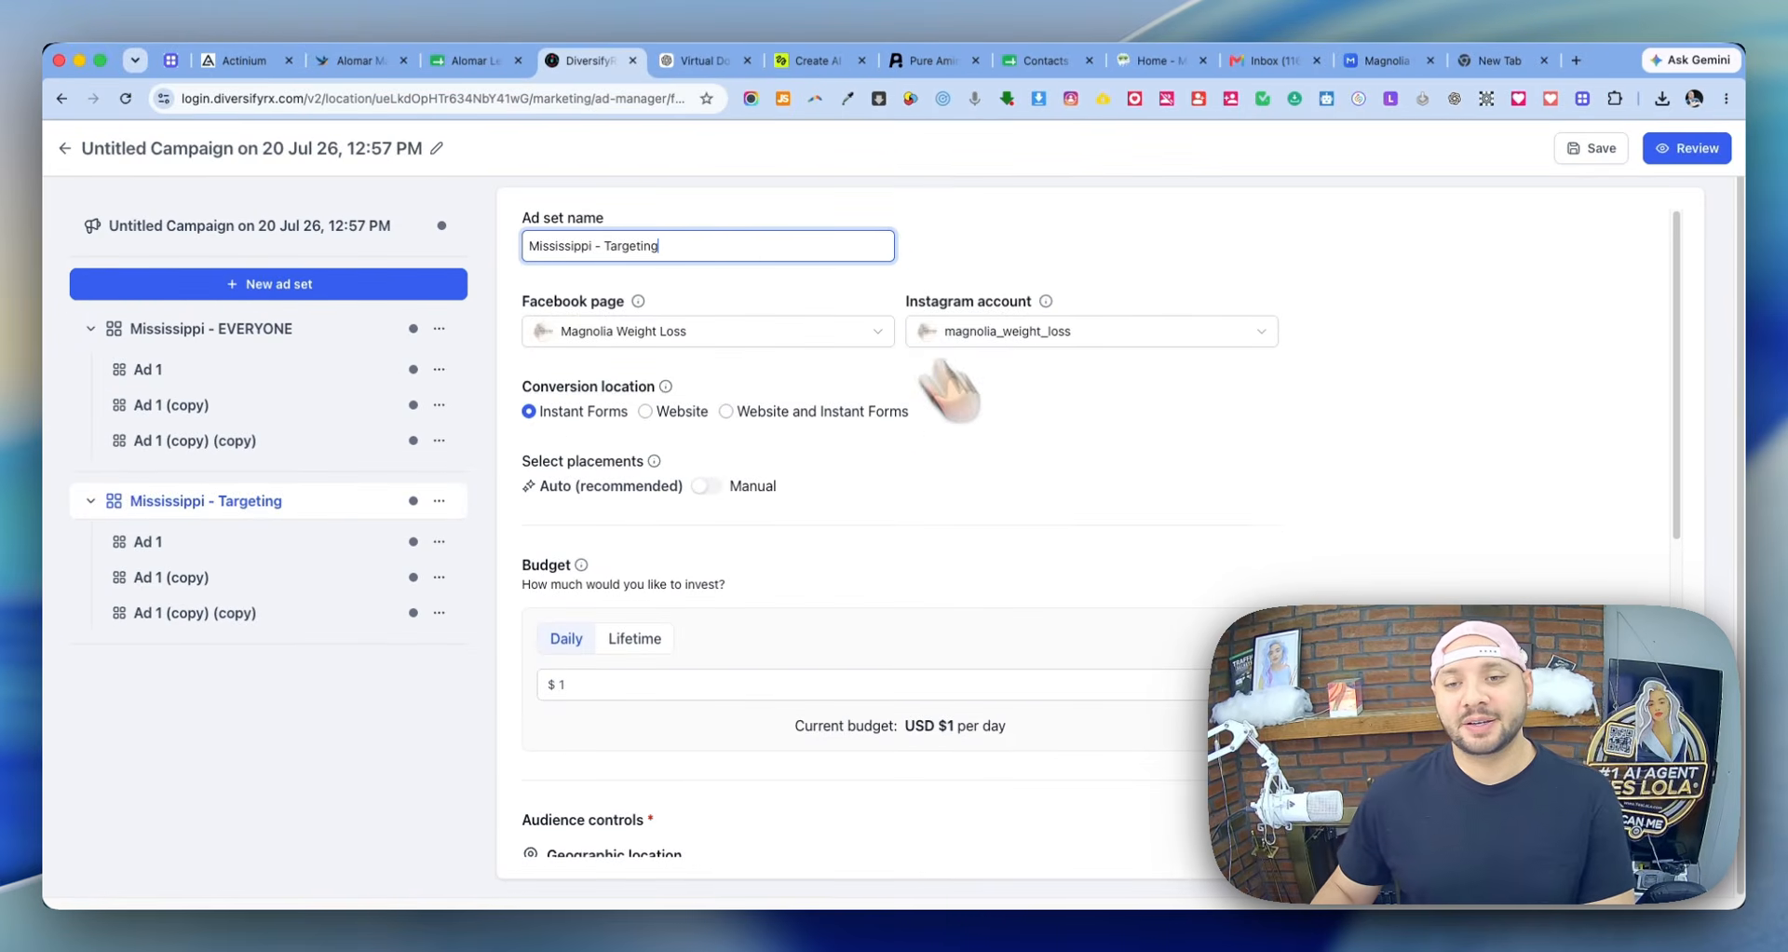
- Add Target Audience, Midtown Engaged Pages and All Contacts to Retarget them as retargeting audiences of the "Mississippi - Targeting" ad set
scroll(950, 386, "down", 6)
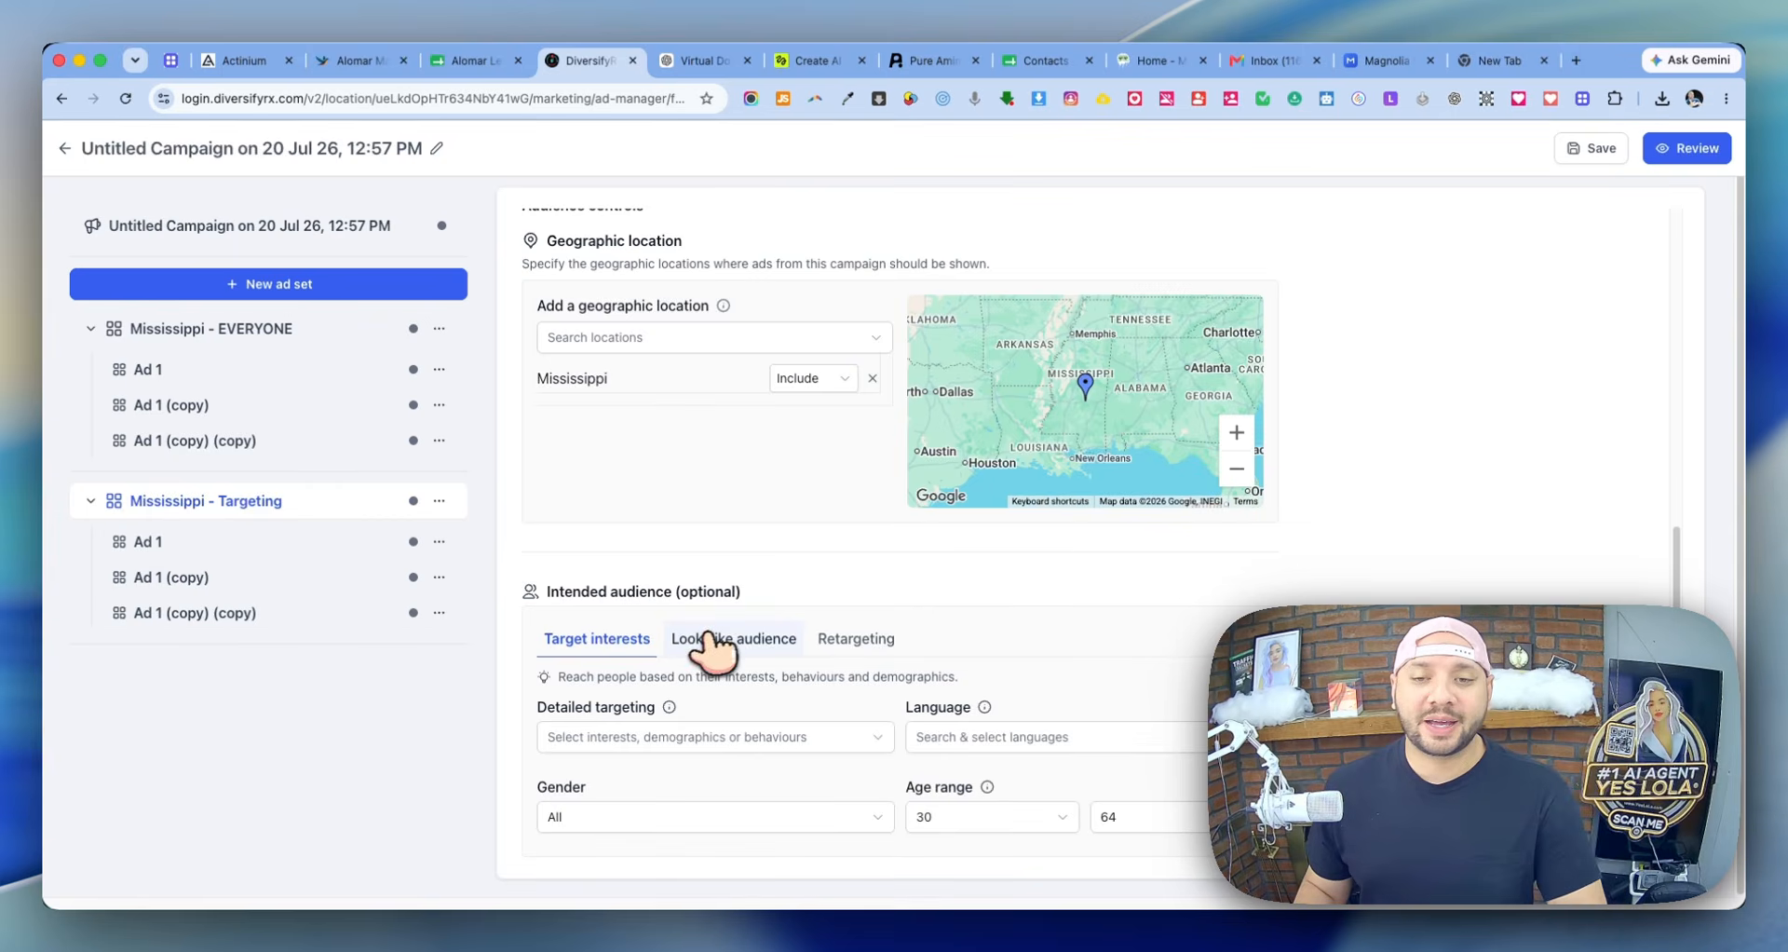
left_click(871, 641)
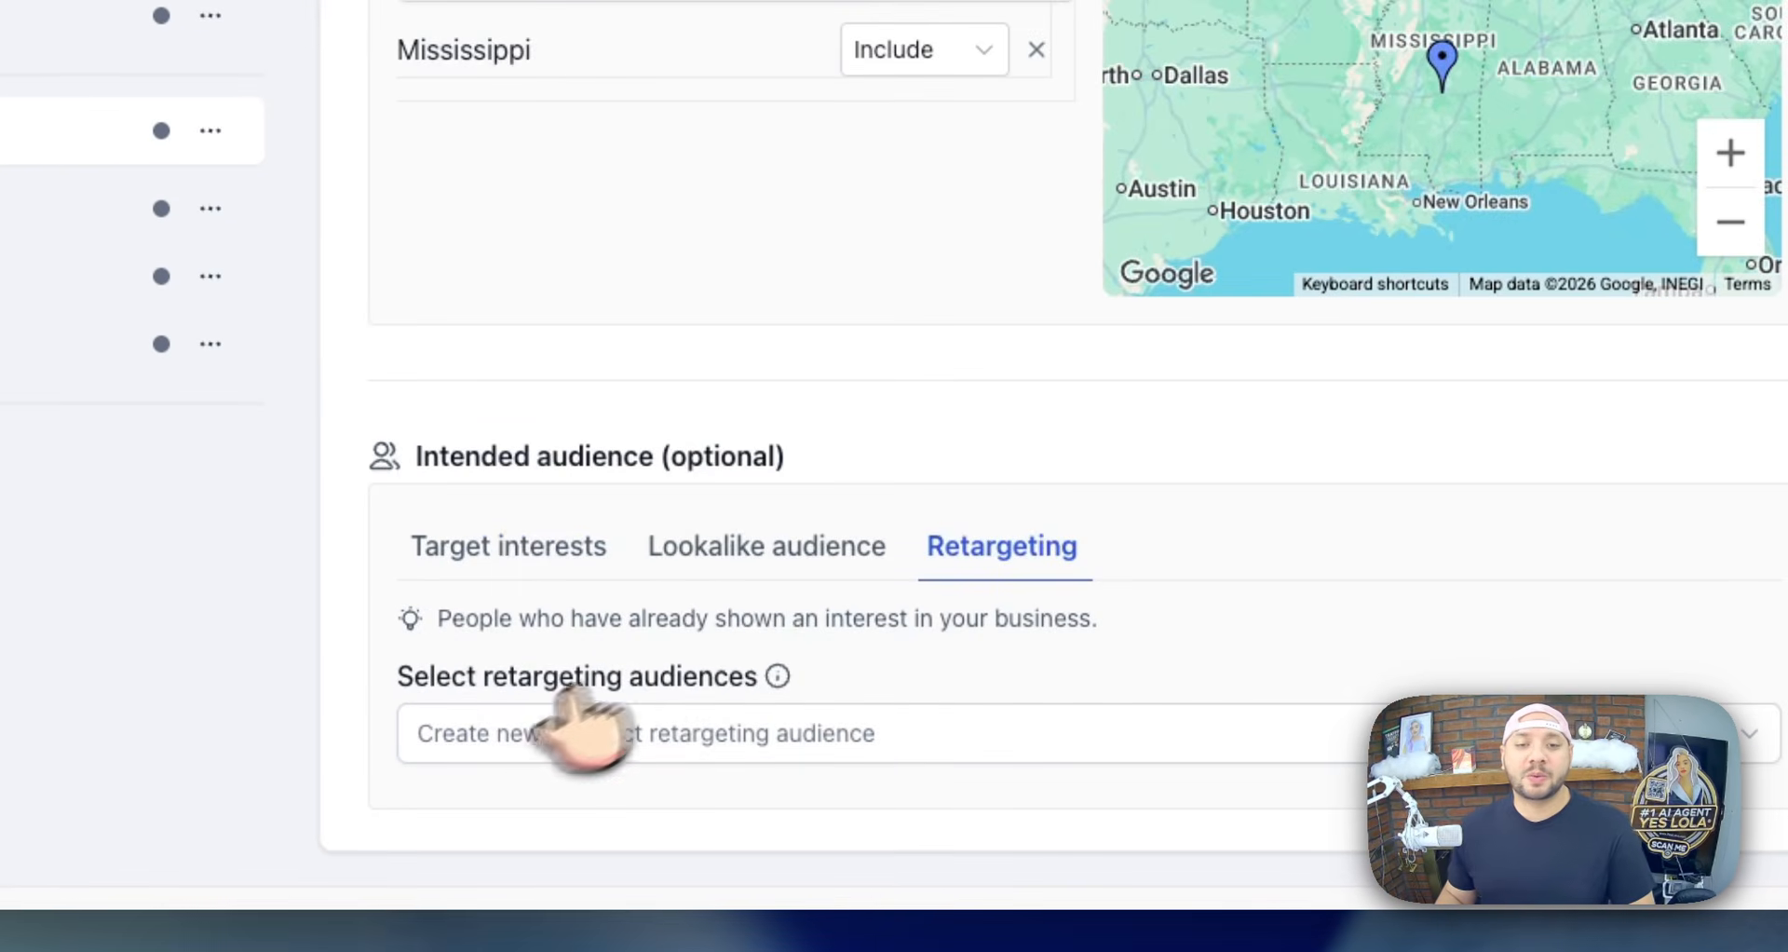
left_click(577, 739)
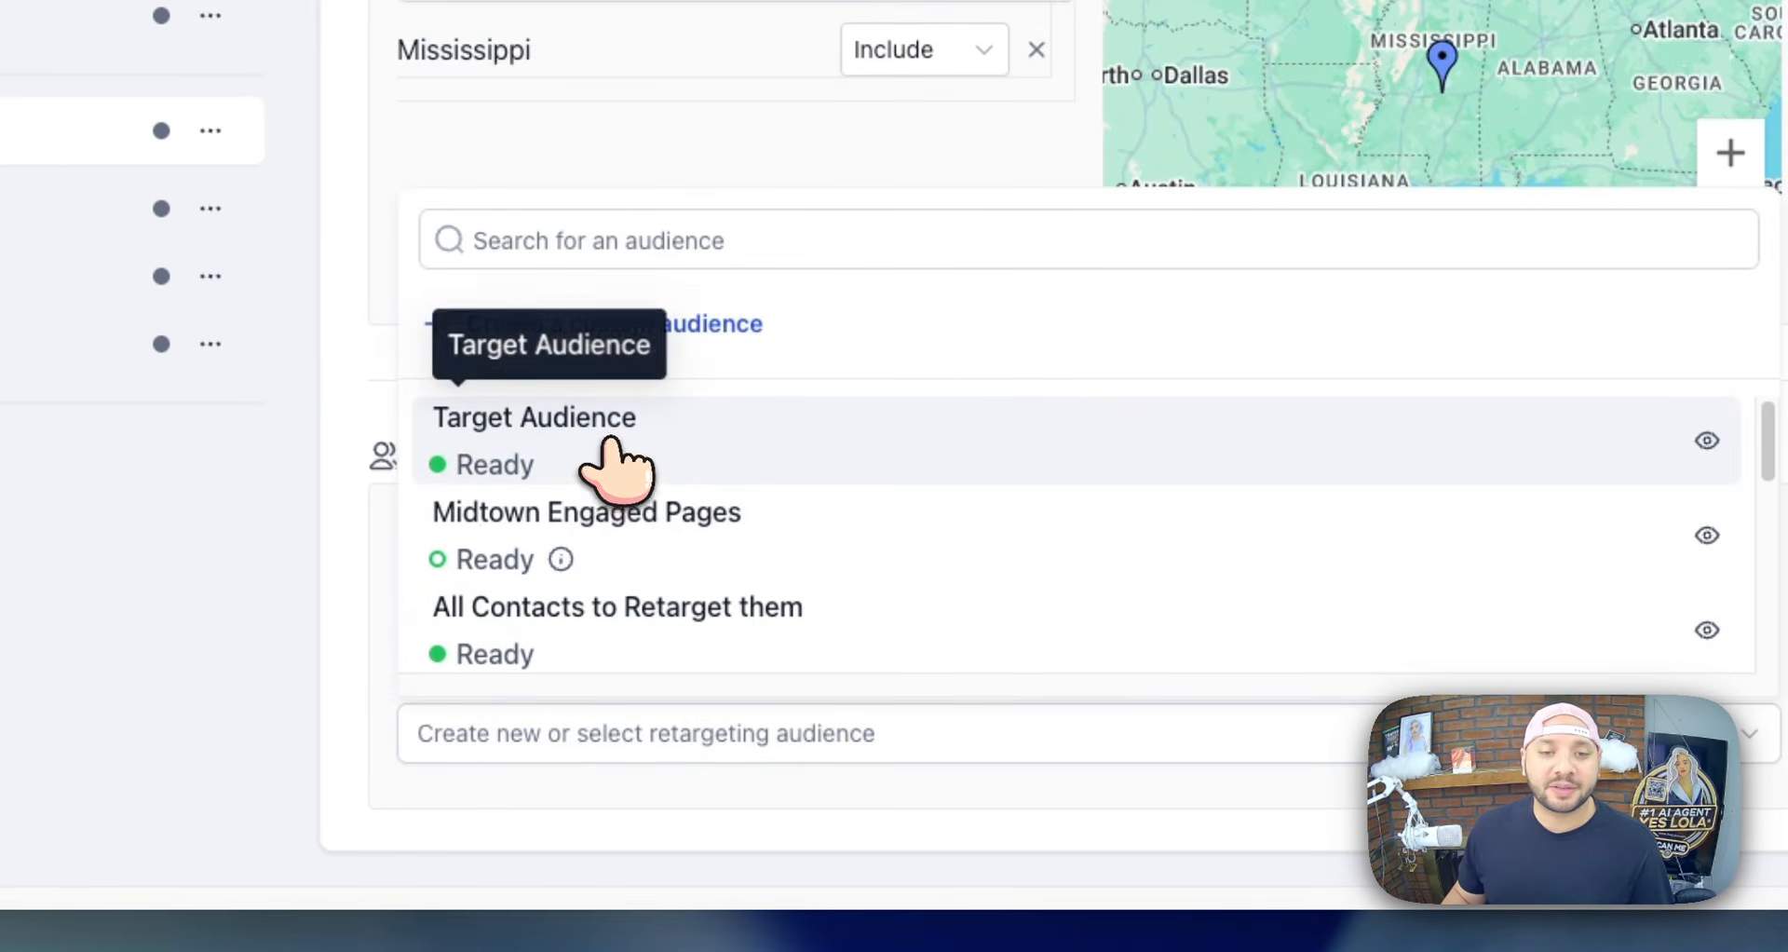
left_click(613, 439)
left_click(722, 549)
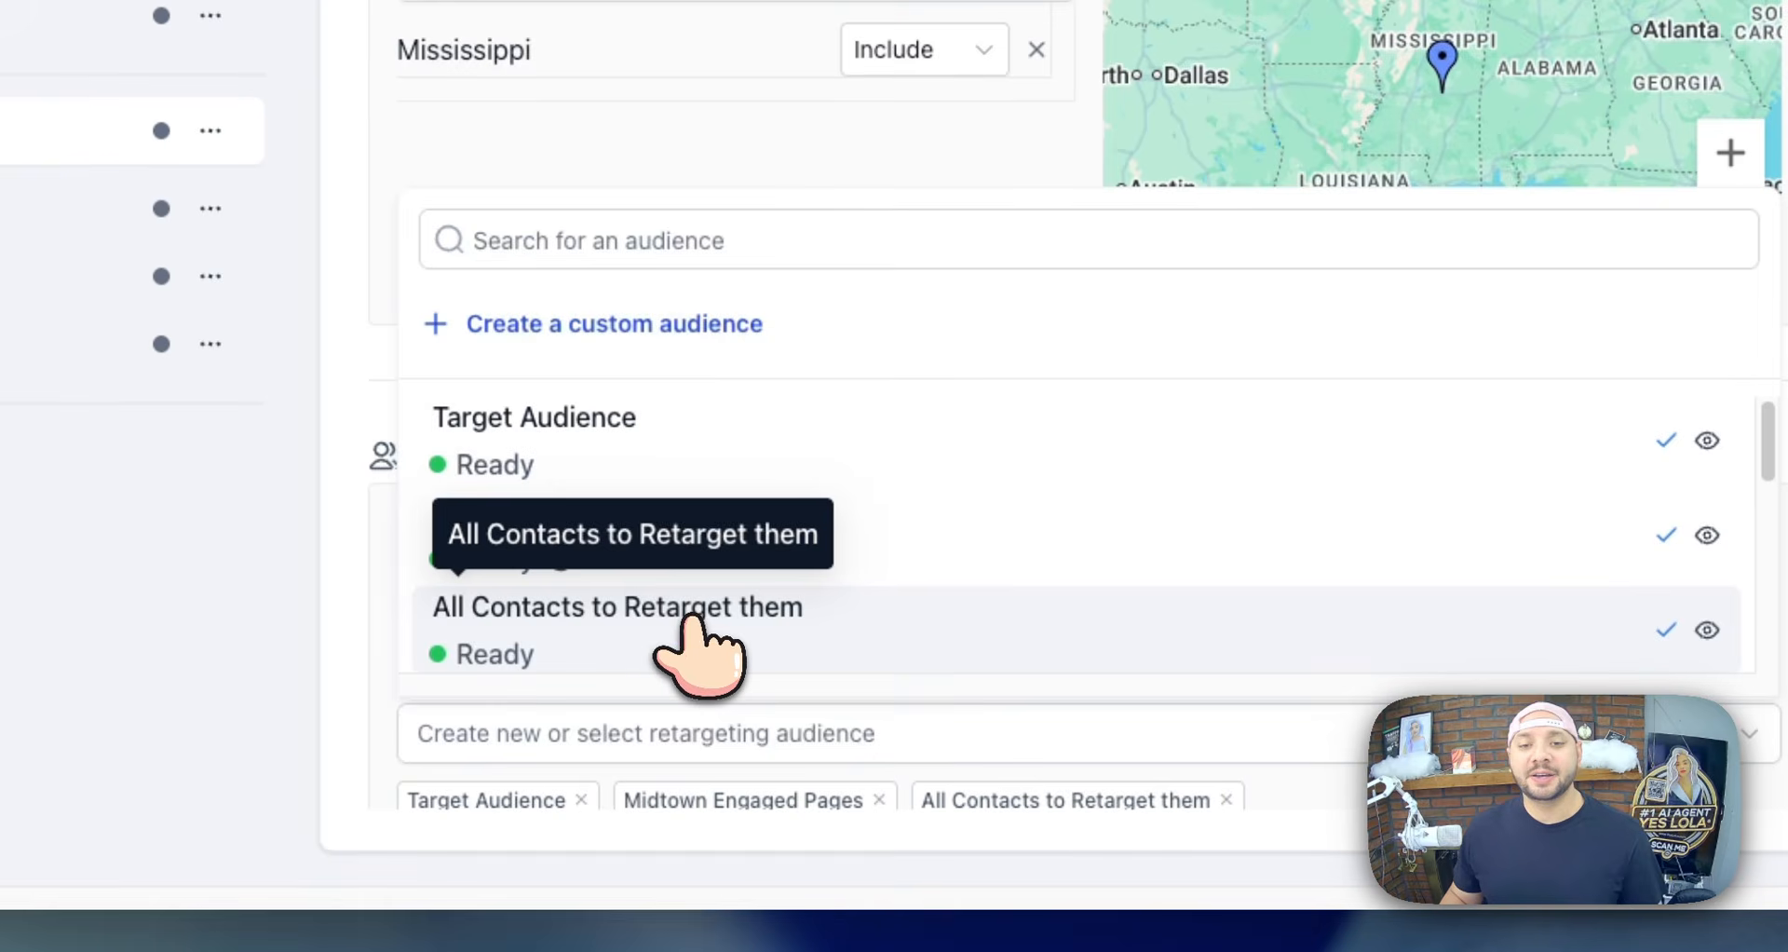
- Add Midtown Pharmacy & Gifts, Midtown Opened Form 90 Days and All Contacts - 4,000 as retargeting audiences
scroll(701, 633, "down", 3)
left_click(750, 508)
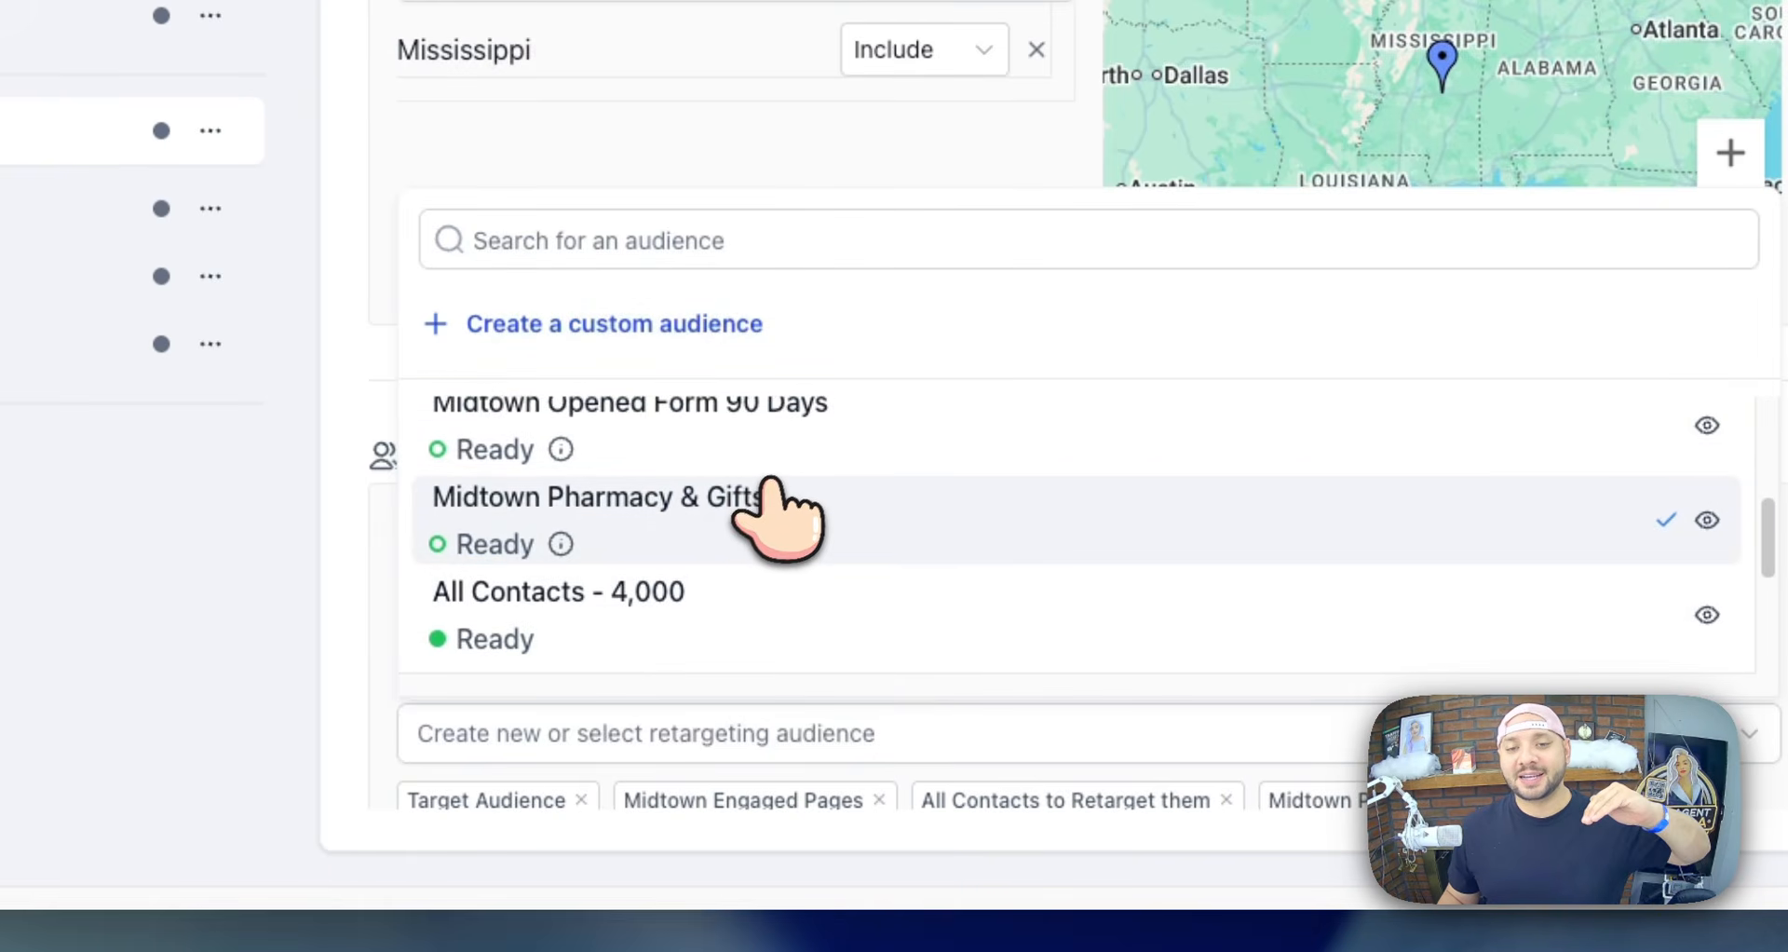
scroll(773, 507, "up", 1)
left_click(816, 449)
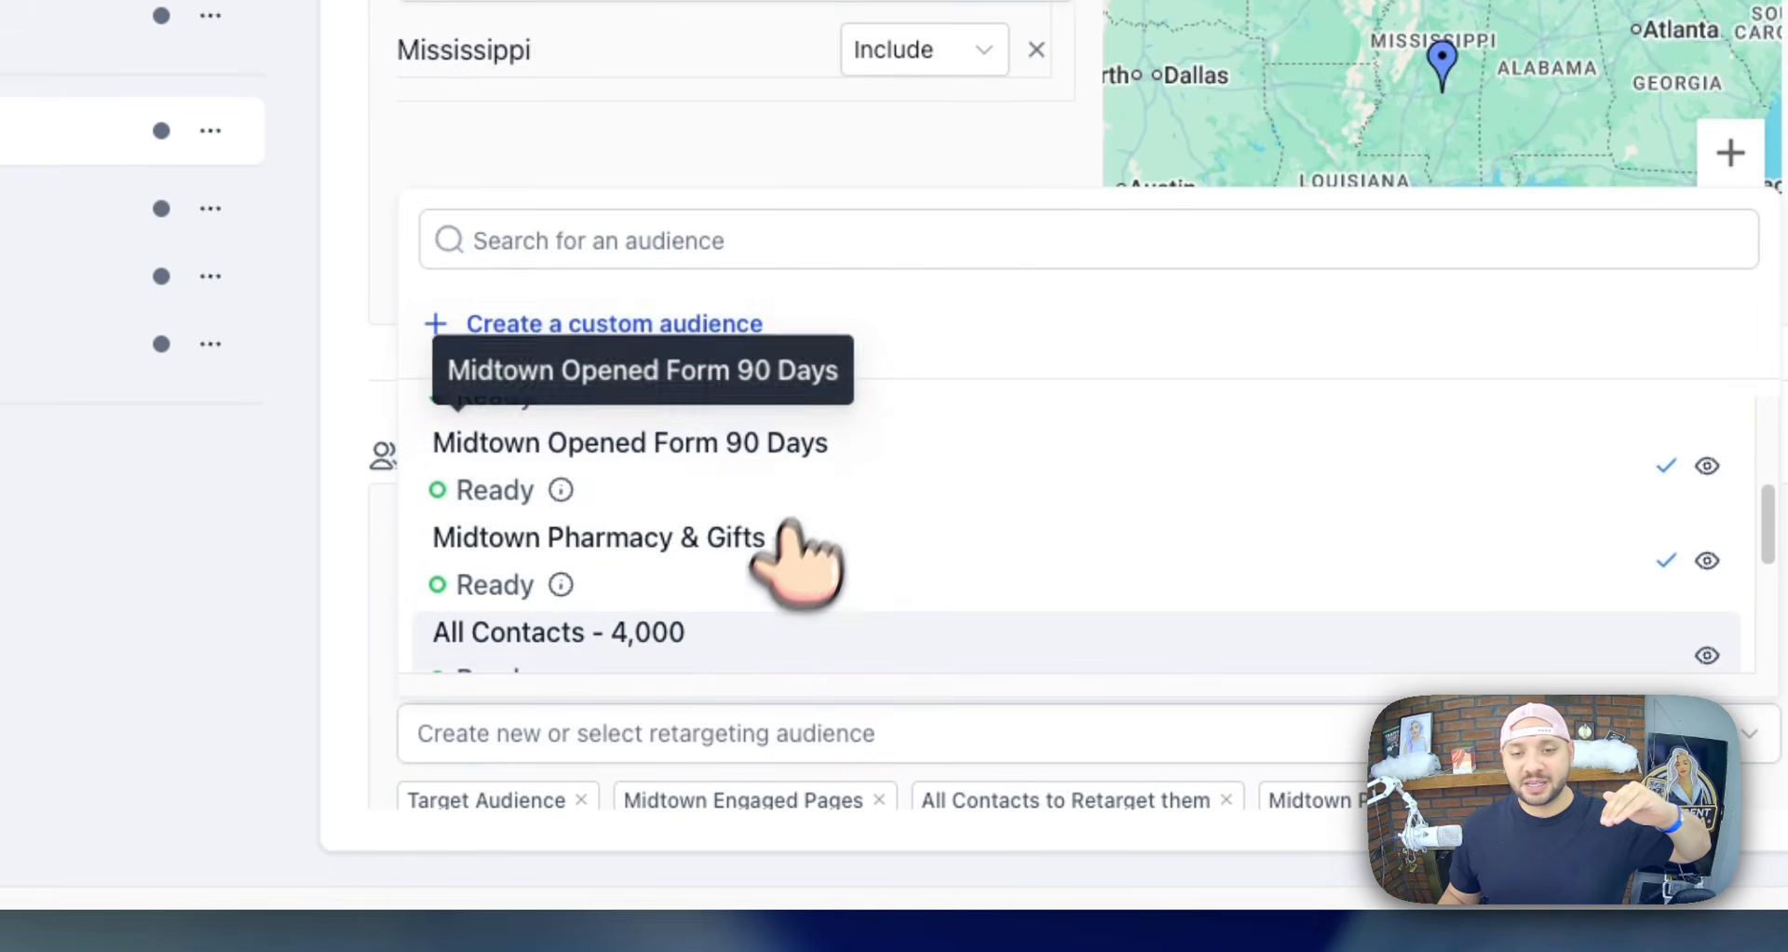
left_click(663, 641)
scroll(662, 639, "down", 2)
left_click(743, 545)
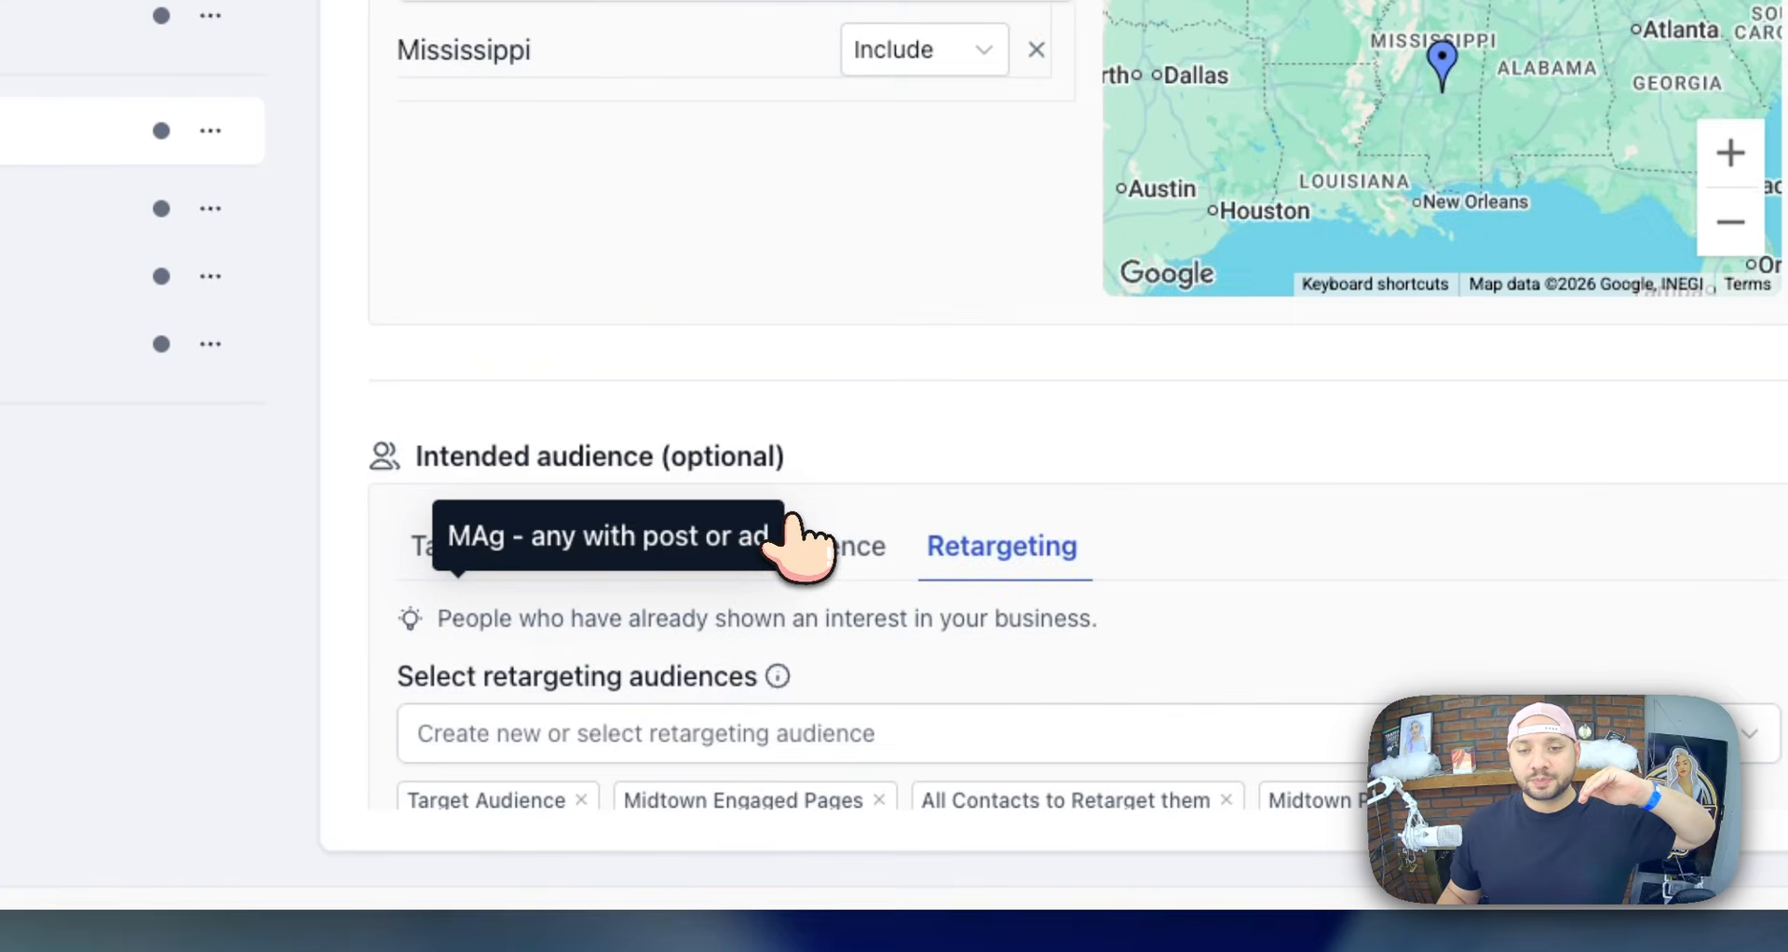
- Add Magnolia - FB Visitors - 365 Days and MAg - any with post or ad to the retargeting audiences
scroll(699, 758, "down", 3)
left_click(701, 572)
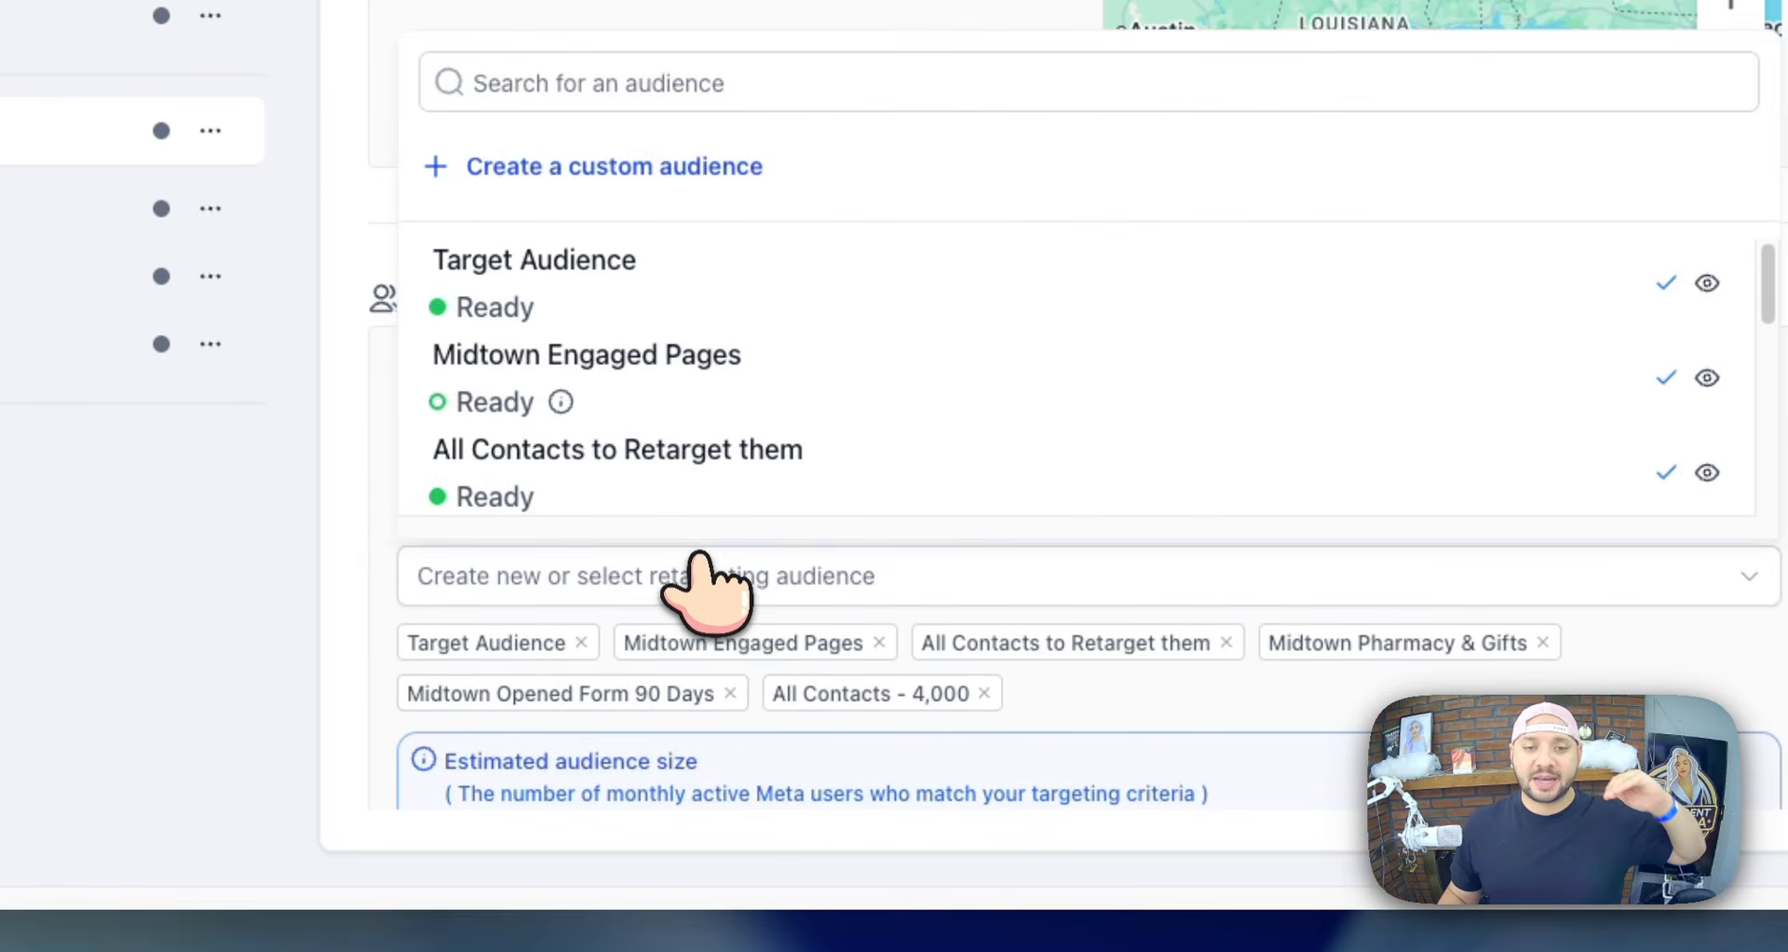
scroll(739, 487, "down", 4)
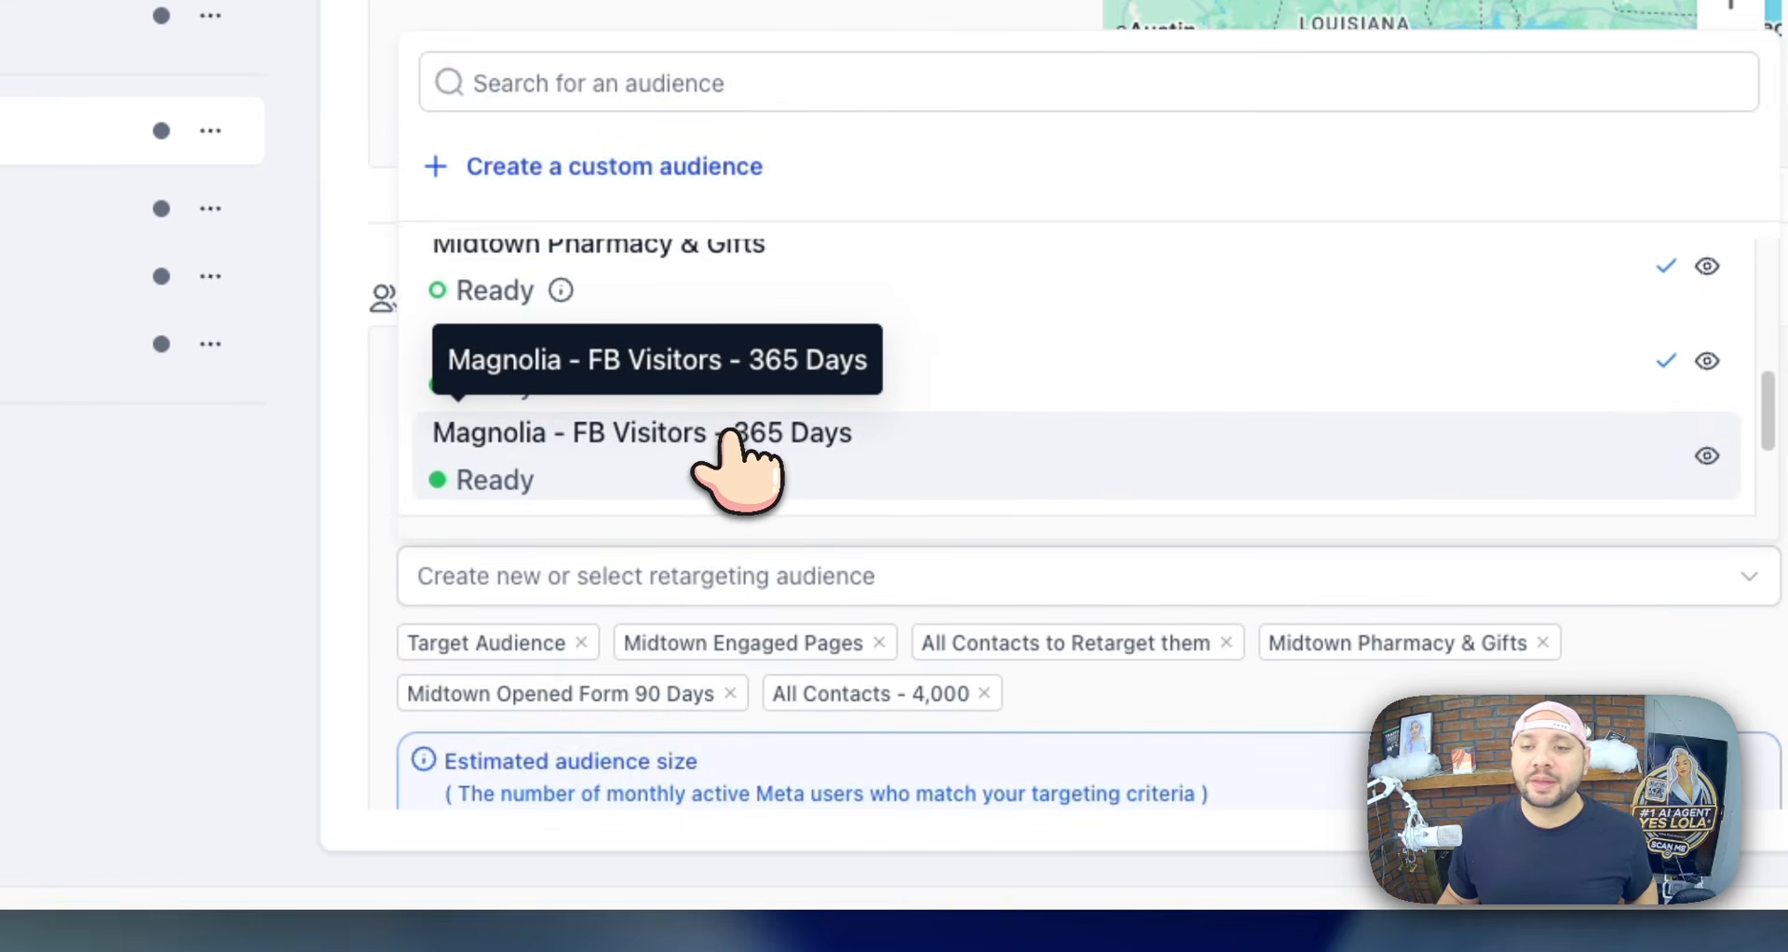
left_click(736, 430)
left_click(680, 475)
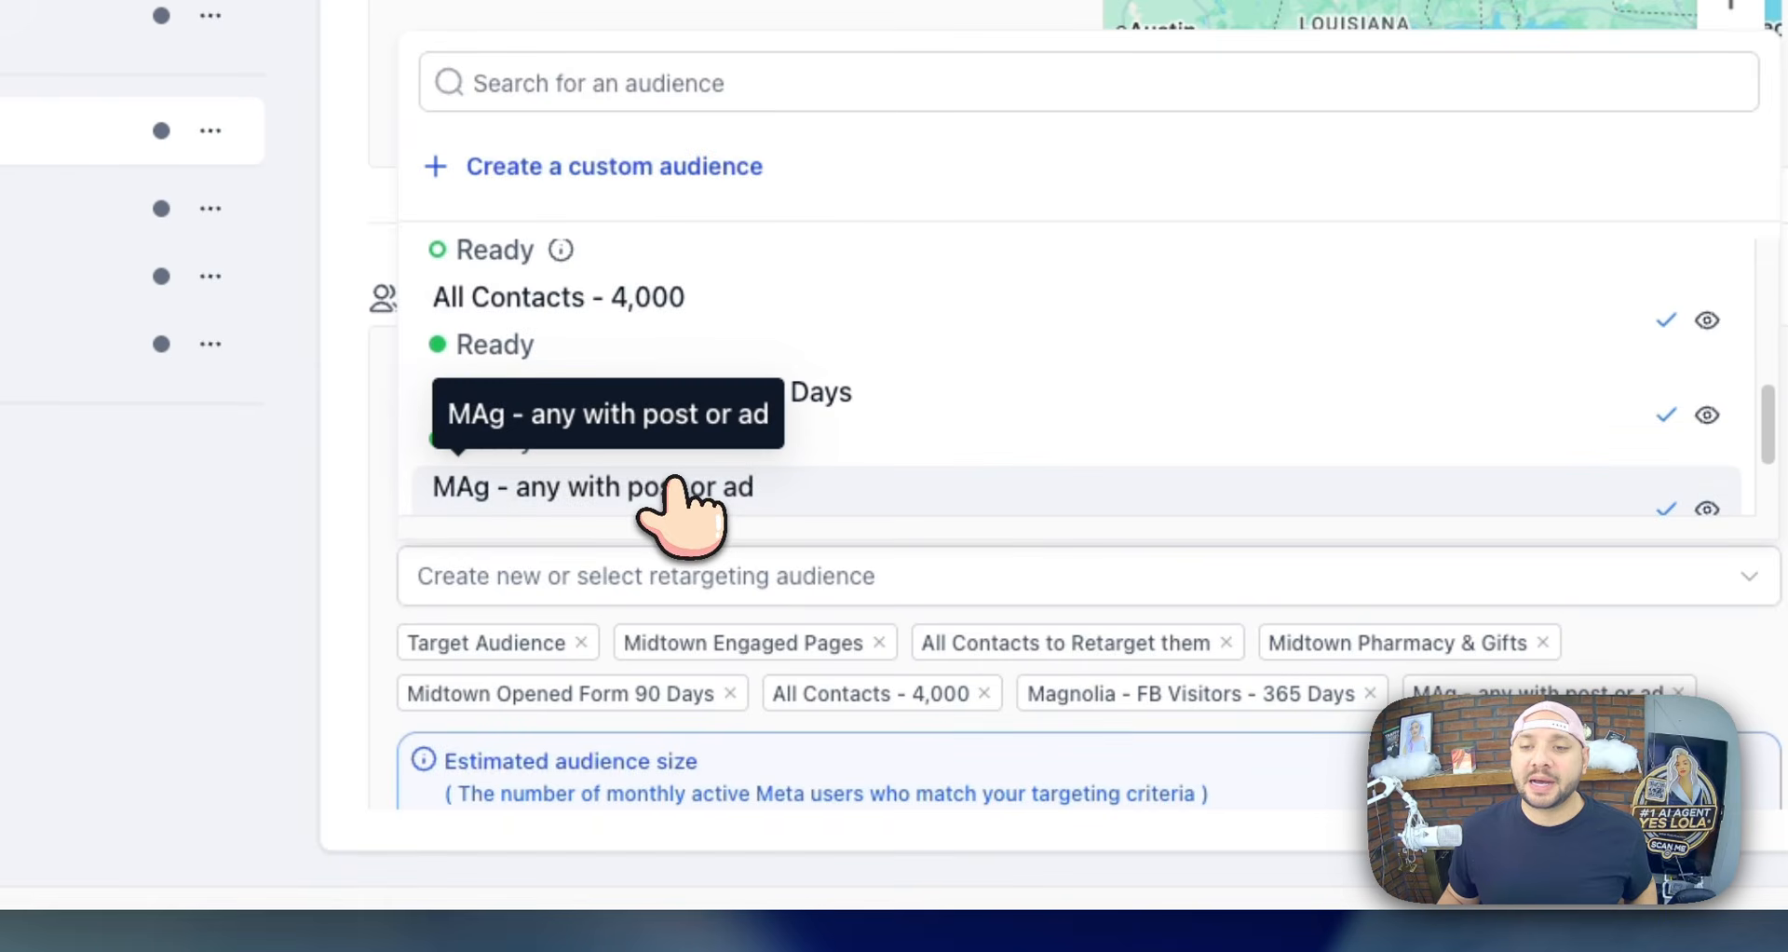
scroll(783, 447, "down", 1)
left_click(755, 447)
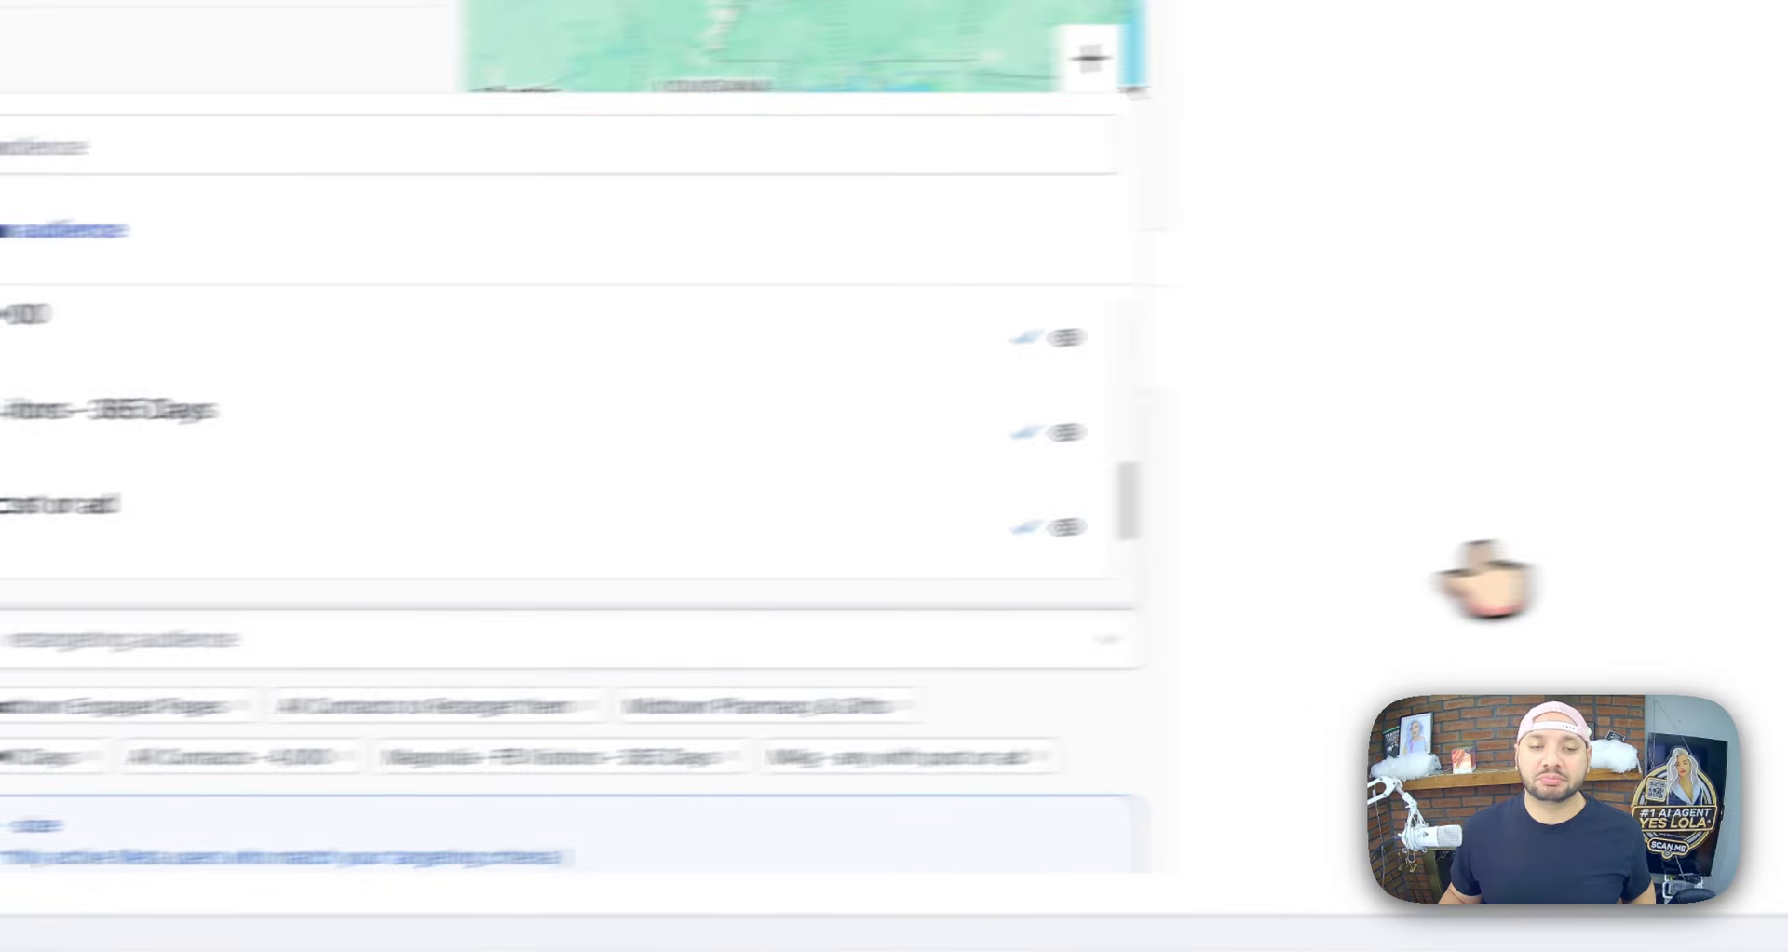
left_click(1479, 551)
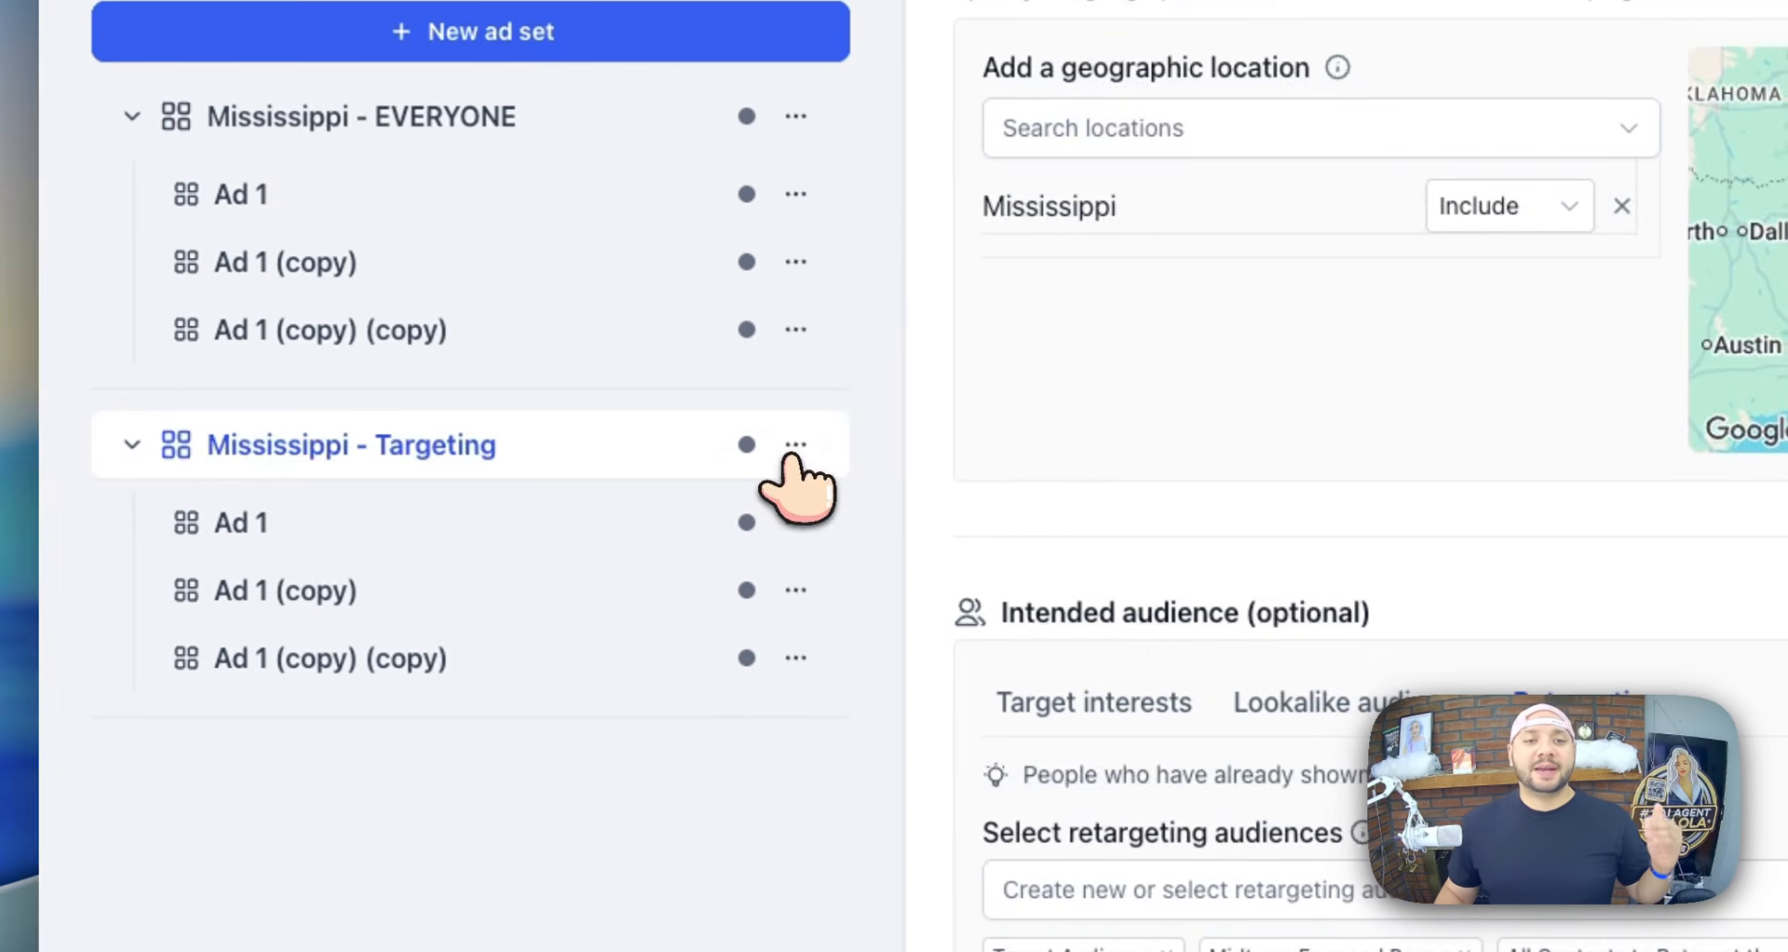
- Duplicate the "Mississippi - Targeting" ad set and rename the copy "Mississippi - Targeting - Retargeting Male"
left_click(793, 451)
left_click(821, 319)
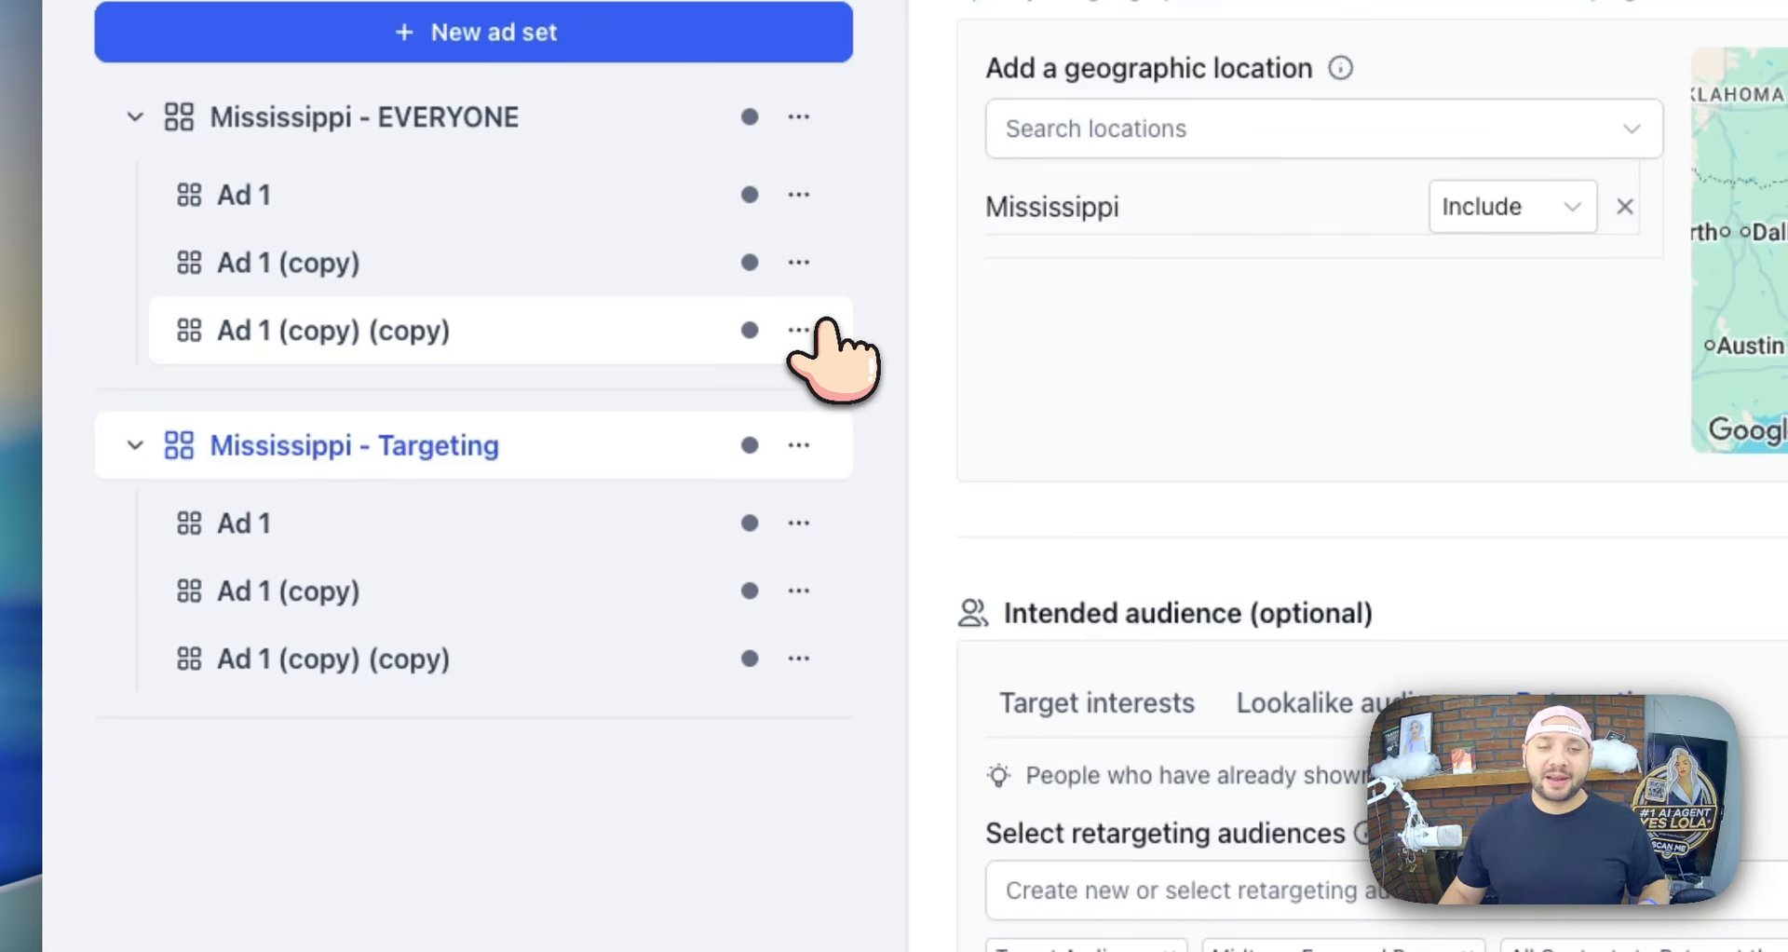
left_click(512, 773)
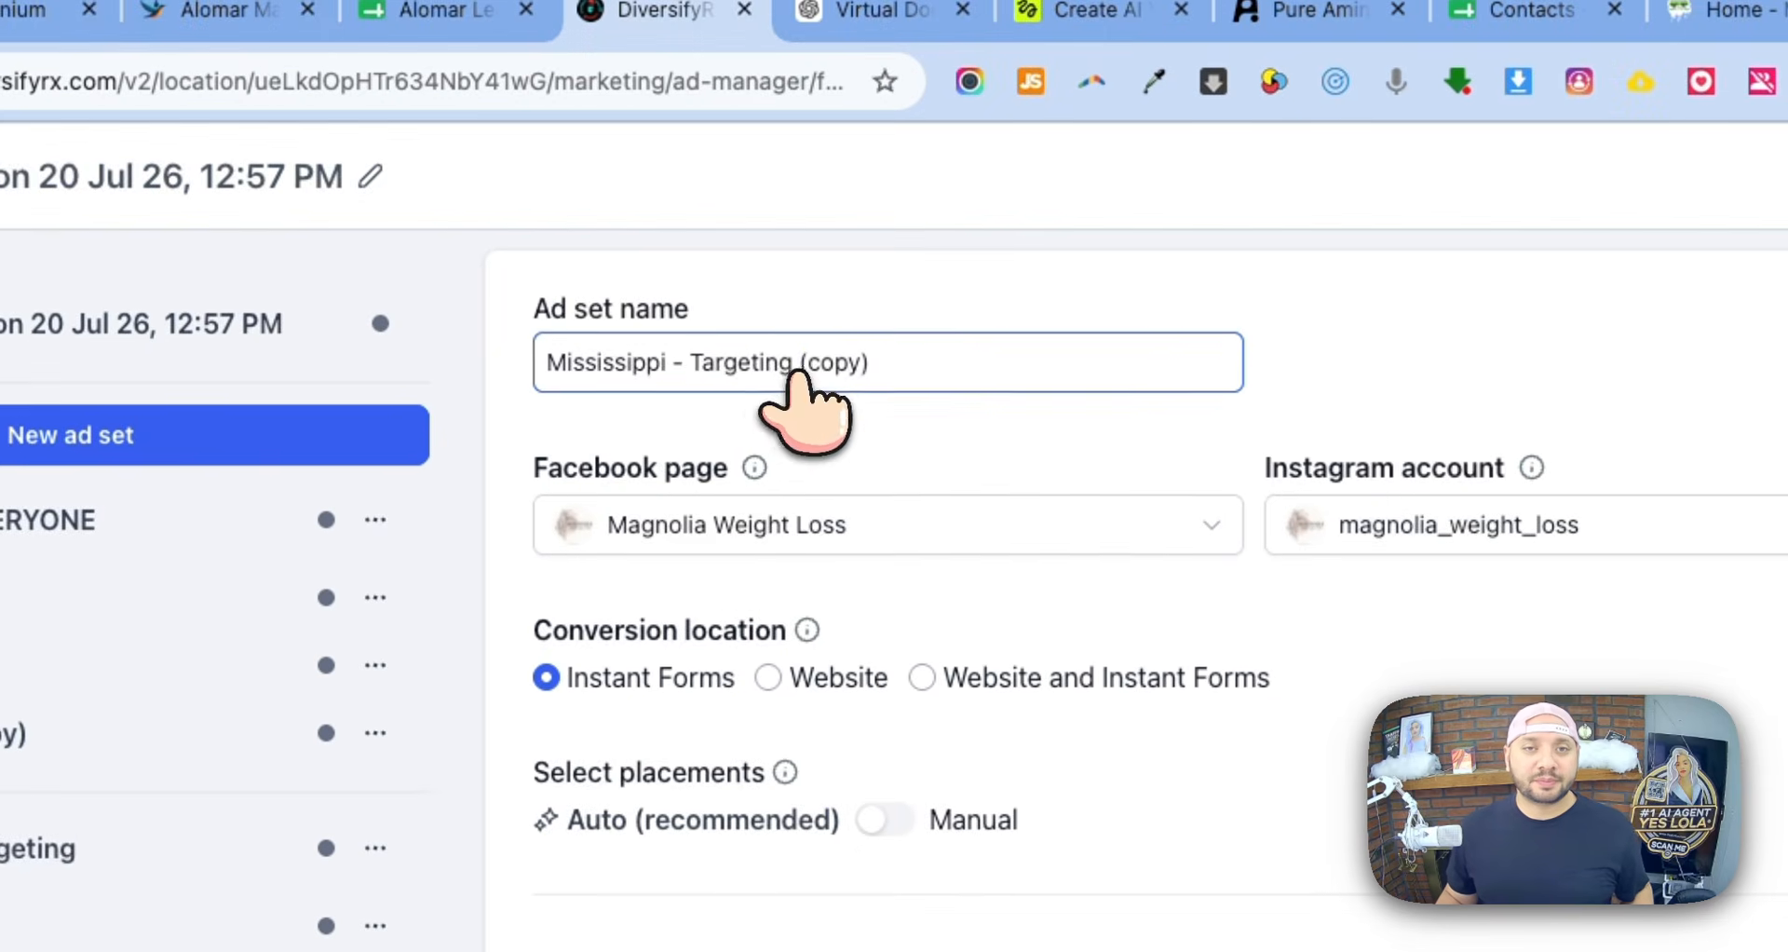
left_click_drag(918, 248, 1202, 257)
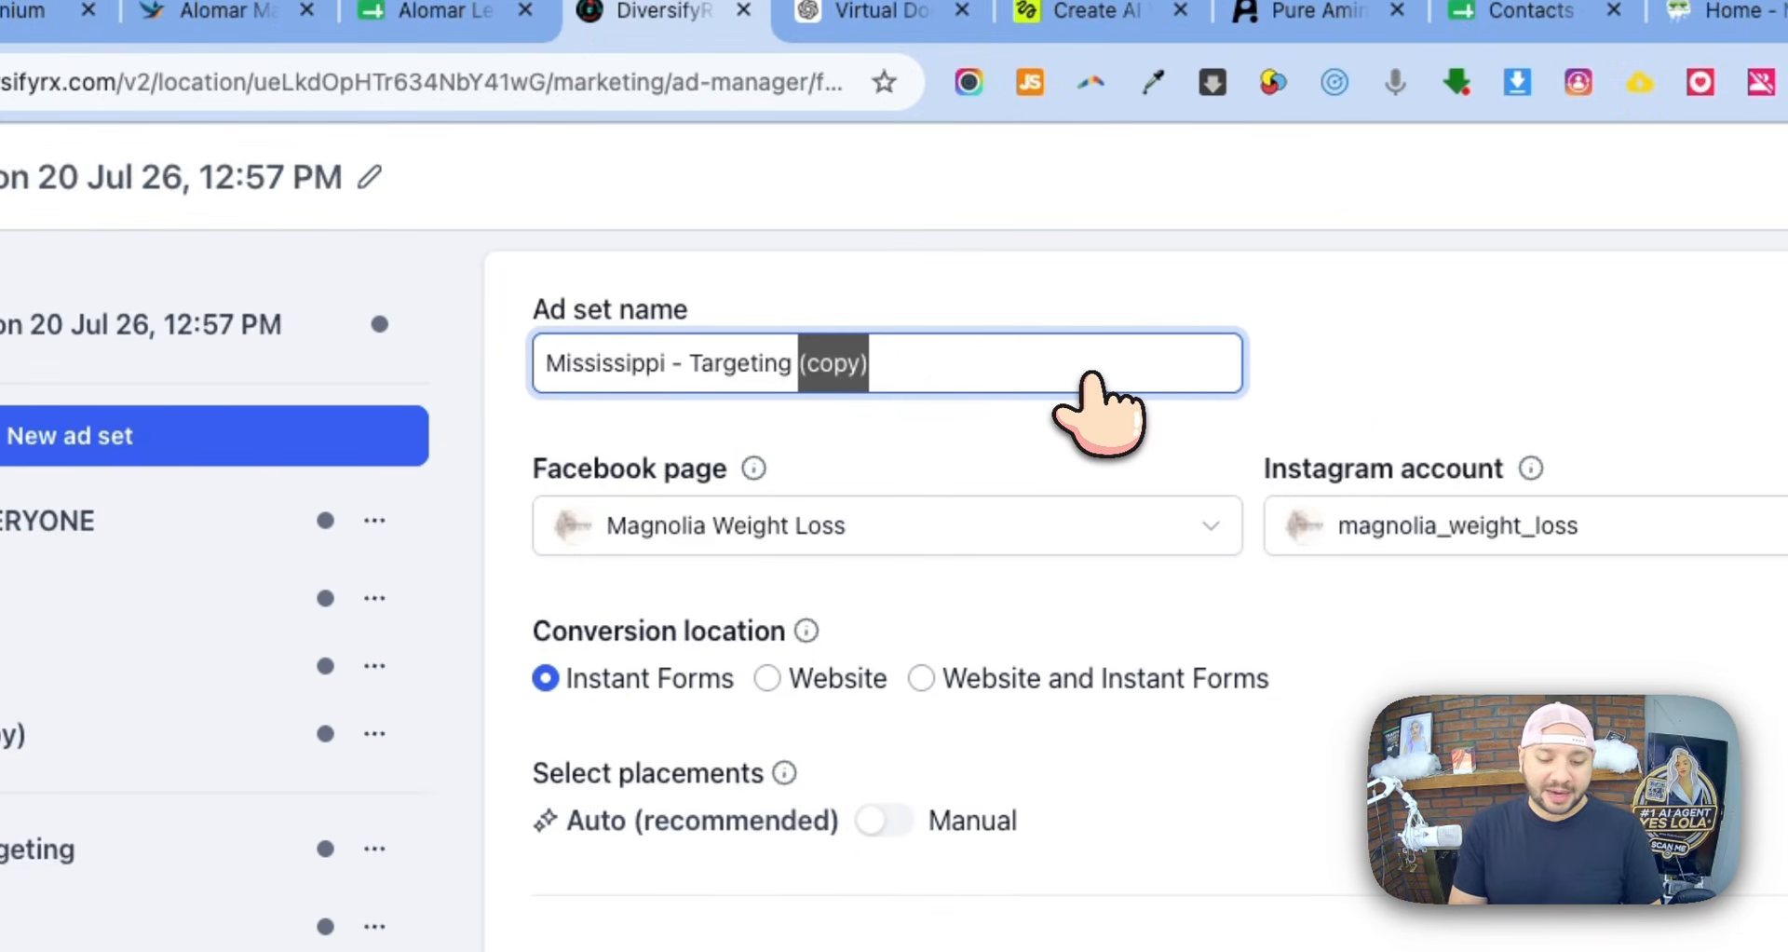
type("- Rera")
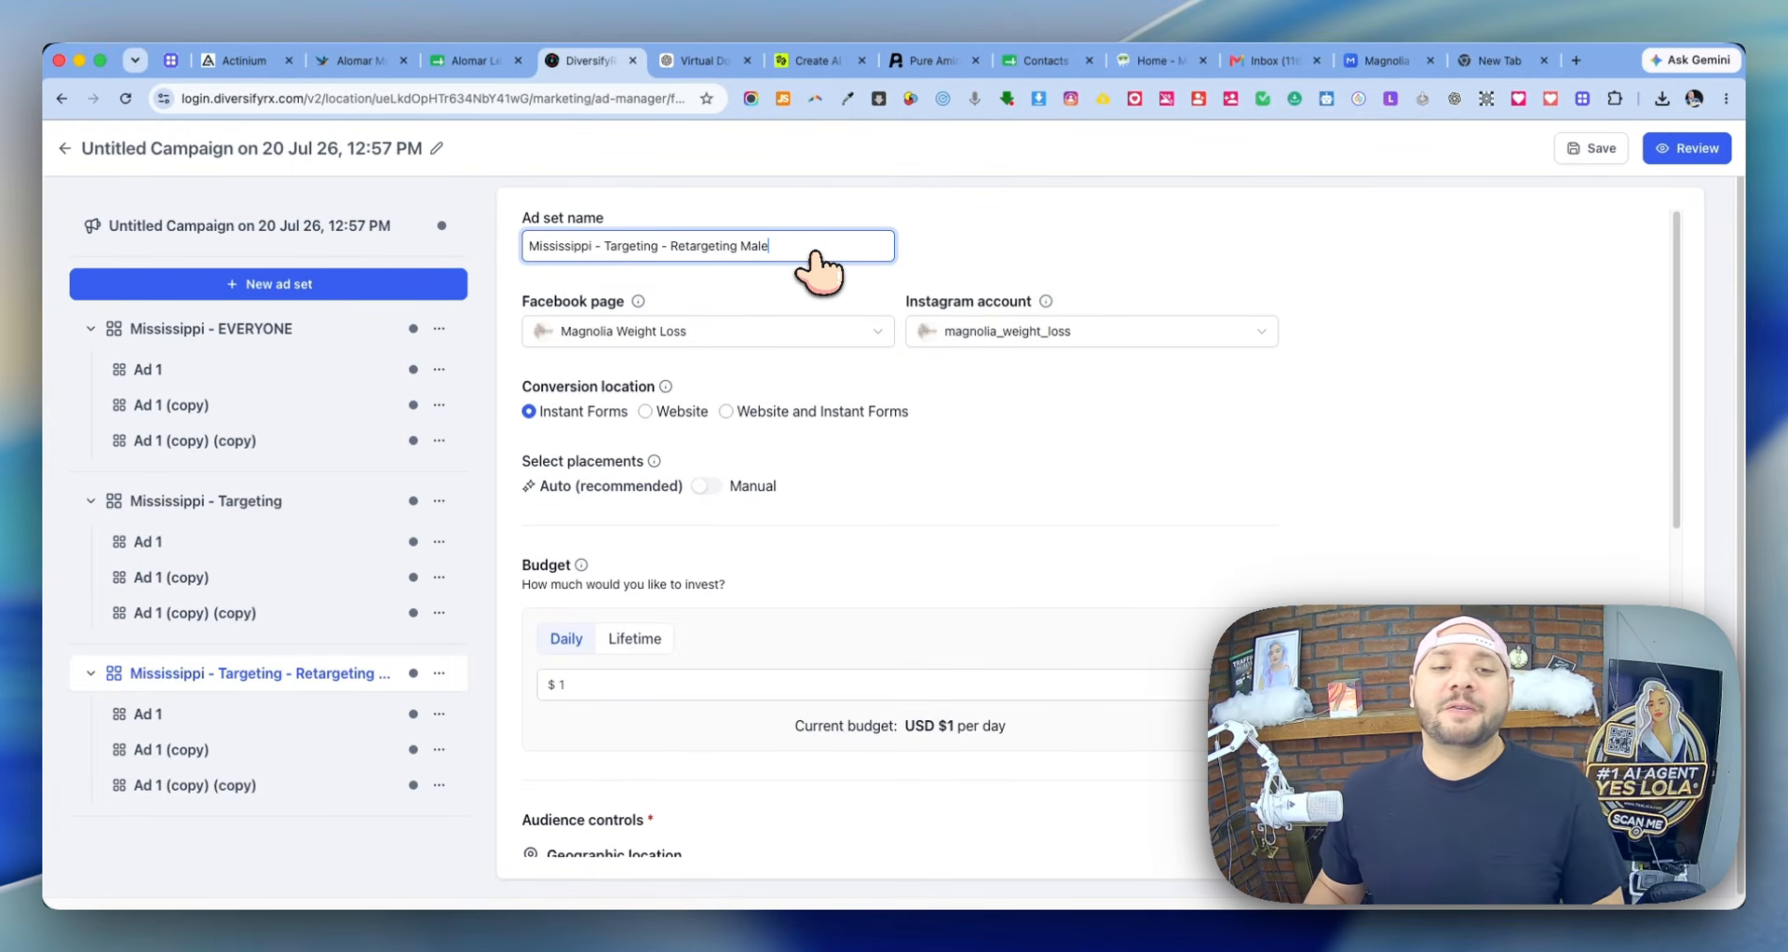
- Set the gender to Men in the target interests of the "Mississippi - Targeting - Retargeting Male" ad set
scroll(676, 639, "down", 7)
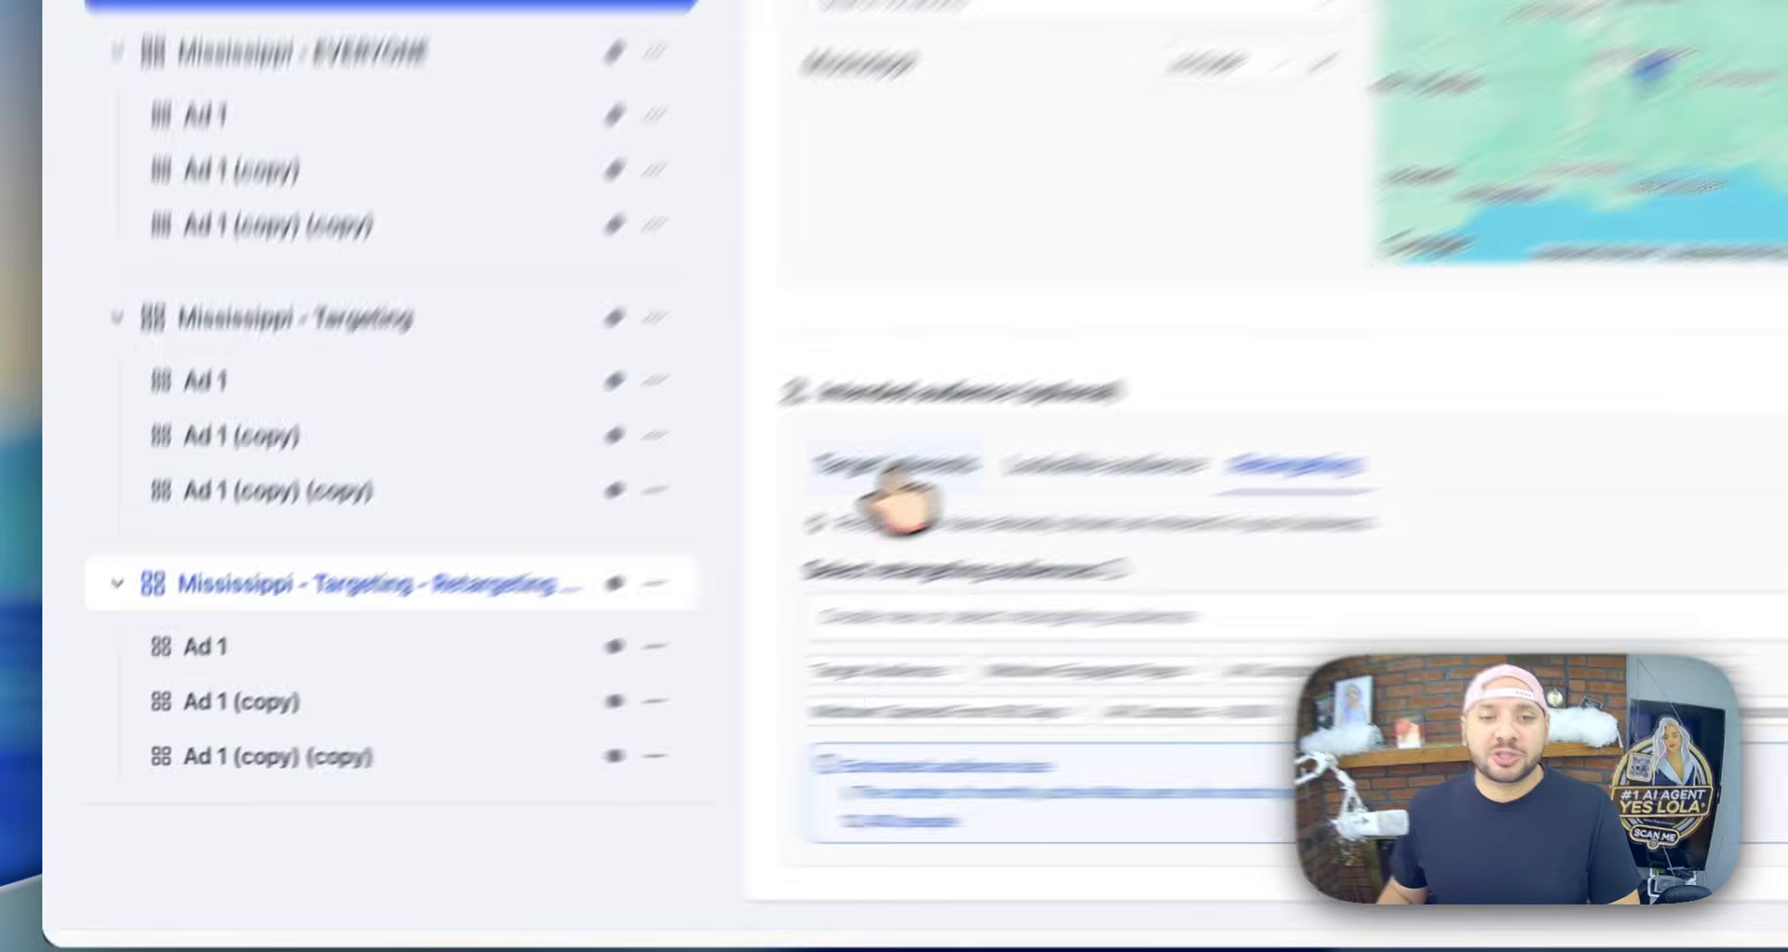
left_click(616, 598)
left_click(605, 818)
left_click(1104, 687)
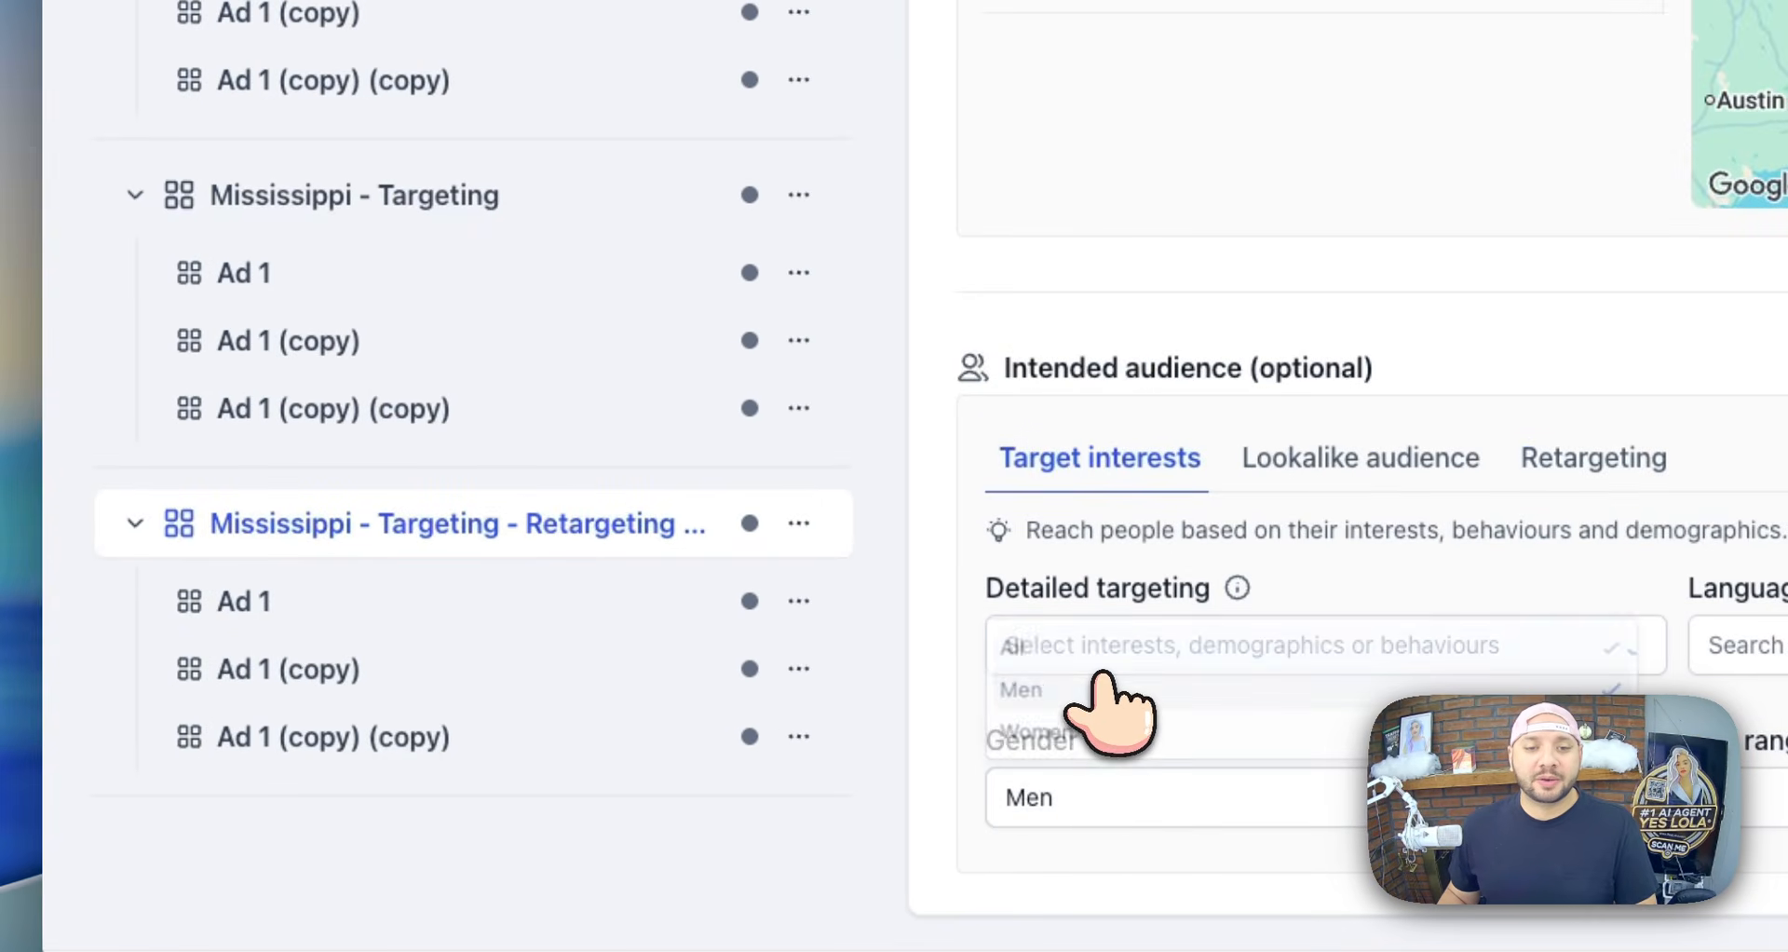
- Rename the "Mississippi - Targeting" ad set as "Mississippi - Retargeting"
left_click(610, 213)
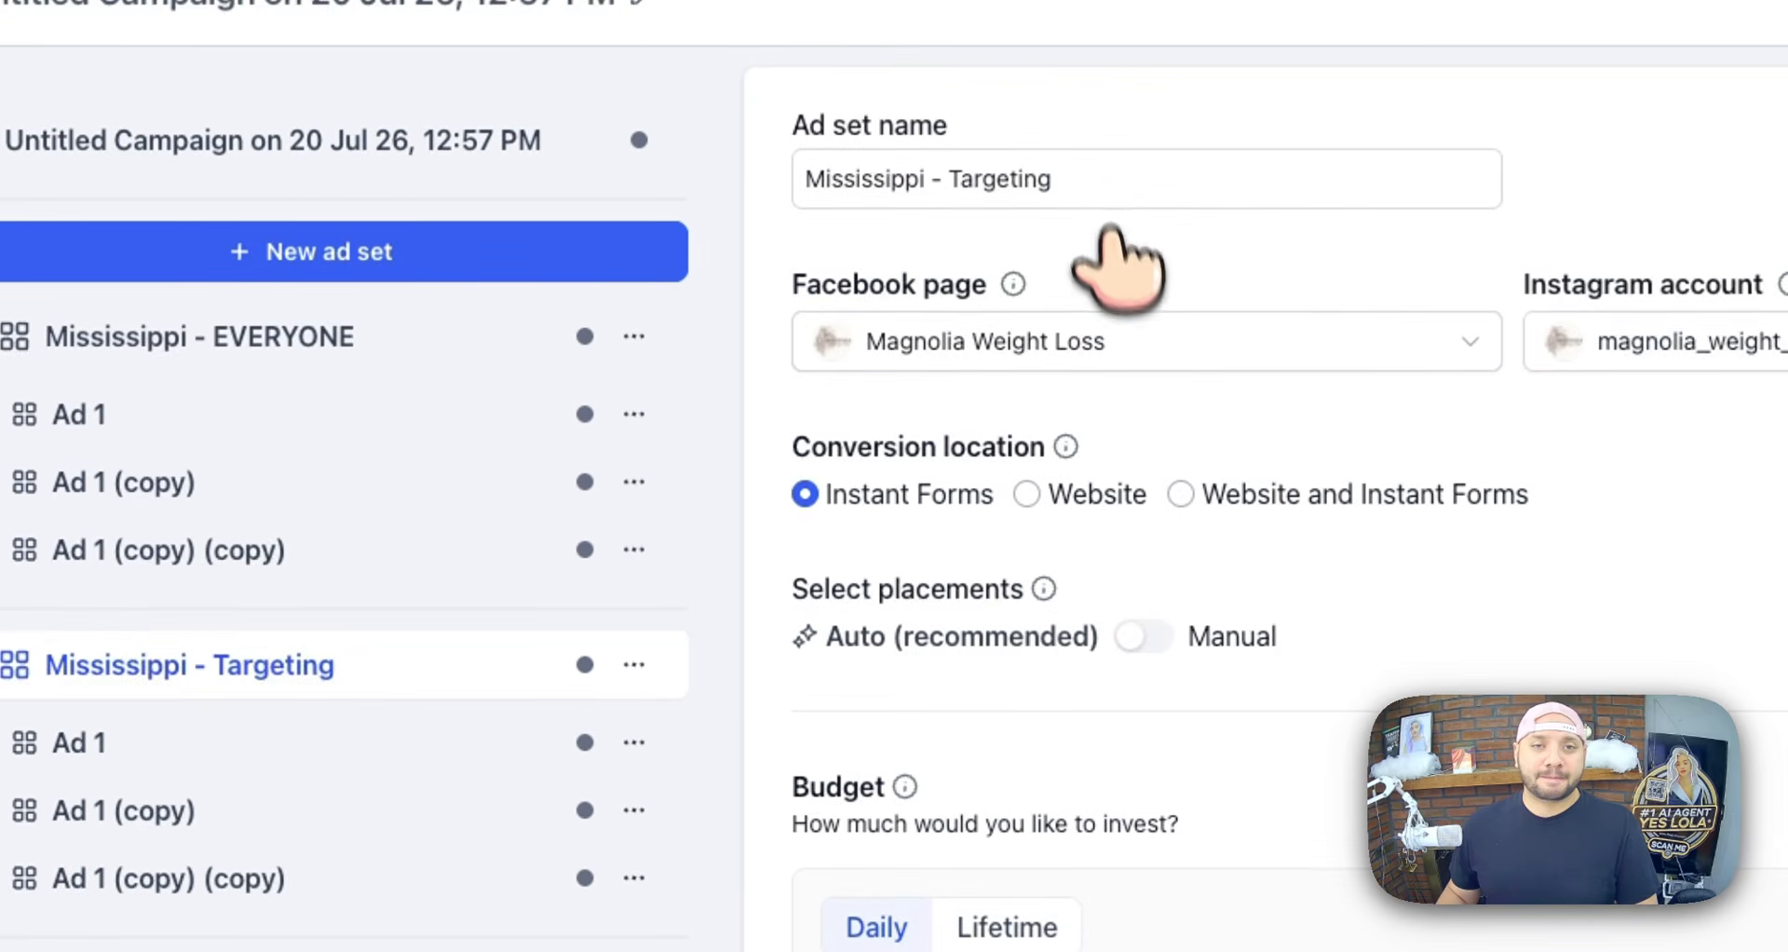
left_click(1101, 177)
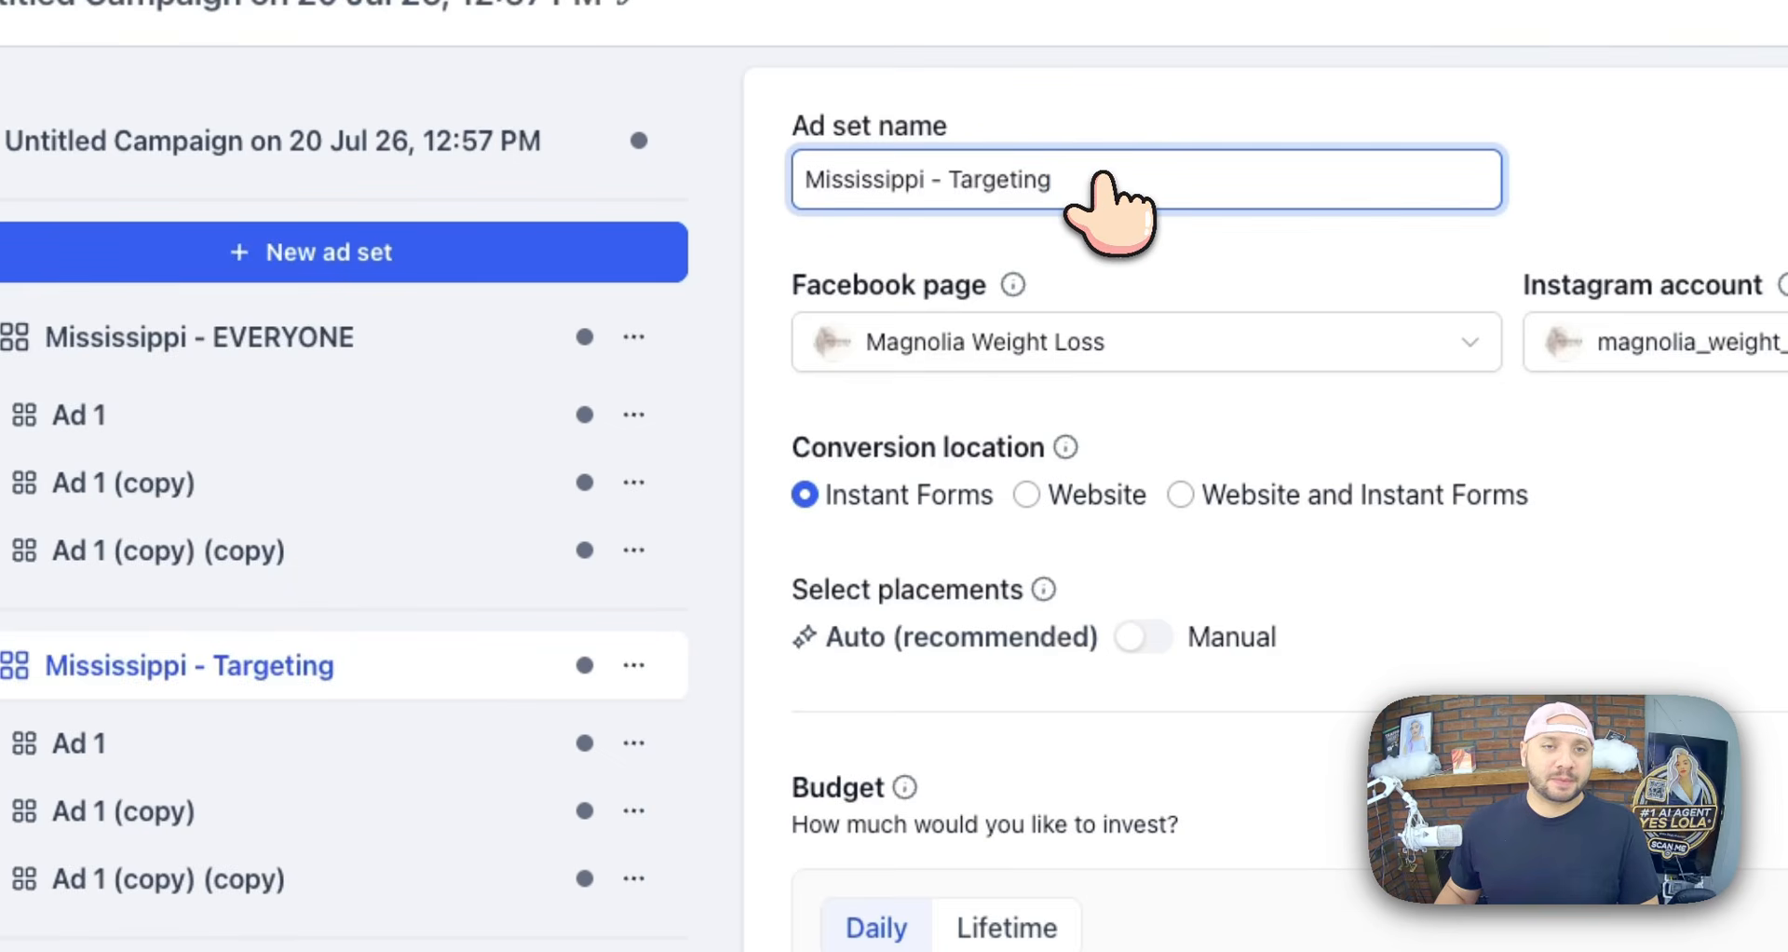
left_click(955, 179)
key("BackSpace")
type("Re")
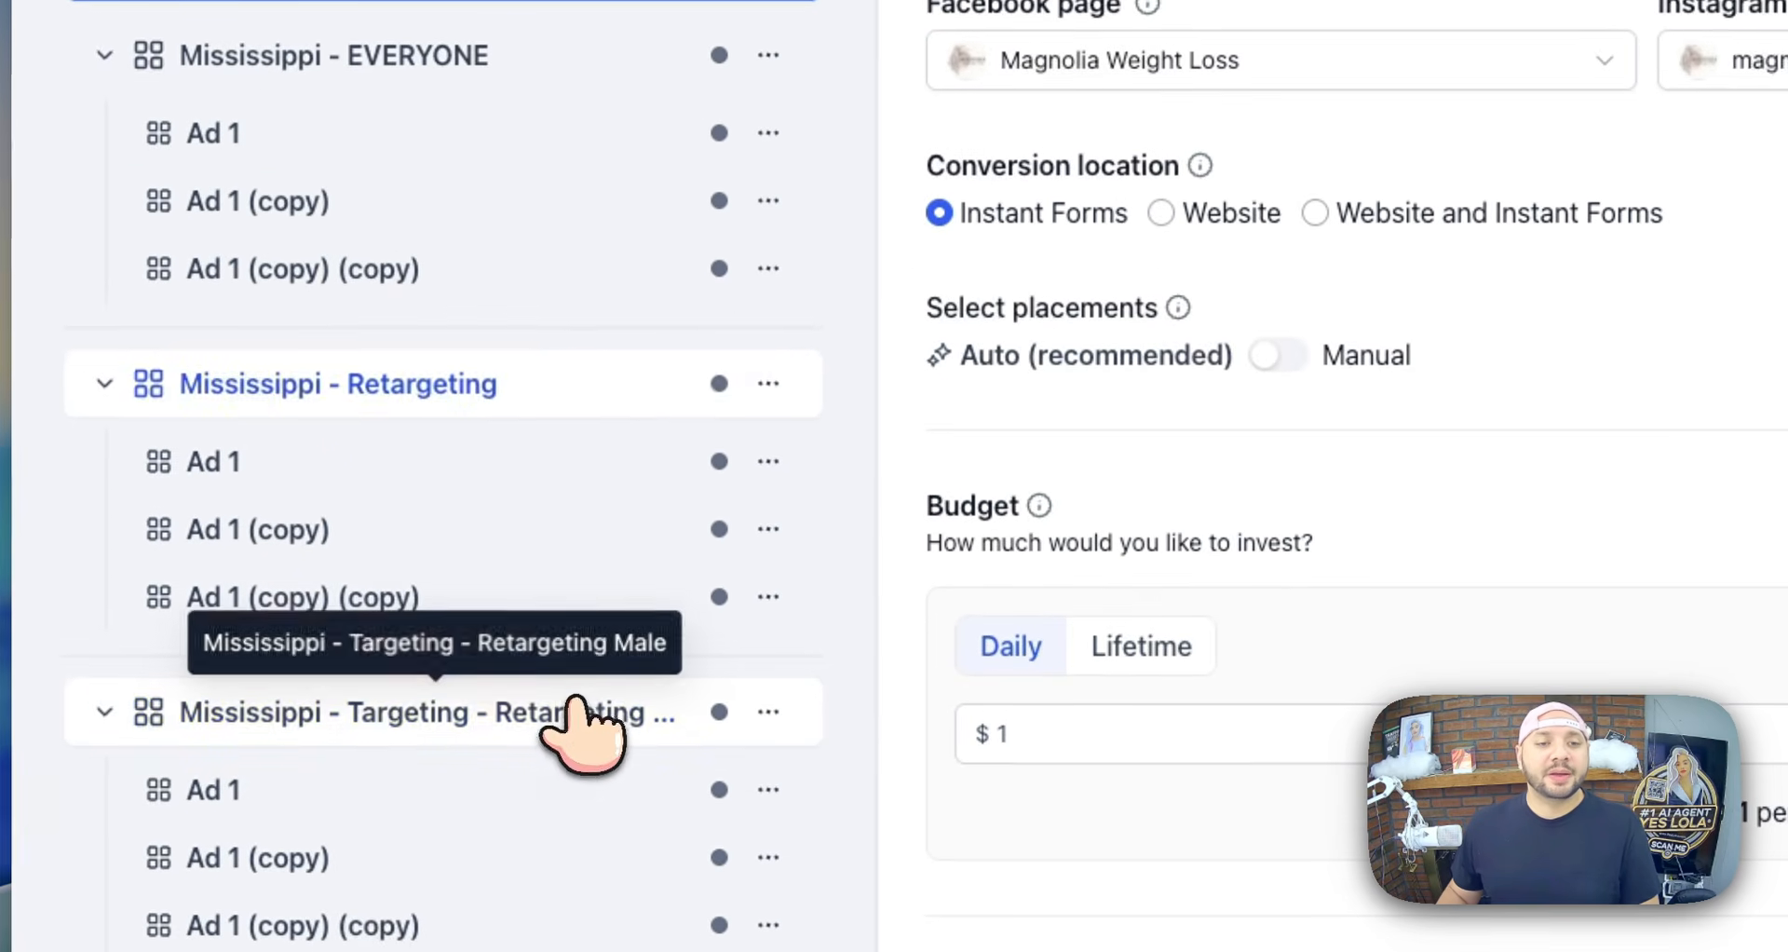
- Shorten the name of the male retargeting ad set to "Mississippi - Retargeting Male"
left_click(585, 703)
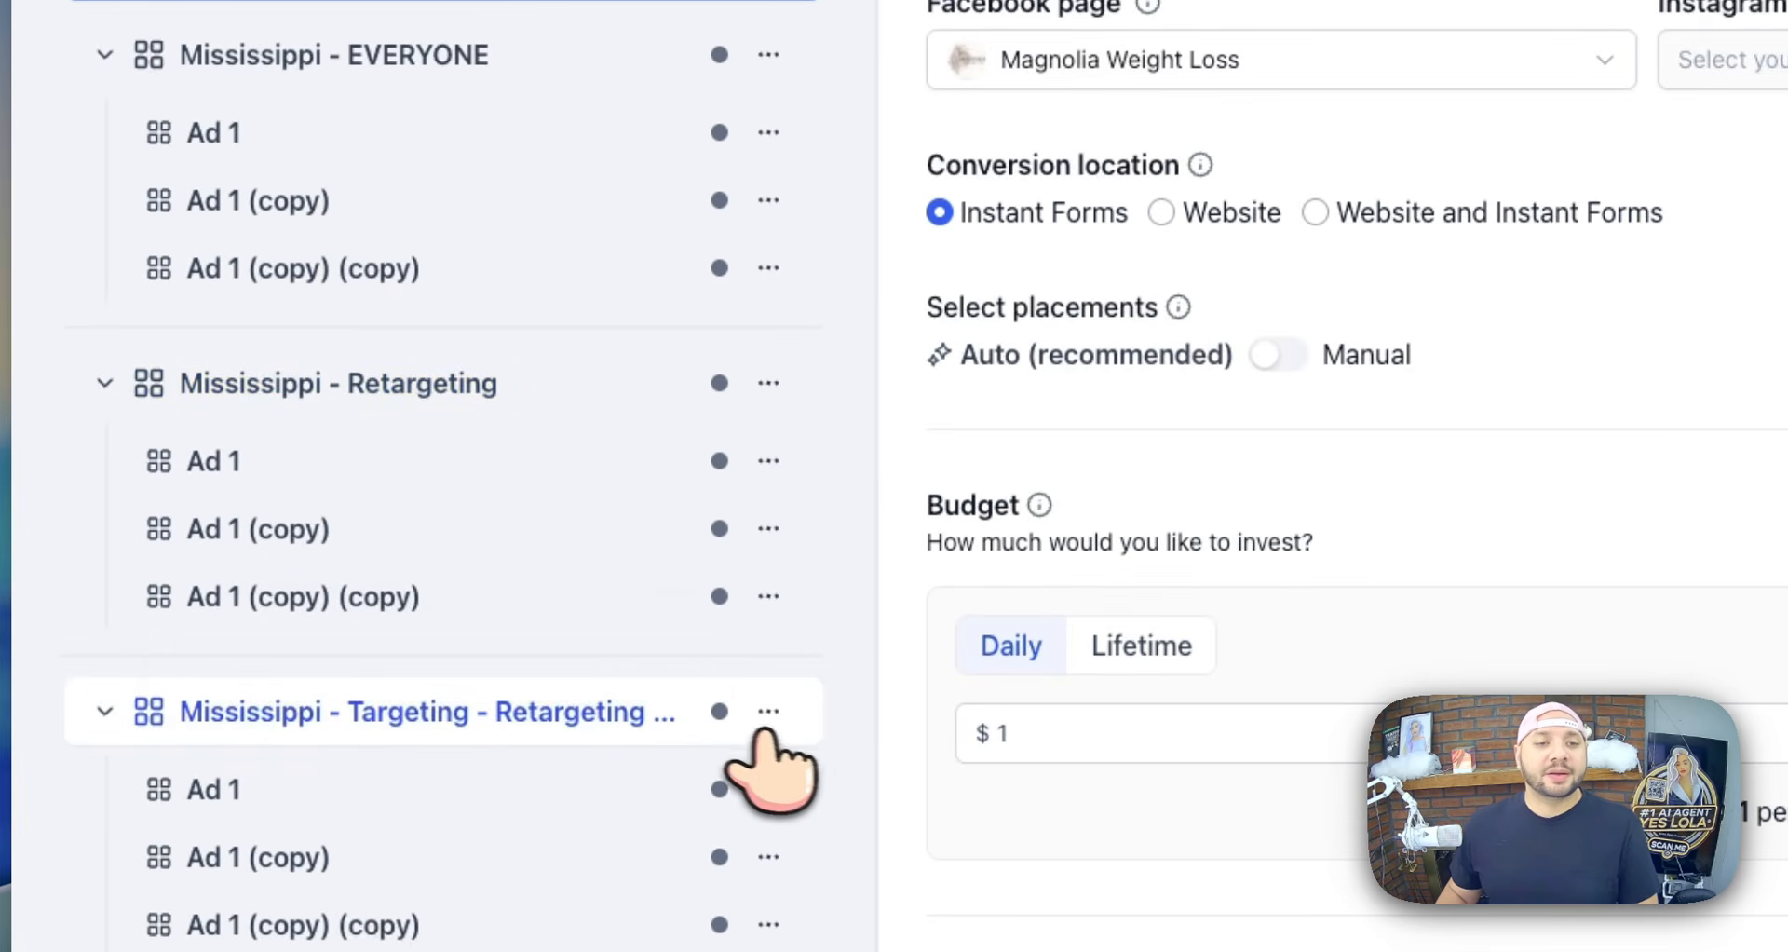
left_click_drag(989, 196, 961, 205)
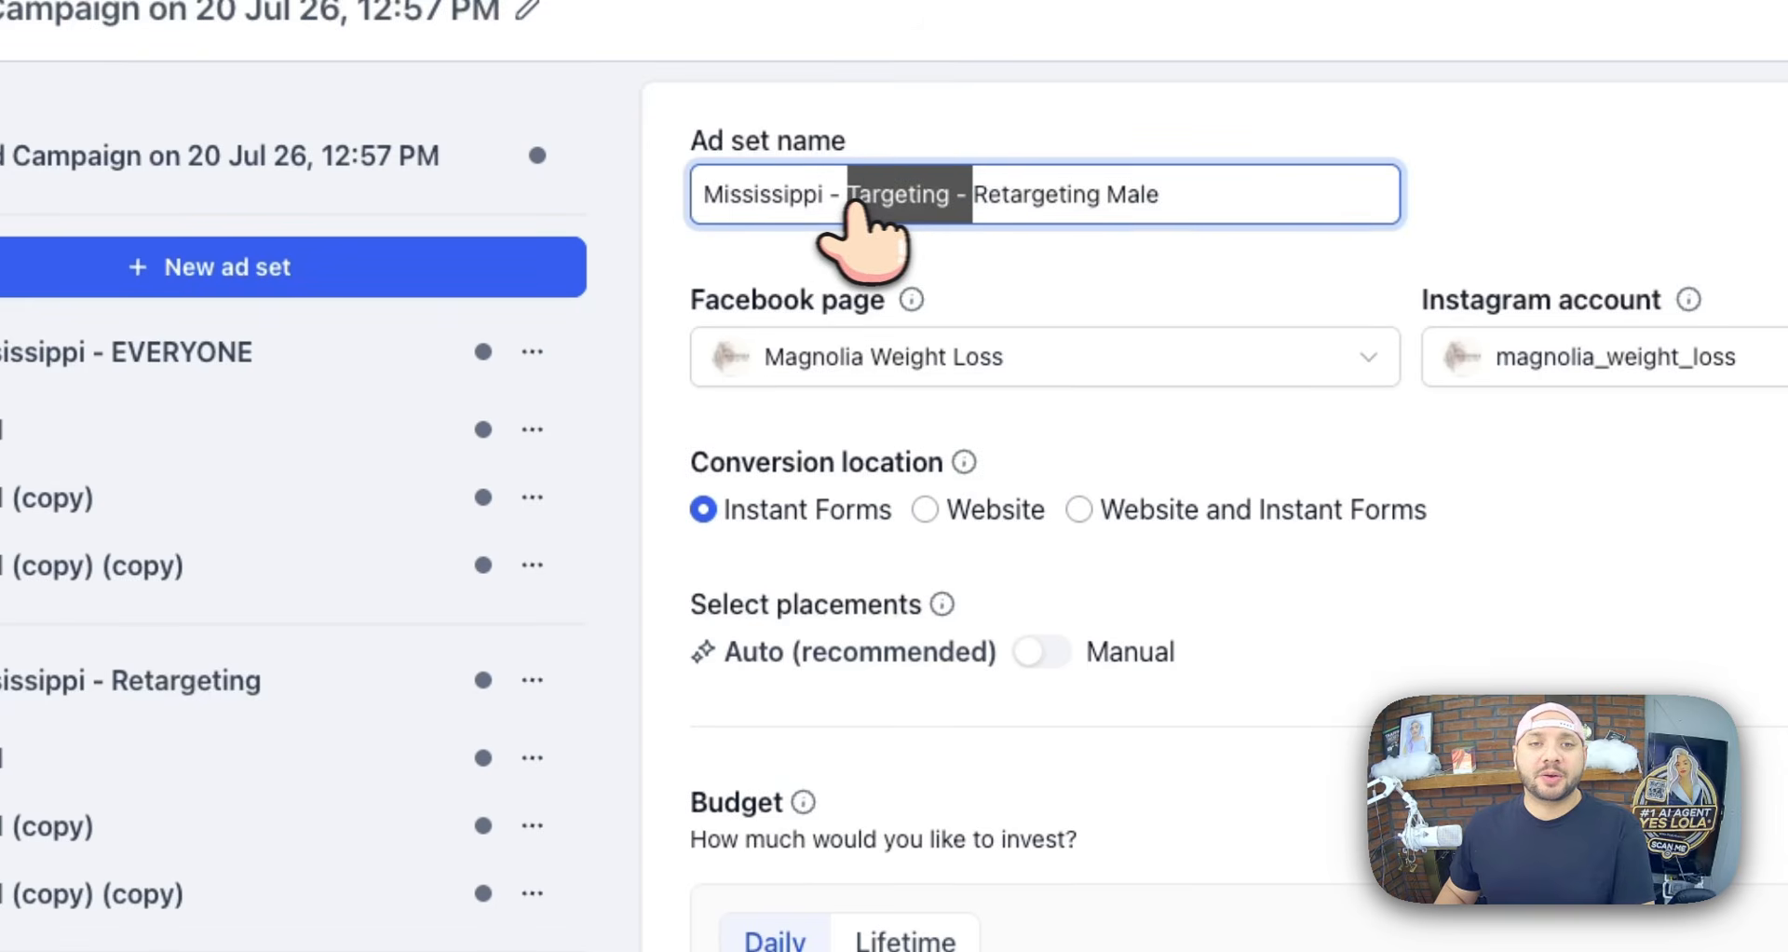
key("BackSpace")
- Duplicate the "Mississippi - Retargeting Male" ad set and rename the original "Mississippi - Retargeting Female"
left_click(608, 738)
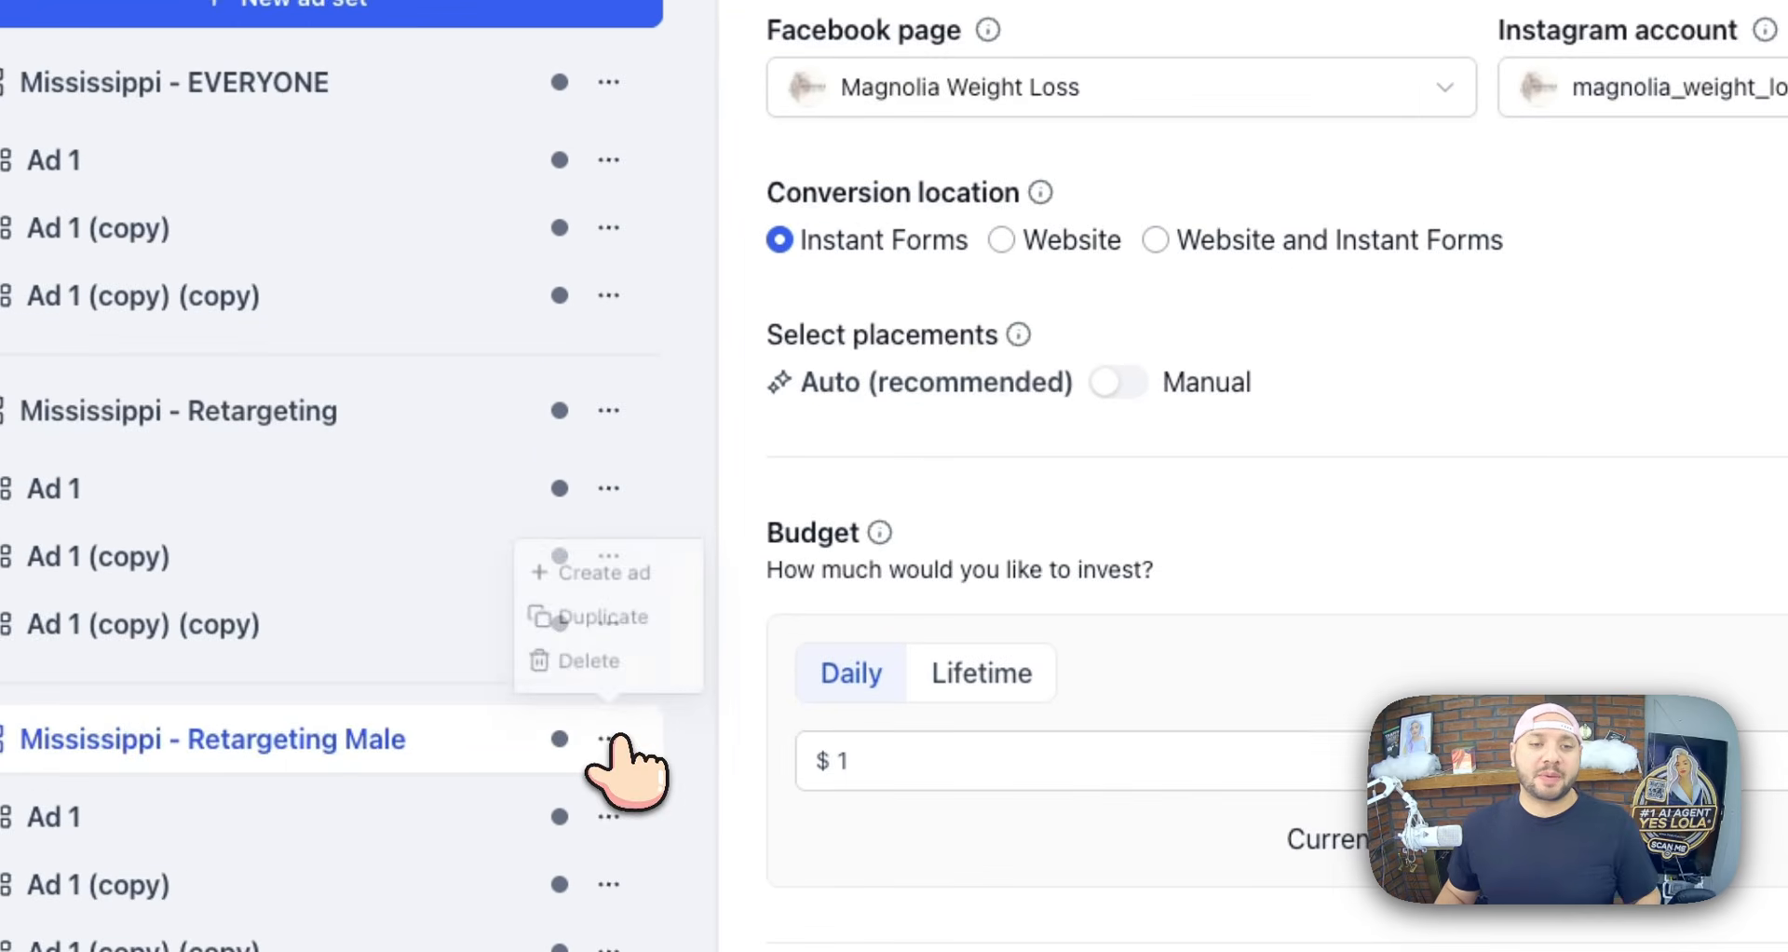
left_click(647, 618)
scroll(1024, 280, "down", 2)
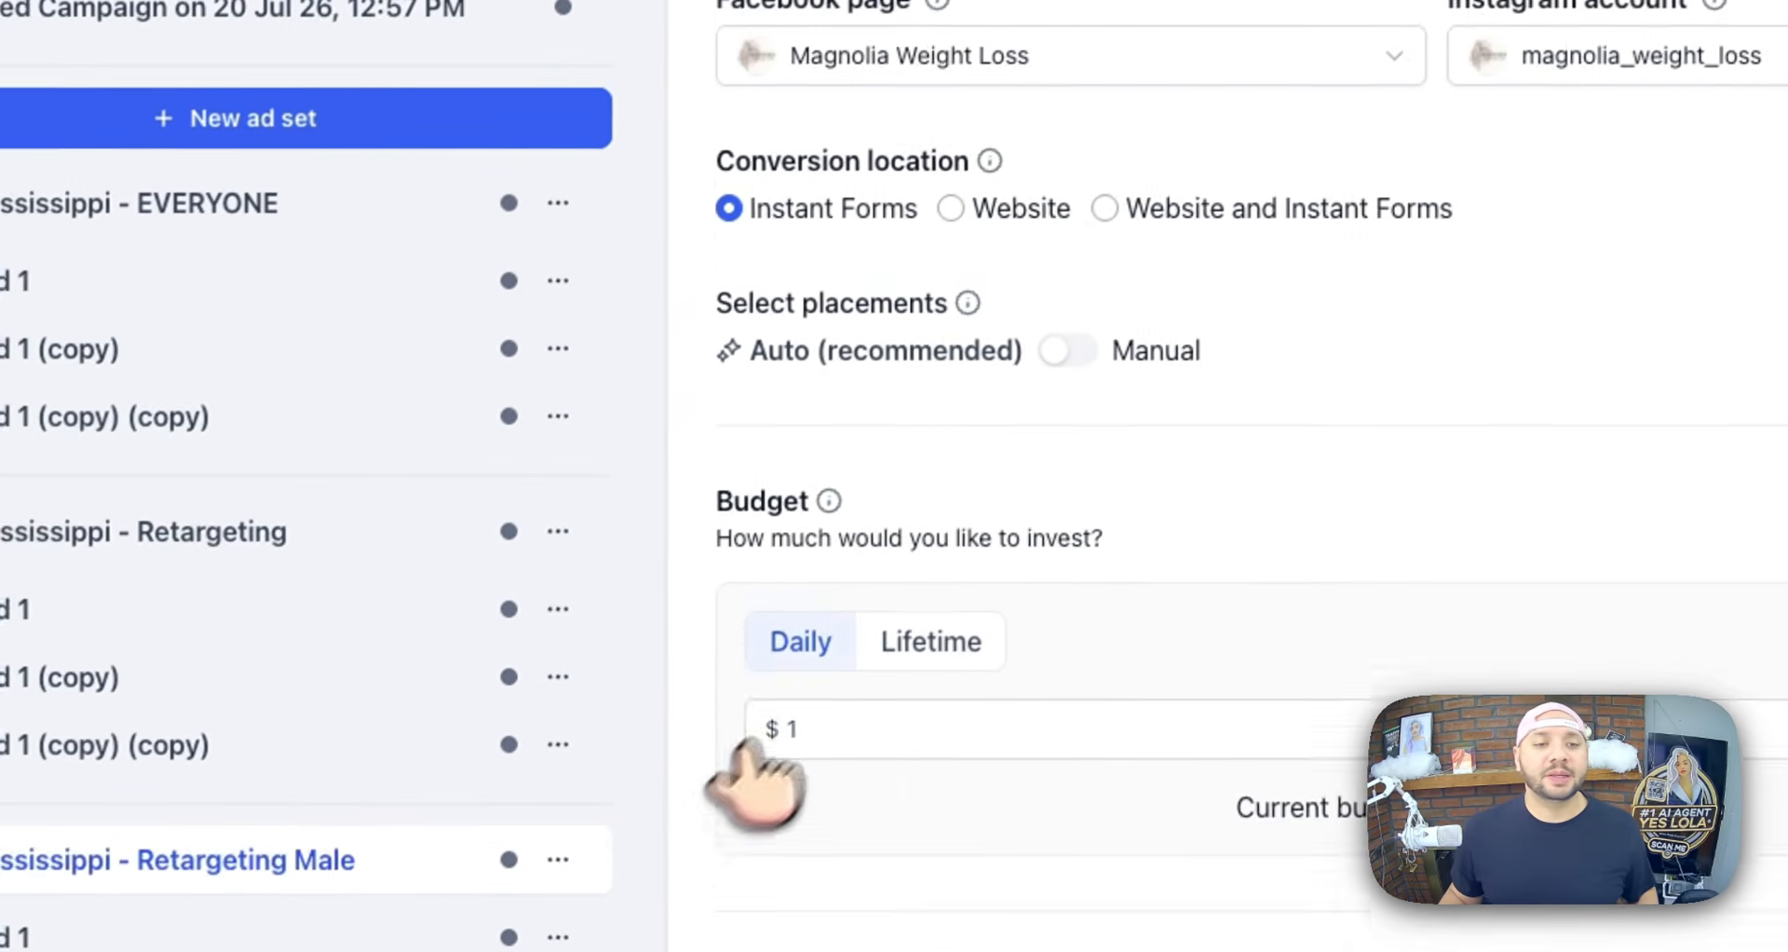
scroll(718, 279, "up", 3)
double_click(778, 270)
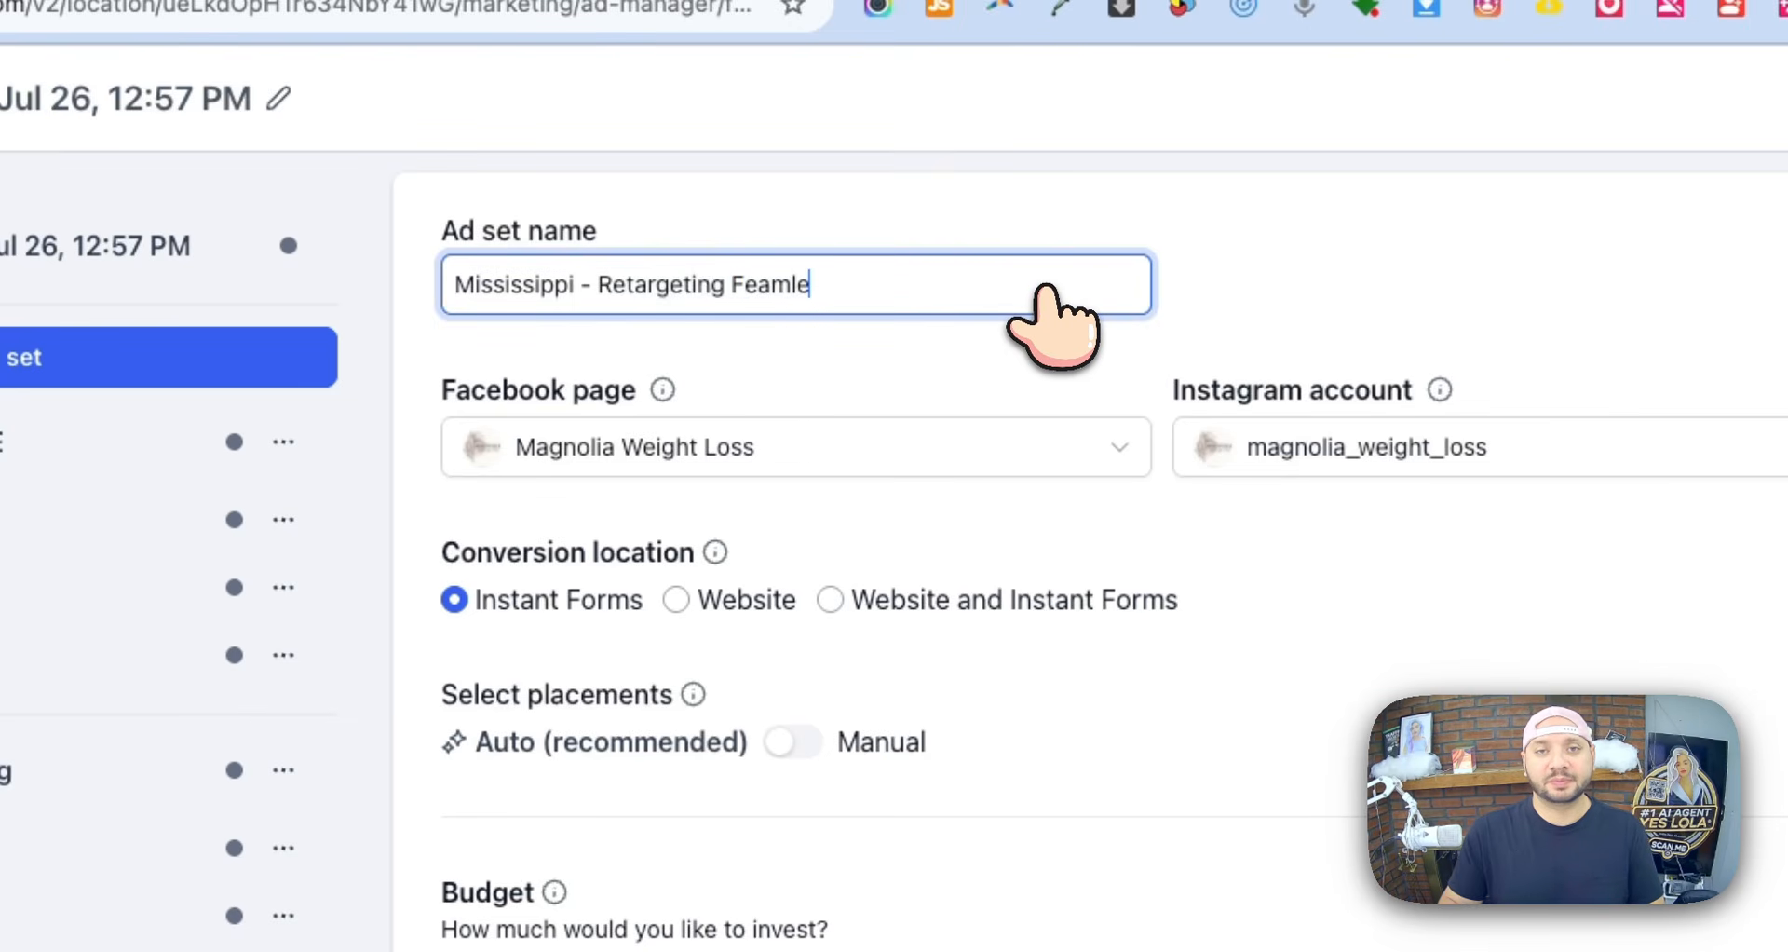
left_click_drag(758, 284, 1067, 304)
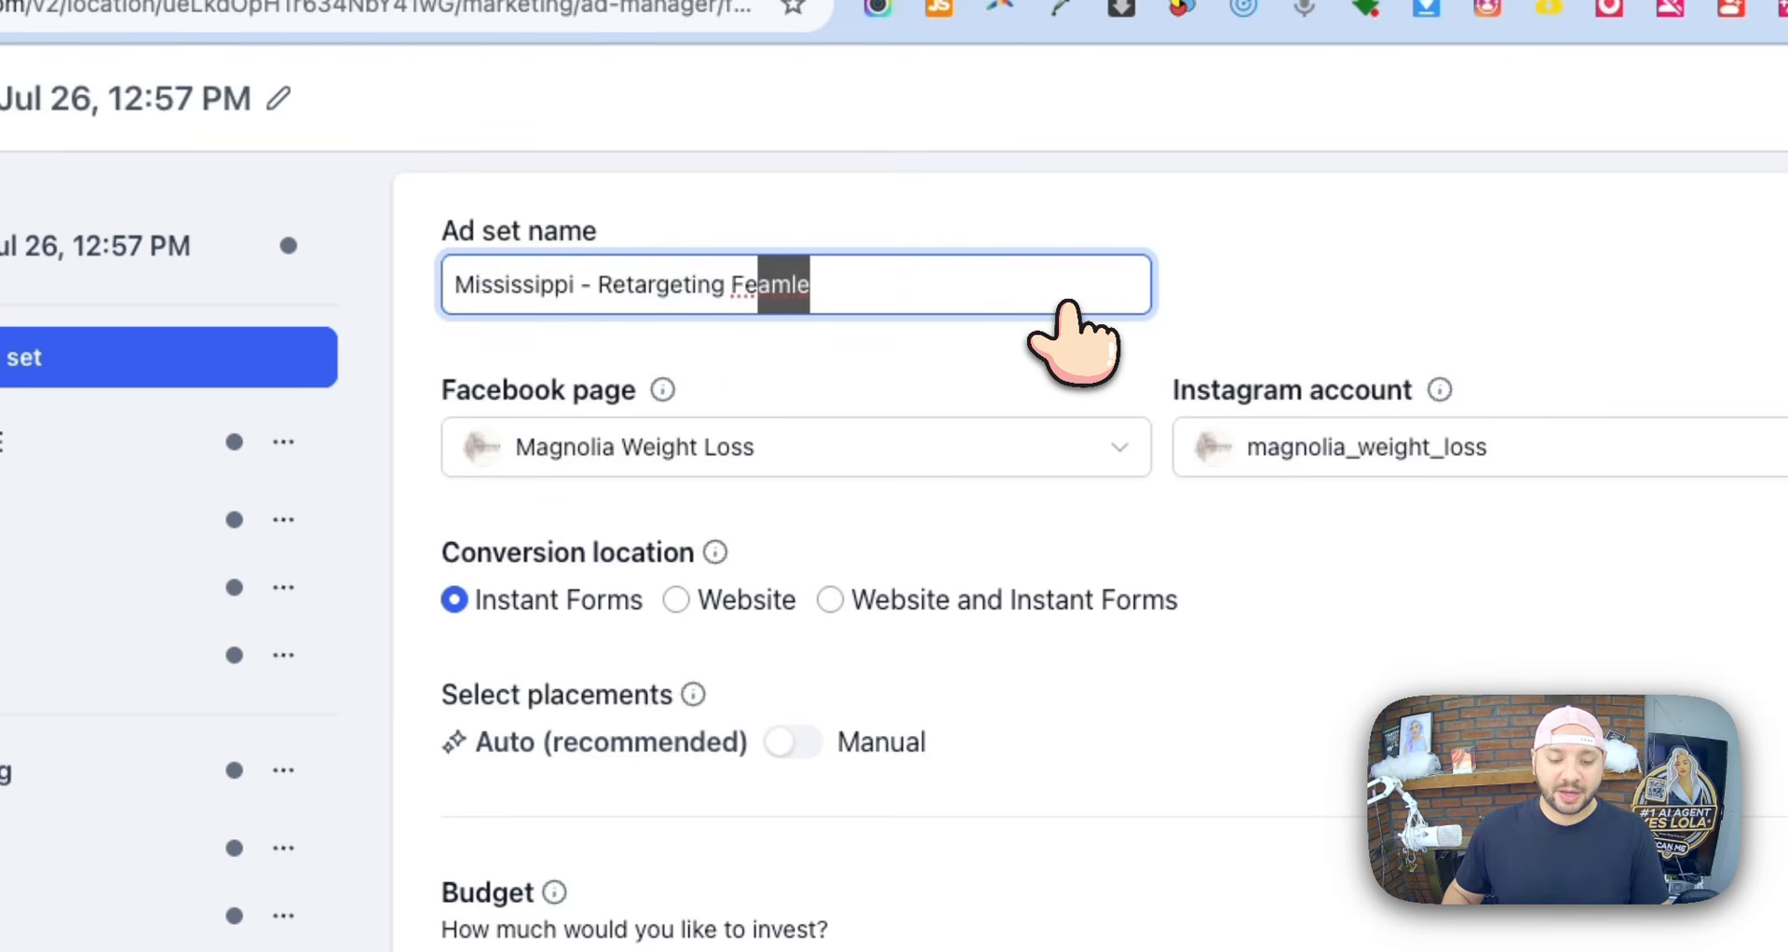
- Set the gender to Women in the target interests of the "Mississippi - Retargeting Female" ad set
scroll(1076, 344, "down", 10)
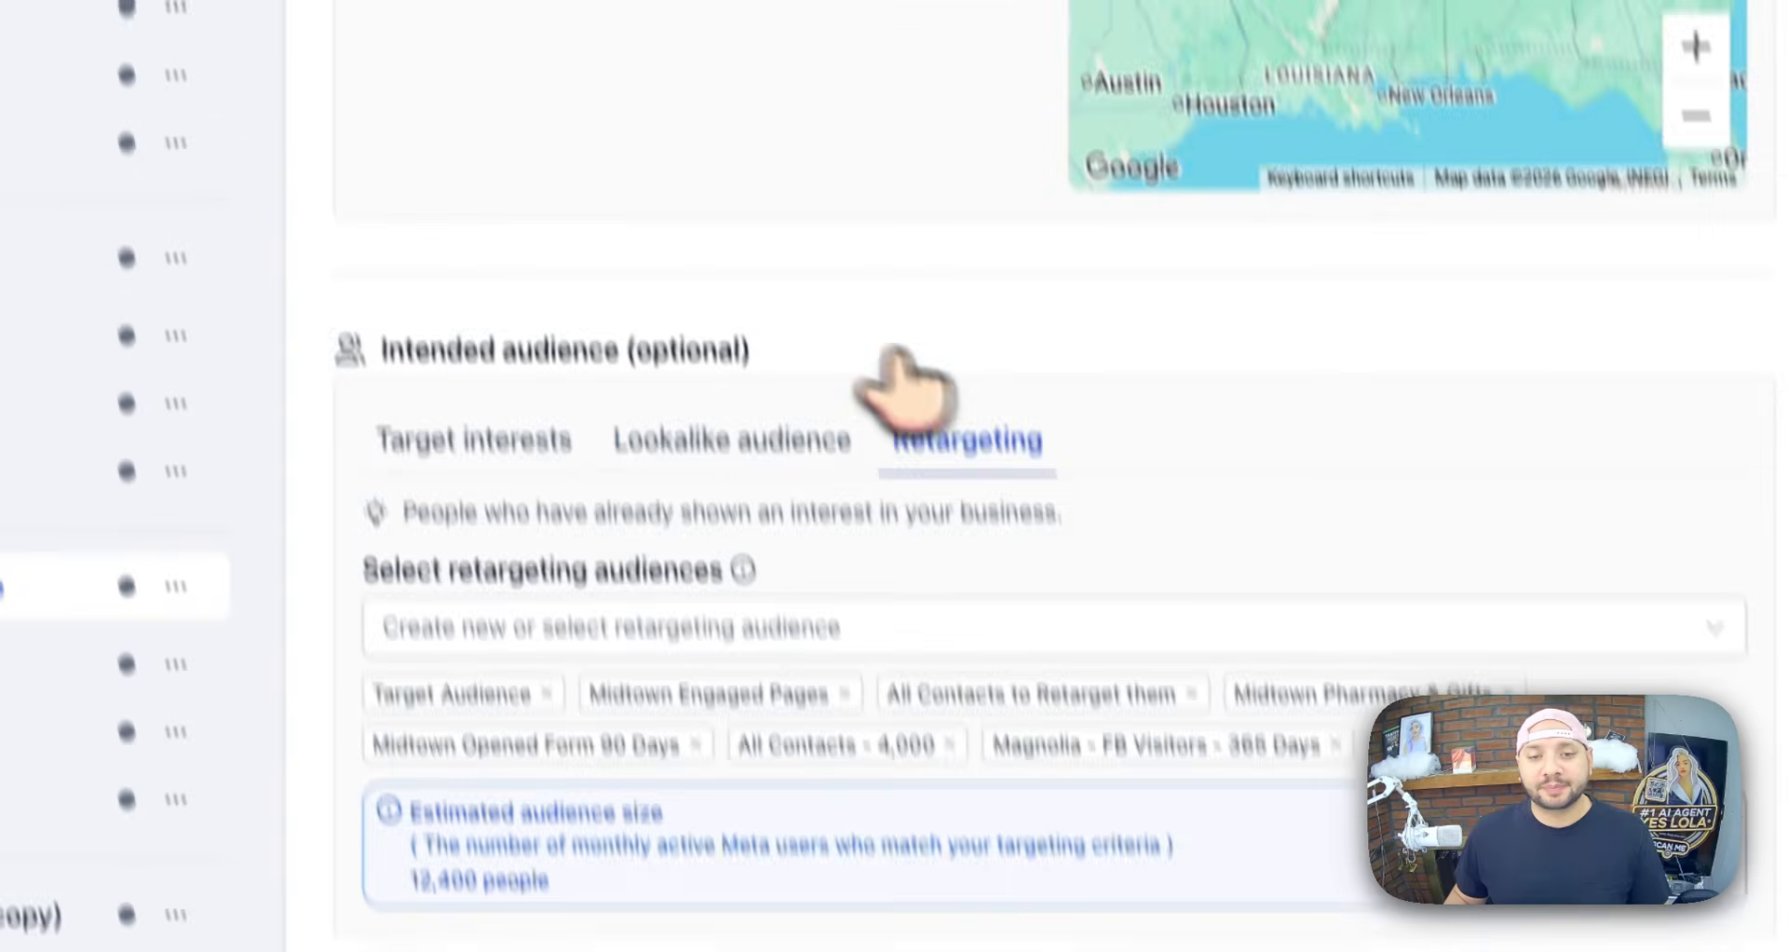
left_click(519, 370)
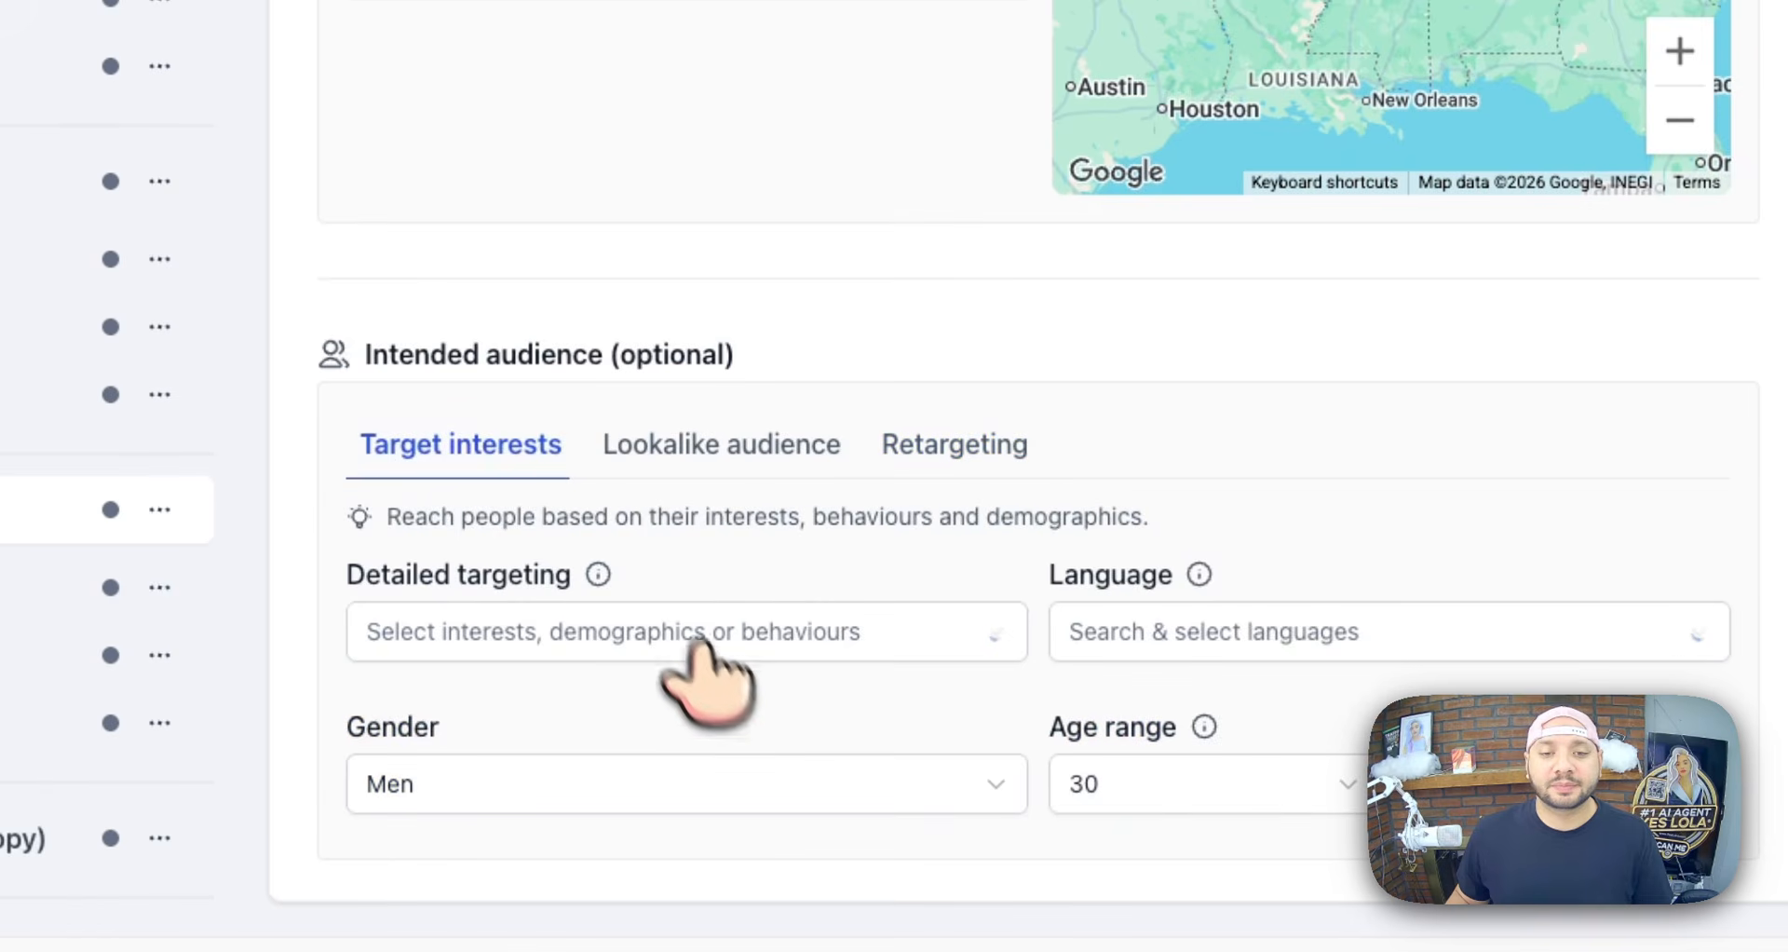
left_click(993, 783)
left_click(489, 719)
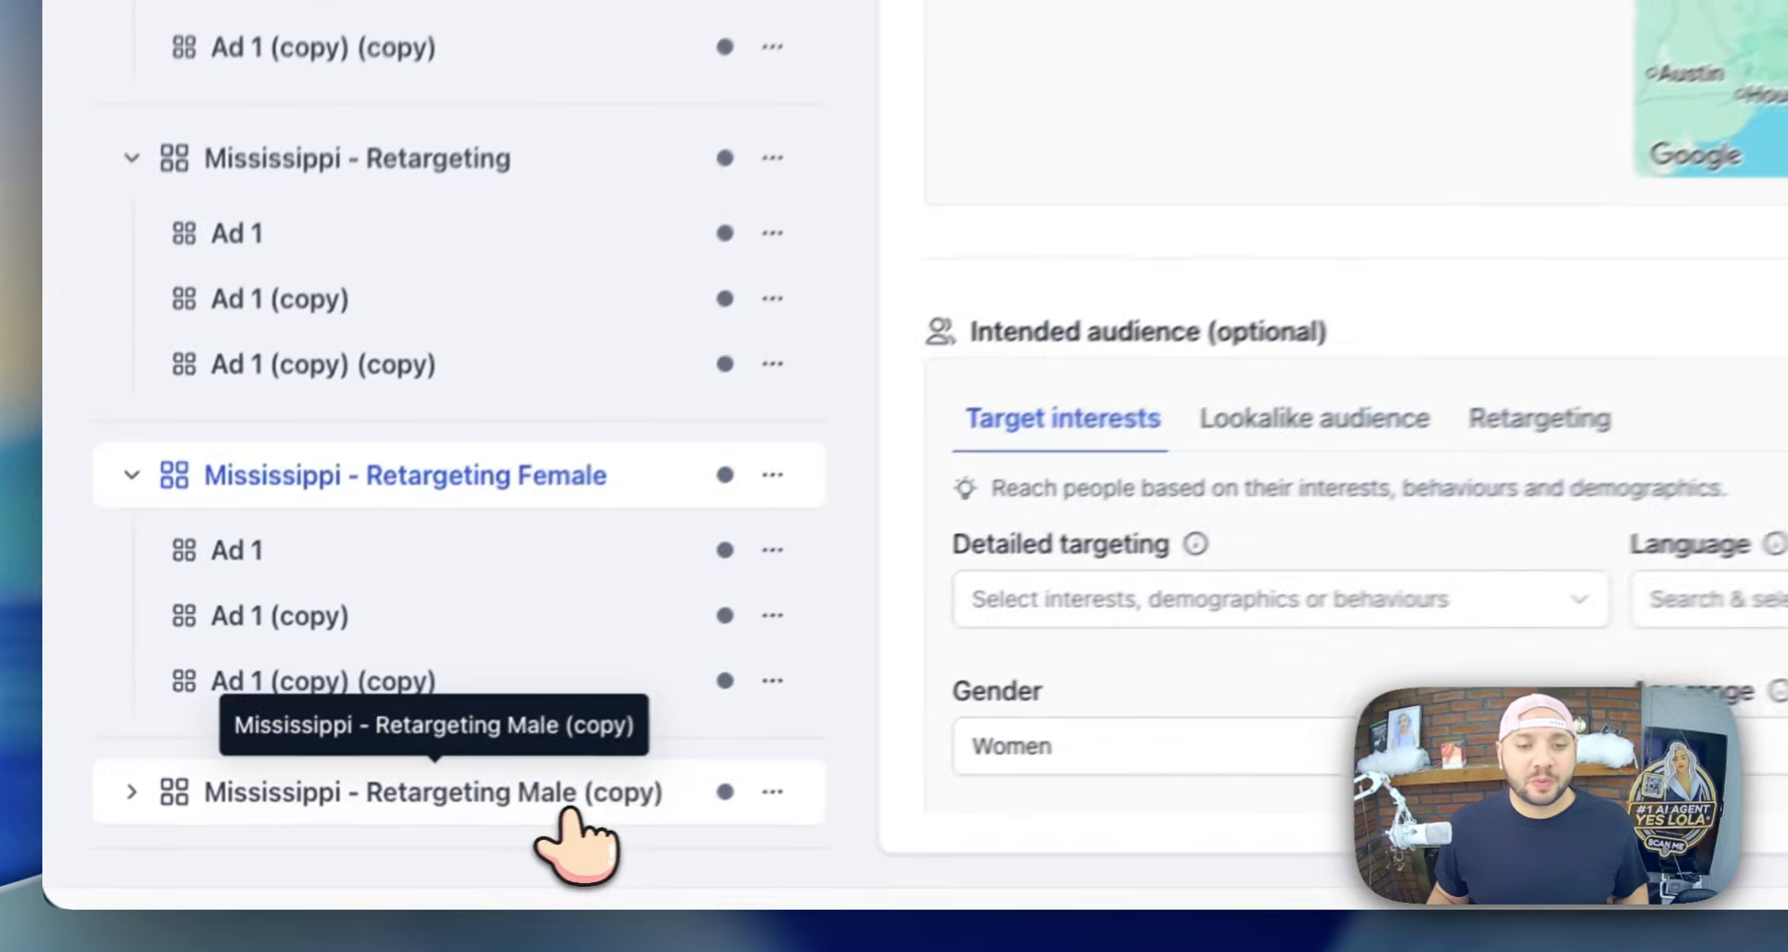
- Check the target interests of the "Mississippi - Retargeting Male (copy)" ad set
left_click(308, 845)
scroll(615, 773, "down", 8)
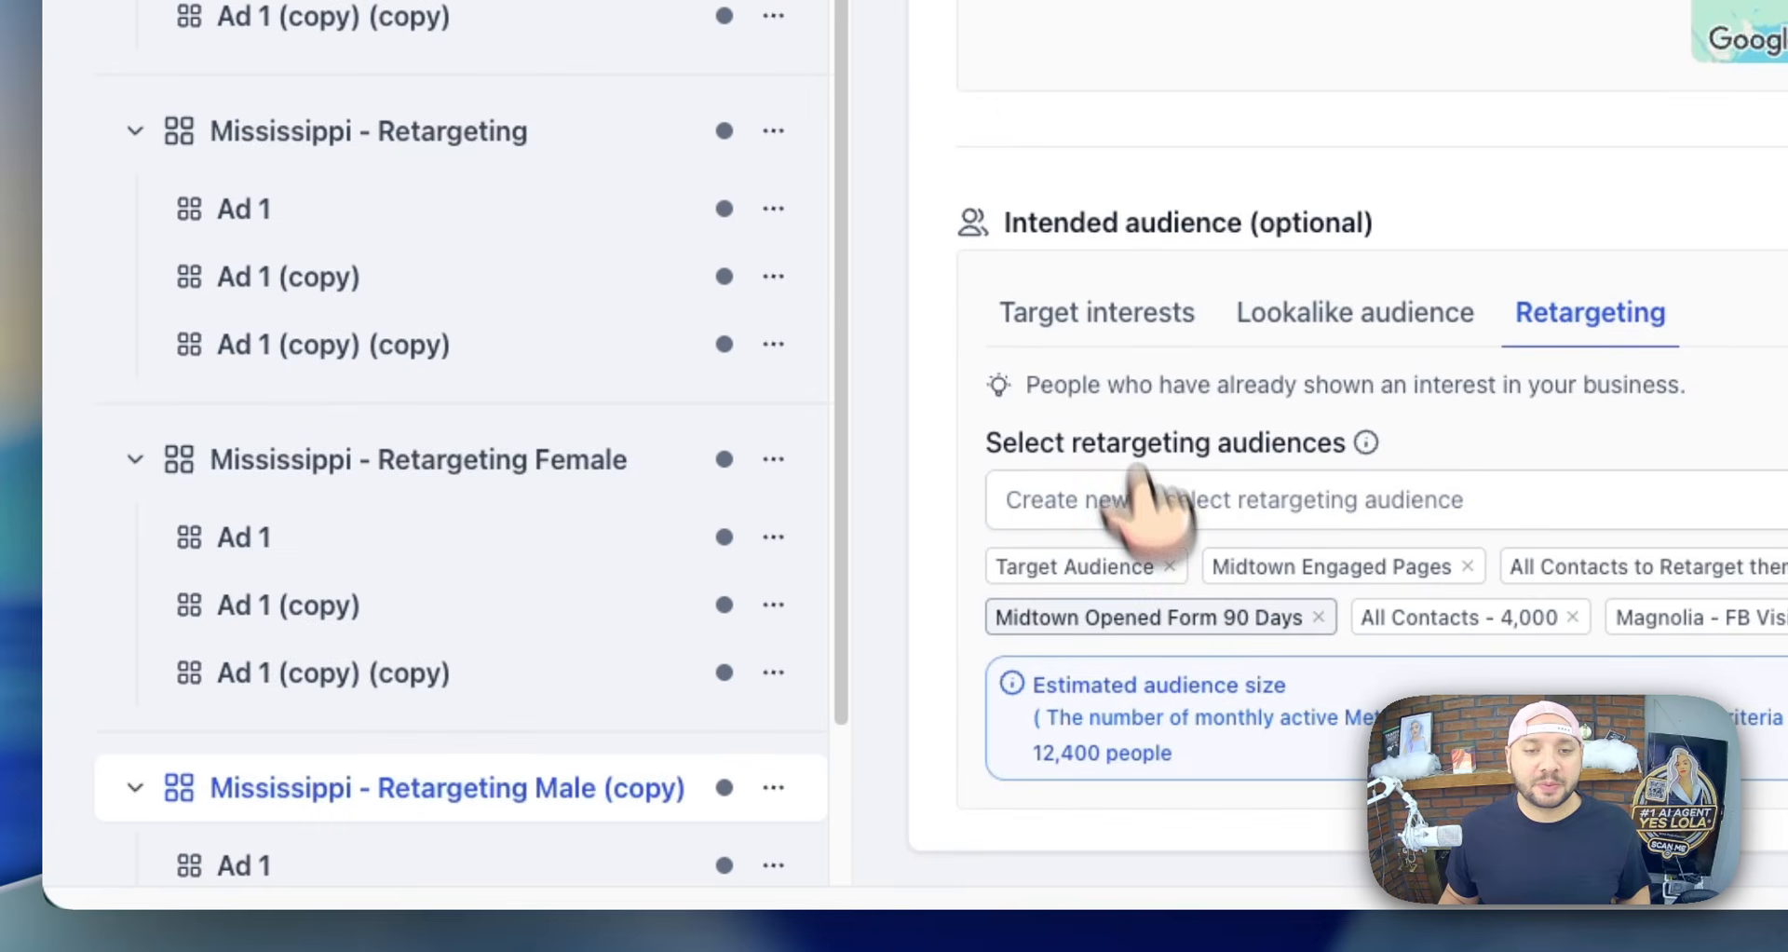
left_click(1088, 314)
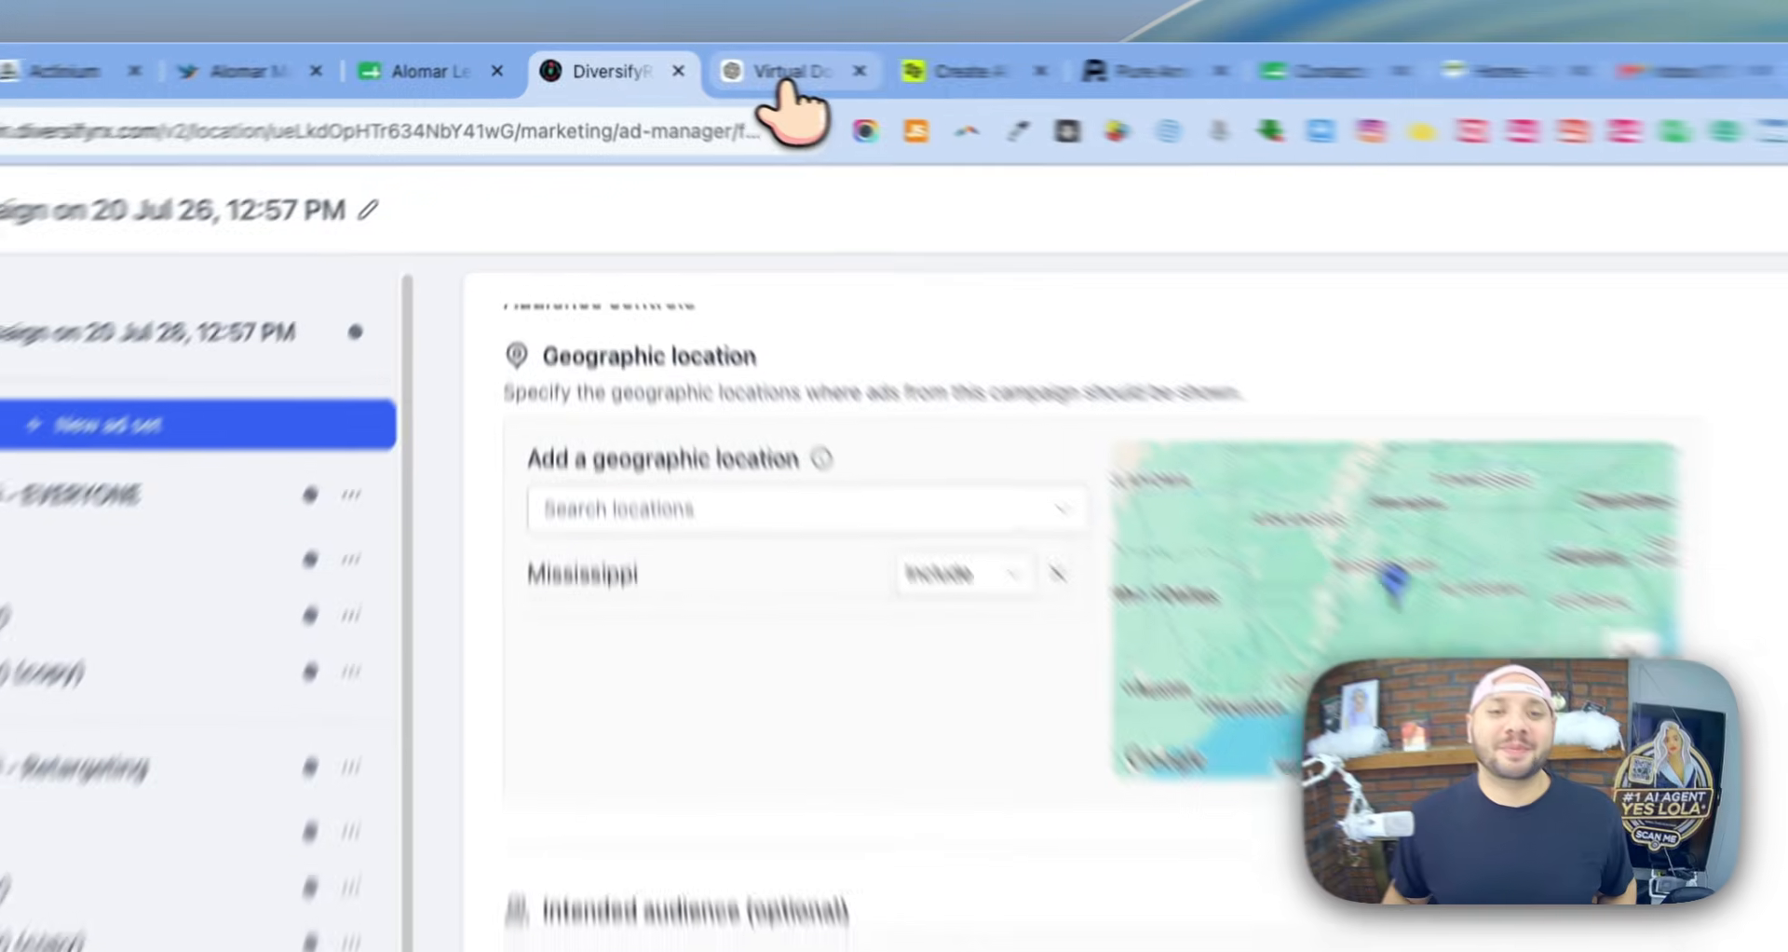
- Switch to ChatGPT, close the image preview and review the recommended audience setup for the broad and wellness interest ad sets
left_click(700, 61)
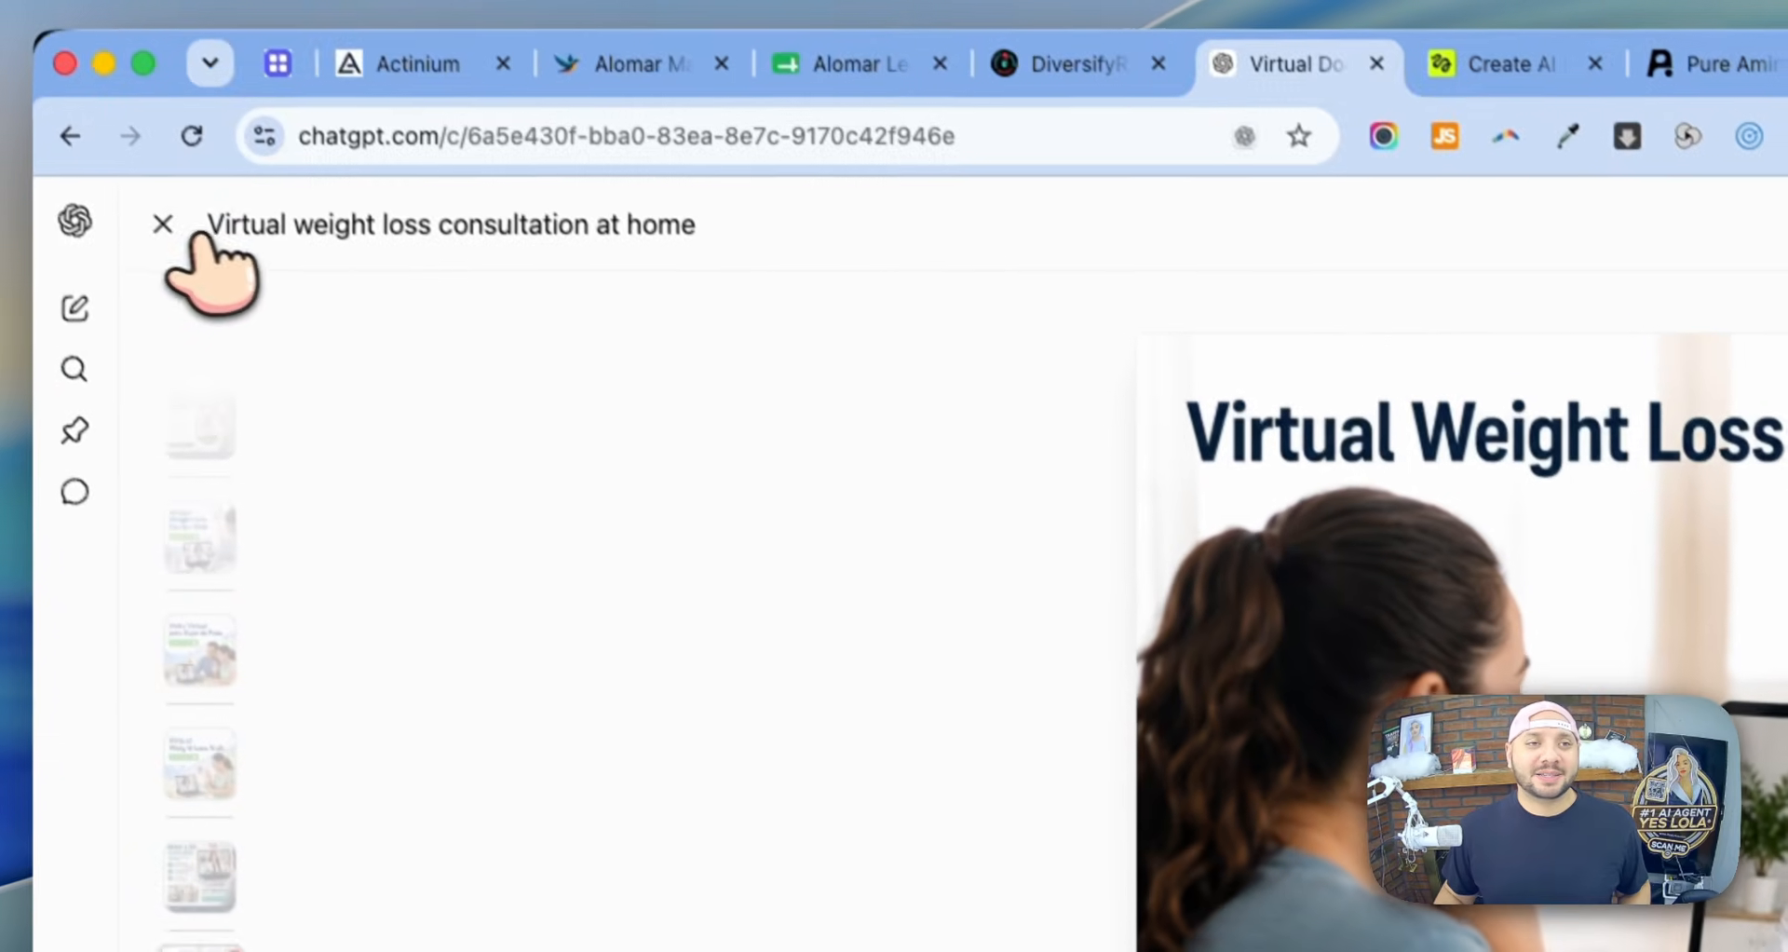
left_click(187, 233)
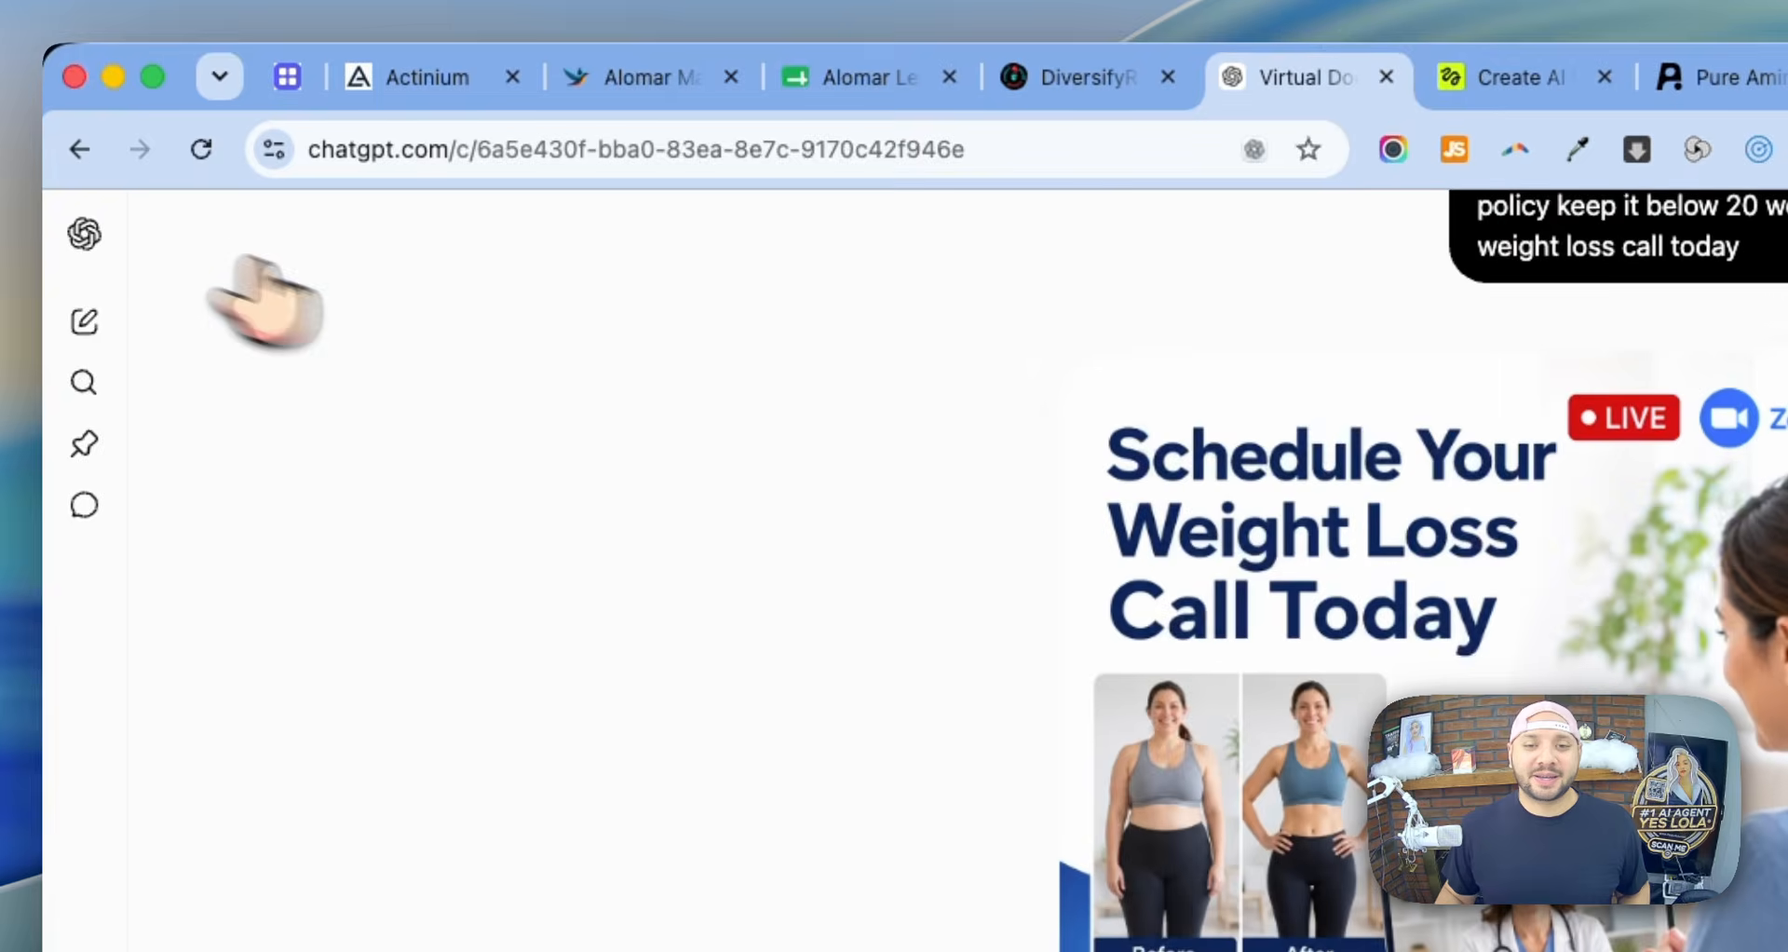
scroll(1025, 726, "down", 15)
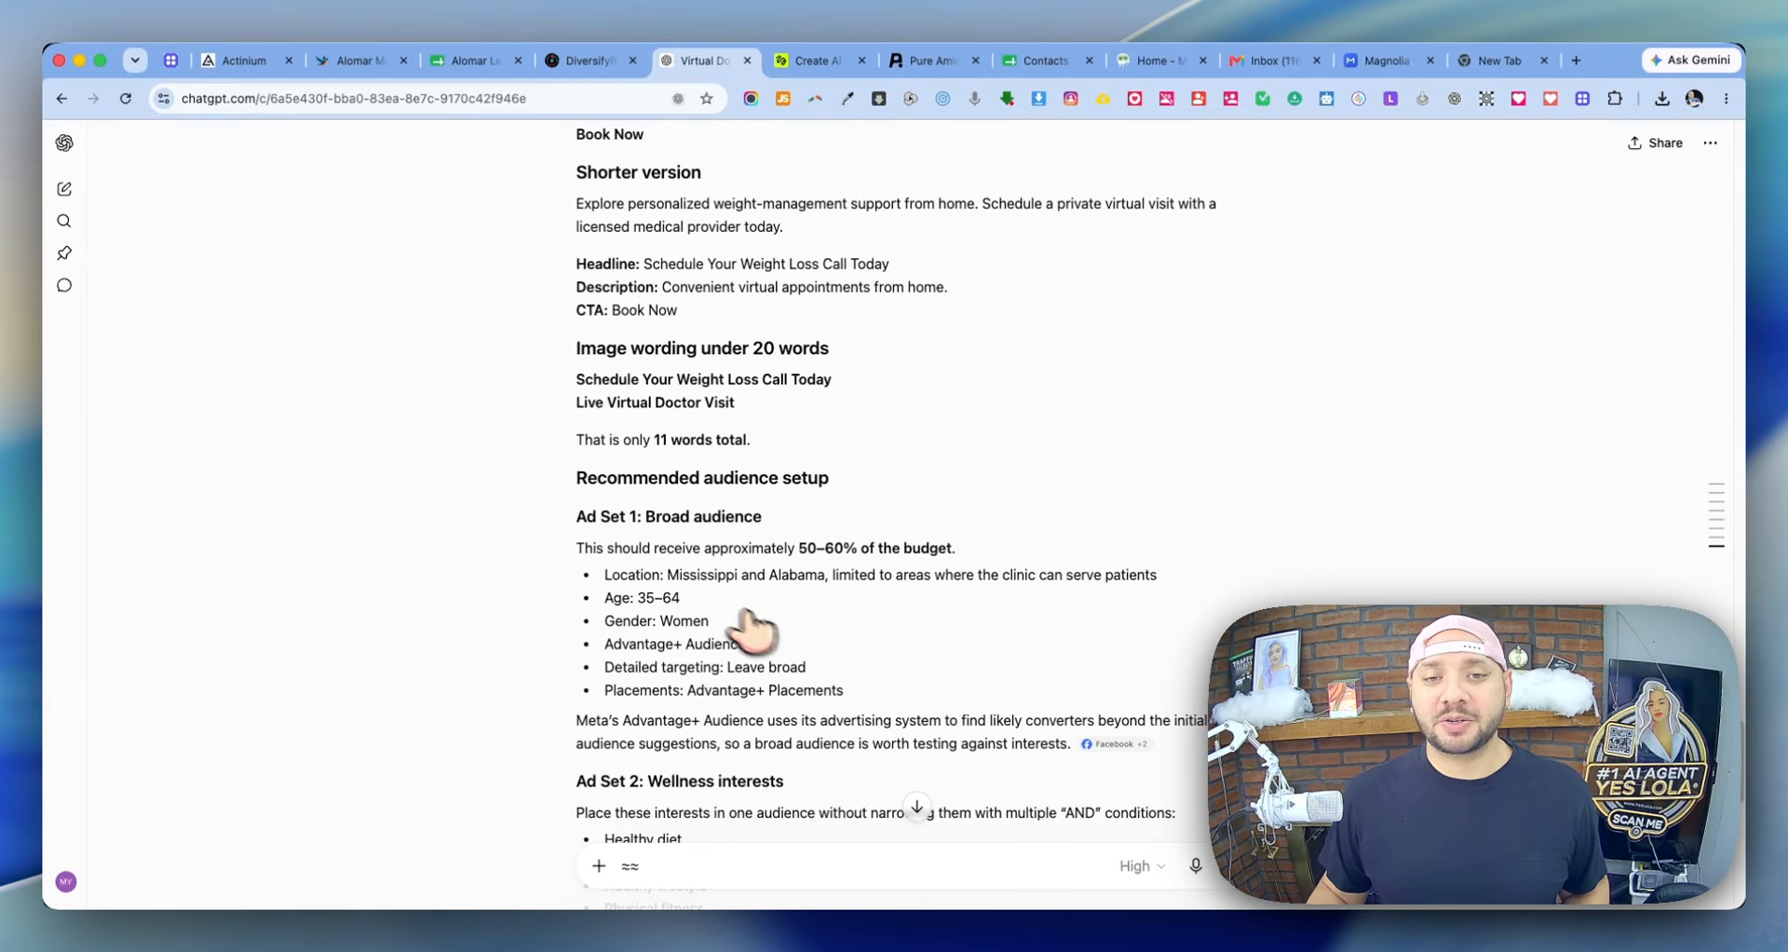
scroll(834, 726, "down", 5)
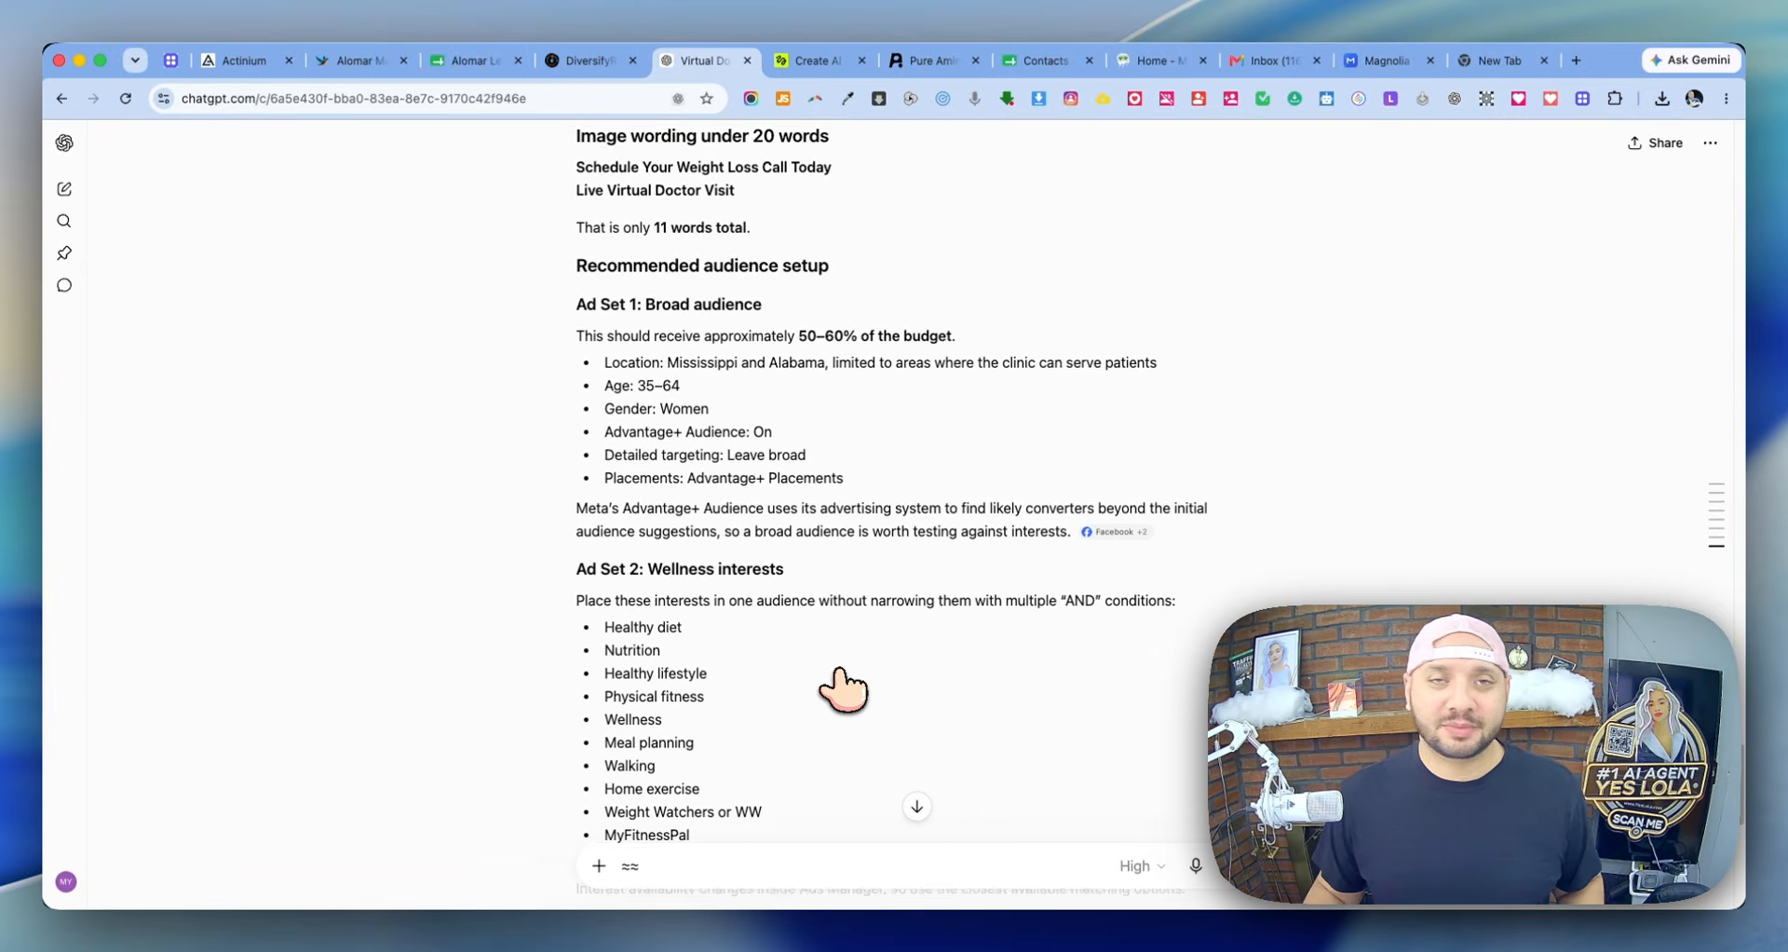
scroll(690, 597, "down", 5)
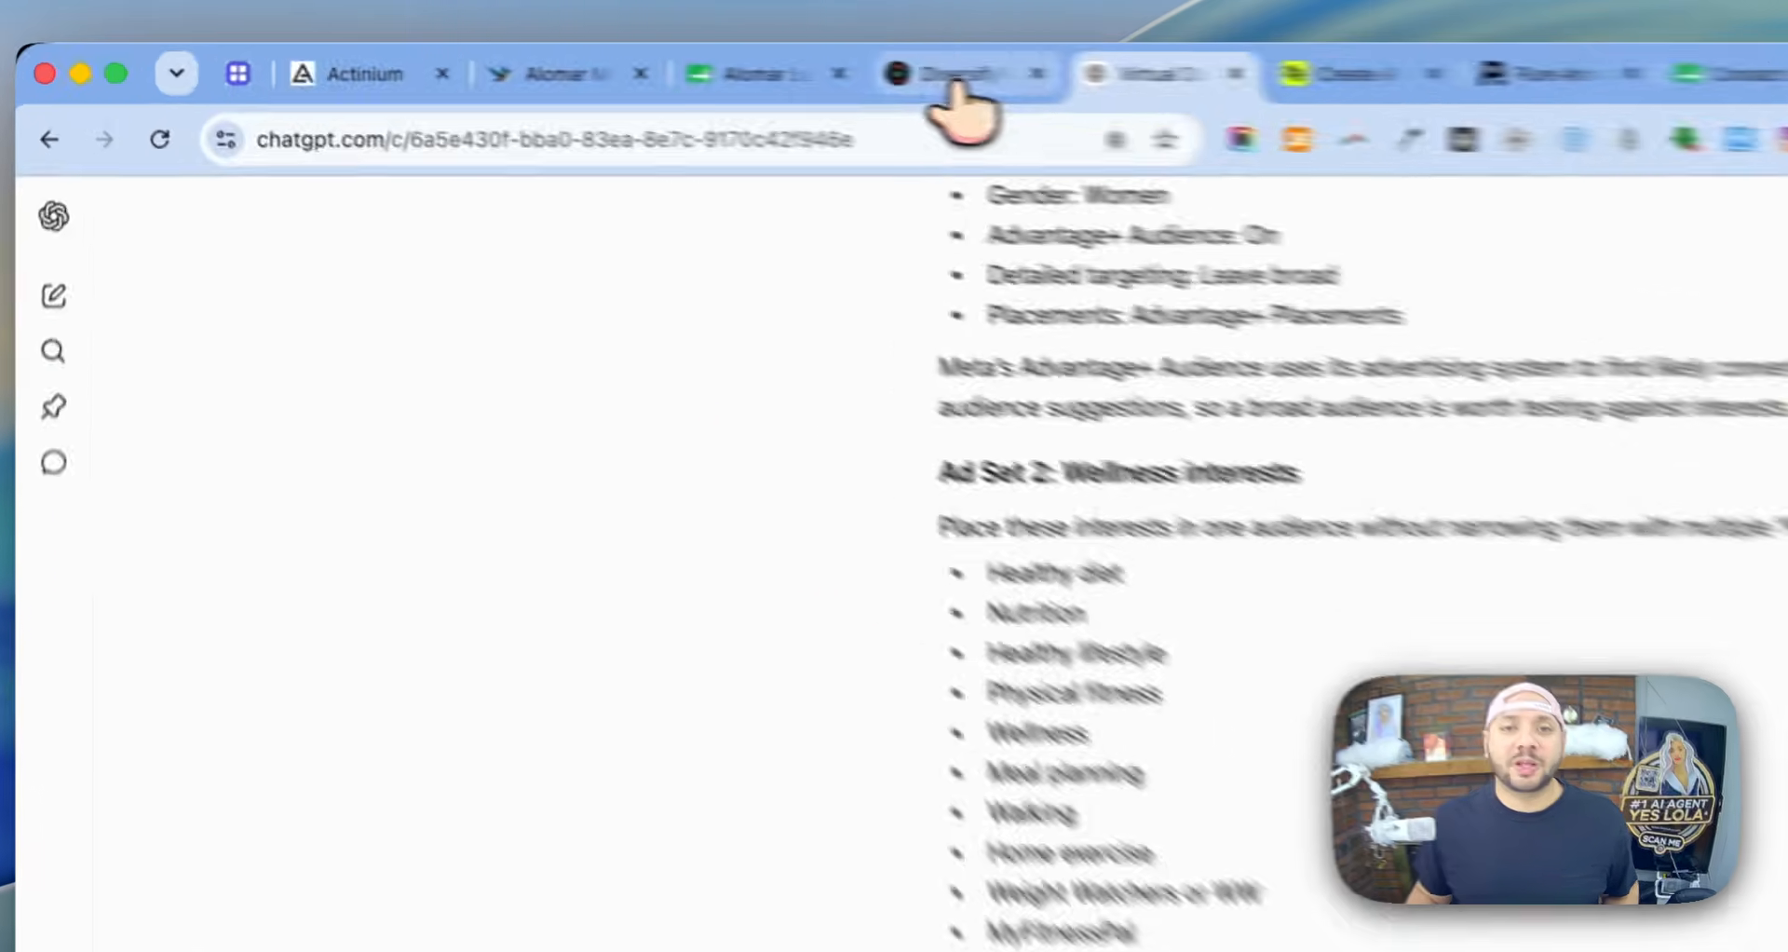
- Switch back to the ad manager, duplicate the "Mississippi - EVERYONE" ad set and rename the copy "Mississippi - Interest"
left_click(589, 61)
left_click(652, 298)
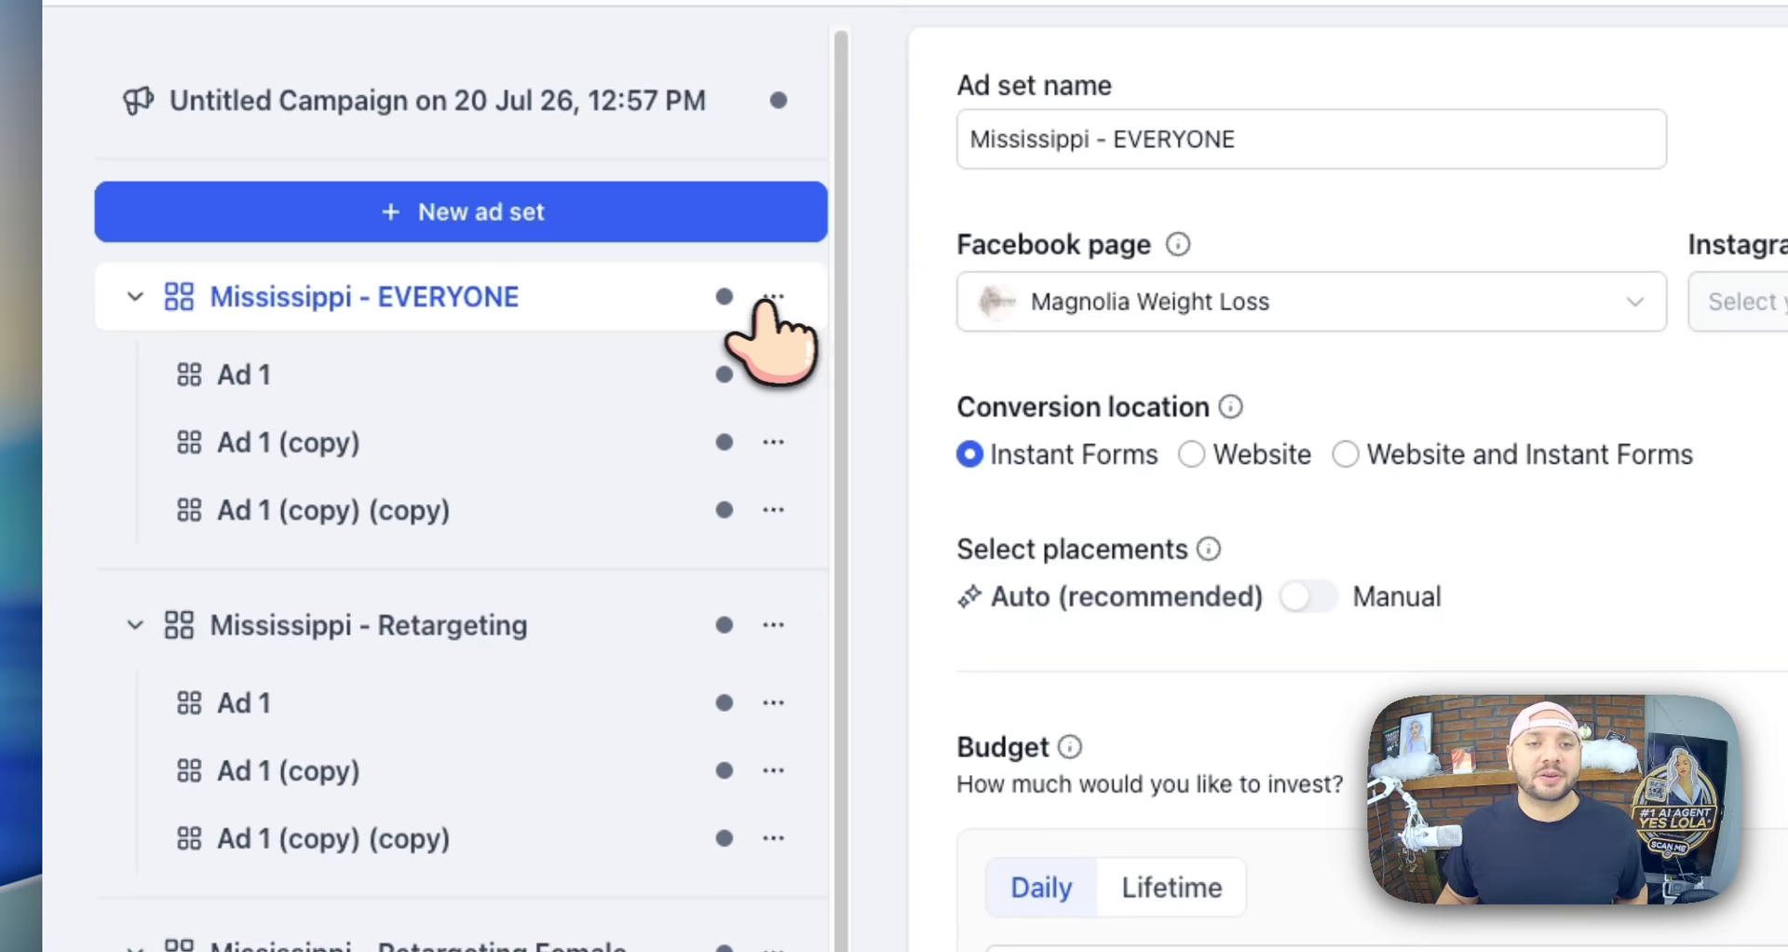
left_click(773, 296)
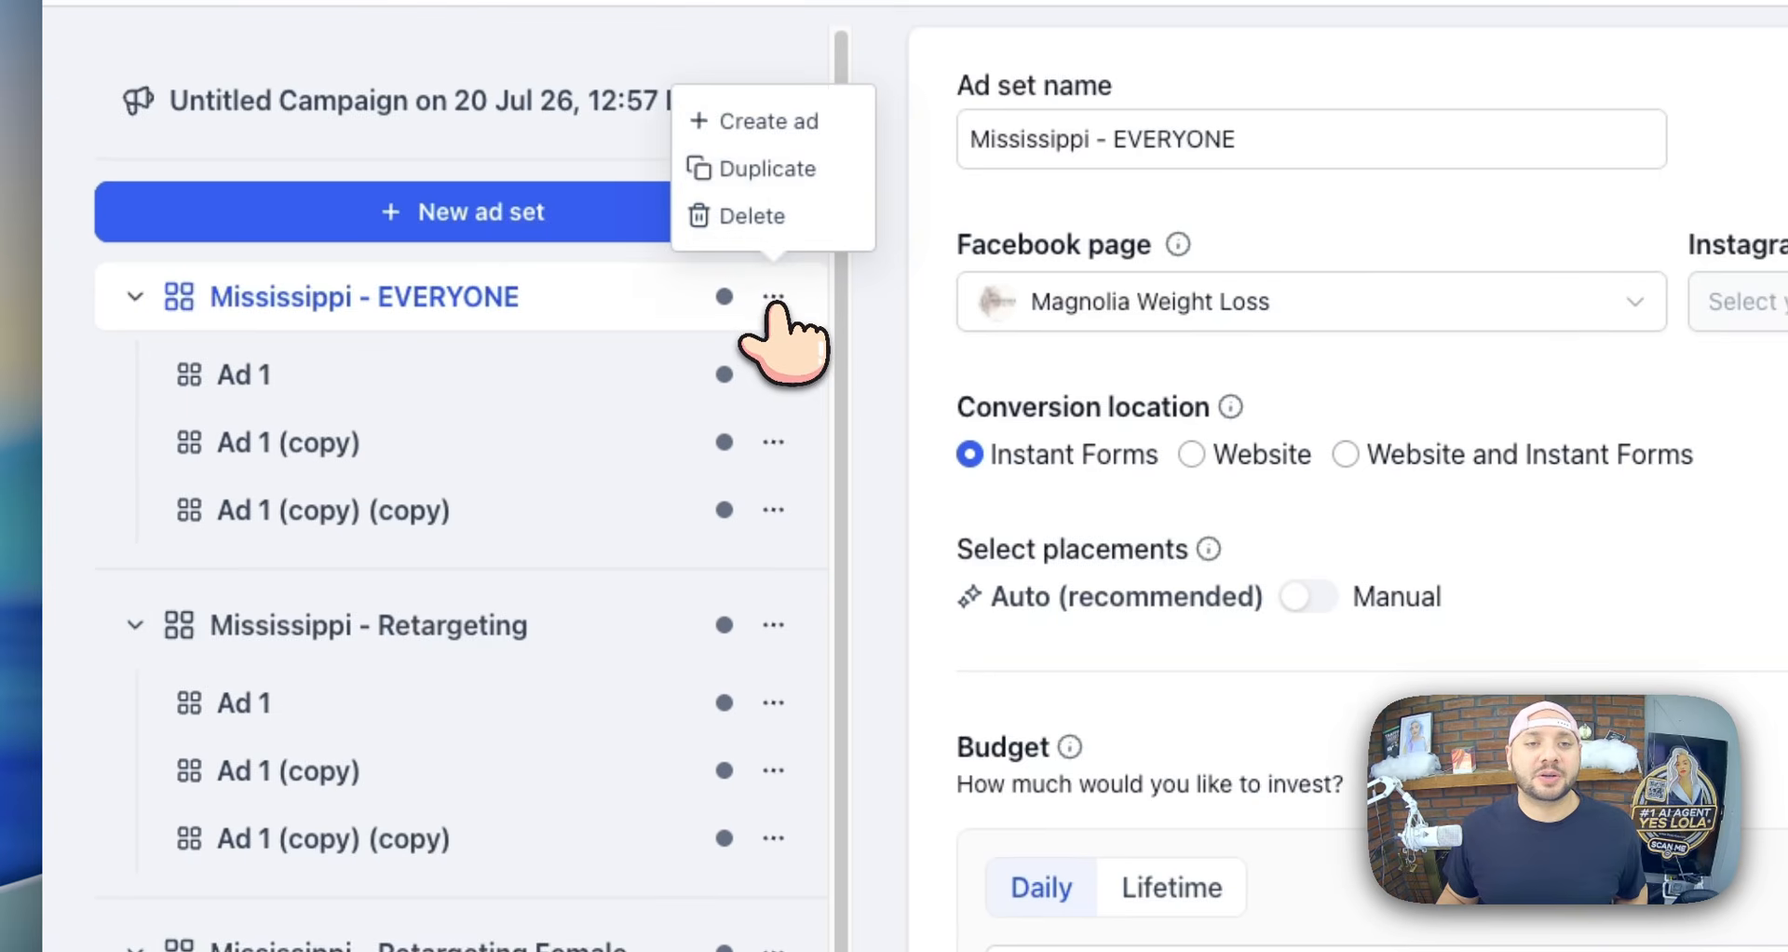
left_click(773, 169)
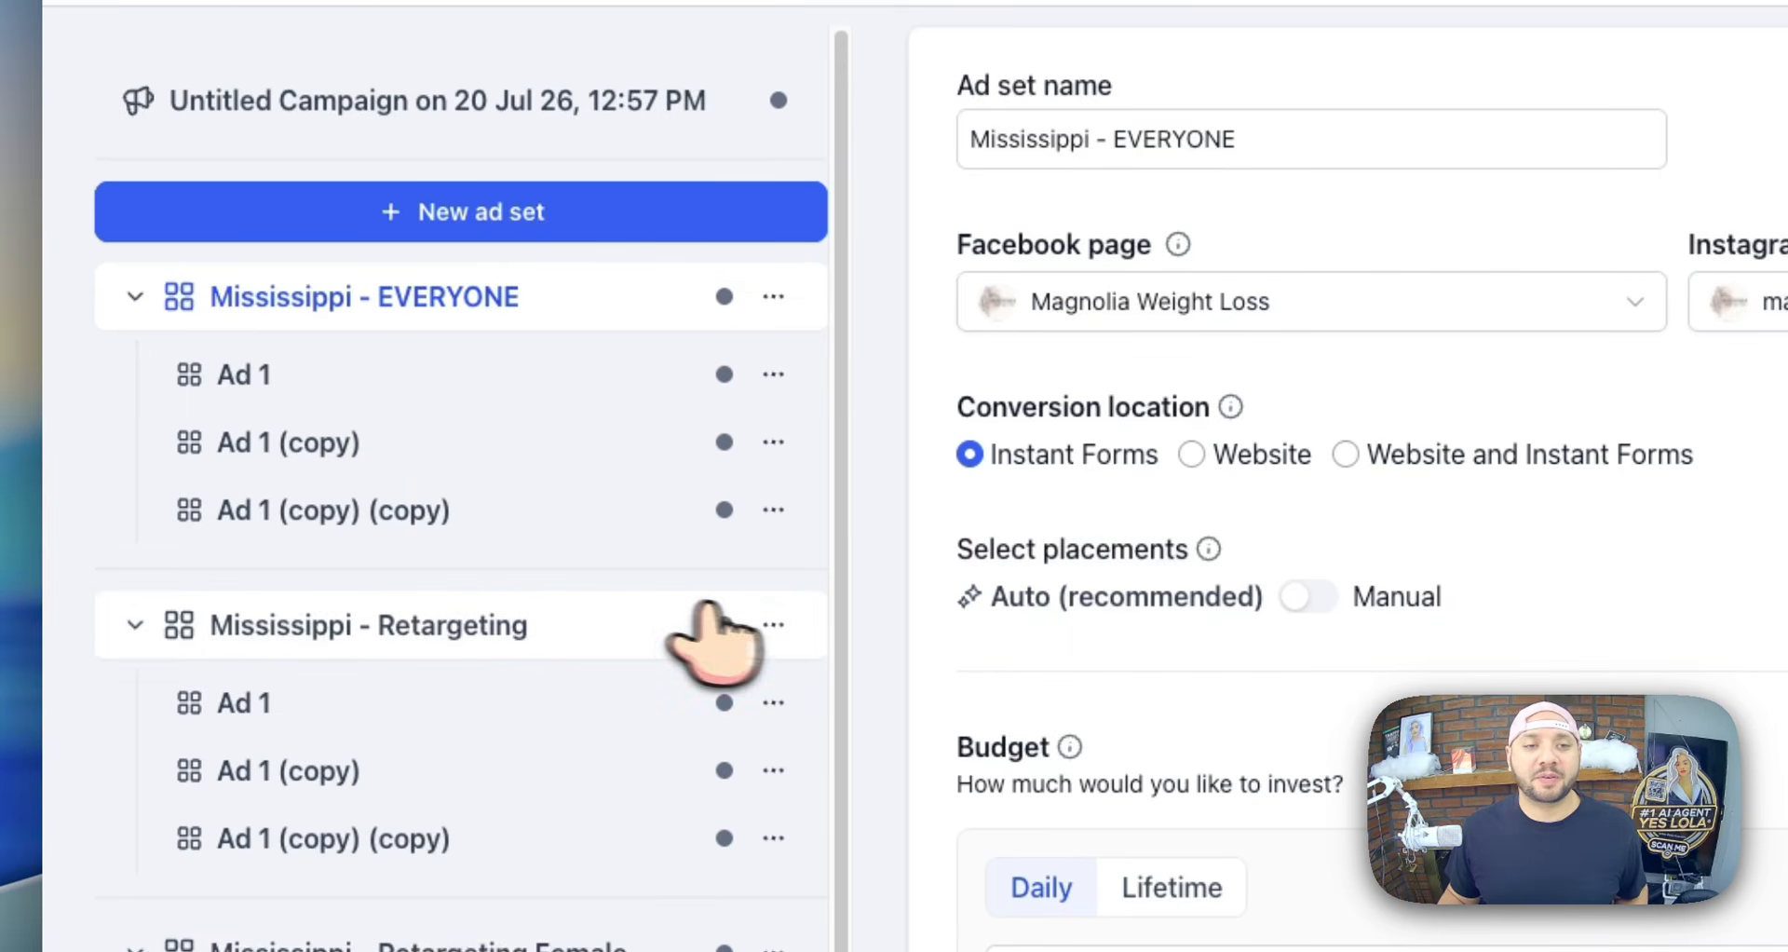
scroll(599, 591, "down", 6)
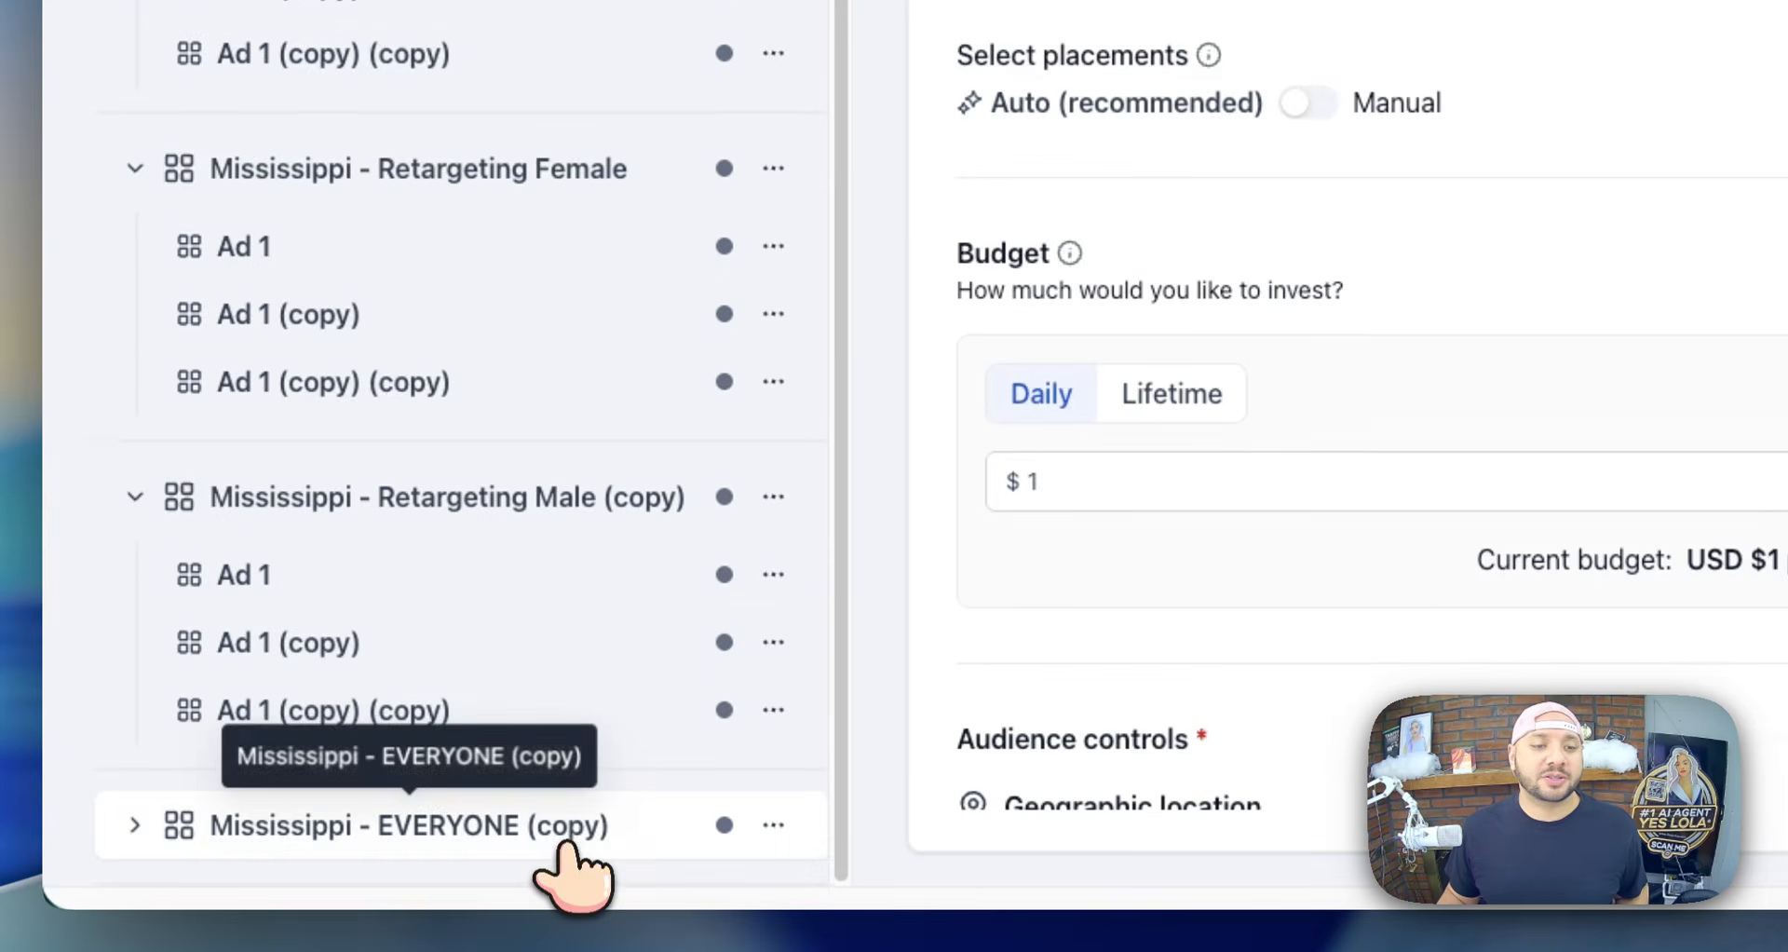
left_click(565, 900)
left_click_drag(704, 197, 1161, 231)
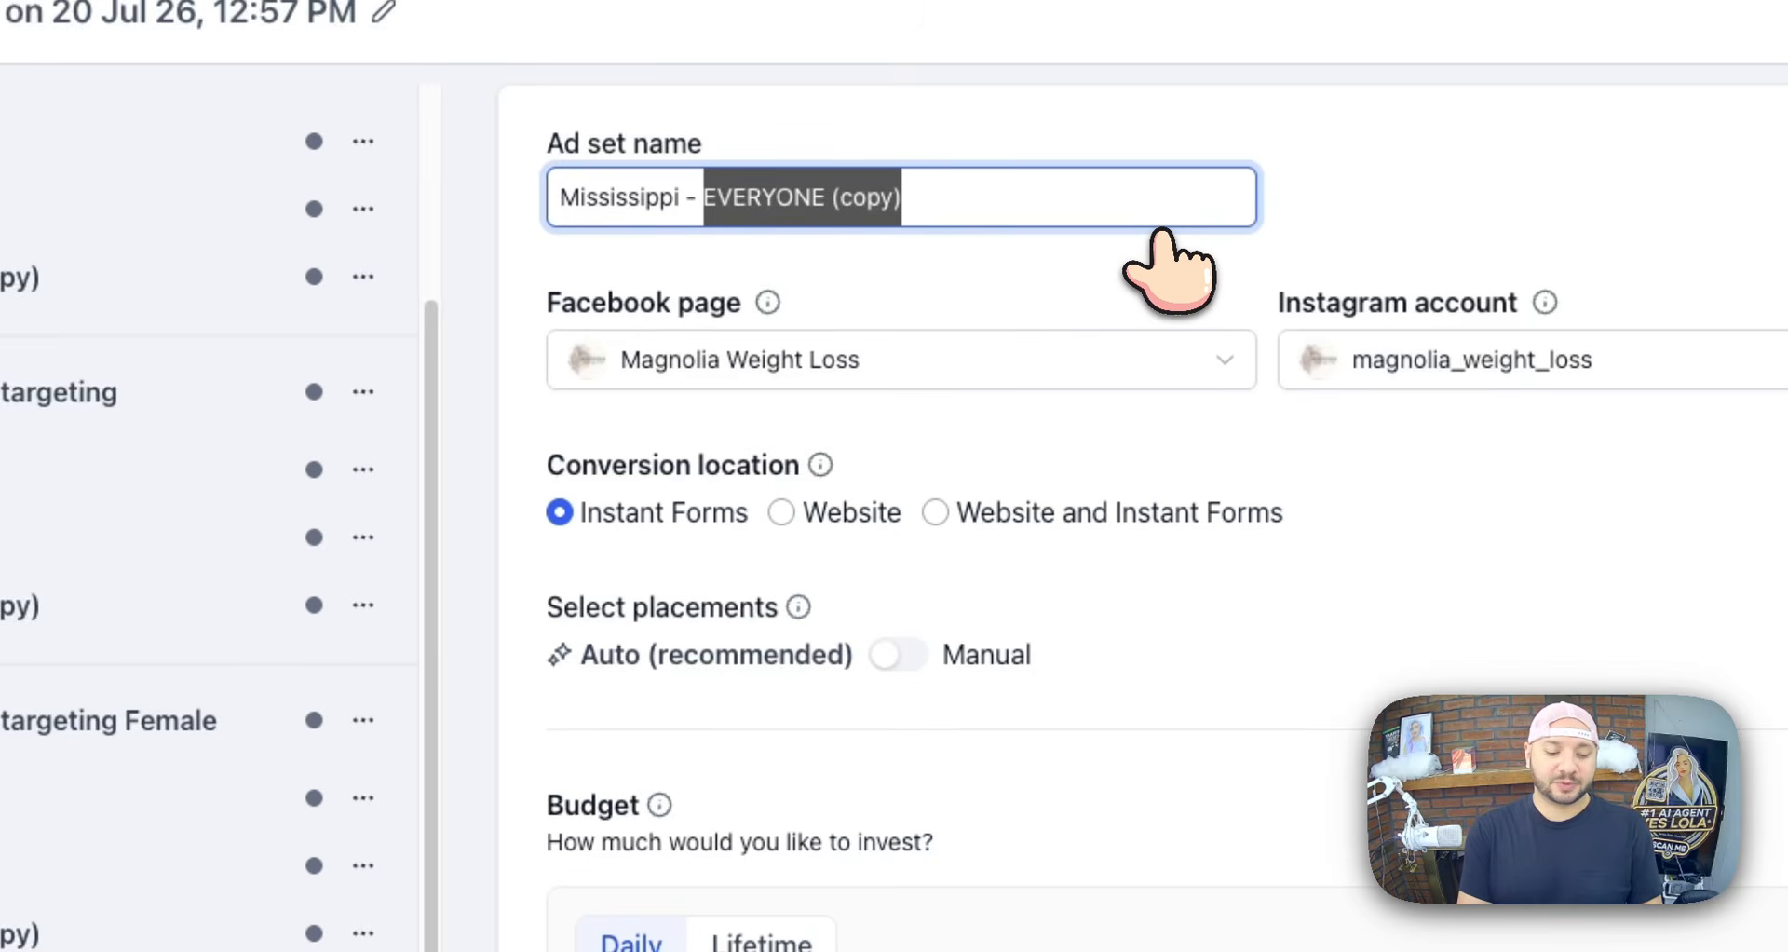
type("Interest")
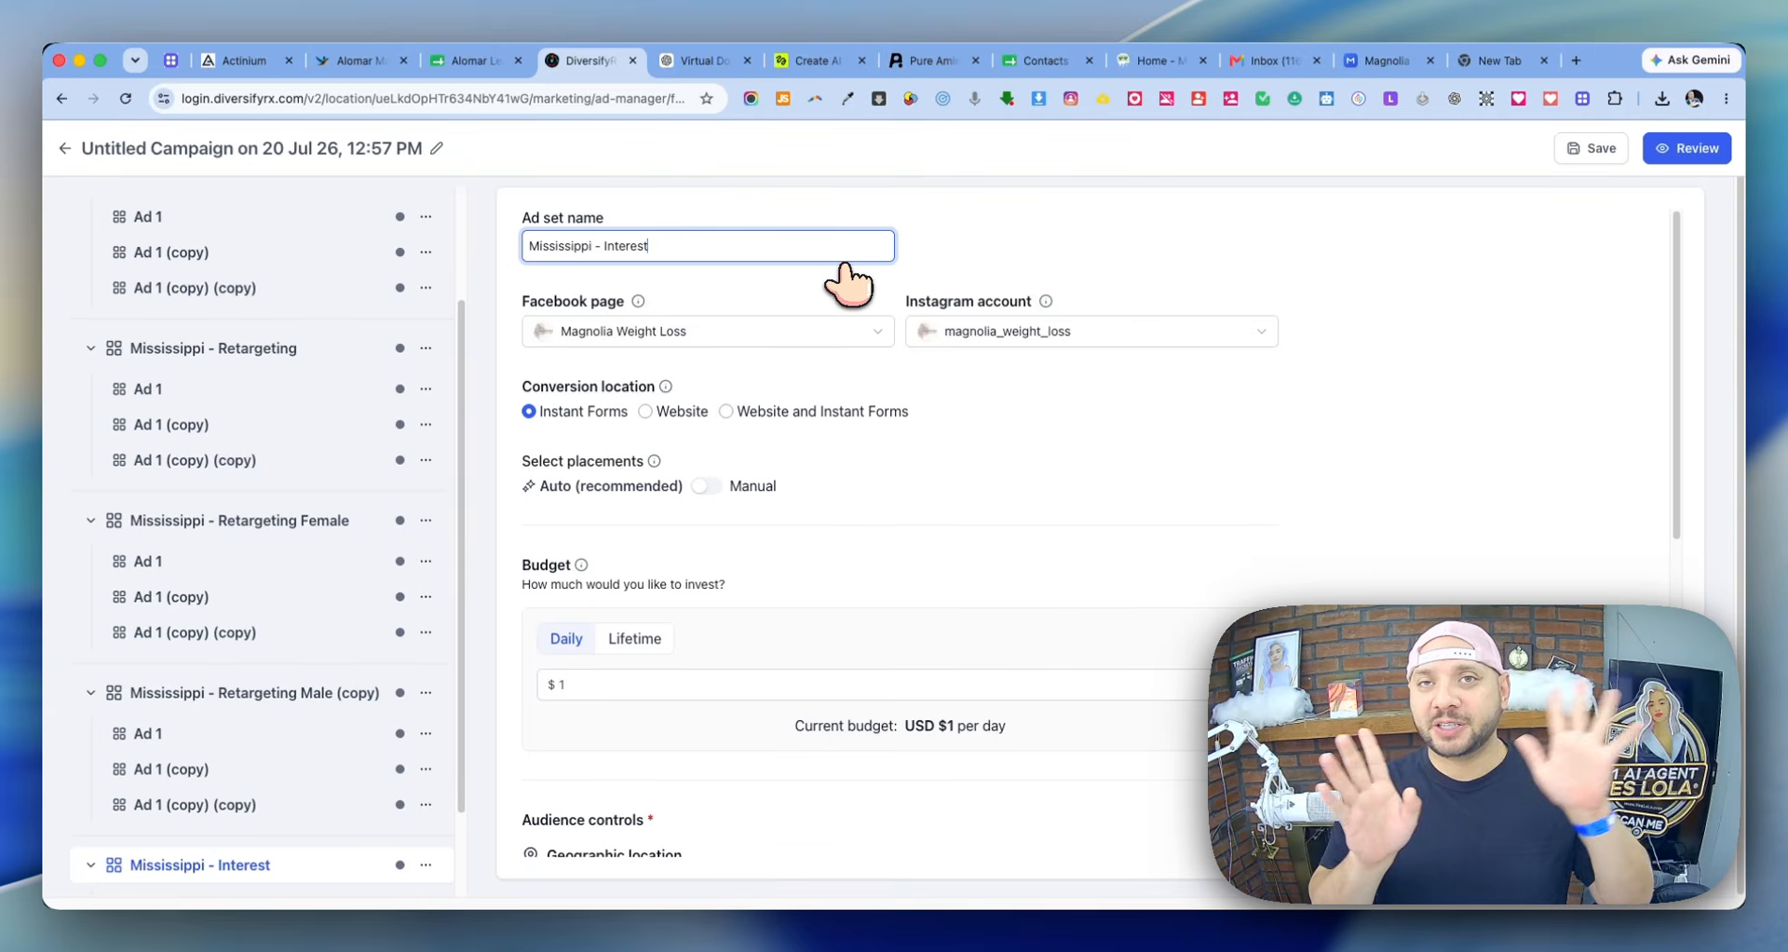
- Check an existing ad's lead form and copy, the Interest ad set's audience settings, and the wellness interests suggested in ChatGPT
scroll(280, 674, "down", 2)
scroll(599, 723, "down", 3)
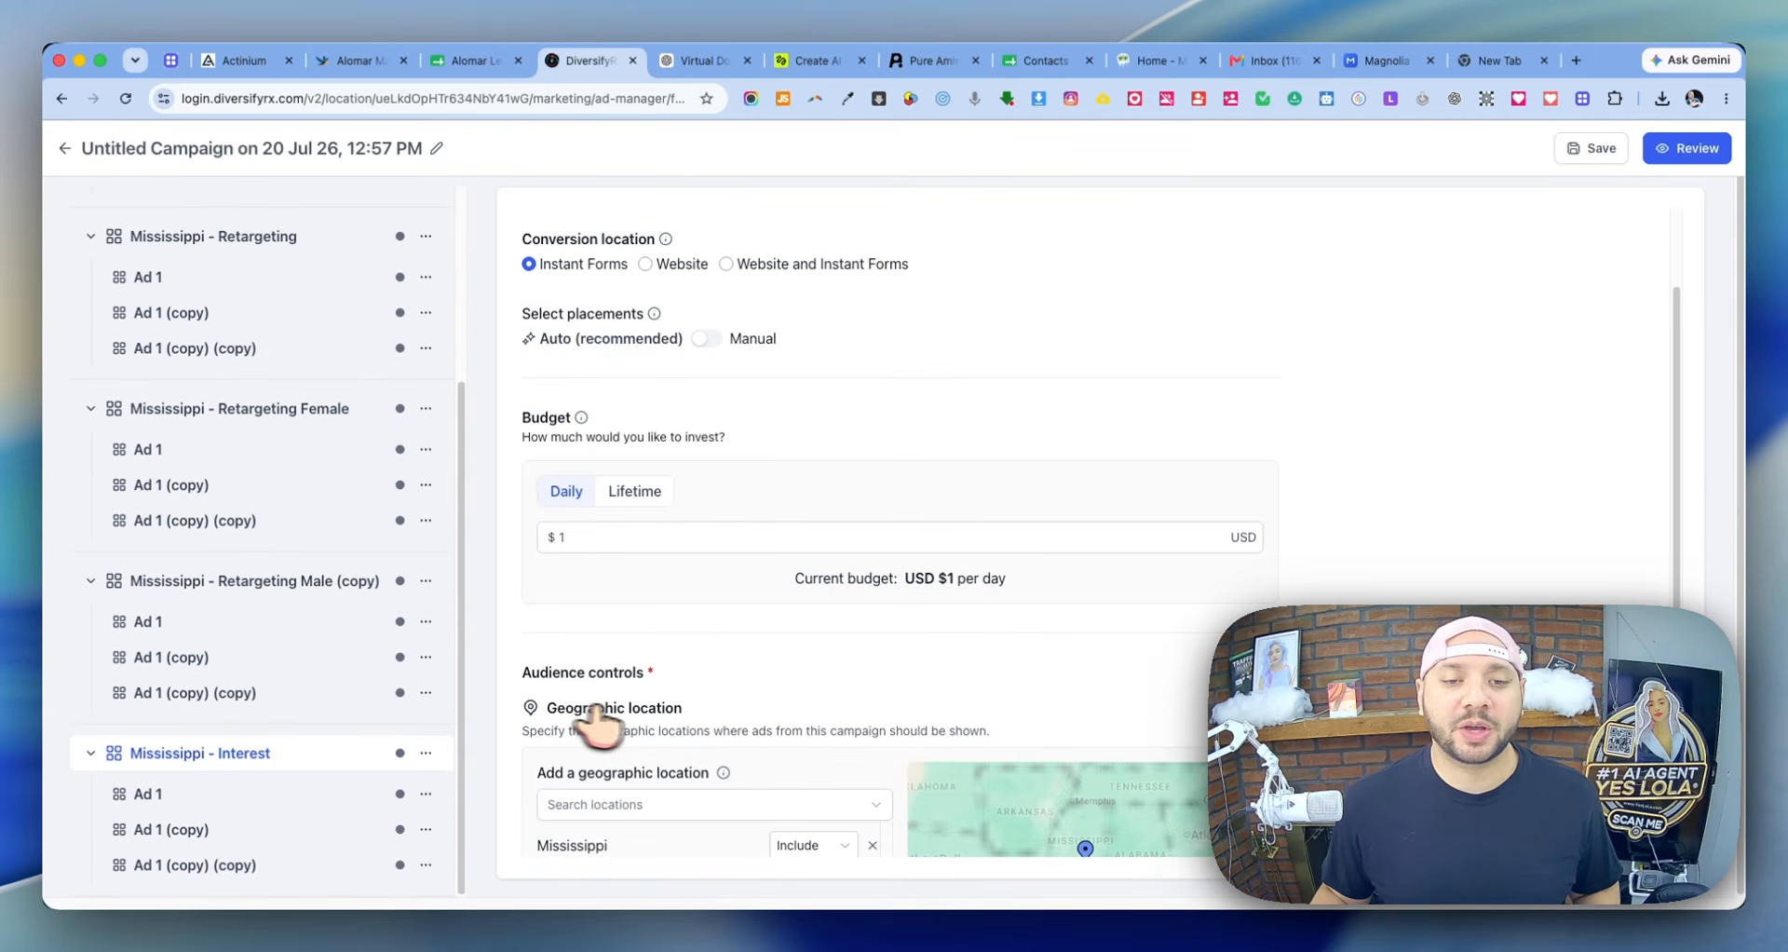
left_click(247, 680)
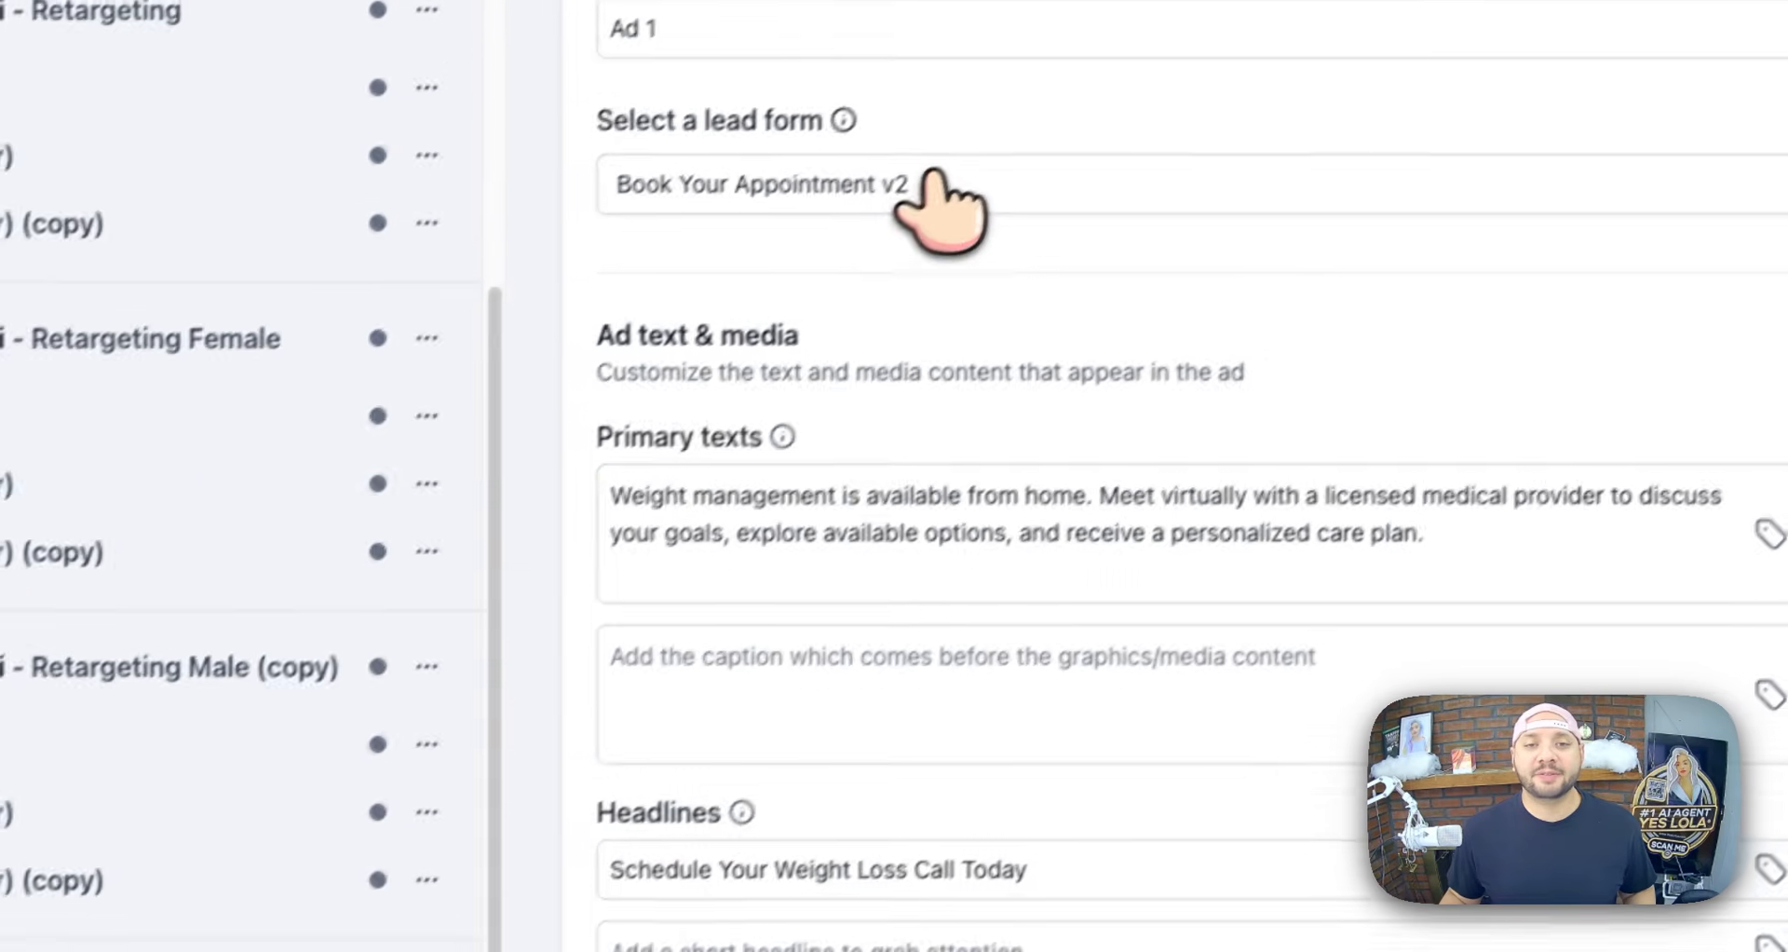
scroll(1239, 93, "down", 4)
left_click(424, 801)
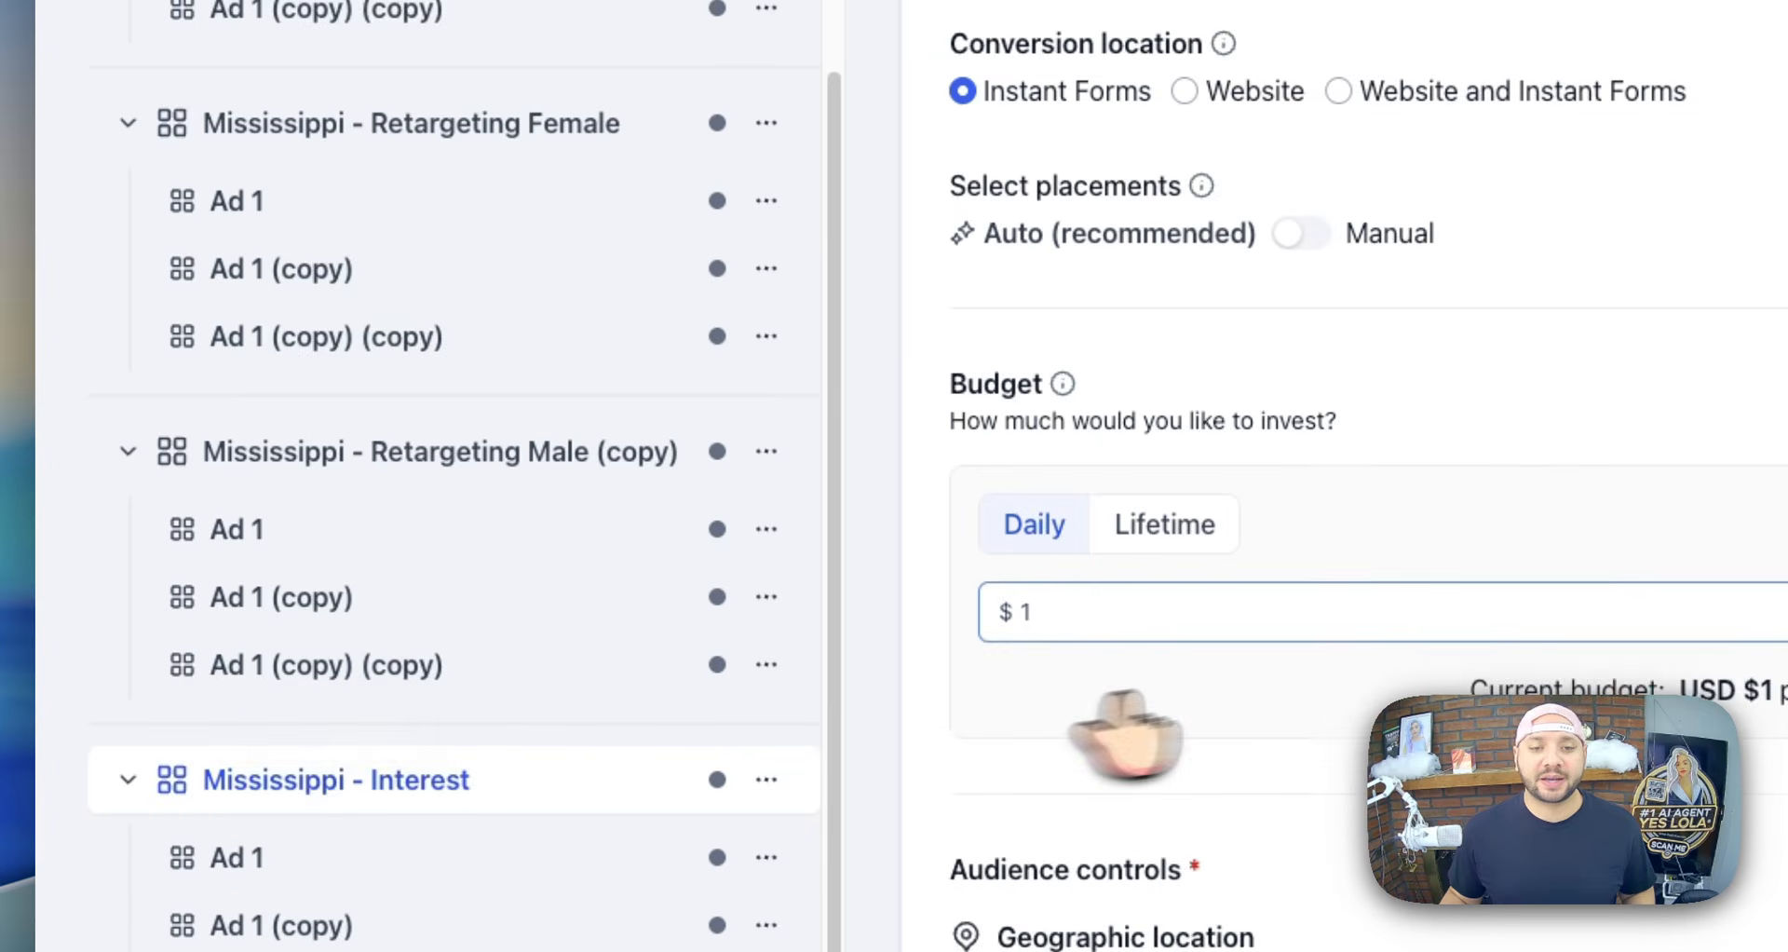
scroll(1174, 745, "down", 8)
scroll(1244, 447, "down", 3)
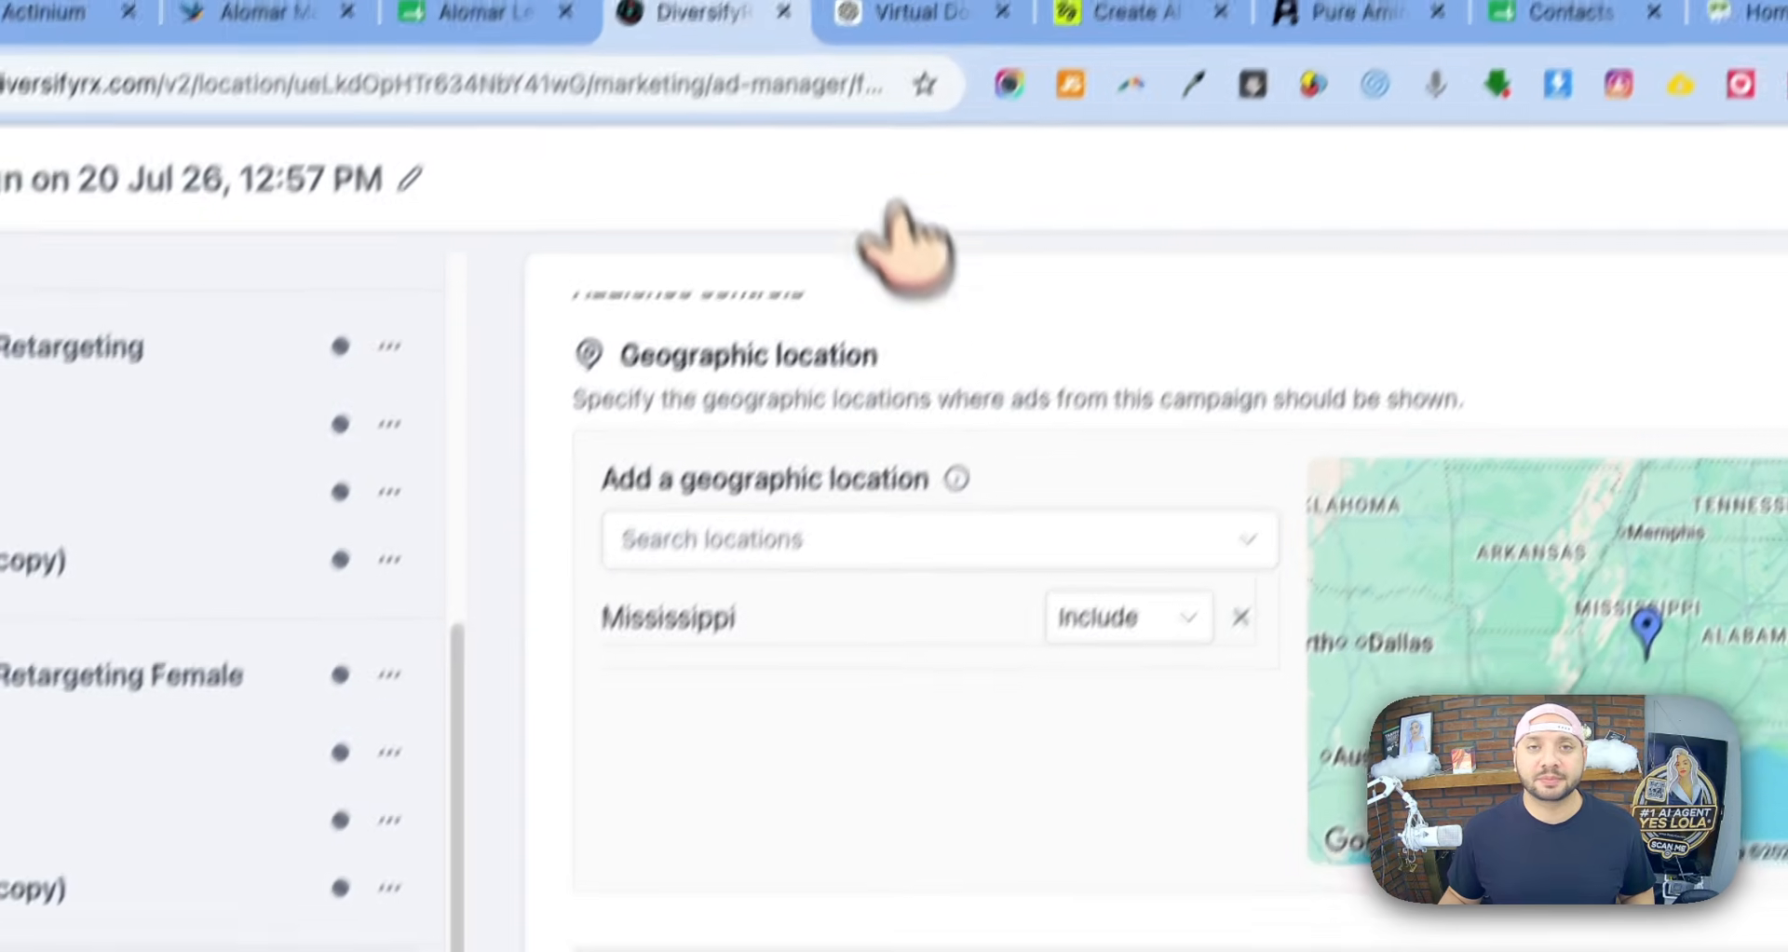
left_click(923, 16)
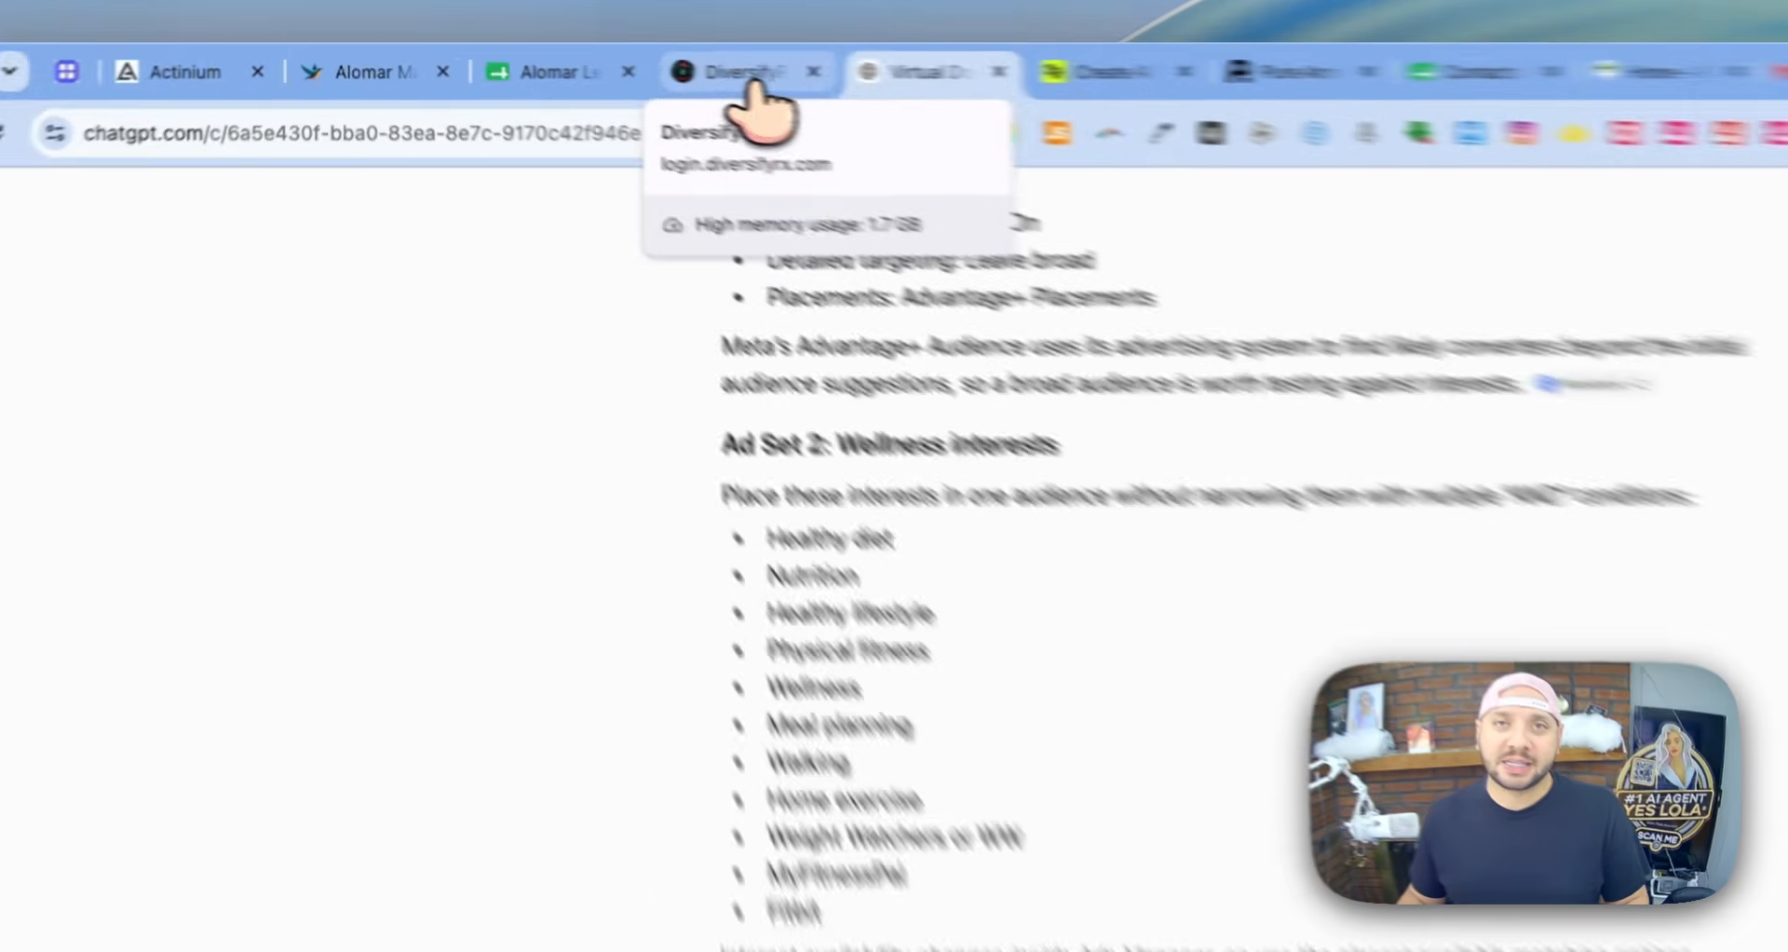
left_click(591, 64)
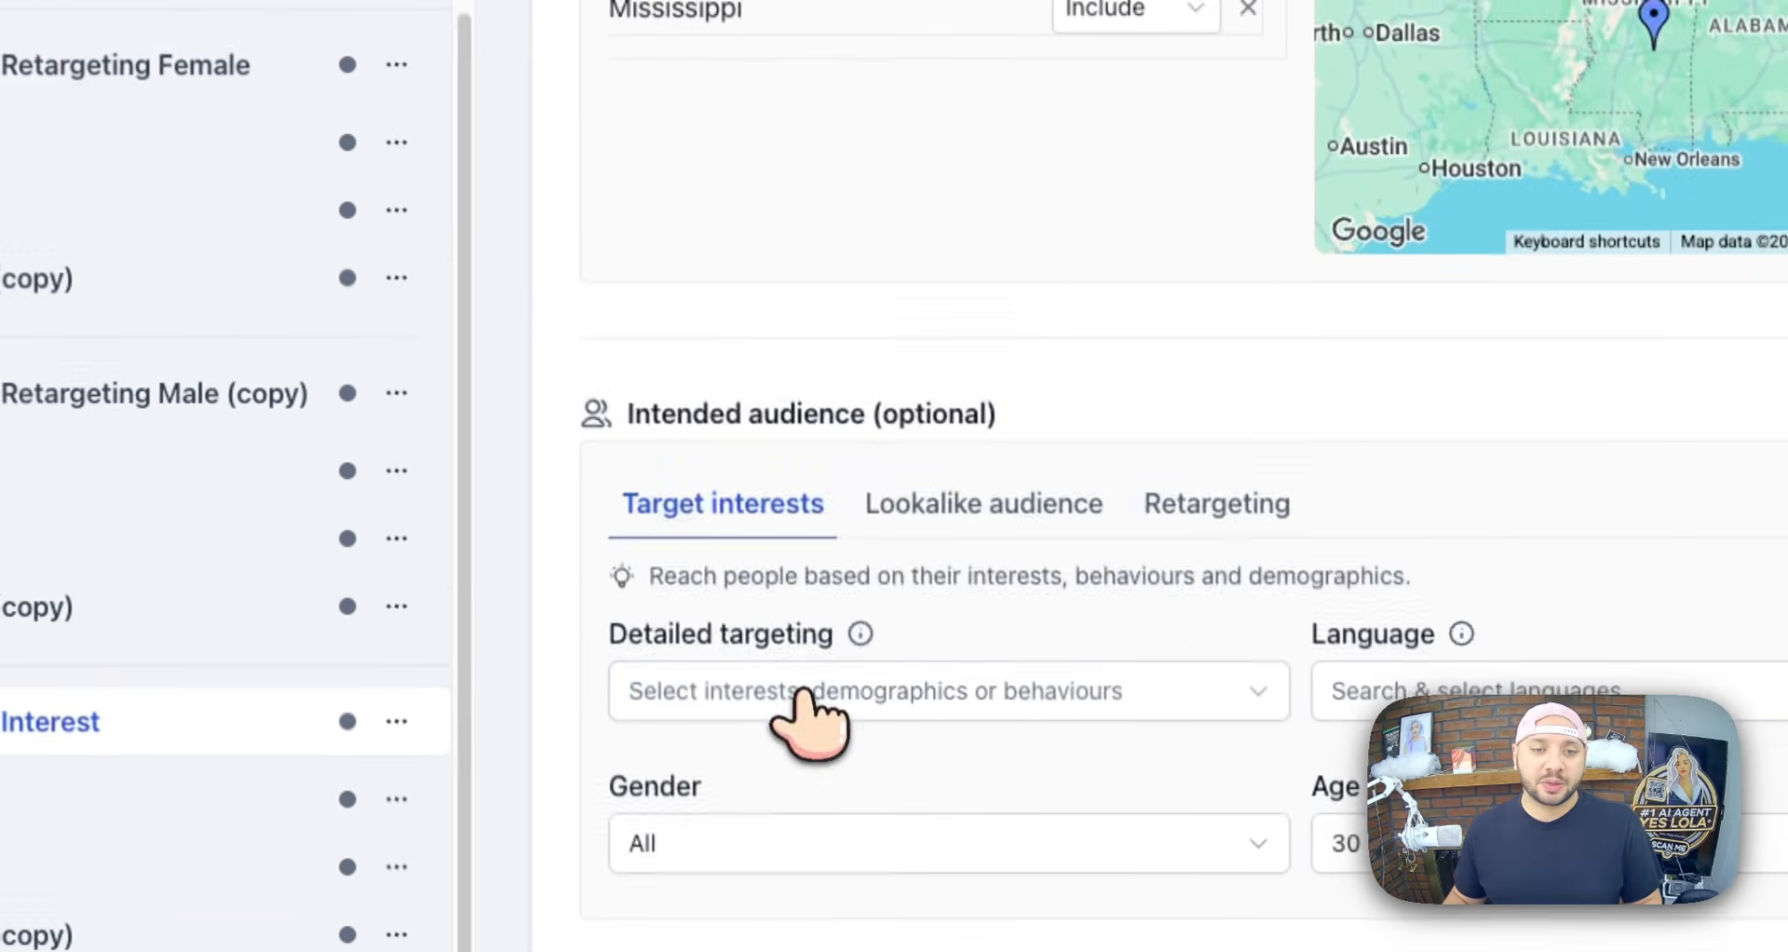
- Search "gym" in the Interest ad set's detailed targeting and add Gymnastics, Gold's Gym and World Gym
left_click(797, 687)
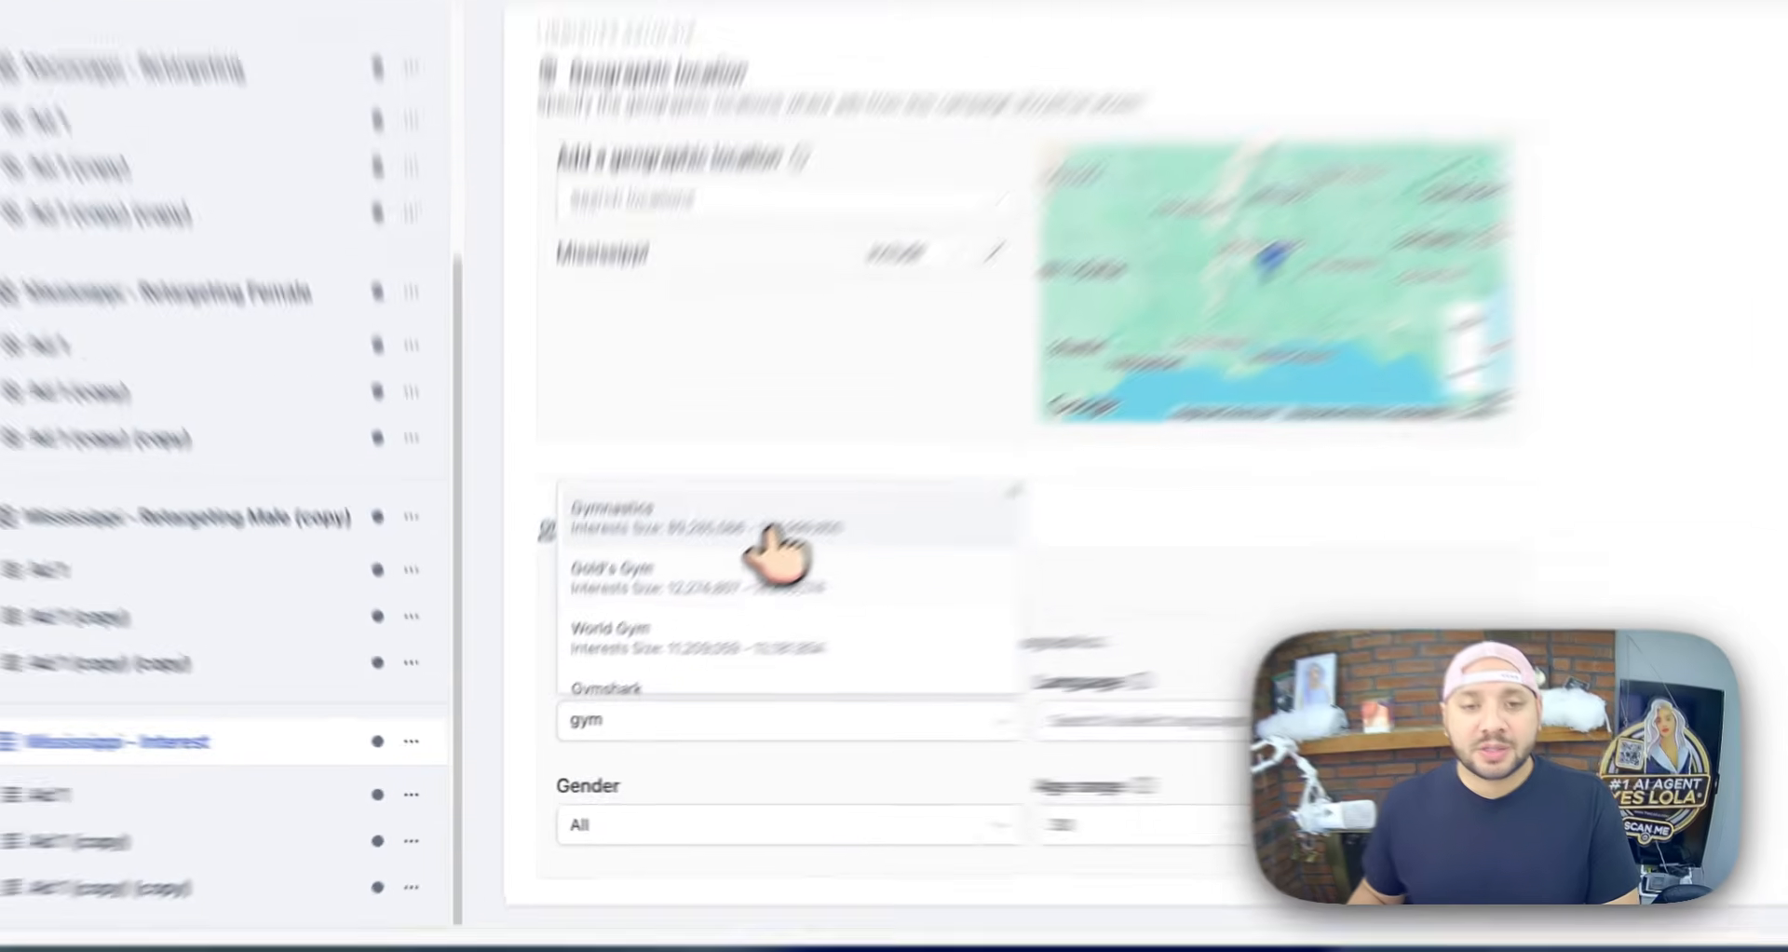
left_click(688, 581)
left_click(678, 641)
left_click(678, 664)
scroll(863, 559, "down", 3)
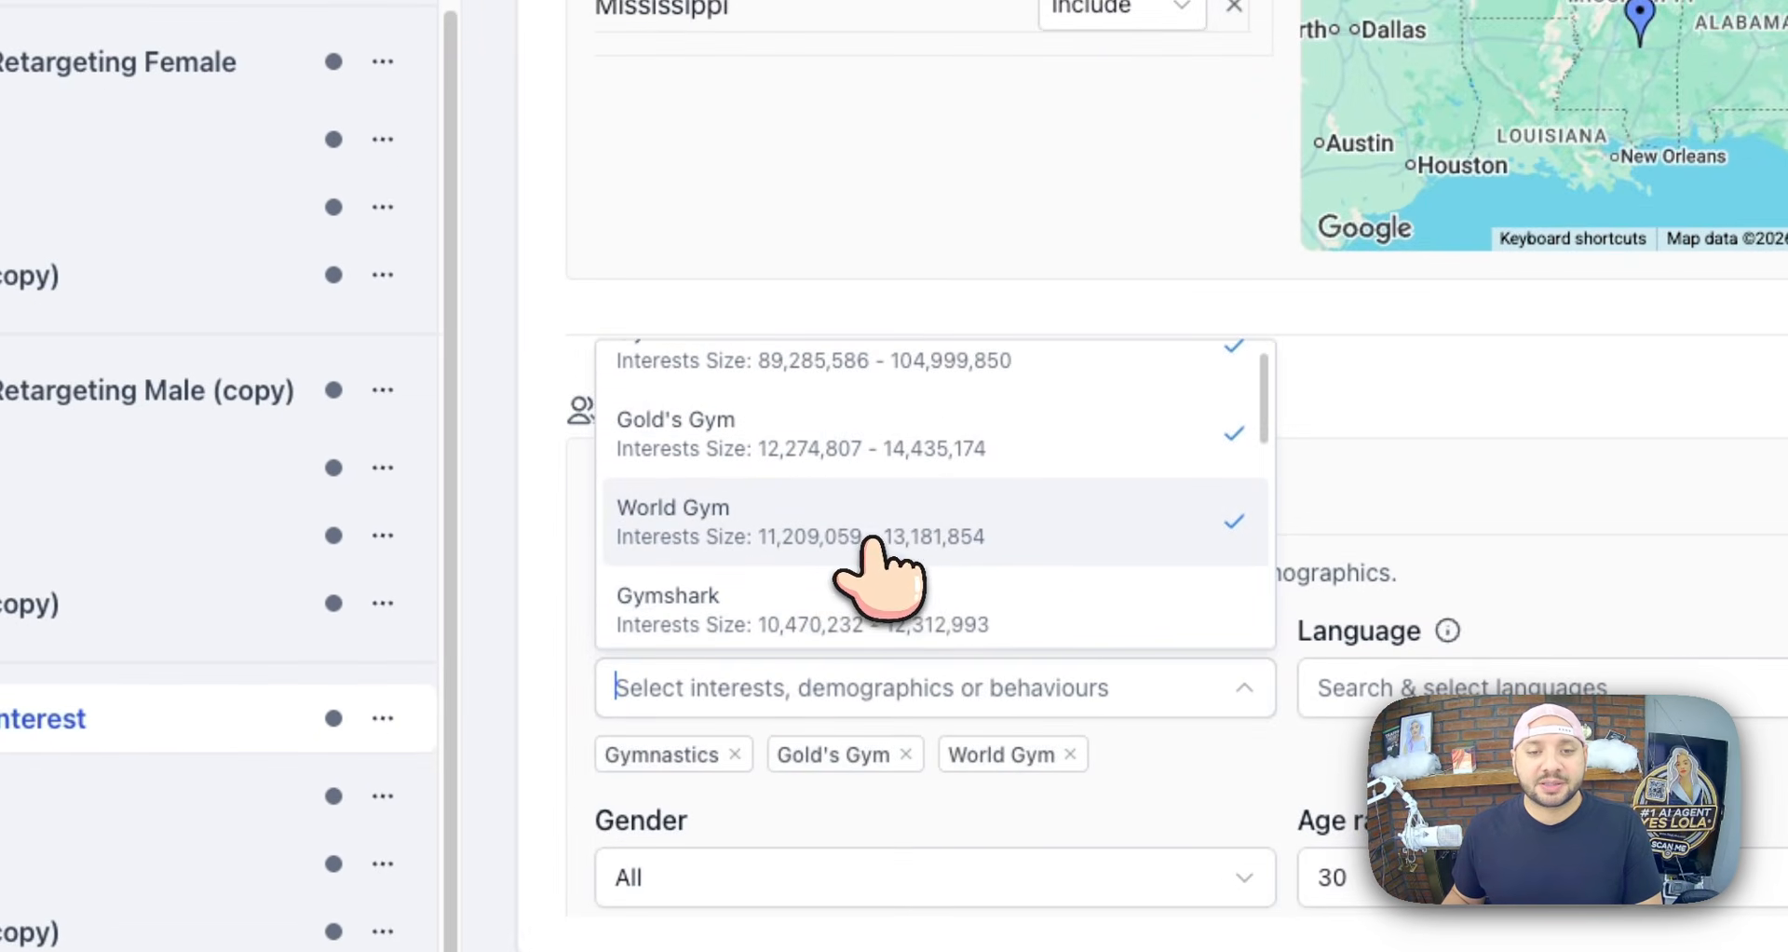
scroll(865, 570, "down", 1)
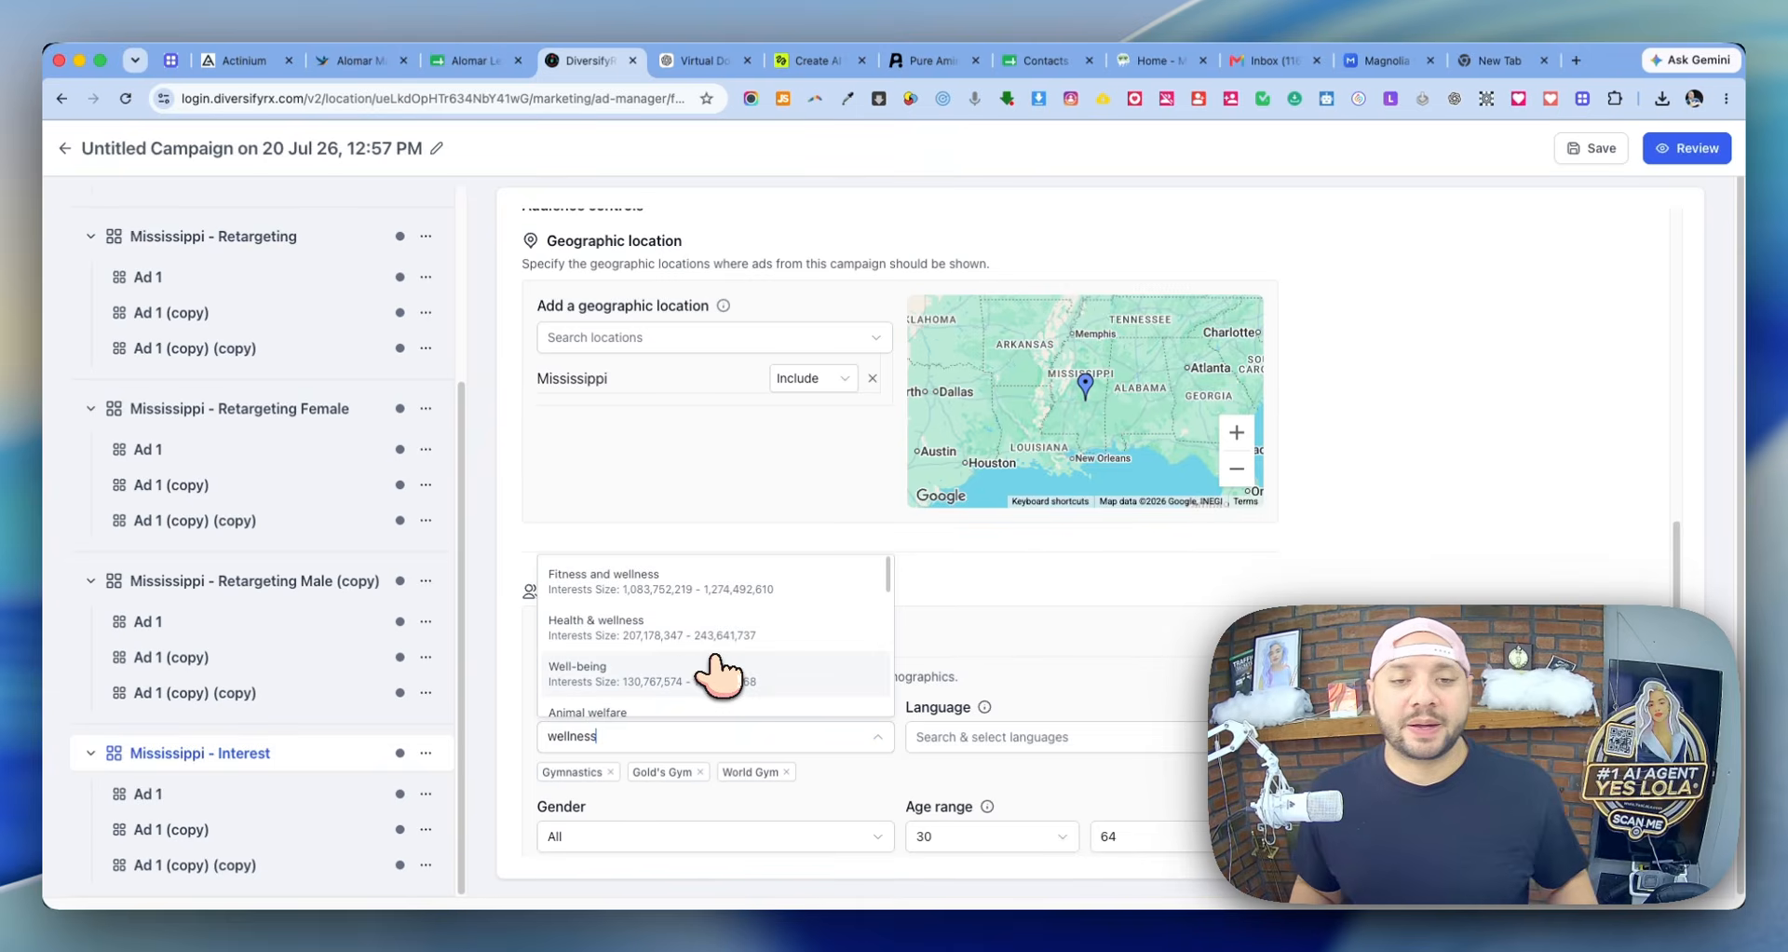
- Add the Fitness and wellness, Health & wellness and Wellness interests to the detailed targeting from a "wellness" search
left_click(728, 601)
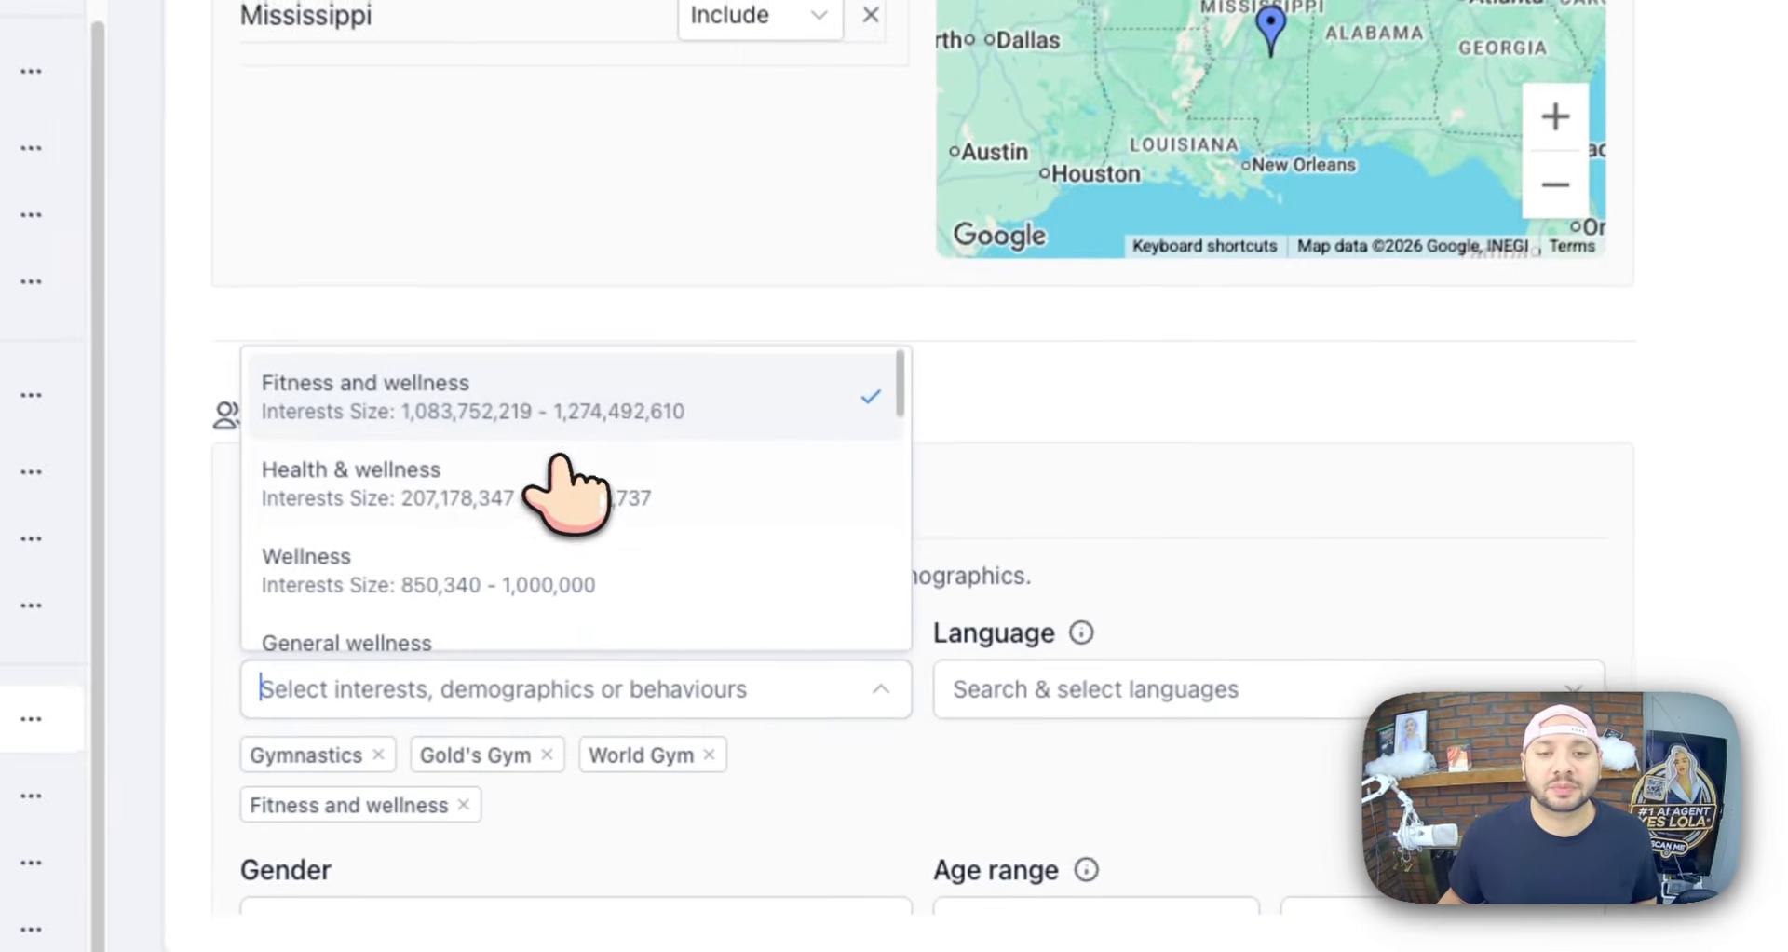
left_click(699, 627)
left_click(679, 671)
left_click(1333, 505)
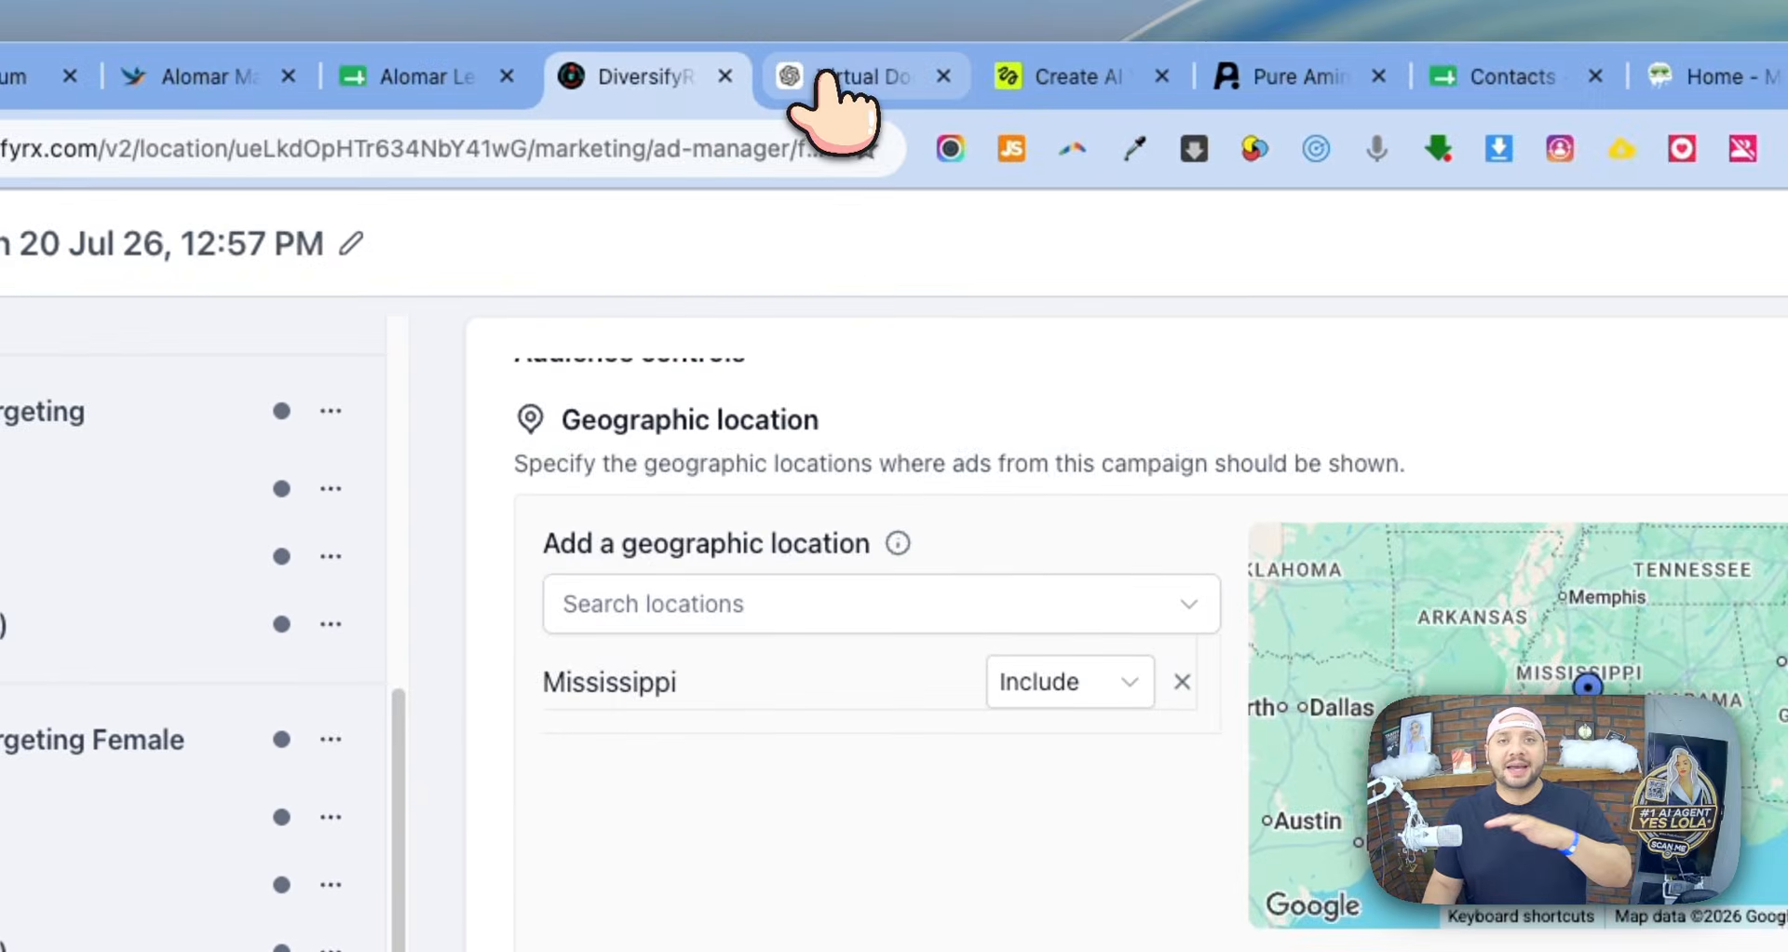
- Switch to ChatGPT and send the prompt "make this ad copy in spanish and the images in spanish"
left_click(828, 75)
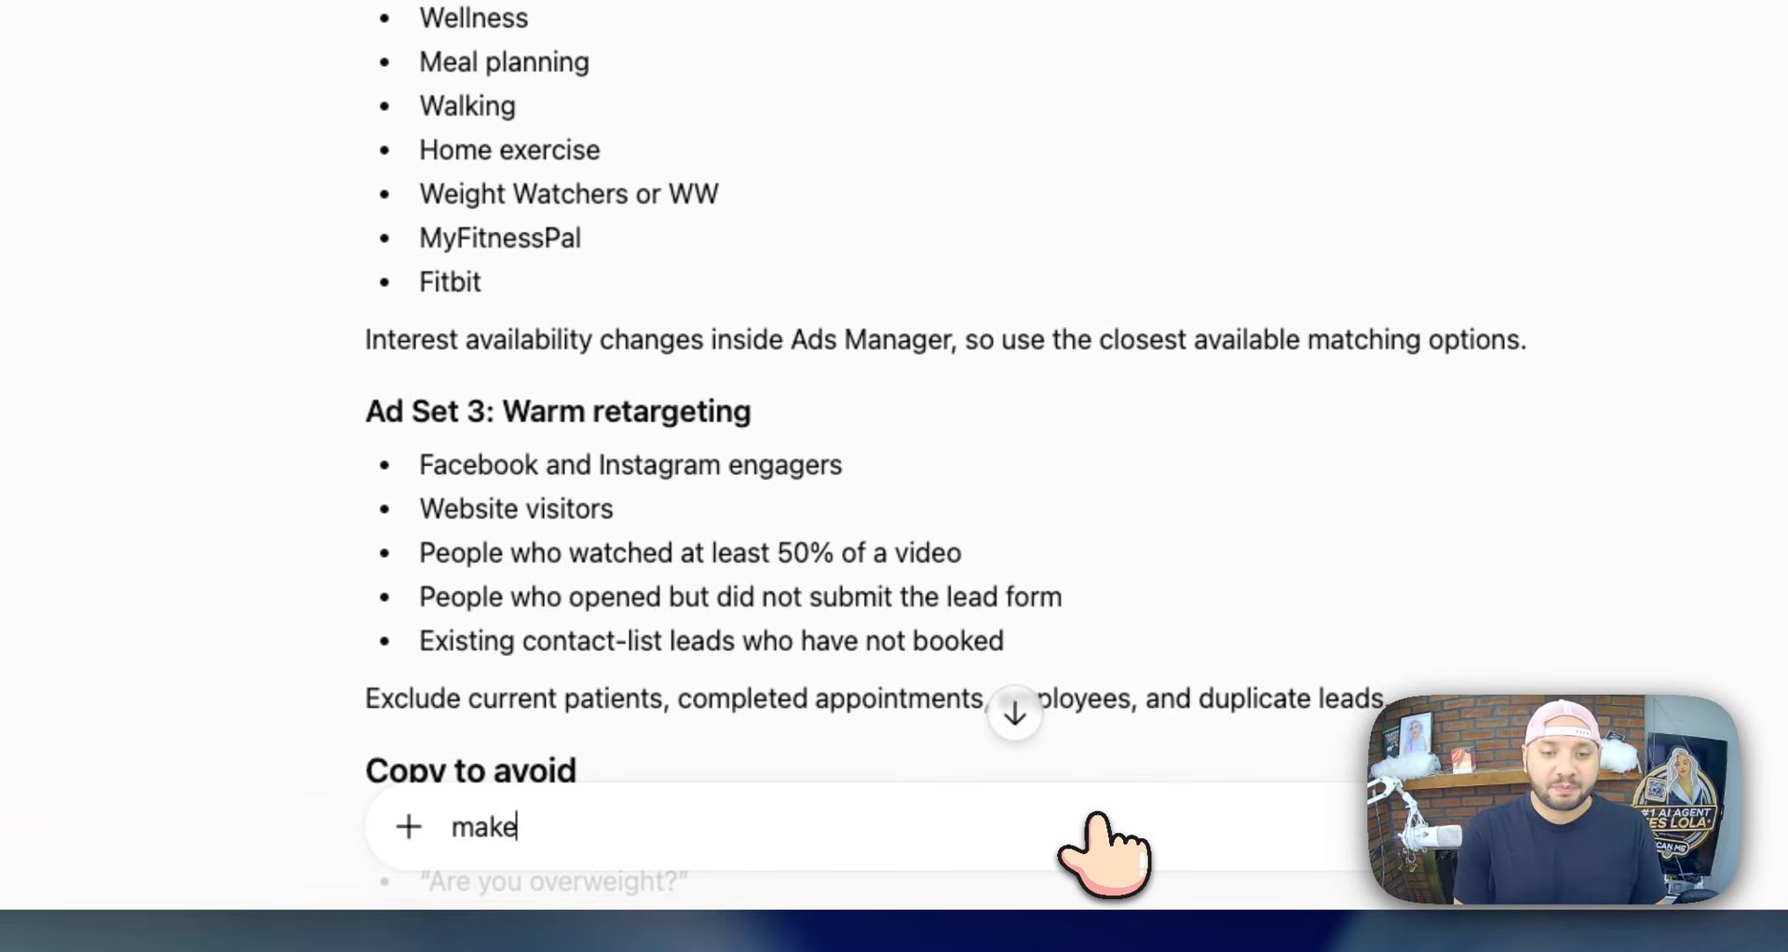
type("this ad copy in spanish and the images in spanish")
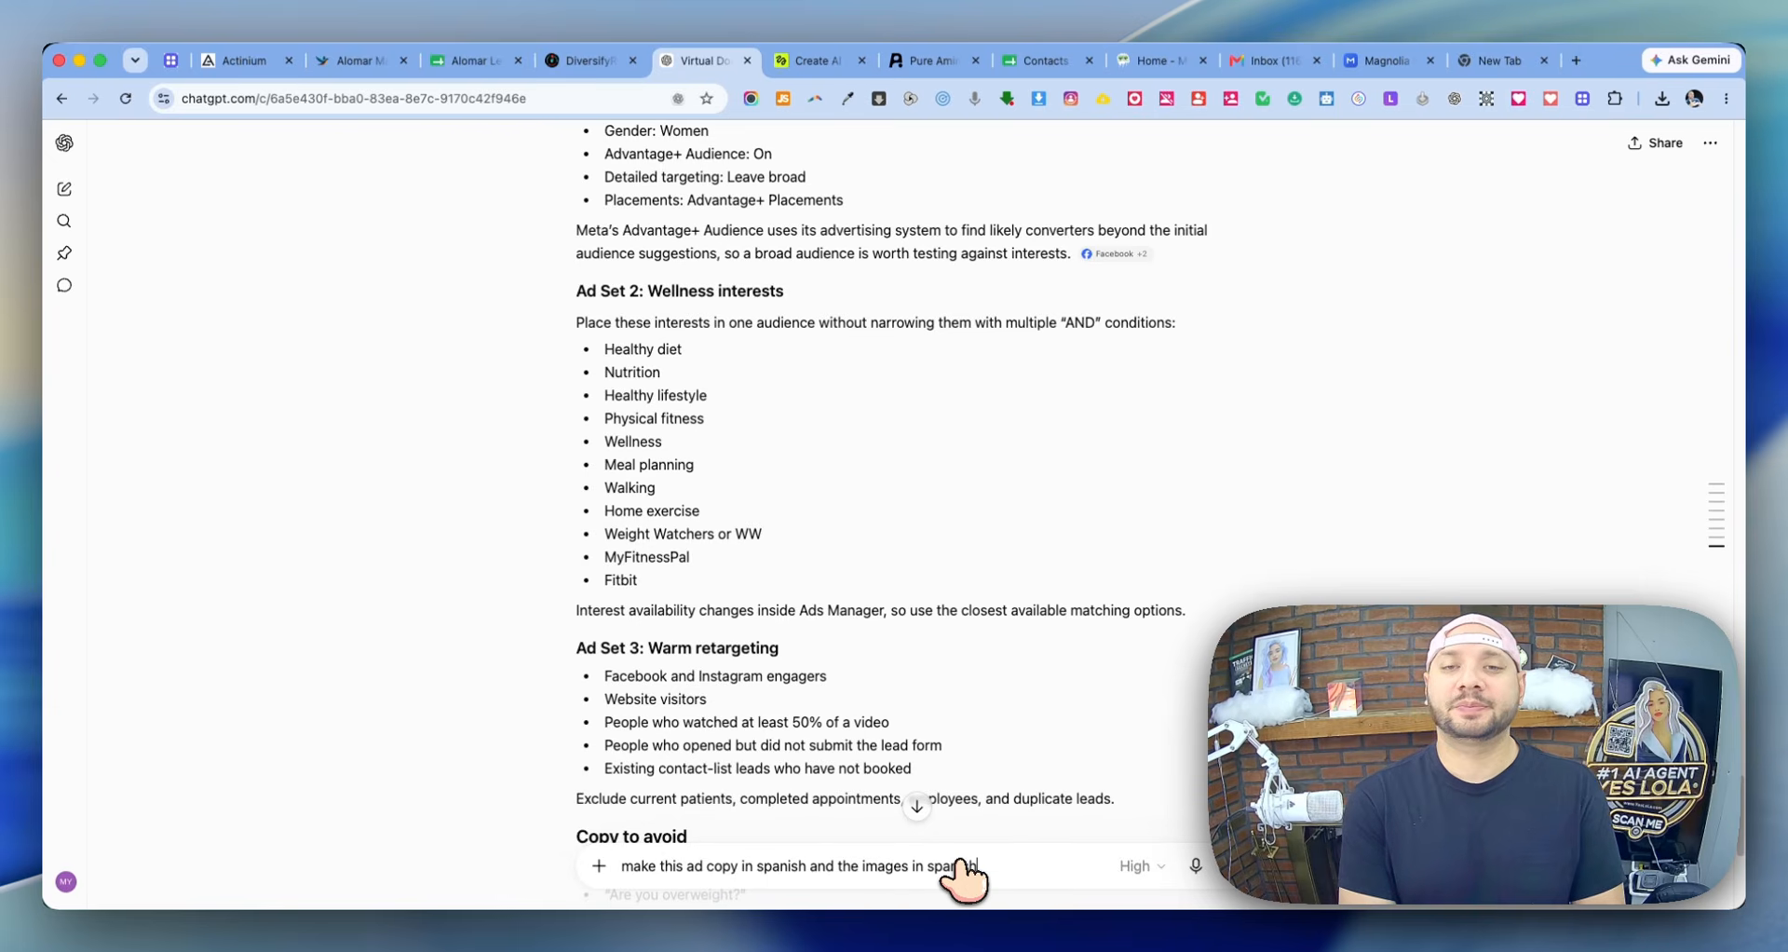
key("Return")
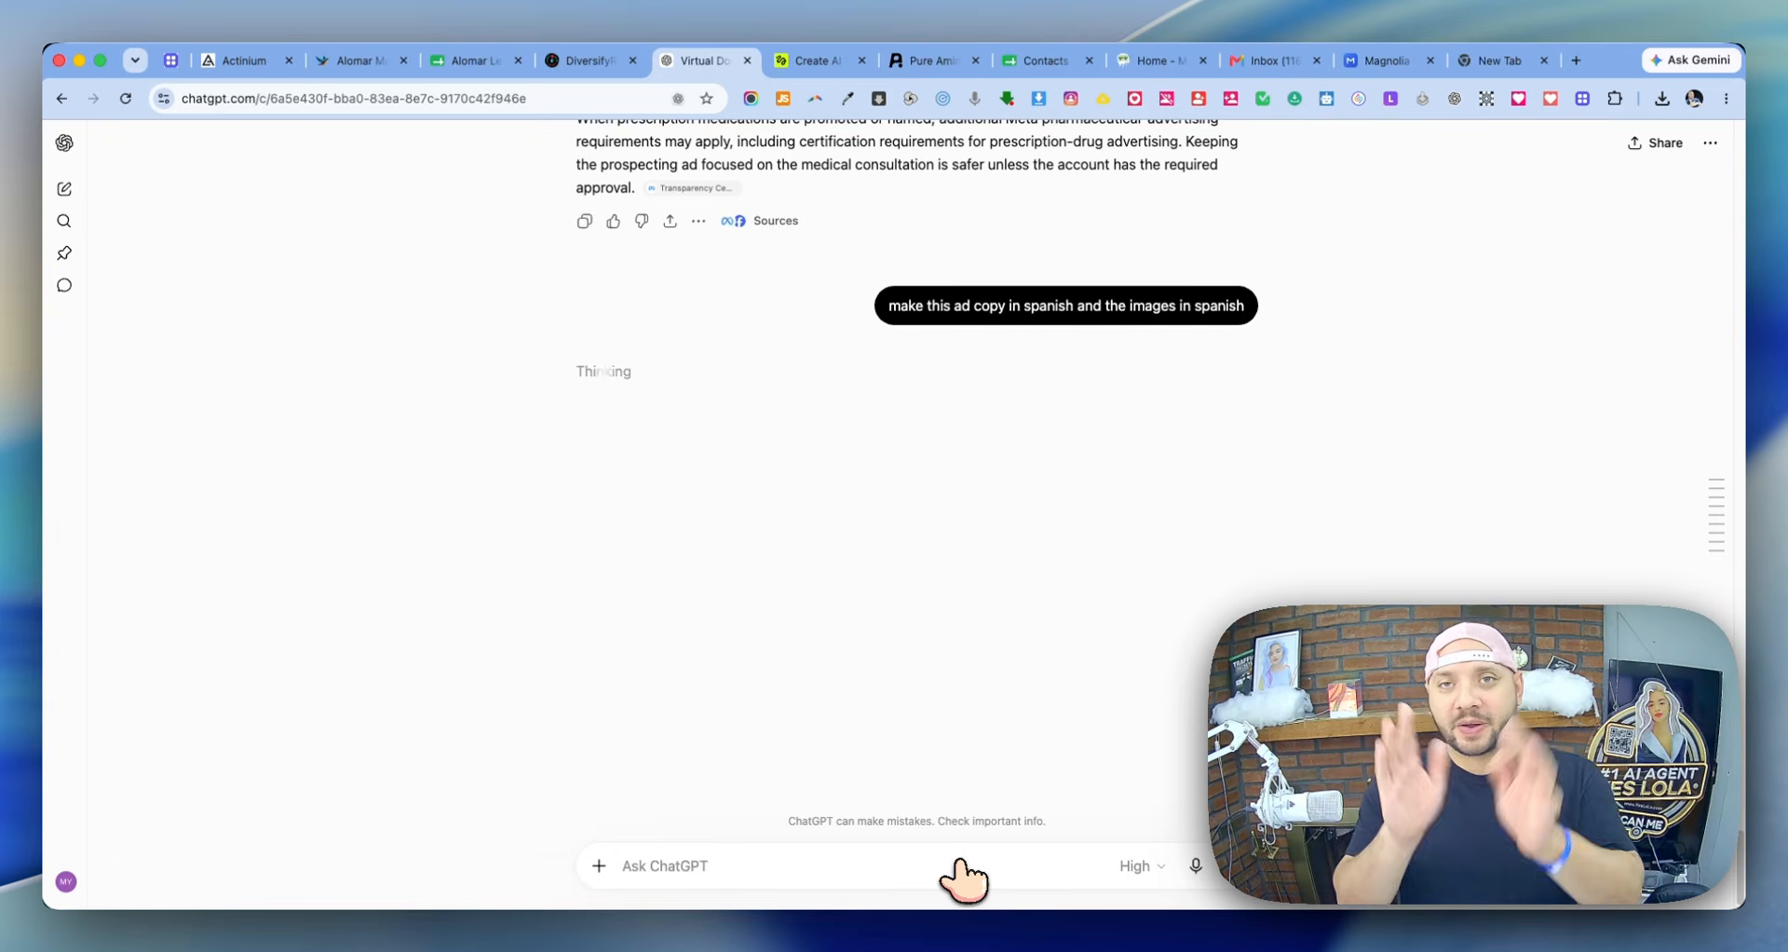
- Switch back to the ad manager and replace the untitled campaign's name with "English -"
left_click(593, 60)
scroll(205, 419, "up", 5)
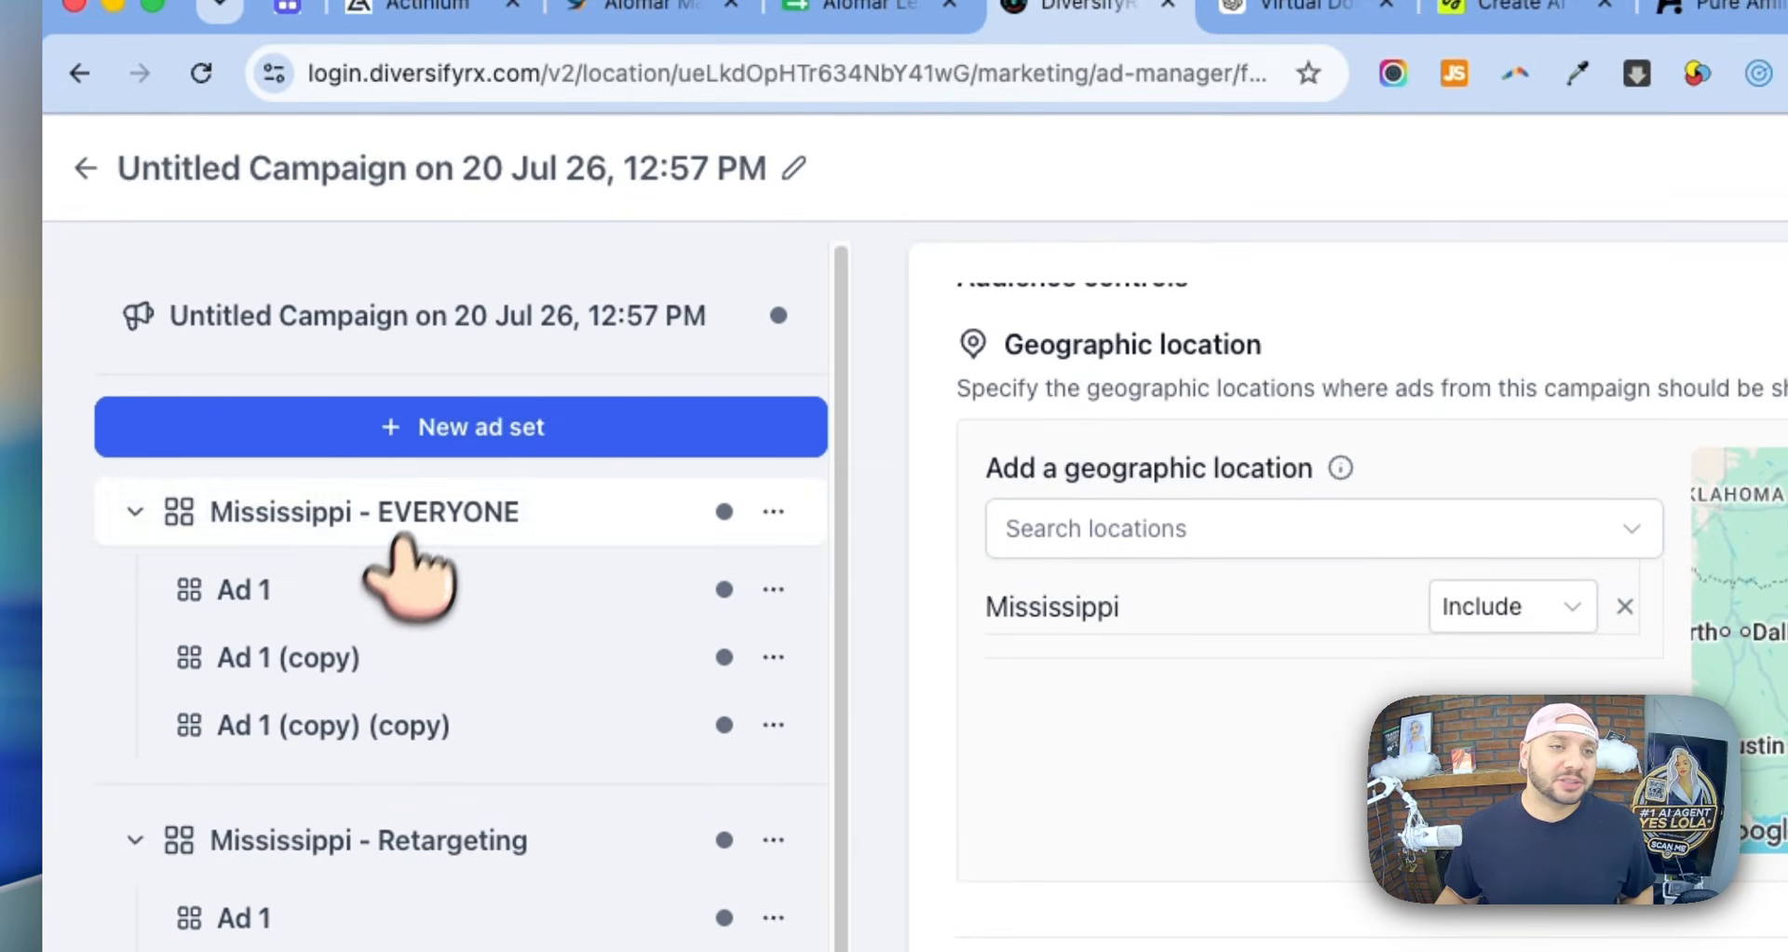
left_click(432, 169)
triple_click(431, 169)
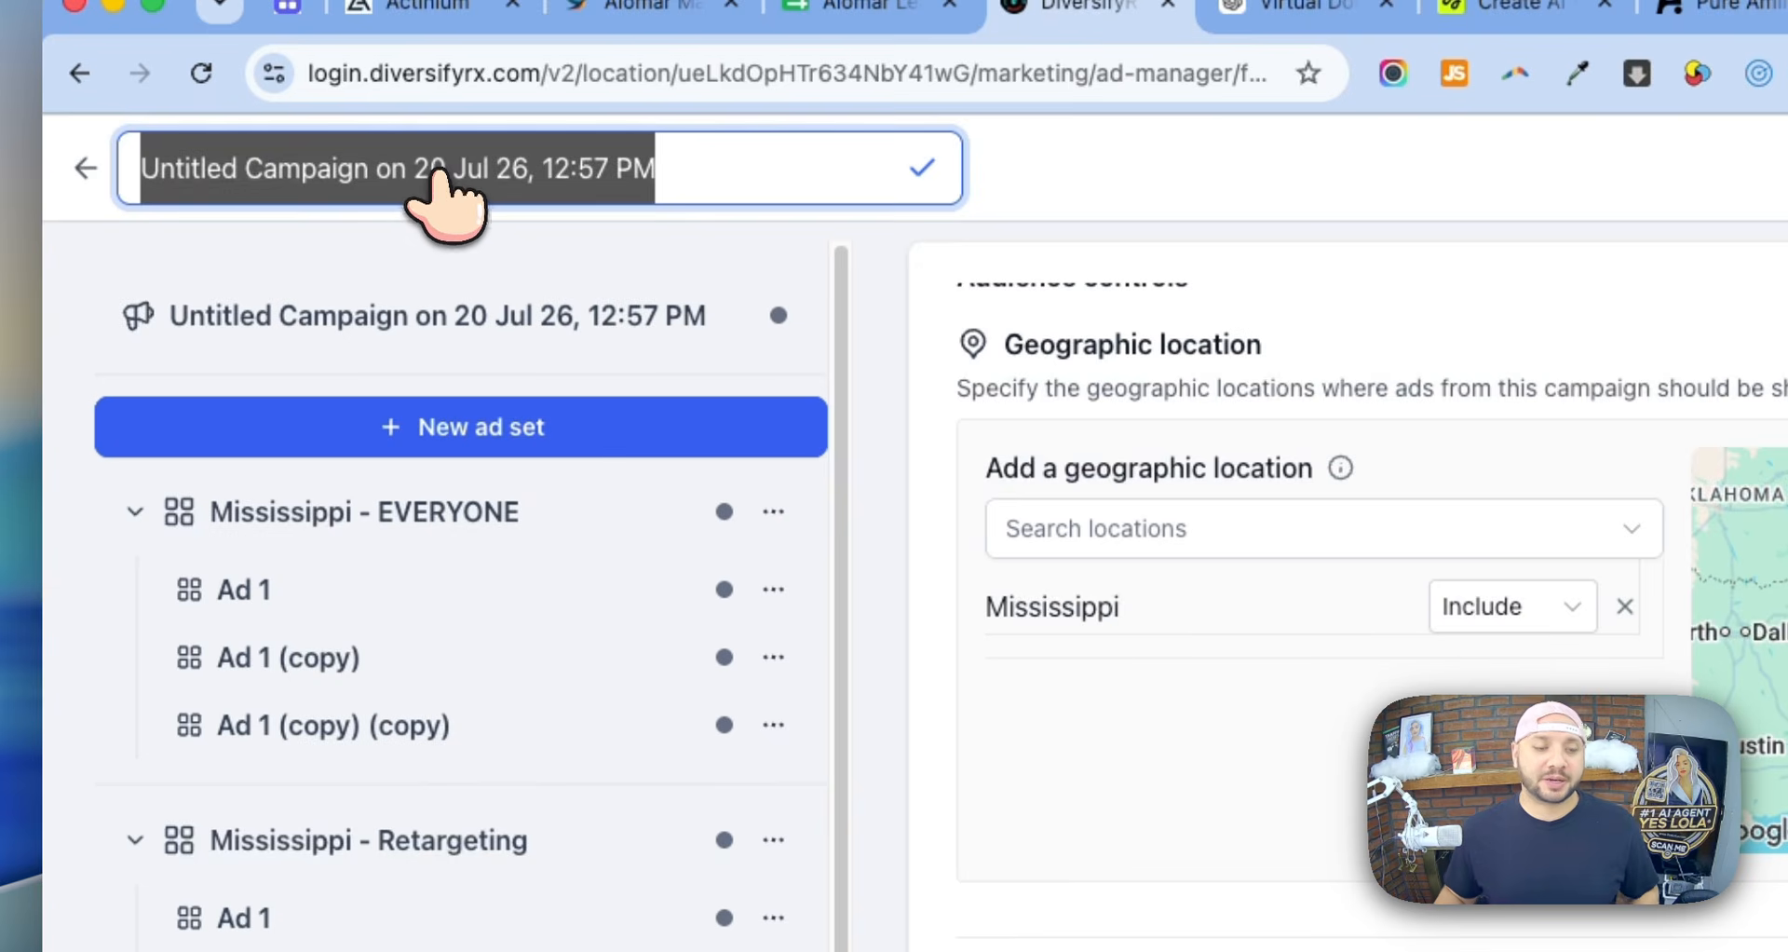
type("Engl")
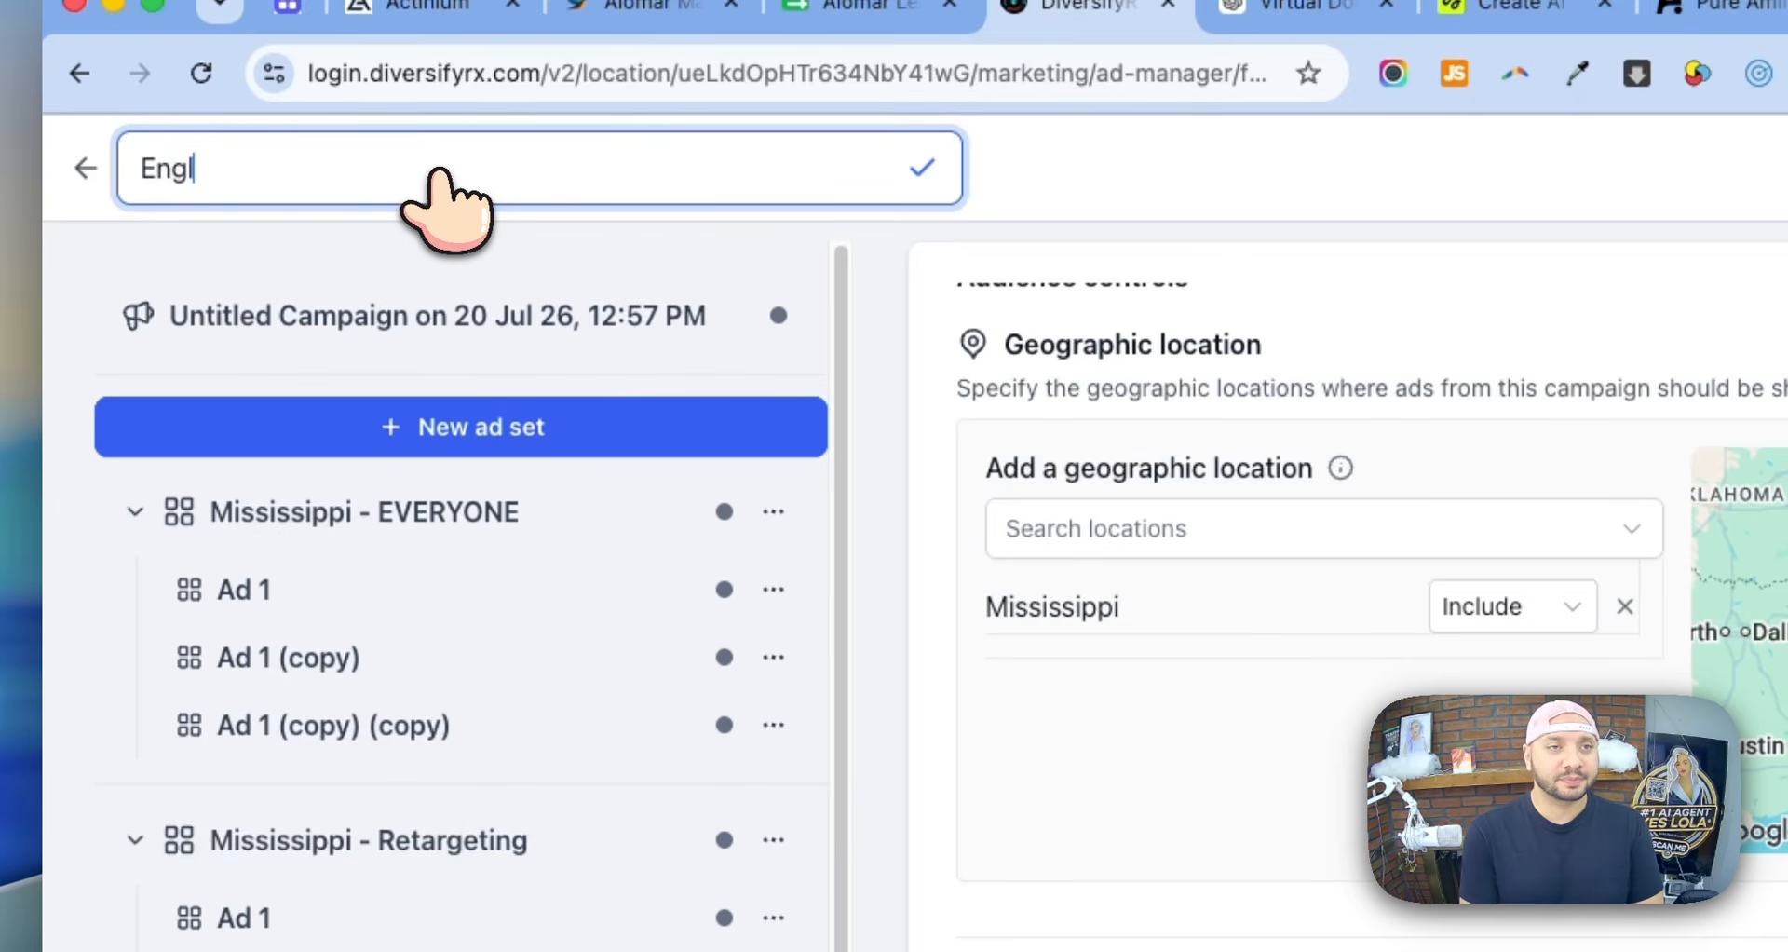
type("ish -")
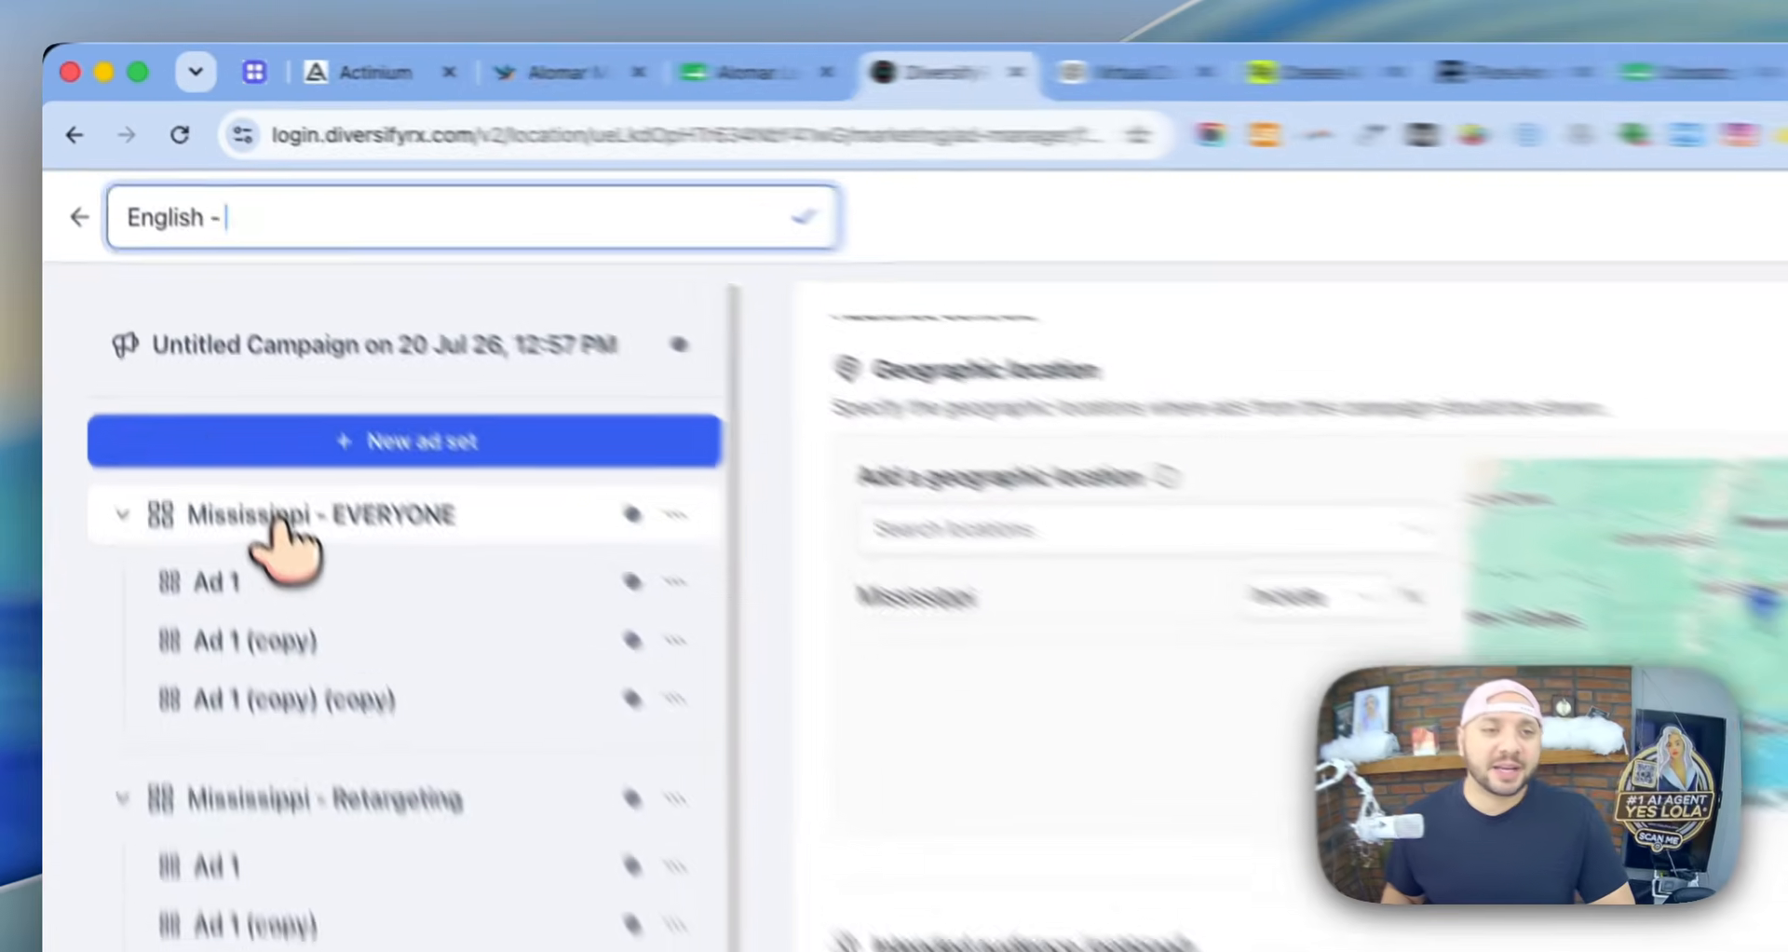
- Copy "Mississippi" from the EVERYONE ad set's name and complete the campaign name as "English - Mississippi"
left_click(233, 328)
left_click(531, 241)
left_click_drag(1096, 427, 853, 386)
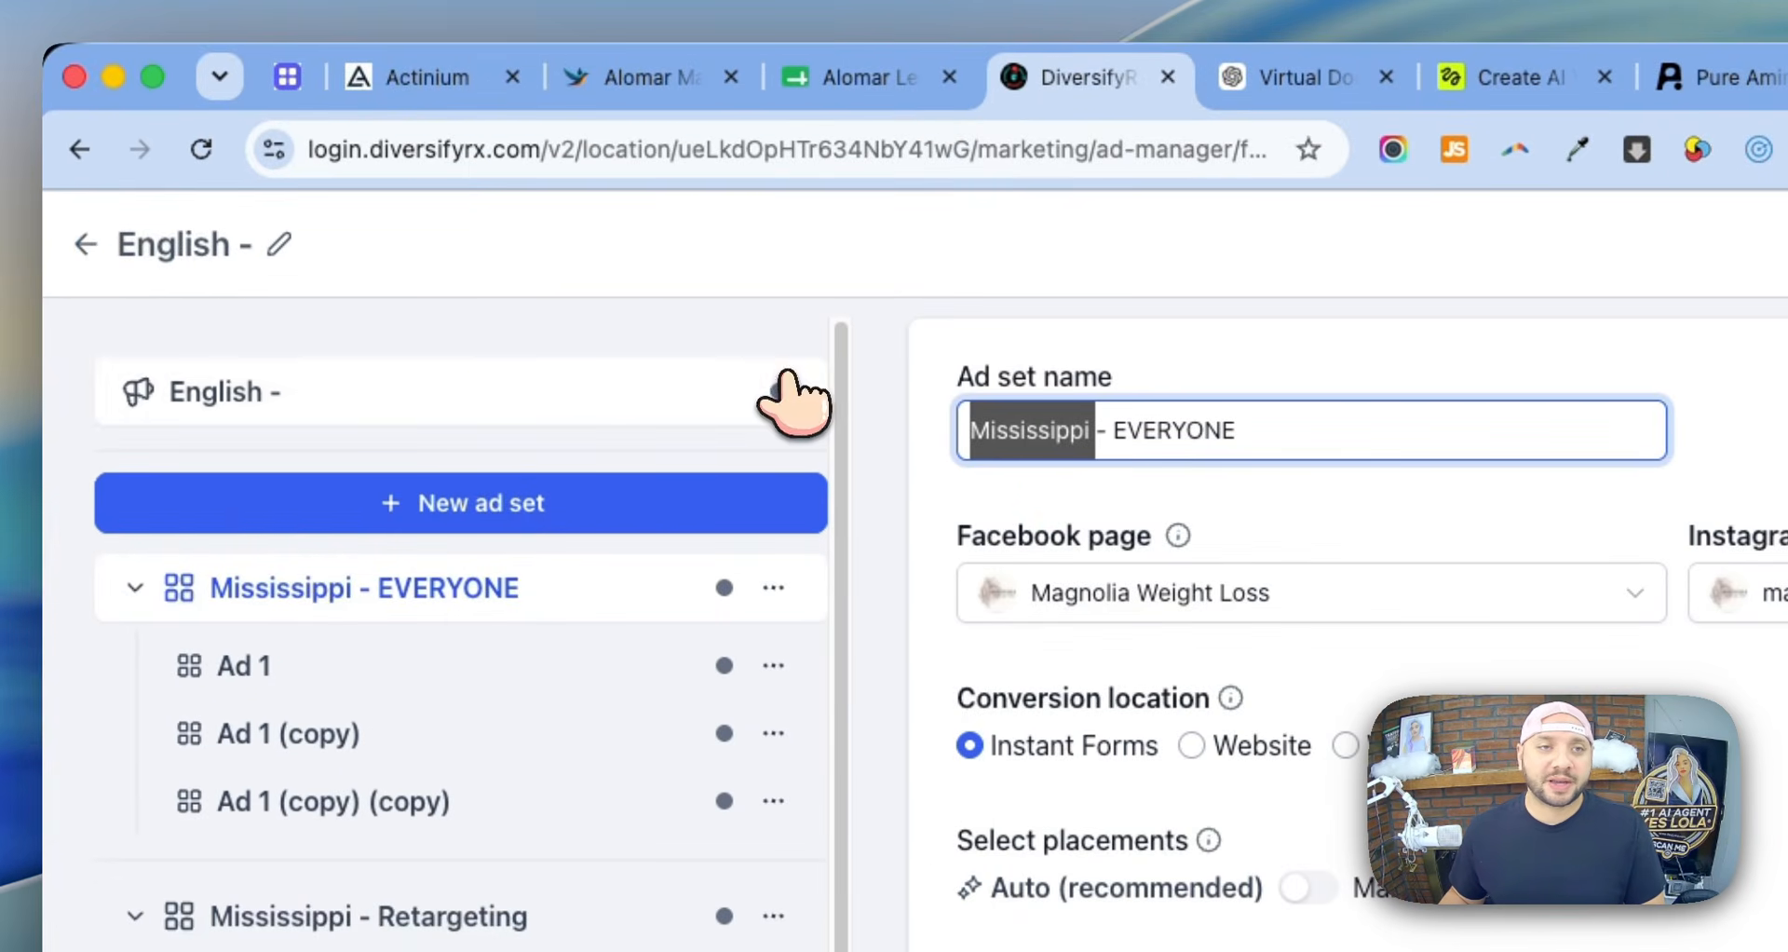
left_click(242, 244)
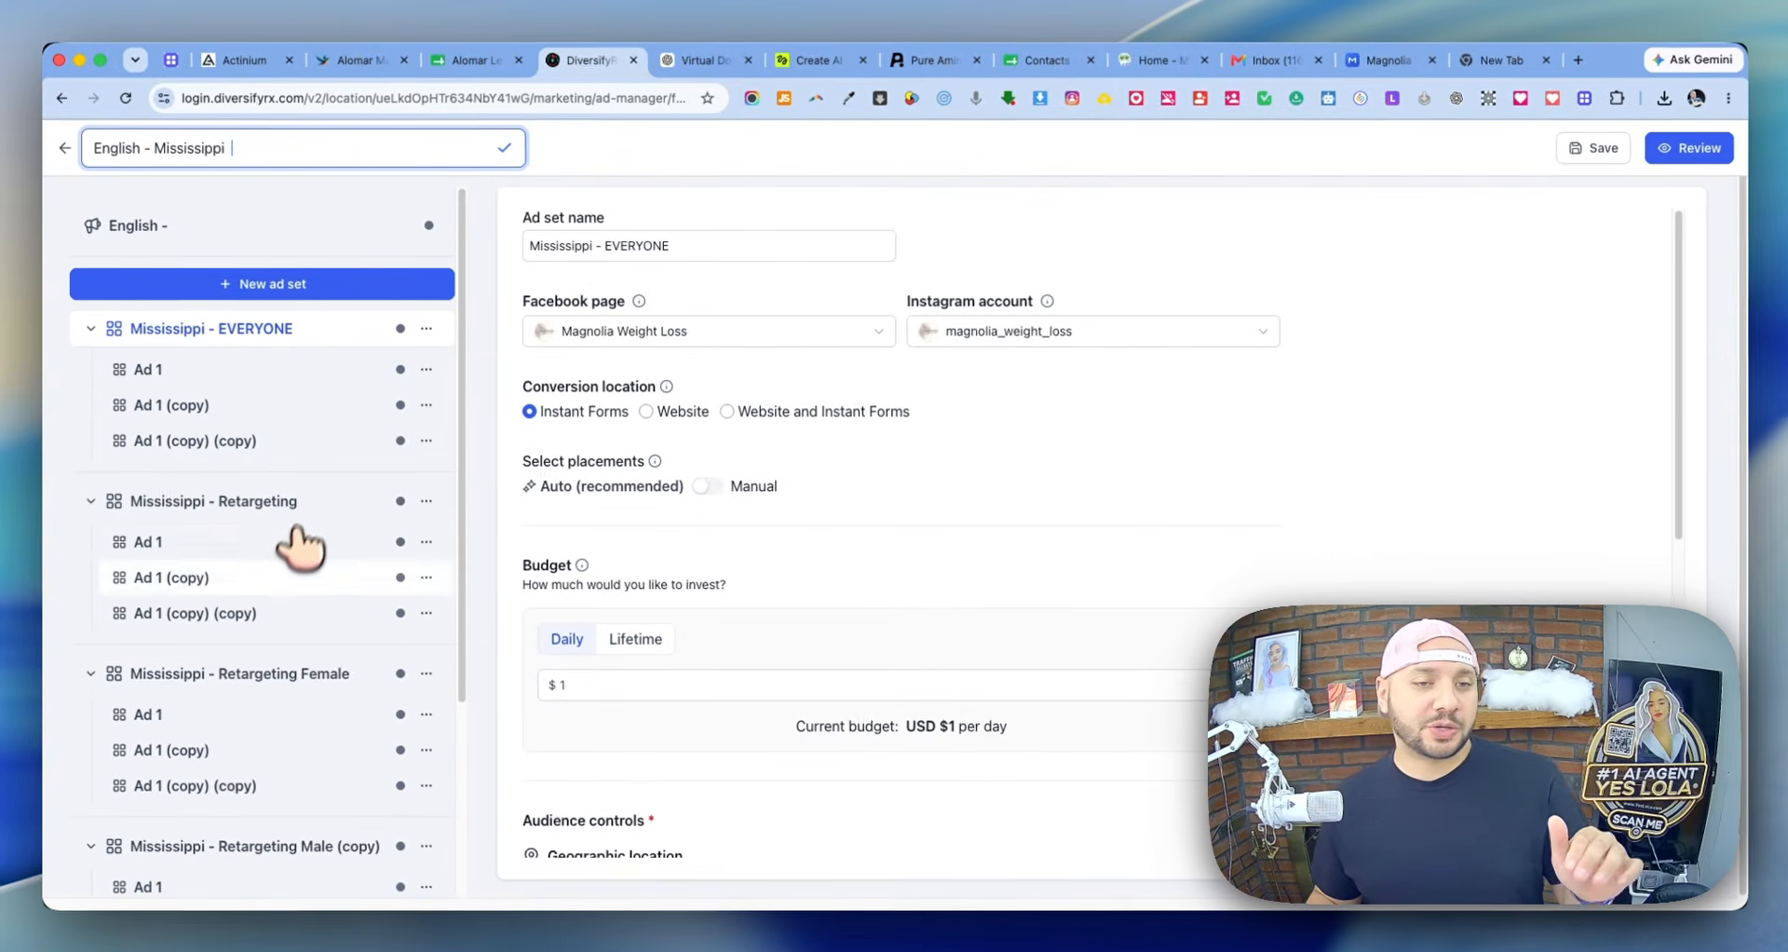
scroll(272, 689, "down", 4)
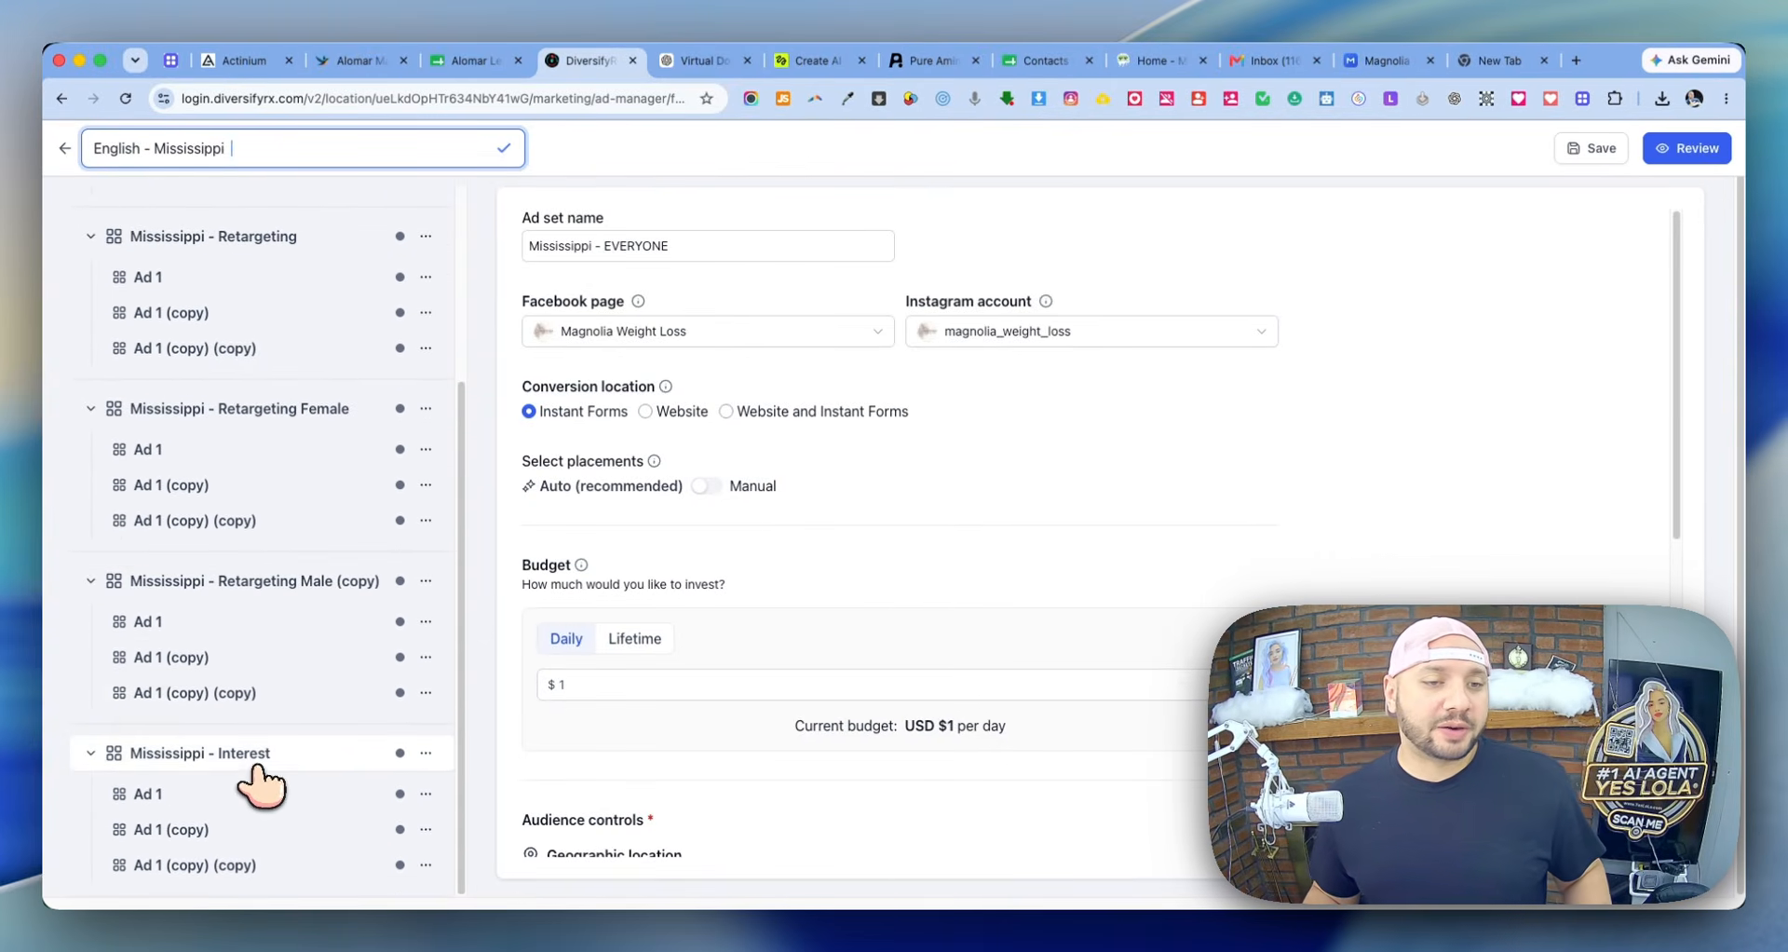
scroll(285, 741, "up", 4)
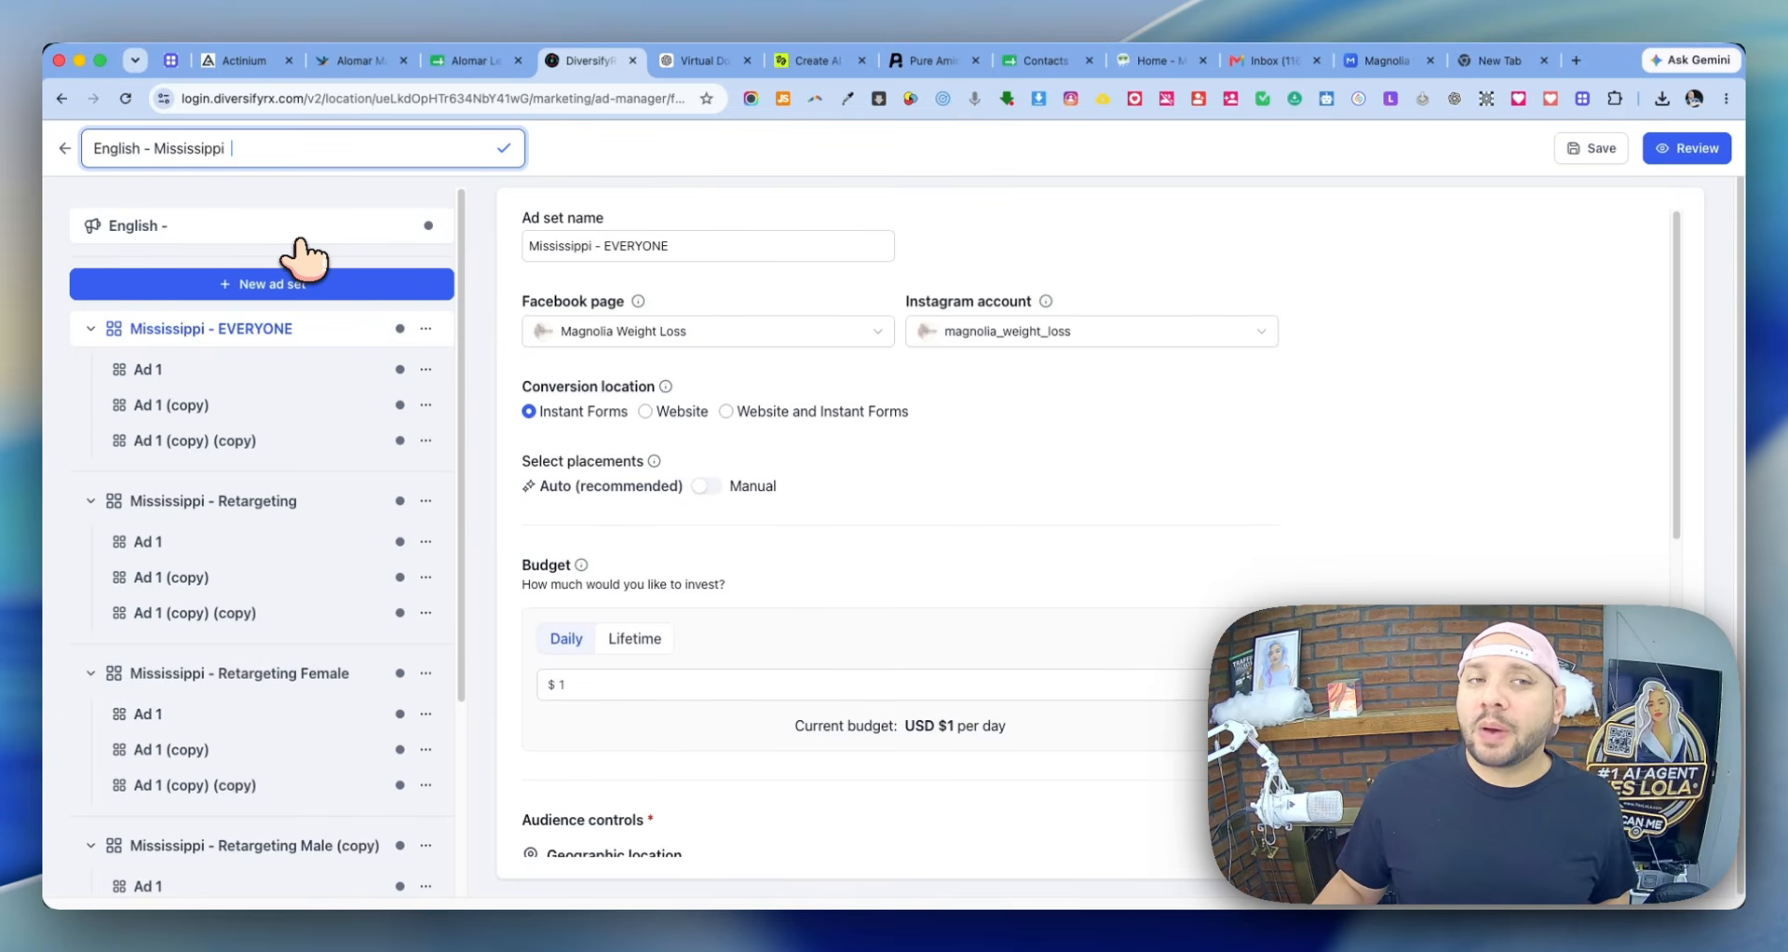
left_click(275, 332)
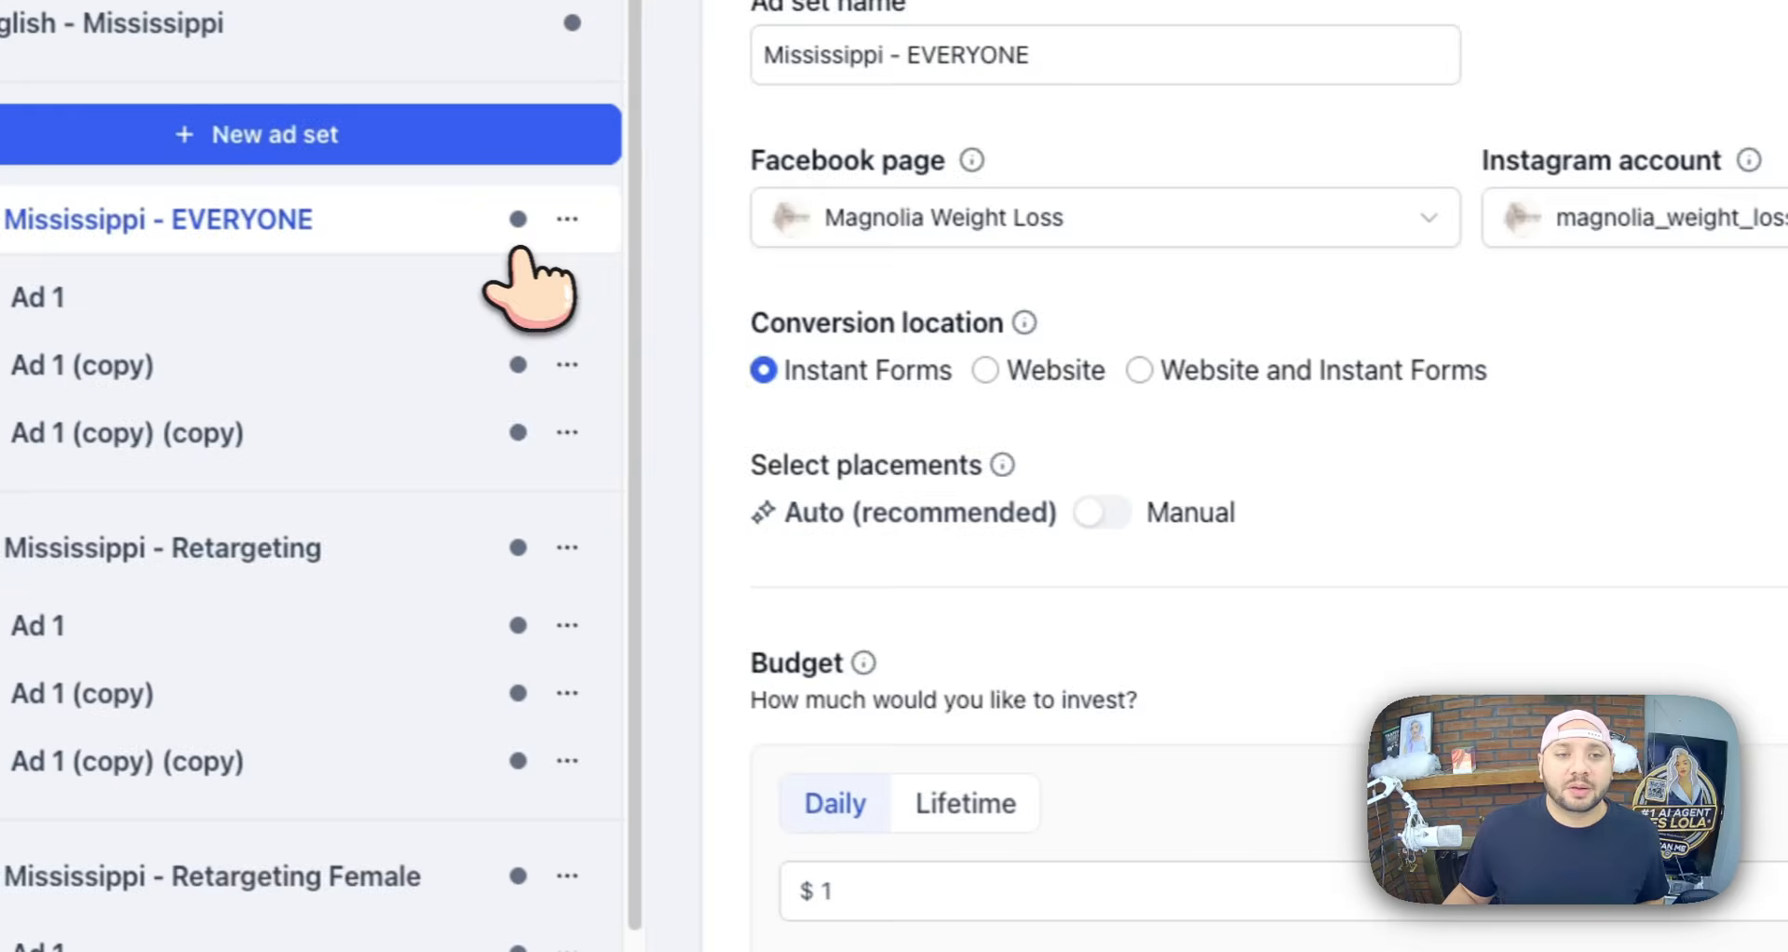
- Duplicate the Mississippi - EVERYONE ad set and rename the copy "Mississippi - EVERYONE - Male"
scroll(1367, 875, "down", 10)
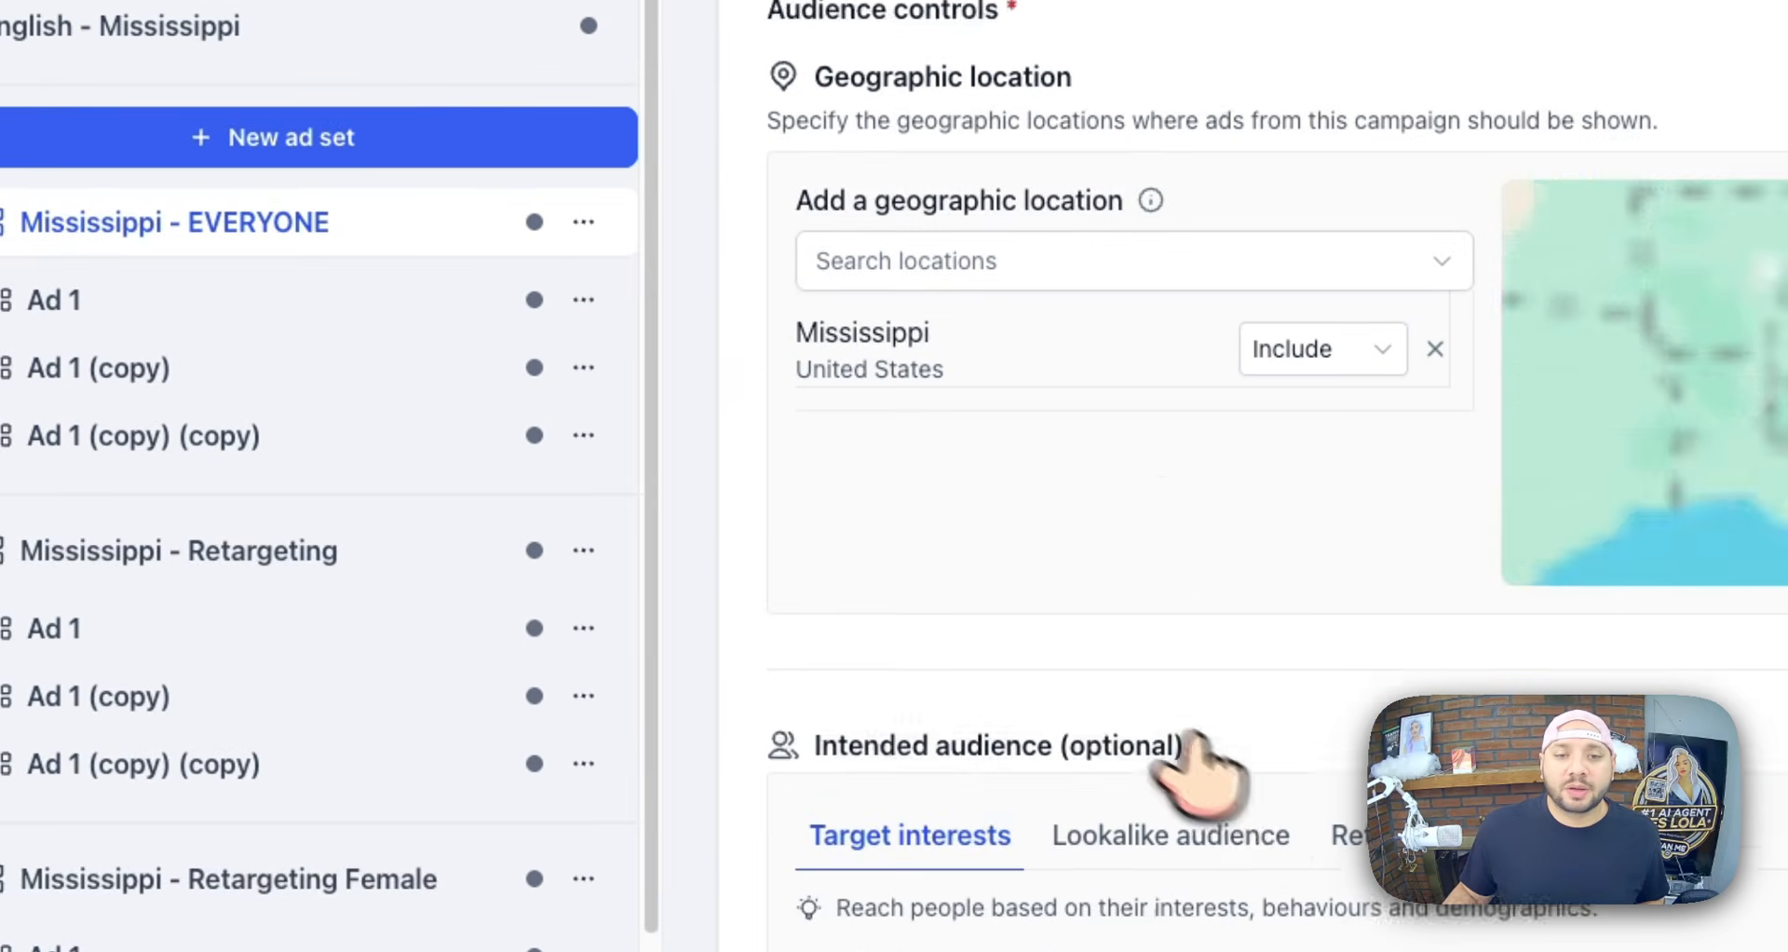
left_click(584, 224)
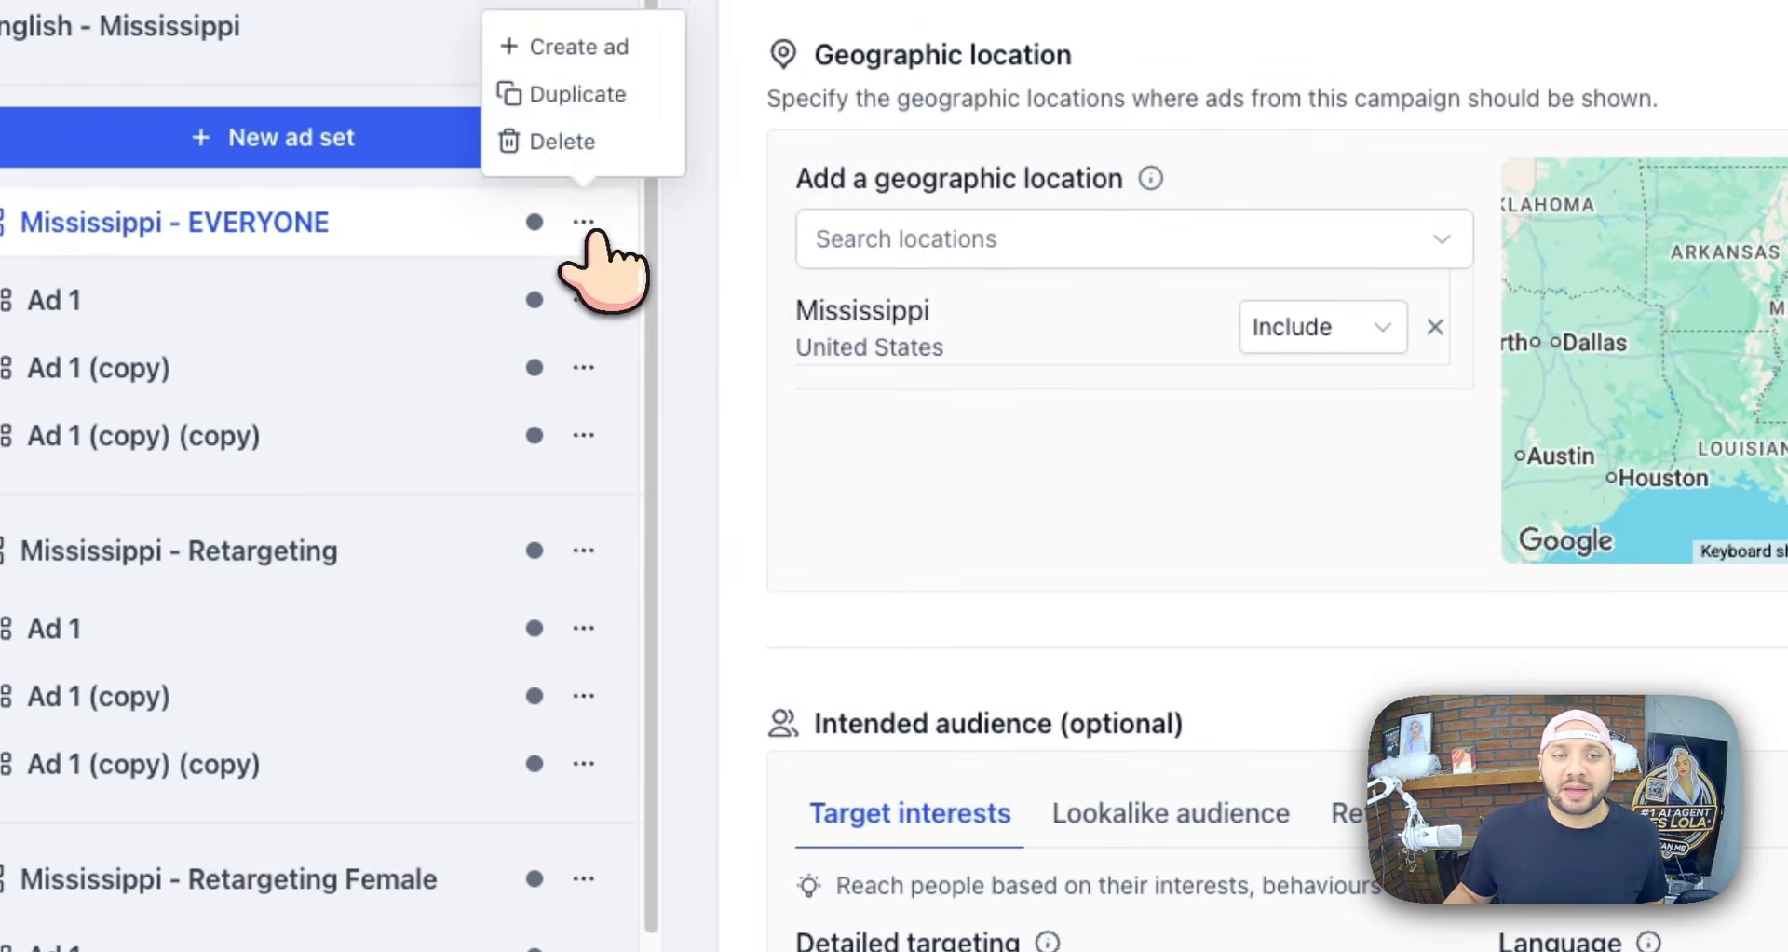
left_click(574, 96)
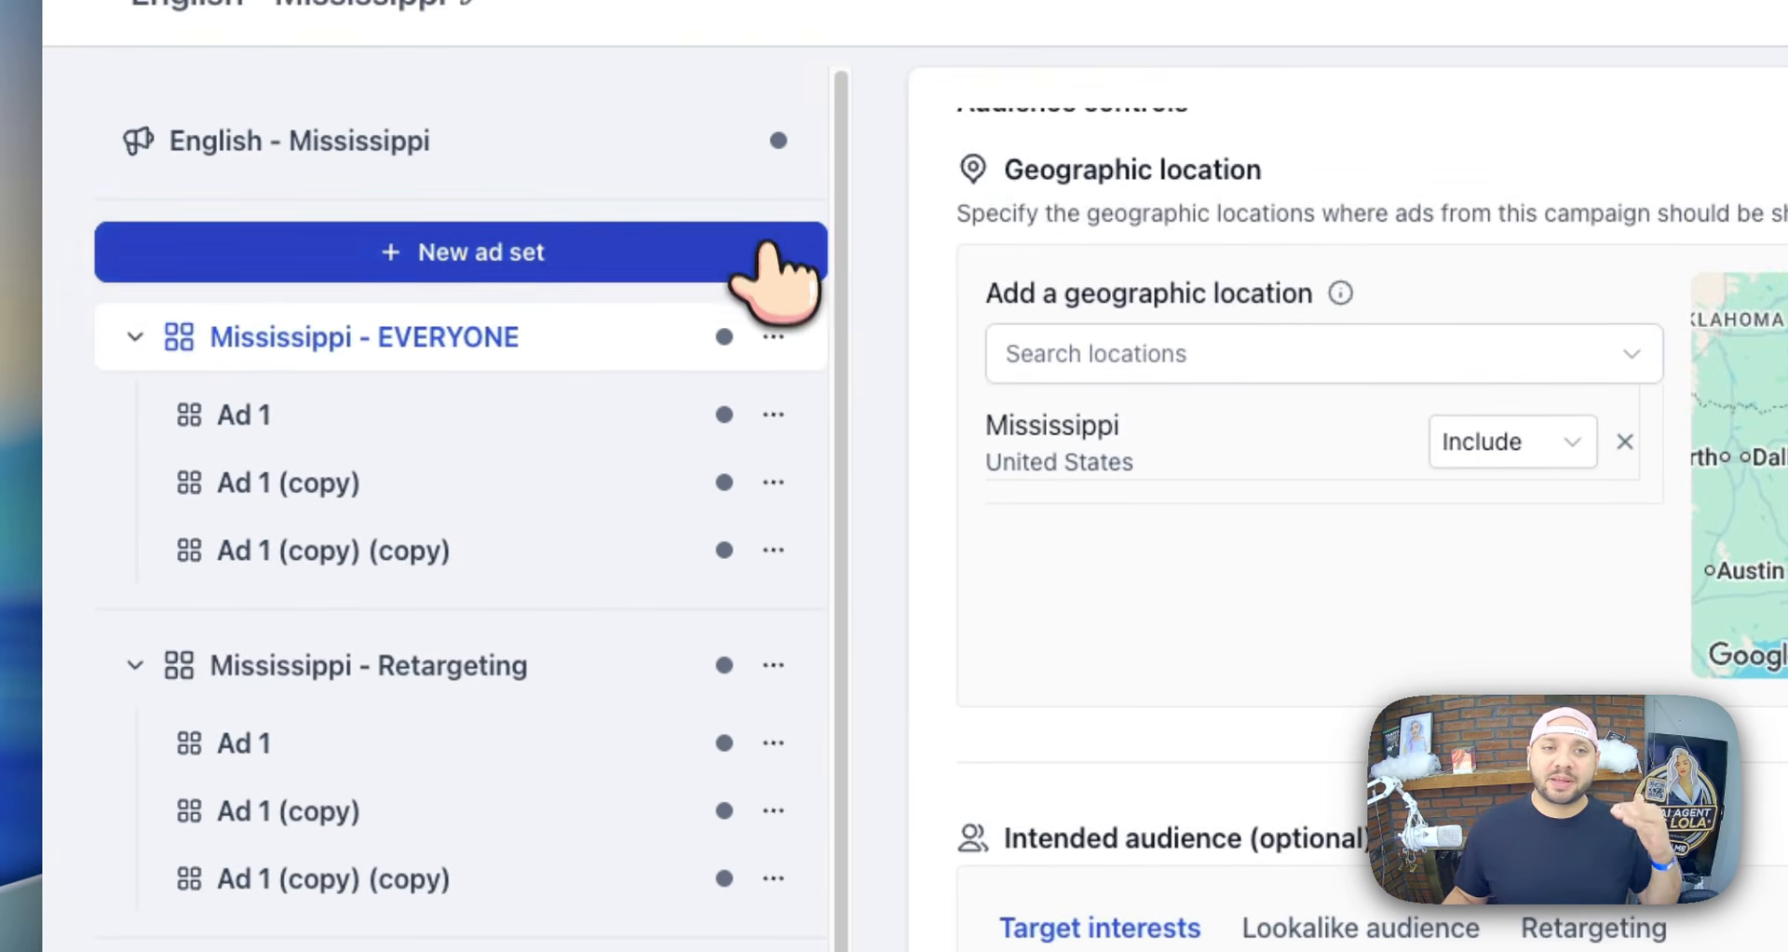
scroll(527, 801, "down", 4)
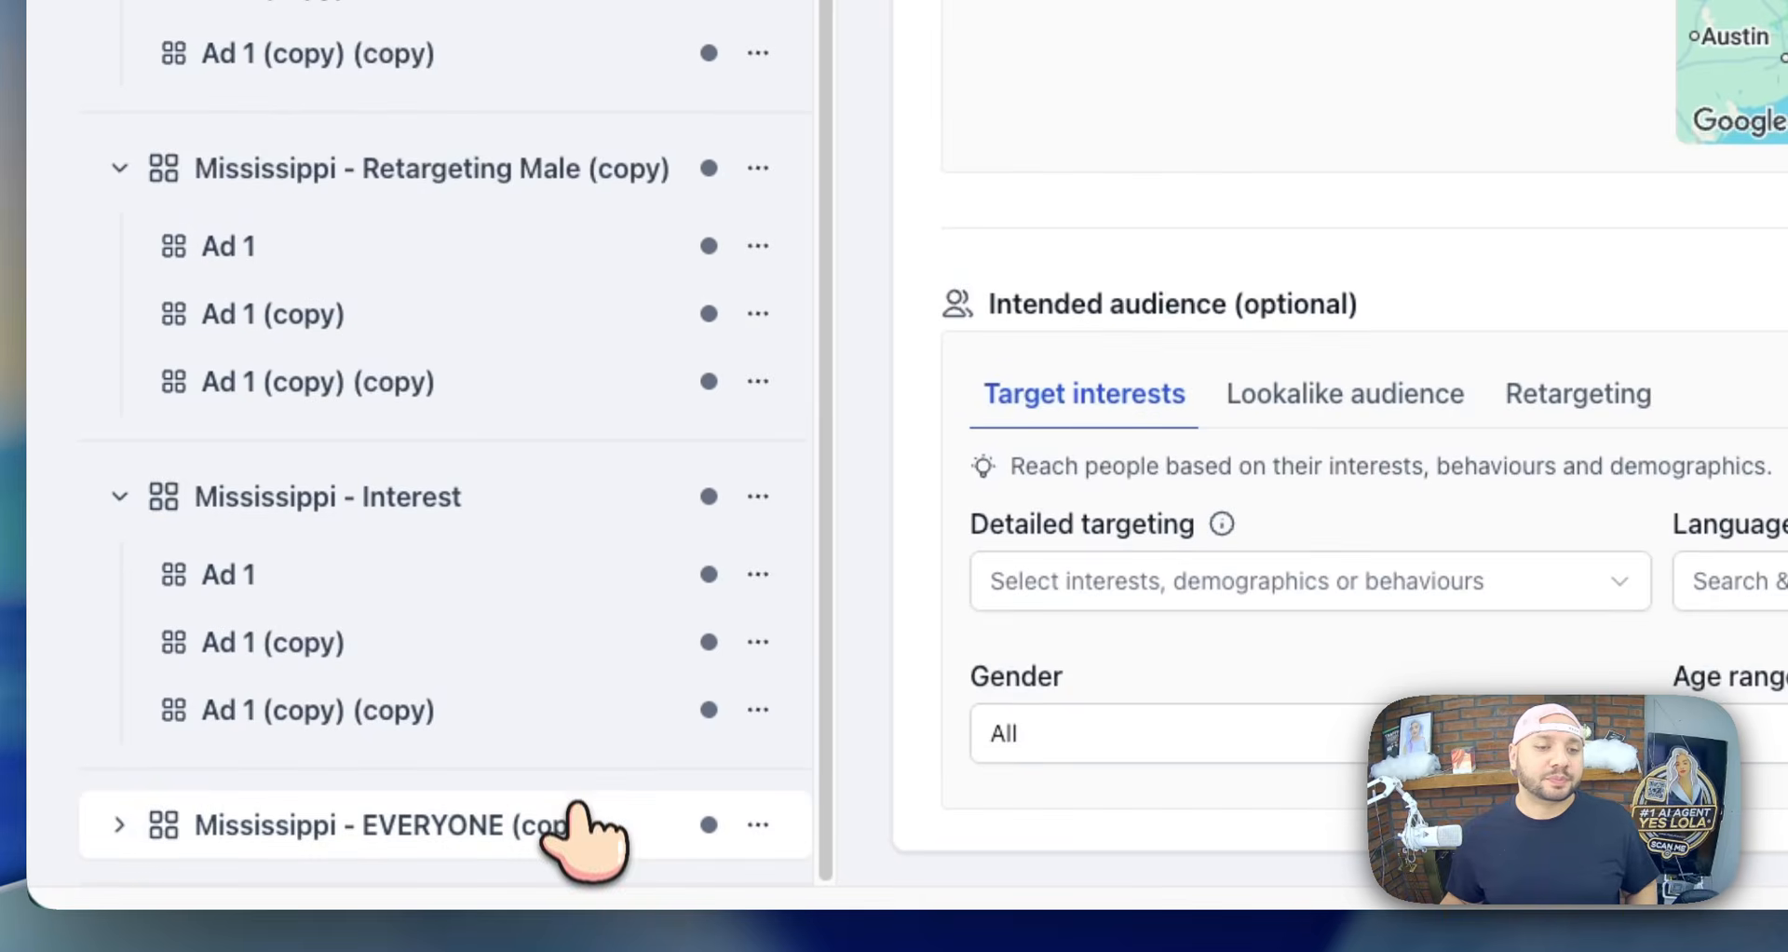
left_click(578, 825)
left_click(1043, 254)
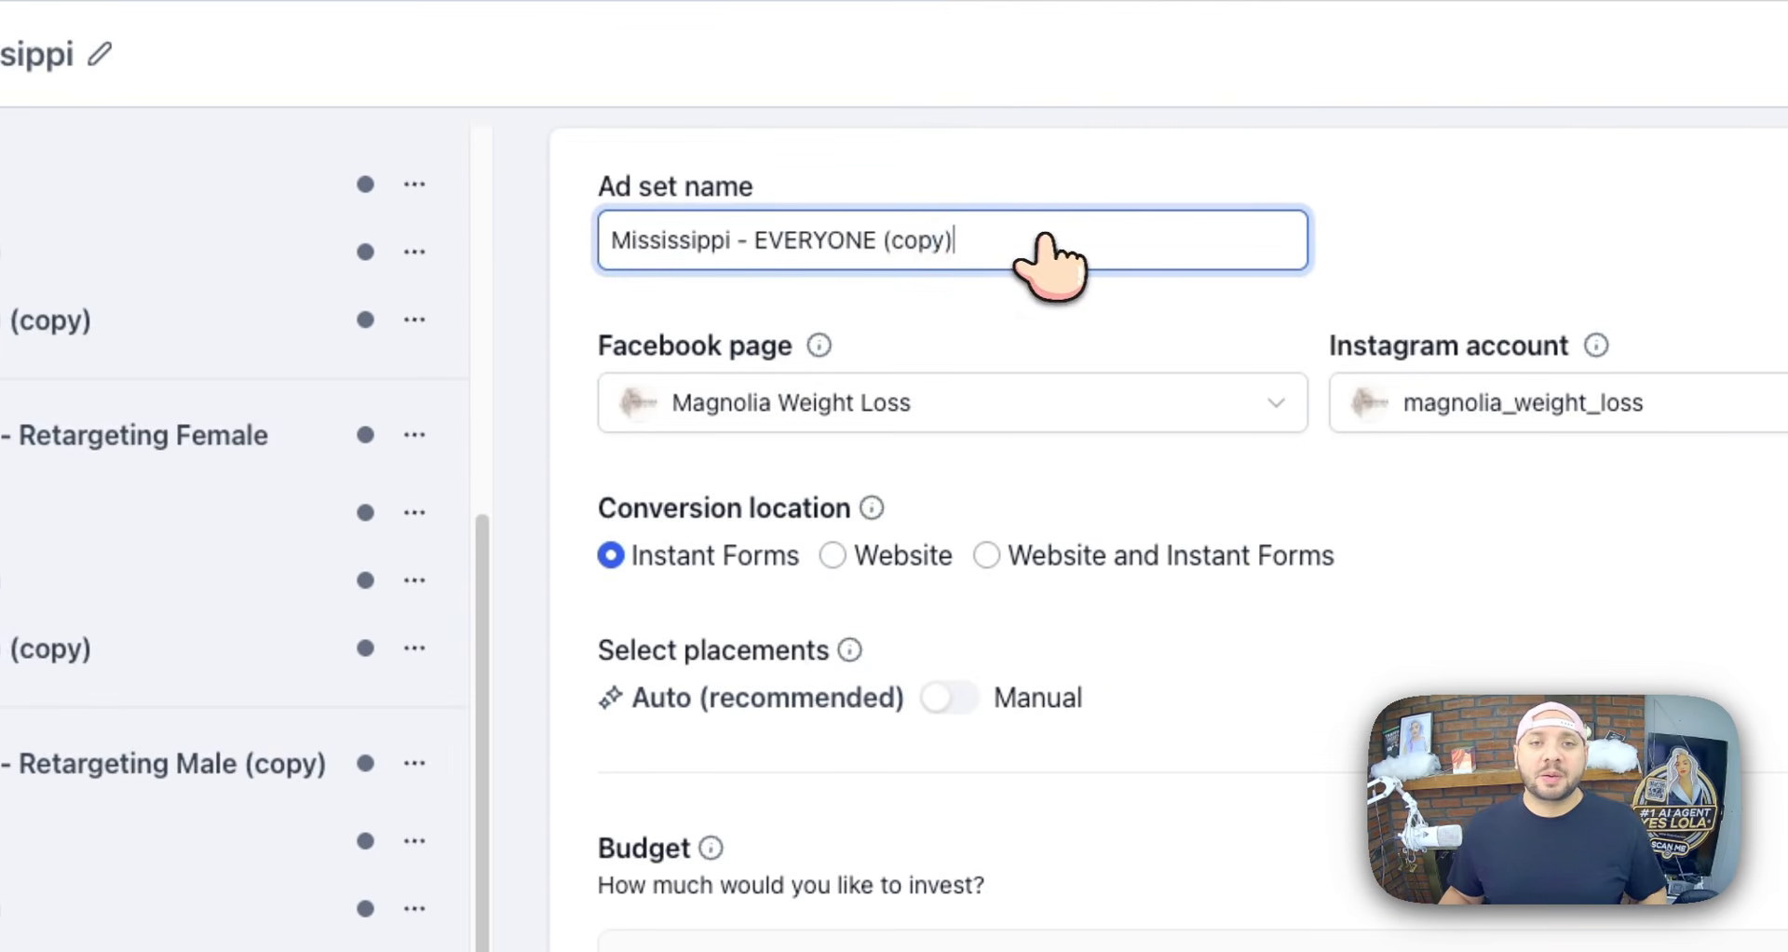
left_click_drag(1014, 242, 894, 240)
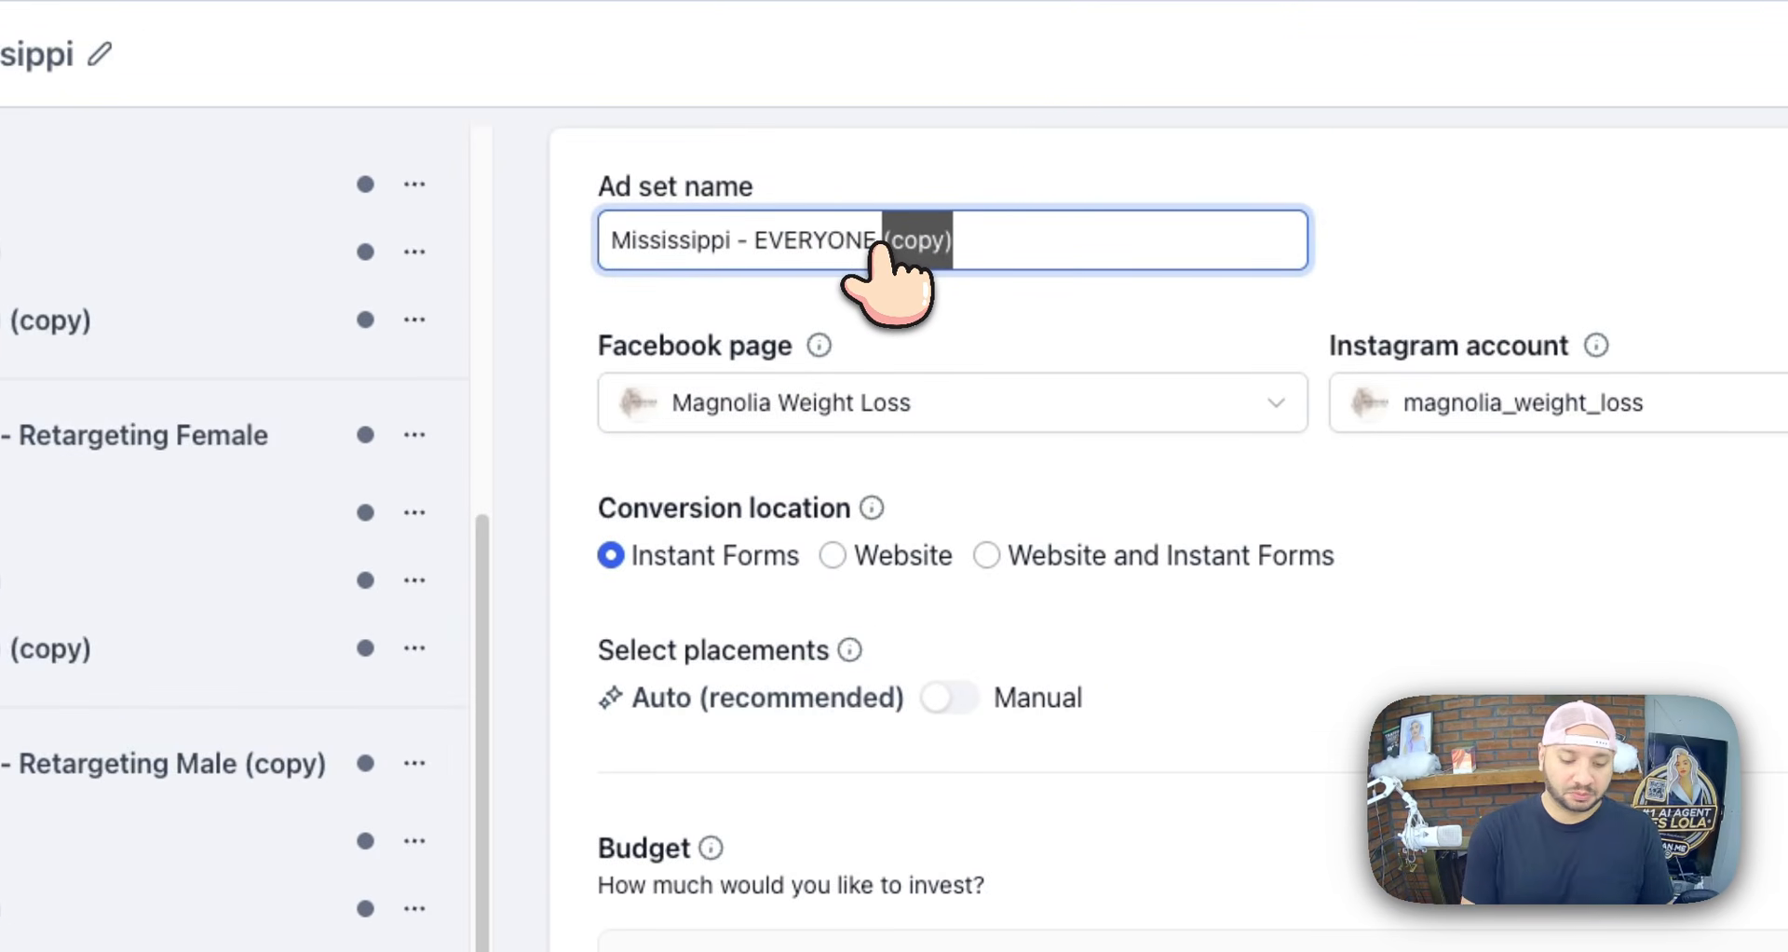
- Set the intended audience gender of the EVERYONE - Male ad set to Men
scroll(880, 244, "down", 10)
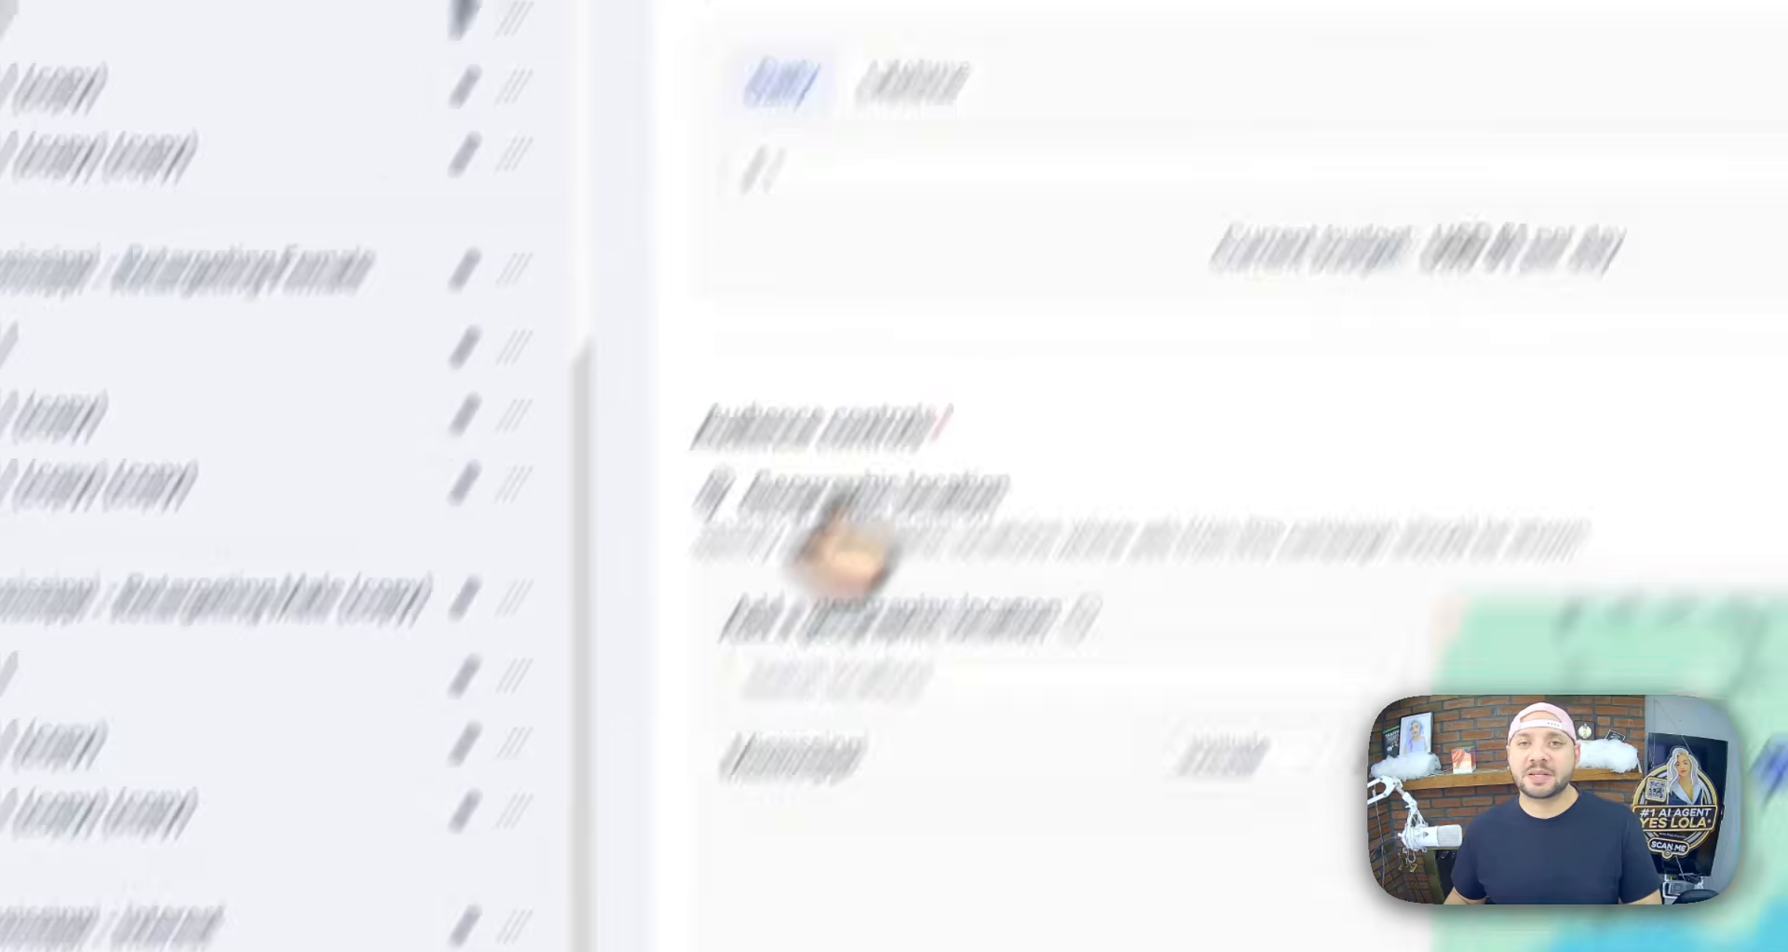
left_click(1130, 739)
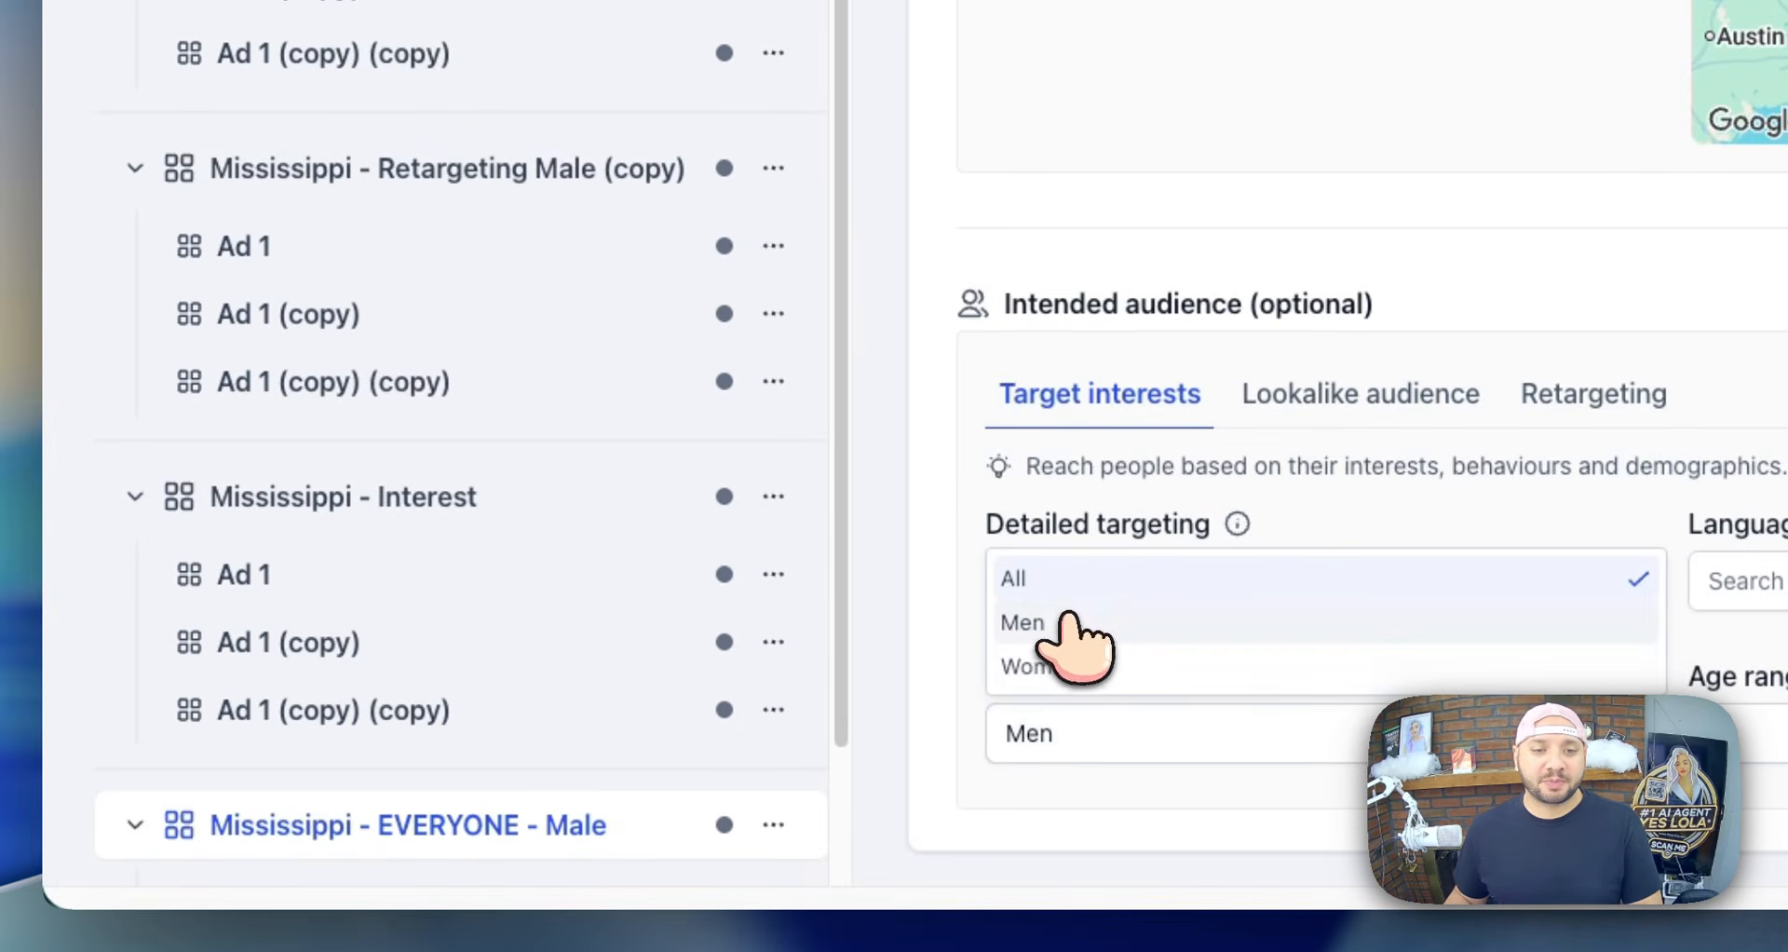
left_click(1068, 620)
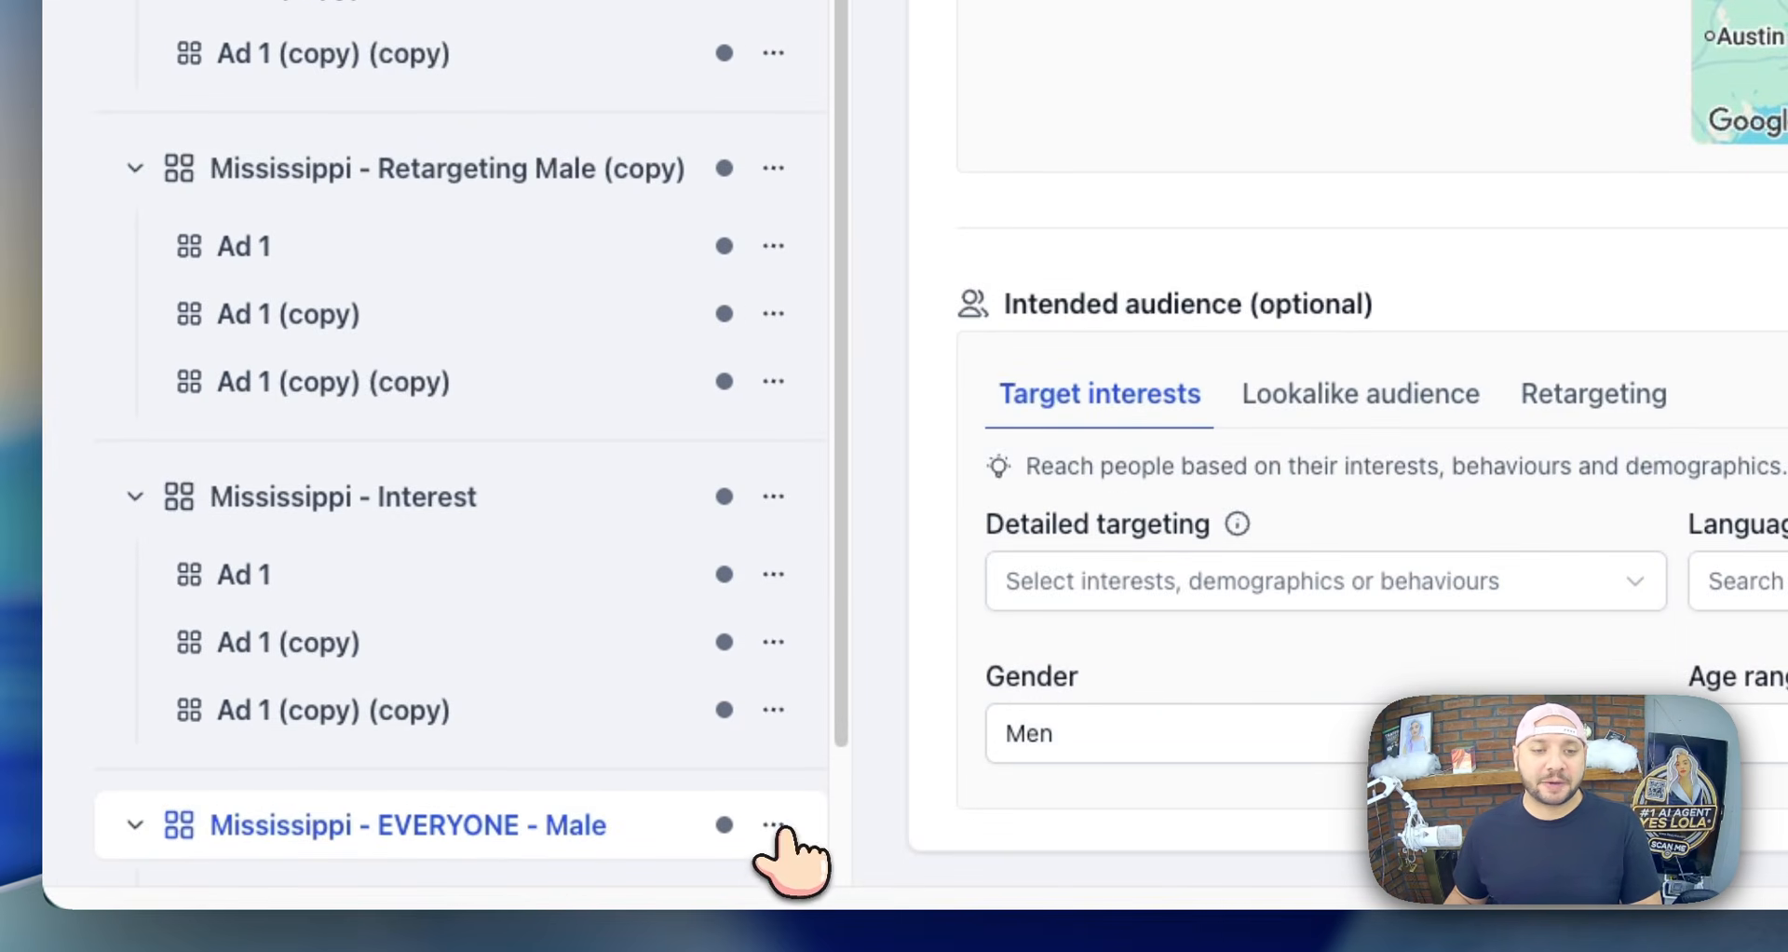
- Duplicate the EVERYONE - Male ad set and rename the copy "Mississippi - EVERYONE - Female"
left_click(773, 825)
left_click(759, 694)
scroll(596, 643, "down", 3)
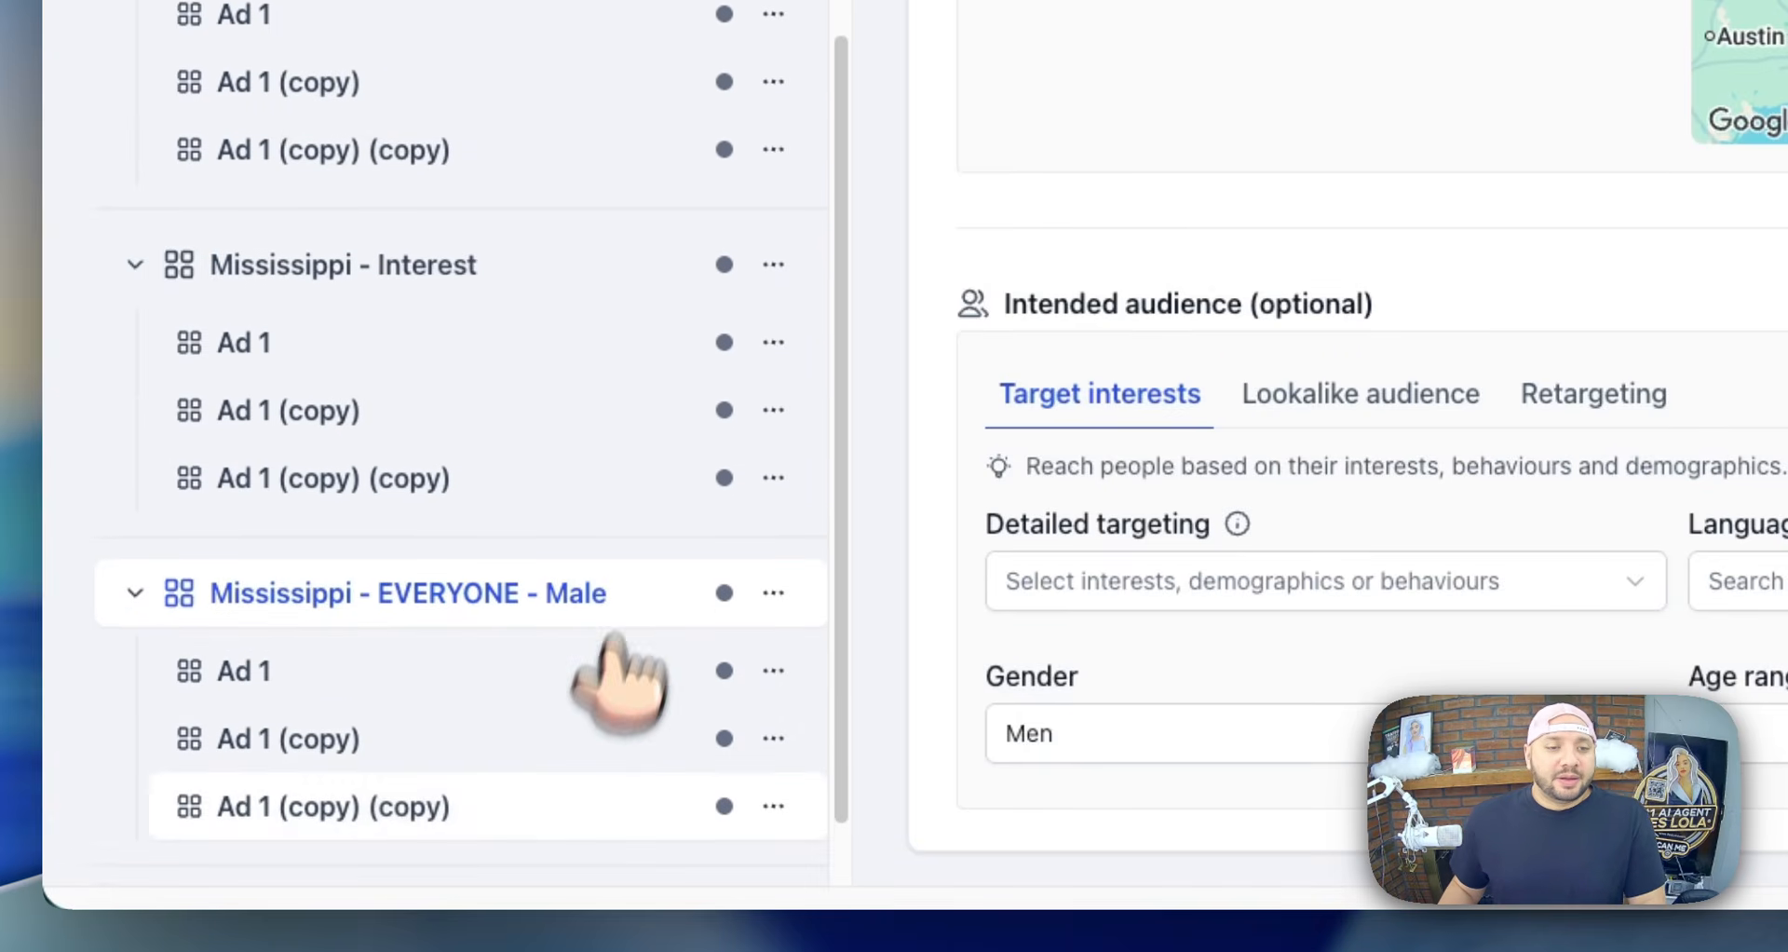
left_click(510, 825)
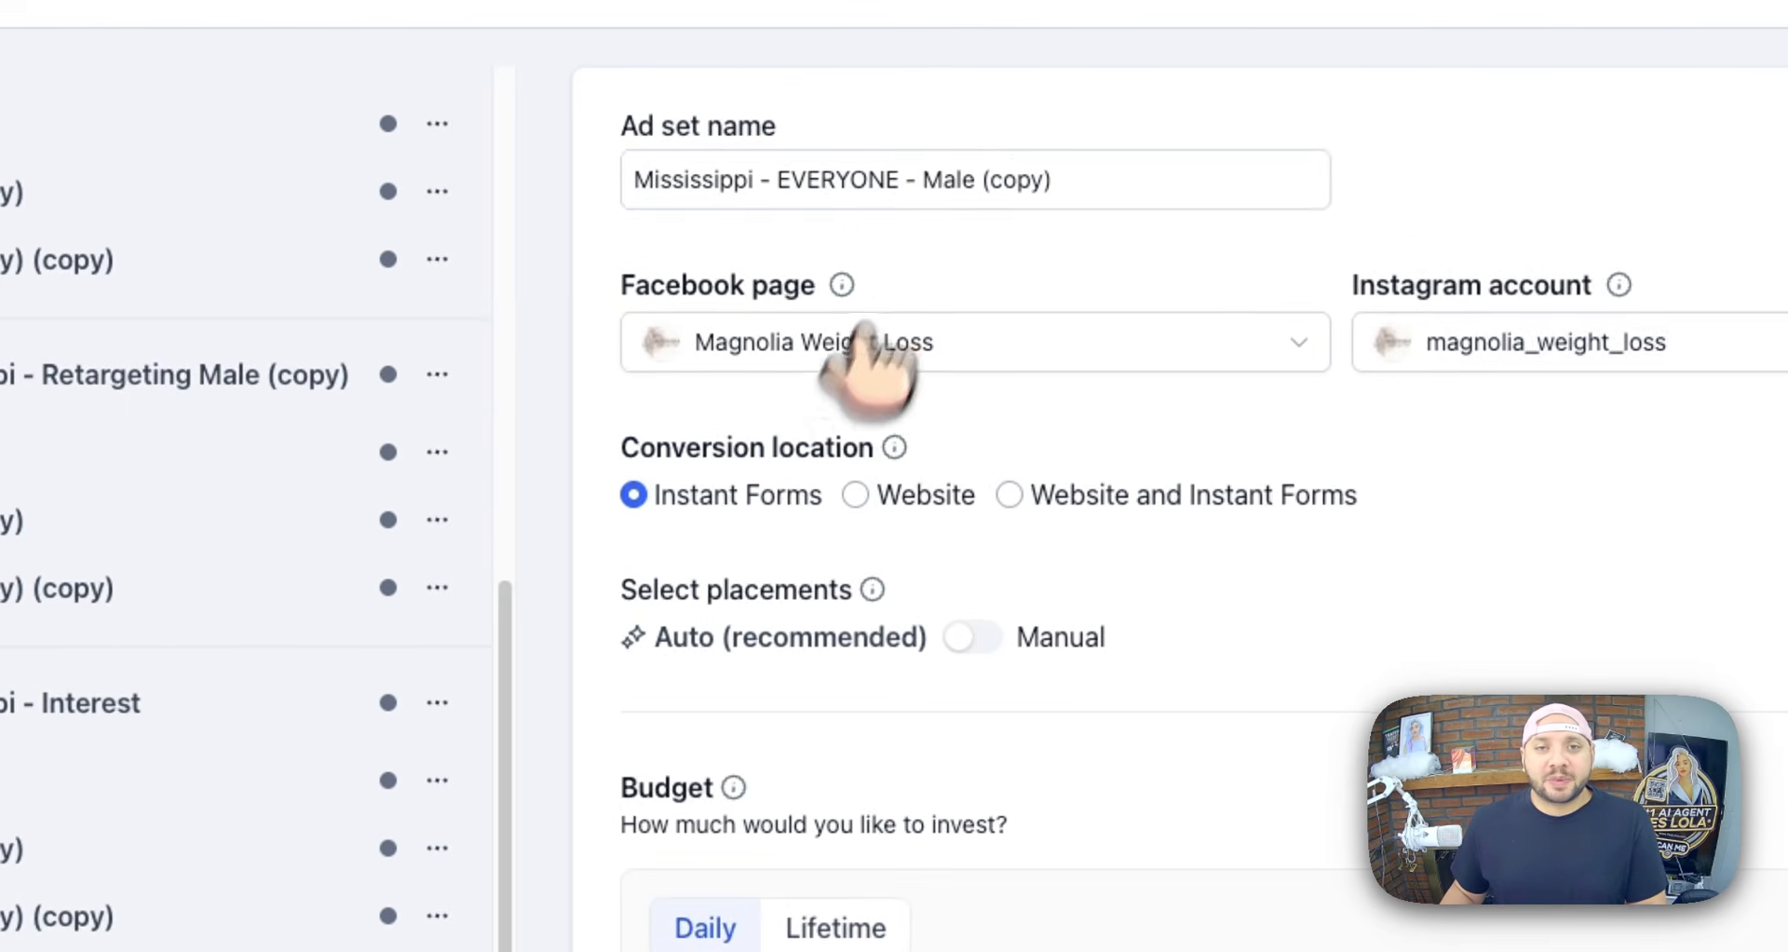
left_click_drag(920, 180, 1129, 189)
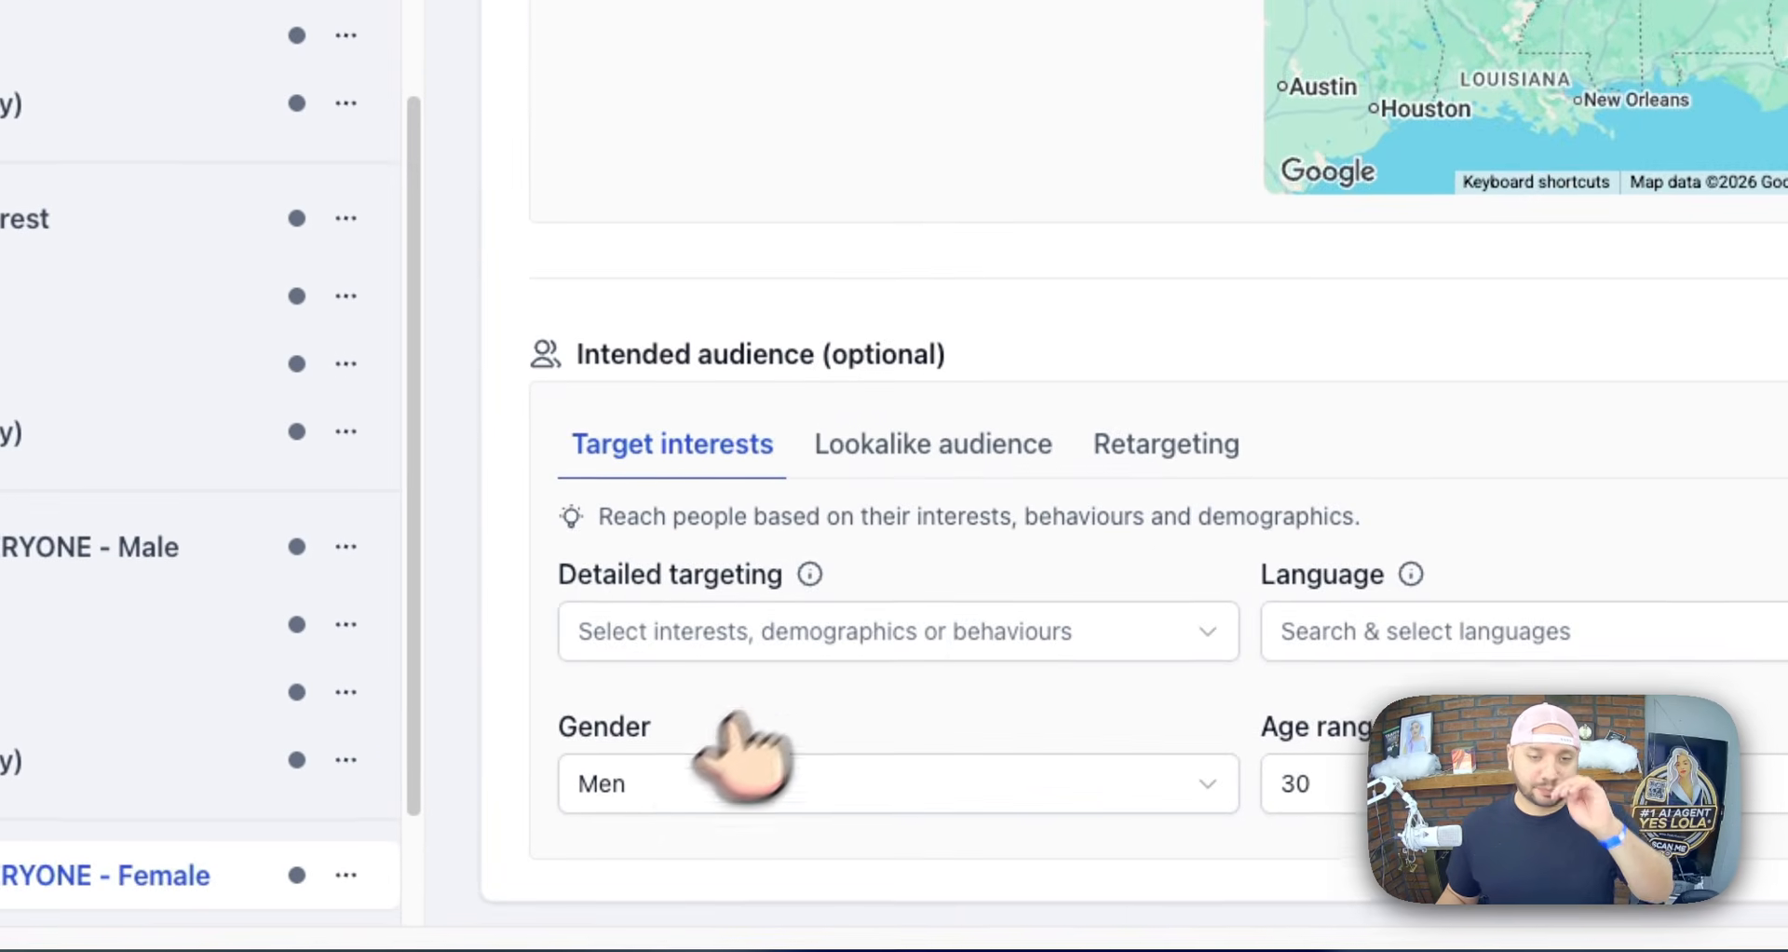
- Set the intended audience gender of the EVERYONE - Female ad set to Women
left_click(680, 771)
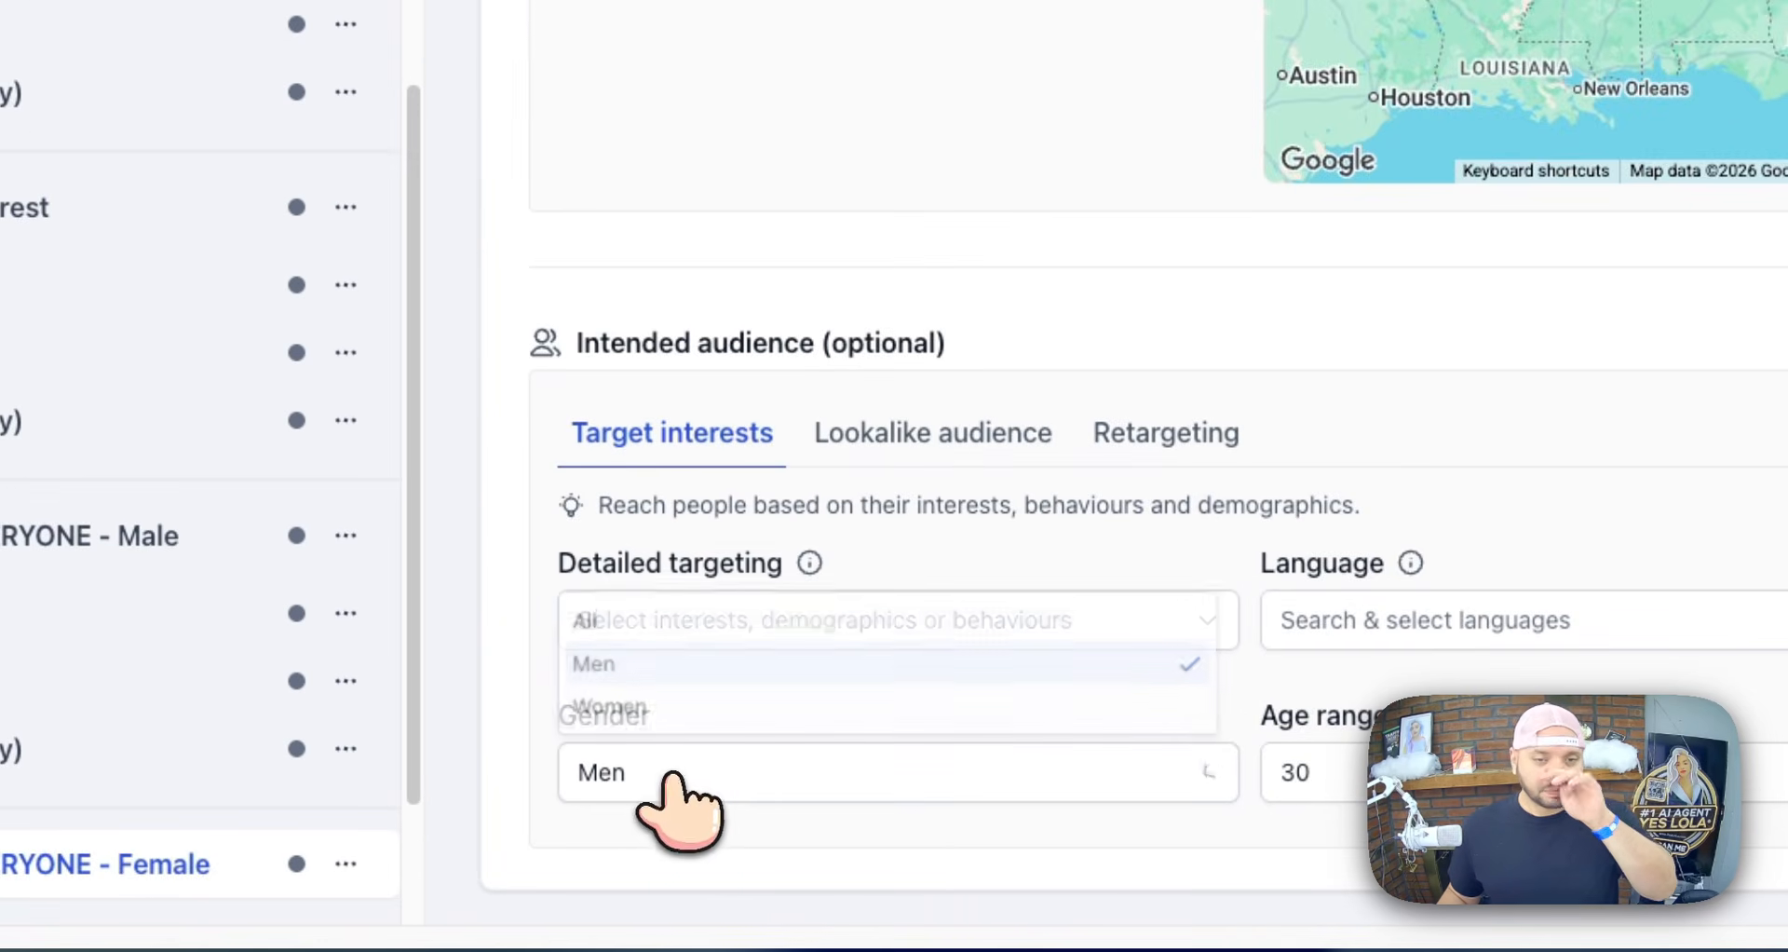
left_click(696, 710)
- Check the progress of the Spanish ad request in ChatGPT, and return to the ad manager
scroll(931, 326, "up", 12)
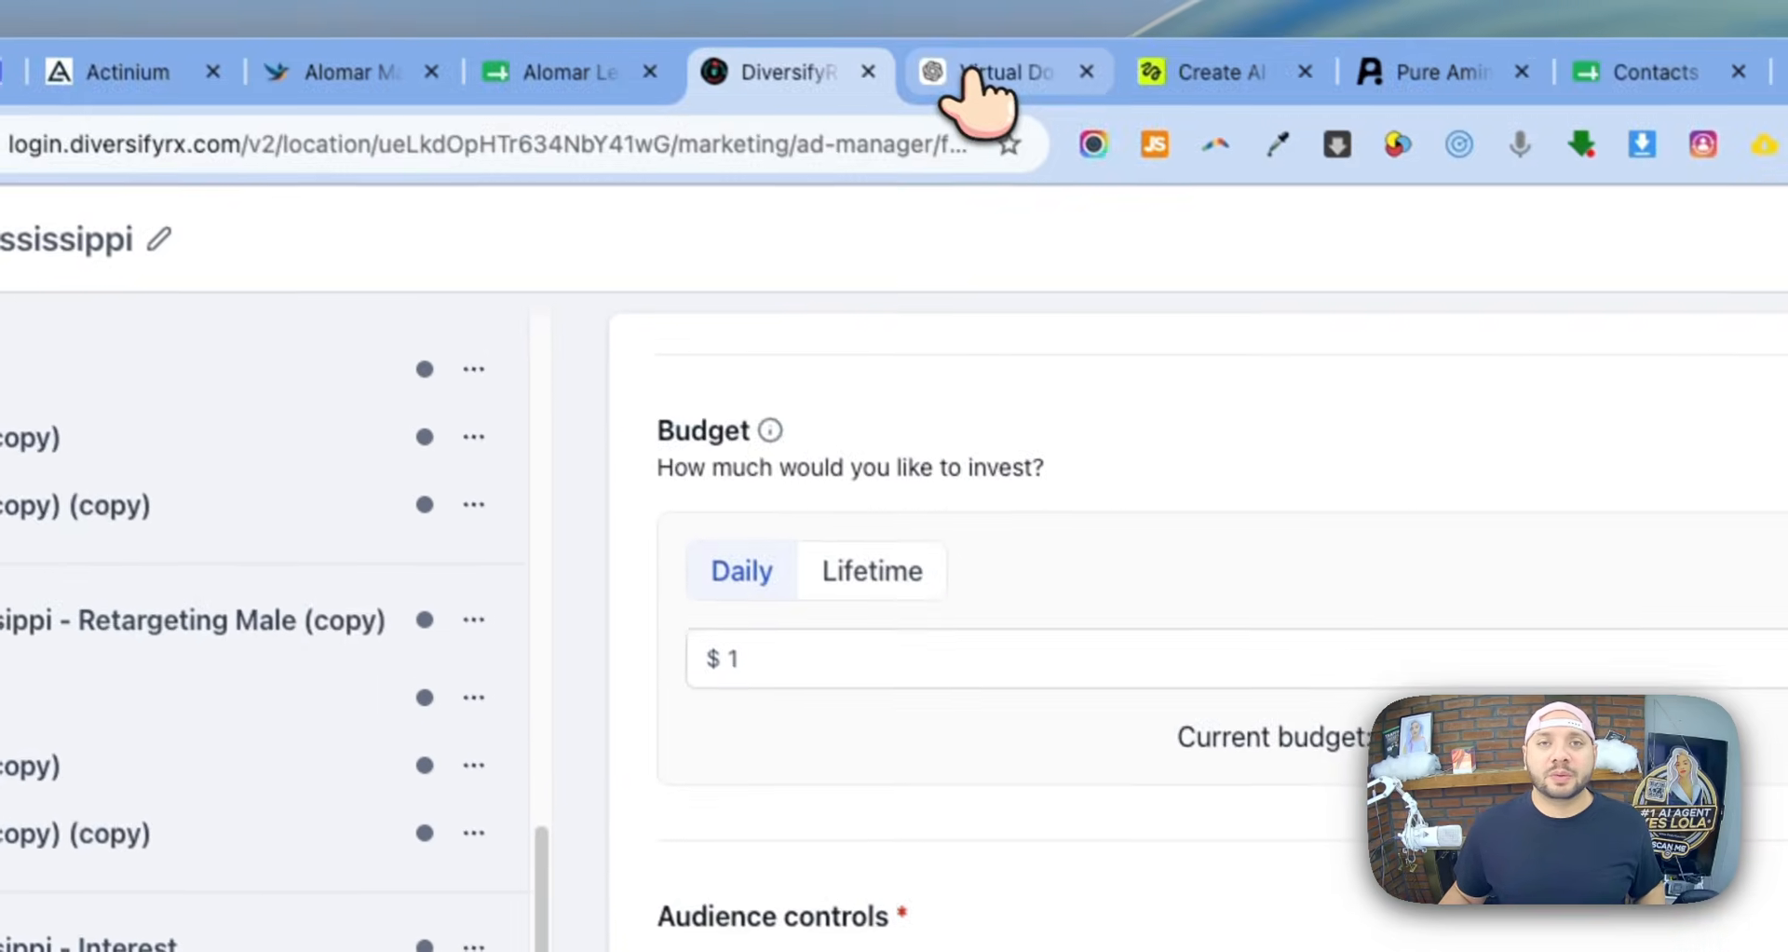
left_click(968, 72)
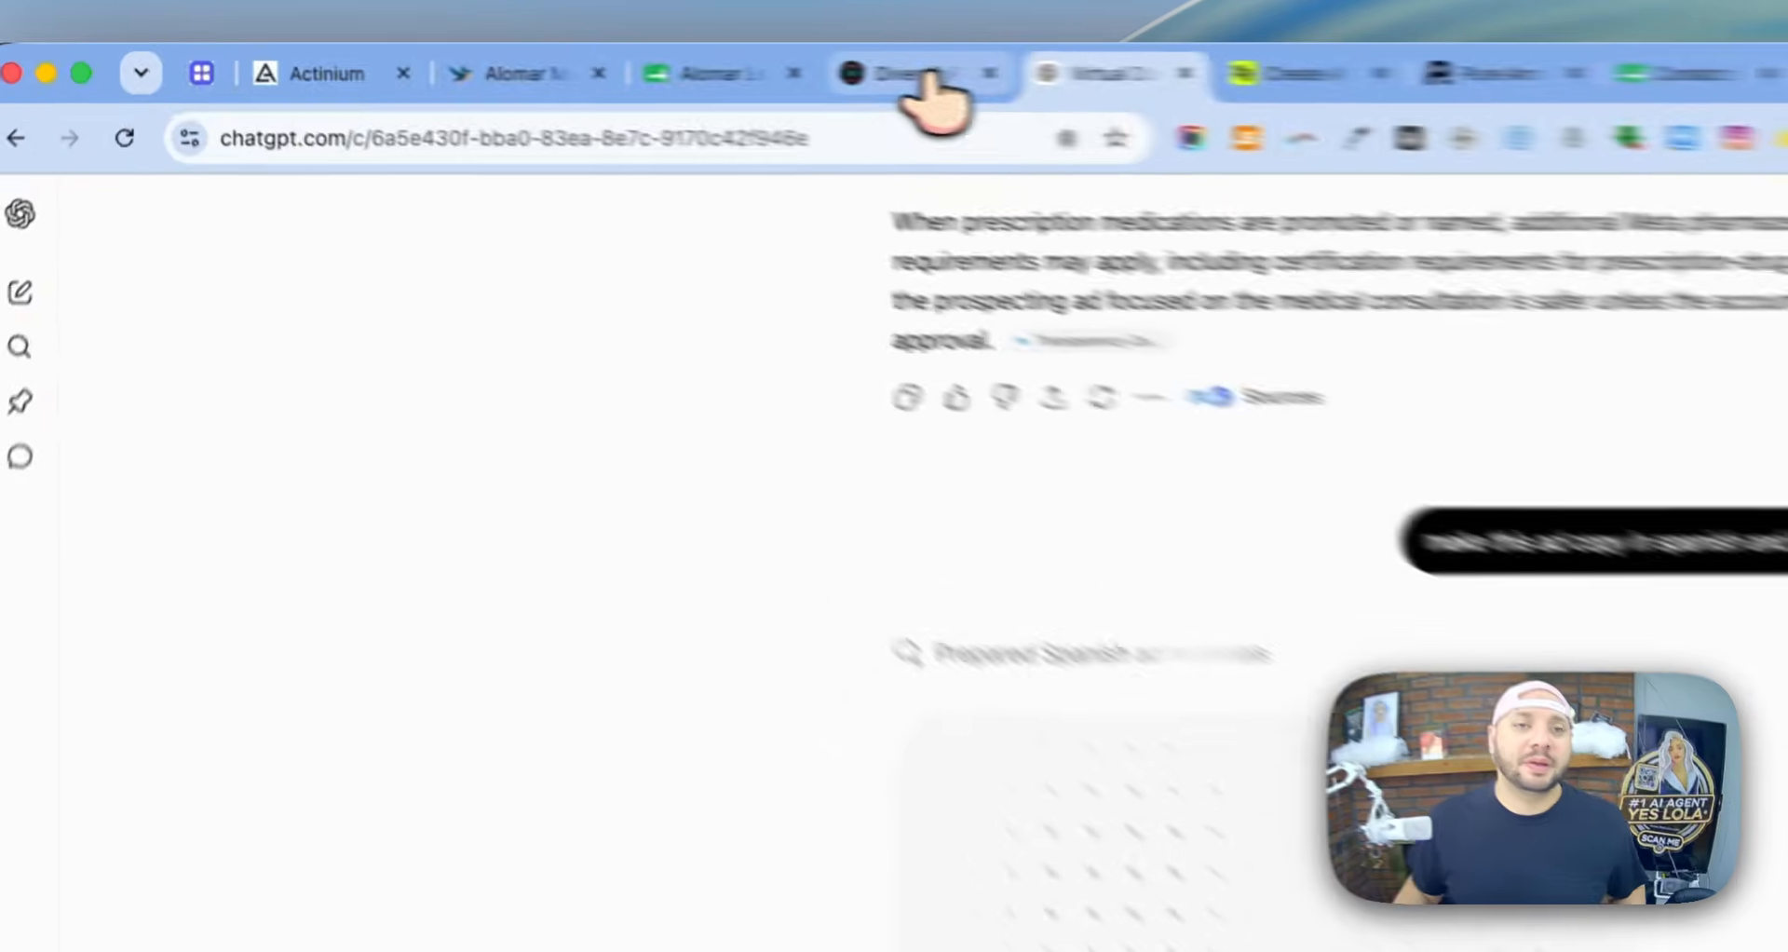
left_click(589, 60)
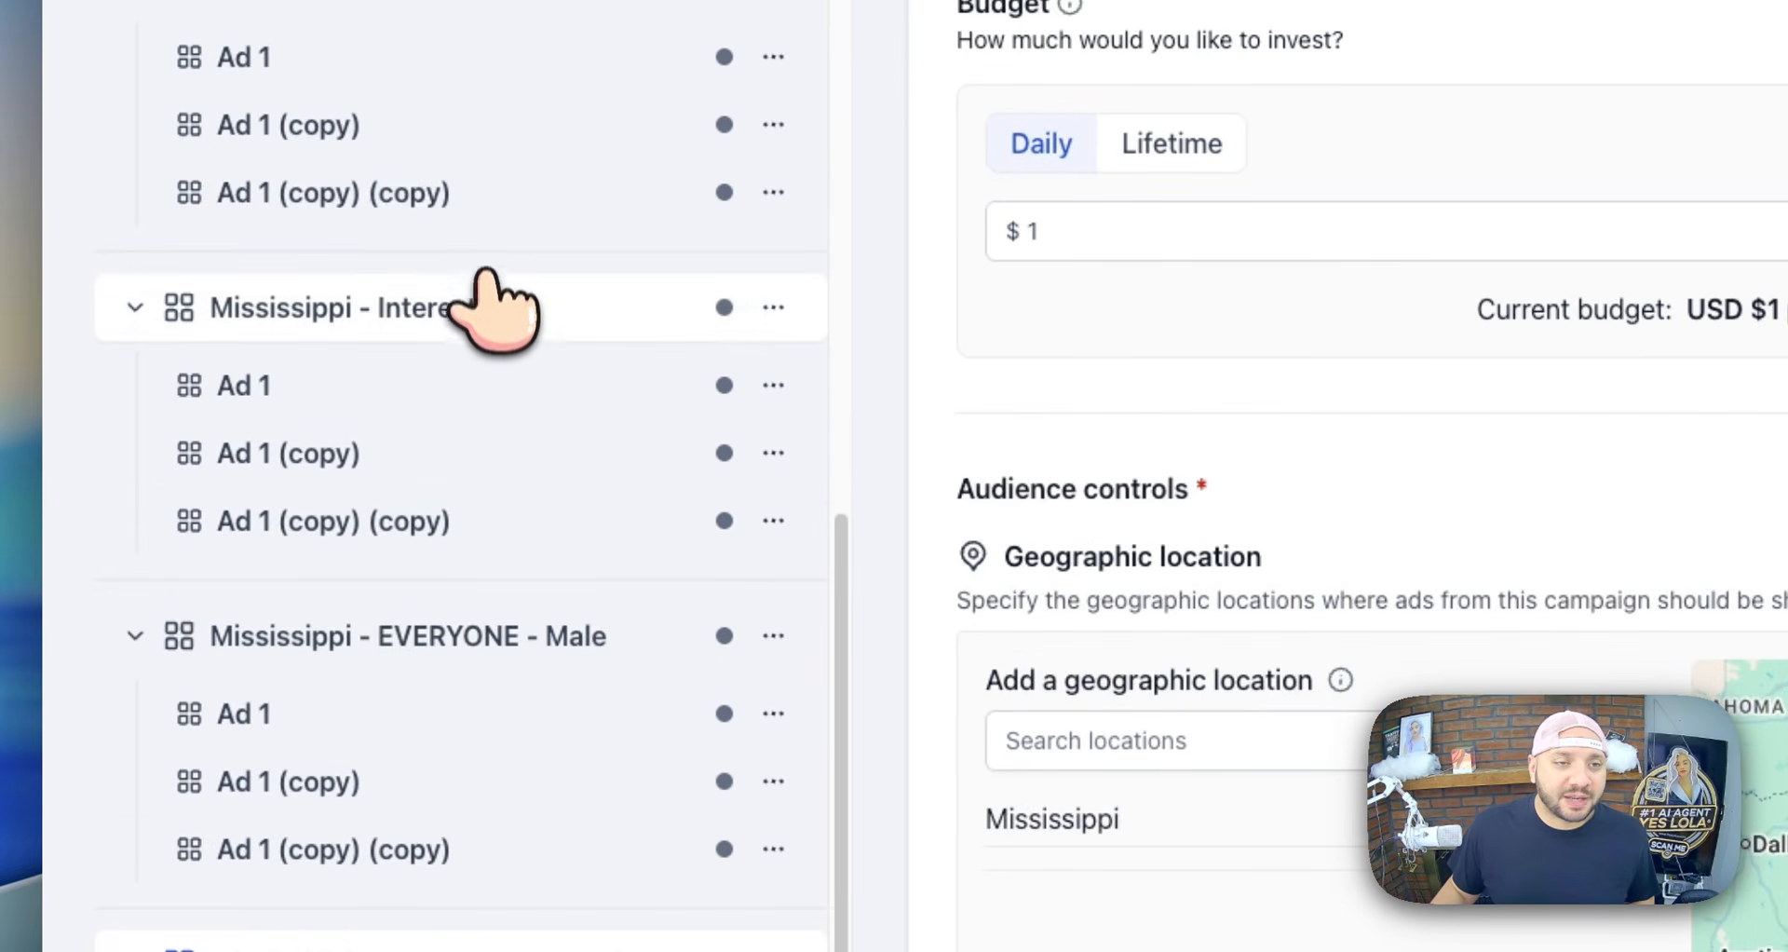
- Duplicate the Mississippi - Interest ad set and rename the copy "Mississippi - Interest - Male"
left_click(482, 307)
scroll(1297, 758, "down", 5)
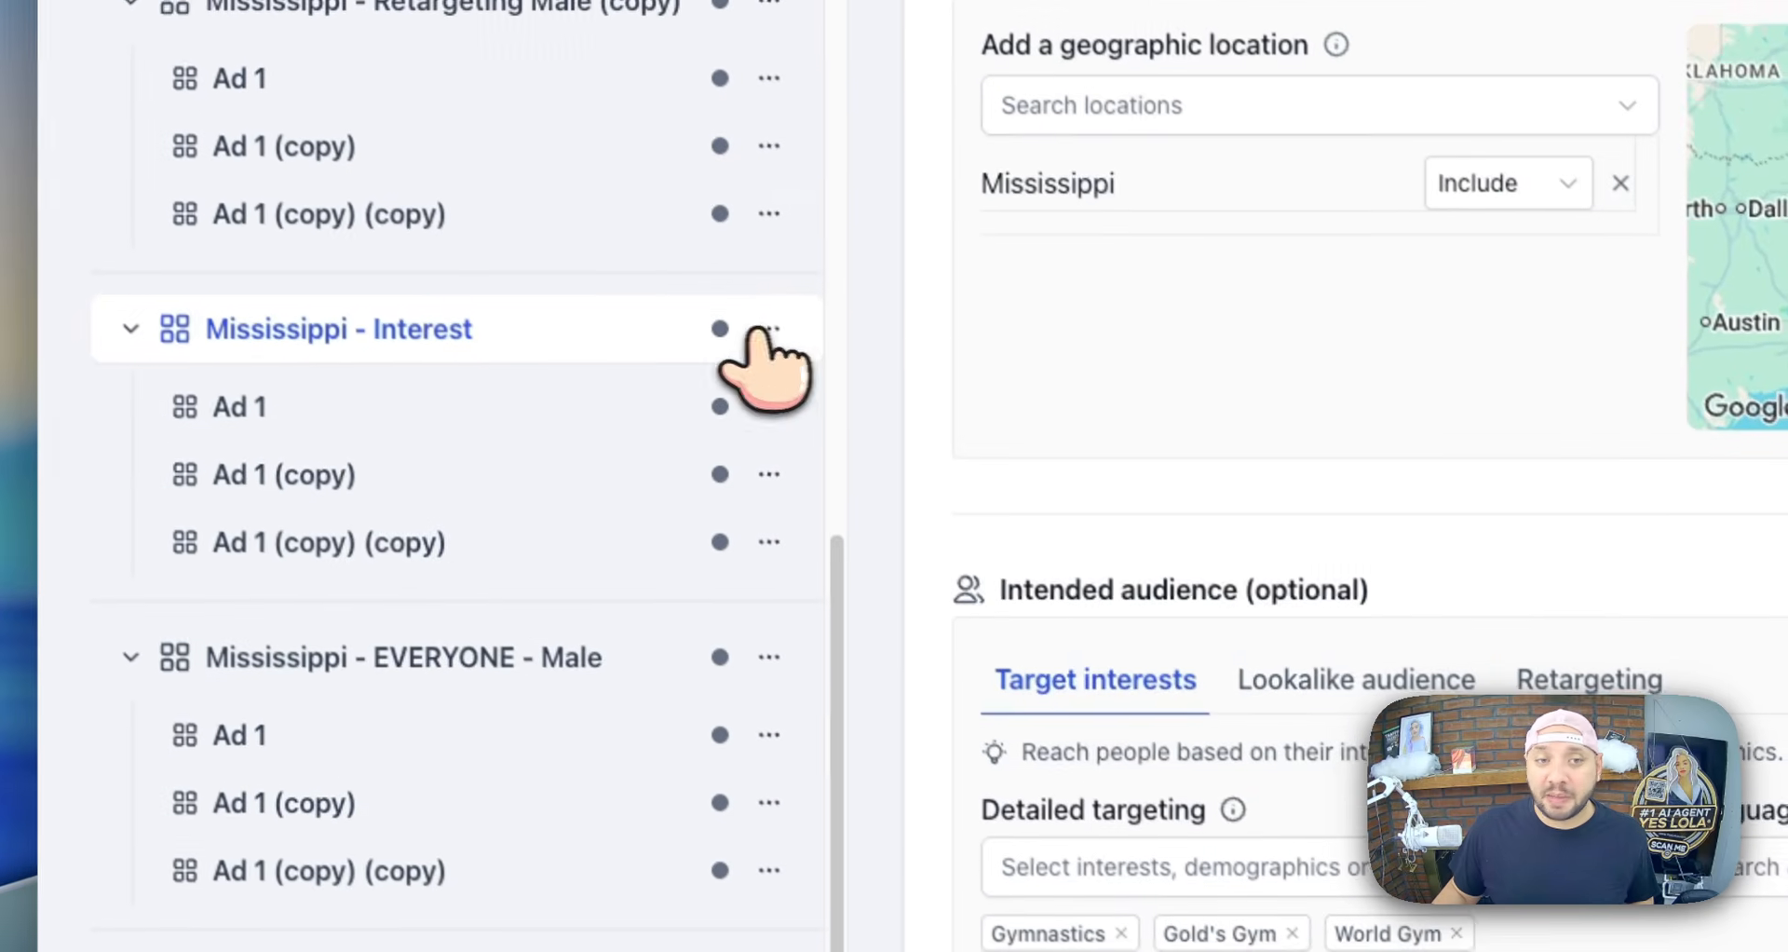
left_click(773, 333)
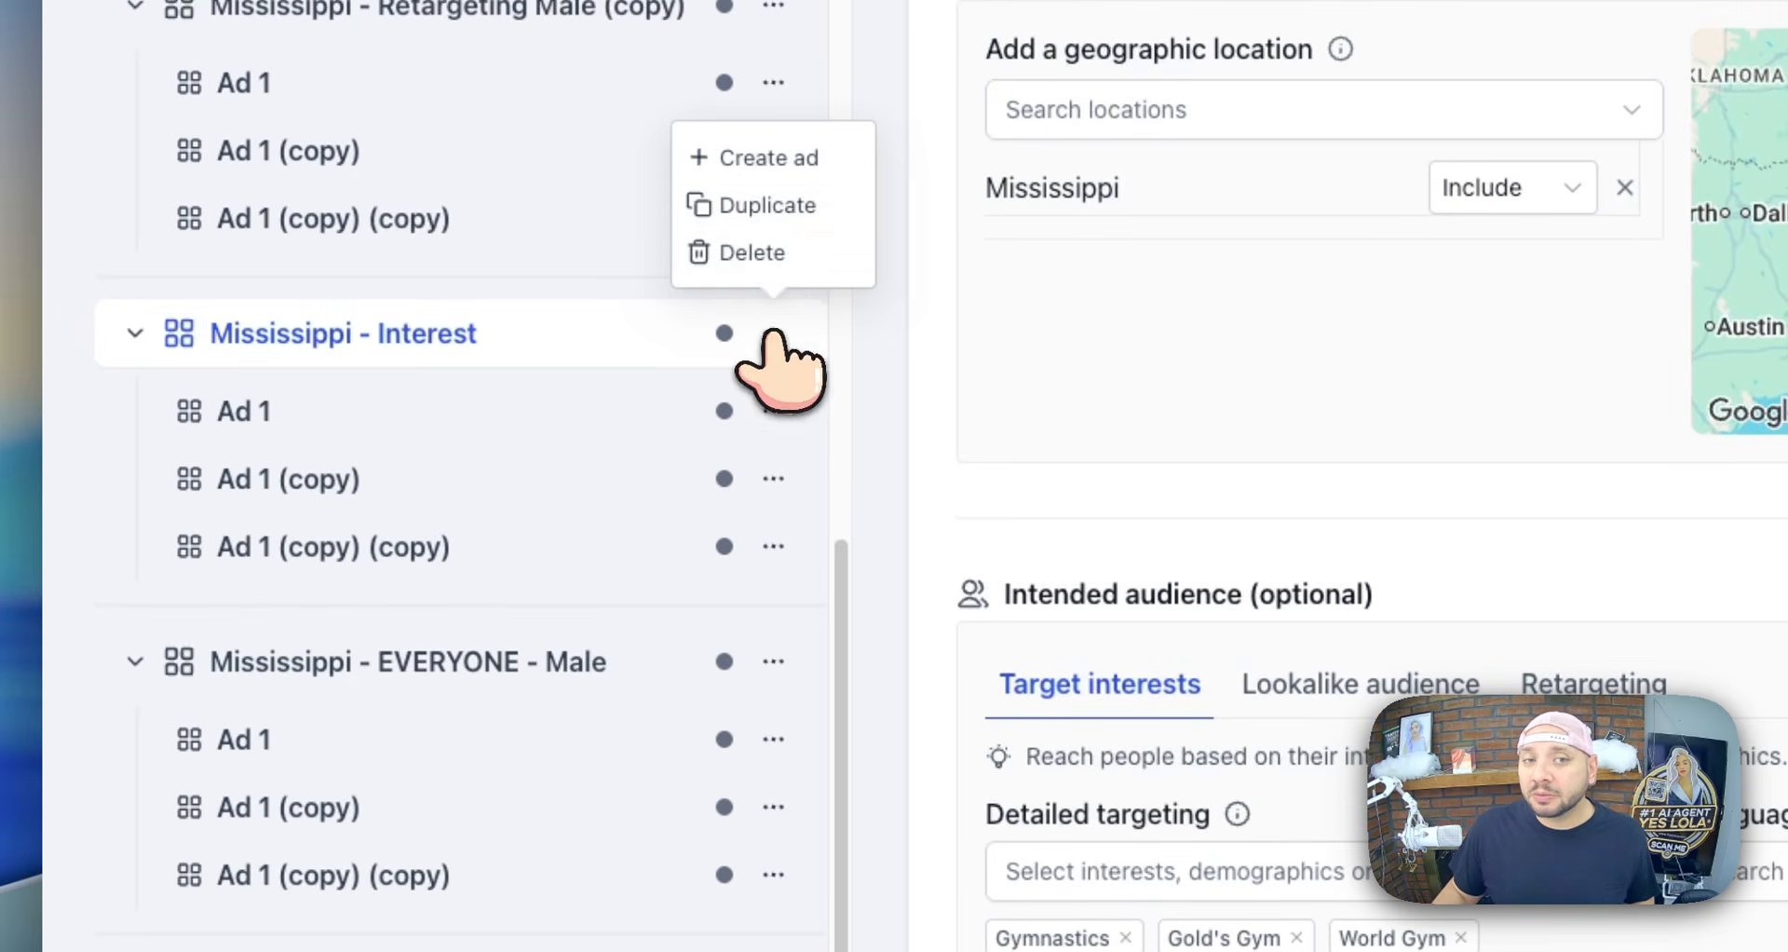
left_click(759, 199)
scroll(671, 470, "down", 2)
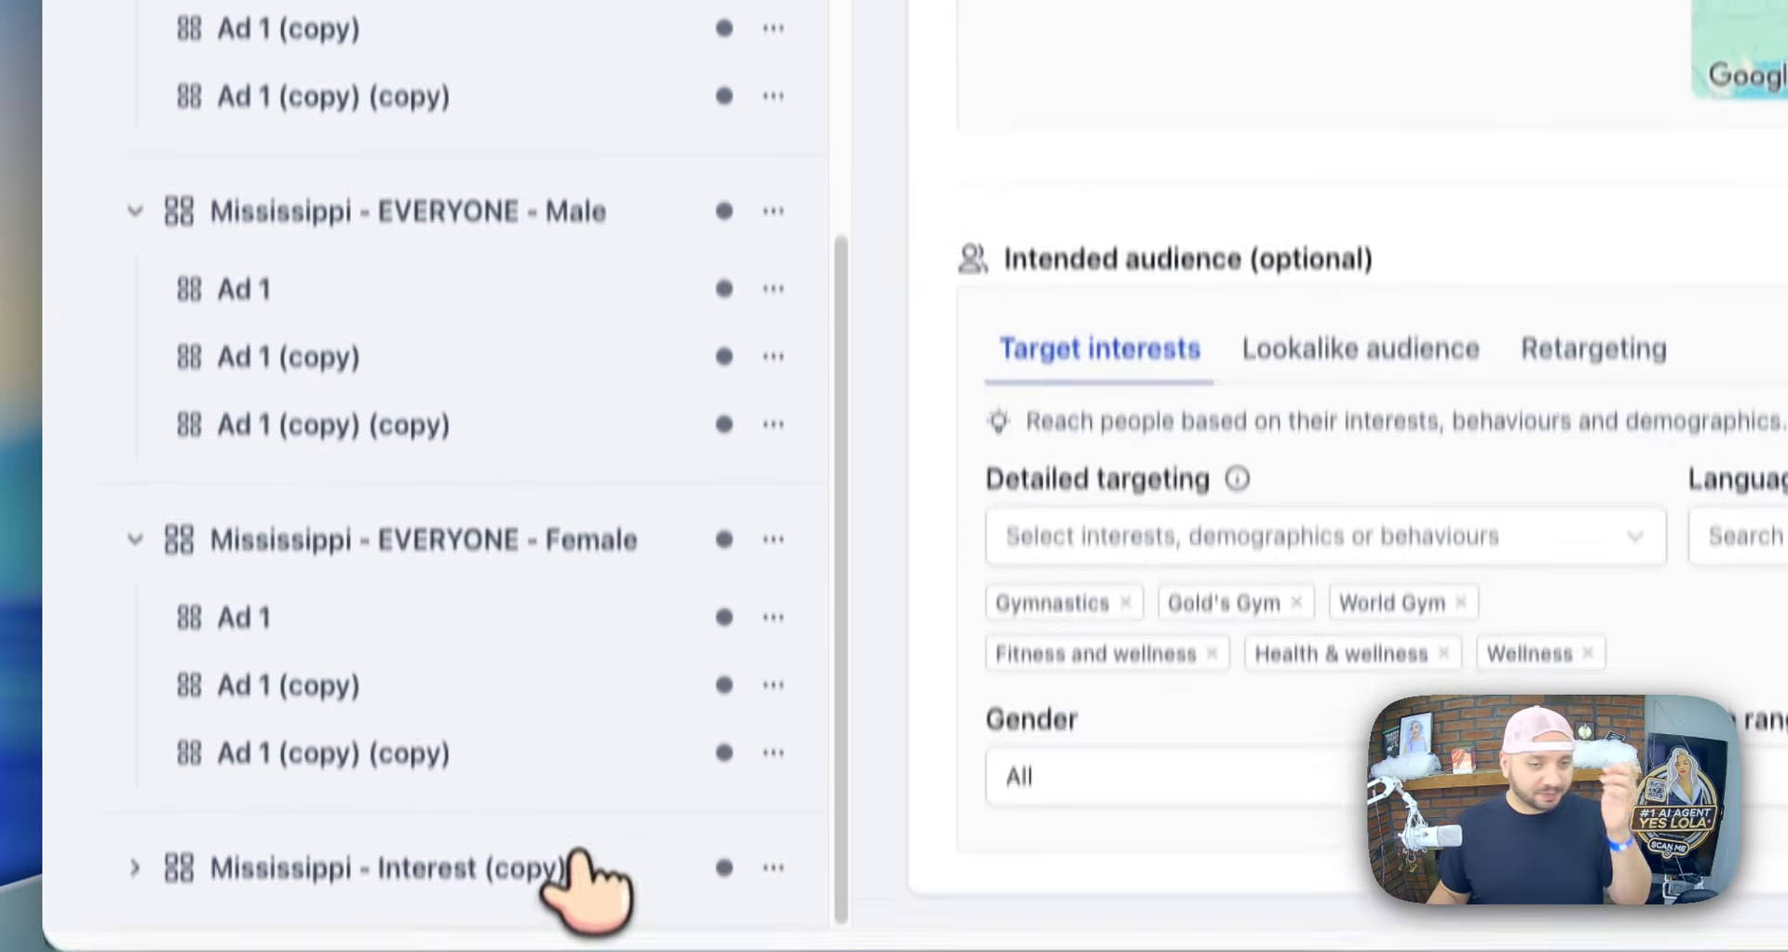
left_click(578, 868)
left_click(926, 164)
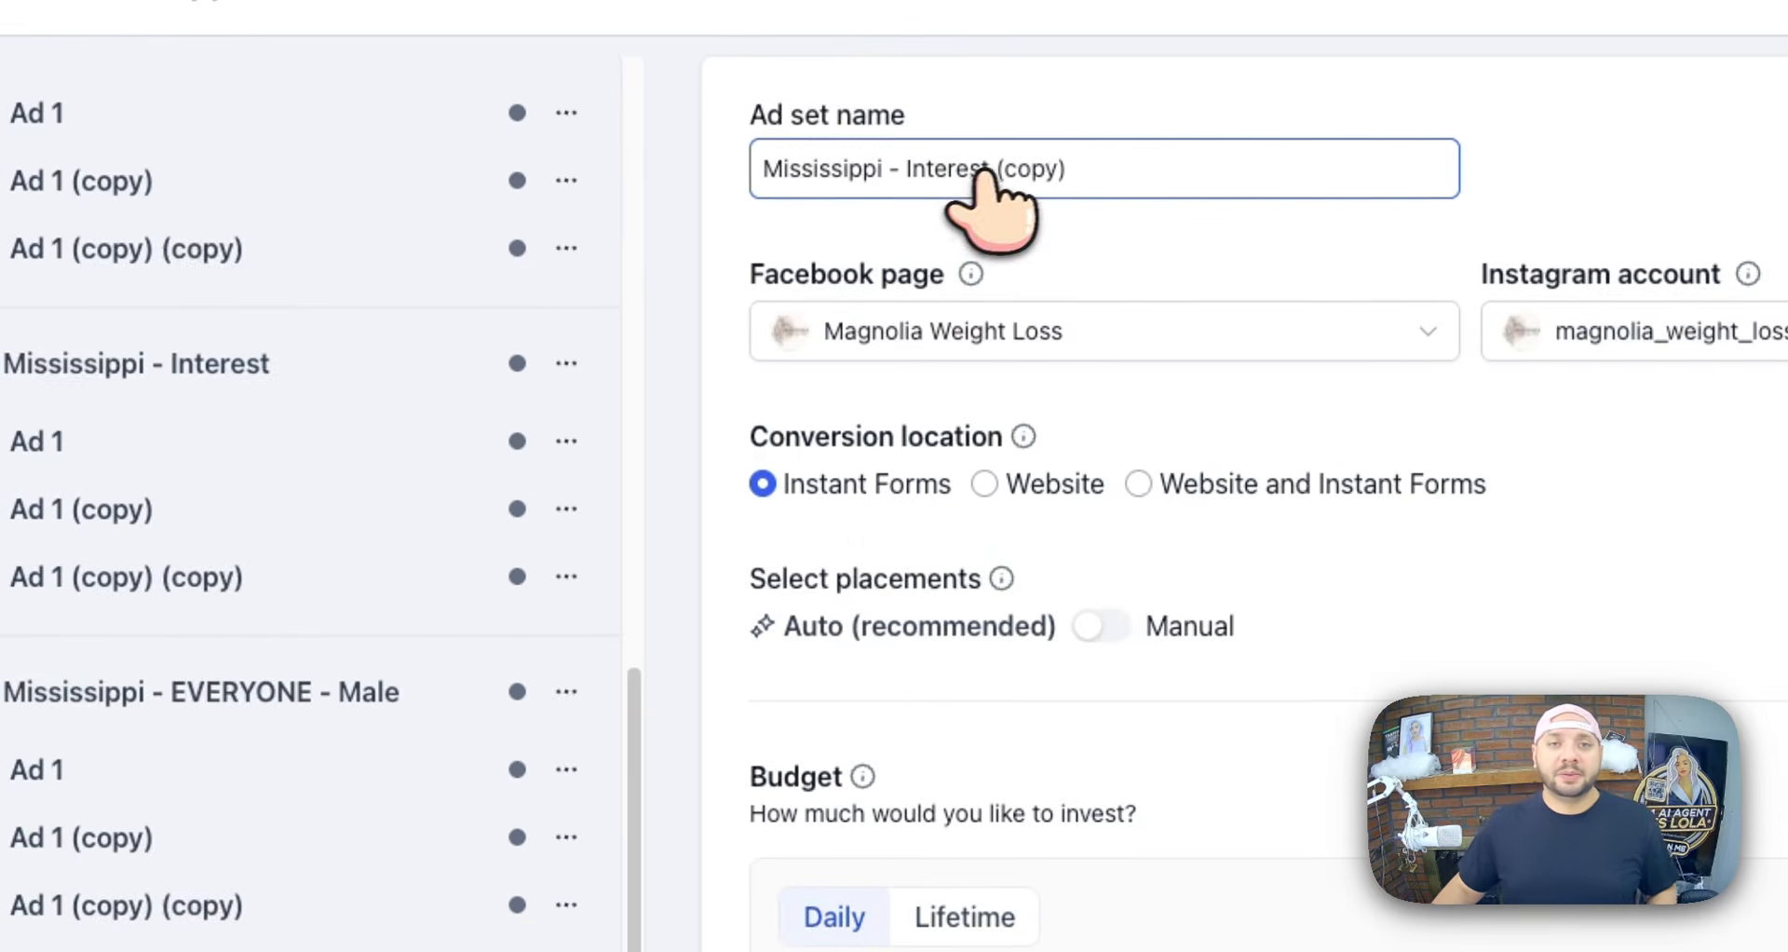
left_click_drag(684, 184, 965, 216)
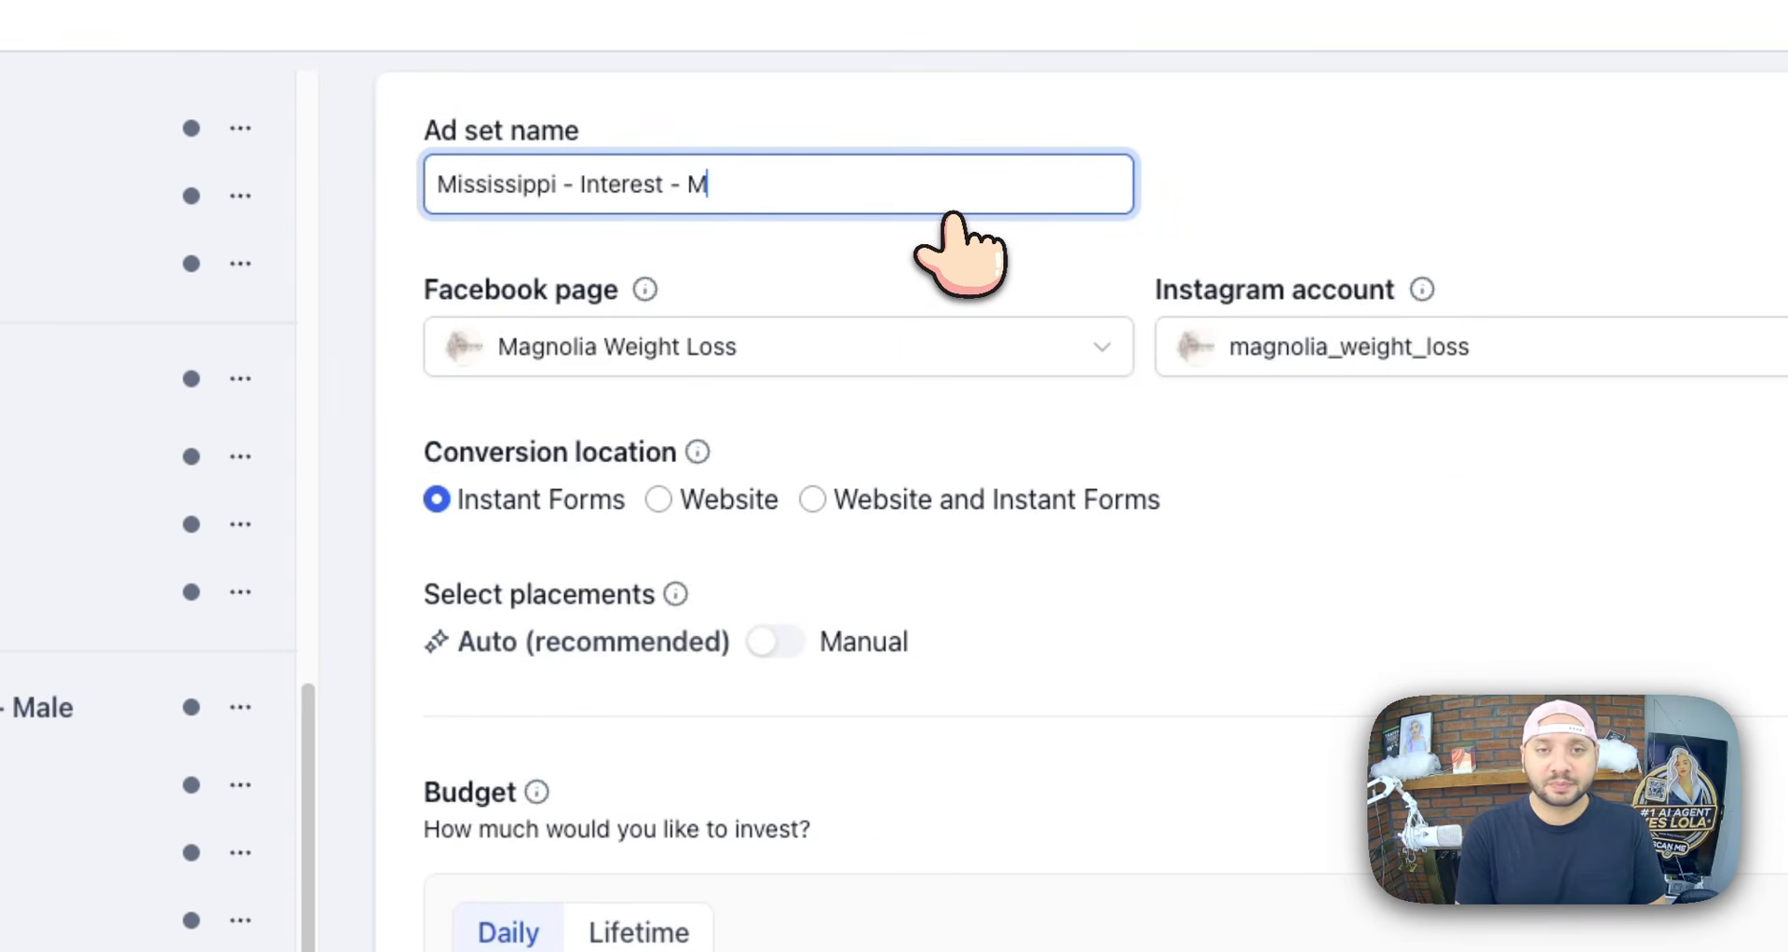
type("- Male")
- Set the intended audience gender of the Interest - Male ad set to Men
scroll(1030, 499, "down", 10)
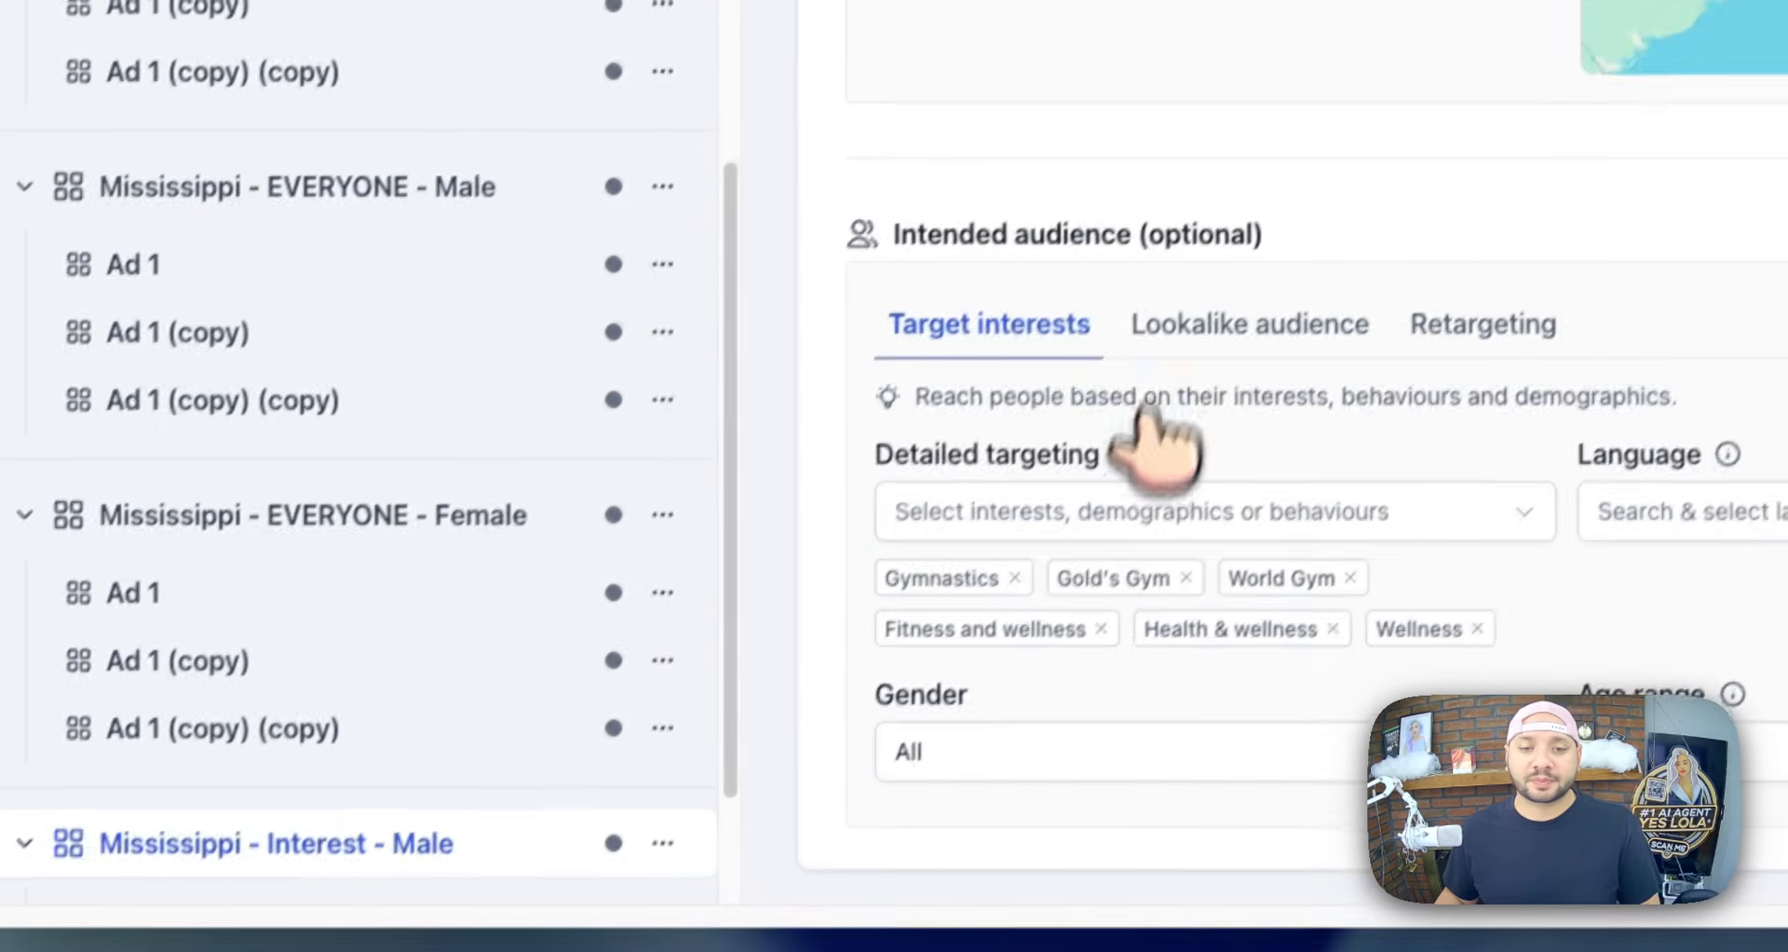
left_click(1024, 731)
left_click(985, 624)
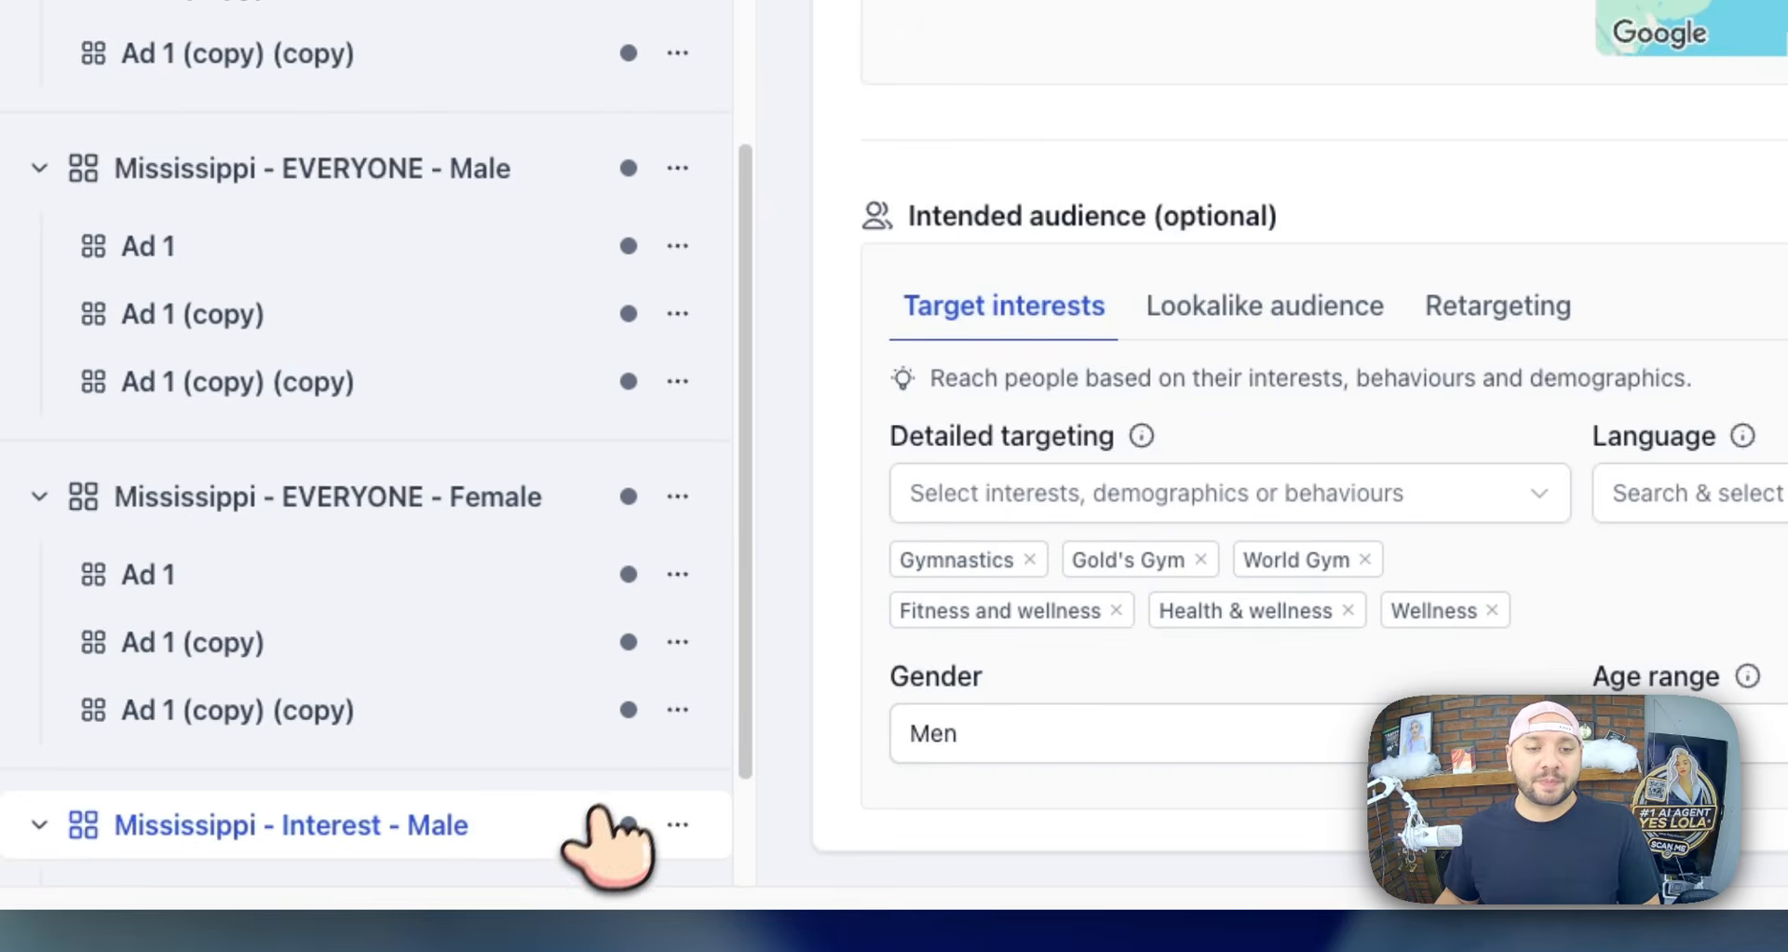
- Duplicate the Interest - Male ad set and set the copy's intended audience gender to Women
left_click(677, 824)
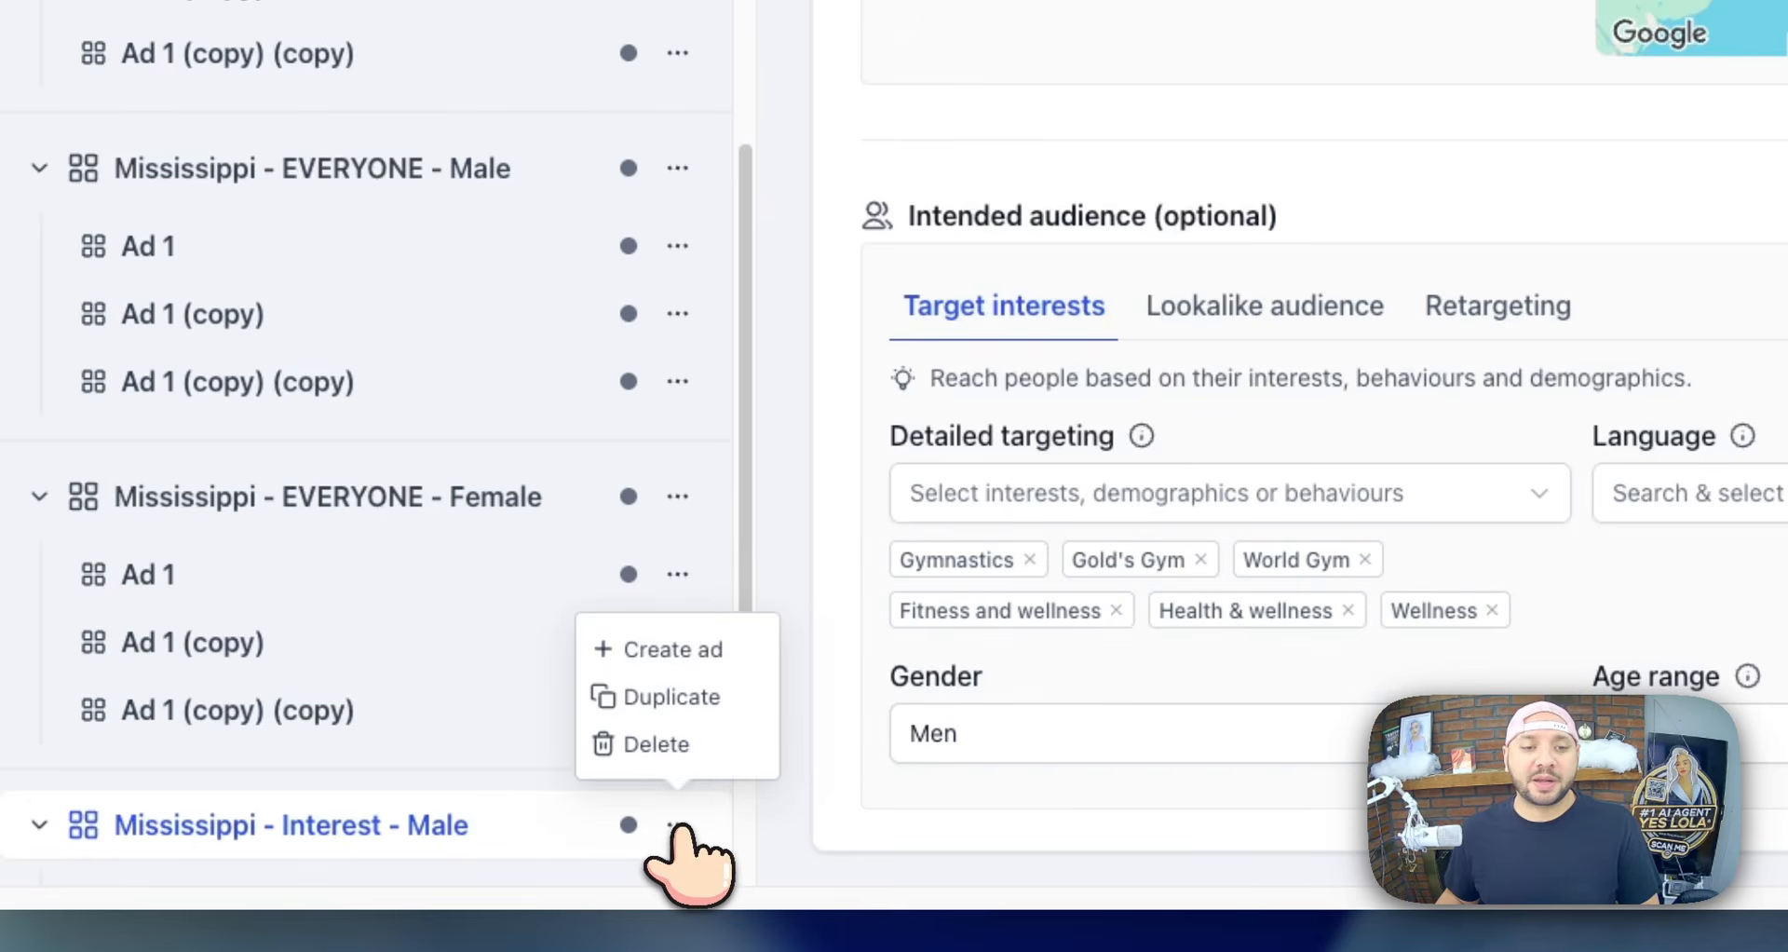
left_click(672, 698)
scroll(472, 670, "down", 3)
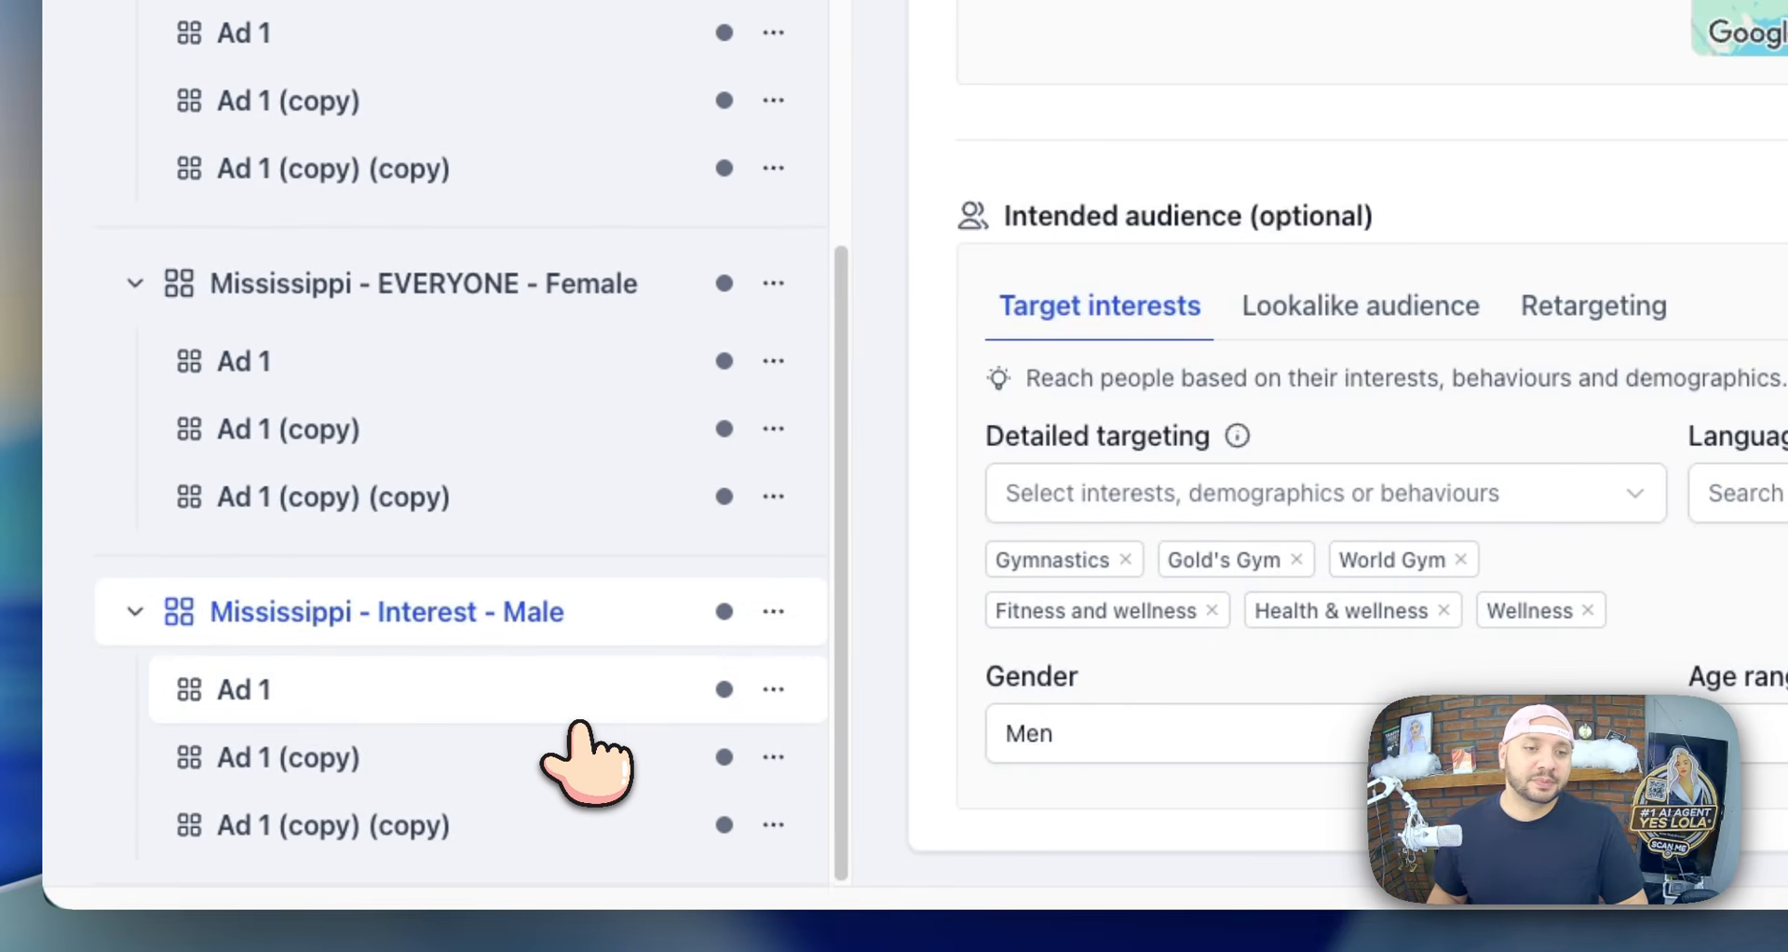
left_click(605, 825)
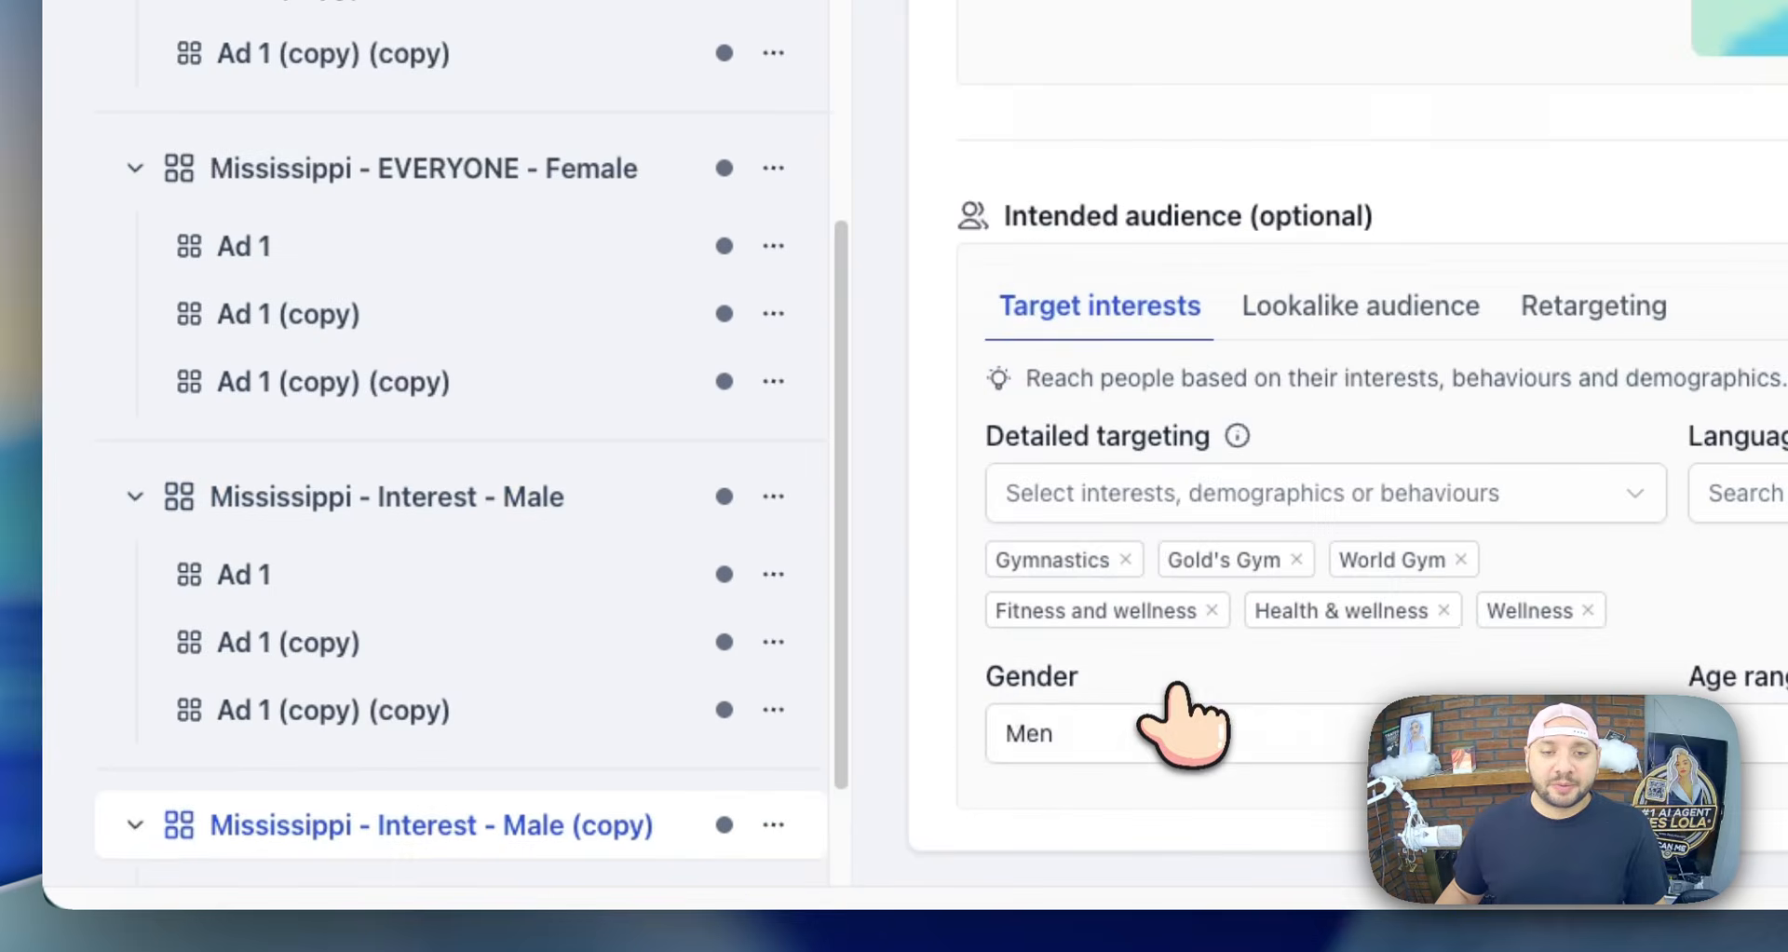
left_click(1131, 727)
left_click(1071, 663)
- Rename the copied Interest ad set "Mississippi - Interest - Female"
scroll(1071, 652, "up", 3)
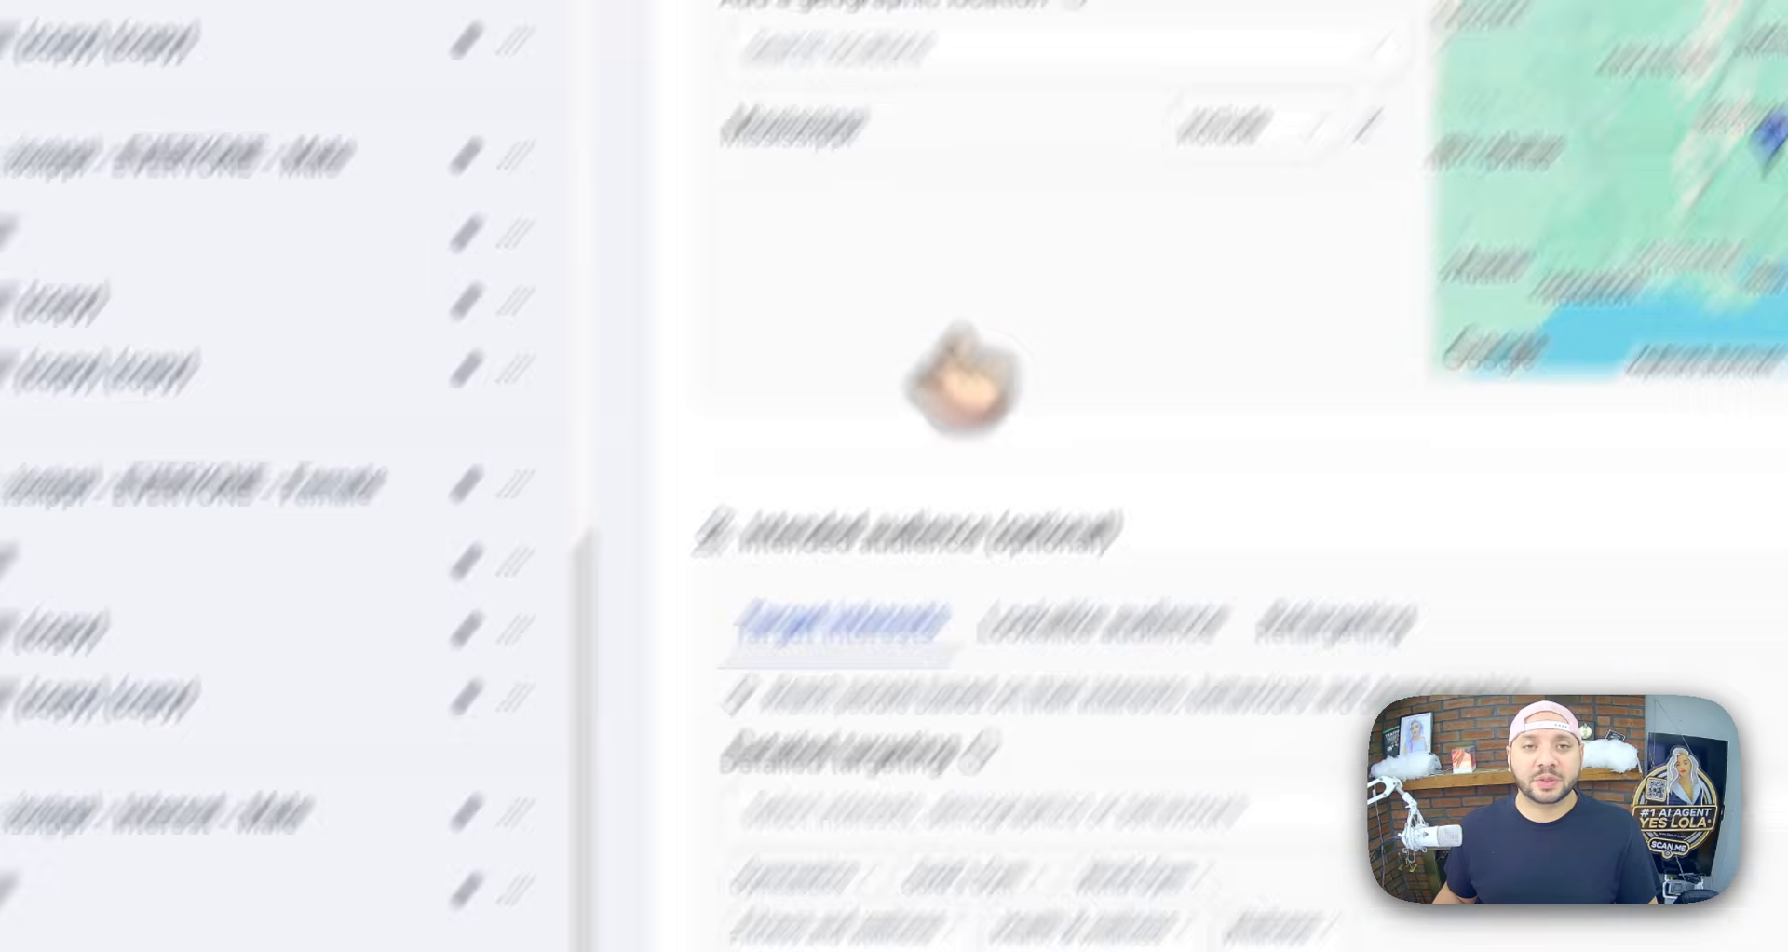
scroll(960, 328, "up", 10)
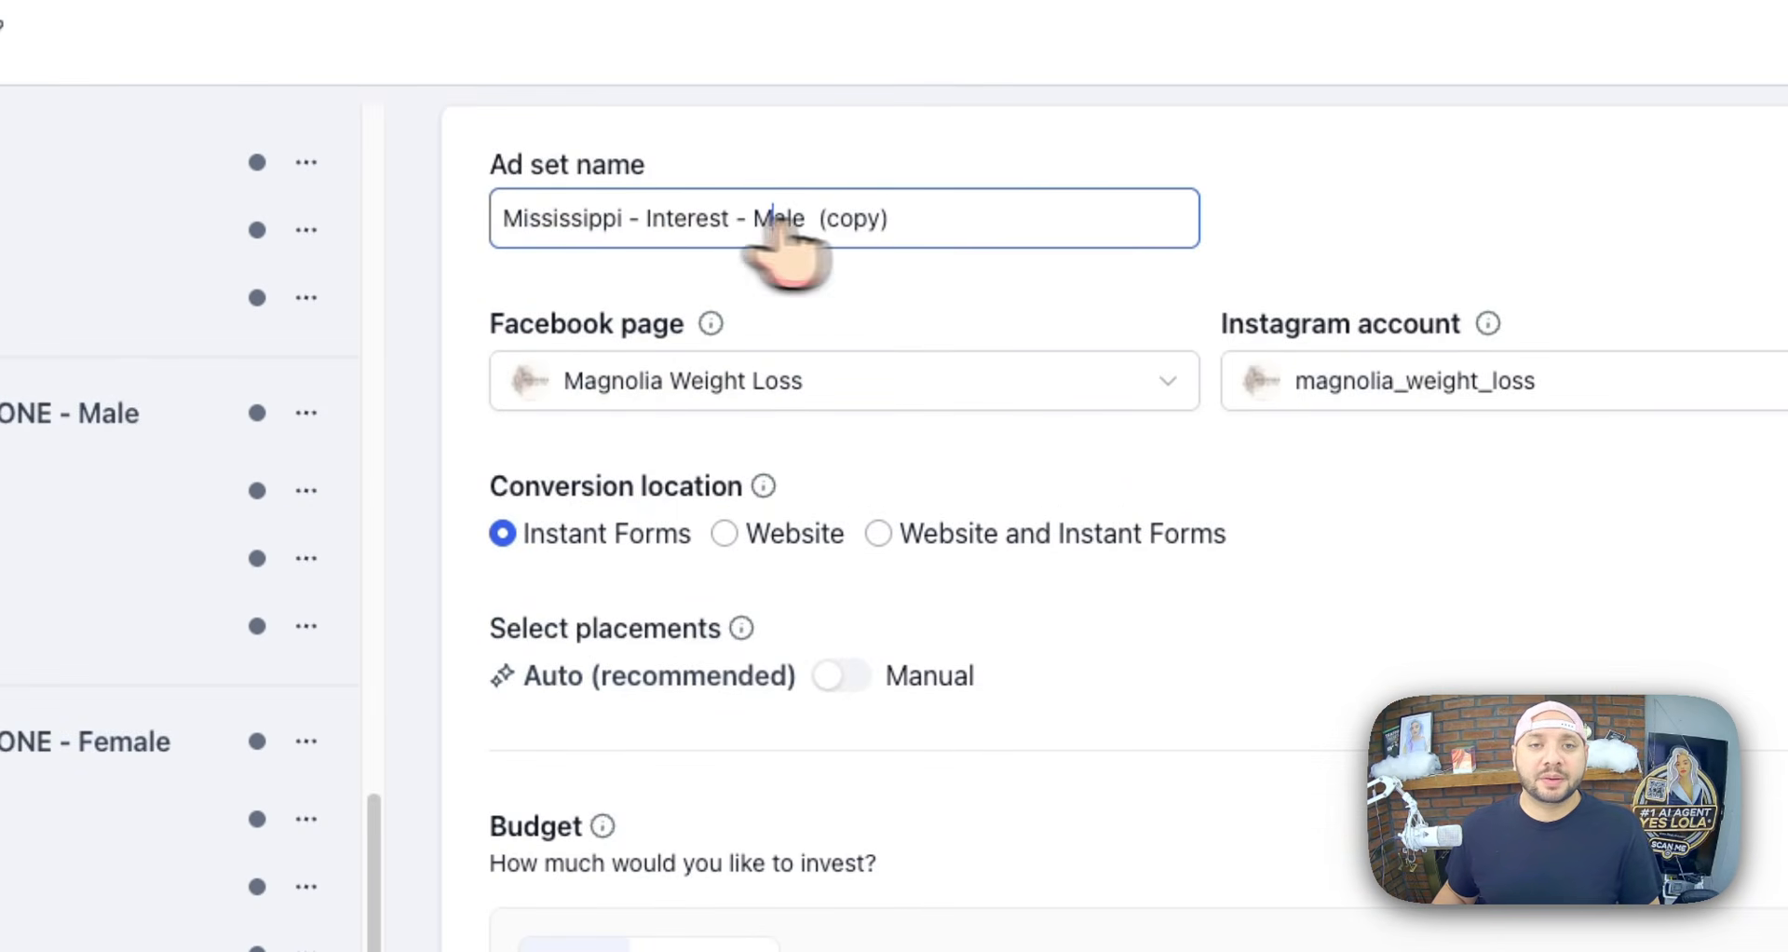
left_click_drag(776, 223, 1102, 244)
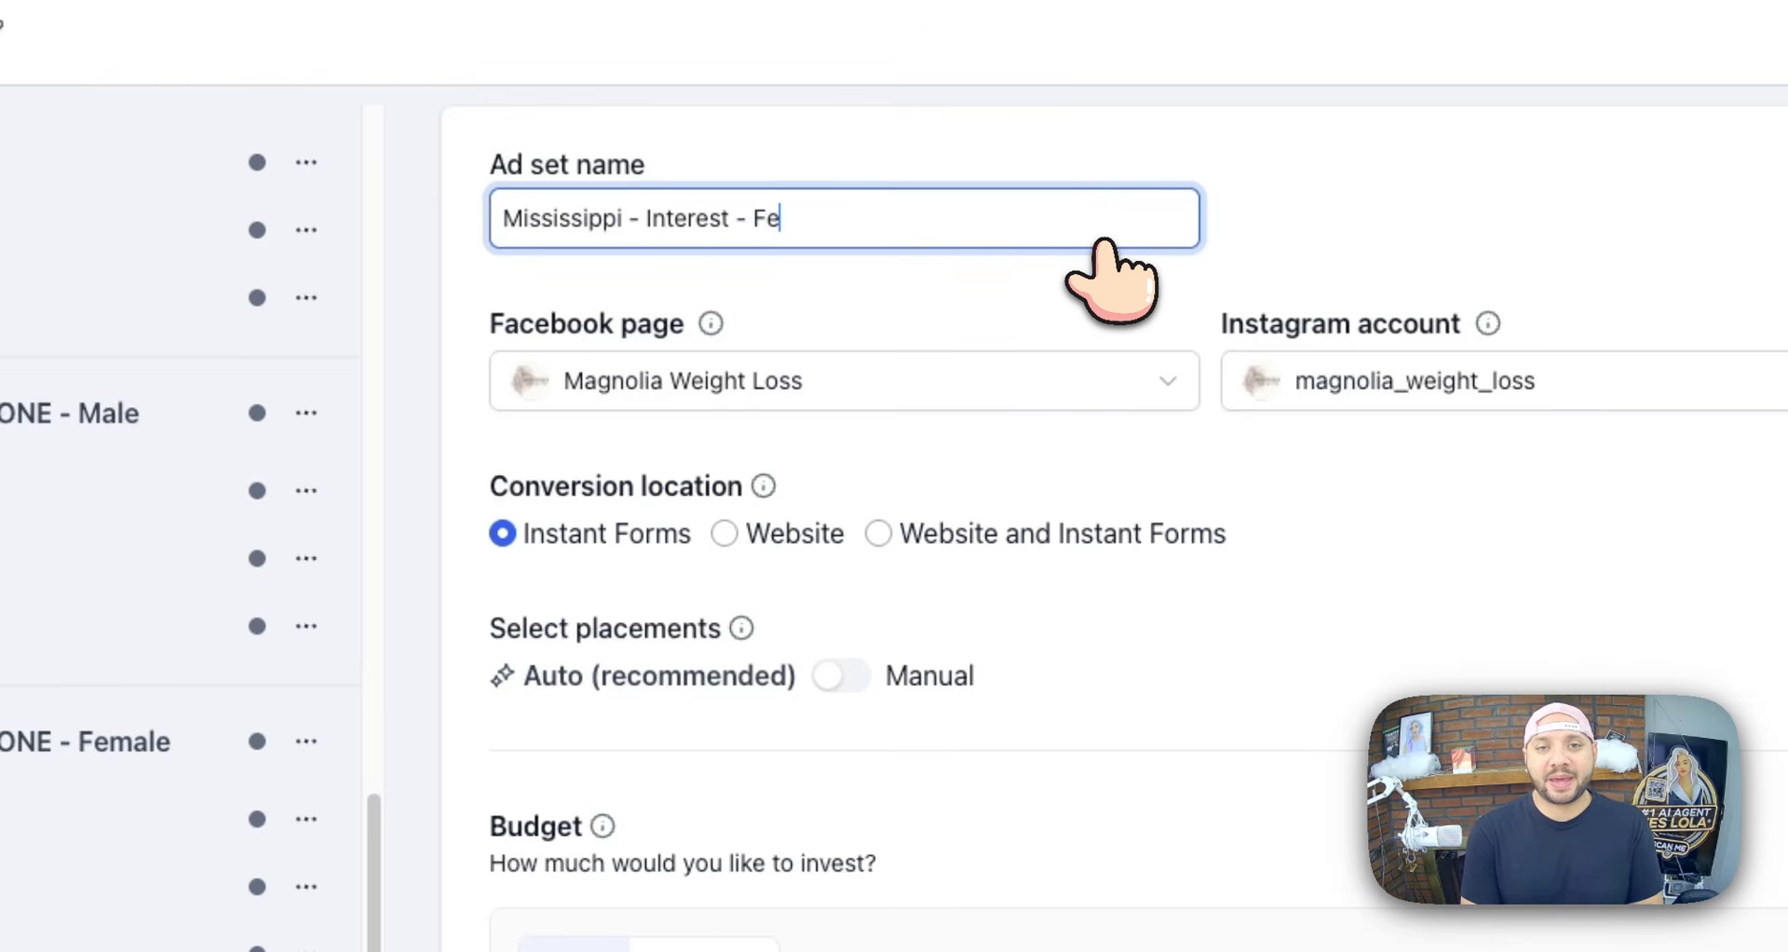
type("le")
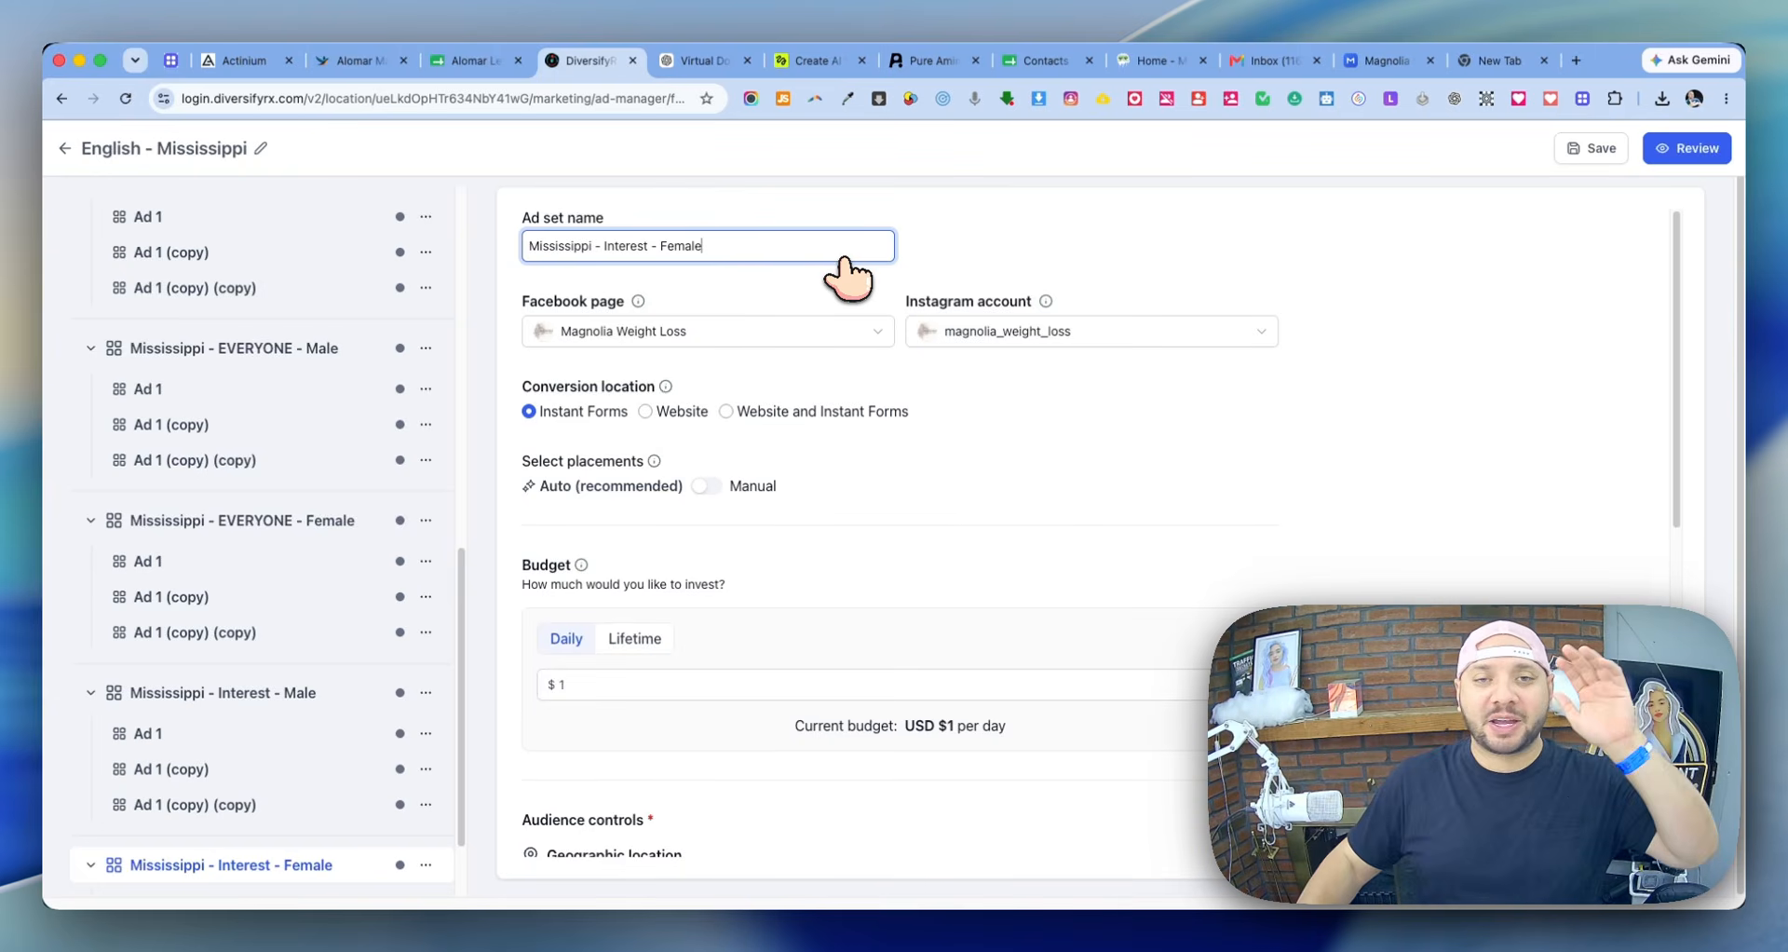
scroll(373, 545, "down", 2)
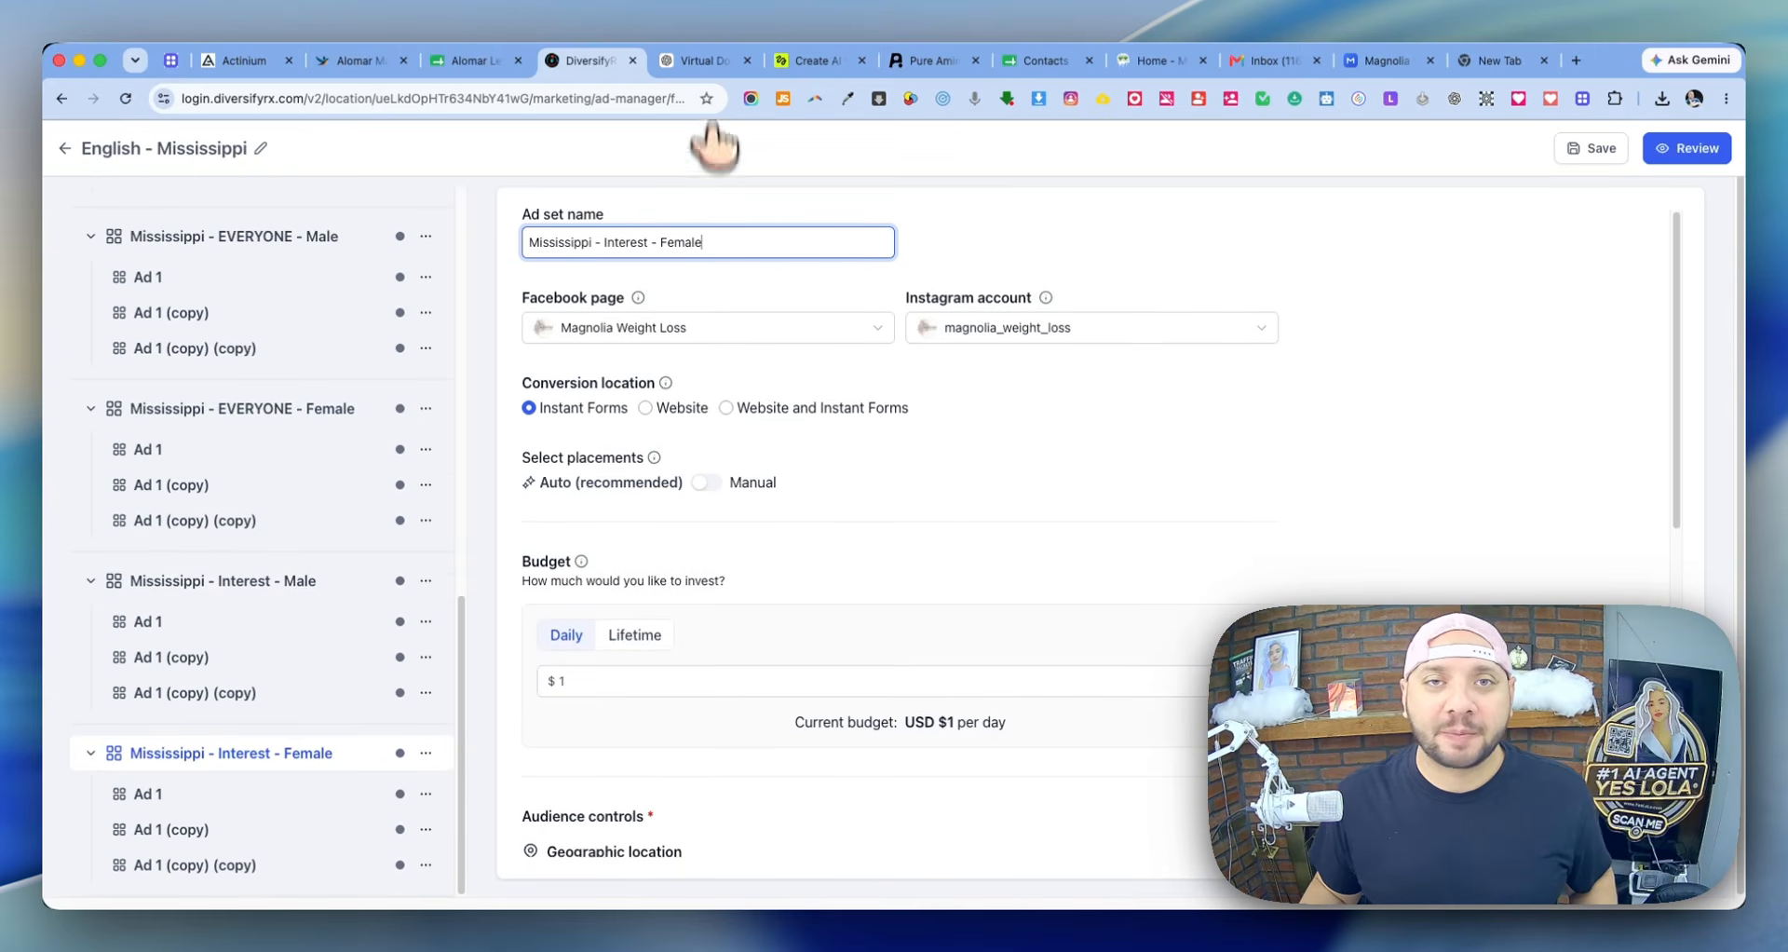
- Switch to ChatGPT and send a follow-up prompt below the Spanish image asking for the ad copy in Spanish
left_click(698, 60)
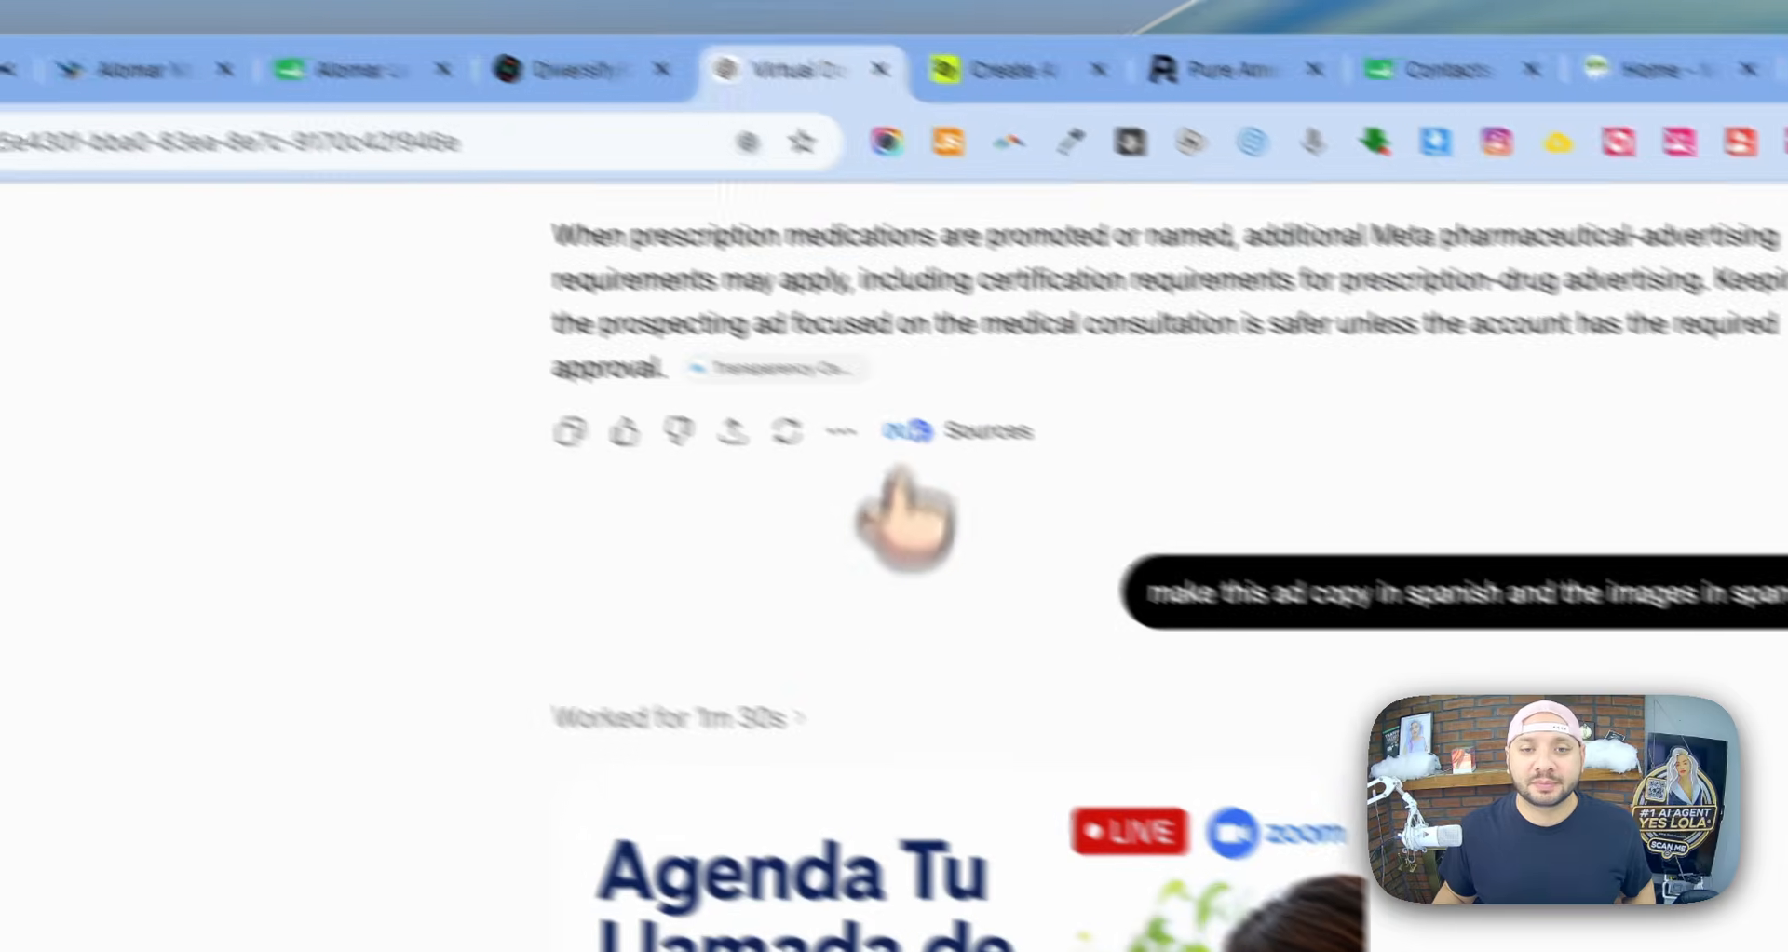
scroll(902, 471, "down", 2)
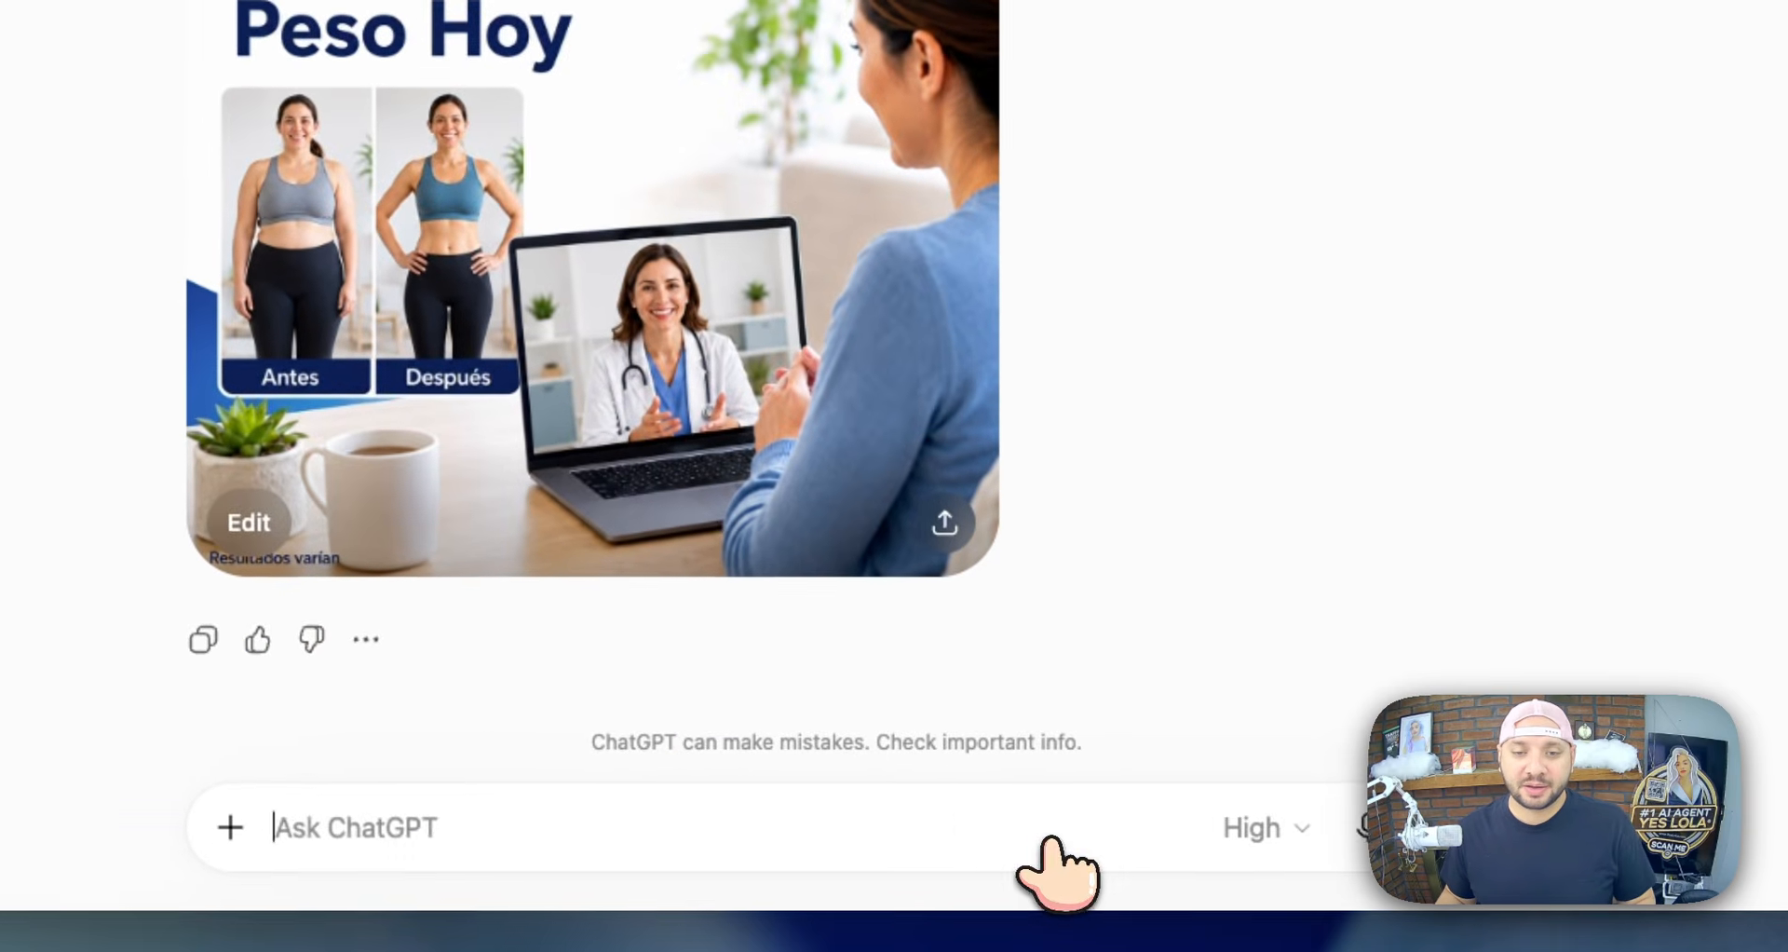
type("make this ad copy in spanish and the images in spanish")
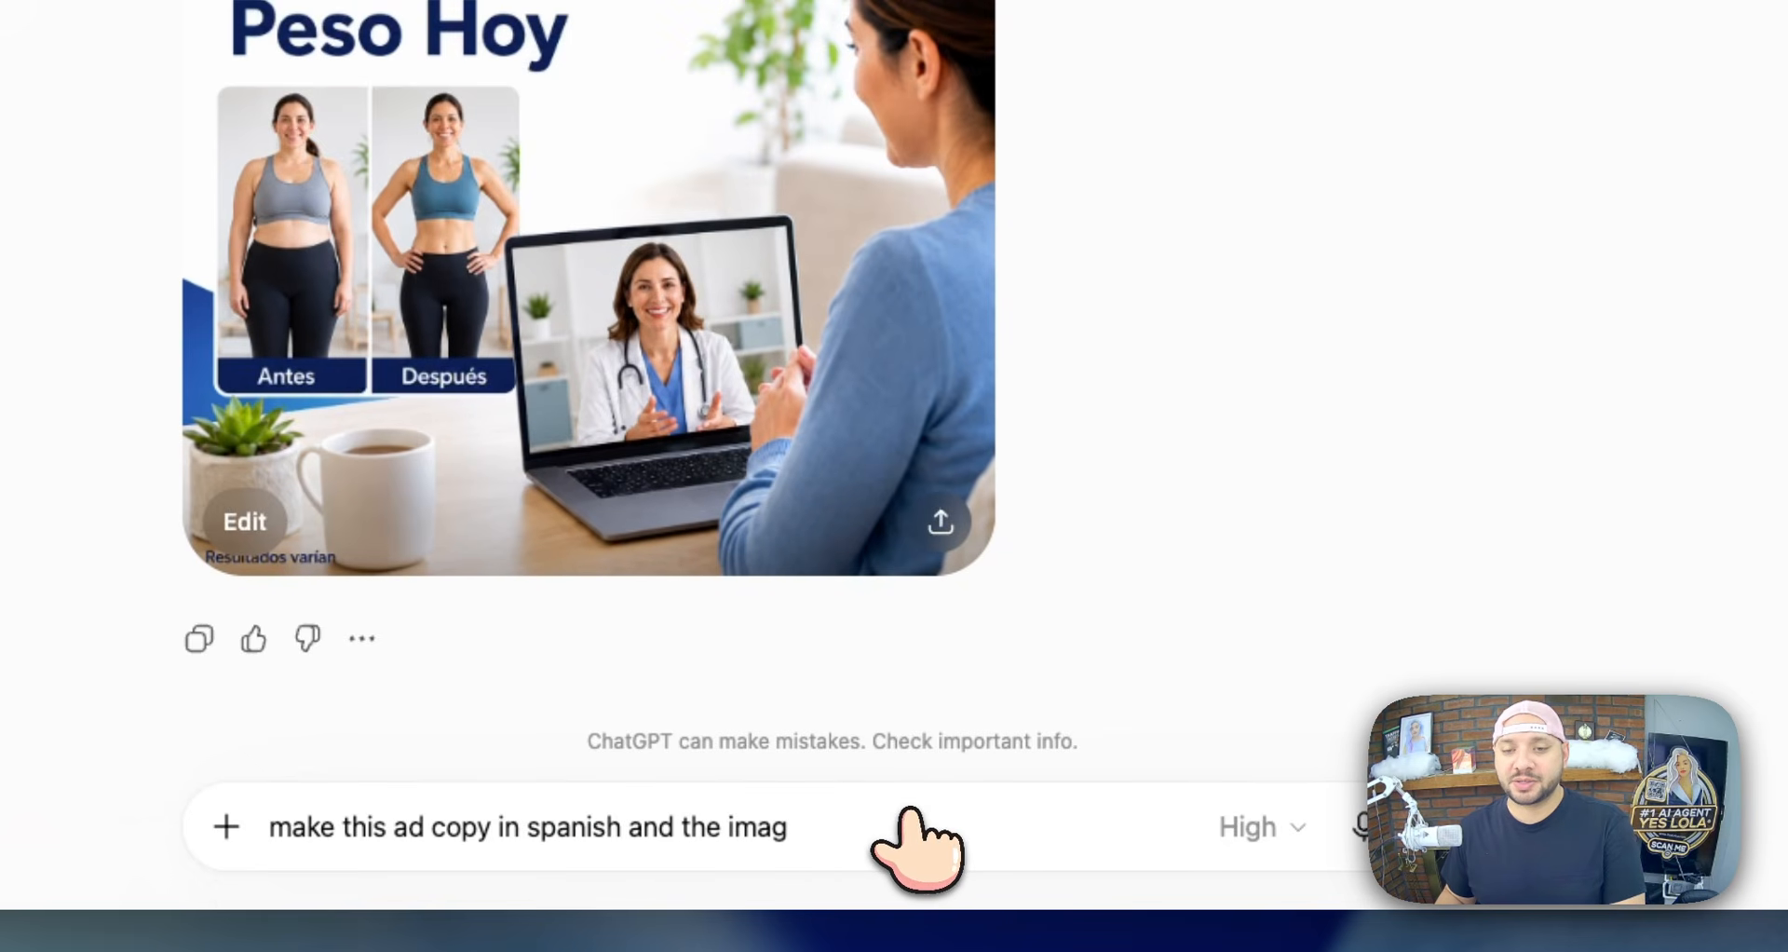
key("BackSpace")
left_click(1422, 826)
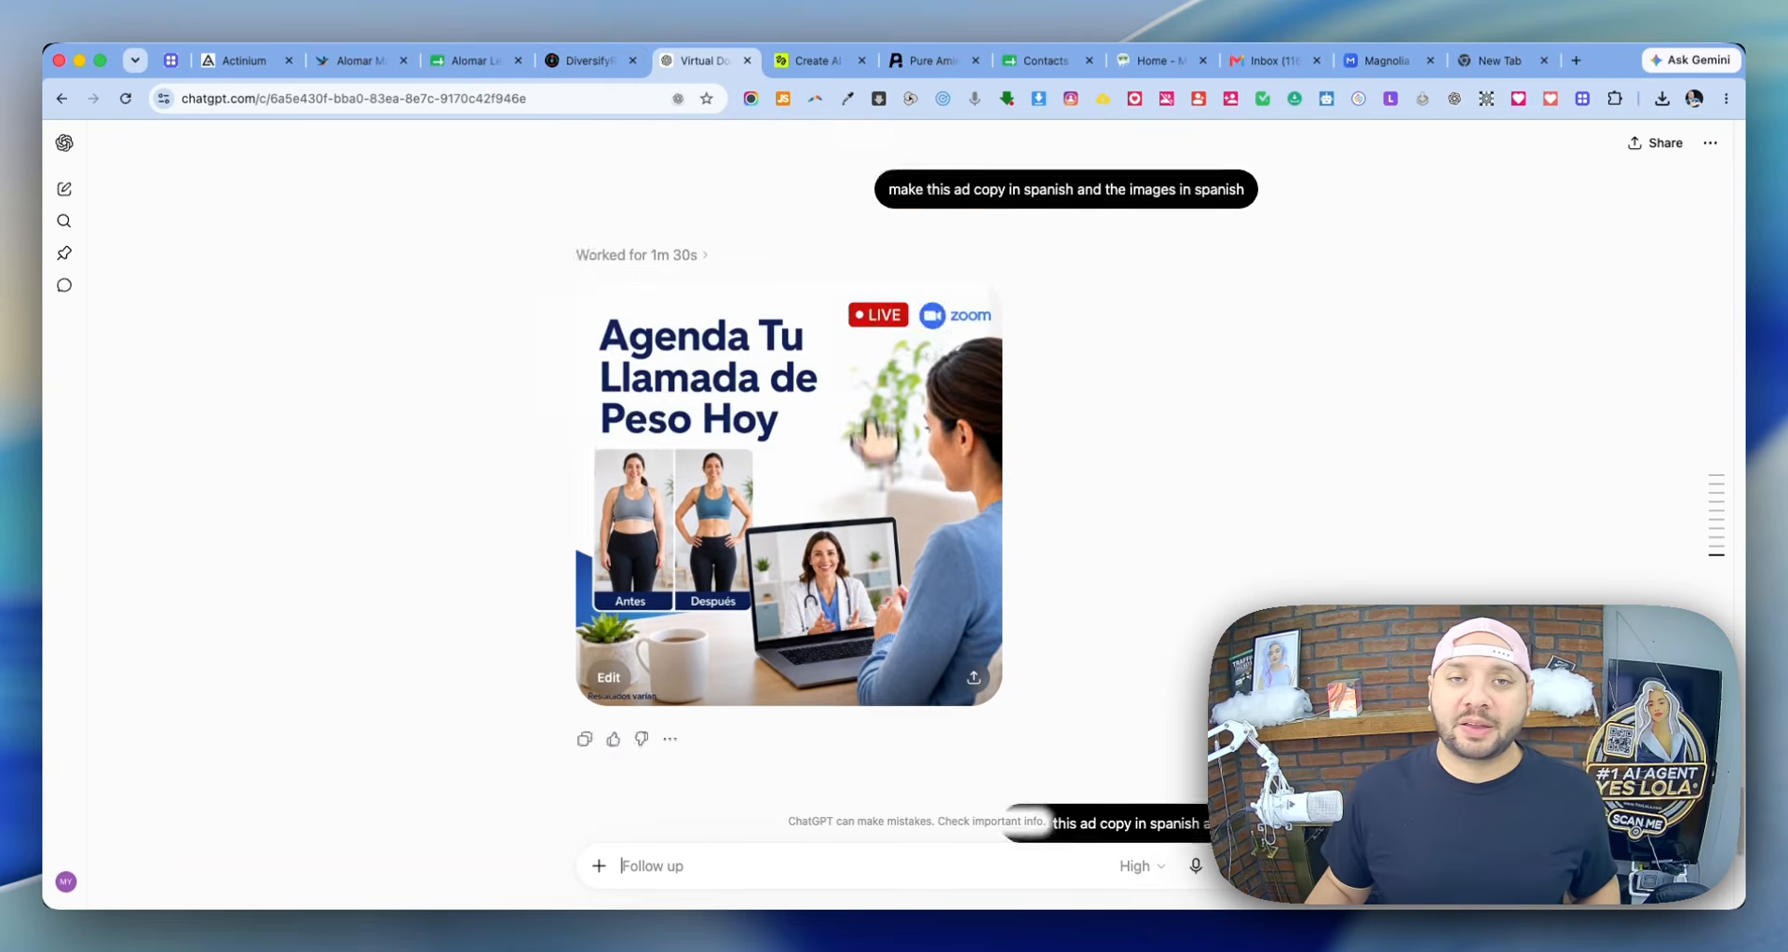
- Open the Spanish "Agenda Tu Llamada de Peso Hoy" image at full size and download it
scroll(871, 437, "up", 2)
left_click(871, 438)
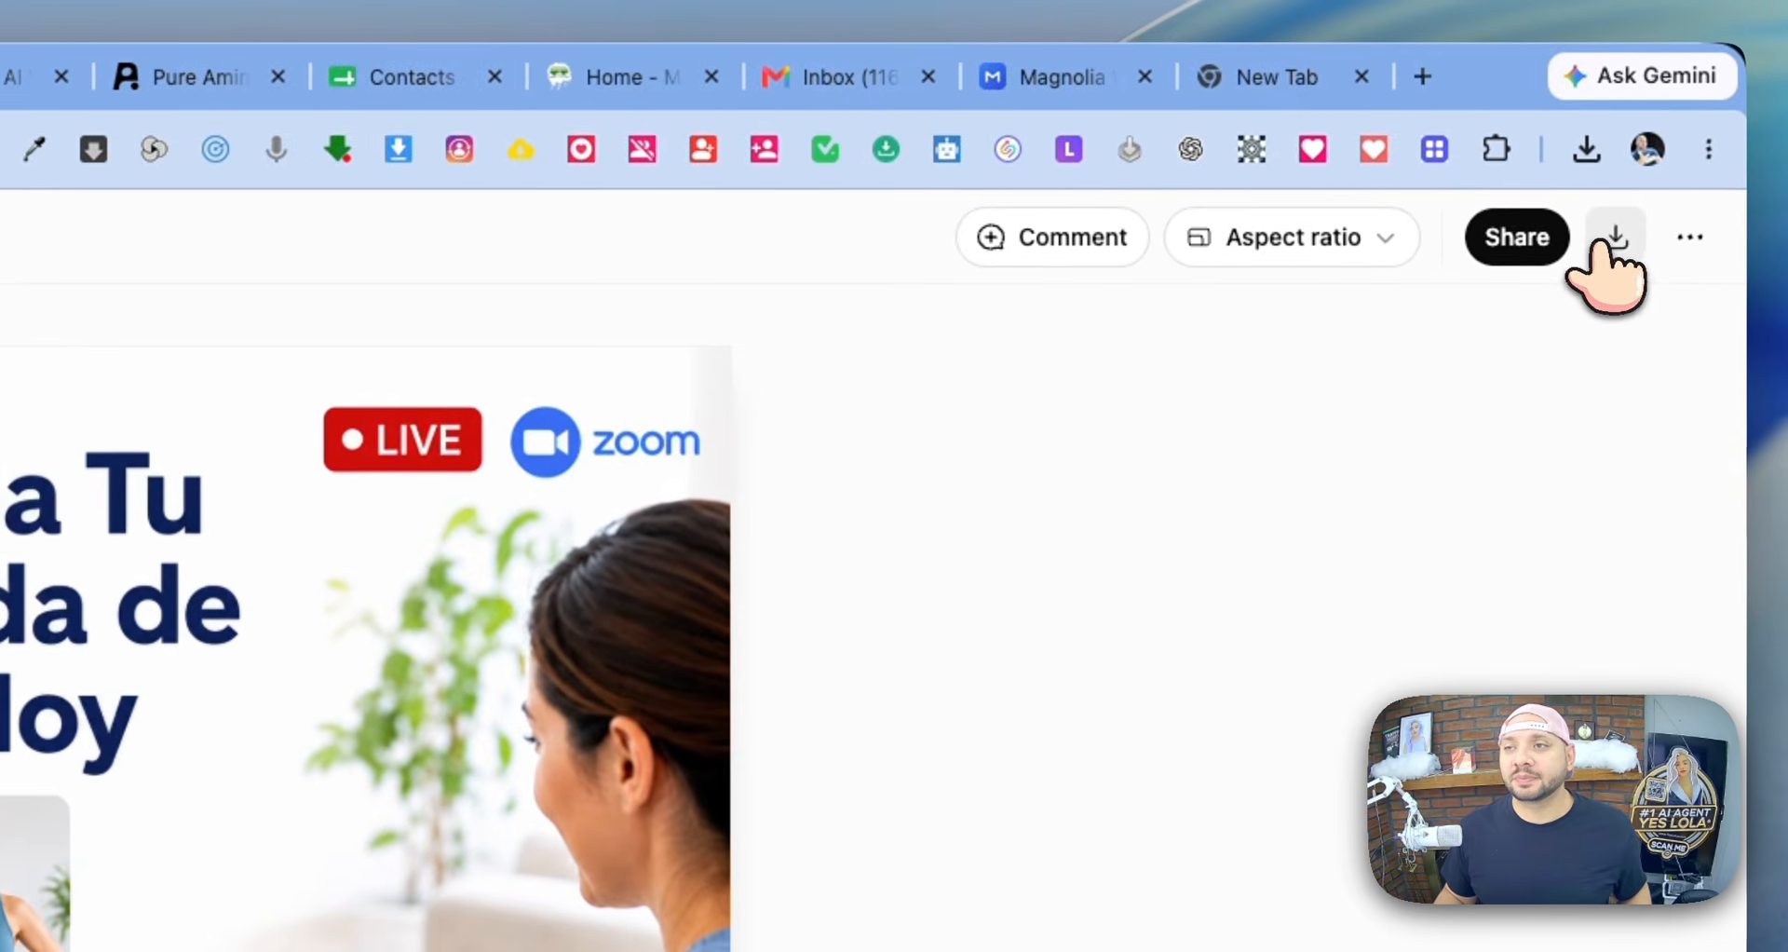
left_click(1677, 185)
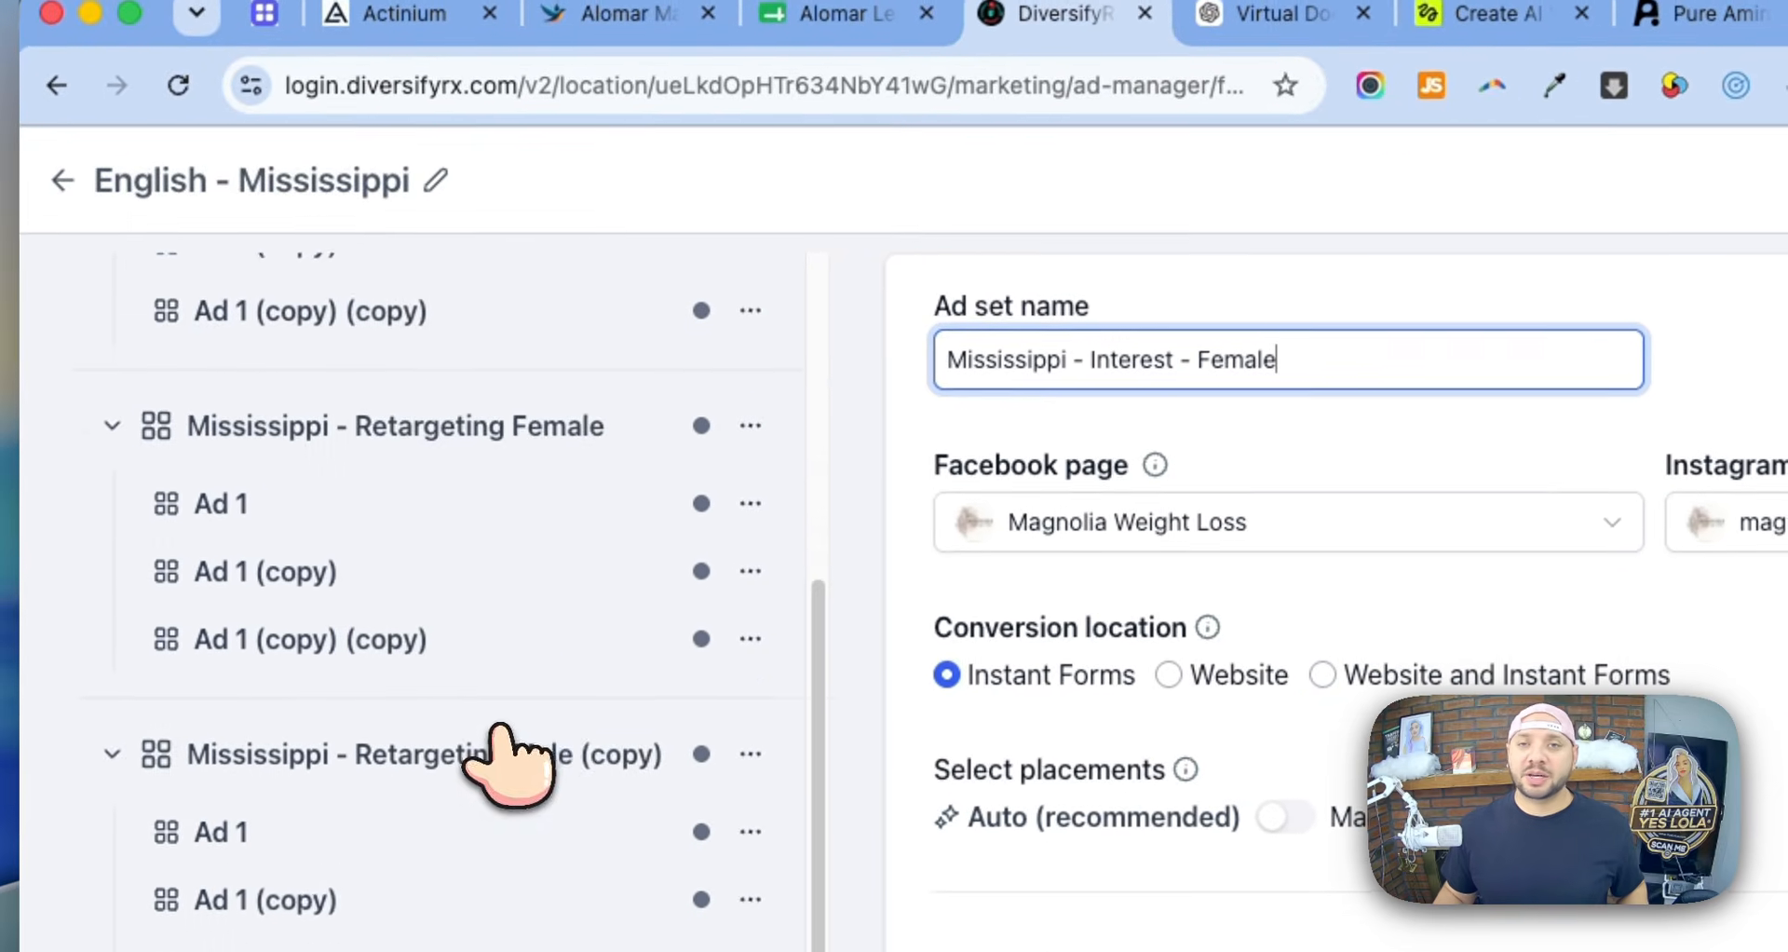
- Switch back to the DiversifyRx ad manager, review the English - Mississippi campaign and publish it on Meta
scroll(511, 757, "up", 5)
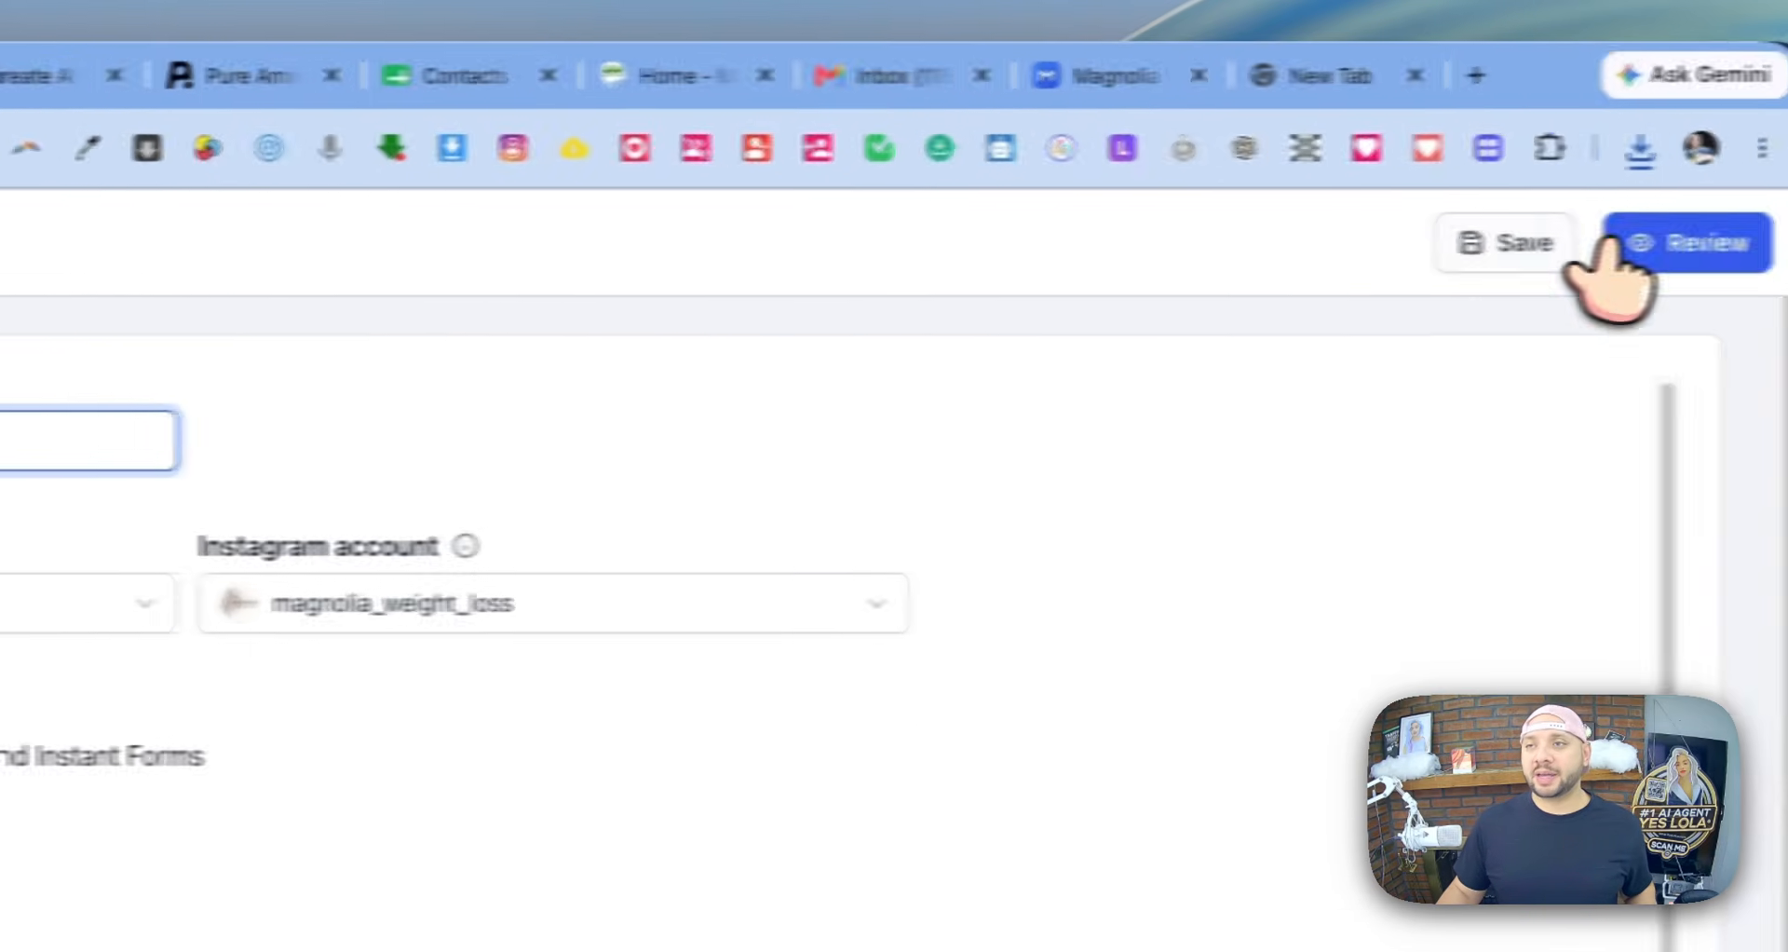
left_click(1672, 243)
left_click(1621, 244)
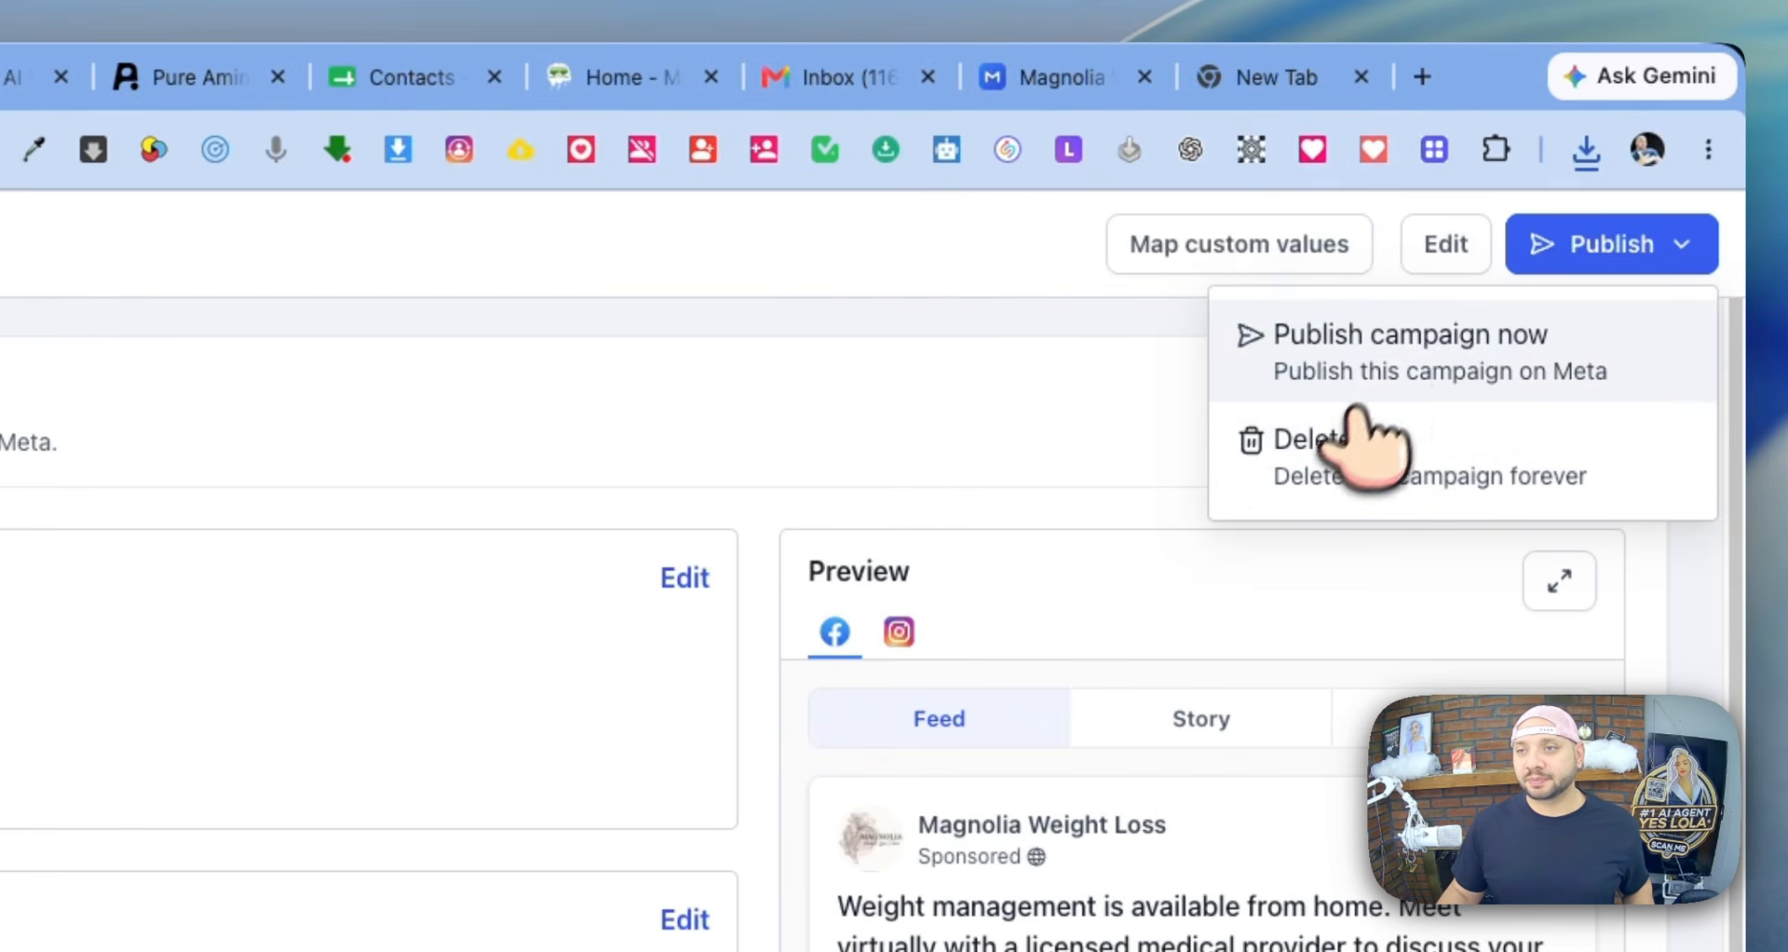
left_click(1388, 377)
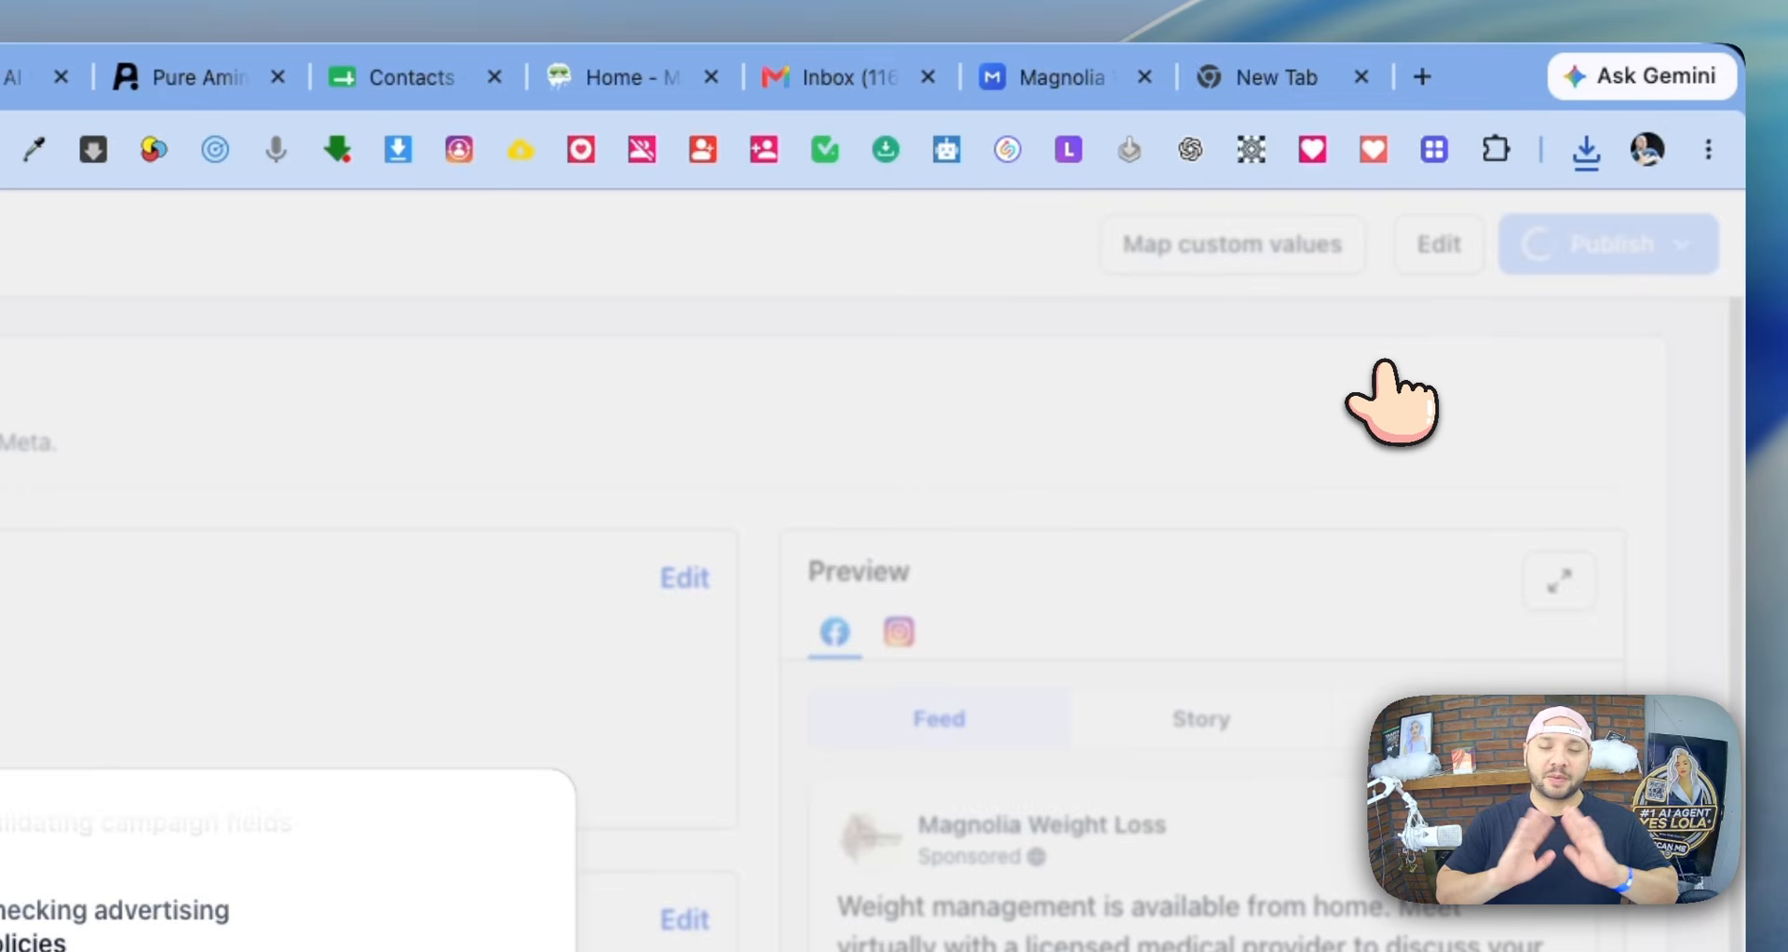
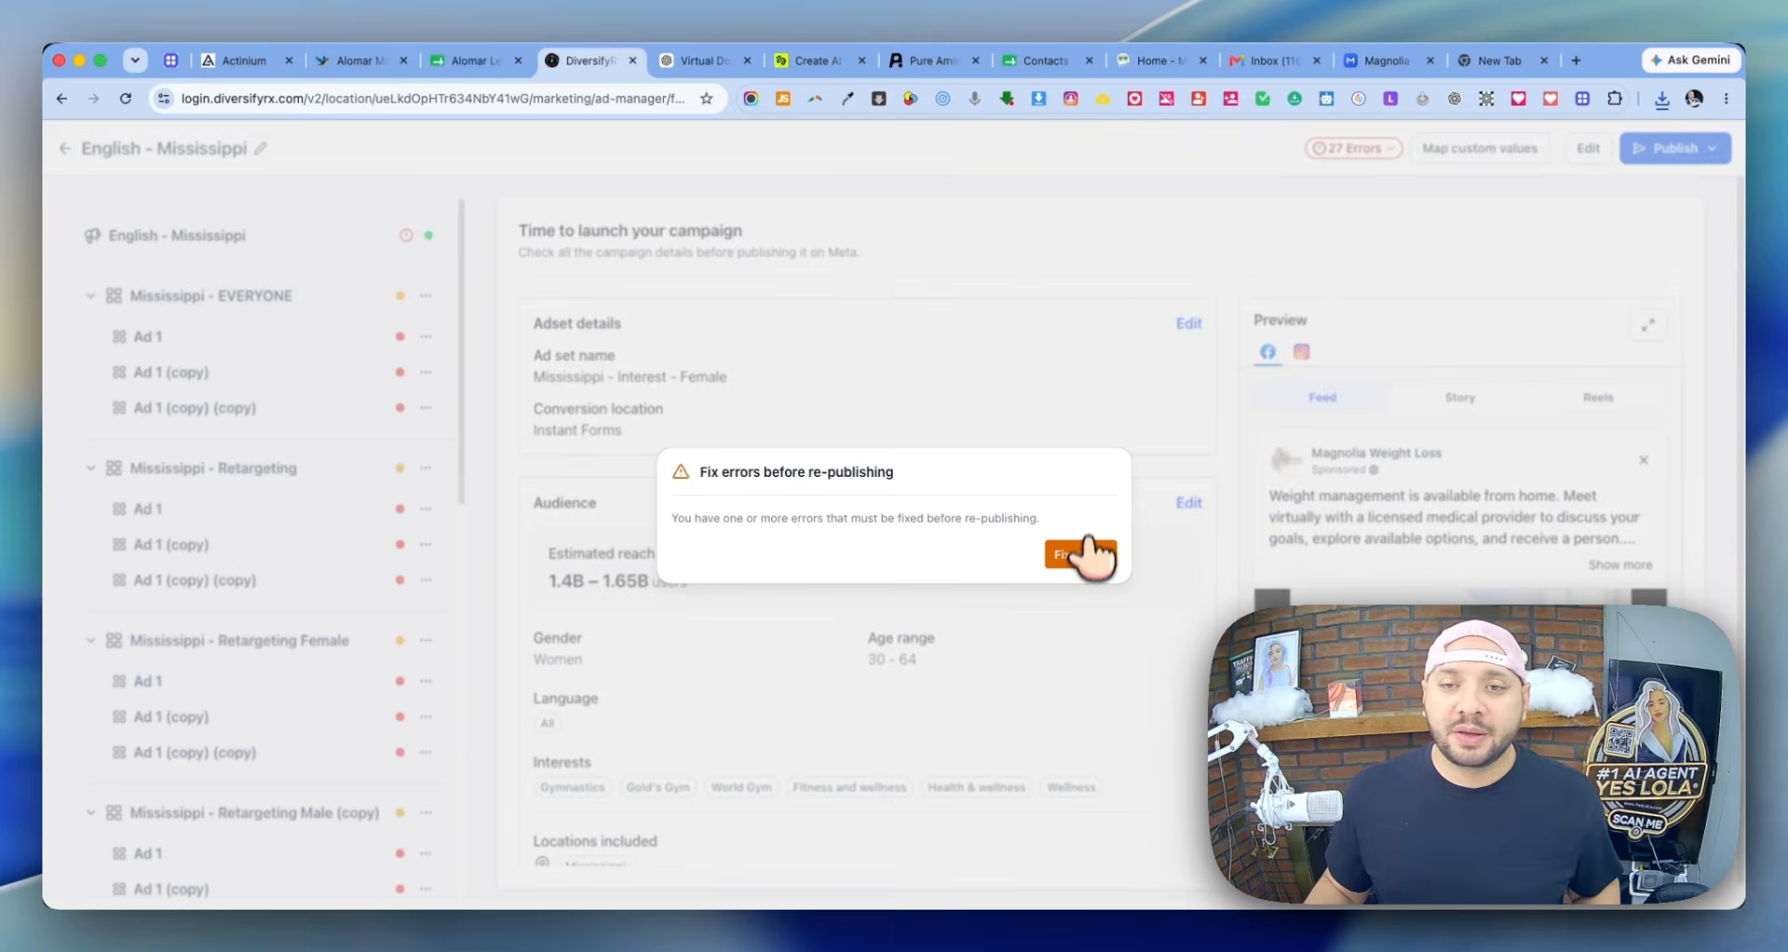
- Examine the publishing errors and check the flagged ads in the Mississippi - EVERYONE ad set
left_click(1081, 554)
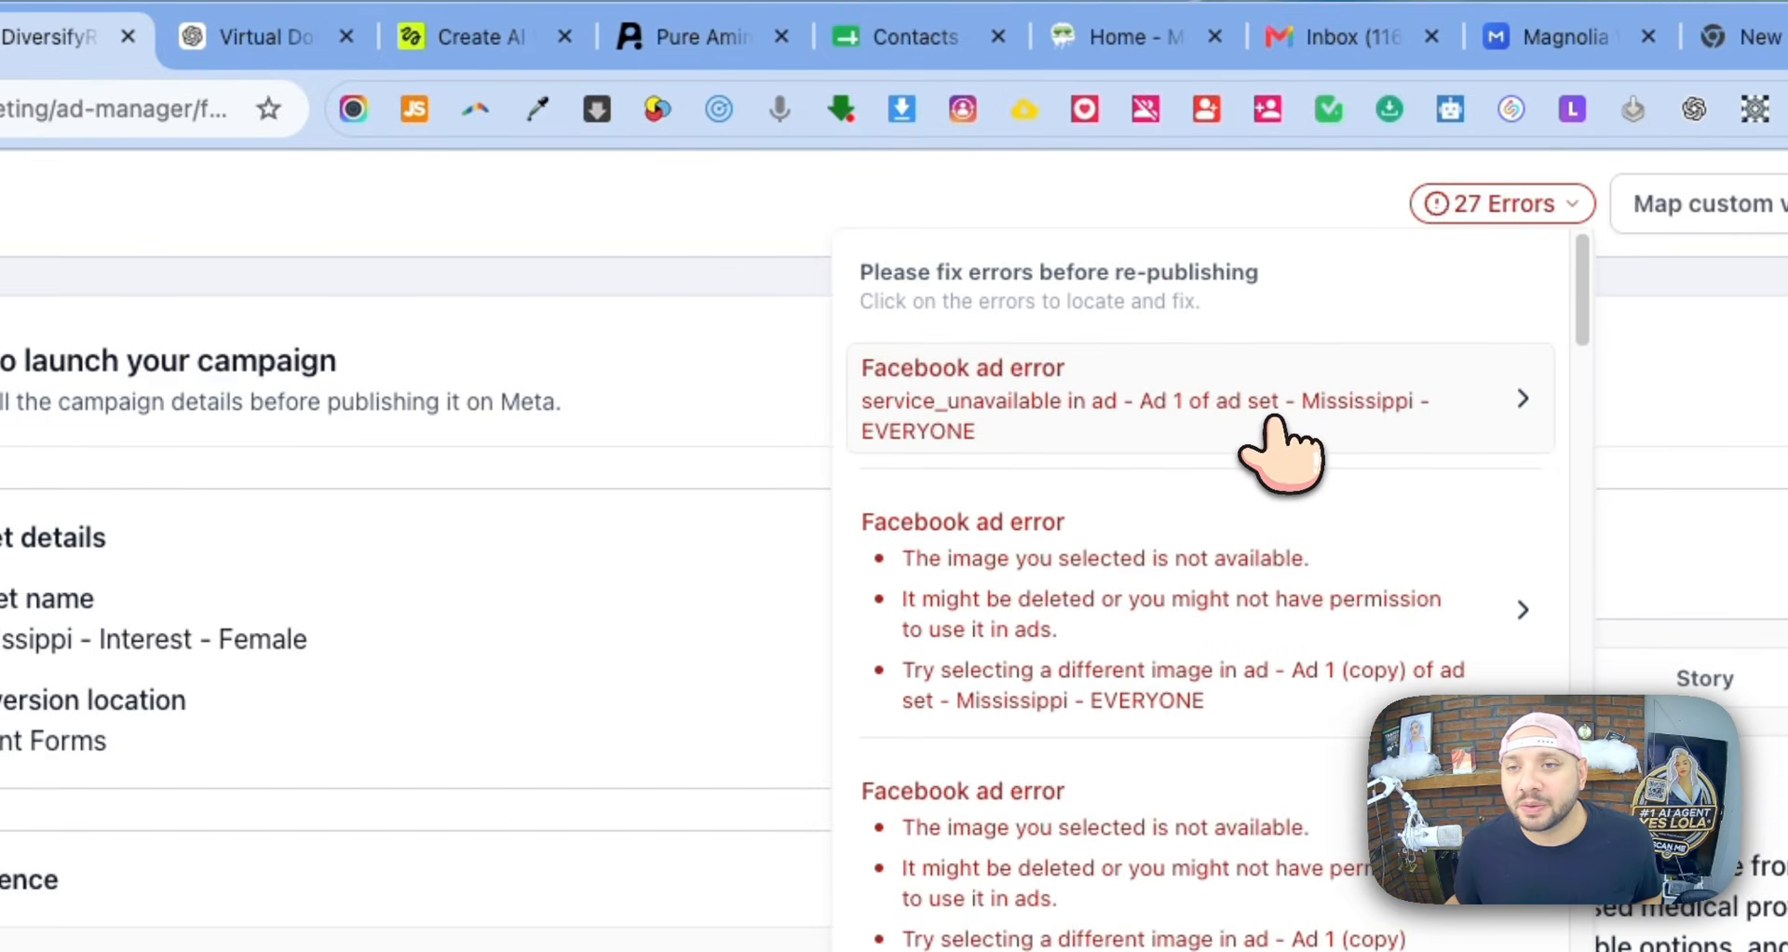
left_click(1281, 438)
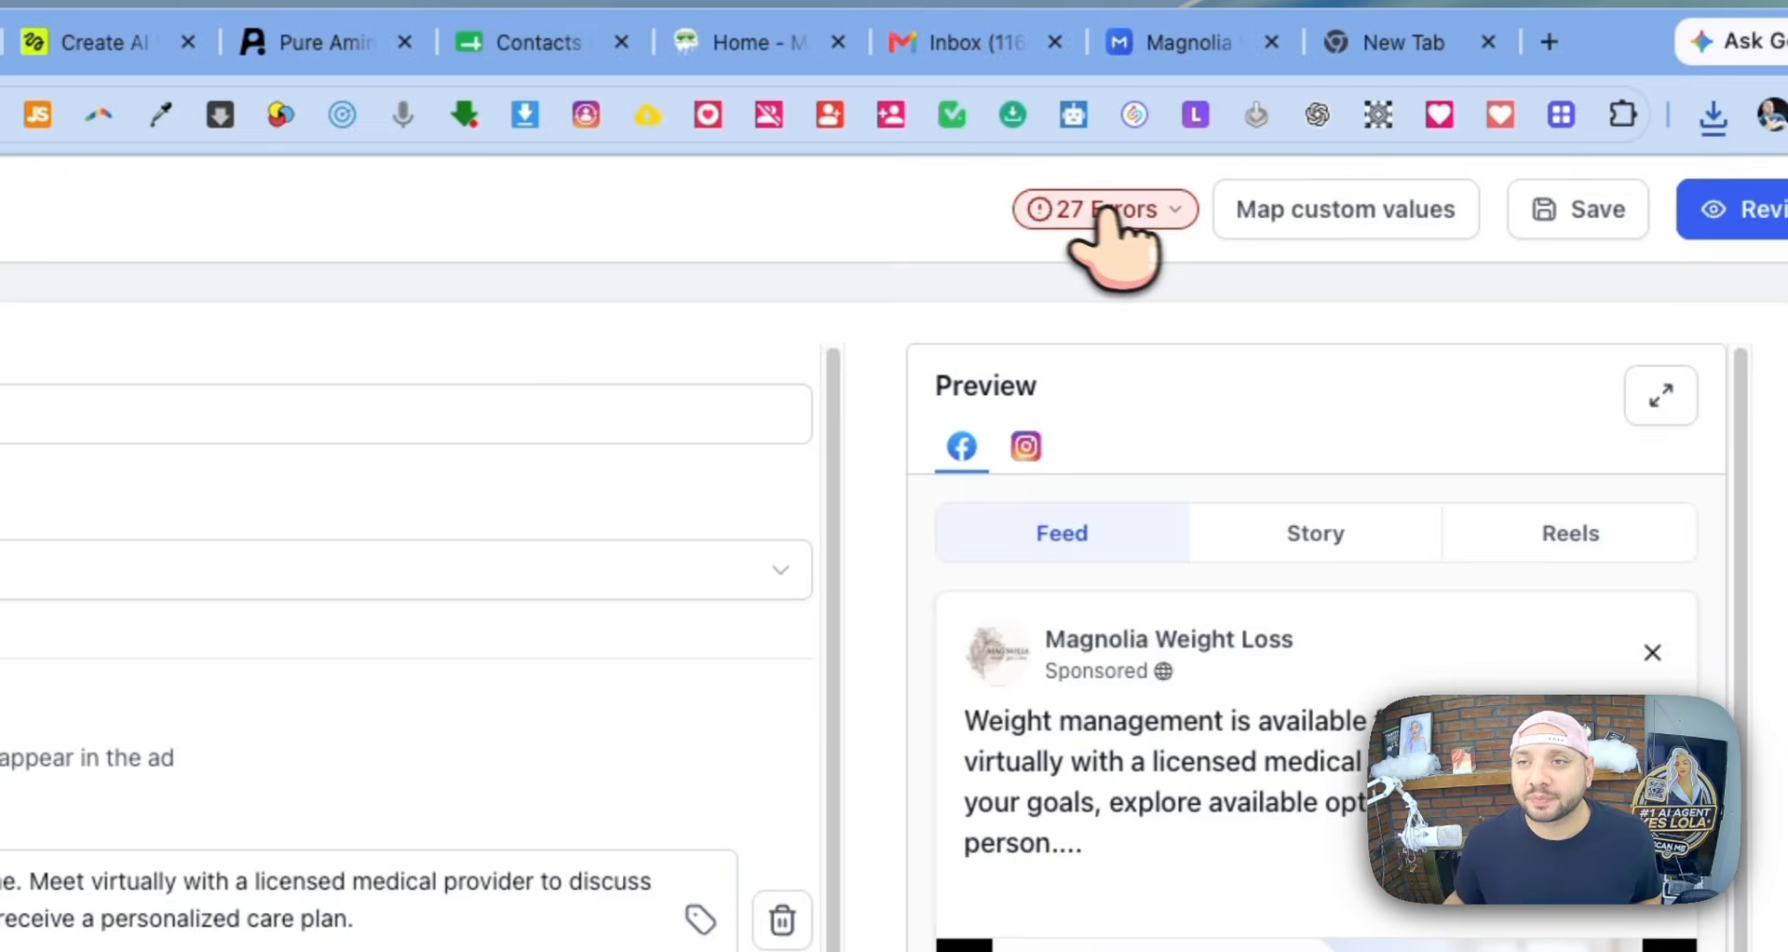
left_click(1106, 212)
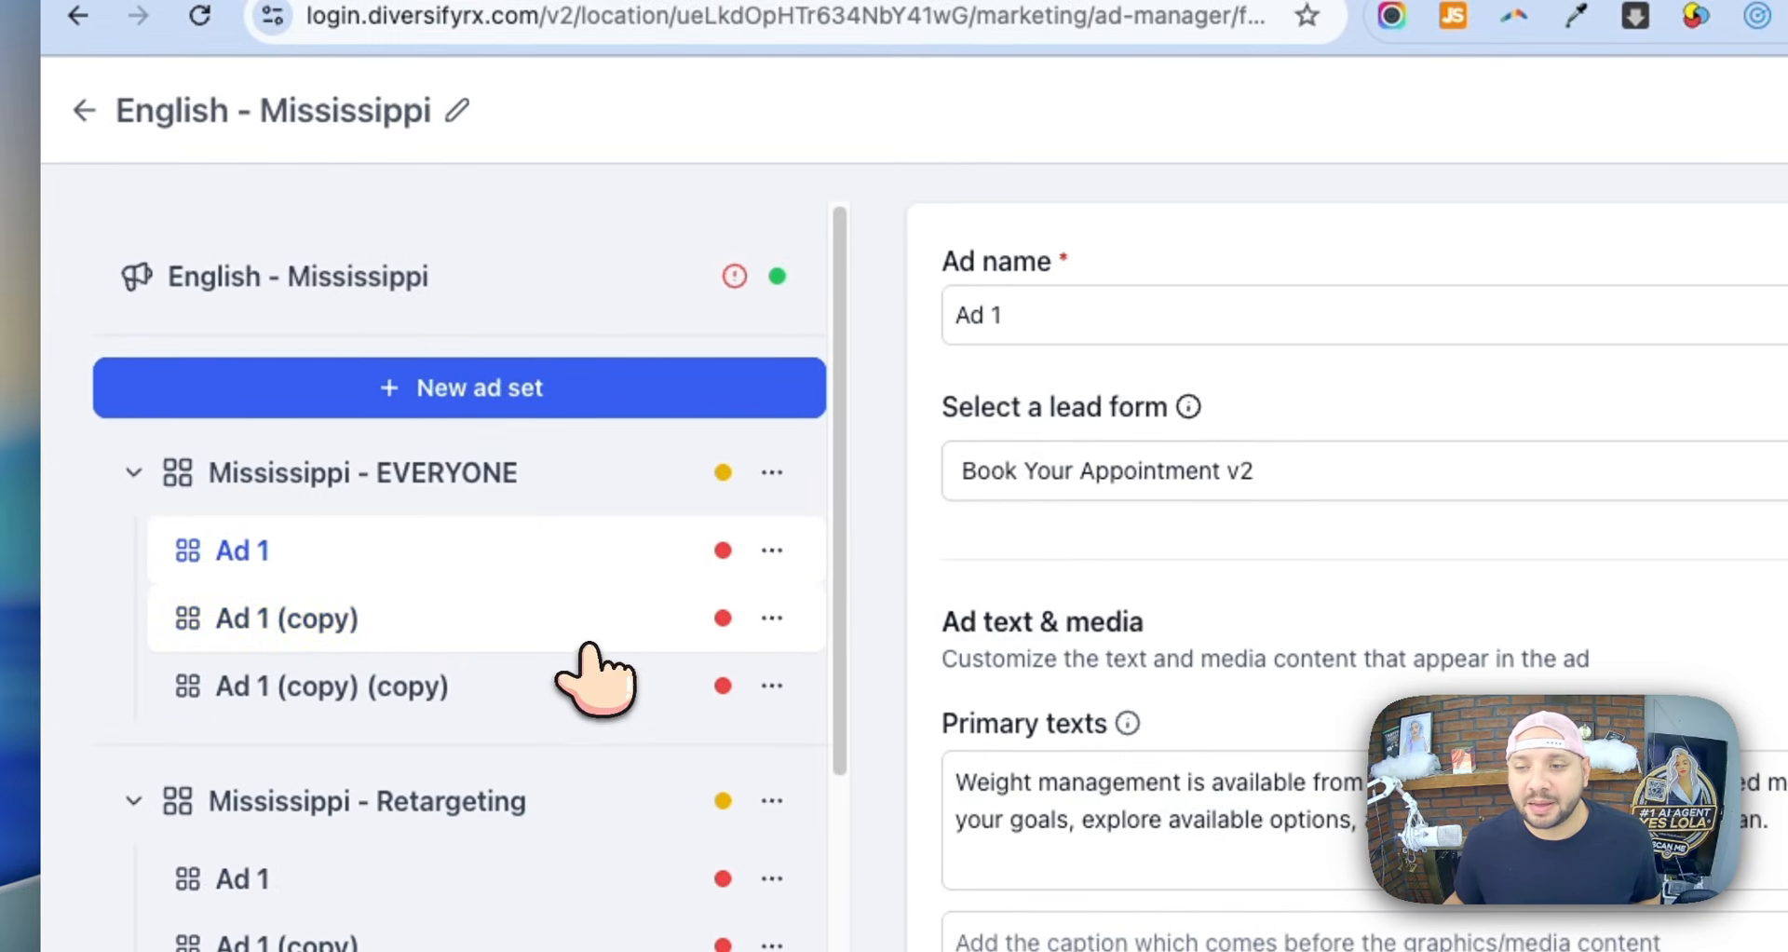
left_click(585, 641)
left_click(592, 680)
left_click(582, 610)
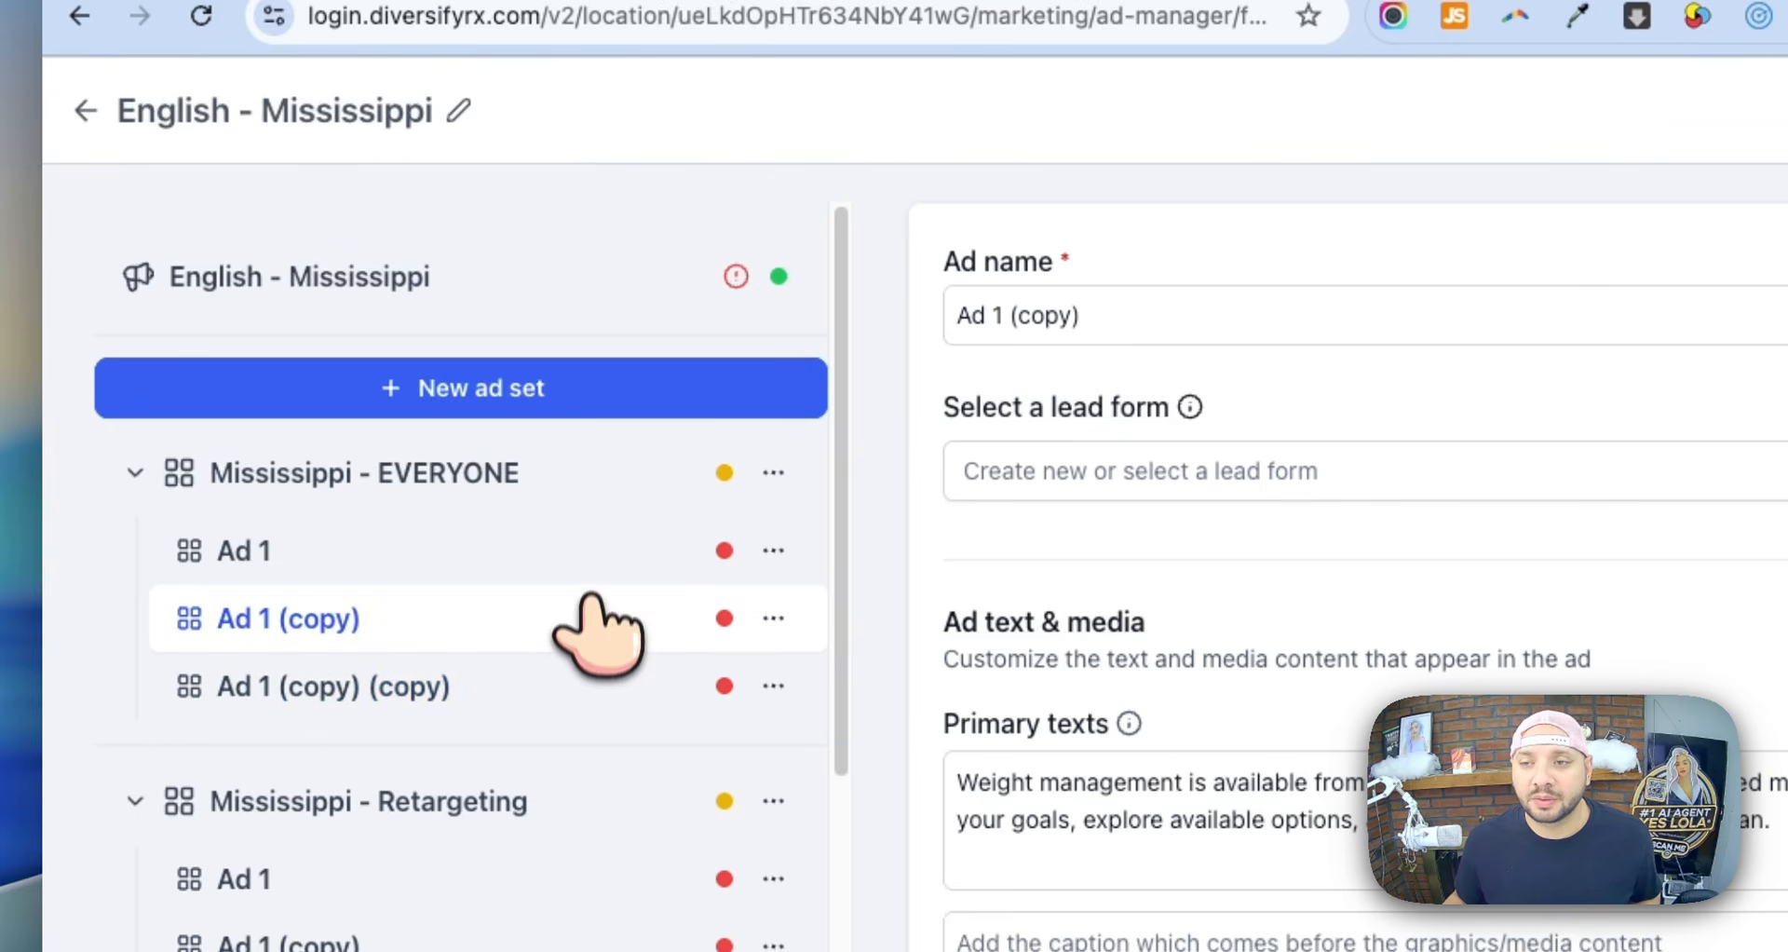
left_click(604, 540)
mouse_move(736, 274)
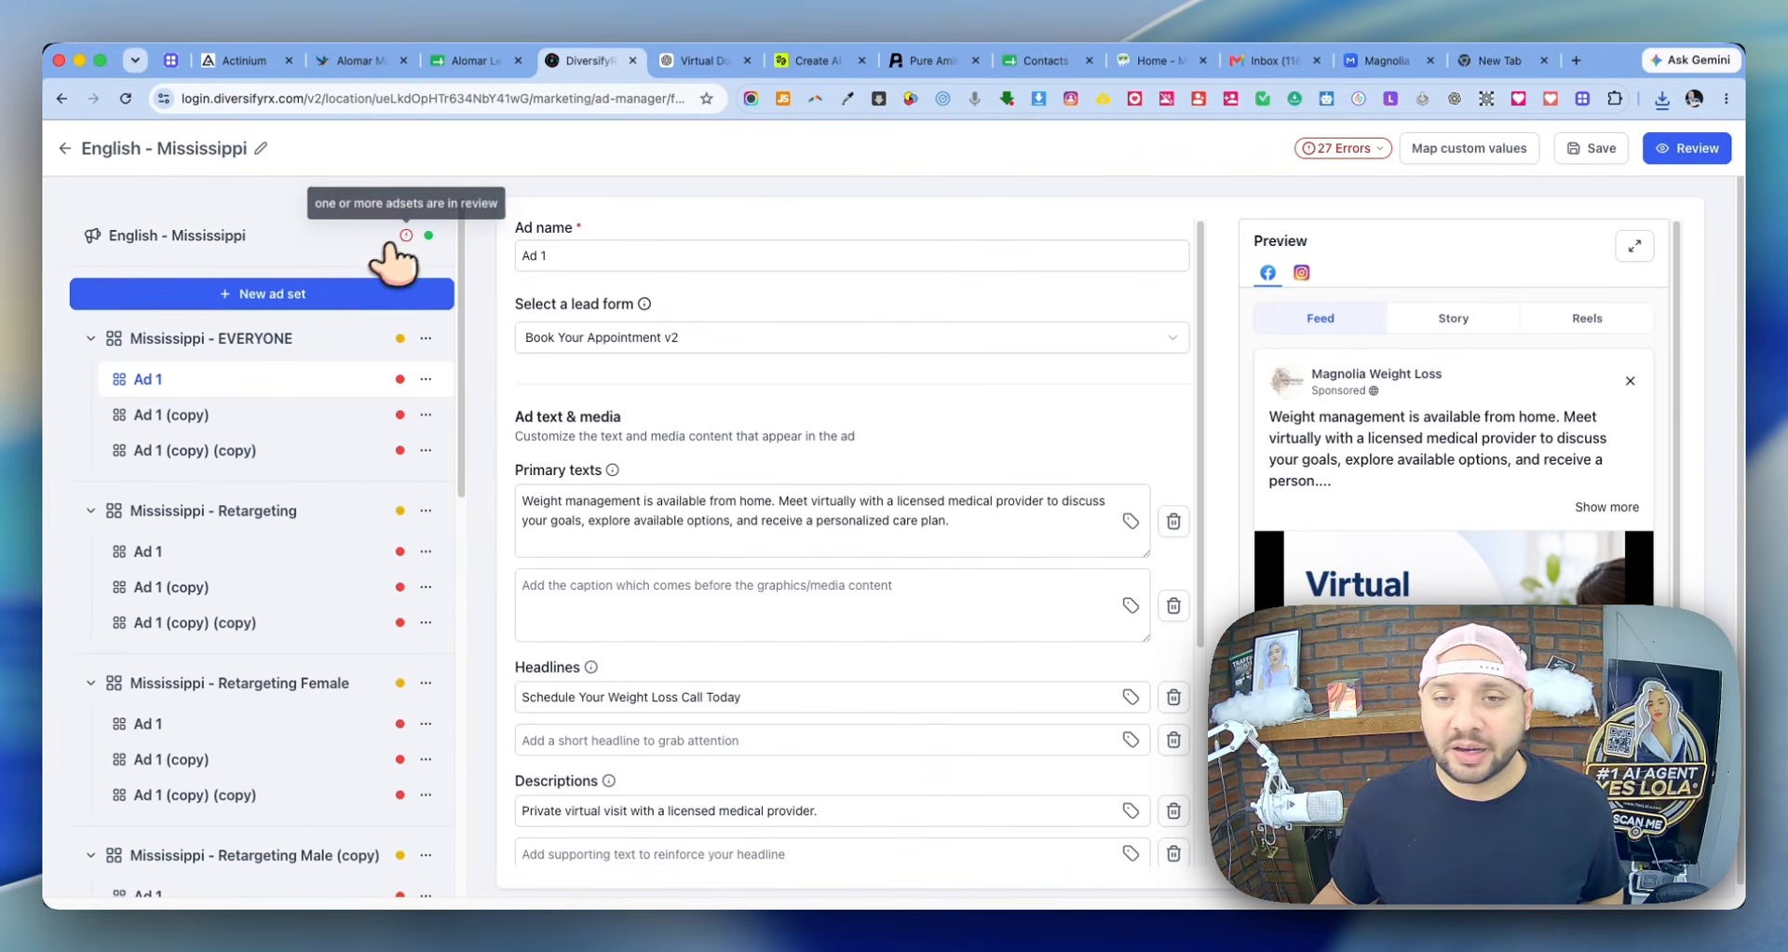
scroll(338, 508, "down", 10)
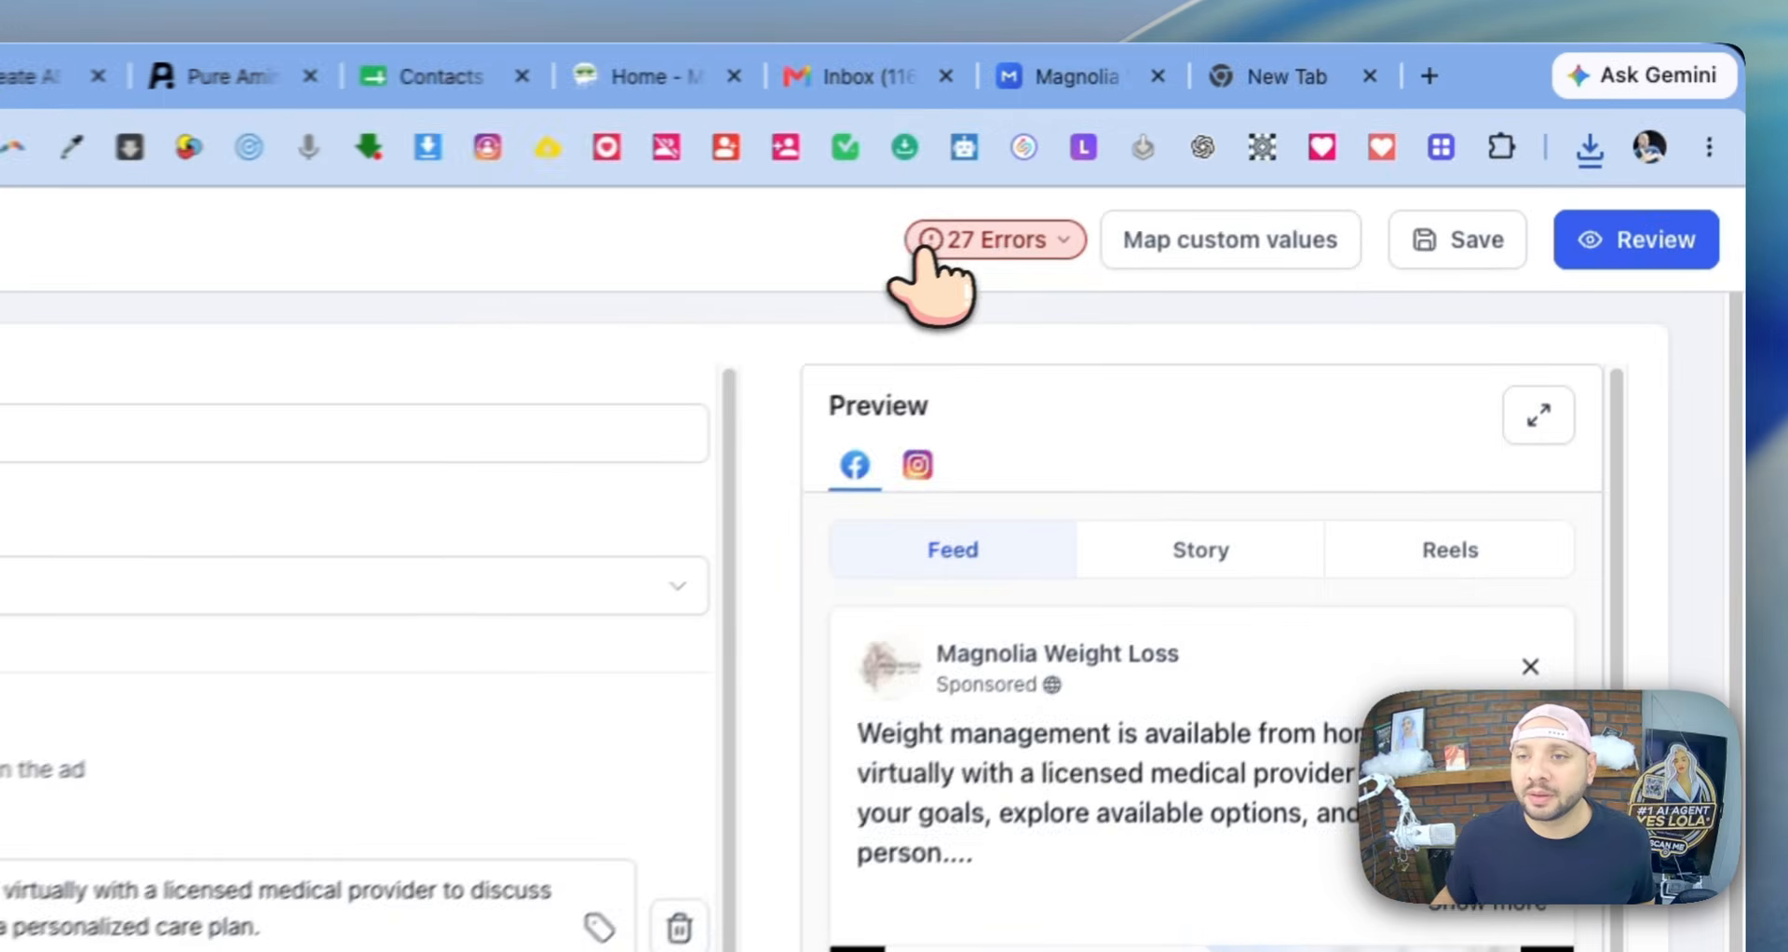
- Read through the error list again and inspect the Mississippi - Interest - Female ad set's targeting and its Ad 1
left_click(925, 250)
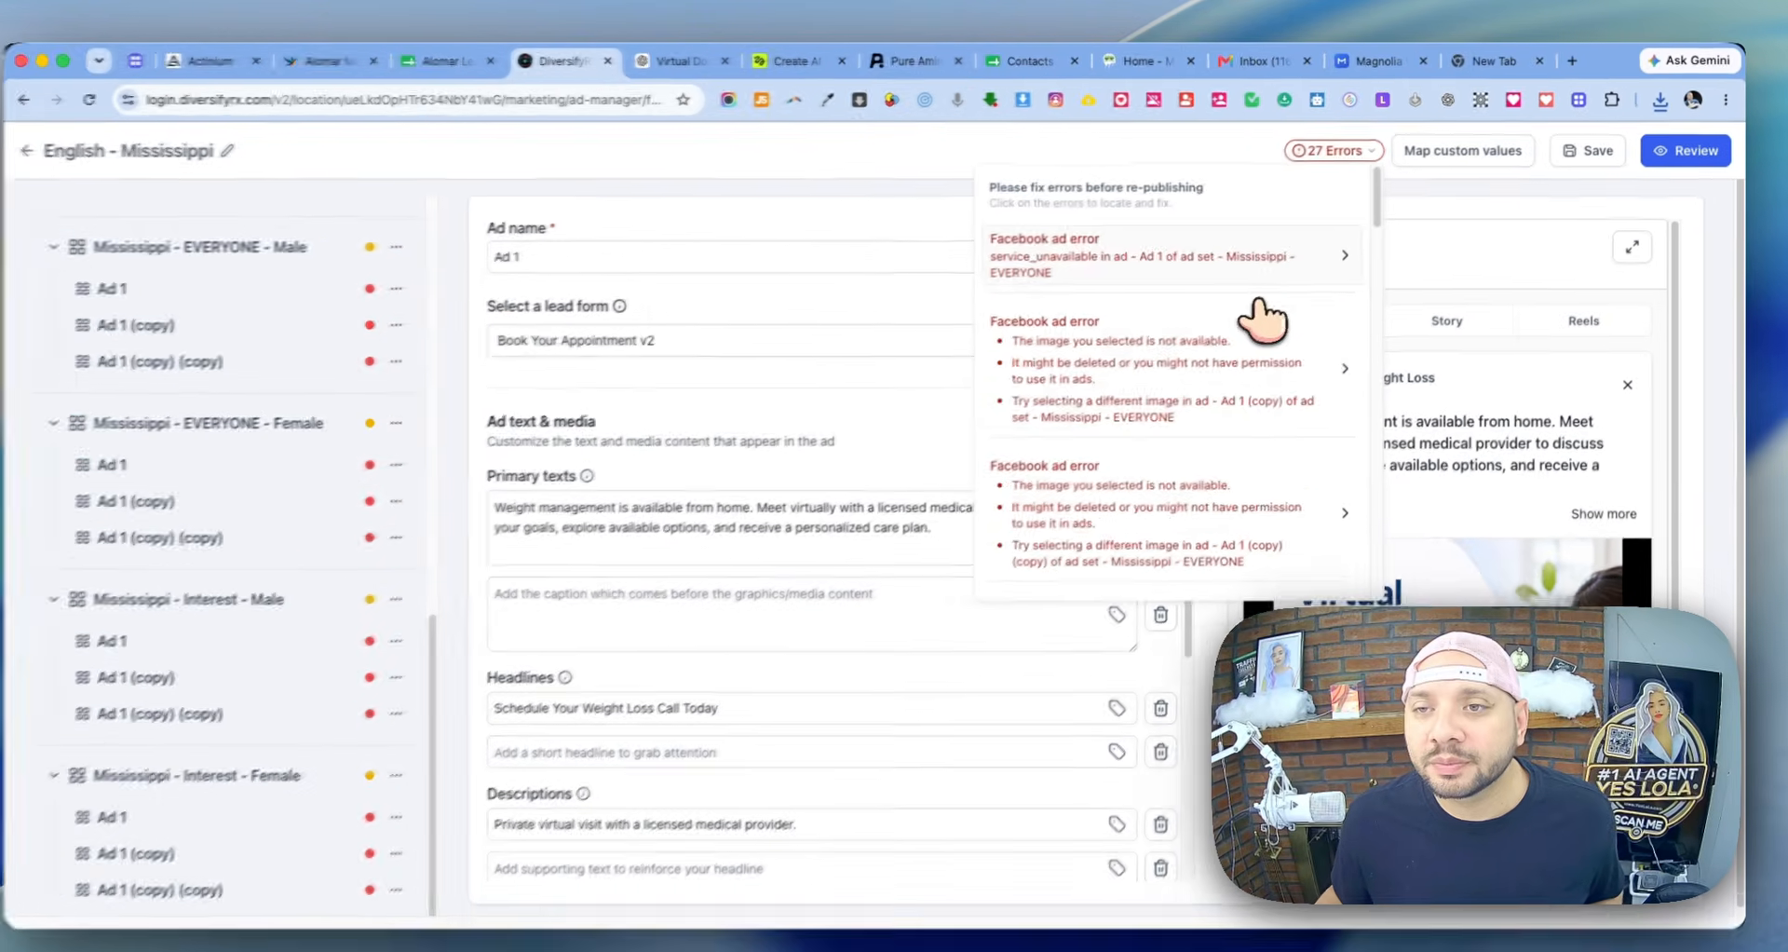
scroll(843, 522, "down", 5)
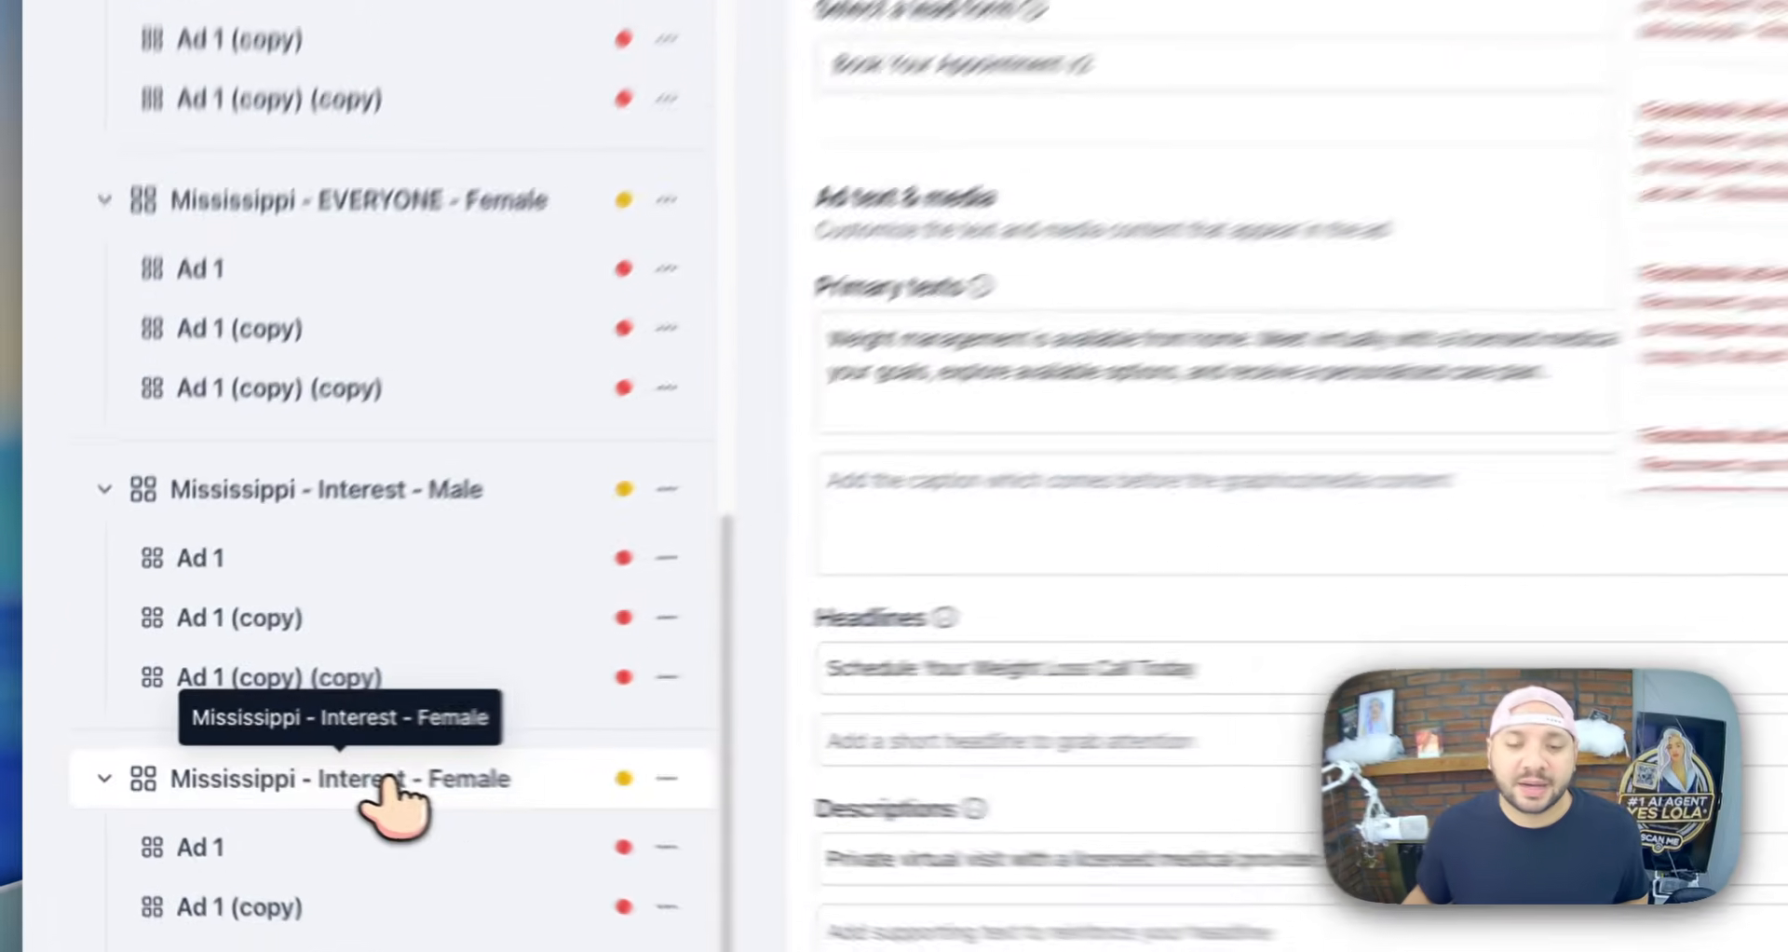
left_click(244, 760)
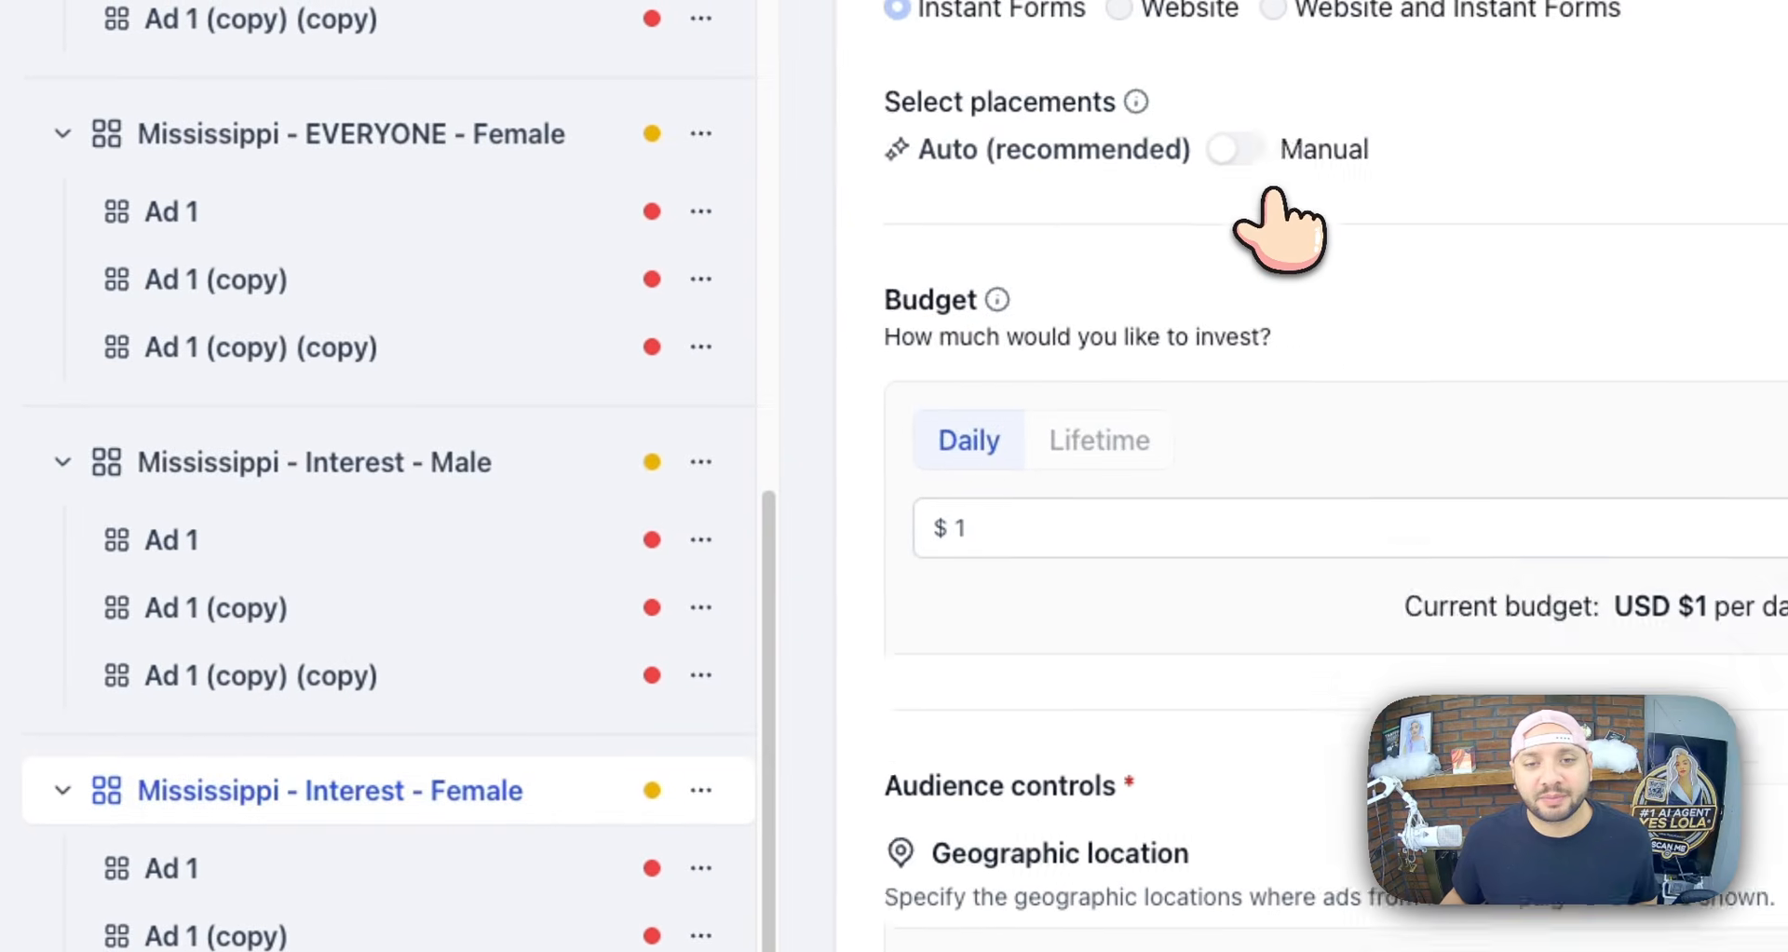
scroll(1276, 228, "down", 12)
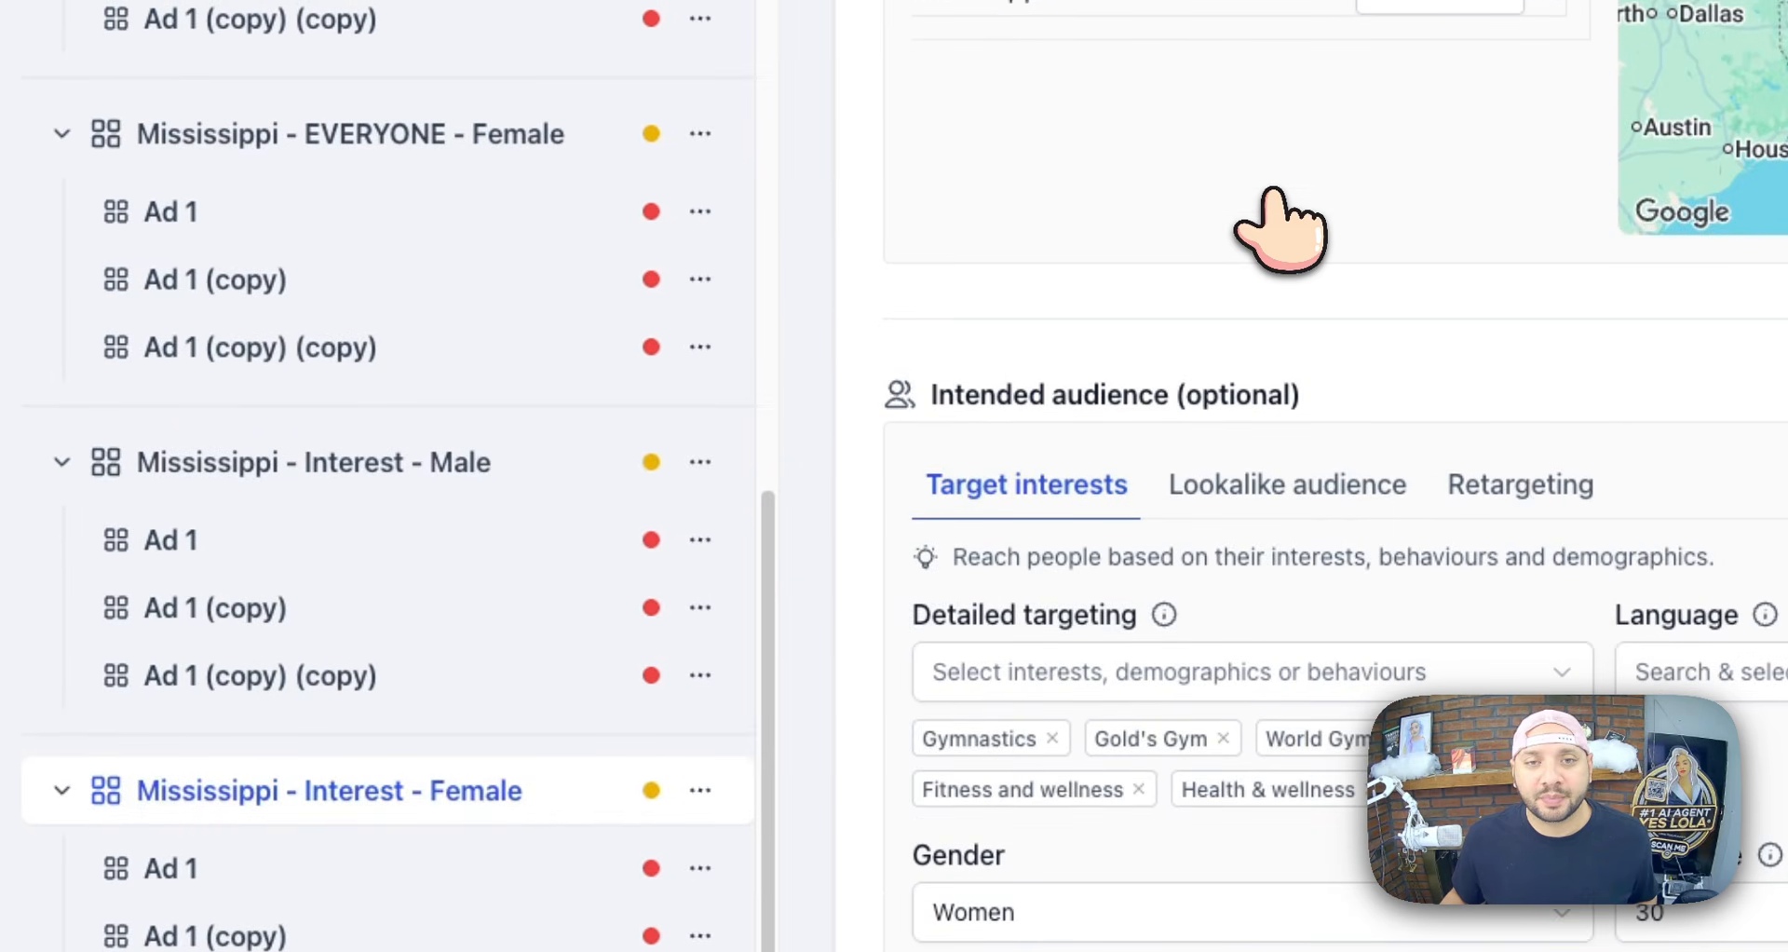
left_click(339, 868)
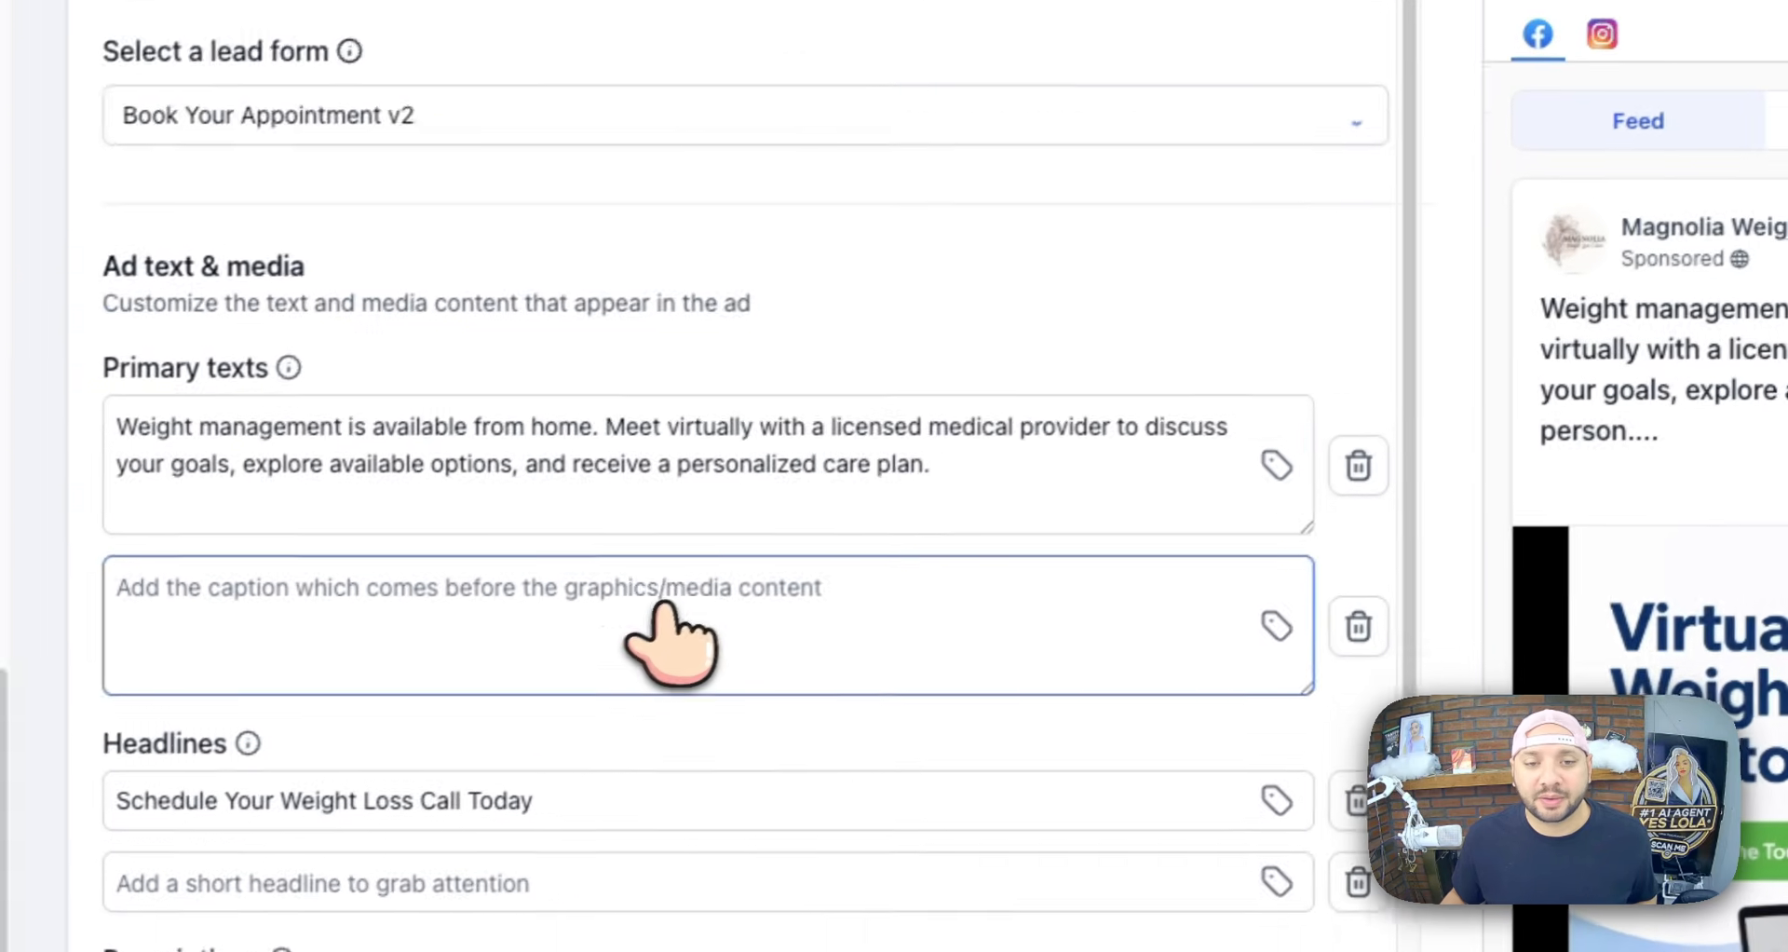
scroll(662, 606, "down", 6)
scroll(658, 640, "up", 7)
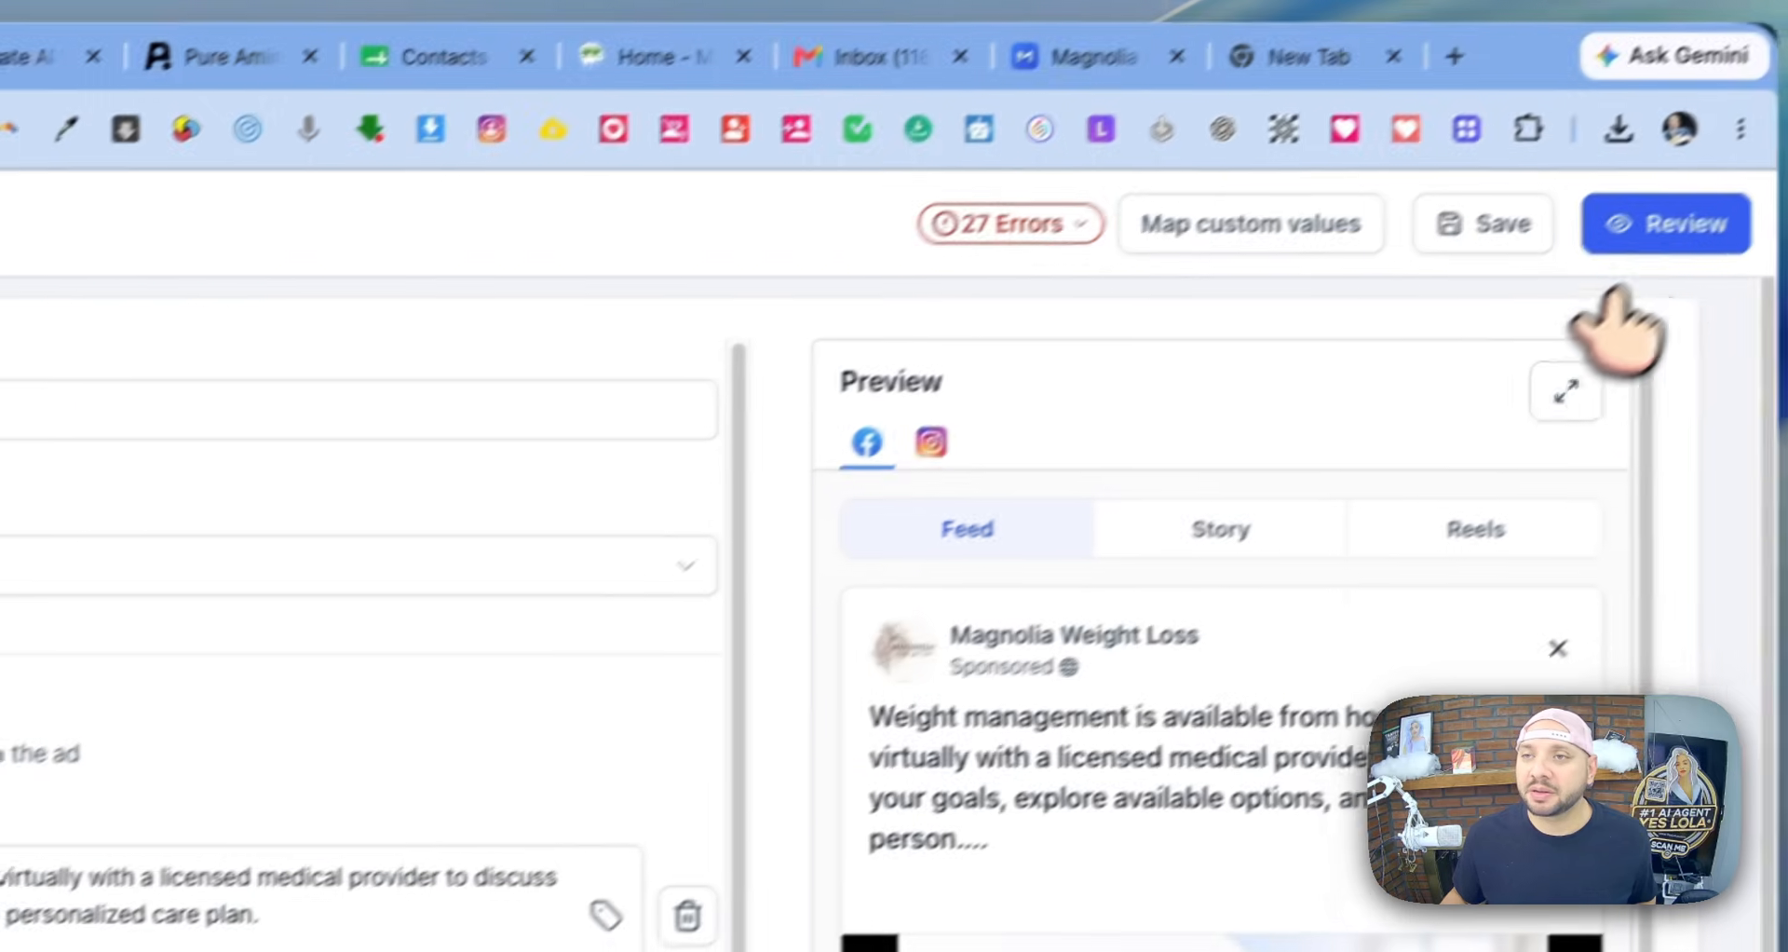
- Look over the campaign review and open Ad 1 of the Mississippi - Retargeting Male (copy) ad set for editing
left_click(1662, 228)
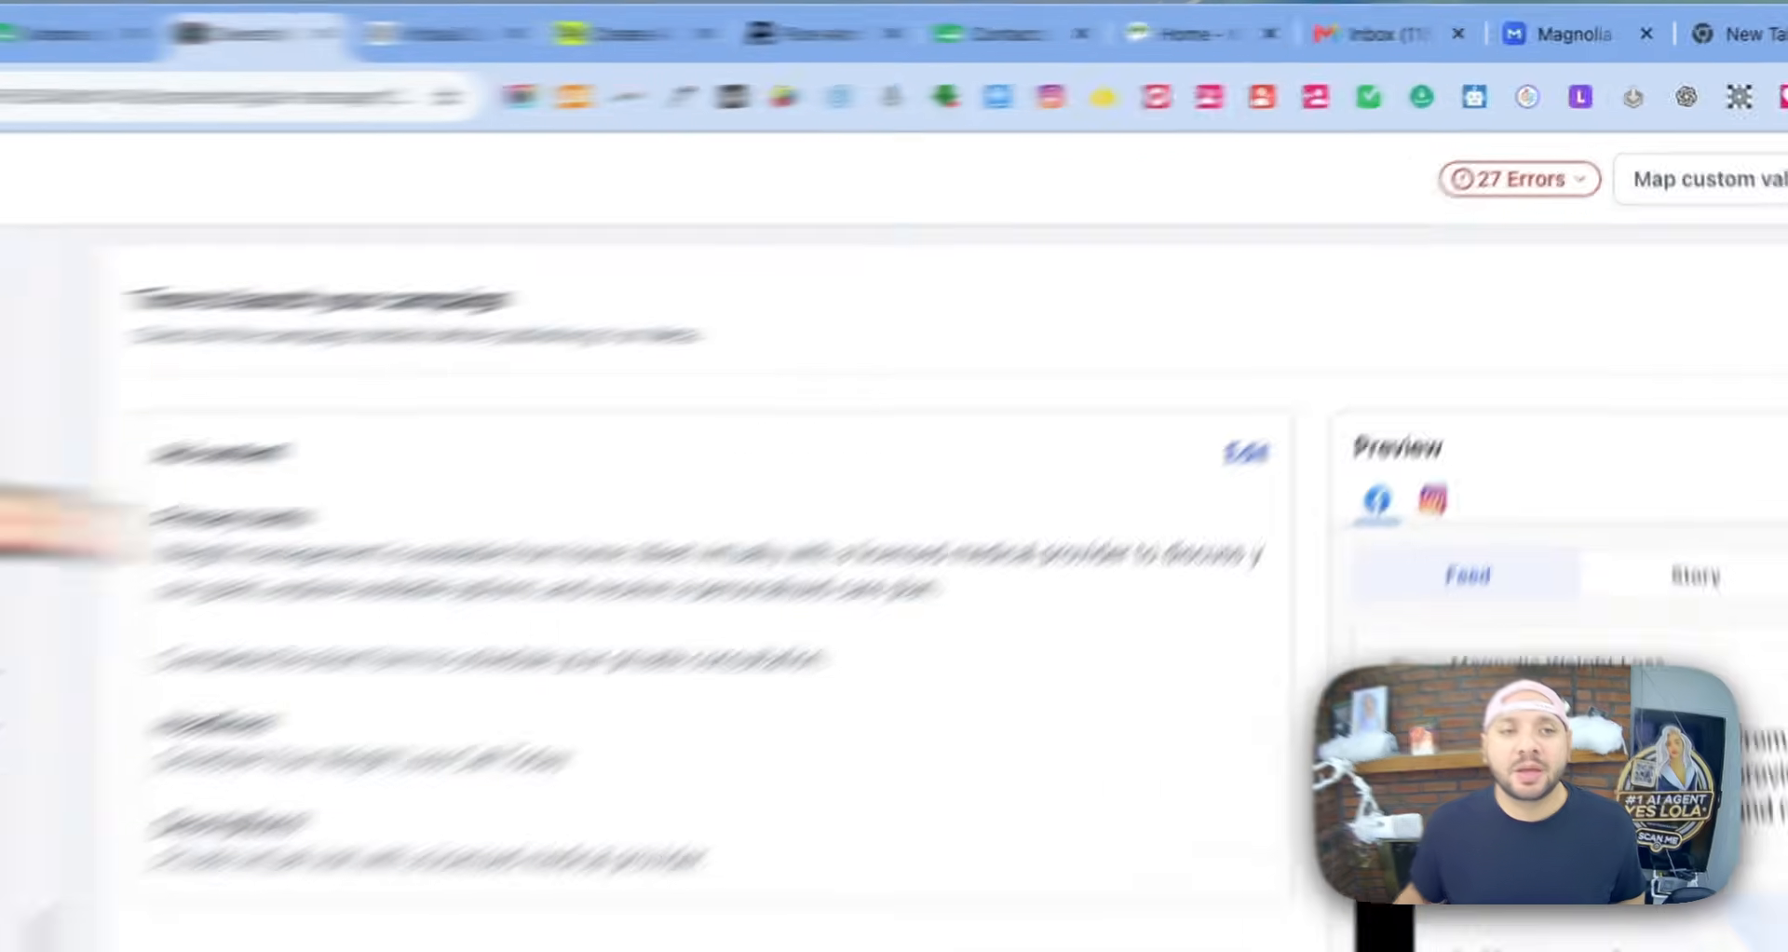
scroll(242, 656, "up", 5)
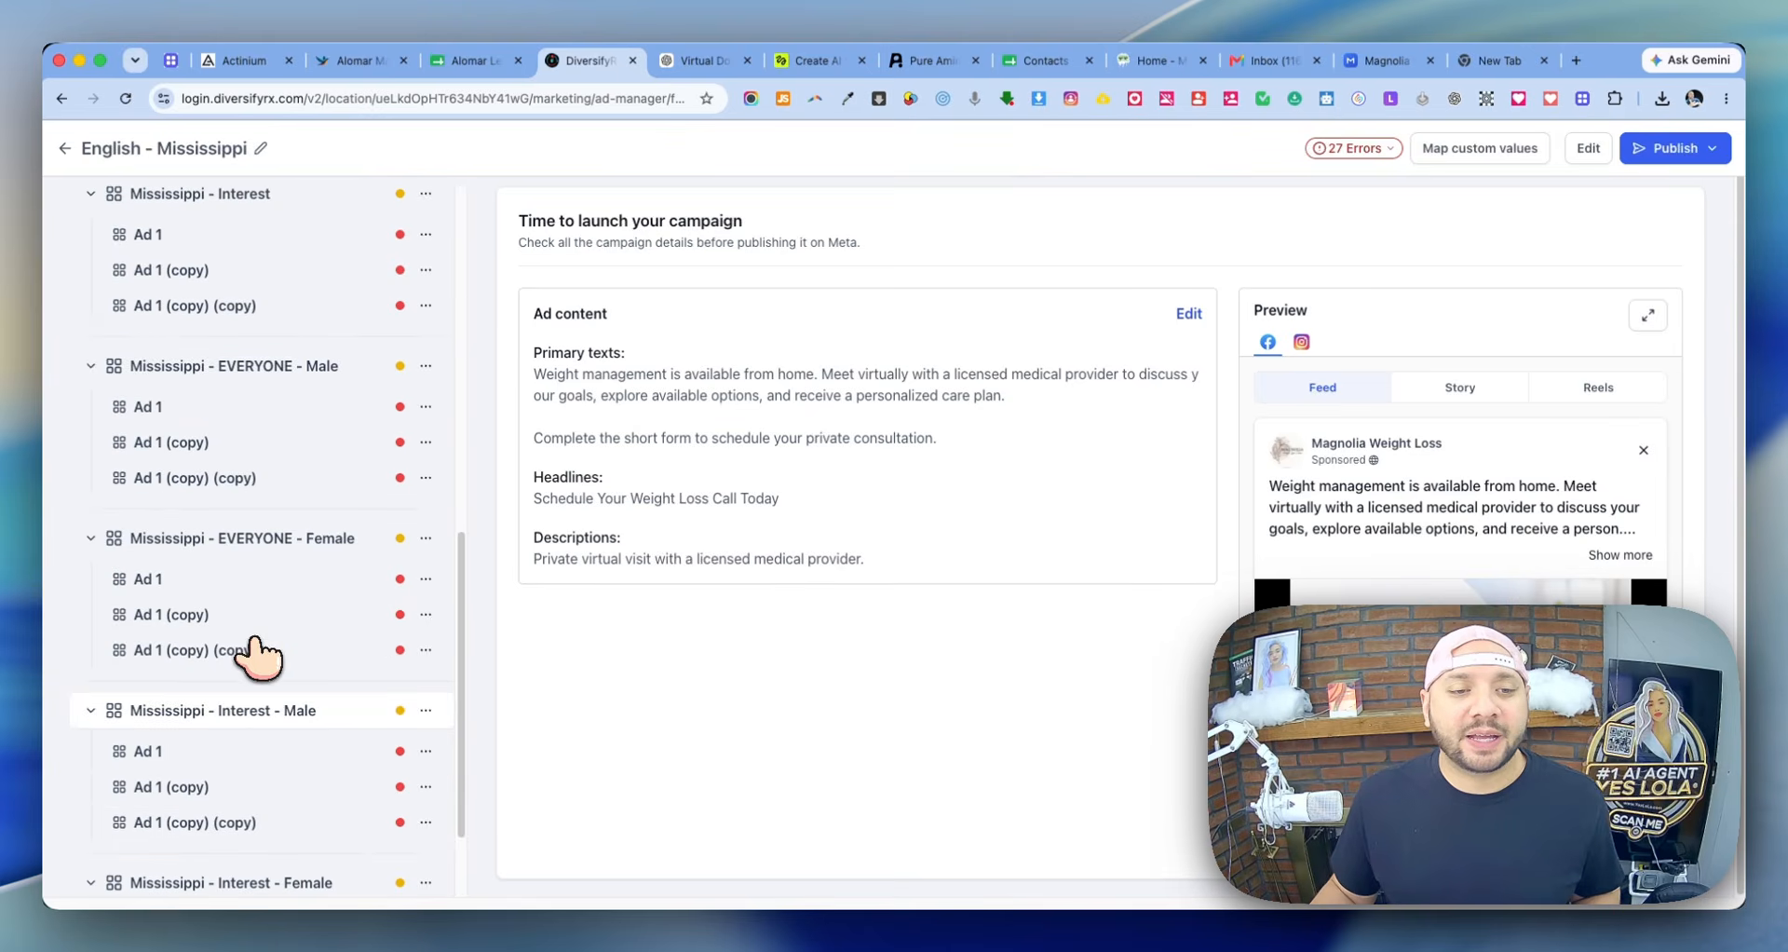
scroll(270, 620, "up", 5)
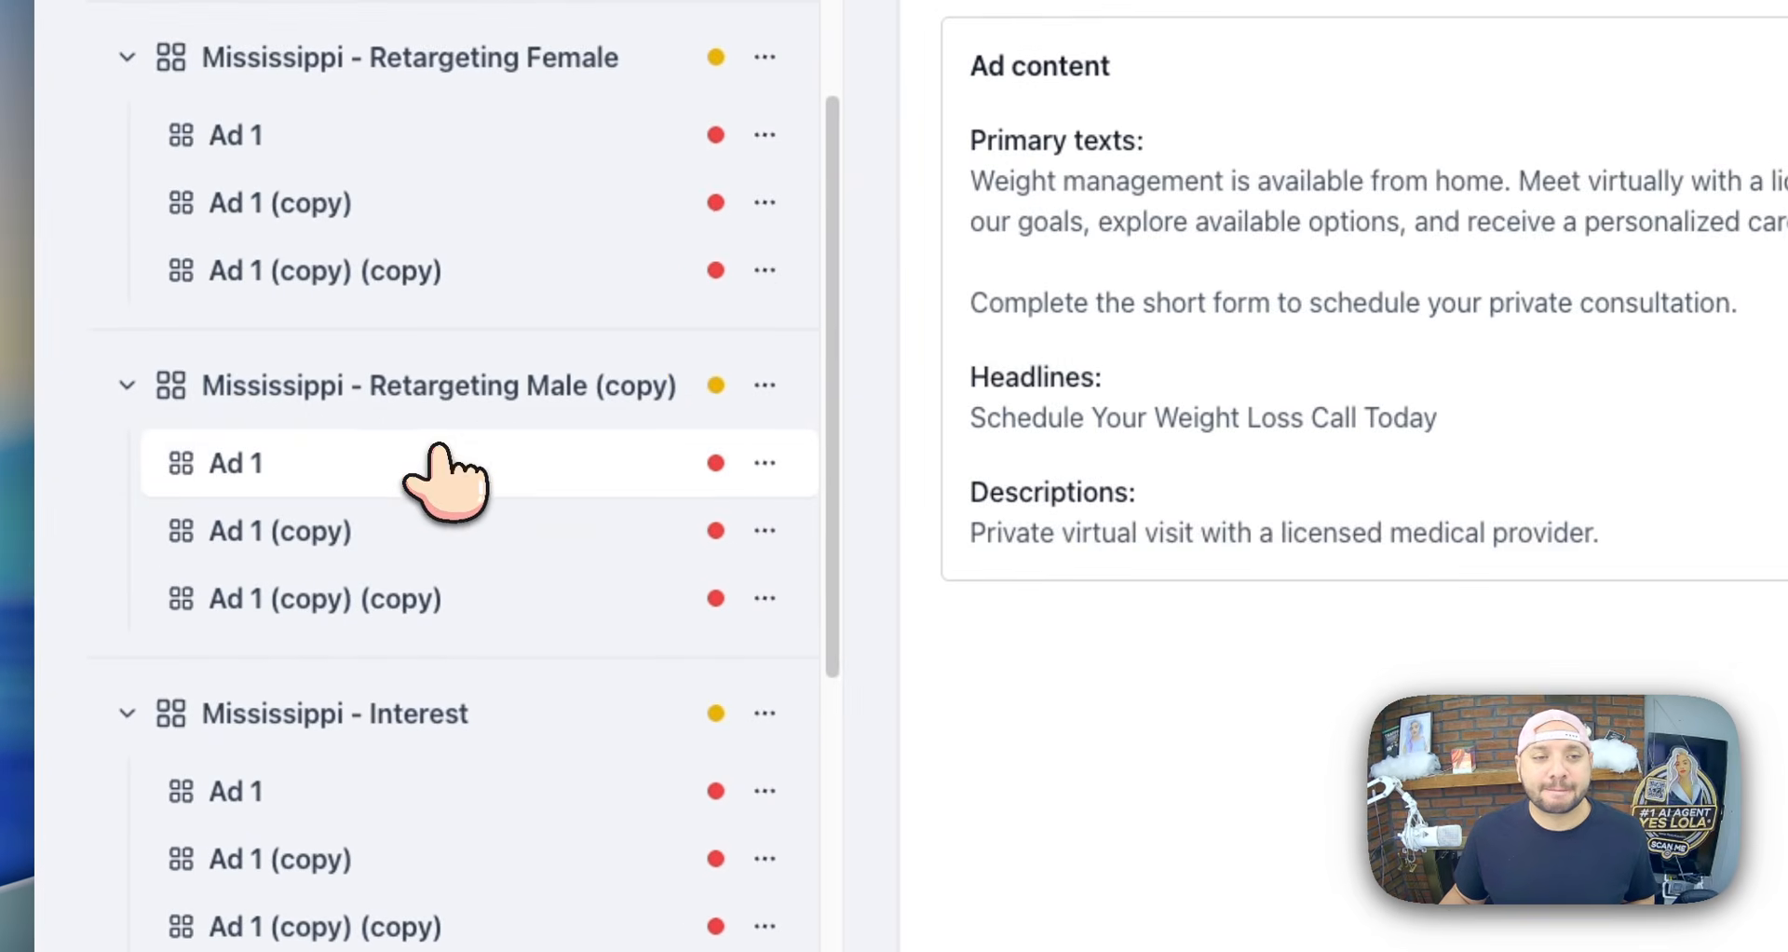
left_click(436, 454)
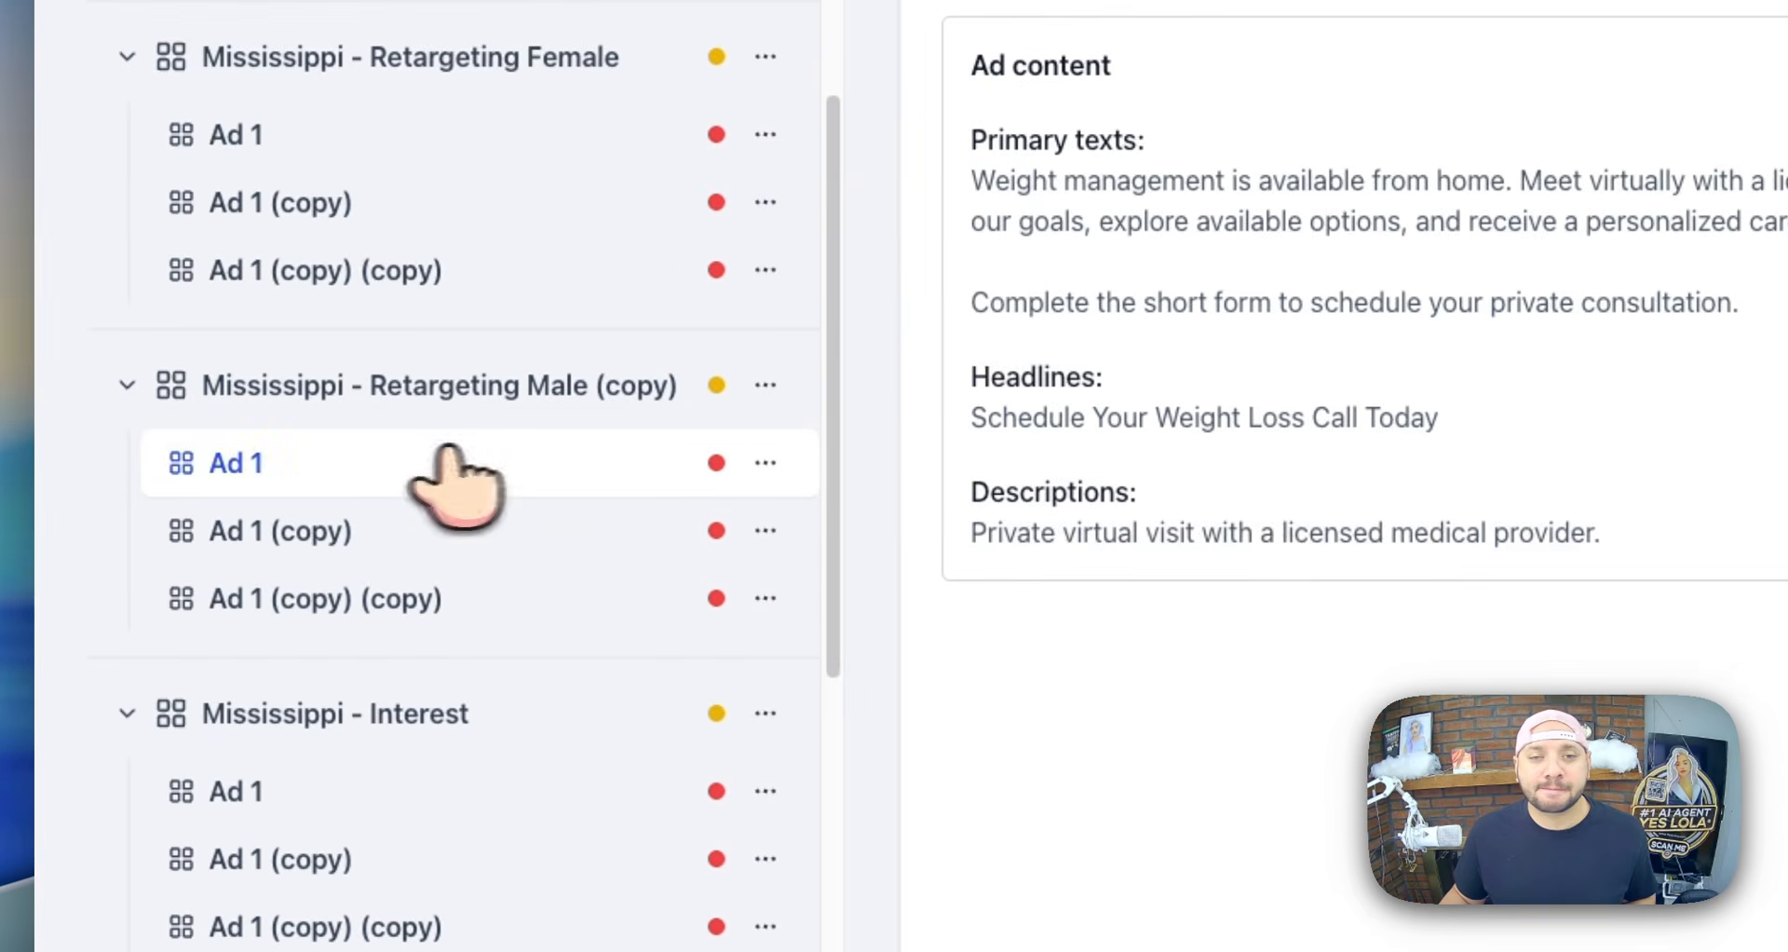
left_click(1358, 248)
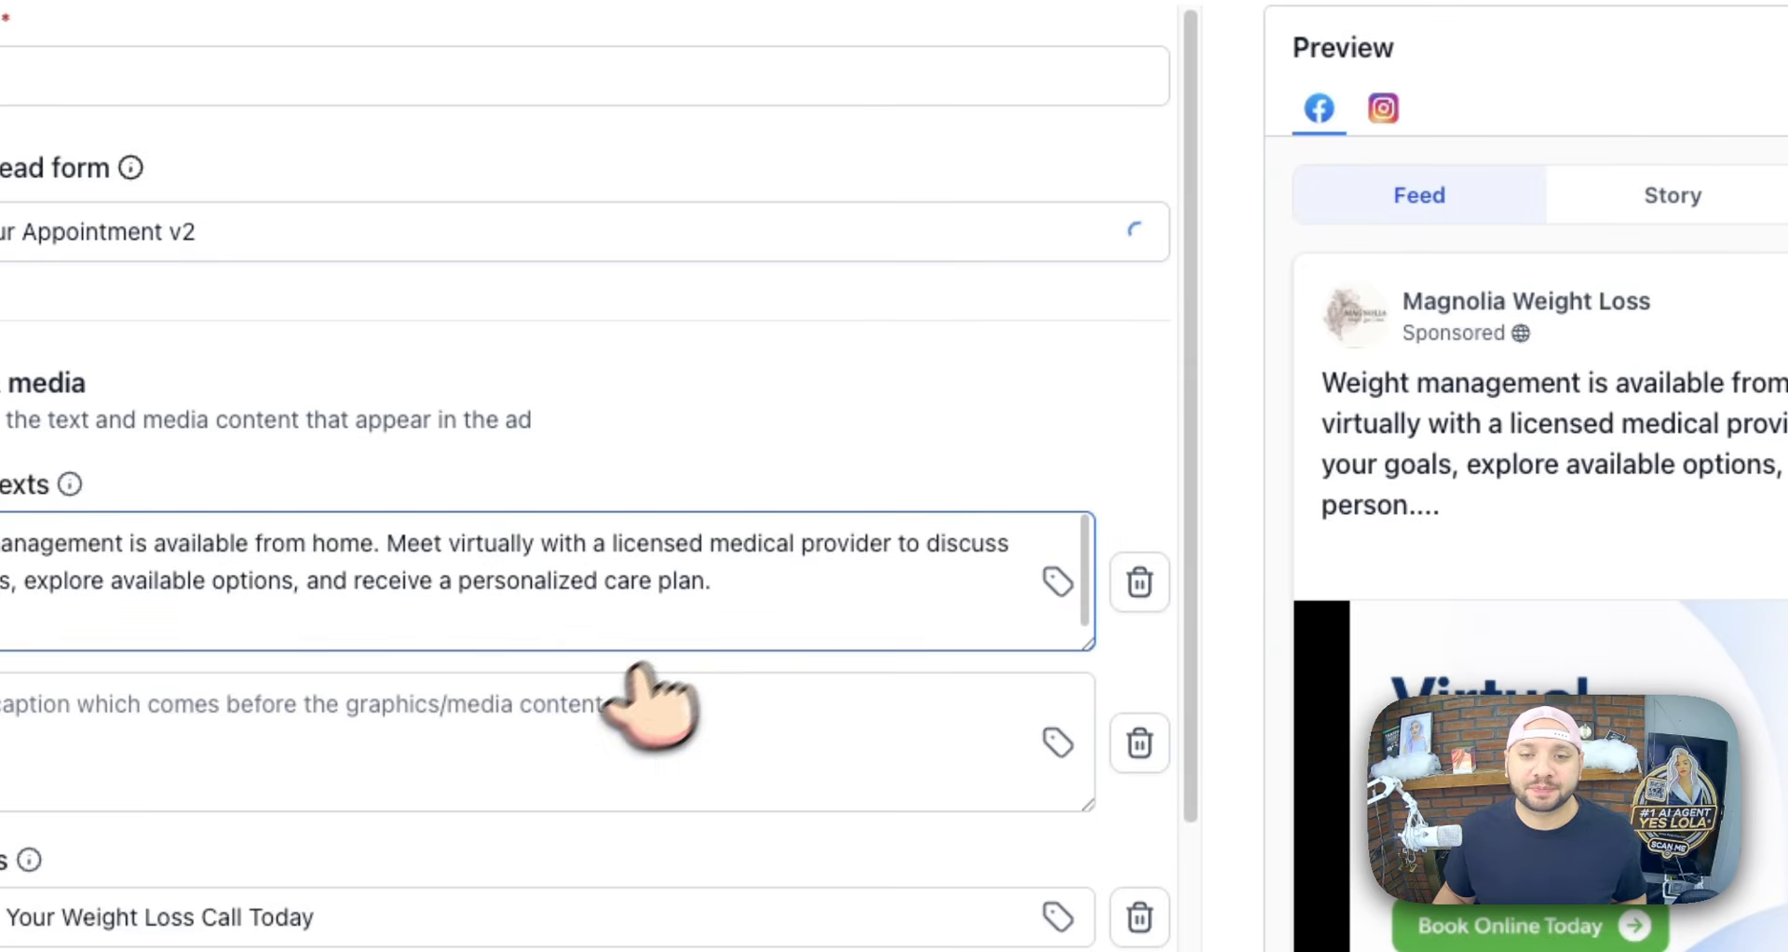
- Browse the Account custom values available for the ad's empty second primary text
left_click(1056, 742)
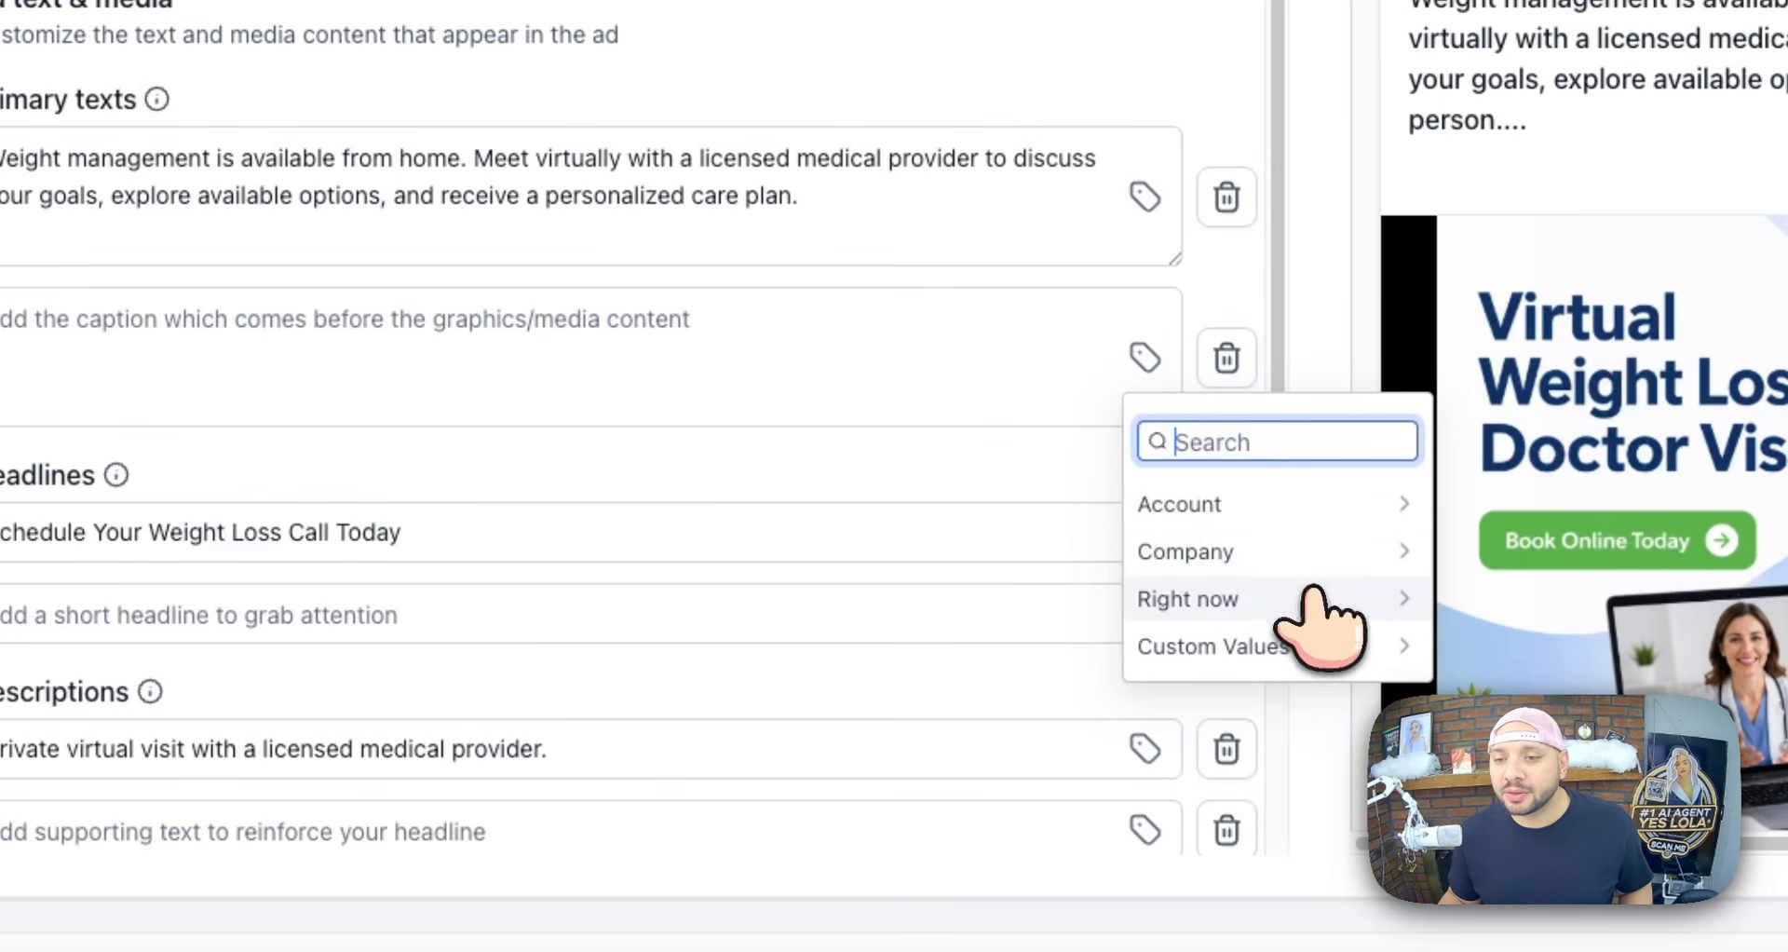
left_click(1300, 504)
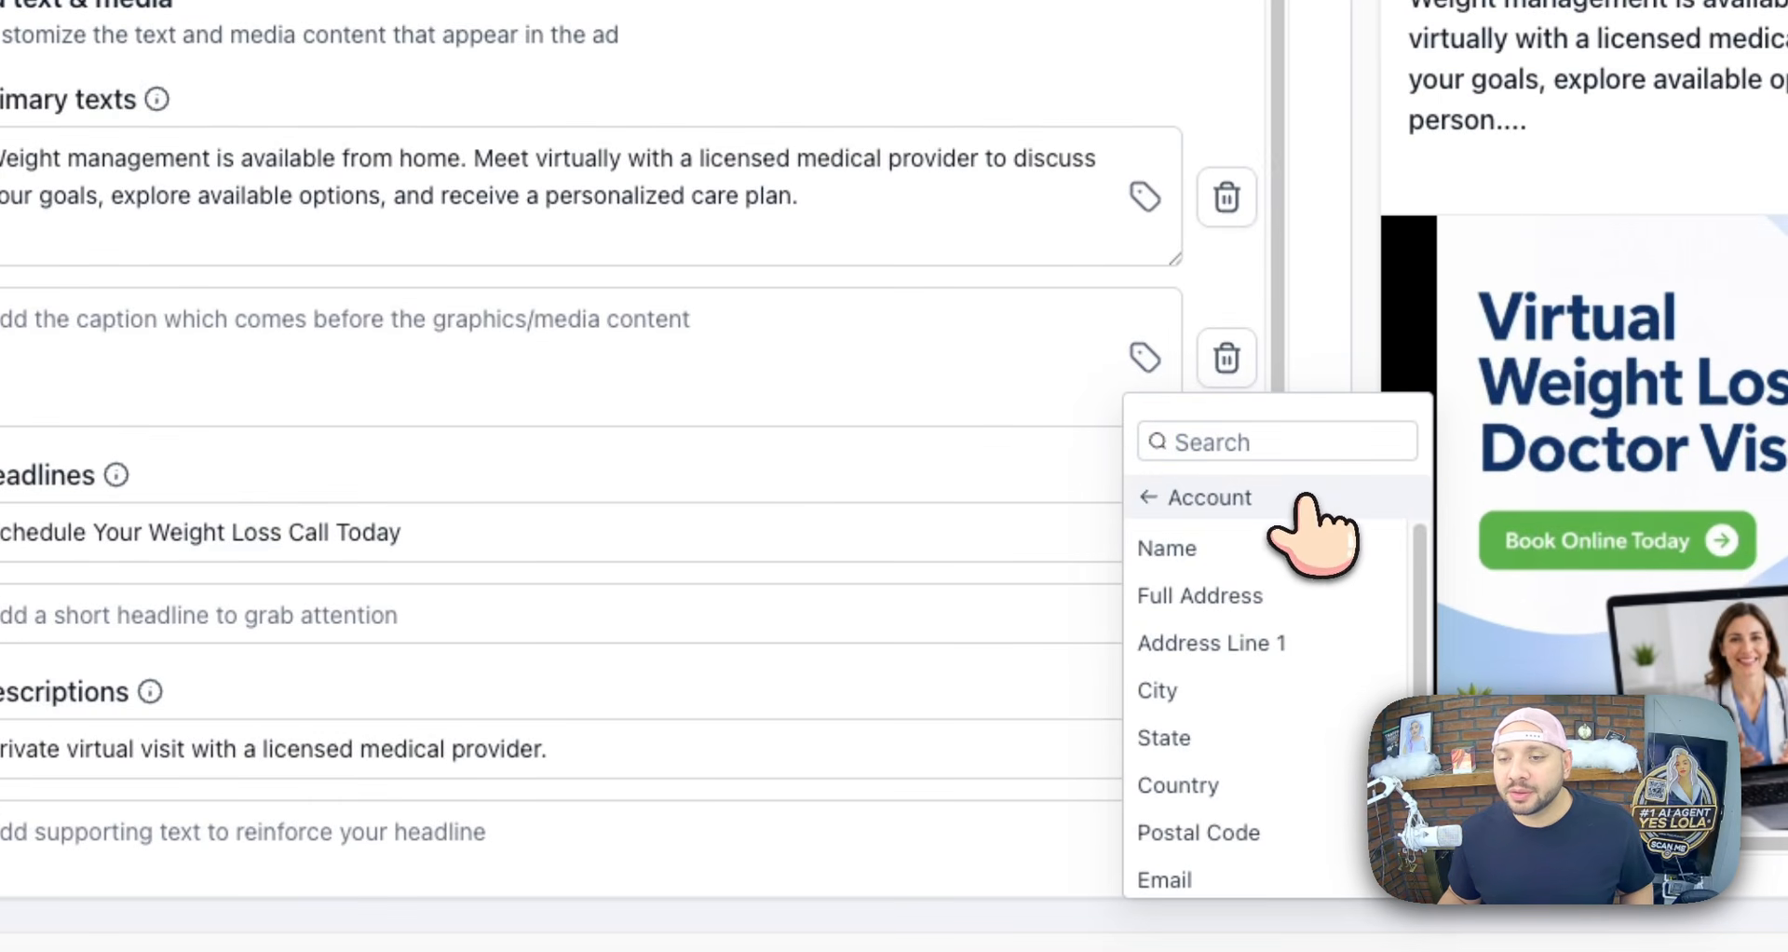
- Try the account name and company name placeholders in the second primary text, clearing each one
left_click(1275, 551)
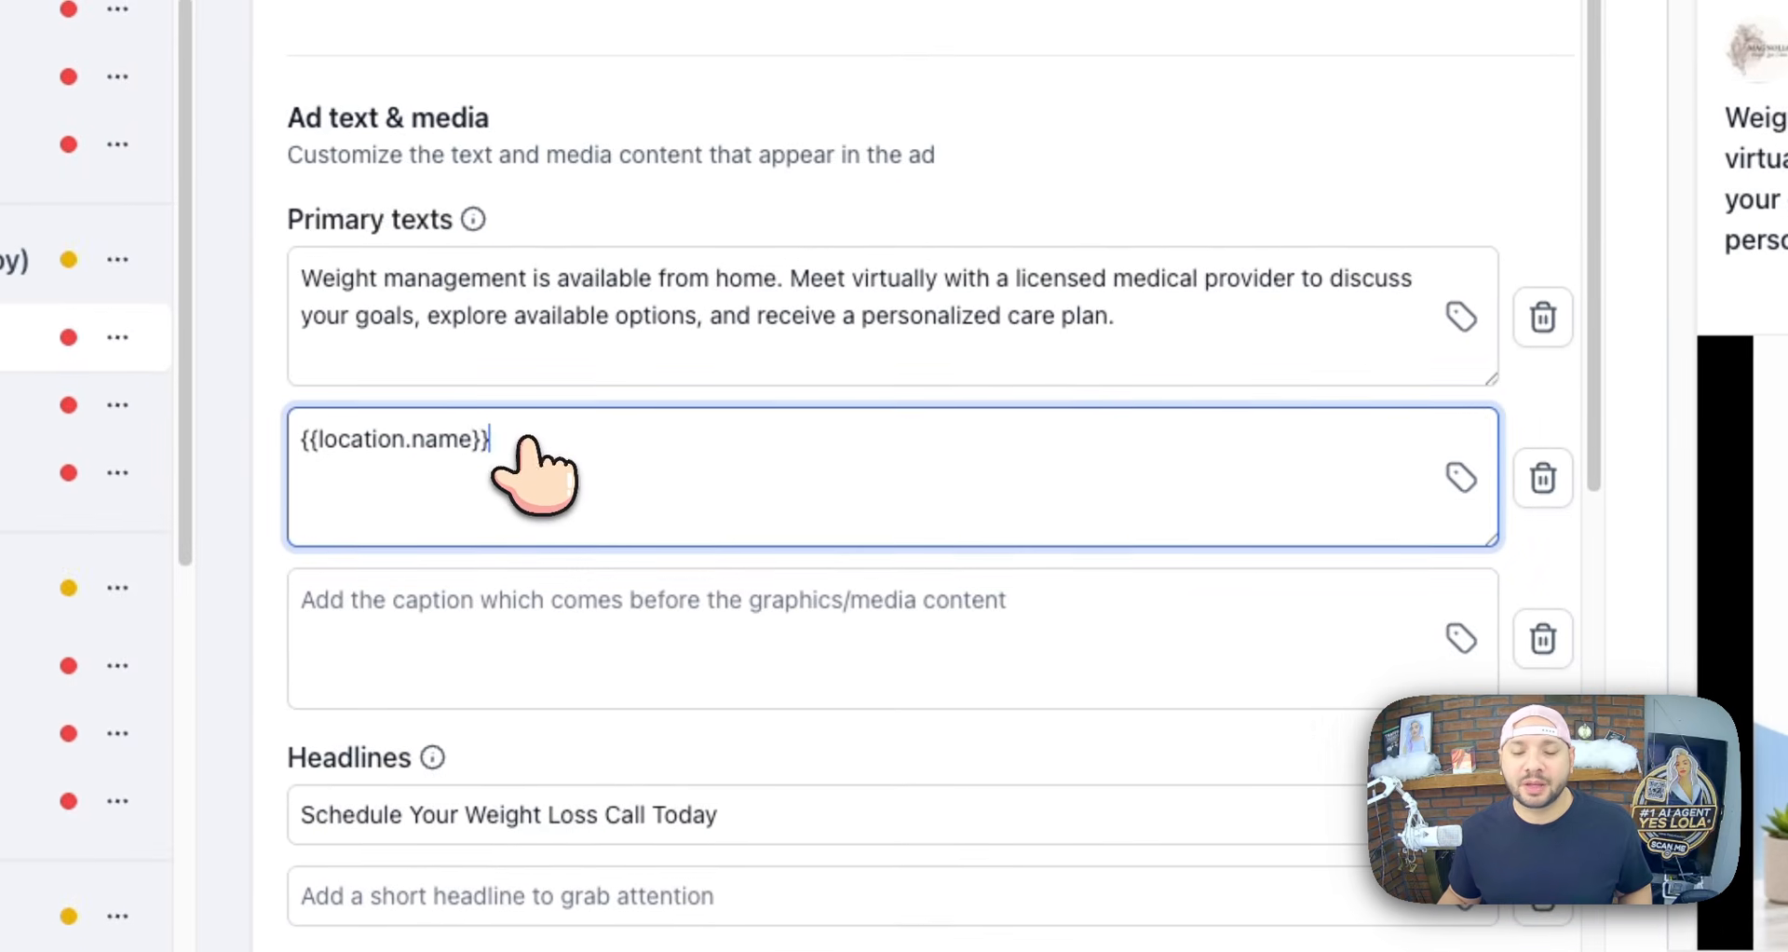
key("BackSpace")
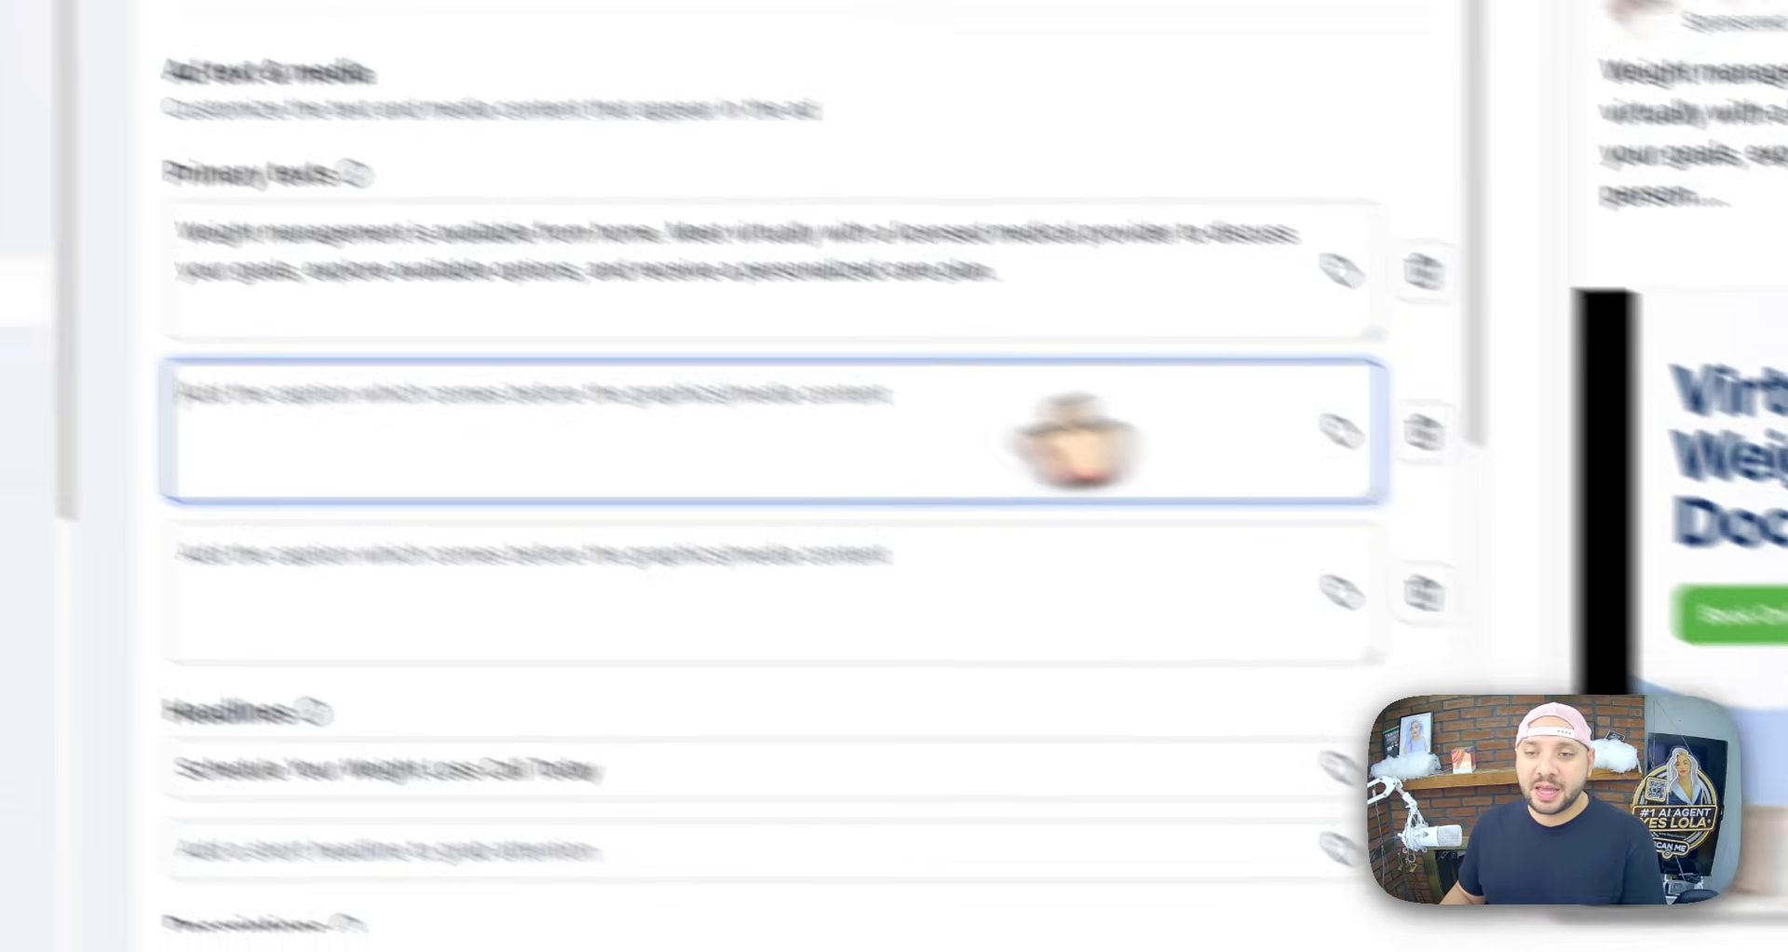
left_click(1462, 477)
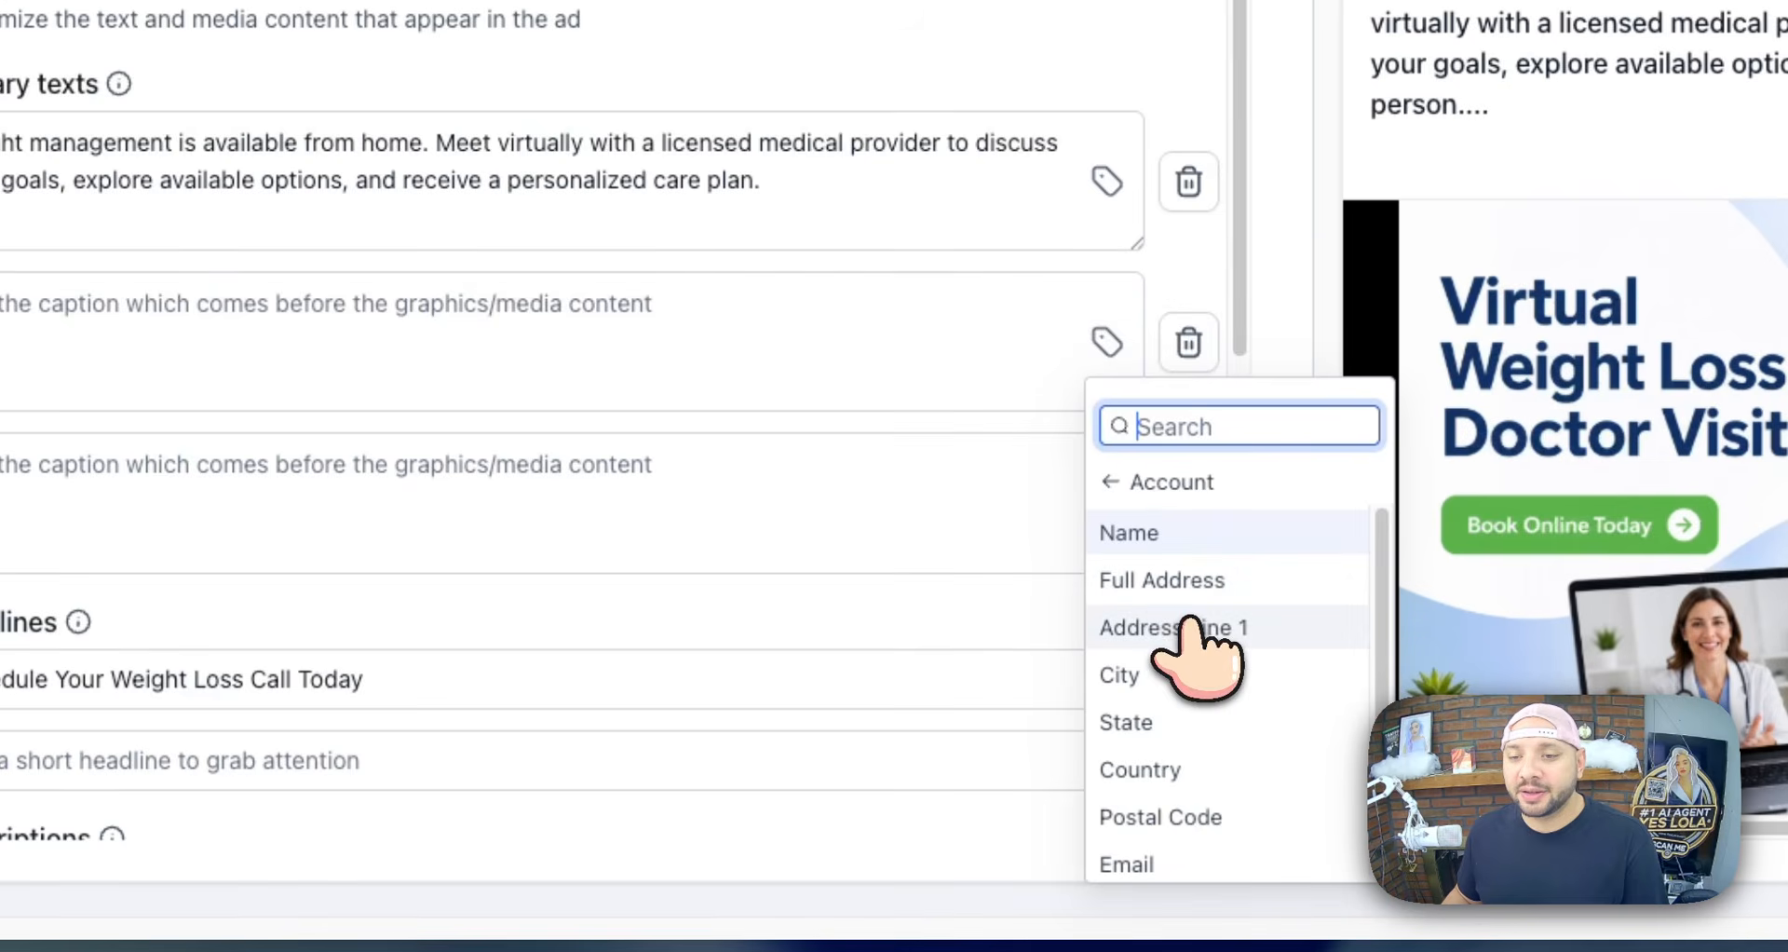
left_click(1110, 489)
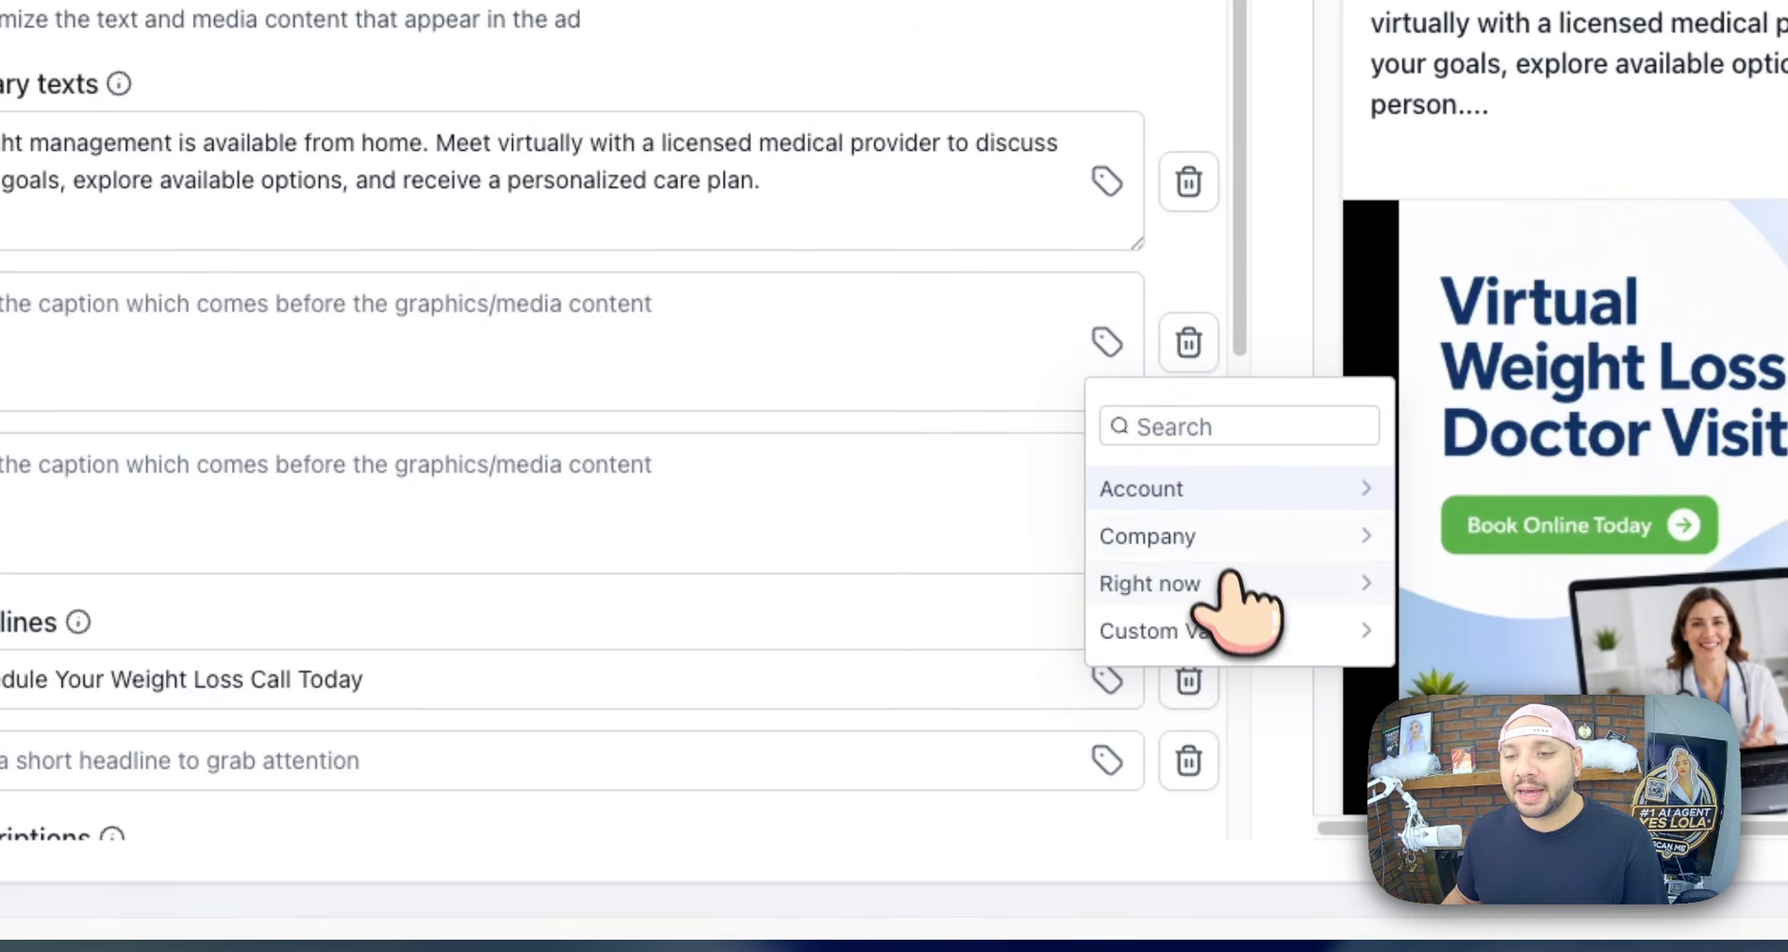
left_click(1245, 643)
scroll(1255, 578, "down", 1)
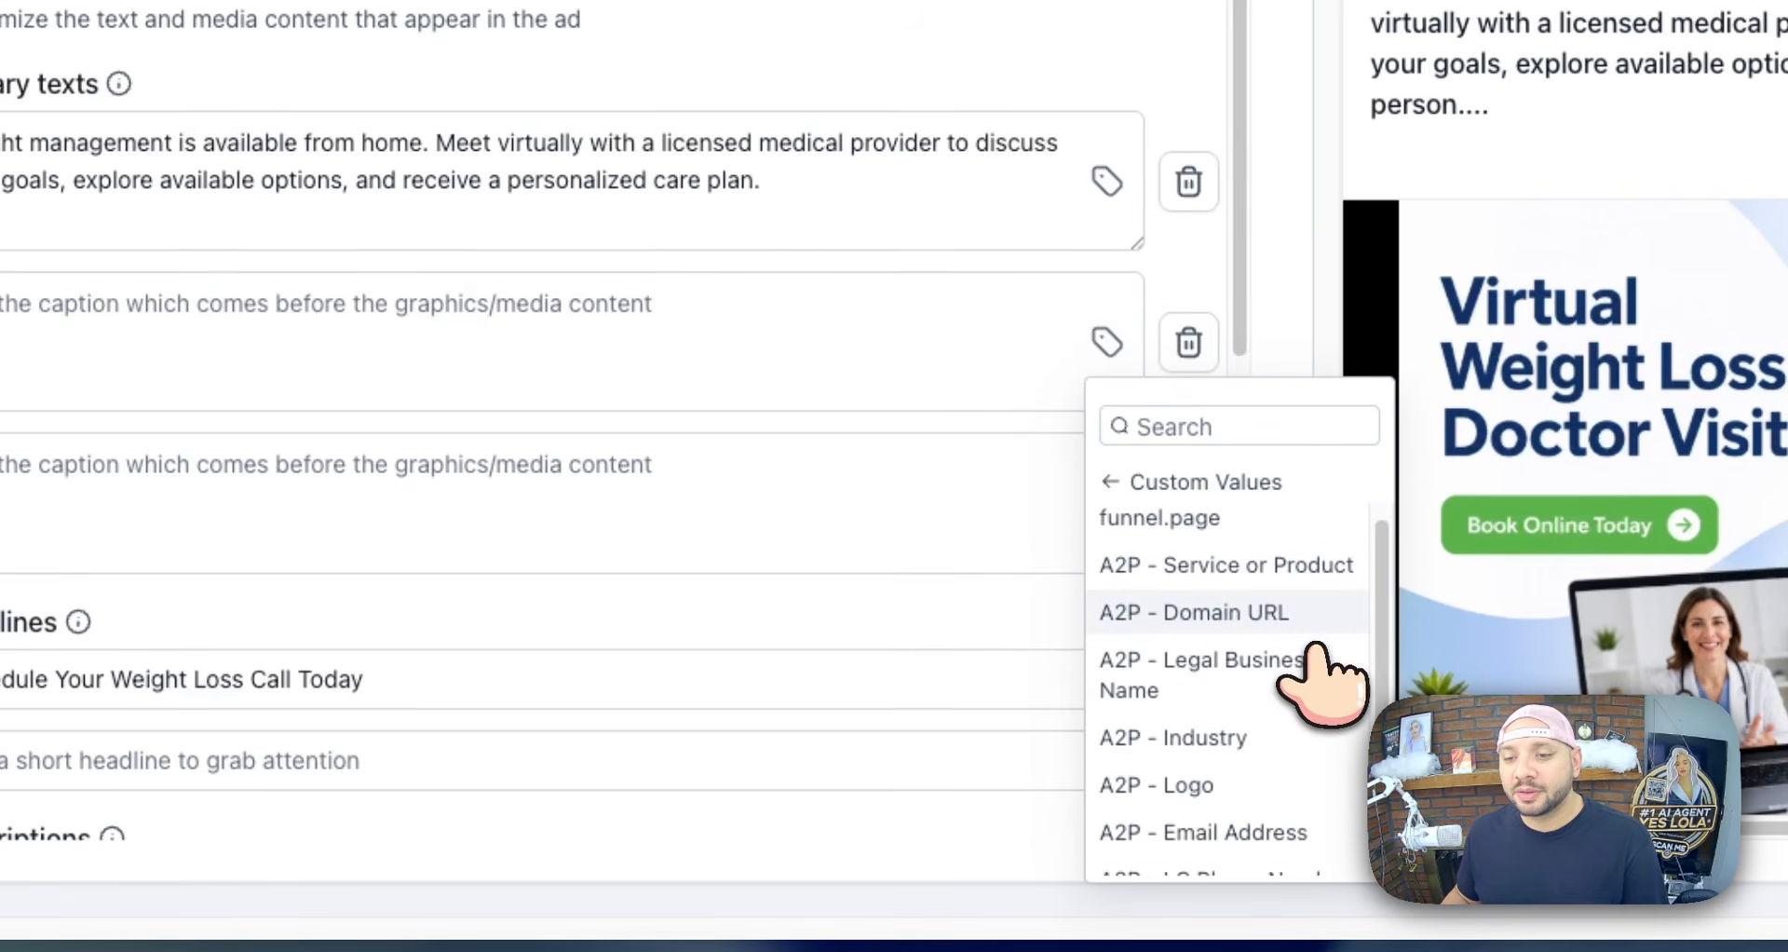
left_click(1118, 484)
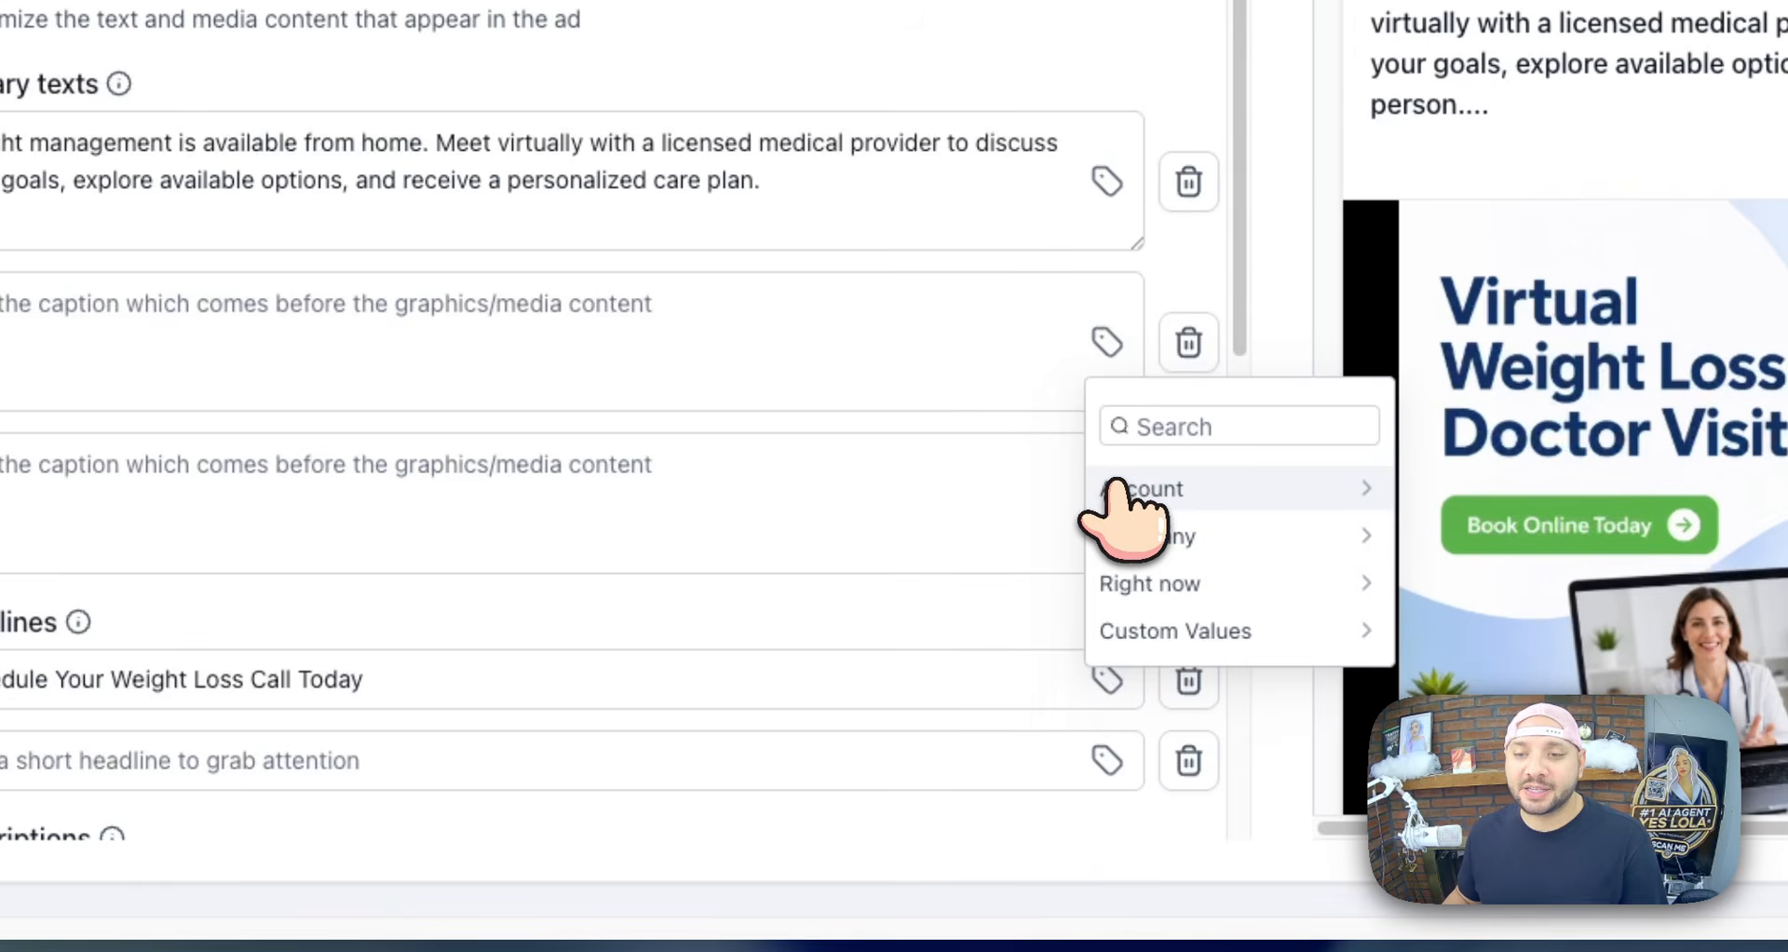
left_click(1239, 537)
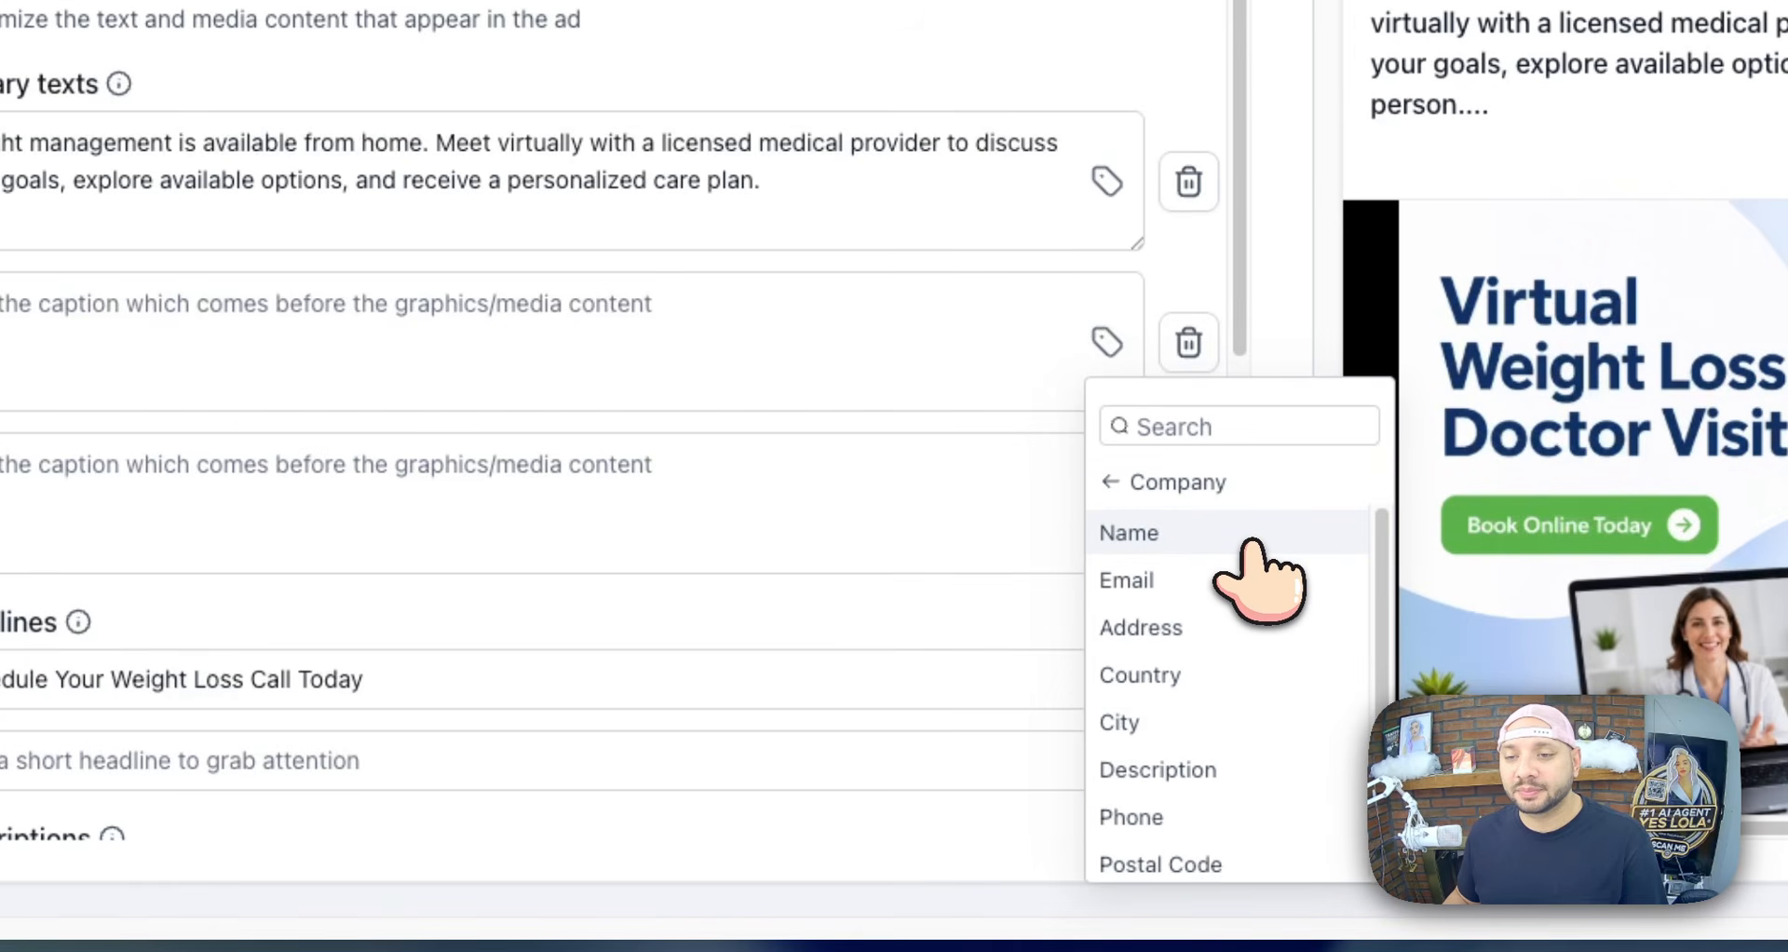
left_click(1246, 537)
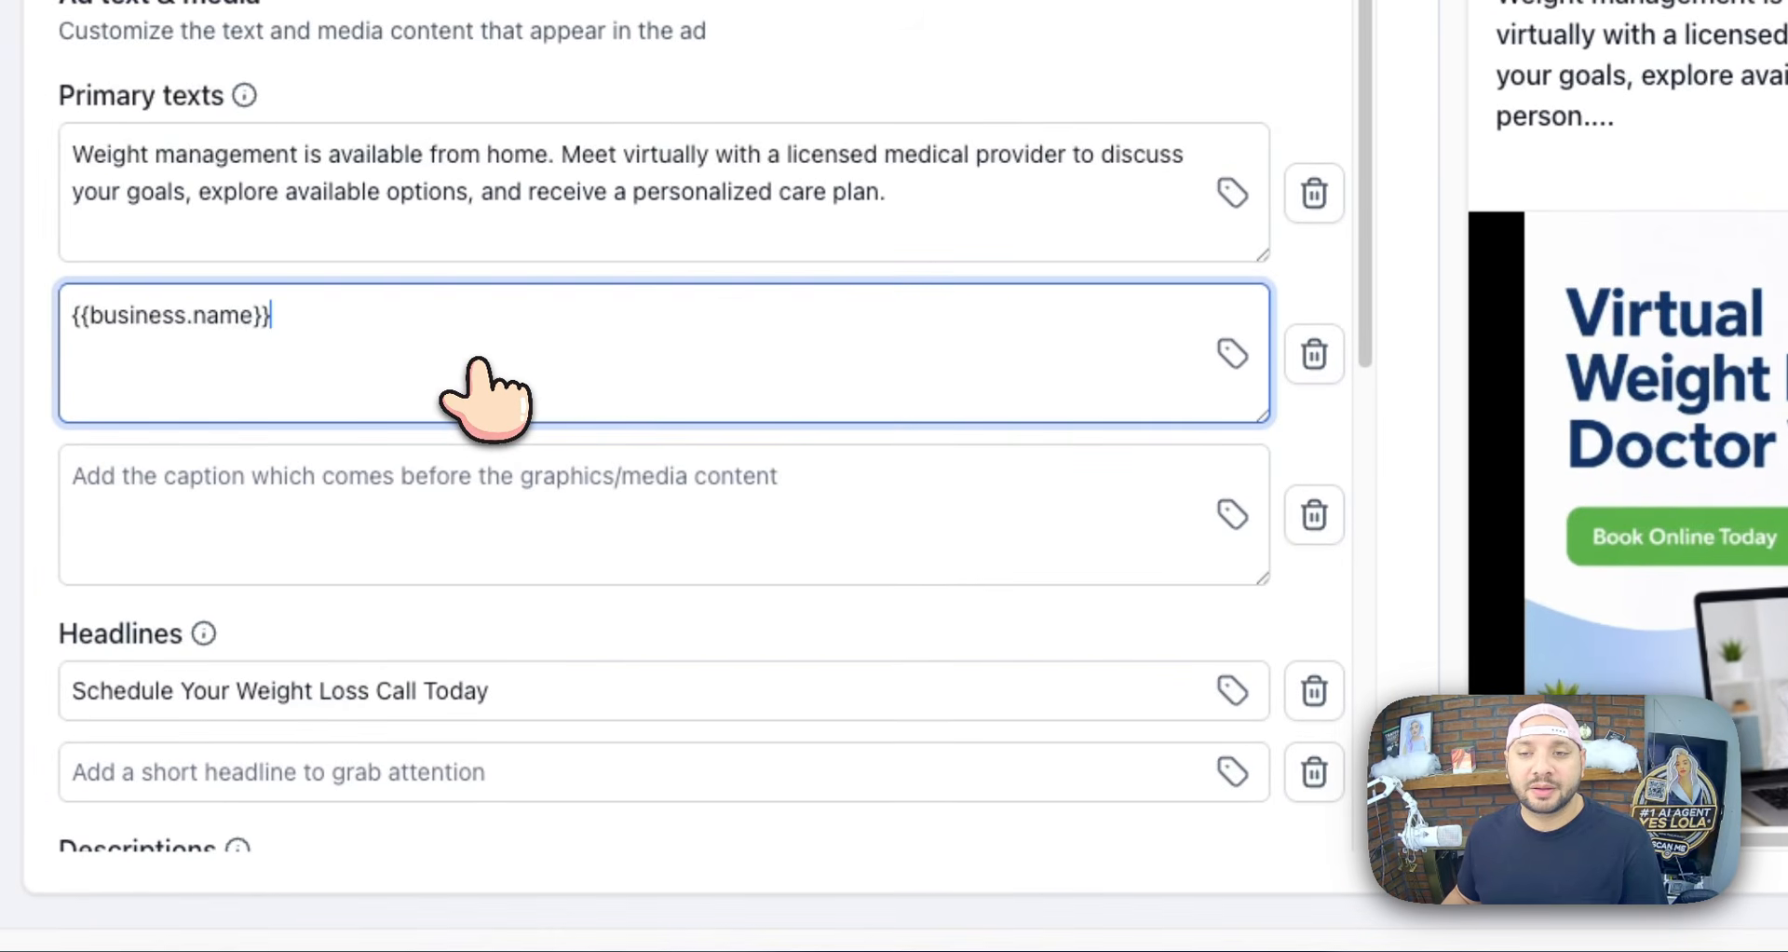
key("BackSpace")
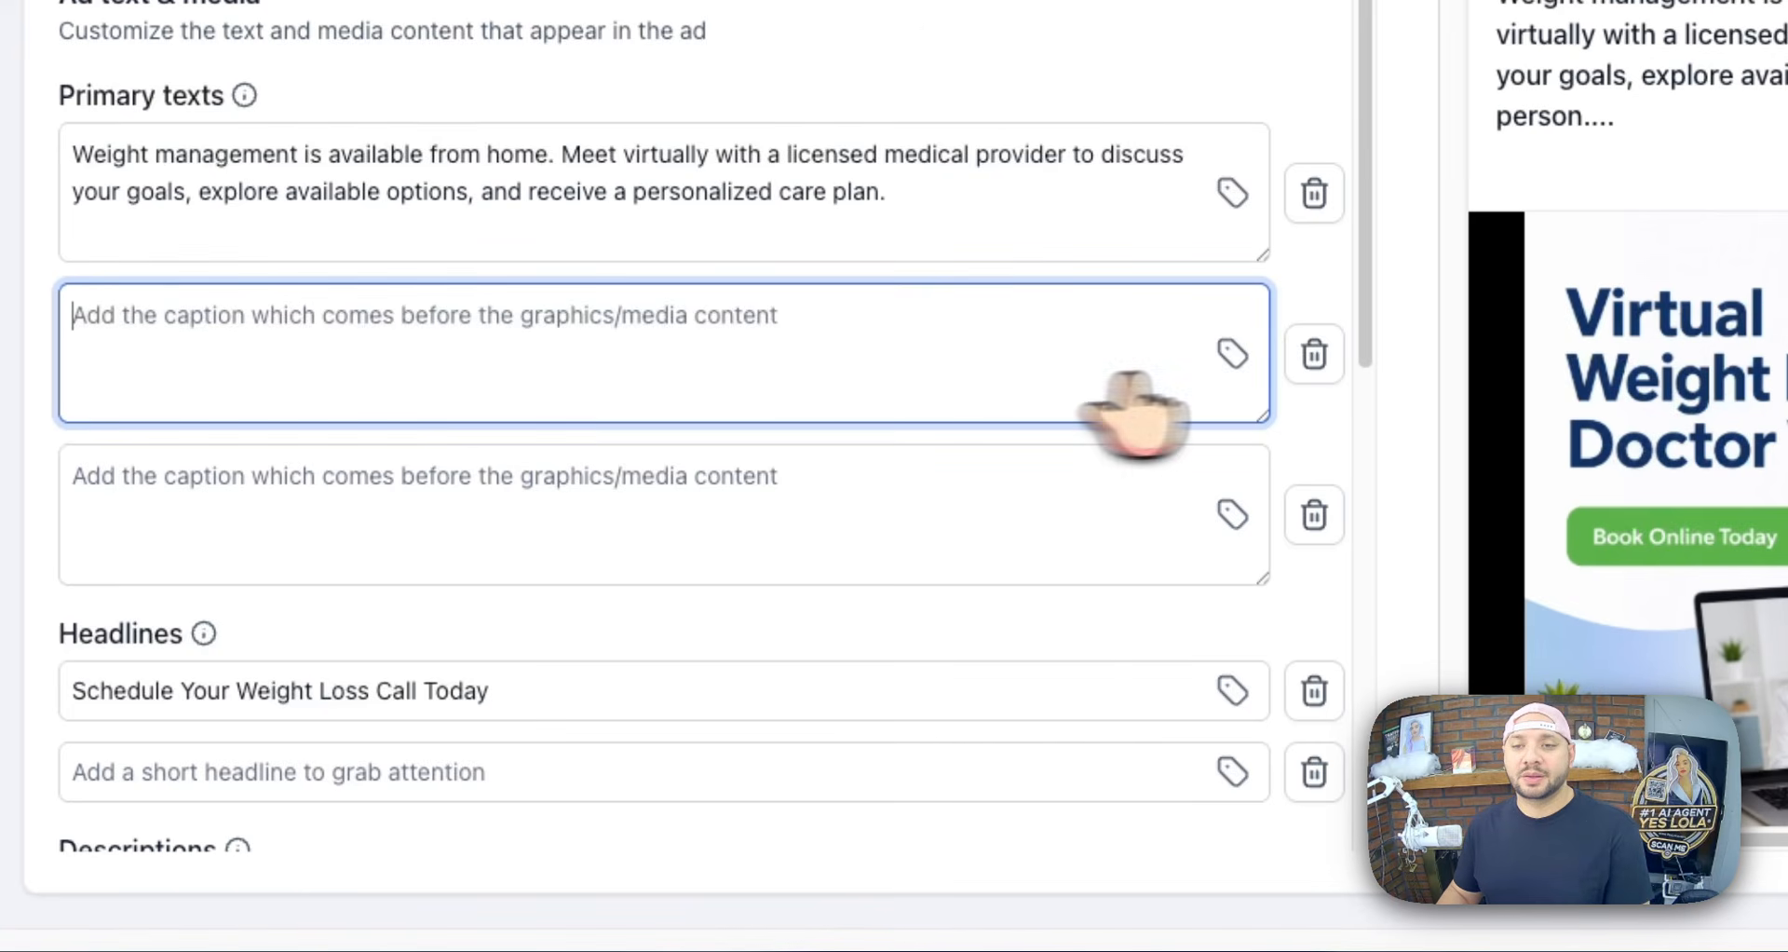
- Clear the second primary text of the ad and delete its empty field
left_click(1249, 363)
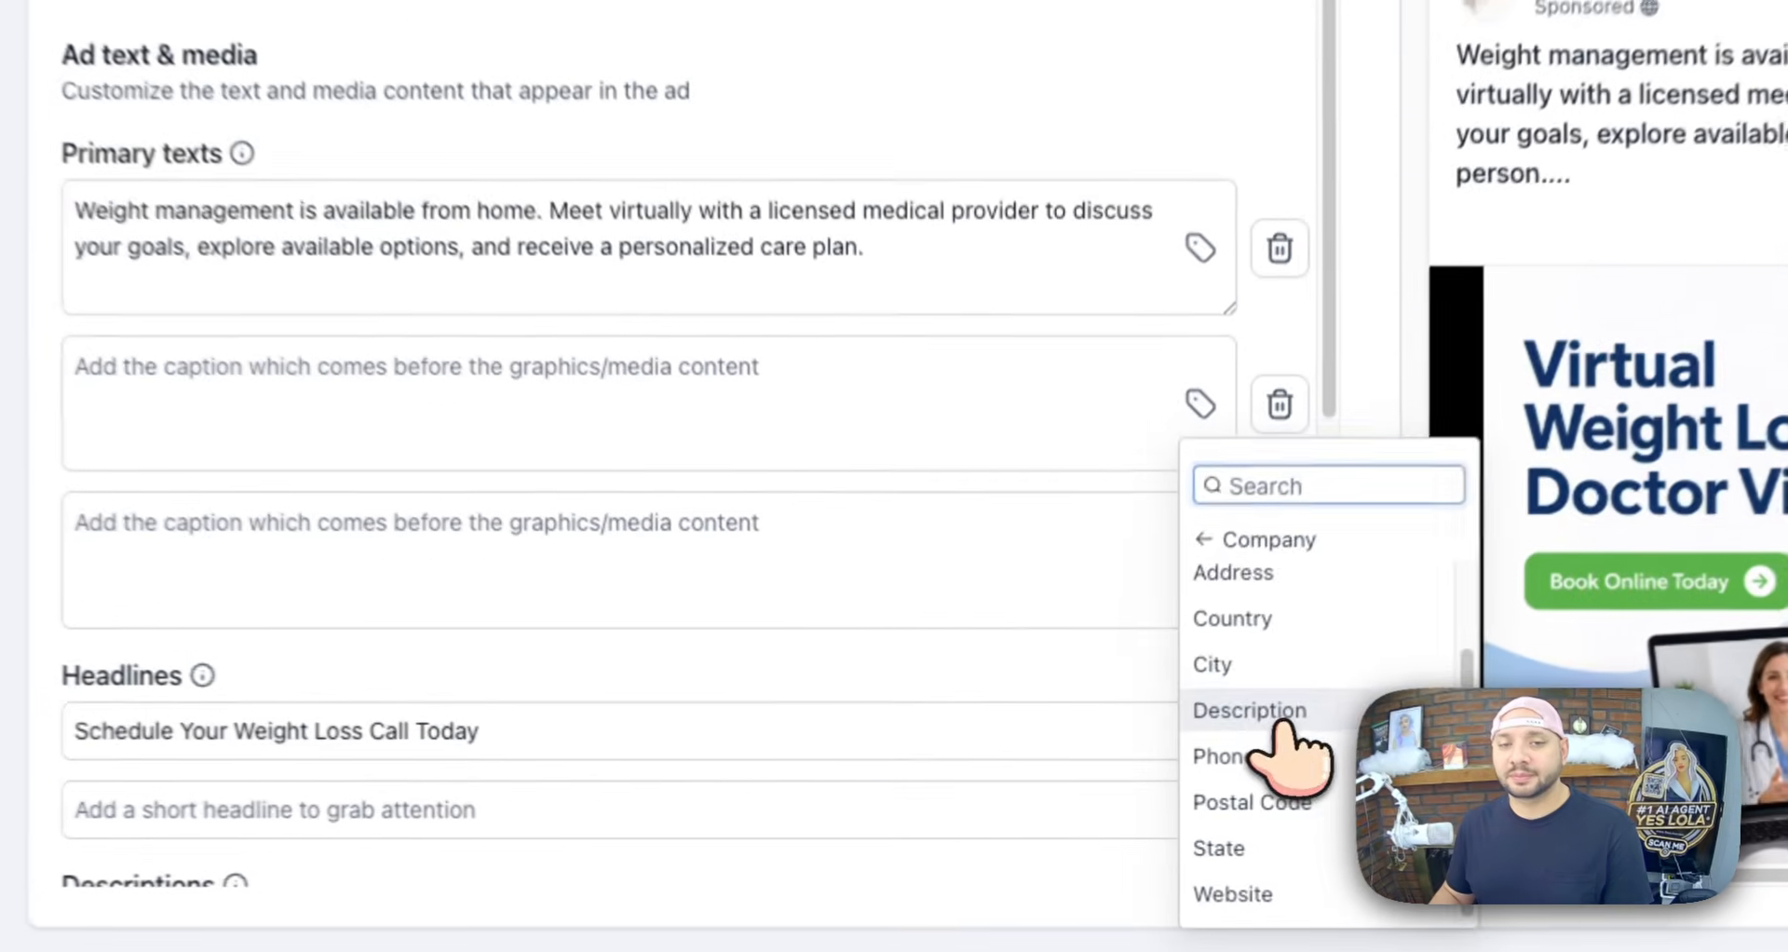
left_click(1171, 763)
left_click(762, 542)
left_click(748, 586)
key("super+a")
key("BackSpace")
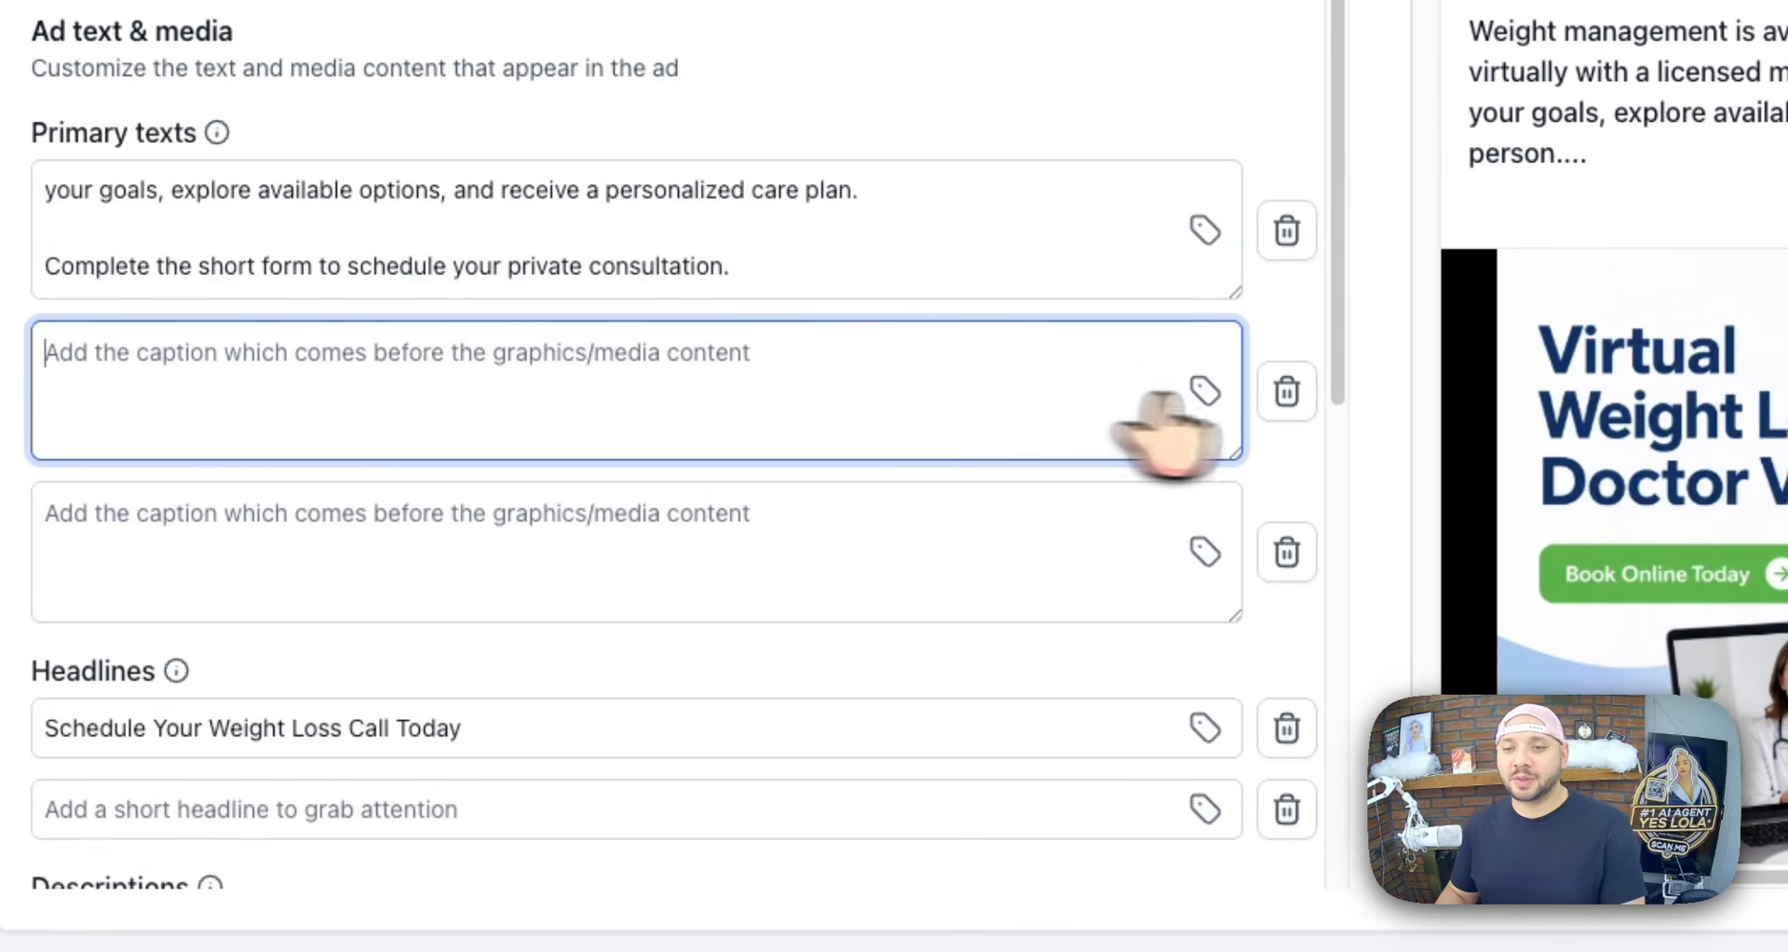
left_click(1287, 390)
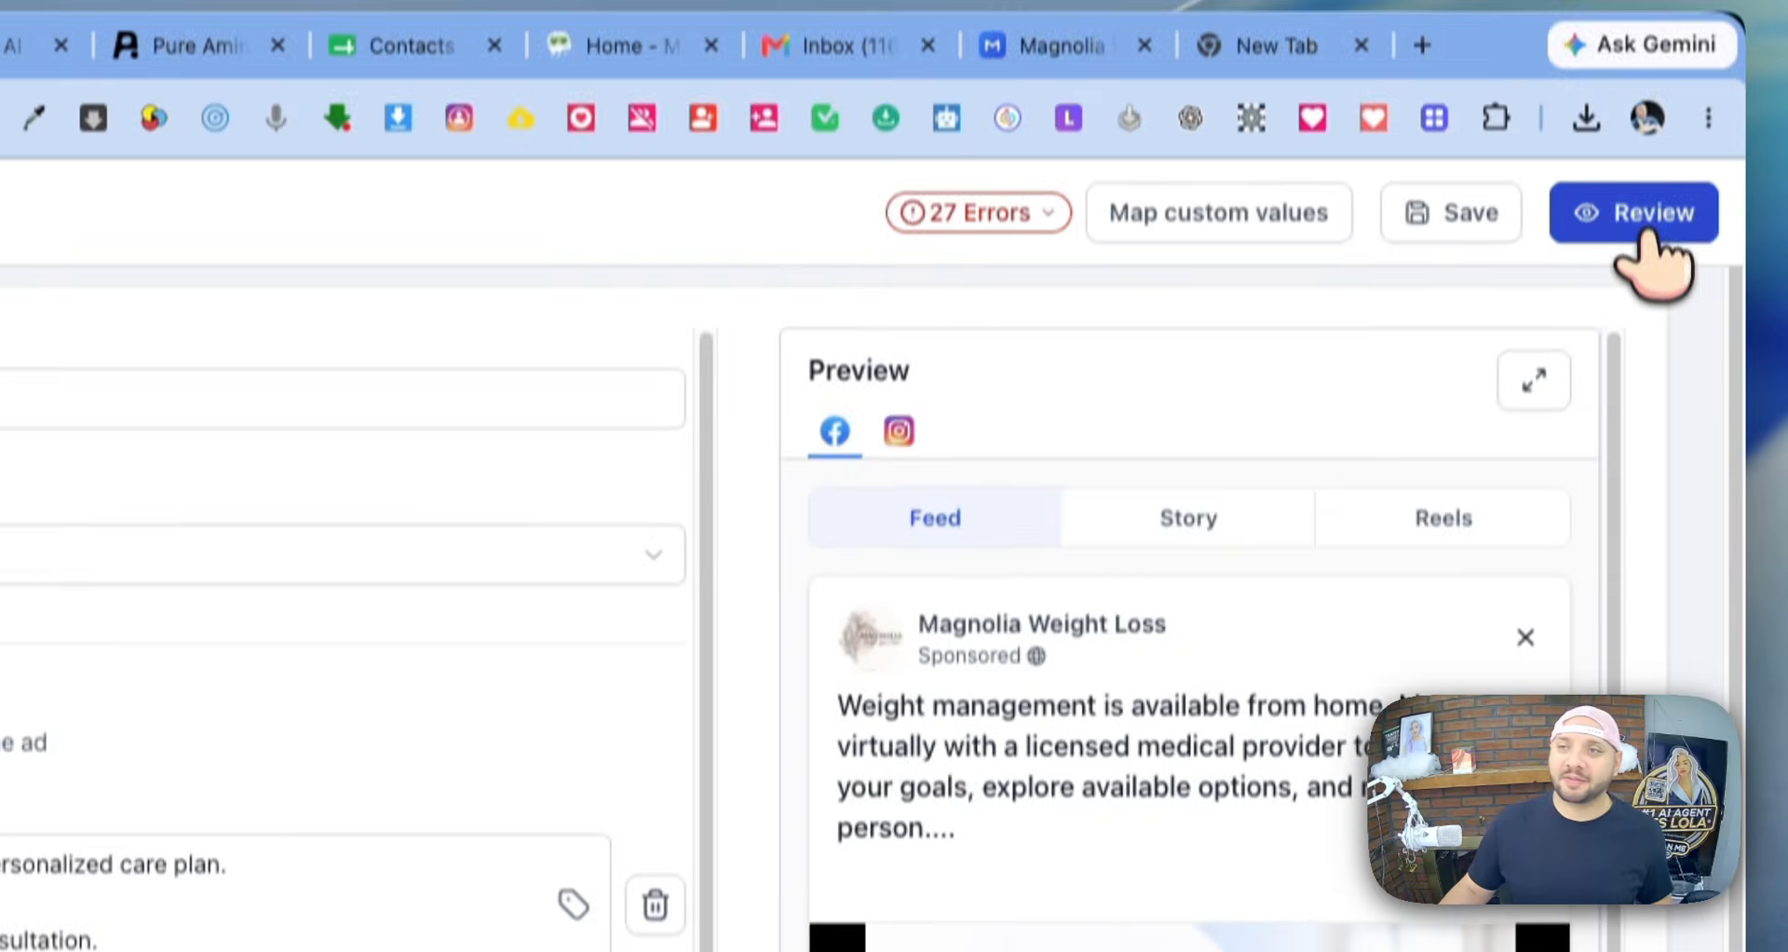
- Review the campaign, publish it, and let its setup continue in the background
left_click(1663, 46)
left_click(1630, 74)
left_click(1547, 181)
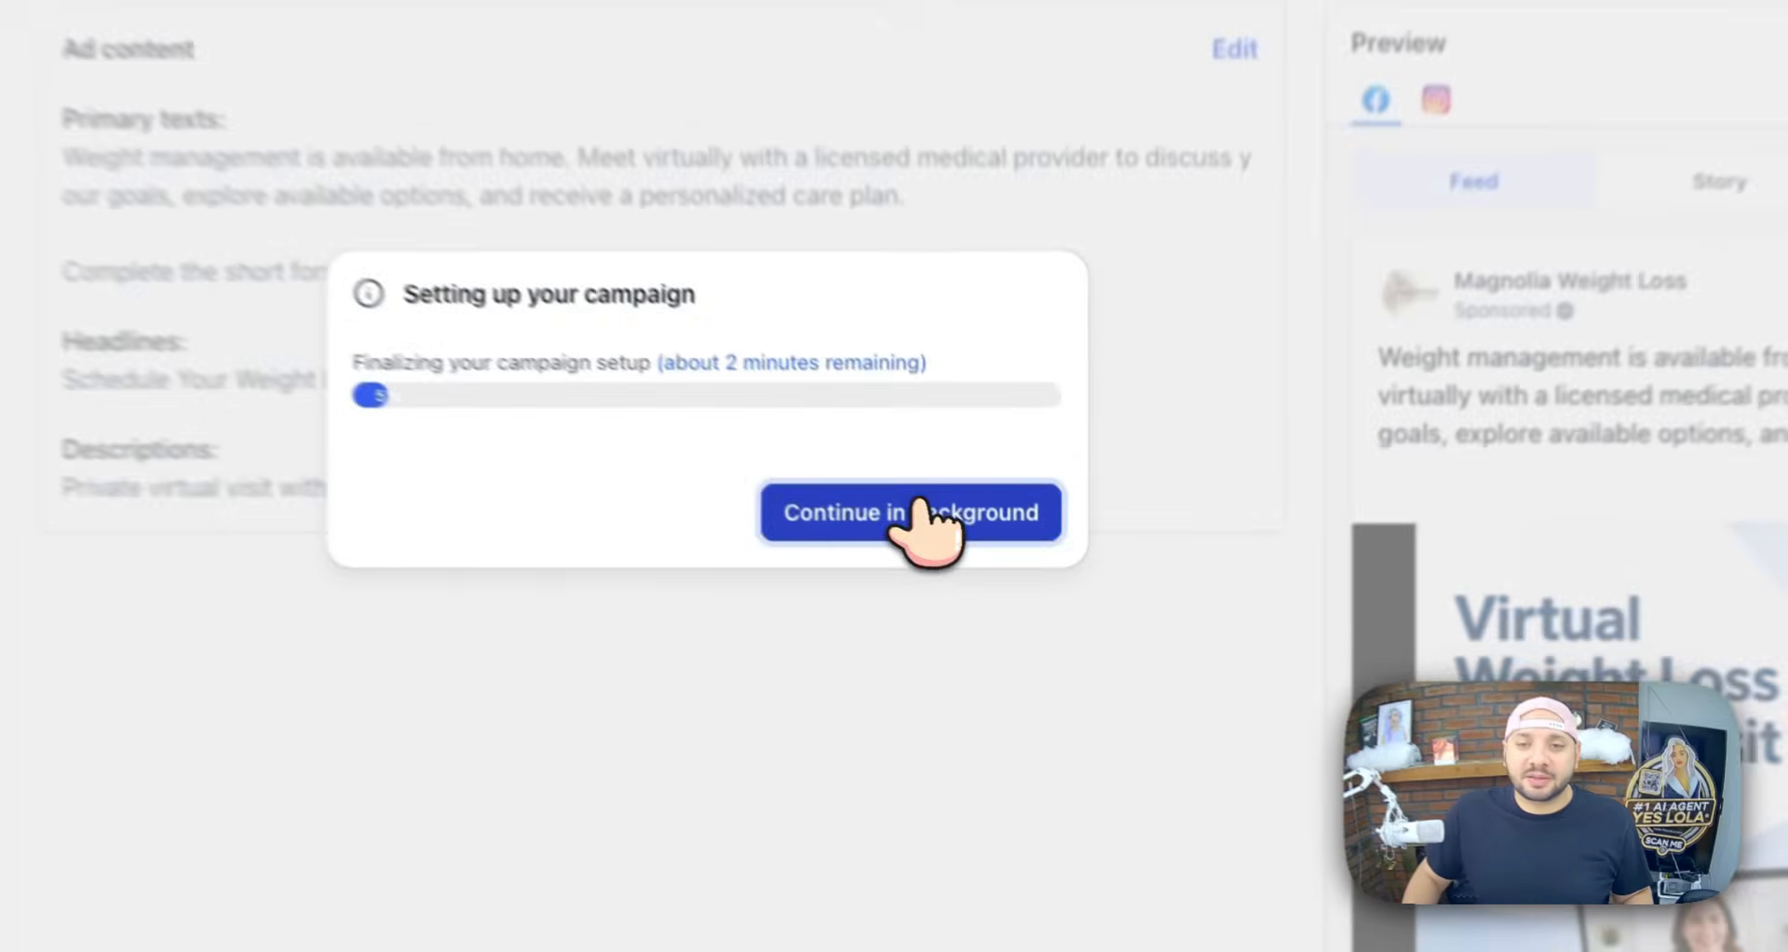
left_click(1005, 579)
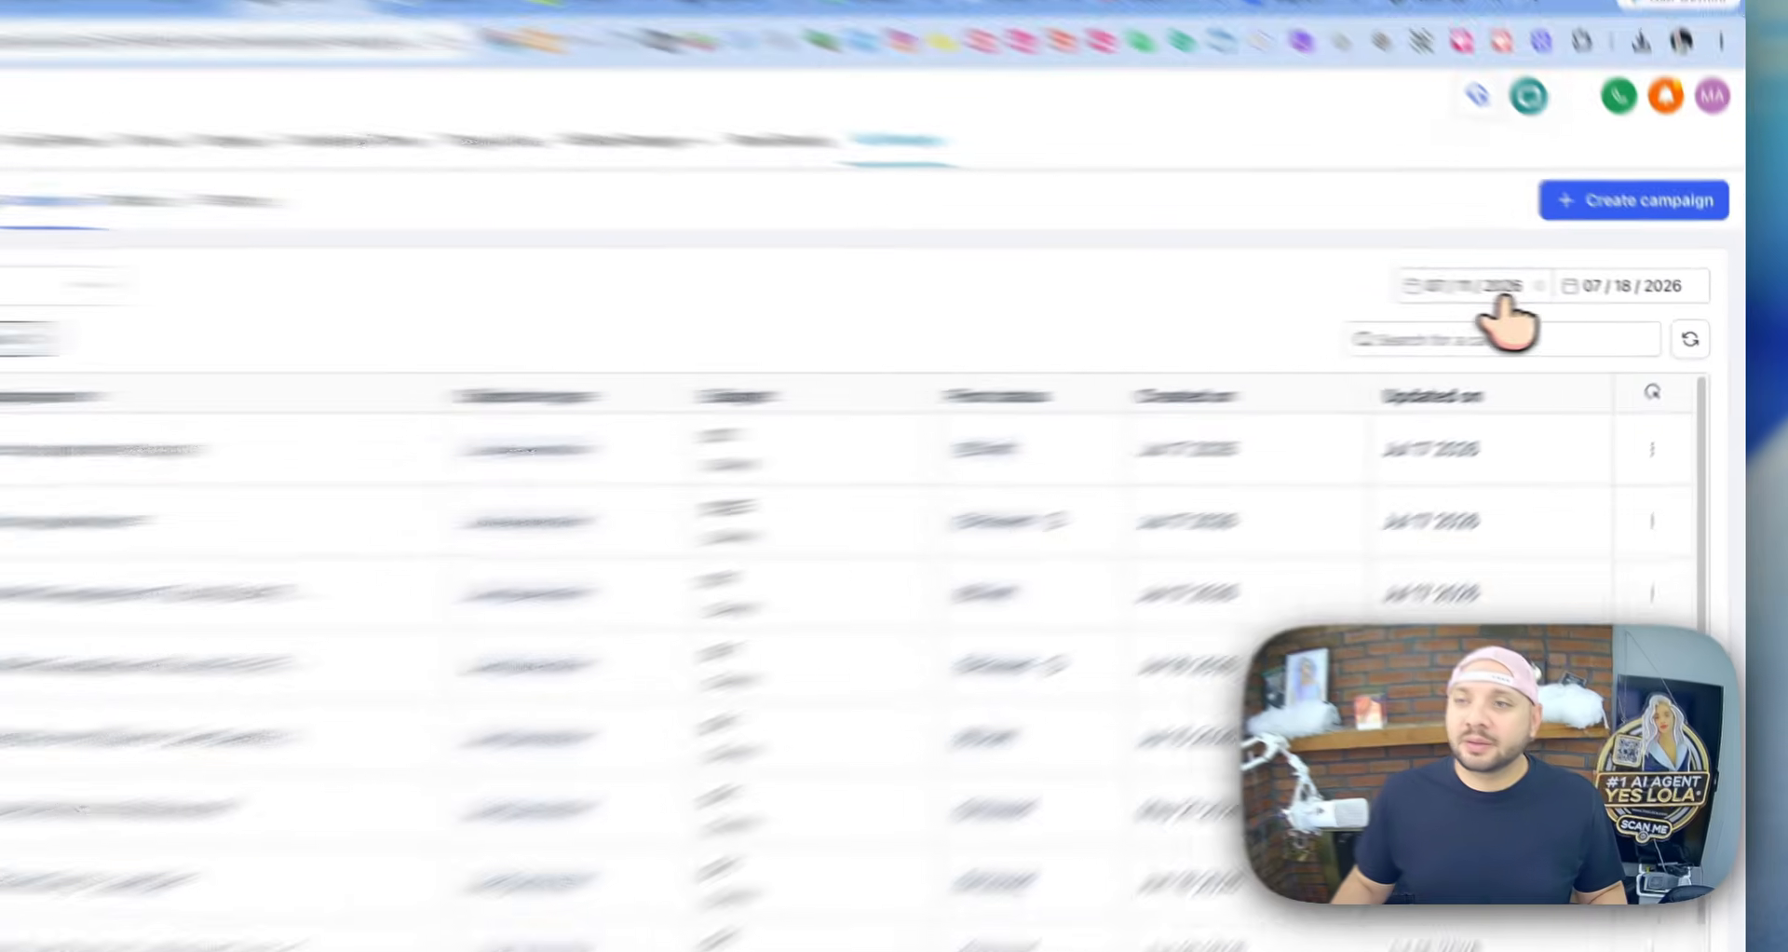
- Set the campaign list's date range to July 12 through July 20, 2026
left_click(1541, 294)
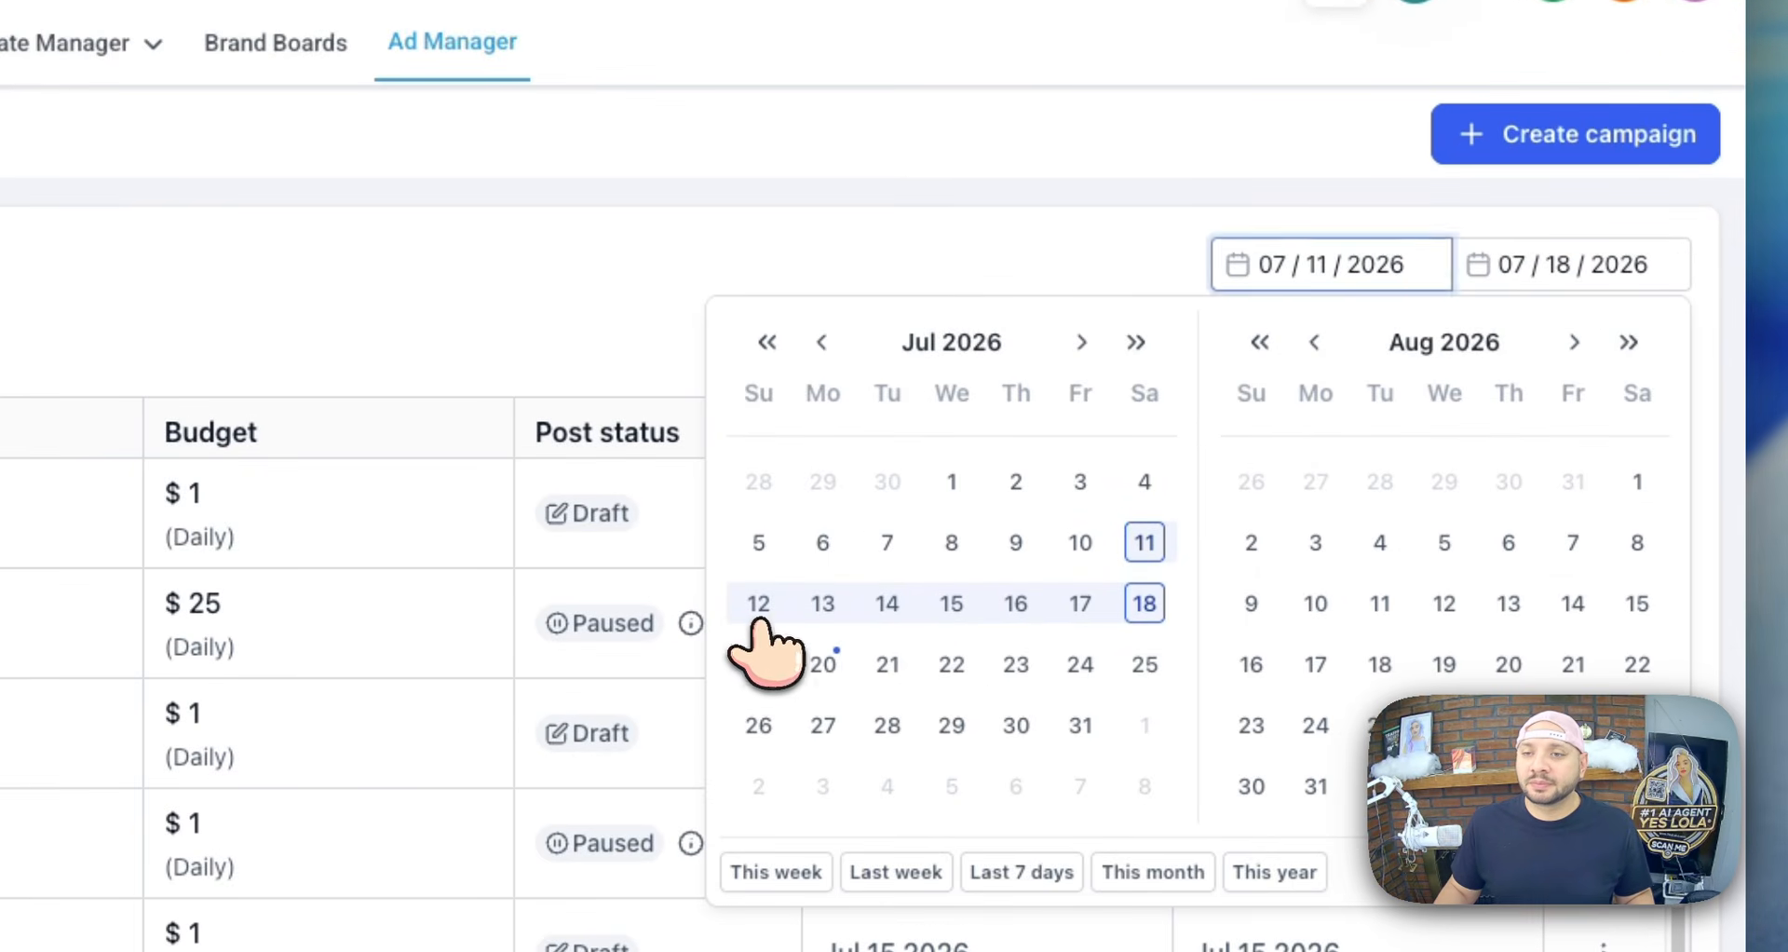
left_click(759, 603)
left_click(823, 664)
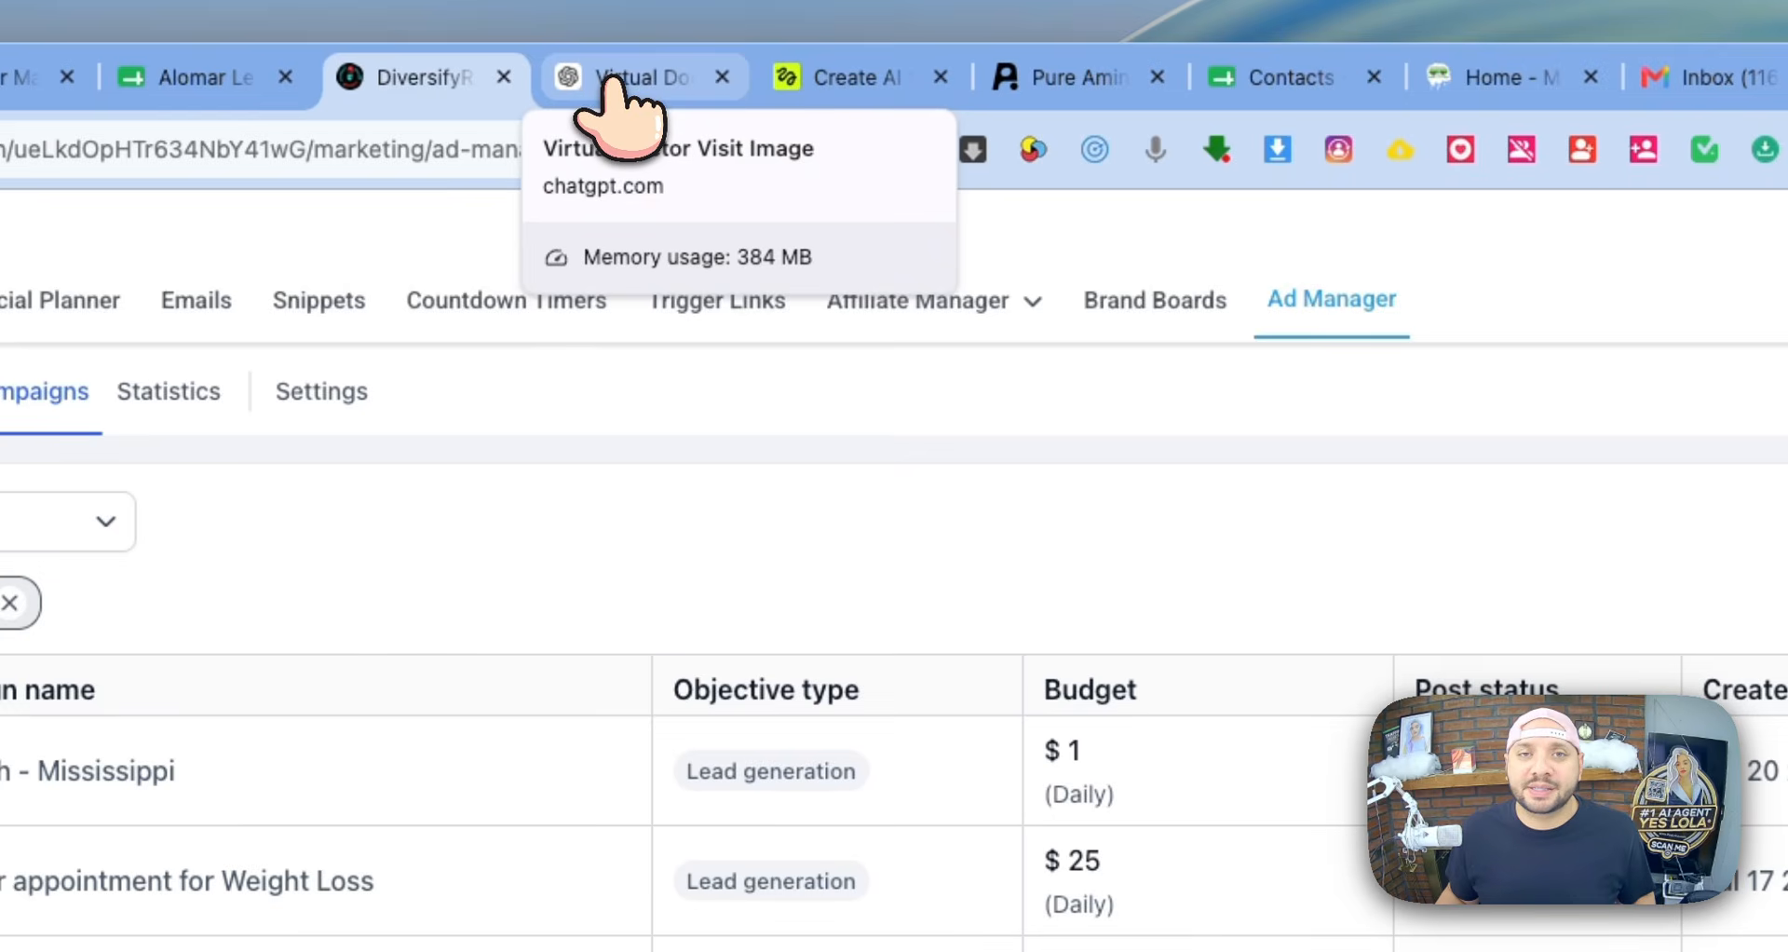
- Switch to the ChatGPT conversation, close the enlarged image and find the Spanish ad copy
left_click(610, 82)
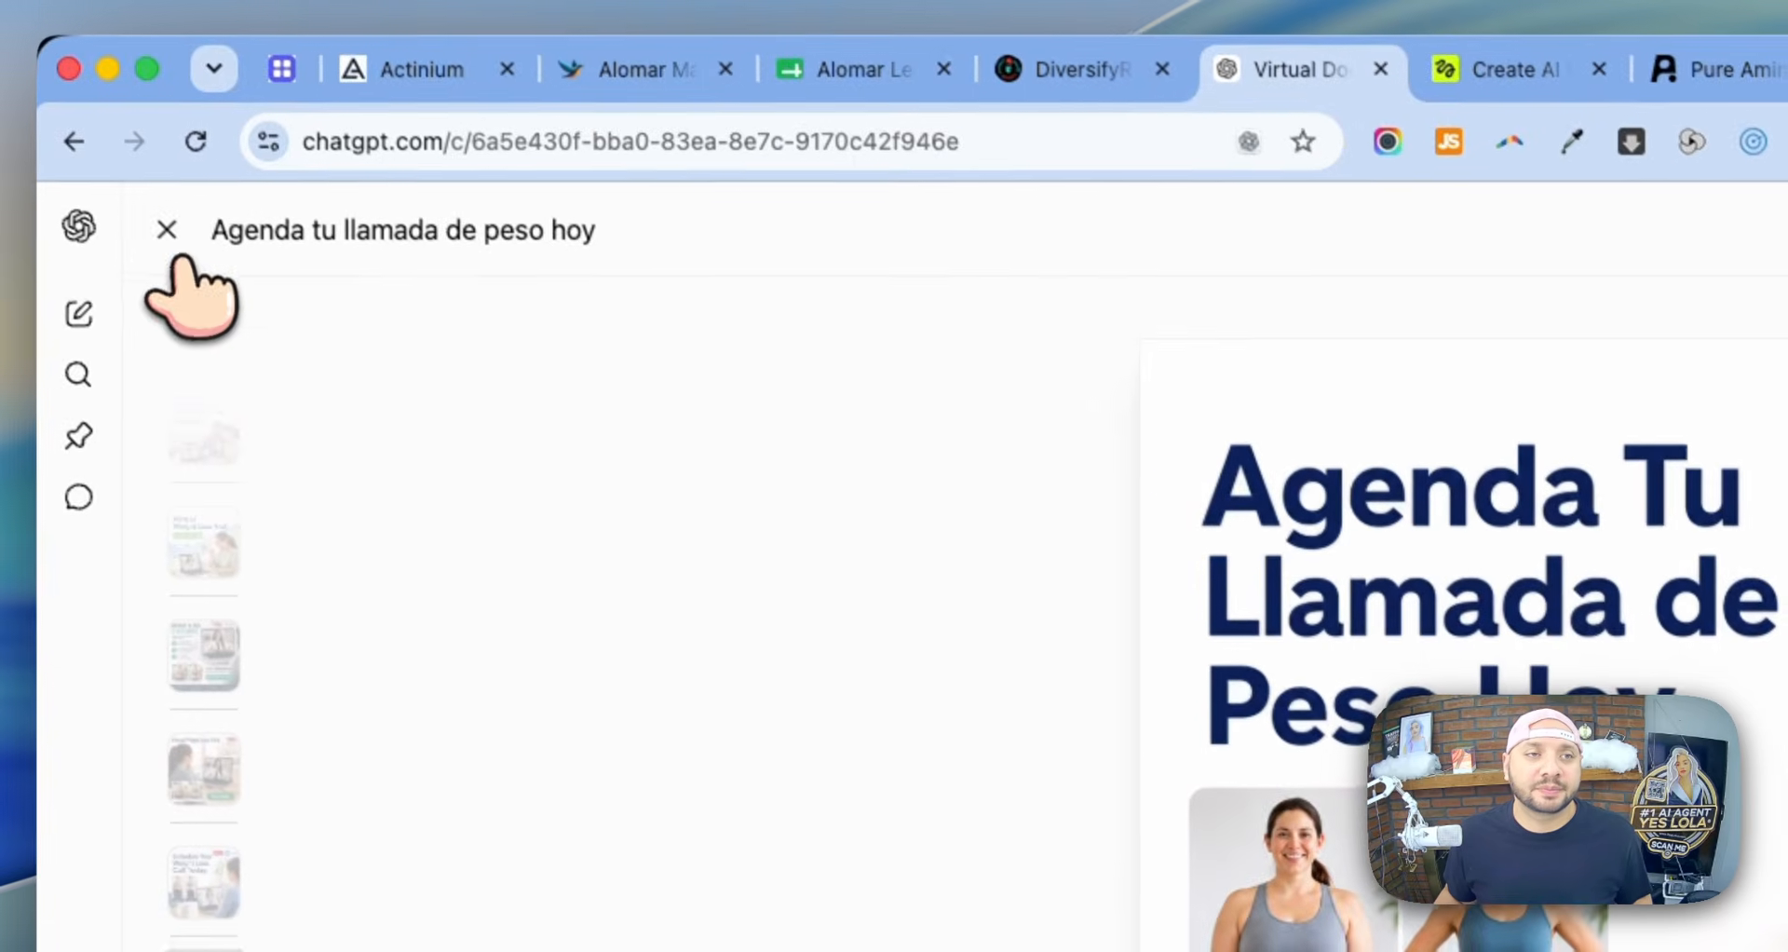
left_click(167, 230)
scroll(1270, 711, "down", 10)
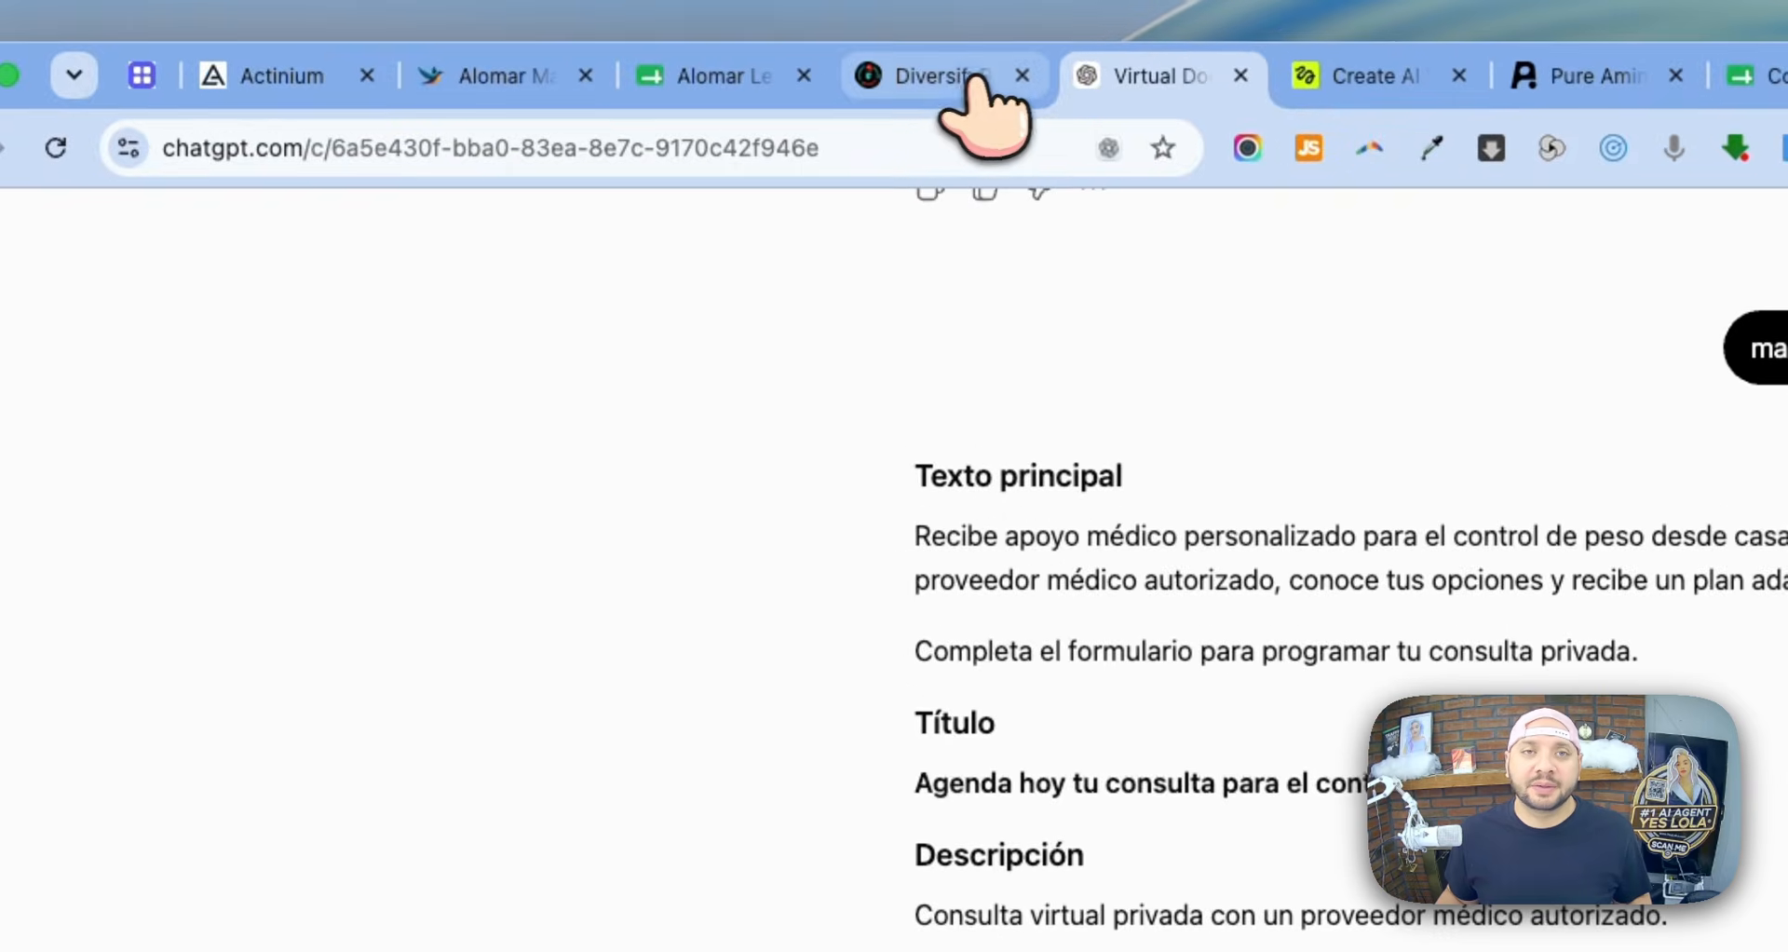
- Return to the Ad Manager, reload the campaign list and clone the English - Mississippi campaign
left_click(974, 82)
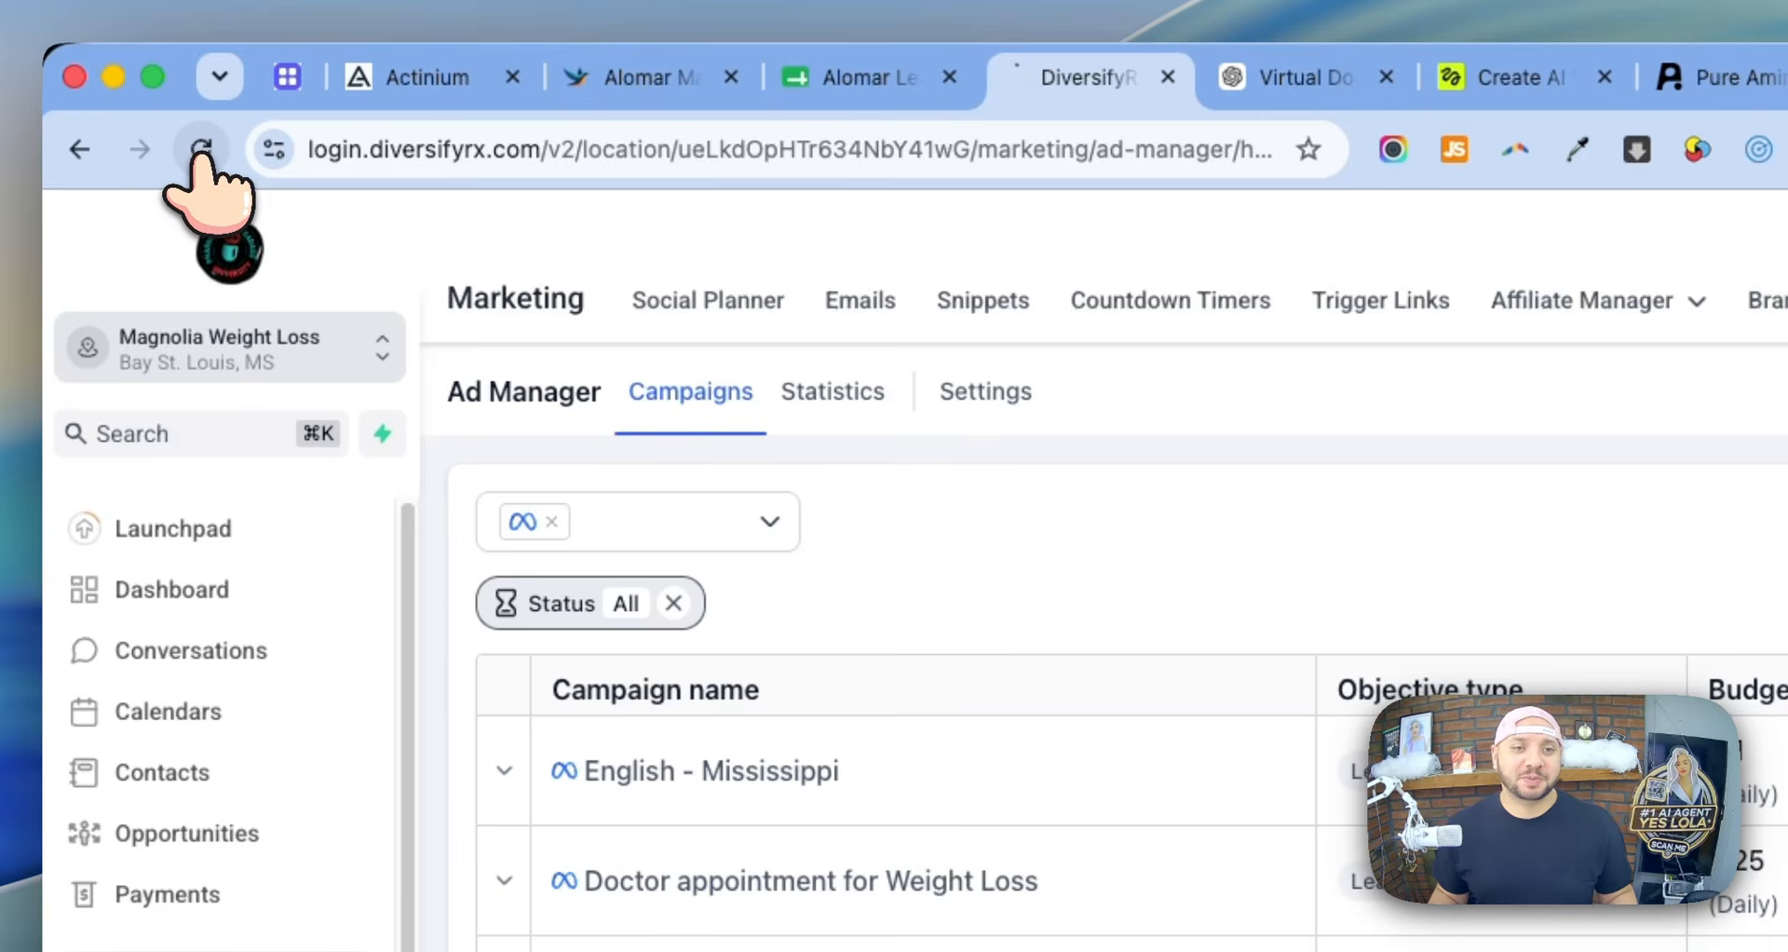
left_click(201, 149)
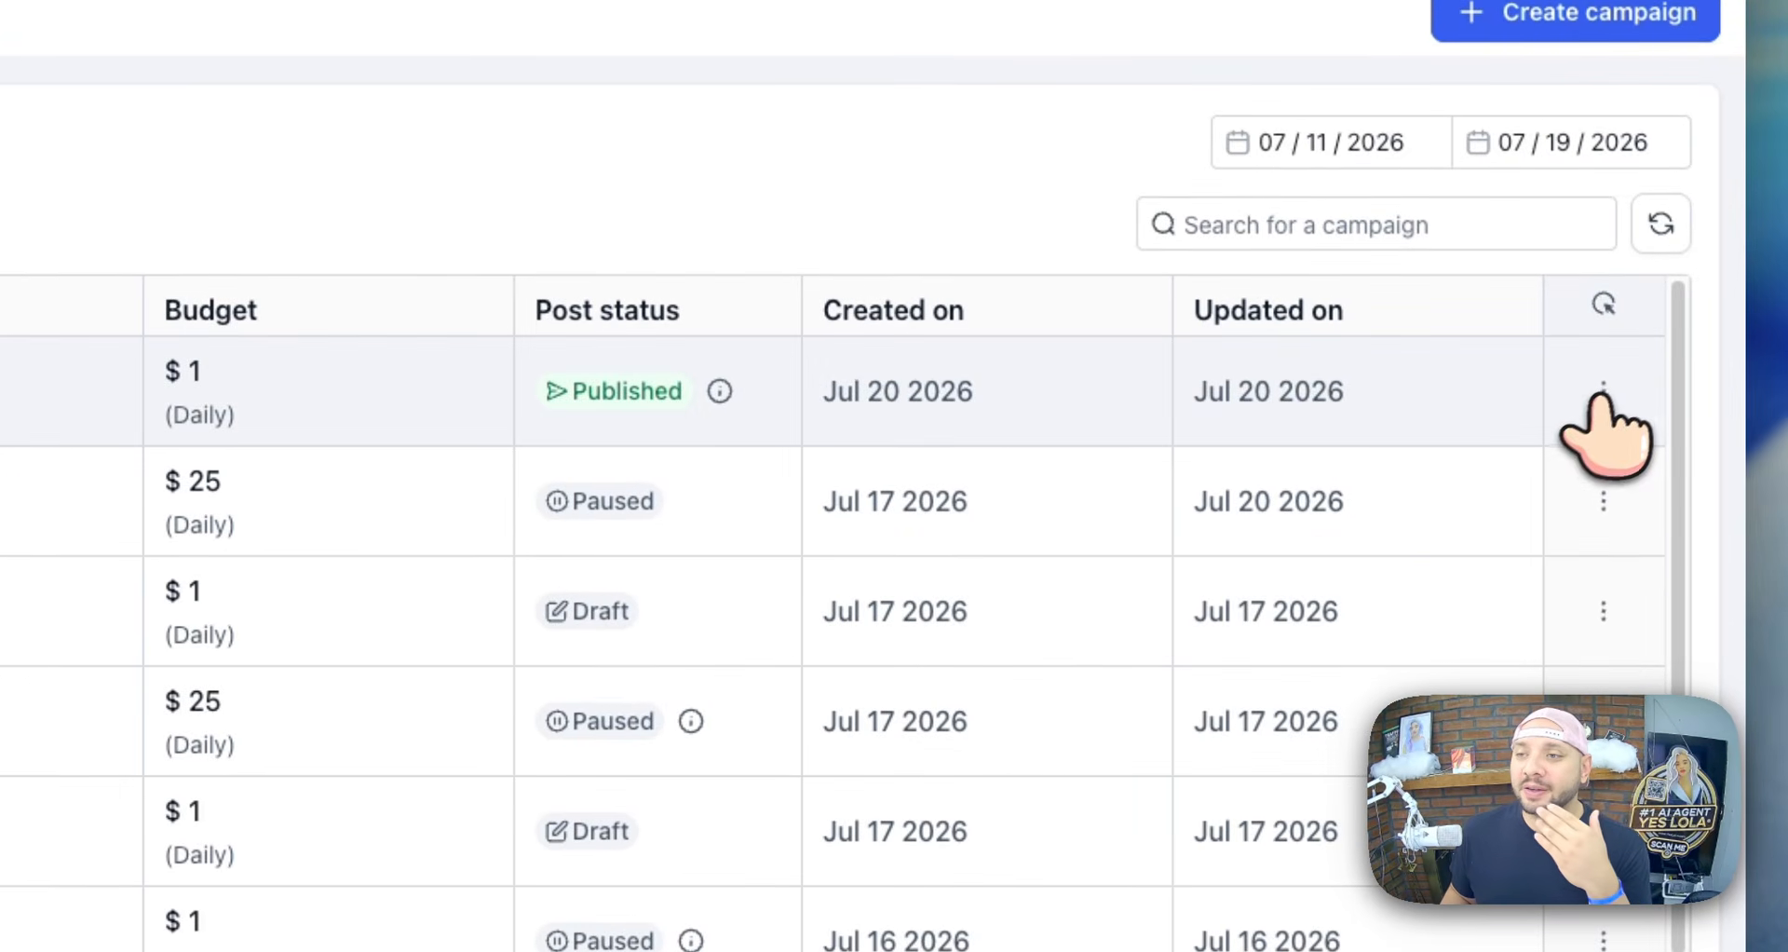
left_click(1602, 391)
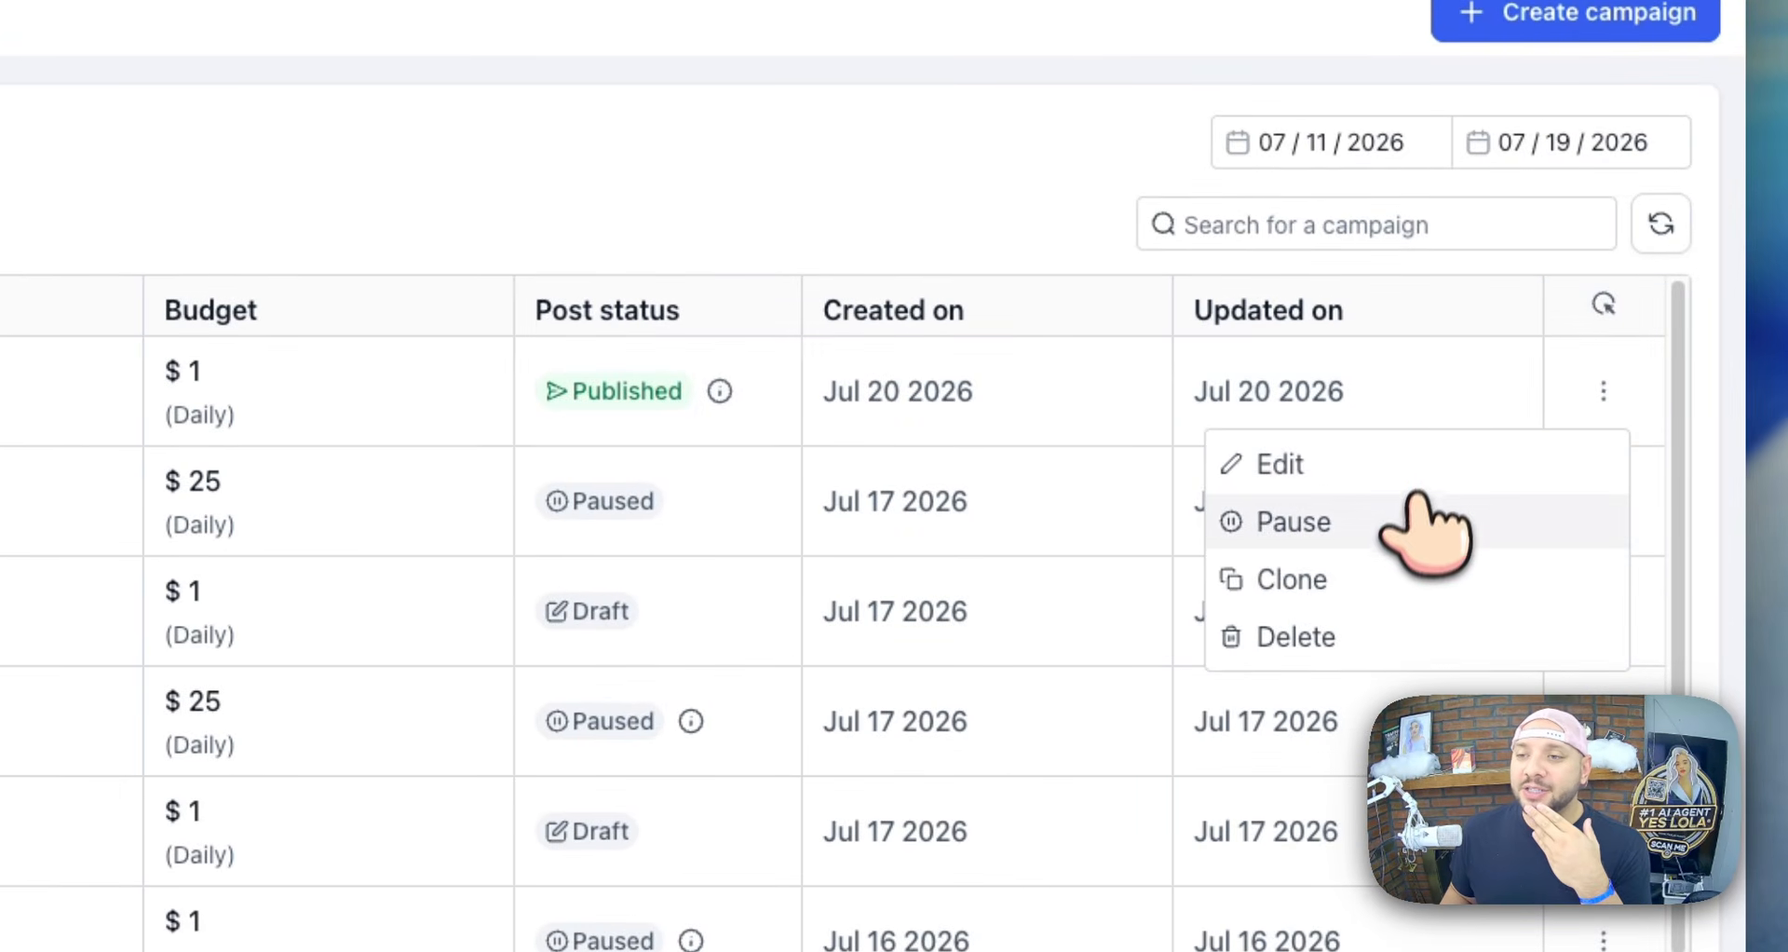
left_click(1350, 585)
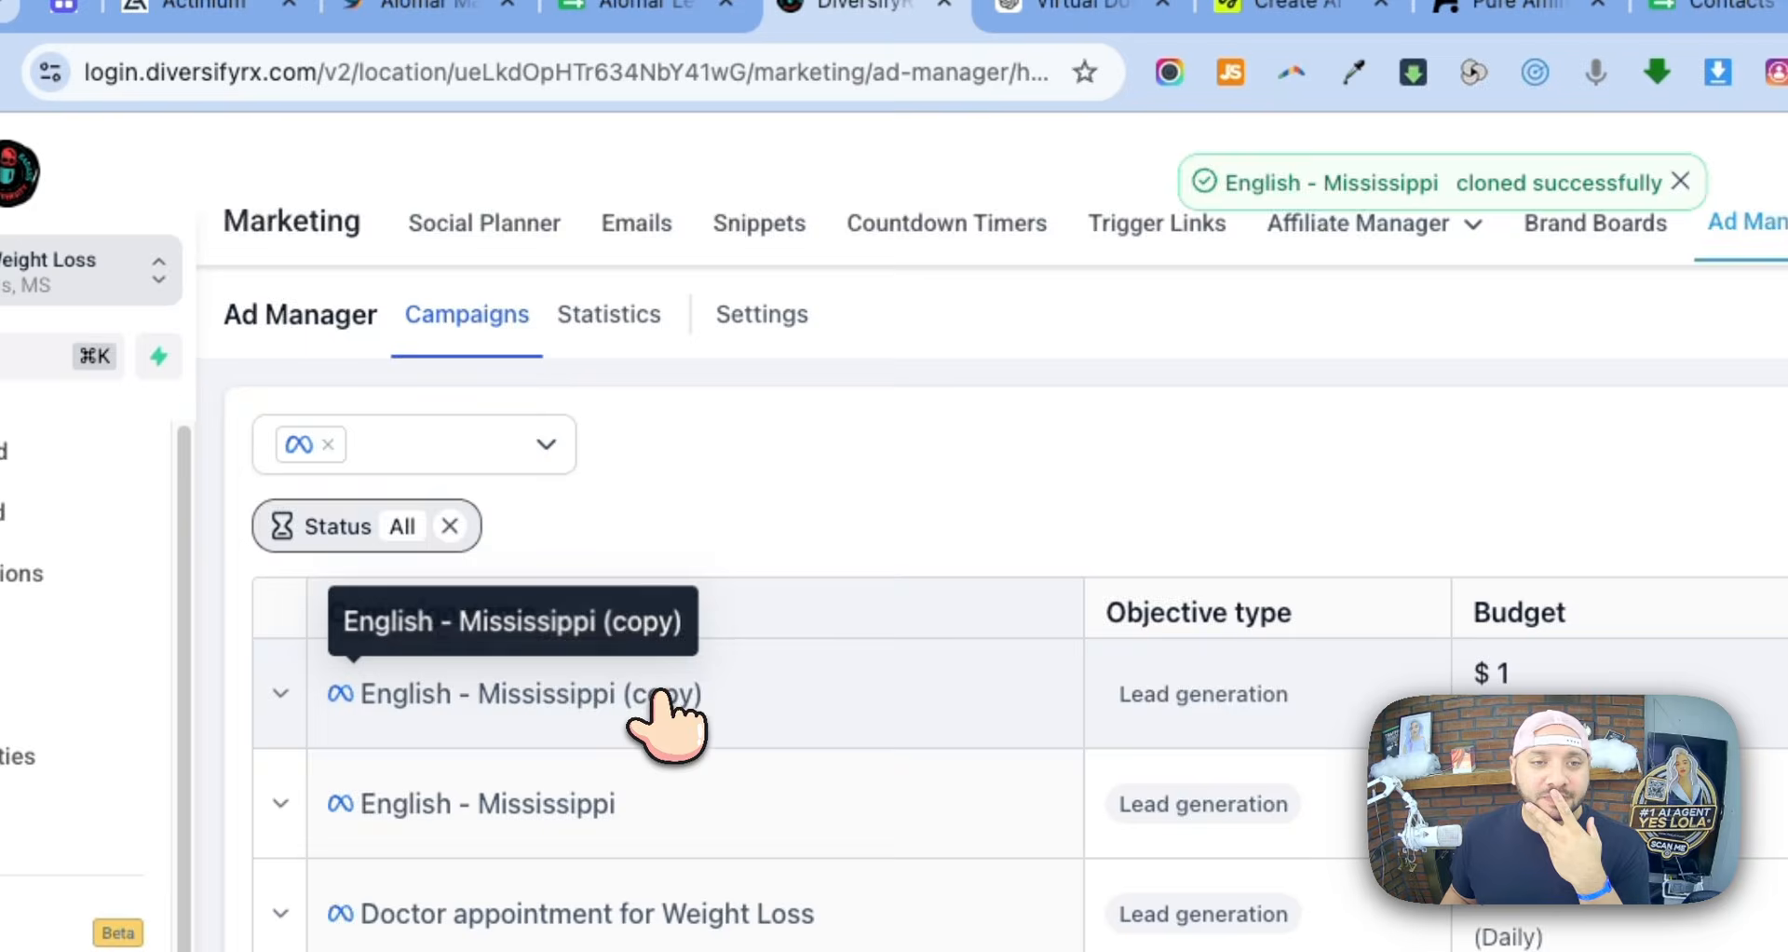
- Open the cloned campaign and rename it Spanish - Mississippi (copy)
left_click(527, 647)
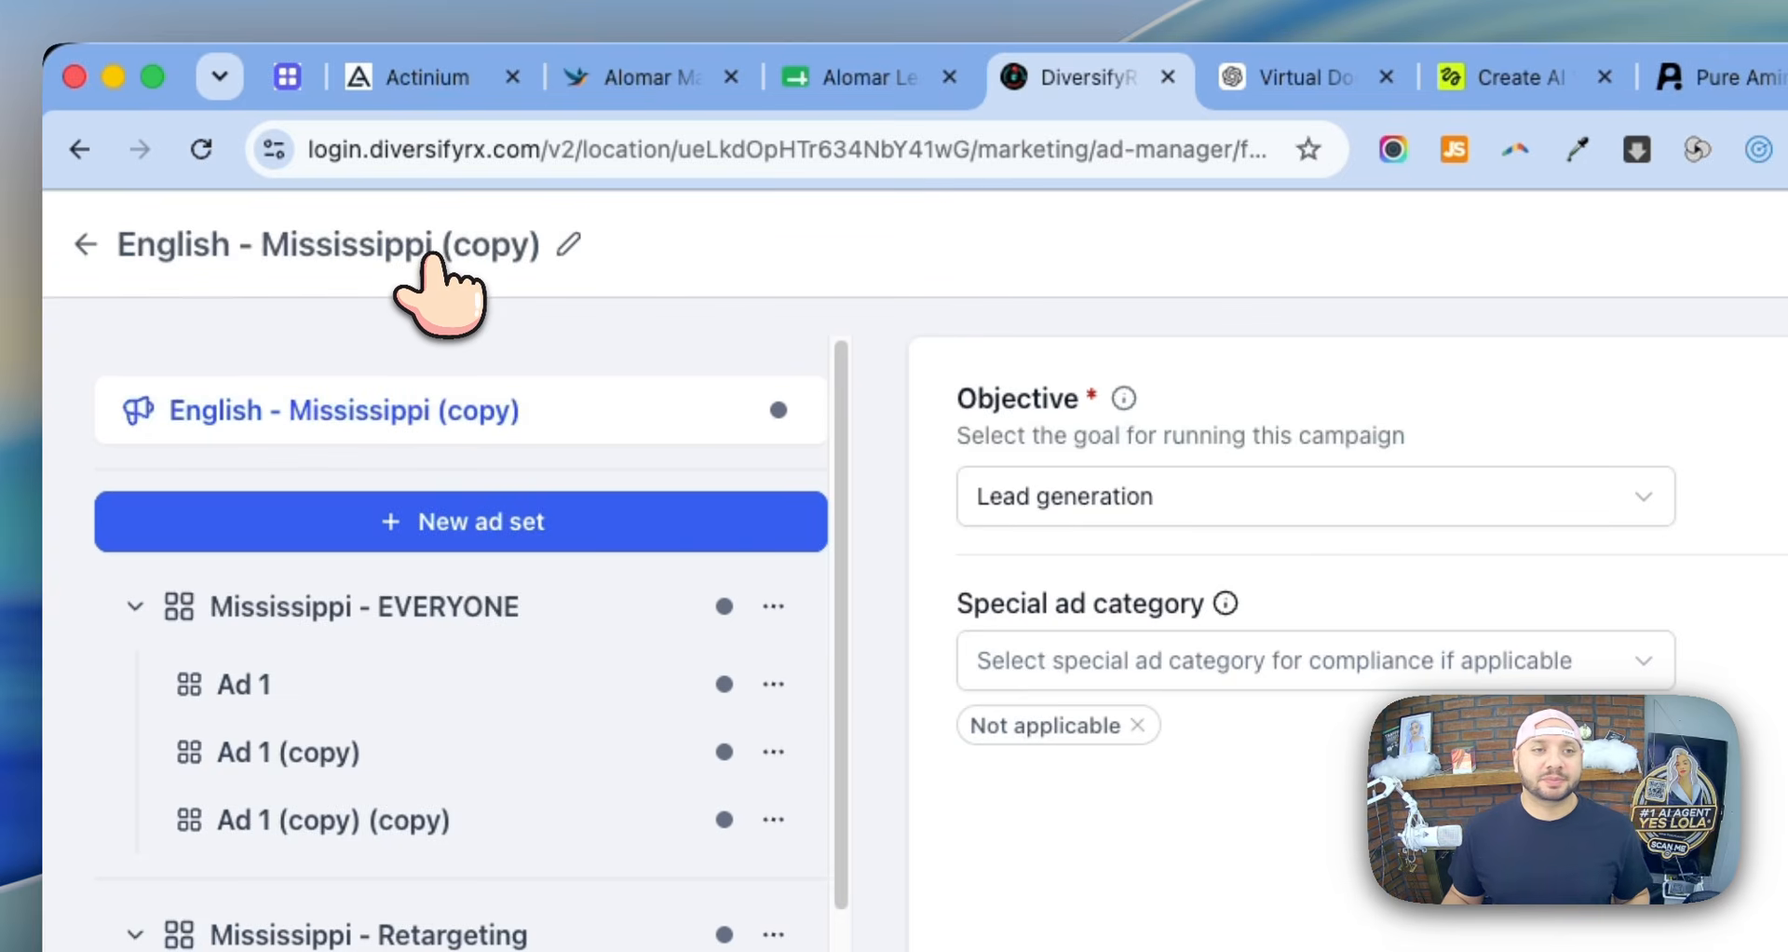
left_click(434, 255)
left_click(238, 251)
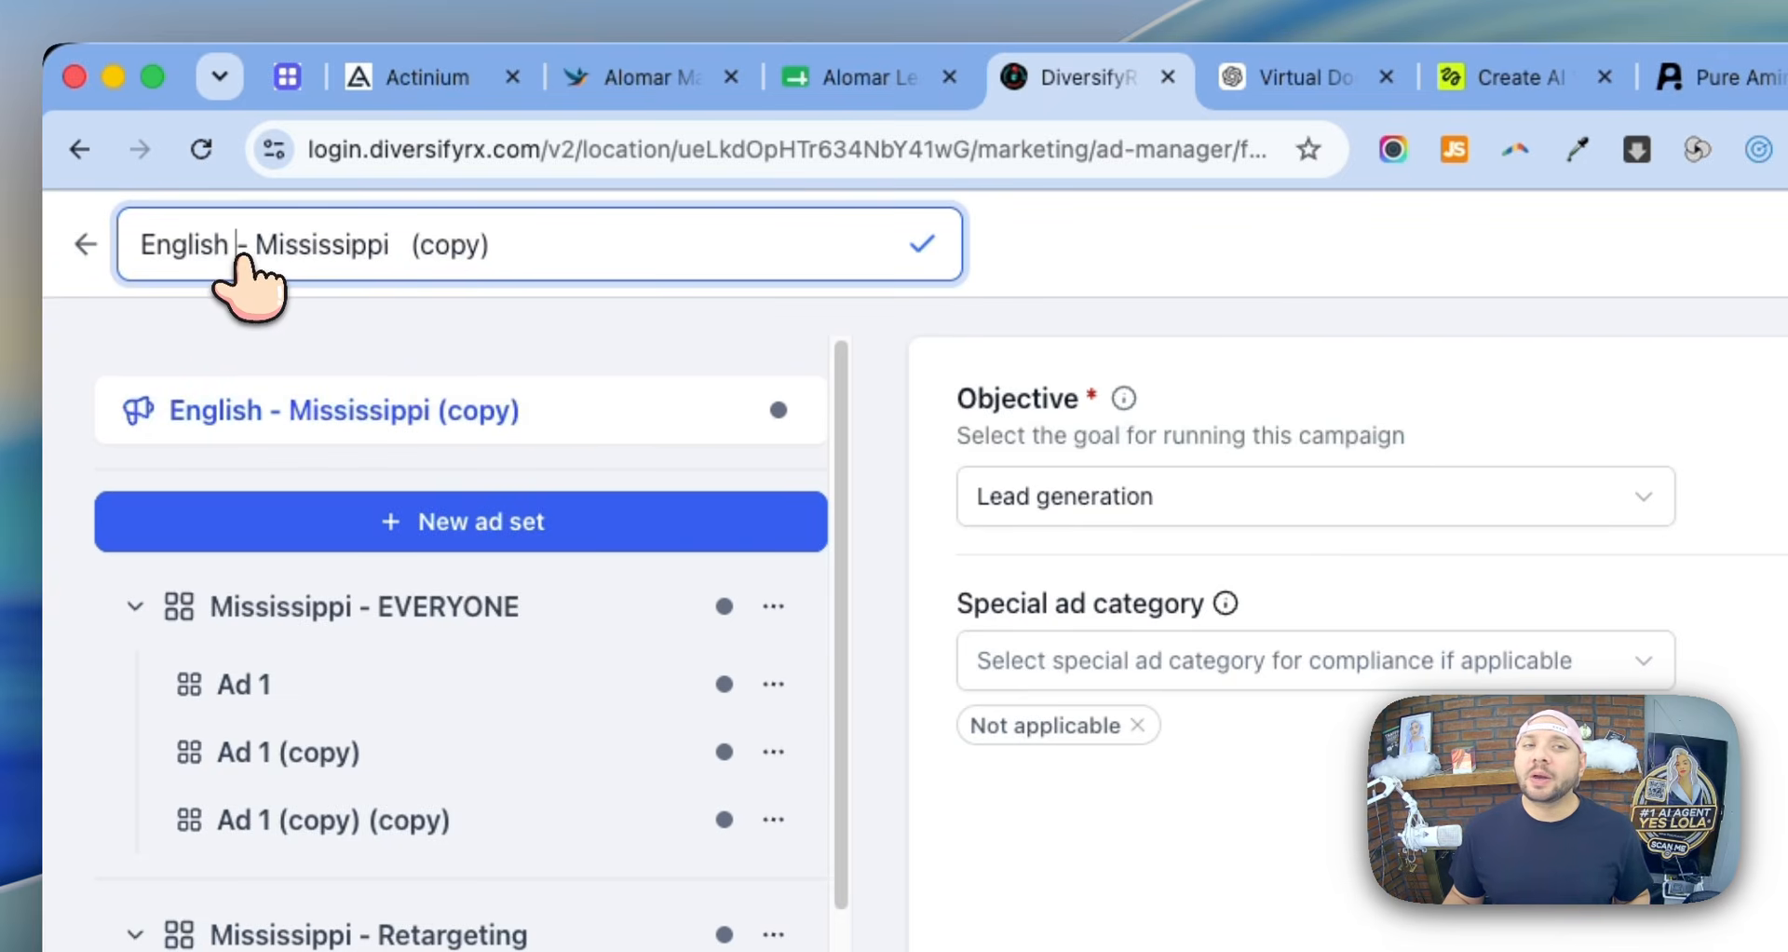
left_click_drag(229, 244, 34, 235)
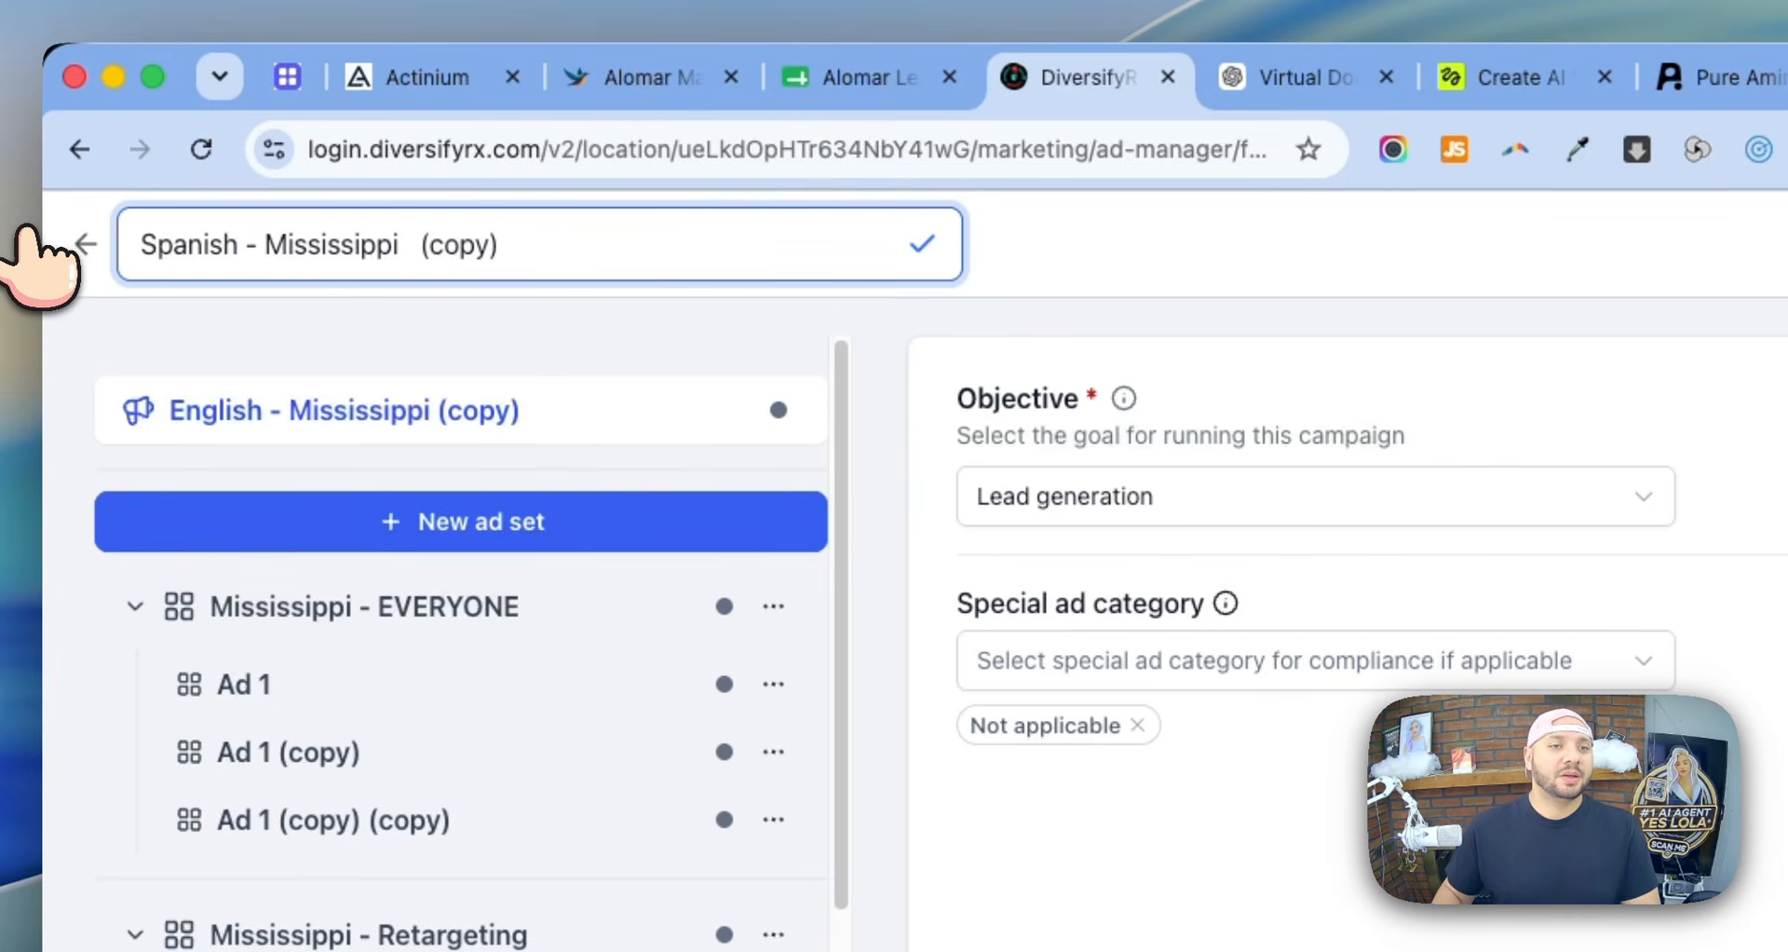
- Set the Mississippi - EVERYONE ad set's audience languages to Spanish, Spanish (Spain) and Spanish (All)
left_click(489, 607)
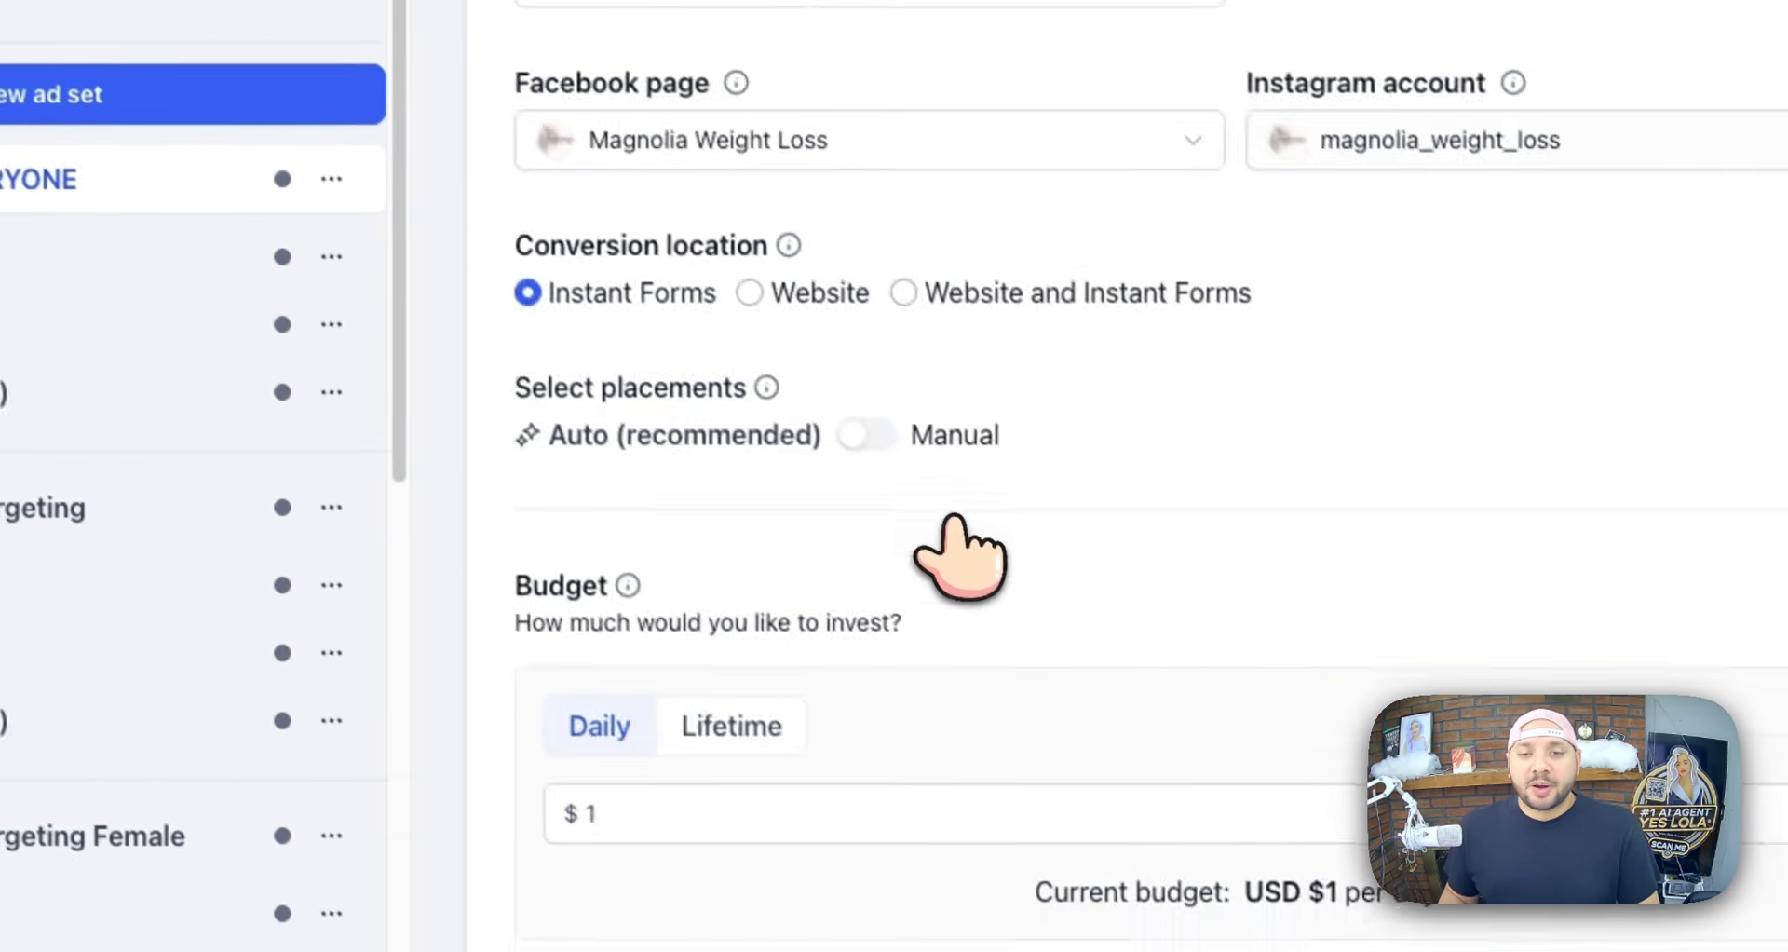
scroll(955, 522, "down", 10)
left_click(1125, 641)
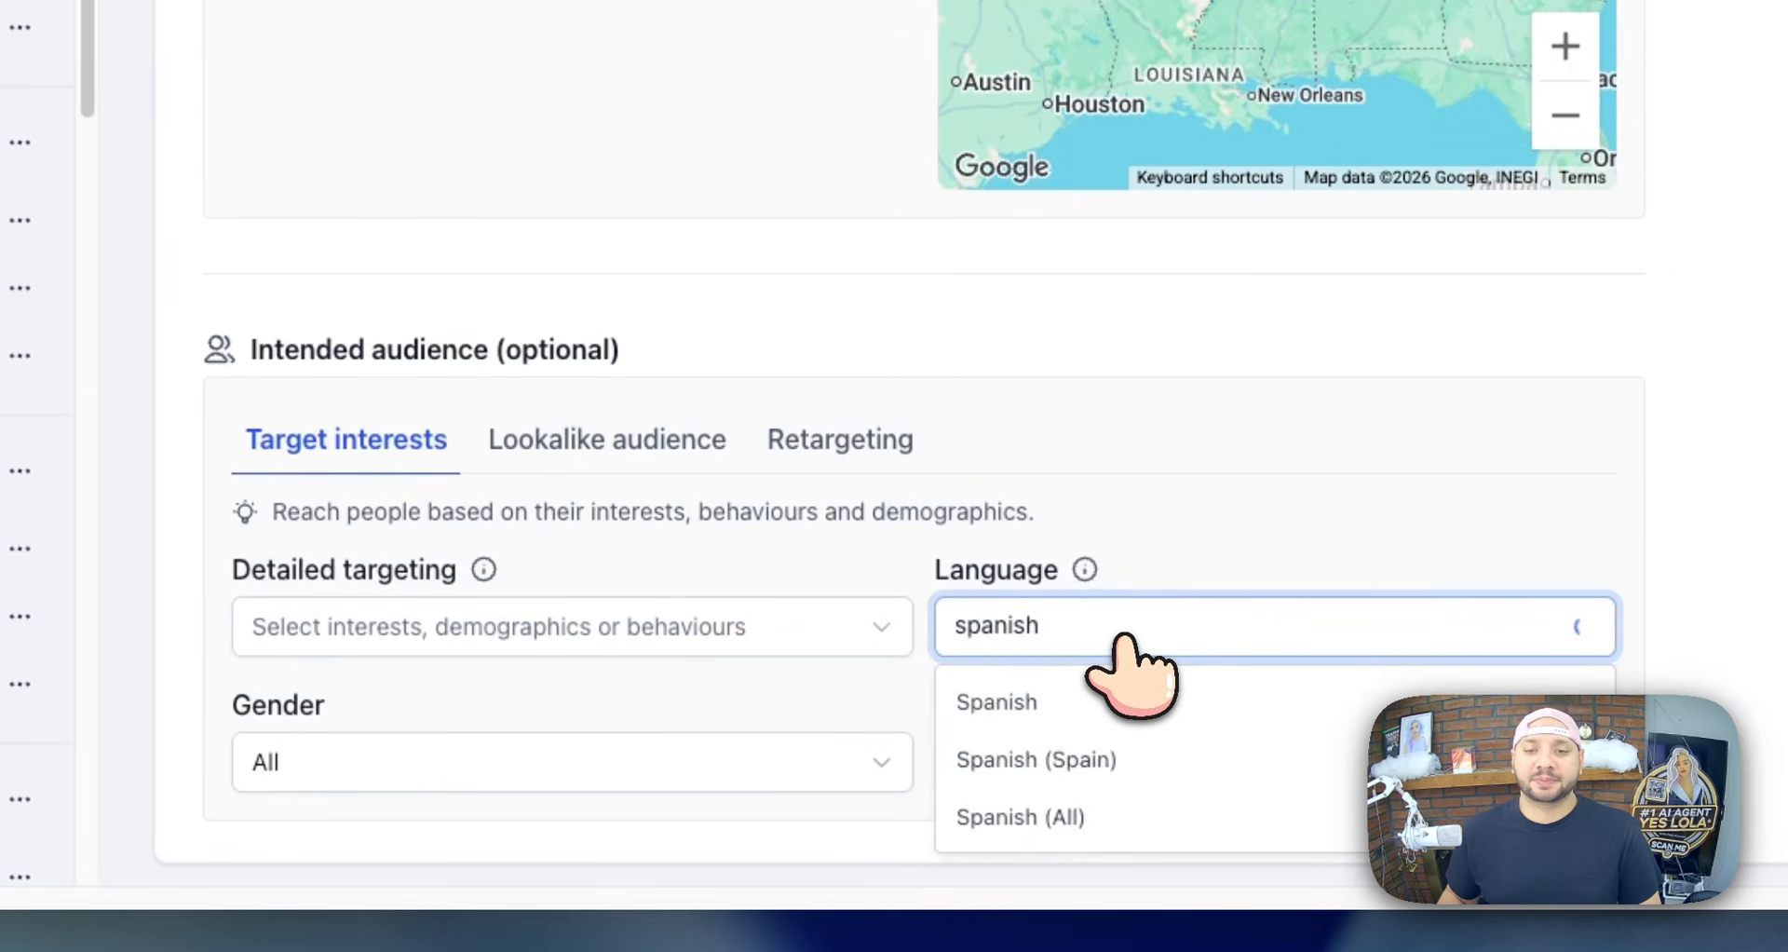
left_click(1124, 702)
left_click(1123, 759)
left_click(1122, 817)
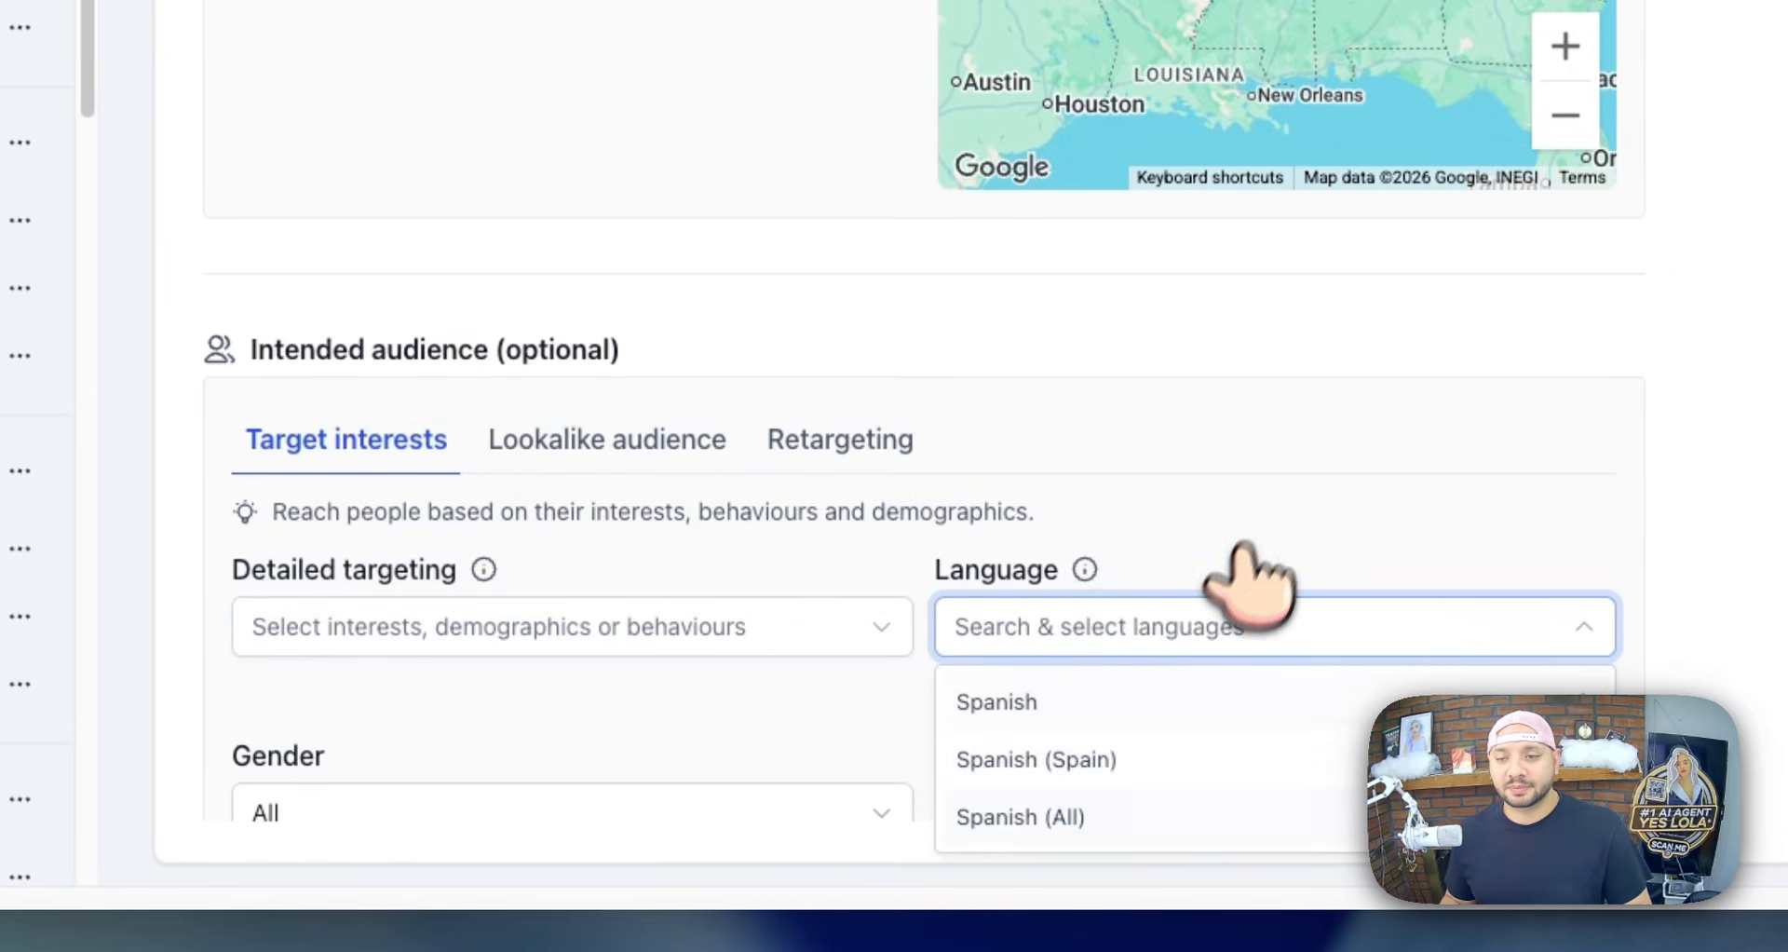
left_click(1255, 524)
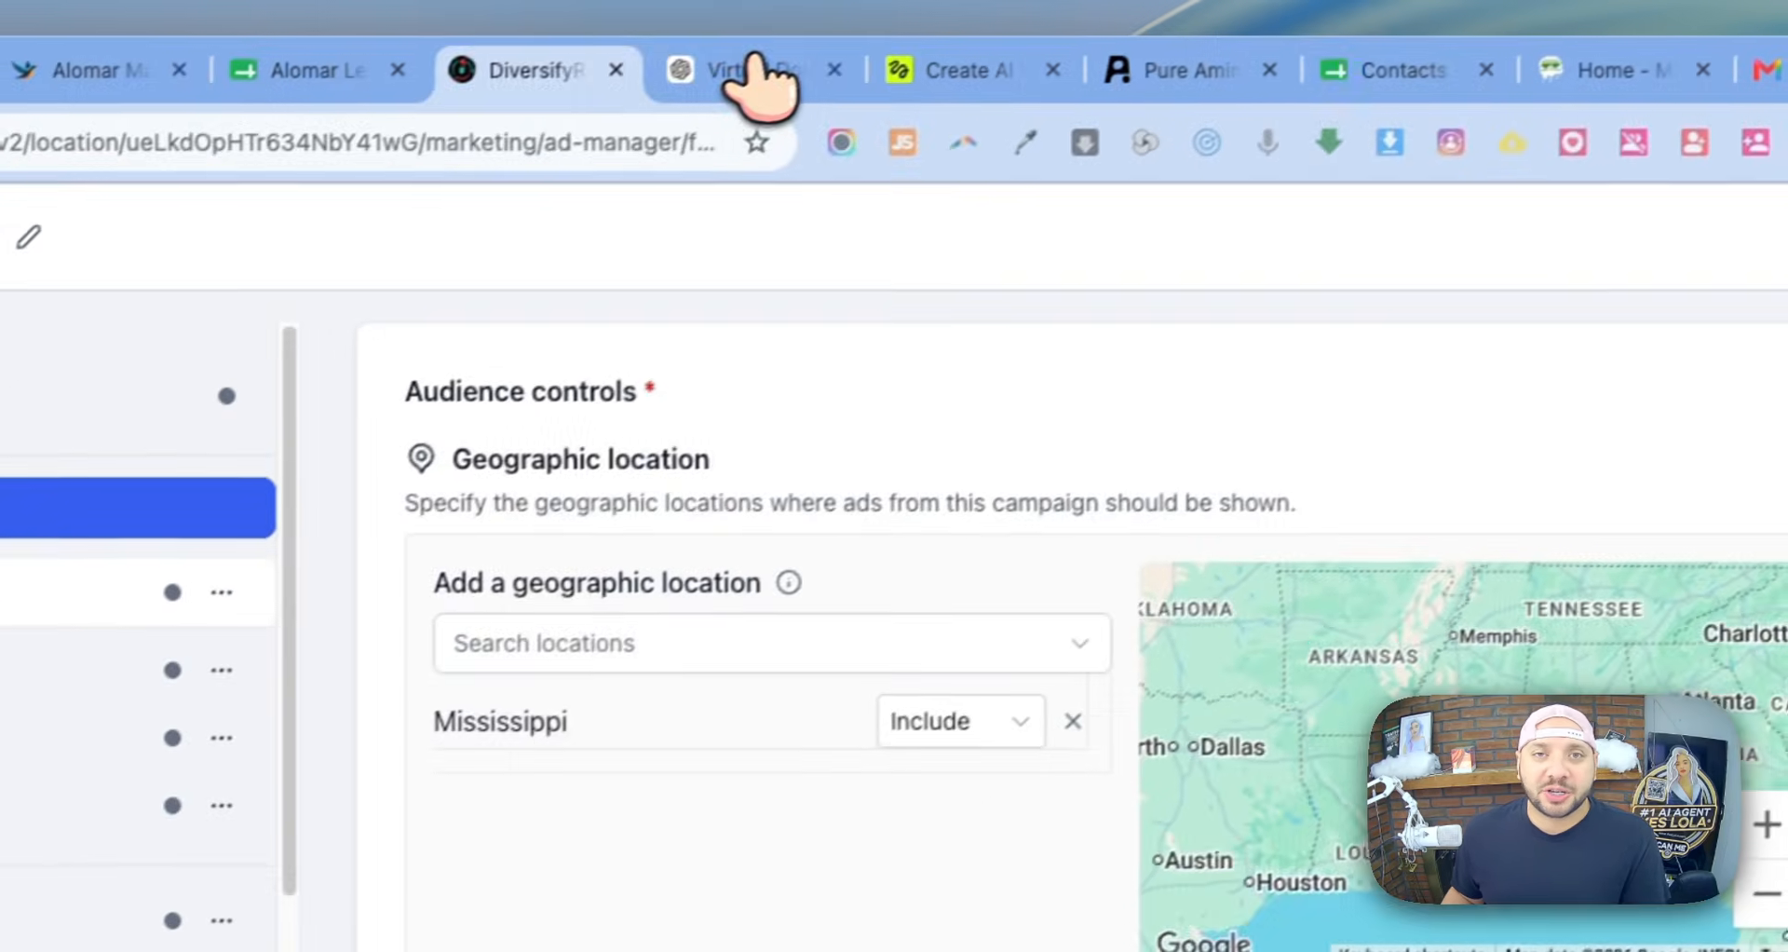
- Copy the Spanish Texto principal from ChatGPT and use it to replace Ad 1's primary text in the Mississippi - EVERYONE ad set
left_click(750, 70)
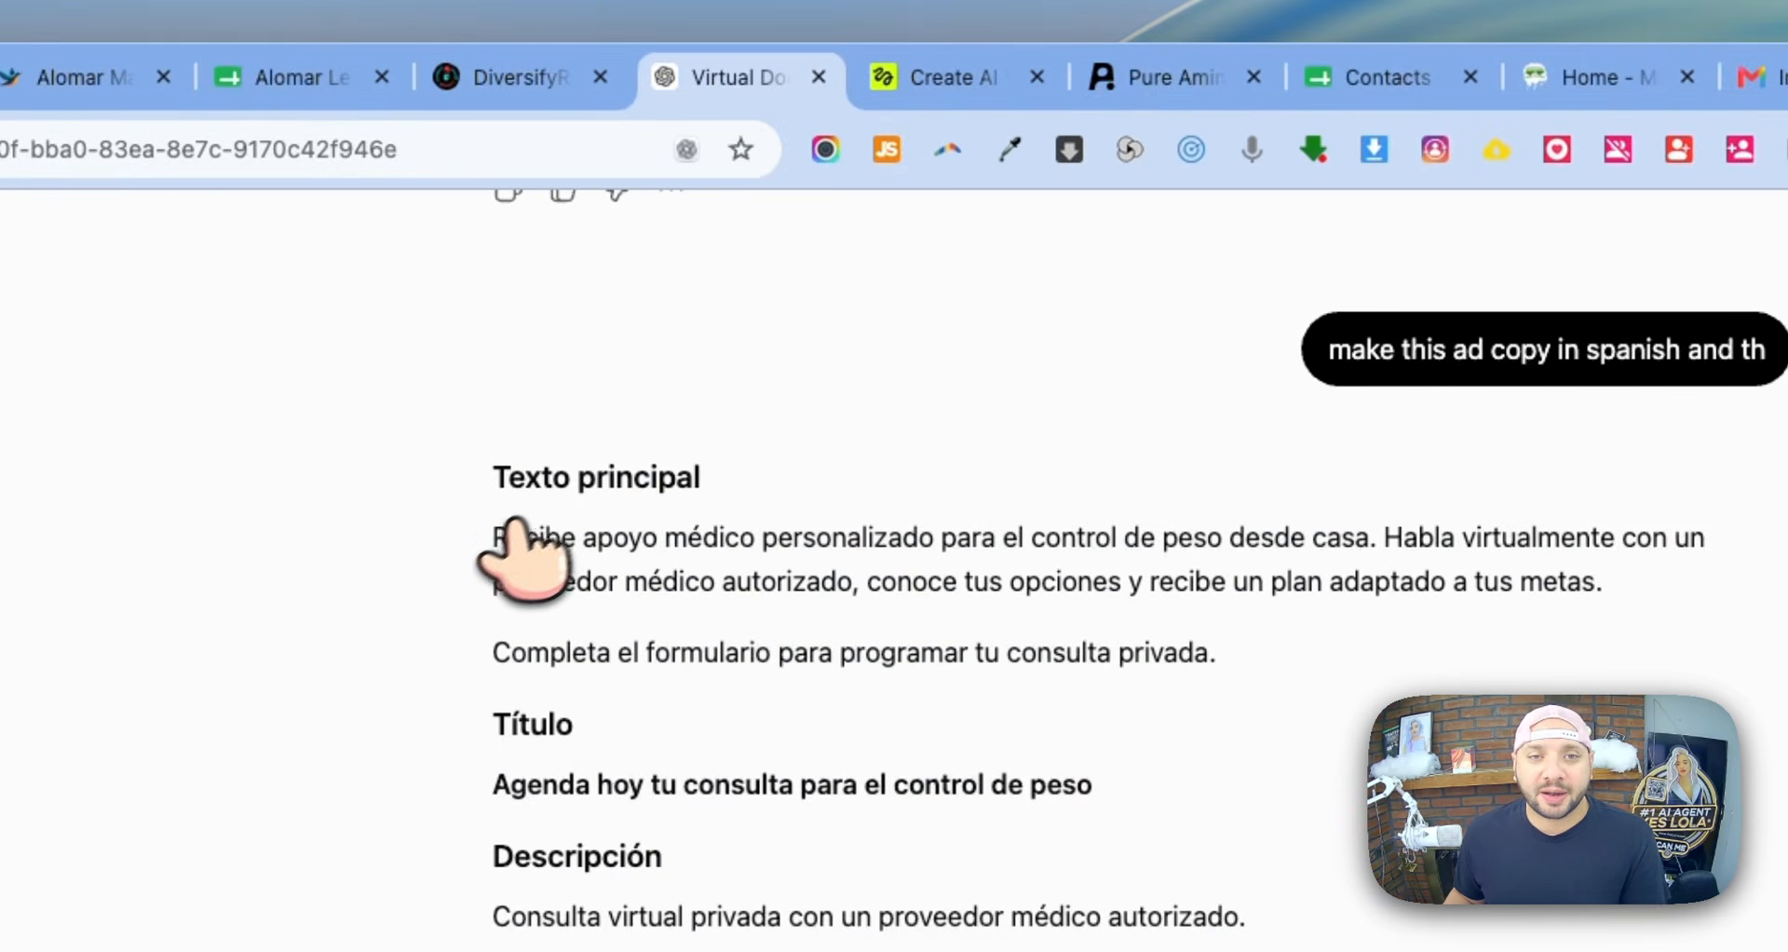
left_click_drag(488, 532, 1245, 713)
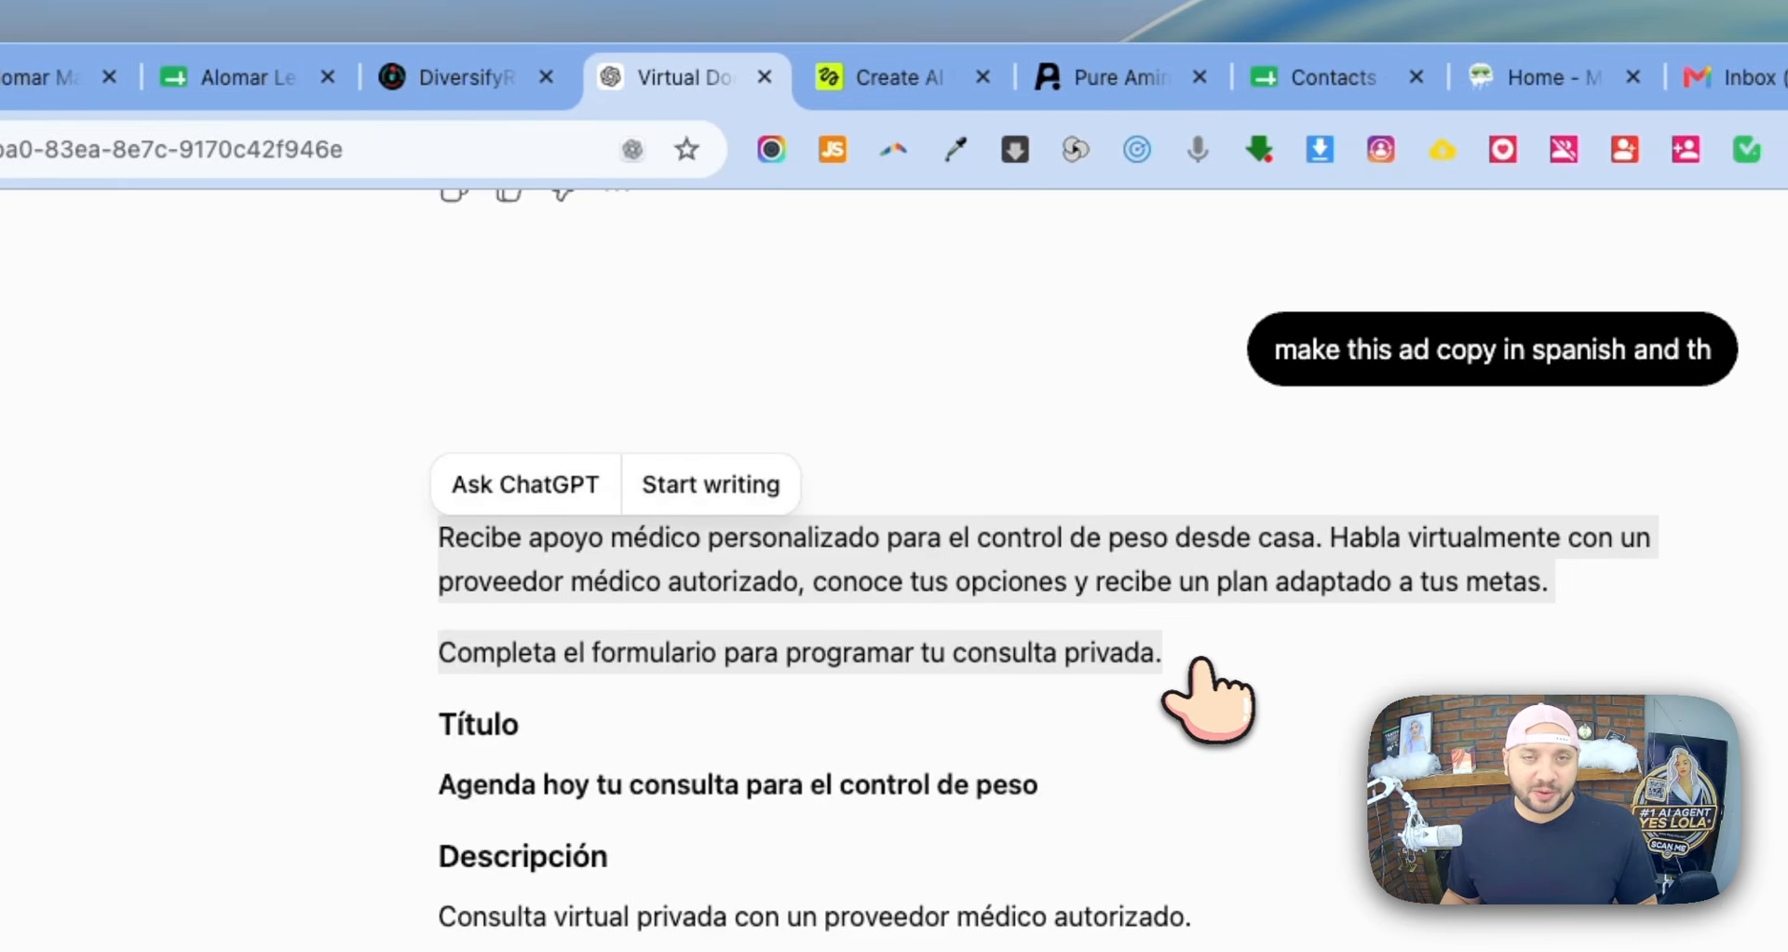
left_click(470, 78)
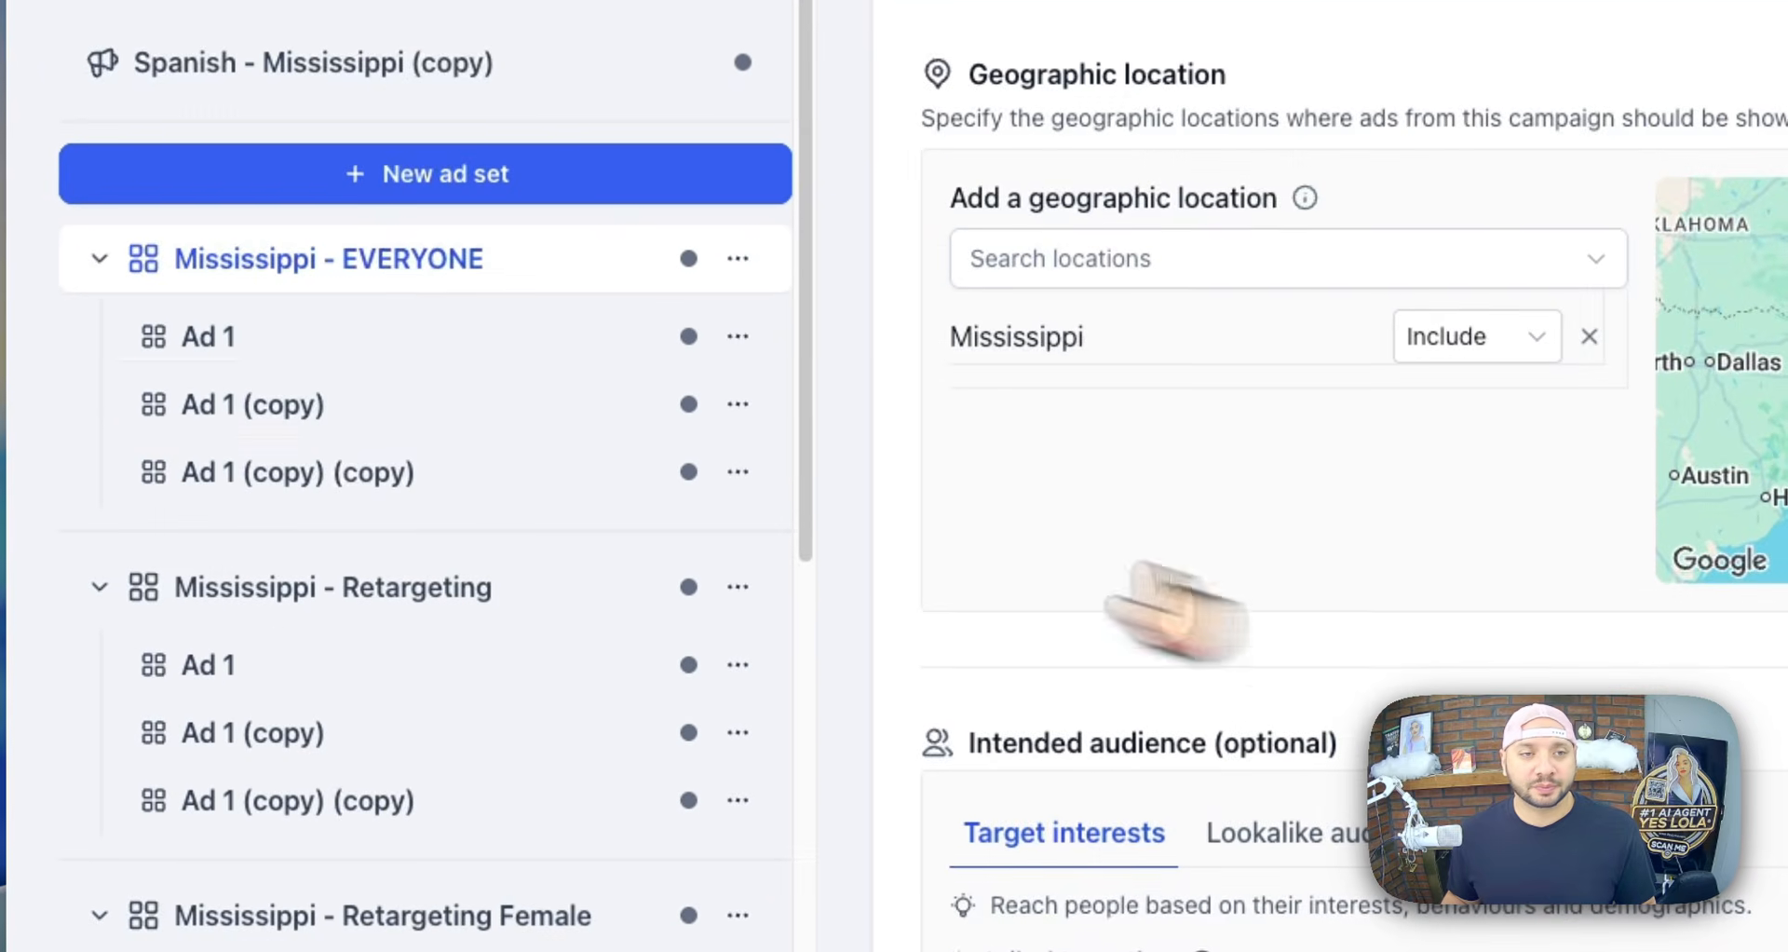
left_click(447, 349)
triple_click(1239, 586)
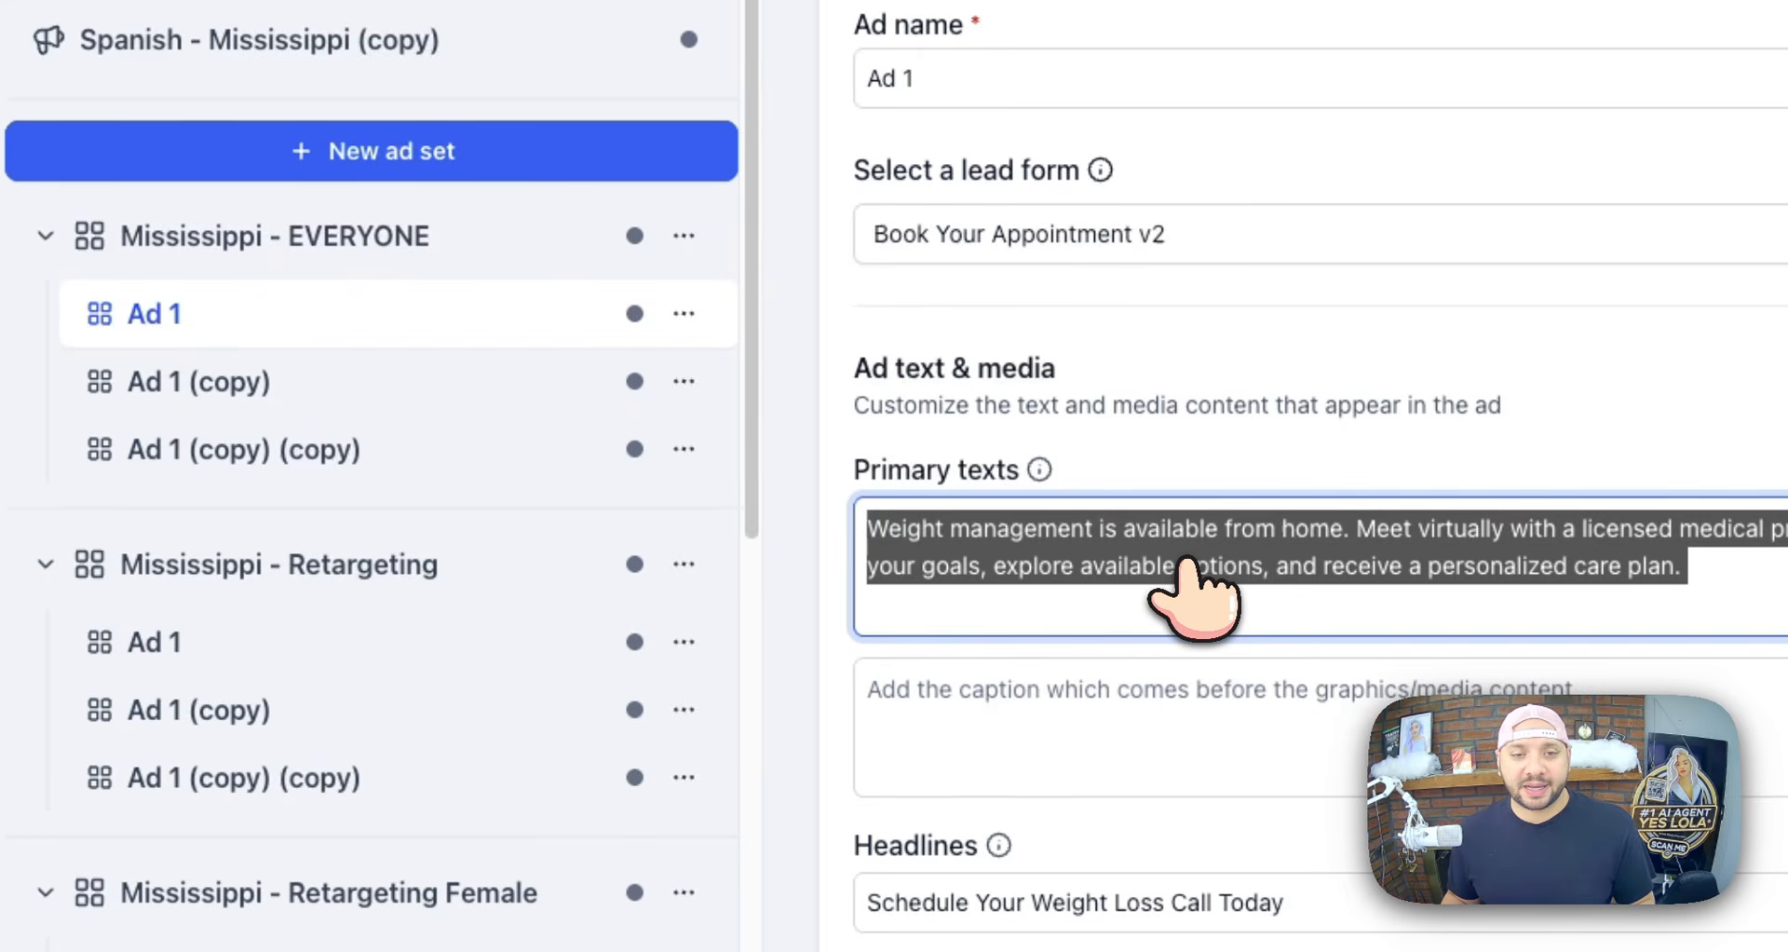
key("BackSpace")
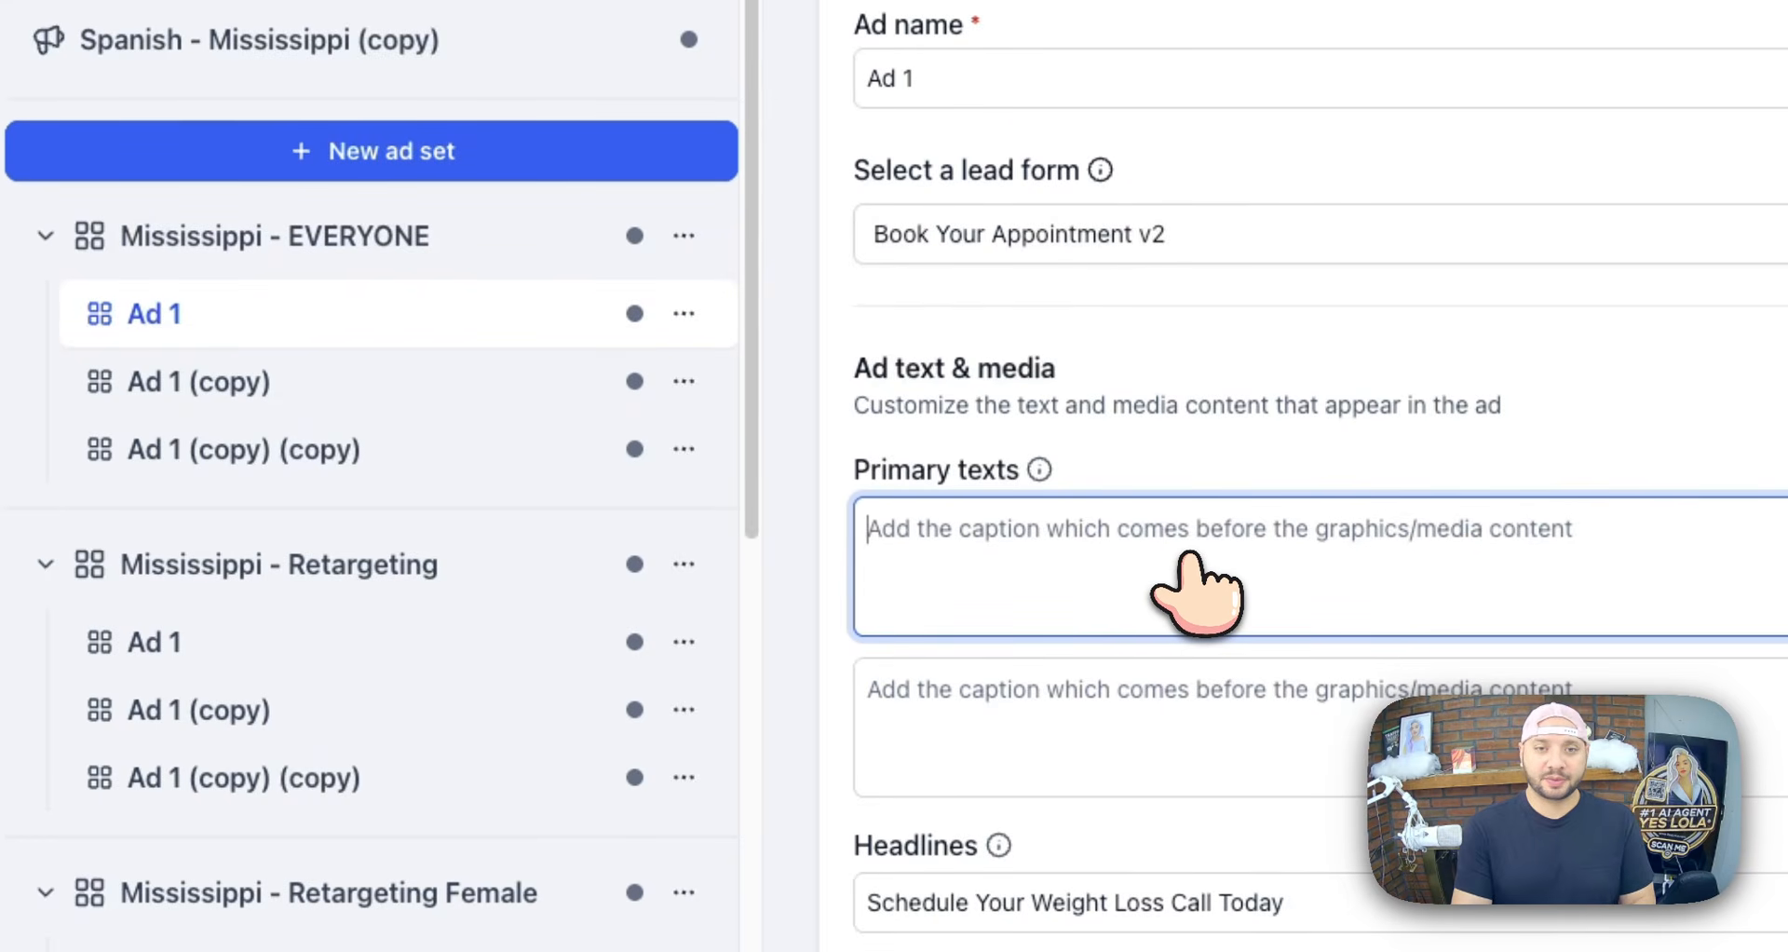
key("ctrl+v")
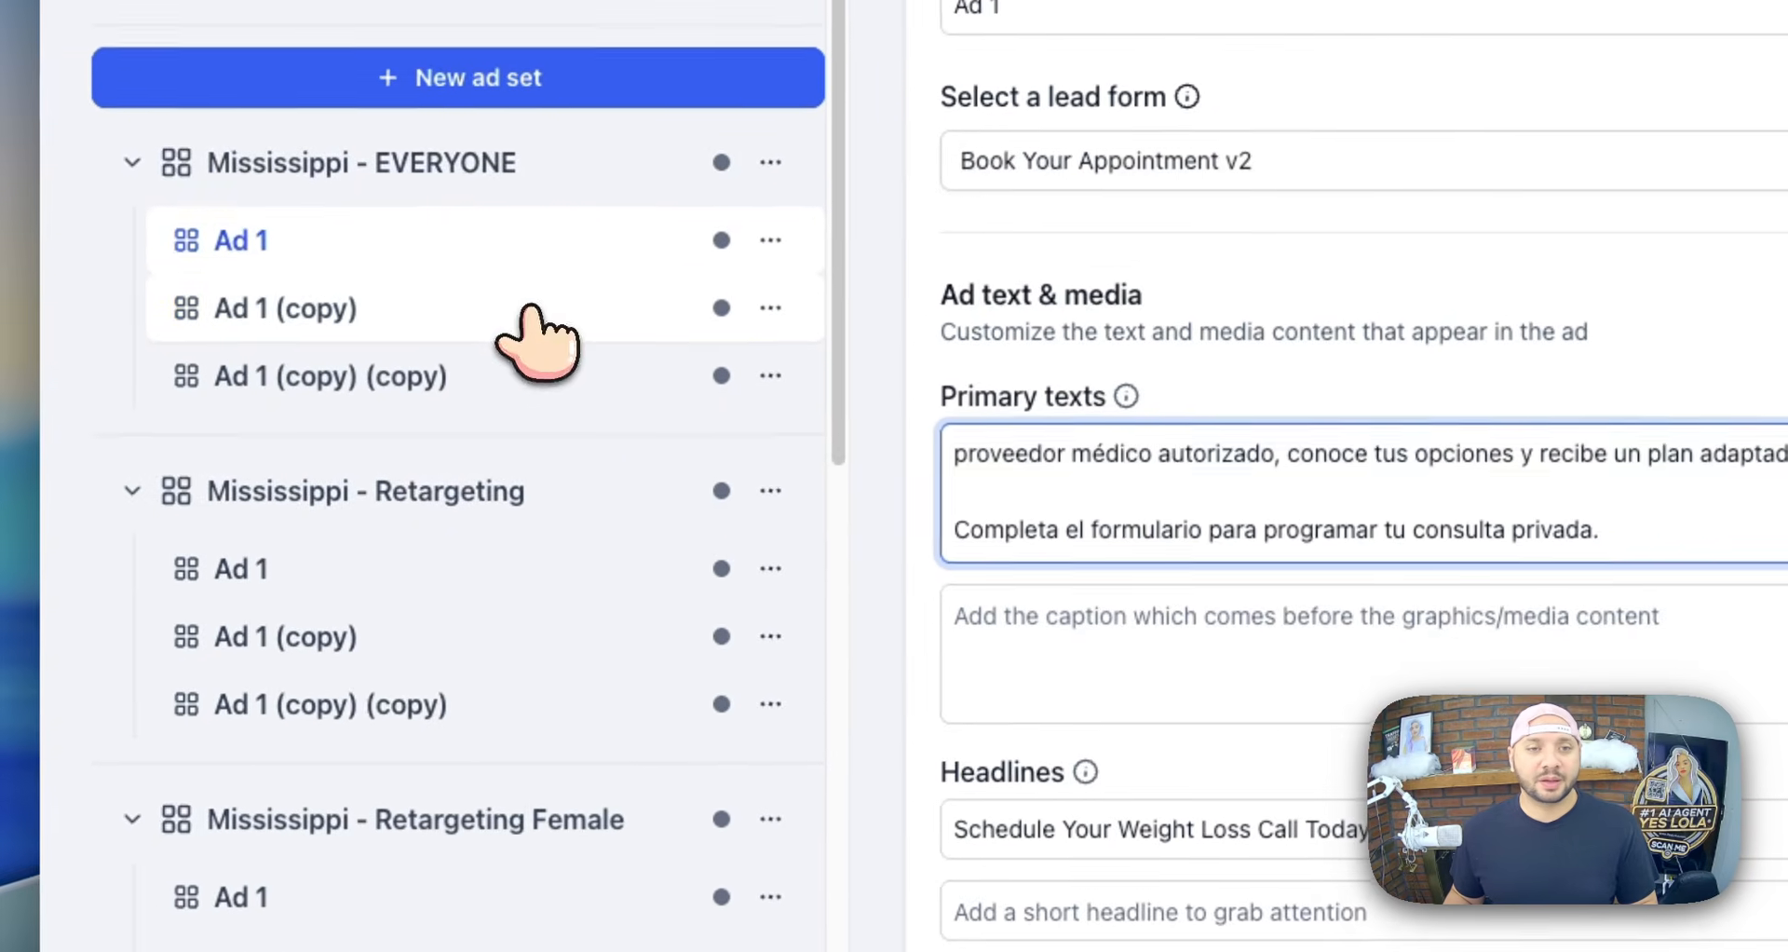
- Replace the primary text of Ad 1 (copy) and Ad 1 (copy) (copy) in Mississippi - EVERYONE with the copied Spanish text
left_click(429, 381)
triple_click(1231, 505)
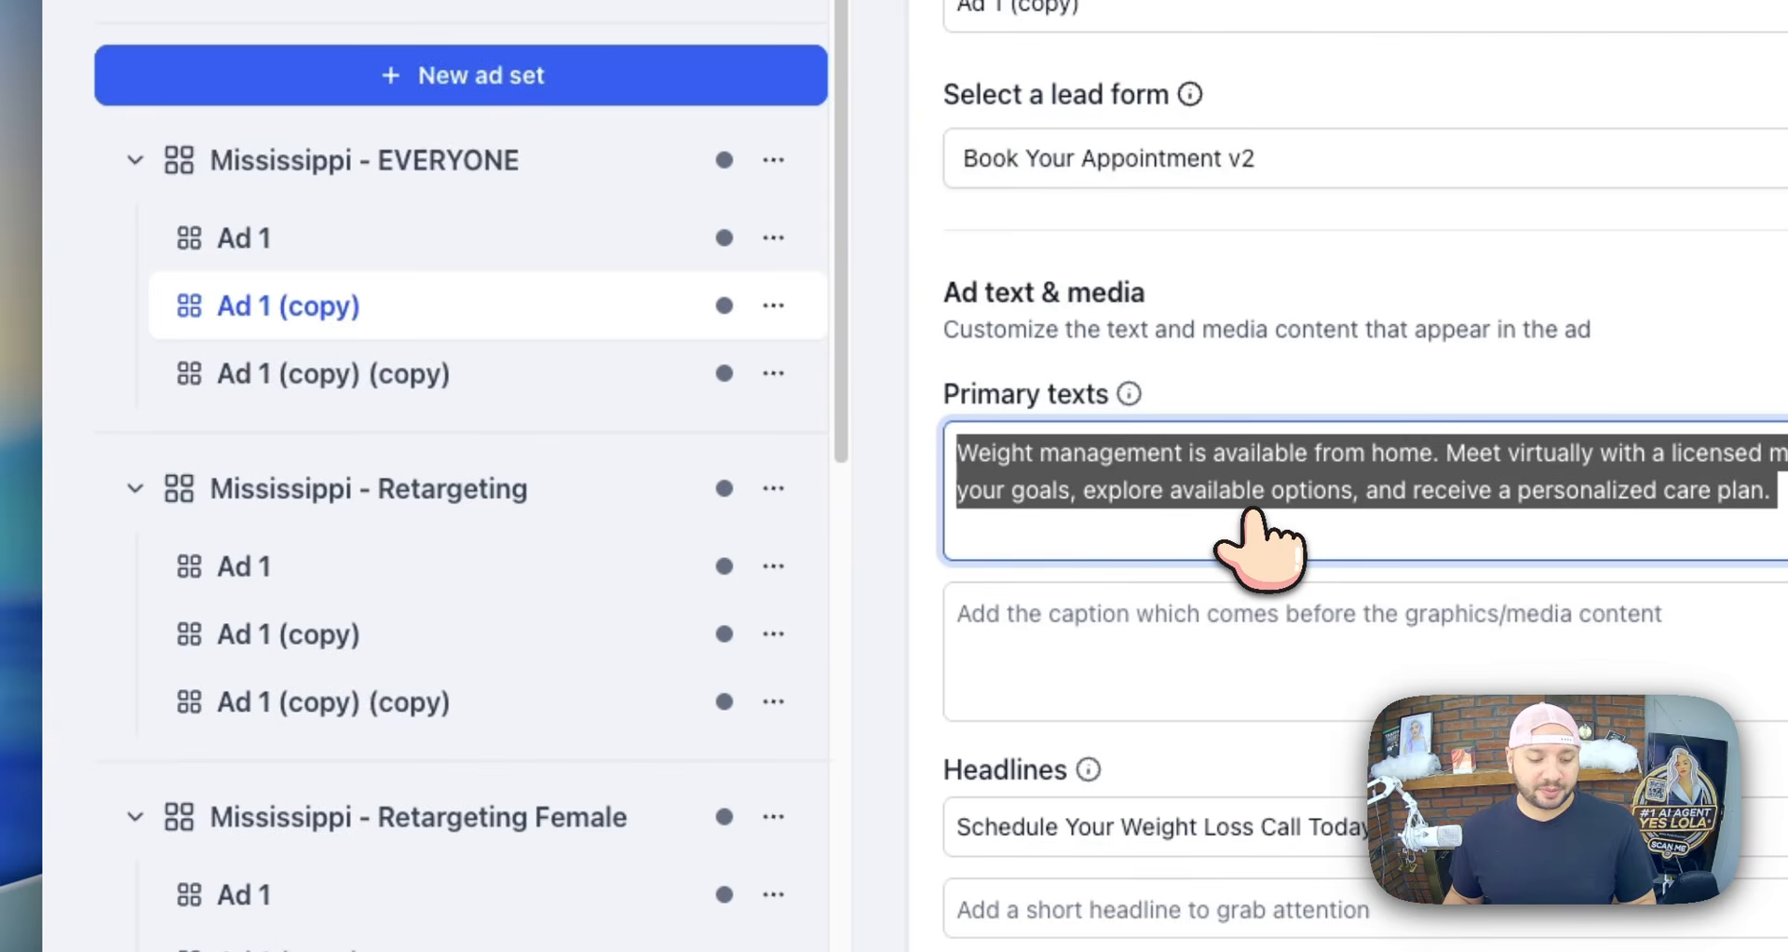
key("ctrl+v")
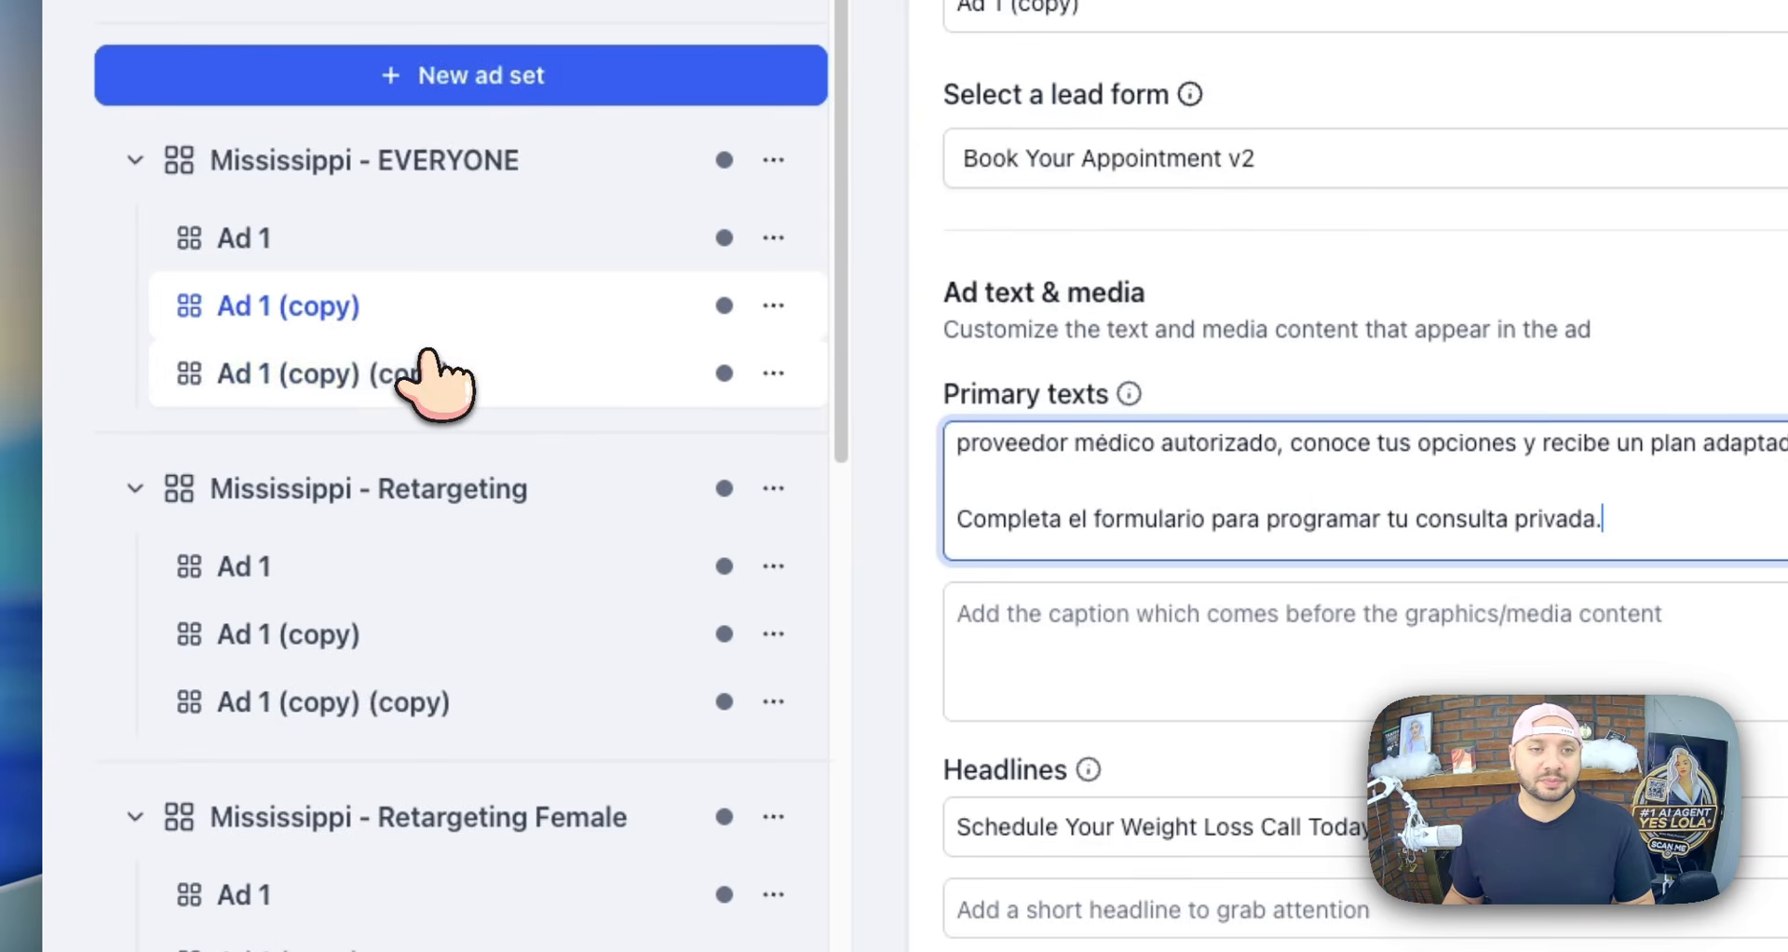
left_click(419, 375)
triple_click(1272, 507)
key("ctrl+v")
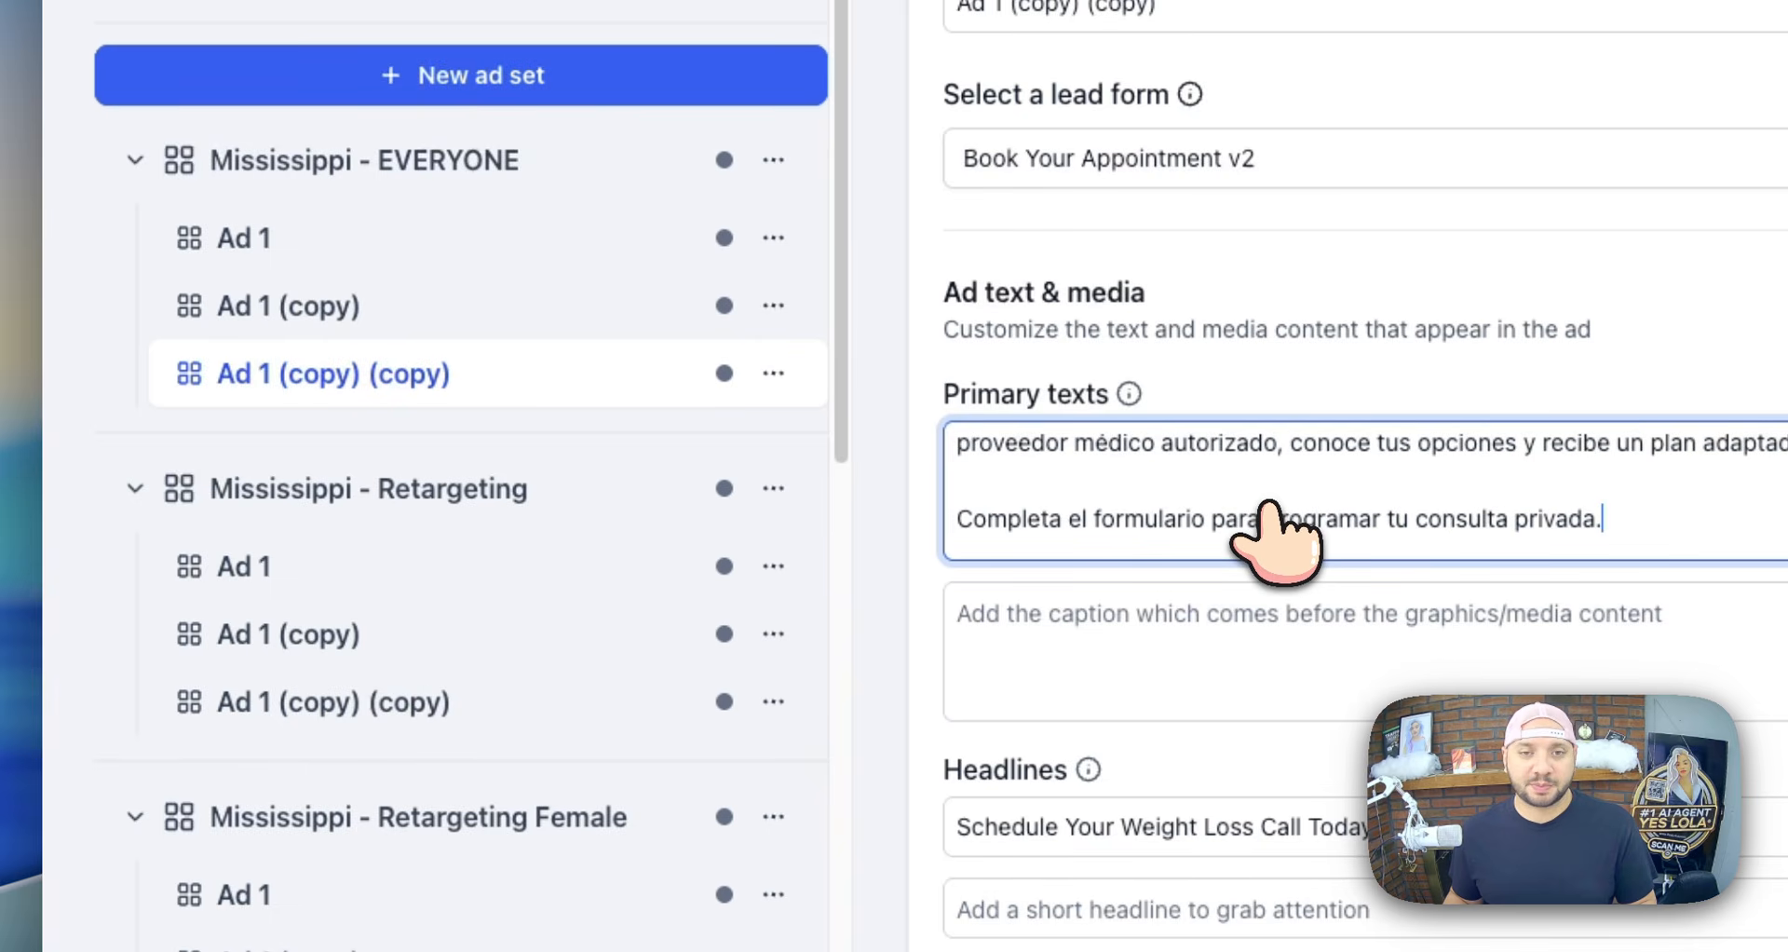
- Remove the English image from Mississippi - EVERYONE's Ad 1 and upload the Agenda Tu Llamada de Peso Hoy image from Downloads to Media Storage
left_click(507, 242)
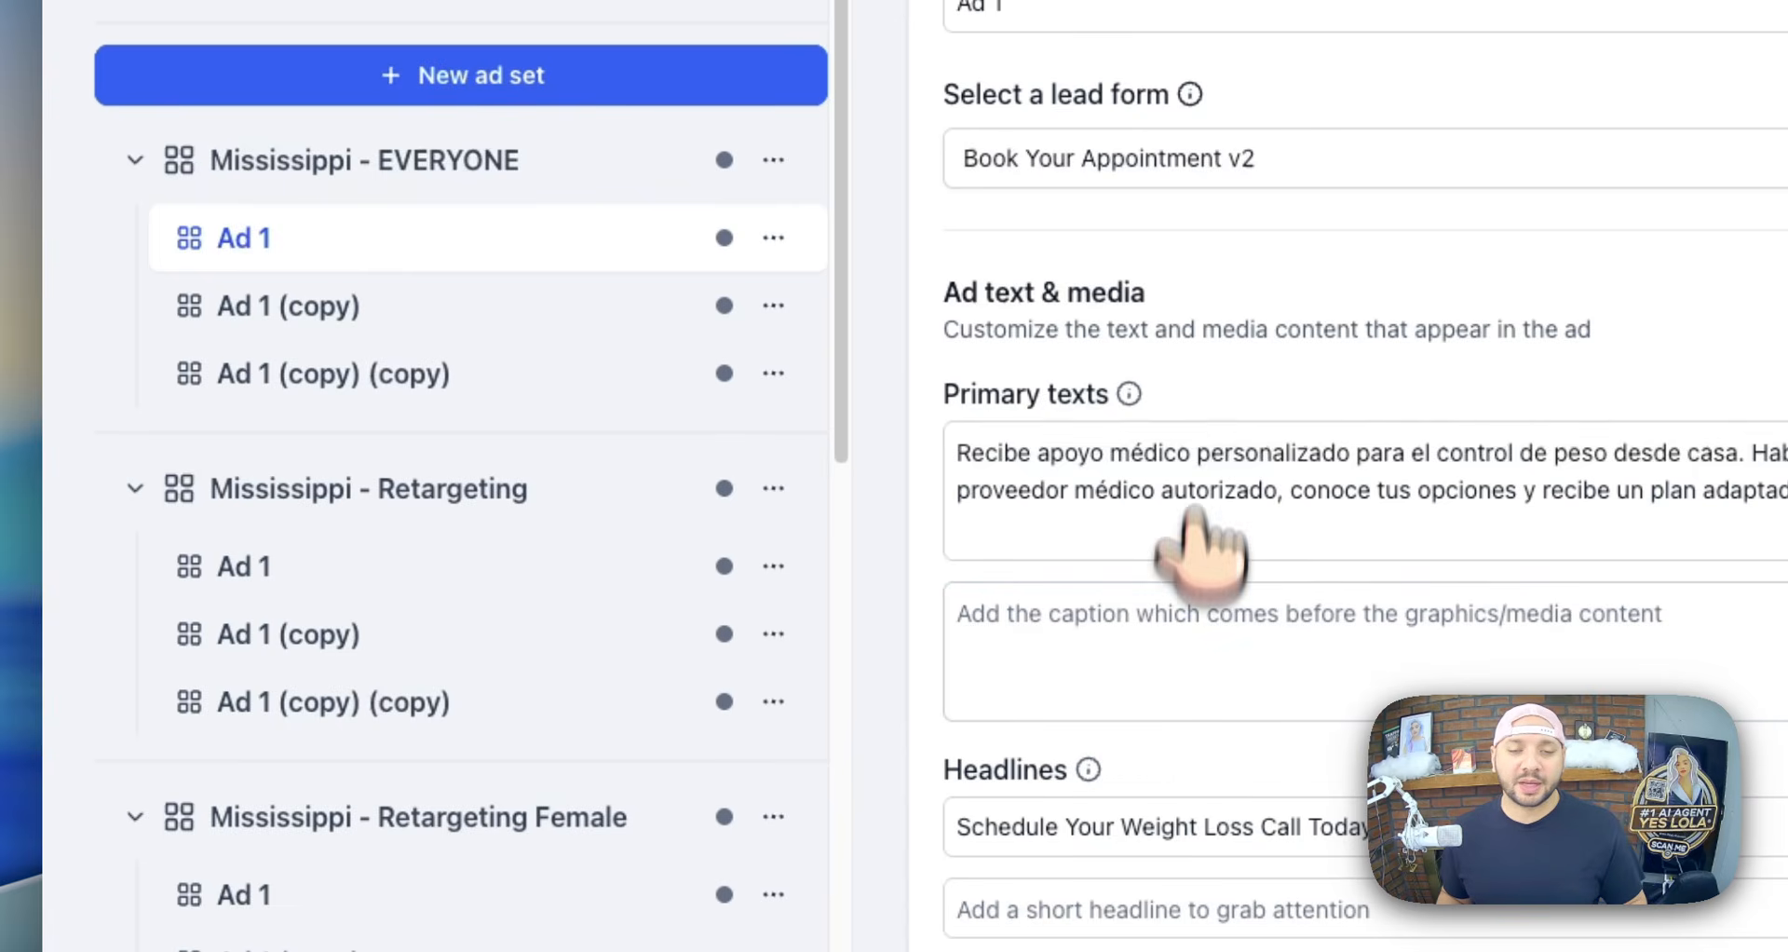
scroll(1198, 411, "down", 6)
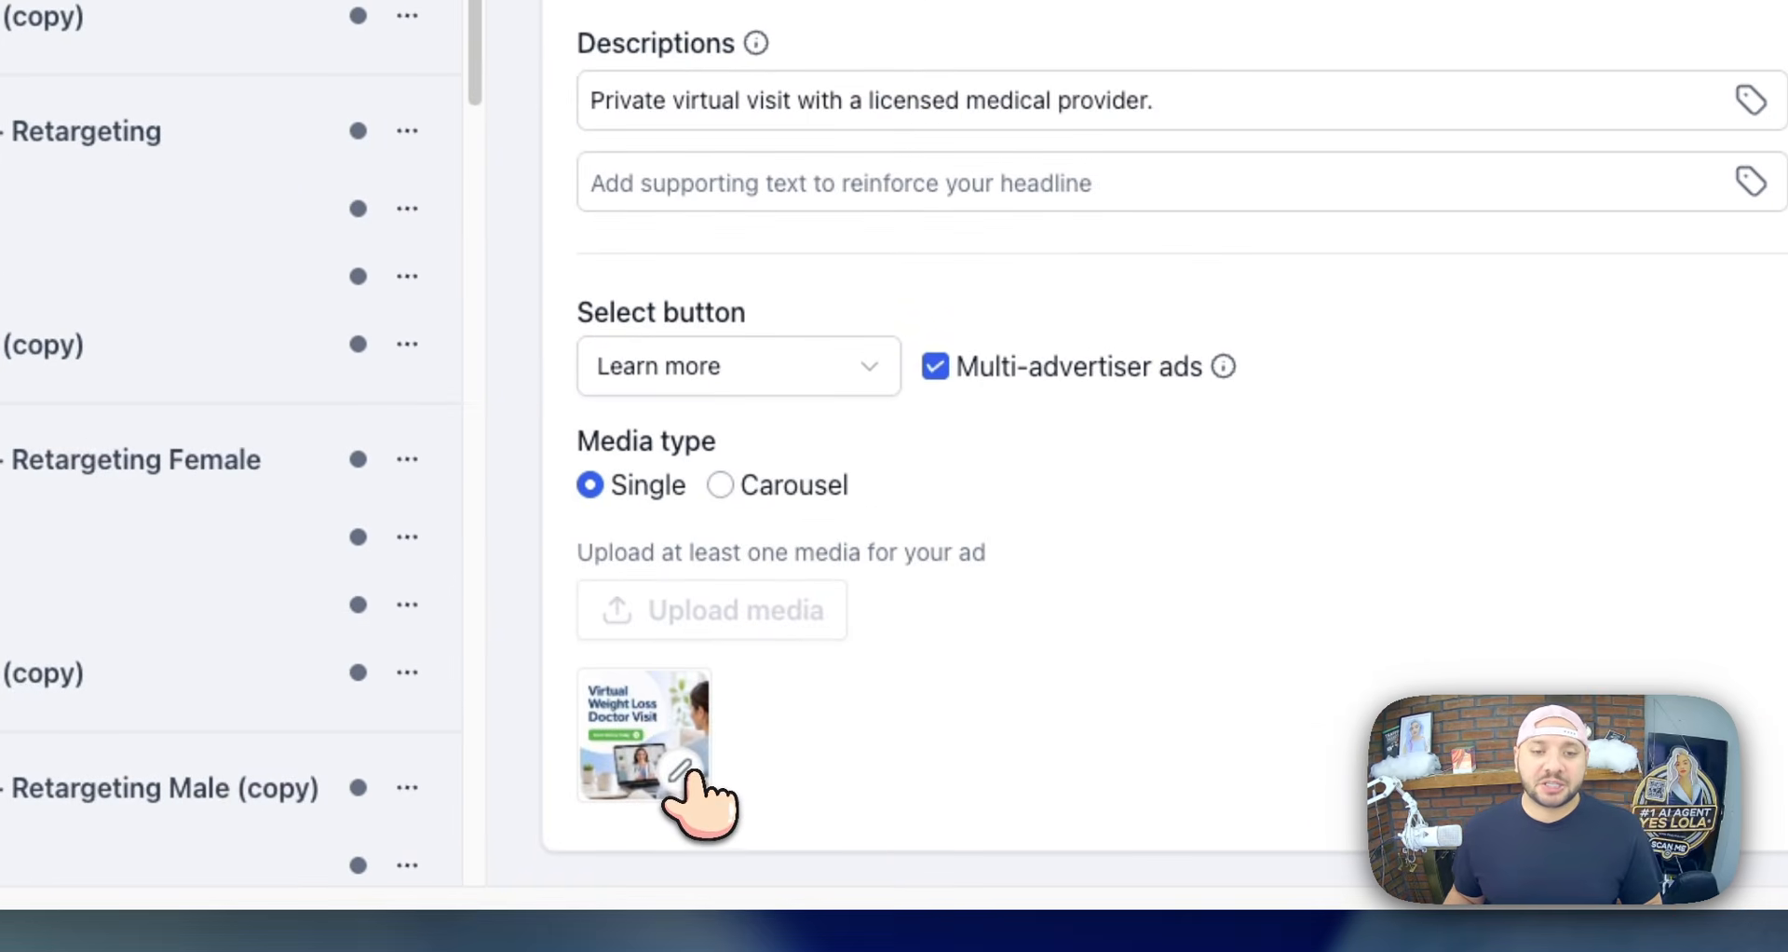
left_click(691, 773)
left_click(622, 611)
left_click(661, 774)
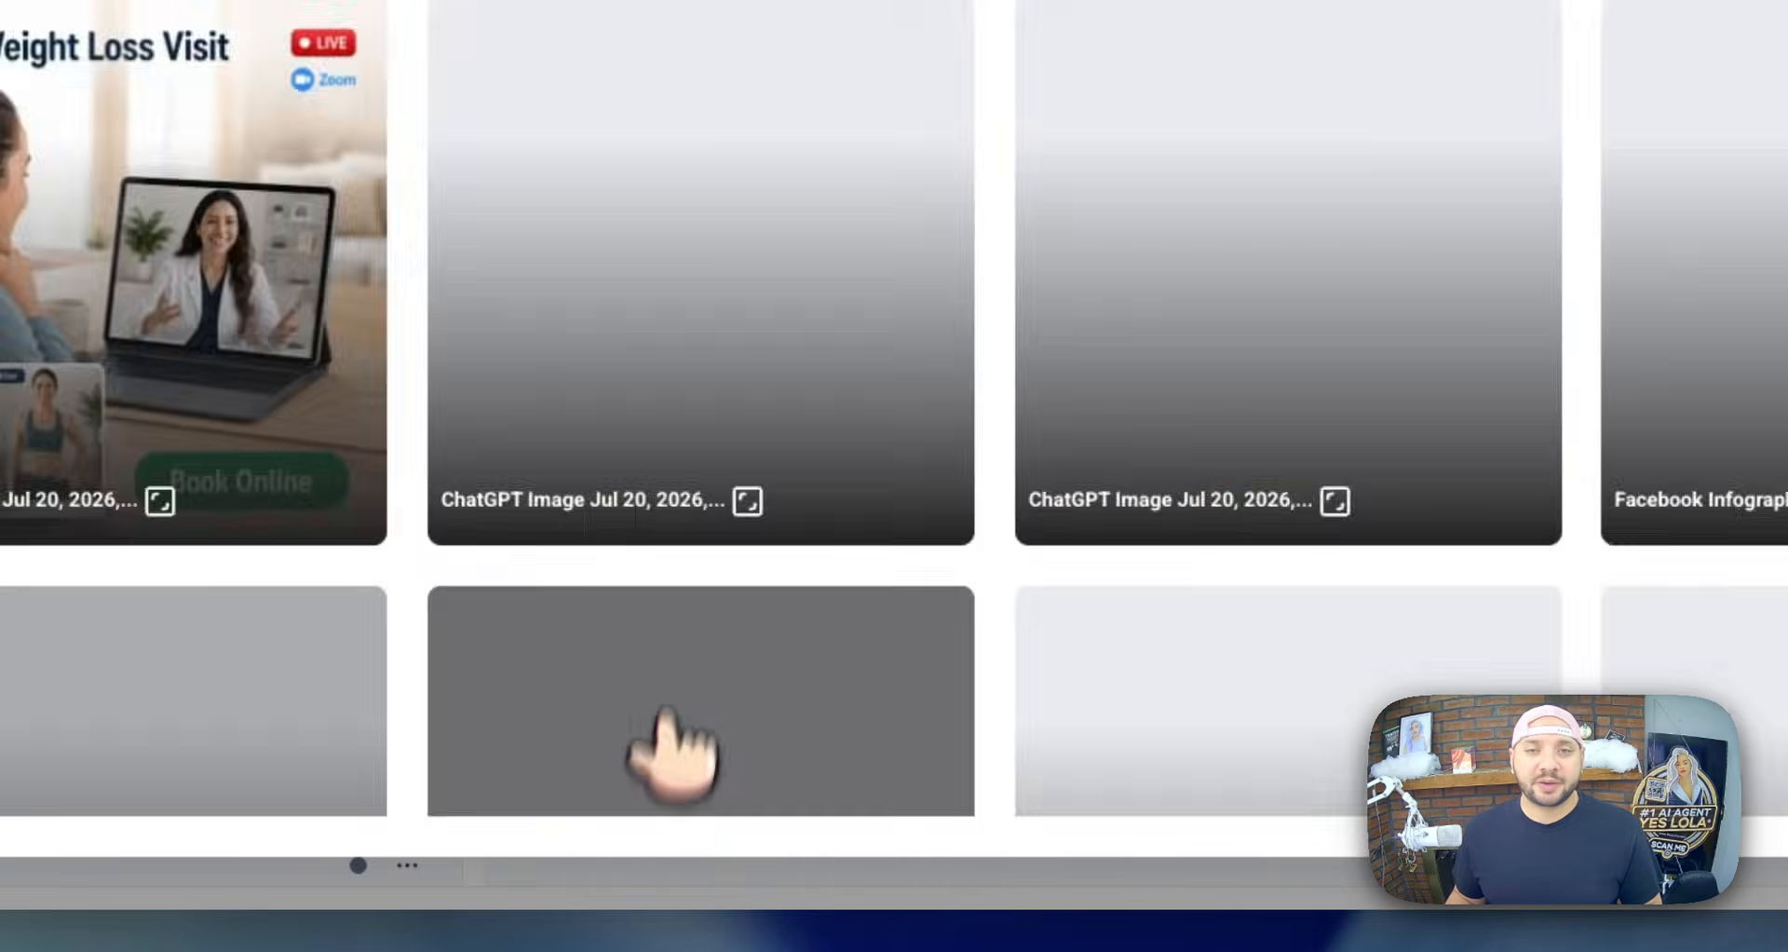
left_click(1350, 350)
left_click(1267, 410)
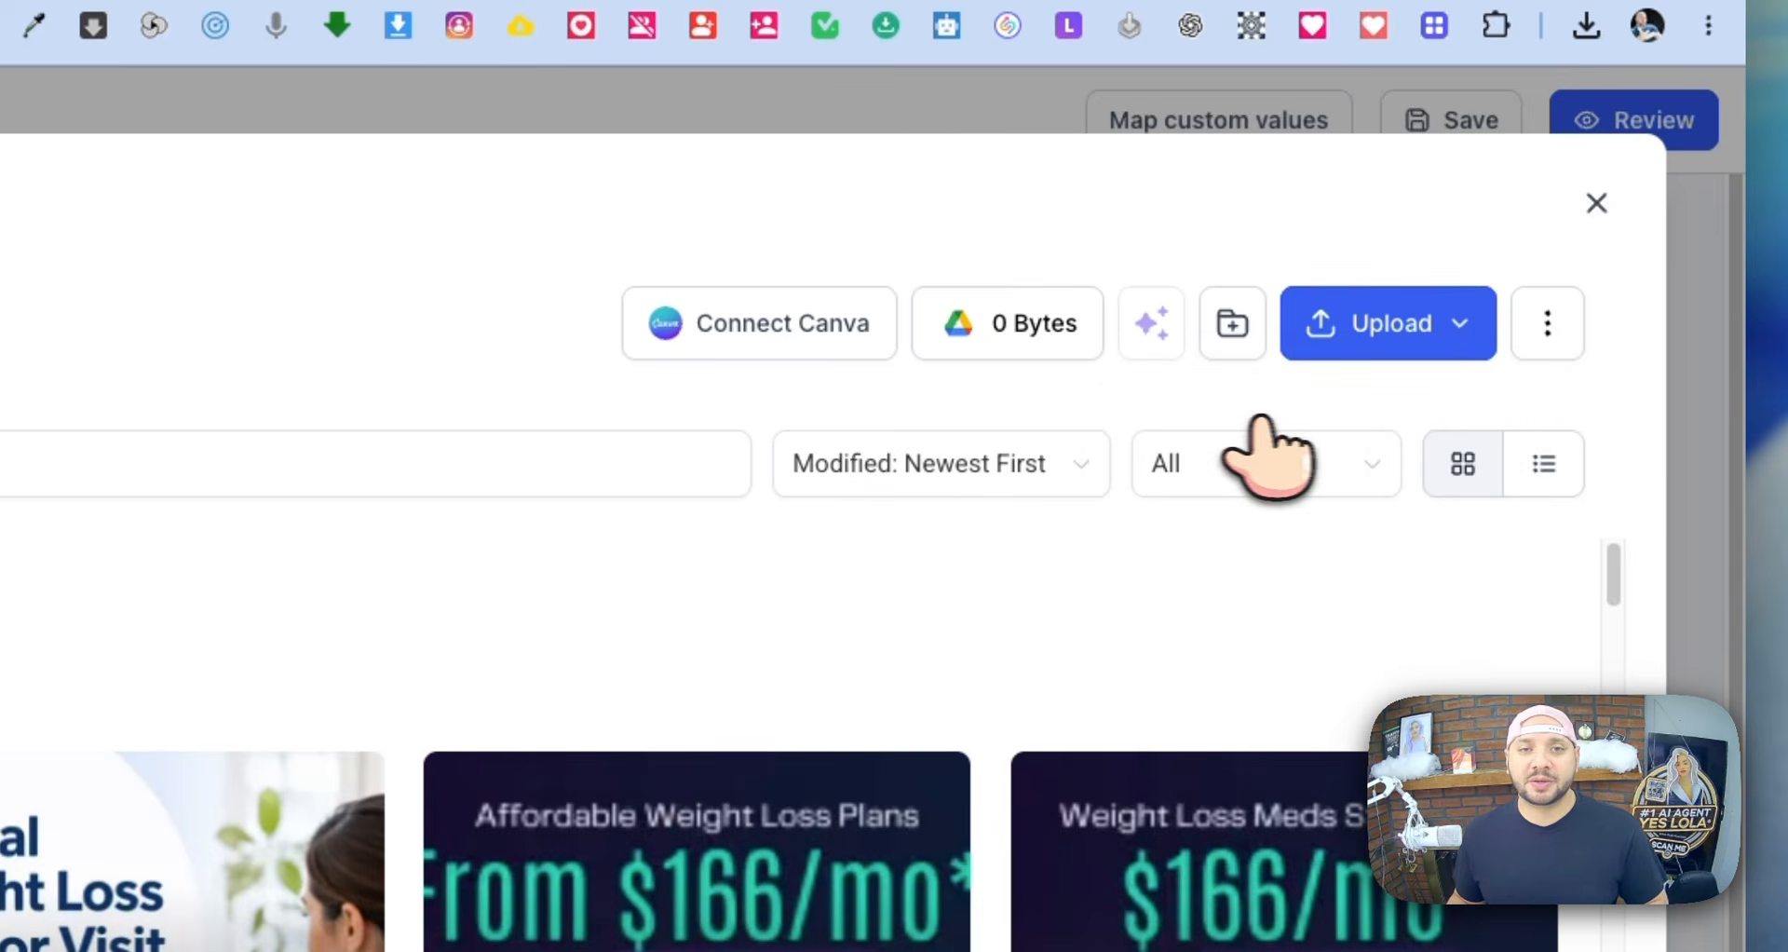
left_click(473, 266)
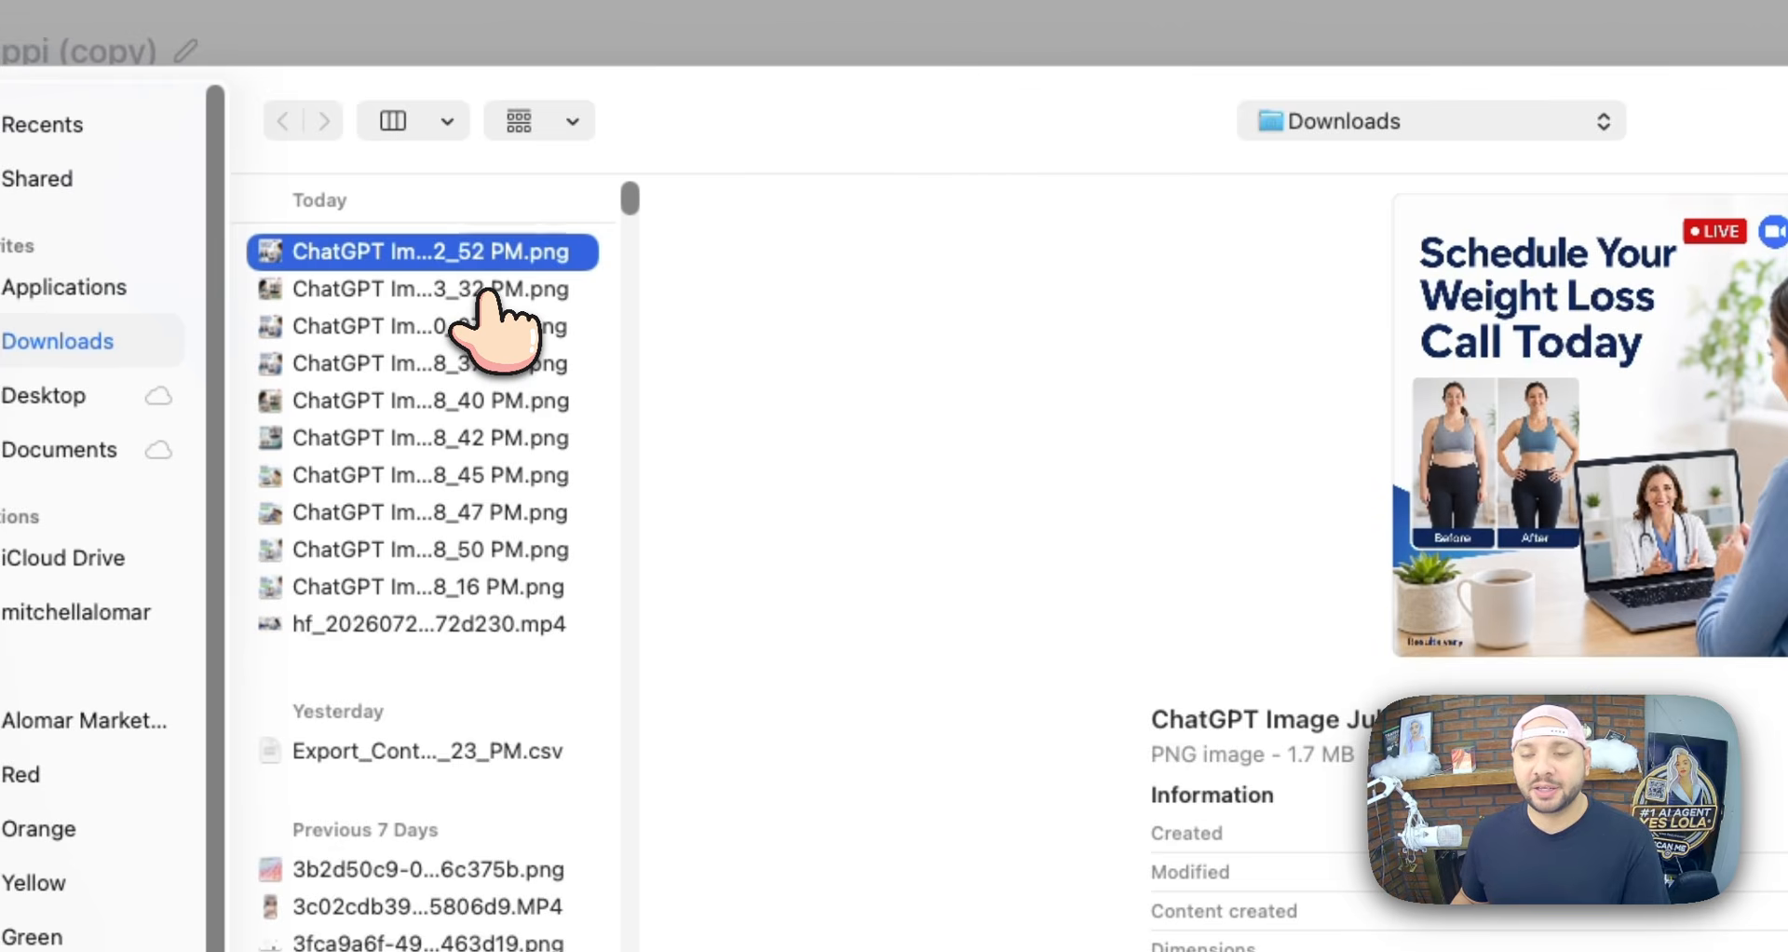
key("Down")
key("Down")
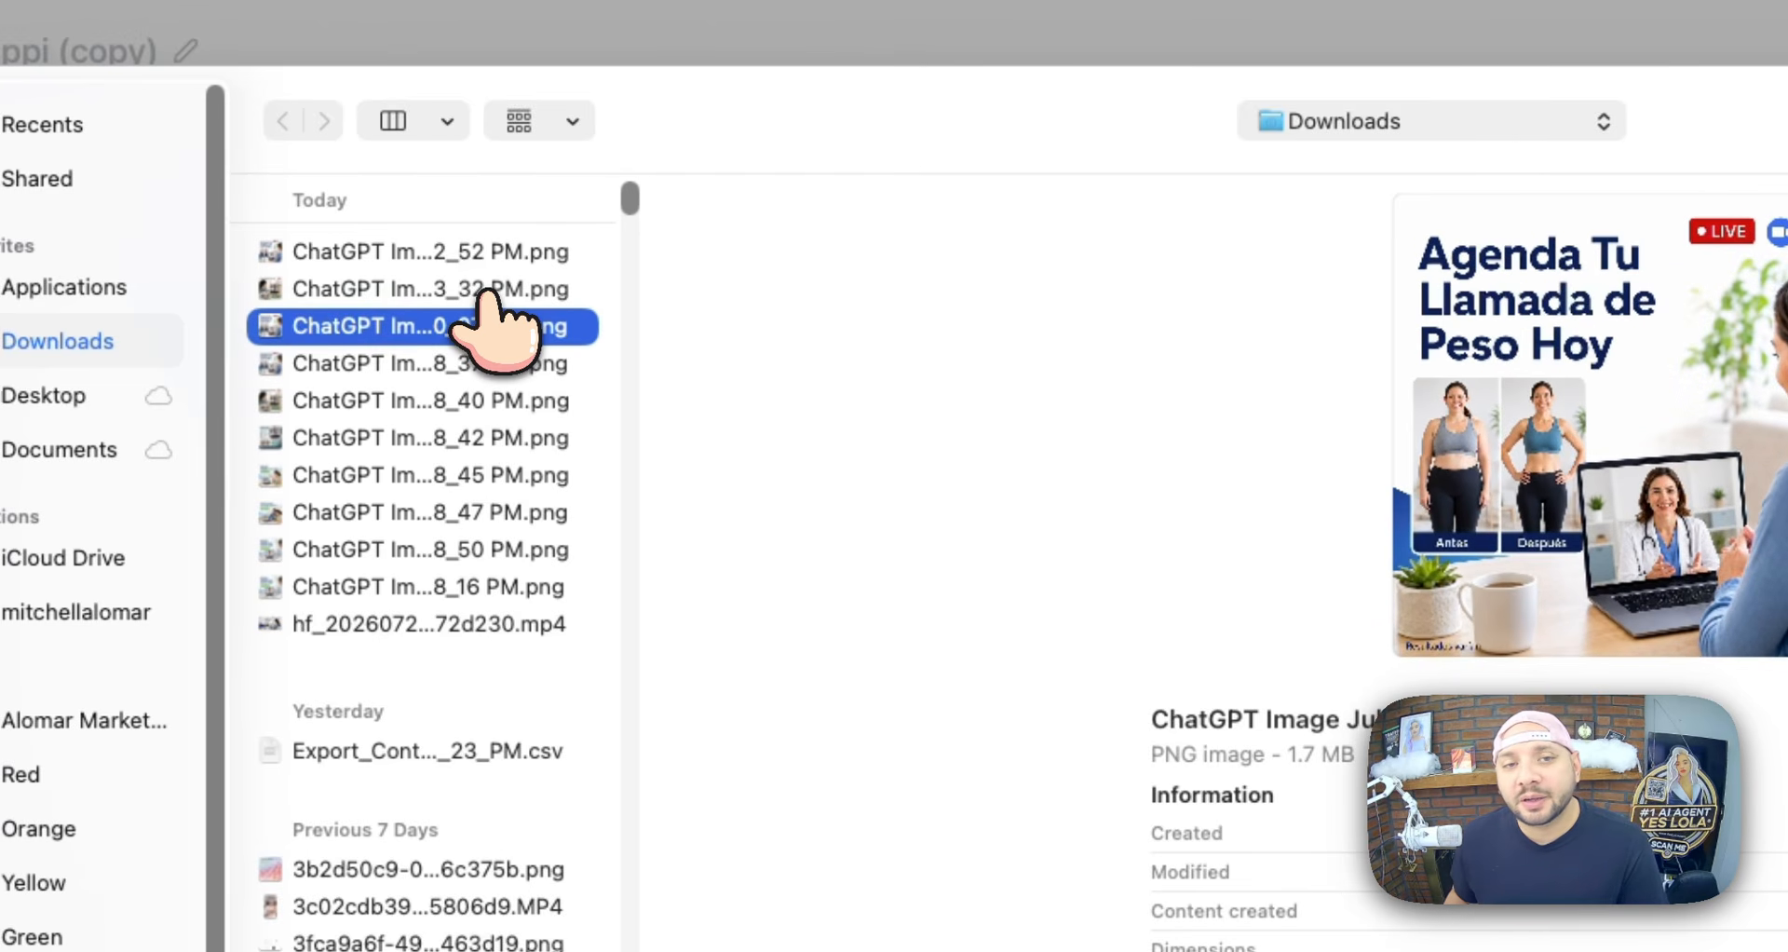
key("Return")
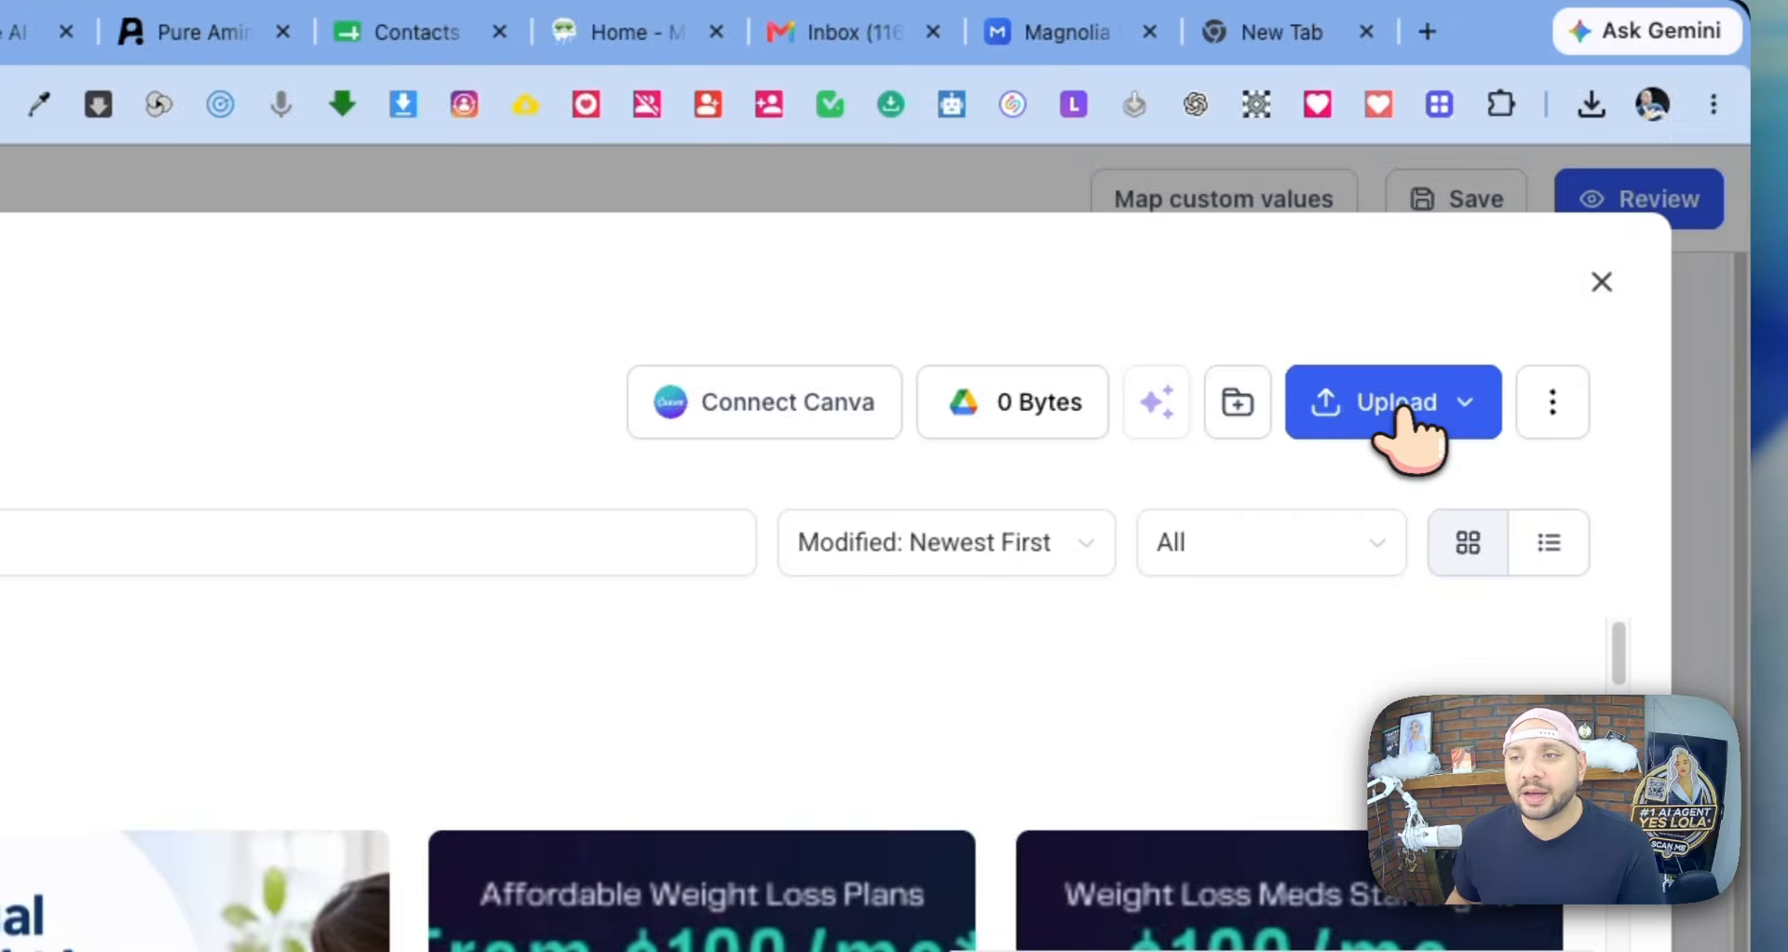
- Upload the Spanish virtual weight loss image showing a couple from Downloads to Media Storage
left_click(1401, 404)
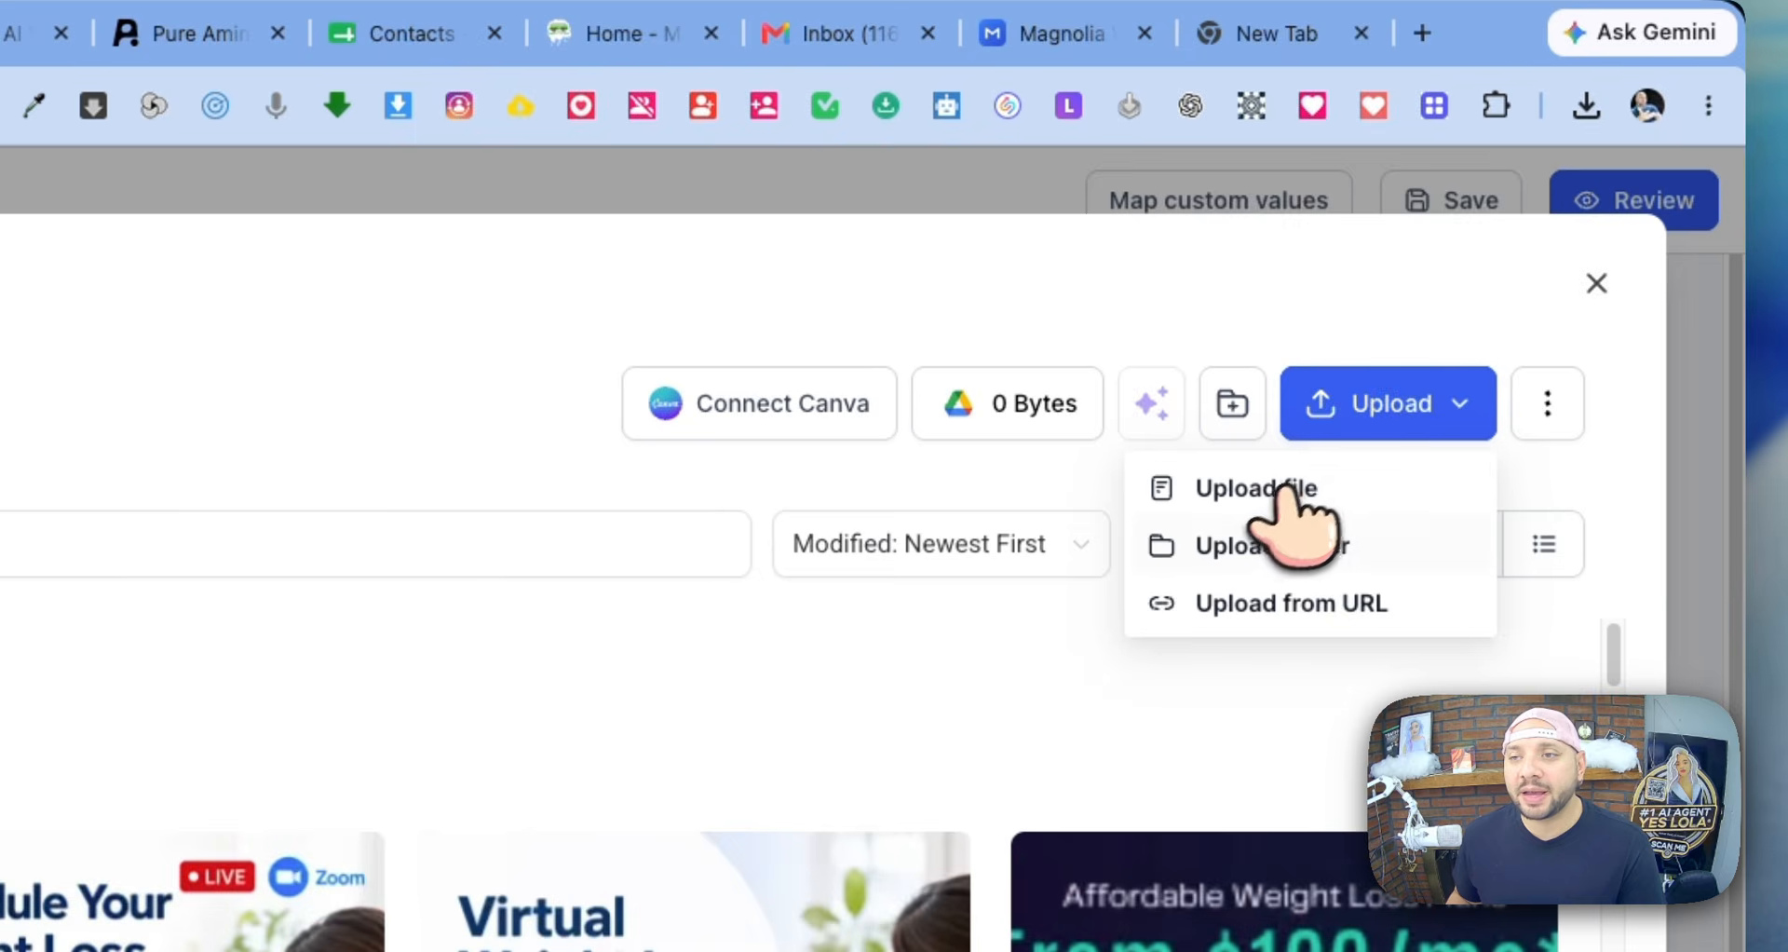
left_click(1289, 488)
left_click(694, 559)
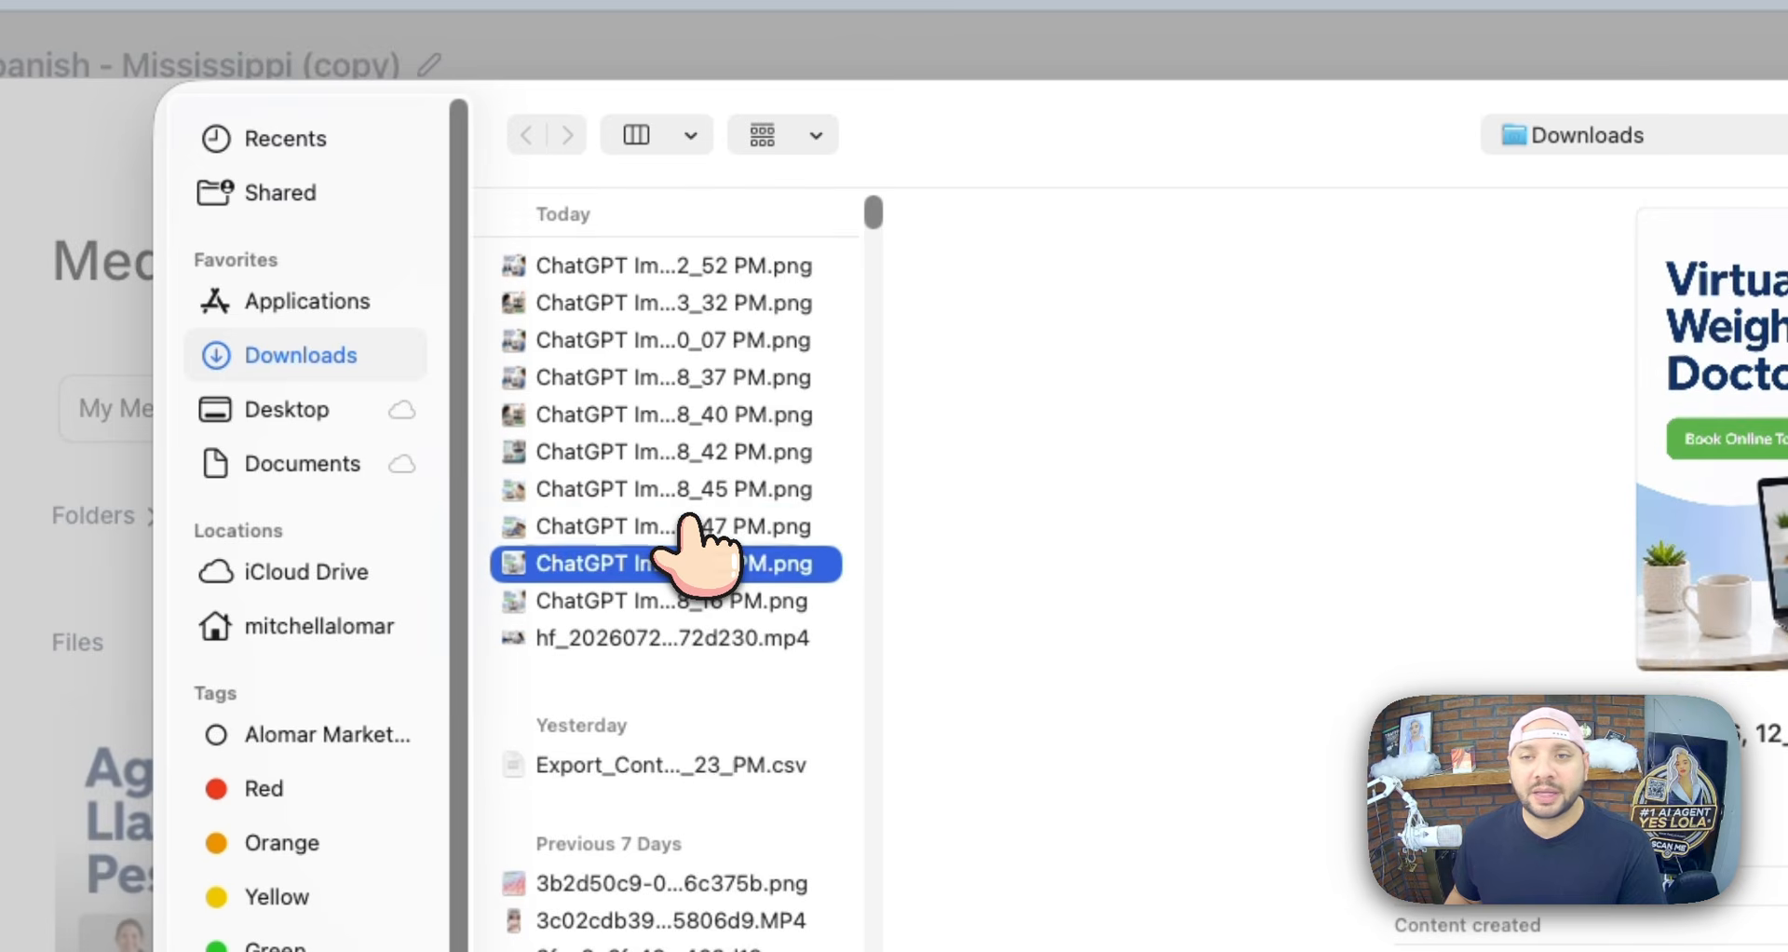
key("Down")
key("Down")
key("Down")
key("Up")
key("Up")
key("Up")
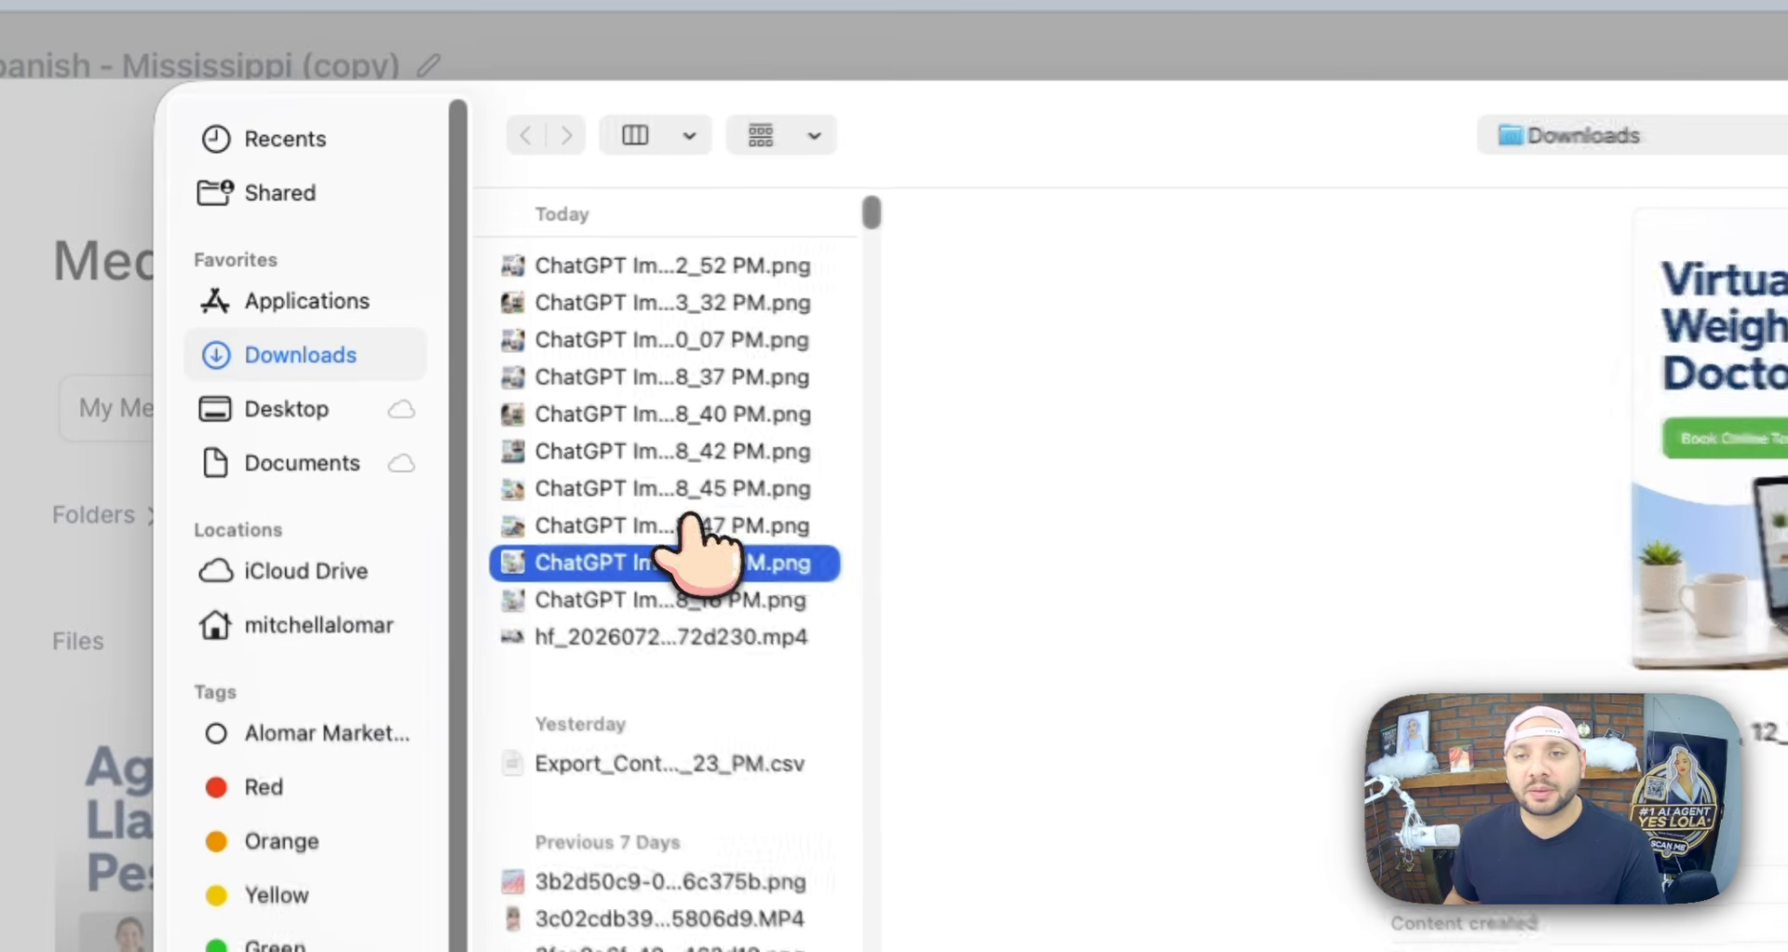
key("Up")
key("Up")
key("Down")
key("Return")
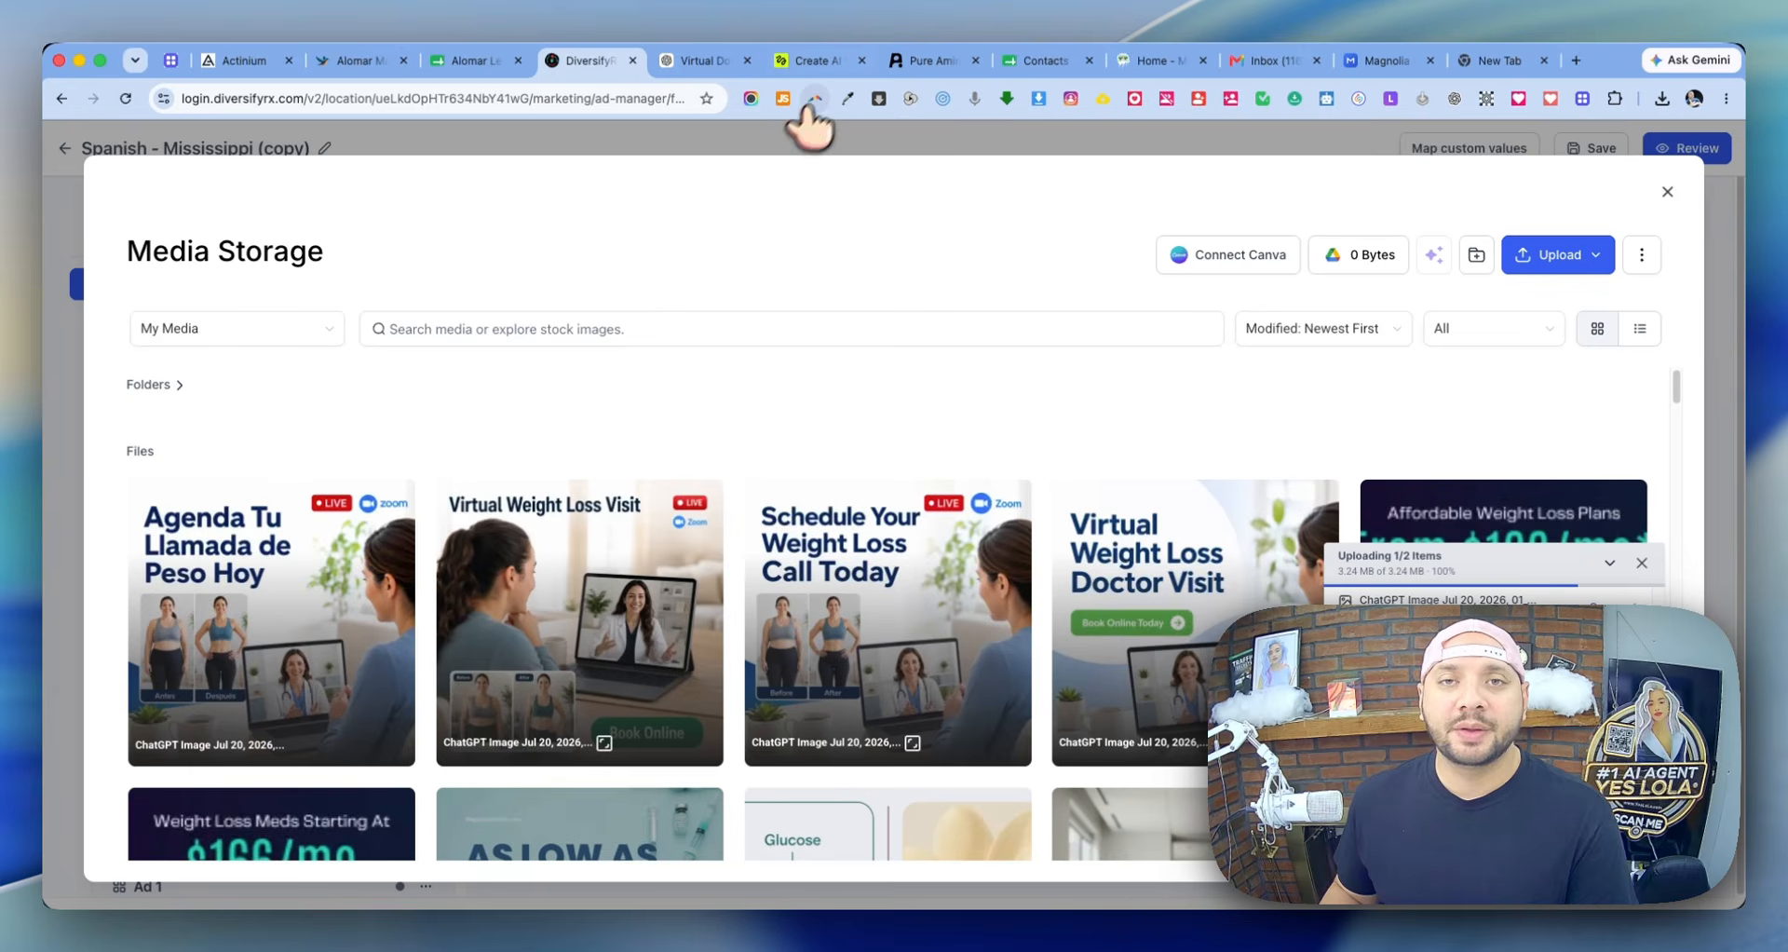
- Switch to ChatGPT and send the request "make me another image in spanish thats different"
left_click(736, 61)
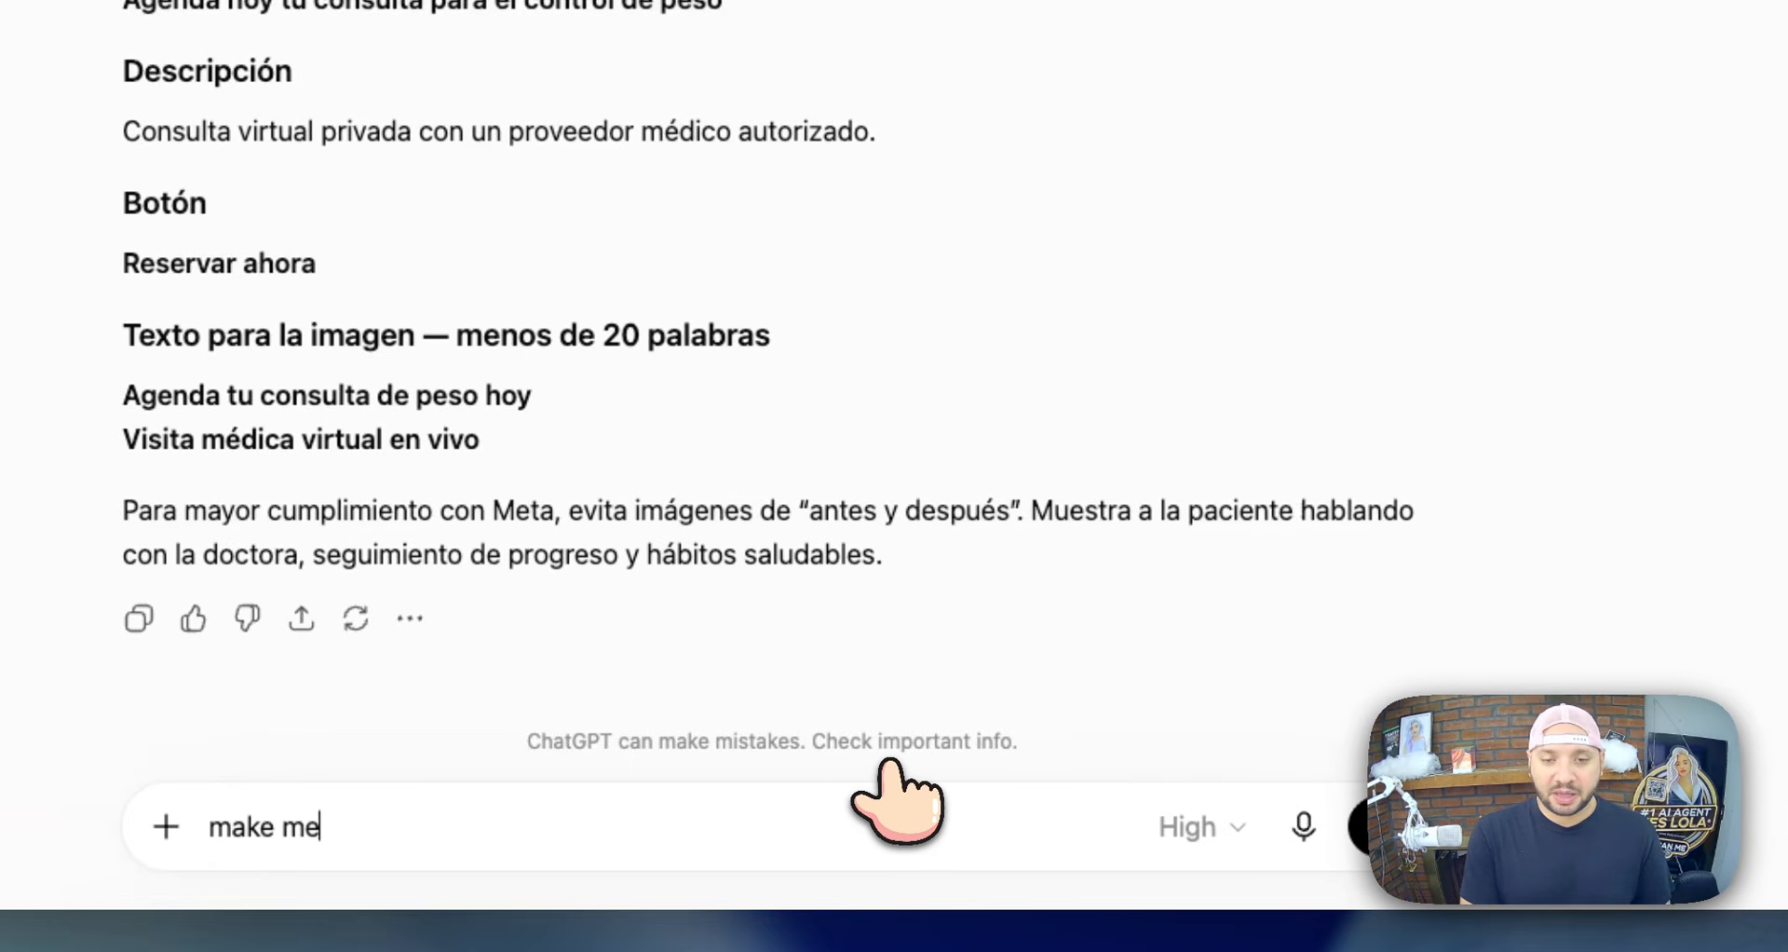
type("ther image in spanish thats different")
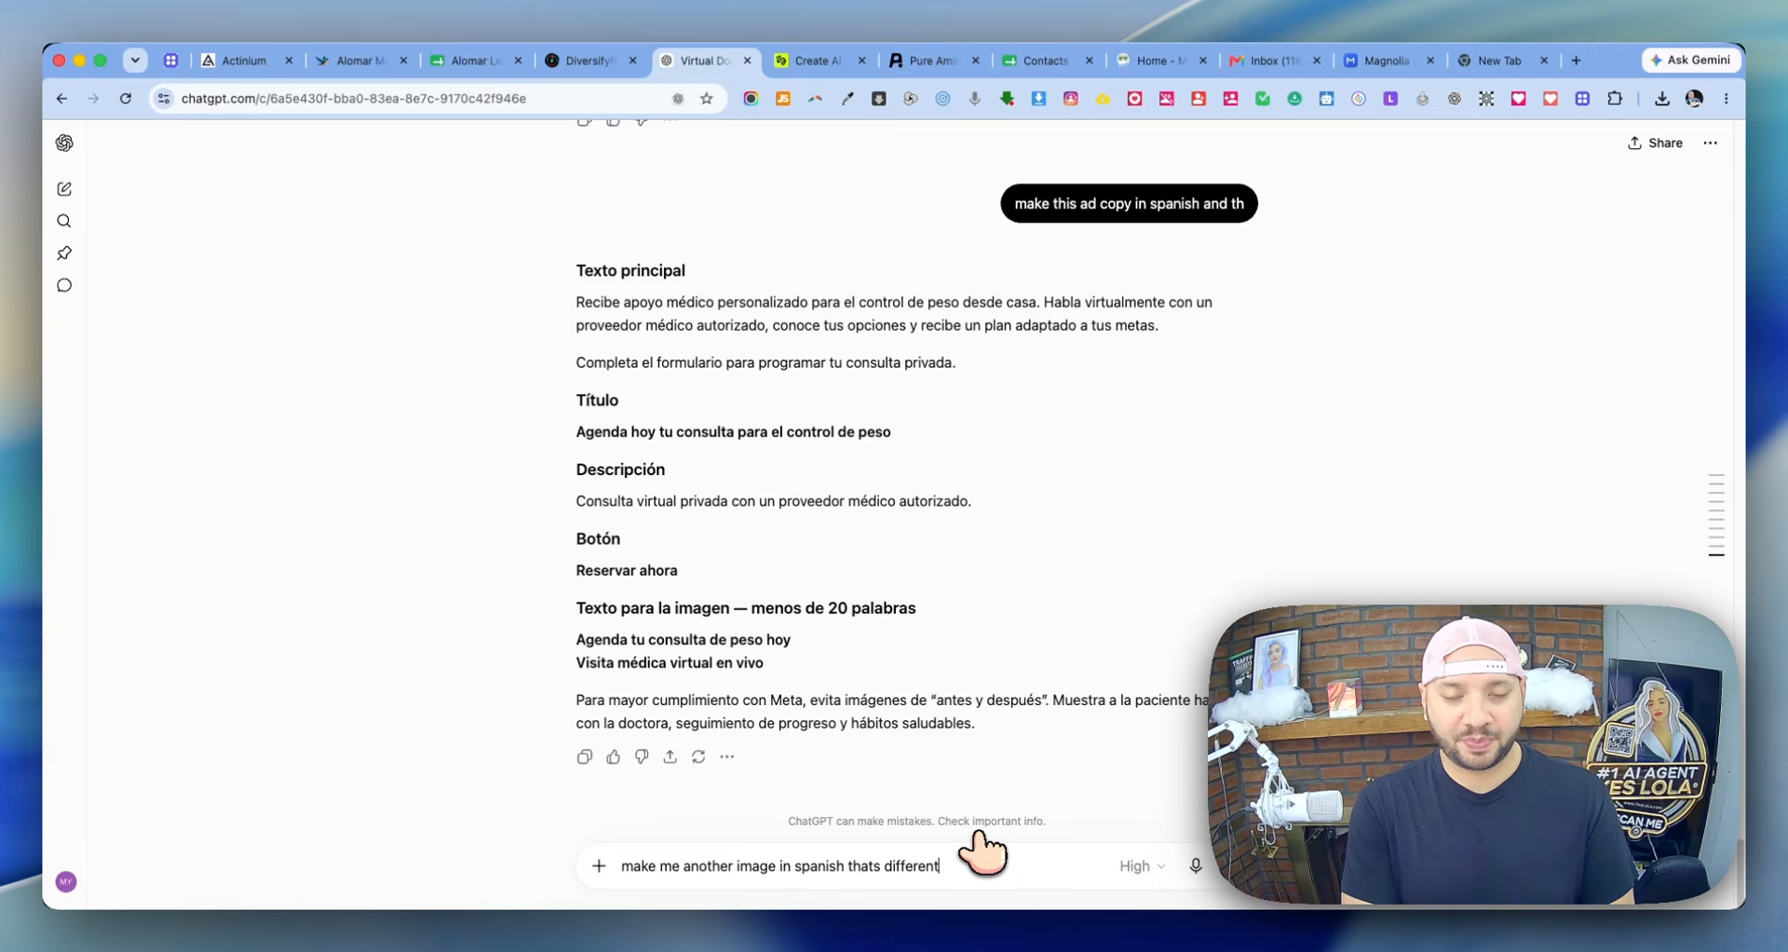
key("Return")
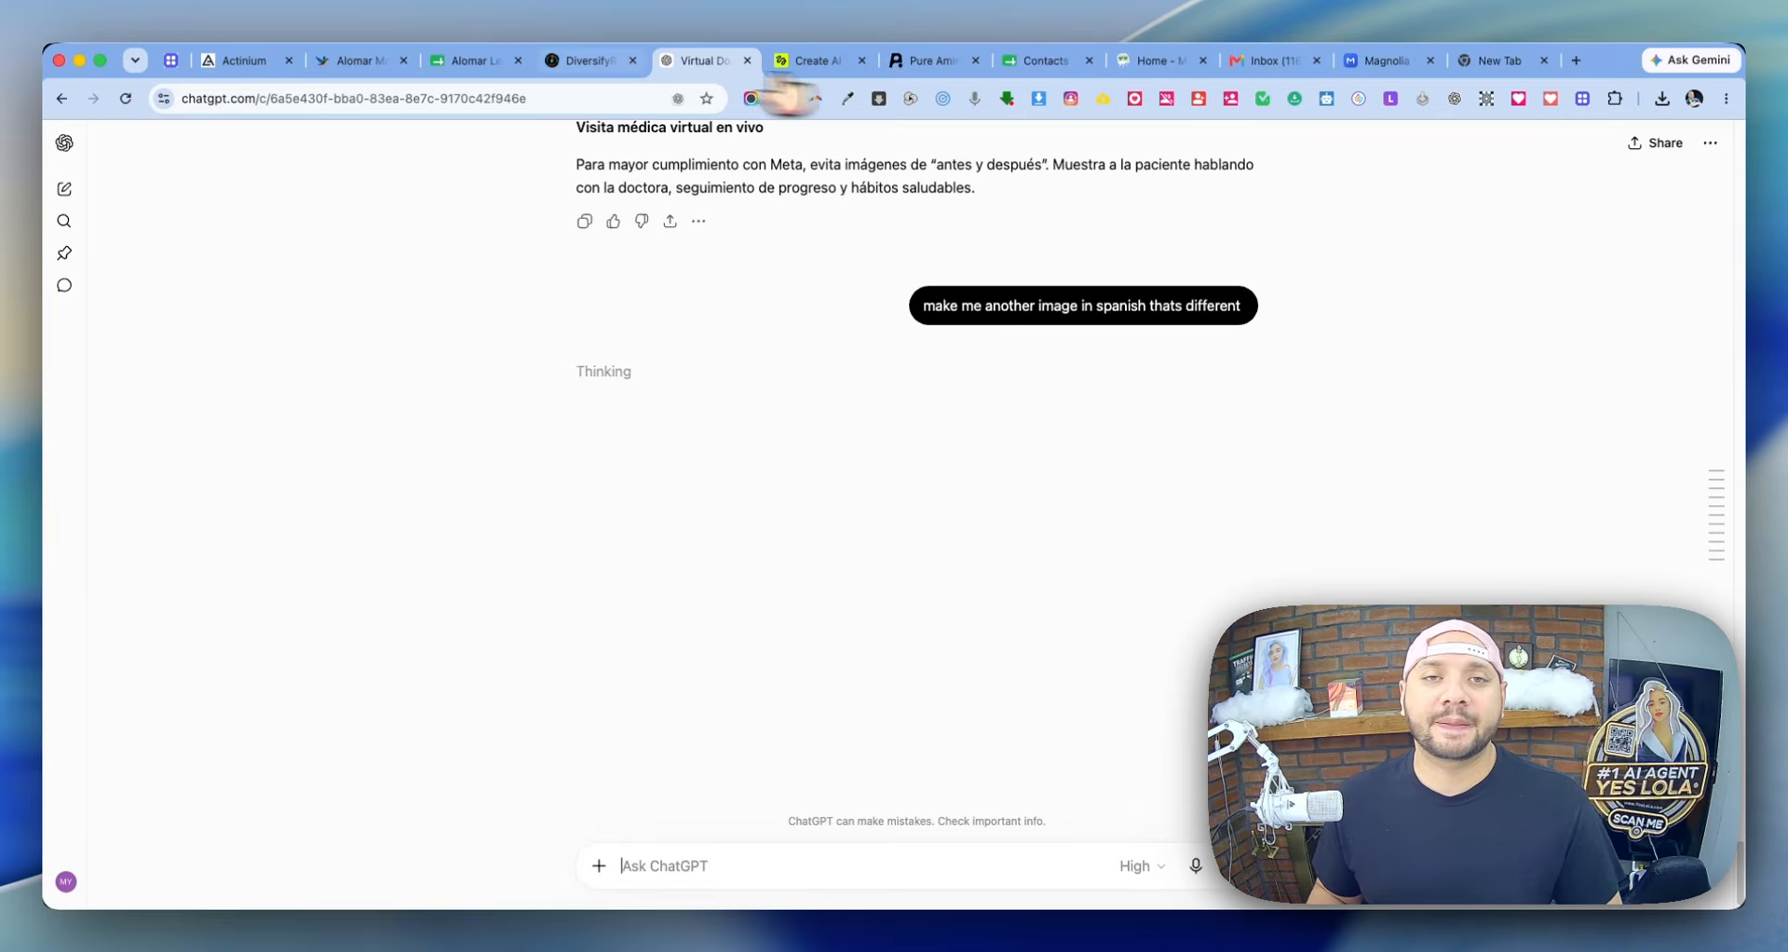
- Return to Media Storage in the Ad Manager and use the Agenda Tu Llamada de Peso Hoy image for Ad 1
left_click(589, 59)
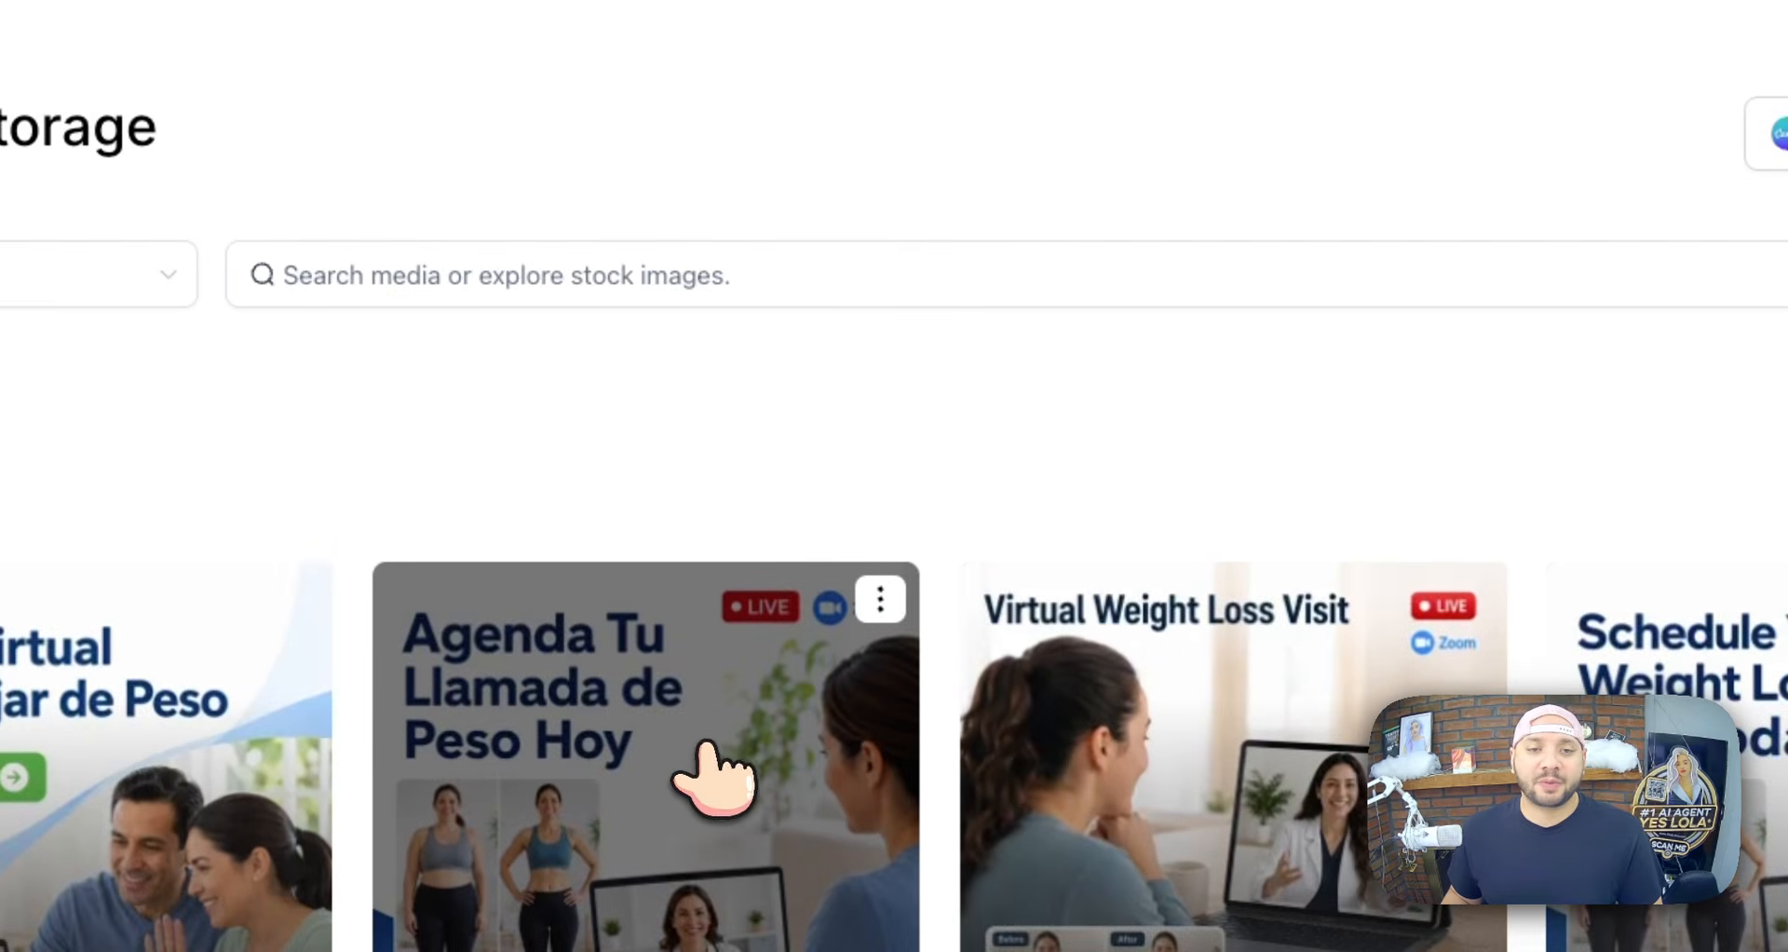
left_click(713, 778)
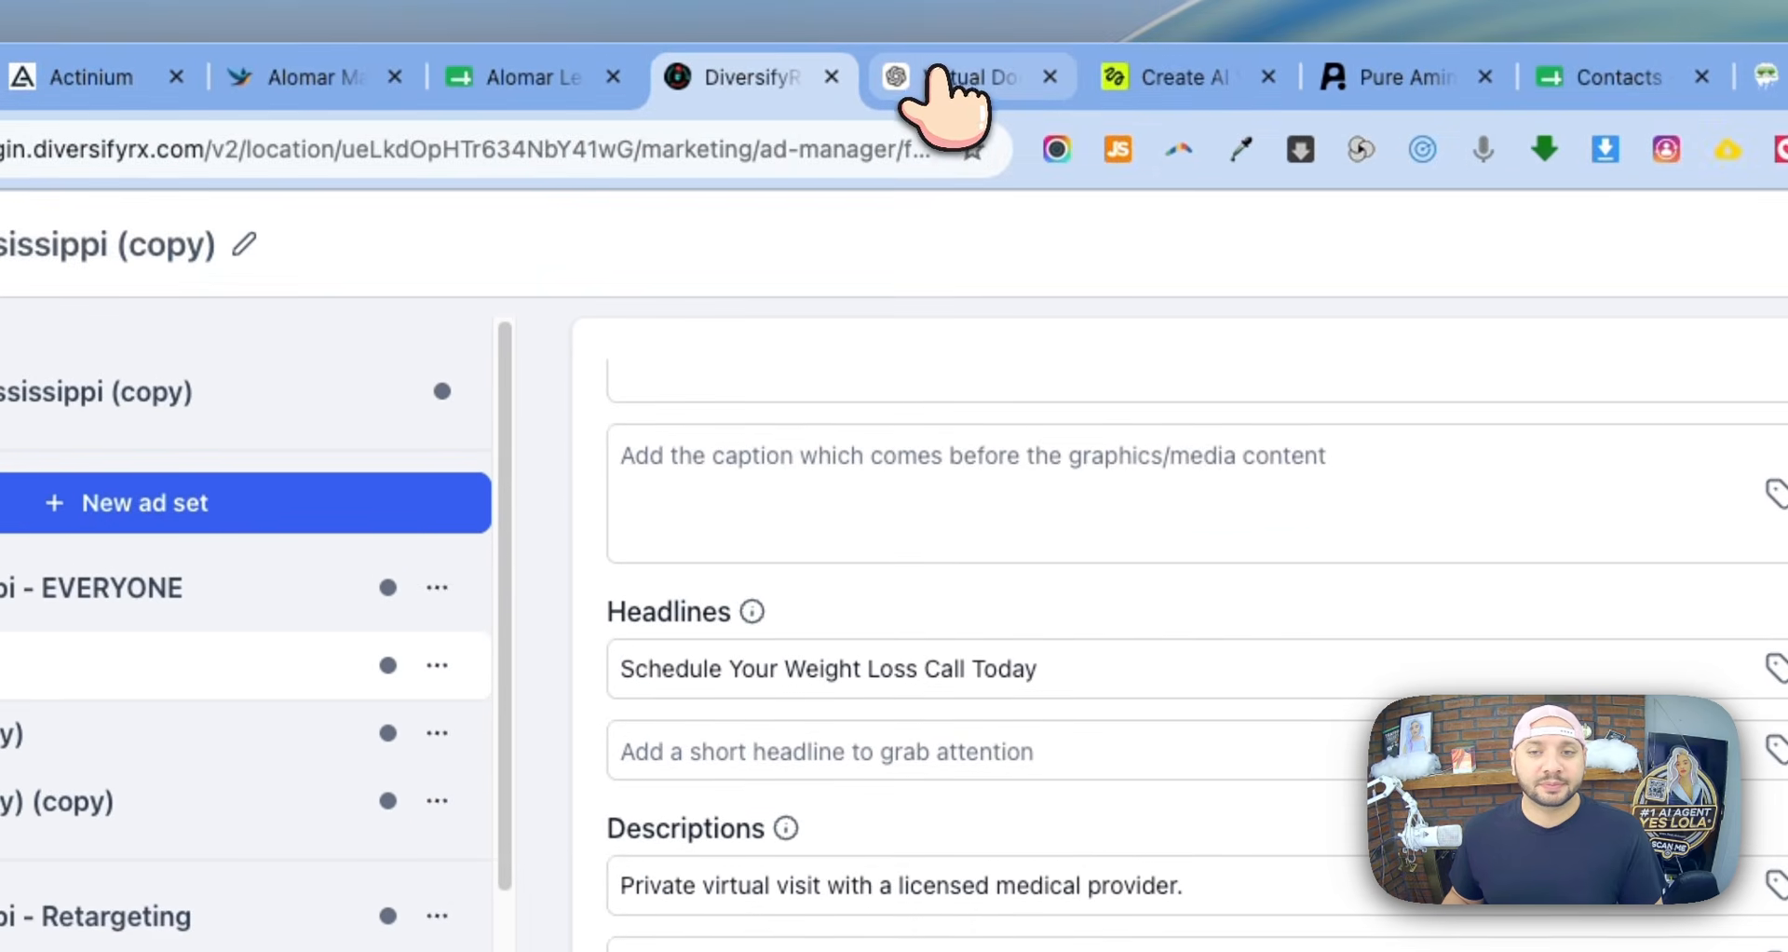
- Copy ChatGPT's Título "Agenda hoy tu consulta para el control de peso" and set it as the headline of all three Mississippi - EVERYONE ads
left_click(947, 88)
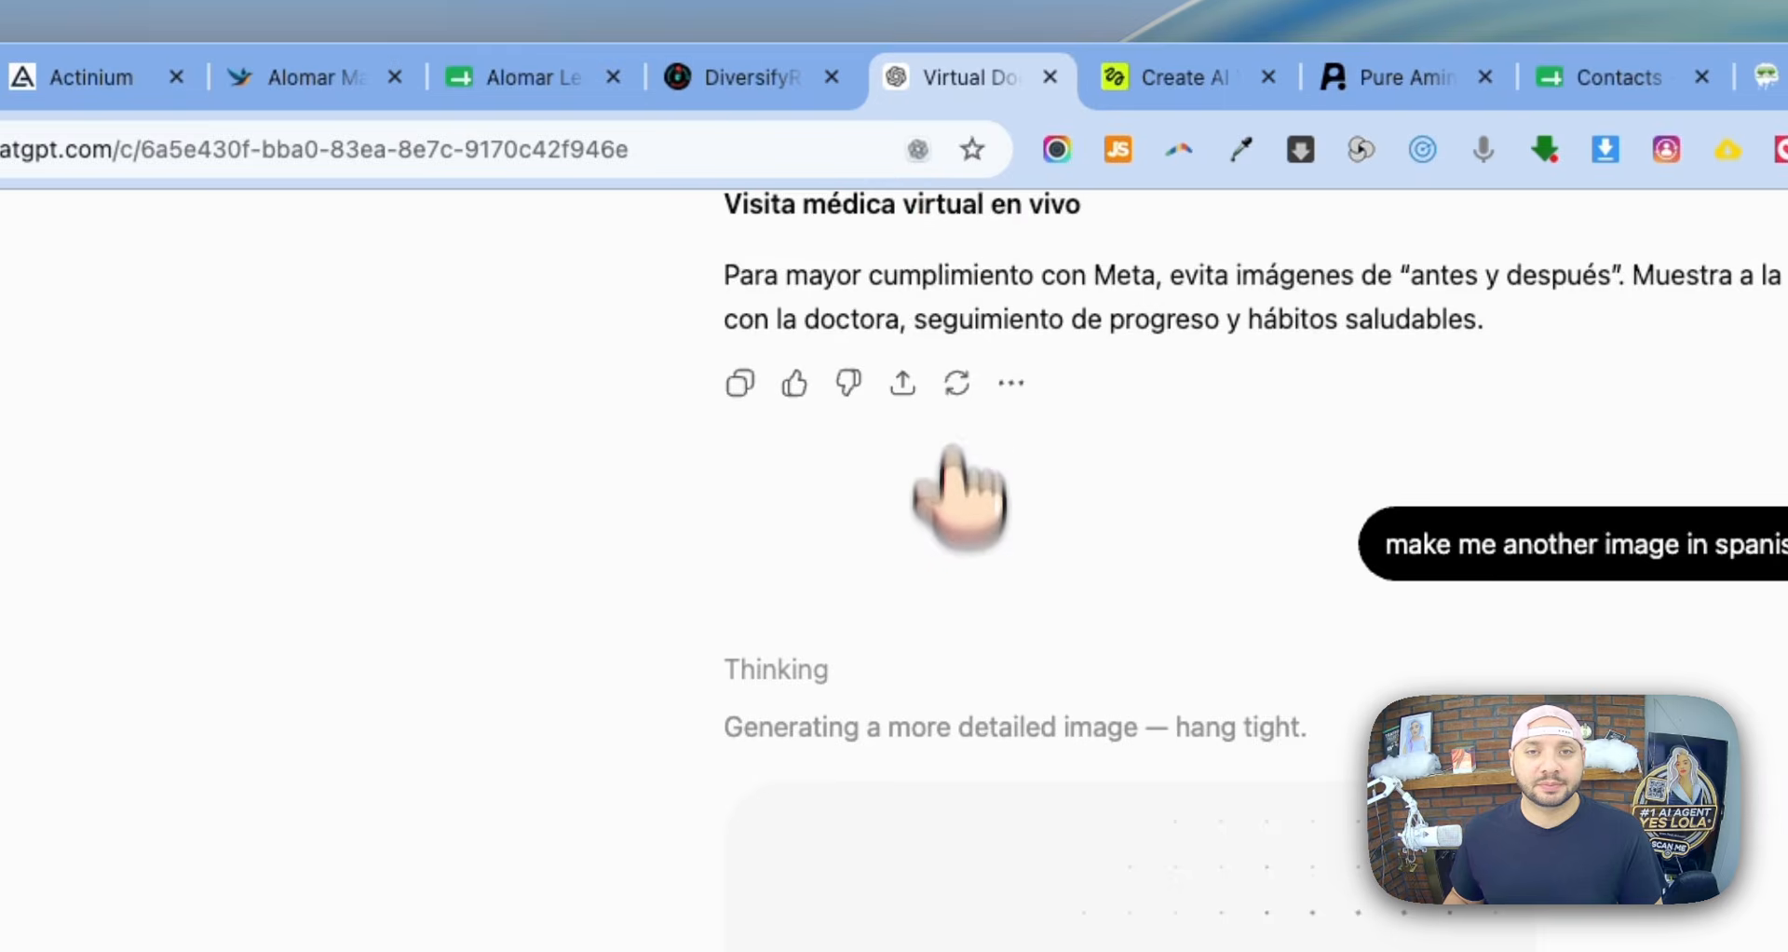
scroll(952, 452, "up", 7)
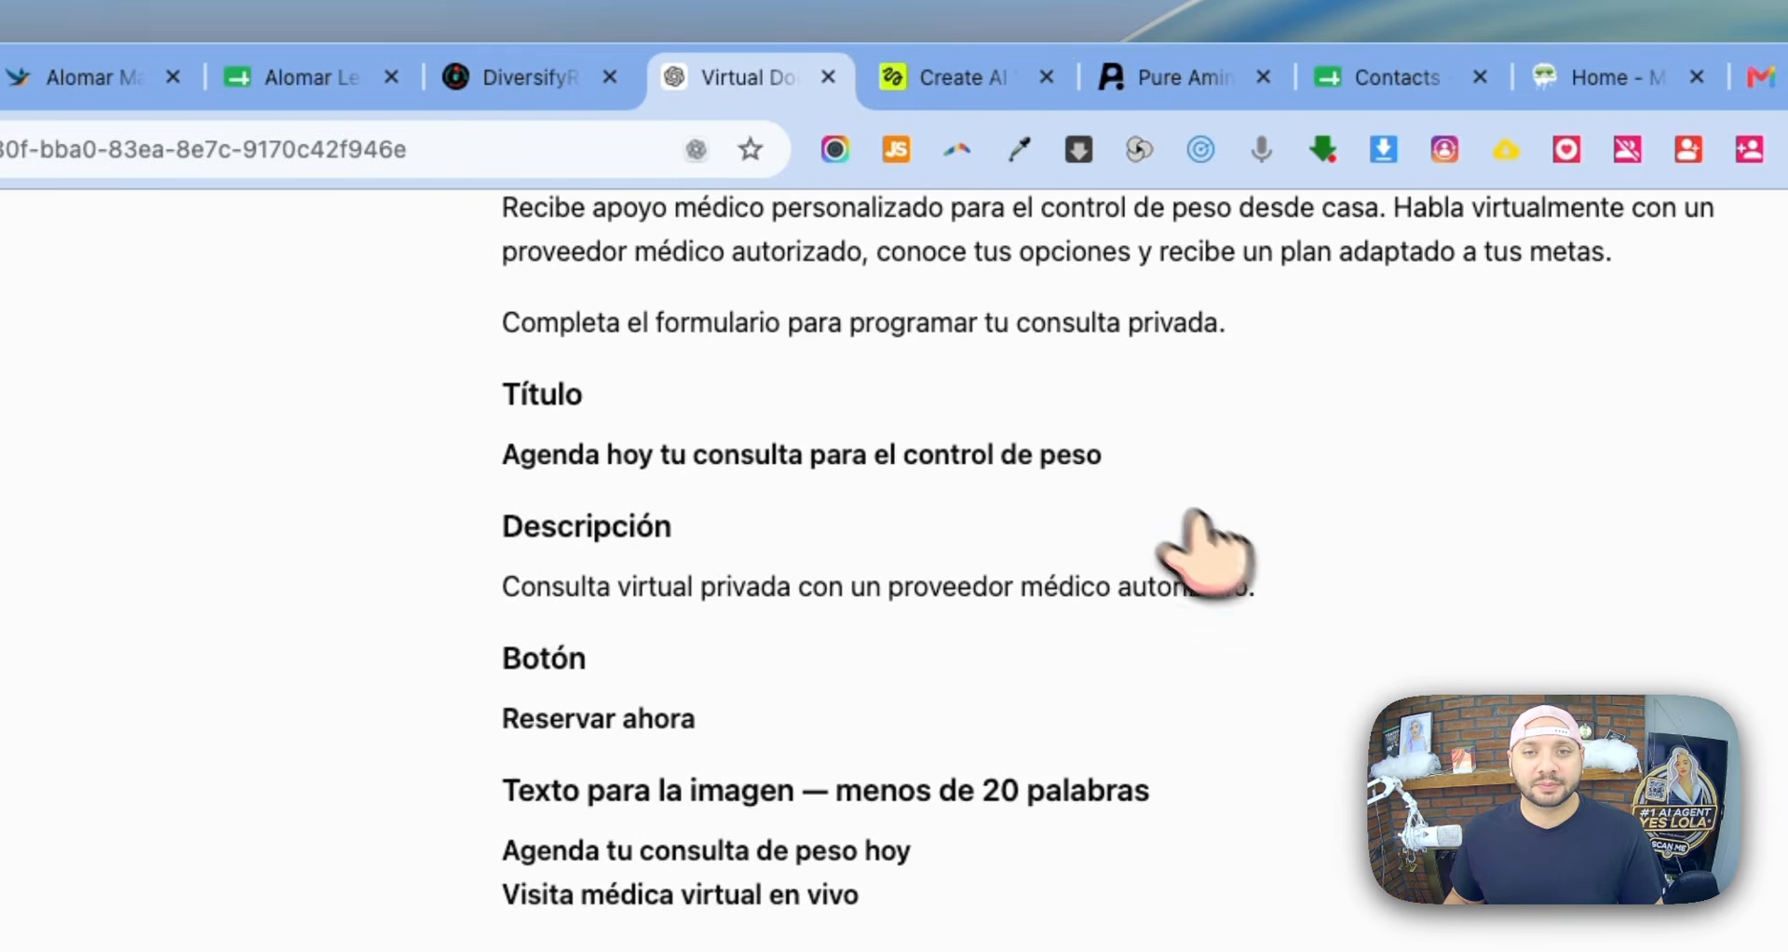
left_click_drag(1104, 455, 487, 451)
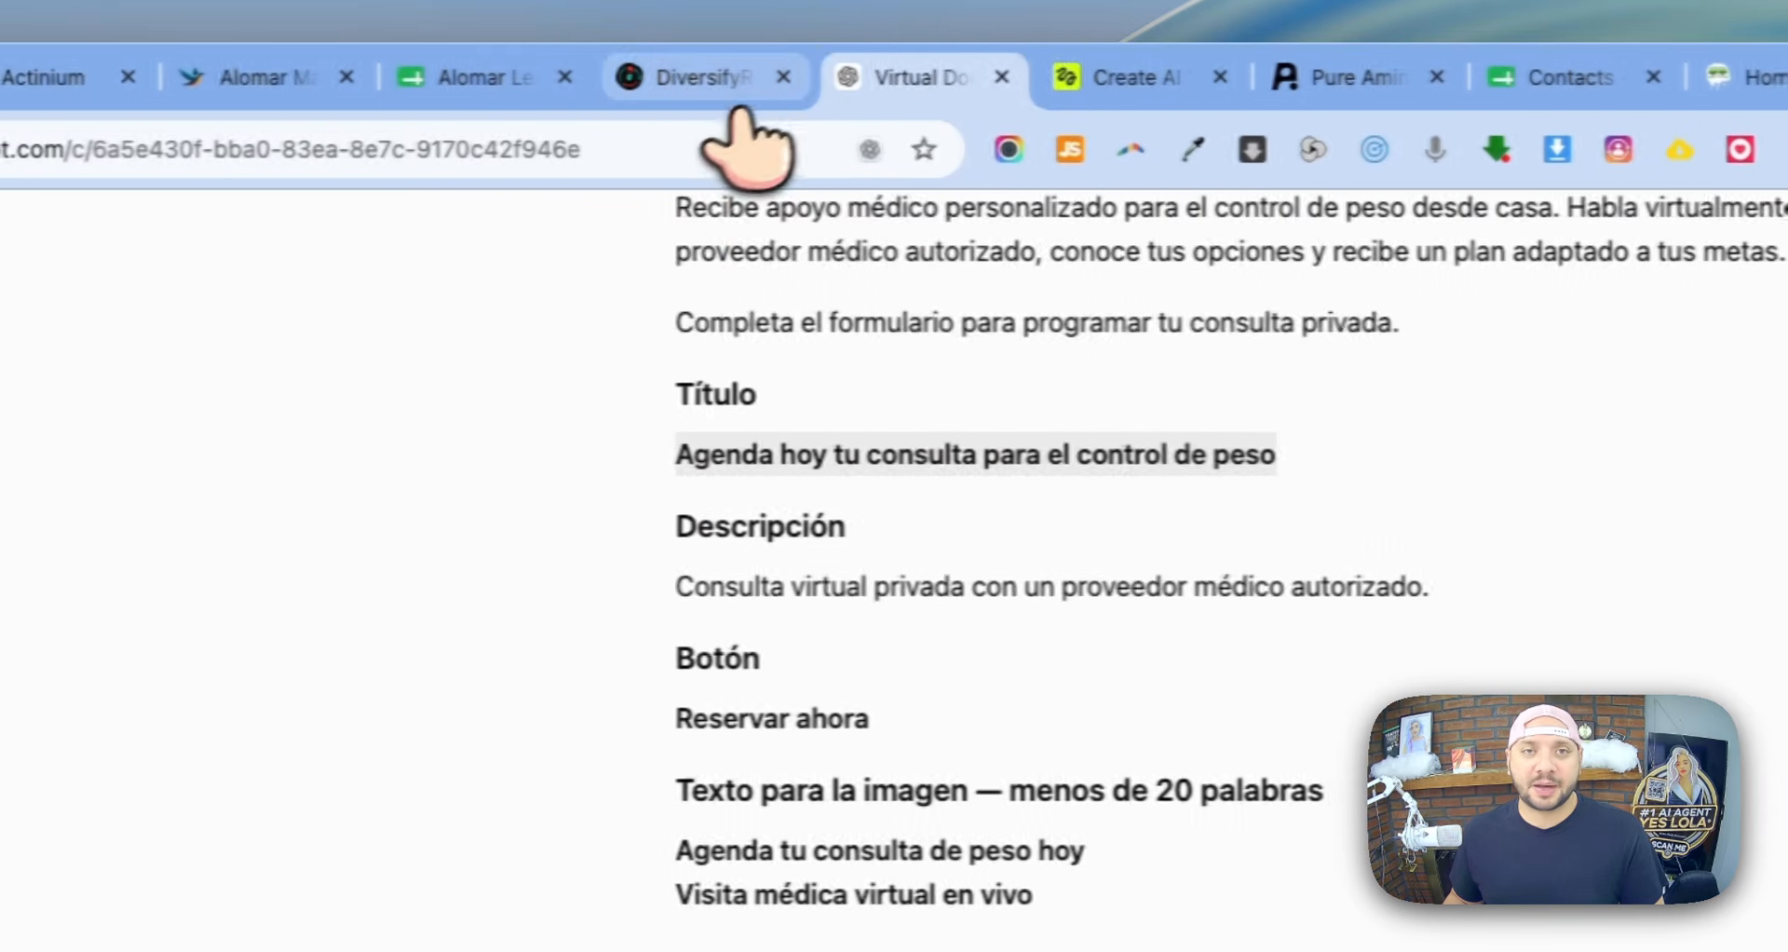
left_click(561, 85)
left_click(1099, 272)
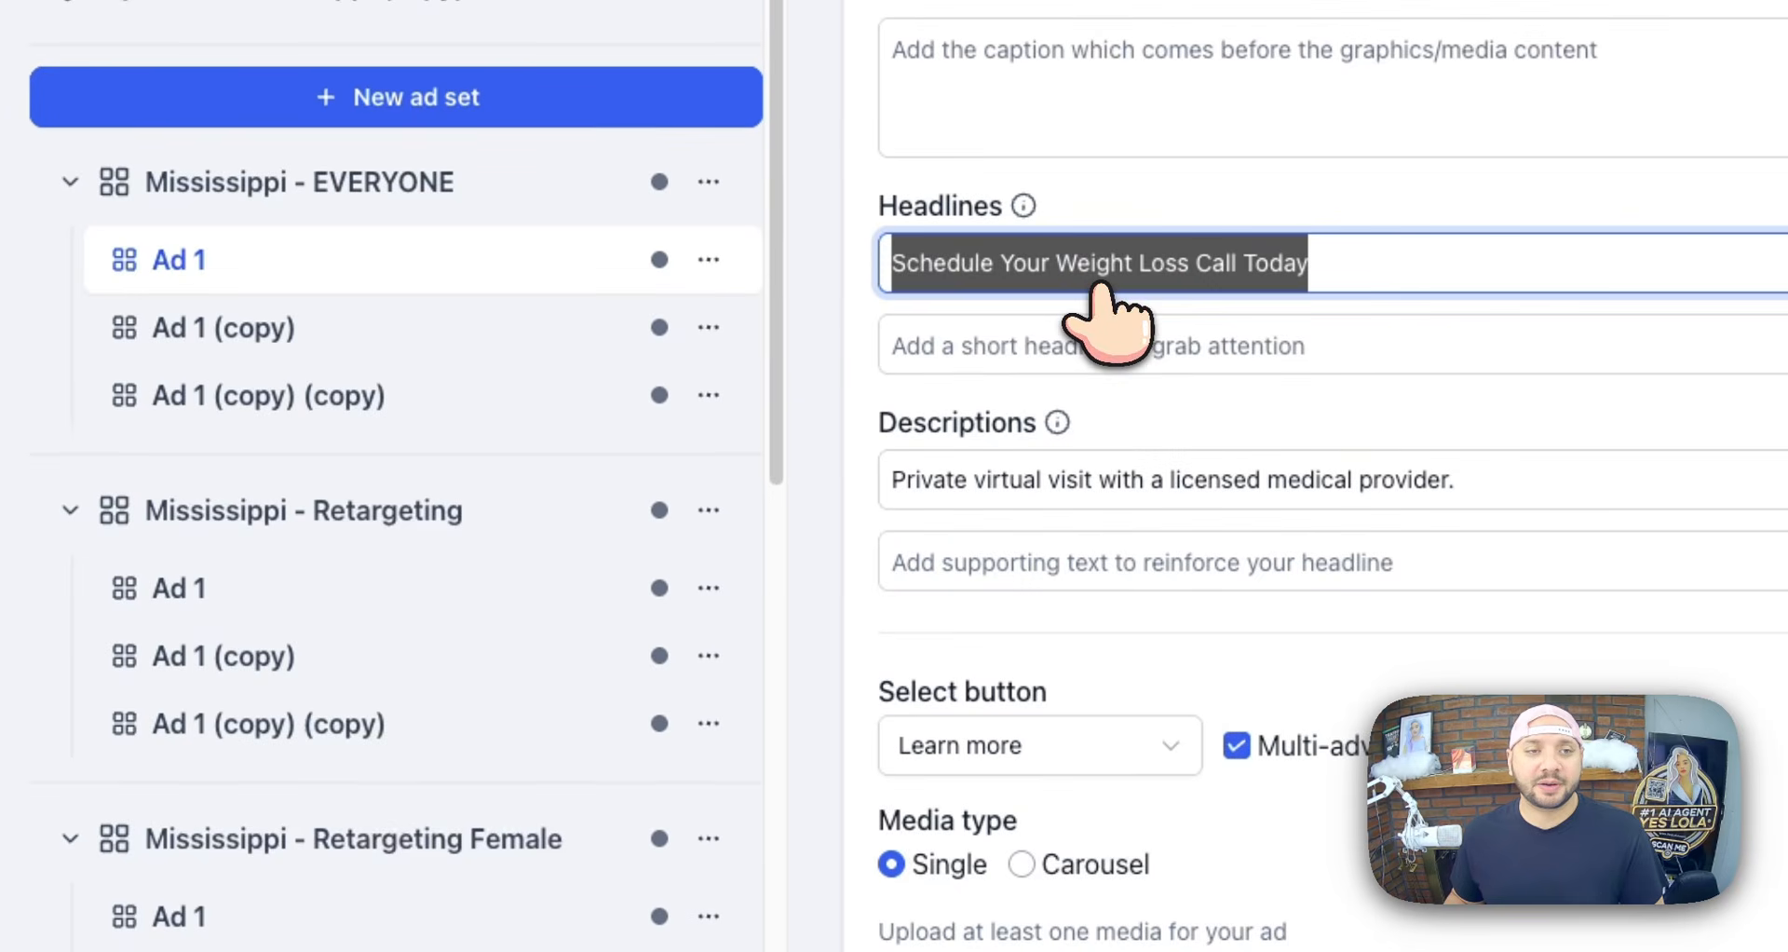
scroll(1118, 634, "down", 2)
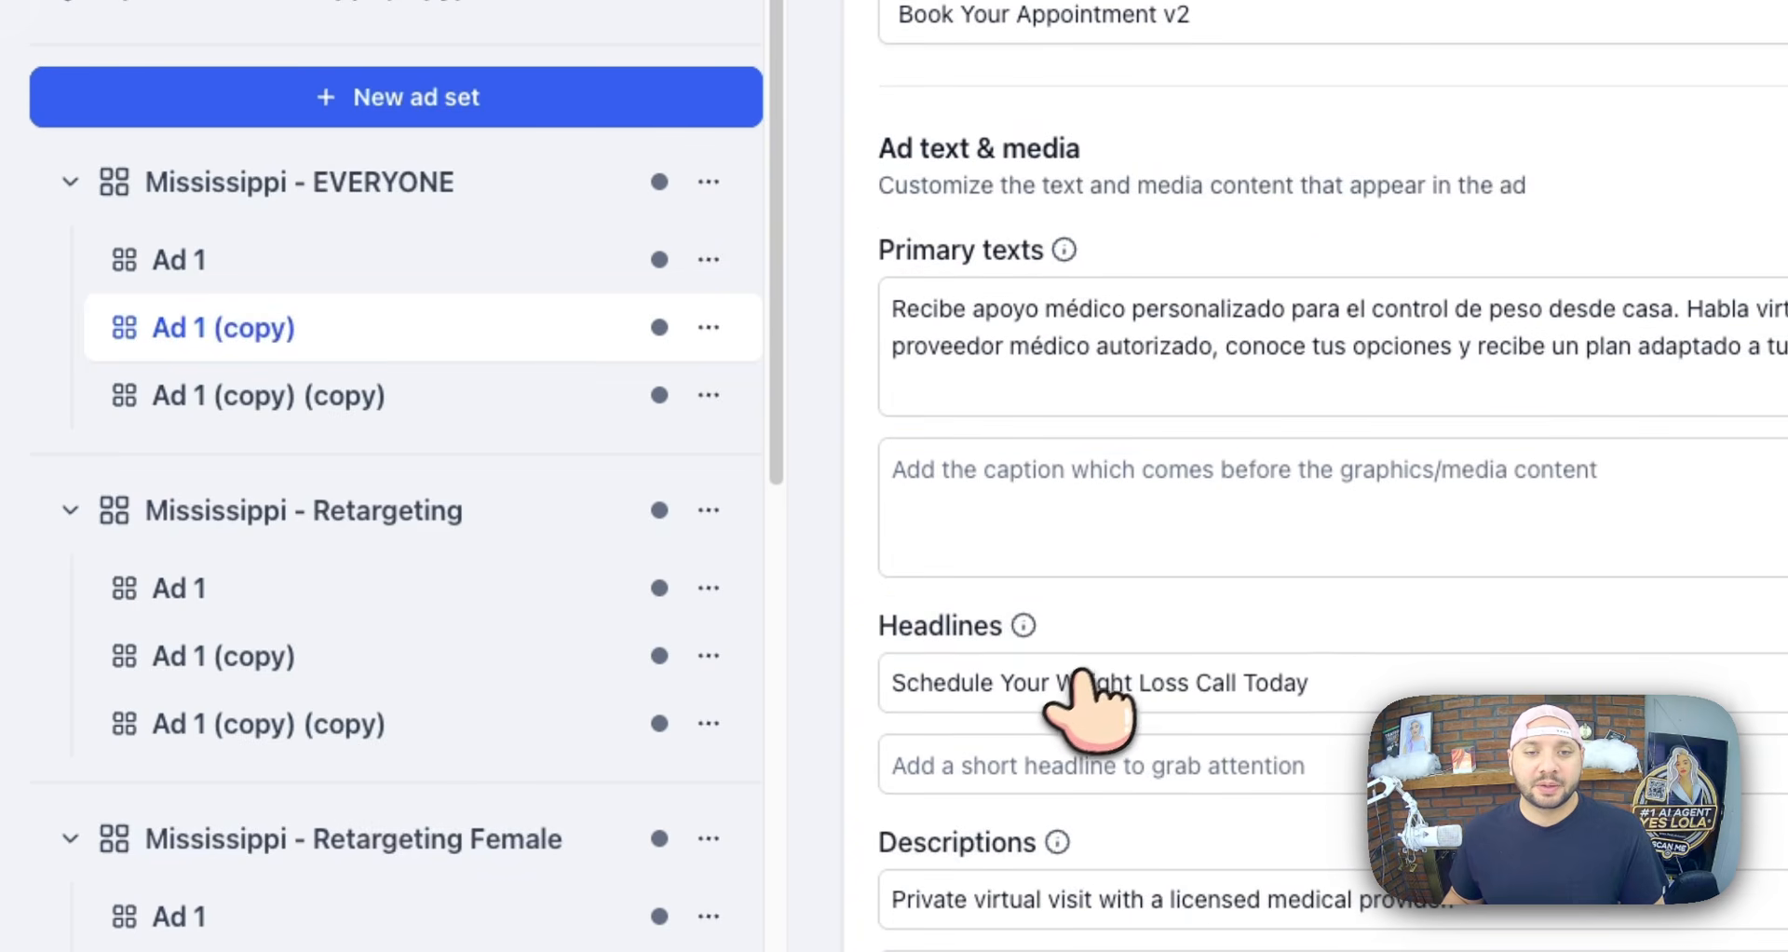
left_click(410, 396)
left_click(1196, 498)
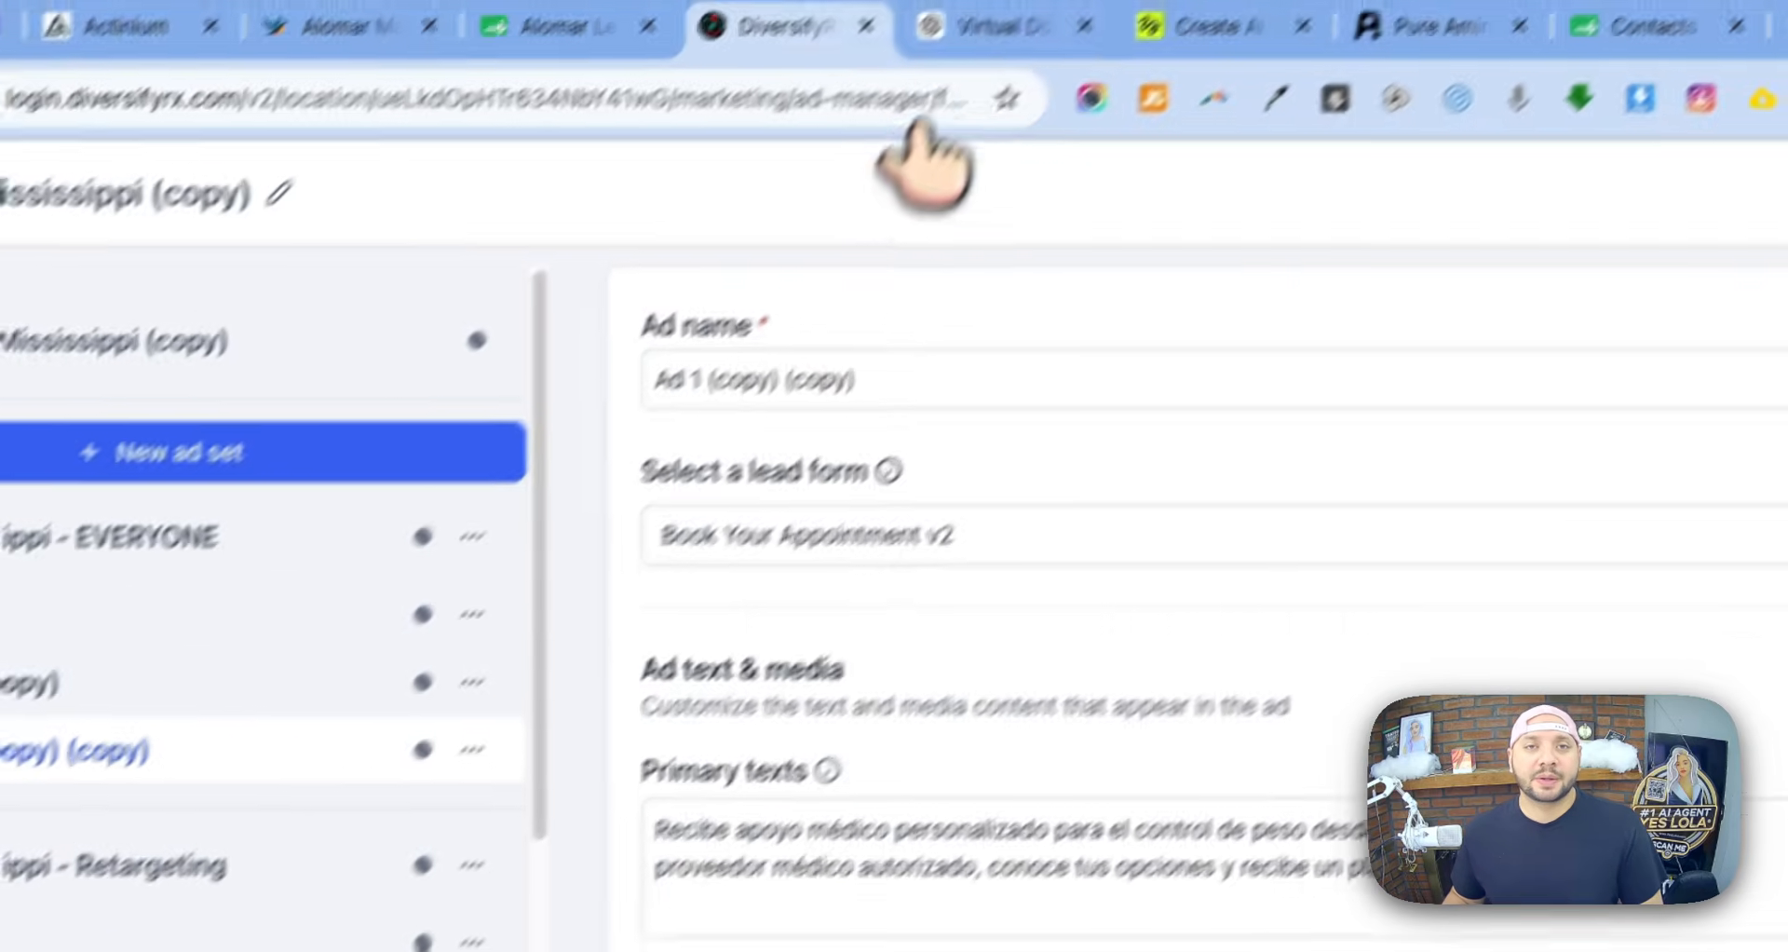
- Copy ChatGPT's Descripción "Consulta virtual privada con un proveedor médico autorizado." and set it as the description of all three Mississippi - EVERYONE ads
left_click(917, 64)
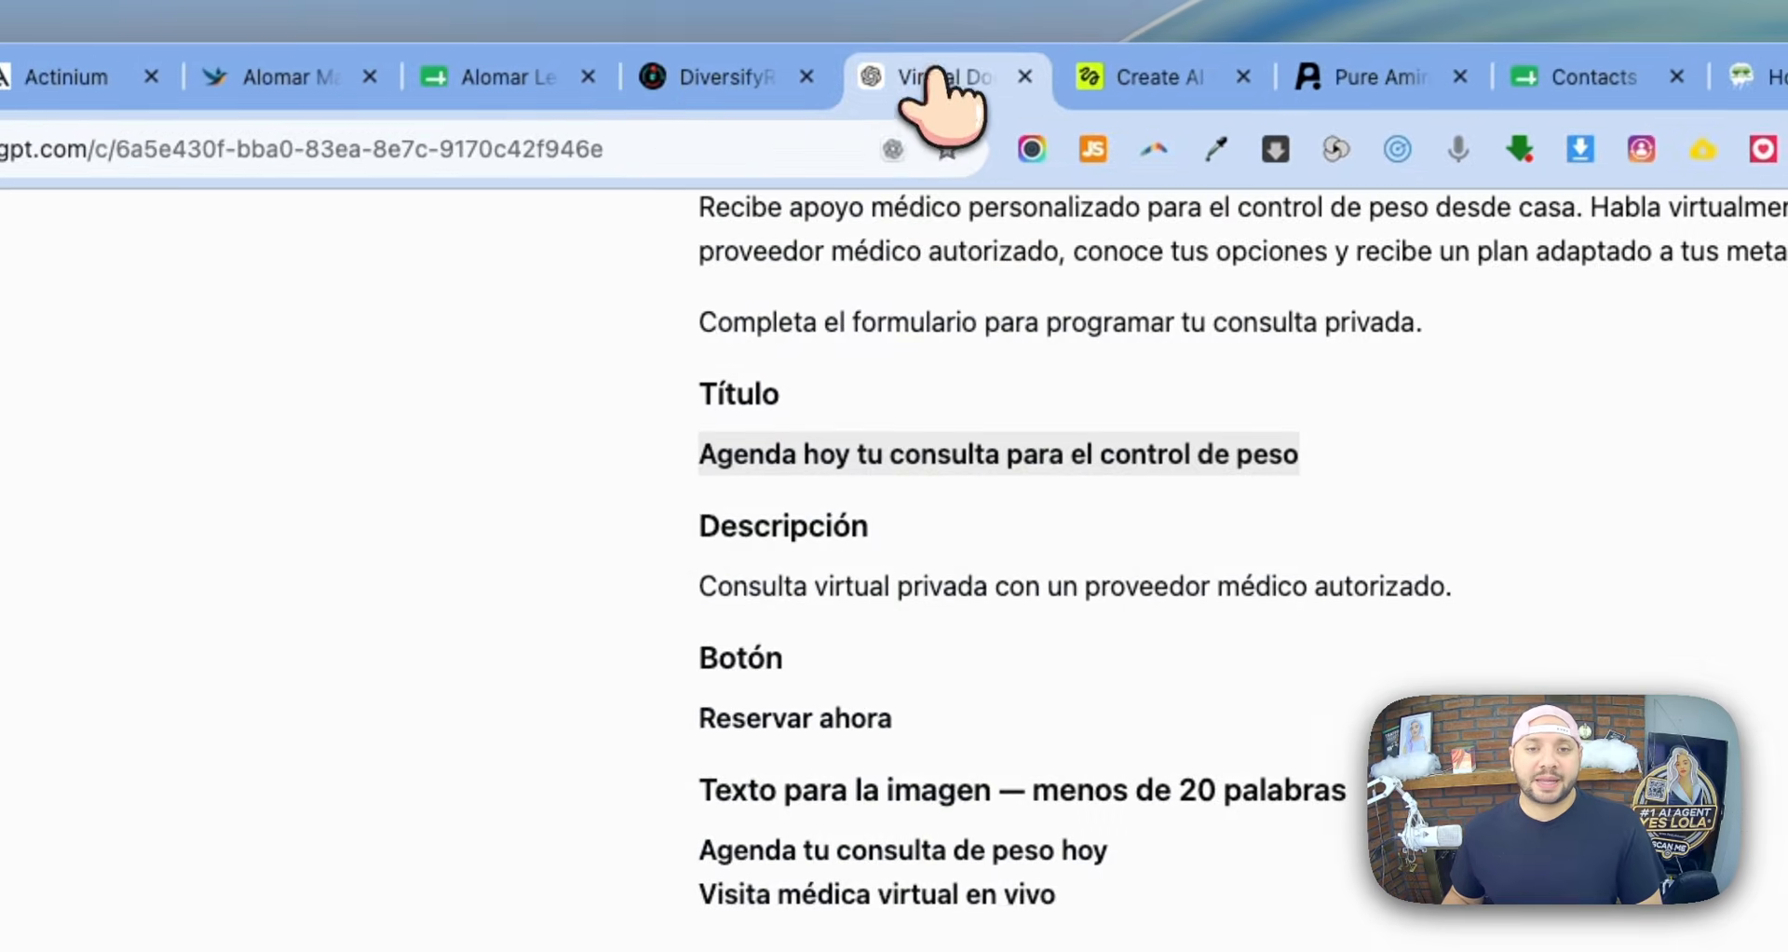
left_click_drag(1244, 319, 456, 321)
key("super+c")
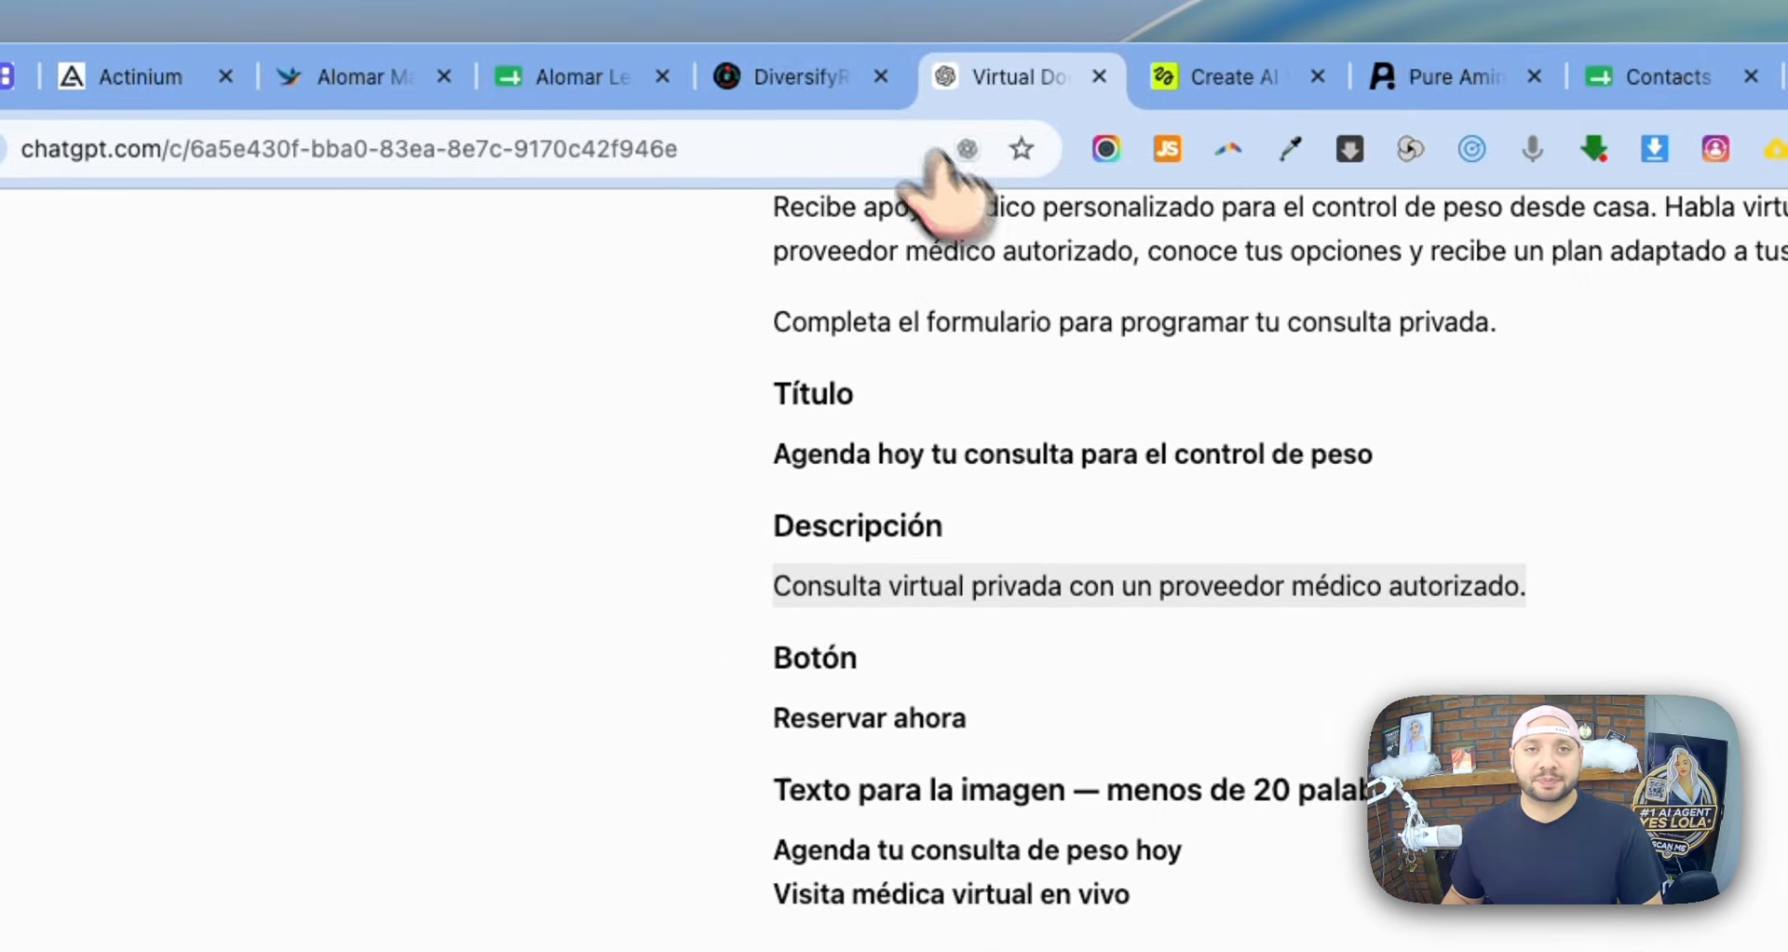
left_click(796, 75)
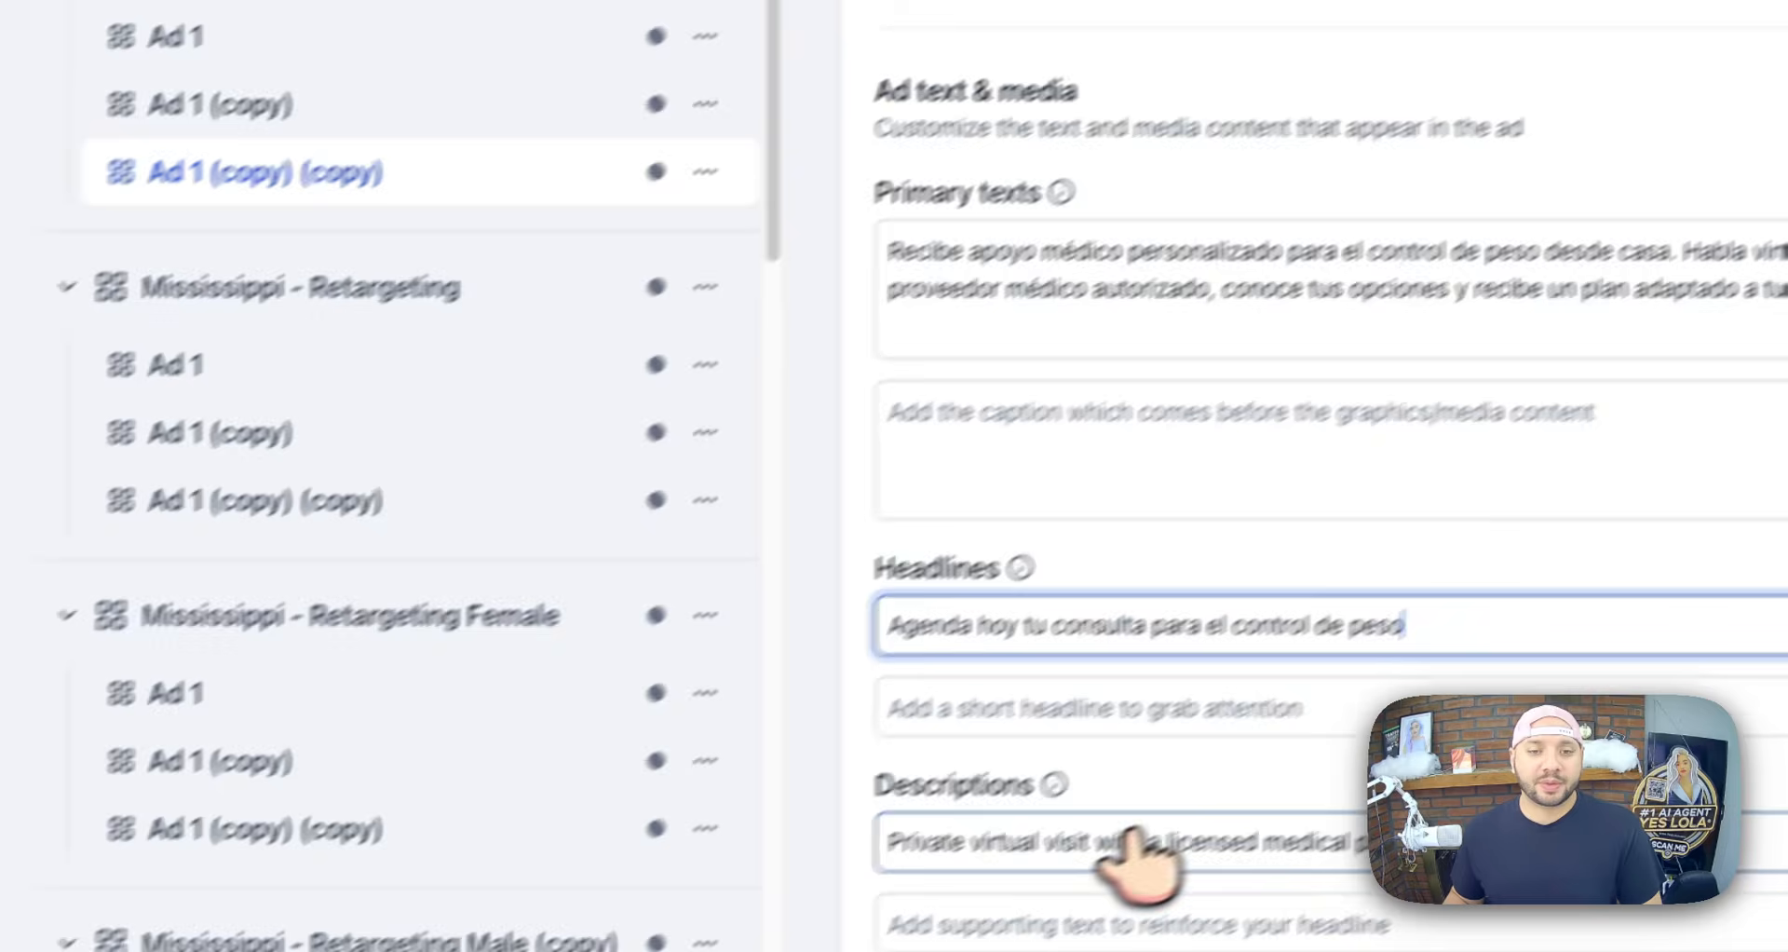
triple_click(1132, 837)
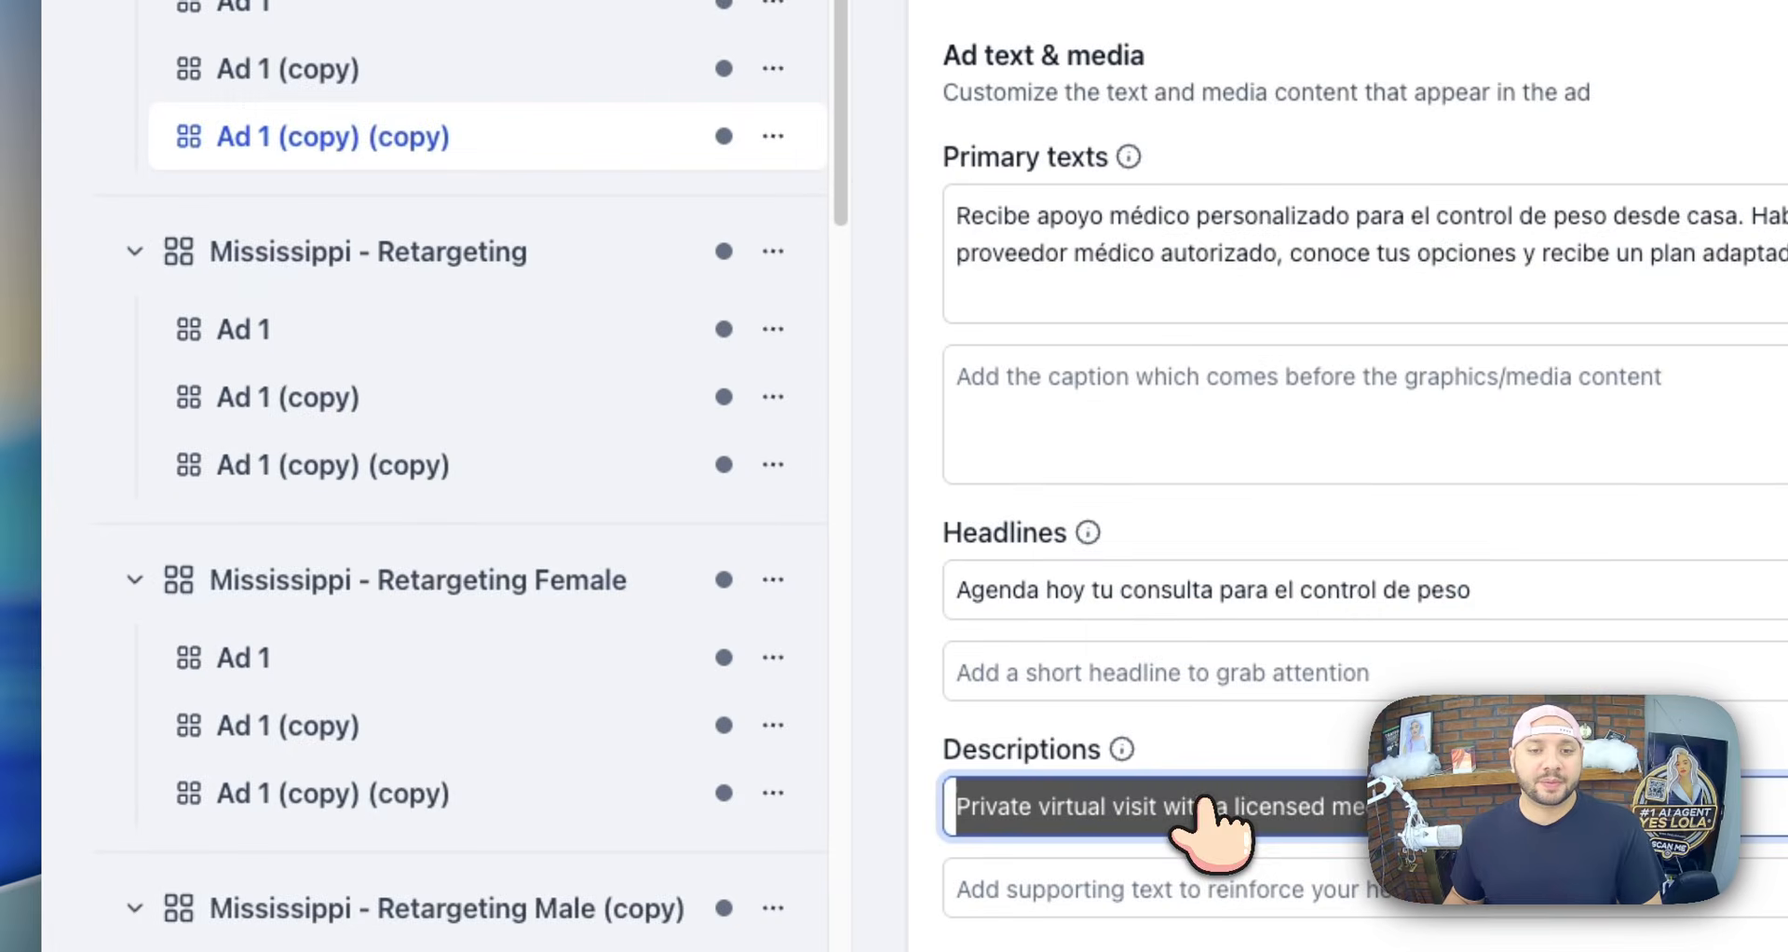
left_click(487, 72)
triple_click(1078, 808)
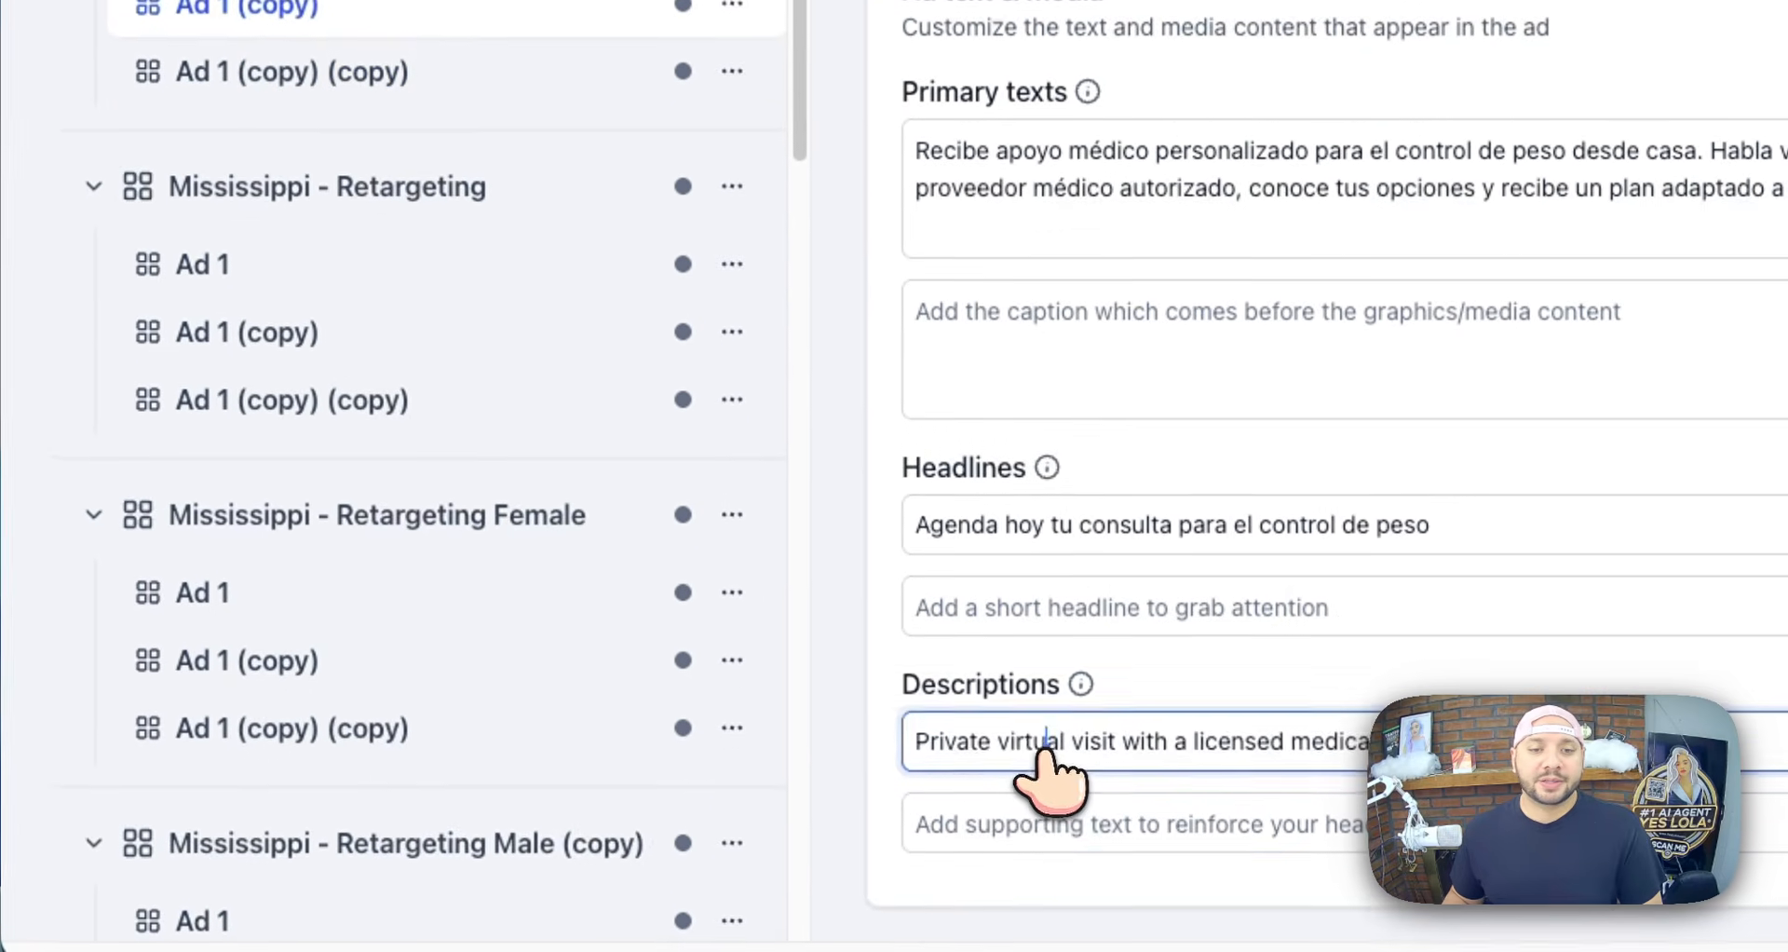
key("super+v")
left_click(523, 174)
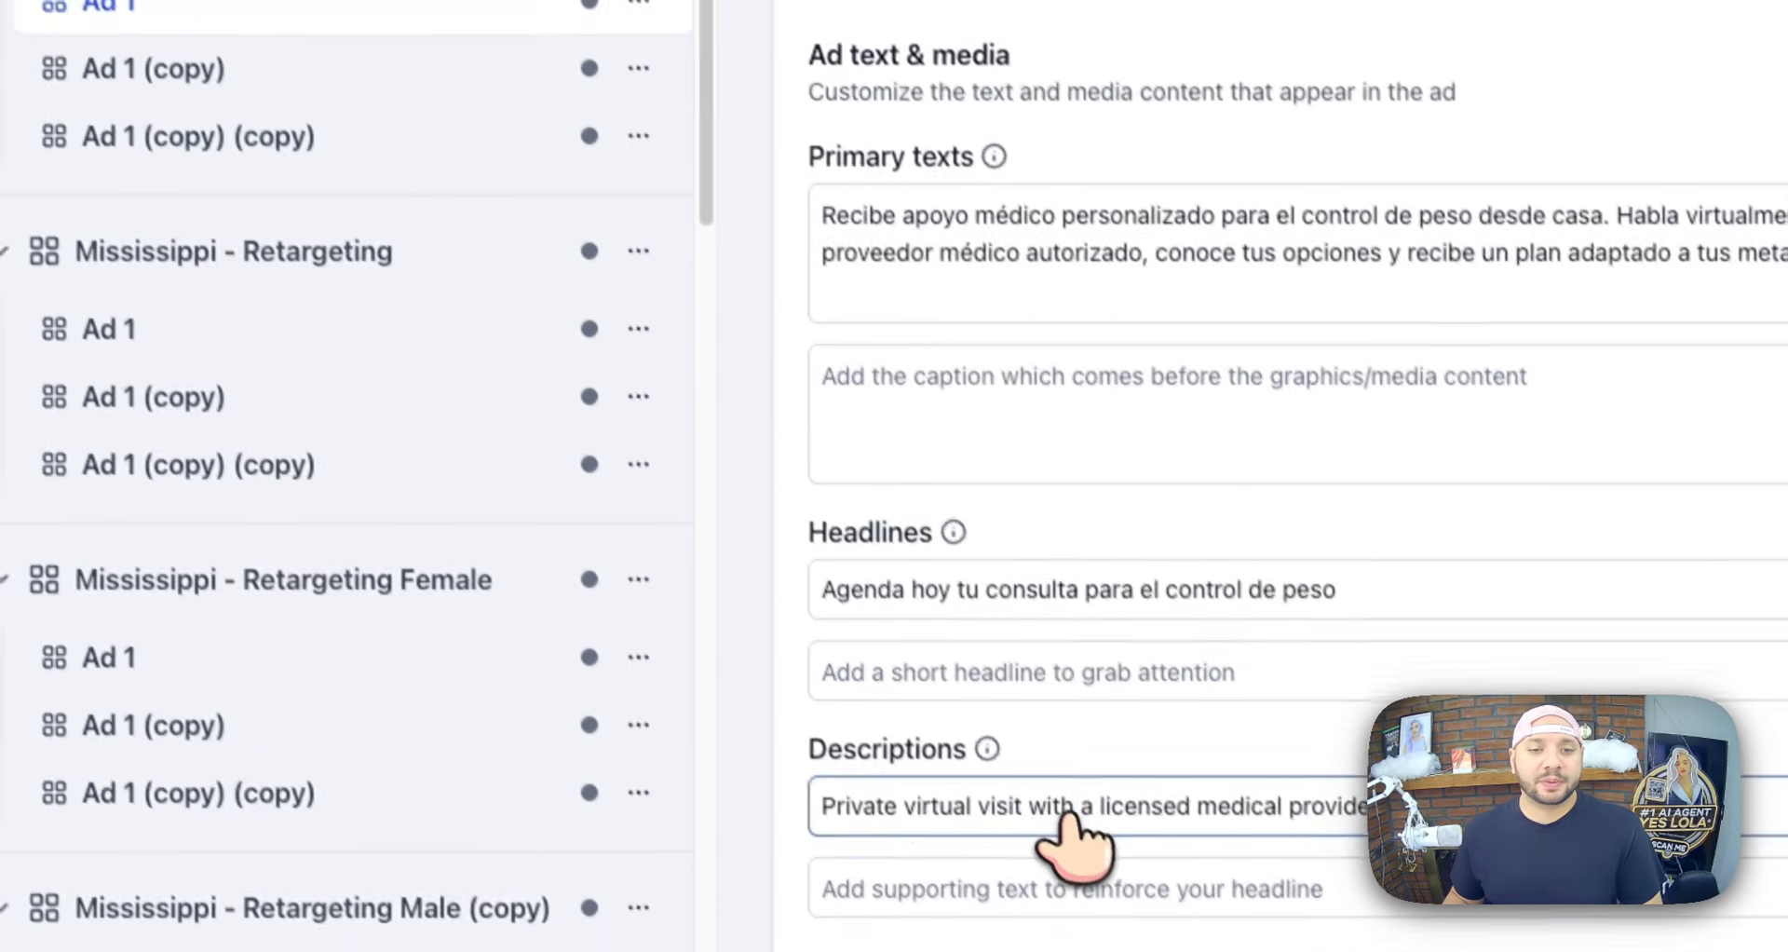
triple_click(1062, 801)
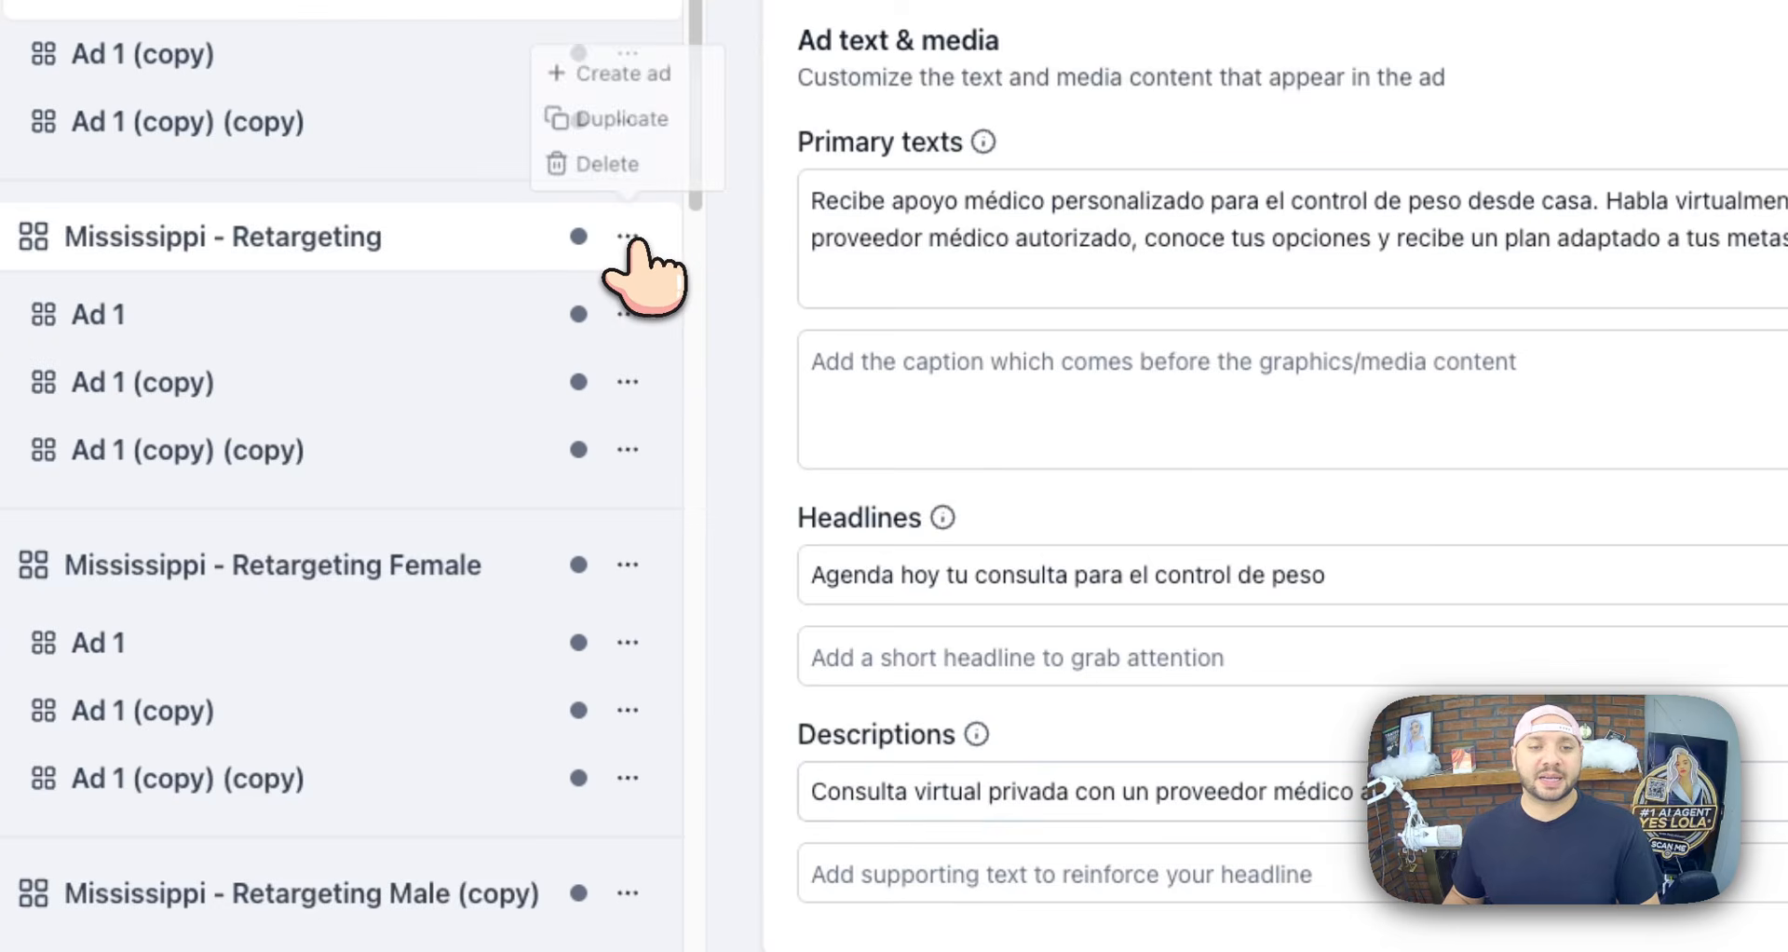
- Delete the Mississippi - Retargeting, Retargeting Female and Retargeting Male (copy) ad sets from the cloned campaign
left_click(633, 183)
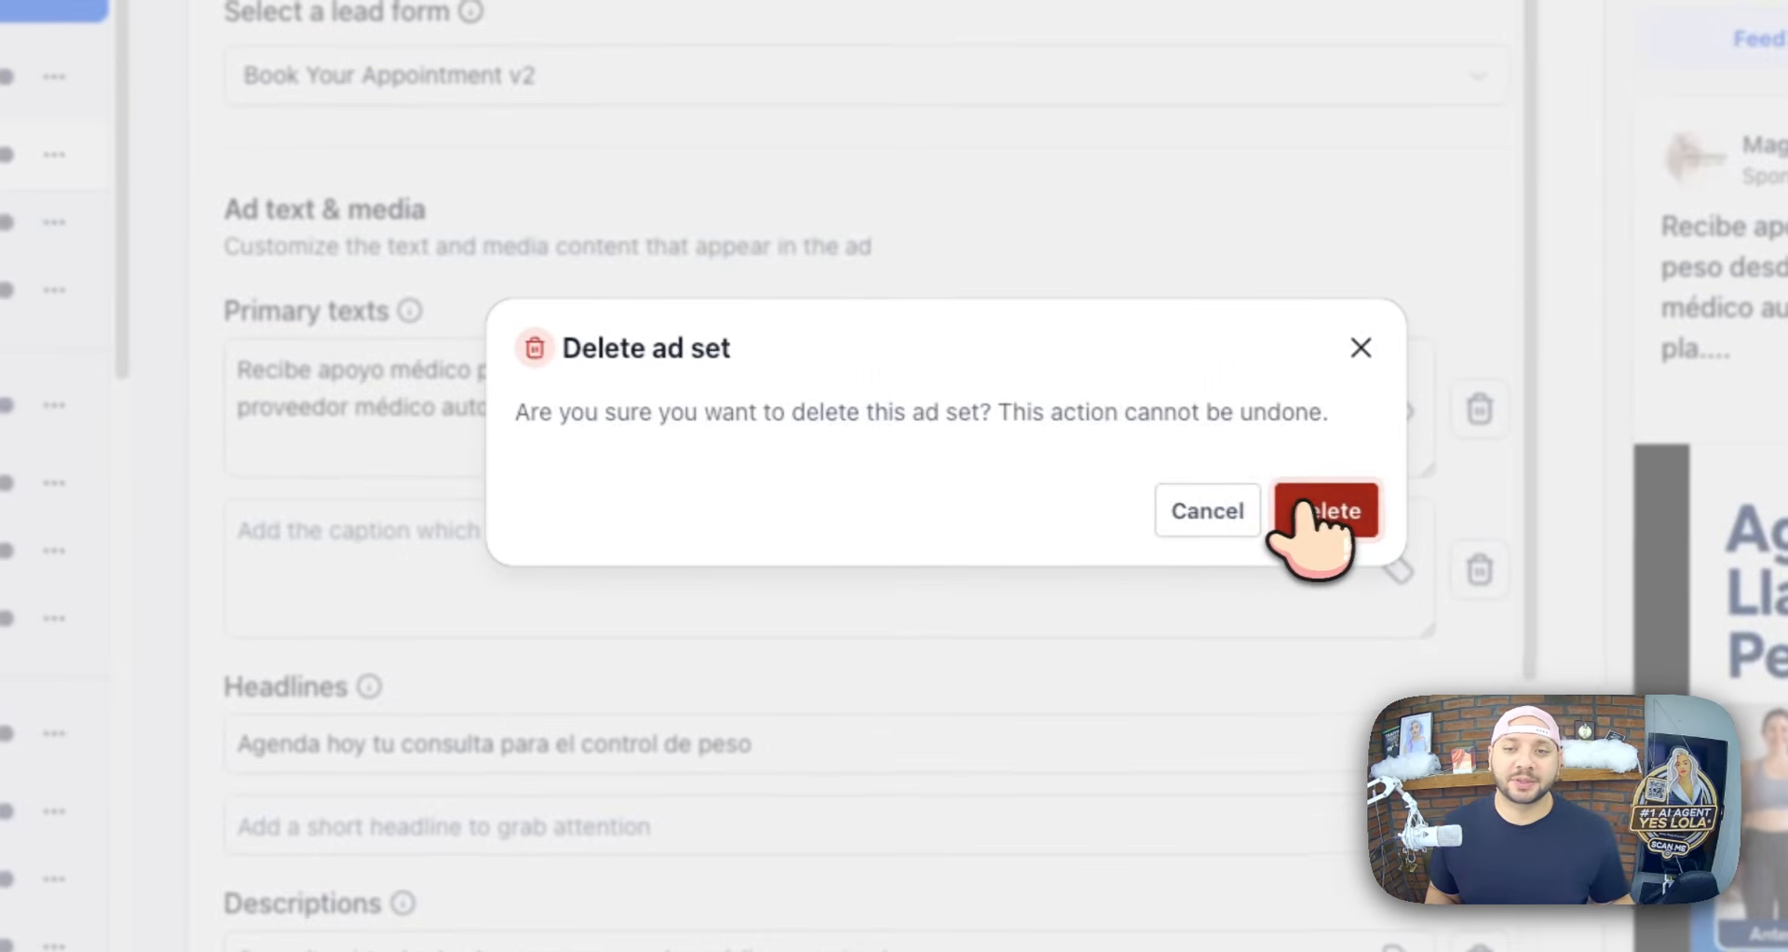
left_click(1416, 543)
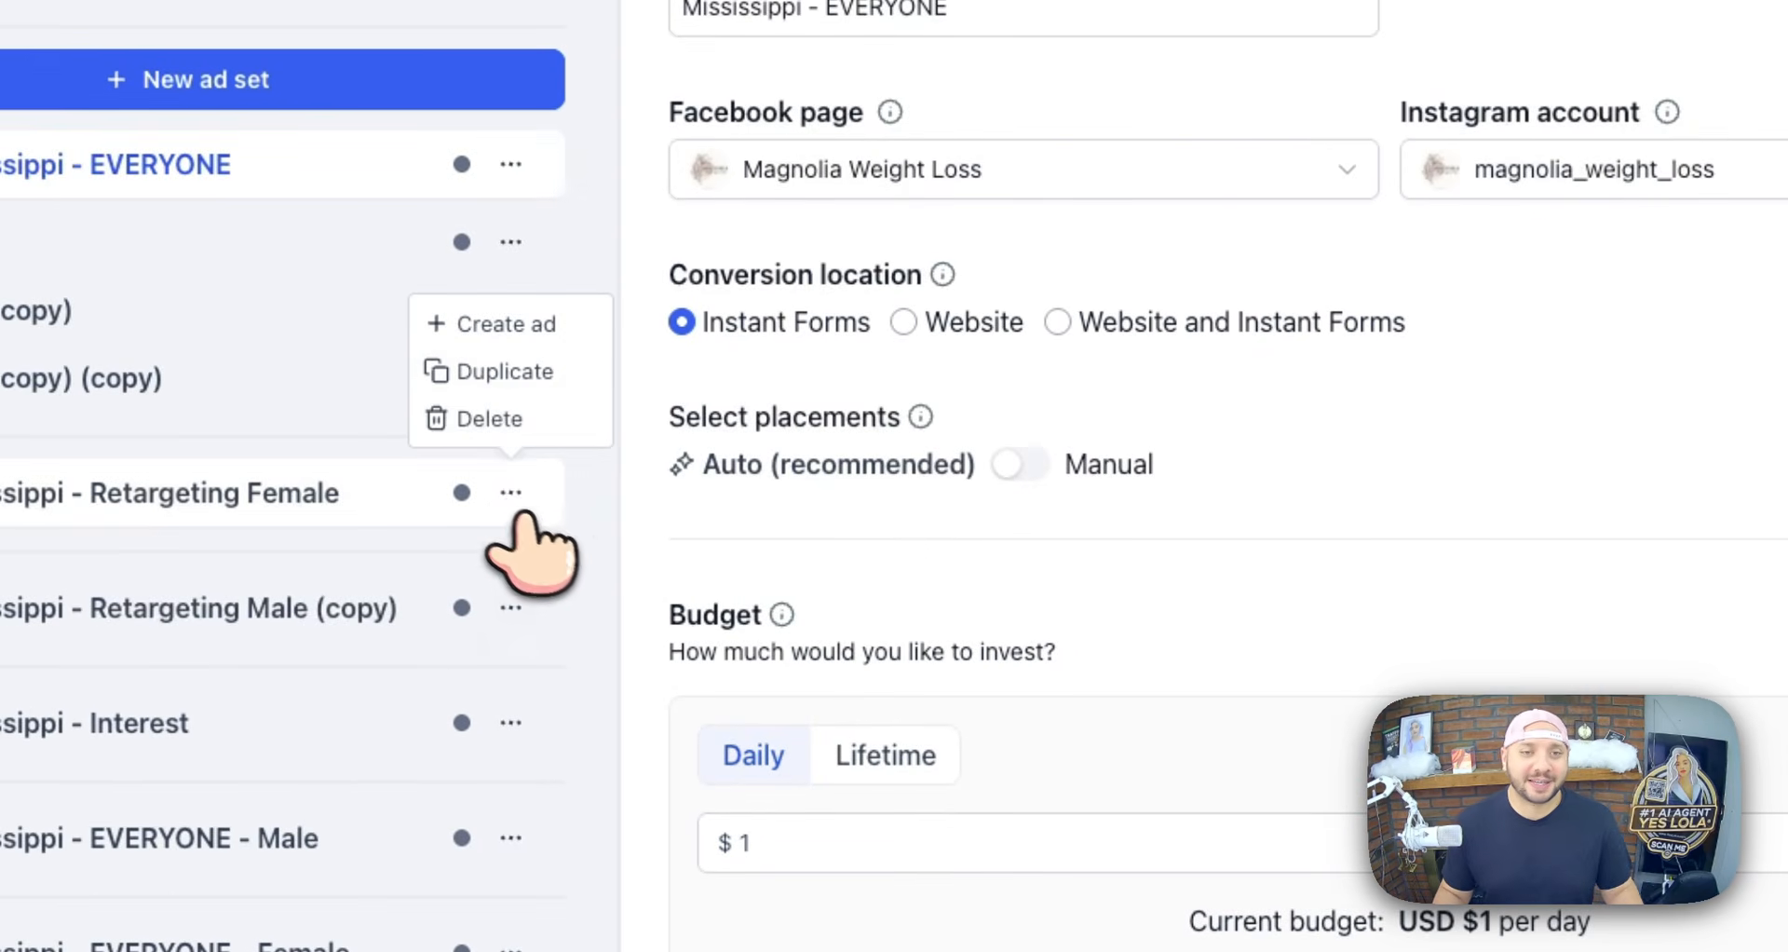
left_click(489, 418)
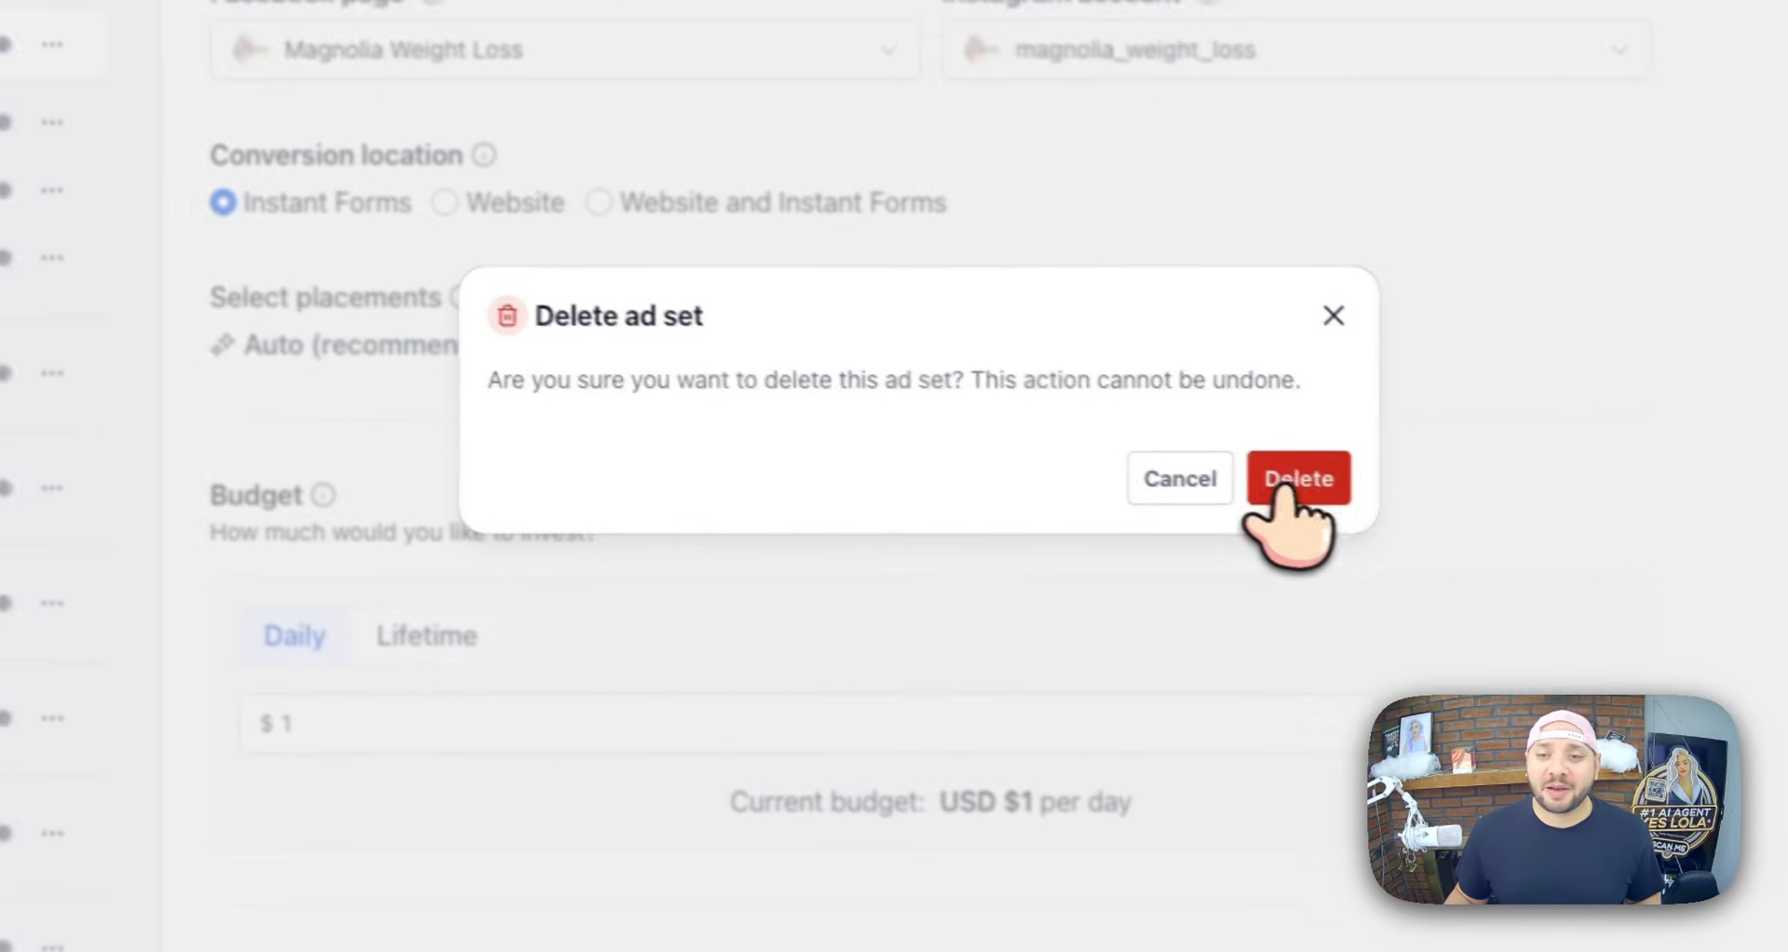
left_click(1748, 591)
left_click(503, 436)
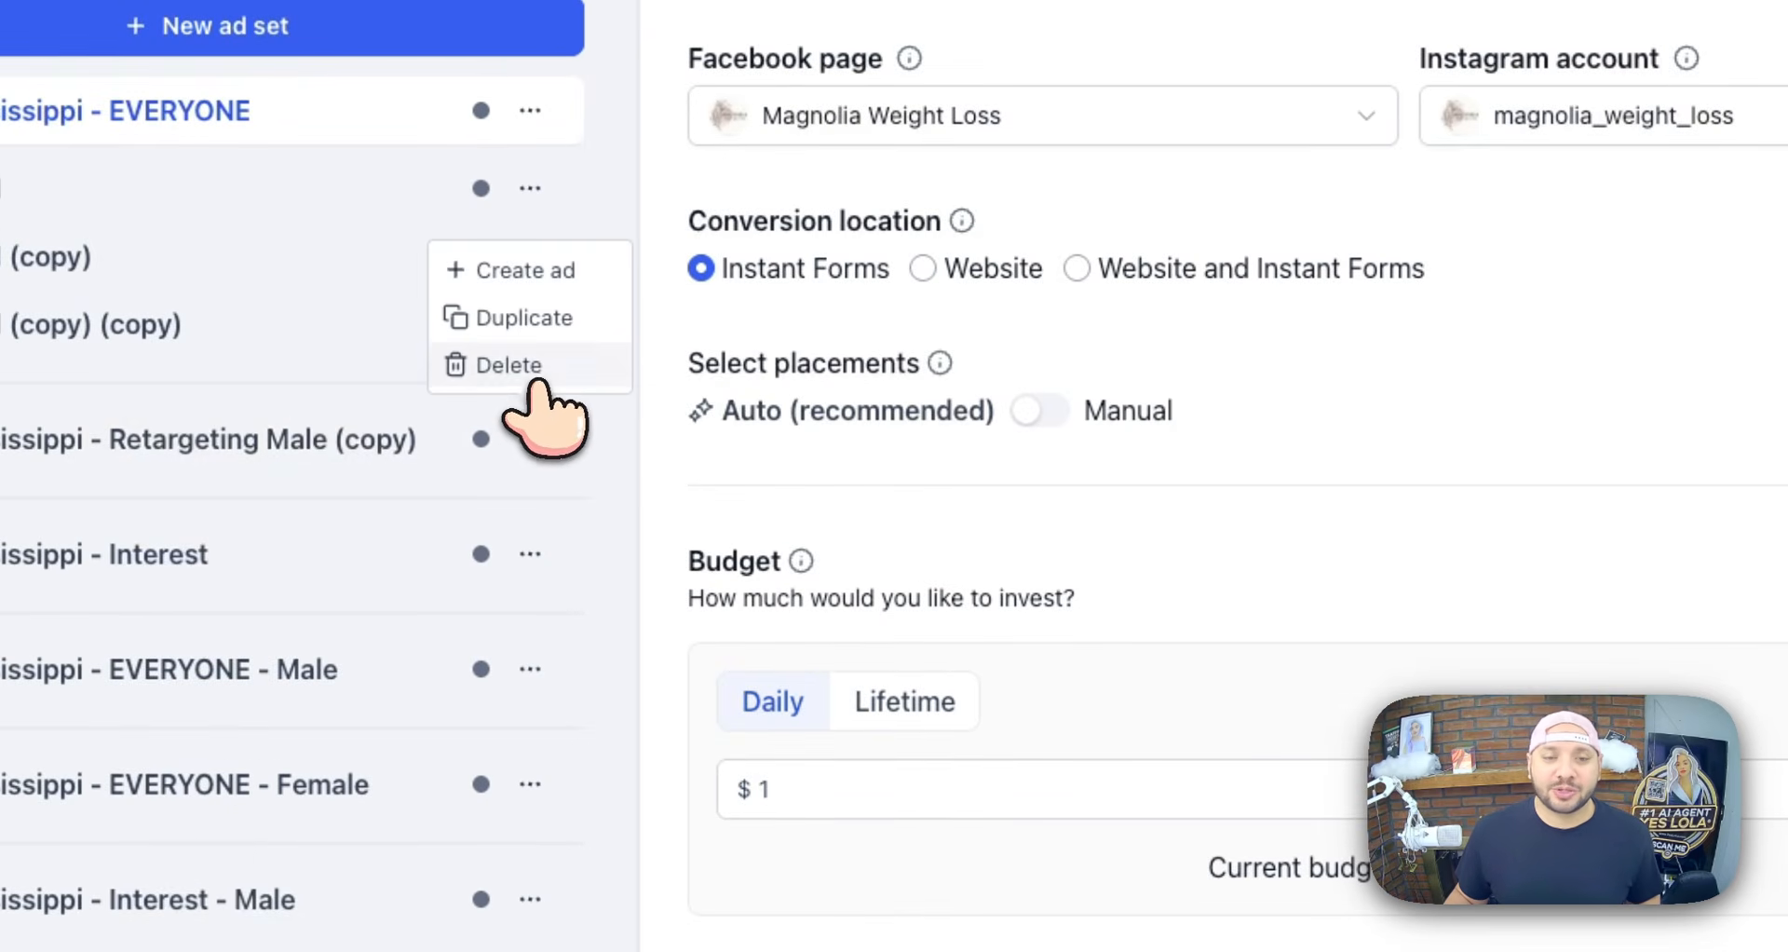
left_click(508, 368)
left_click(1756, 543)
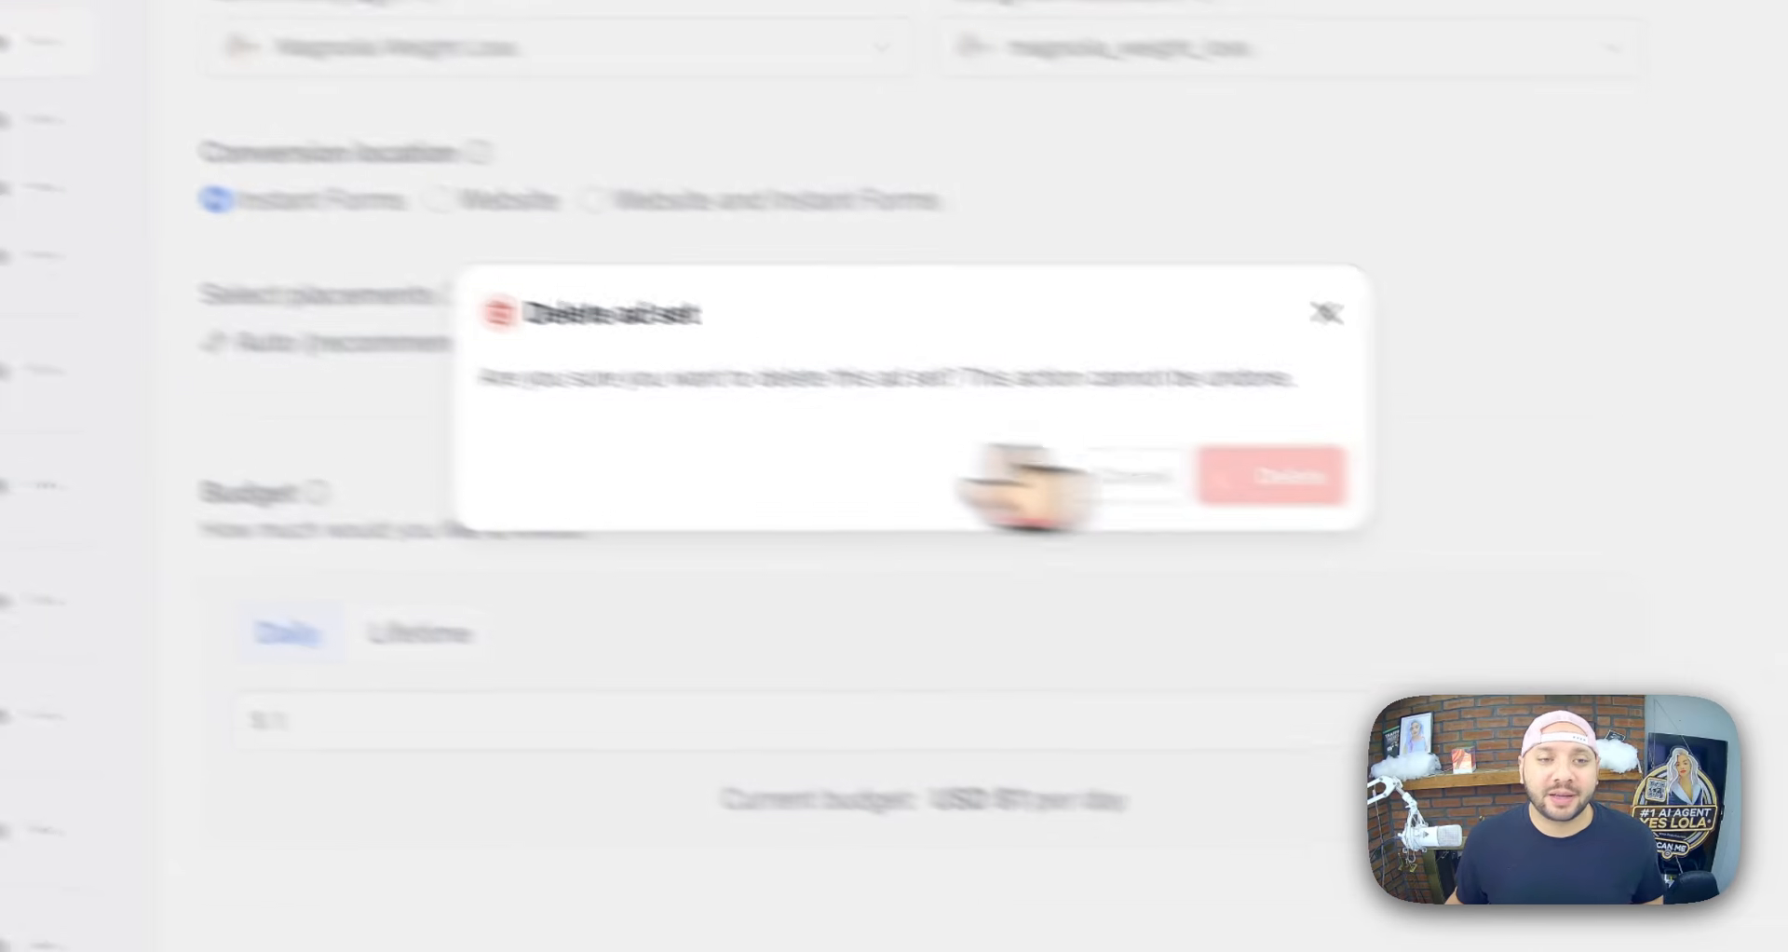
- Delete the Mississippi - Interest and Mississippi - EVERYONE - Male ad sets
left_click(471, 473)
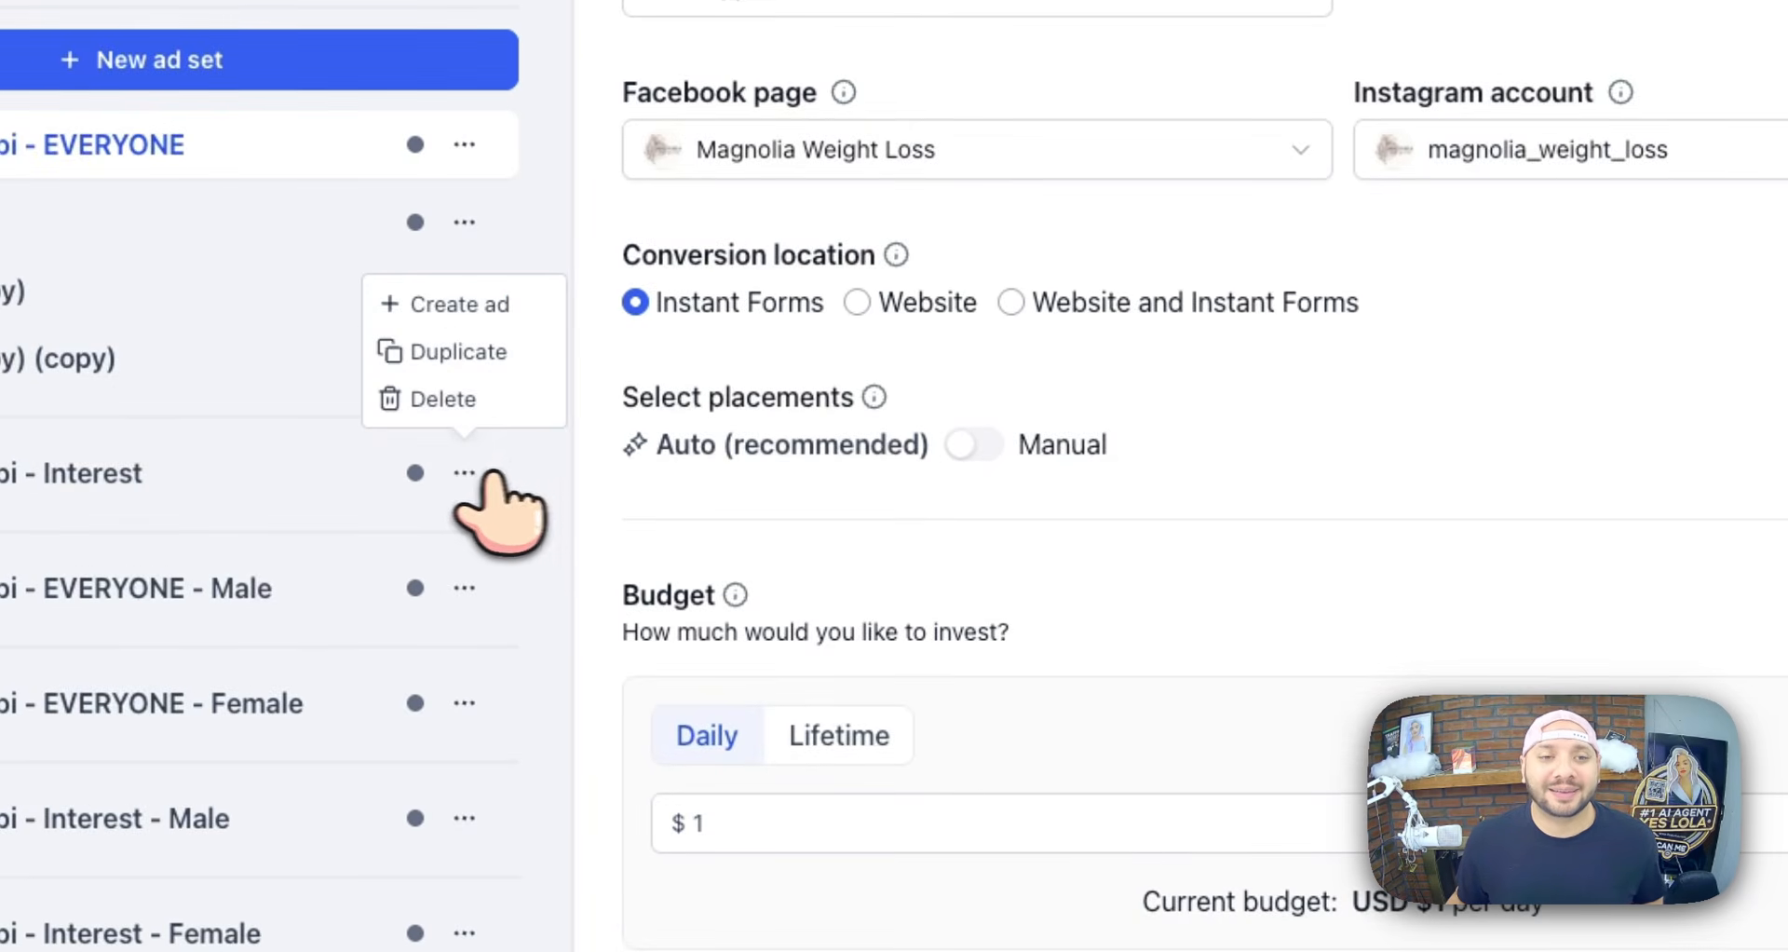
left_click(503, 398)
left_click(1709, 575)
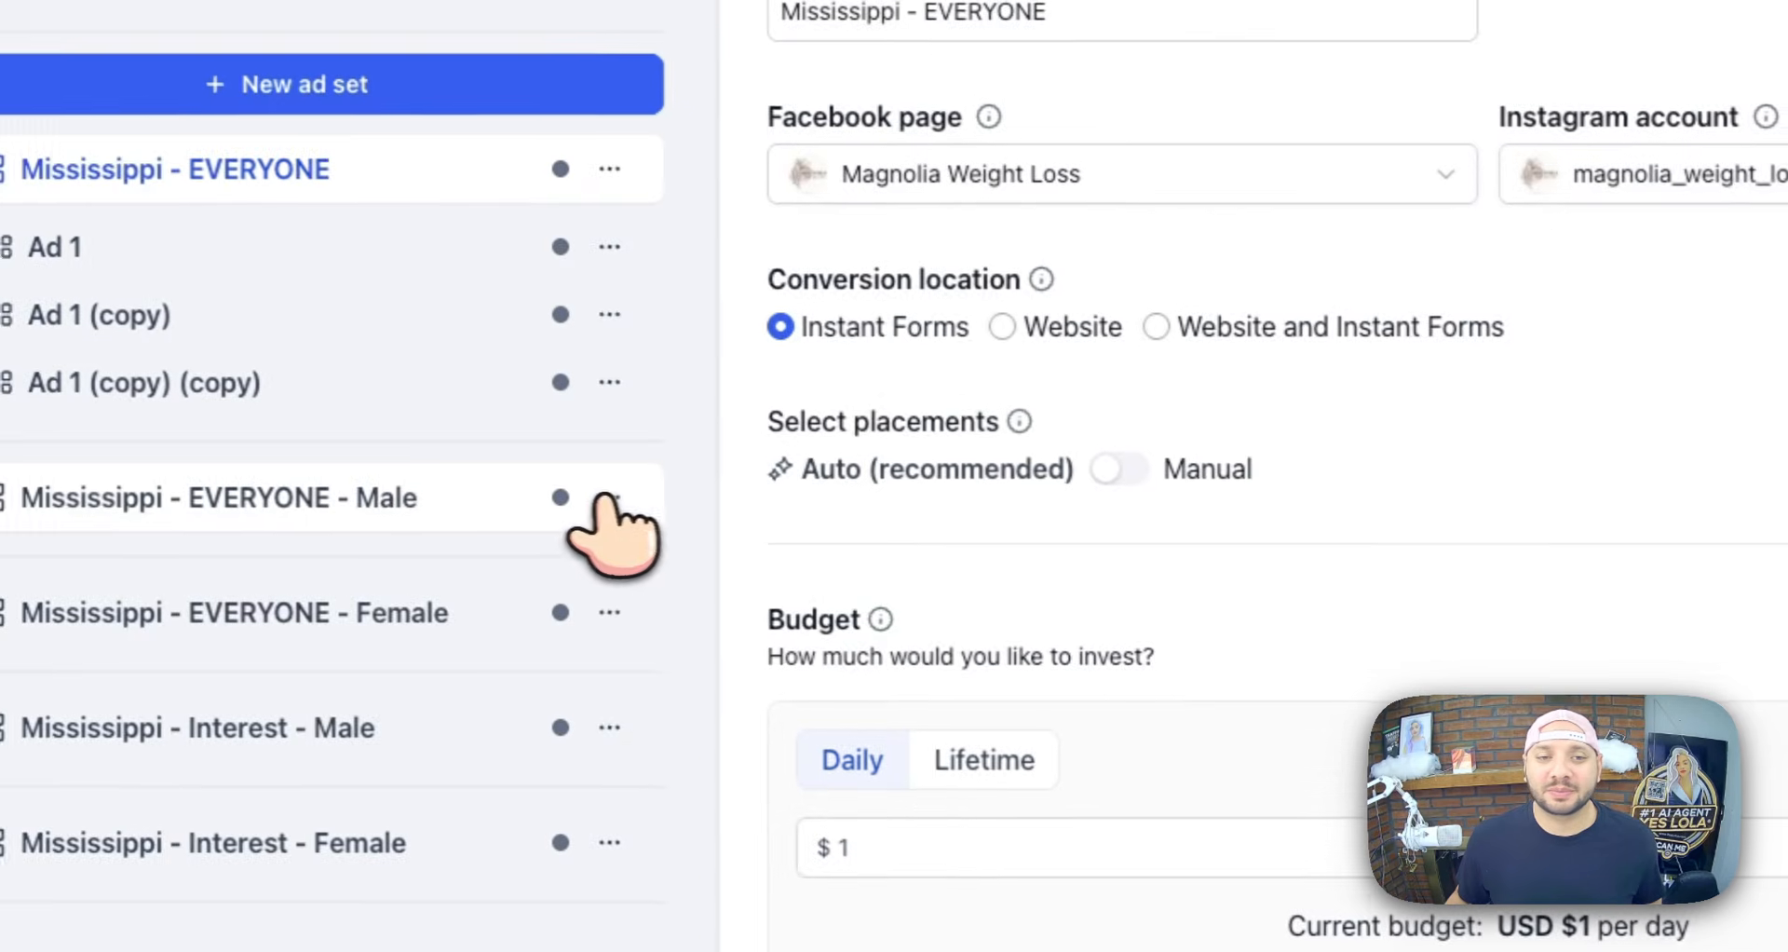
left_click(610, 498)
left_click(636, 438)
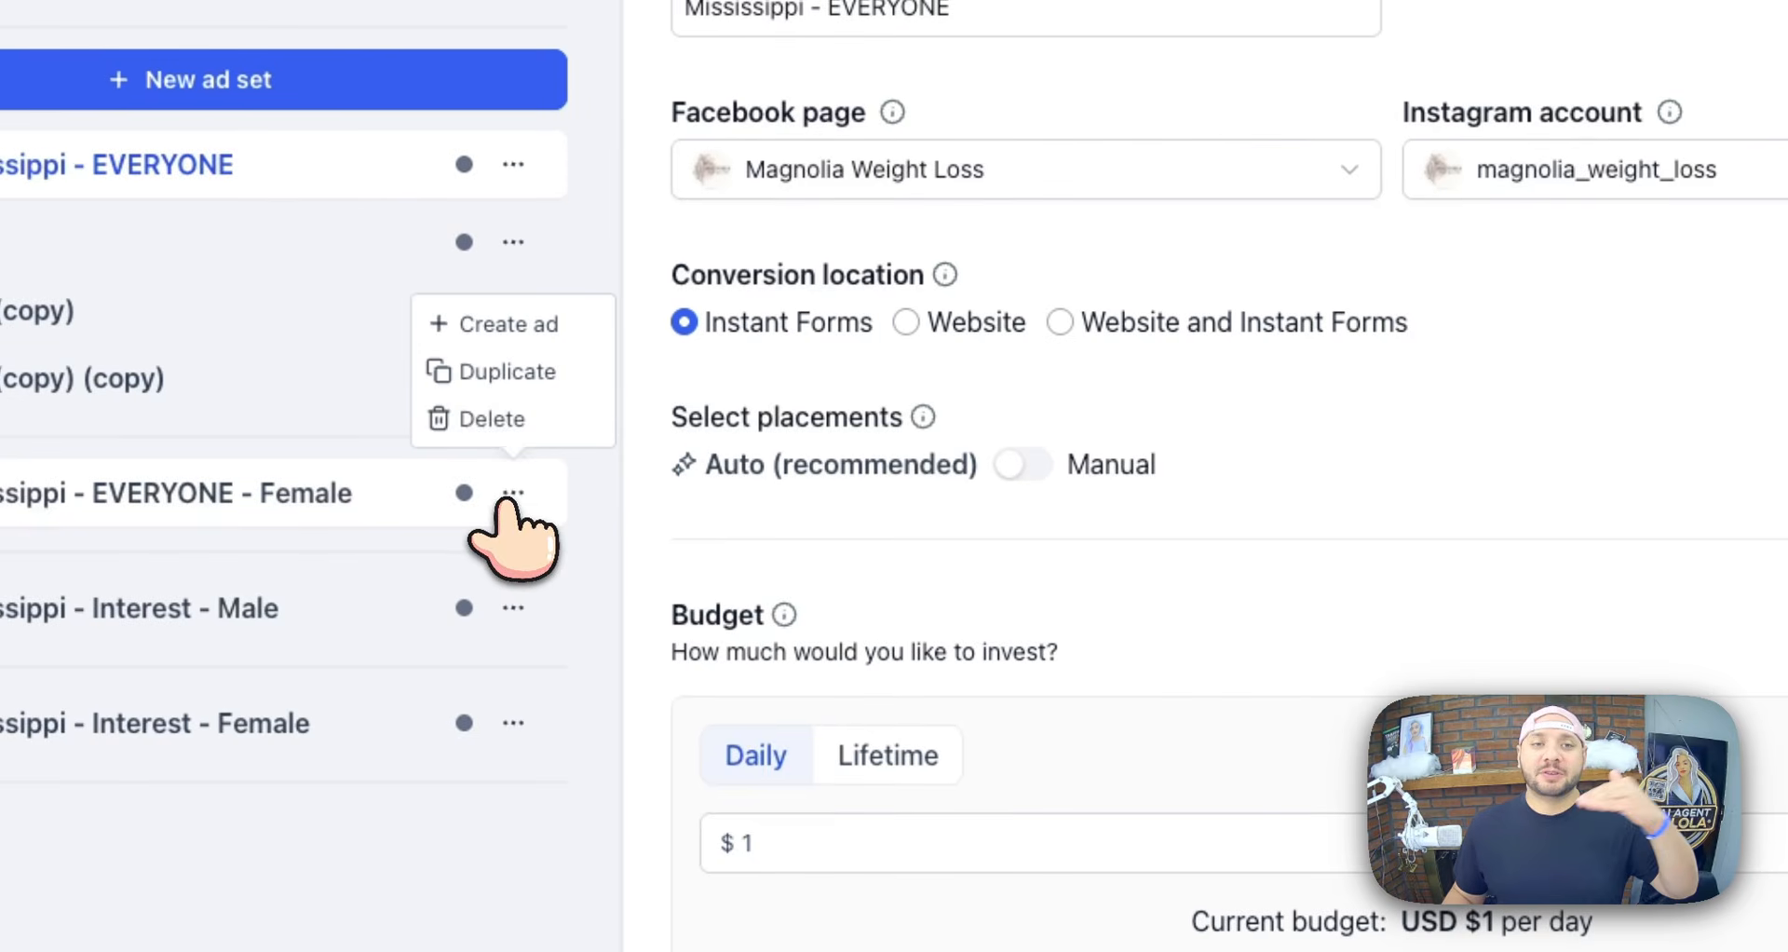
- Delete the Mississippi - EVERYONE - Female, Interest - Male and Interest - Female ad sets, keeping only Mississippi - EVERYONE
left_click(527, 421)
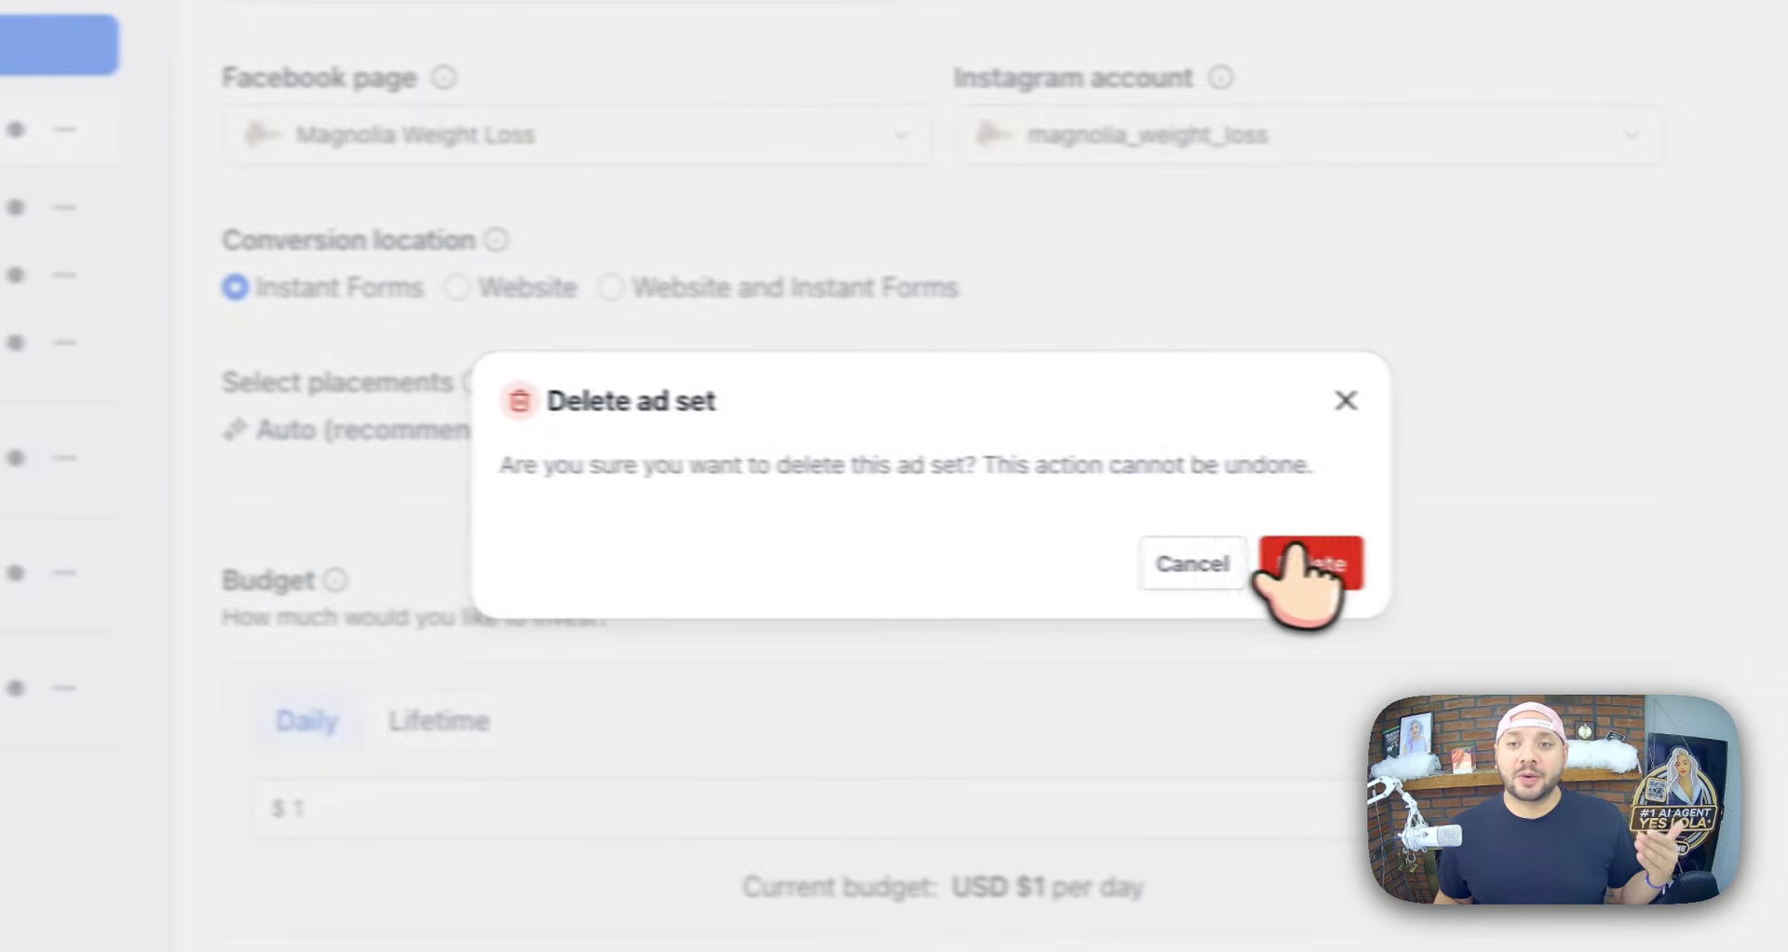
left_click(1747, 596)
left_click(517, 486)
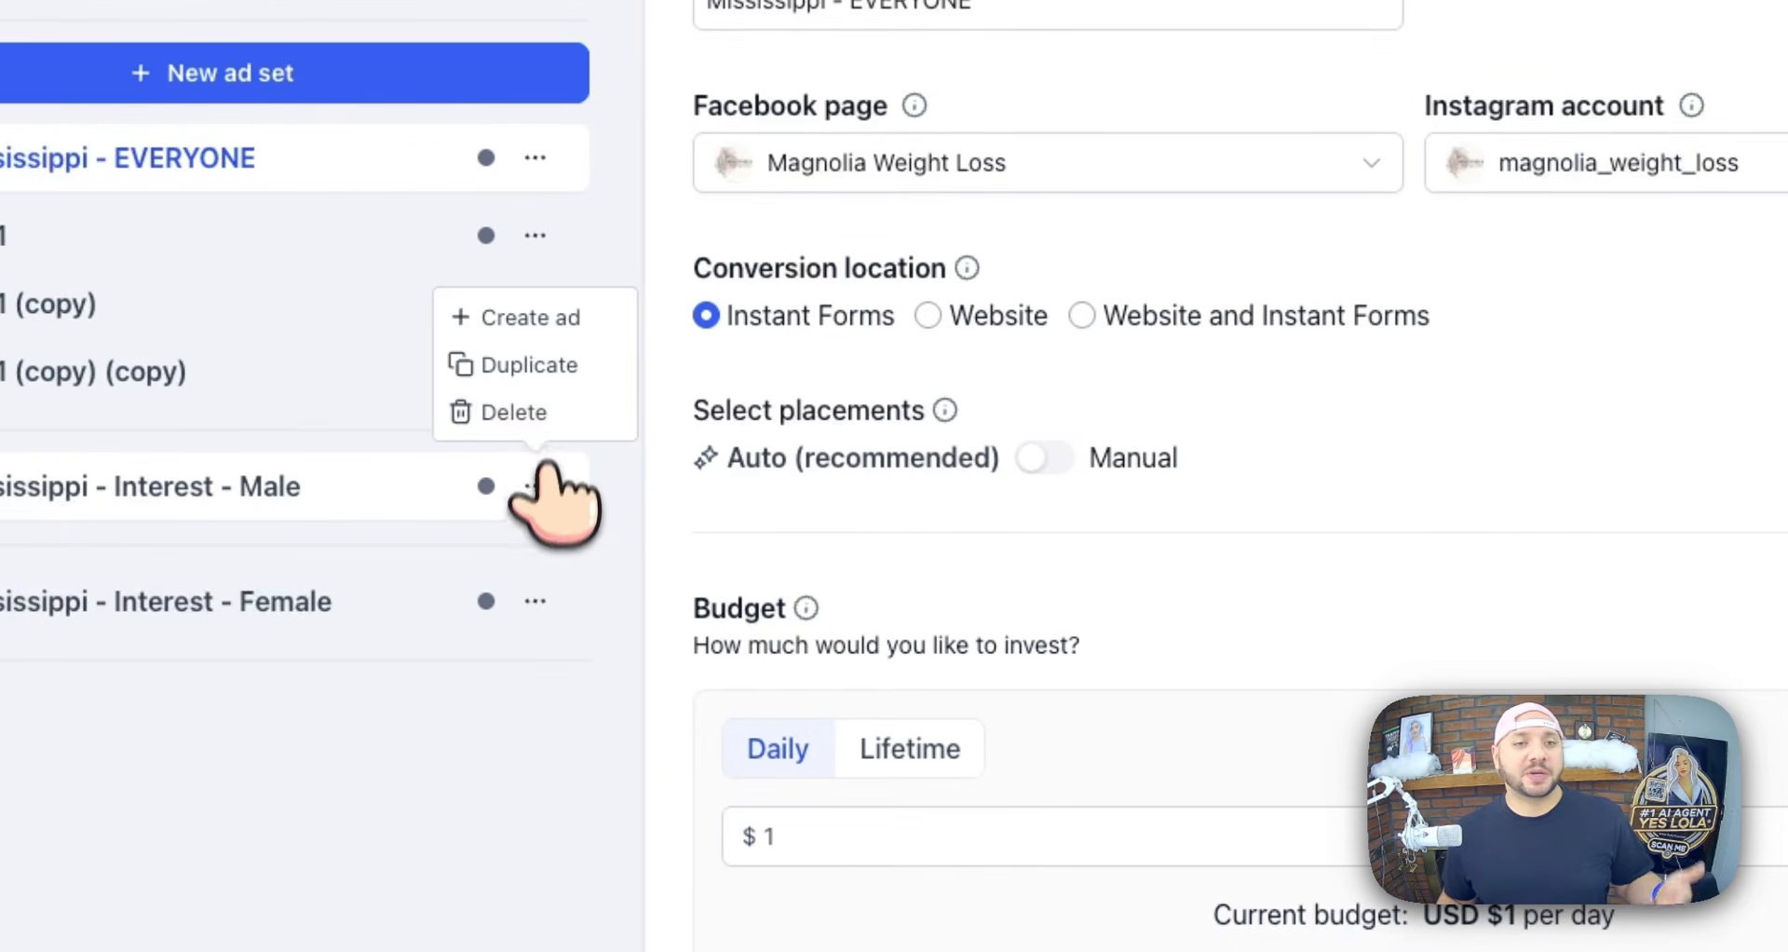
left_click(546, 413)
left_click(1765, 587)
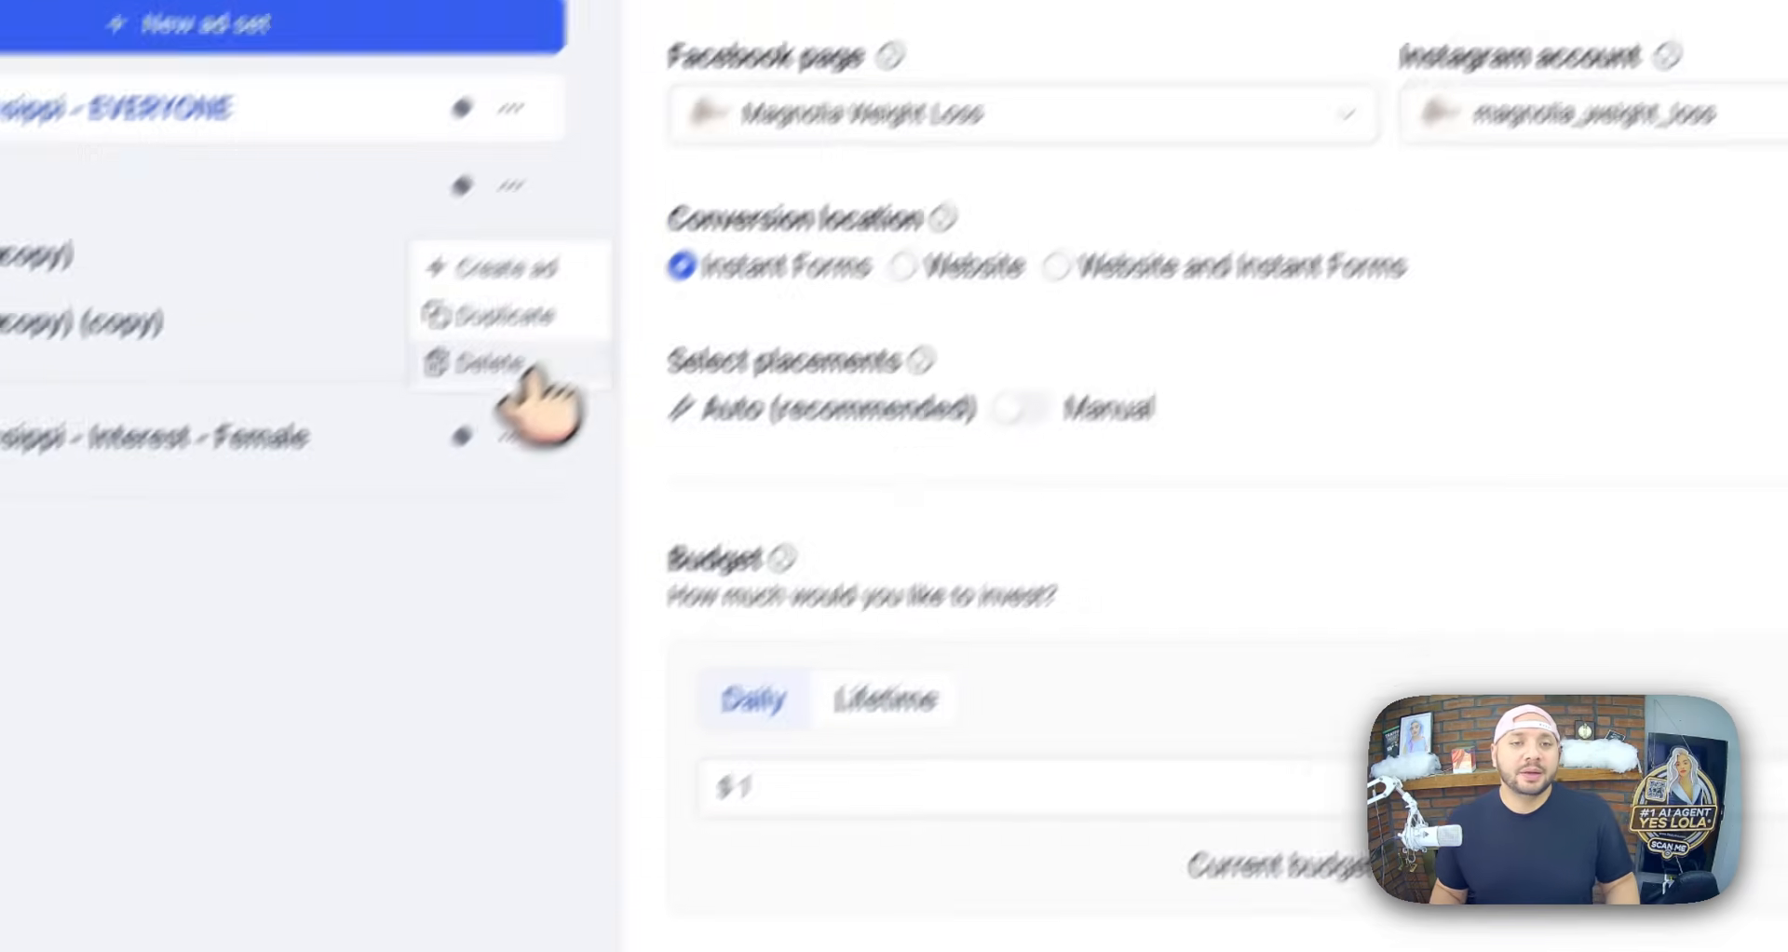
left_click(682, 173)
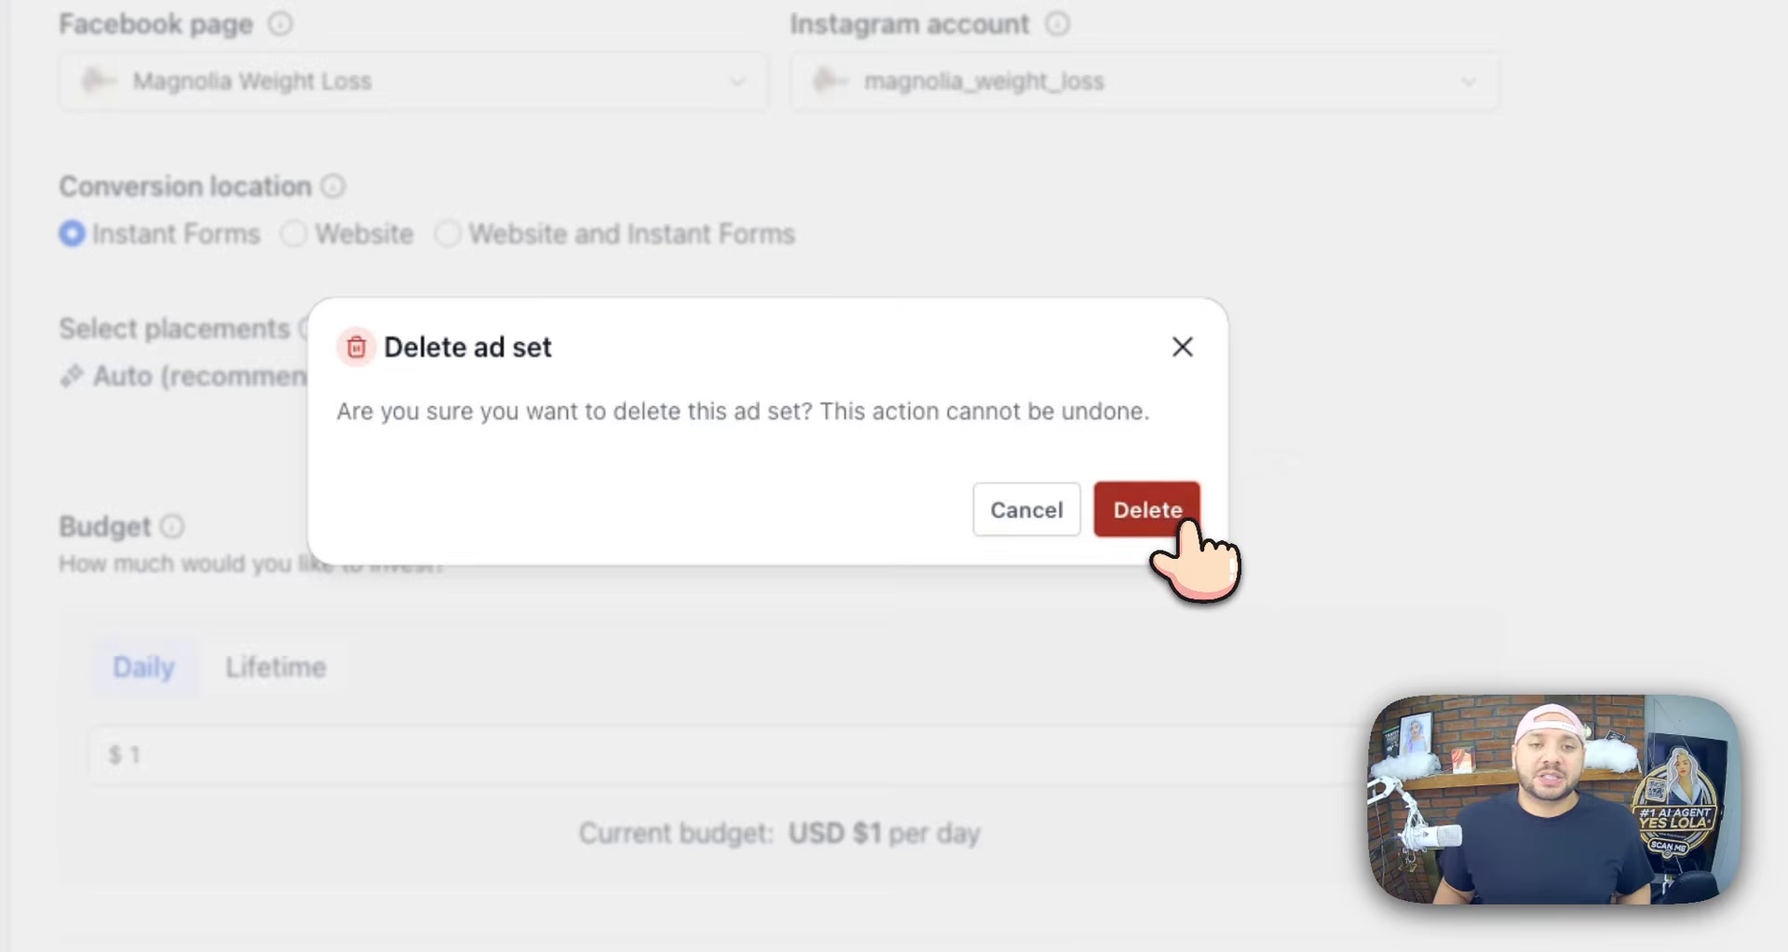
left_click(1179, 524)
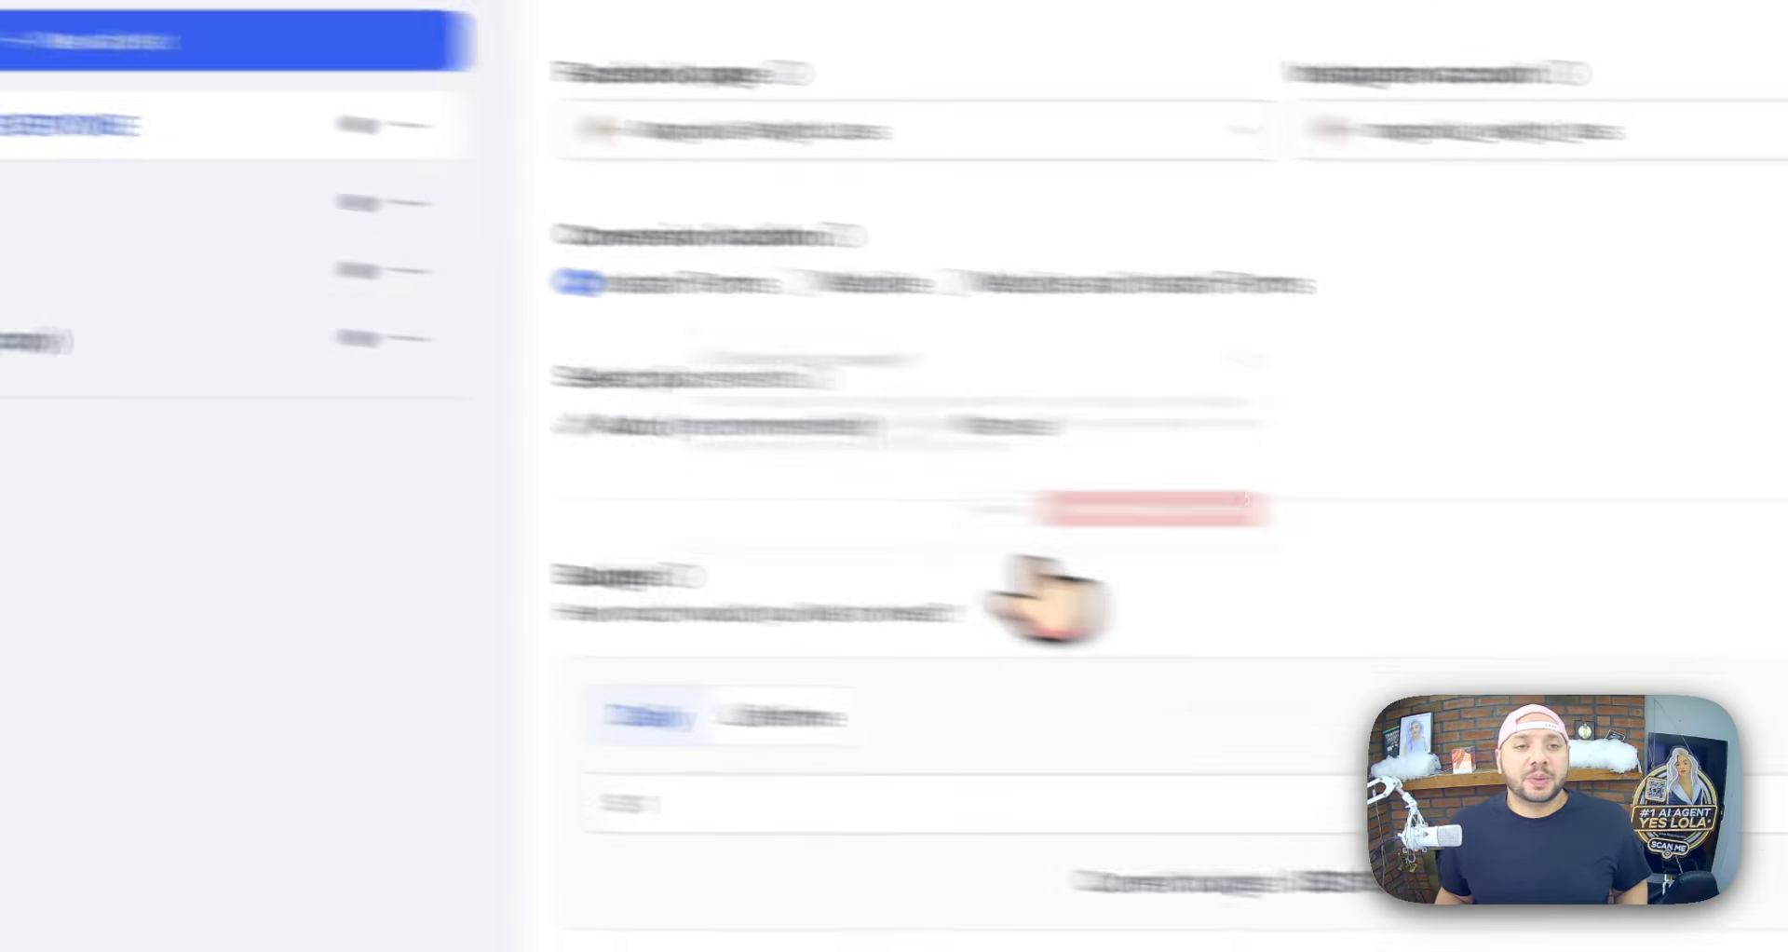
- From Ad 1, duplicate the Book Your Appointment v2 lead form and name the copy Book Your Appointment v2 Spanish
left_click(450, 391)
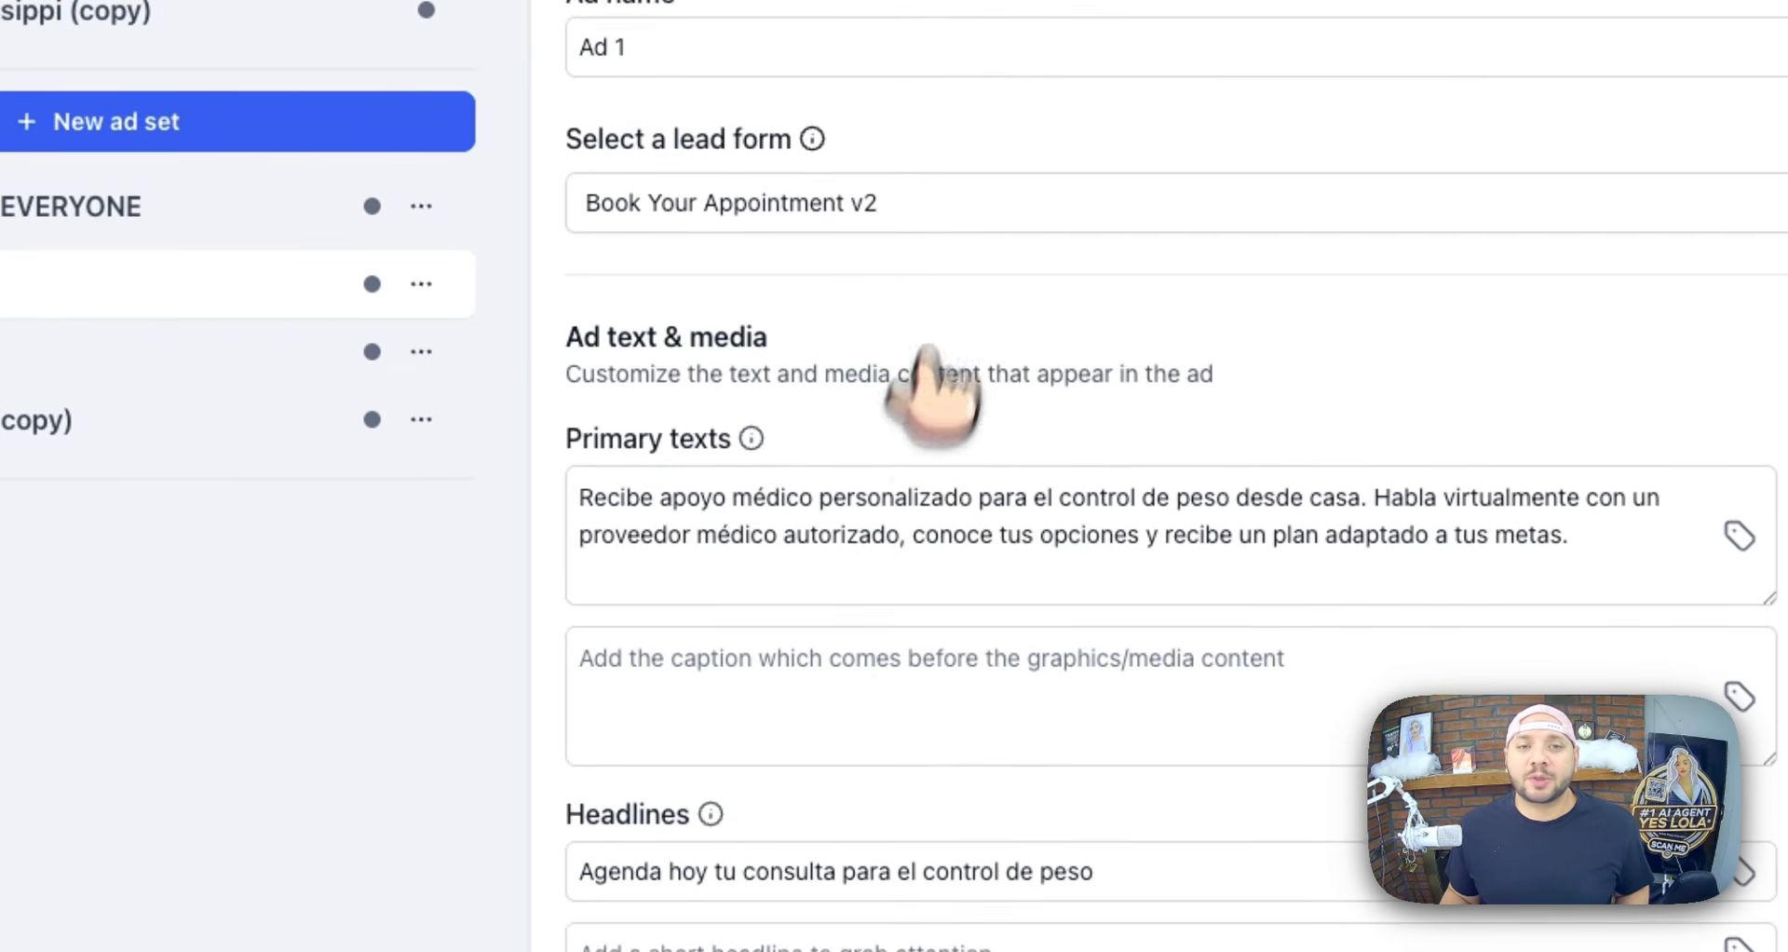
left_click(1318, 310)
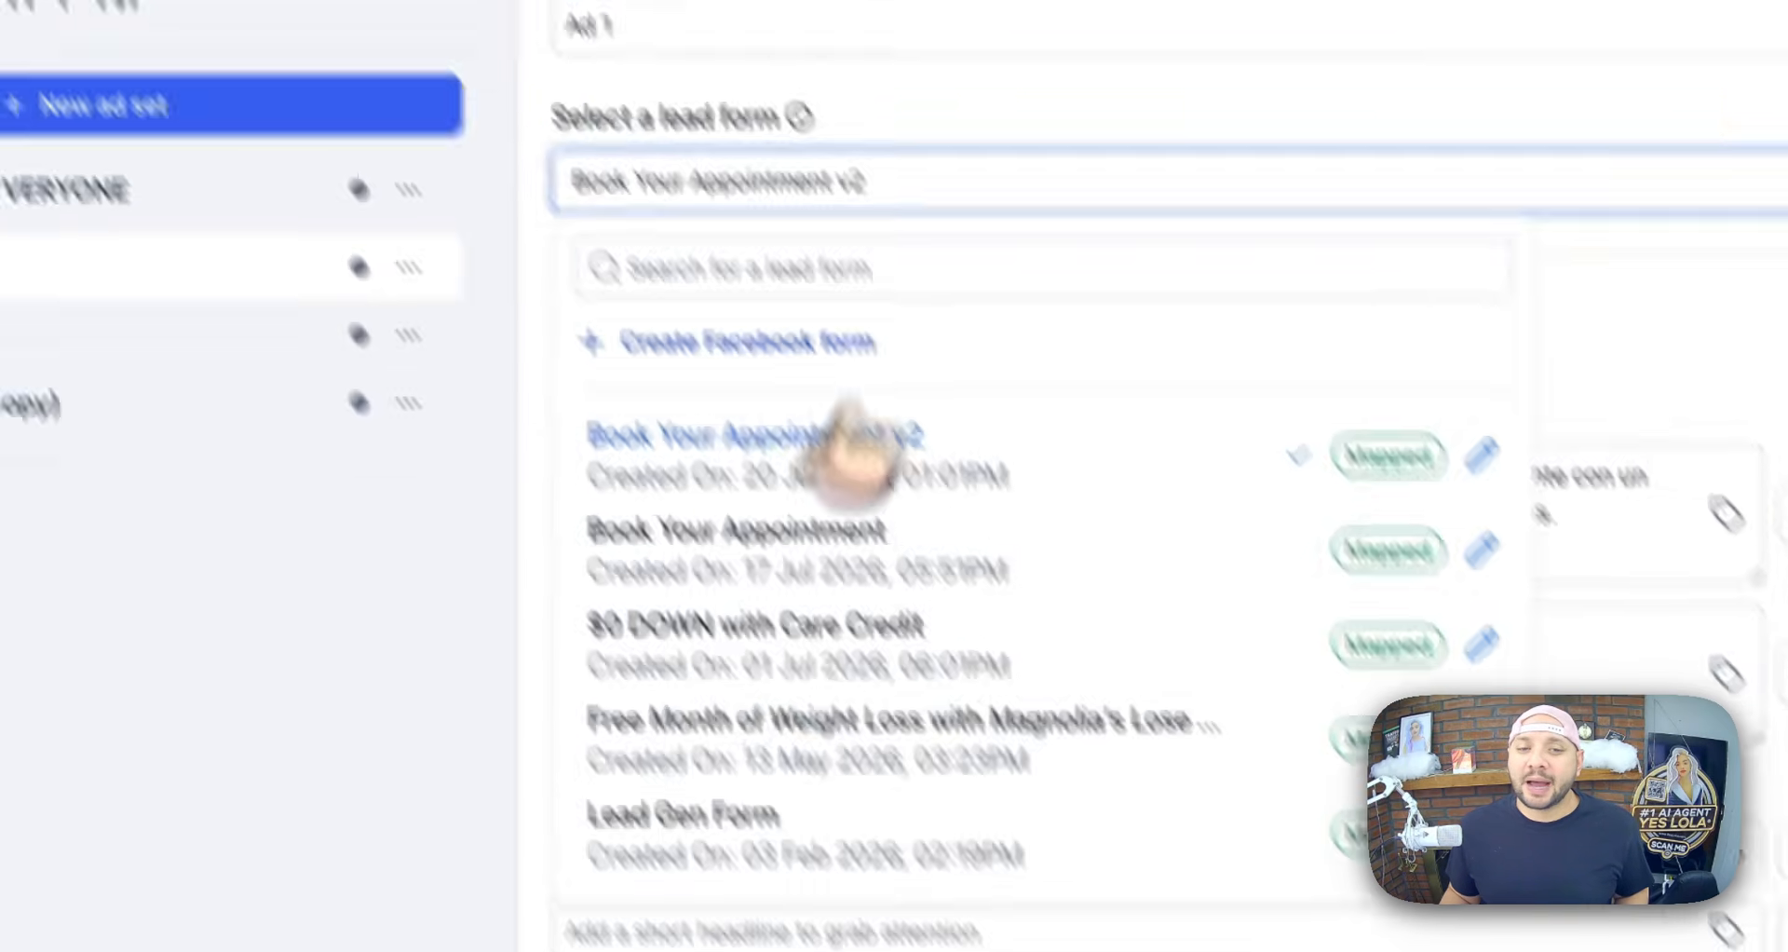
left_click(1481, 455)
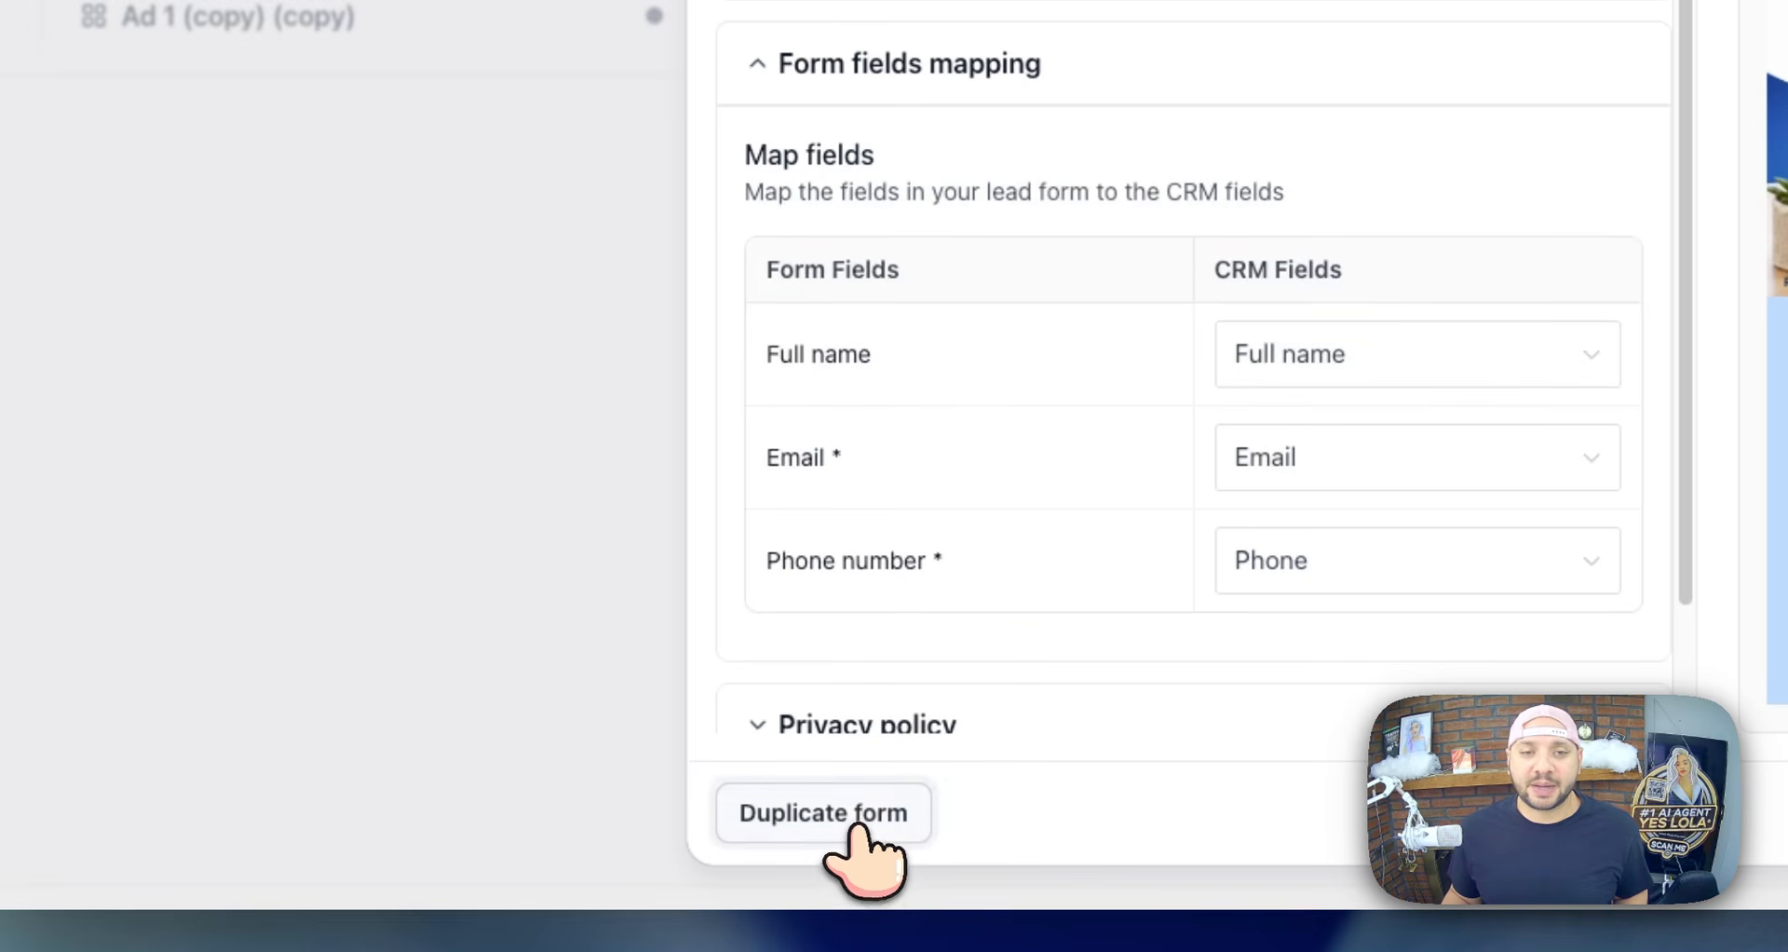
left_click(853, 825)
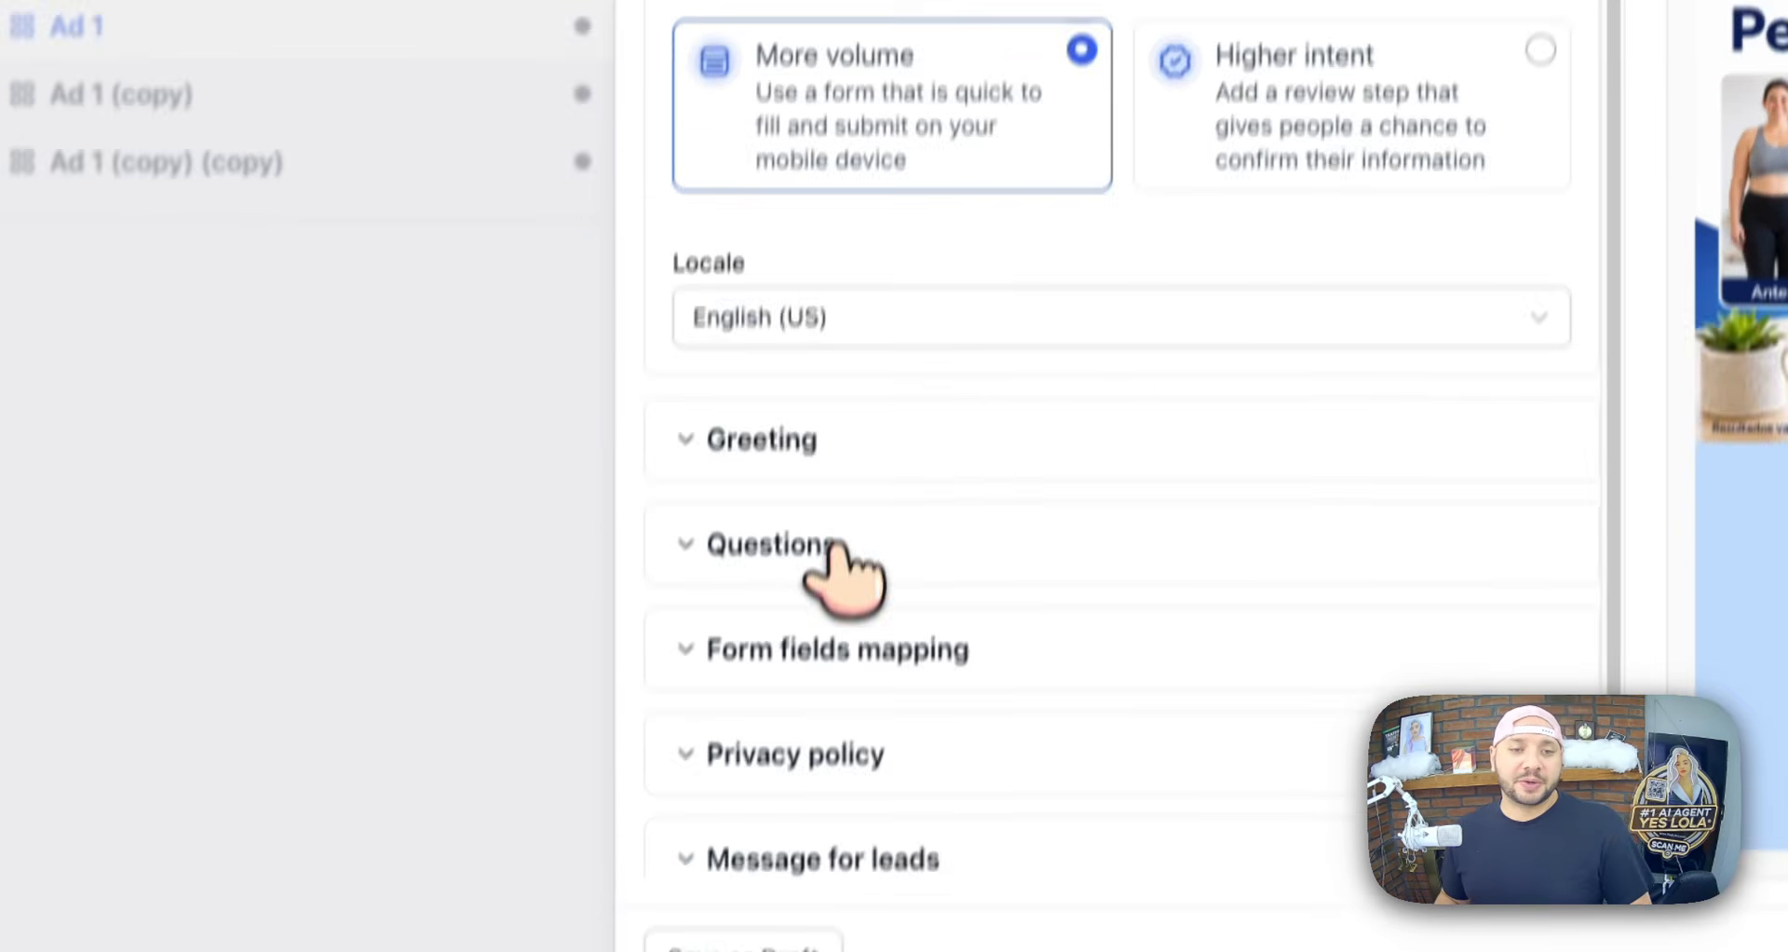
- Set the form's Questions description to ChatGPT's Título "Agenda hoy tu consulta para el control de peso", checking its meaning in Google Translate
left_click(790, 949)
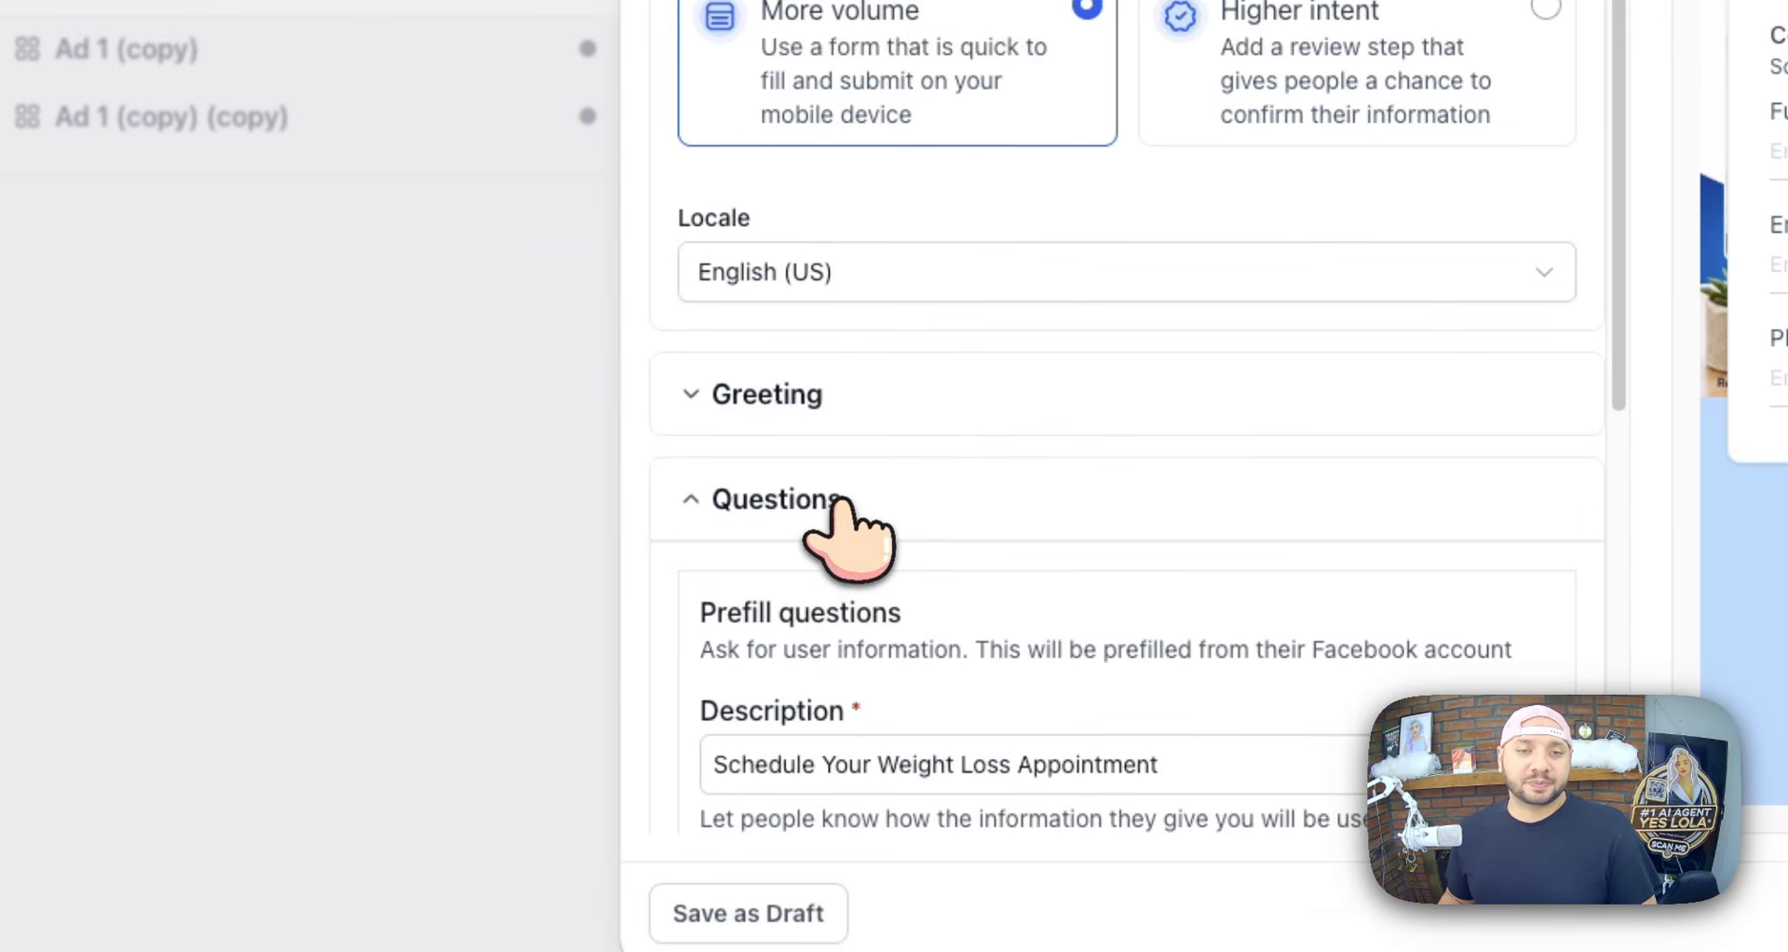
triple_click(881, 765)
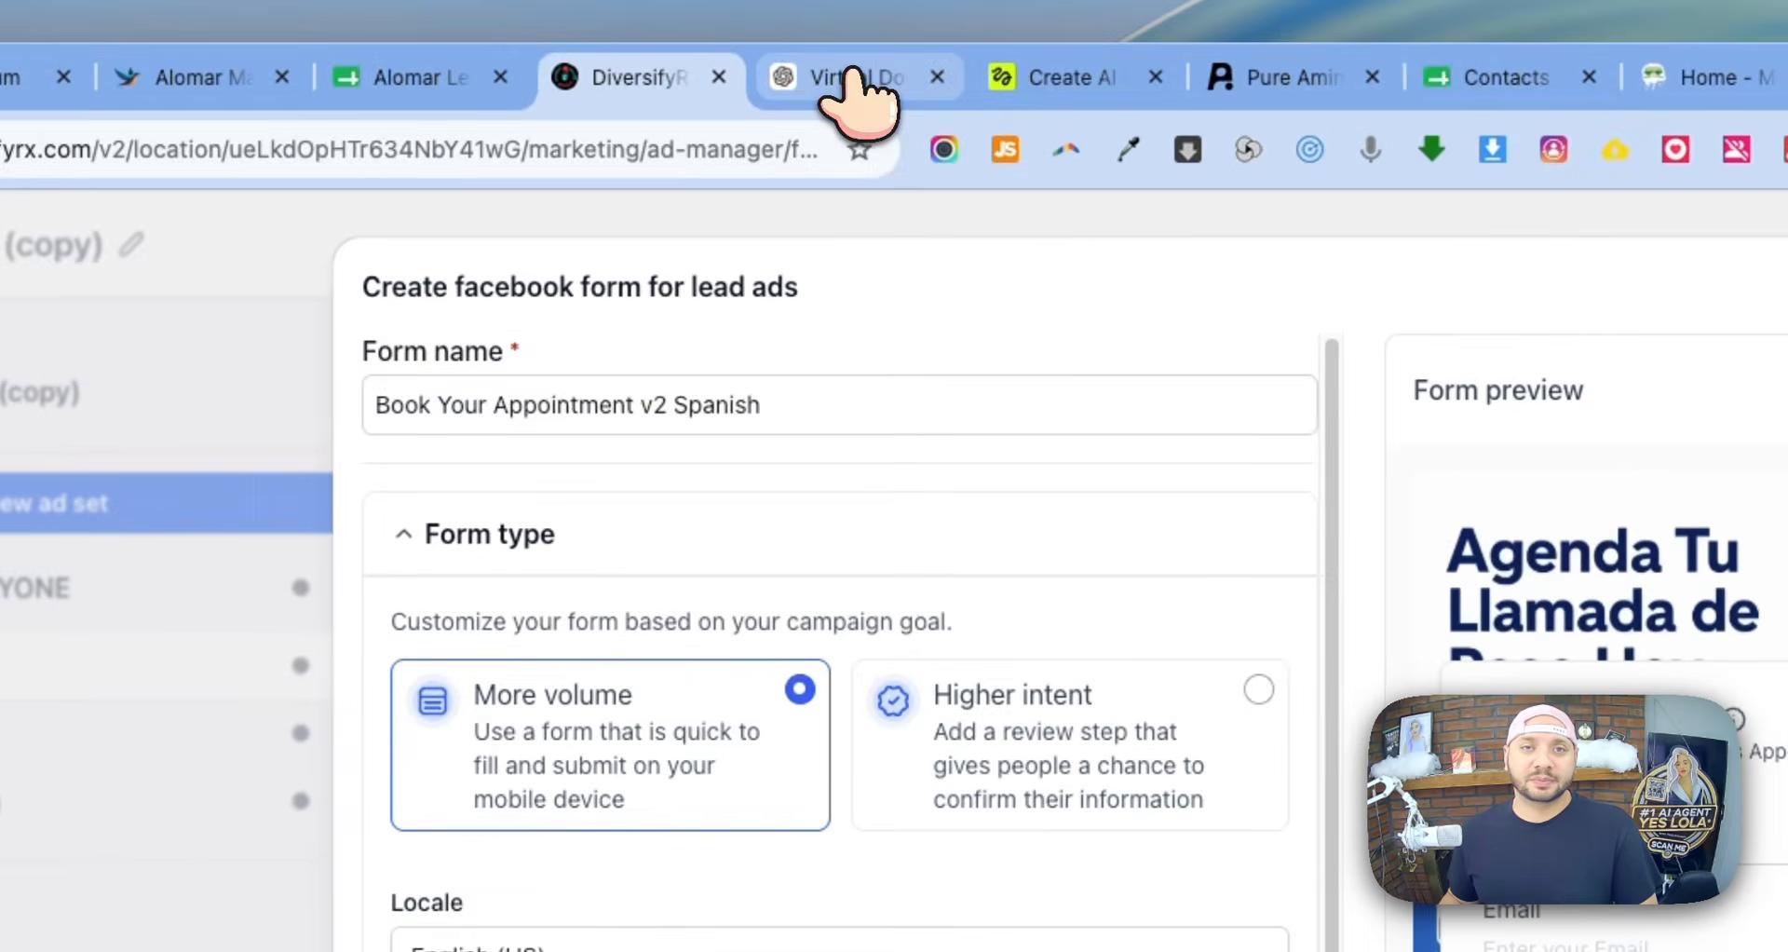
left_click(851, 75)
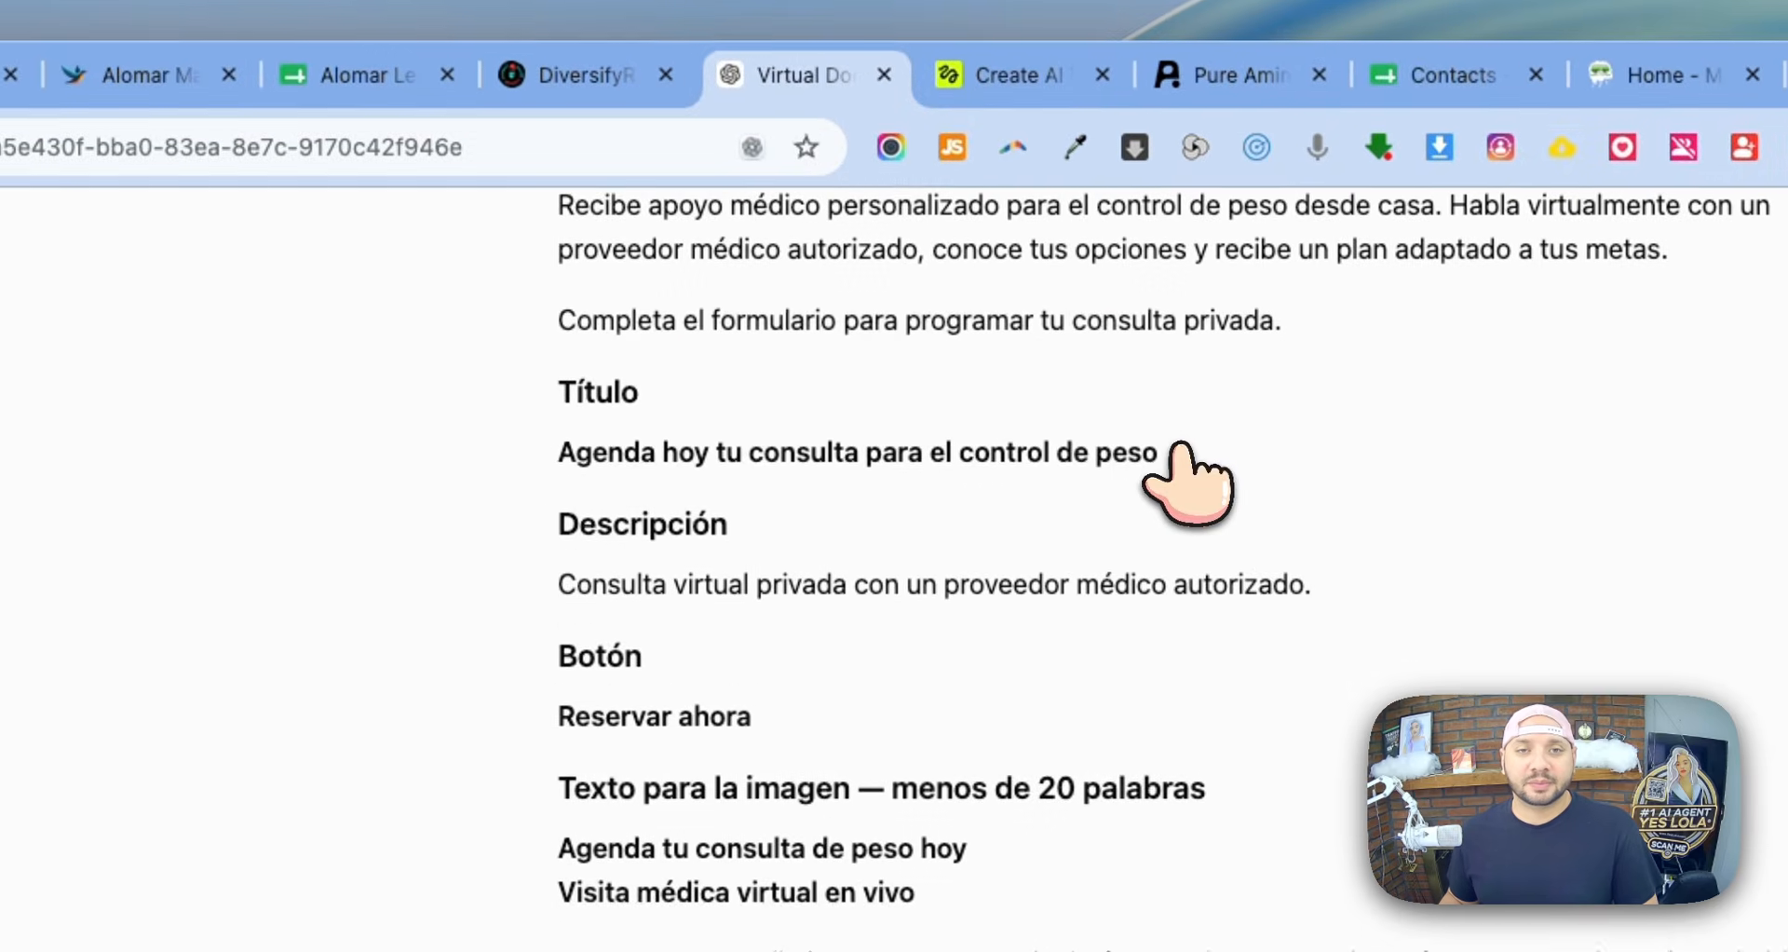
left_click_drag(1101, 175, 870, 175)
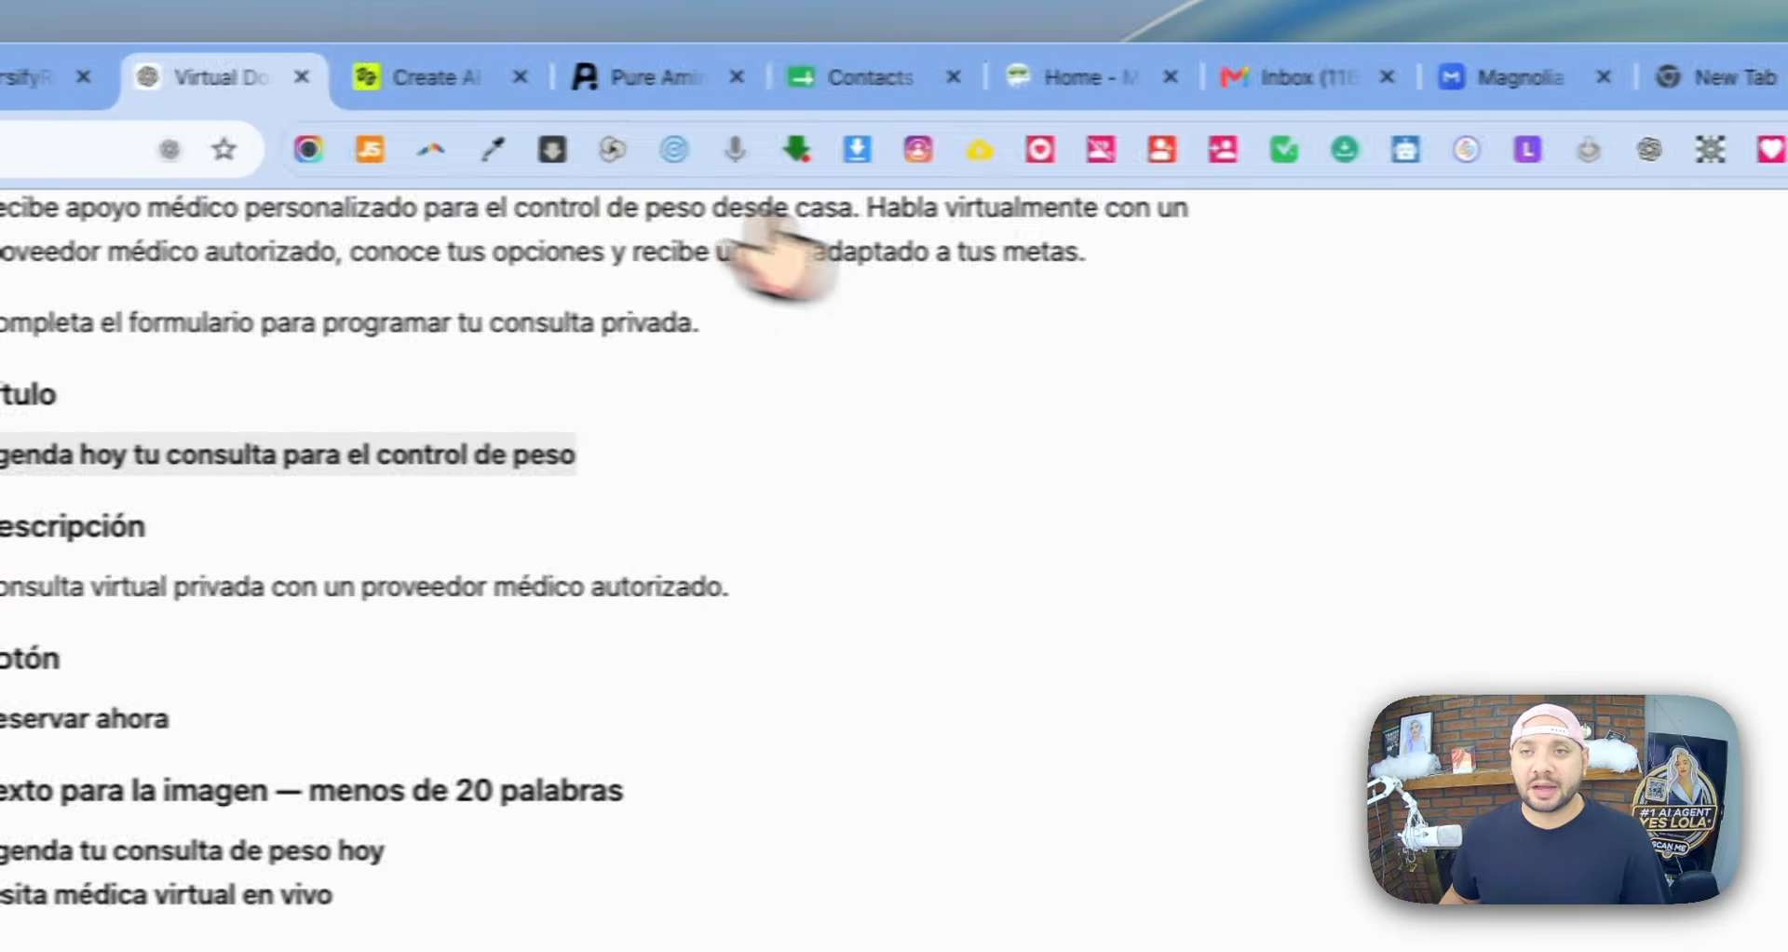
left_click(1419, 78)
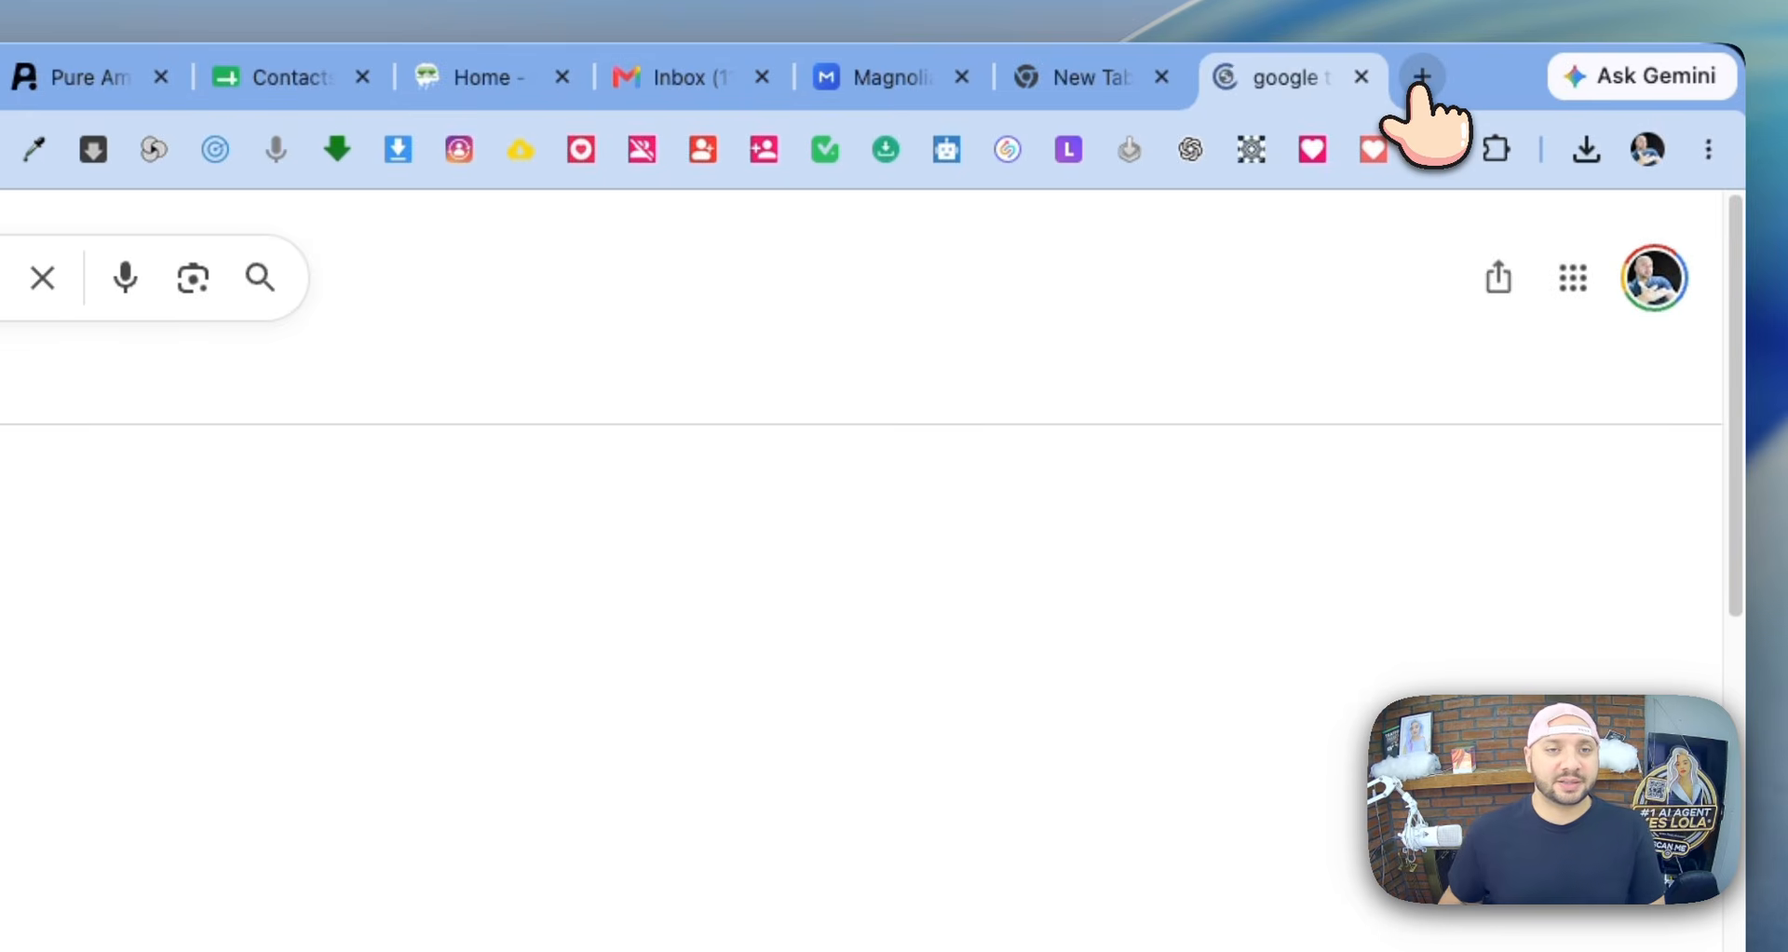
key("ctrl+v")
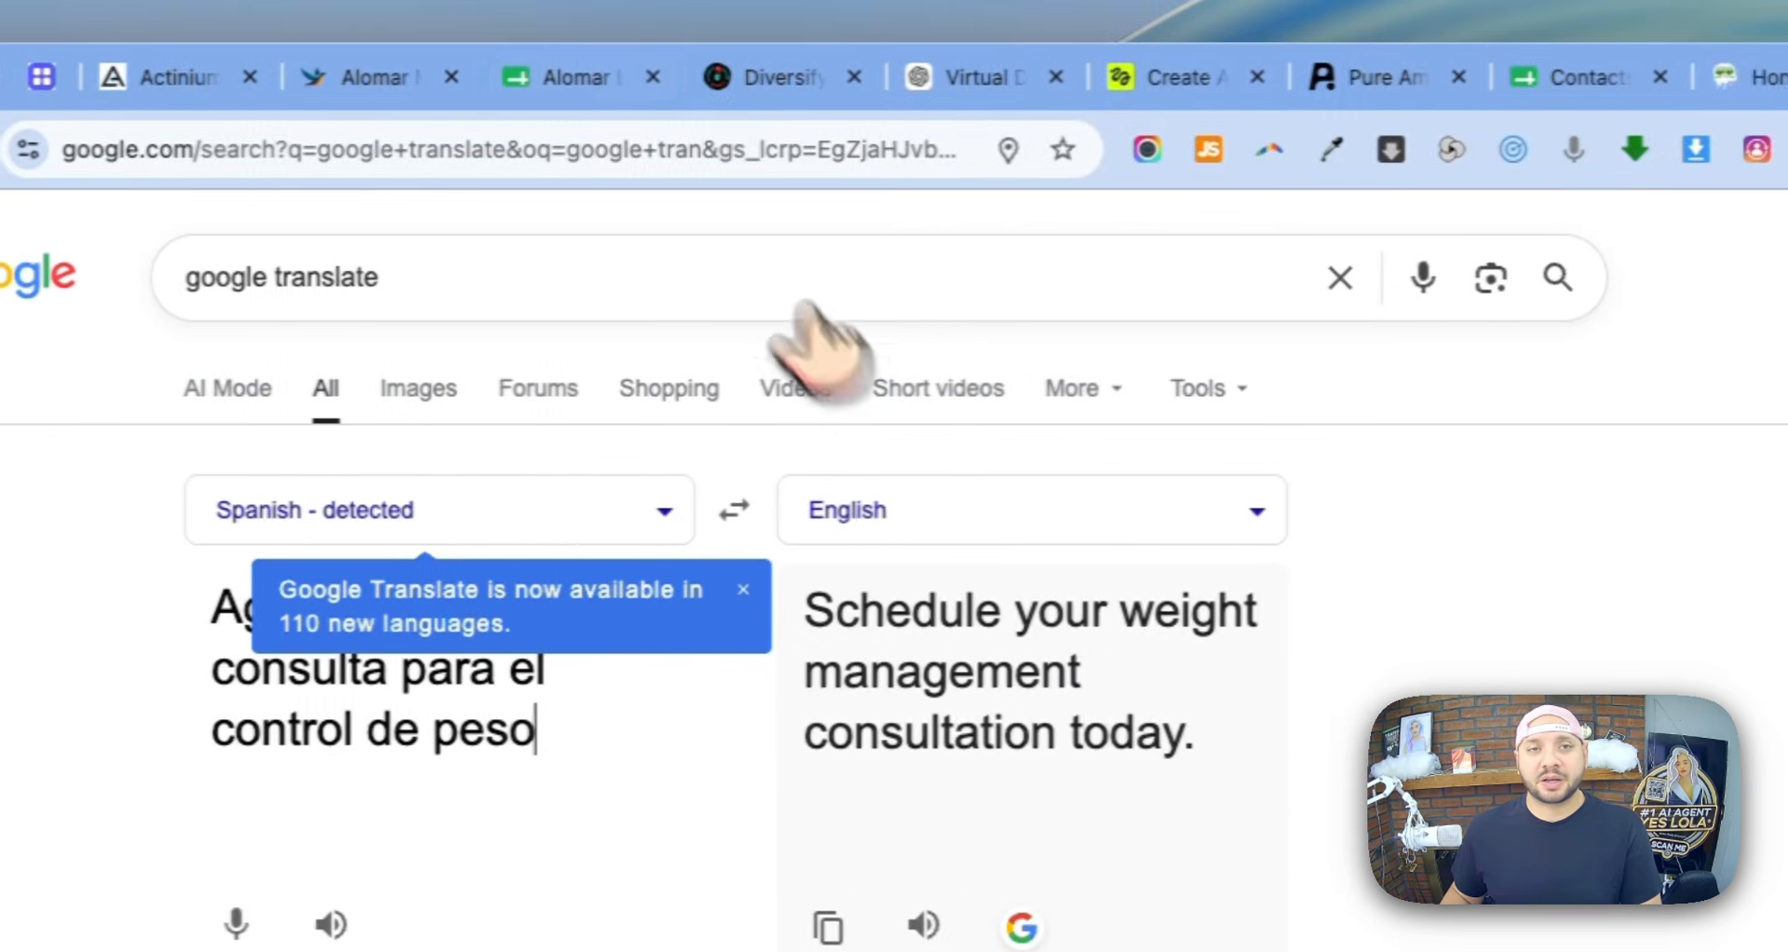
left_click(819, 88)
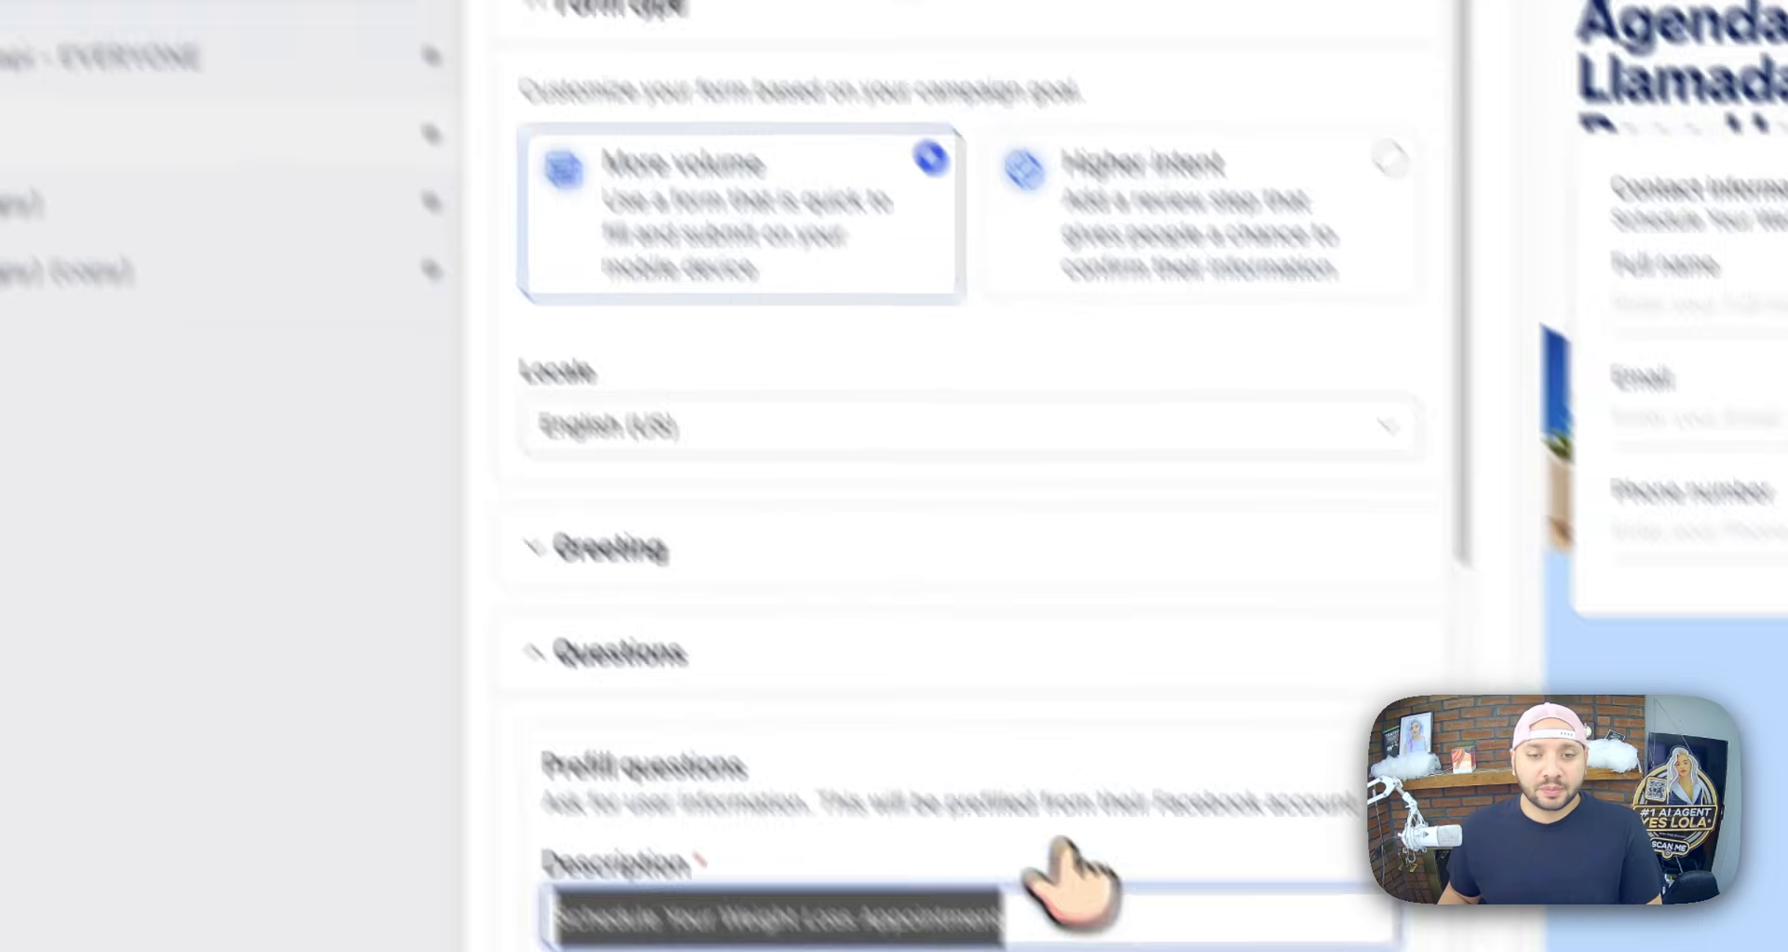
type("Agenda hoy tu consulta para el control de peso")
- Expand the form's Message for leads section, load magnoliaweightloss.com/#spanish in the Magnolia website tab and select its address for copying
scroll(941, 645, "down", 5)
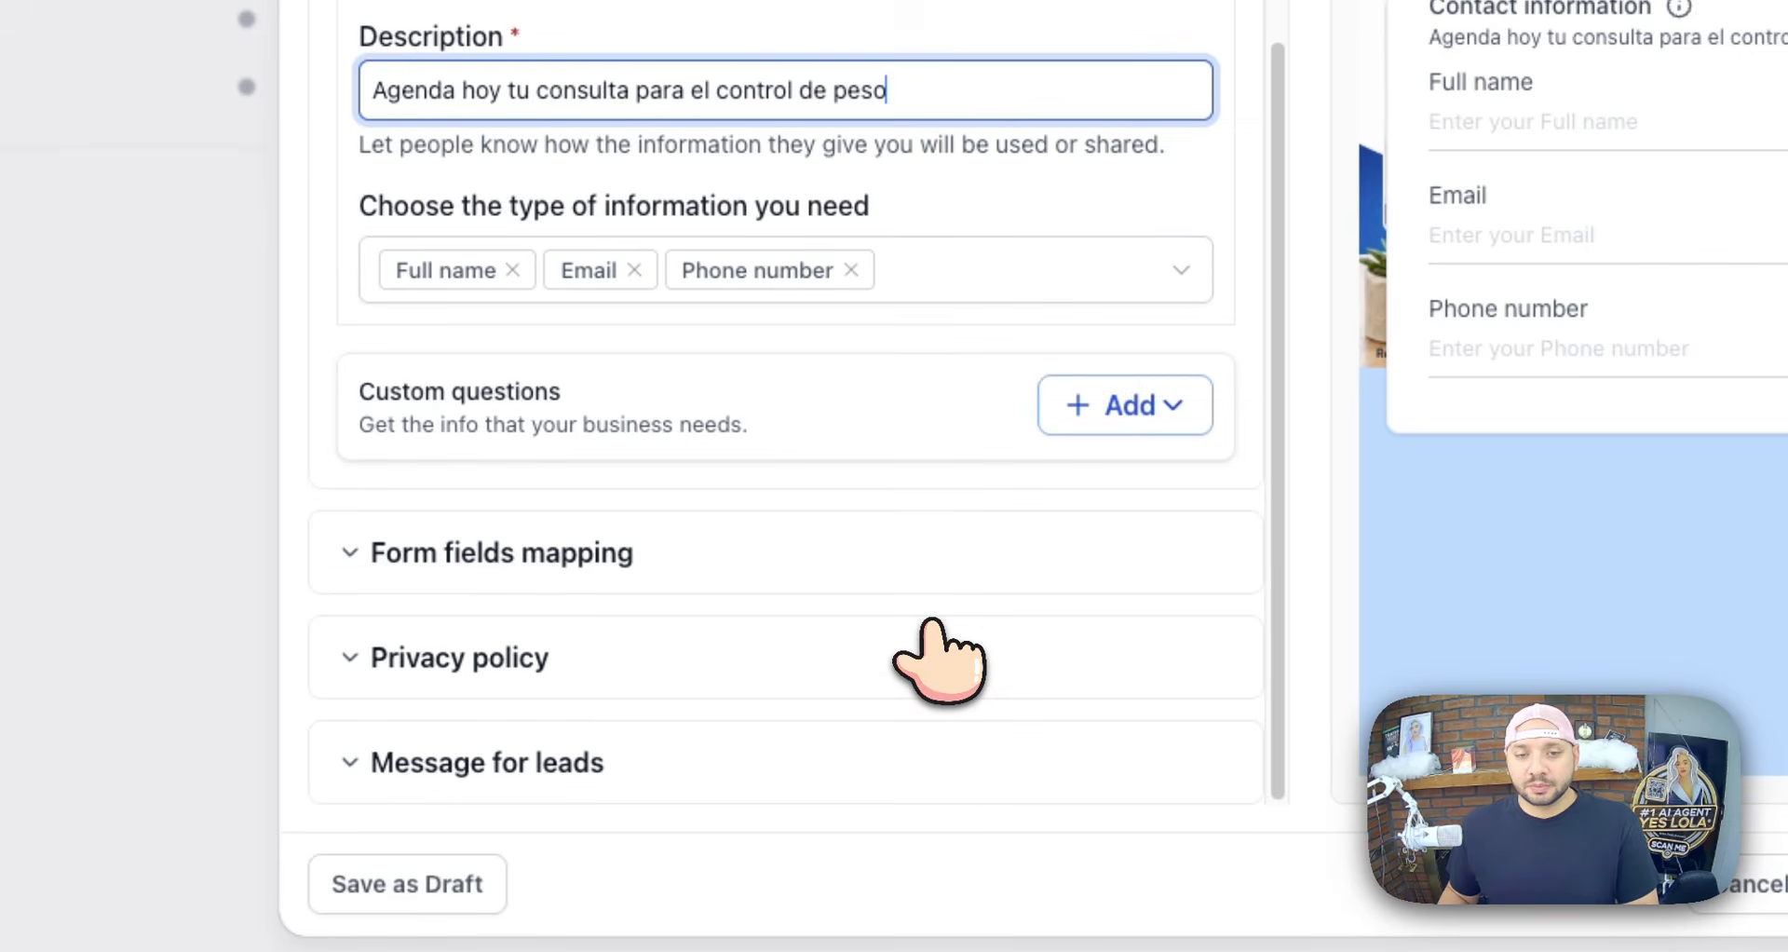
left_click(647, 749)
scroll(587, 800, "down", 5)
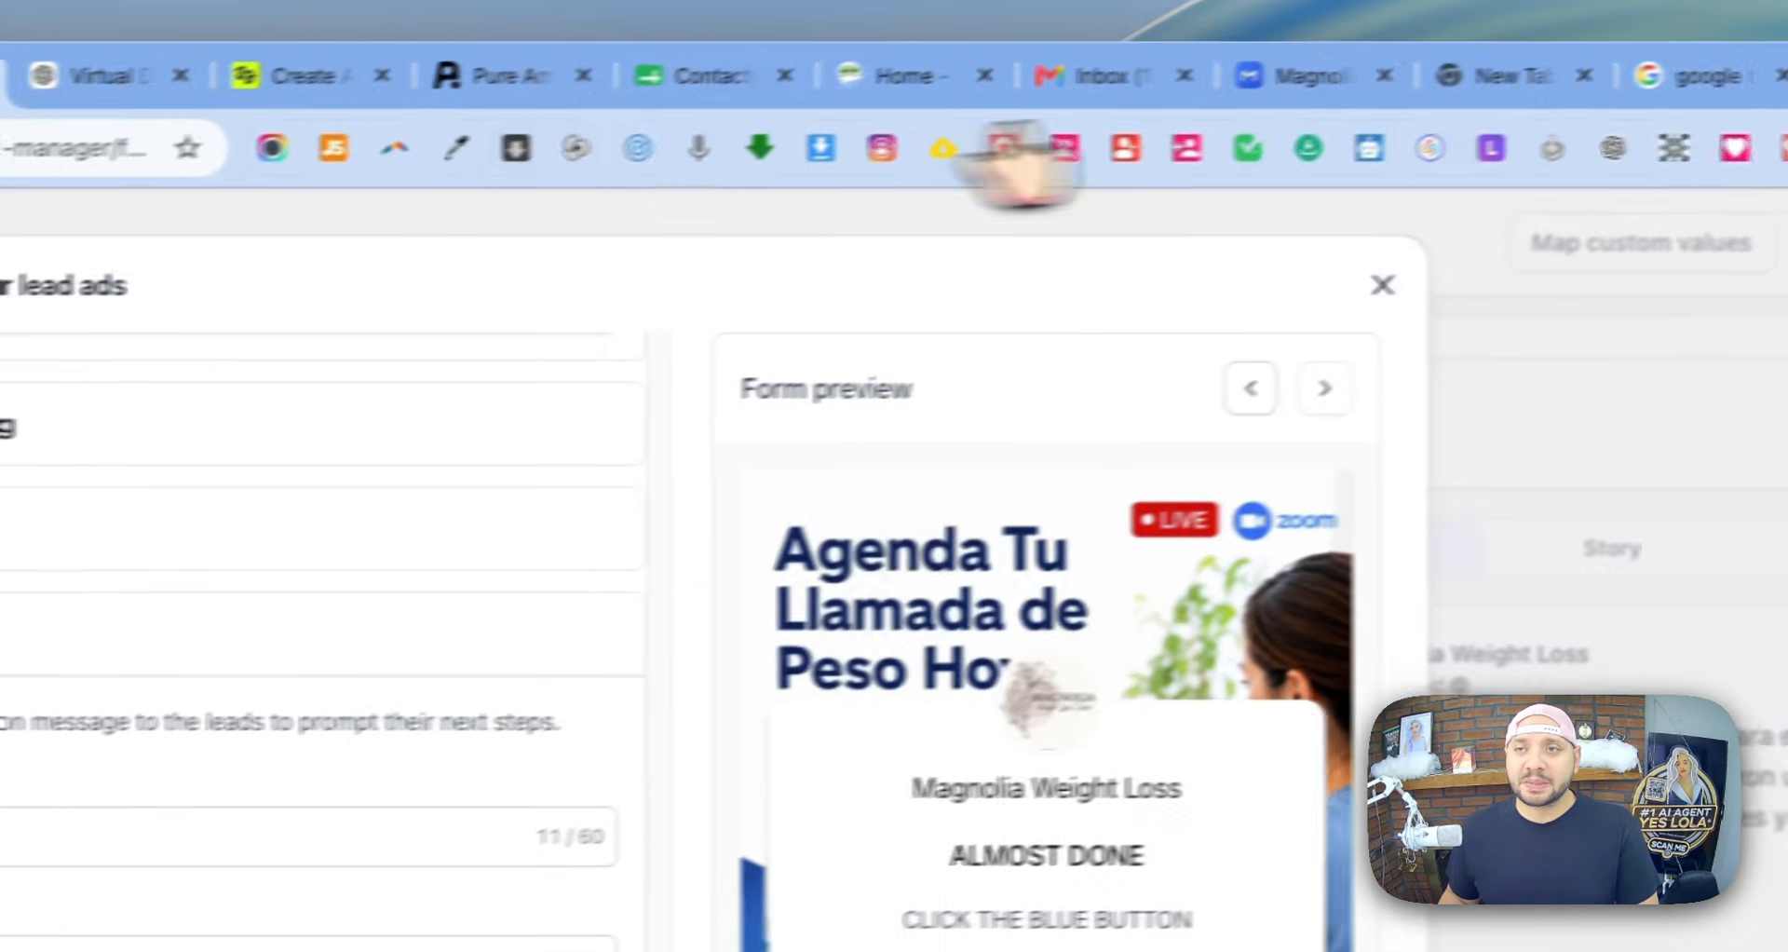
left_click(1505, 38)
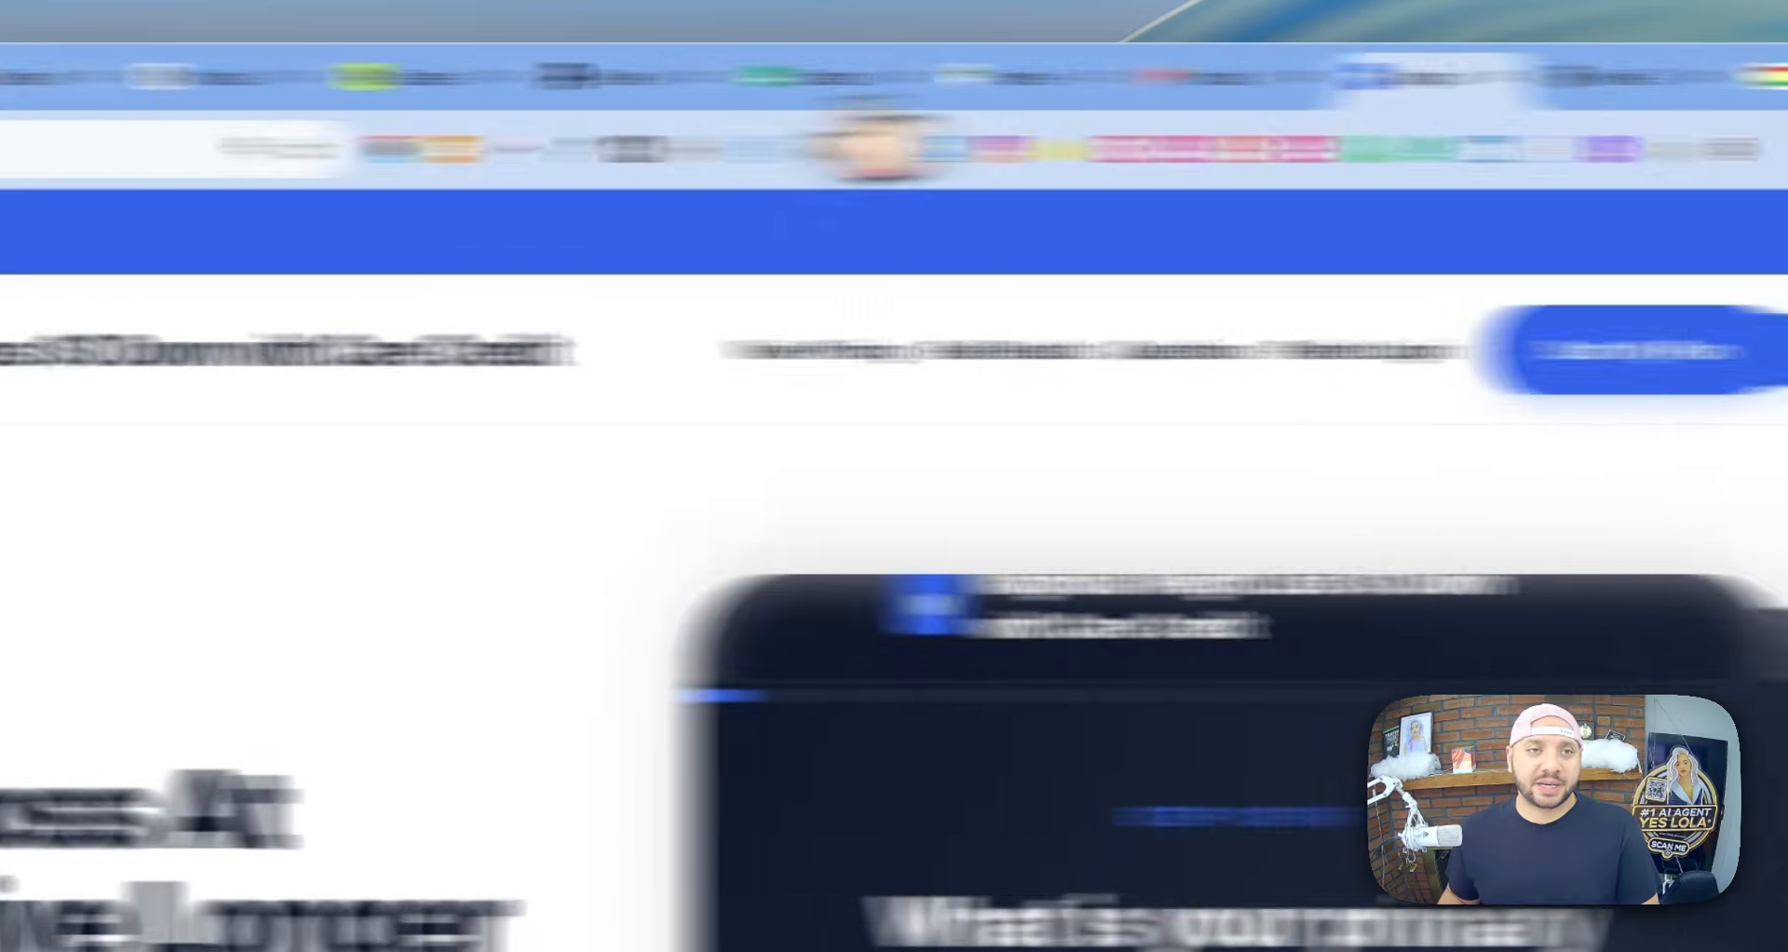
left_click(522, 153)
left_click(527, 160)
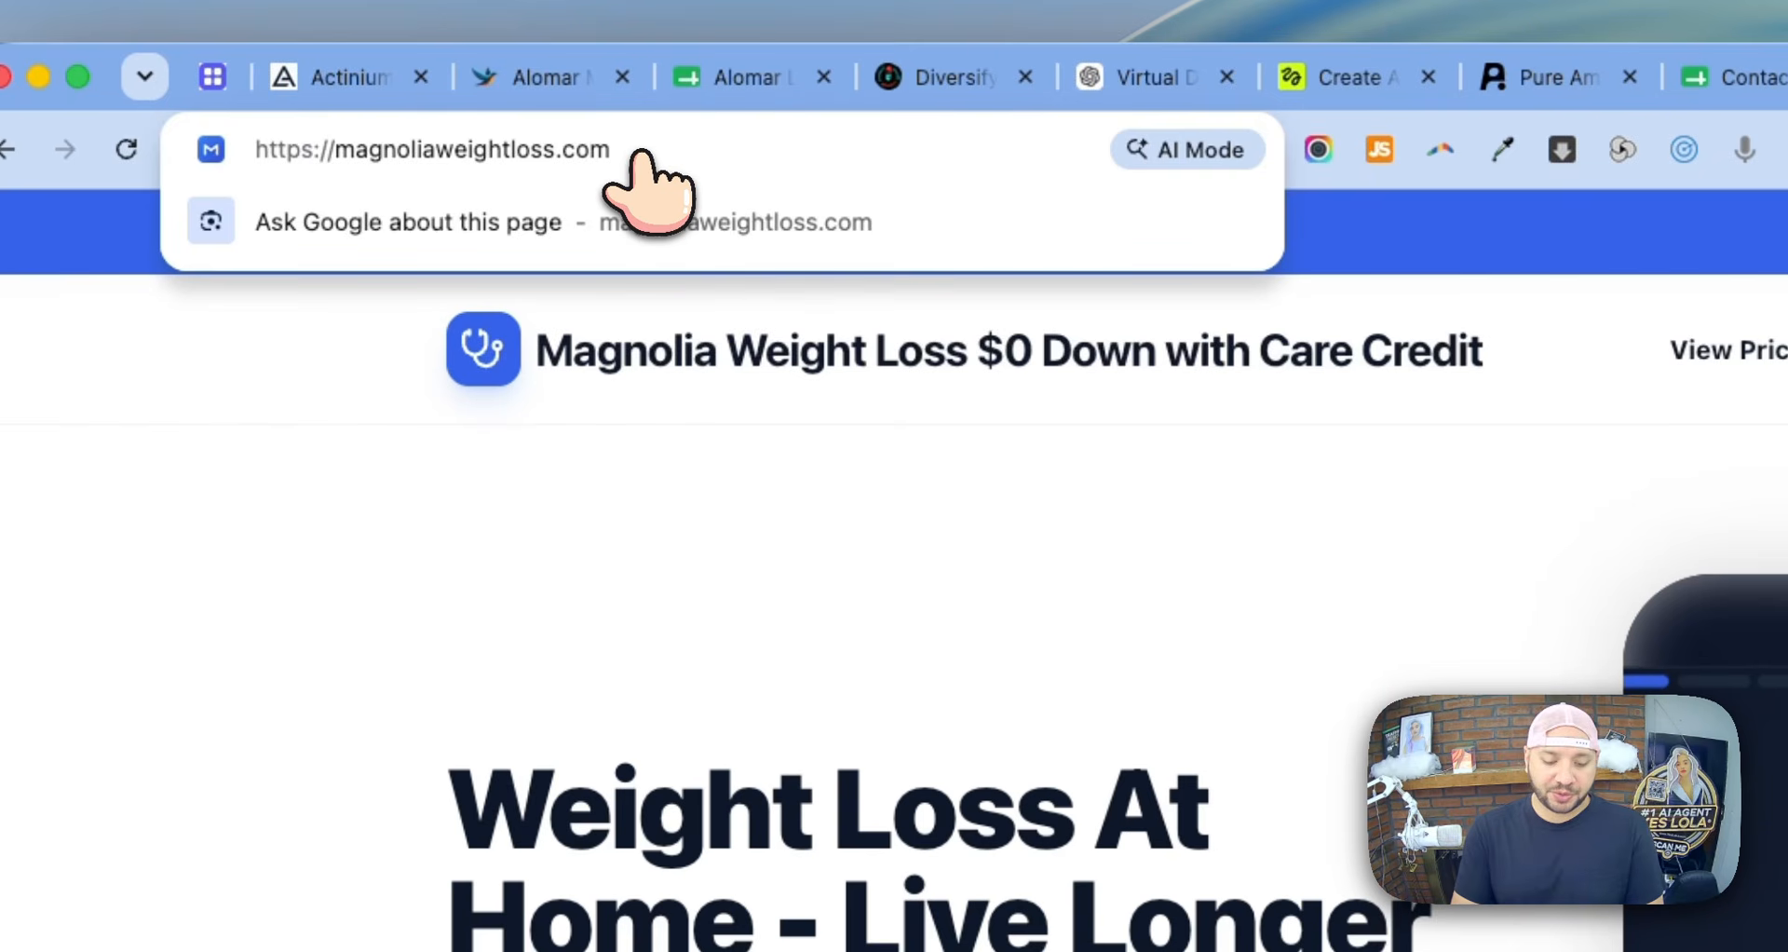
type("/#sp")
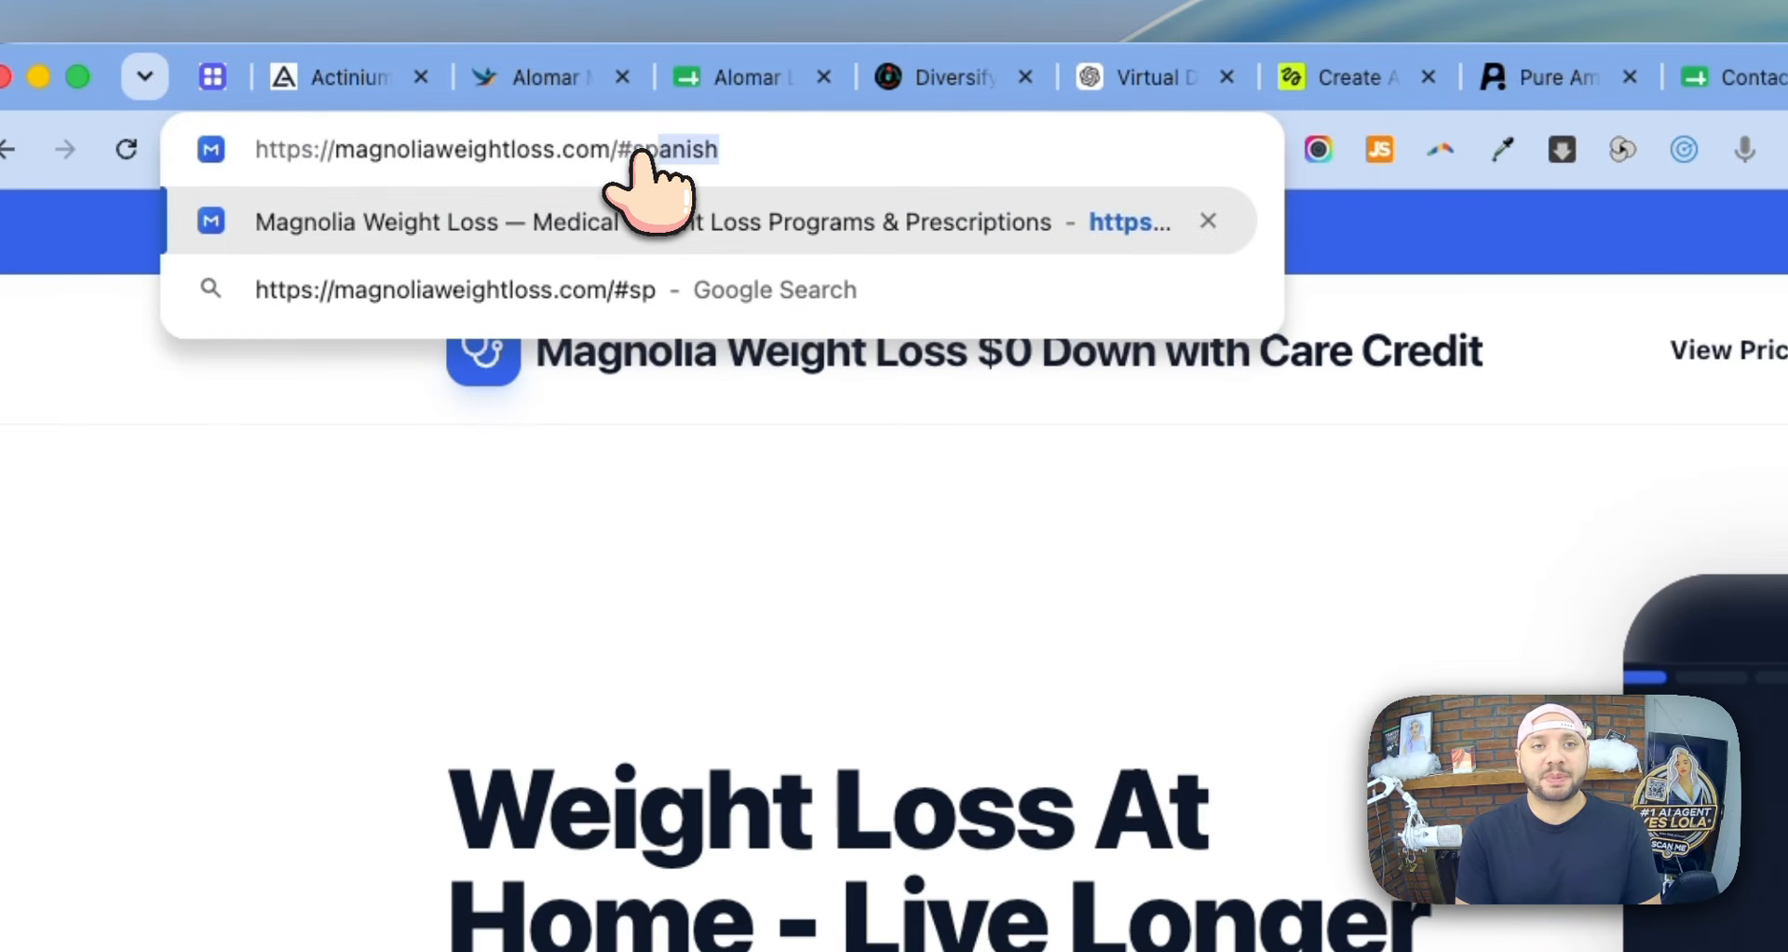
key("Return")
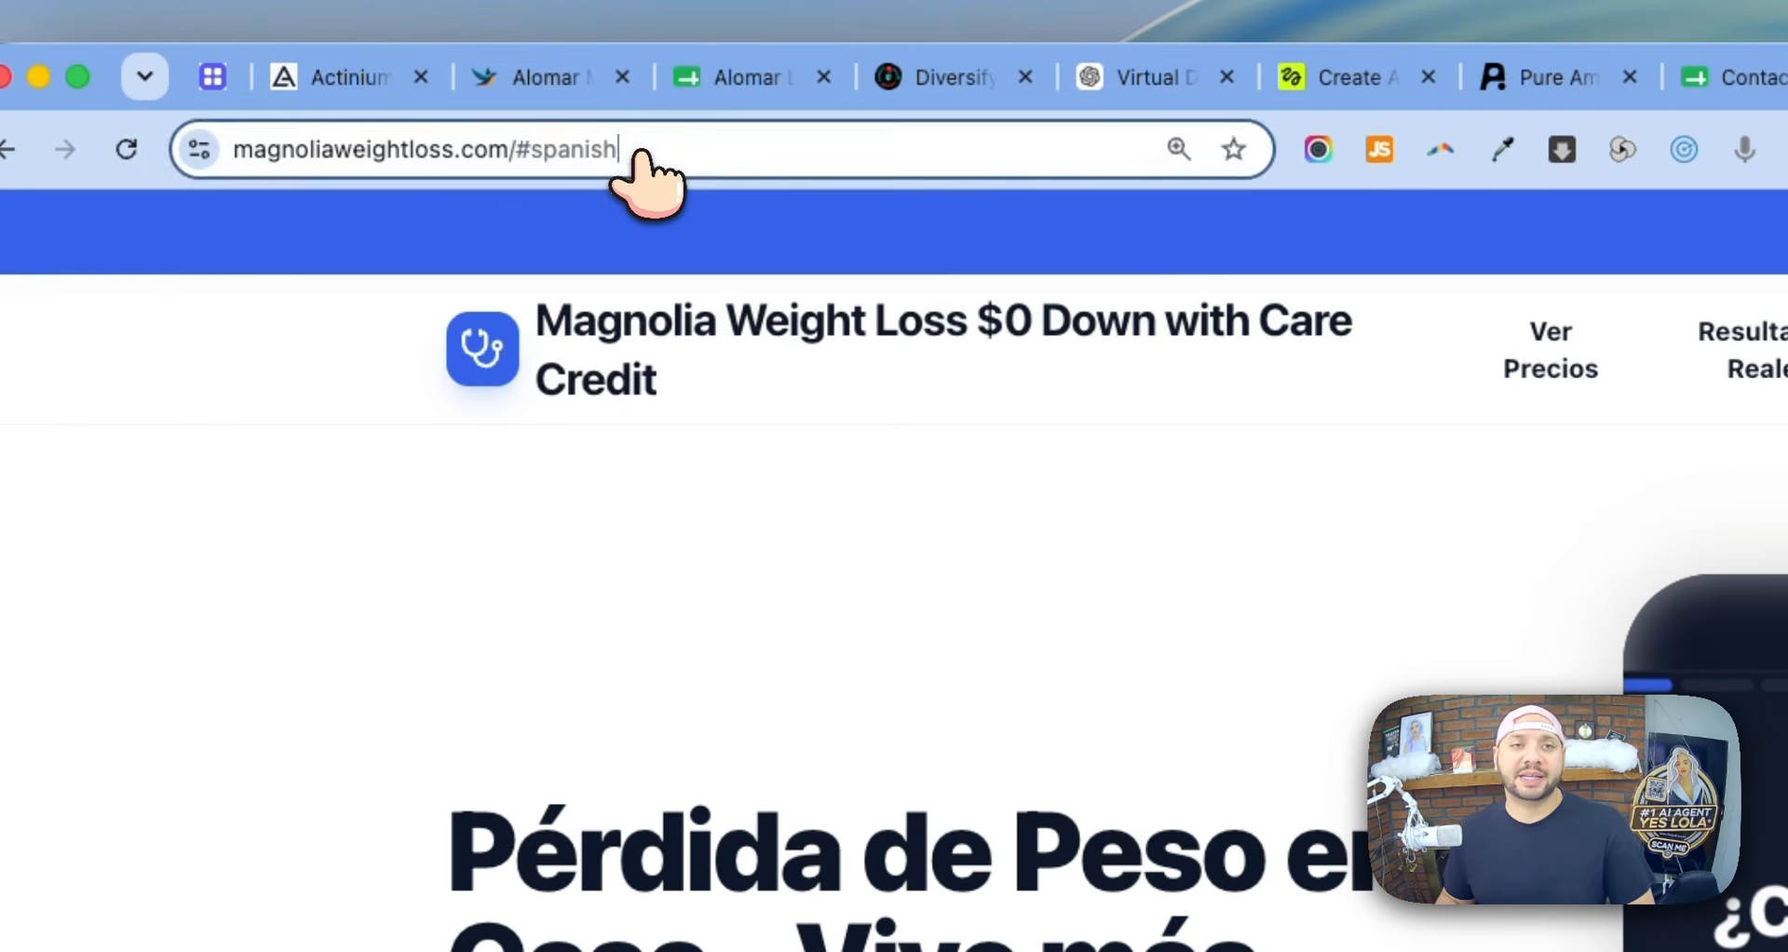
left_click(637, 154)
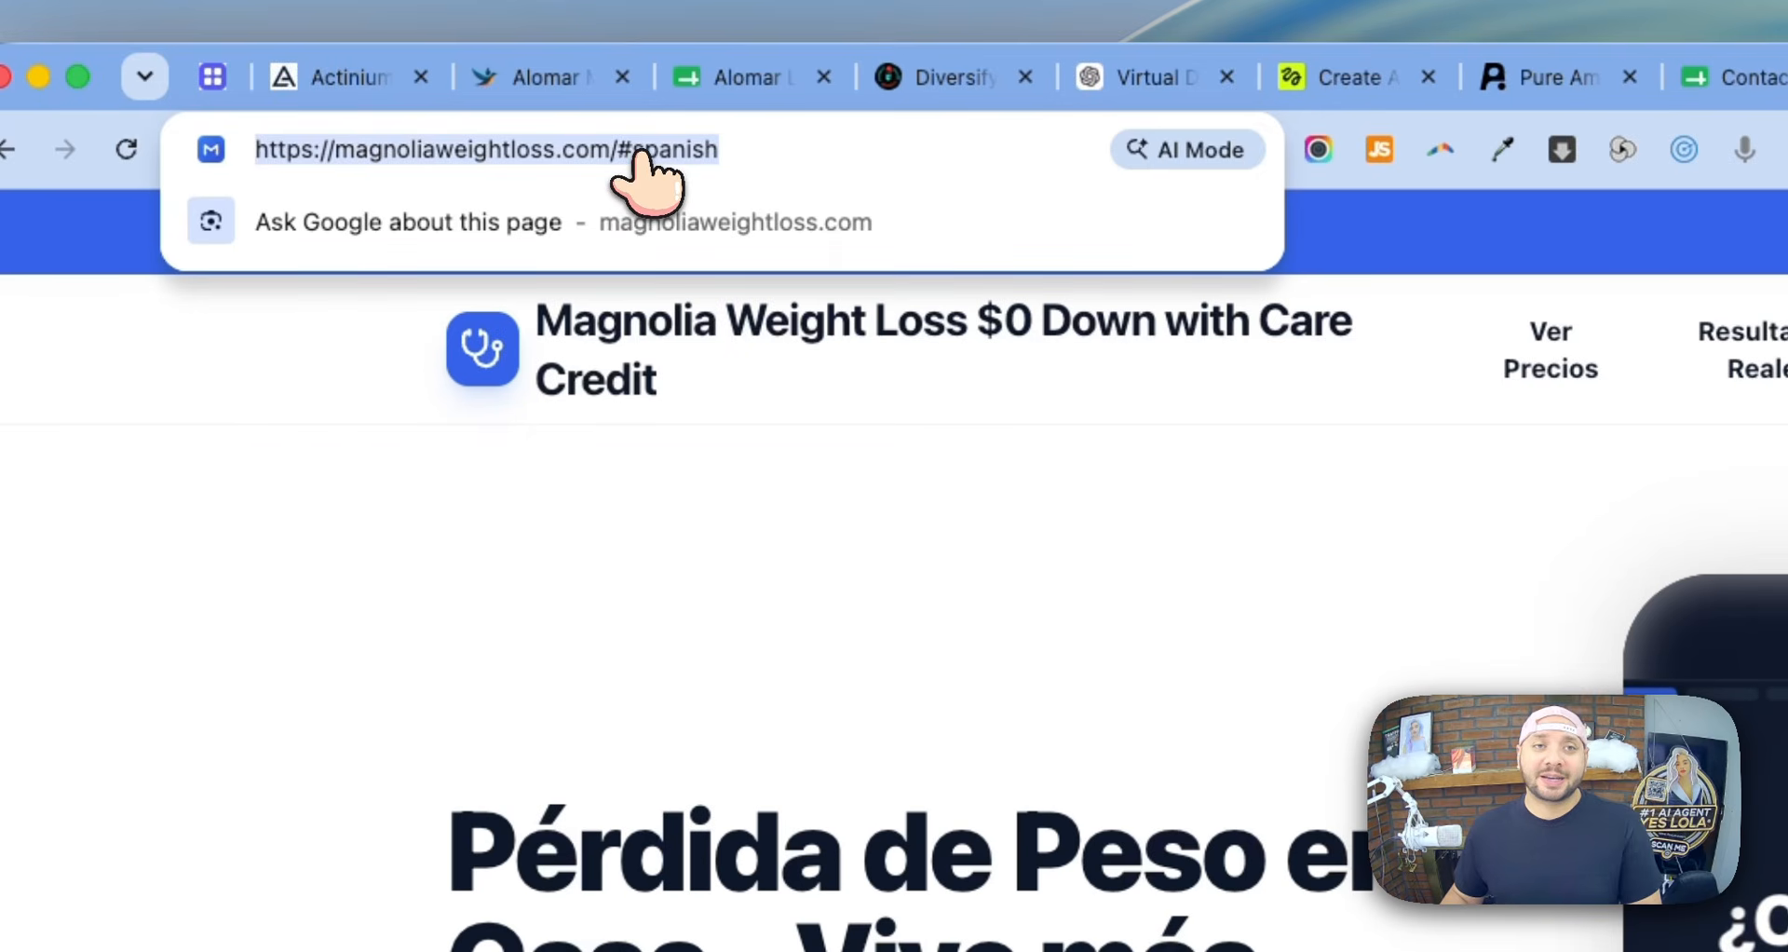
- View ChatGPT's Consulta Virtual para Tu Bienestar image enlarged and return to the Spanish lead form in the Ad Manager
left_click(546, 97)
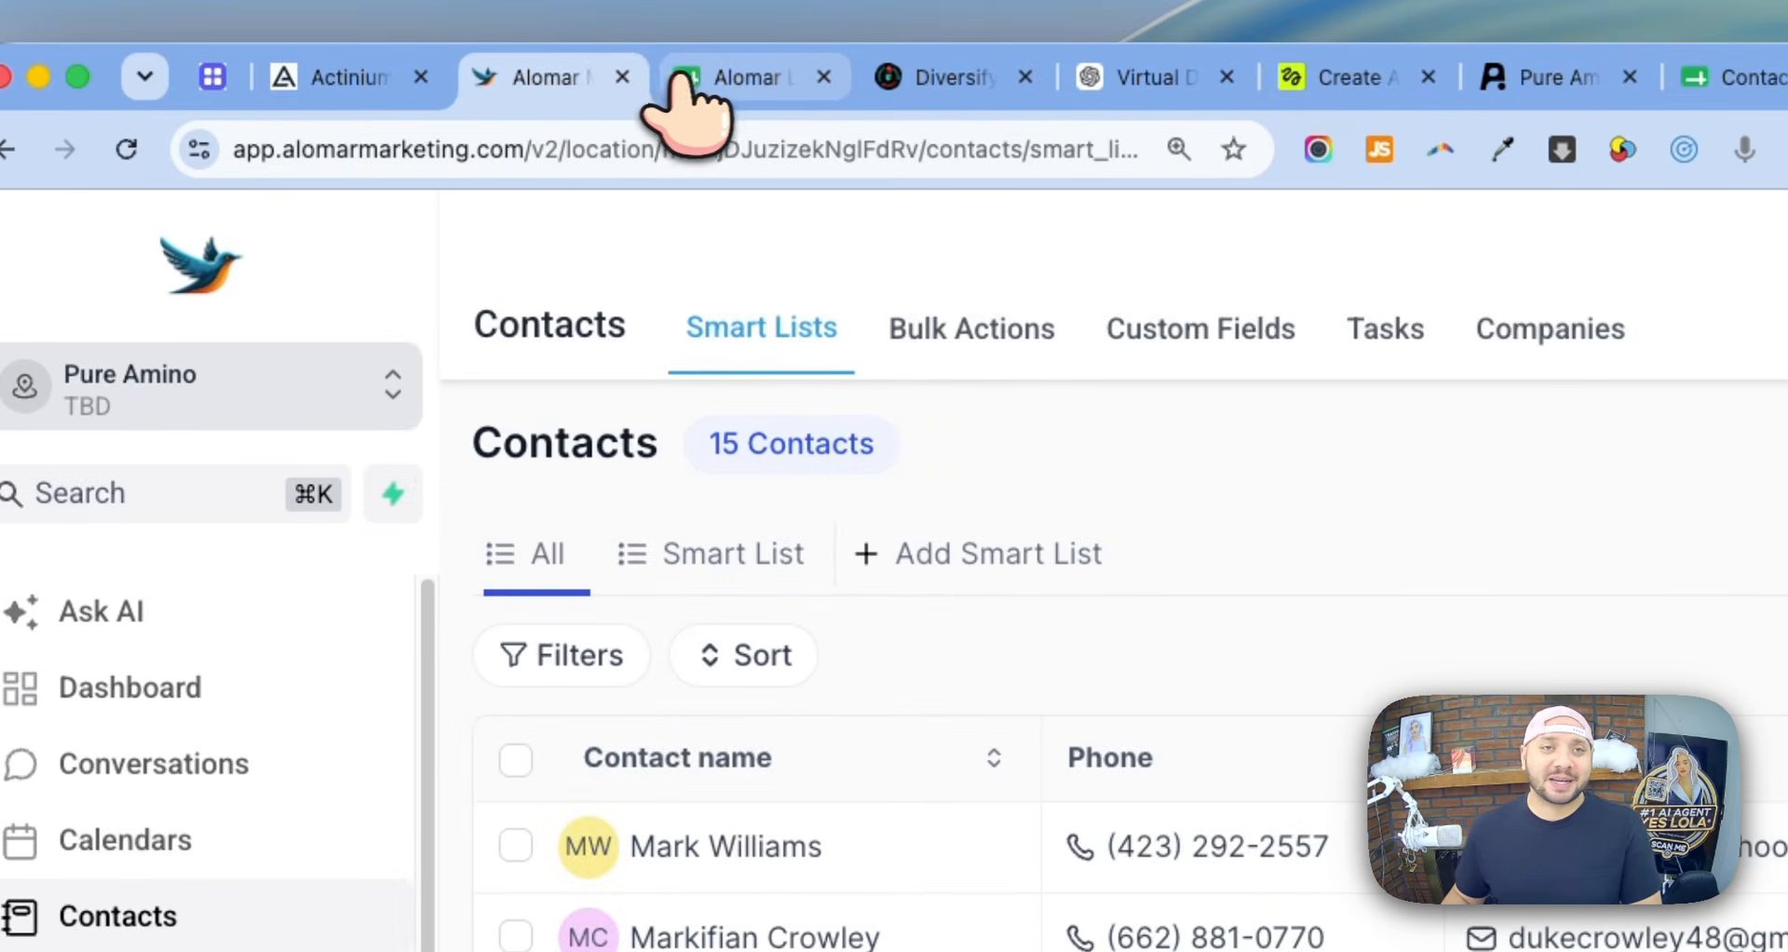
left_click(1160, 93)
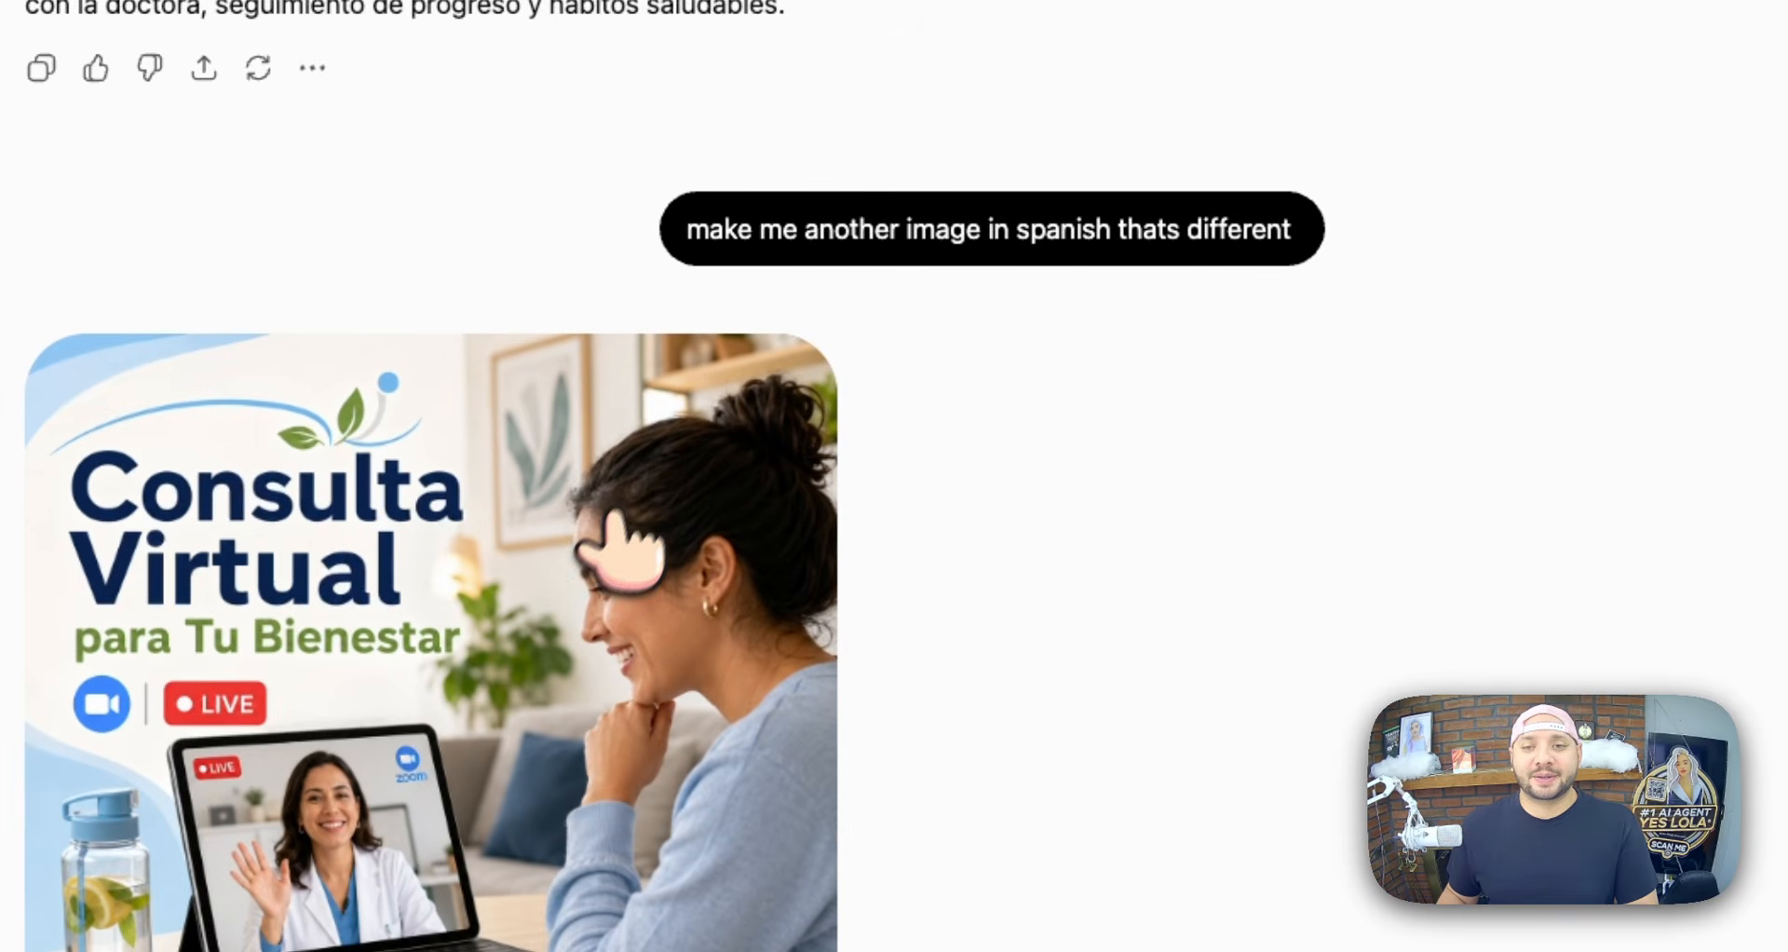
left_click(636, 511)
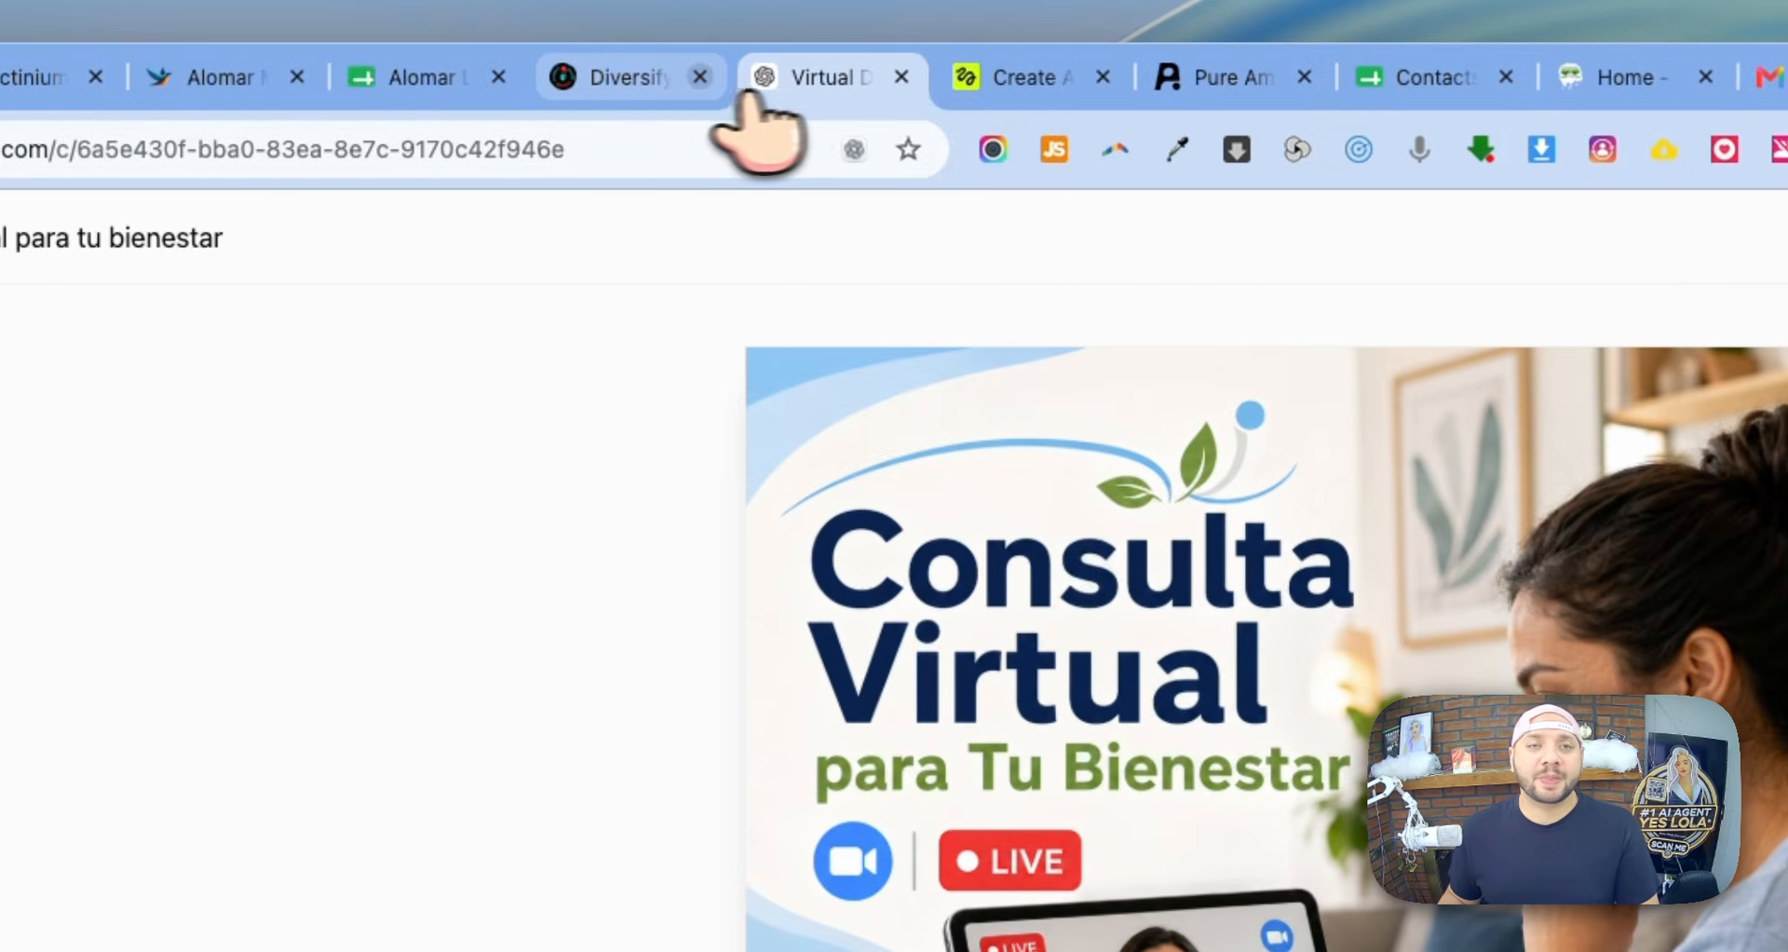
left_click(602, 86)
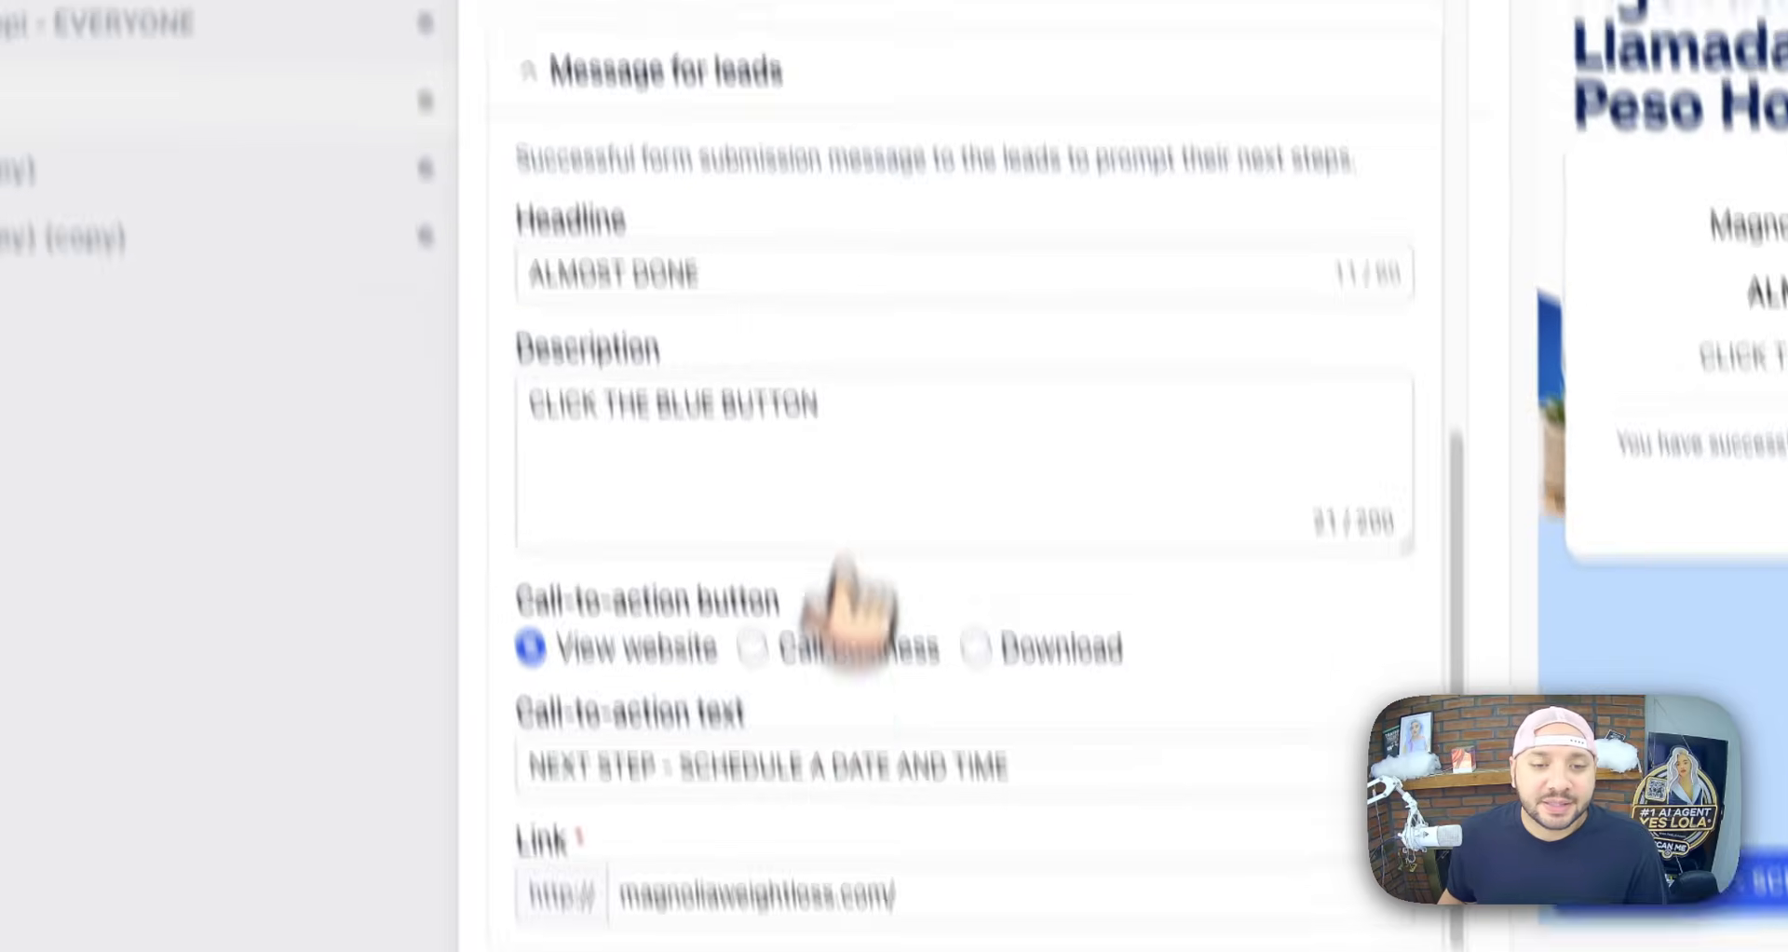
- Set the form's link to magnoliaweightloss.com/#spanish and its call-to-action text to Google Translate's Spanish version, "SIGUIENTE PASO: PROGRAMAR FECHA Y HORA"
triple_click(790, 680)
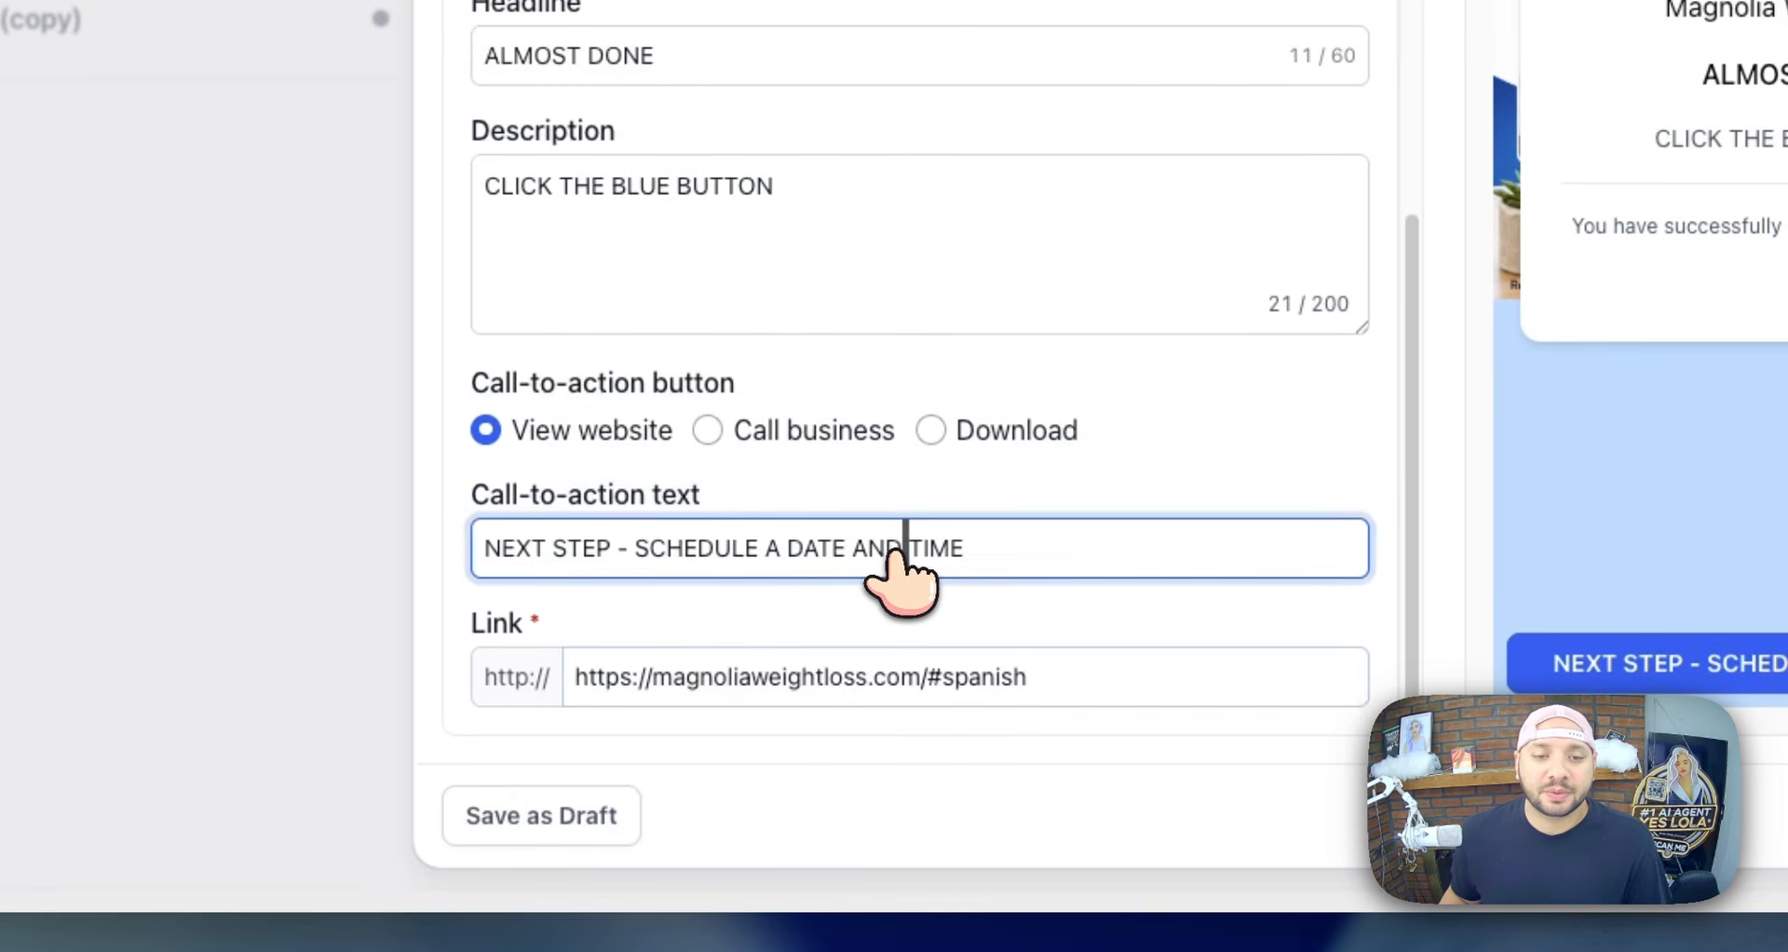
left_click_drag(652, 678, 590, 677)
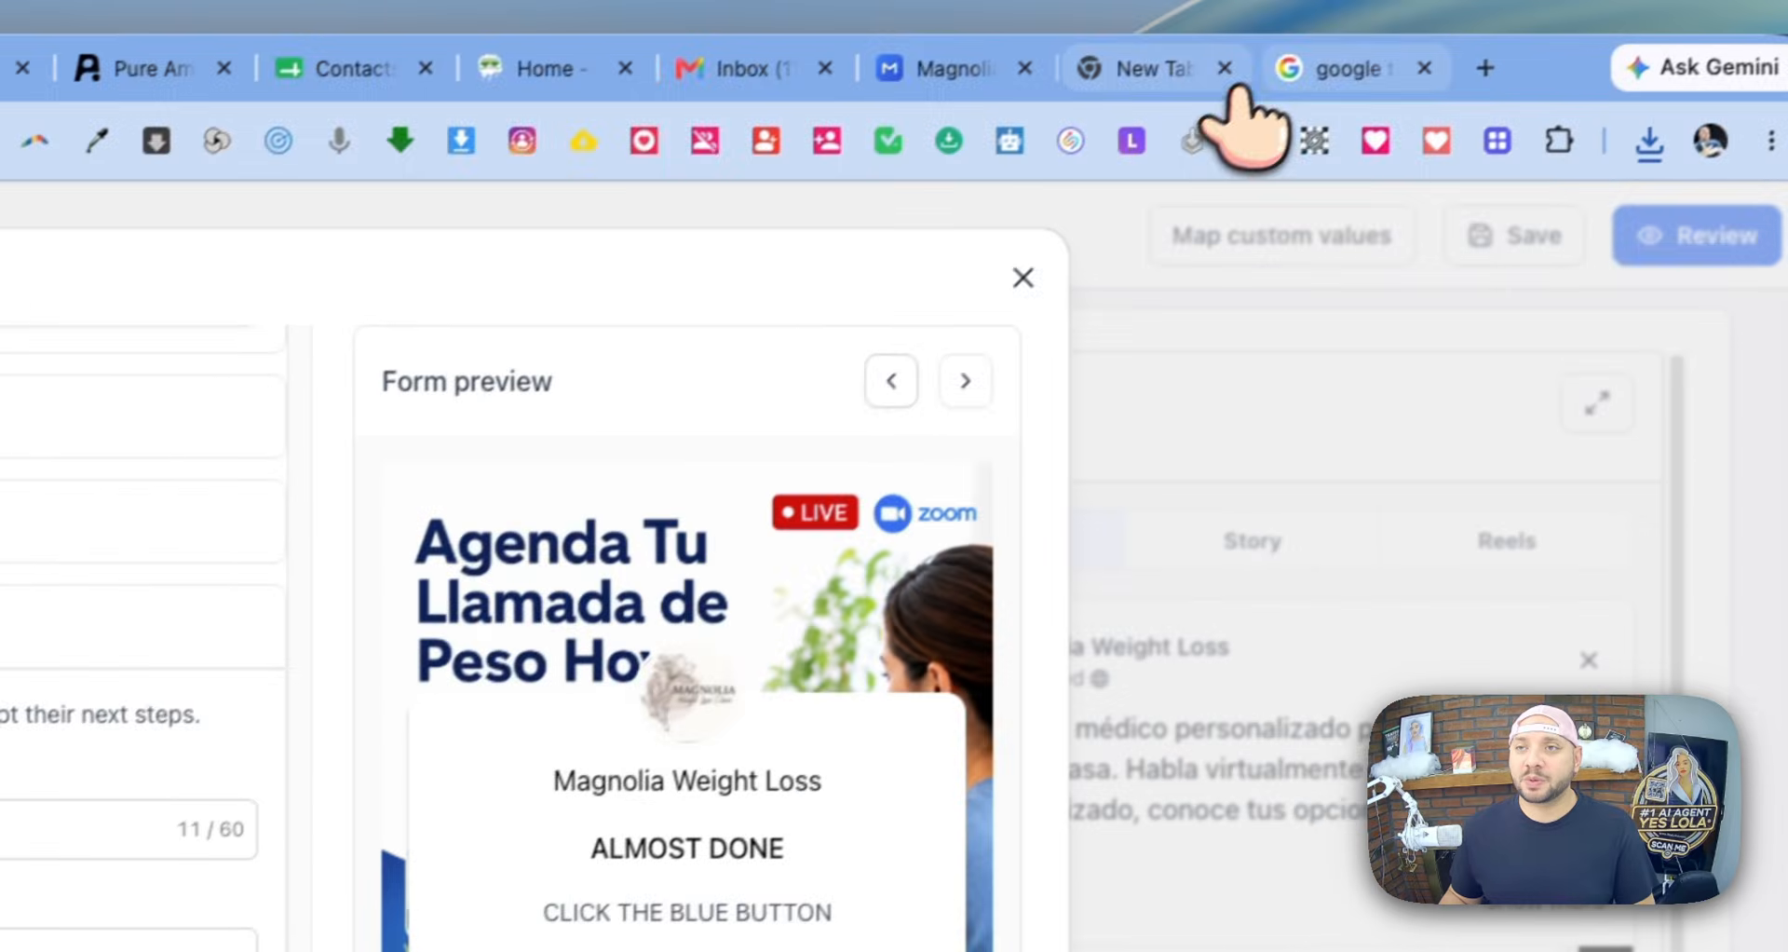
left_click(1328, 89)
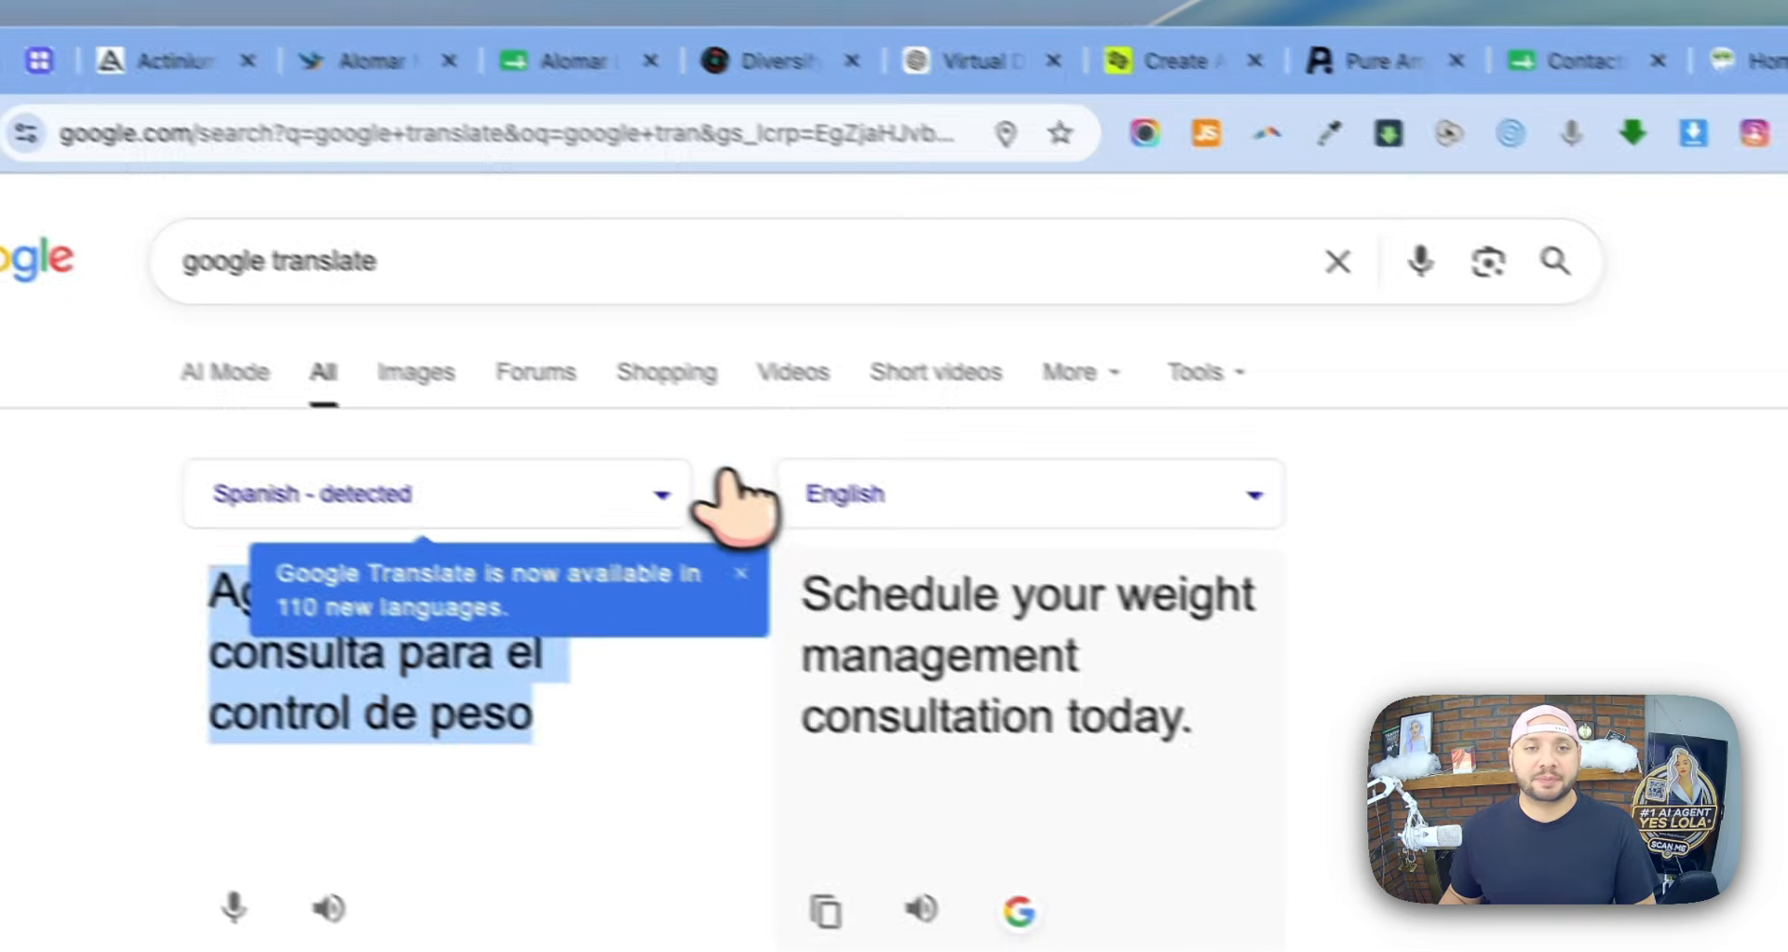
left_click(773, 503)
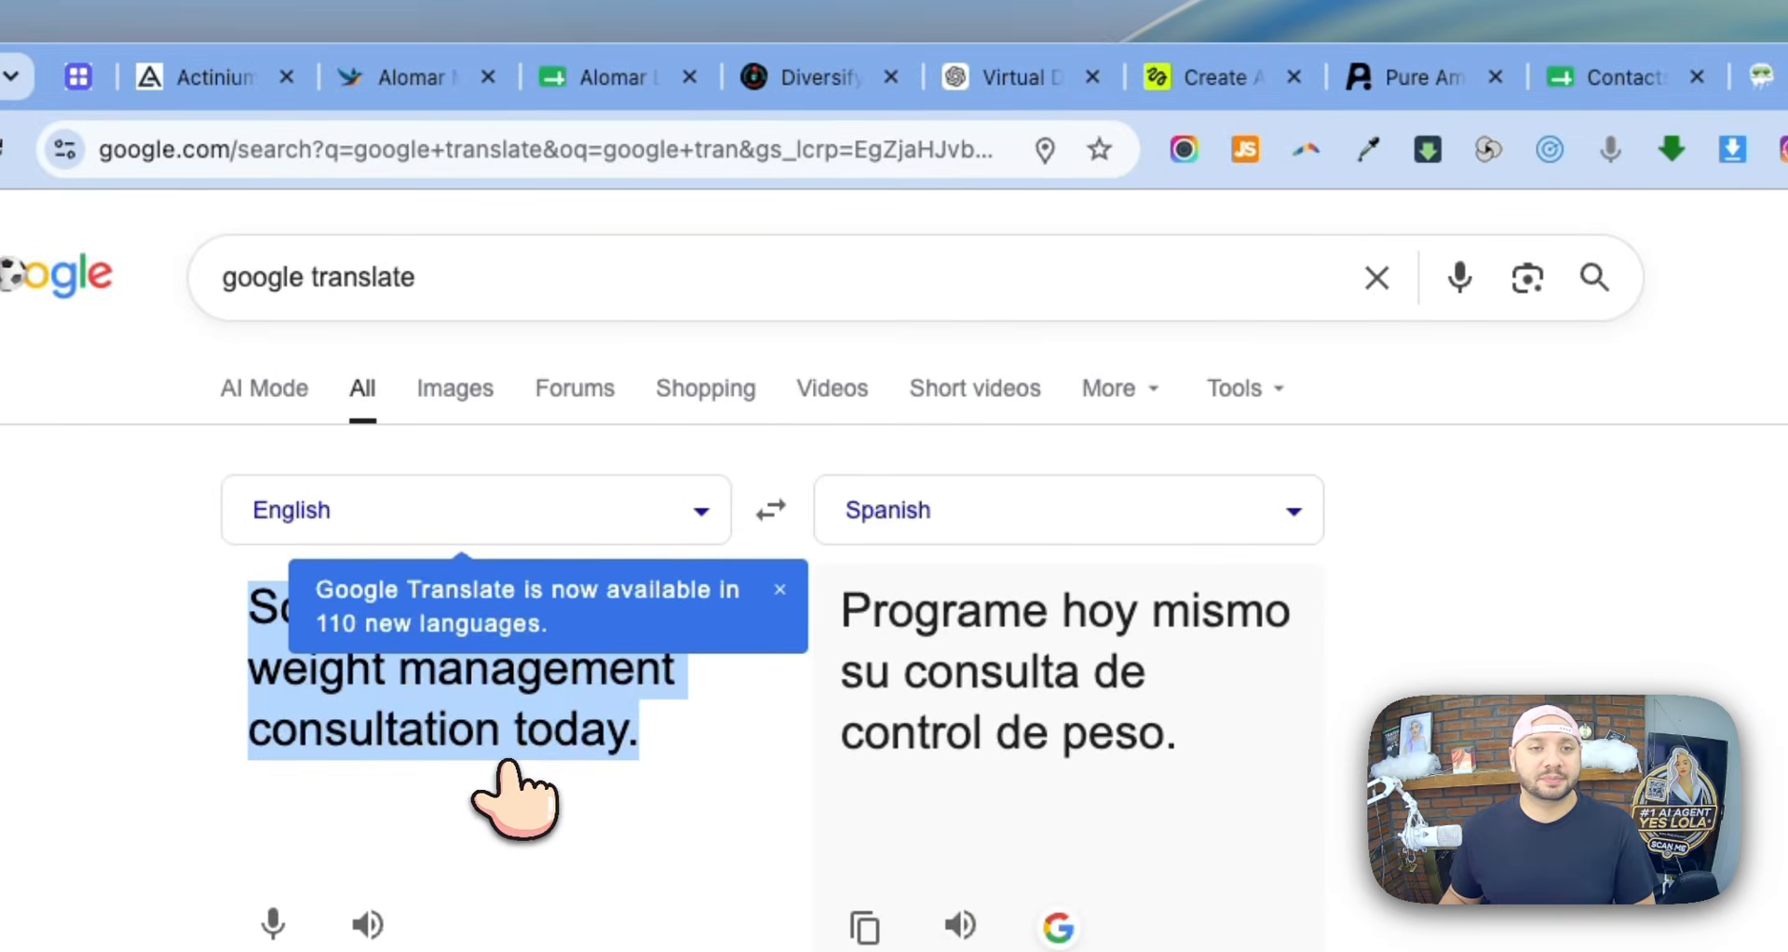
key("ctrl+v")
left_click_drag(1209, 752, 746, 605)
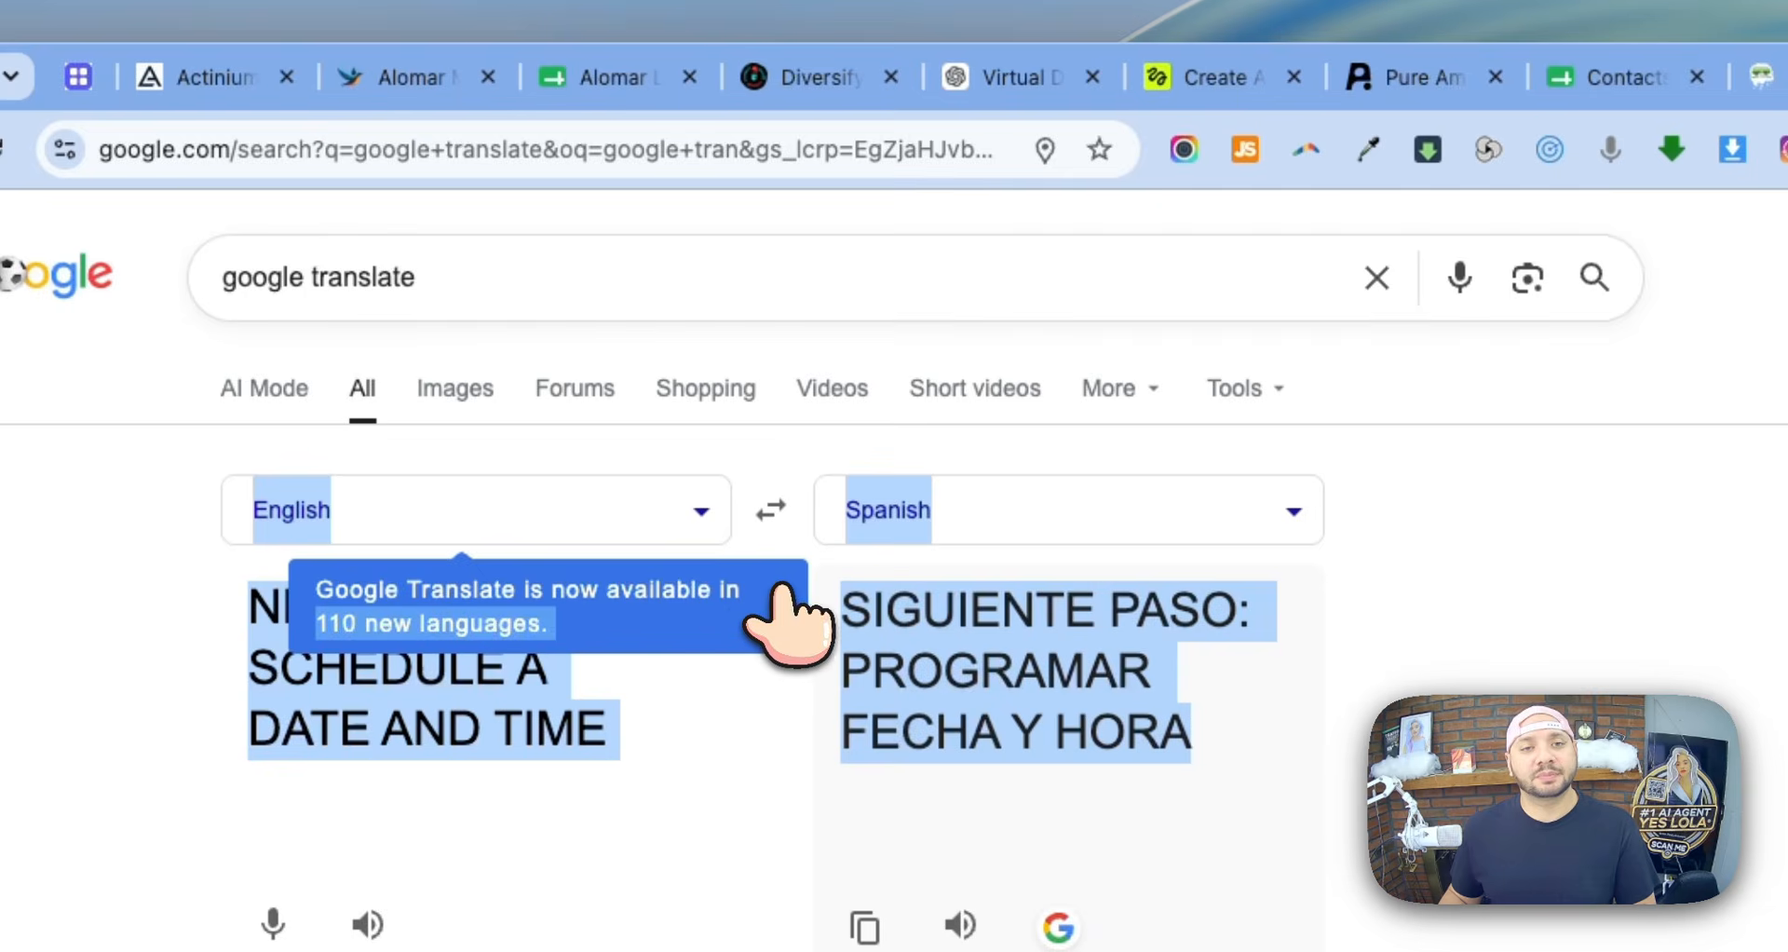
left_click(990, 687)
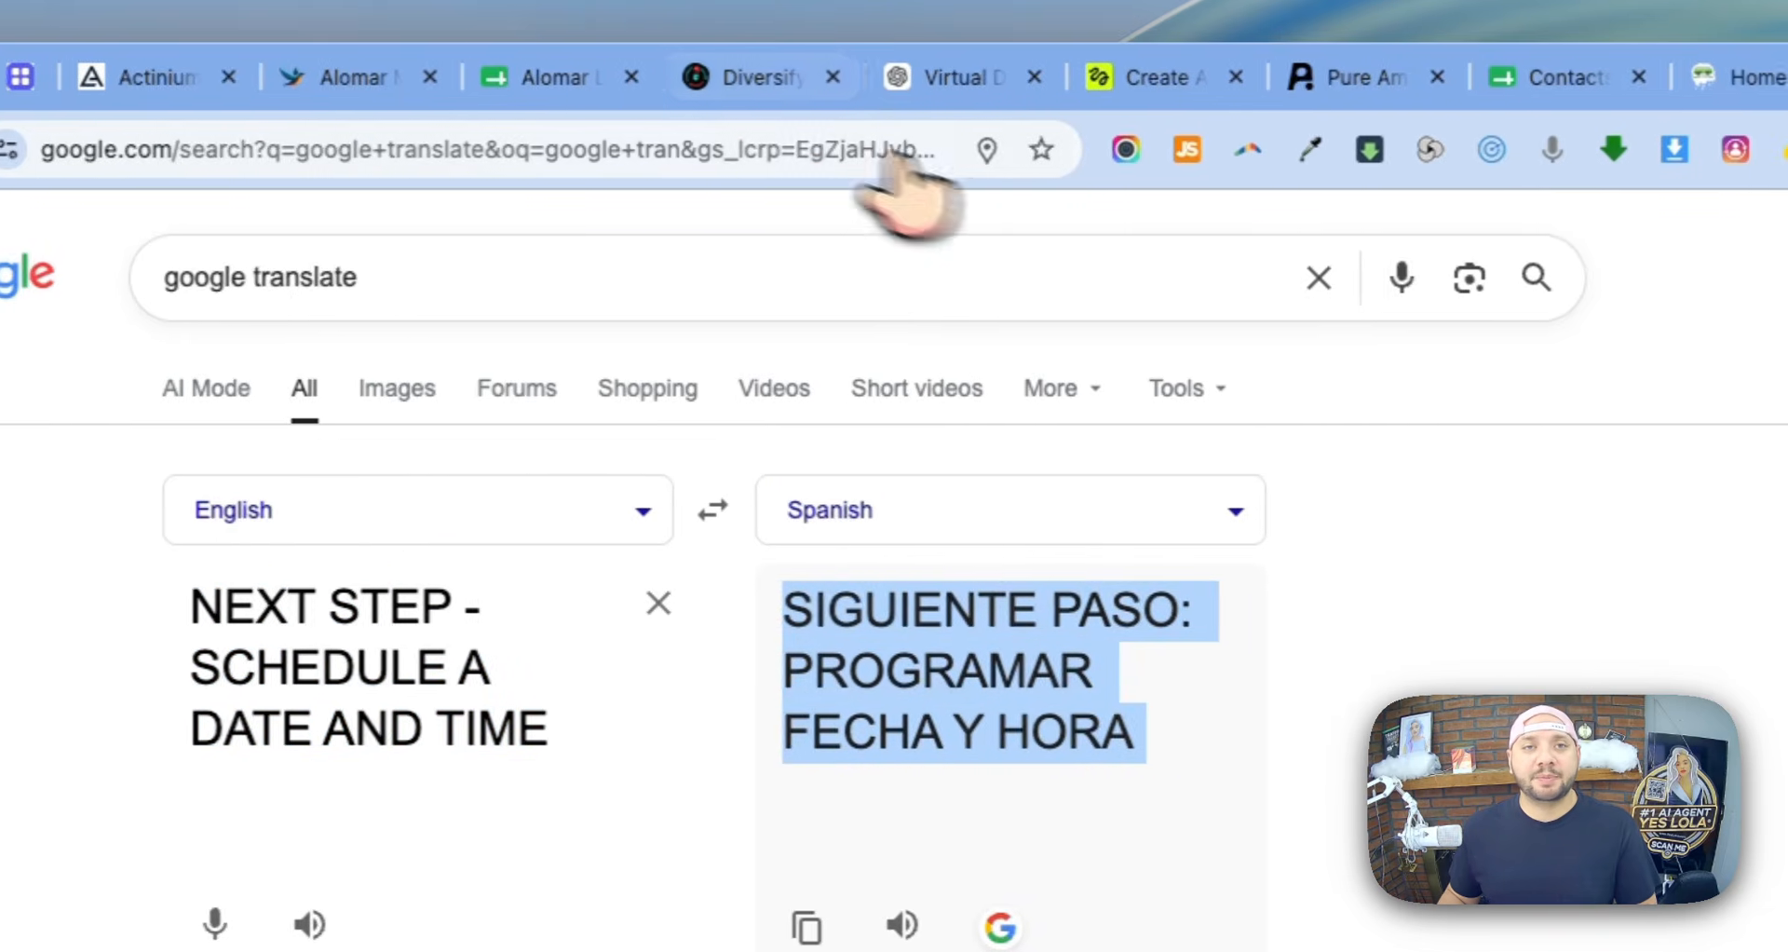
left_click(797, 78)
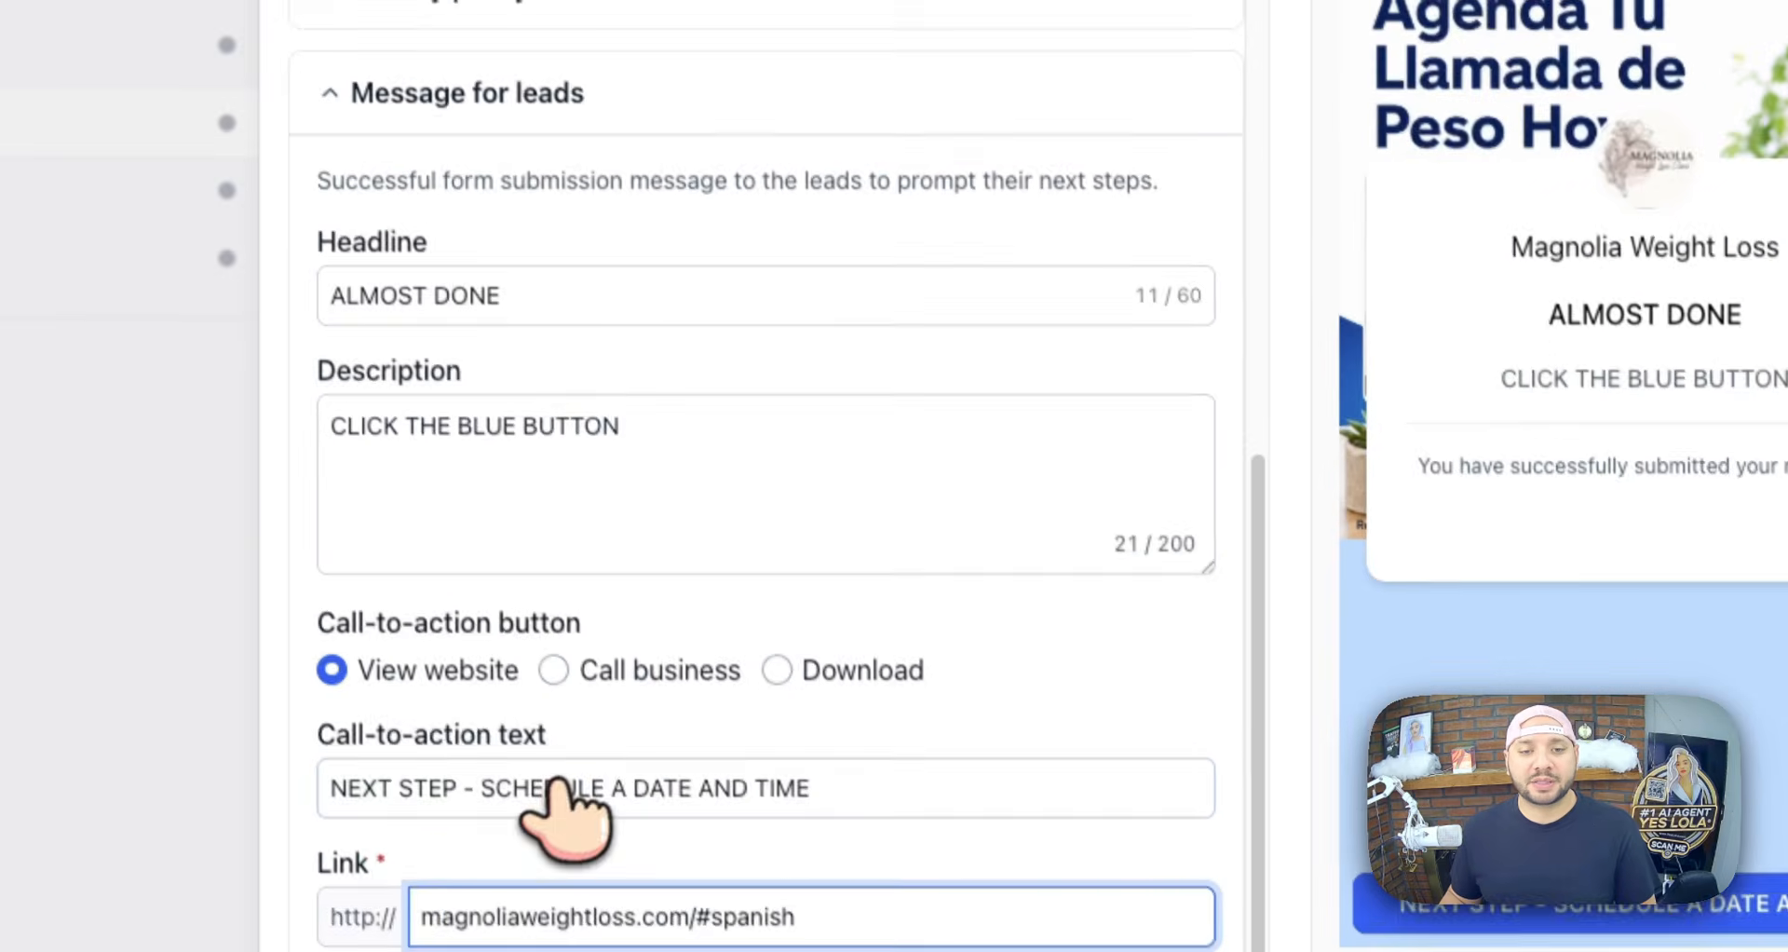
double_click(537, 775)
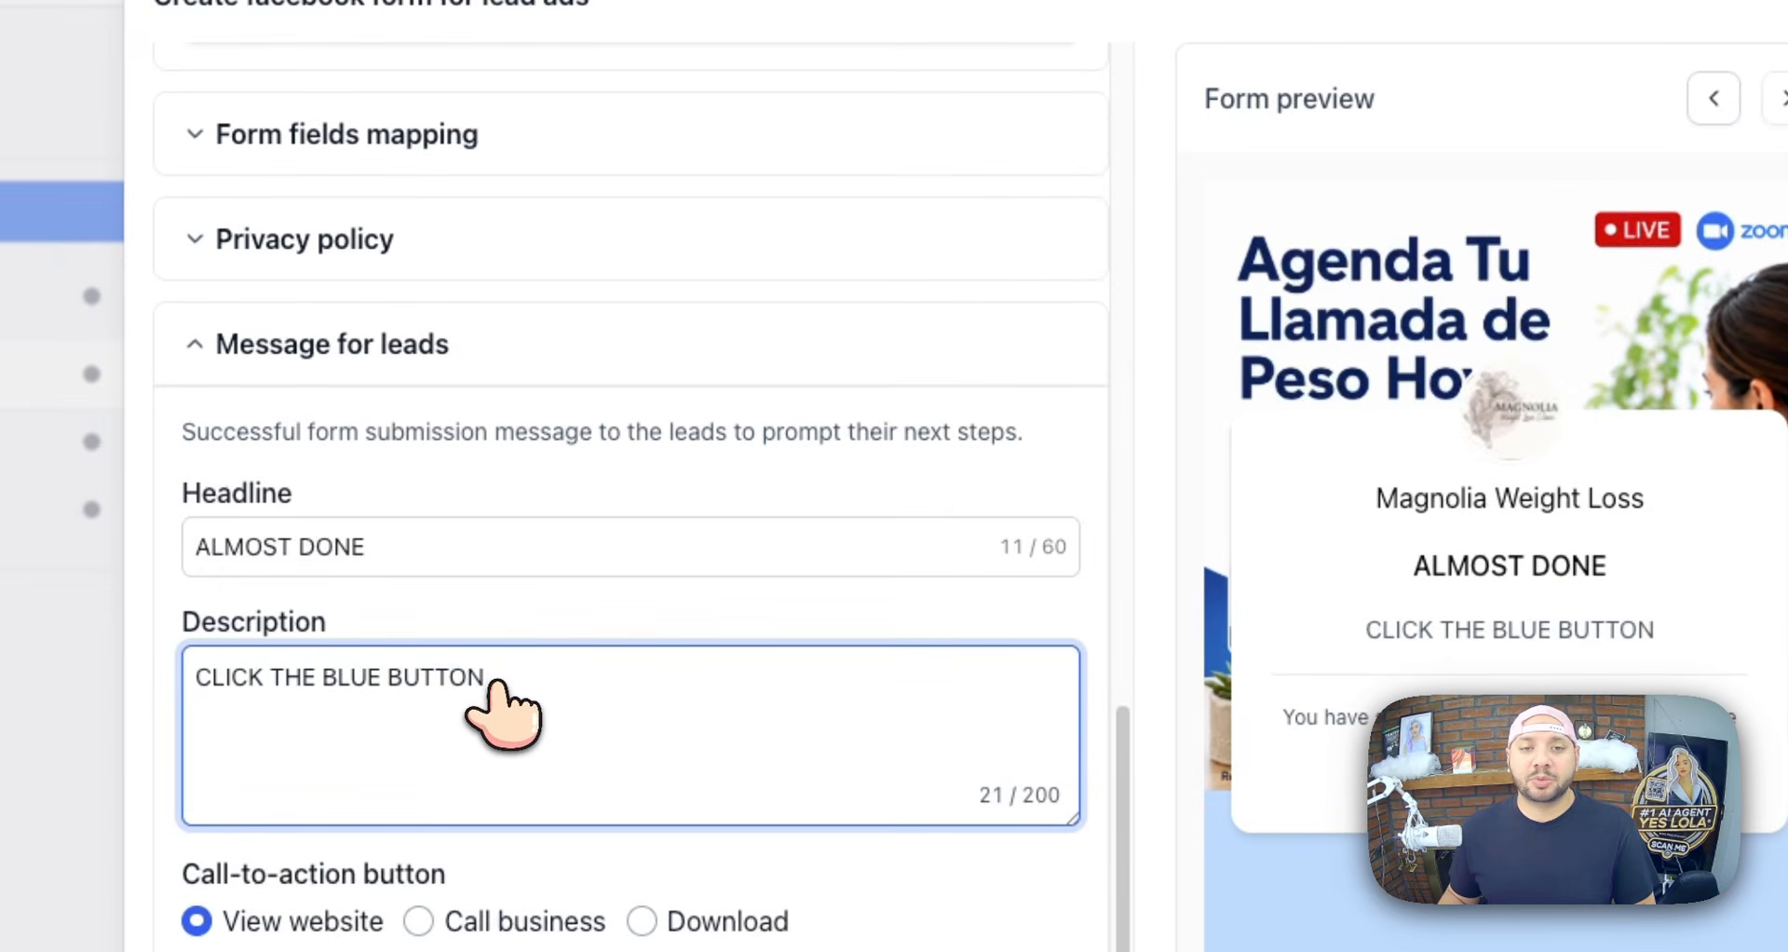
- Translate the Message for leads description into Spanish with Google Translate and replace it with "Haz clic en el botón azul."
key("super+c")
left_click(1388, 45)
triple_click(413, 526)
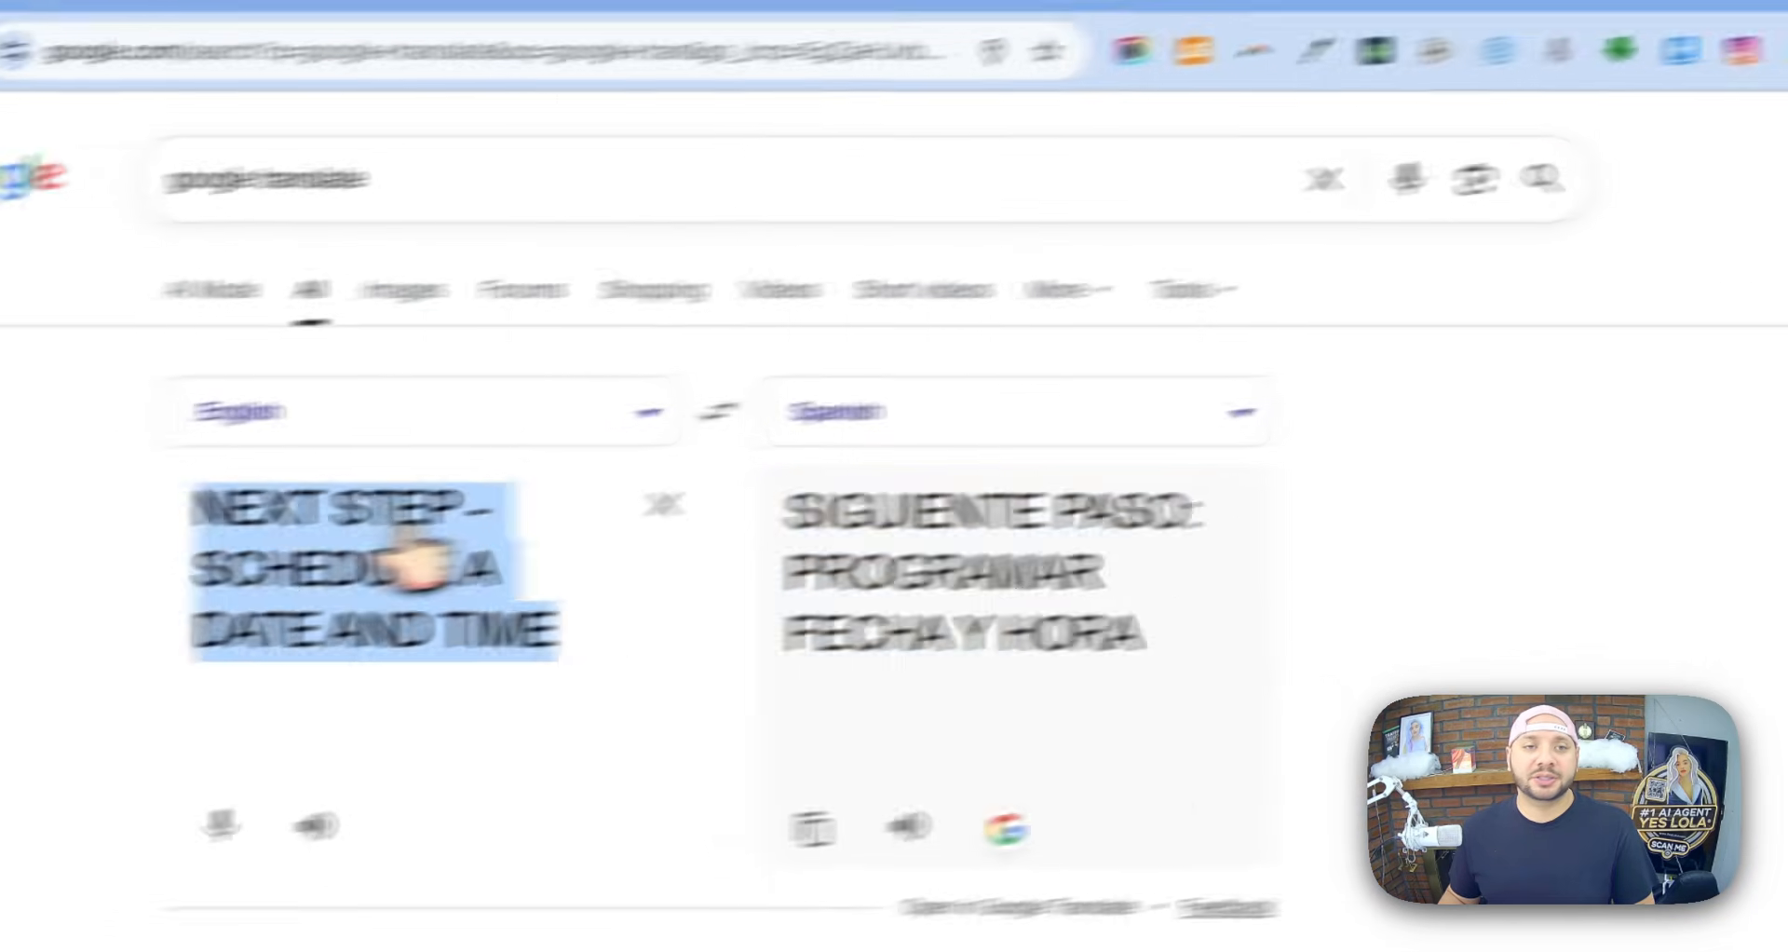
key("super+v")
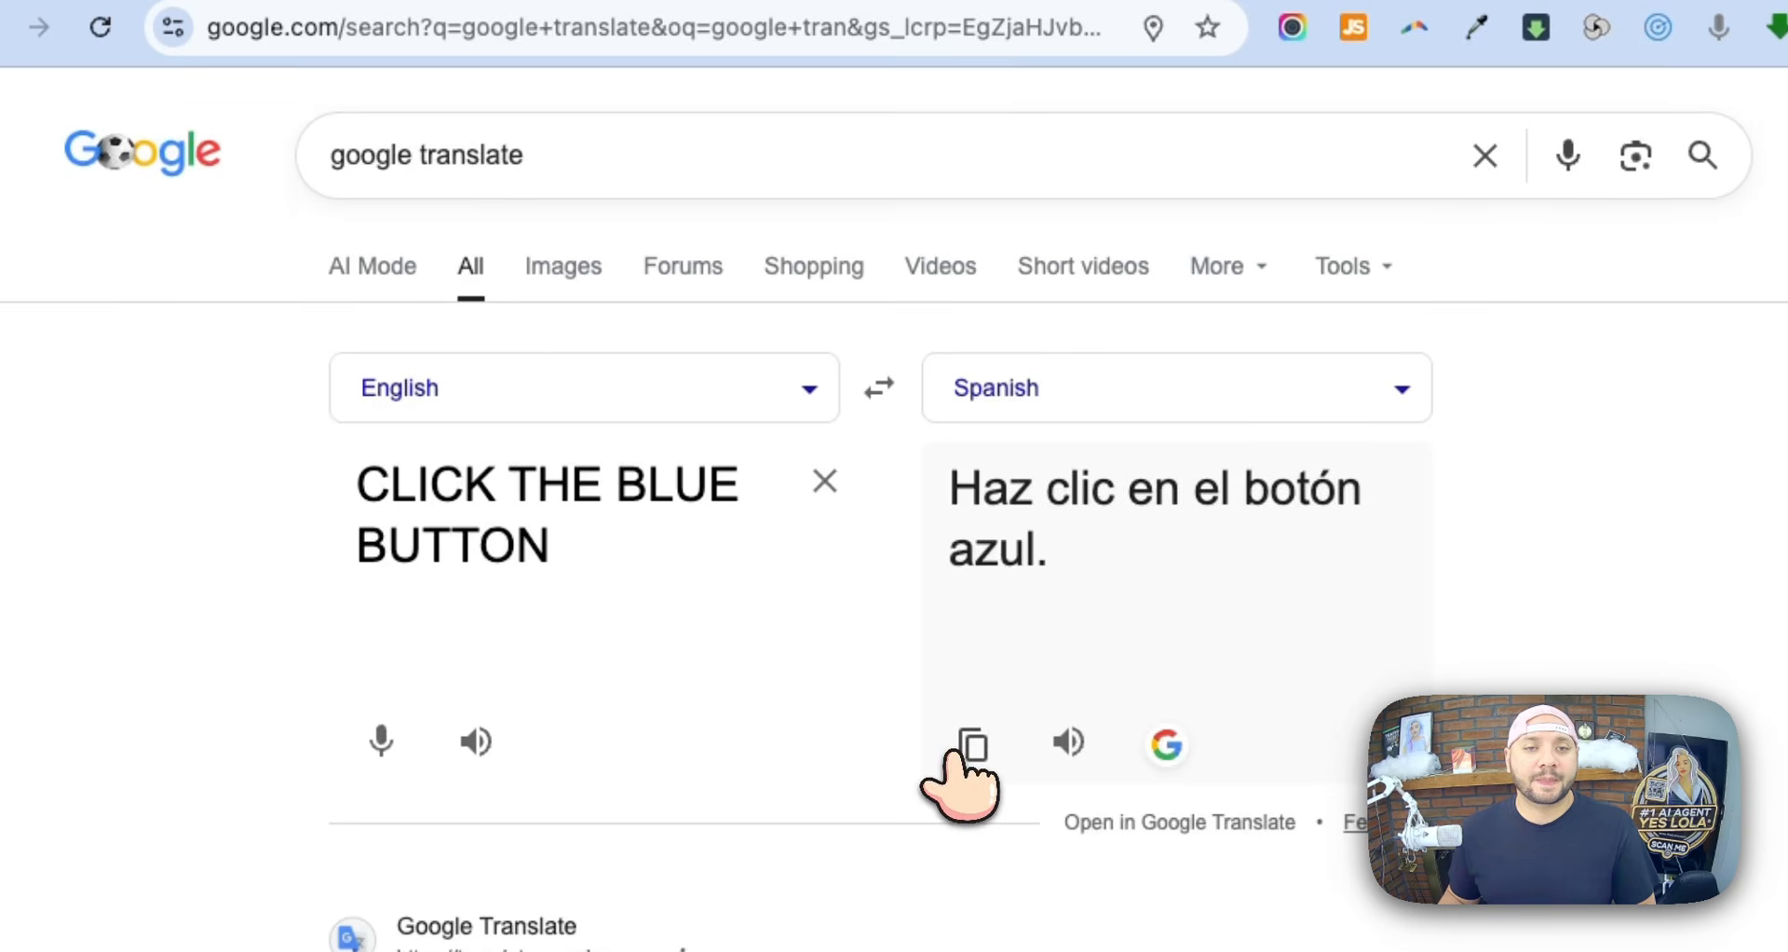
left_click(959, 754)
left_click(839, 72)
triple_click(591, 676)
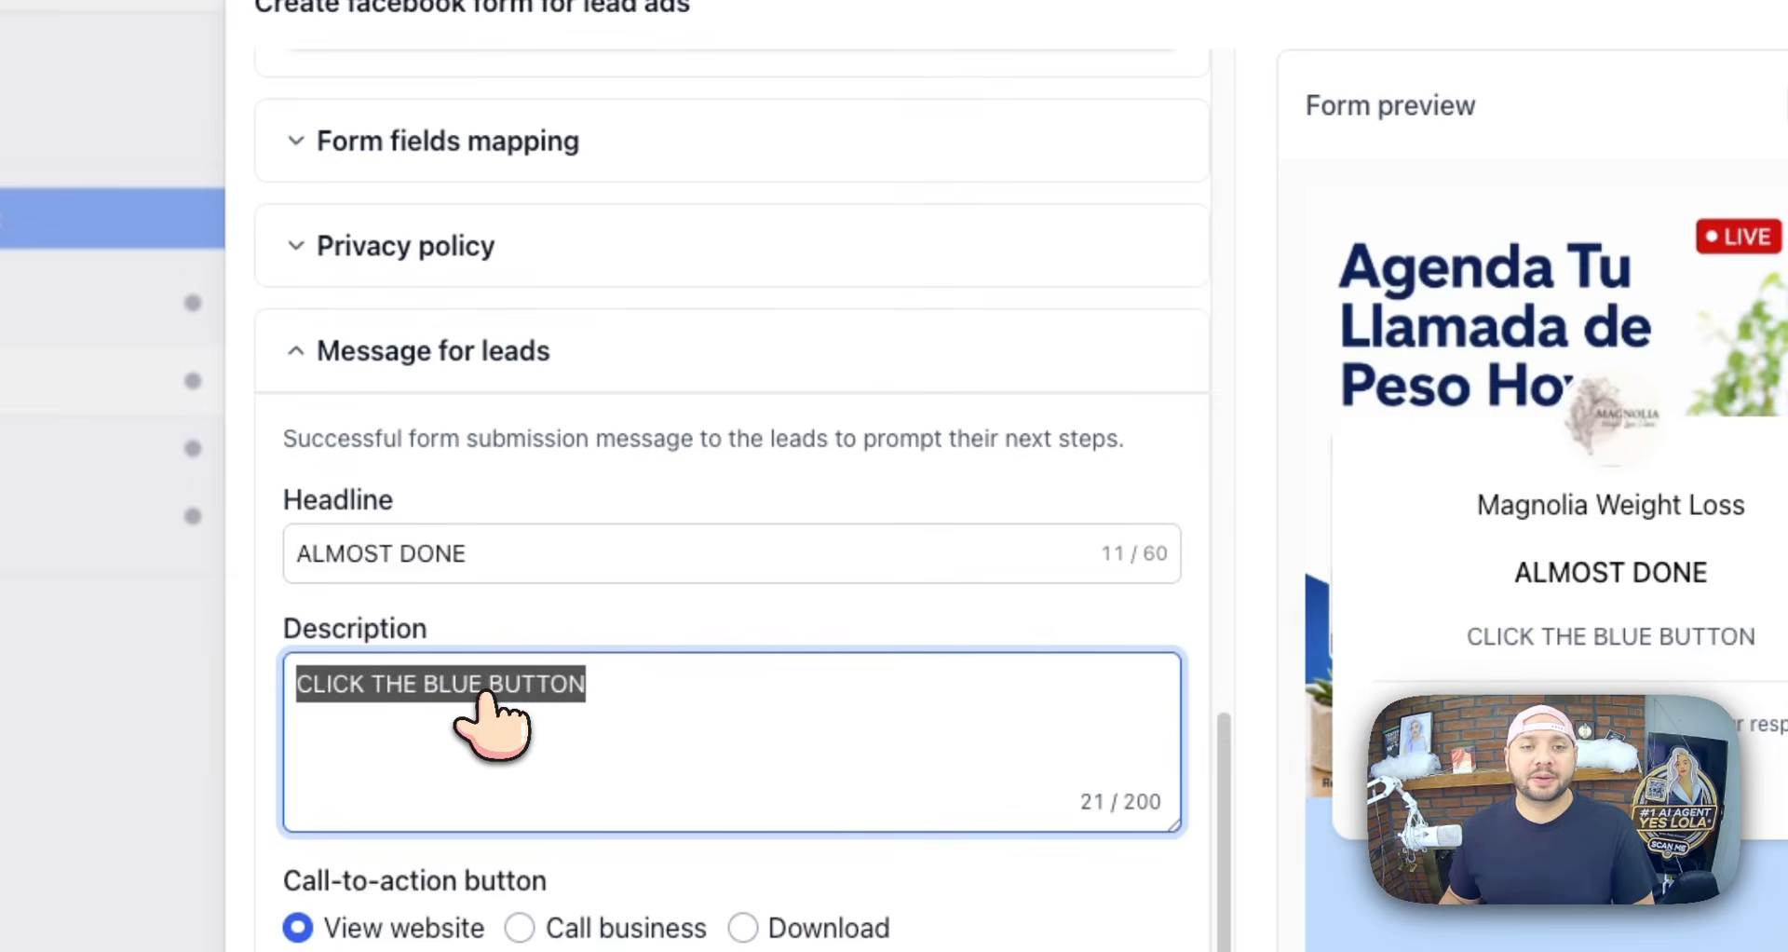
- Translate the Message for leads headline into Spanish with Google Translate and replace it with "Casi listo"
triple_click(503, 561)
key("super+c")
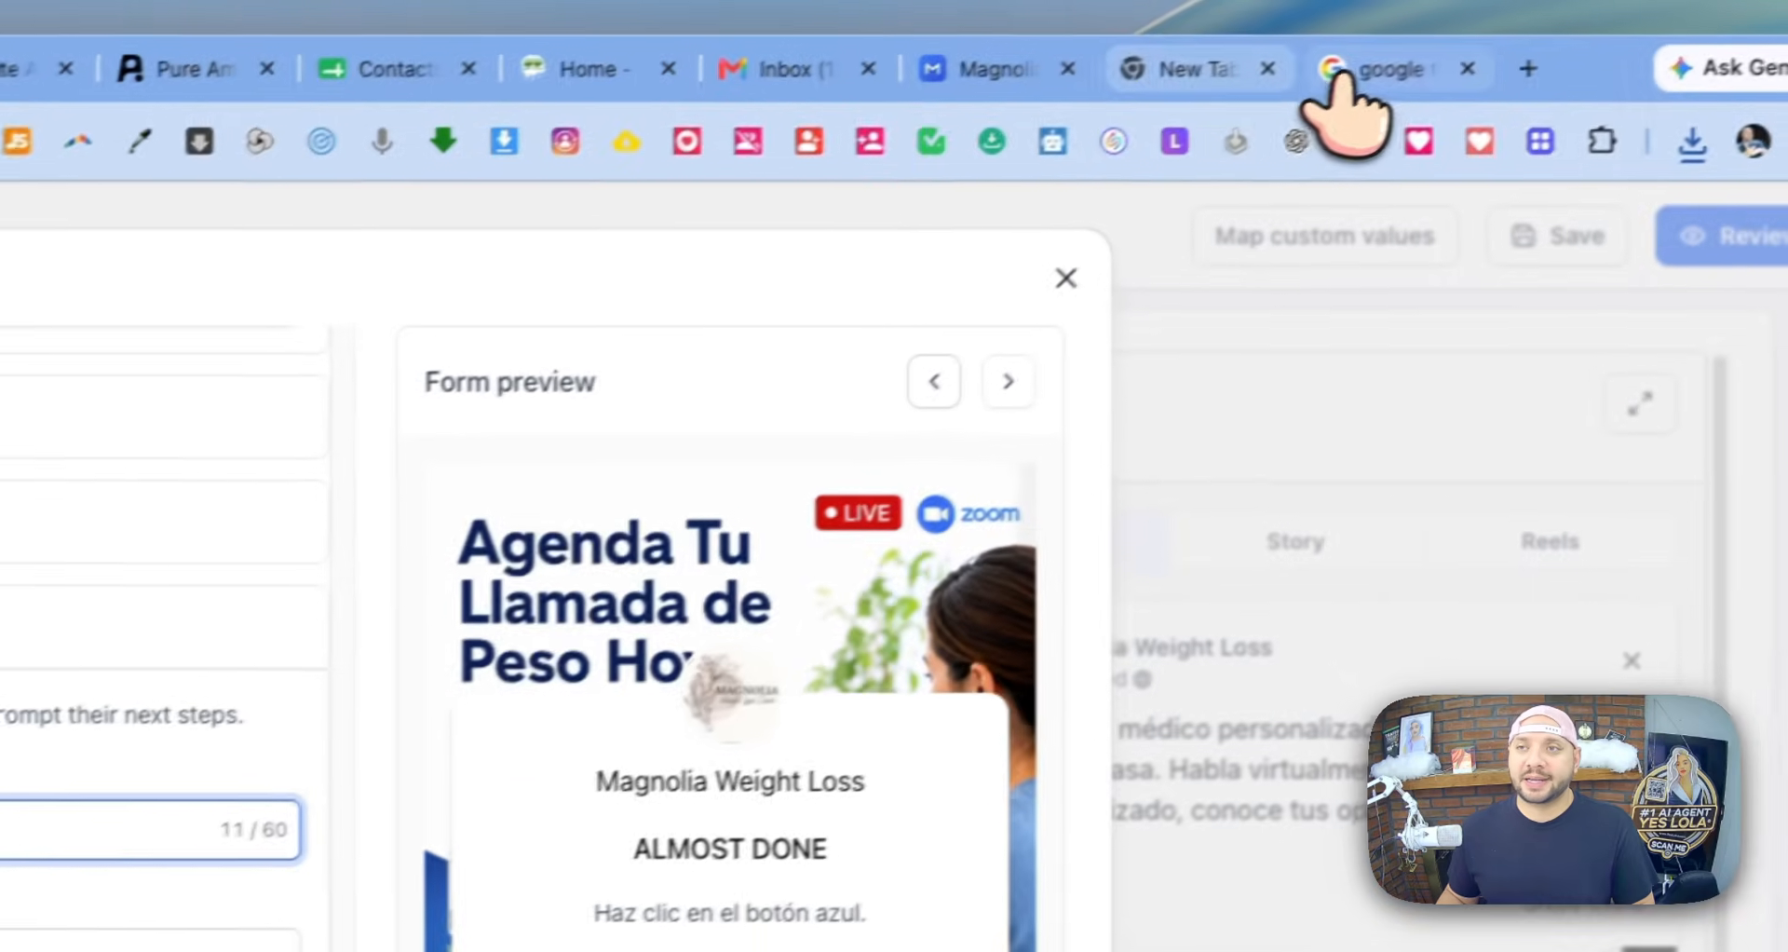
left_click(1345, 70)
triple_click(362, 600)
key("super+v")
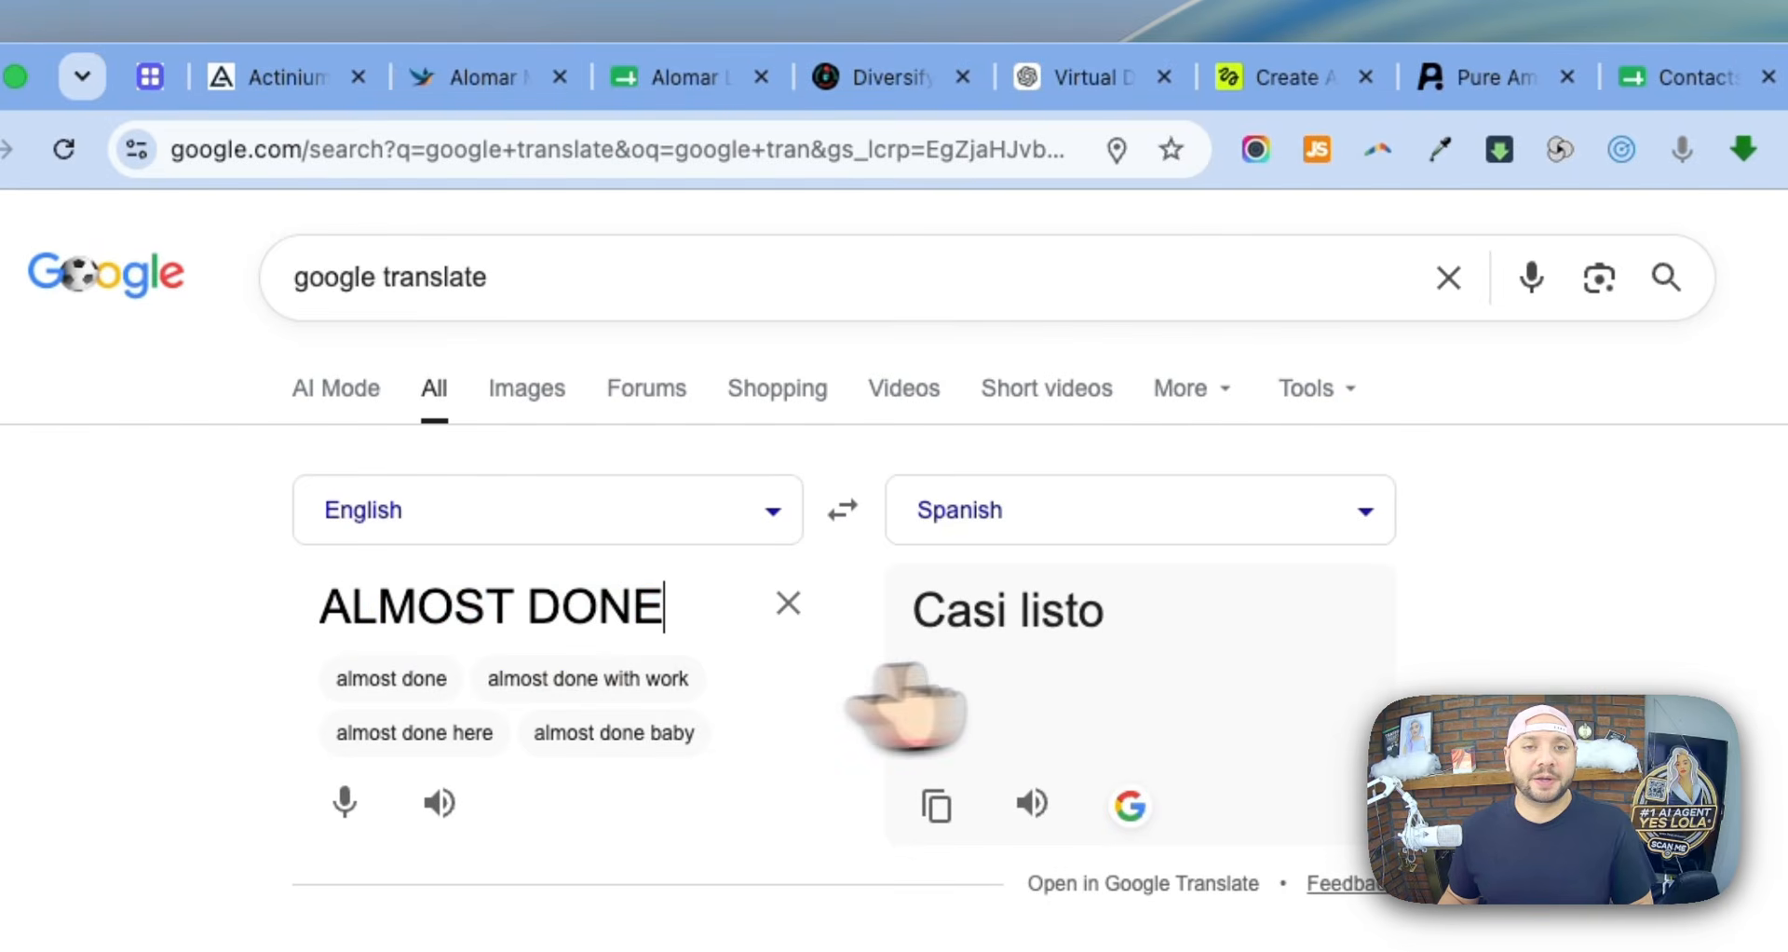
key("super+c")
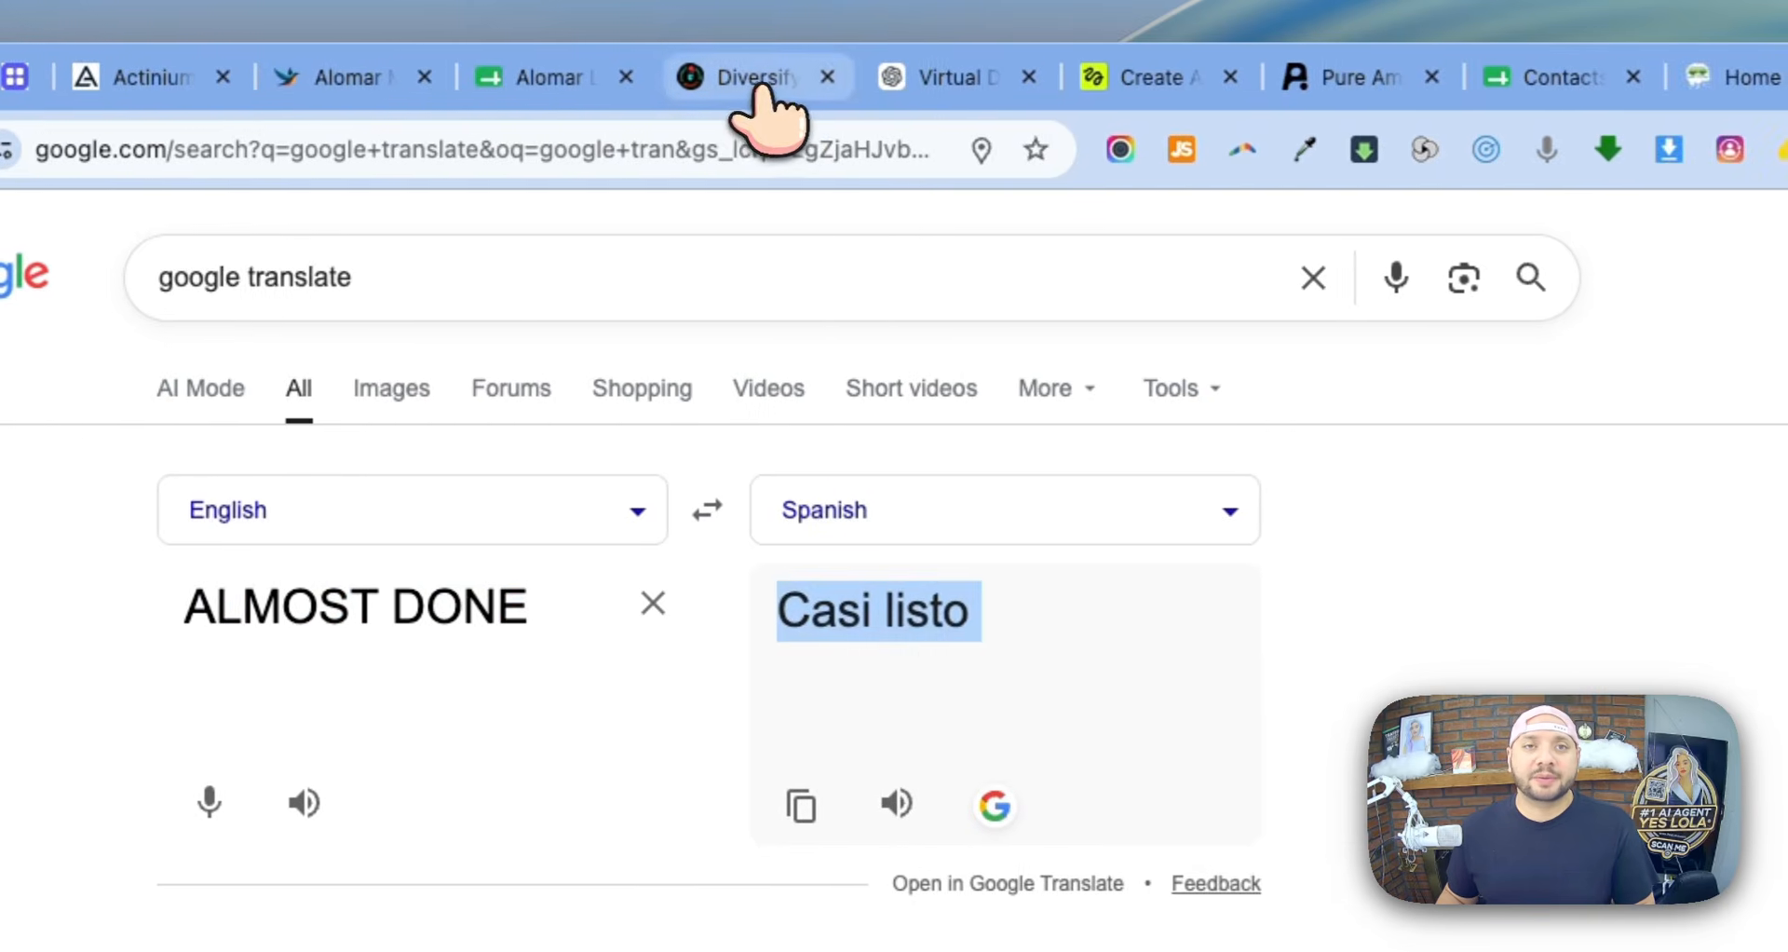
left_click(871, 77)
key("super+v")
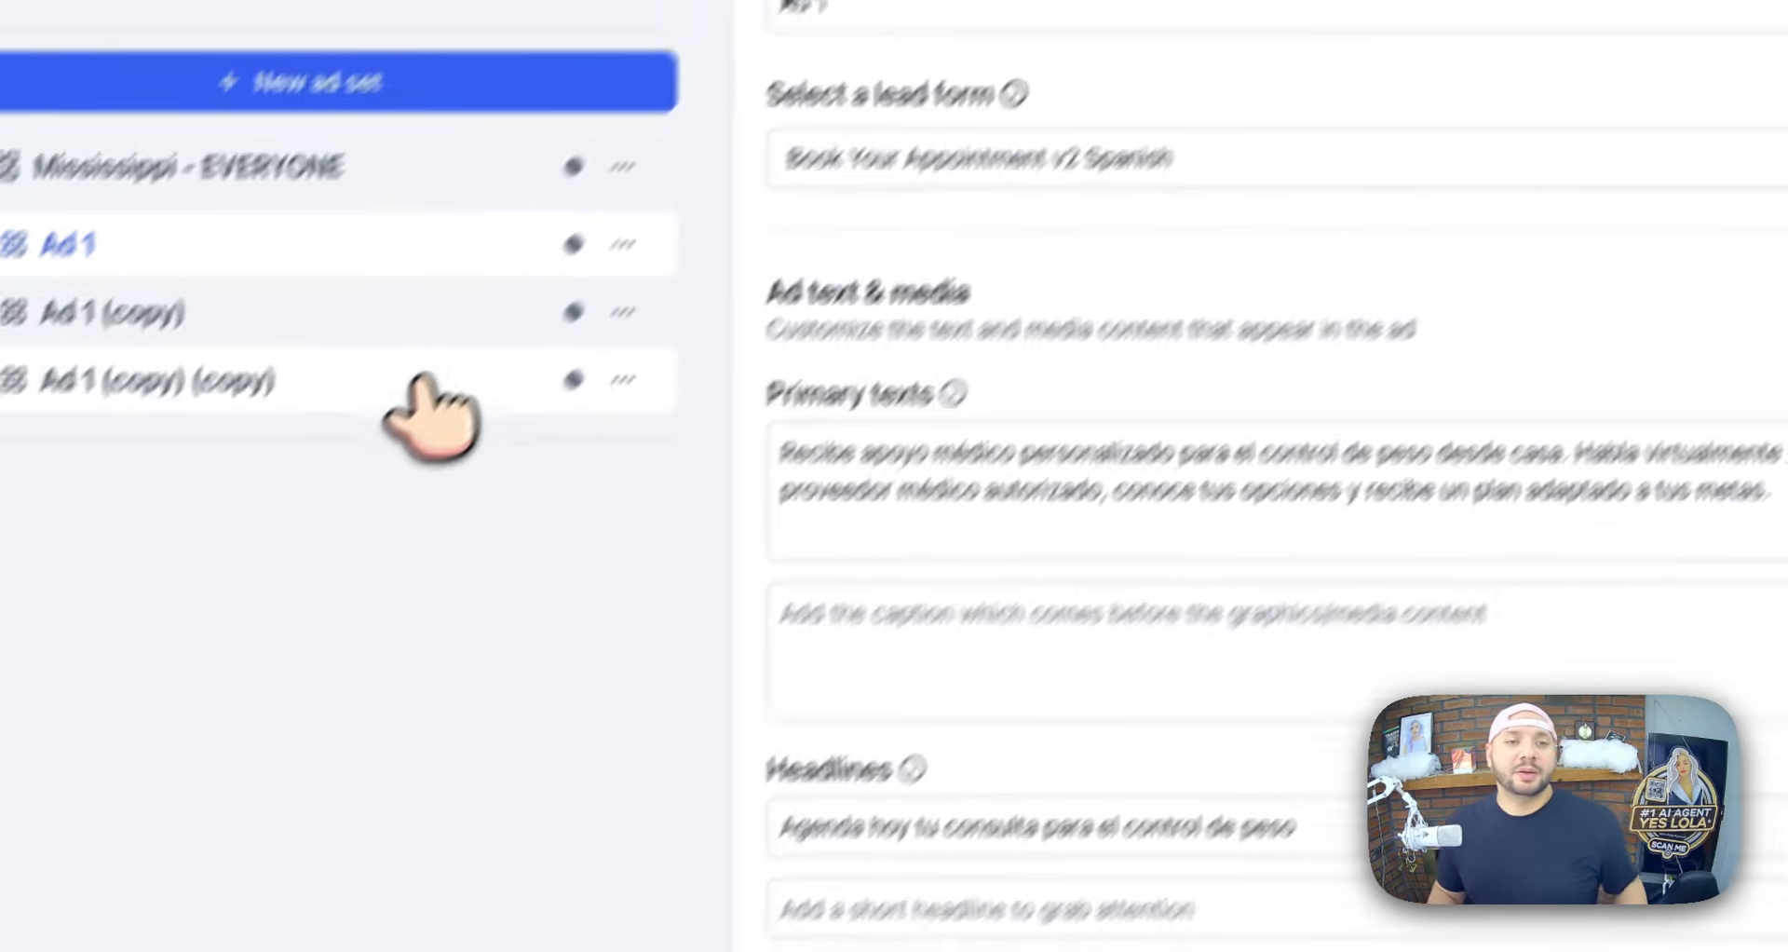
- Remove the English Virtual Weight Loss Visit image from Ad 1 (copy) (copy) and open Media Storage for a replacement
left_click(420, 378)
scroll(1002, 498, "down", 6)
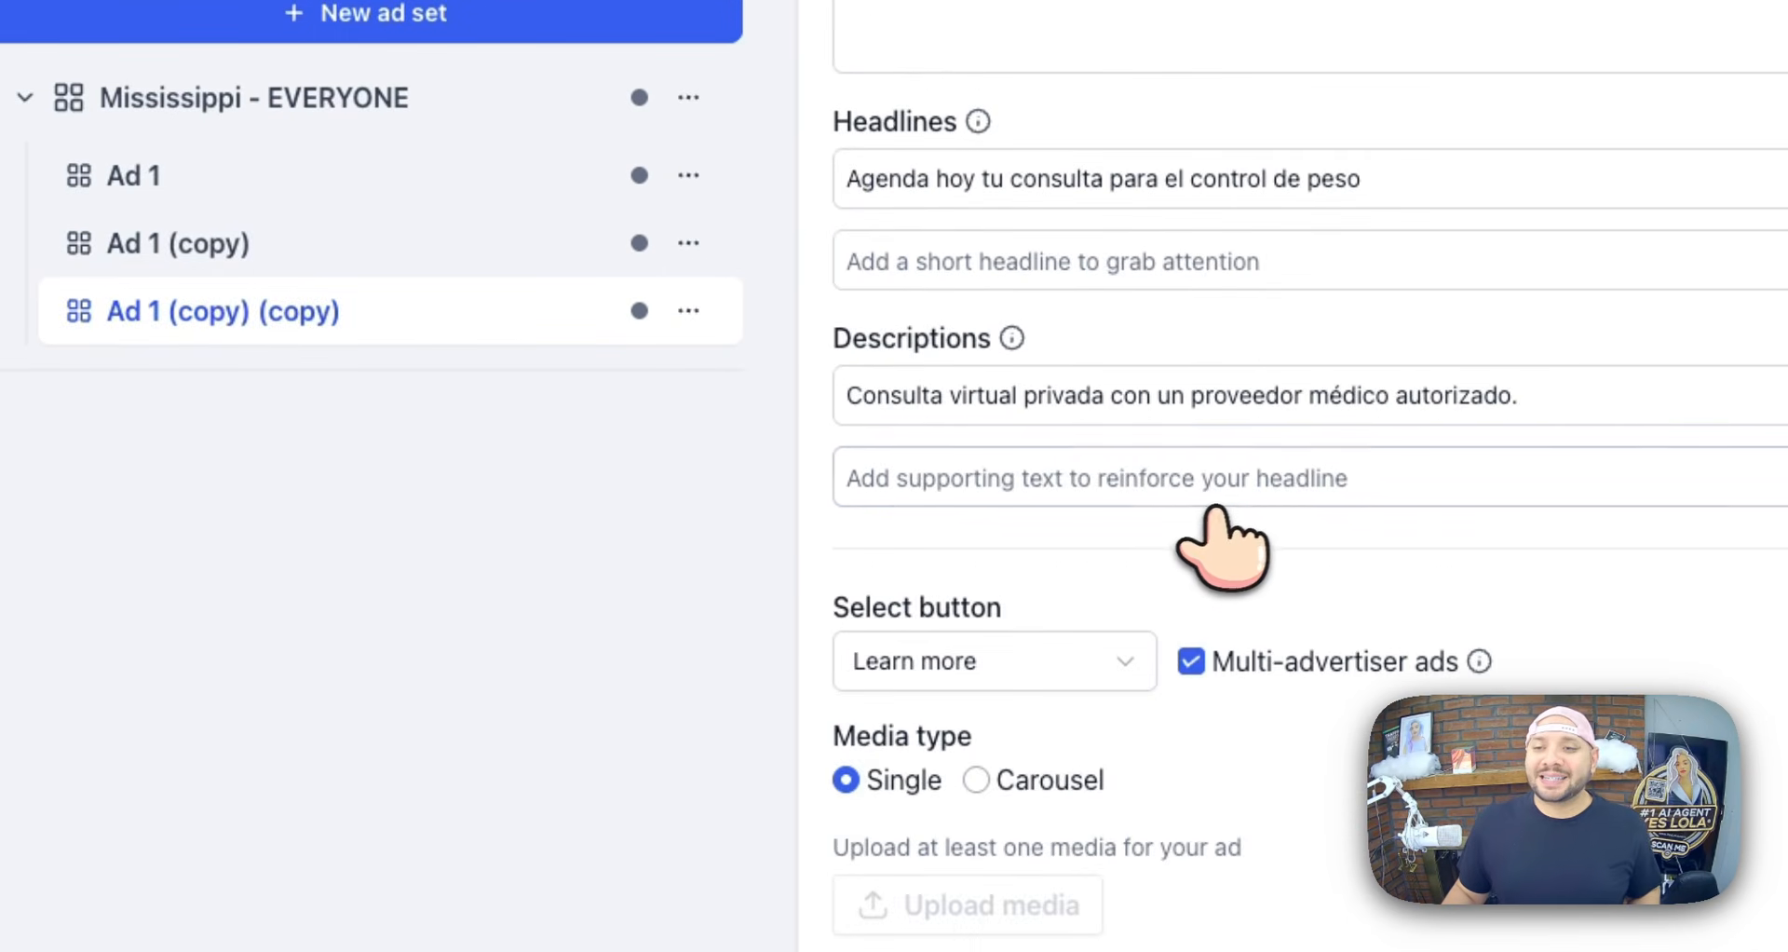
mouse_move(786, 750)
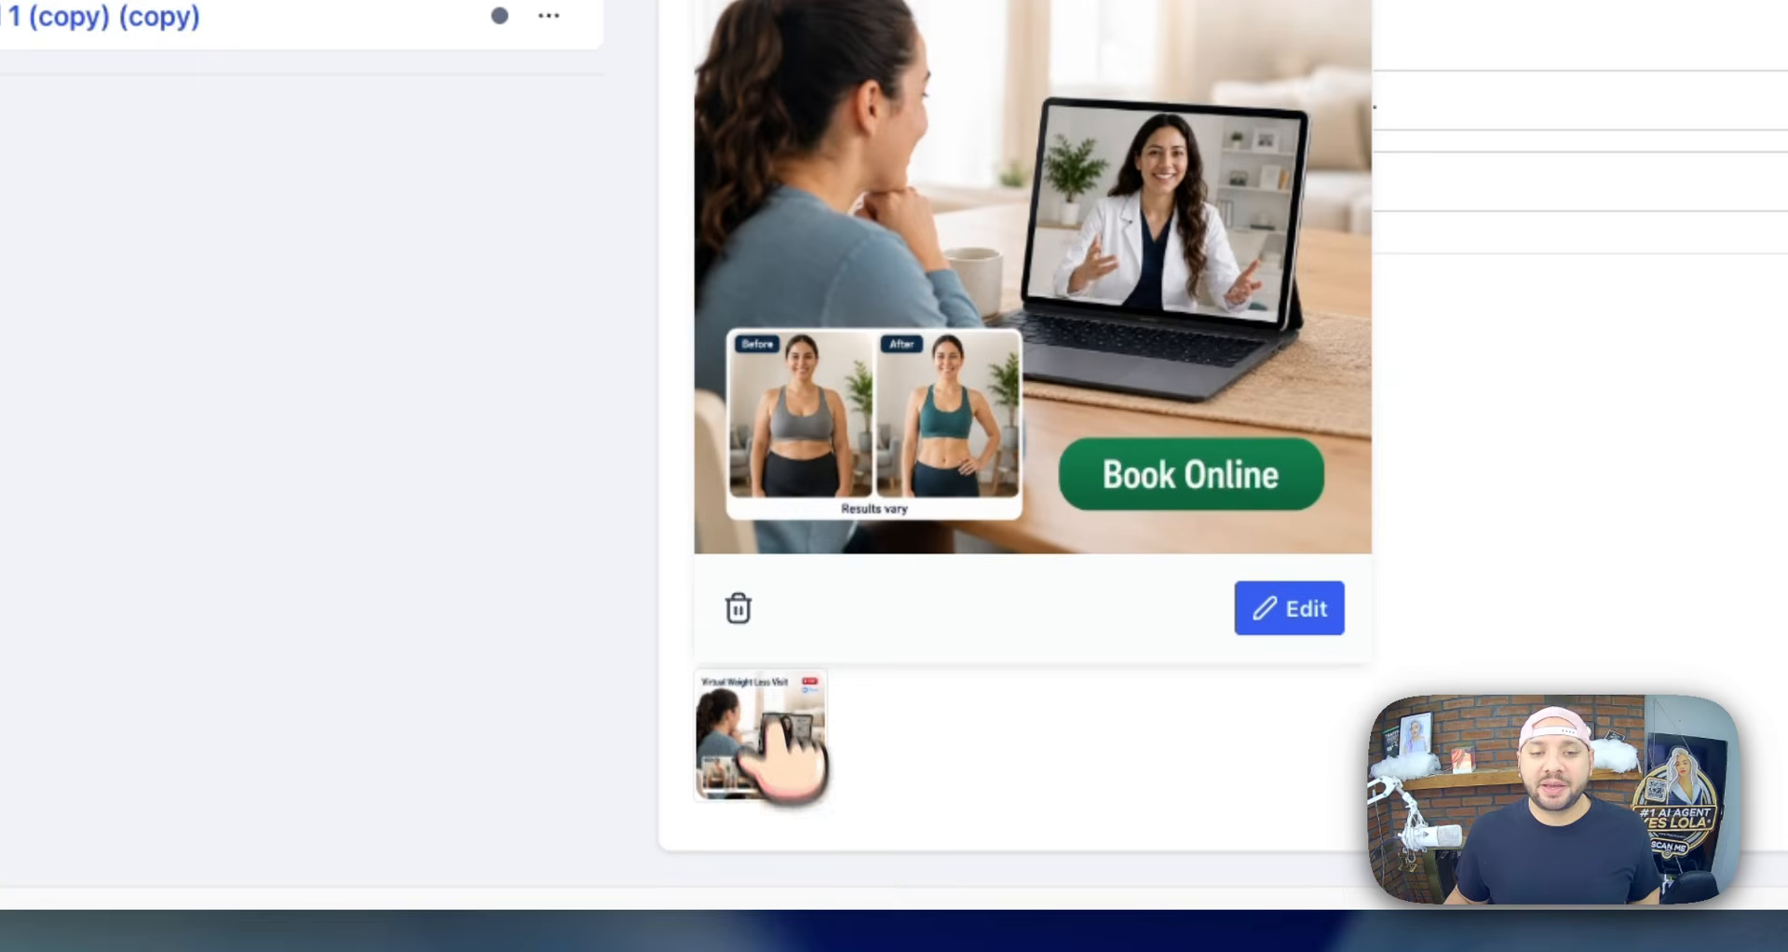
left_click(741, 615)
left_click(790, 792)
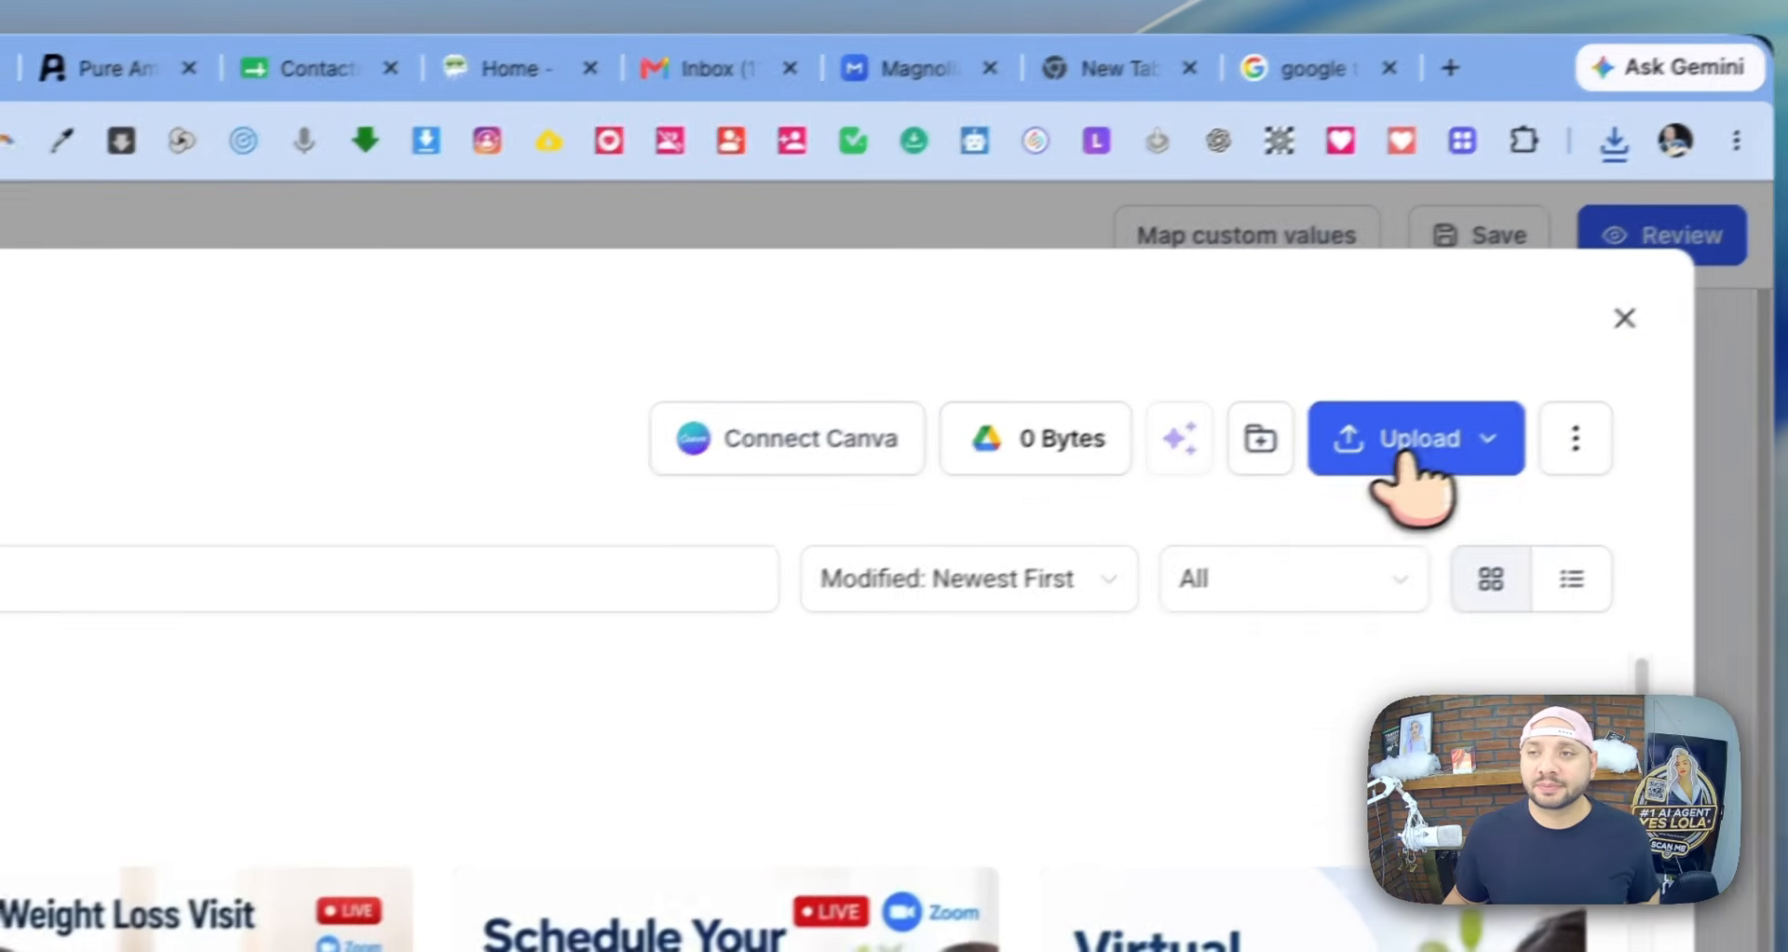
- Upload ChatGPT's Consulta Virtual para Tu Bienestar image from Downloads to Media Storage and attach it to the ad
left_click(1376, 465)
left_click(575, 74)
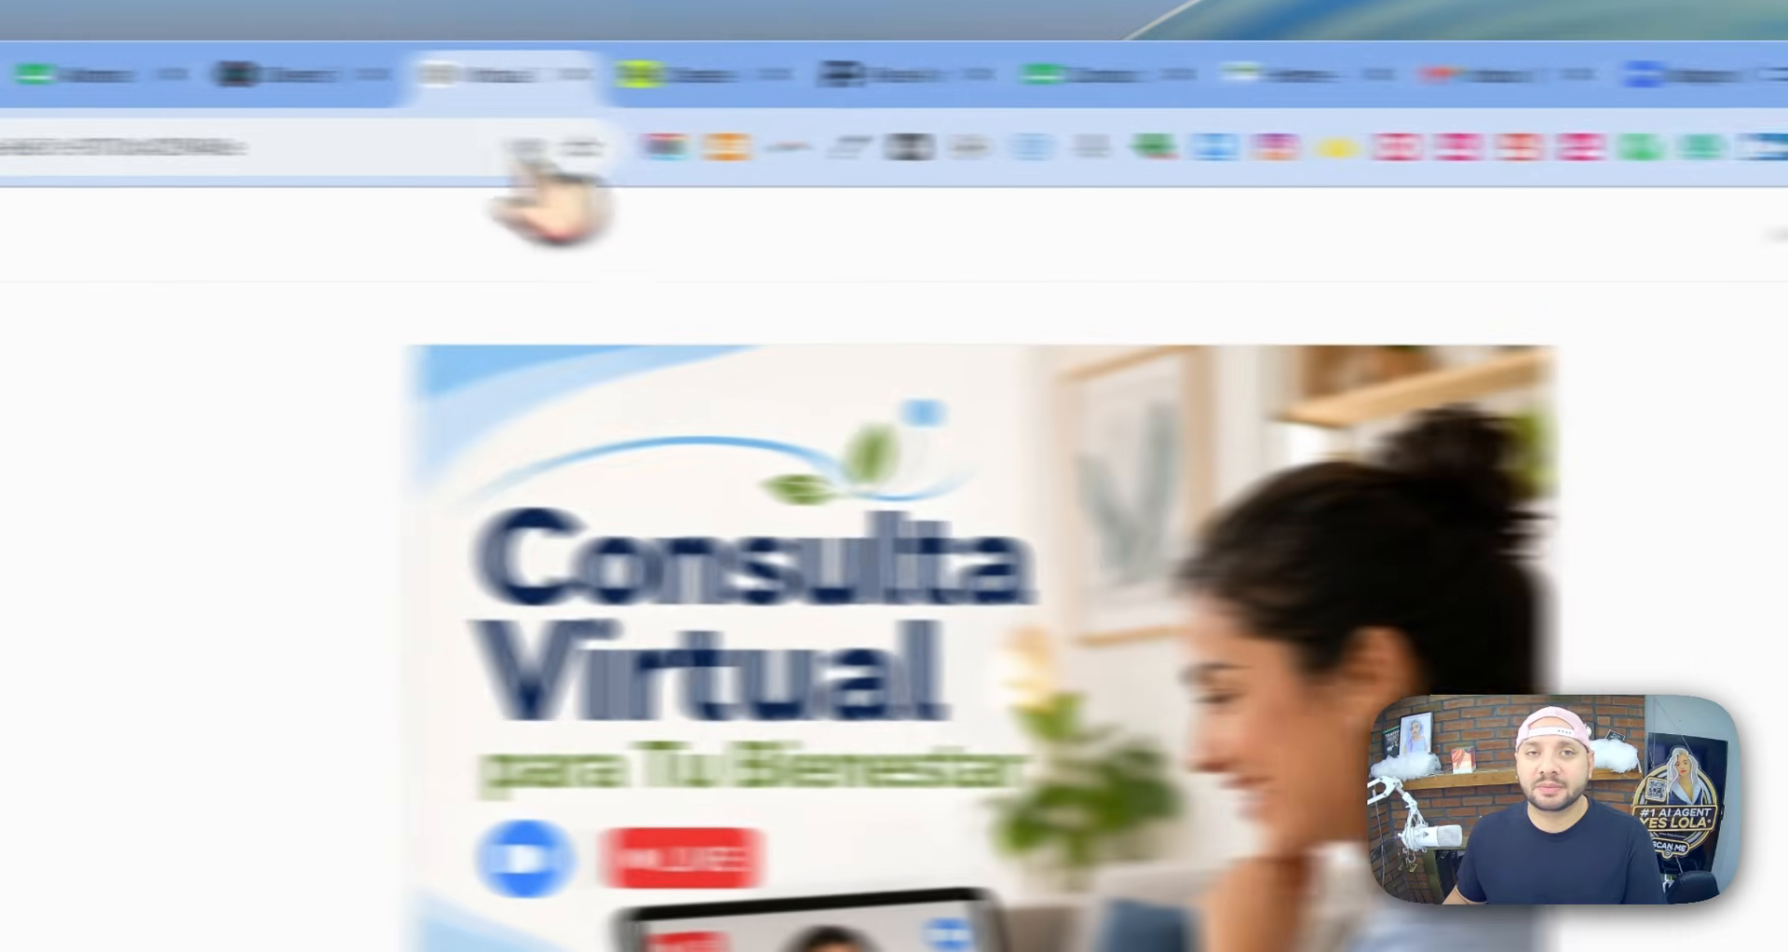
left_click(279, 74)
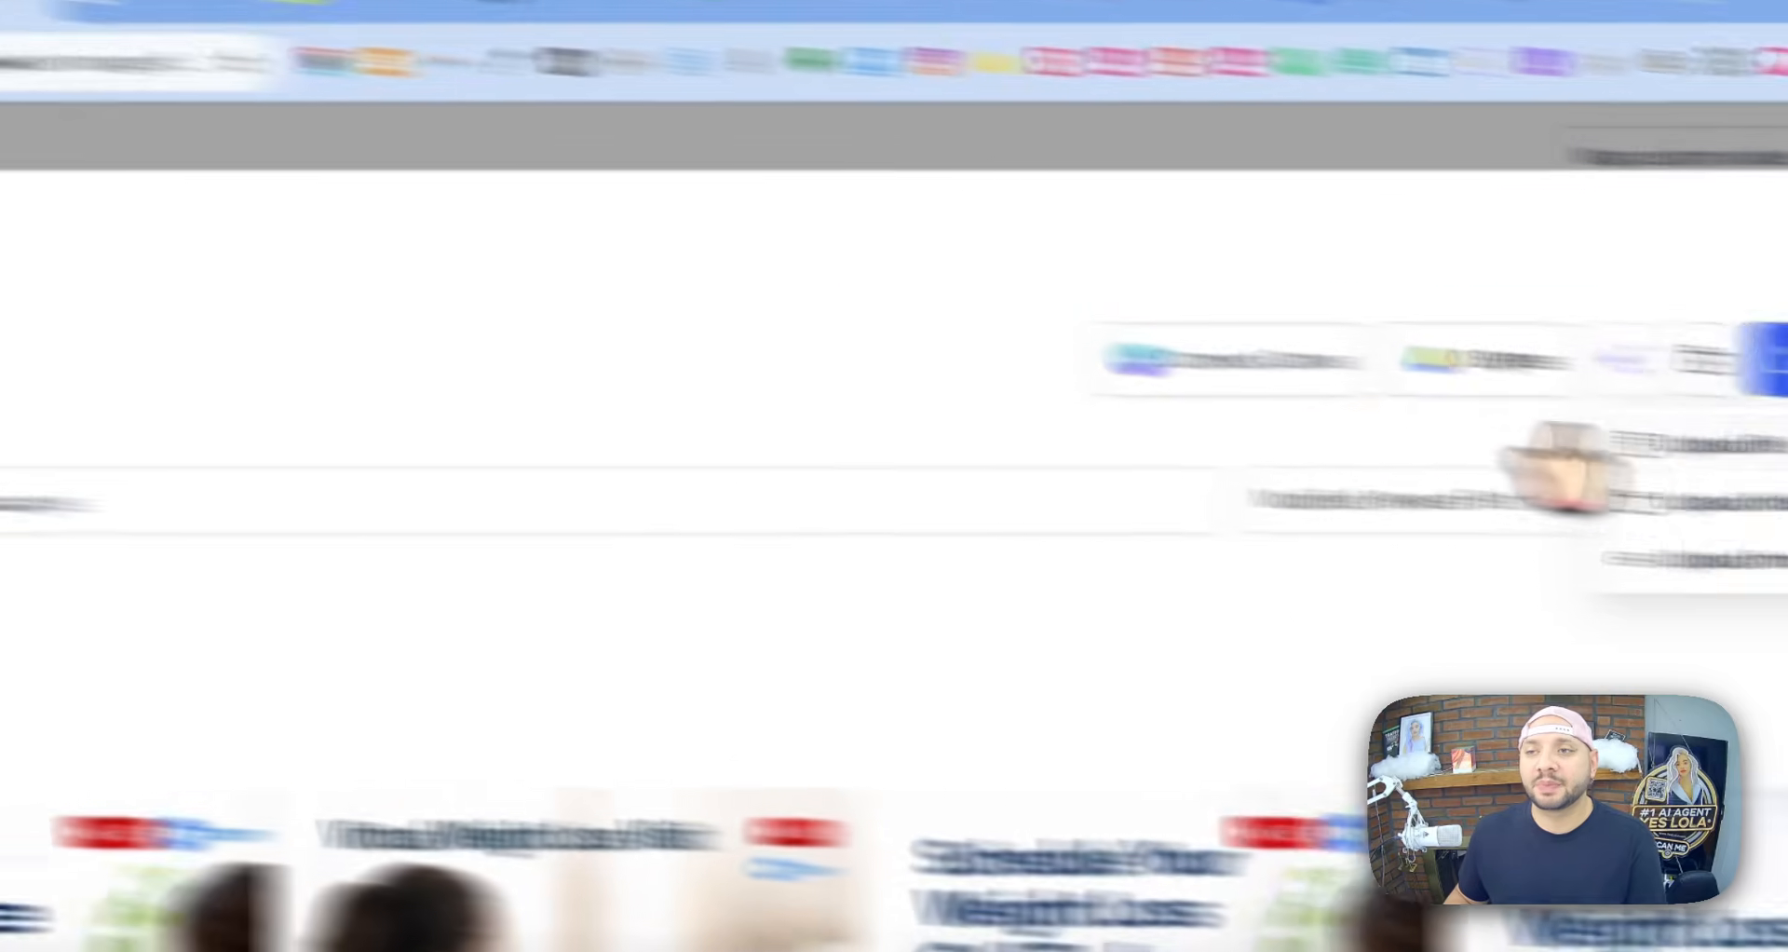
left_click(1339, 421)
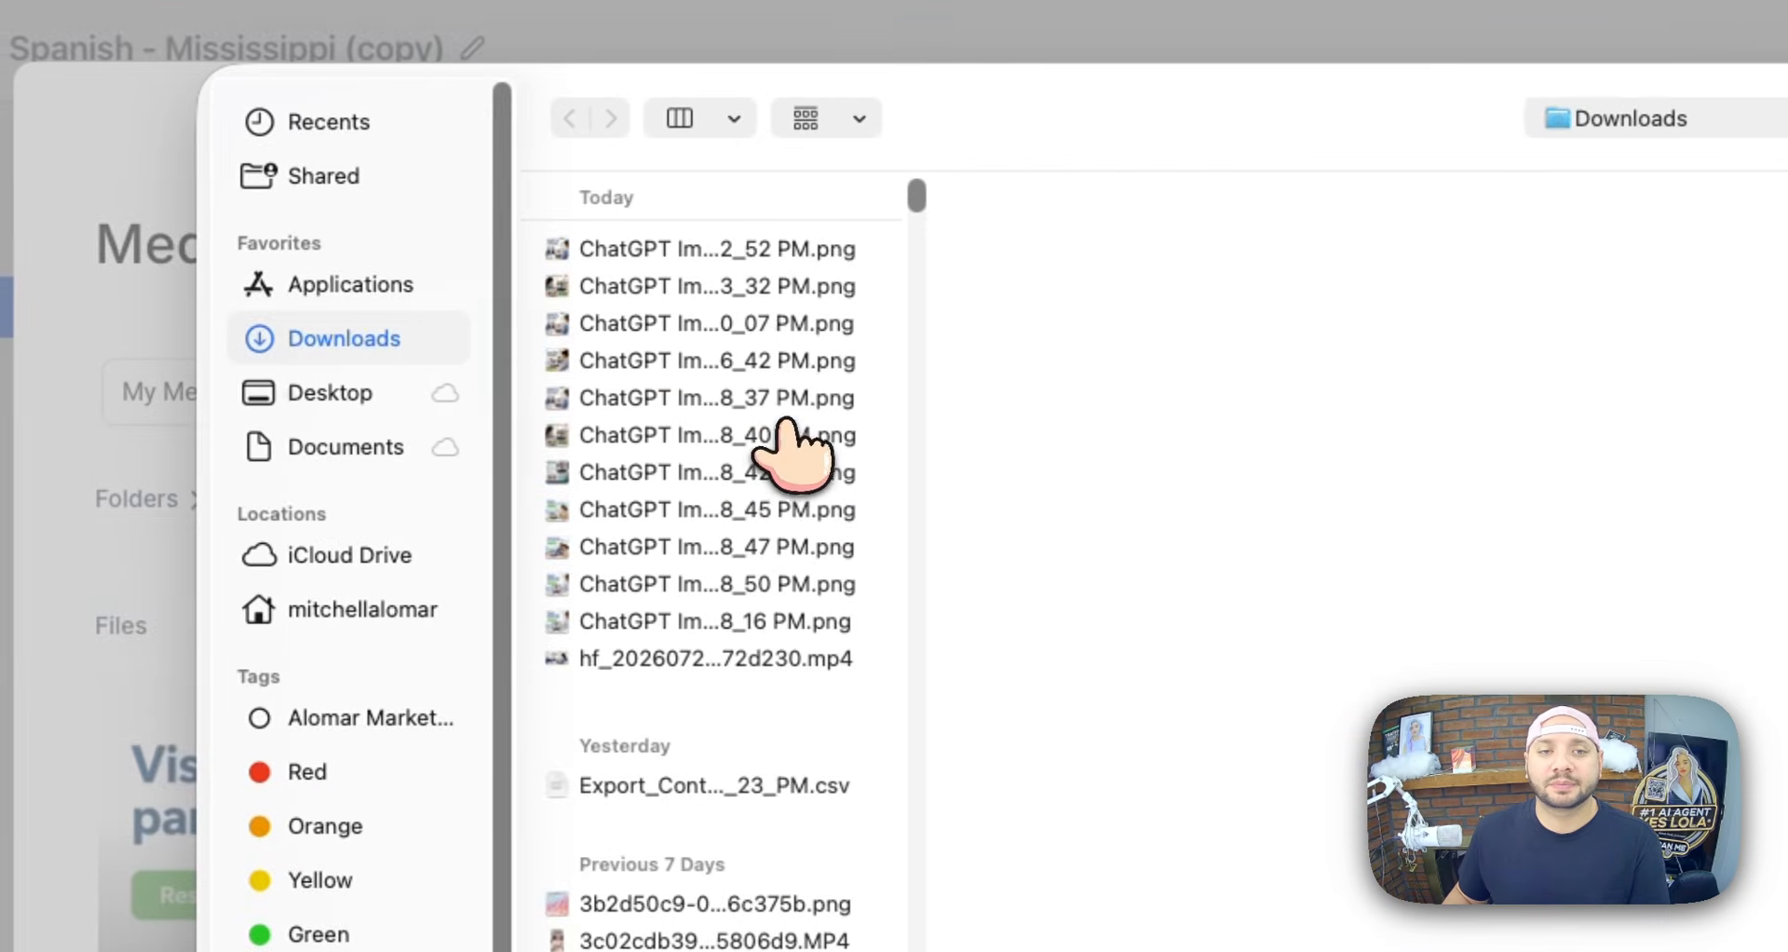
left_click(790, 435)
key("Down")
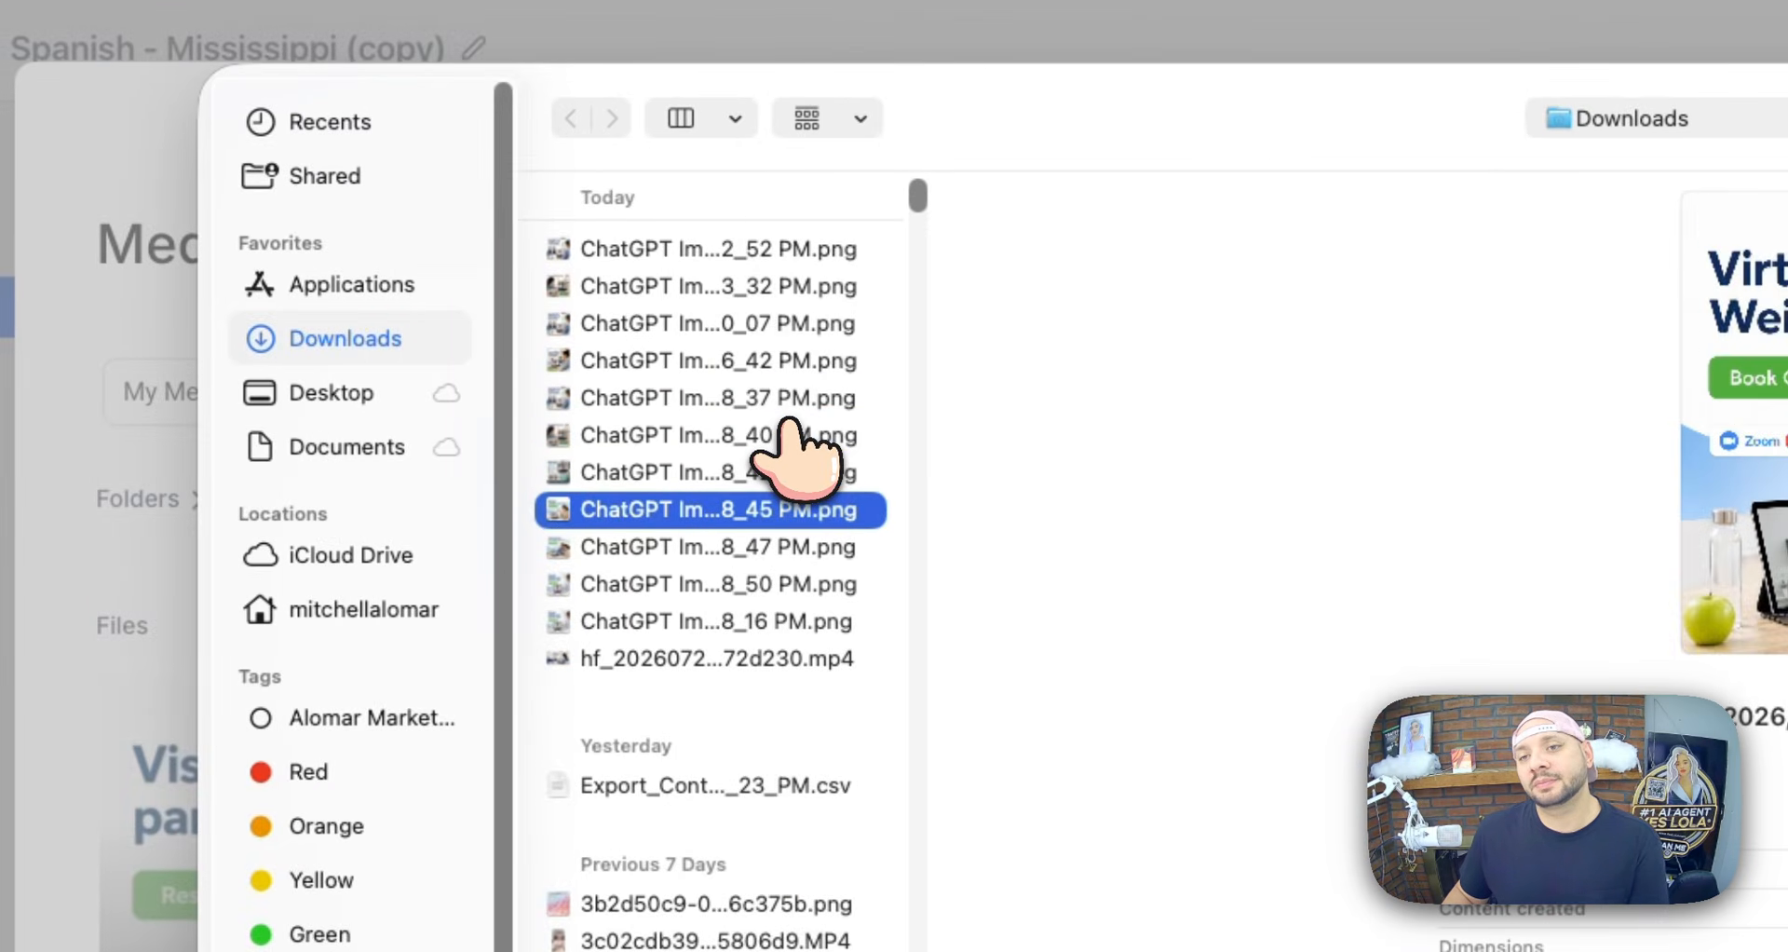
key("Up")
key("Up")
key("Up")
key("Up")
key("Up")
key("Up")
key("Up")
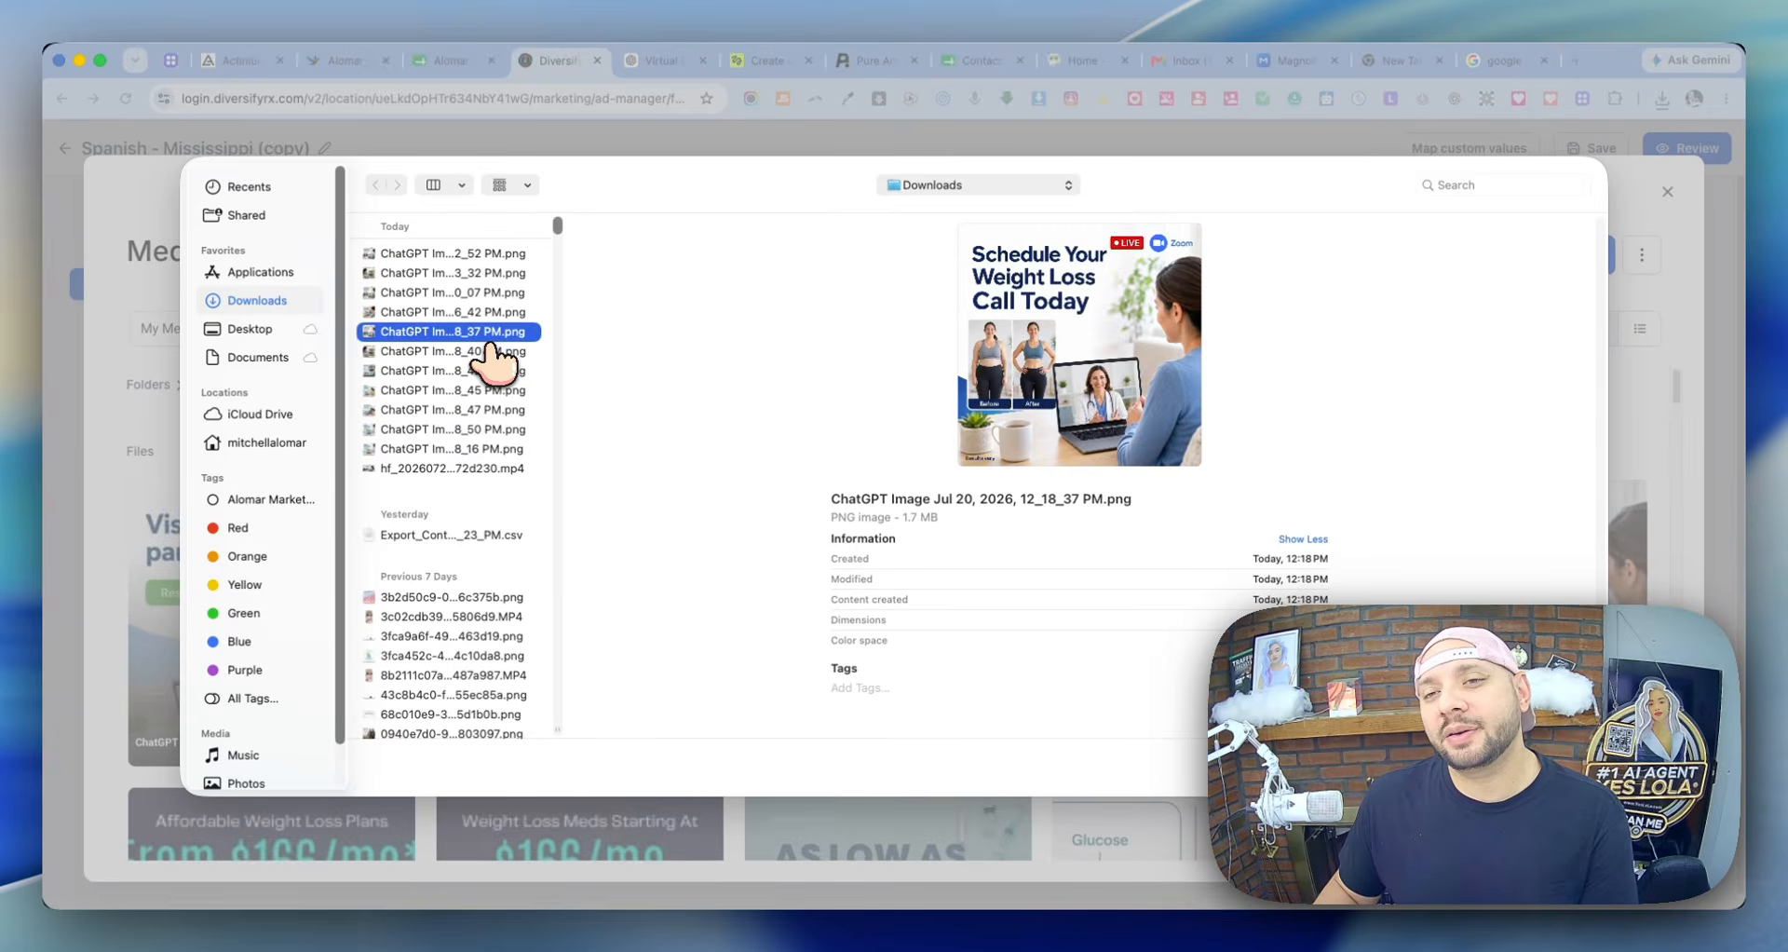
key("Down")
key("Return")
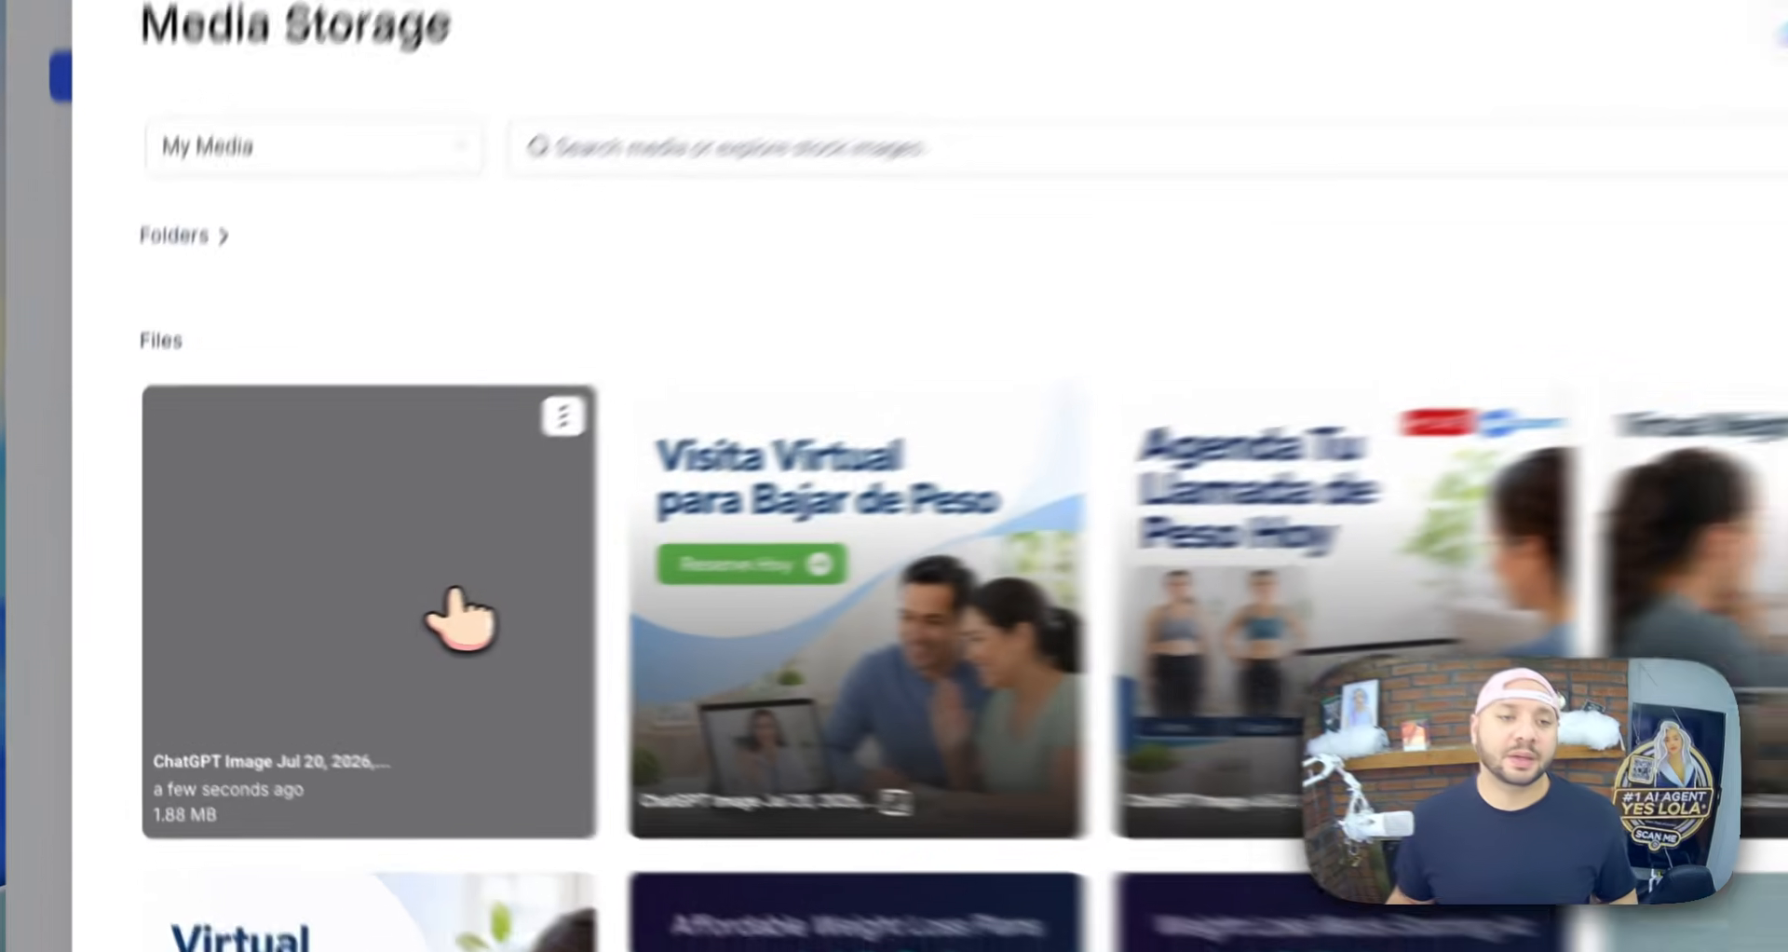
left_click(289, 573)
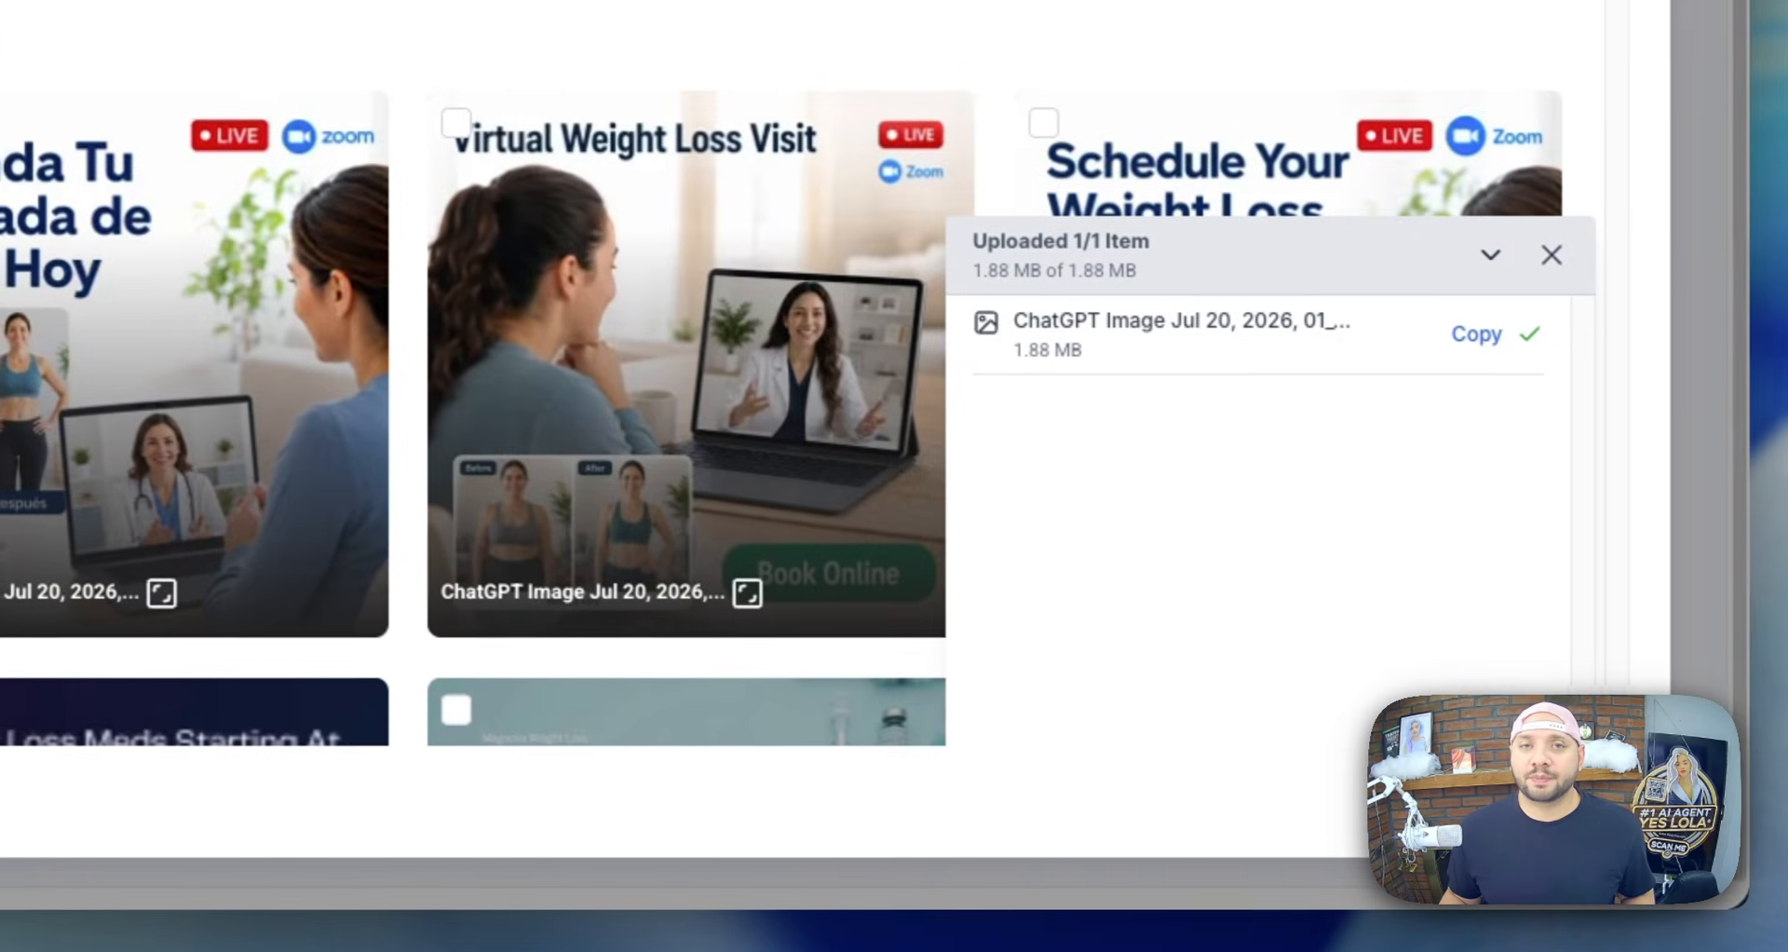
left_click(1571, 801)
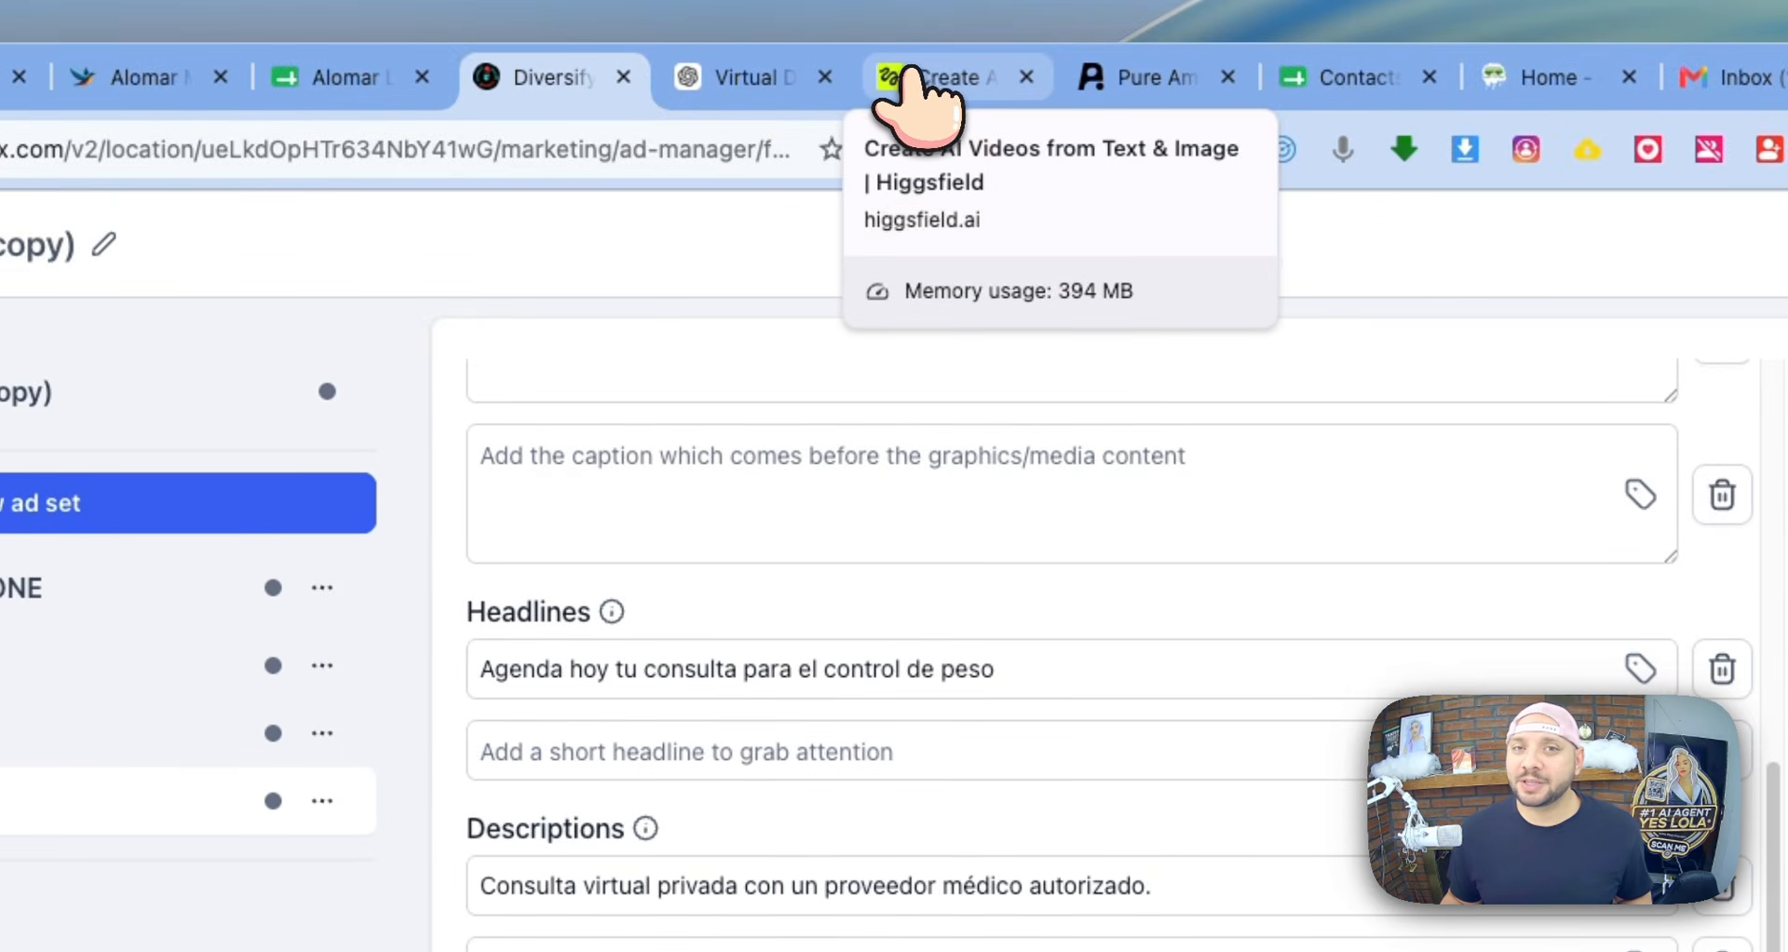
- Switch to Higgsfield's Create Video page and upload the Consulta Virtual image from Downloads as source media
left_click(920, 79)
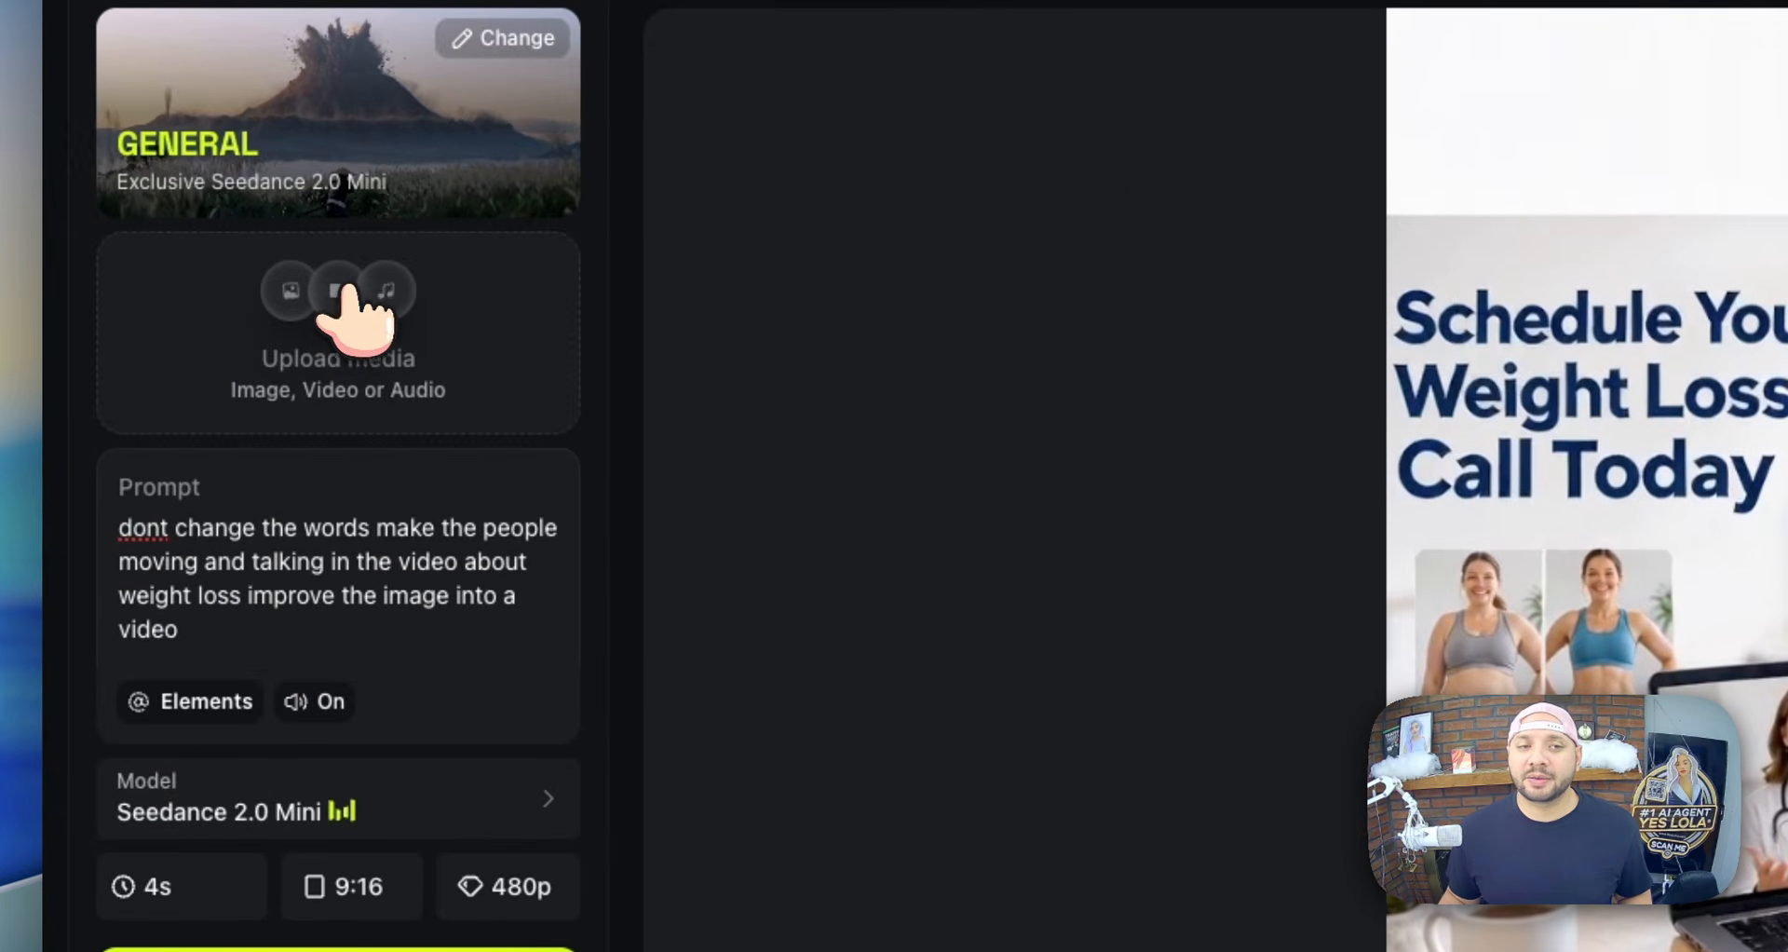
left_click(347, 293)
left_click(755, 465)
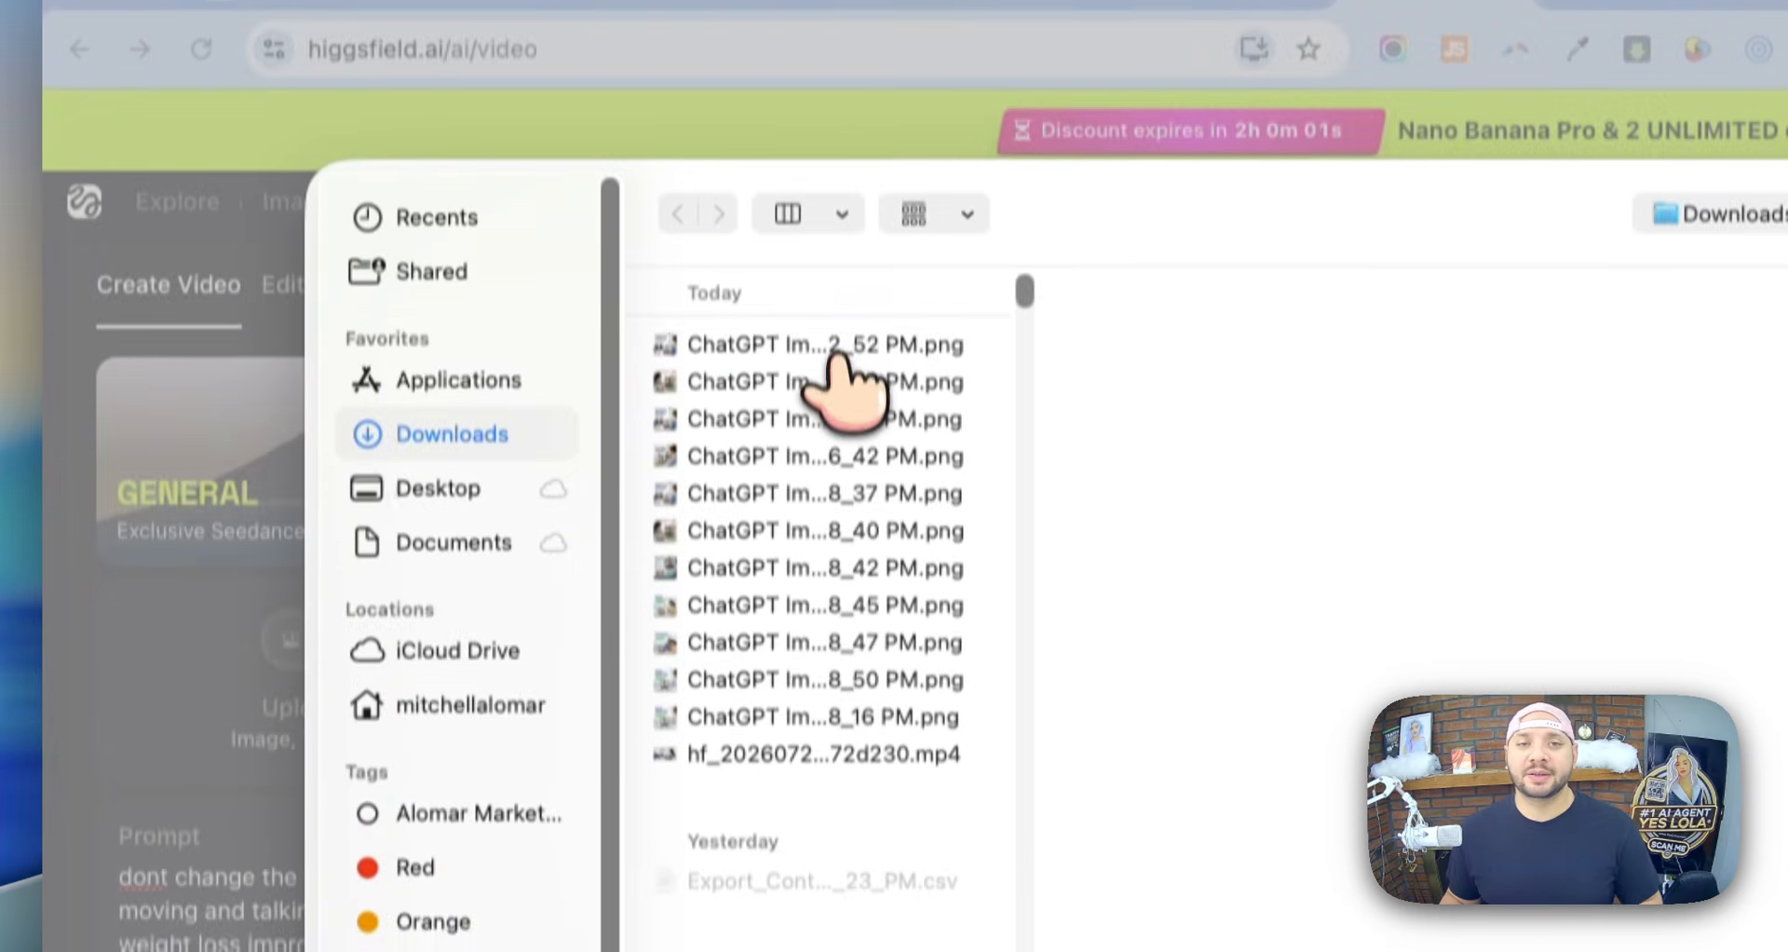
left_click(838, 8)
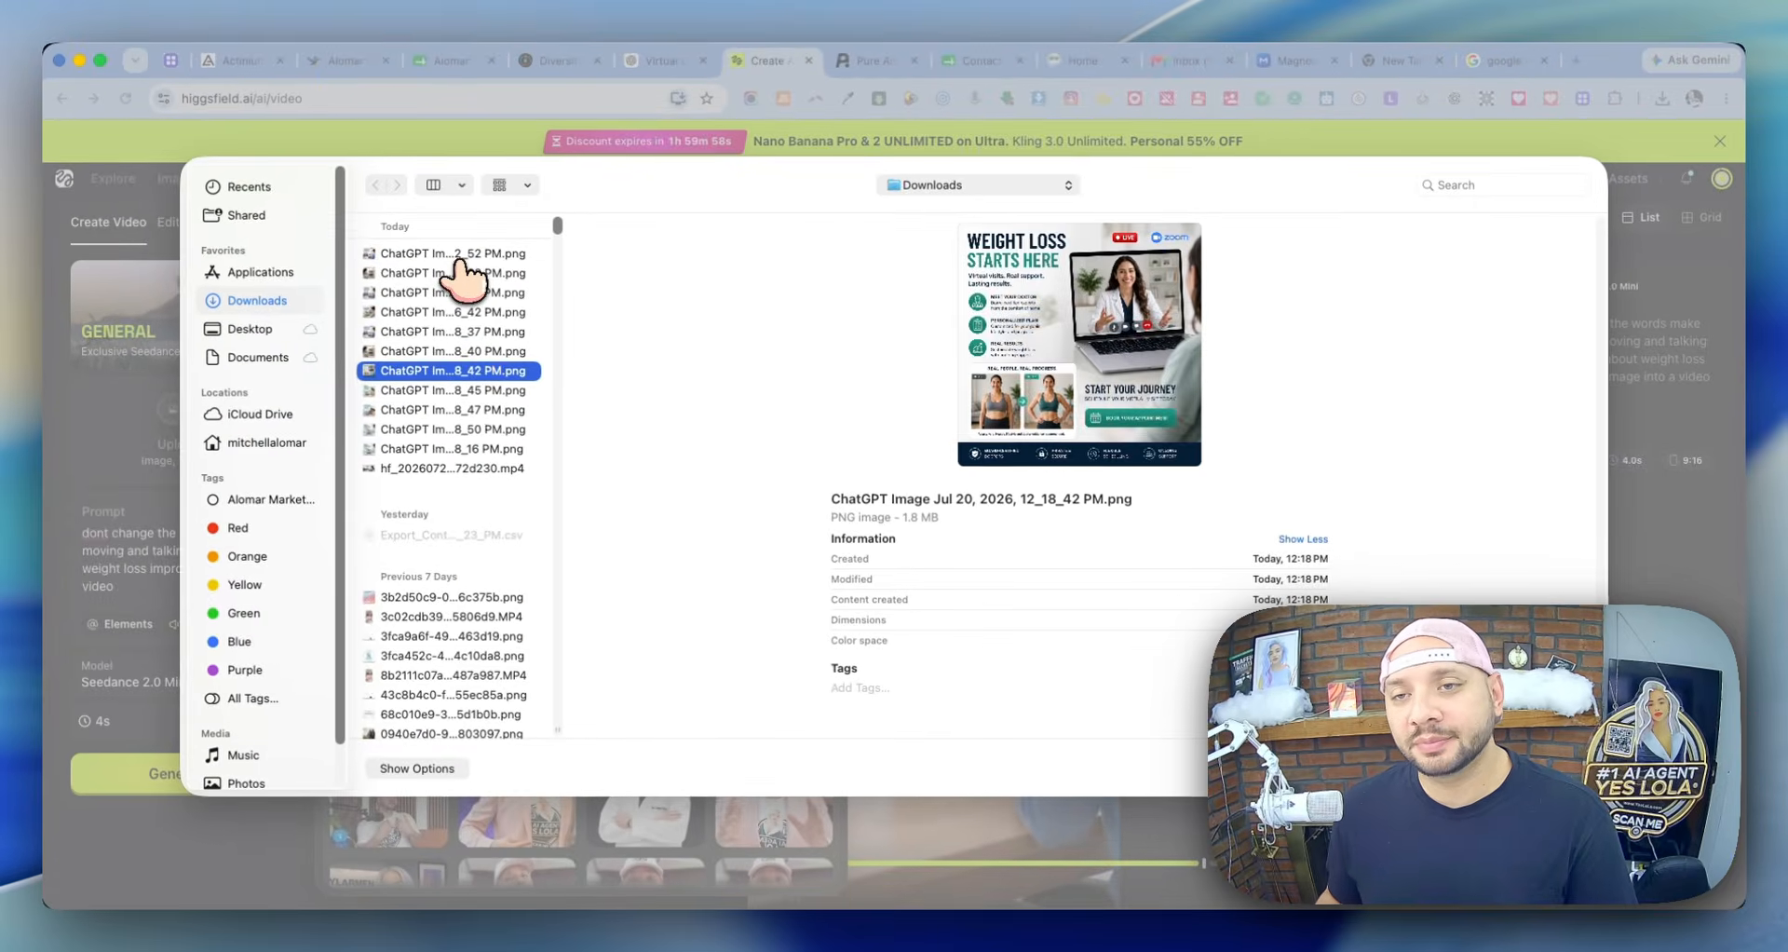
key("Up")
key("Up")
key("Return")
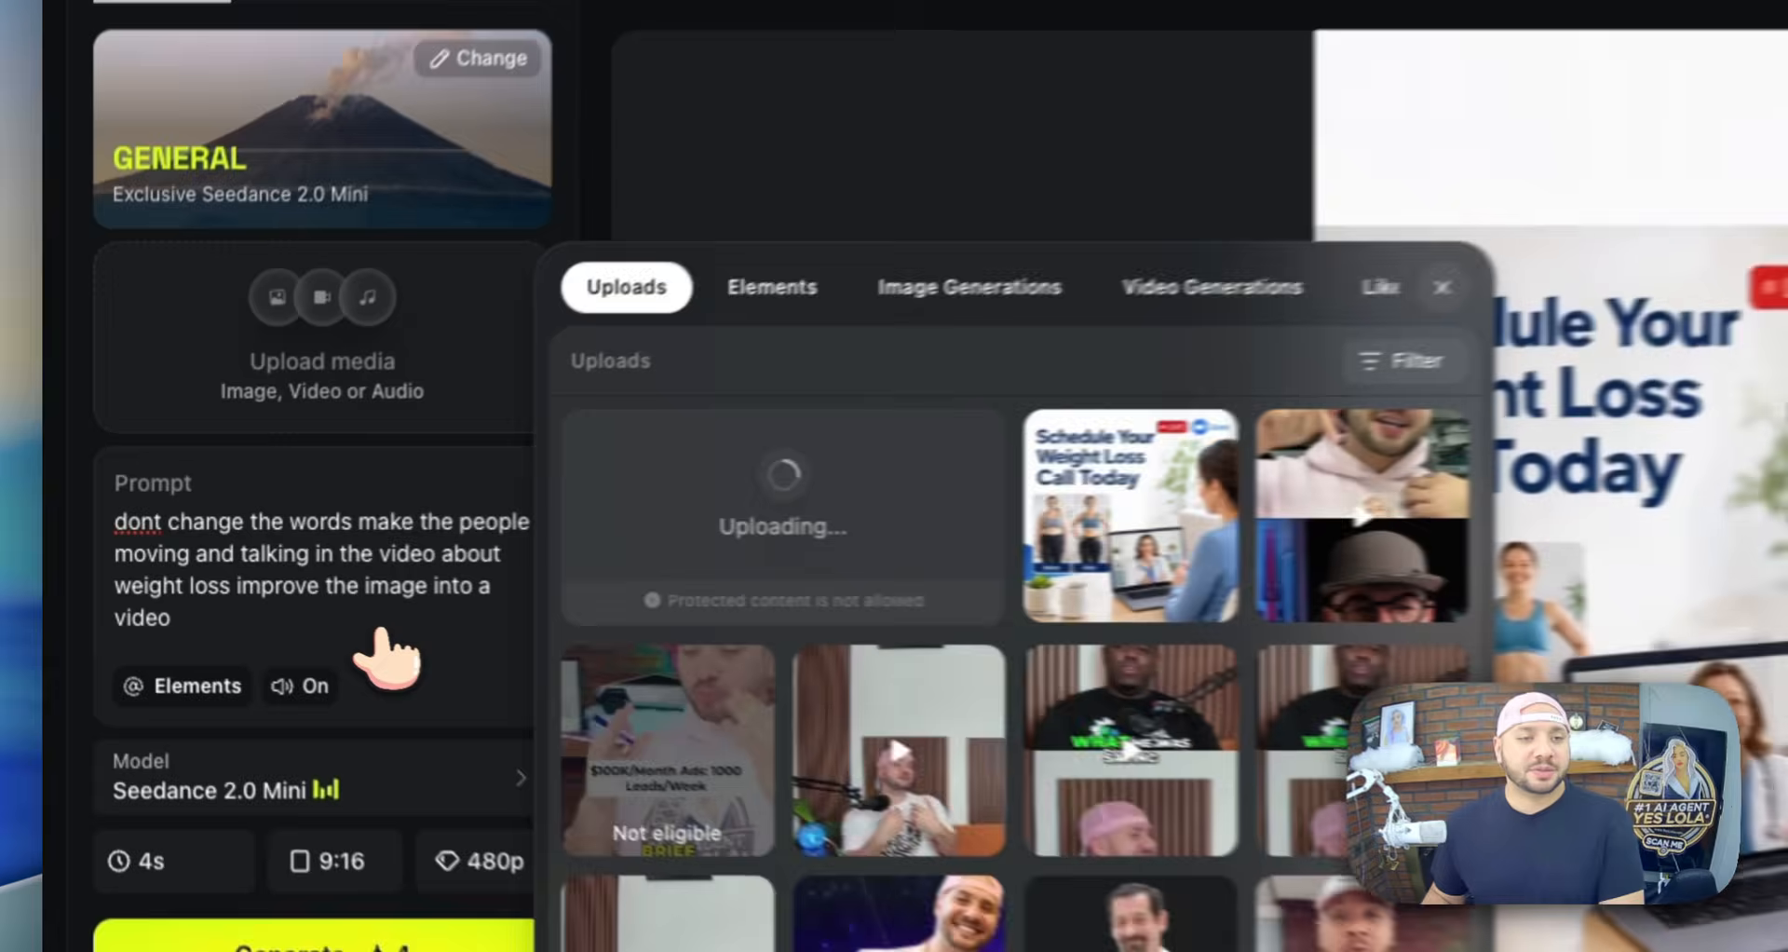
left_click(228, 594)
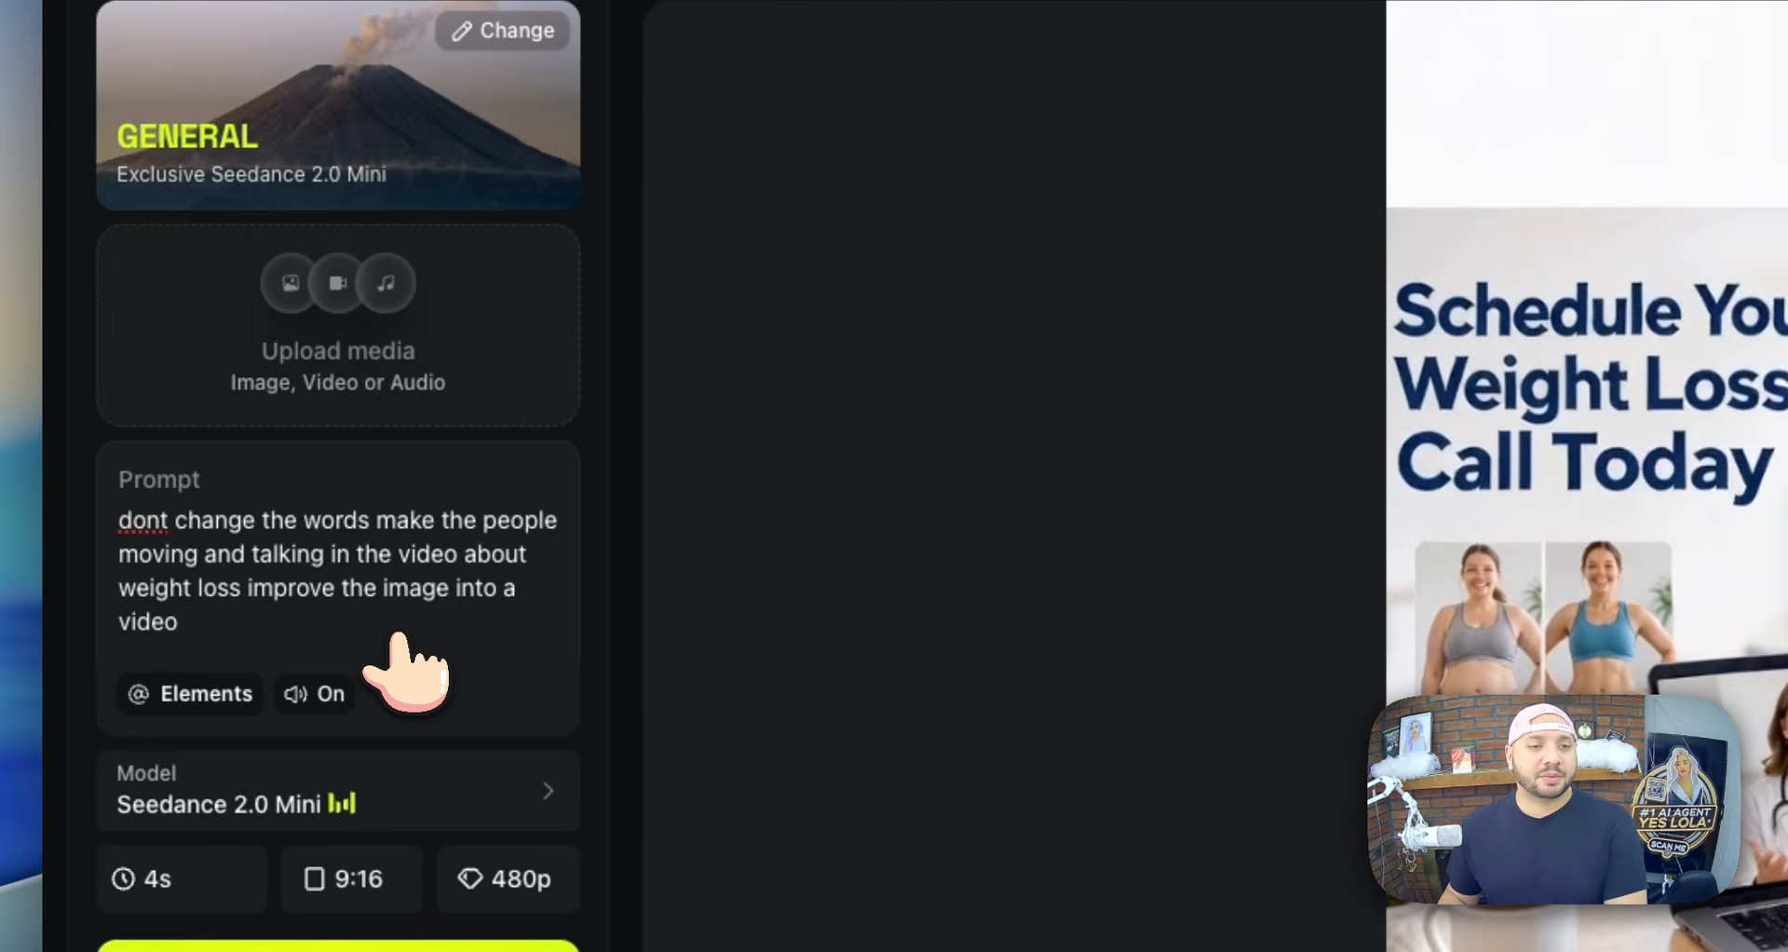
left_click(383, 358)
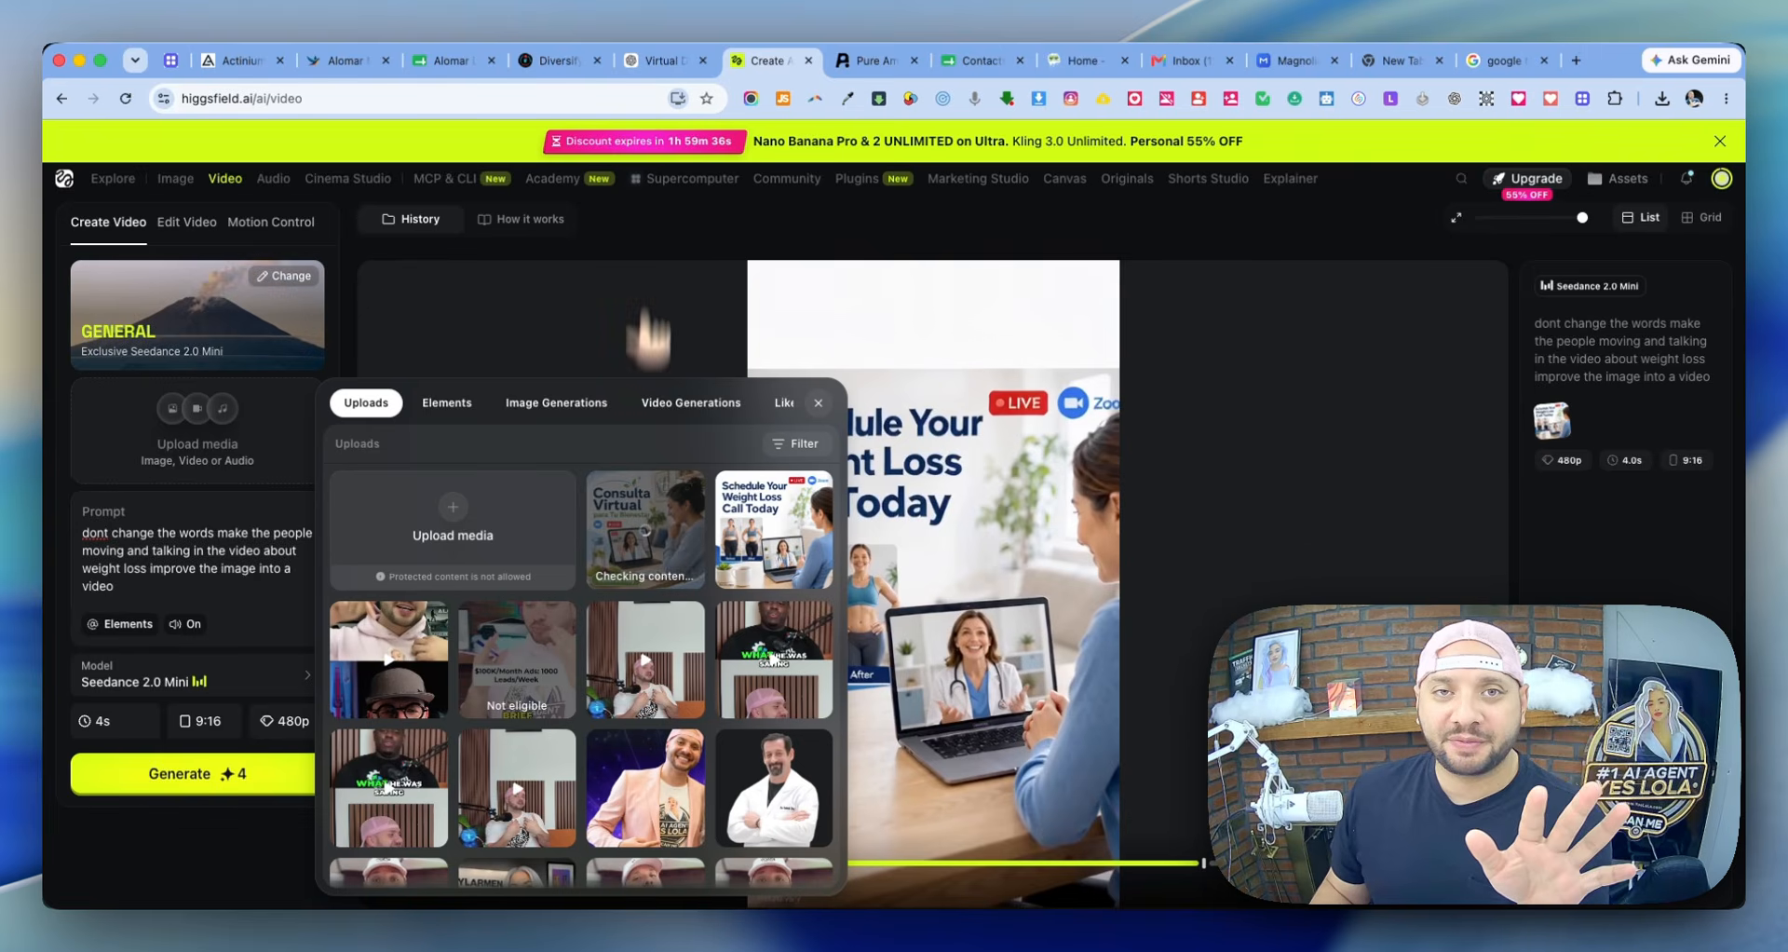
left_click(559, 63)
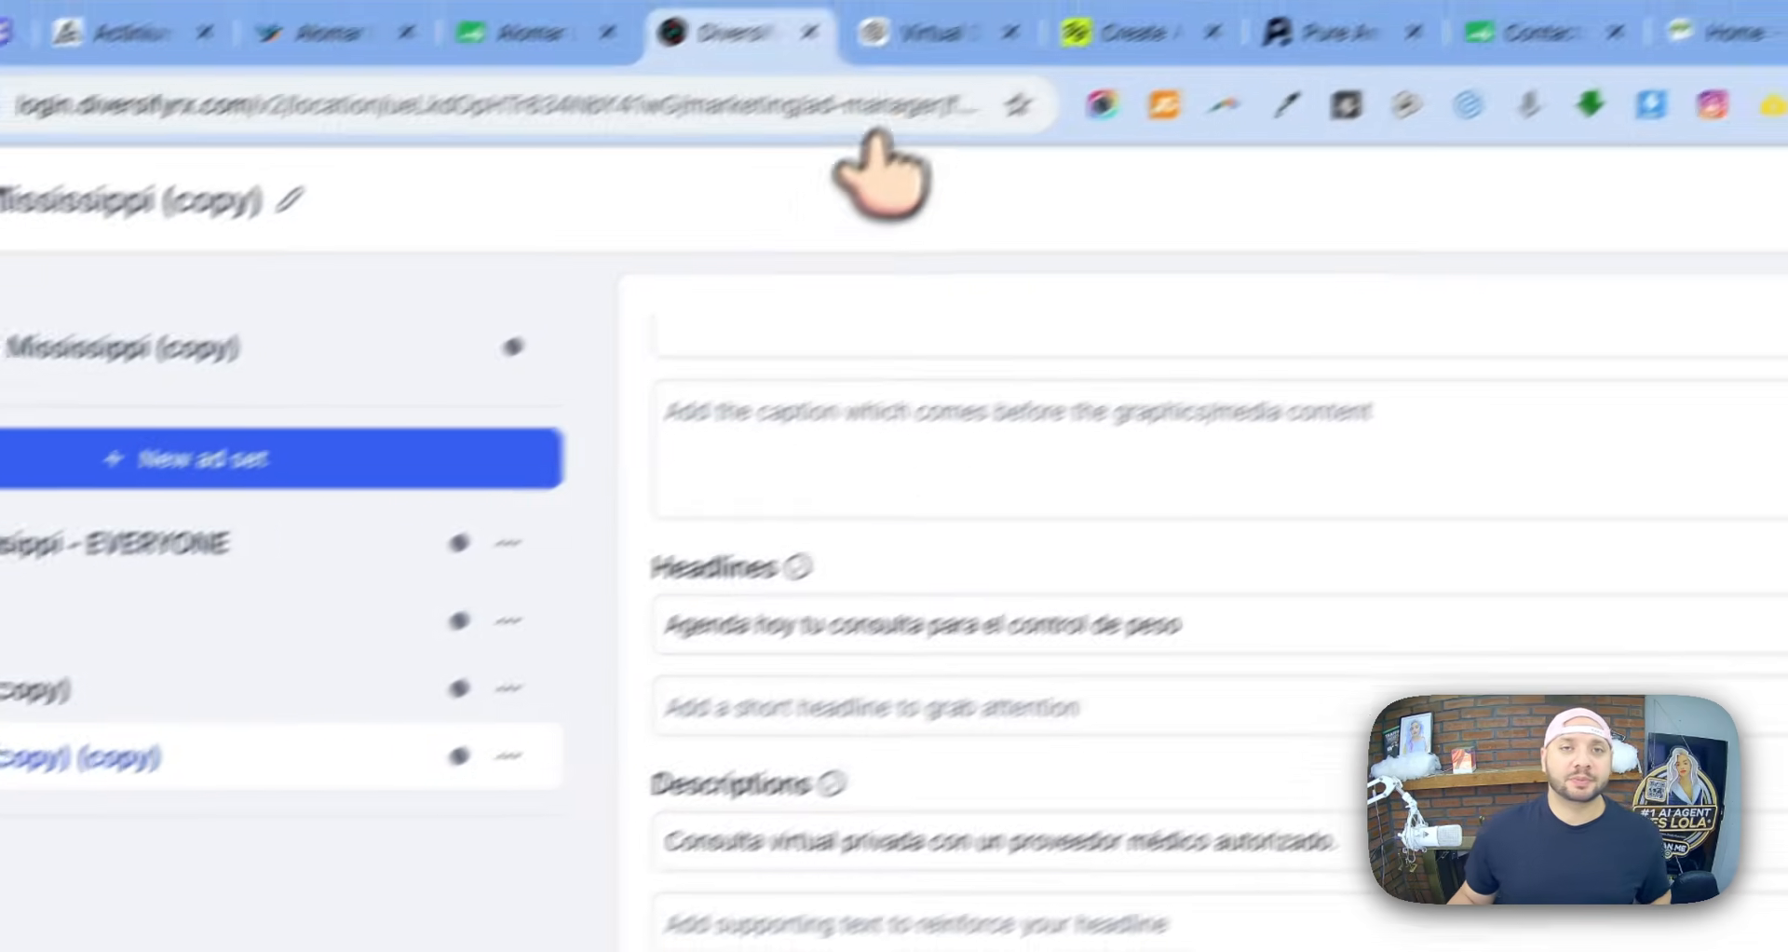
left_click(838, 89)
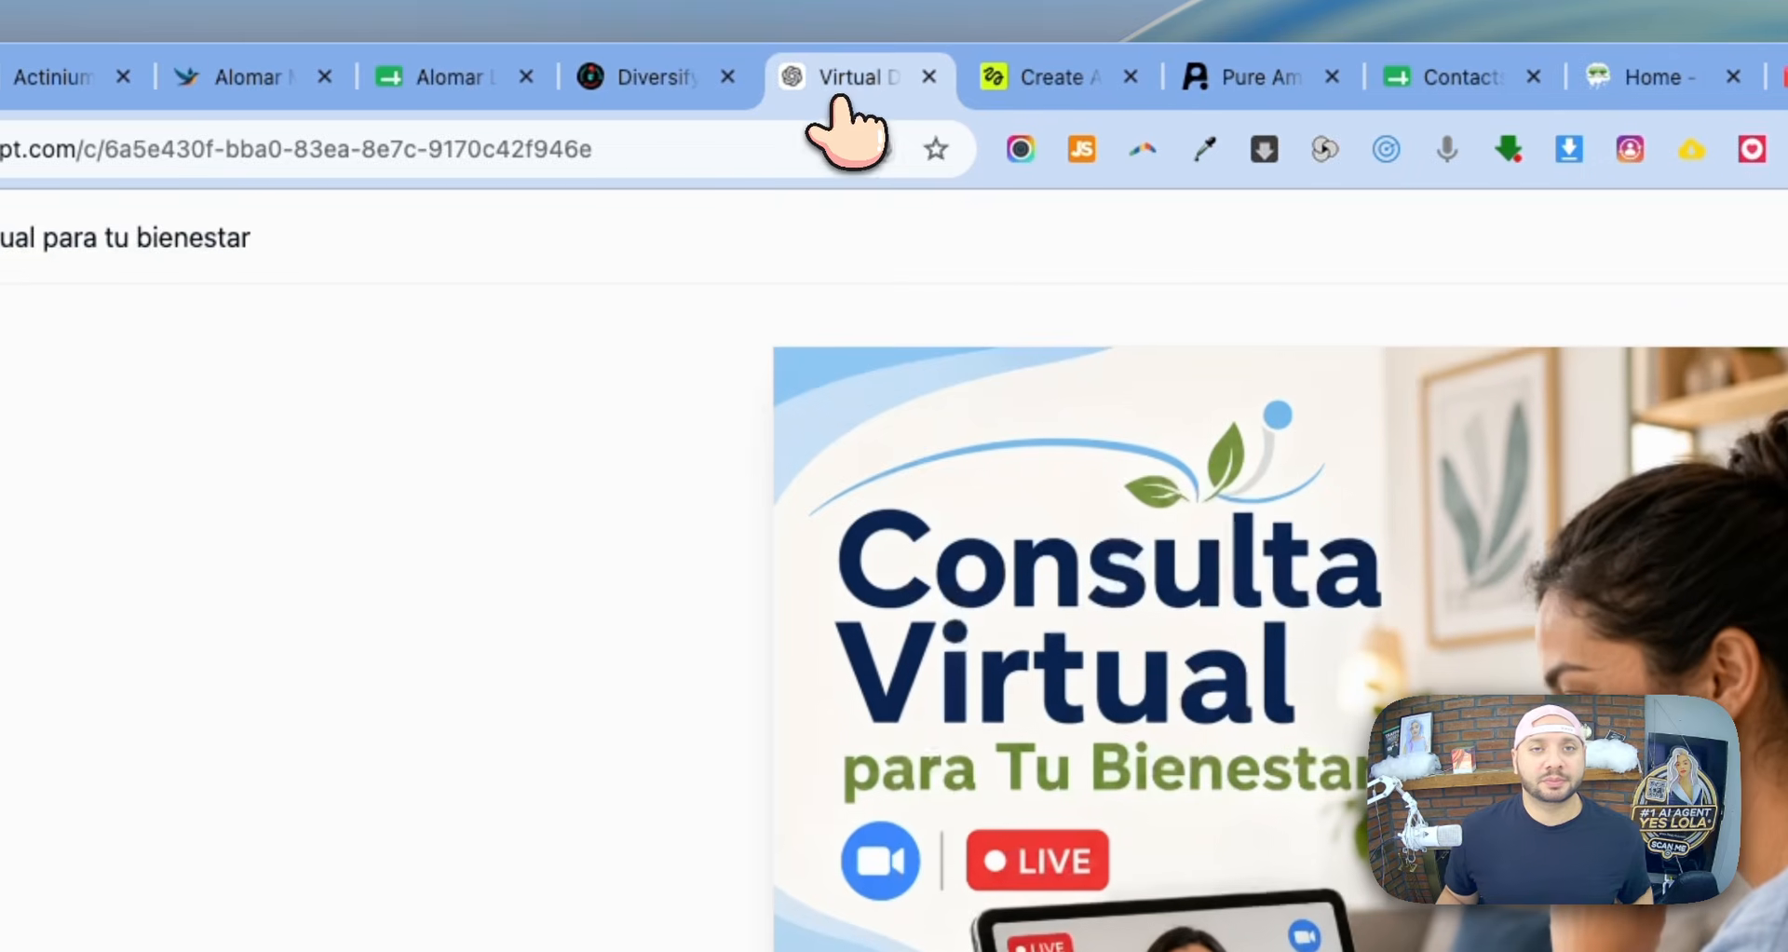
left_click(1048, 80)
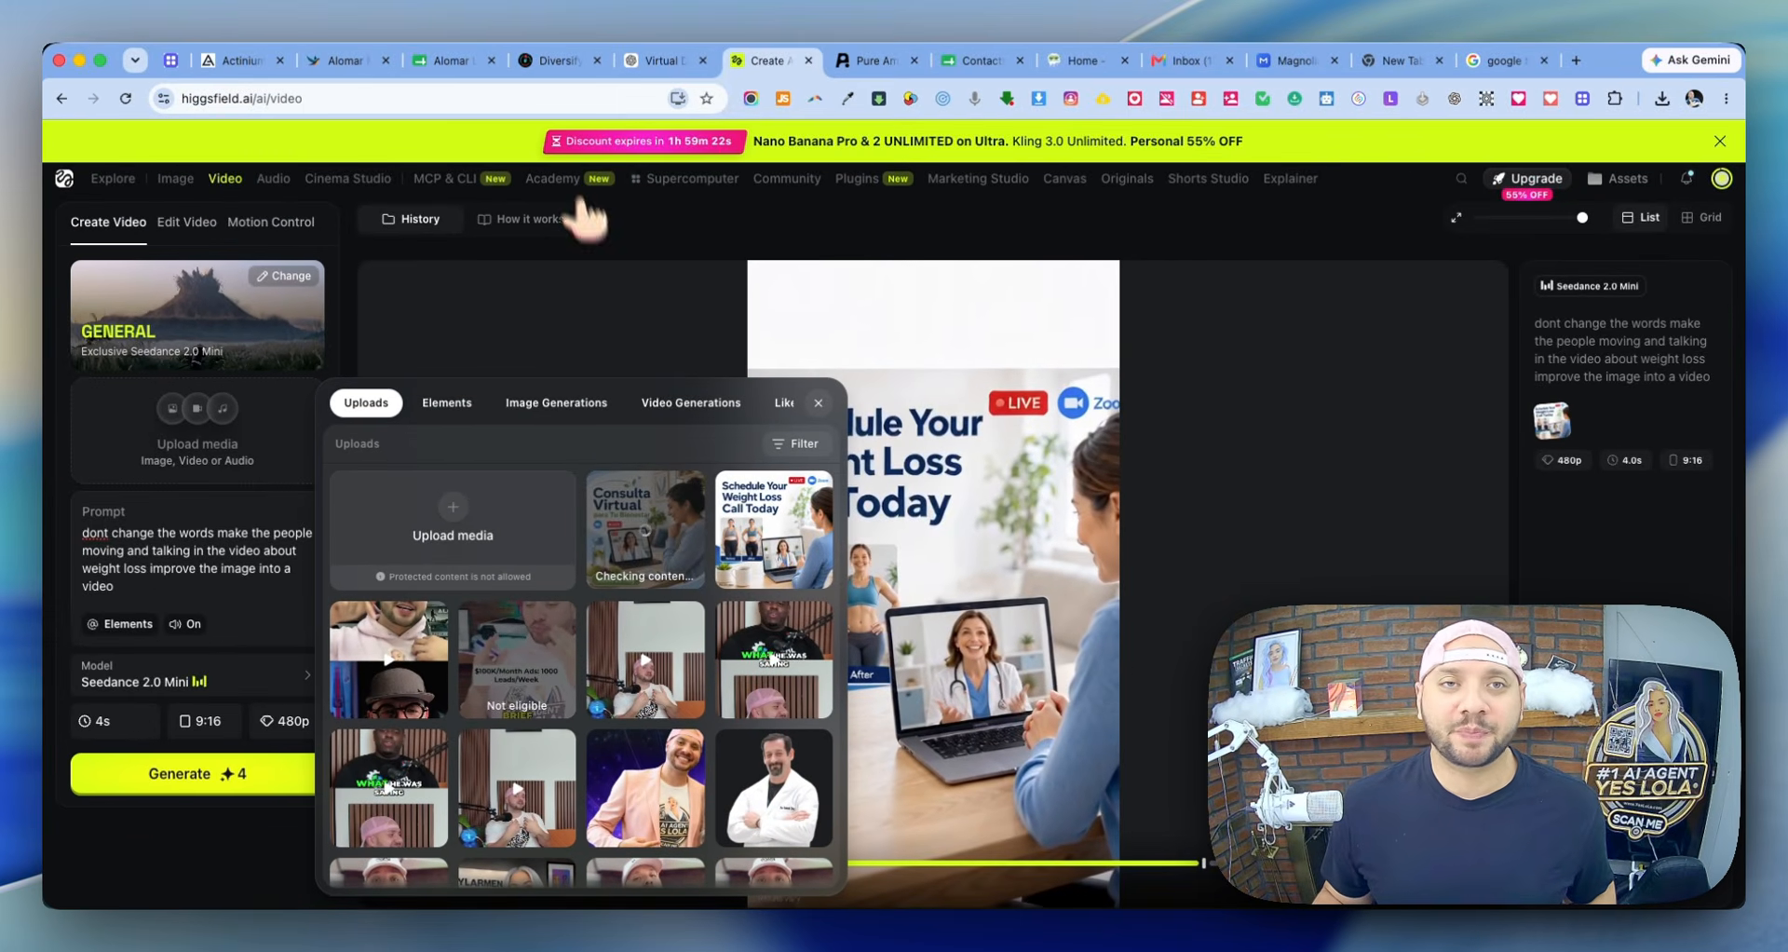
- Switch to the DiversifyRx ad manager, check the audience settings of the Mississippi - EVERYONE ad set and duplicate it
left_click(571, 63)
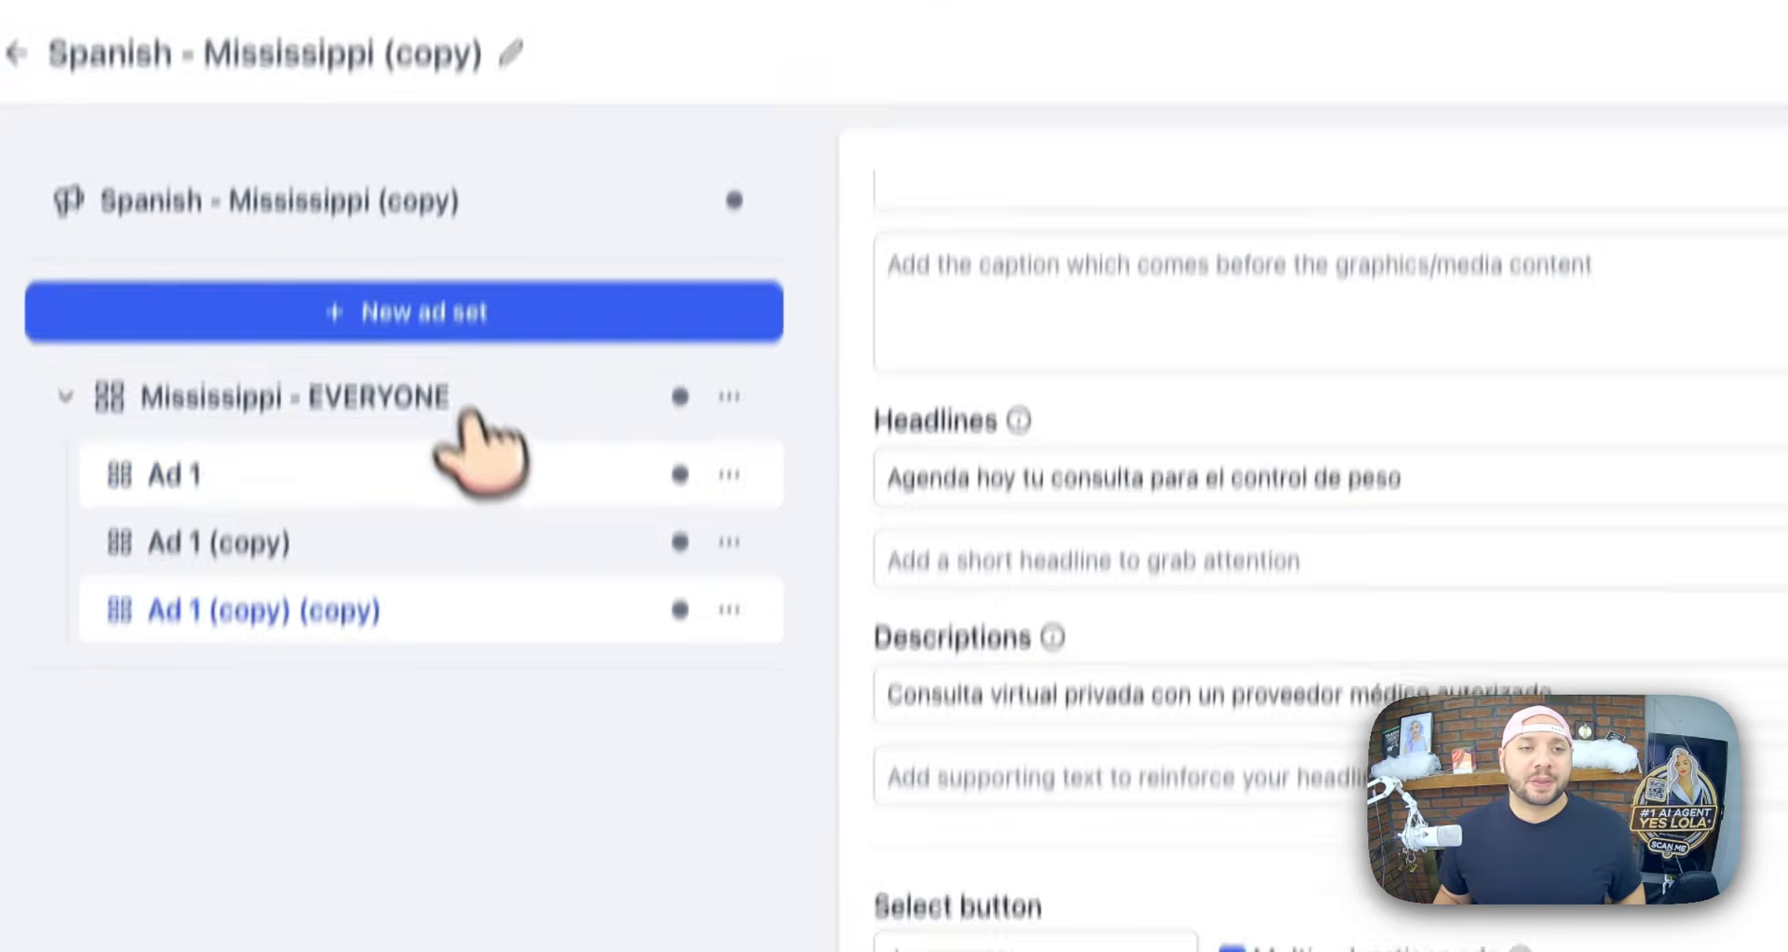
left_click(420, 574)
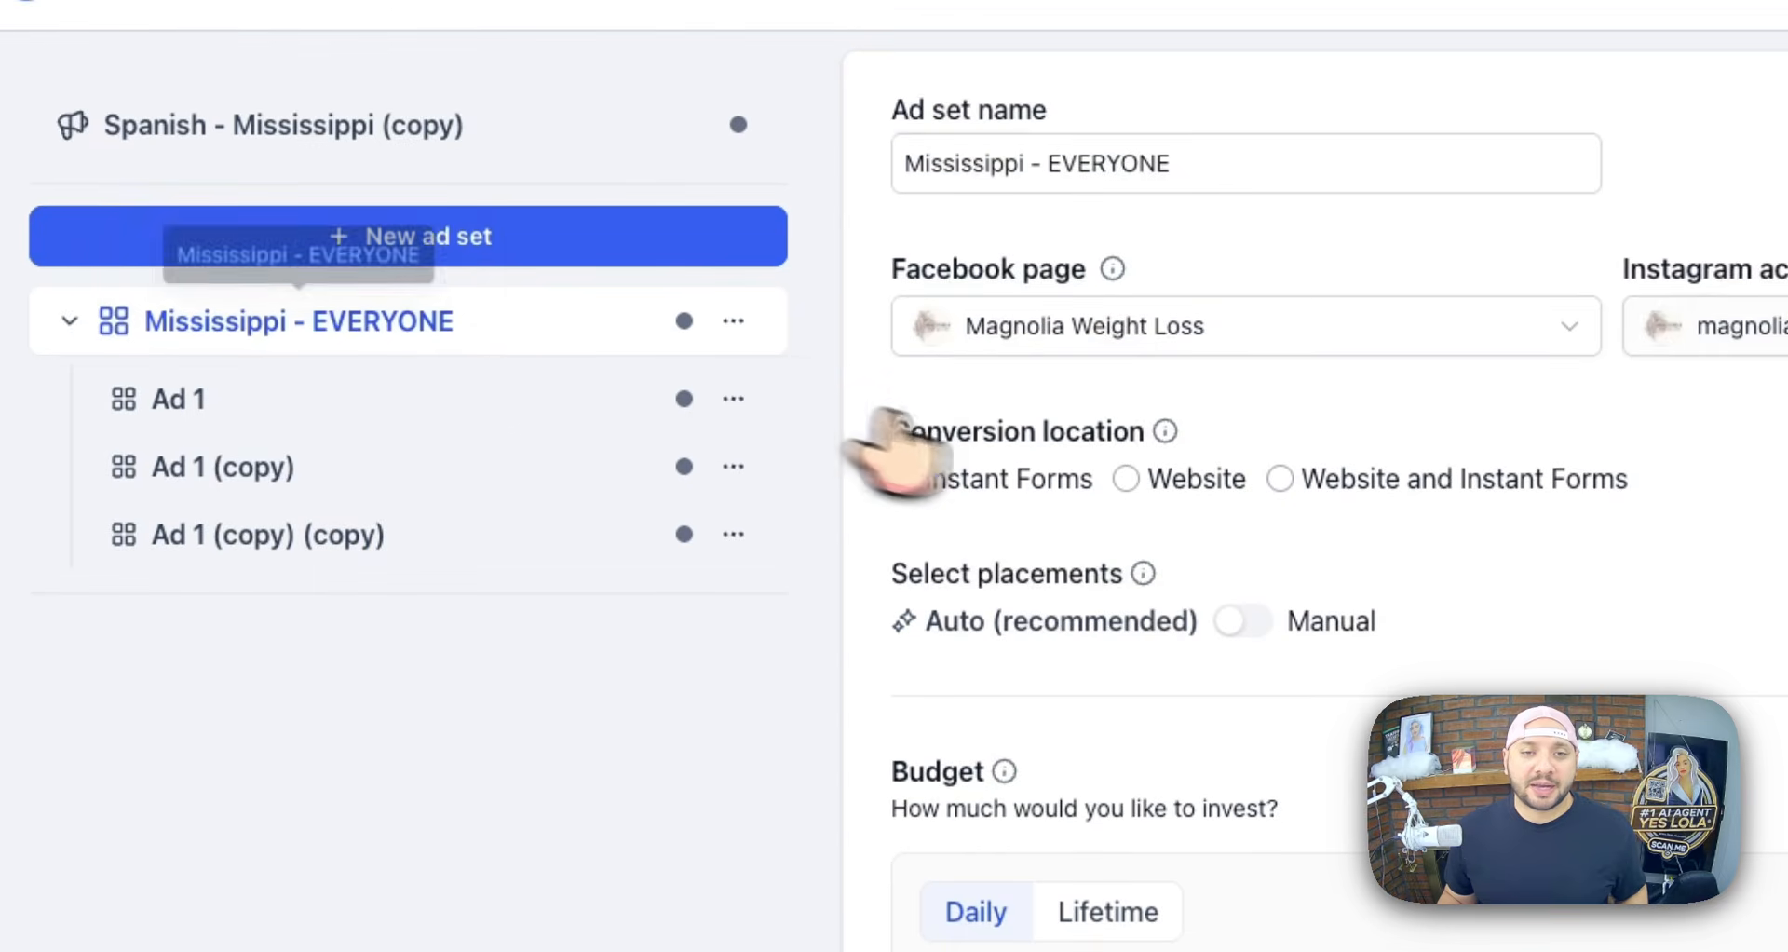
scroll(1210, 596, "down", 10)
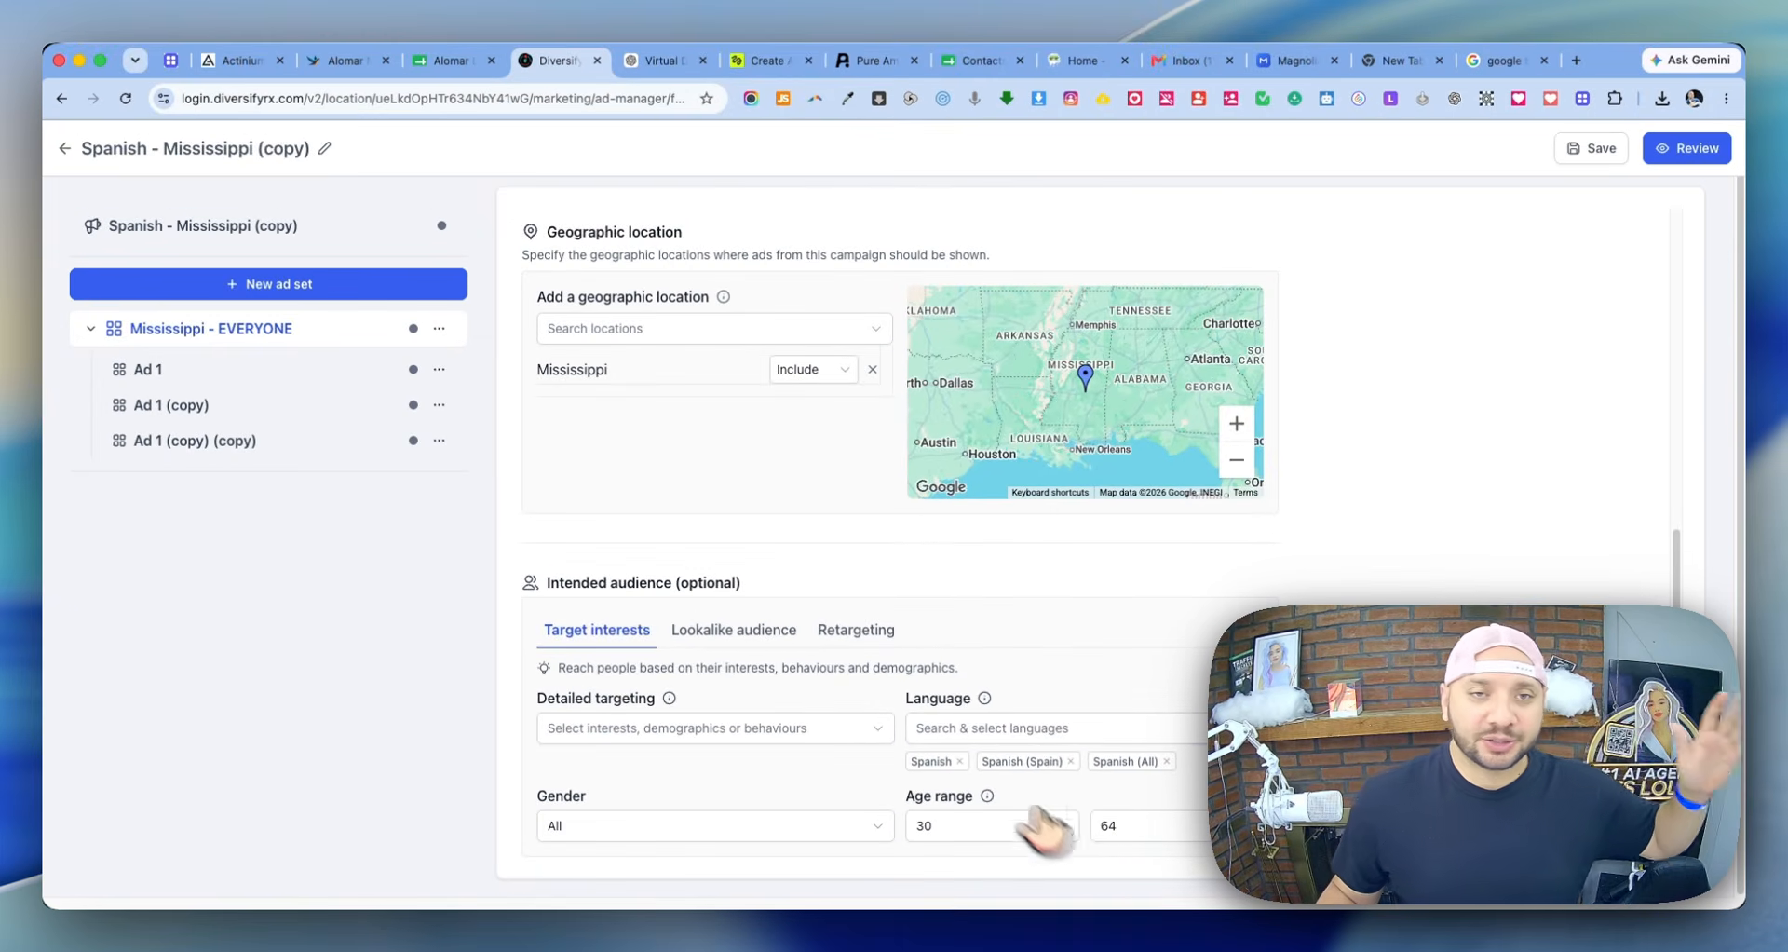
scroll(927, 722, "up", 1)
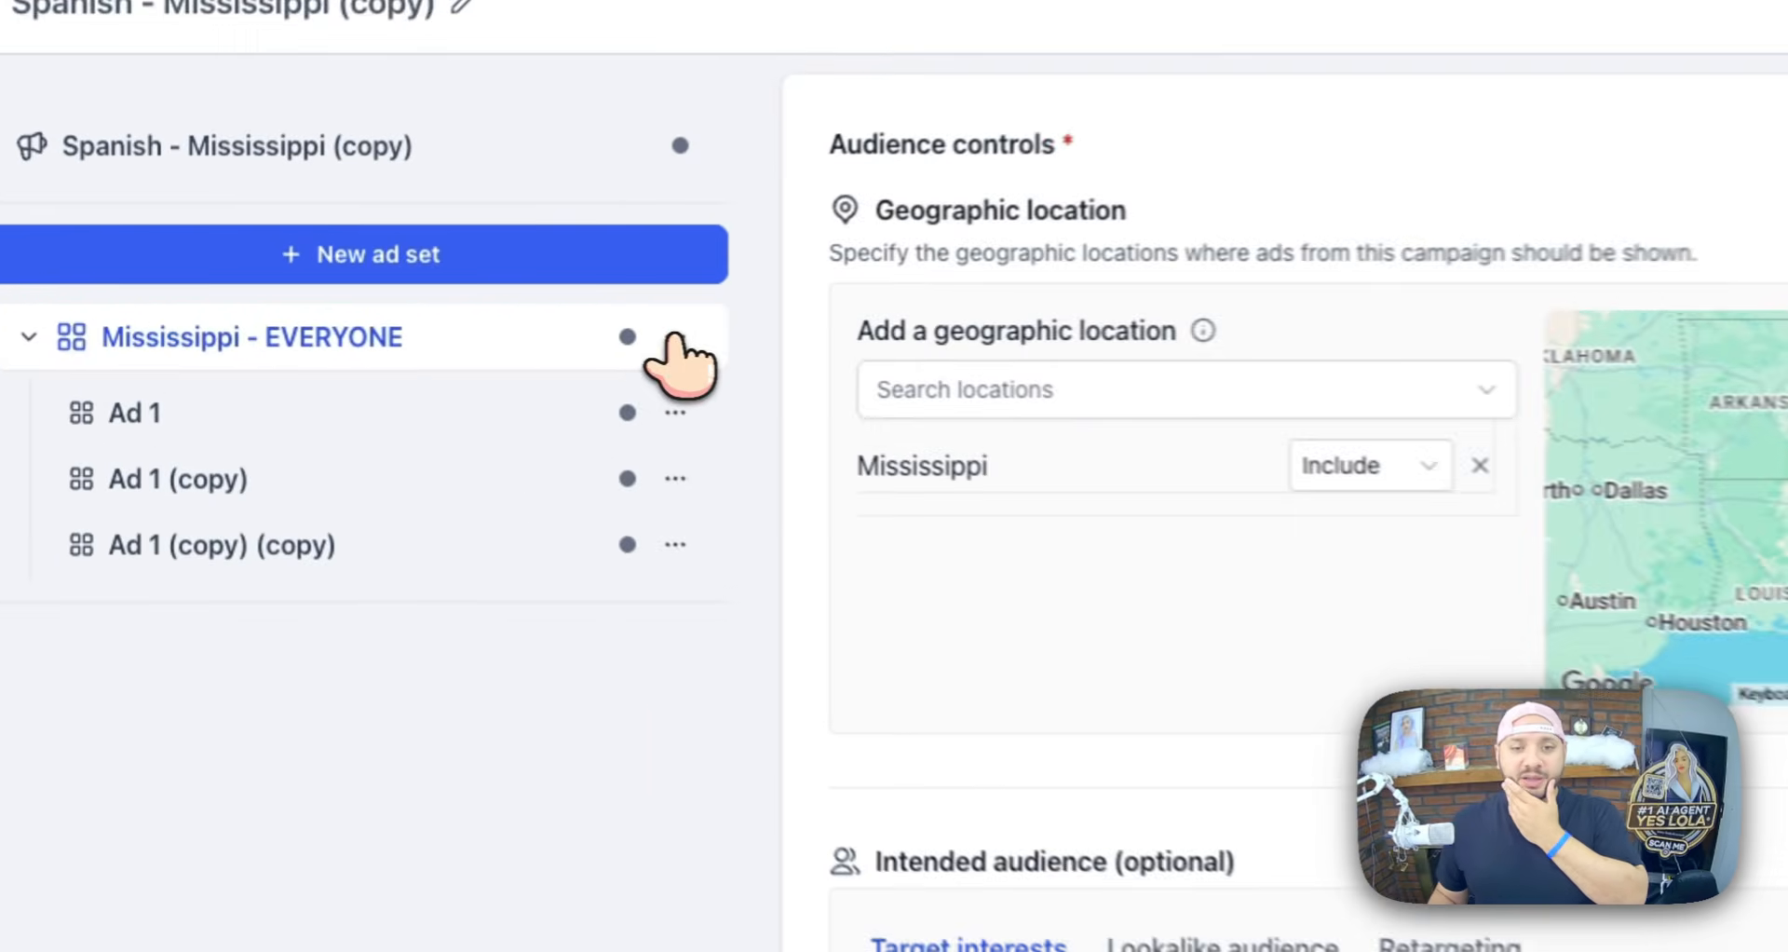
left_click(437, 330)
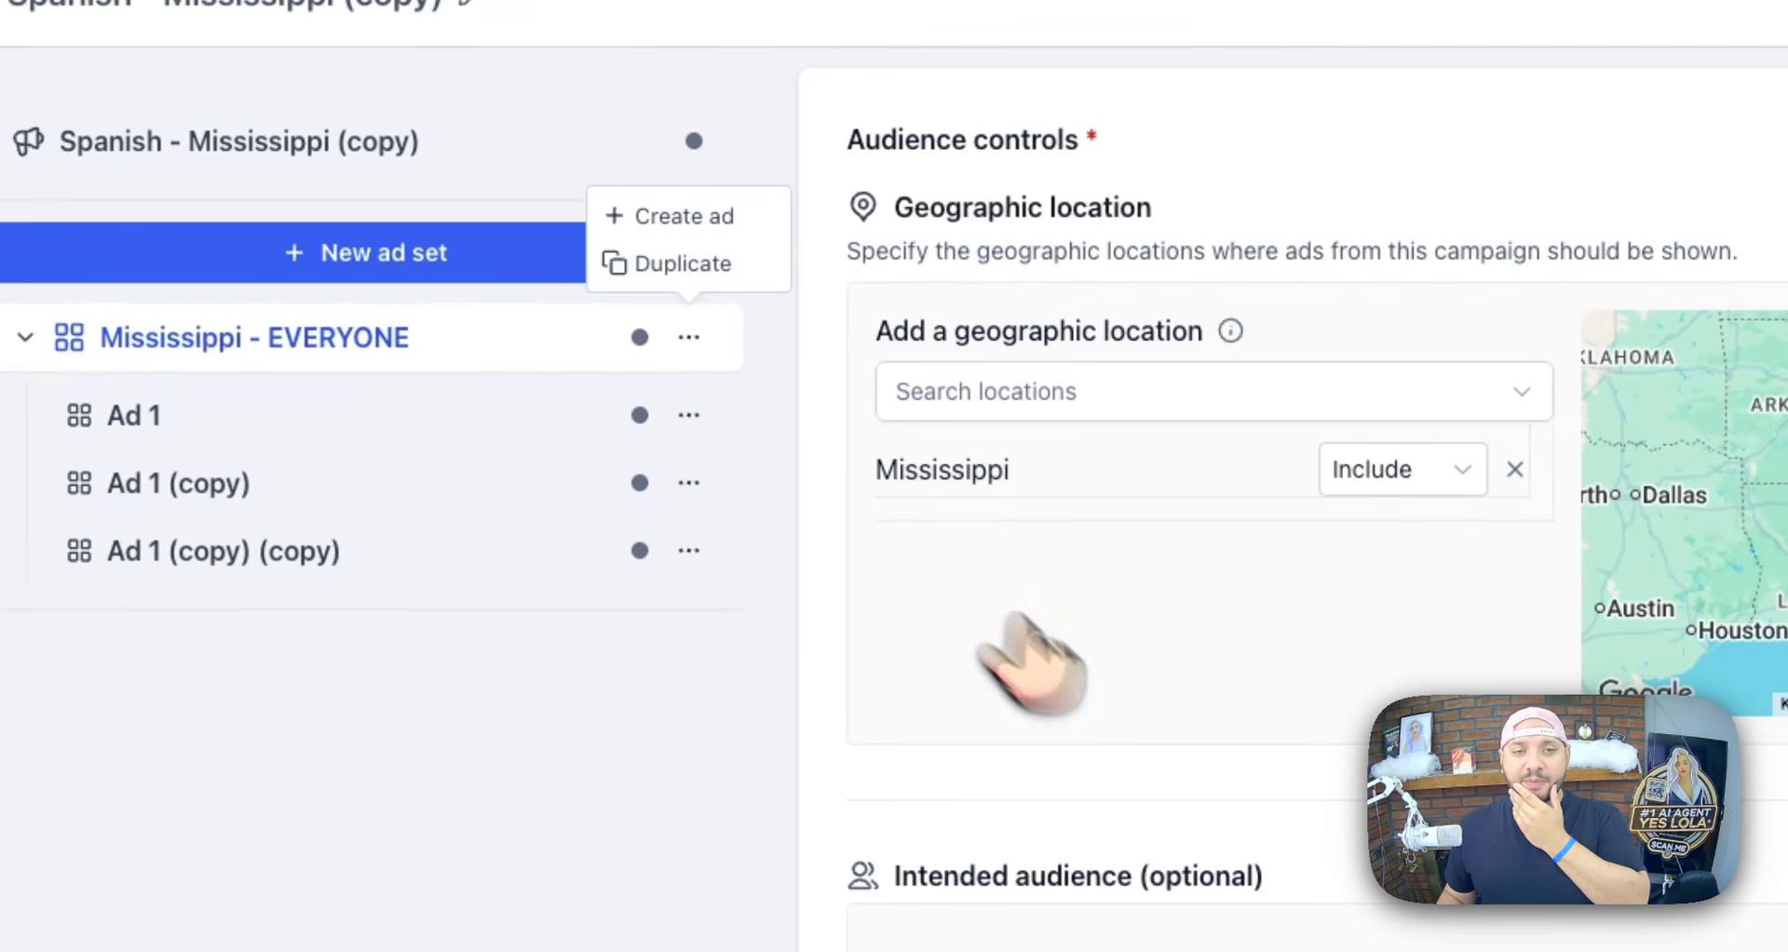
left_click(700, 265)
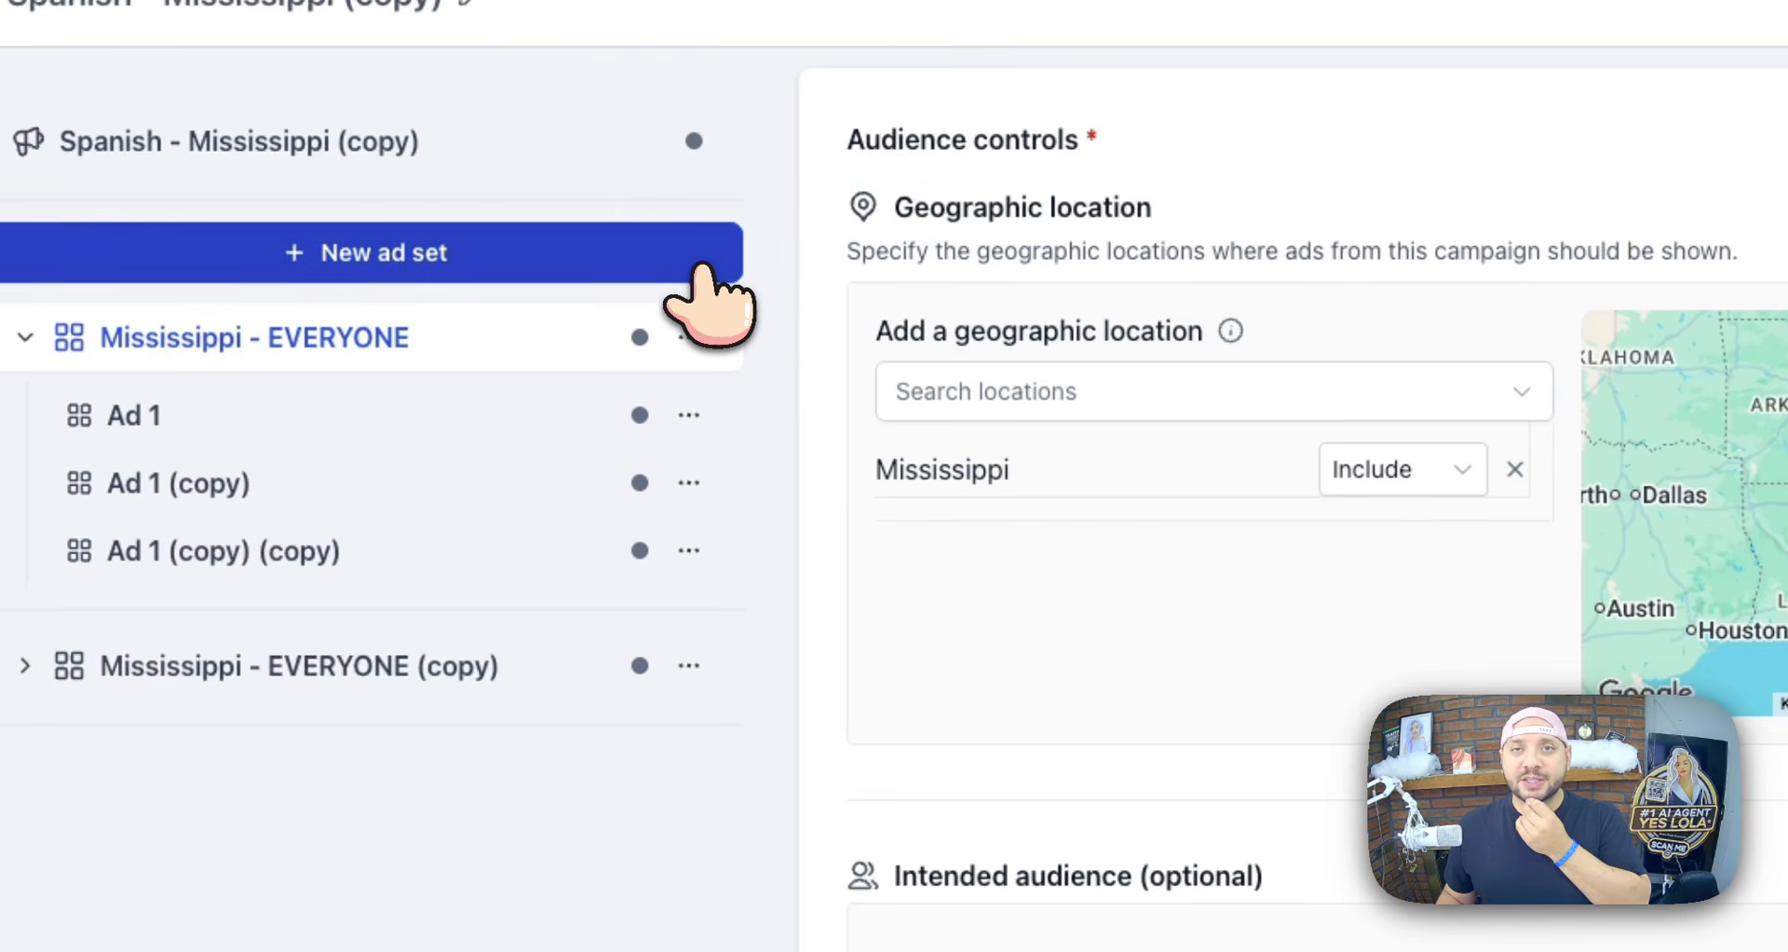
- Rename the duplicated Mississippi - EVERYONE ad set as "Mississippi - Targeting - Male"
left_click(470, 667)
left_click(1001, 191)
left_click_drag(1001, 187, 1211, 198)
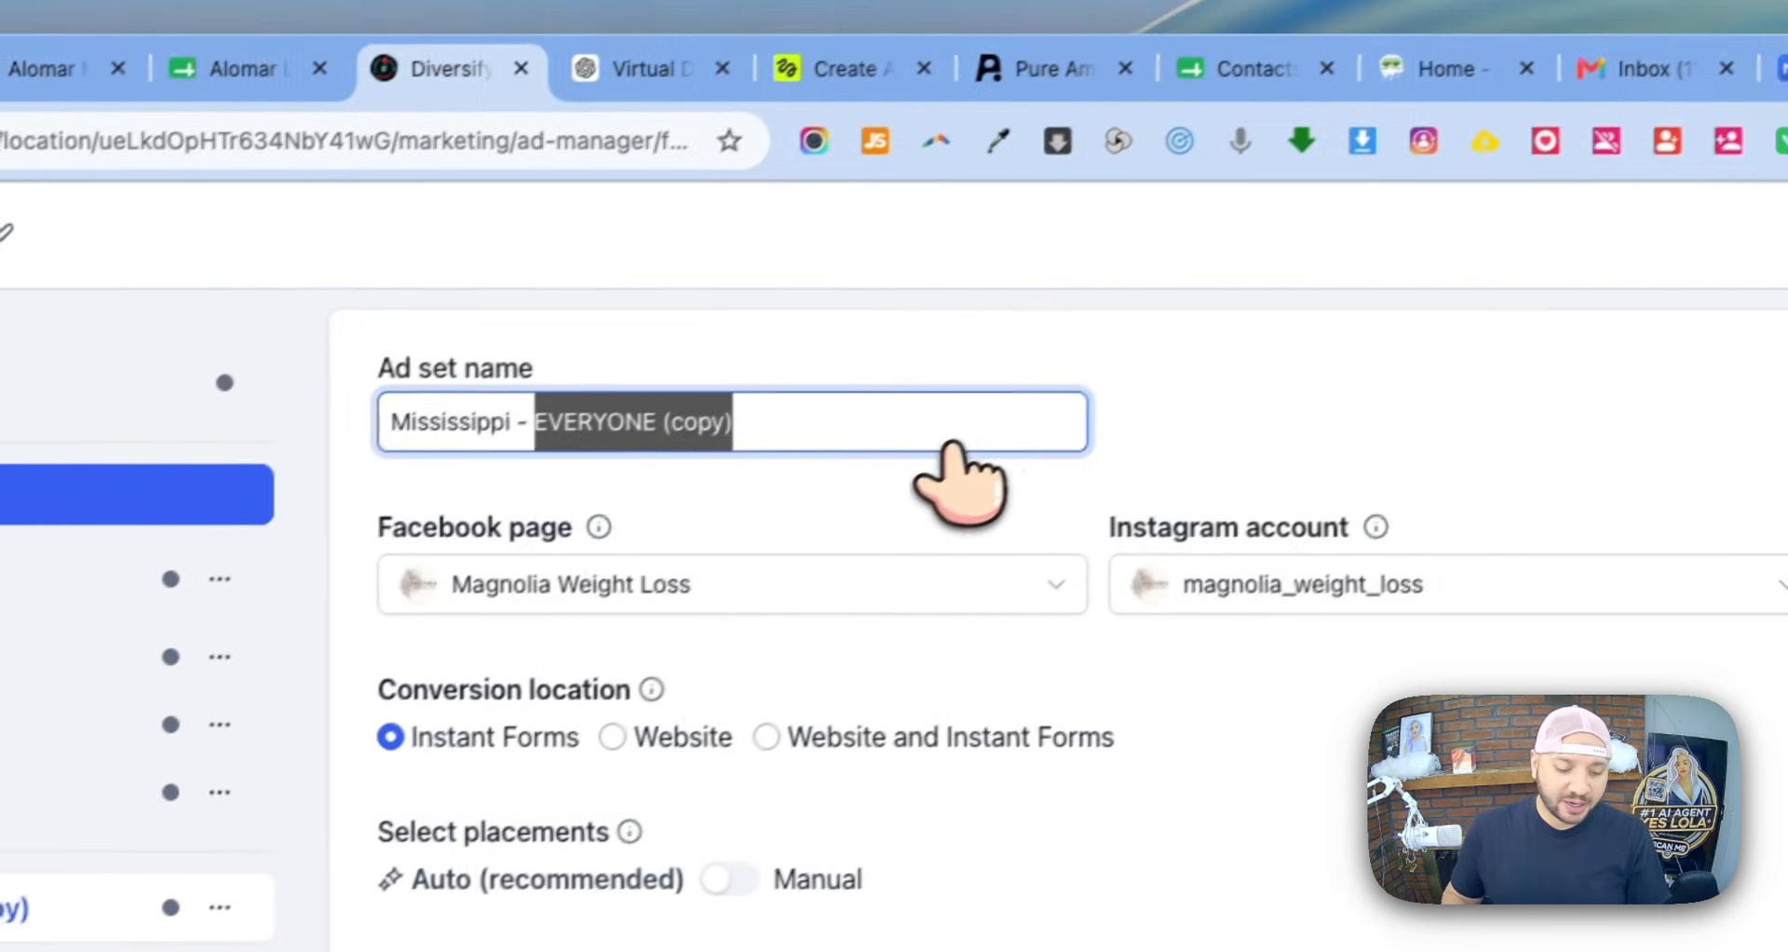
type("Targeting -")
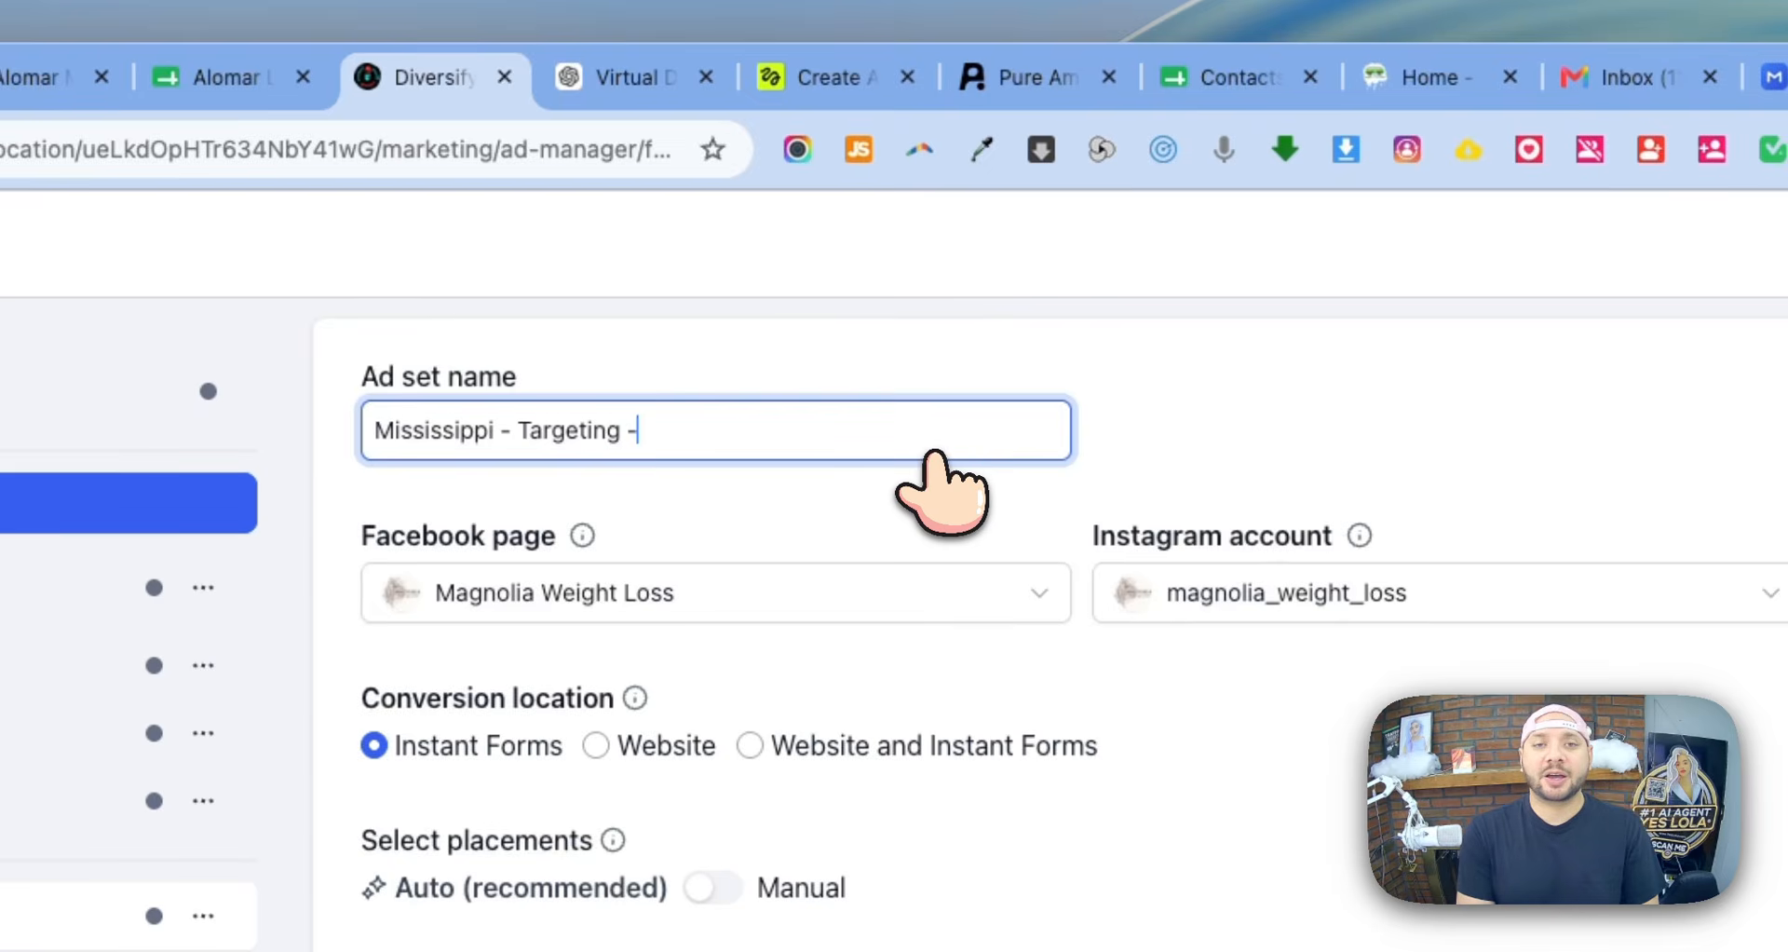
type(" Male")
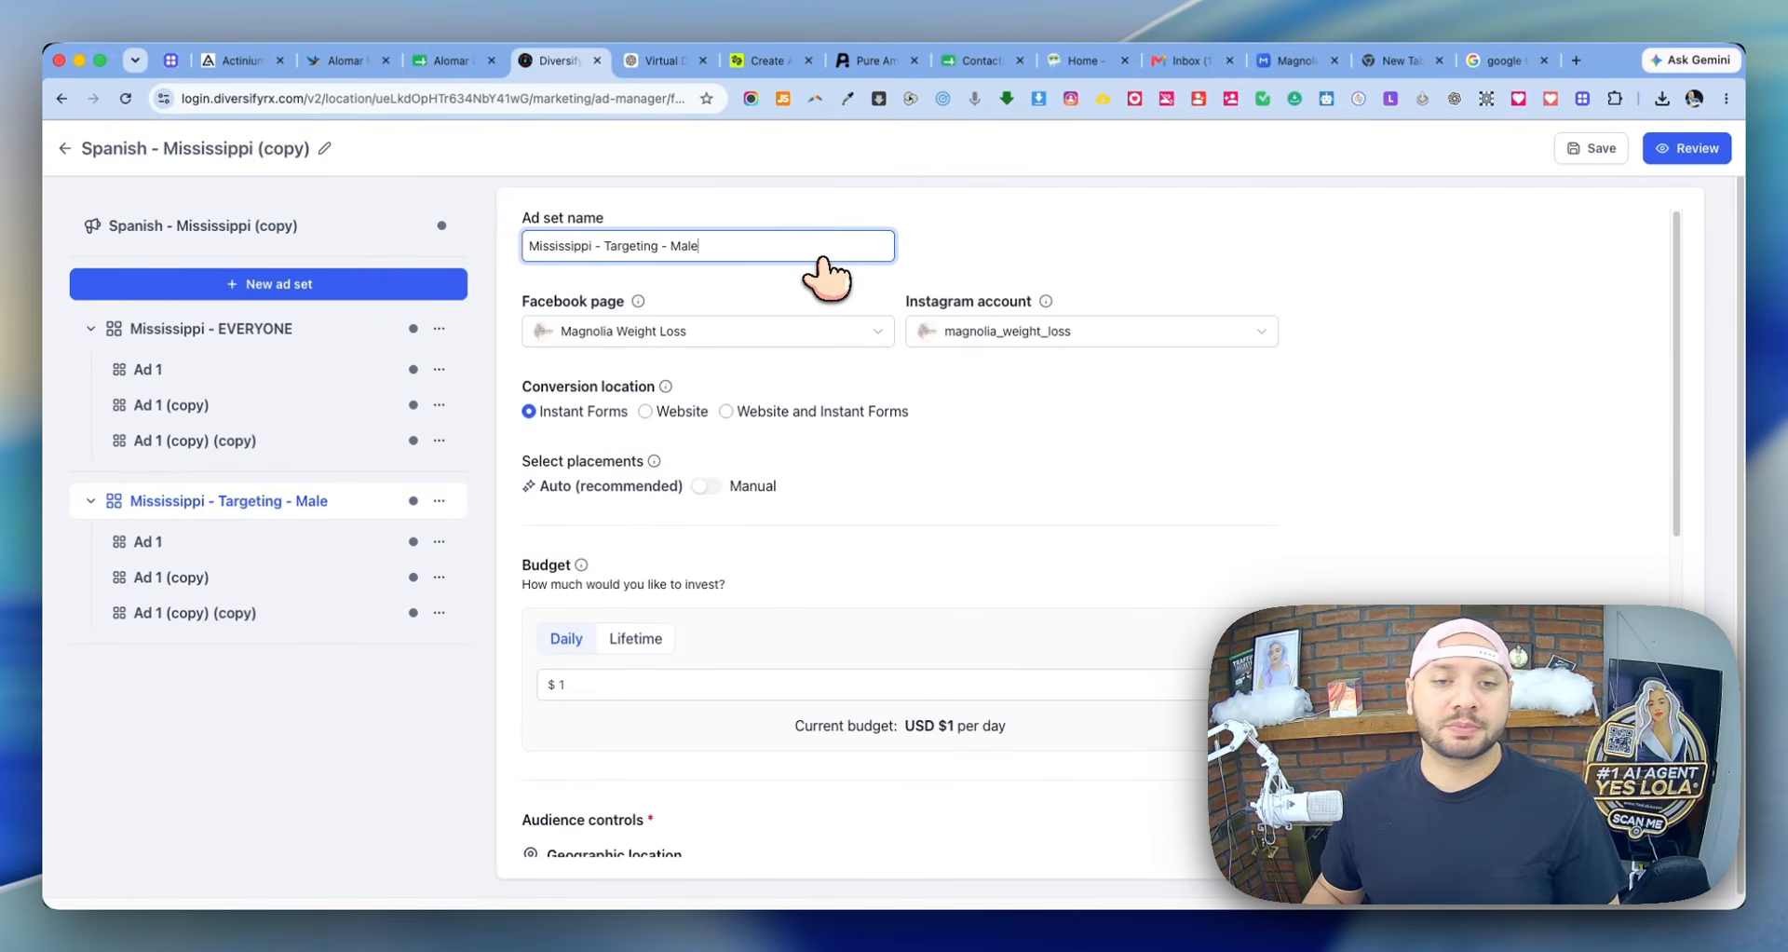
- Set the intended audience's gender to Men in the Mississippi - Targeting - Male ad set
scroll(801, 508, "down", 8)
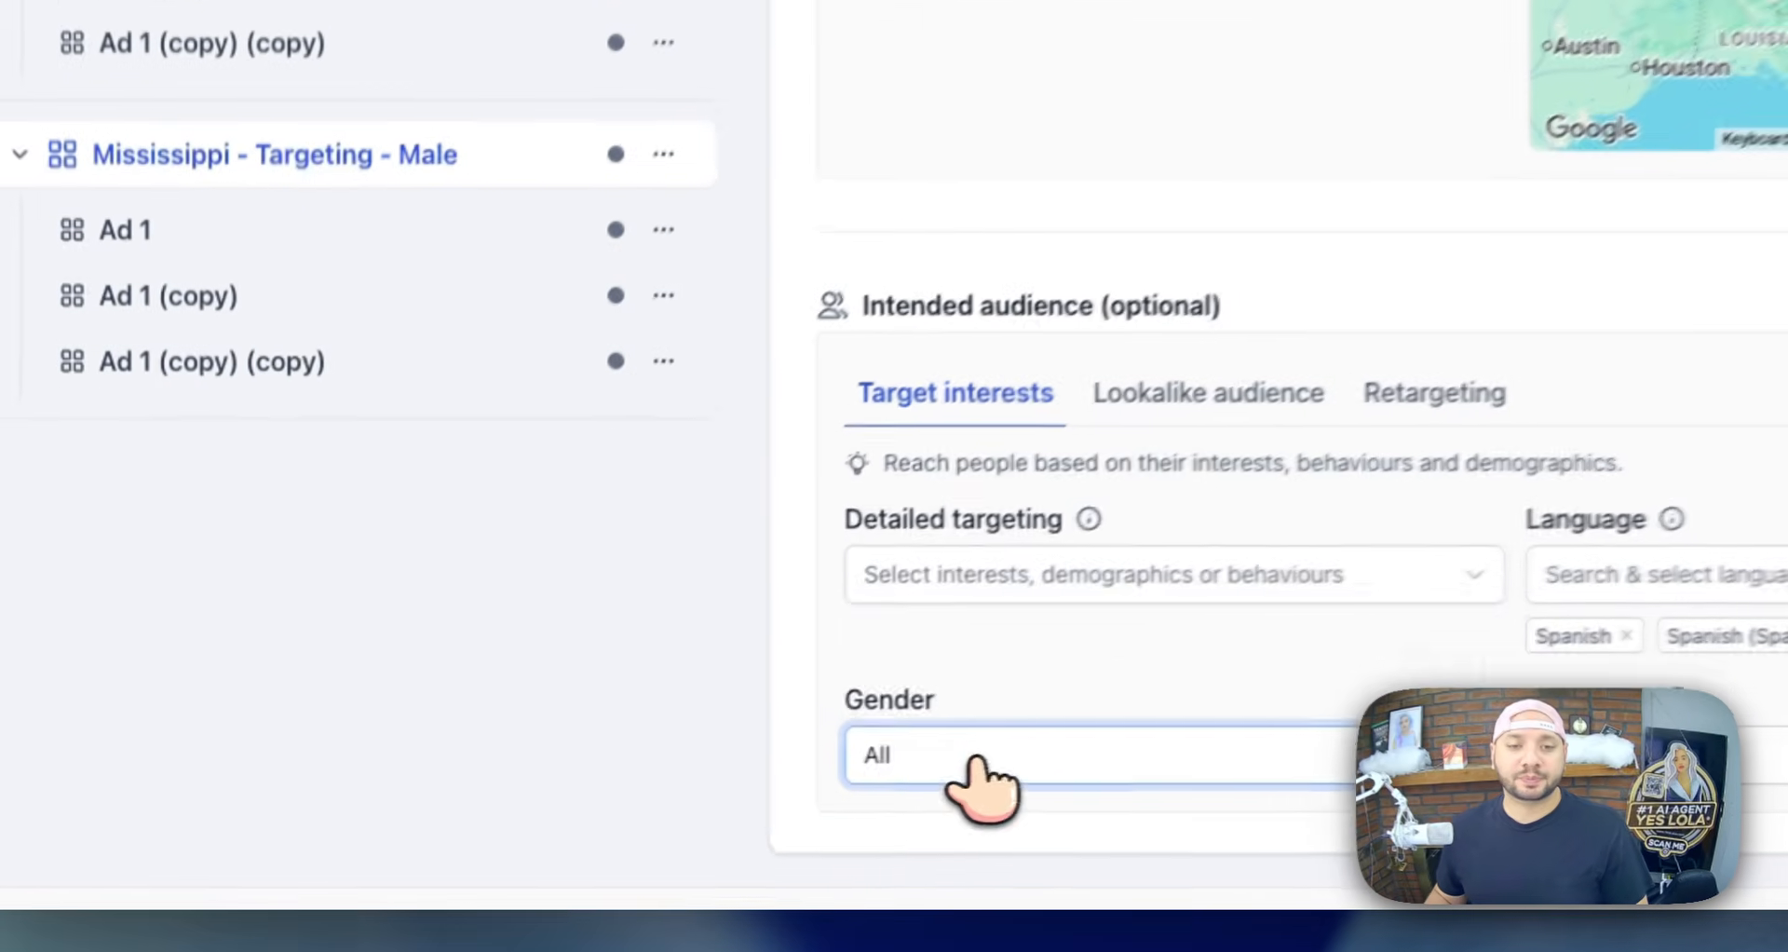
left_click(976, 759)
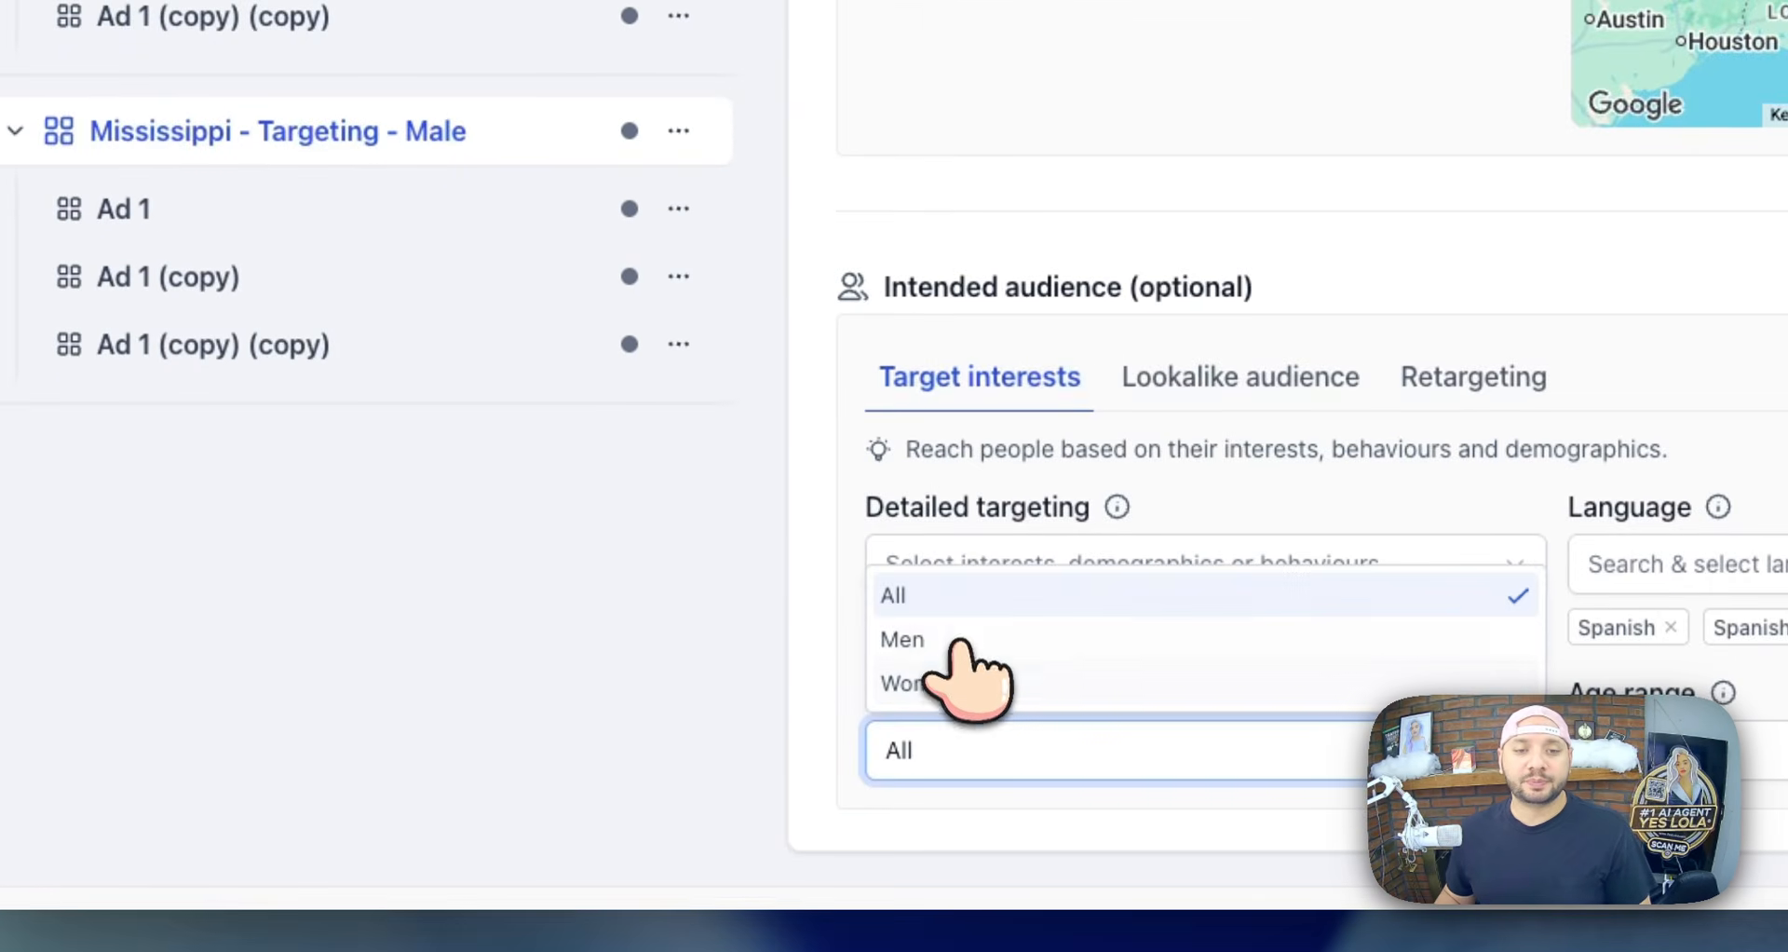
left_click(950, 640)
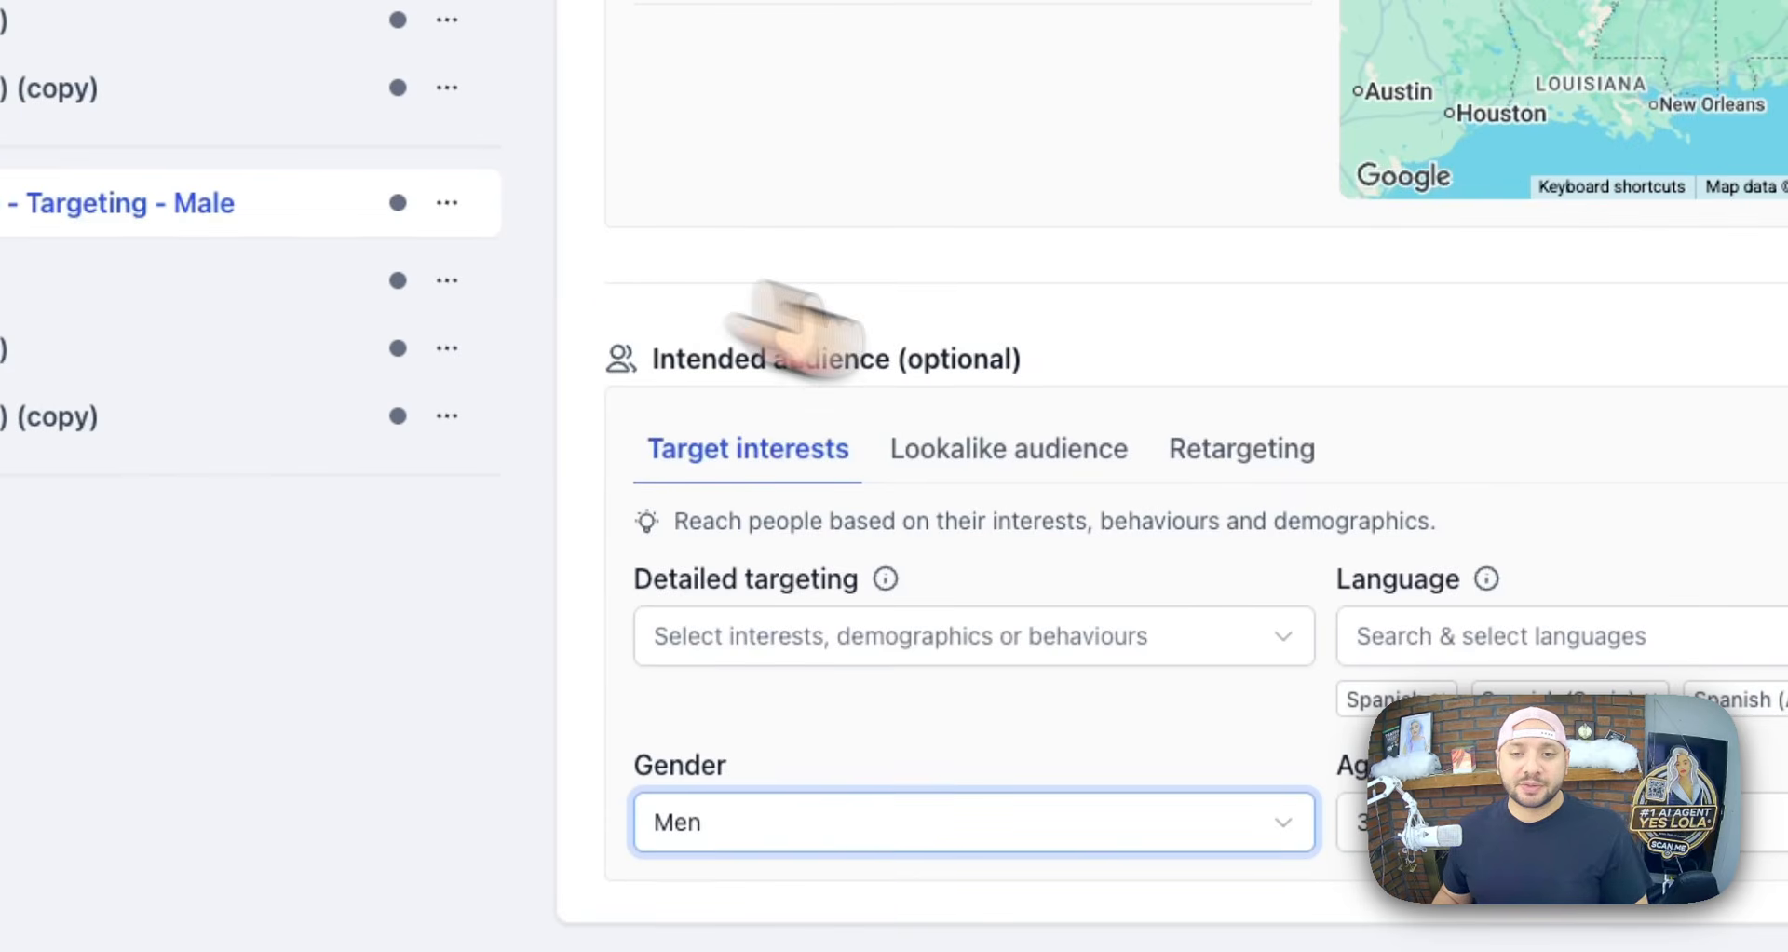
- Add all available retargeting audiences to the Male targeting ad set, from Target Audience and Midtown Engaged Pages through Mag - Opened a form
left_click(1259, 454)
left_click(781, 820)
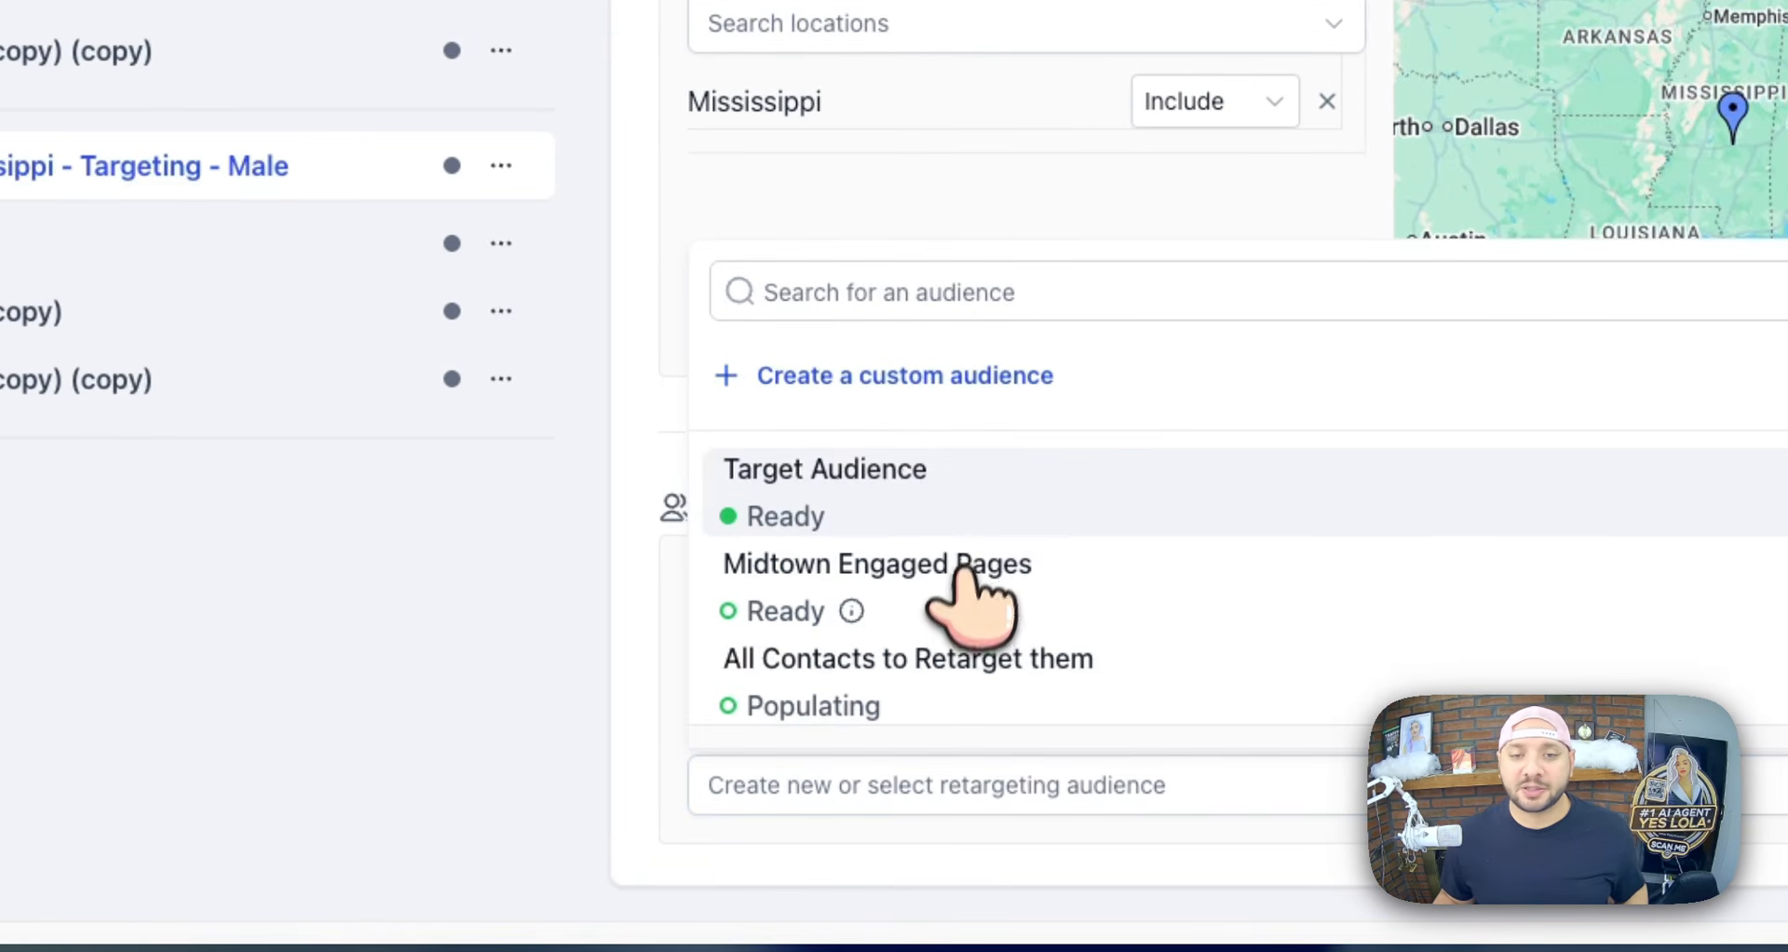
left_click(960, 566)
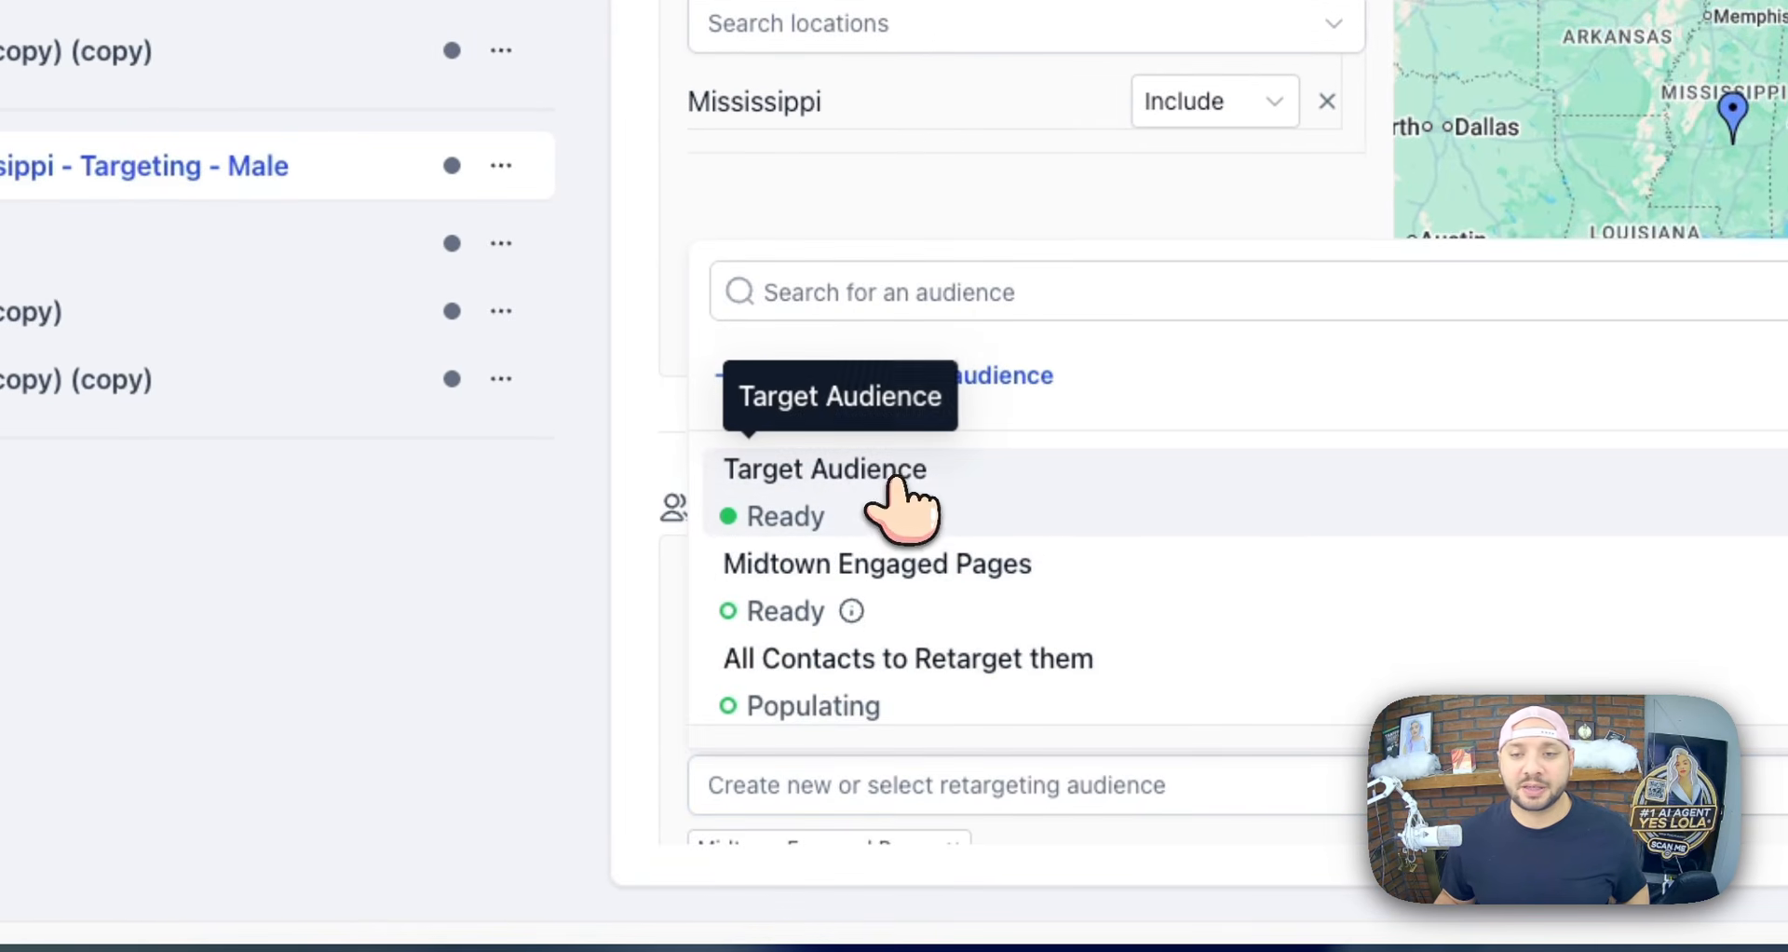
left_click(886, 469)
left_click(922, 657)
scroll(950, 698, "down", 3)
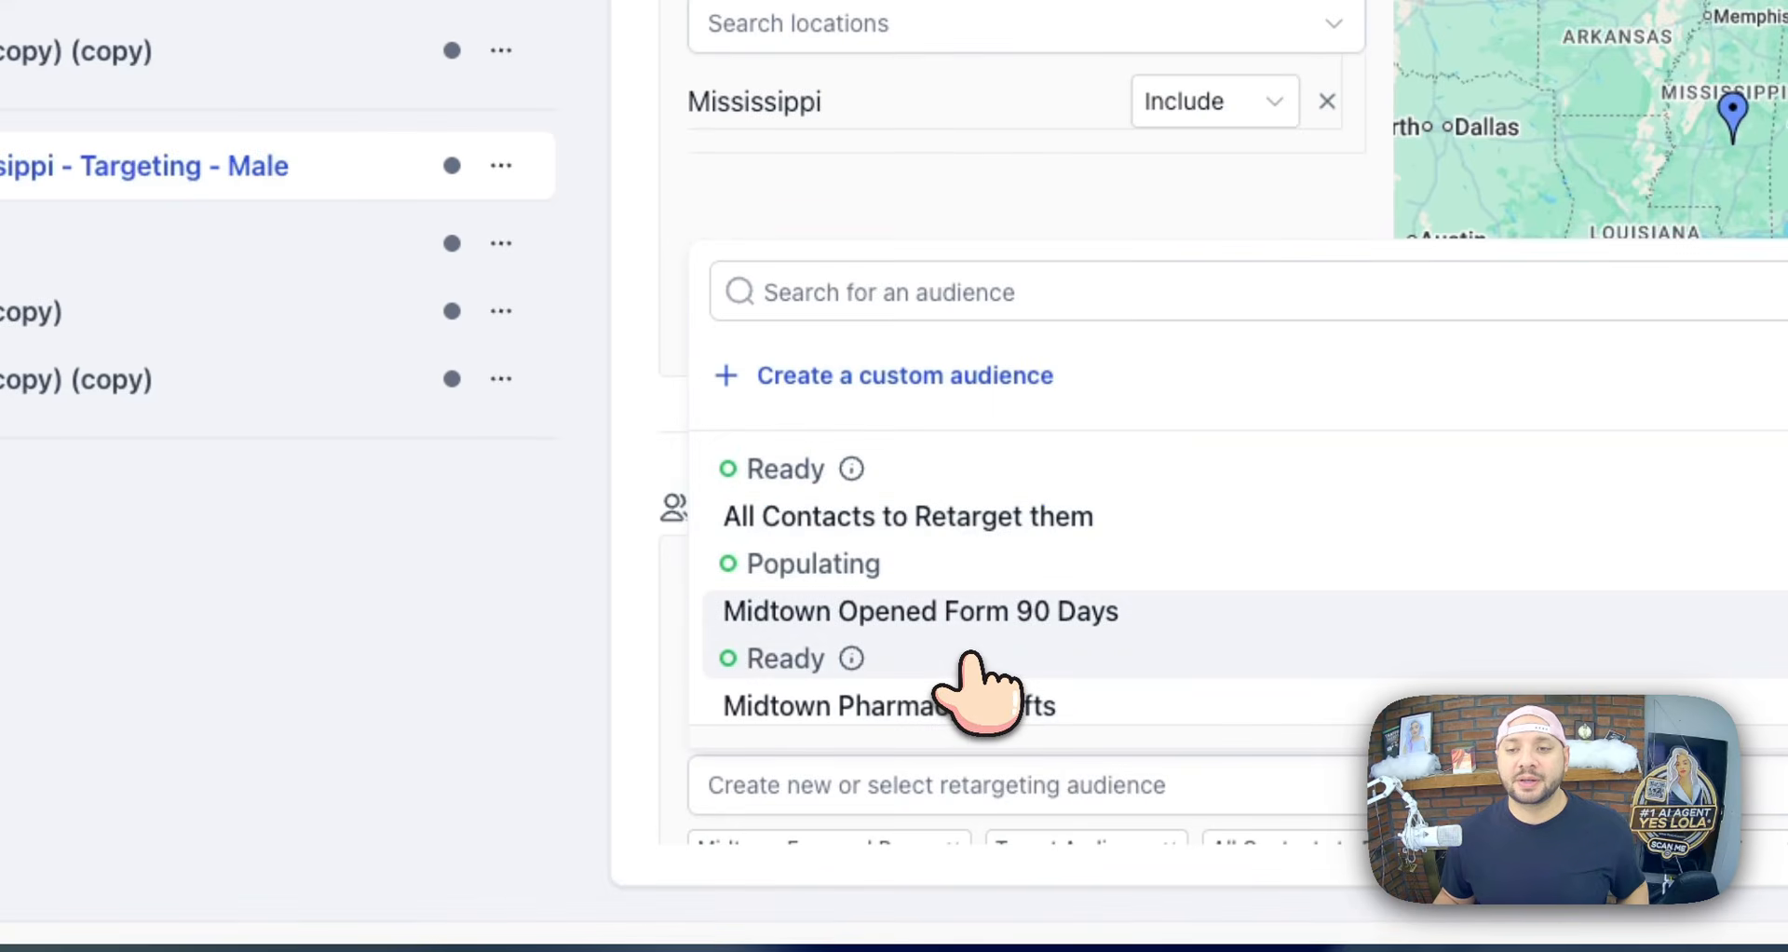
scroll(969, 670, "down", 3)
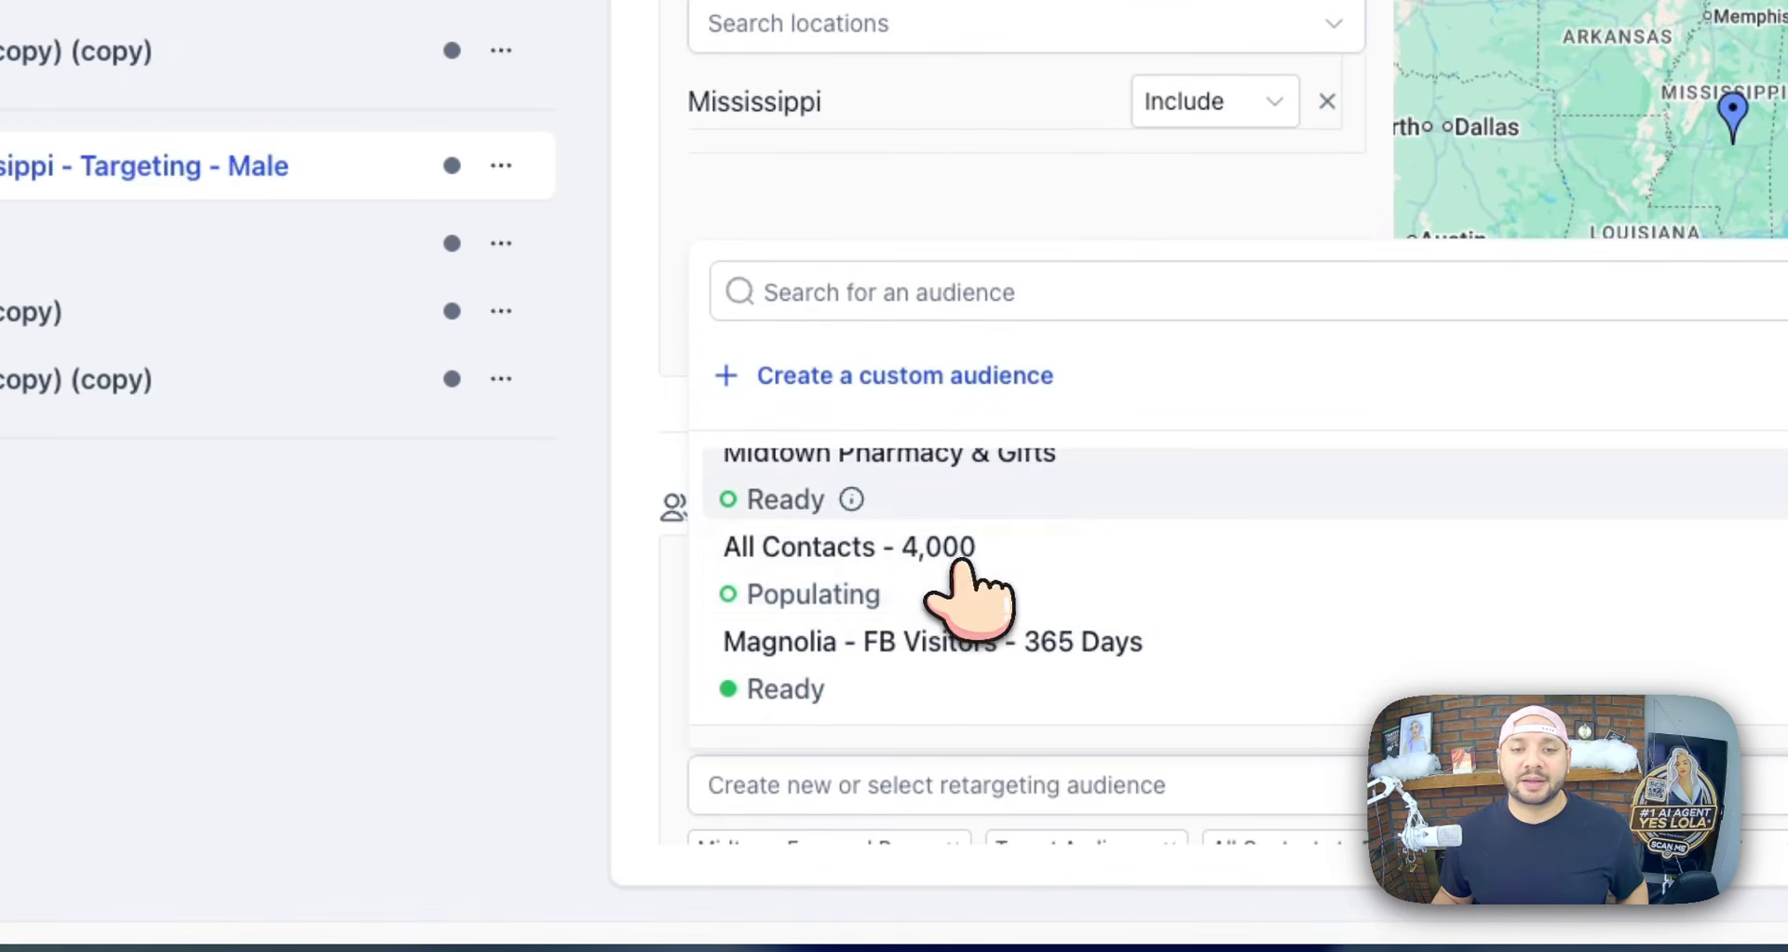
scroll(959, 559, "down", 2)
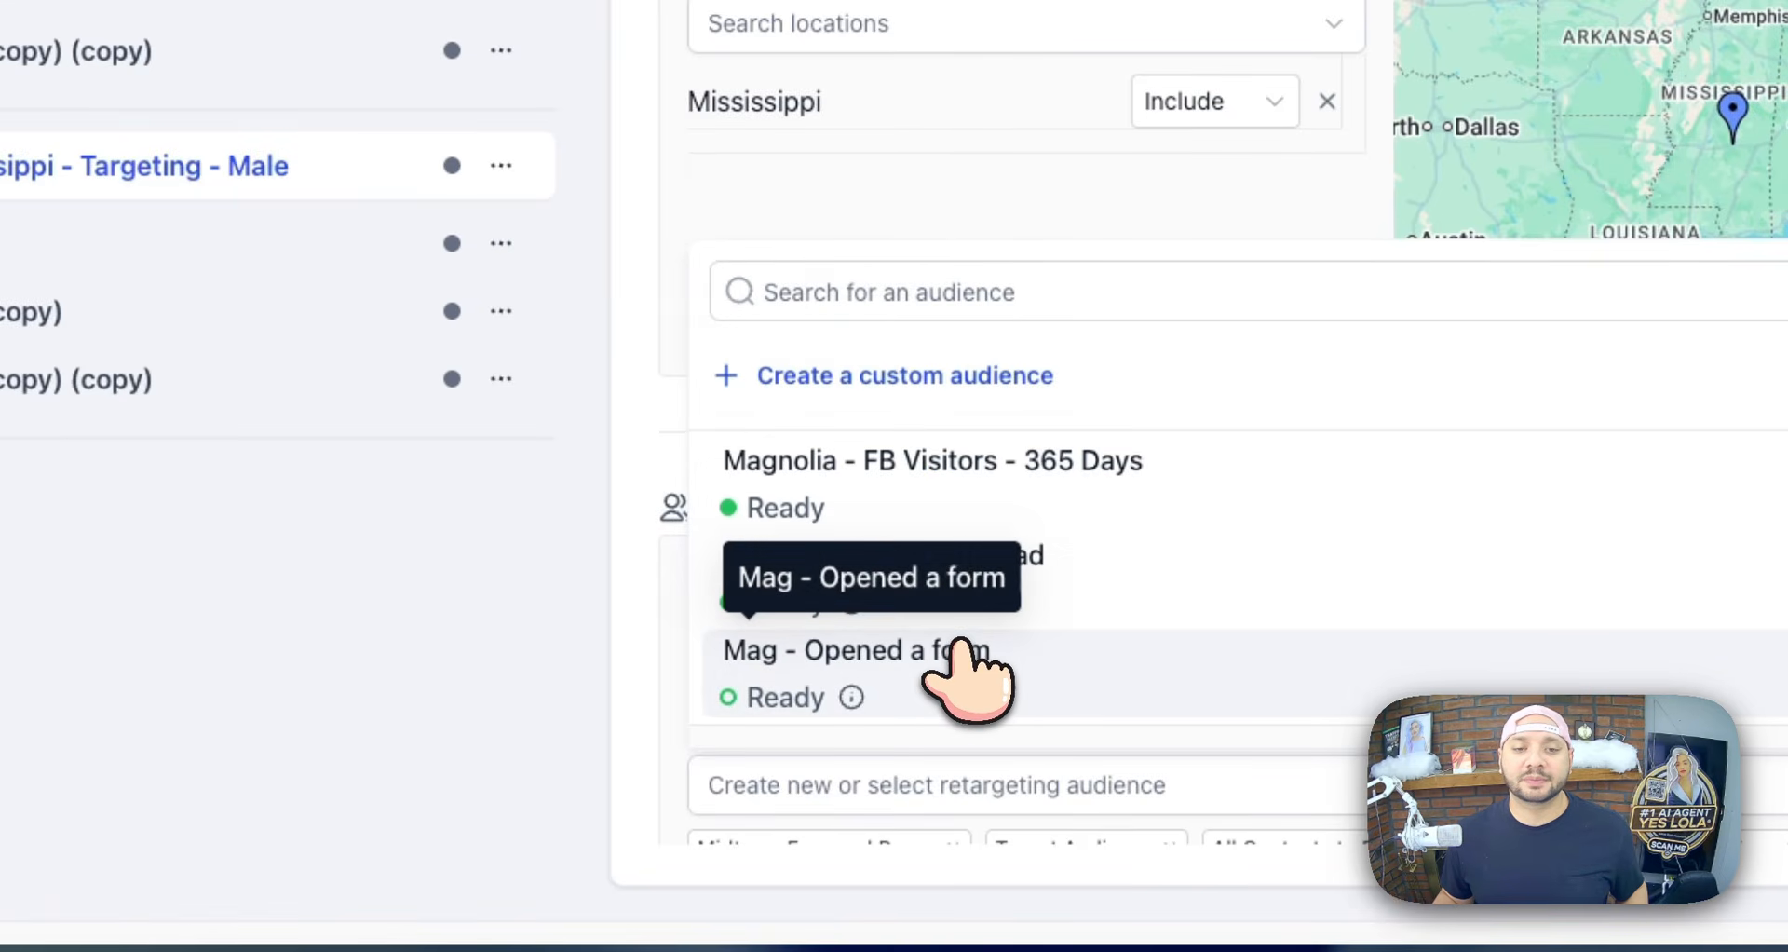
left_click(650, 201)
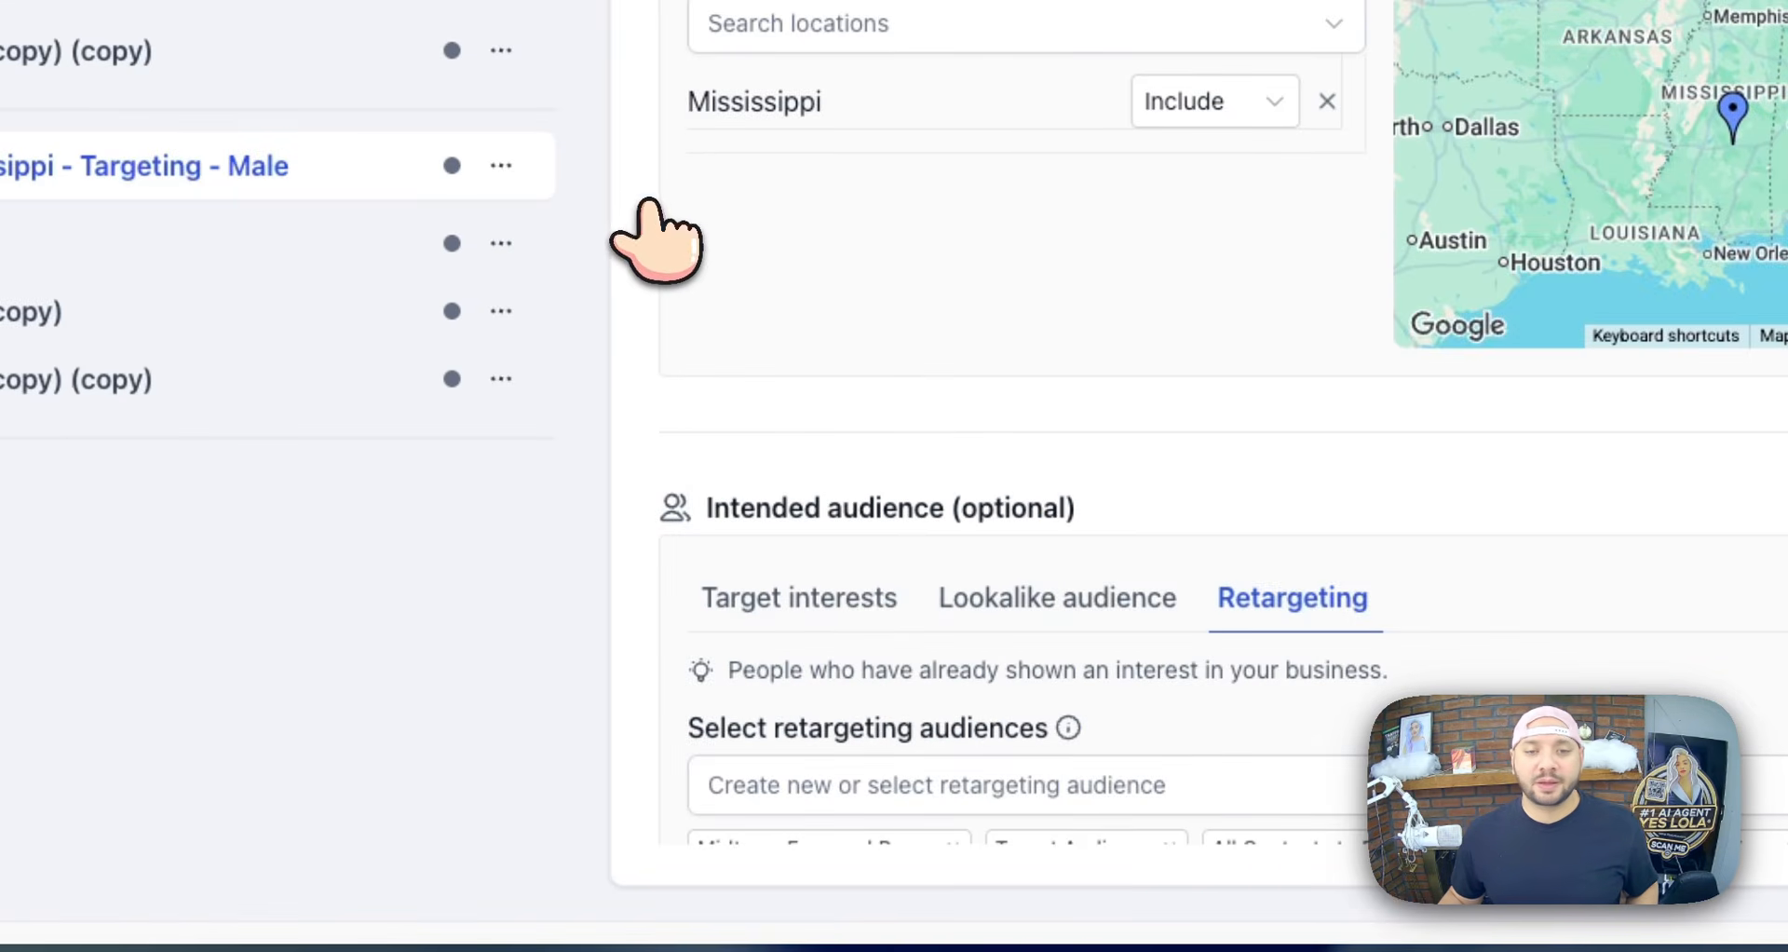
scroll(803, 207, "down", 3)
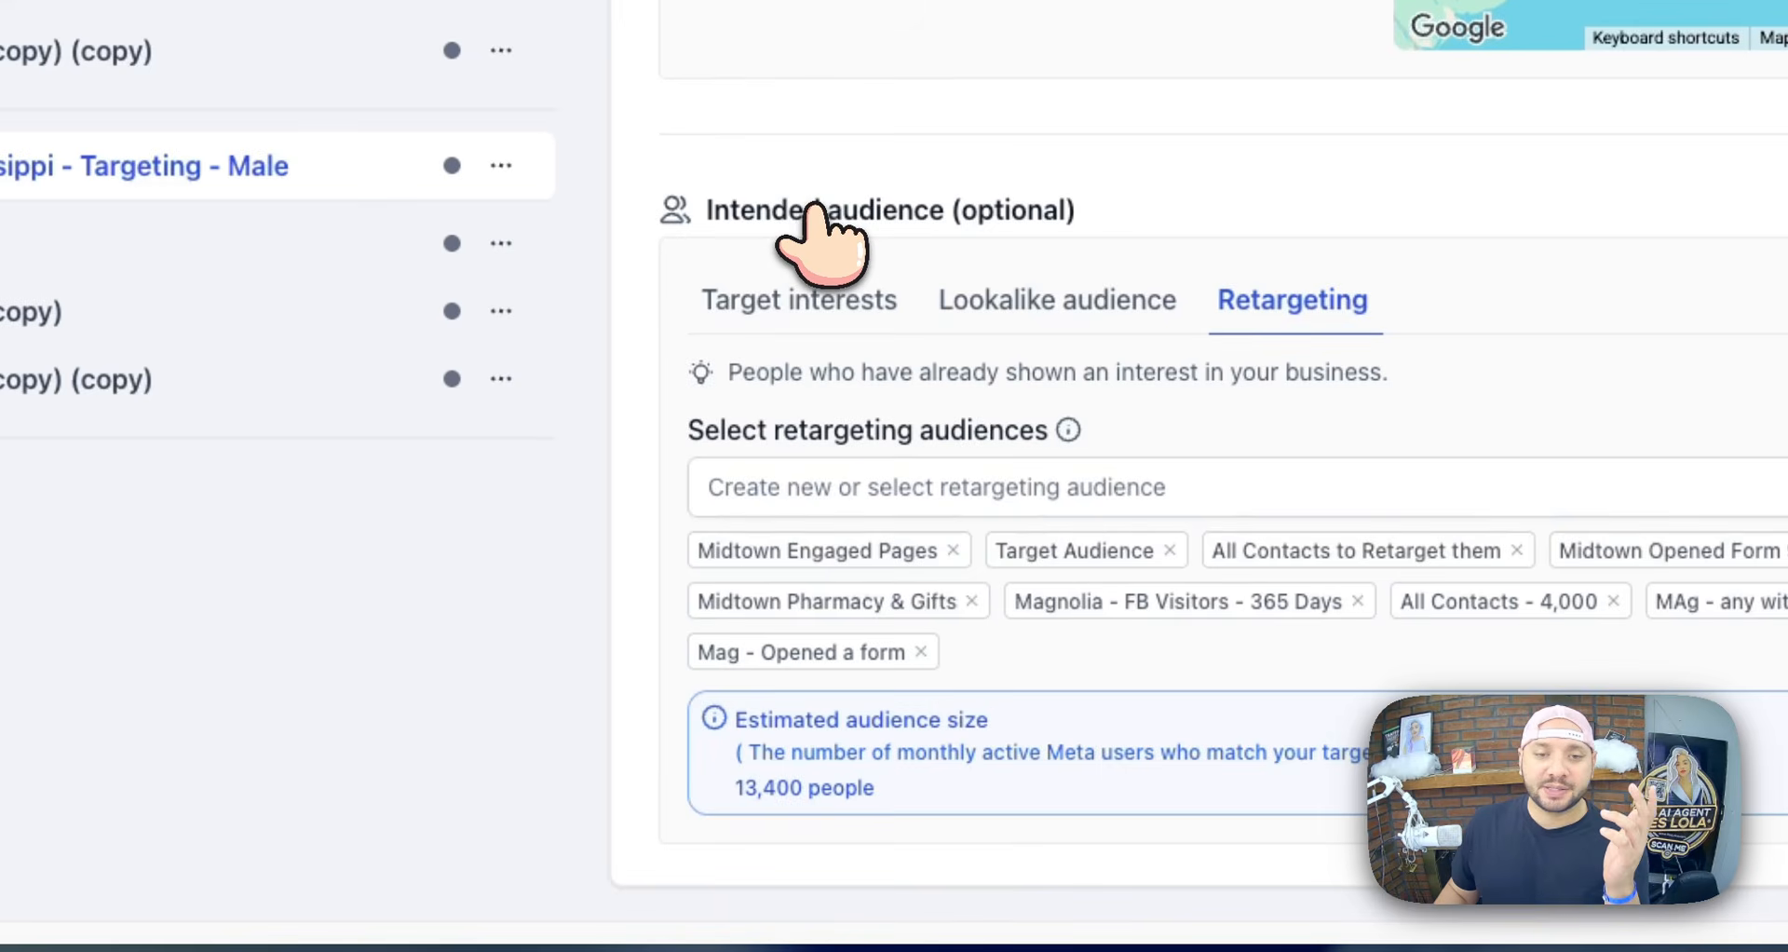
- Duplicate the Mississippi - Targeting - Male ad set and rename the copy as "Mississippi - Targeting - Female"
left_click(501, 165)
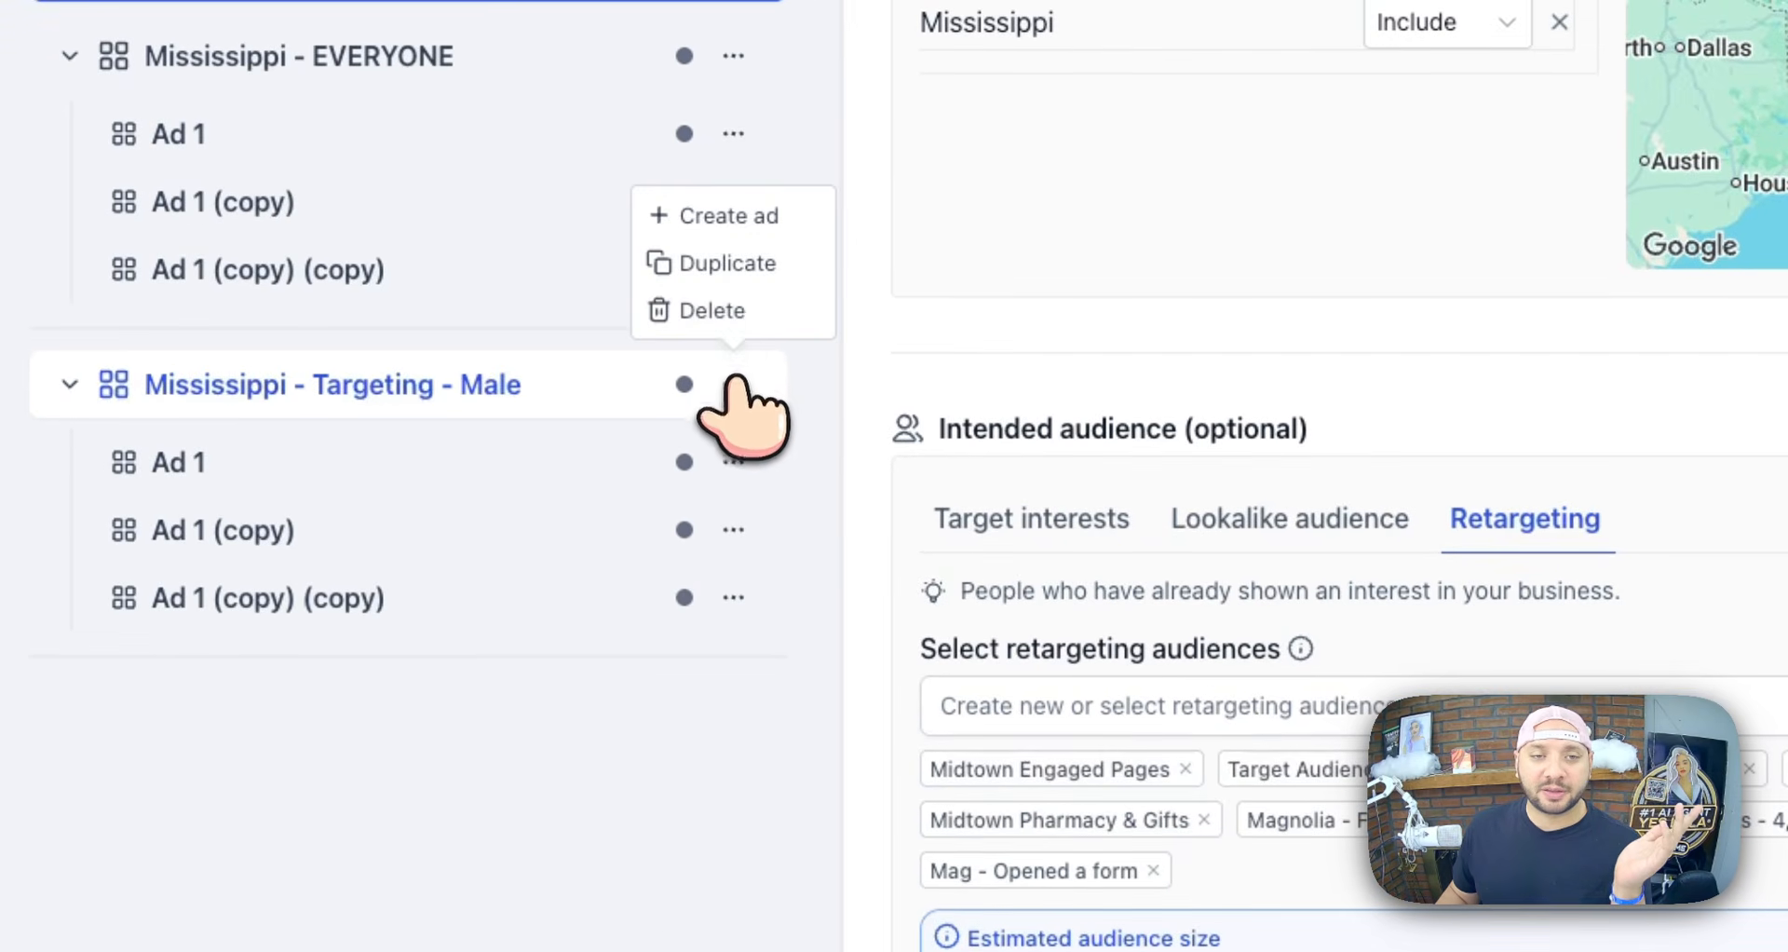
left_click(757, 268)
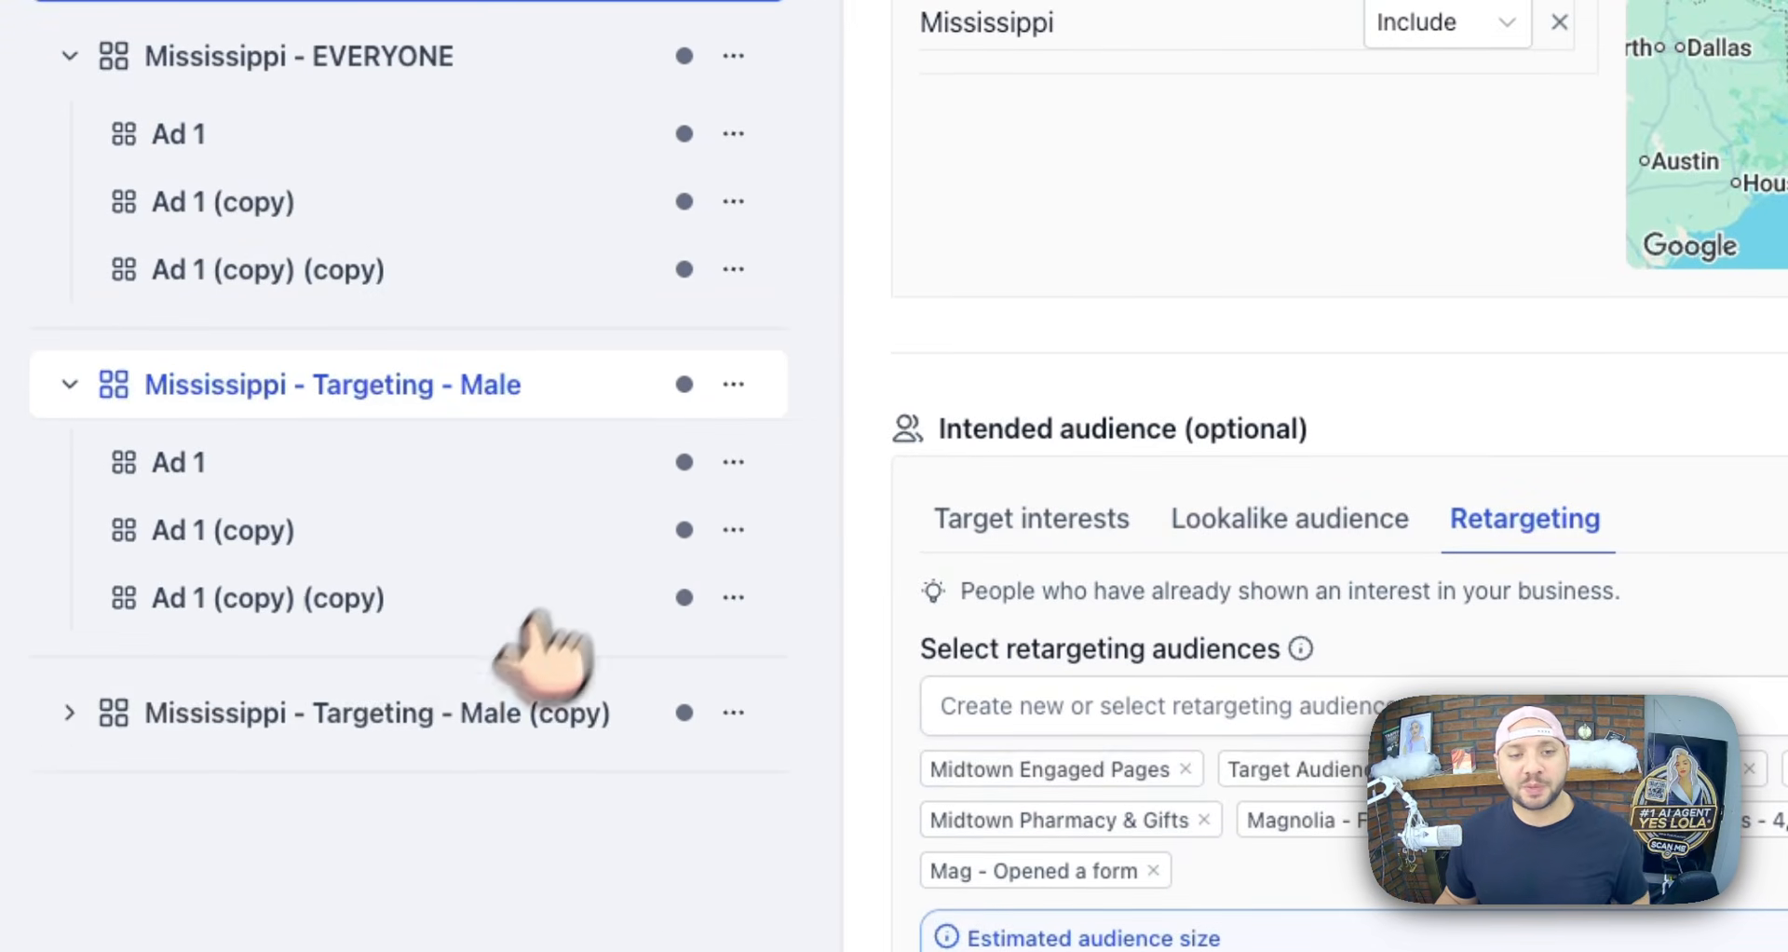
left_click(498, 712)
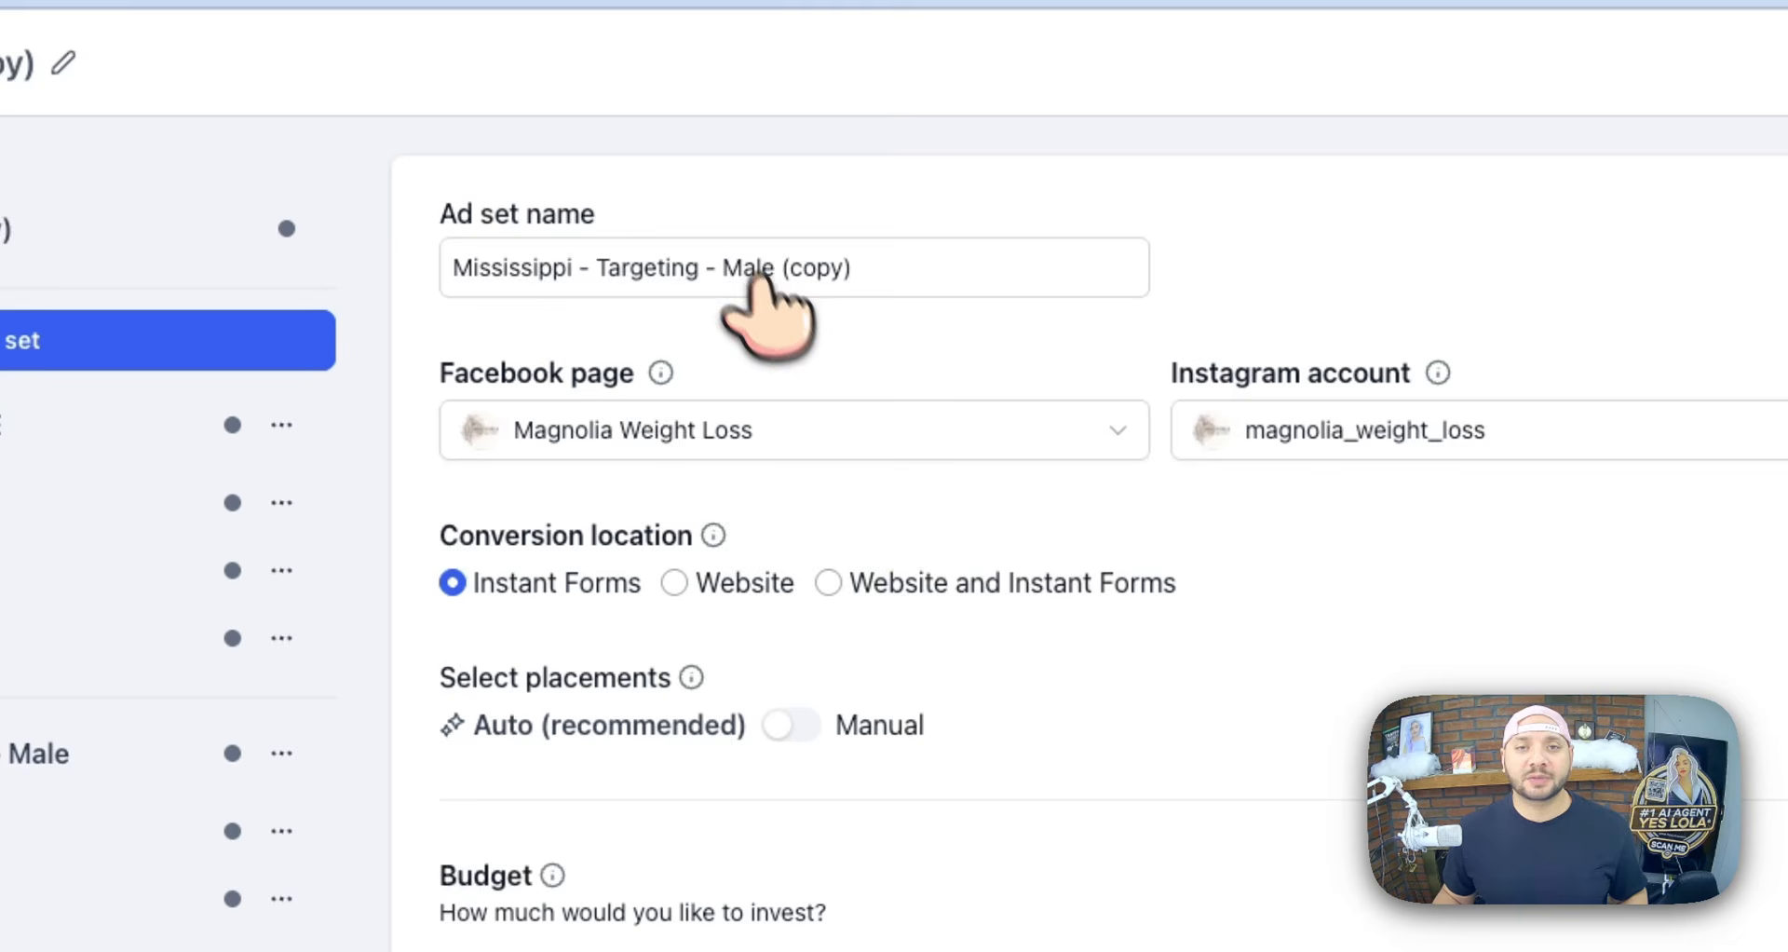
left_click_drag(725, 268, 1060, 261)
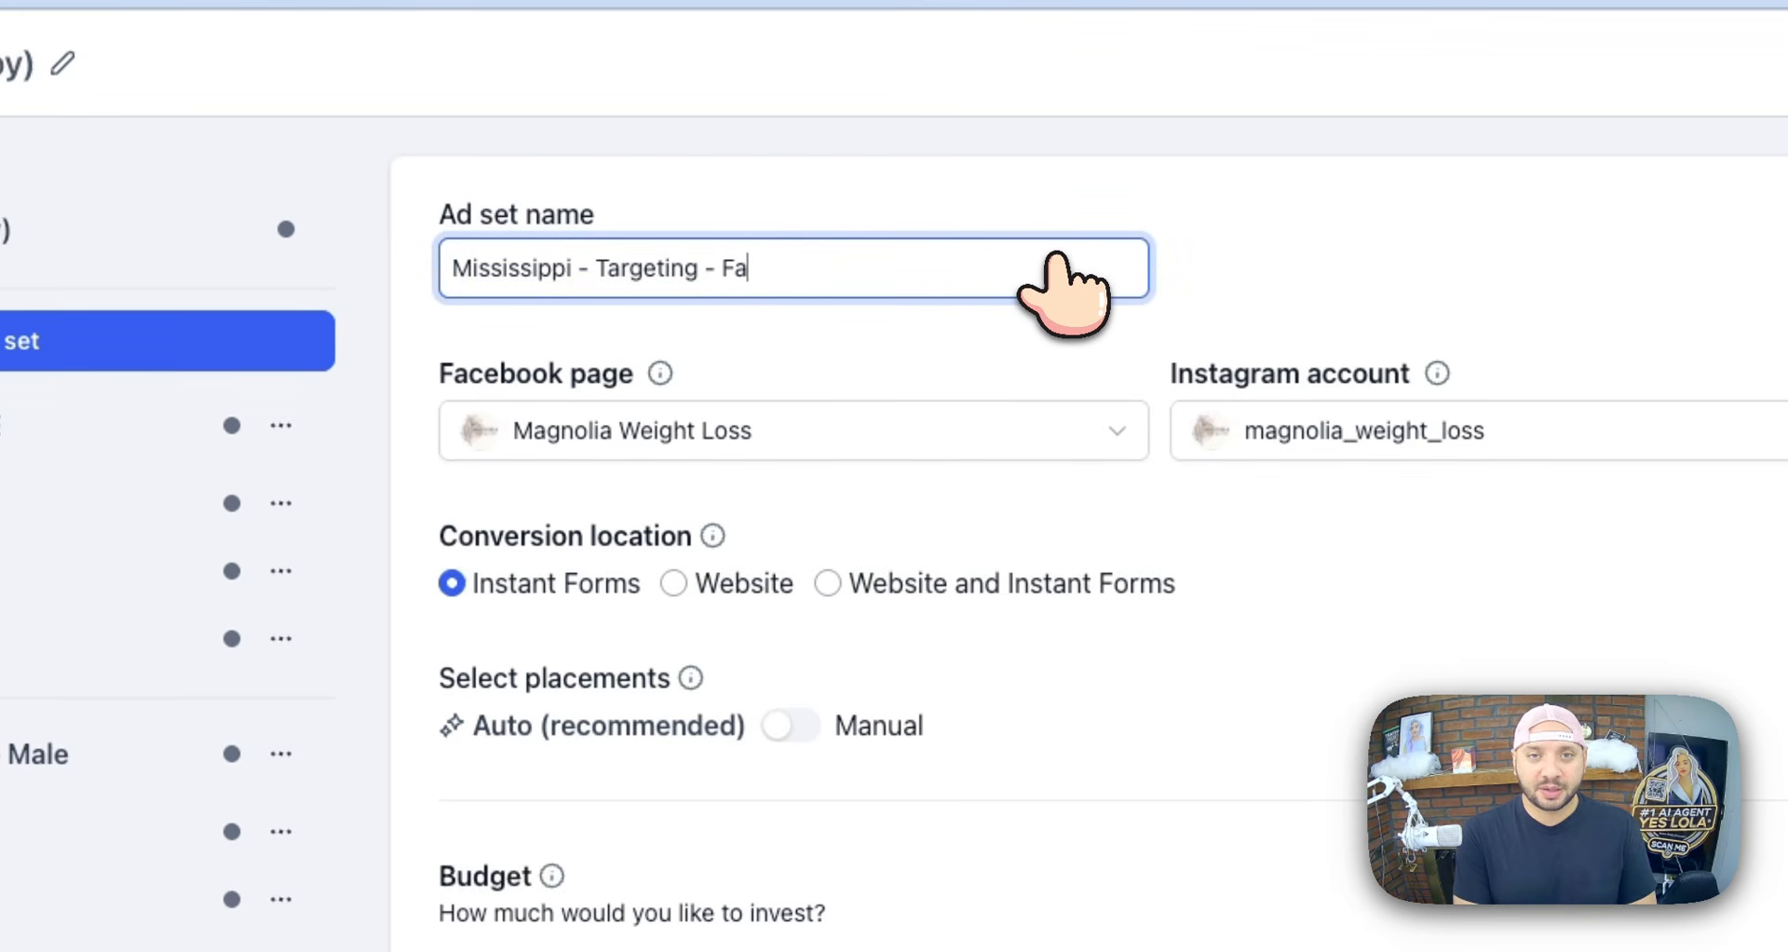
type("Female")
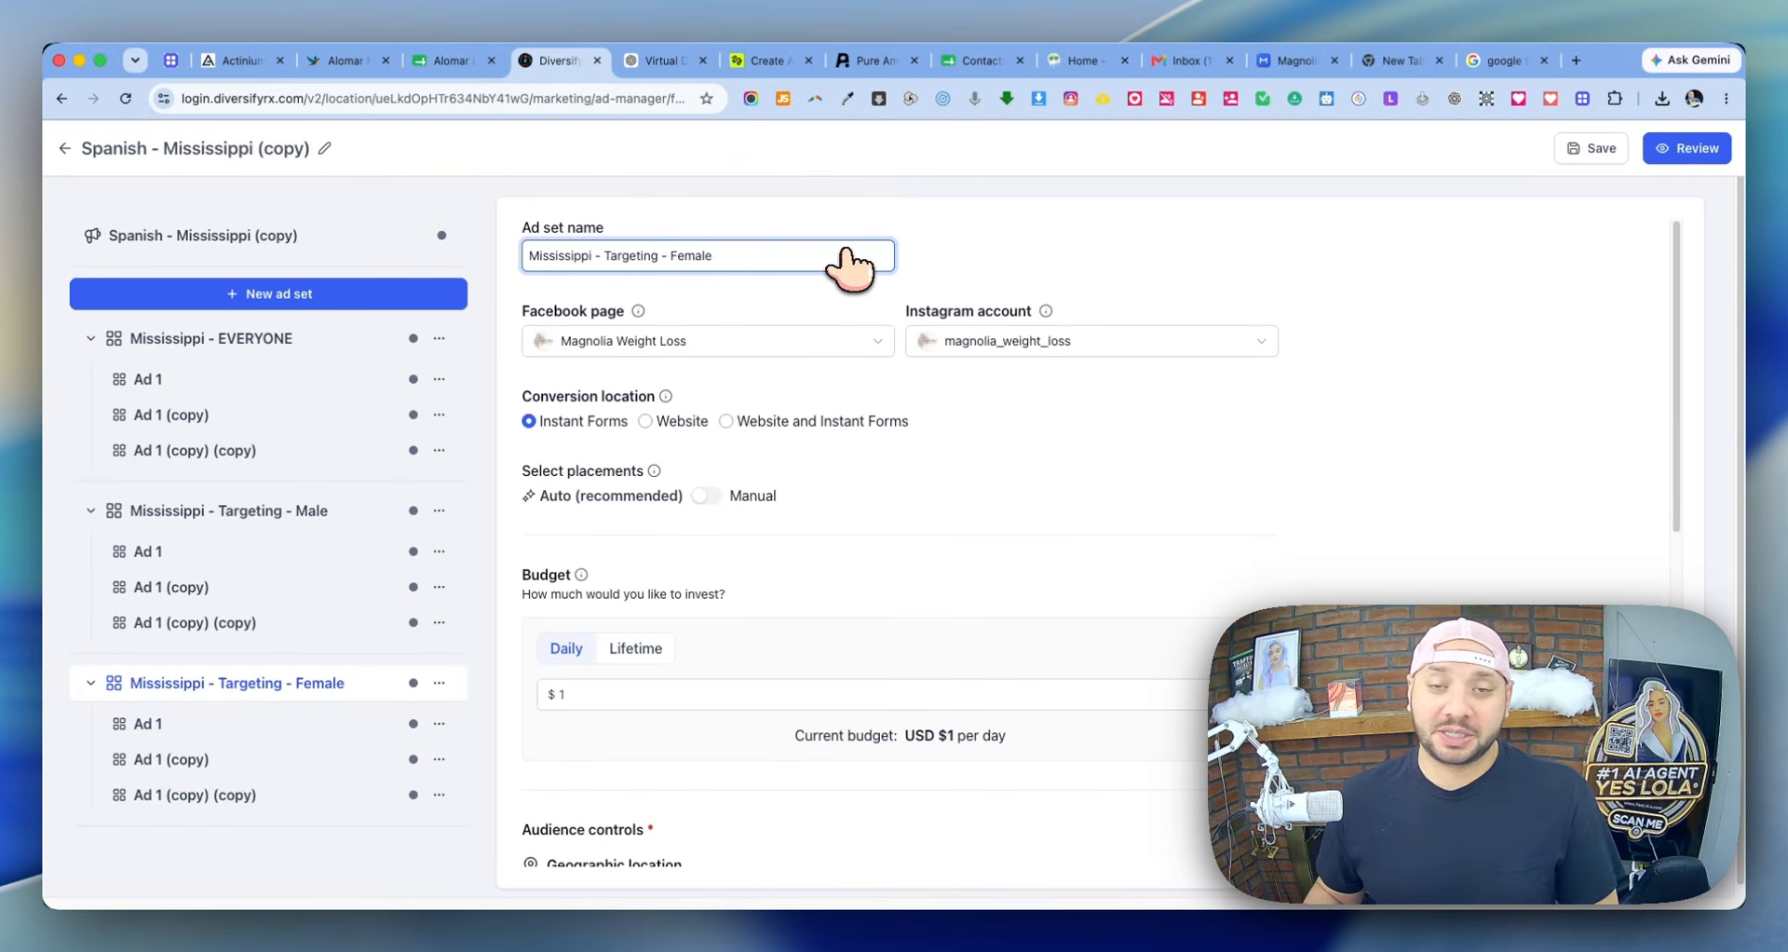
- Set the intended audience's gender to Women in the Mississippi - Targeting - Female ad set
scroll(1007, 737, "down", 1)
scroll(818, 479, "down", 7)
left_click(607, 580)
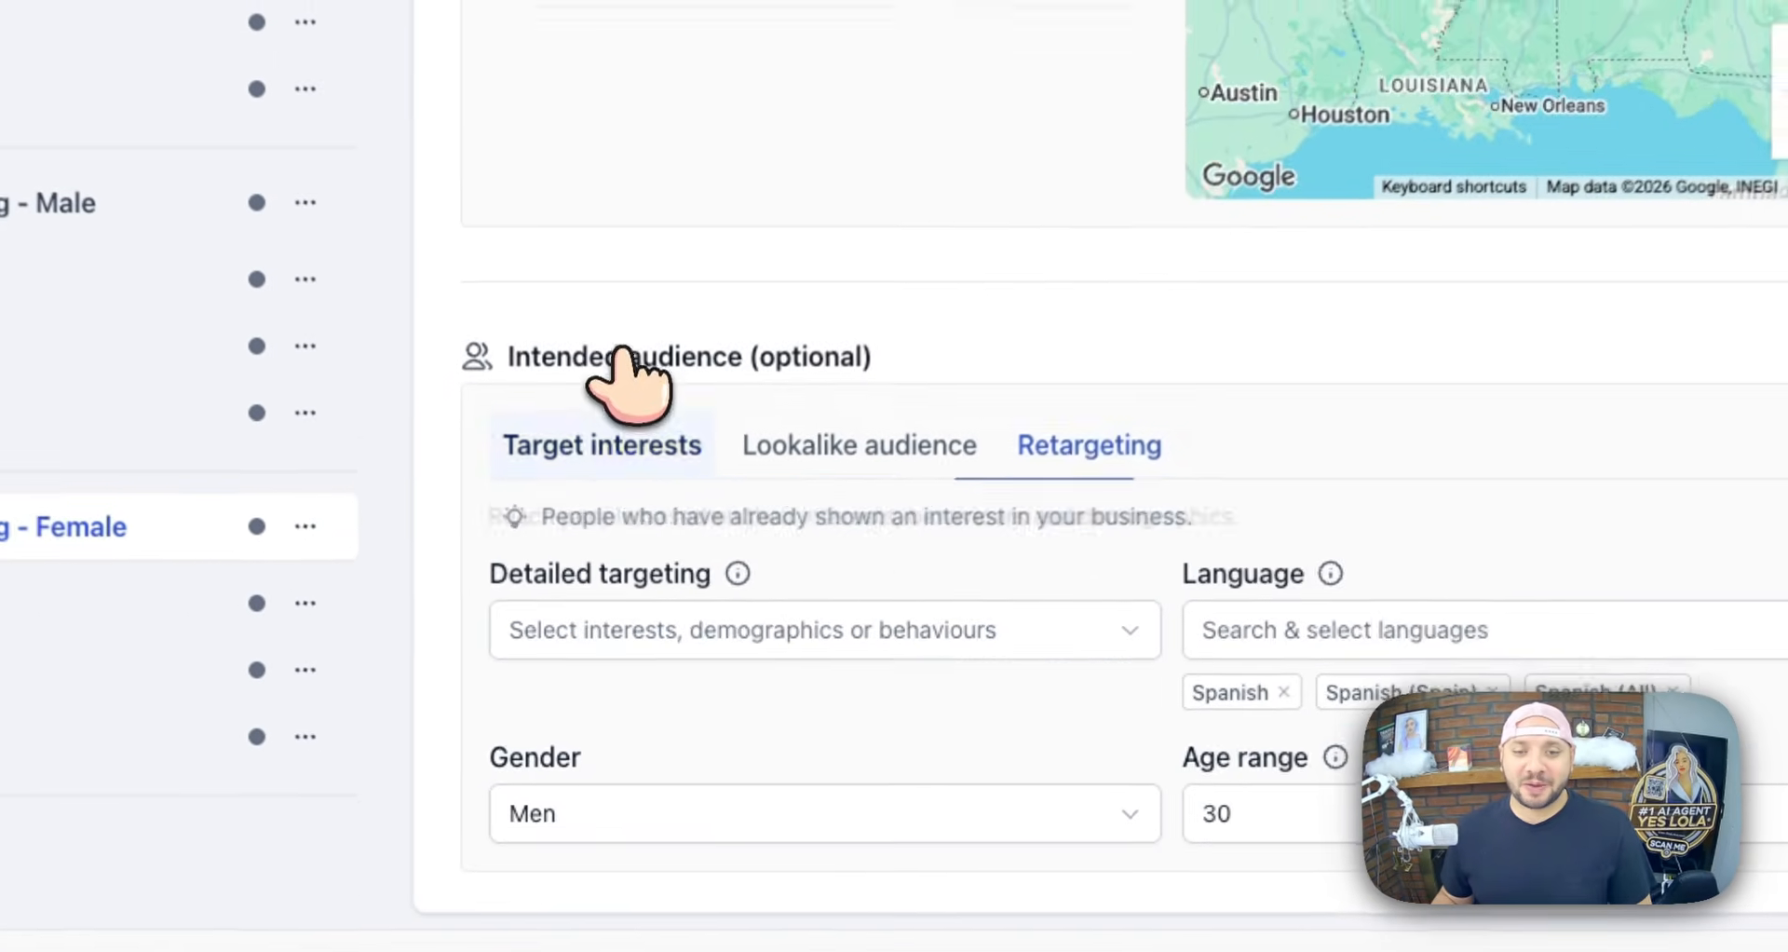
left_click(670, 793)
left_click(627, 726)
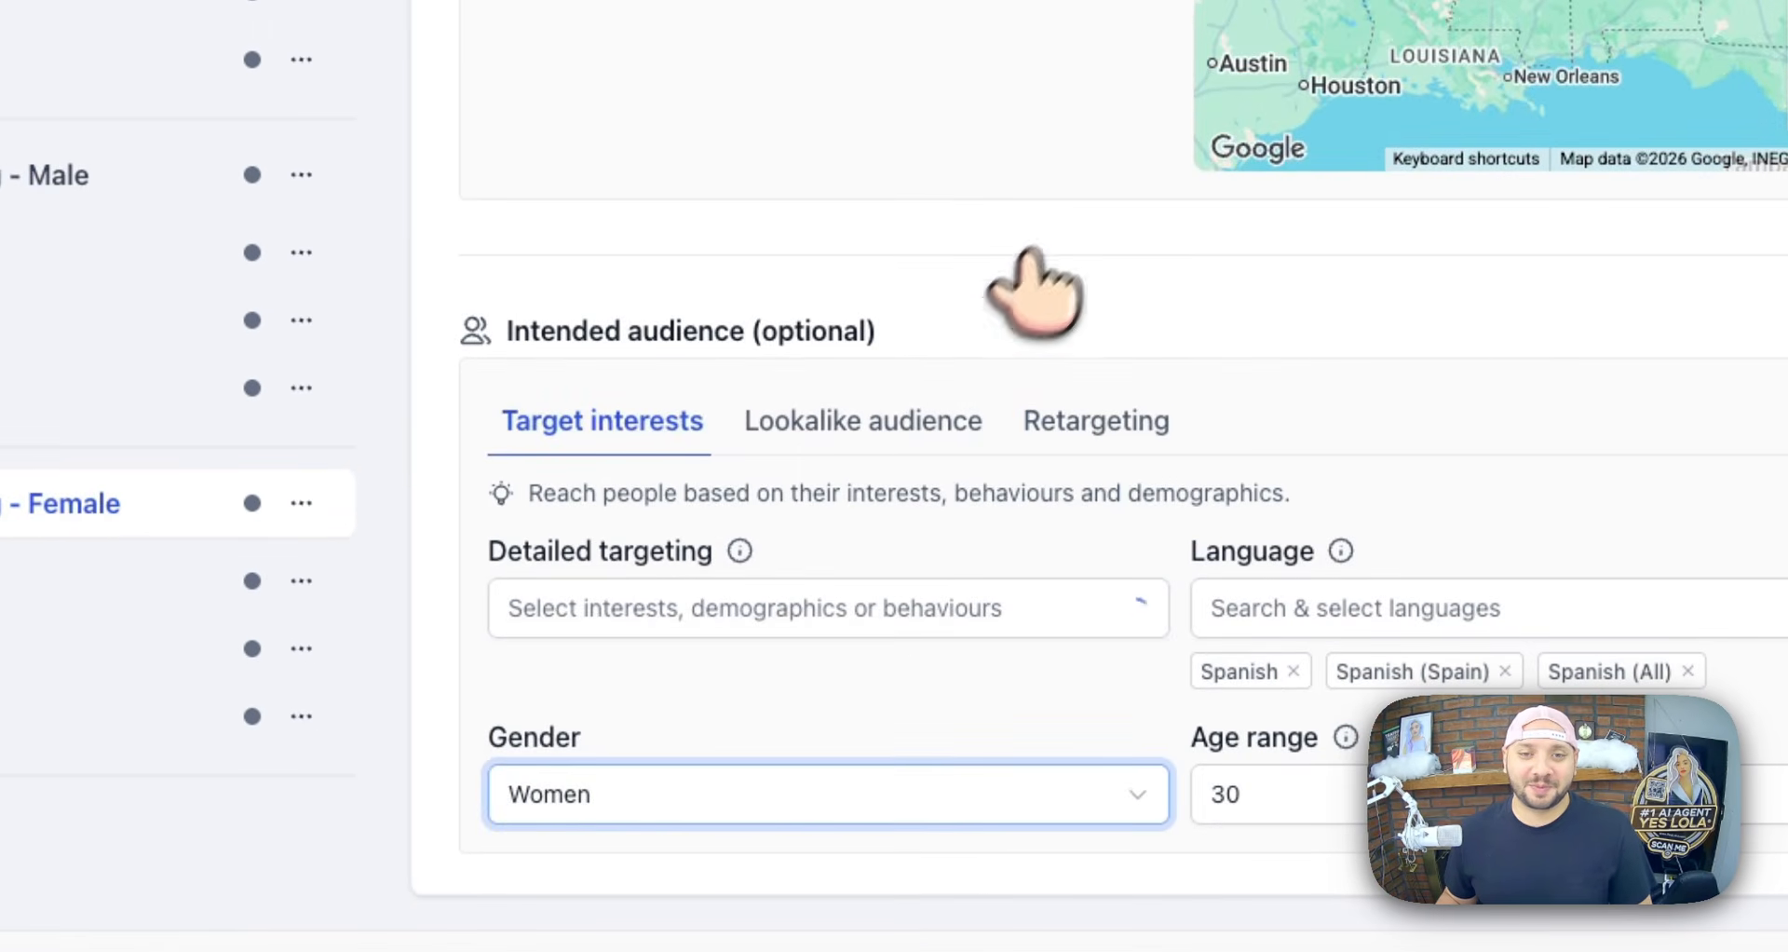
- Duplicate the Mississippi - EVERYONE ad set and rename the copy as "Mississippi - EVERYONE - Male"
scroll(1079, 210, "up", 6)
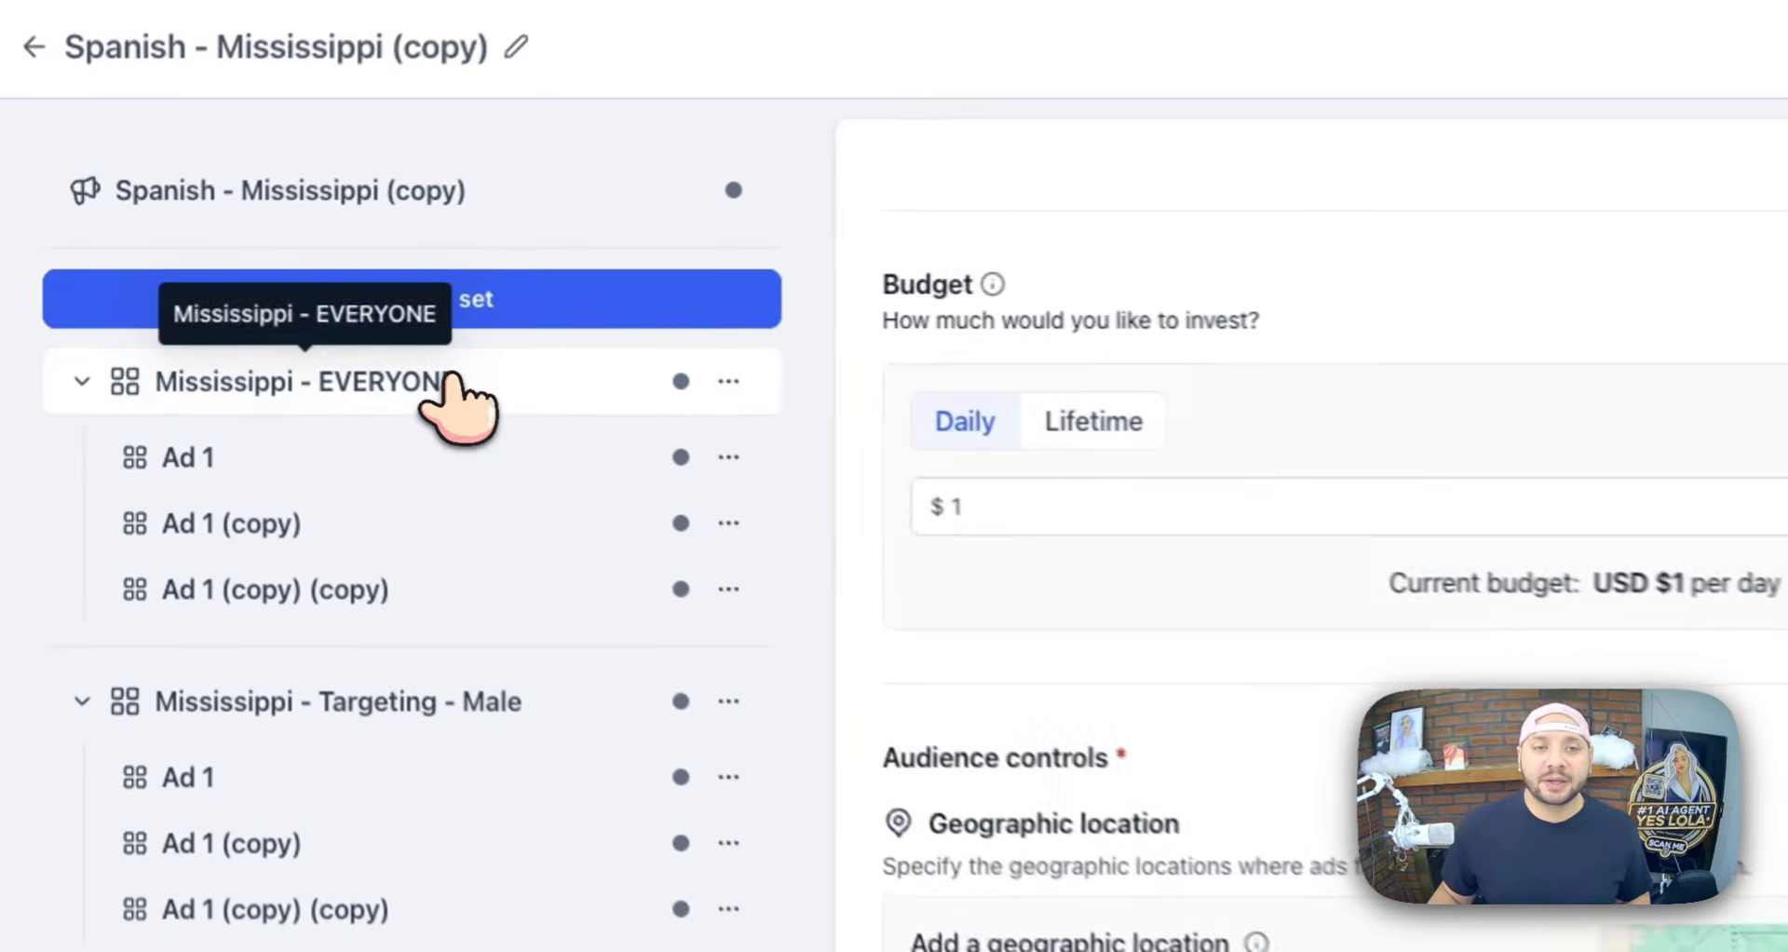
left_click(279, 329)
left_click(439, 329)
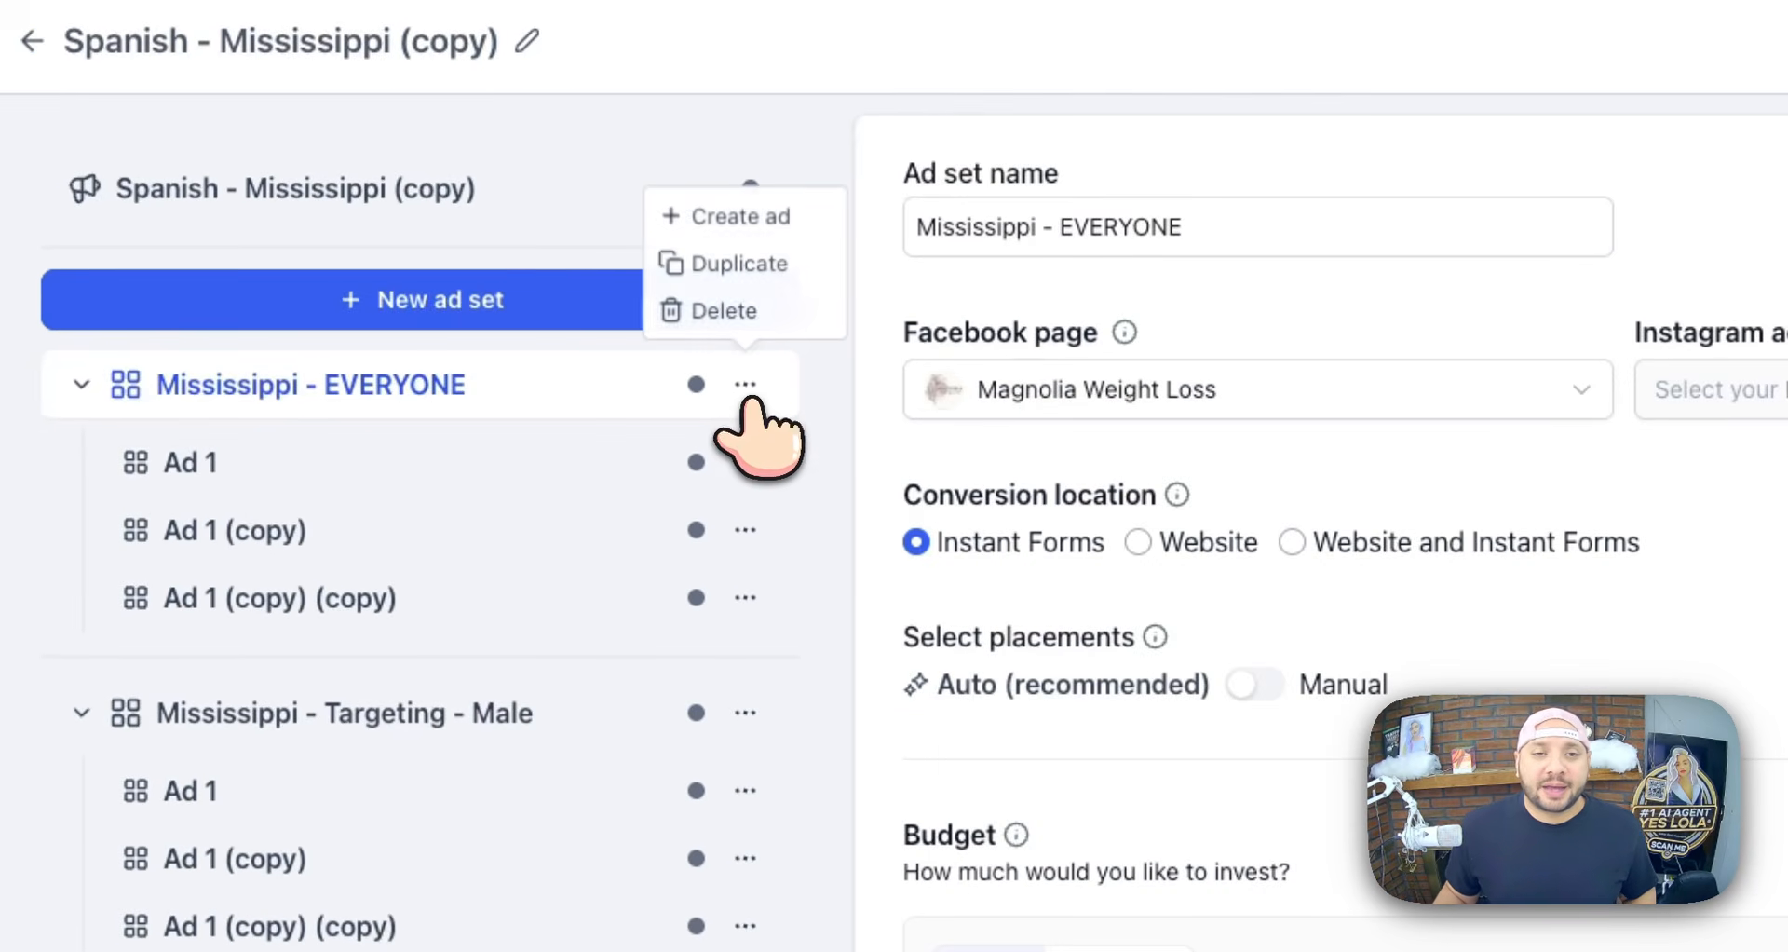
left_click(741, 263)
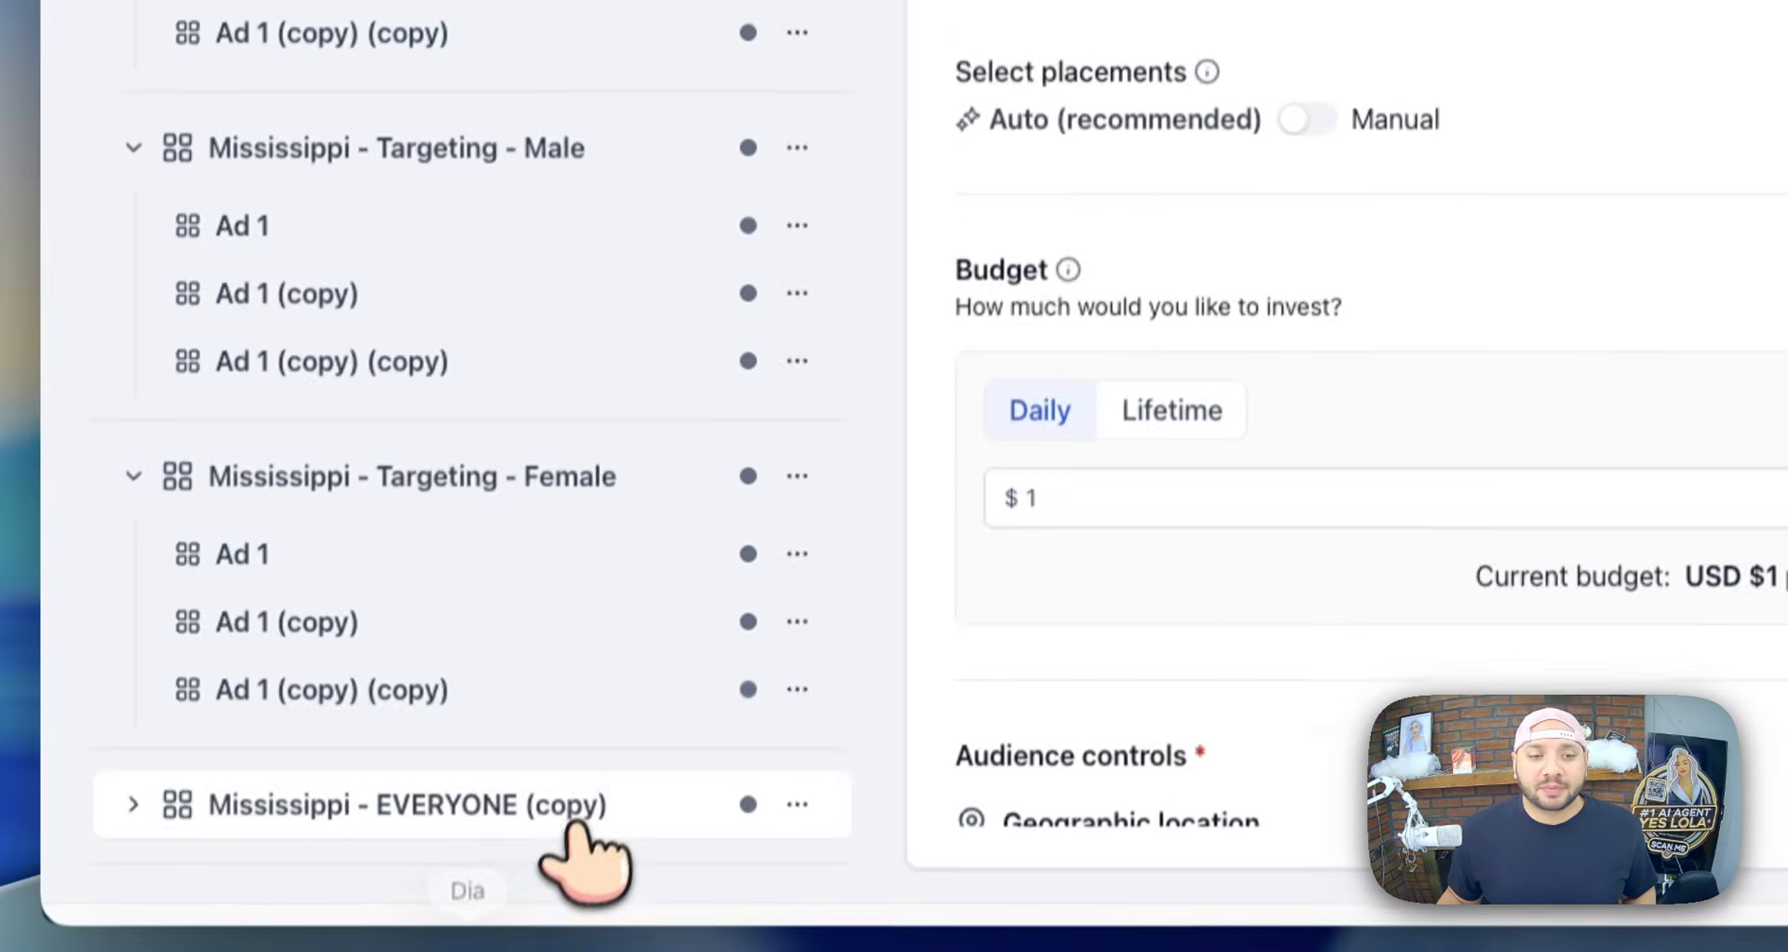
left_click(566, 811)
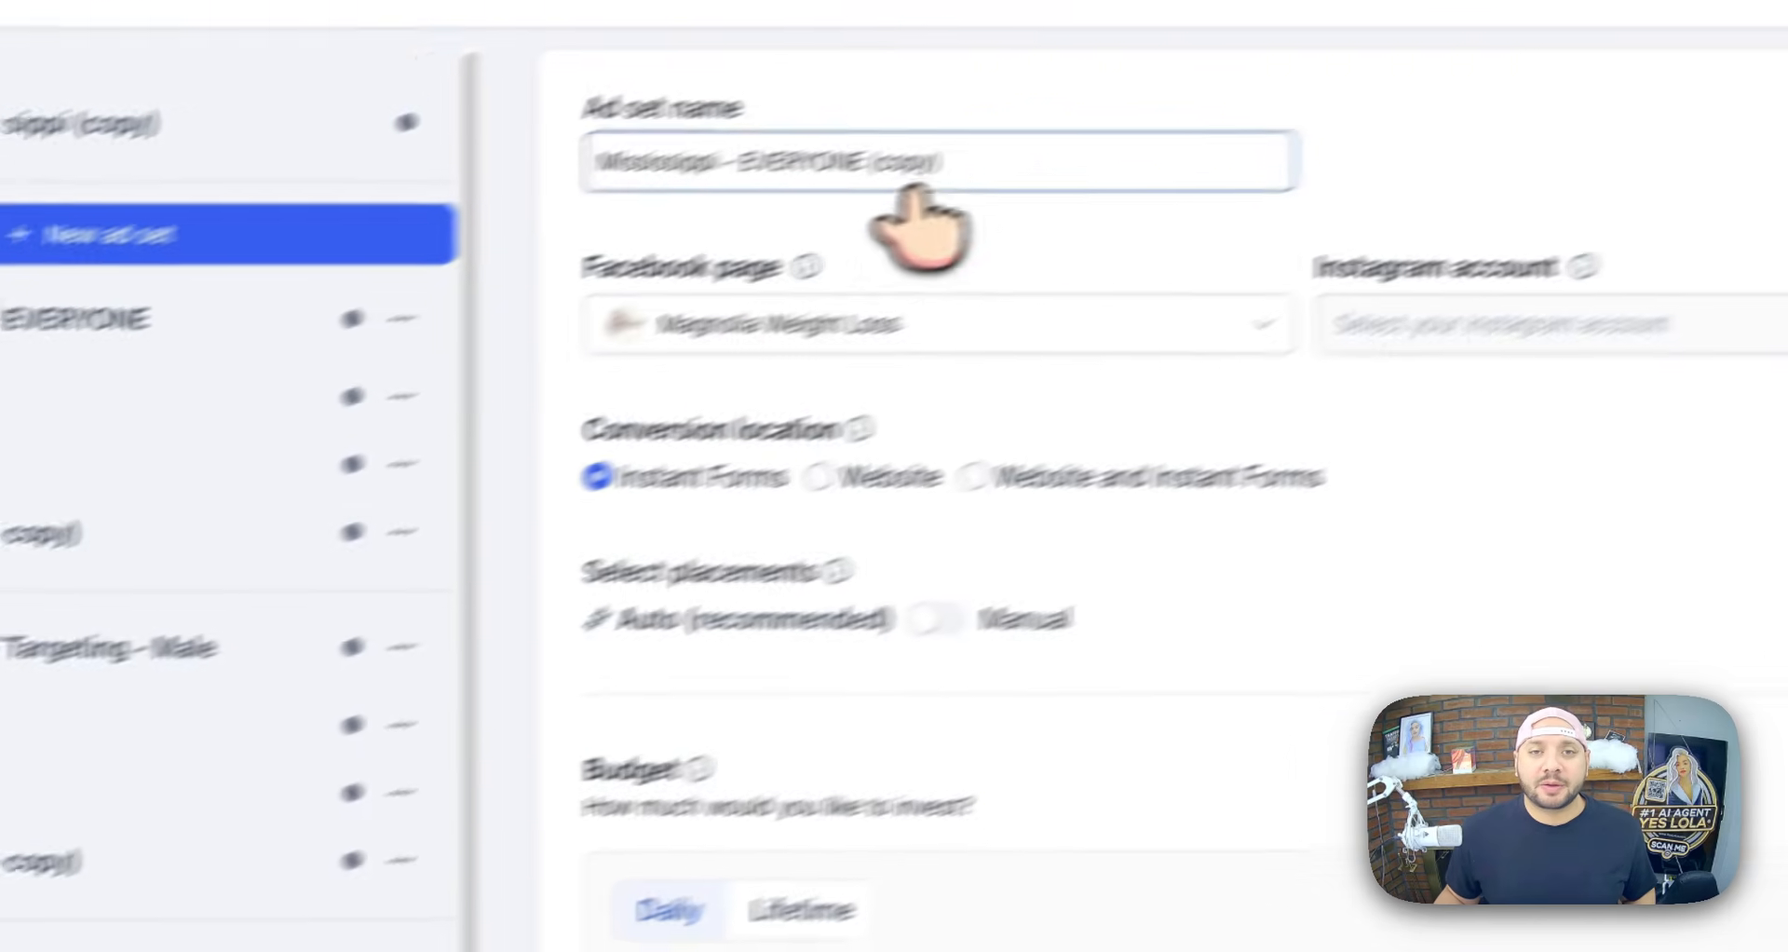
left_click_drag(862, 163, 1155, 170)
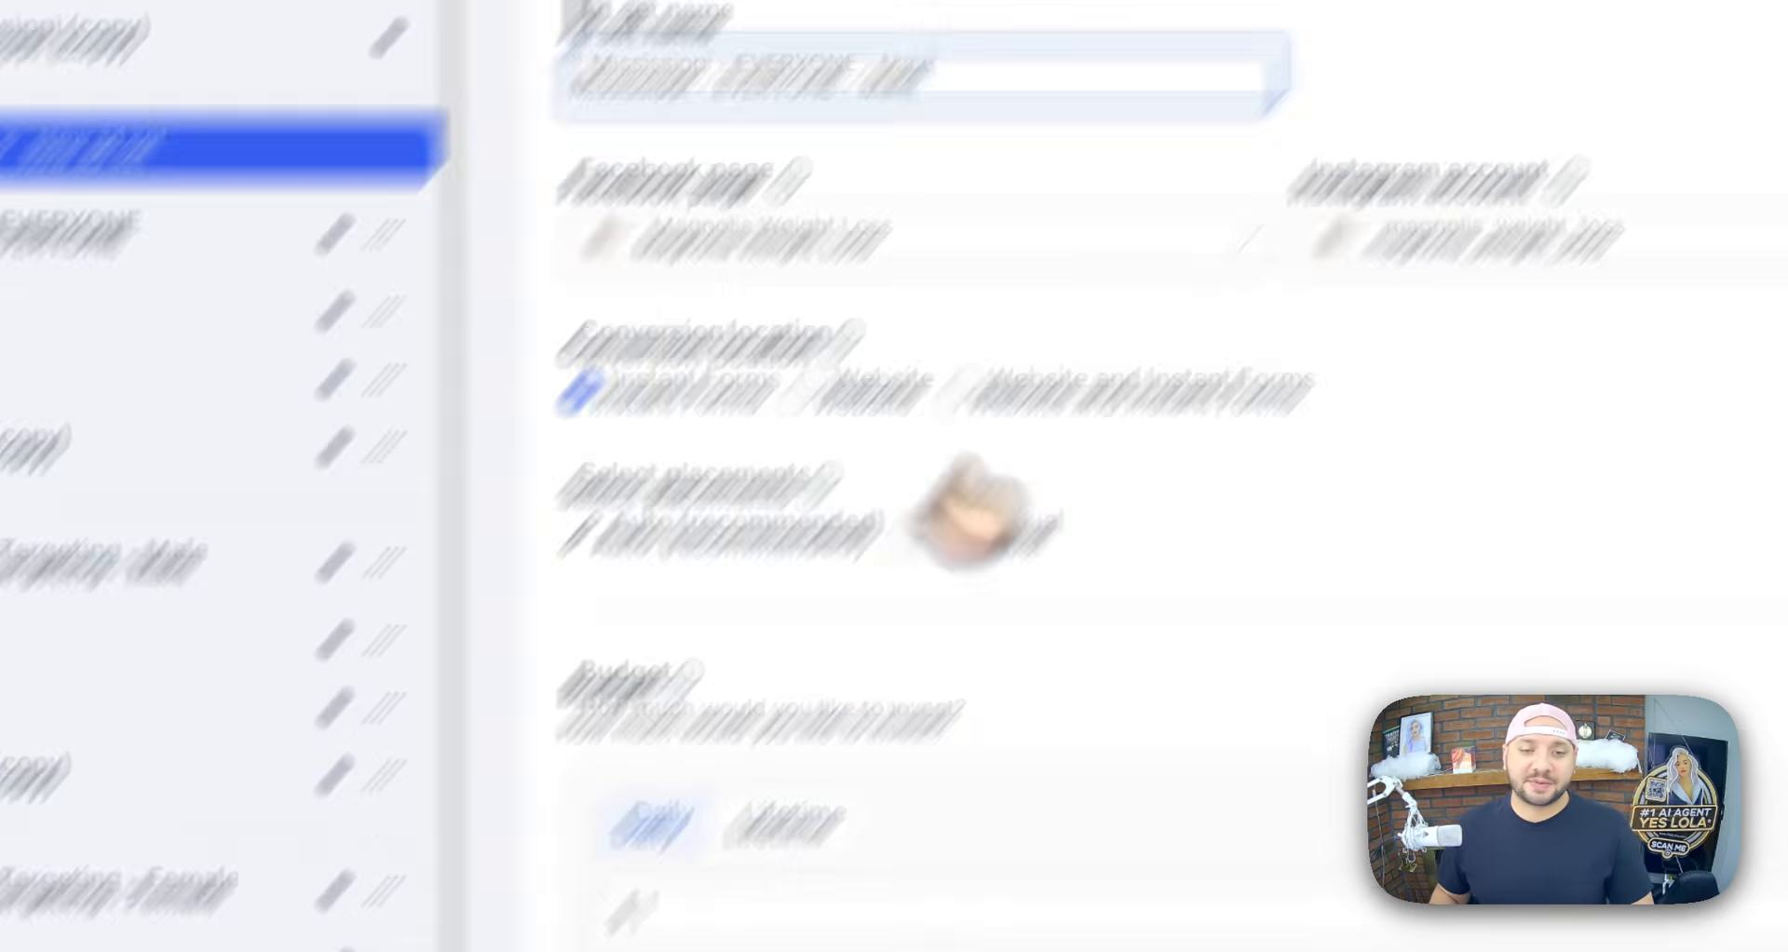
- Set the intended audience's gender to Men in the Mississippi - EVERYONE - Male ad set
scroll(792, 559, "down", 10)
left_click(1090, 759)
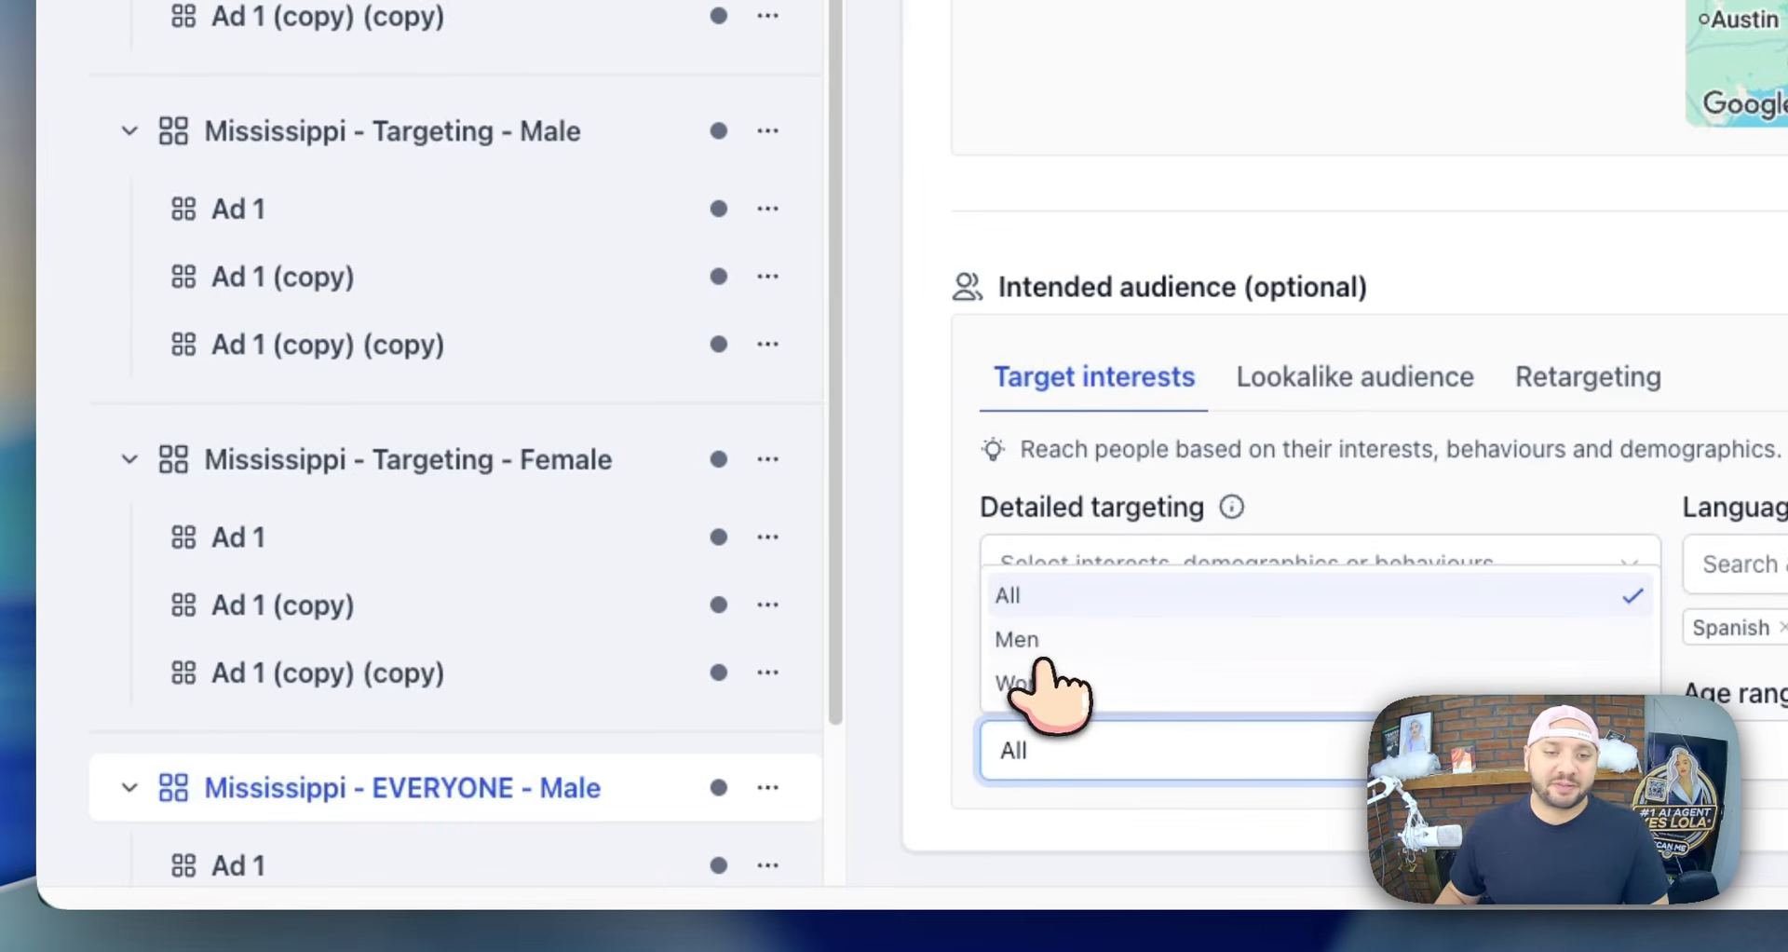
left_click(1024, 637)
- Duplicate the Mississippi - EVERYONE - Male ad set and rename the copy as "Mississippi - EVERYONE - Female"
left_click(769, 787)
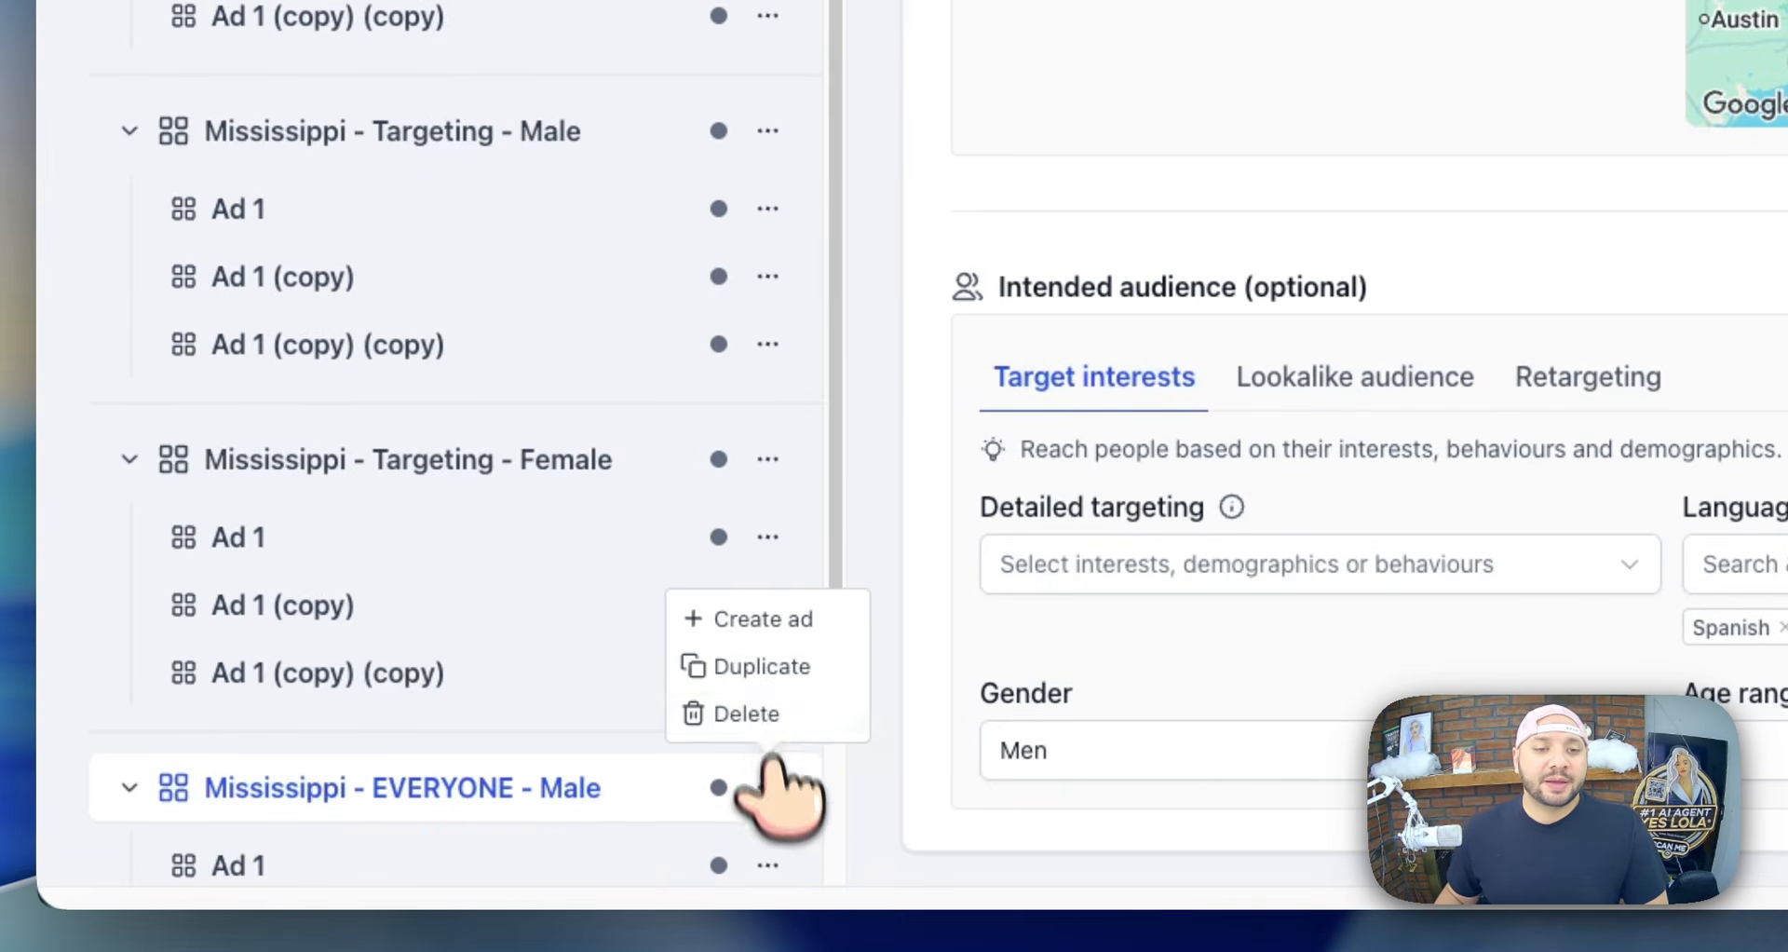
left_click(755, 667)
scroll(511, 739, "down", 3)
scroll(577, 713, "down", 2)
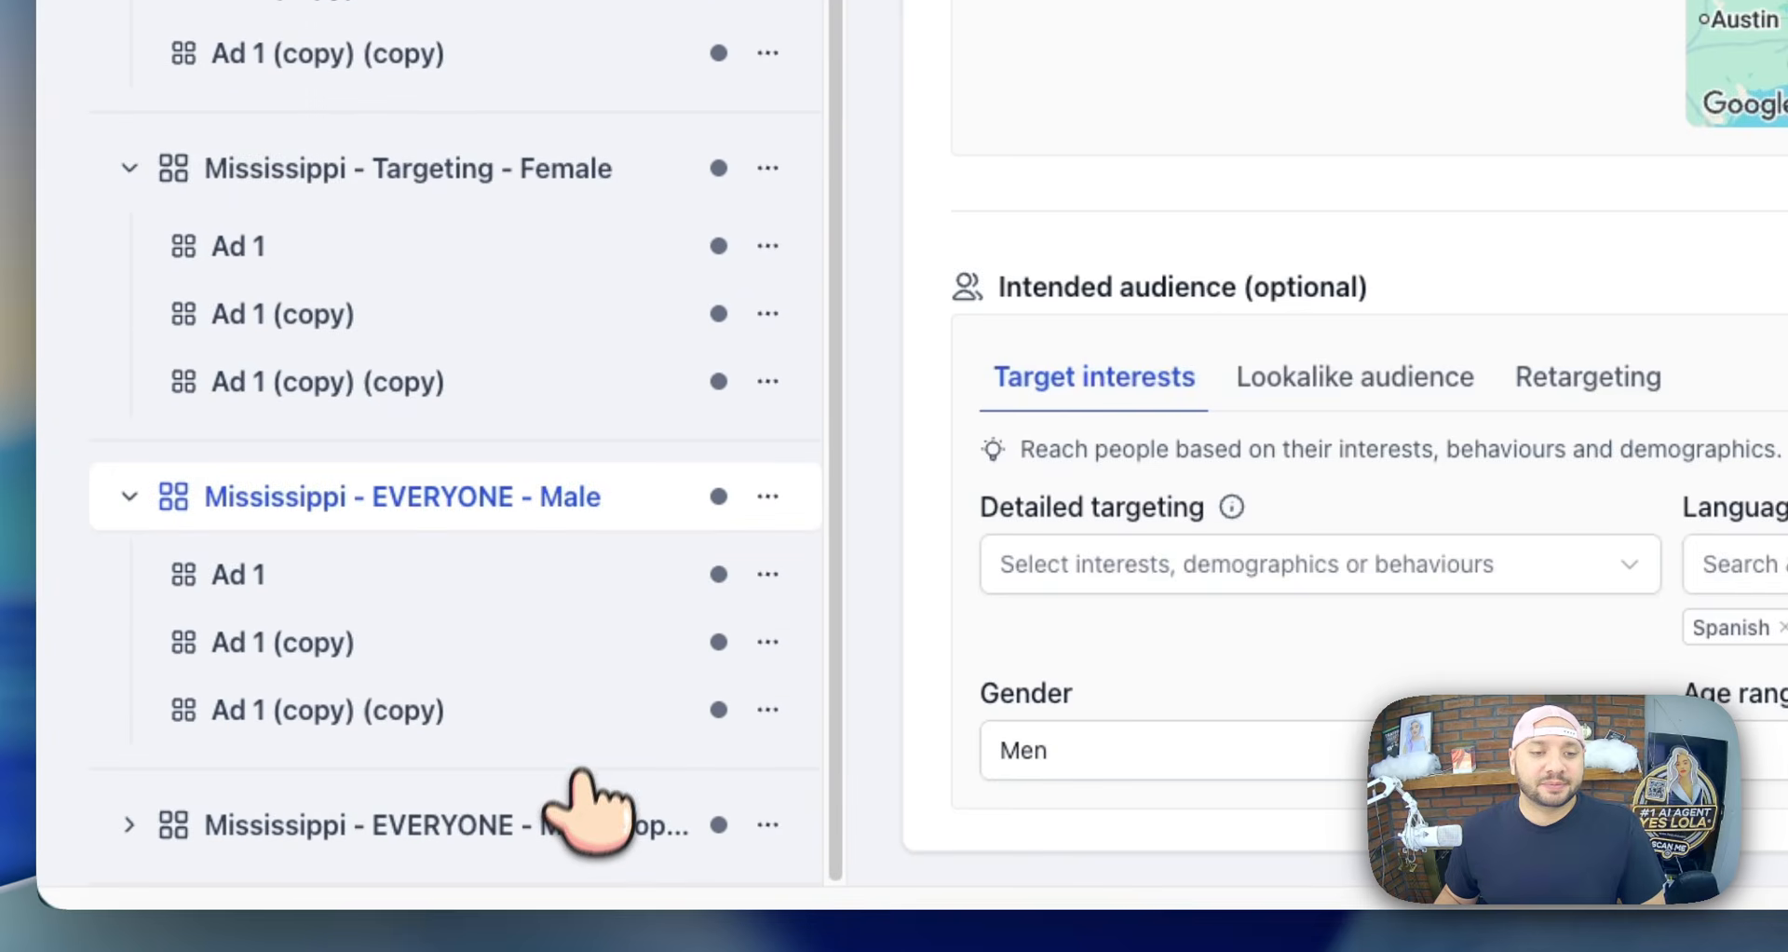
left_click(582, 819)
left_click_drag(876, 237, 1154, 273)
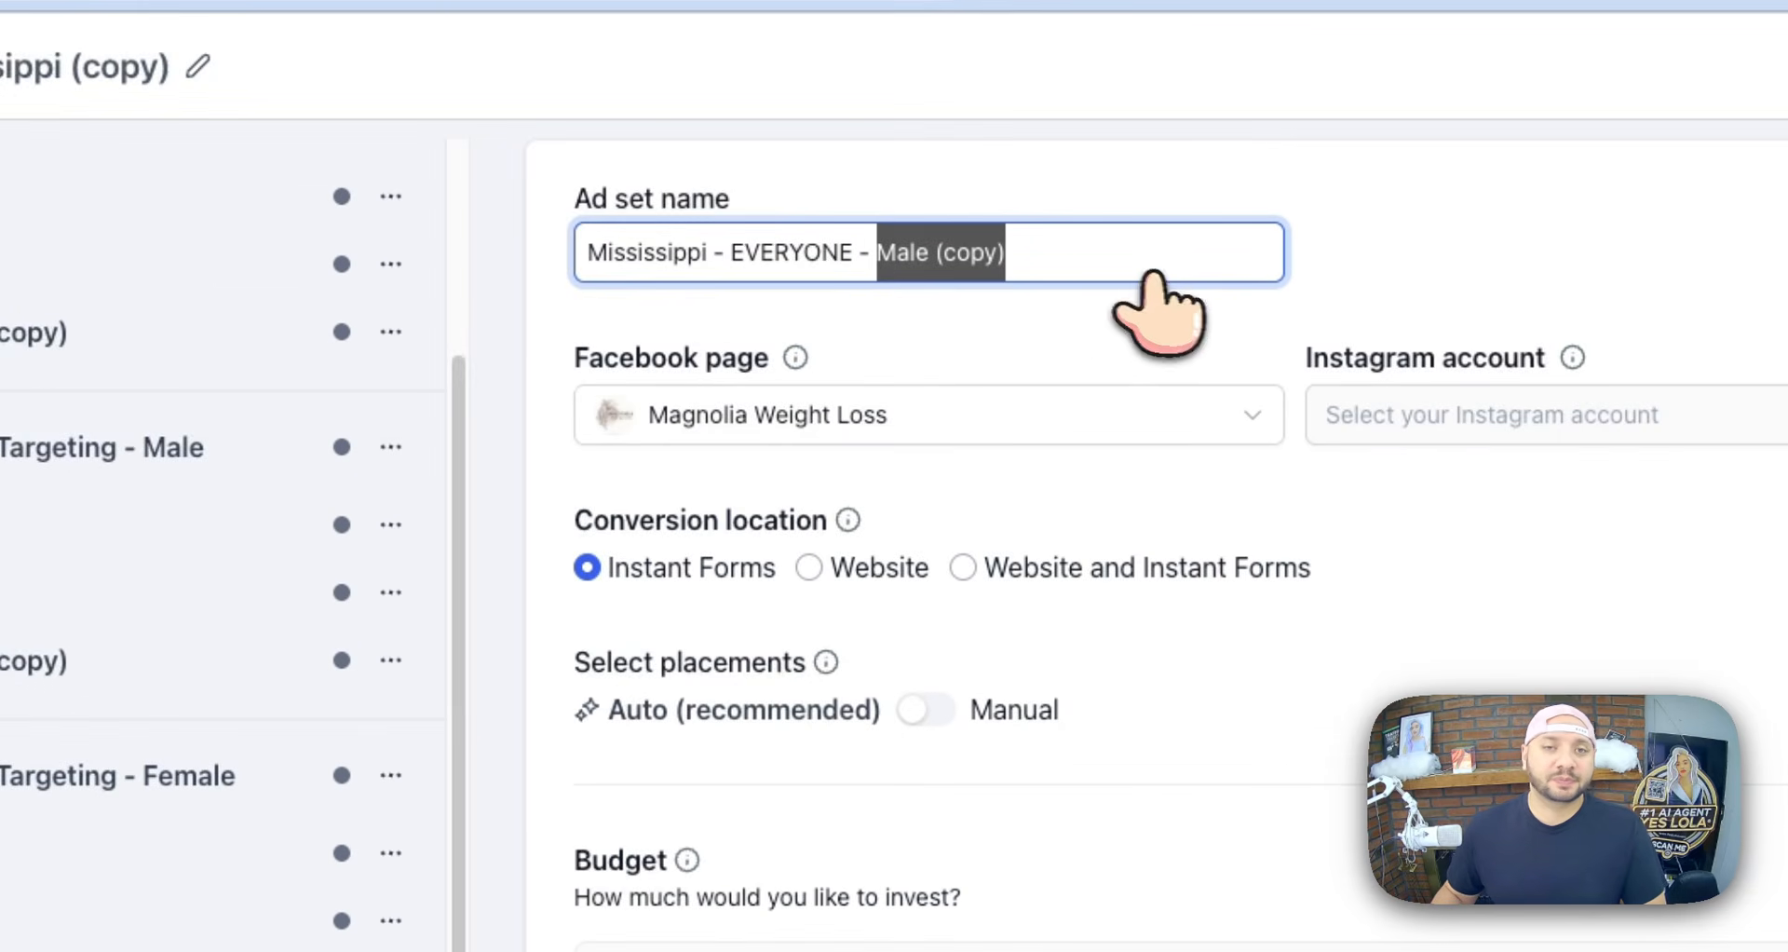
type("Fe")
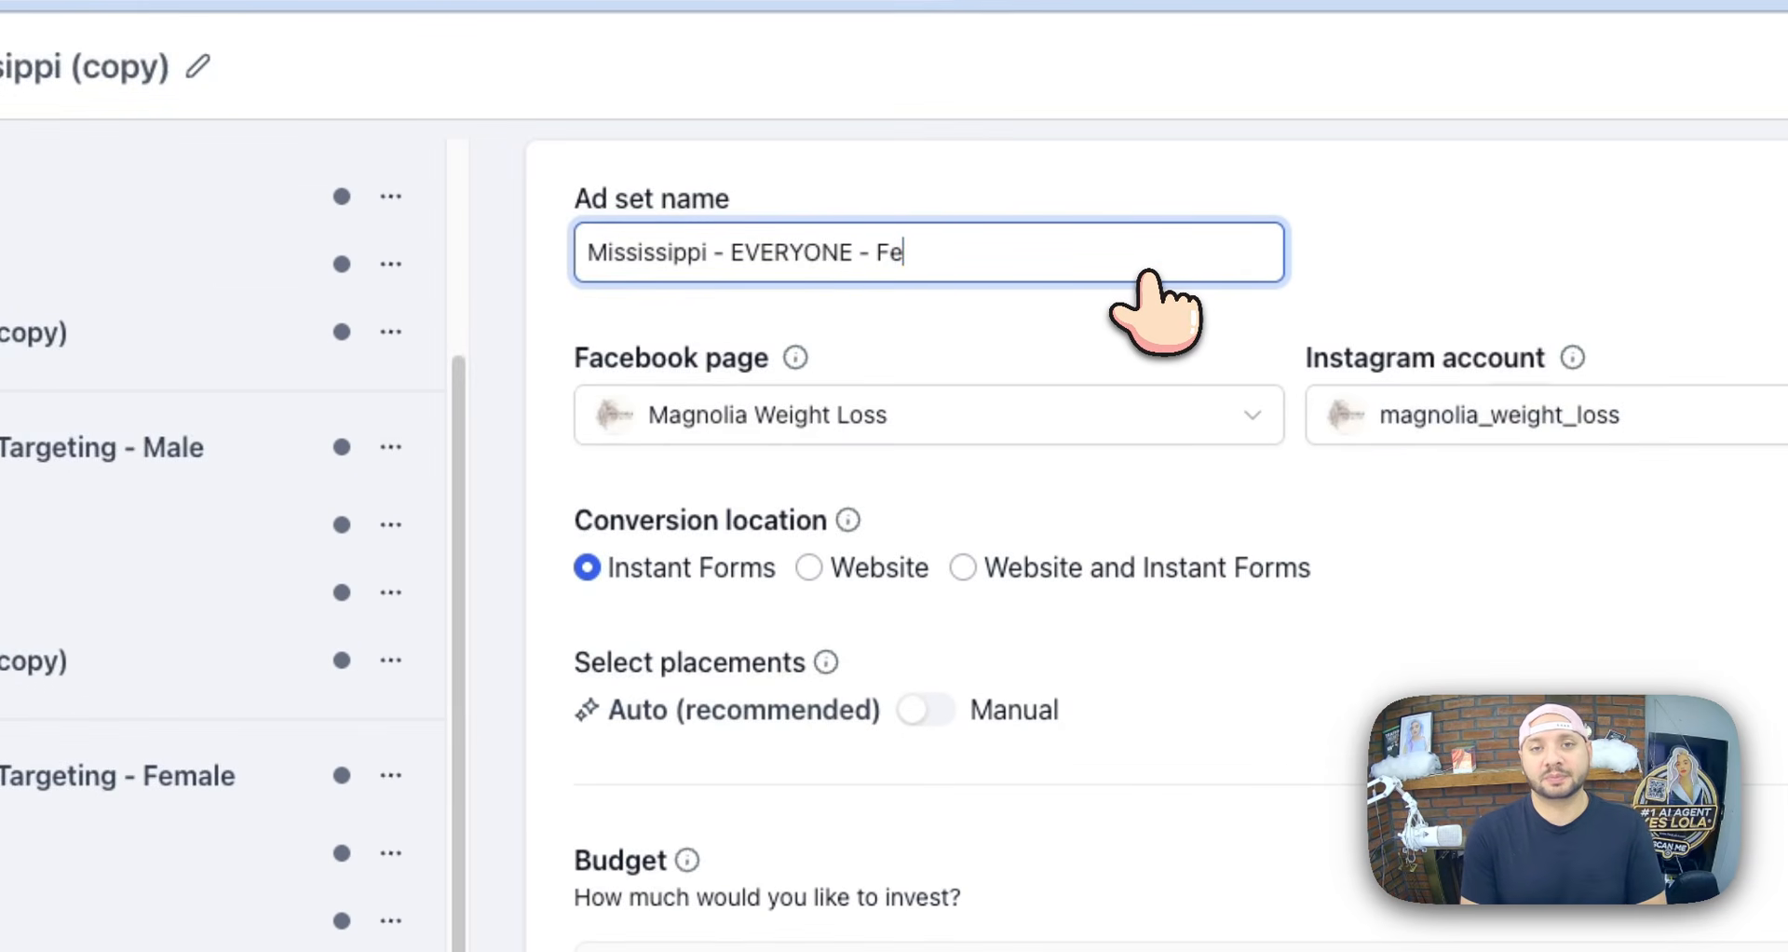
type("male")
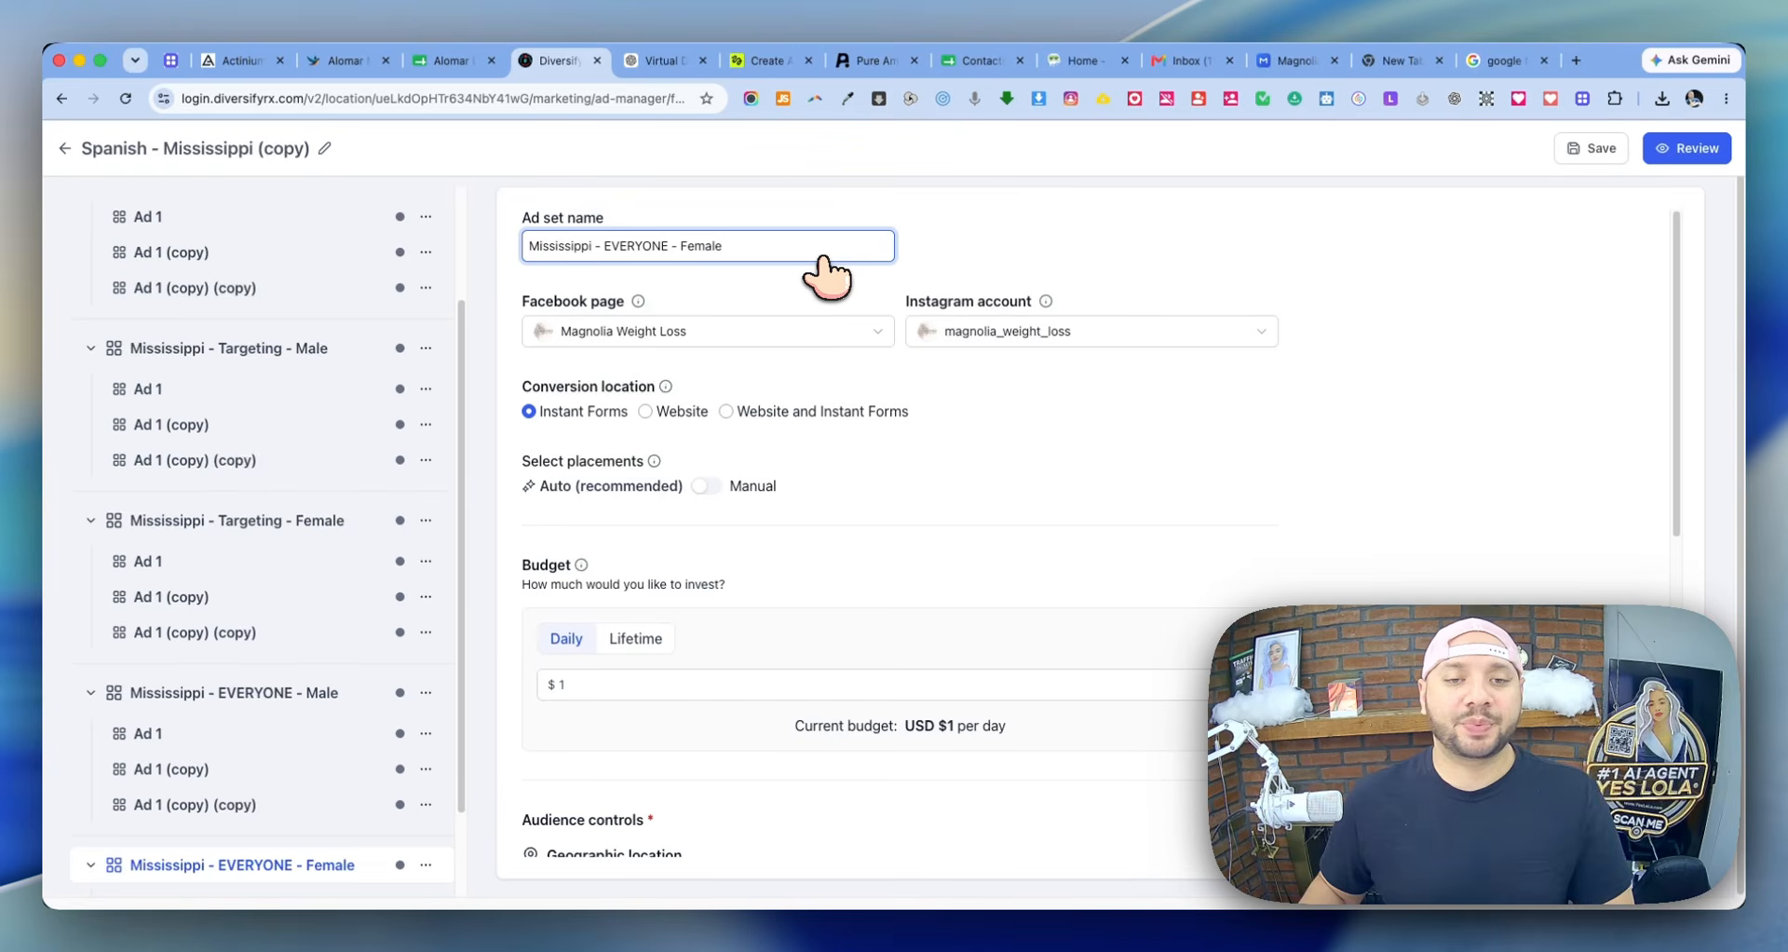
- Set the intended audience's gender to Women in the Mississippi - EVERYONE - Female ad set, and open the Mississippi - EVERYONE ad set
scroll(776, 475, "down", 6)
left_click(620, 827)
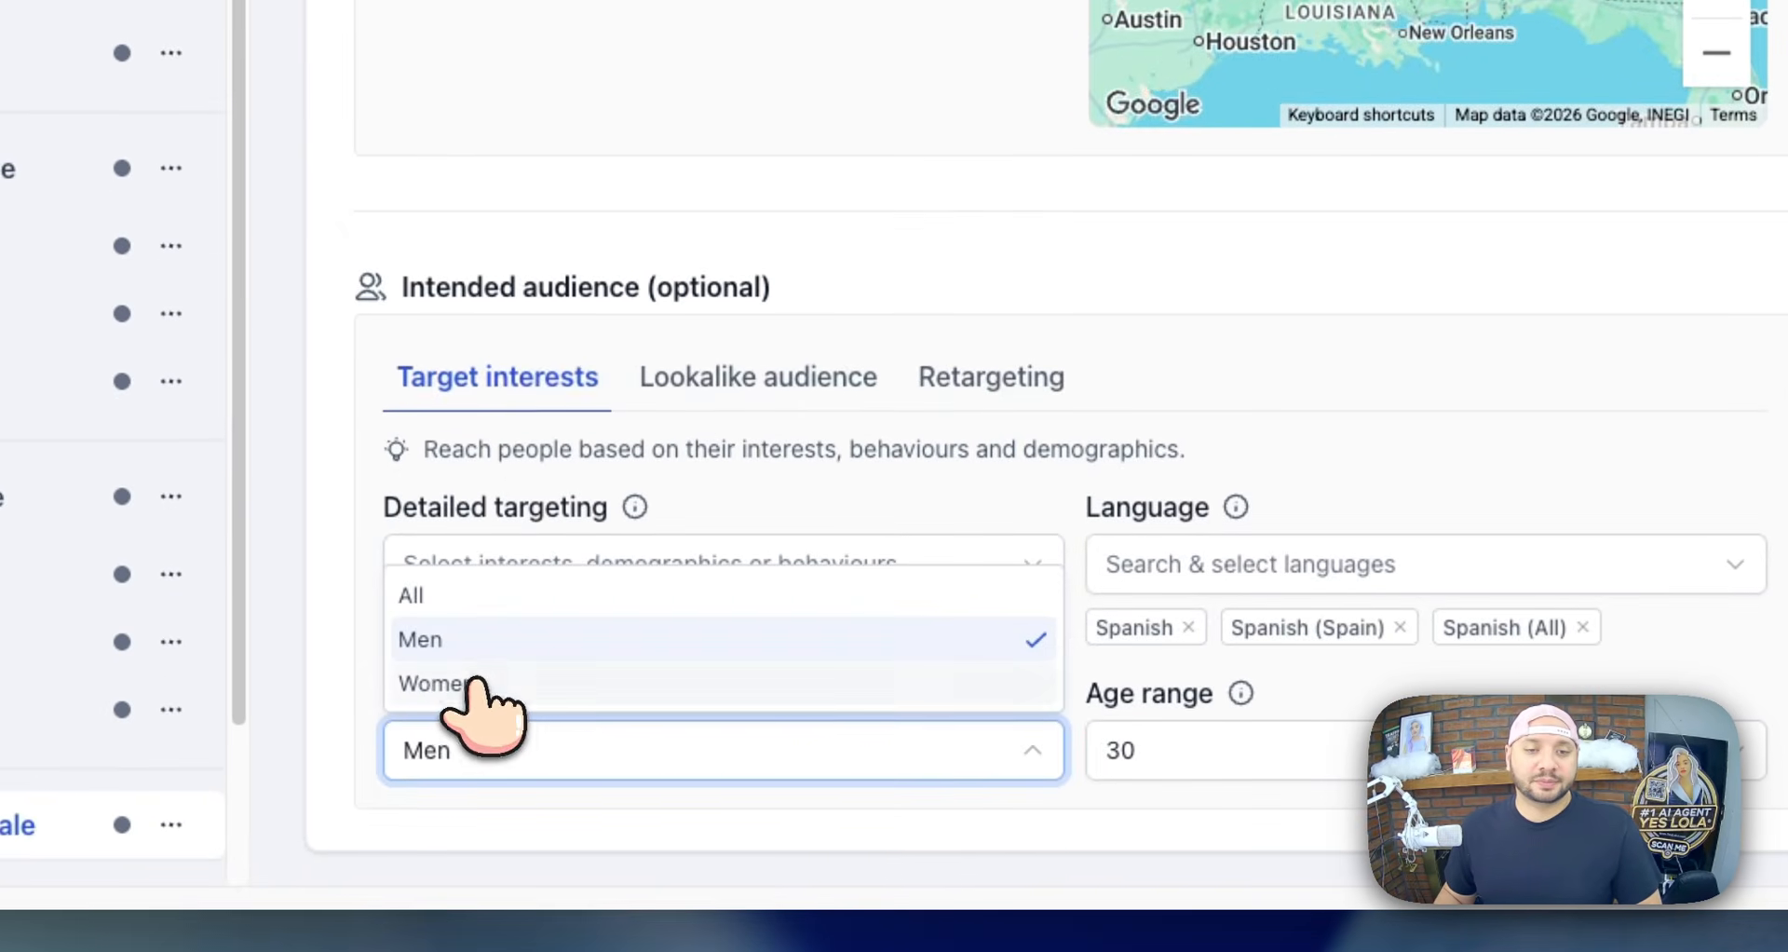
left_click(587, 793)
left_click(1395, 396)
scroll(1379, 398, "up", 7)
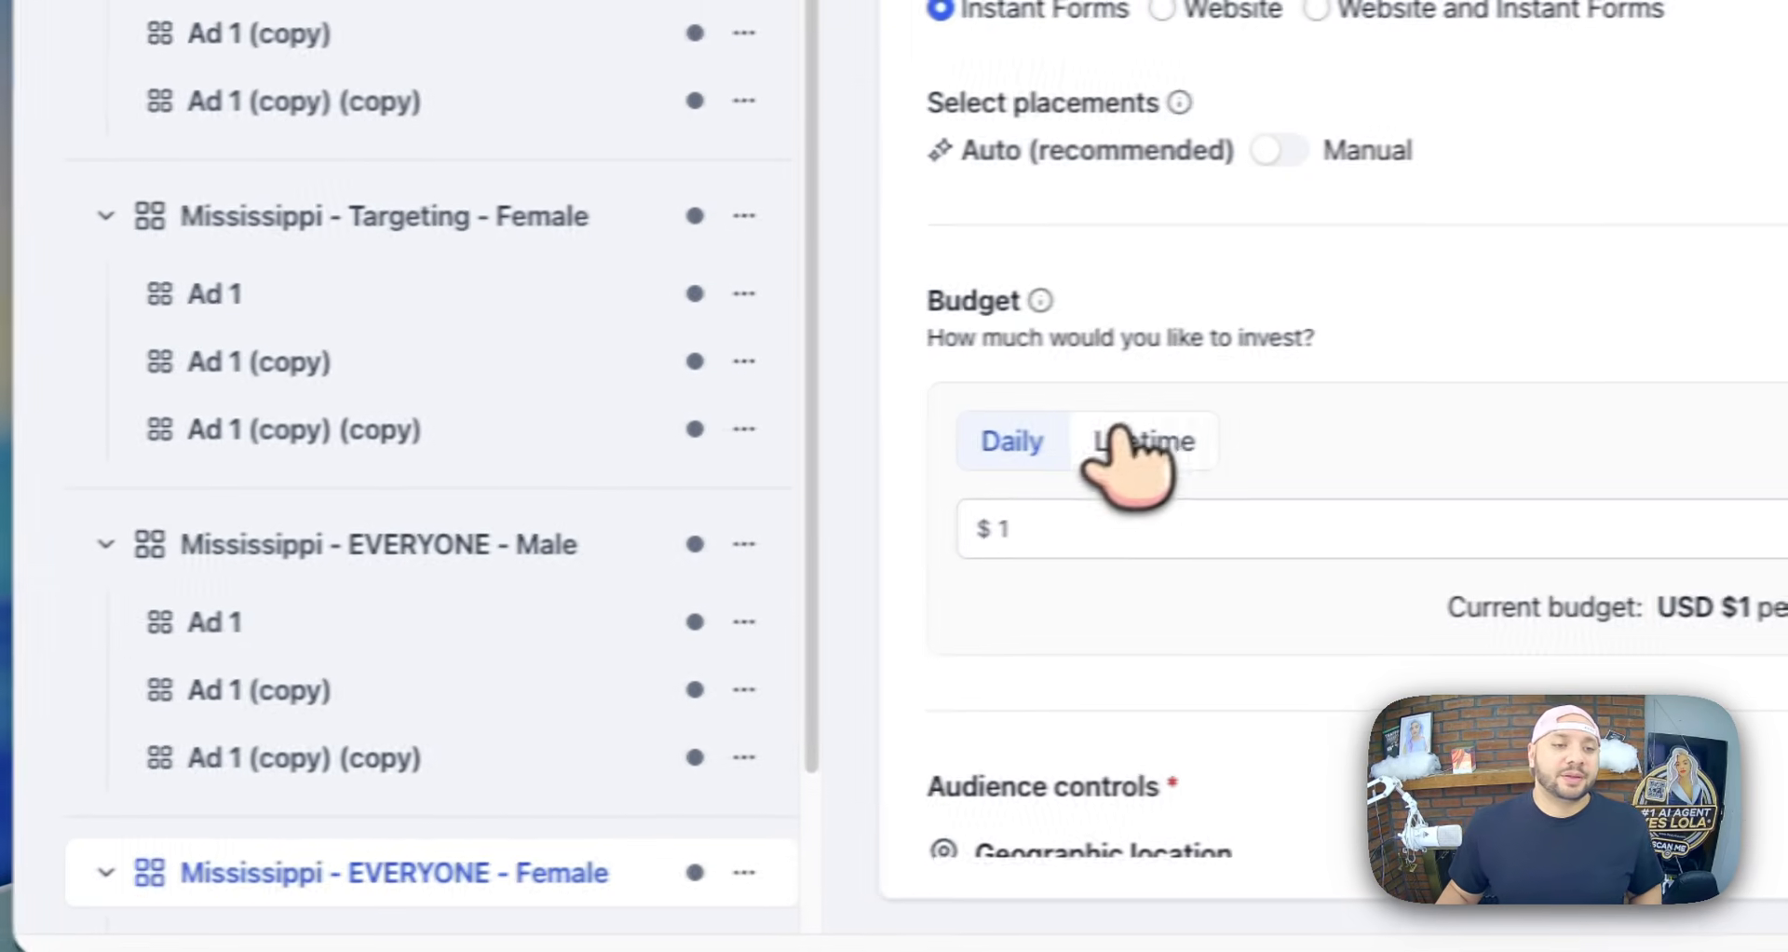
scroll(568, 633, "up", 5)
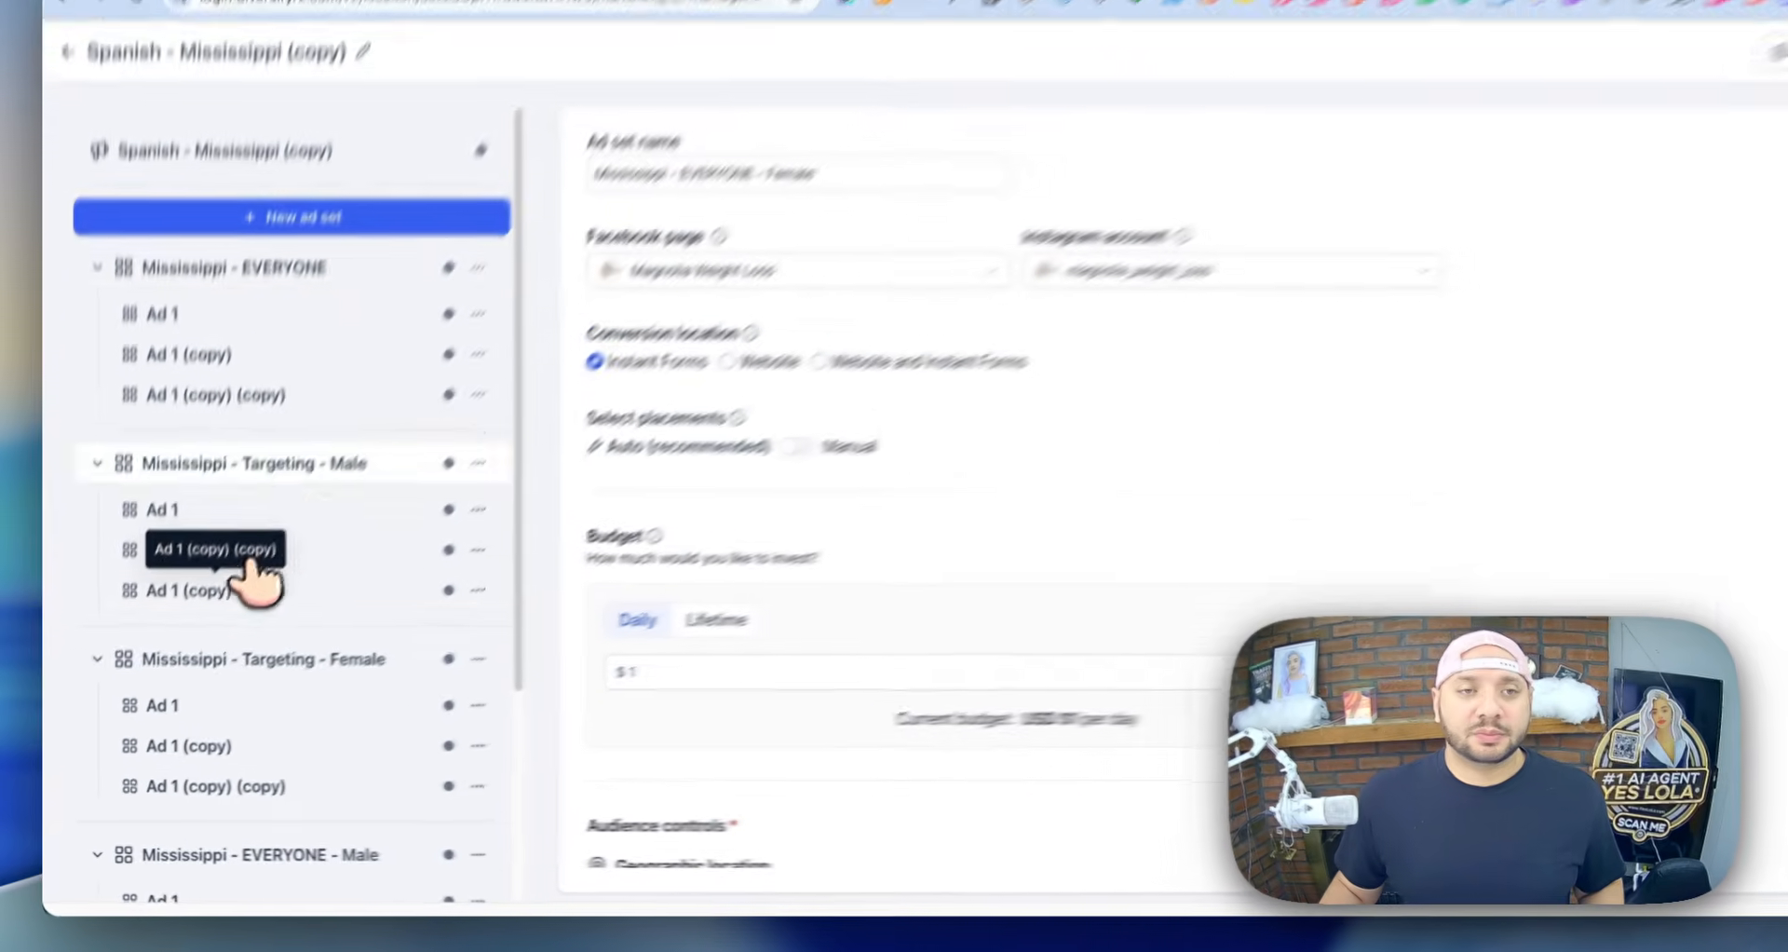
scroll(367, 566, "down", 3)
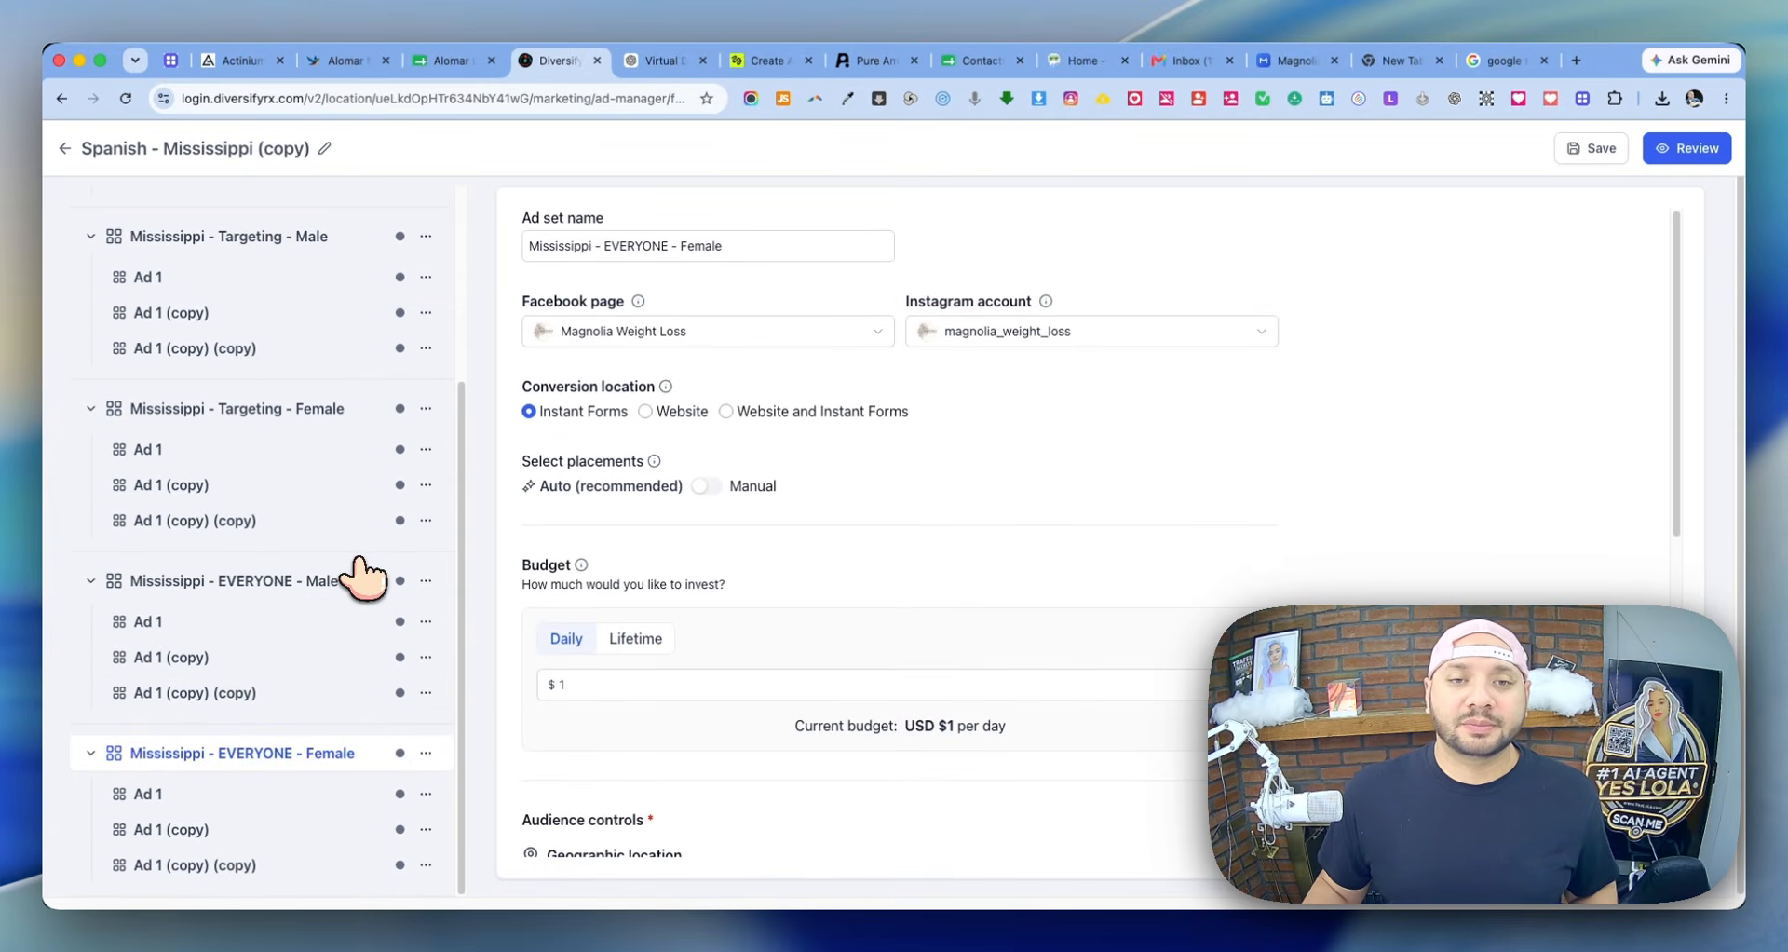
scroll(410, 505, "up", 3)
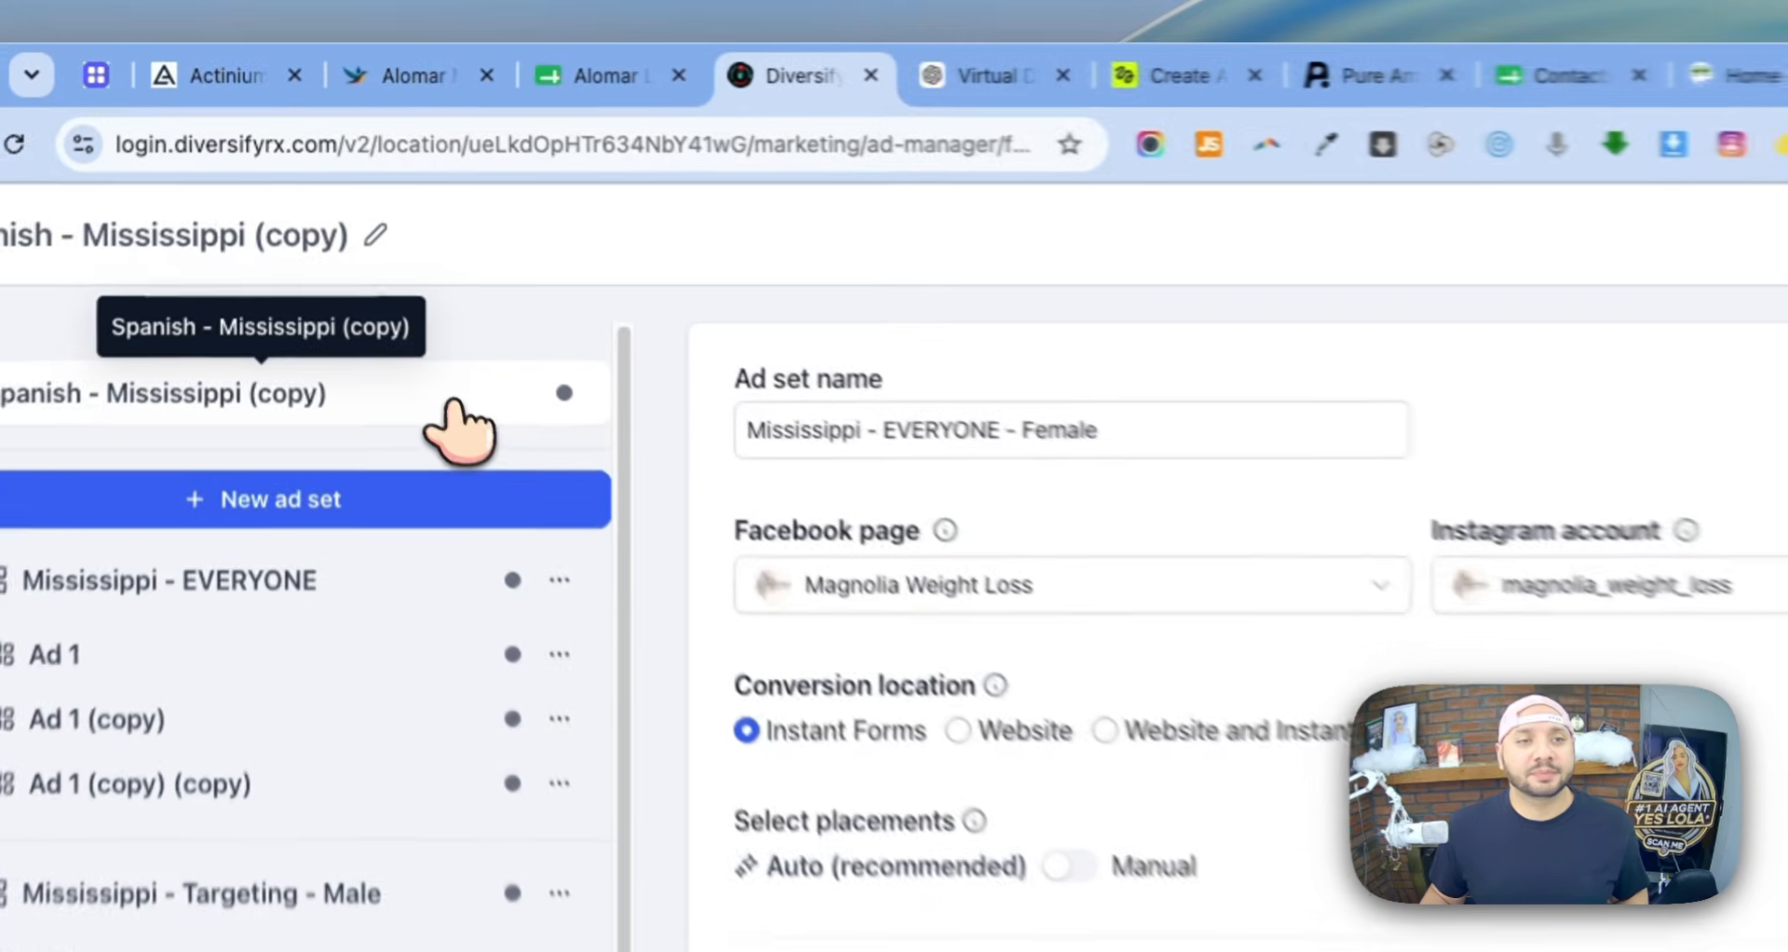
left_click(368, 244)
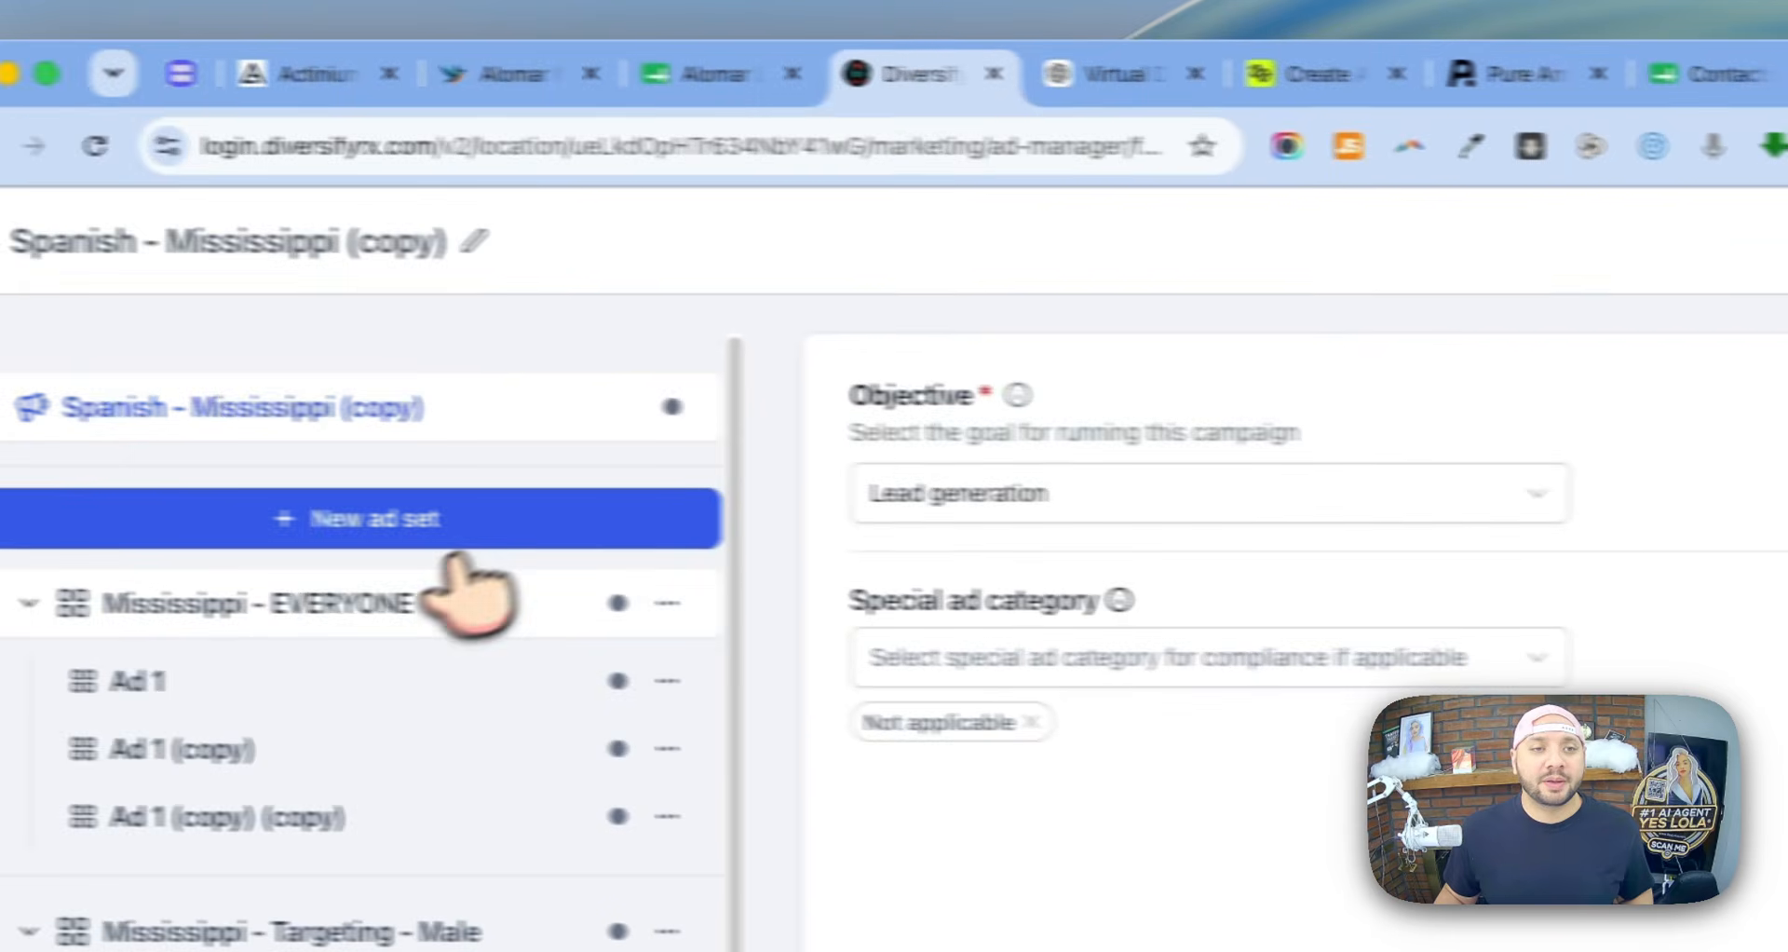
left_click(436, 622)
- Switch to Higgsfield and generate a video from the uploaded "Consulta Virtual" image with the existing prompt
left_click(1379, 78)
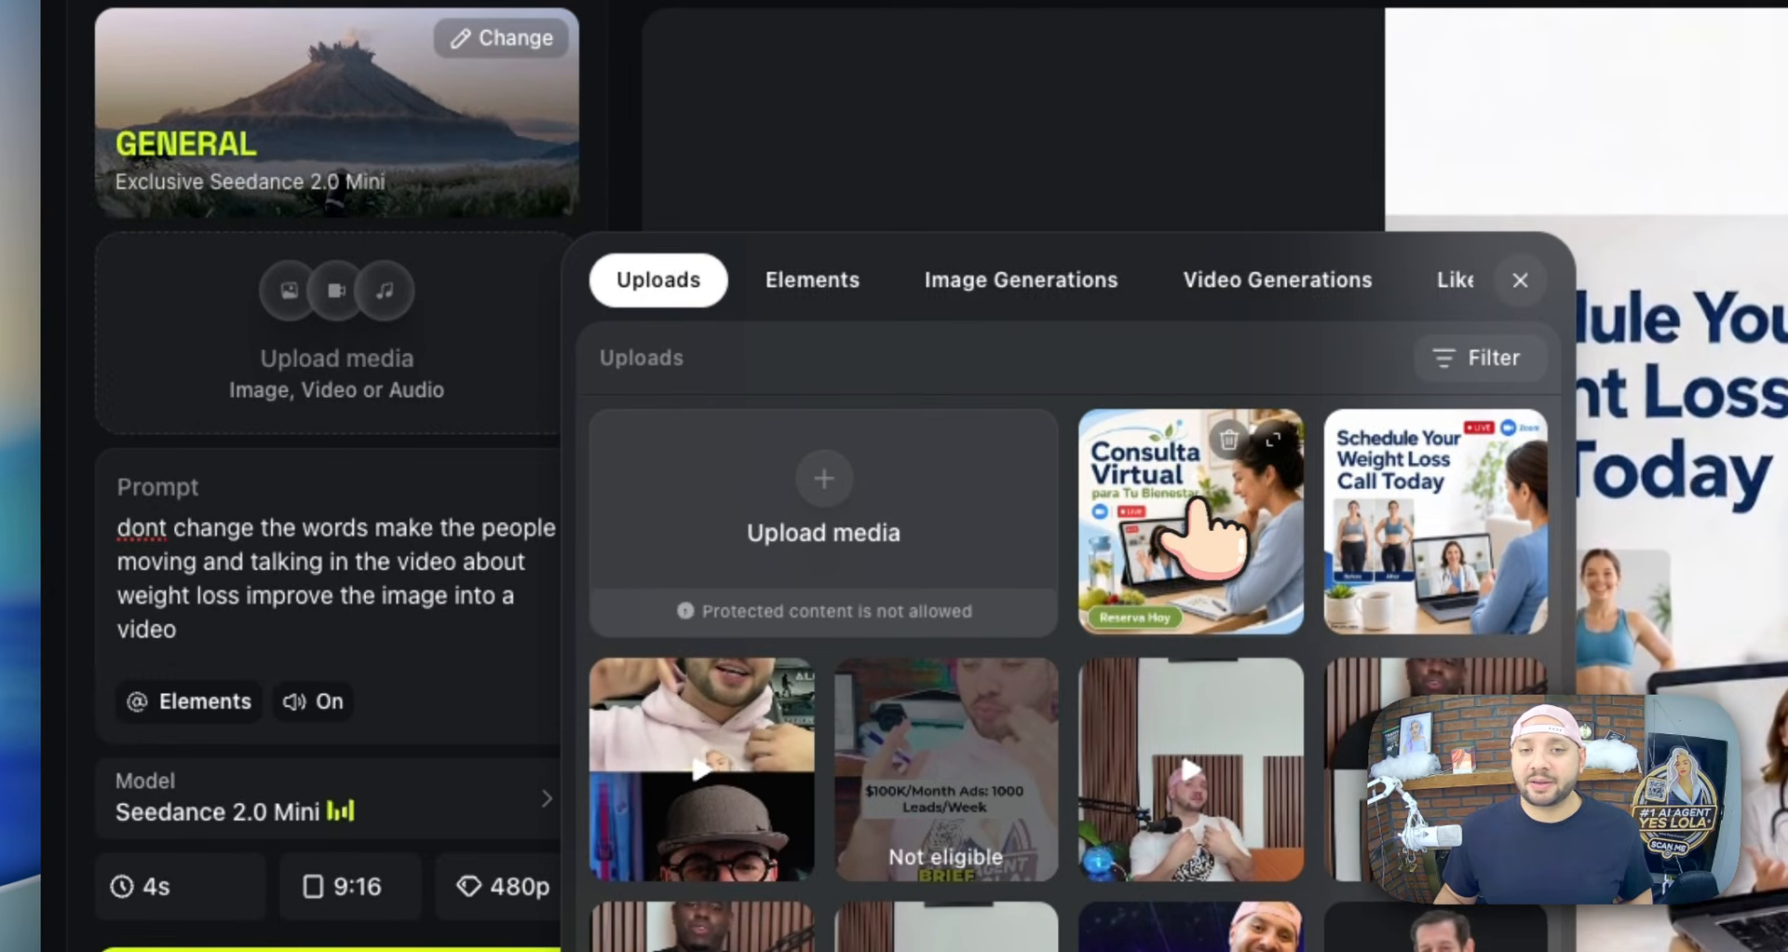
left_click(1071, 745)
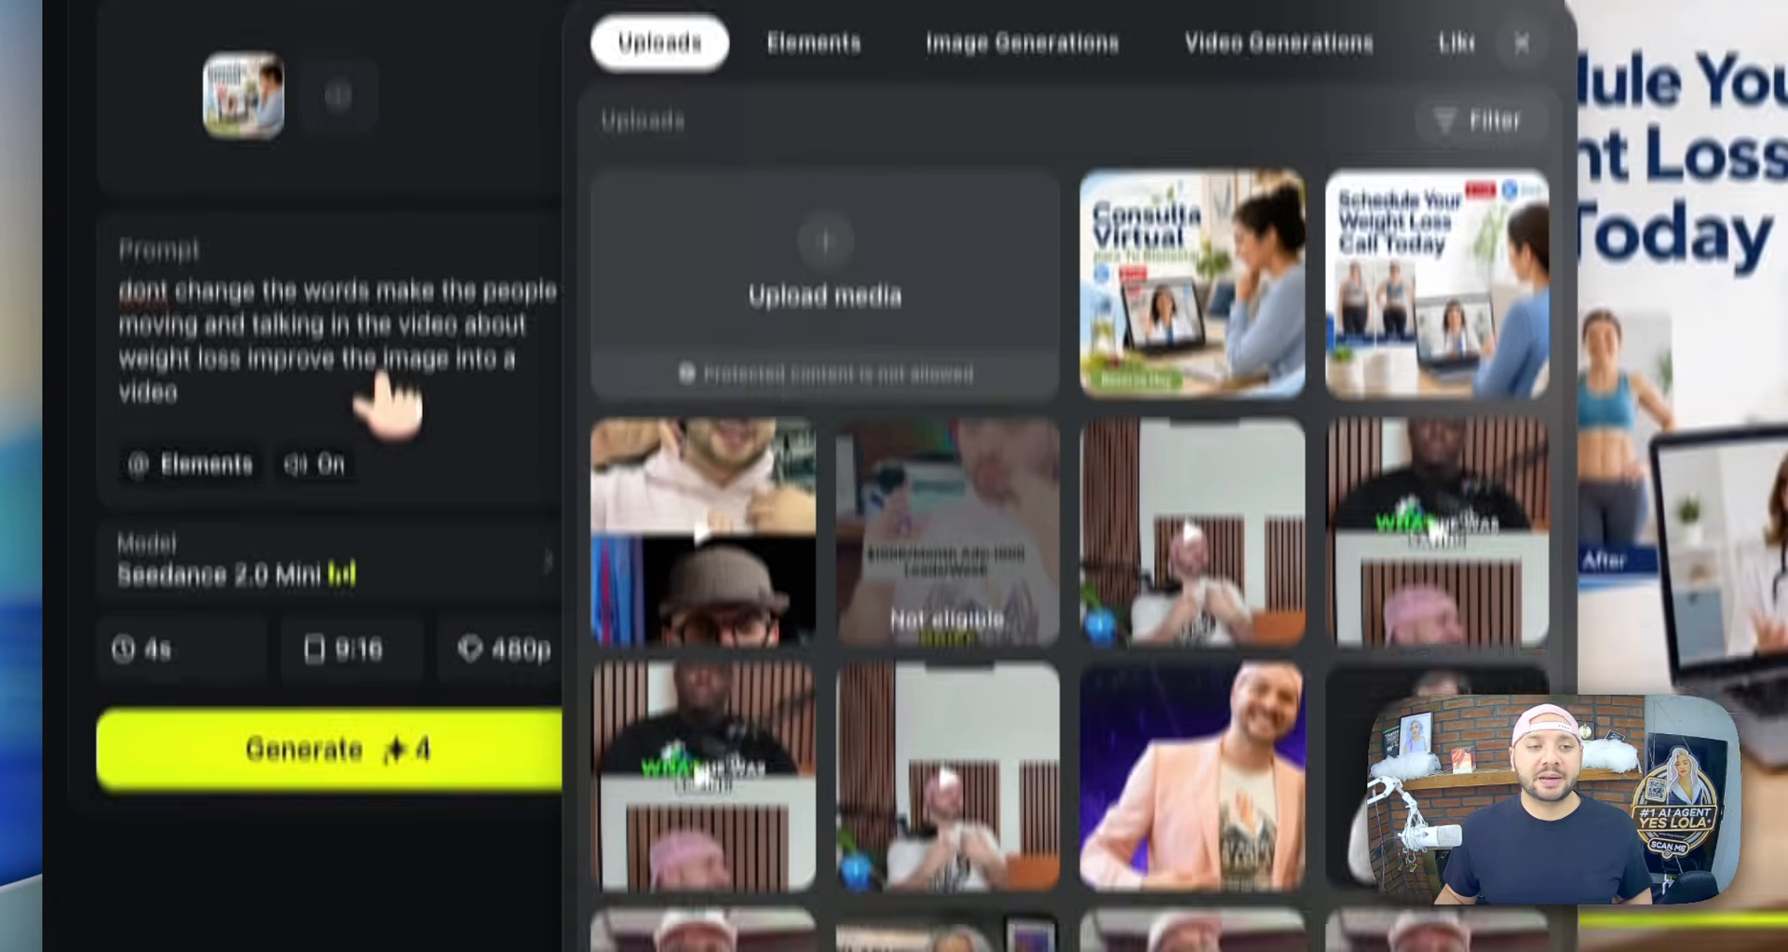
left_click(383, 375)
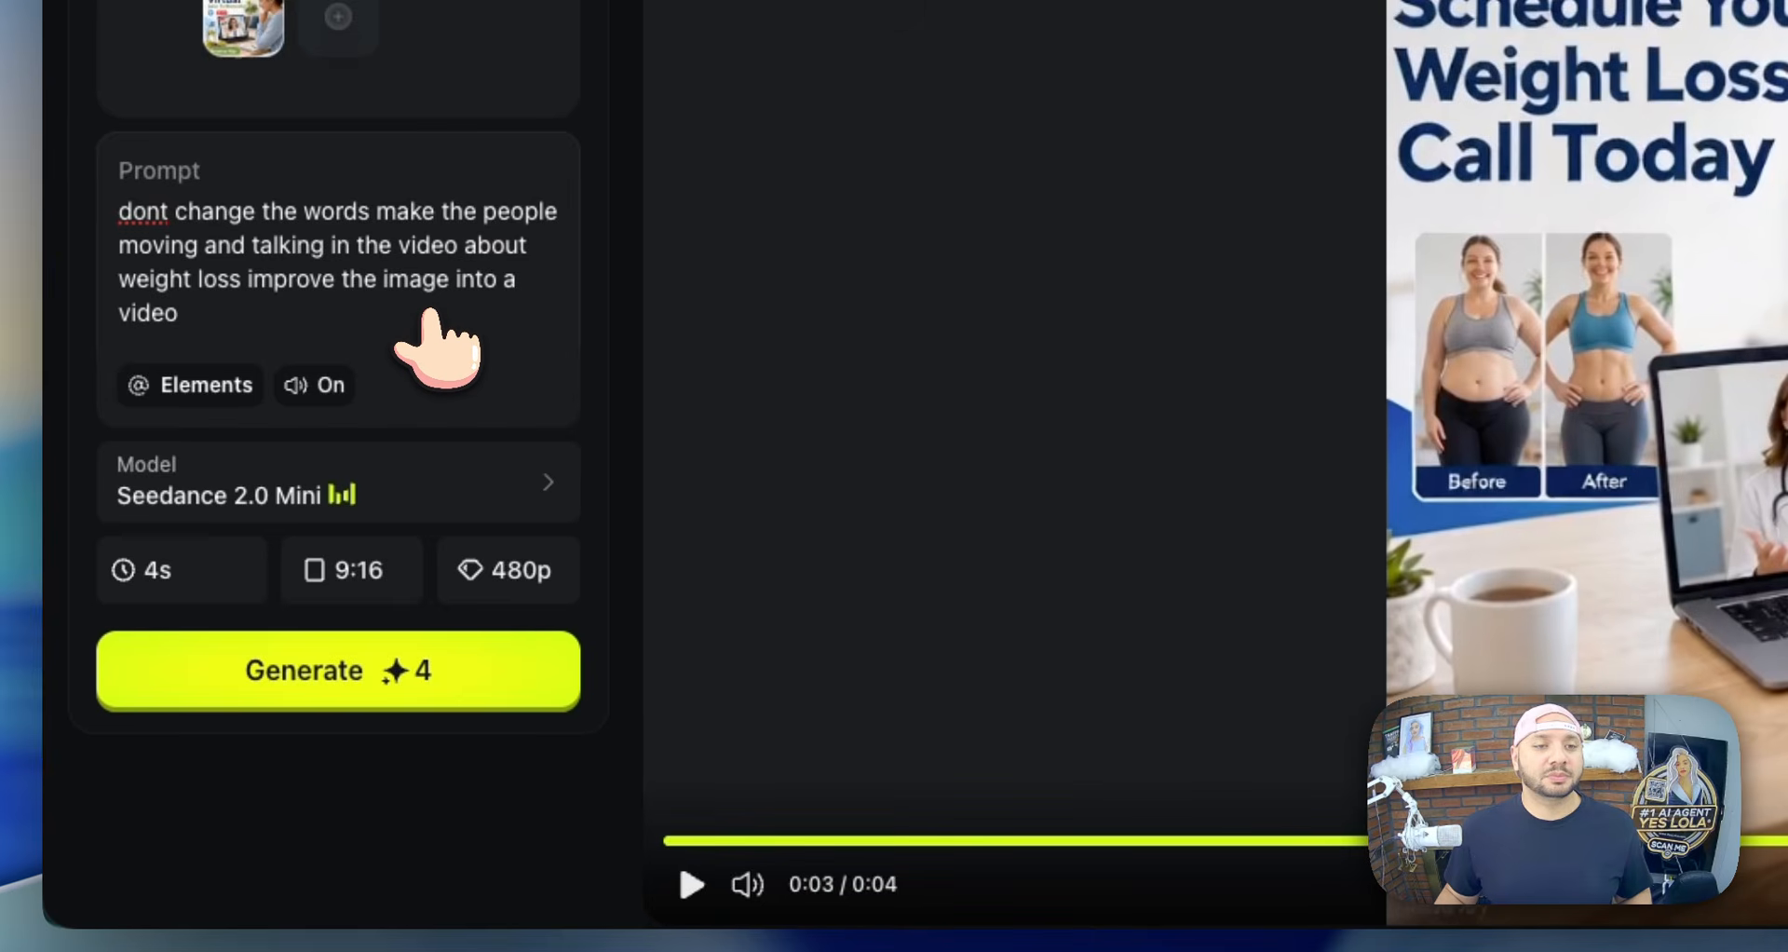
left_click(361, 664)
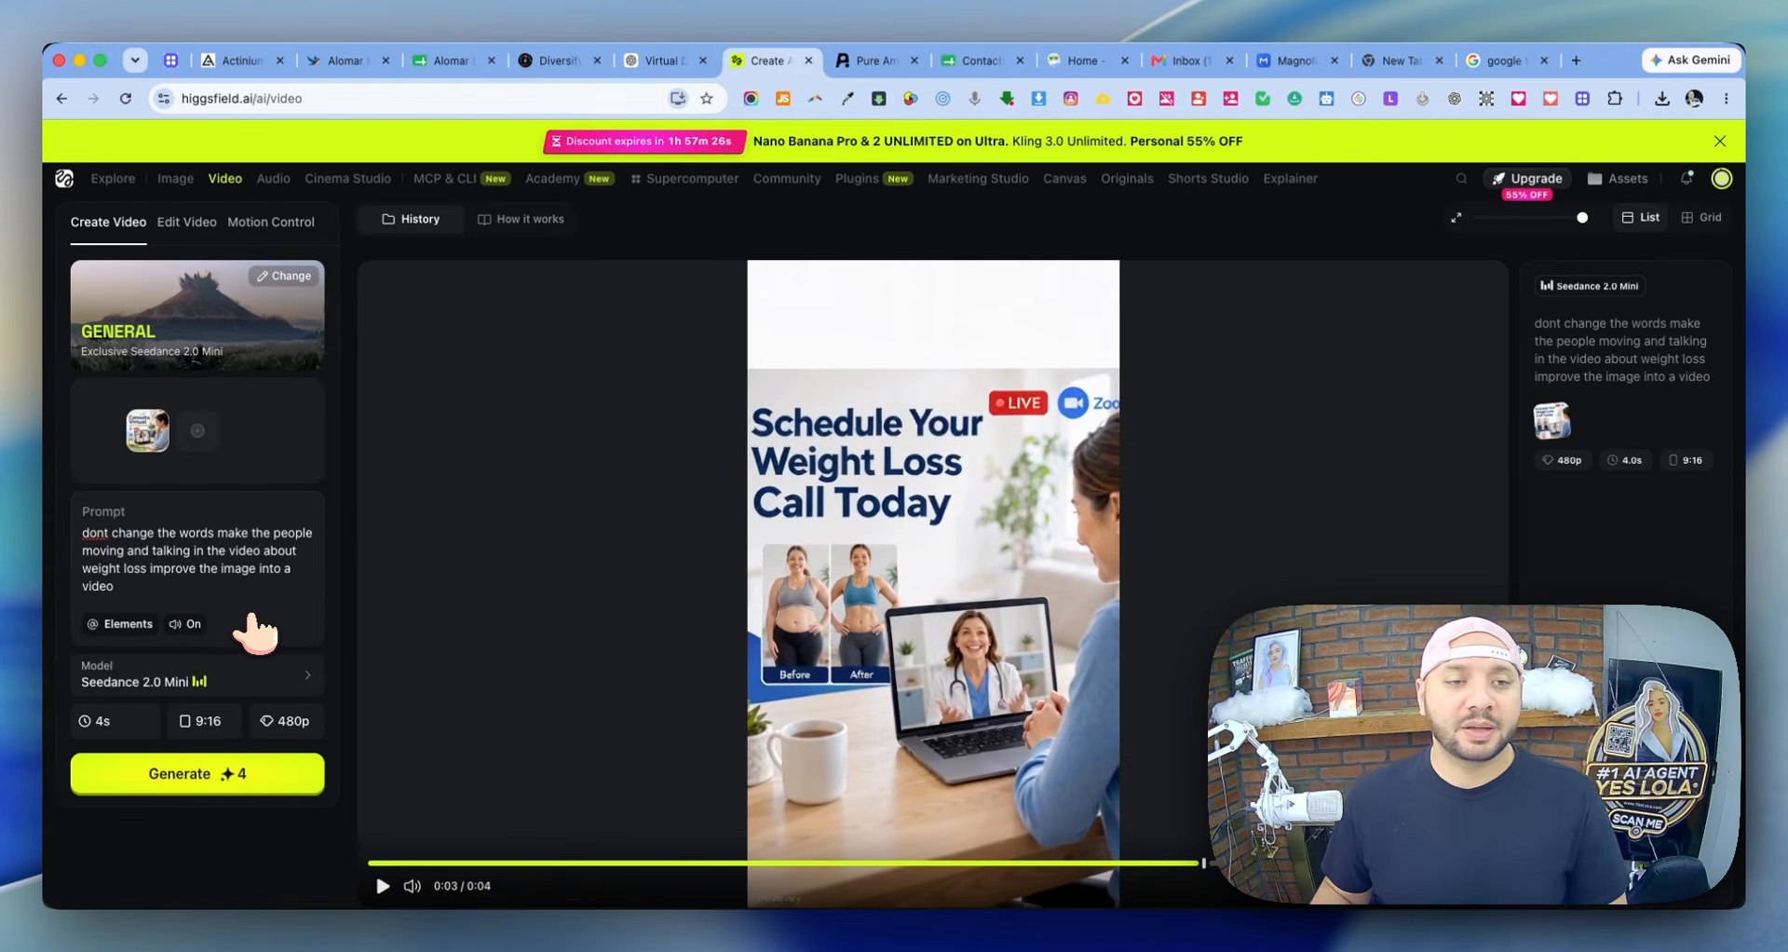
left_click(245, 778)
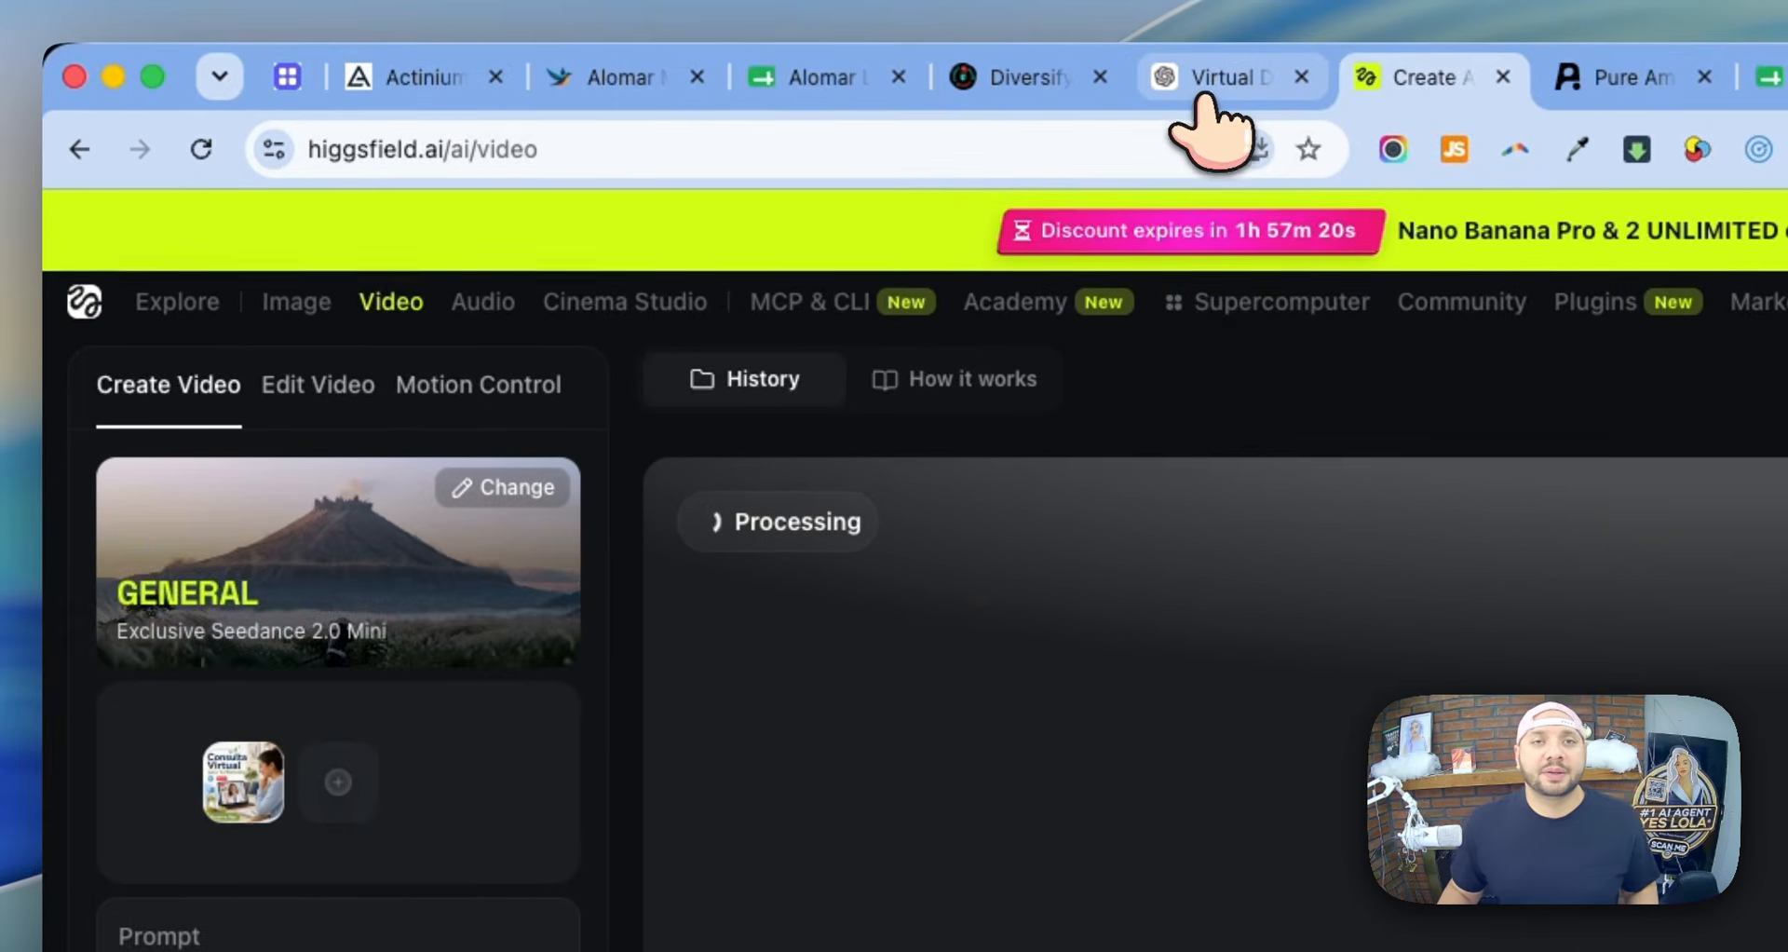
- Return to the Ad Manager, review the Spanish - Mississippi (copy) campaign and publish it now, letting the setup continue in the background
left_click(1085, 6)
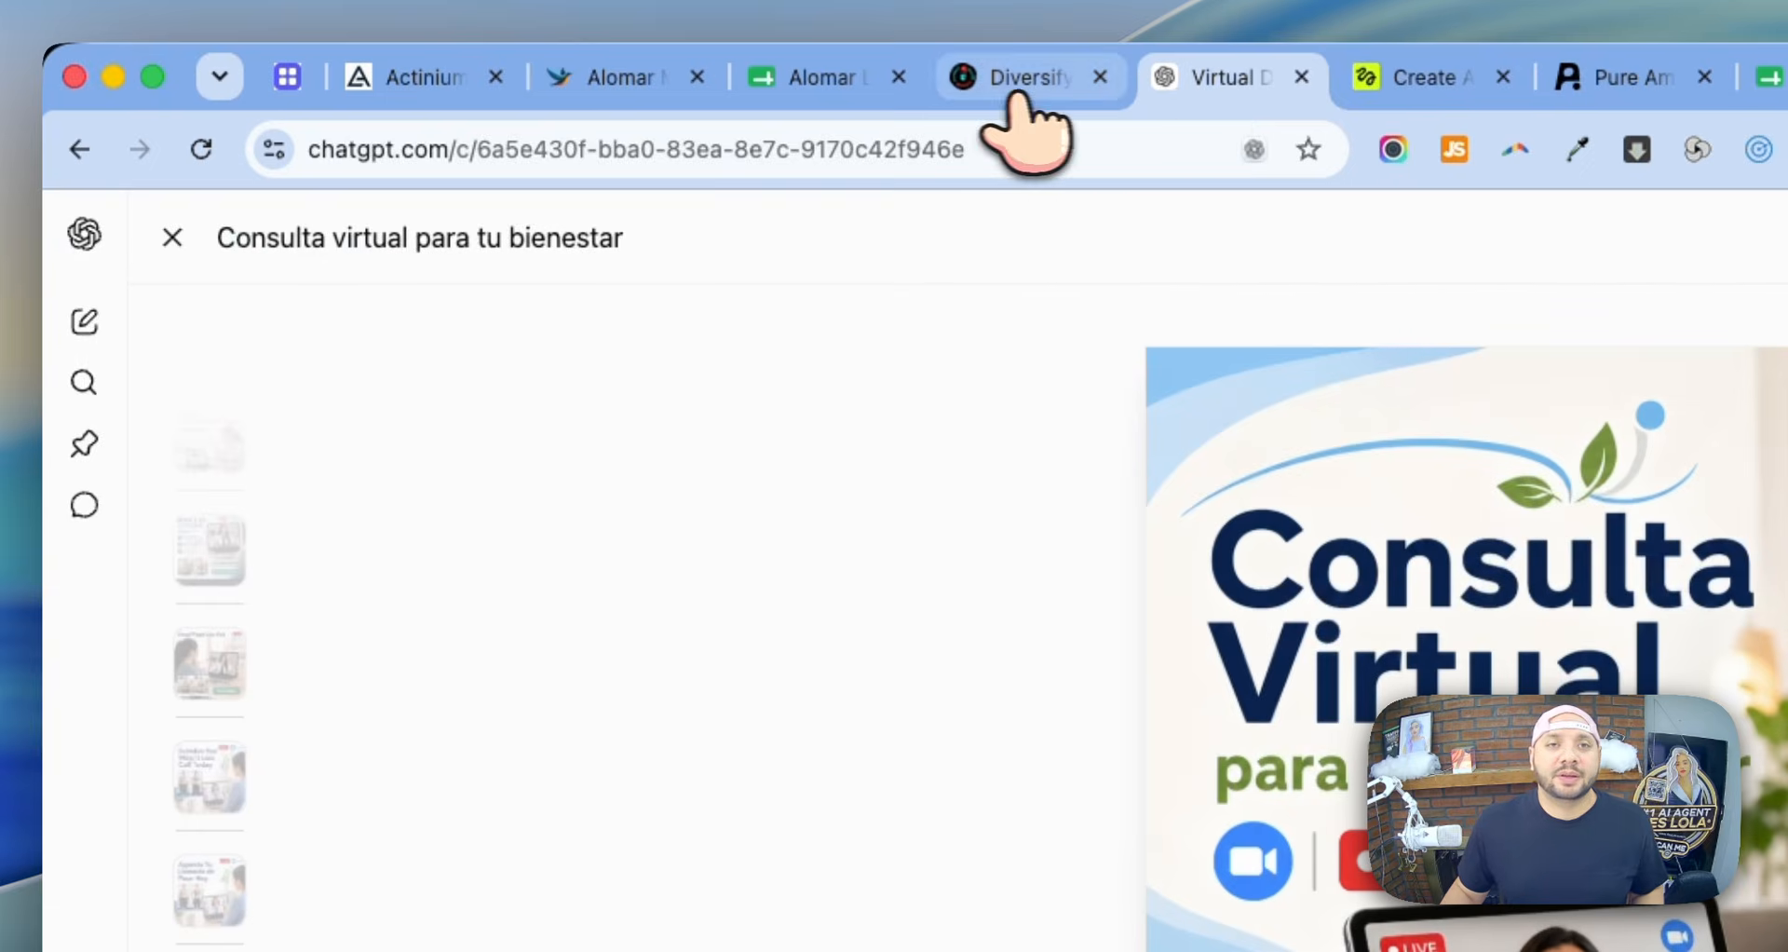
left_click(883, 17)
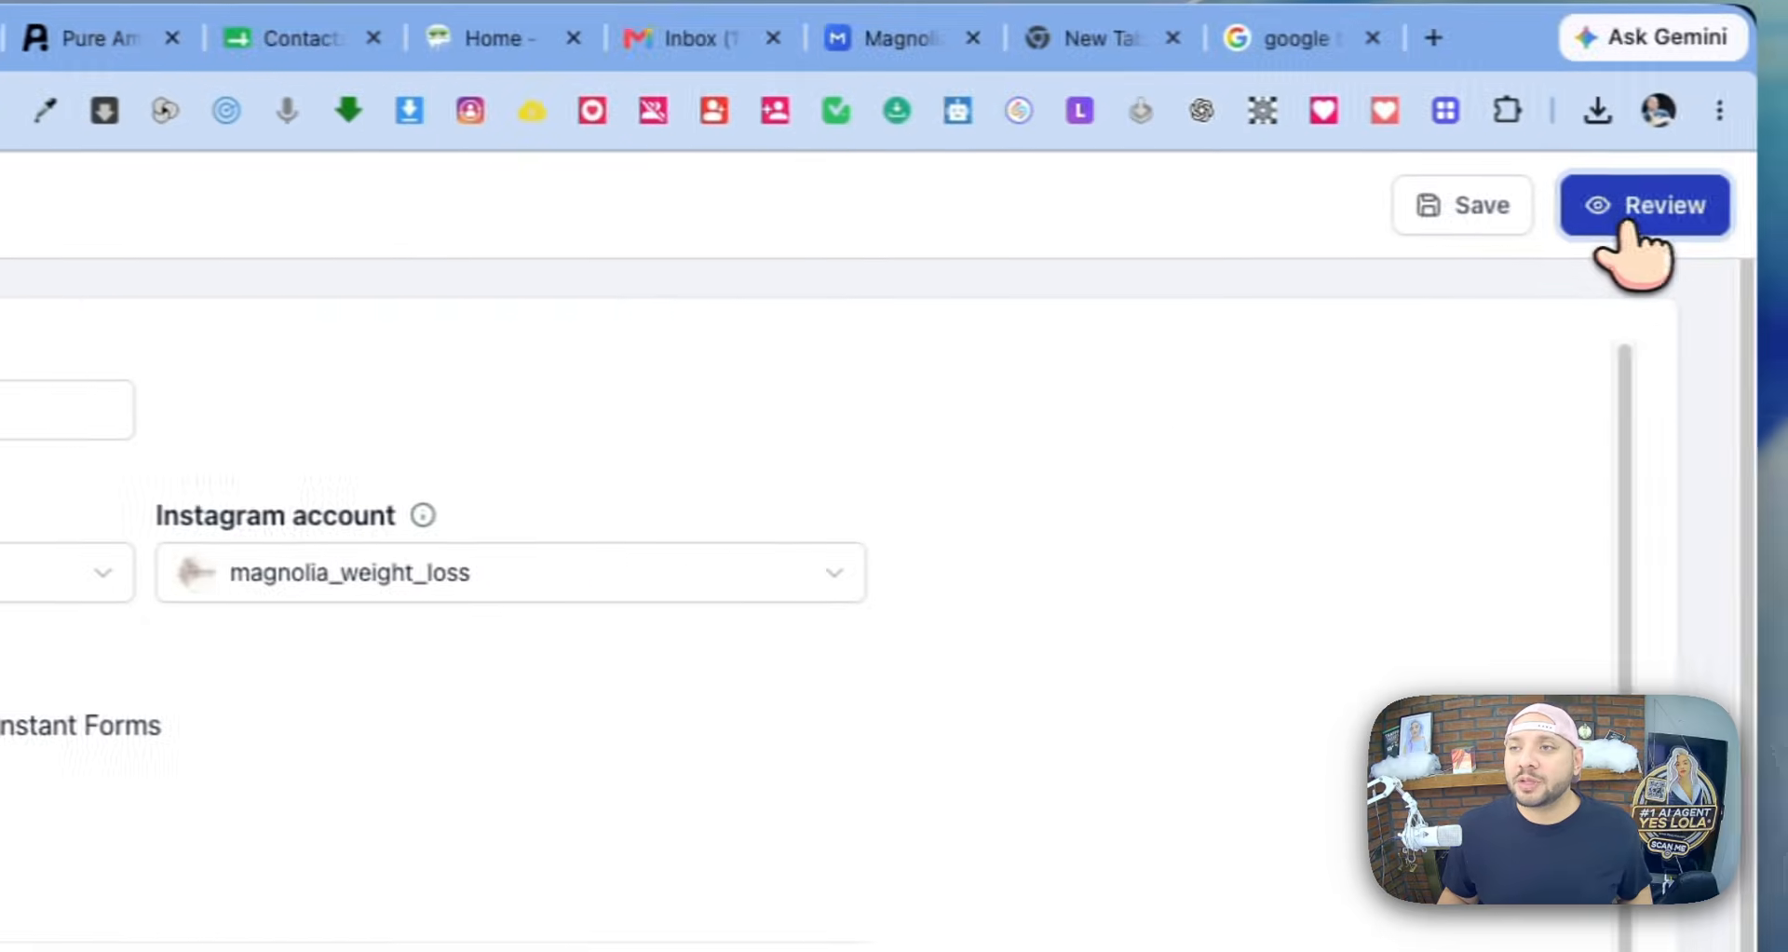
left_click(1635, 208)
left_click(1628, 207)
left_click(1611, 204)
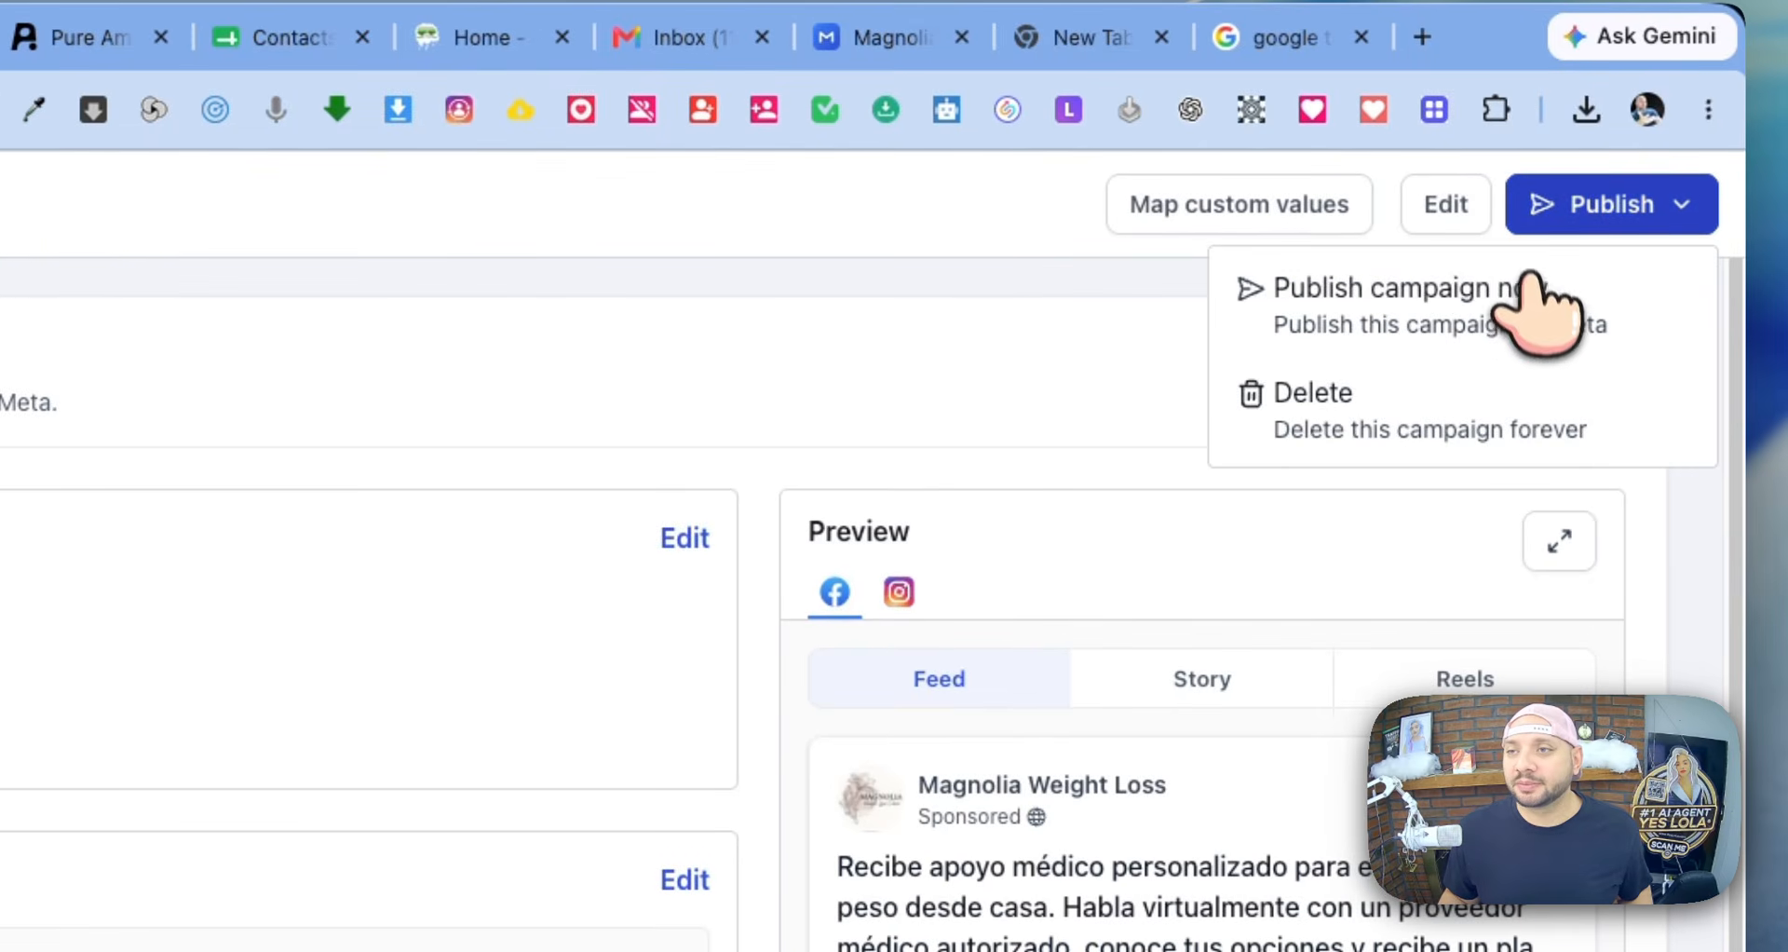
left_click(1514, 296)
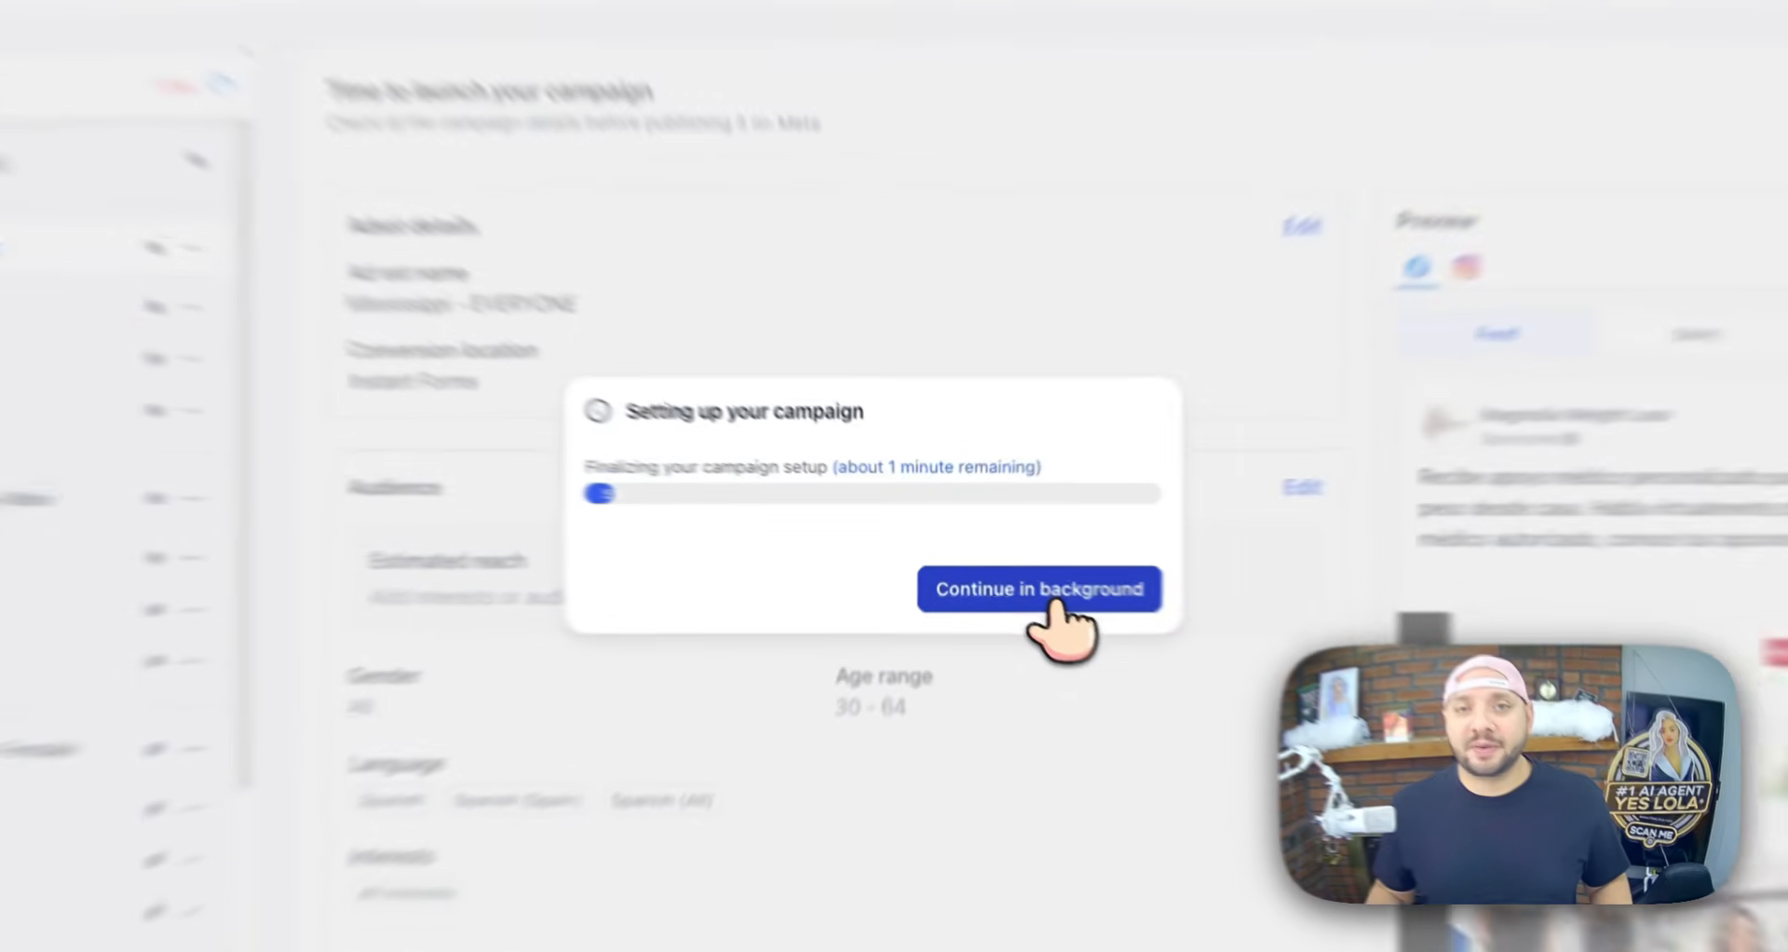
left_click(1020, 573)
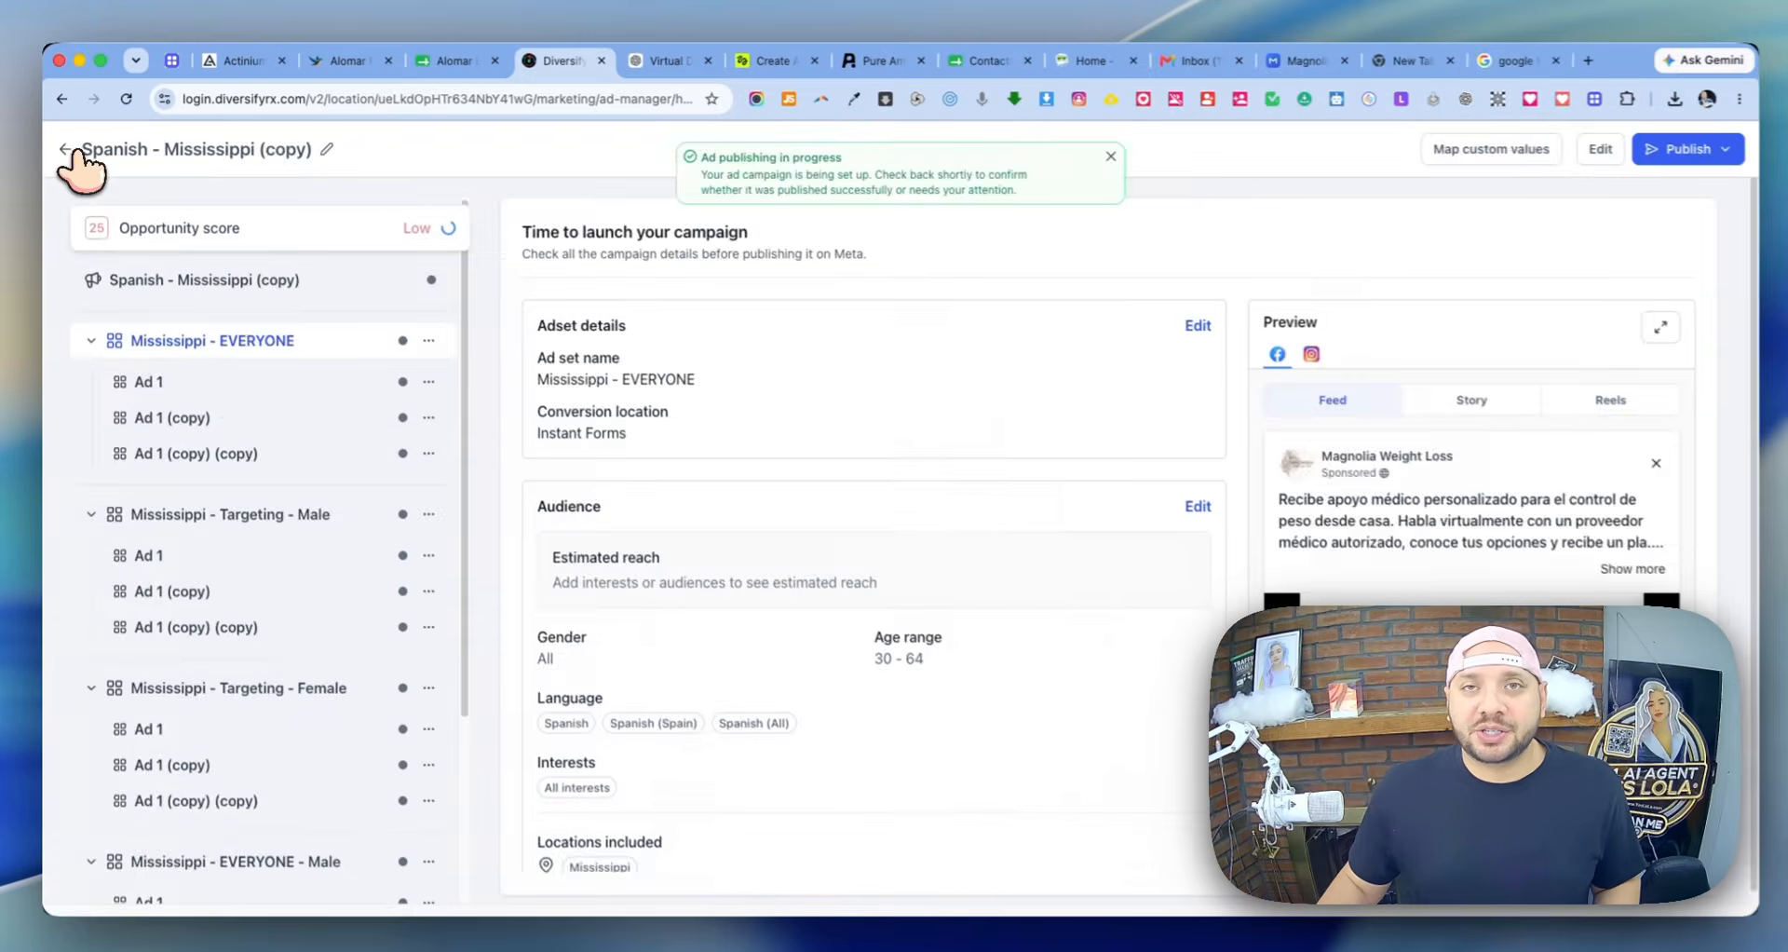
- Return to the campaign list, change its date range to include July 20, 2026, and reload the page
left_click(65, 149)
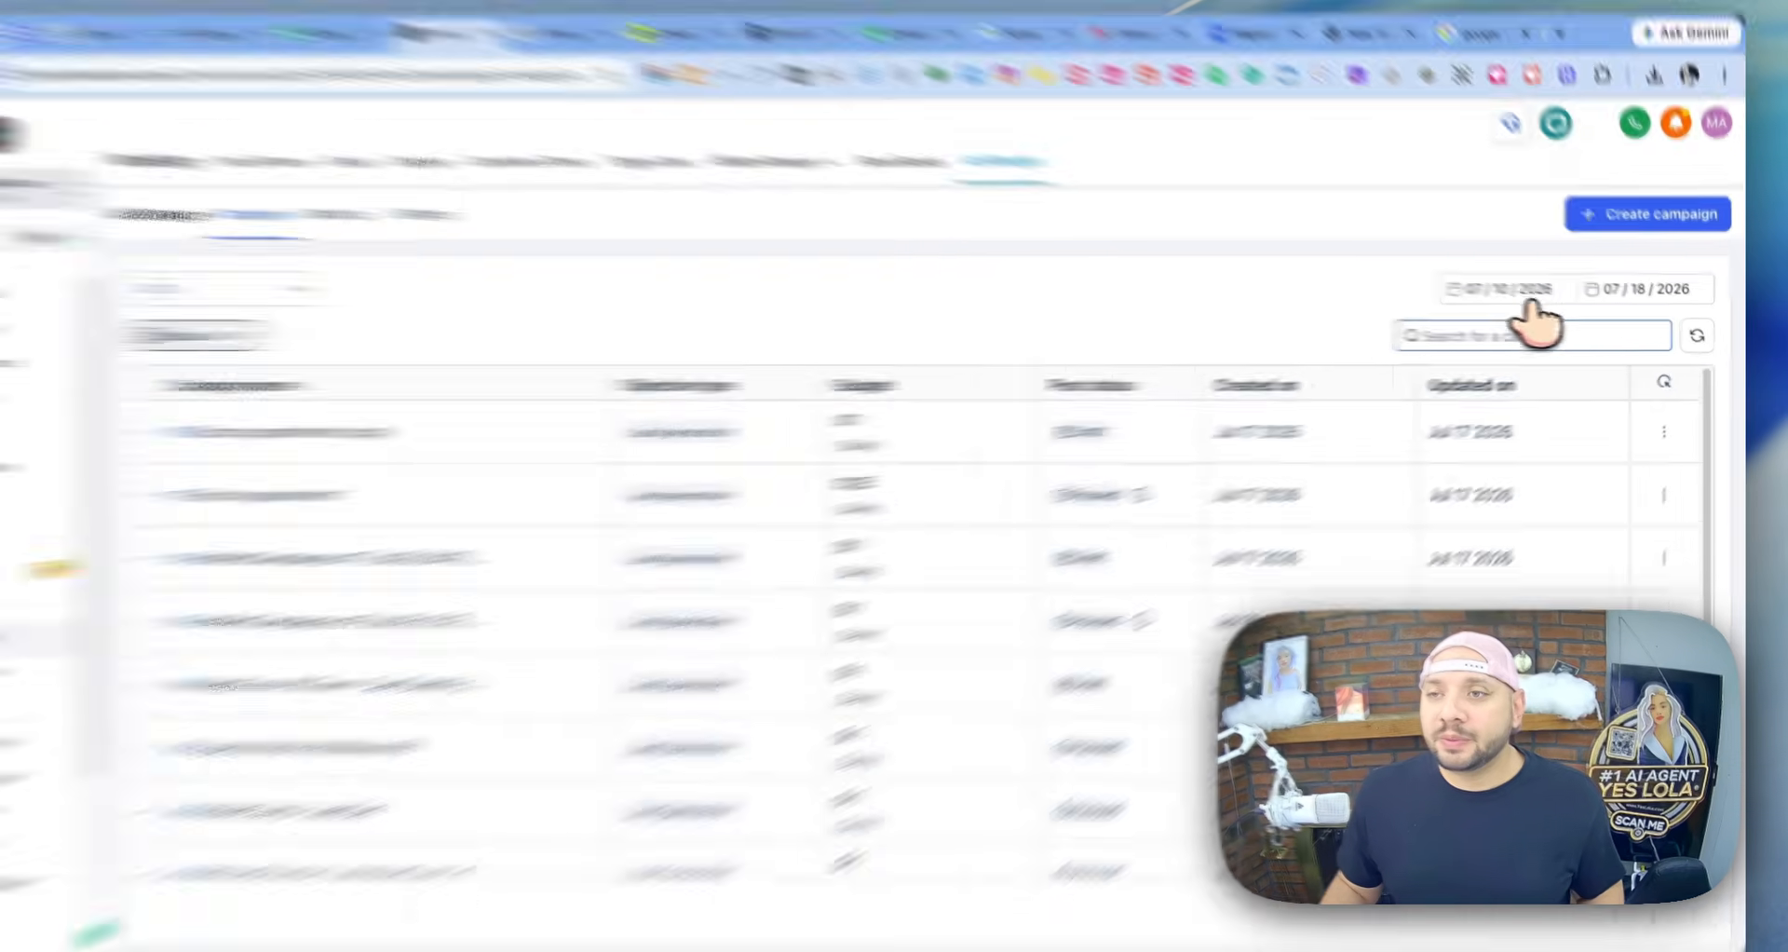
left_click(1533, 294)
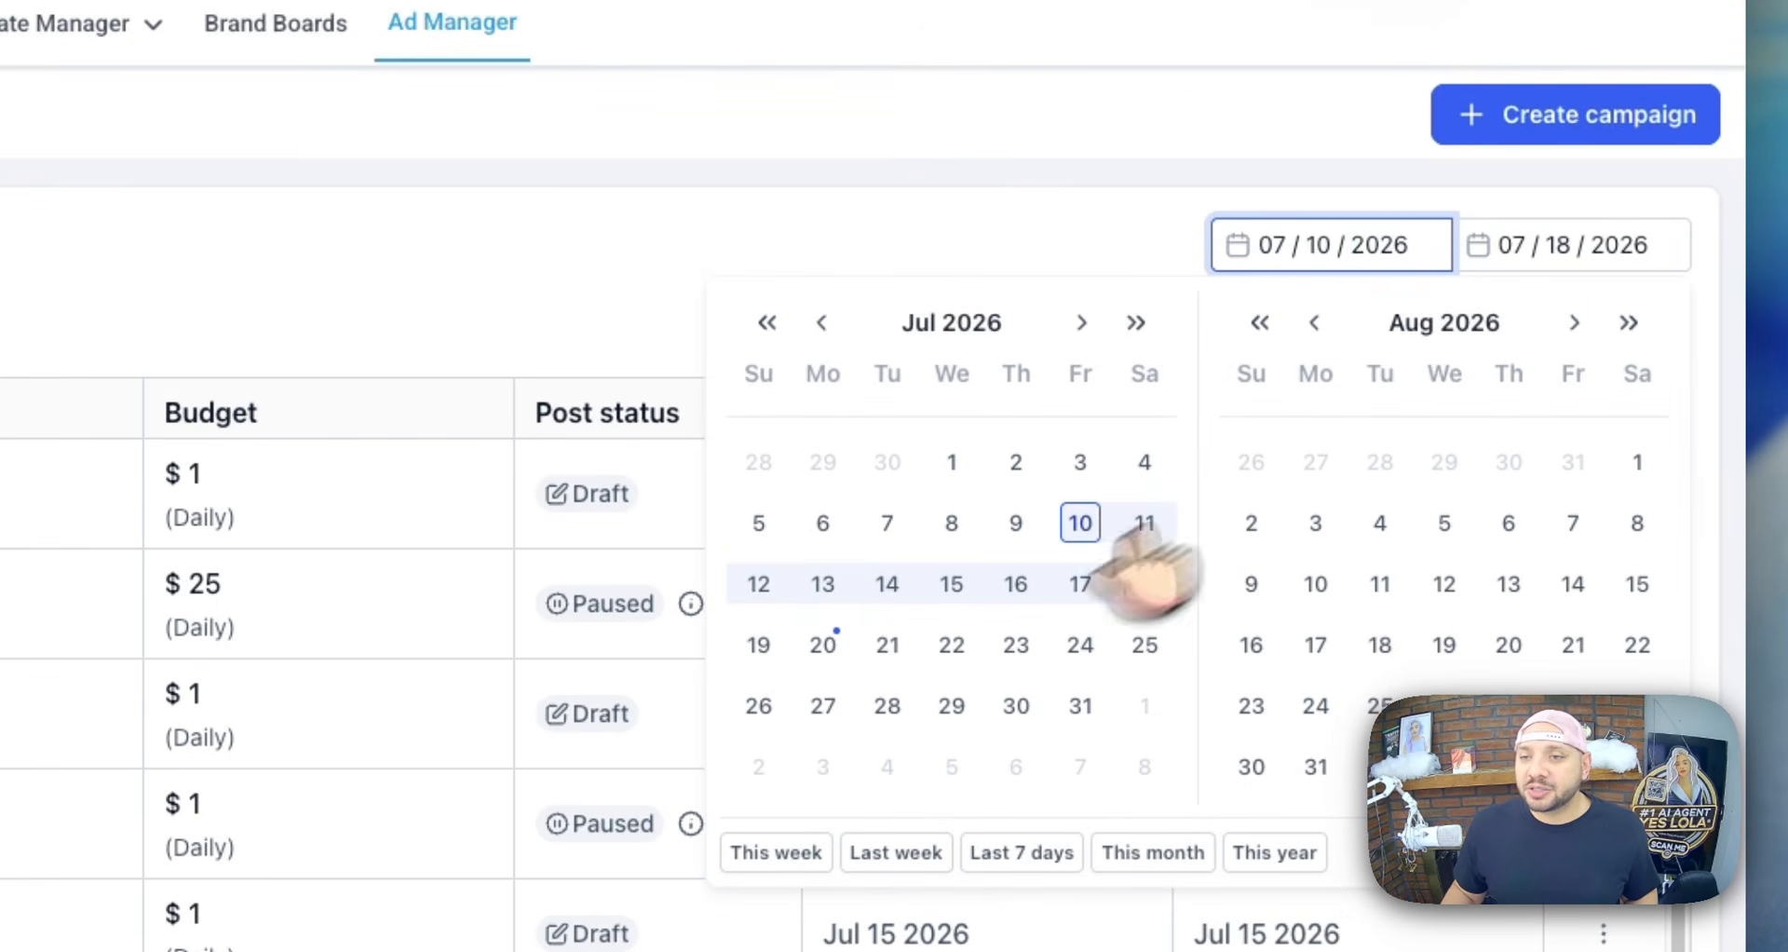
left_click(816, 649)
left_click(1081, 584)
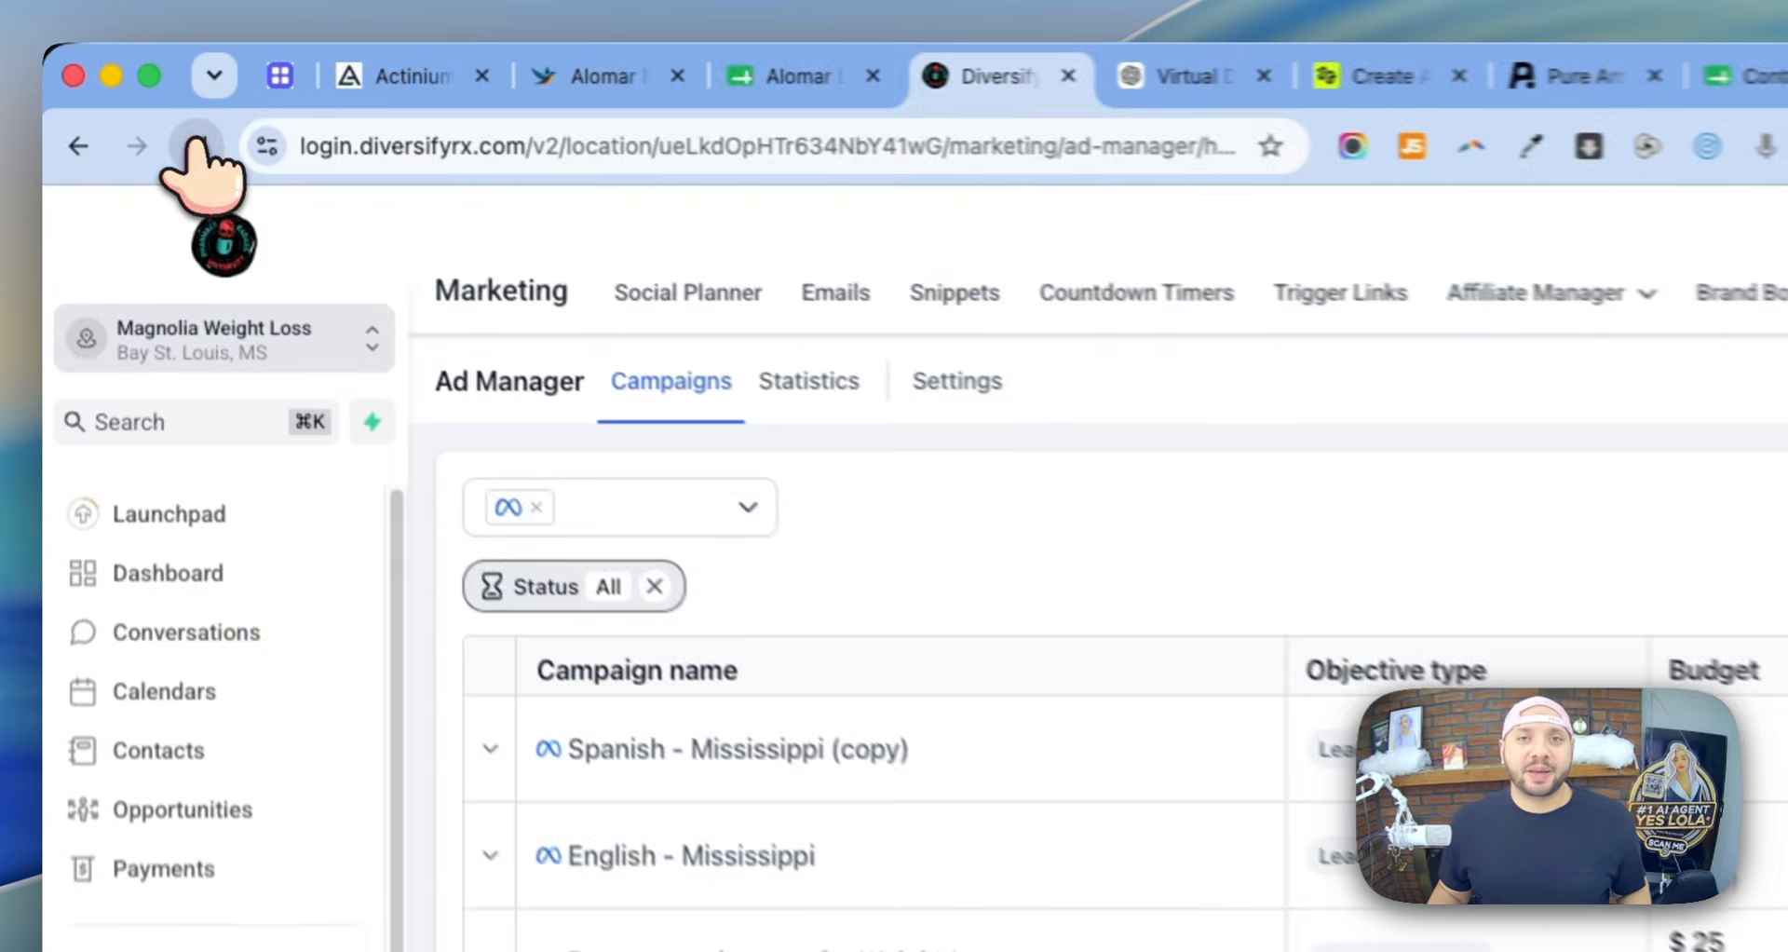
left_click(125, 98)
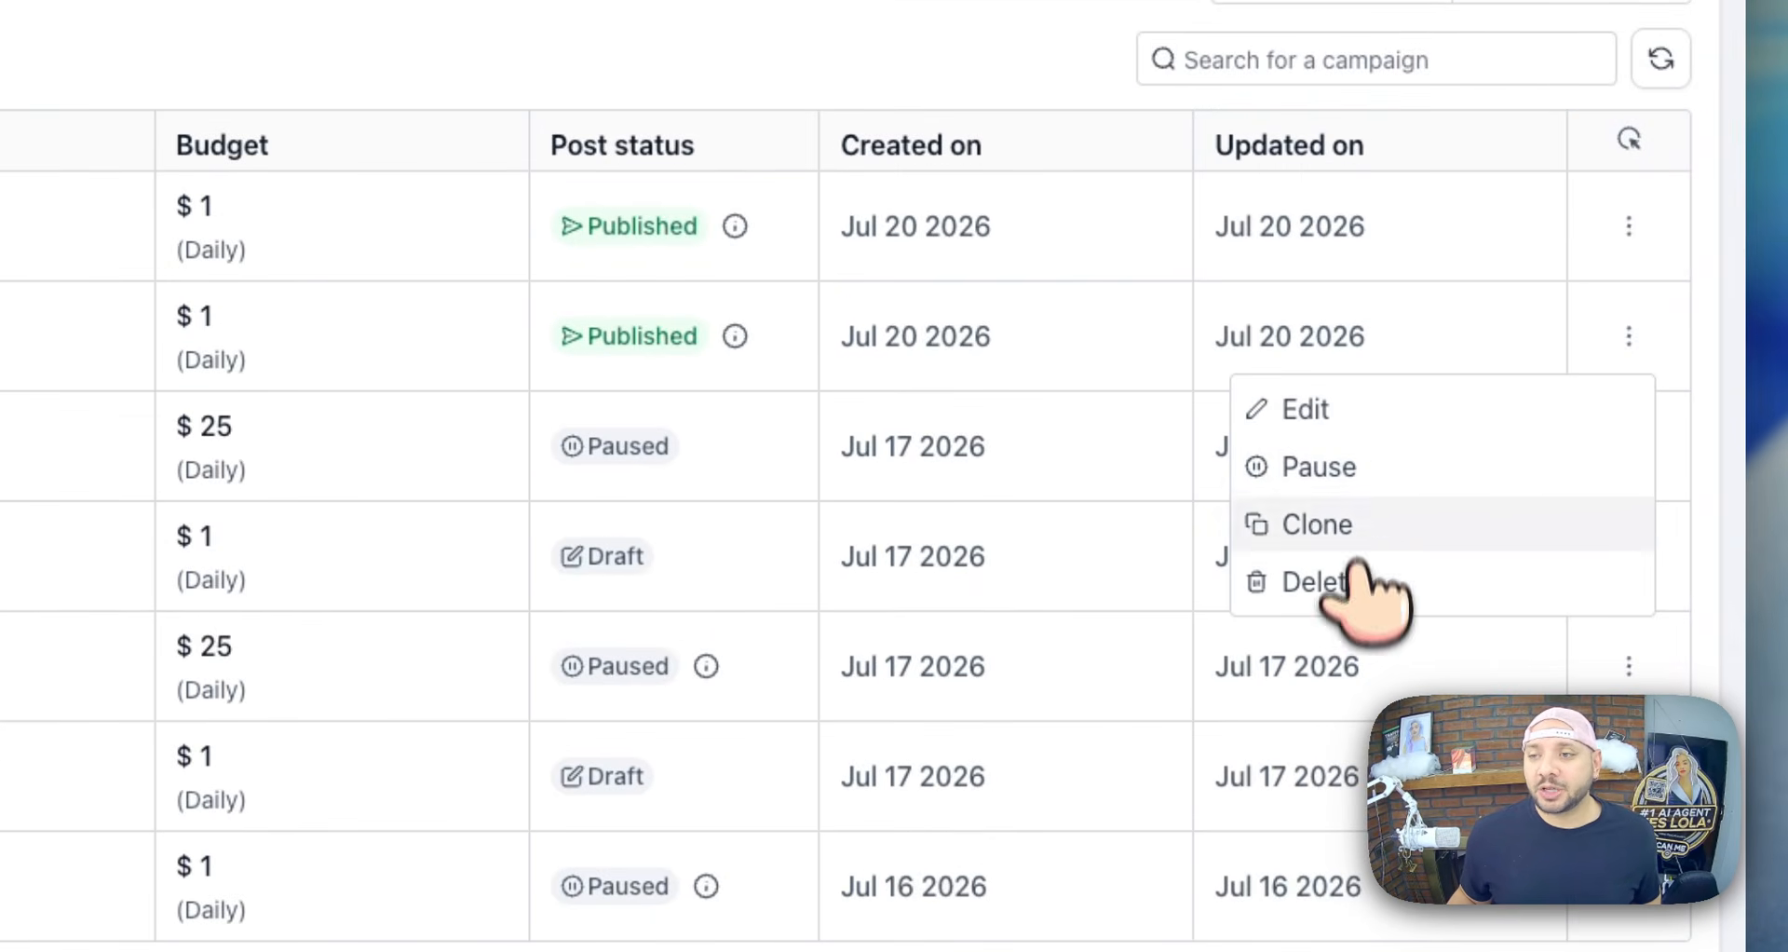
- Clone the English - Mississippi campaign and open the copy
left_click(1417, 536)
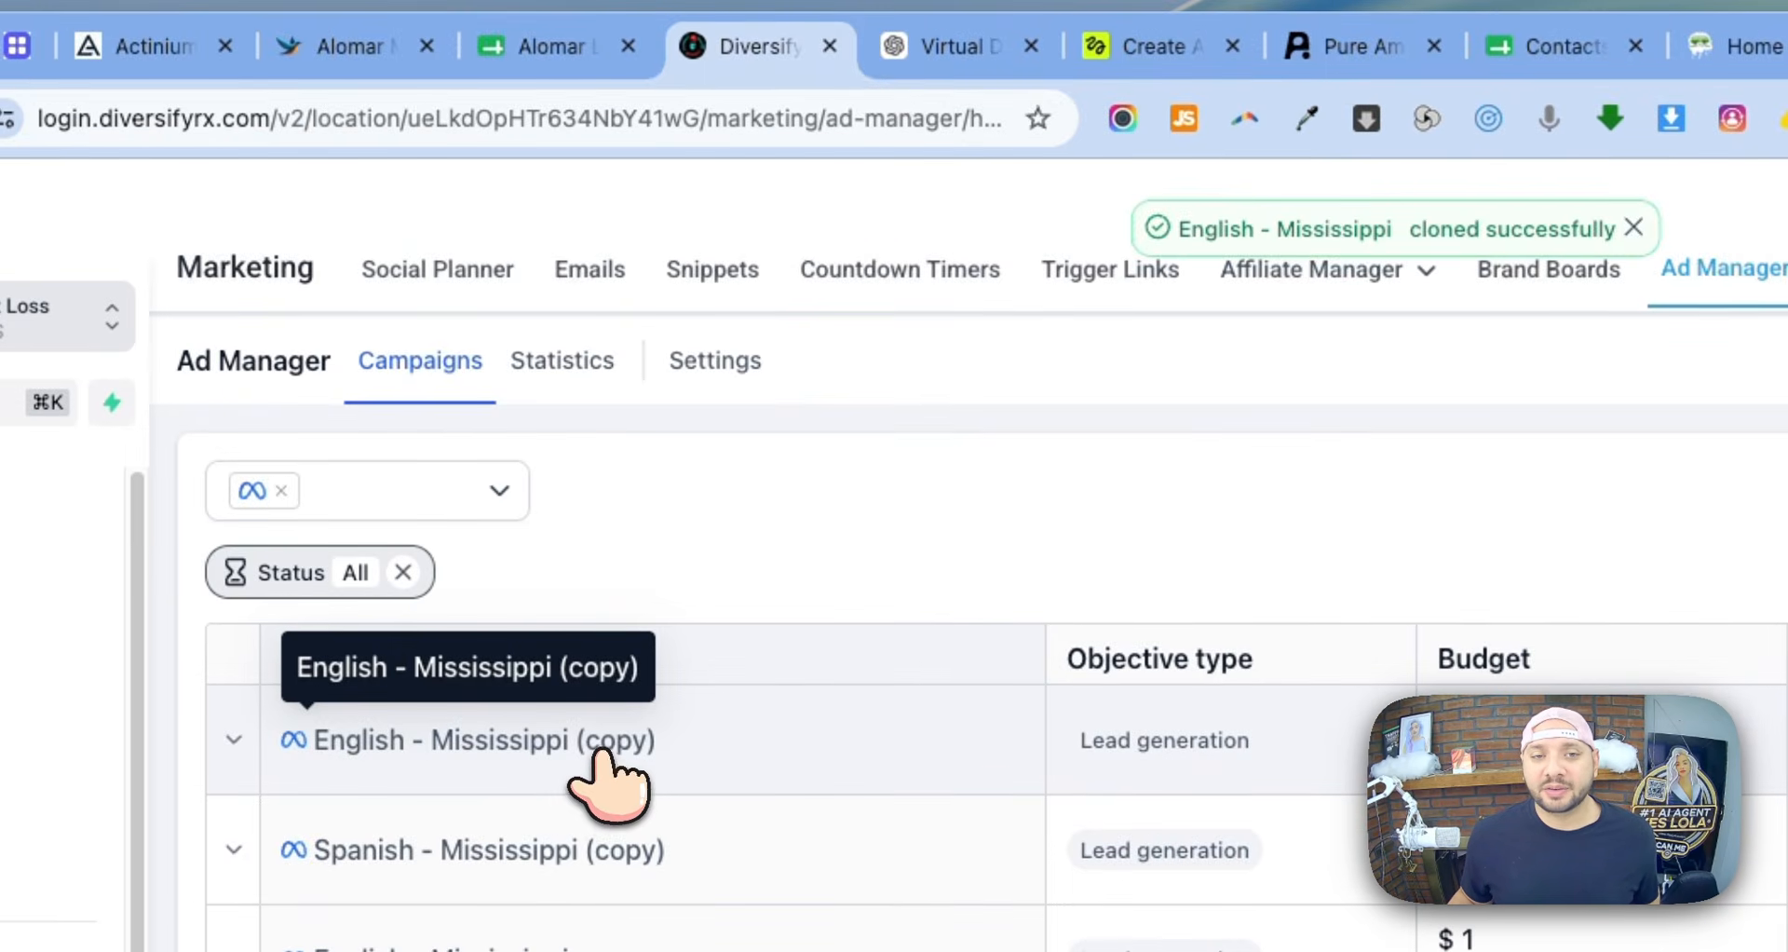
left_click(605, 741)
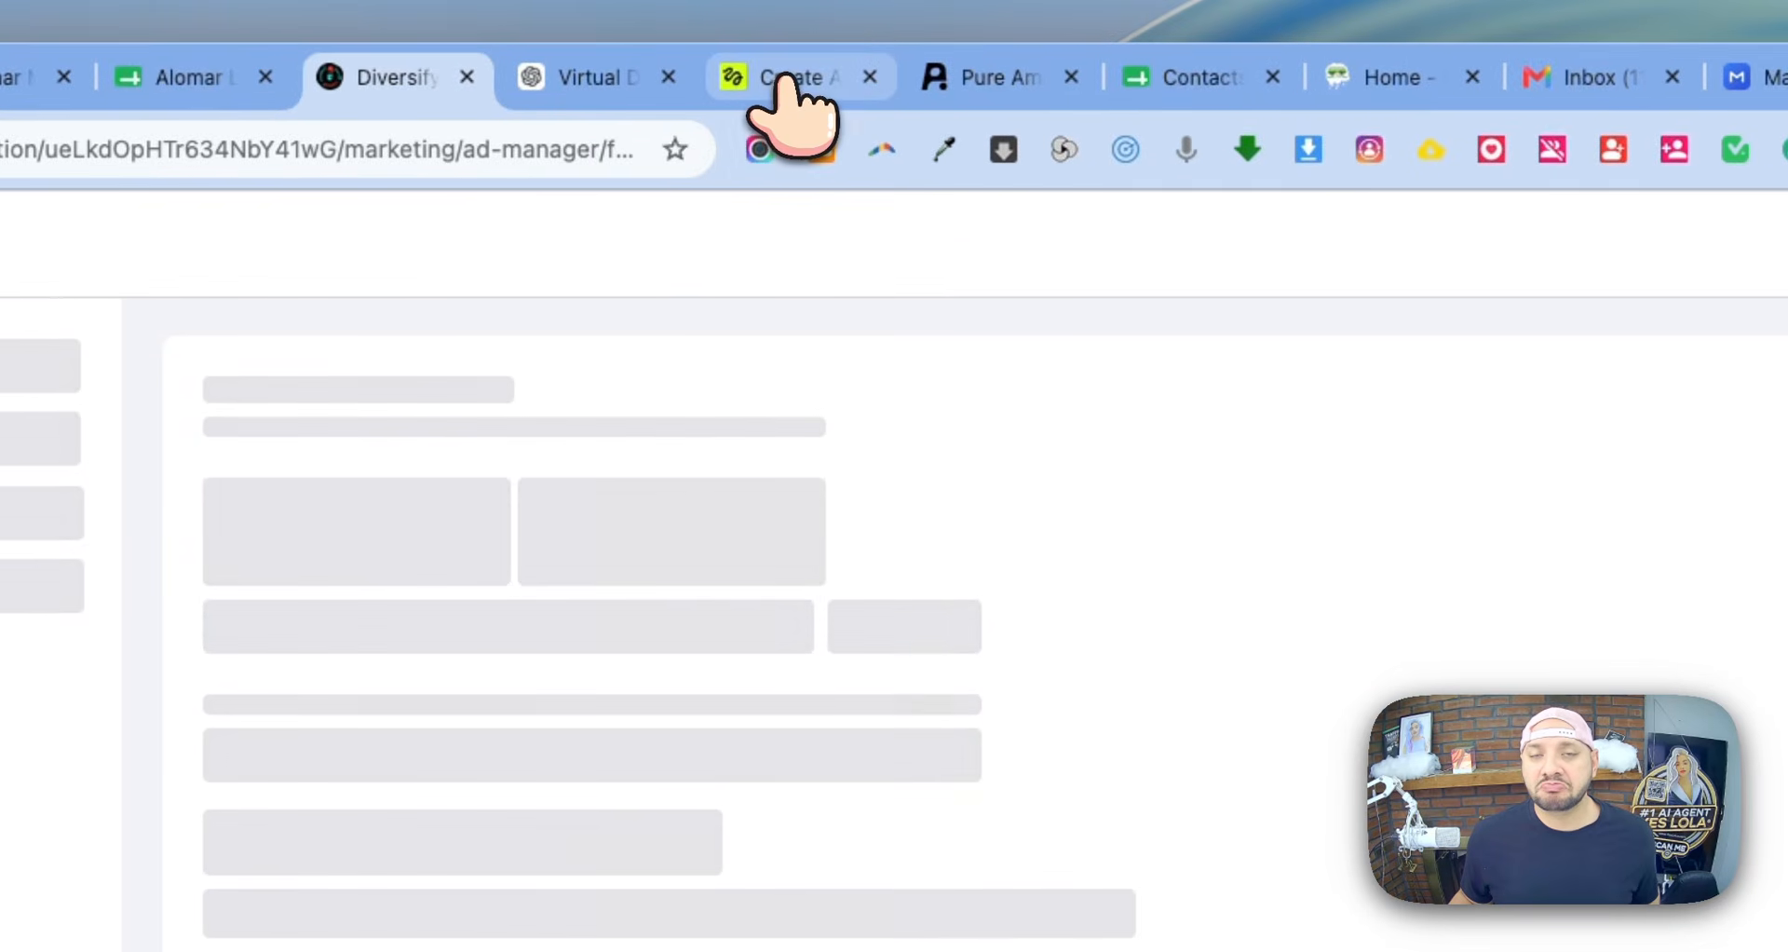
- Switch to Higgsfield and download the 16:9 English weight loss call video
left_click(1151, 46)
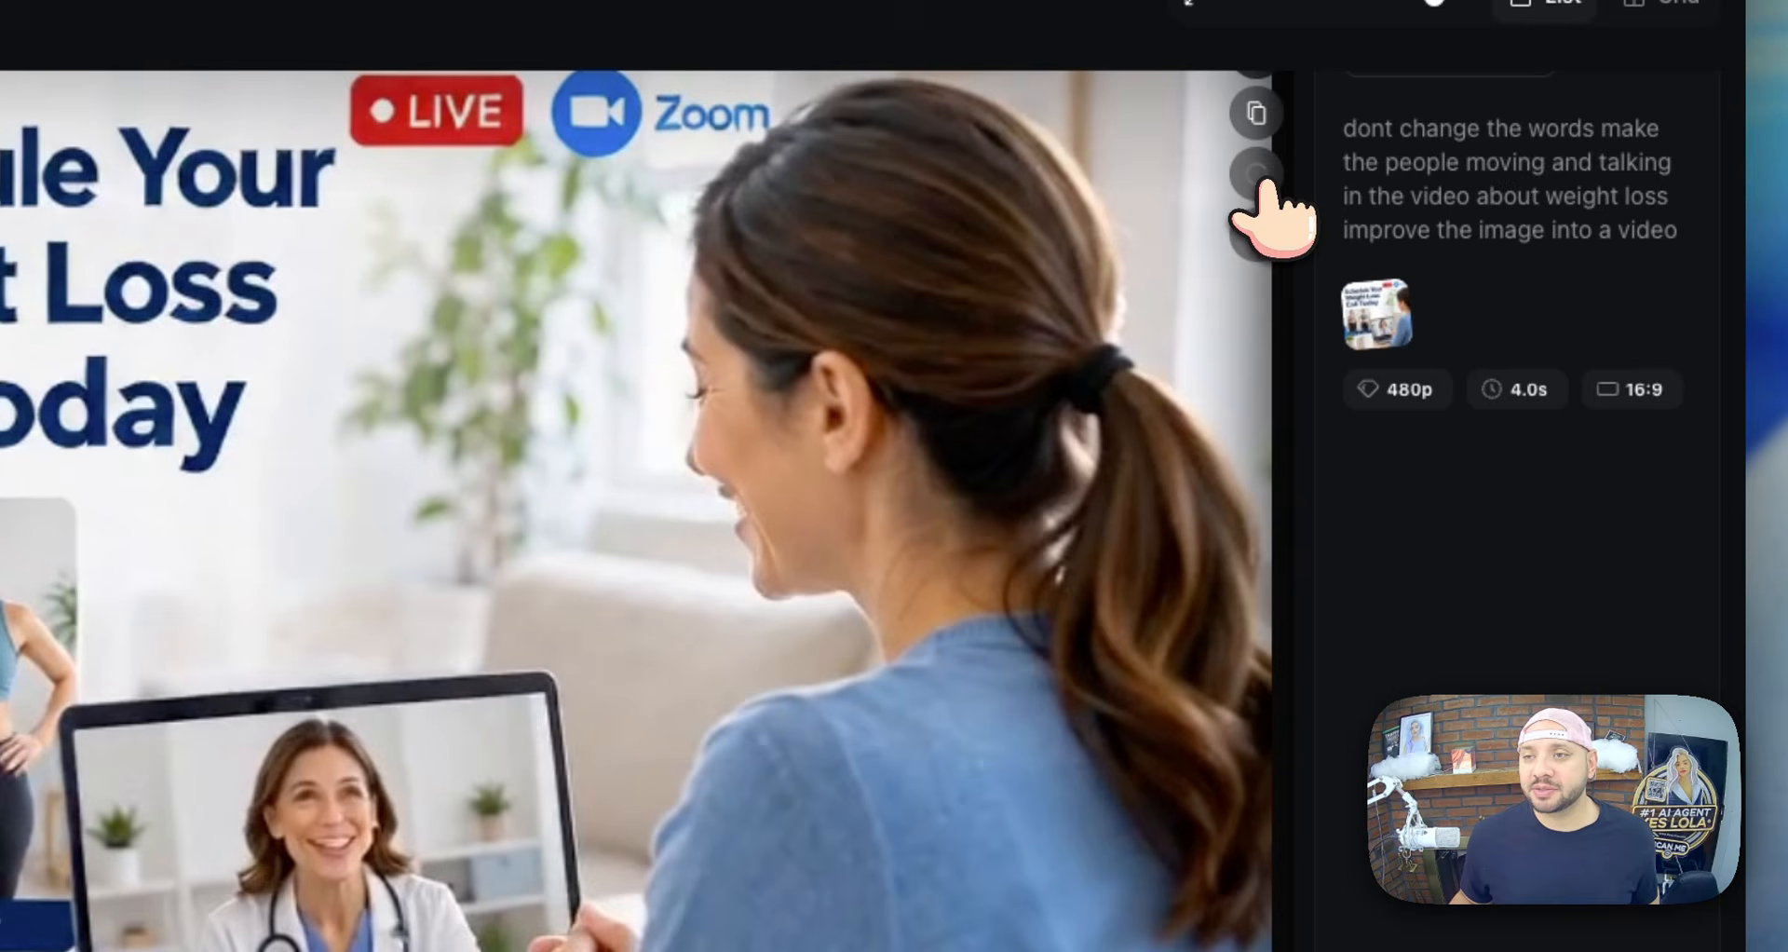
left_click(1262, 180)
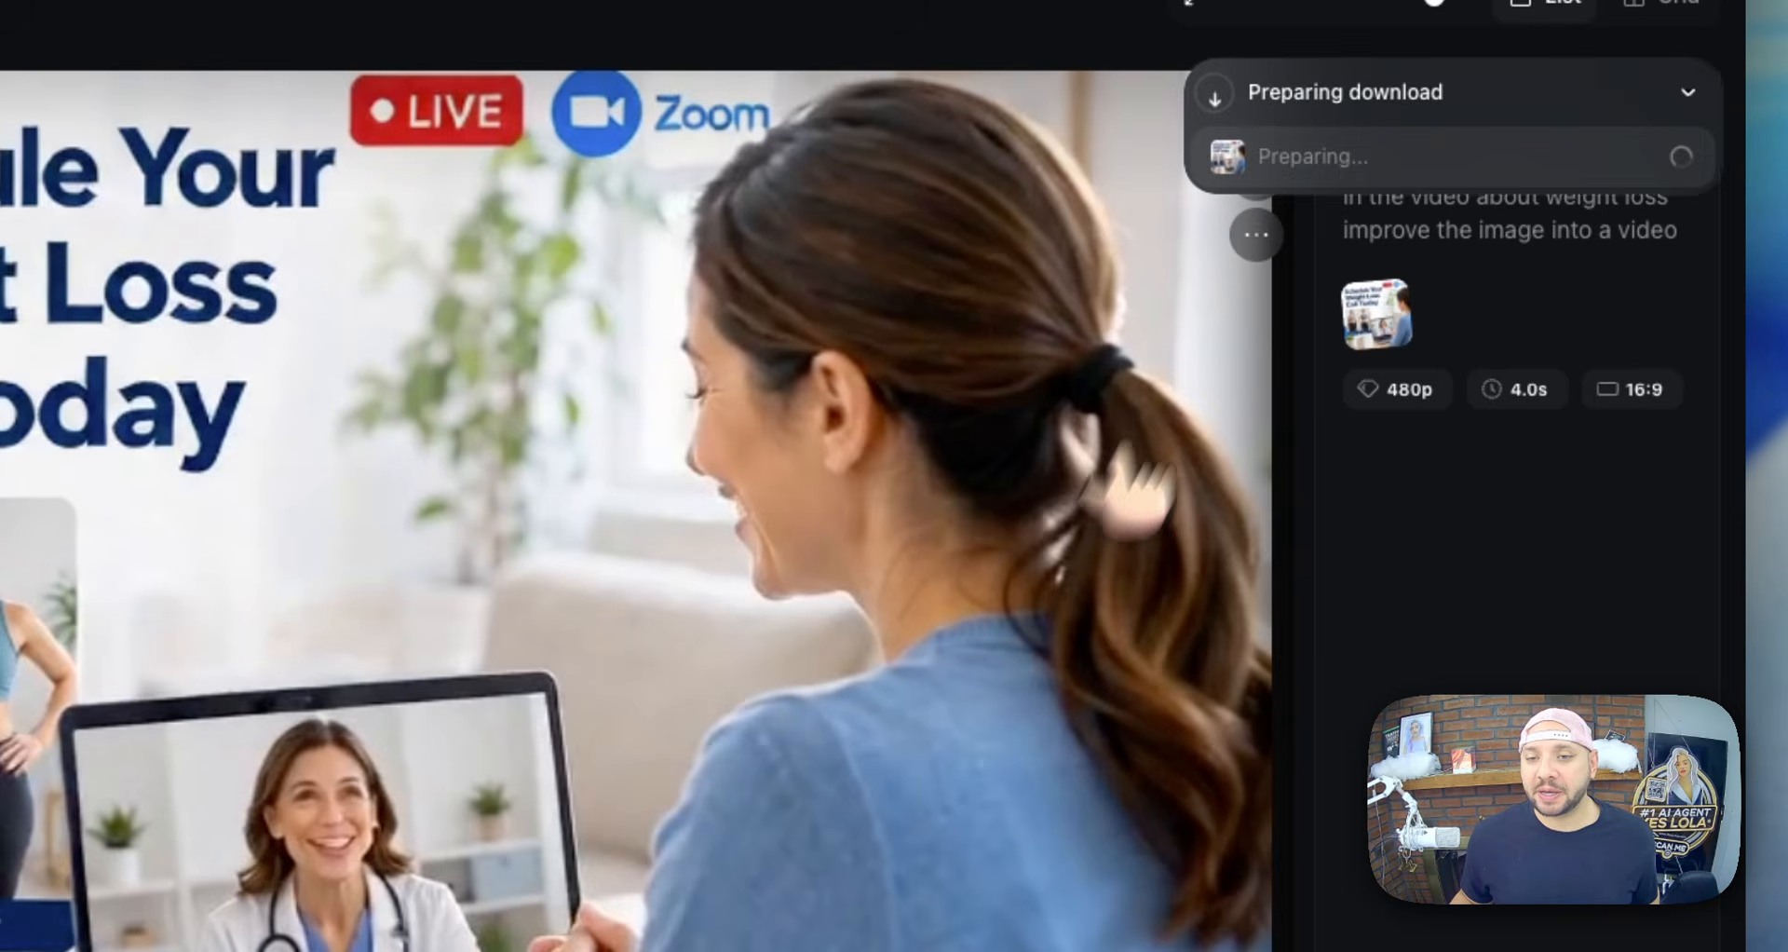
scroll(1034, 680, "down", 8)
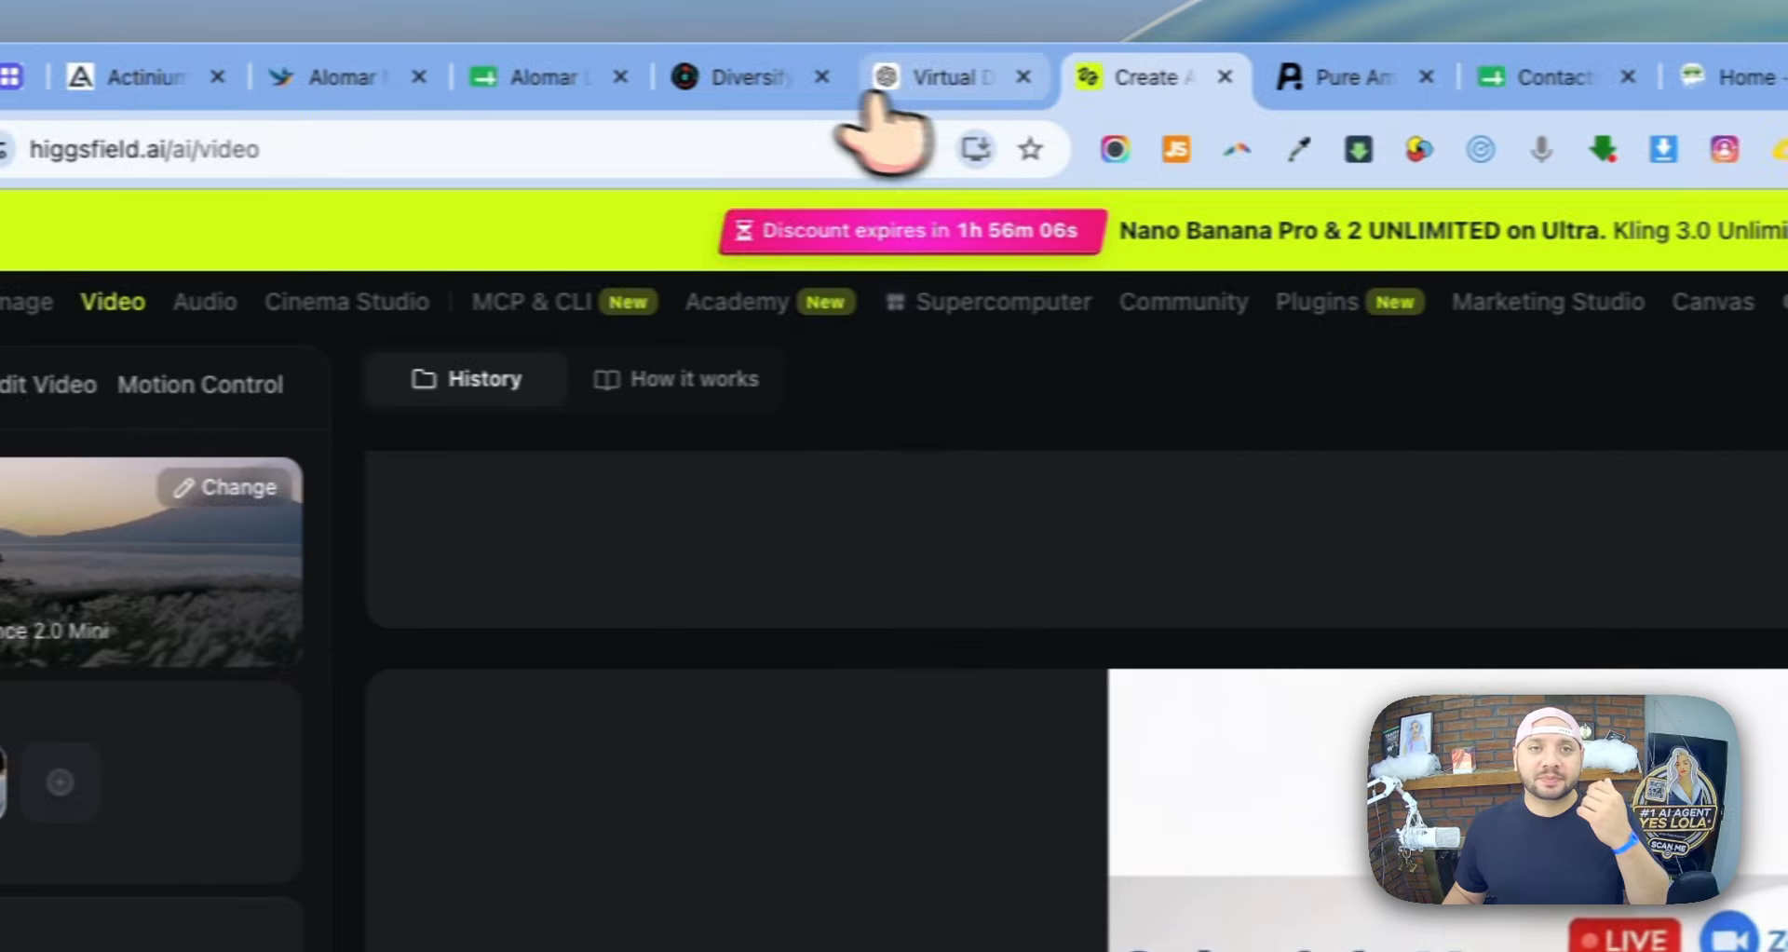
- Return to the Ad Manager and rename the cloned campaign as "English - Mississippi Videos"
left_click(770, 98)
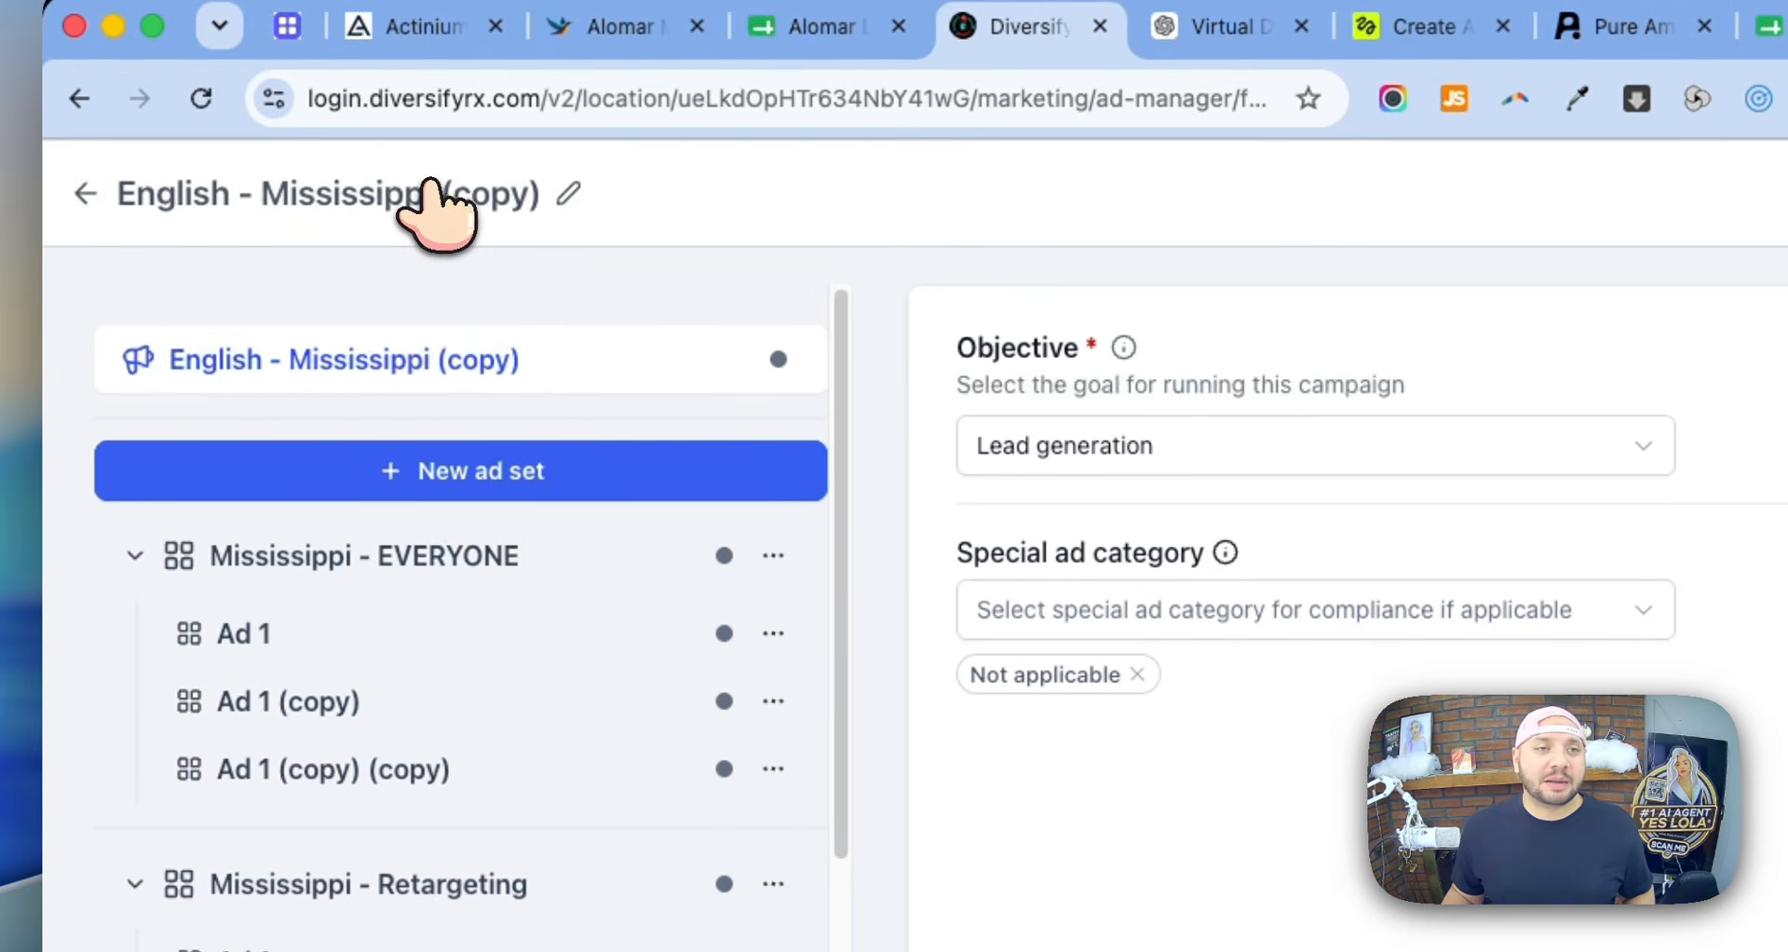
left_click(191, 244)
left_click_drag(399, 196, 736, 224)
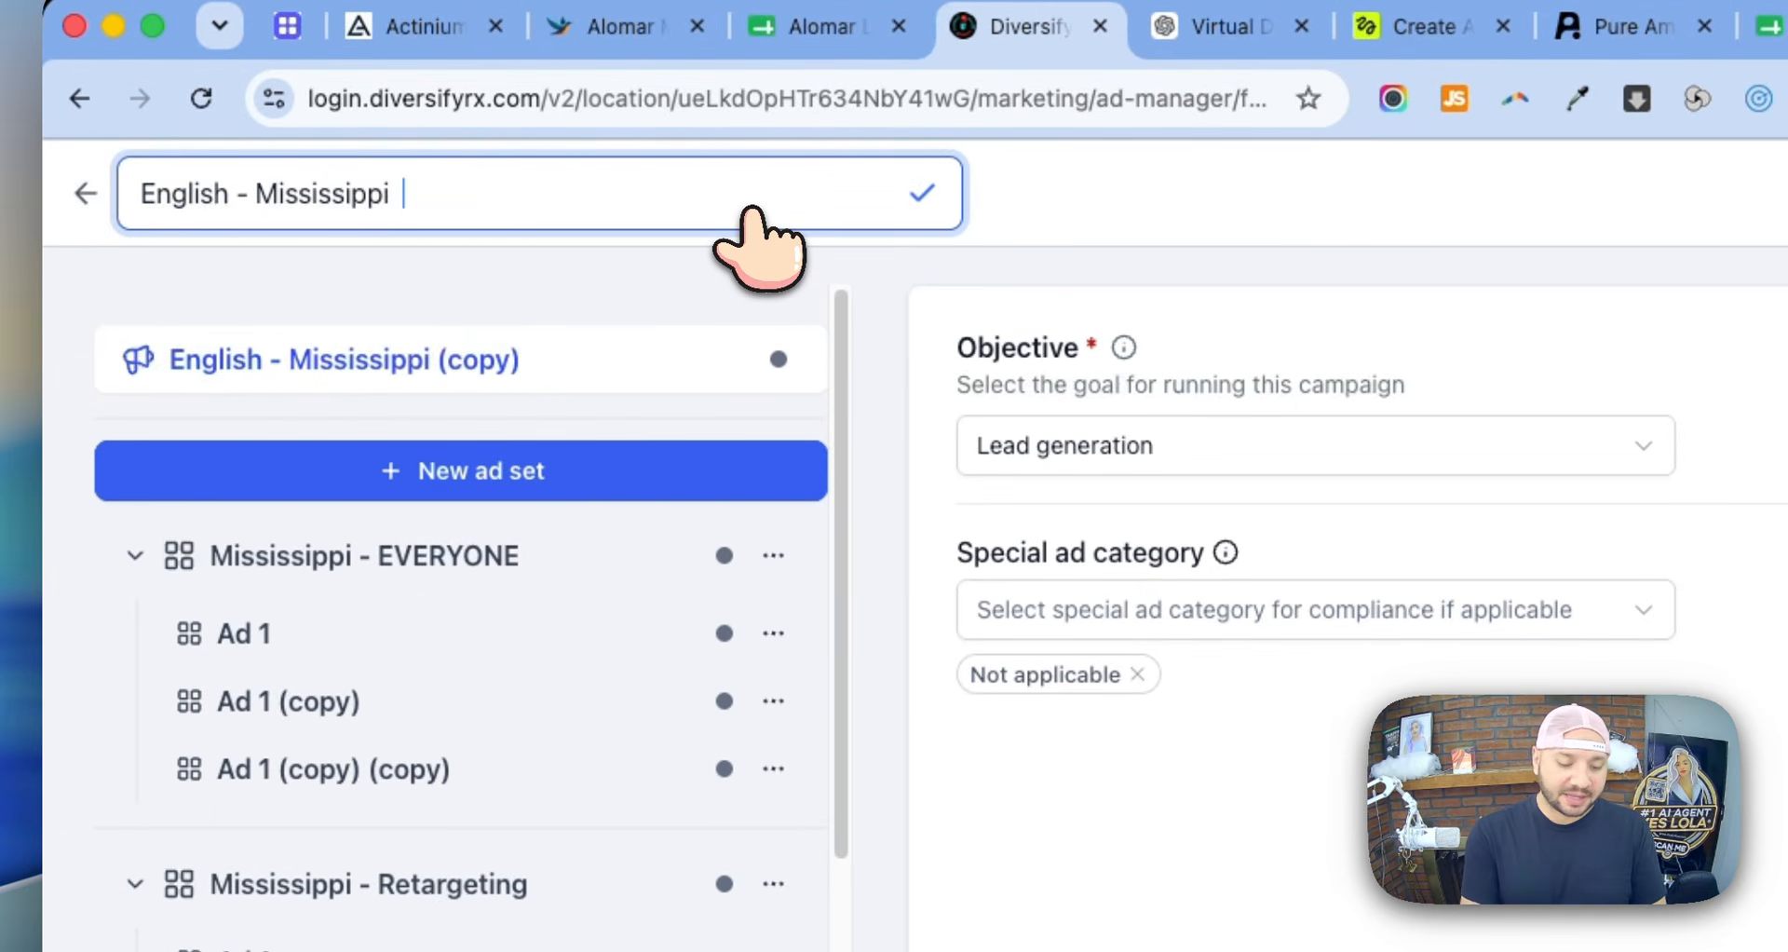
type("Videos")
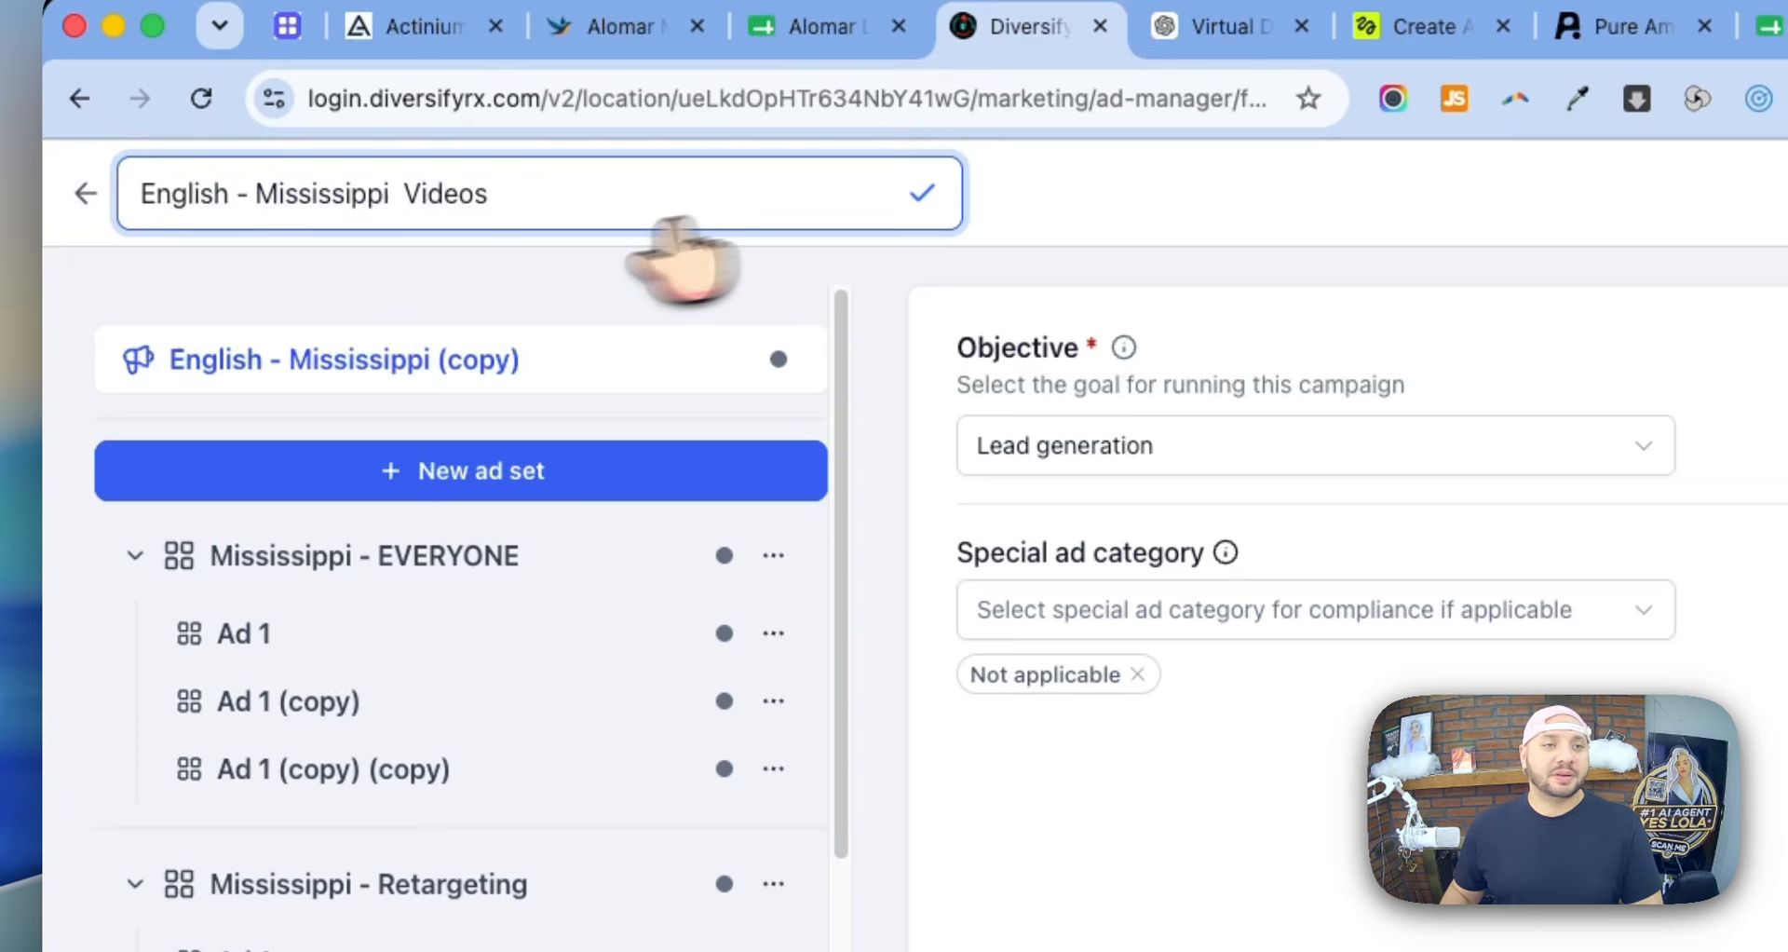
- Remove the existing image from Ad 1 in the Mississippi - EVERYONE ad set and open the media library for its replacement
left_click(321, 629)
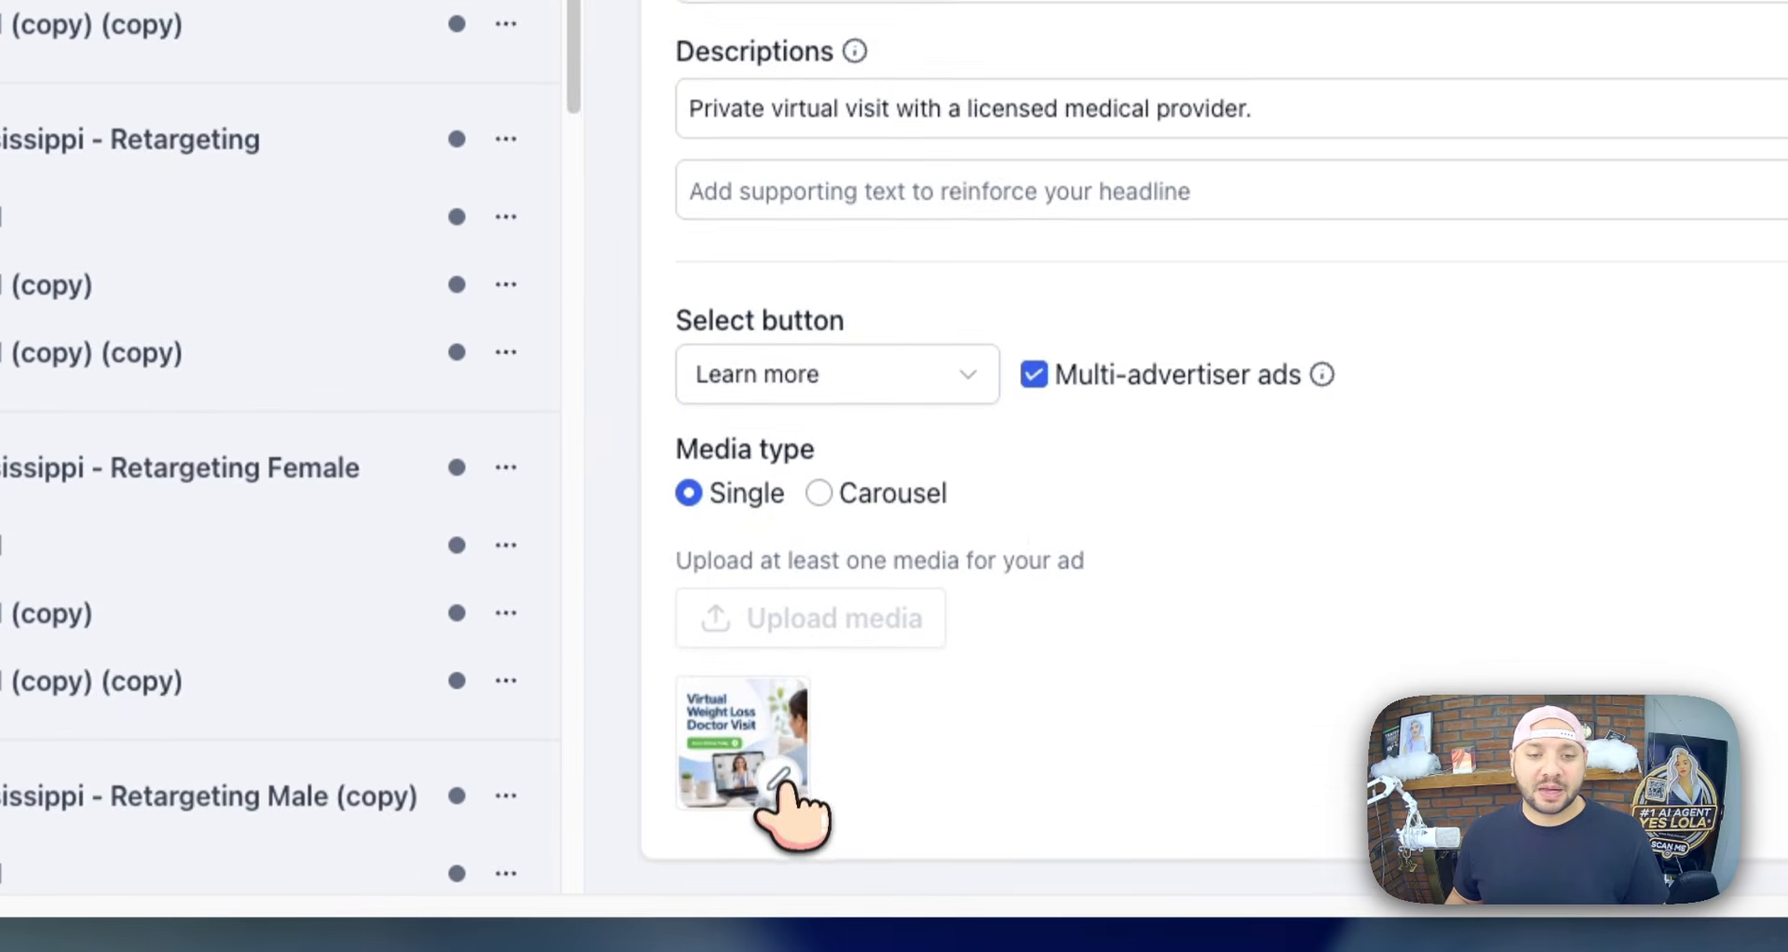
left_click(769, 929)
left_click(722, 610)
left_click(748, 731)
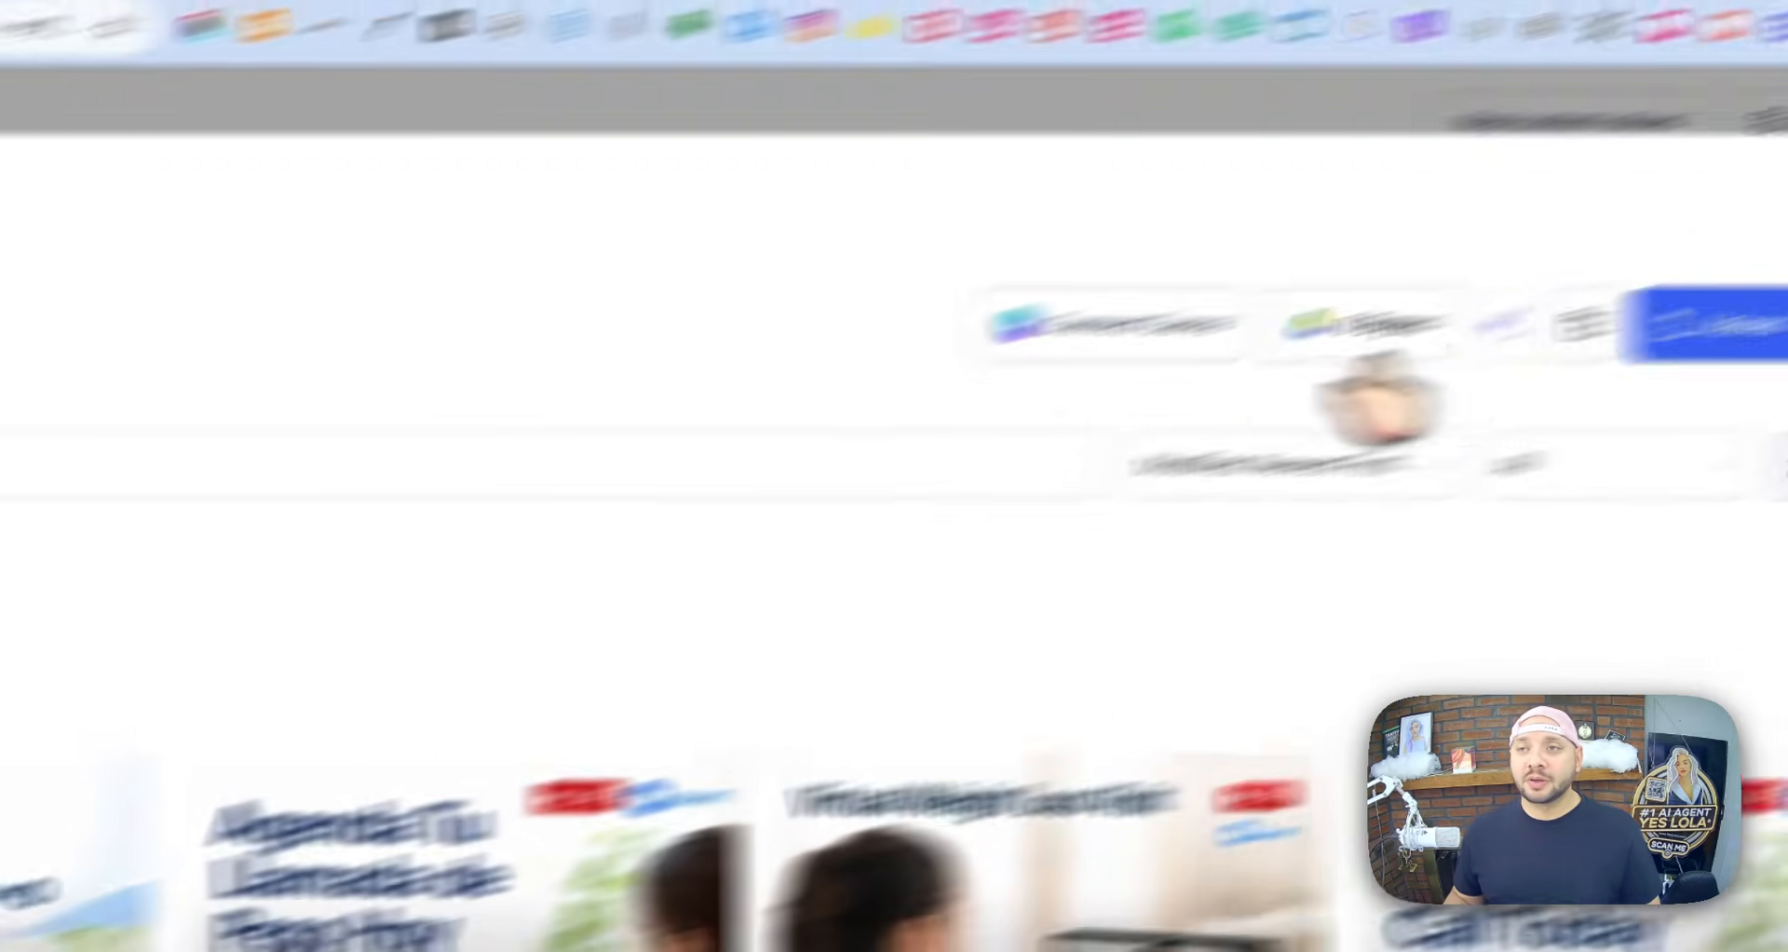
- Upload the downloaded video hf_2026072...72d230.mp4 from the Downloads folder to the media library
left_click(1362, 410)
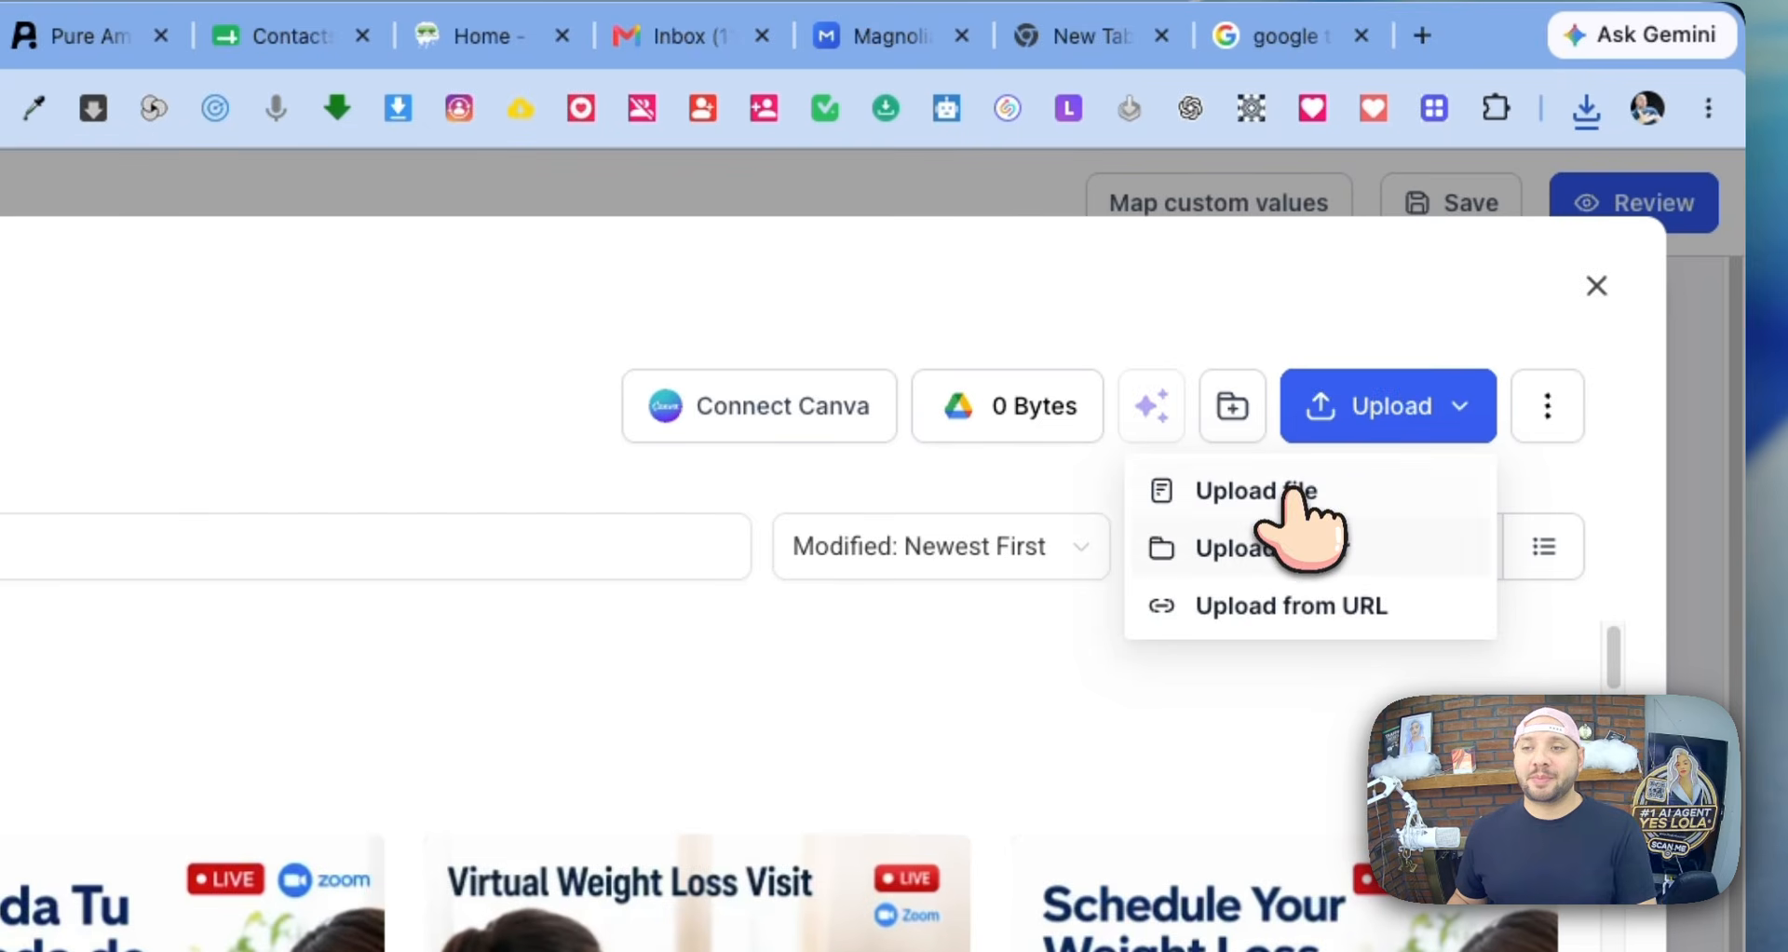
left_click(1281, 489)
left_click(751, 654)
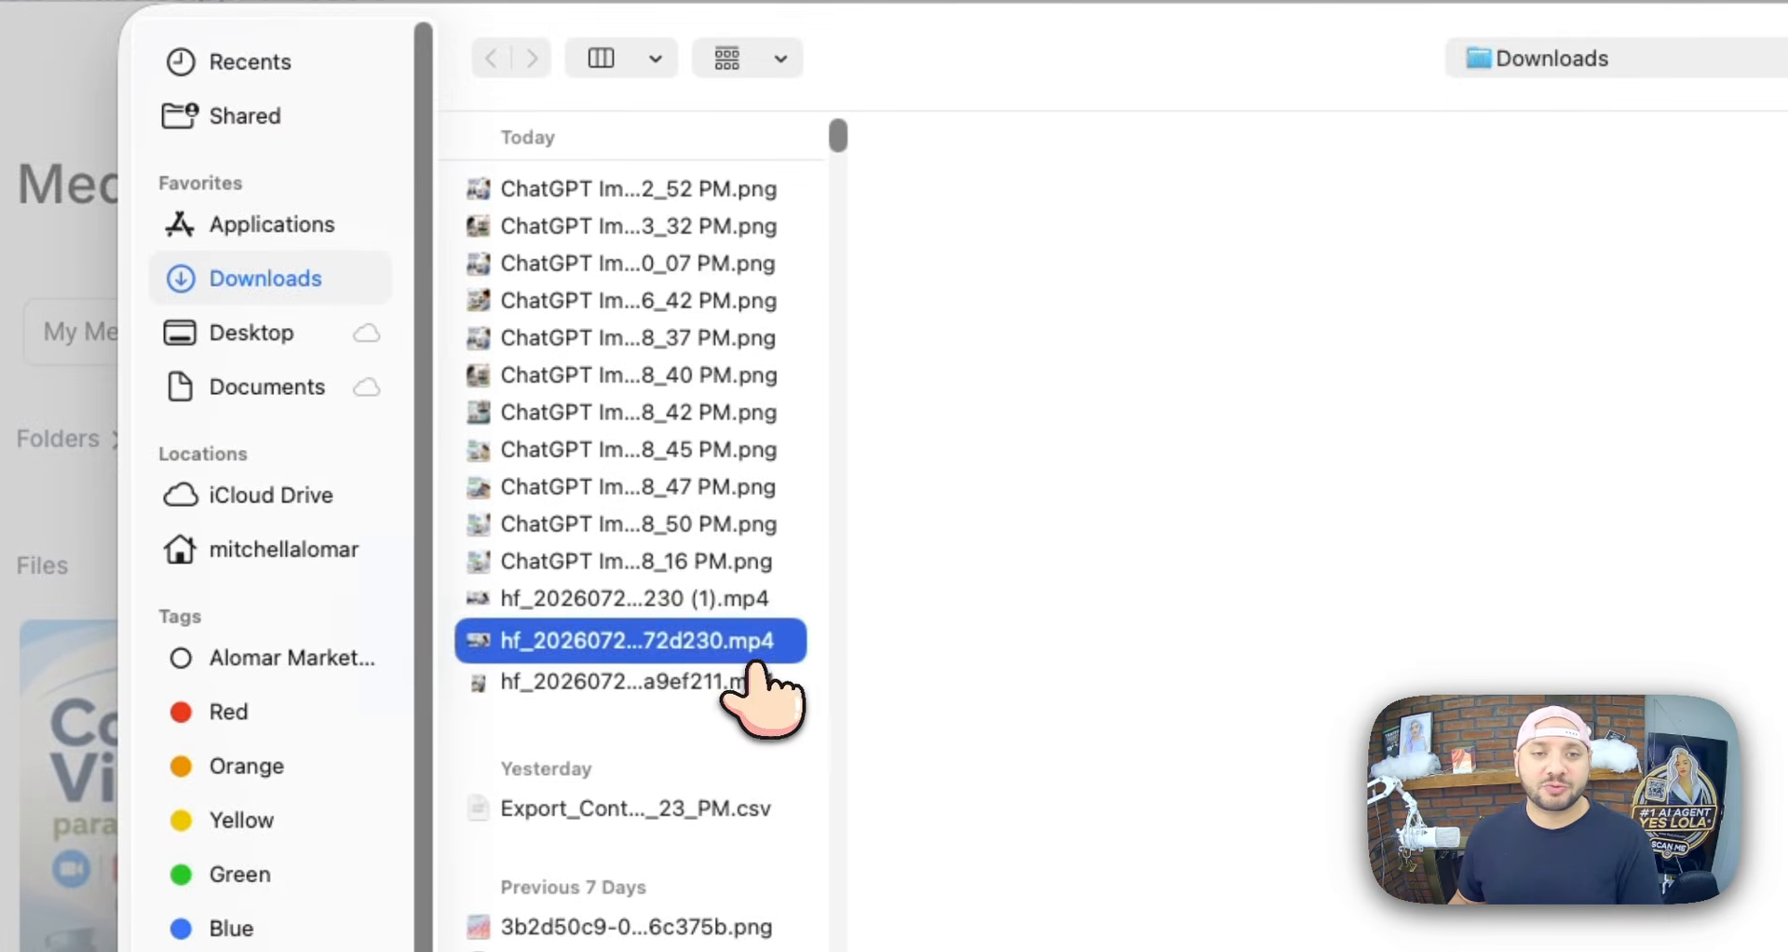
key("Down")
key("Up")
key("Return")
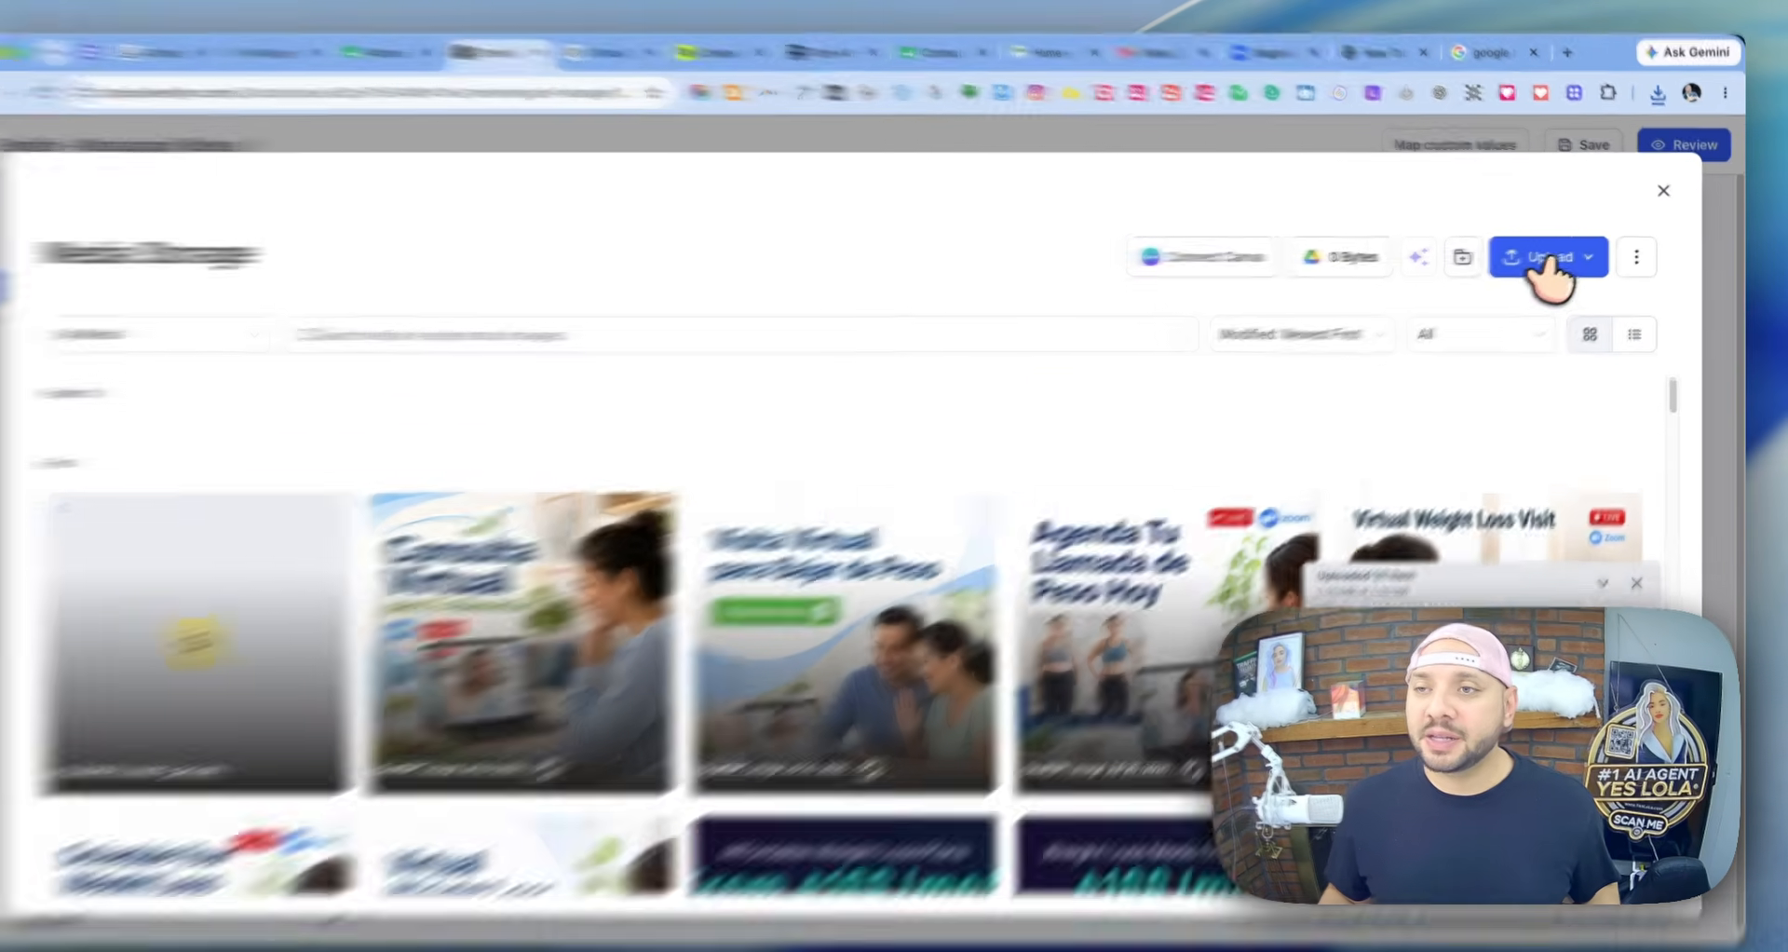
- Upload the second downloaded video, hf_2026072...a9ef211.mp4, to the media library
left_click(1532, 264)
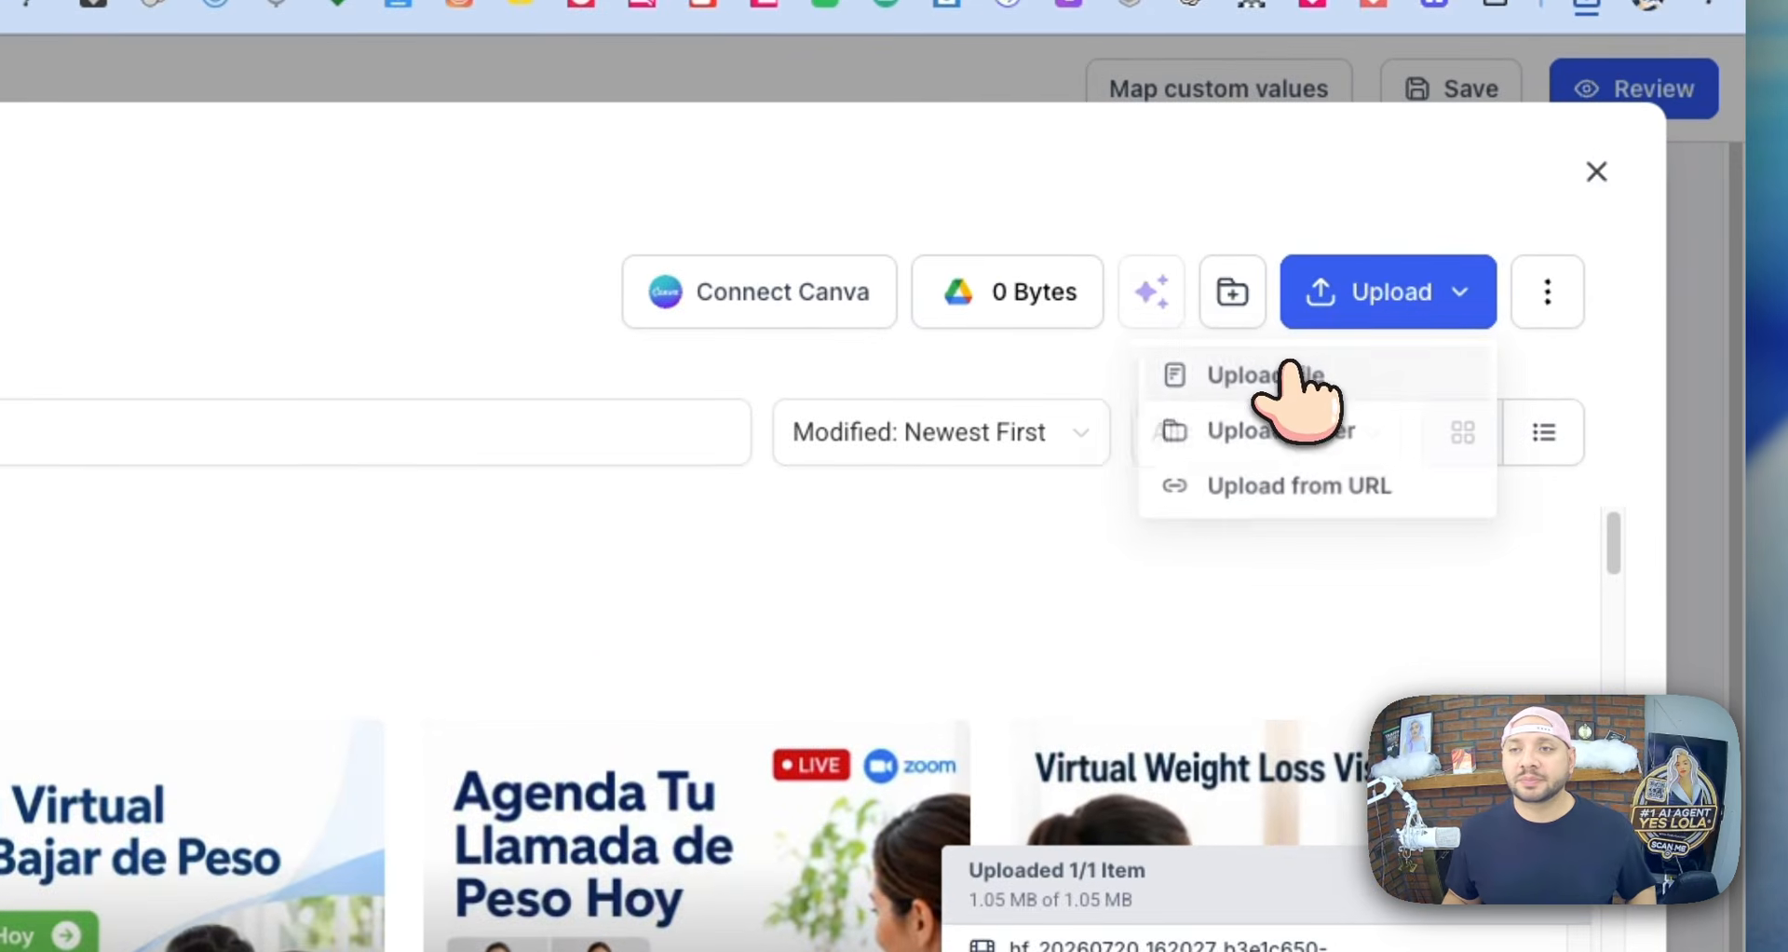
left_click(1288, 374)
left_click(888, 359)
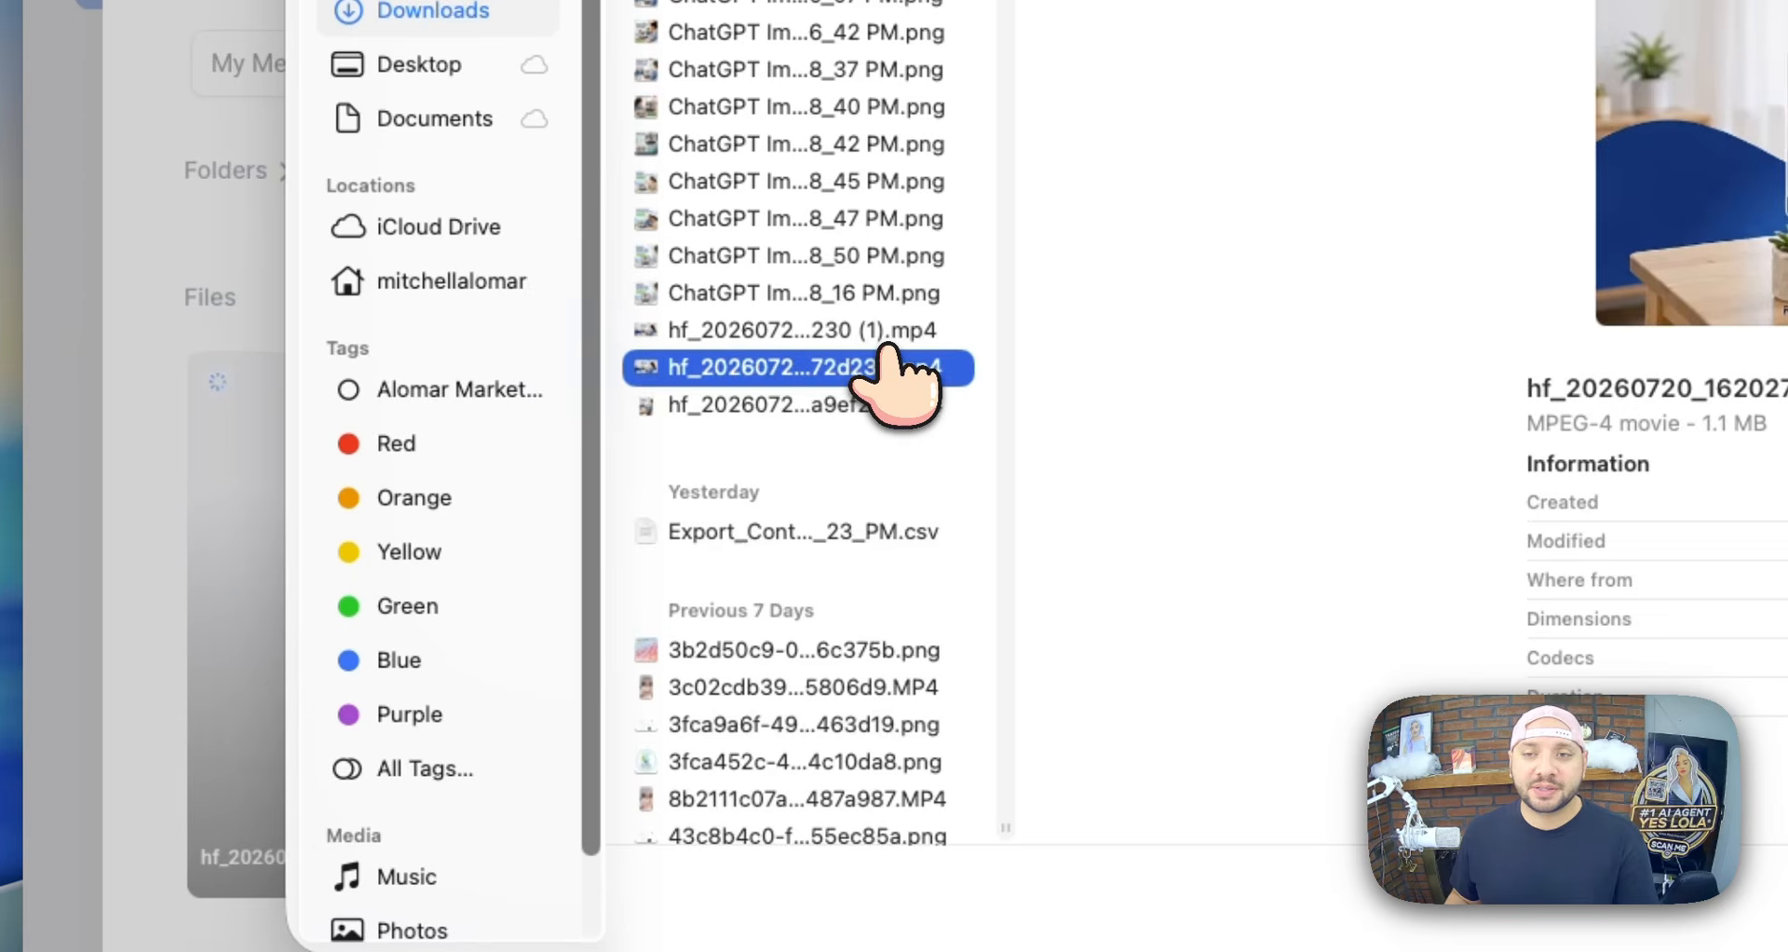
key("Down")
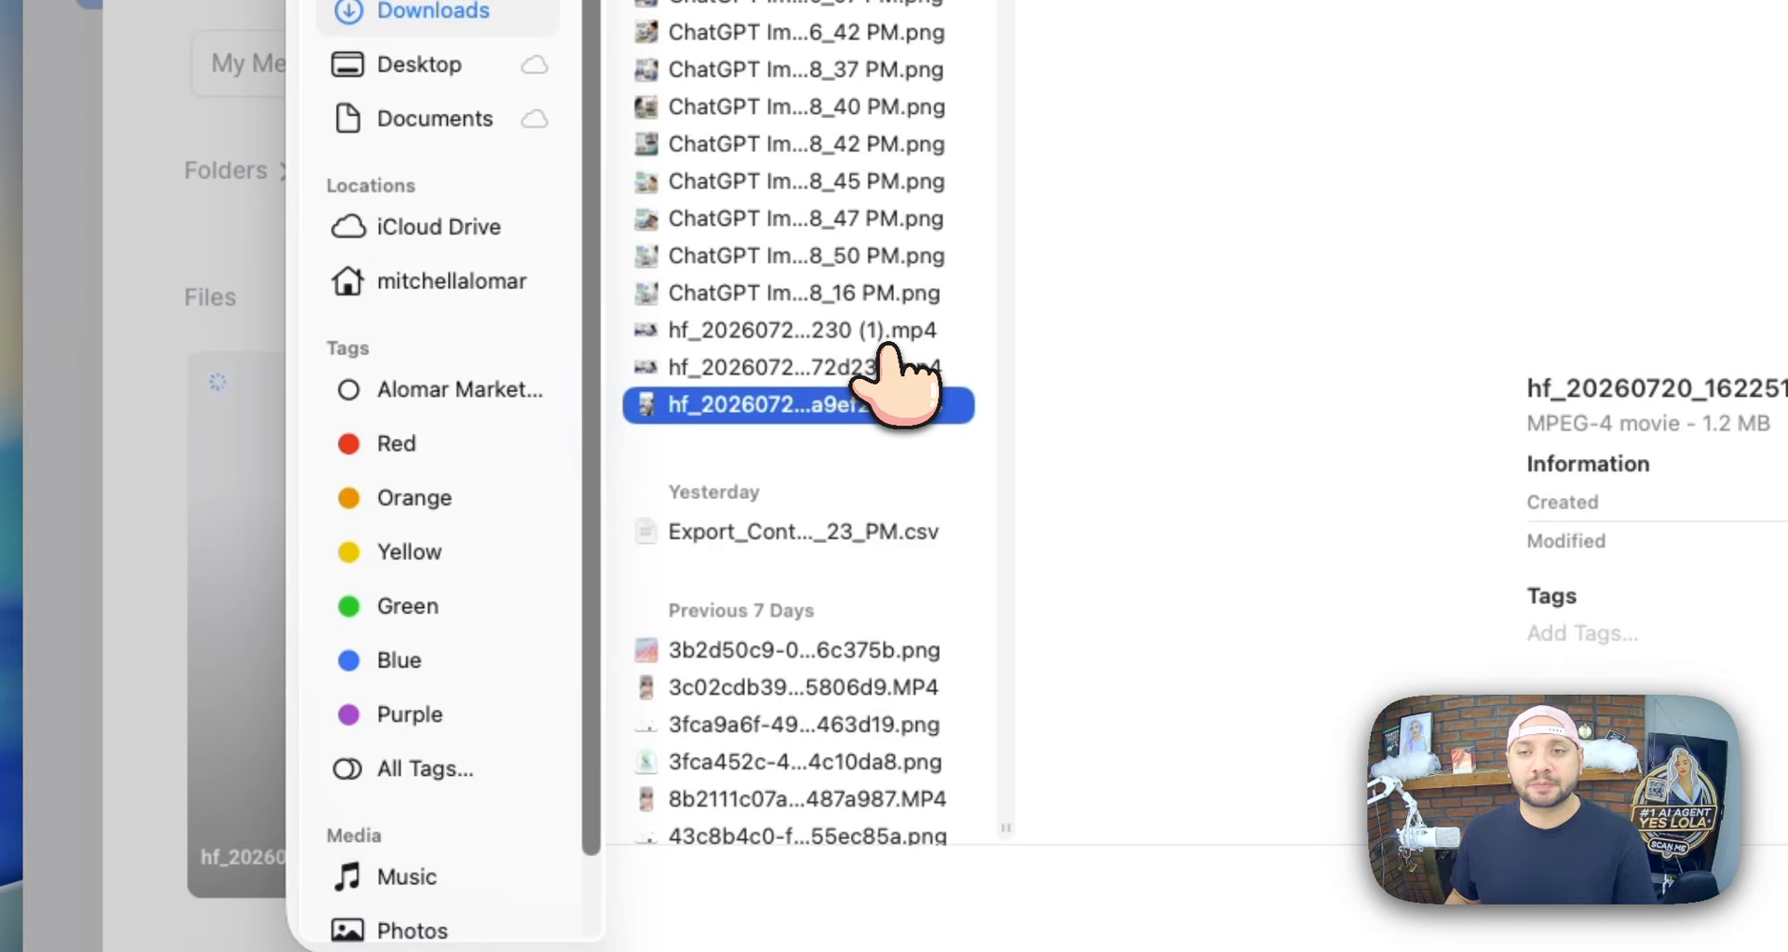
key("Return")
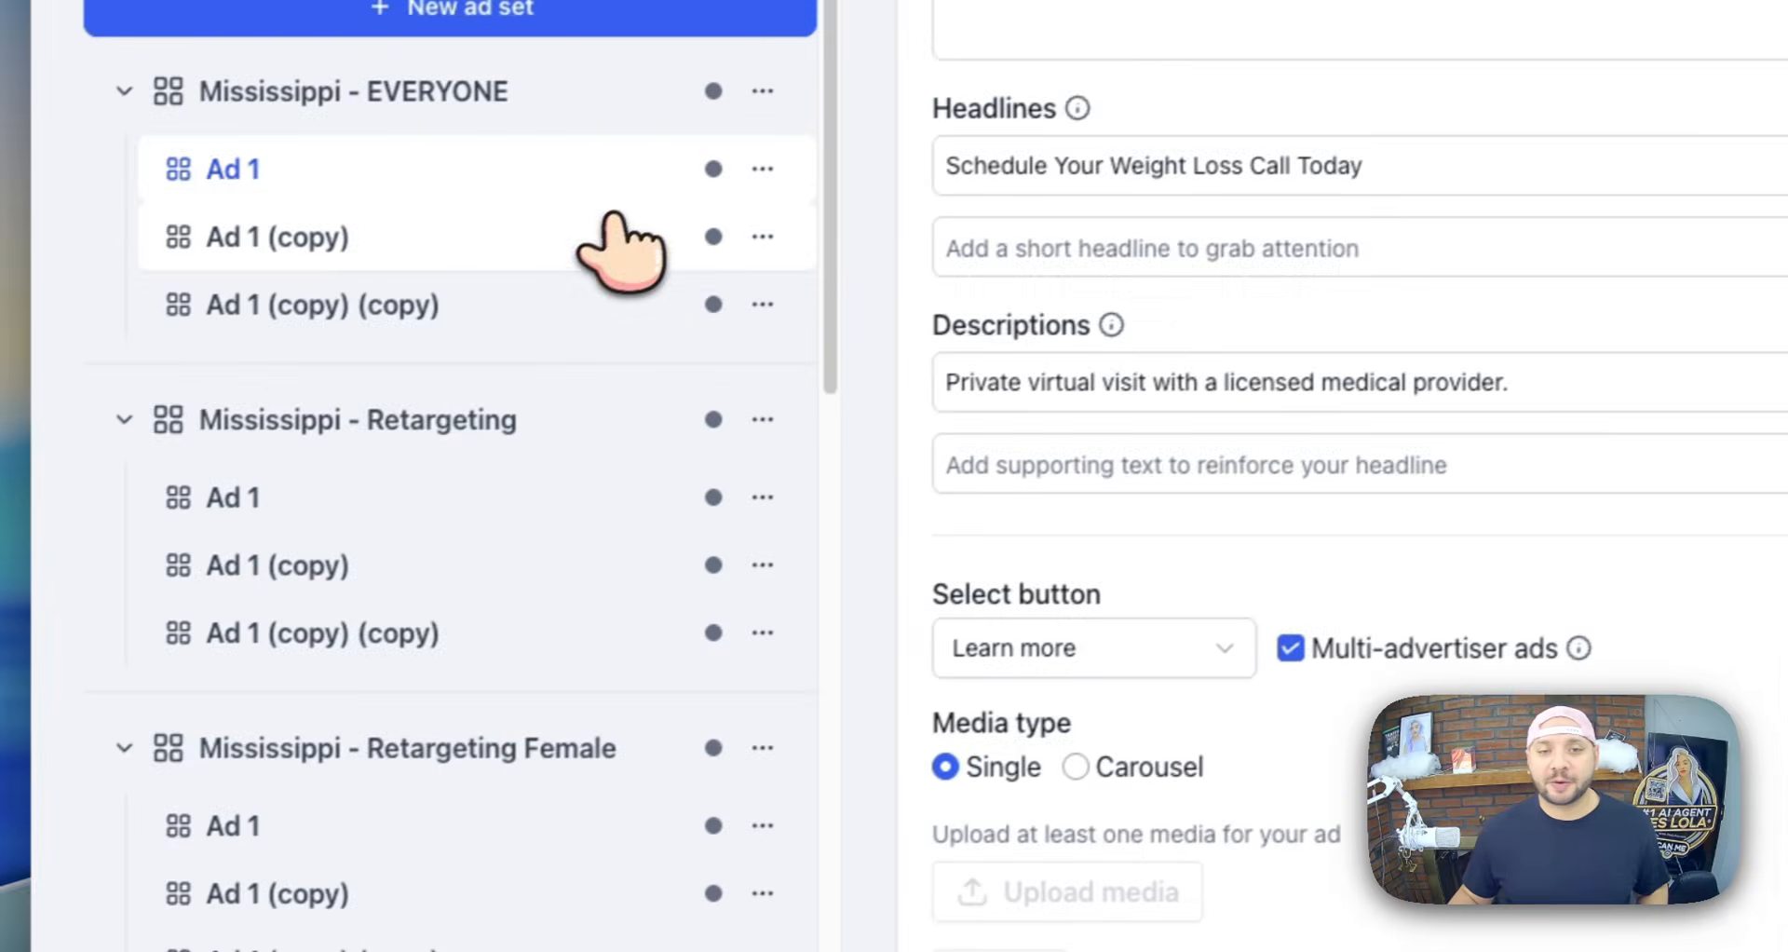
- Replace the image of Ad 1 (copy) in Mississippi - EVERYONE with the uploaded portrait weight loss call video
left_click(28, 244)
scroll(840, 651, "down", 5)
left_click(810, 751)
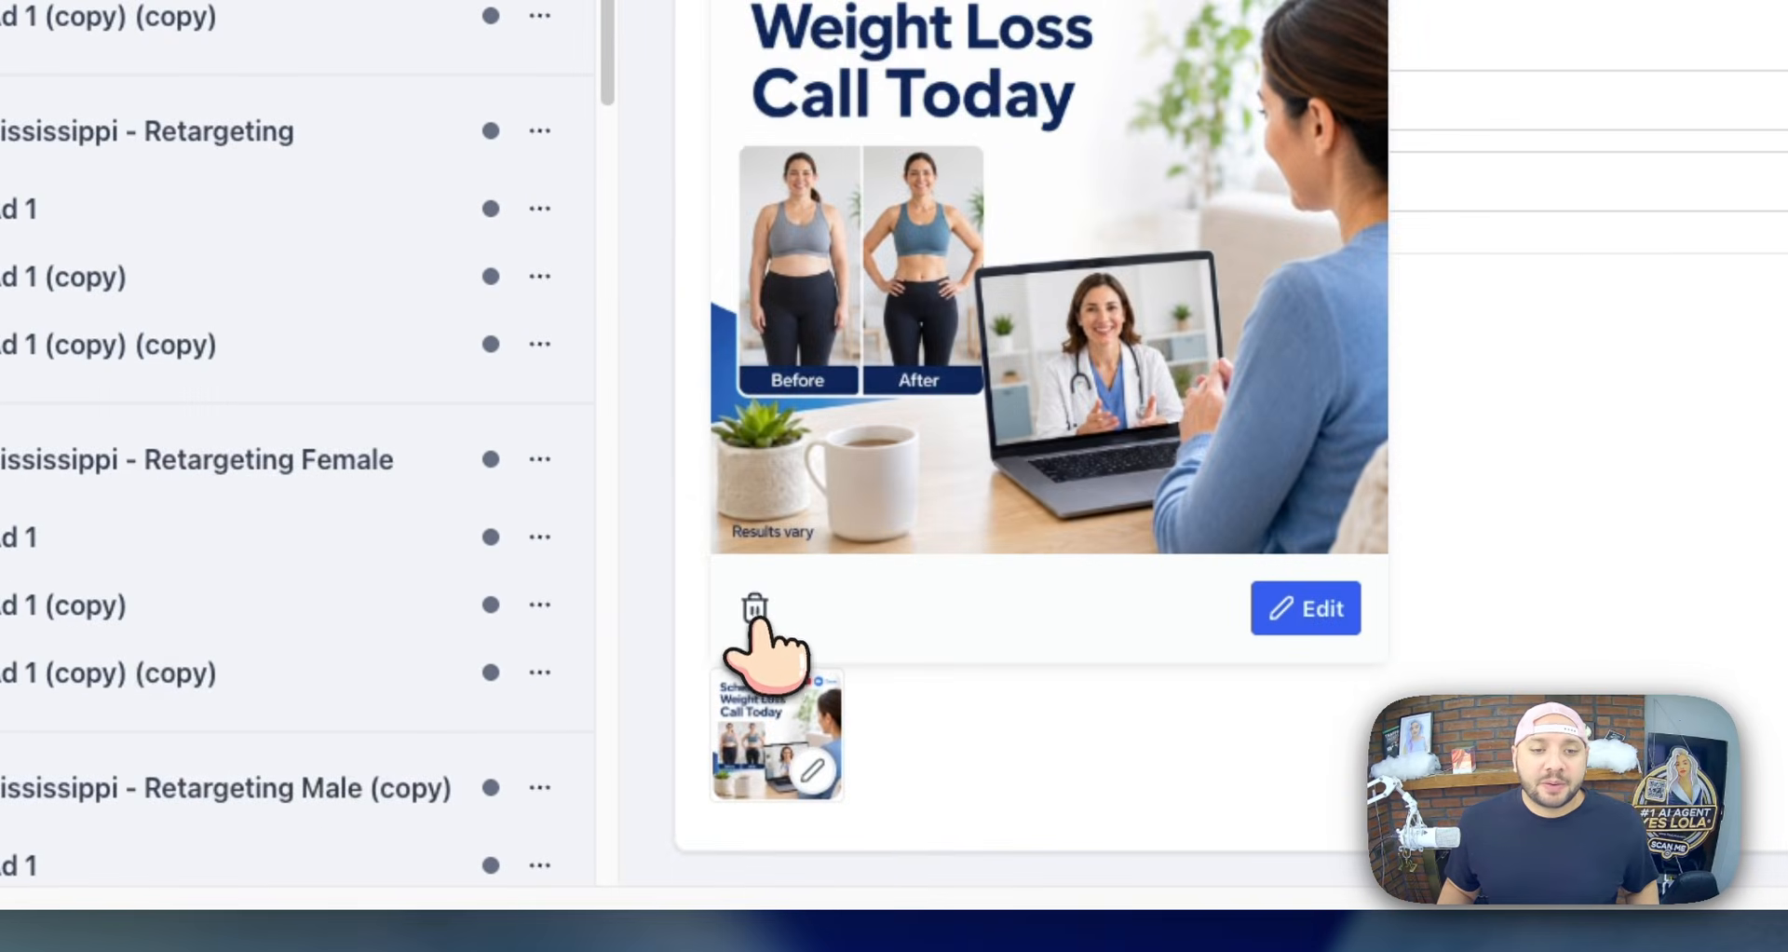
left_click(750, 607)
left_click(816, 790)
left_click(483, 527)
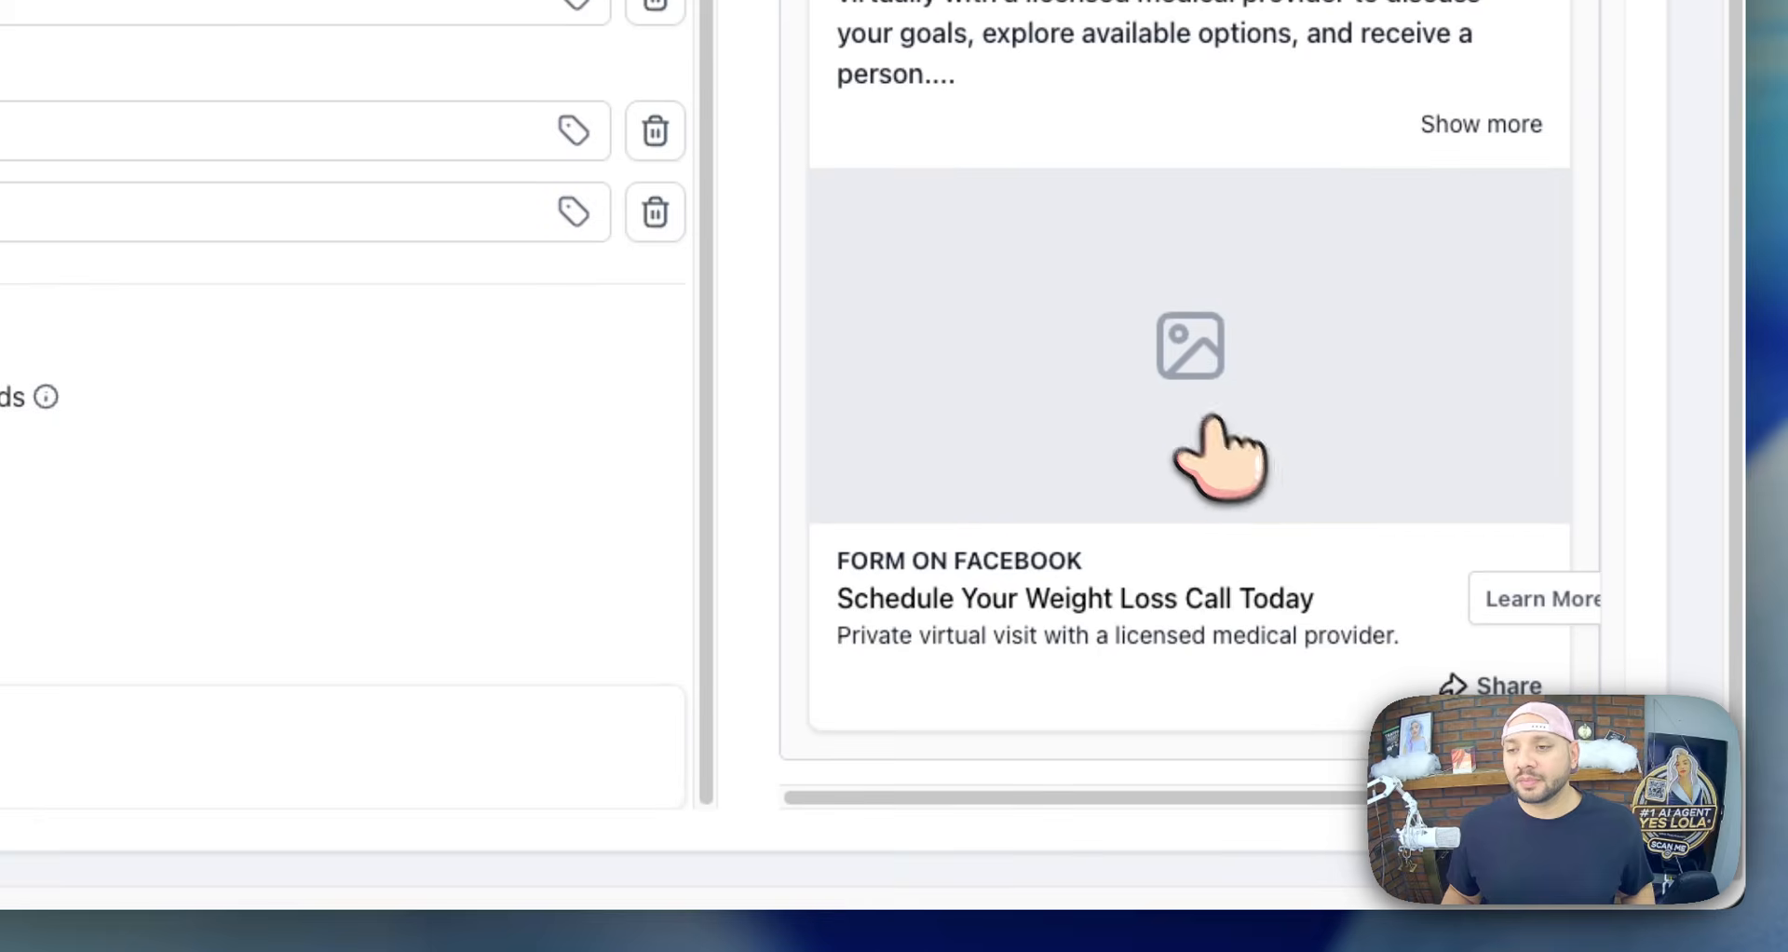
- Check the Facebook Reels preview of the video ad and return to the Feed preview
scroll(1261, 374, "down", 2)
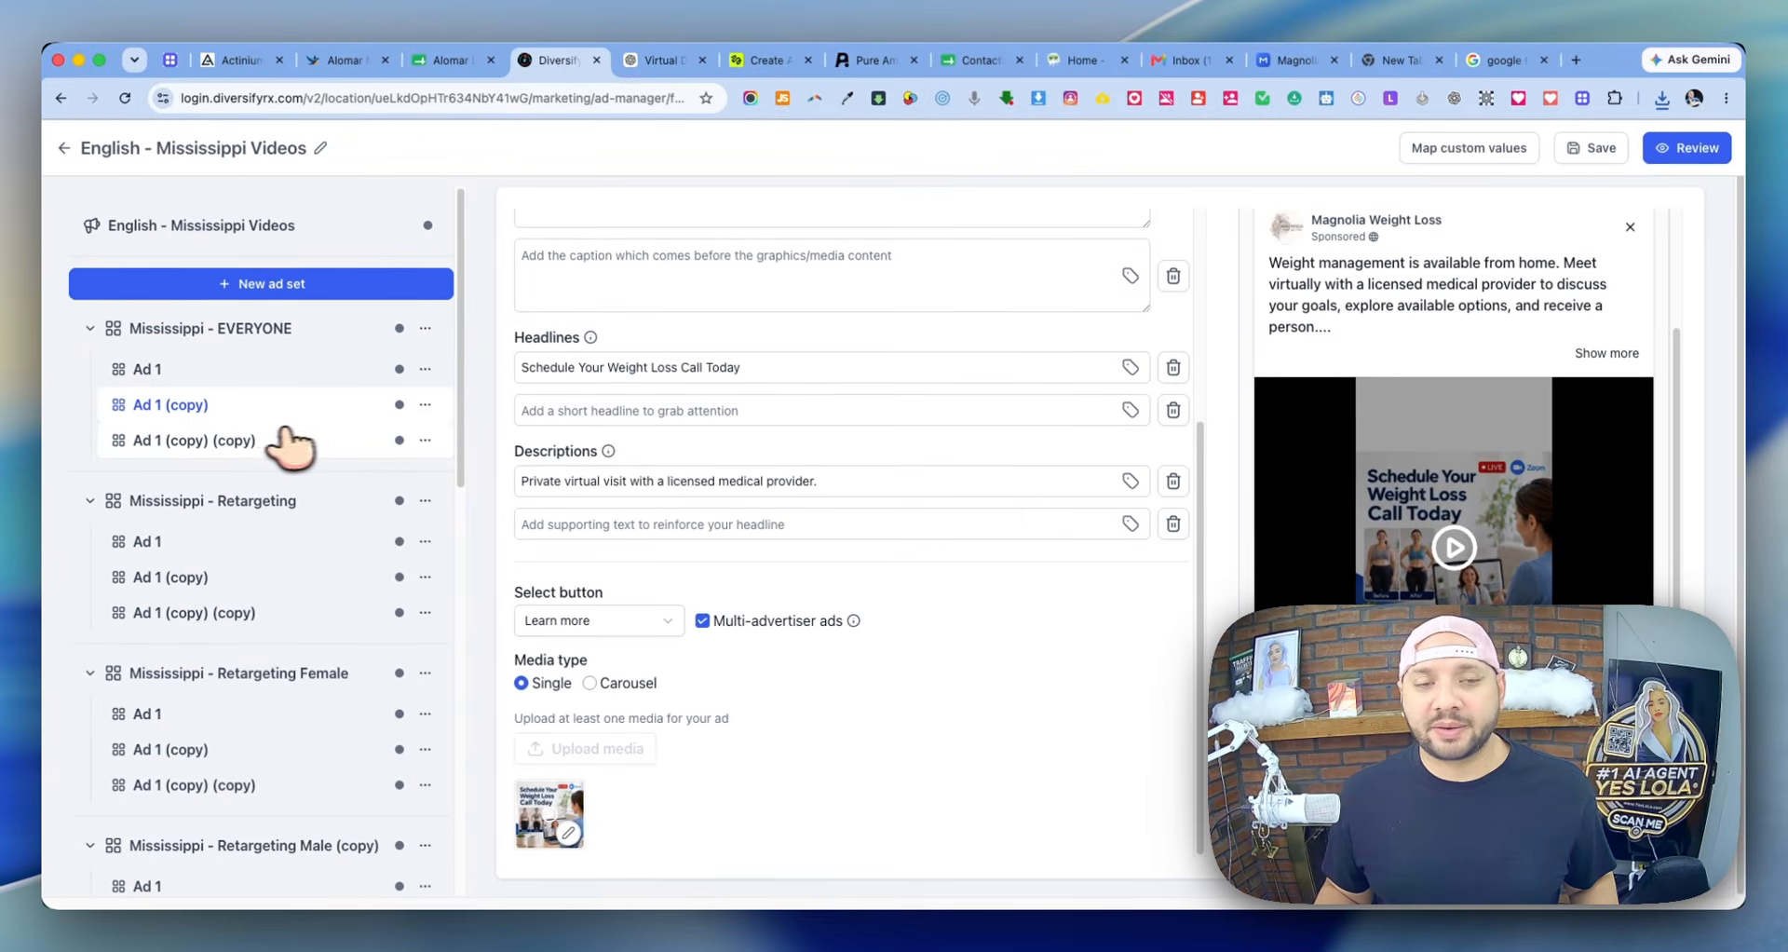
scroll(1378, 328, "up", 3)
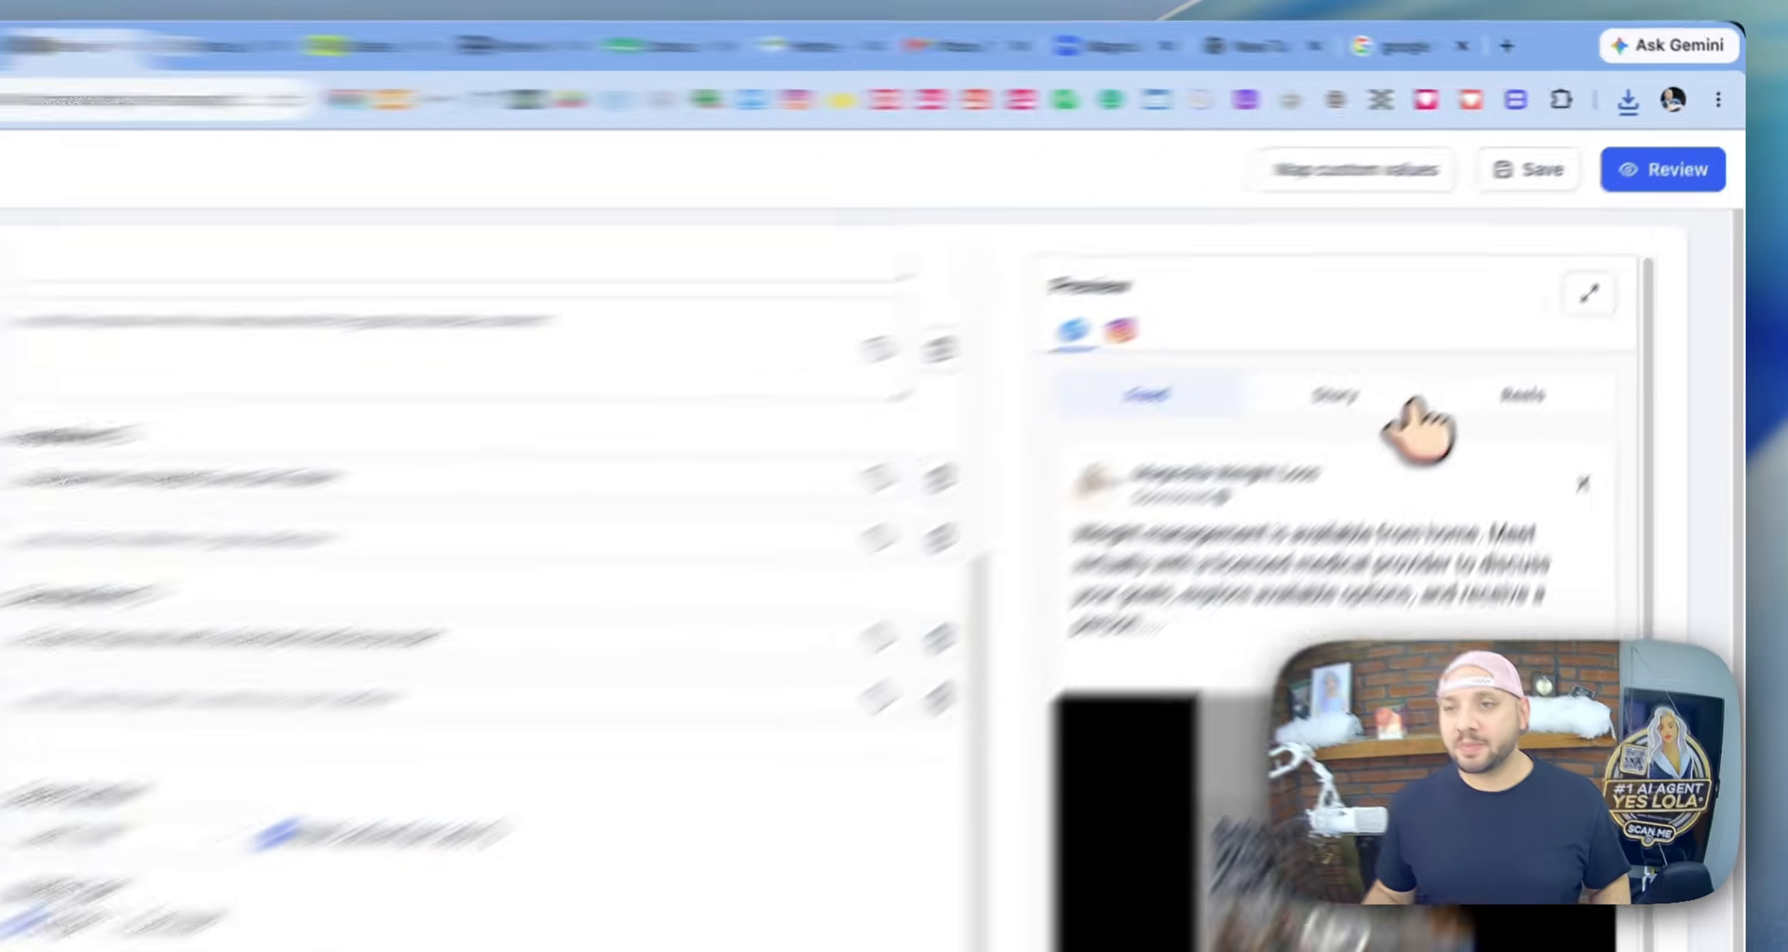
left_click(1523, 395)
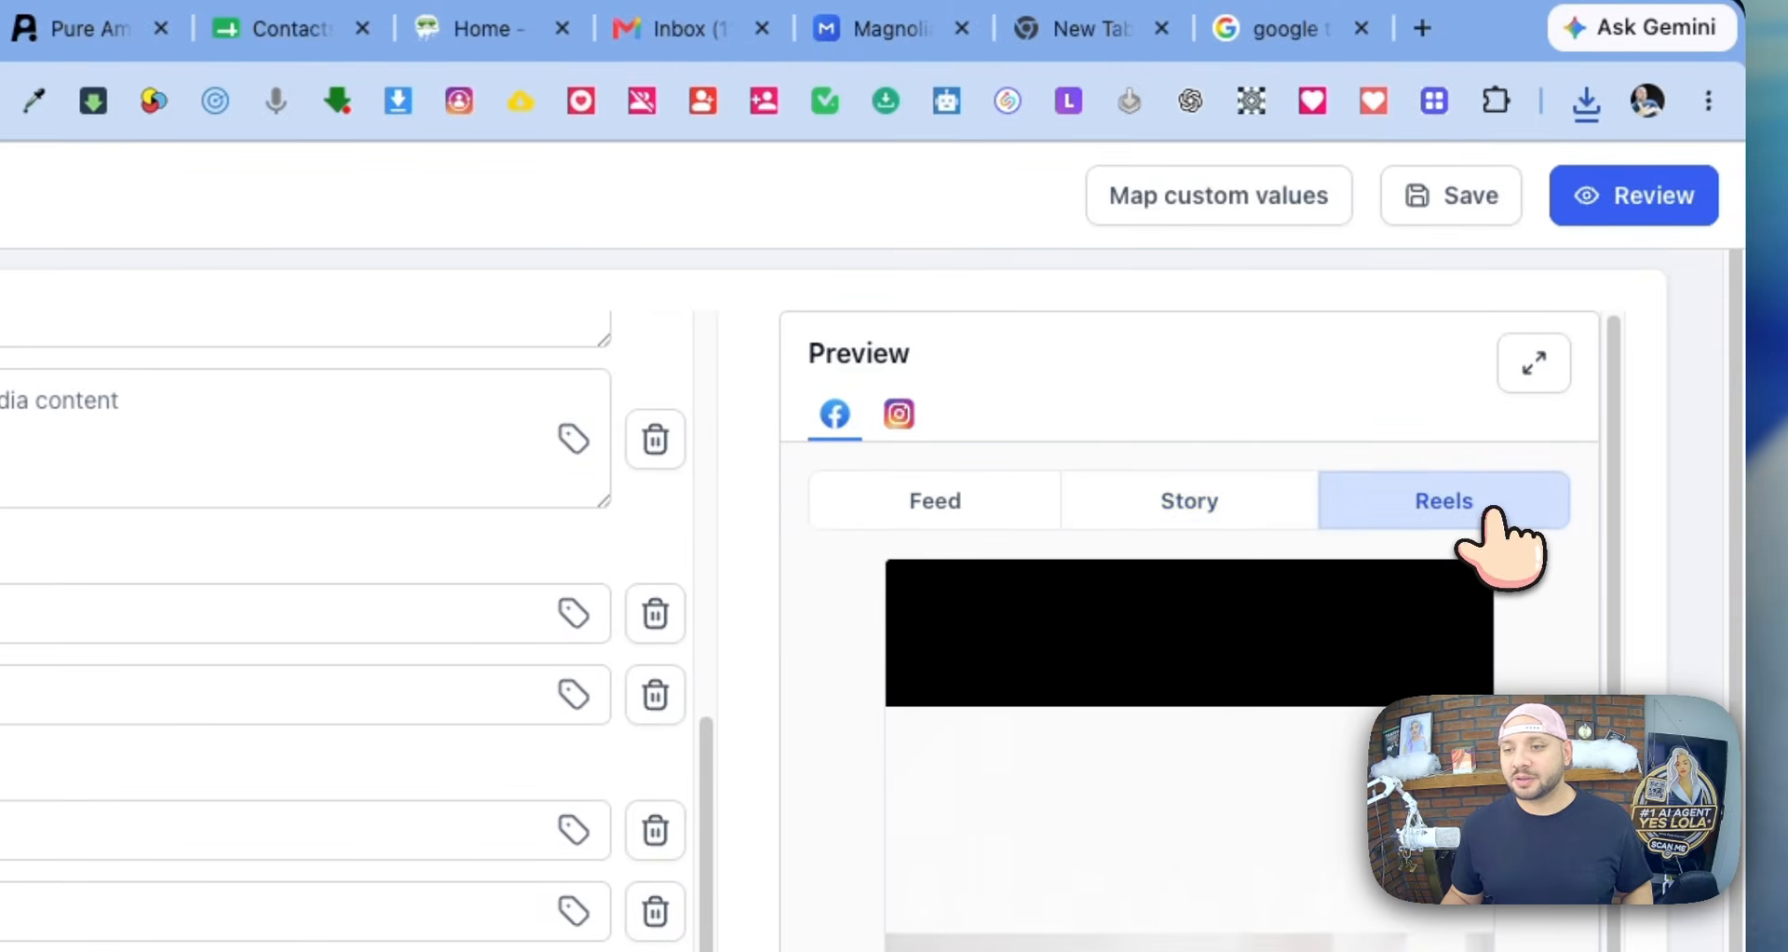
left_click(1027, 511)
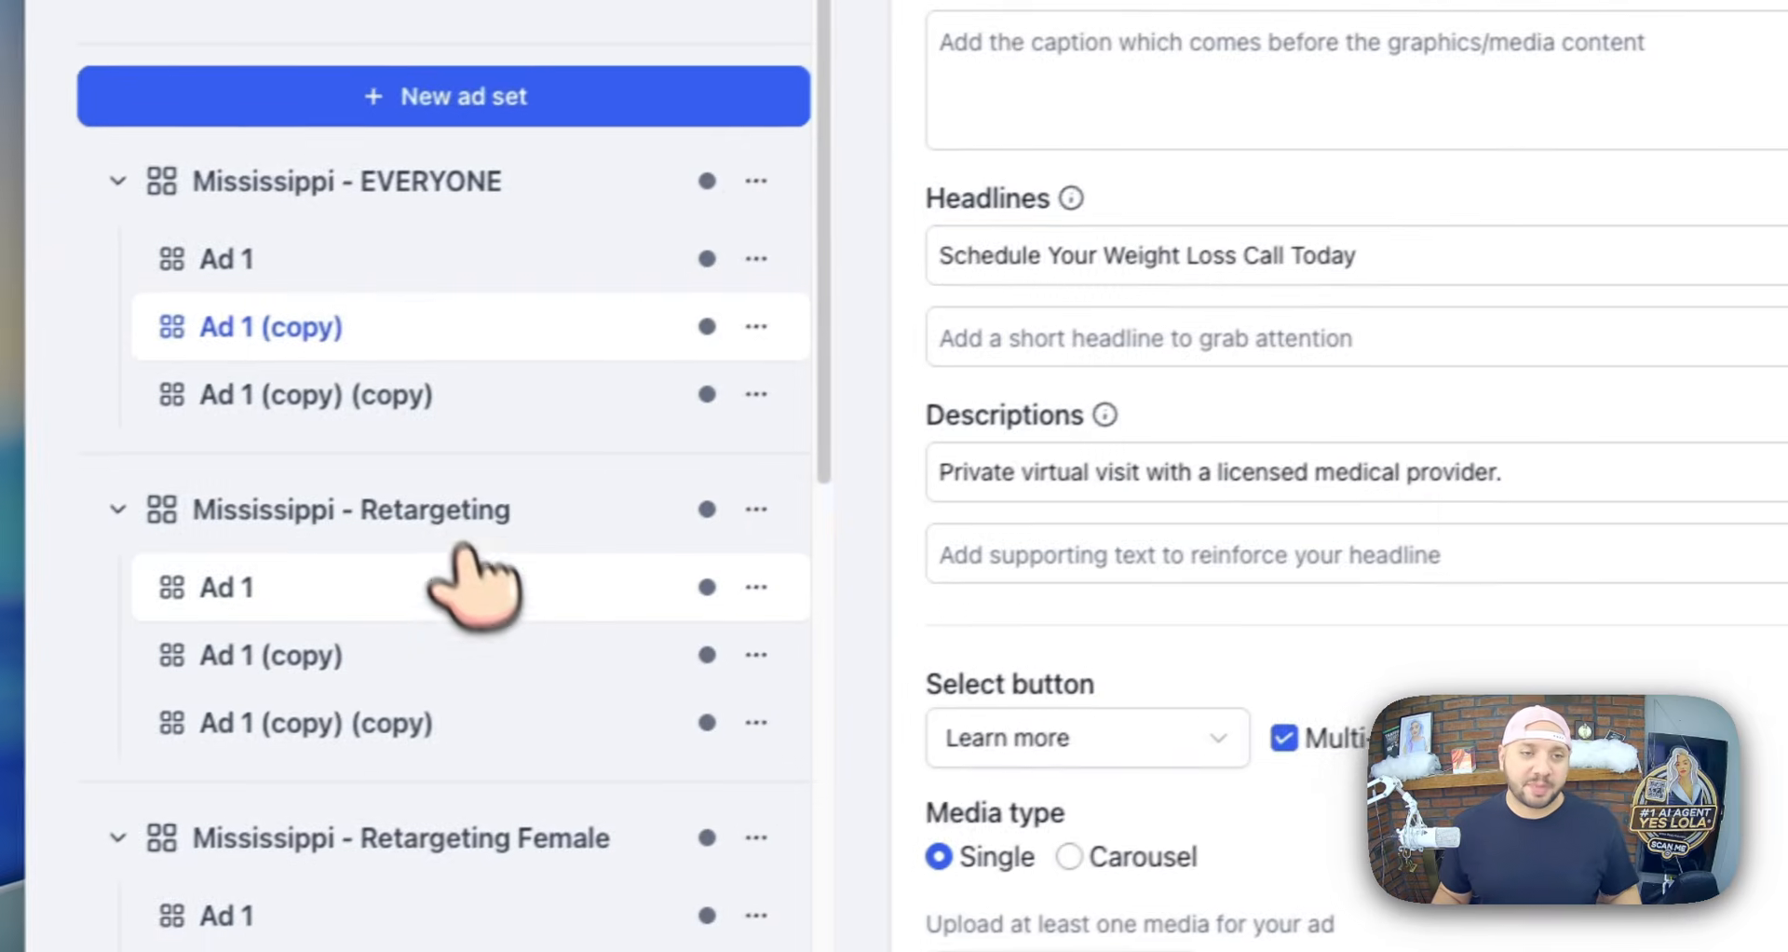
- Replace the image of Ad 1 in Mississippi - Retargeting with the hf_20260720_162027 weight loss call video
left_click(463, 550)
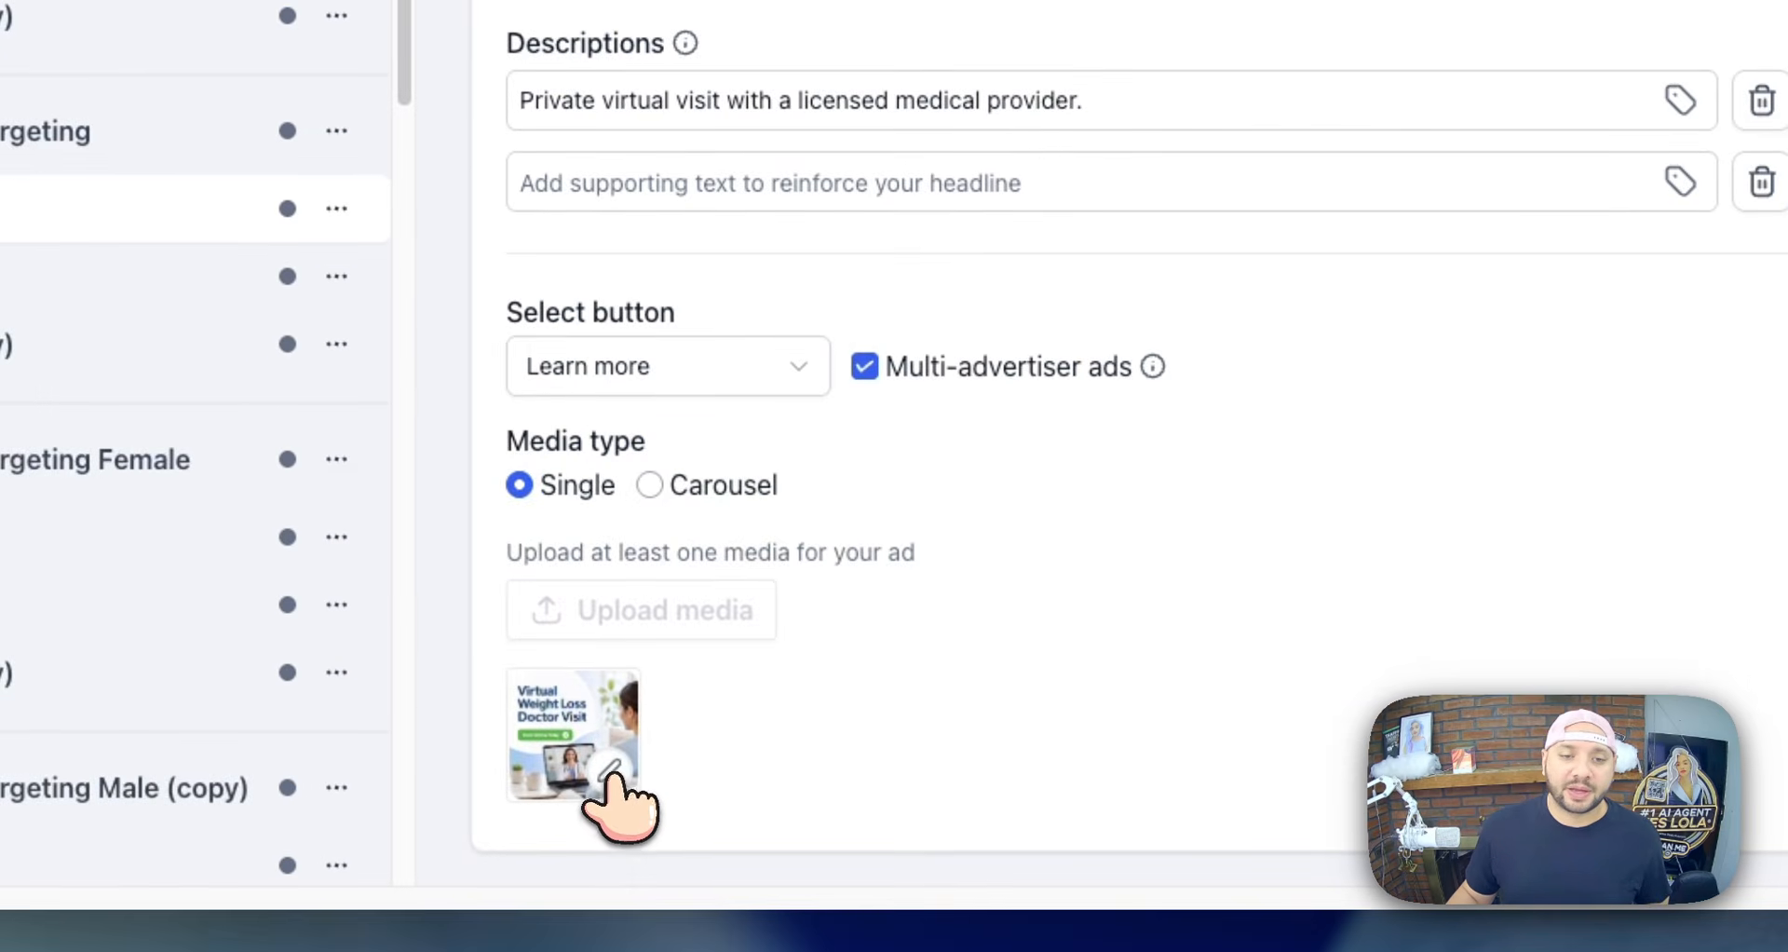
left_click(551, 616)
left_click(599, 781)
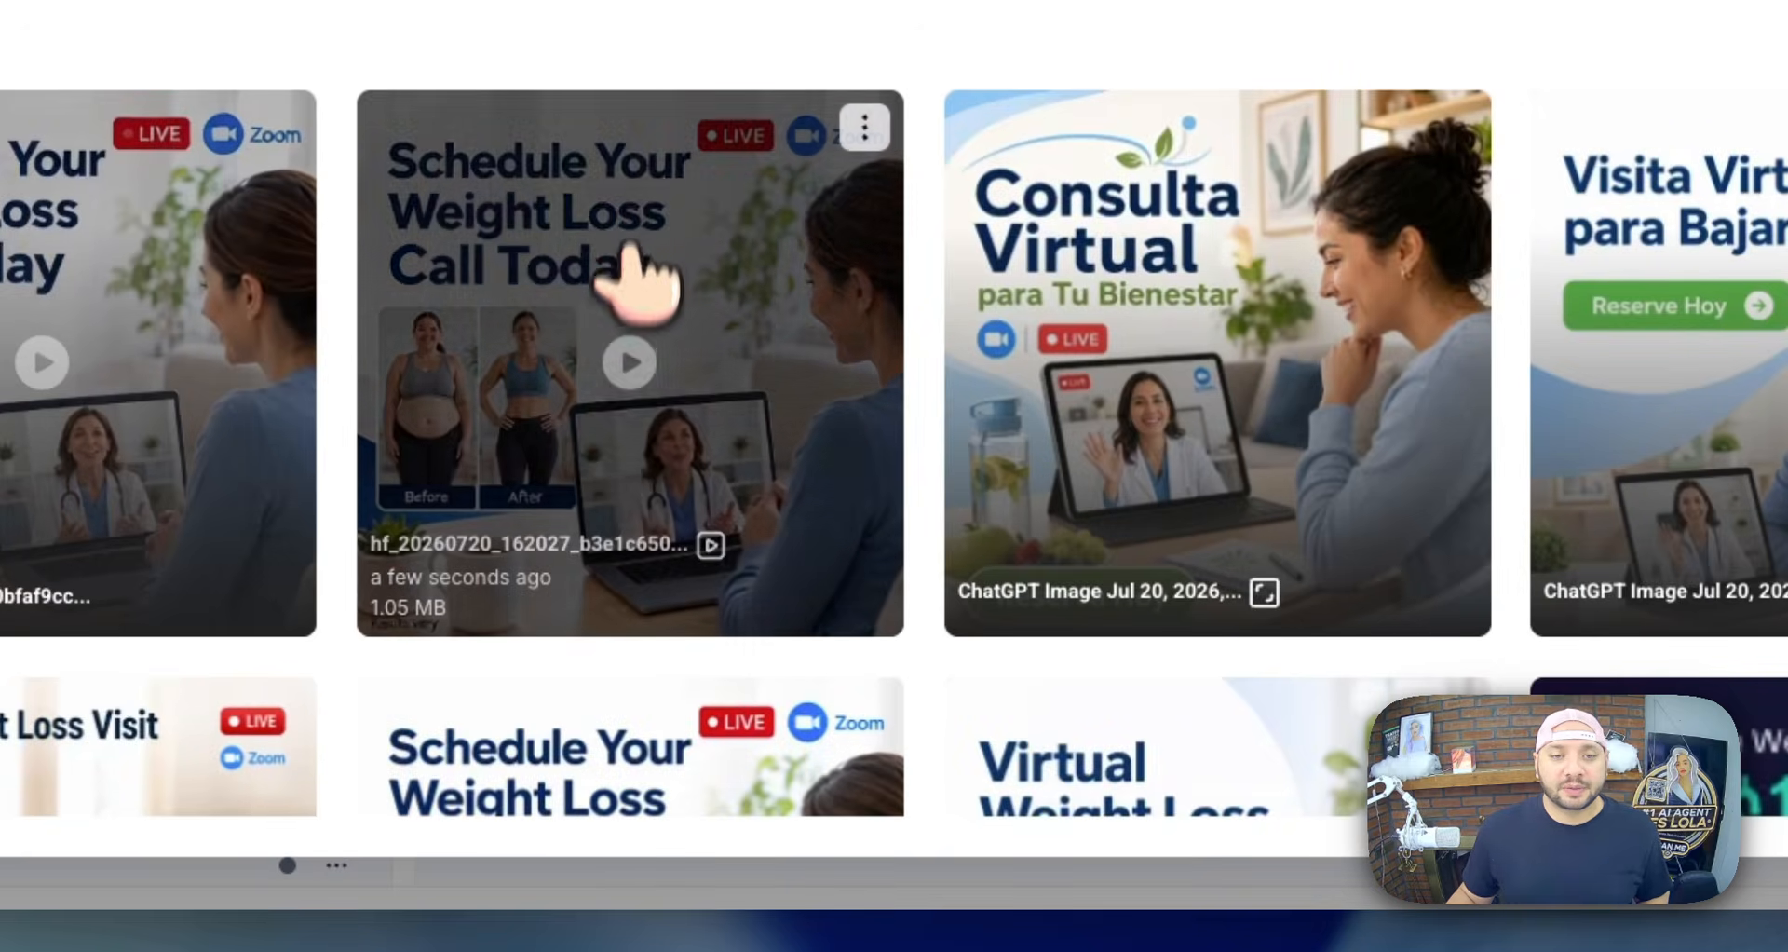
left_click(625, 245)
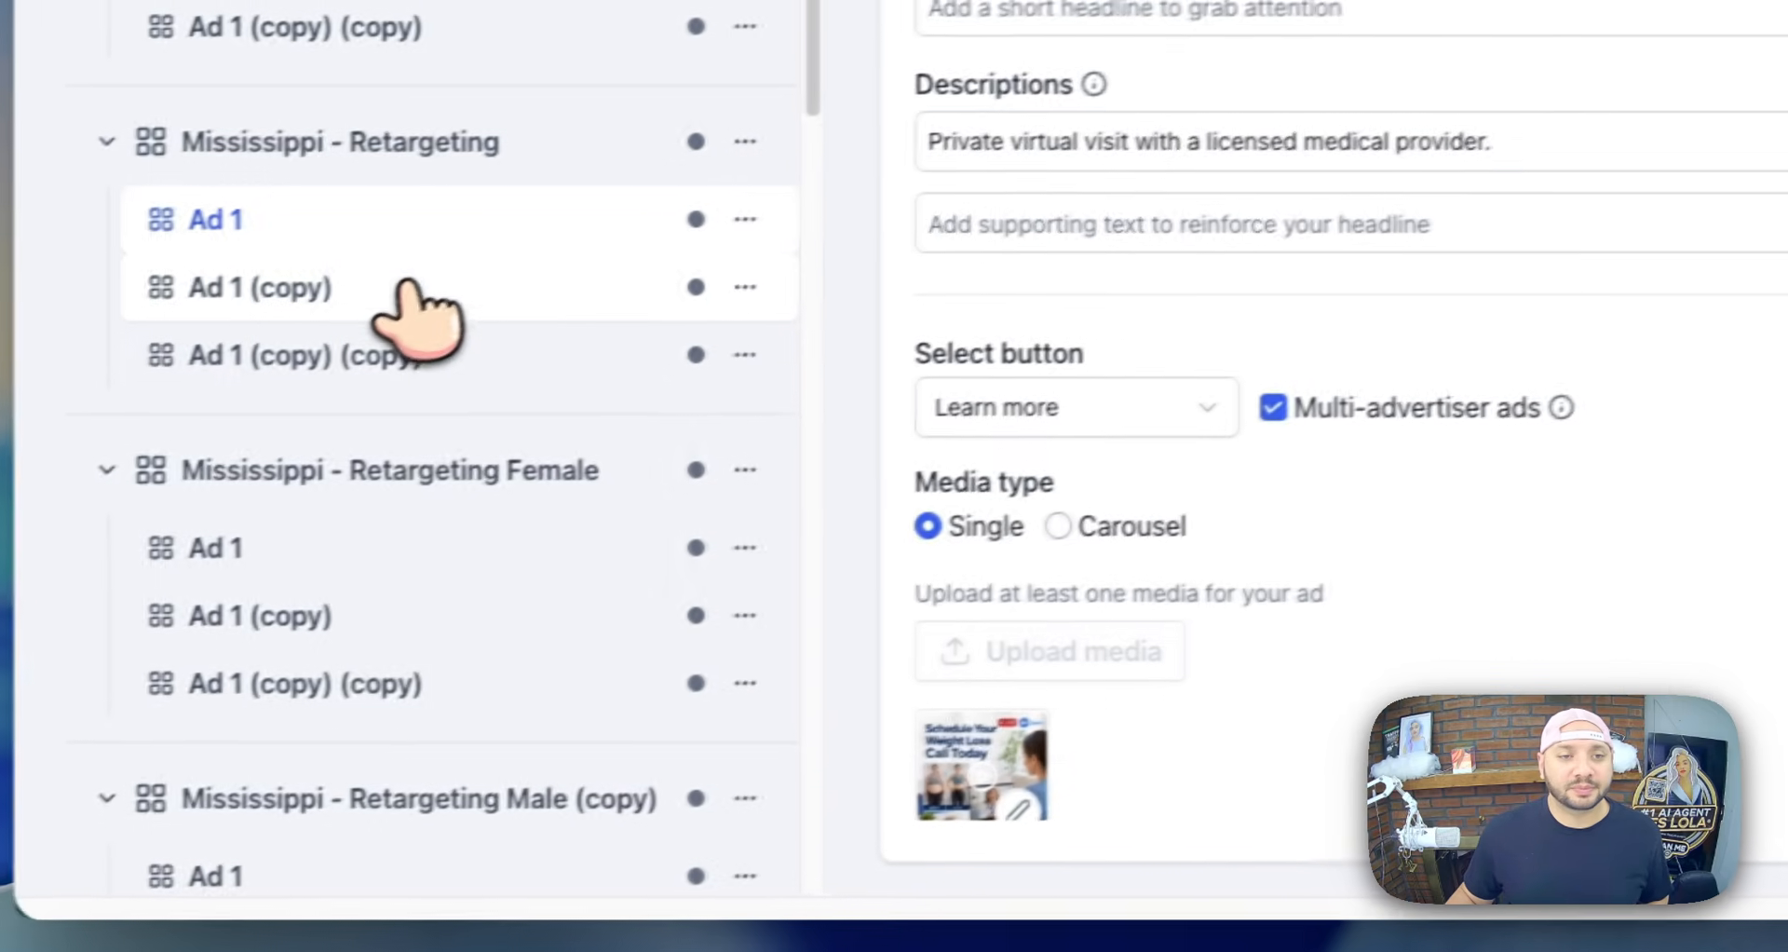
- Remove the image from Ad 1 (copy) in Mississippi - Retargeting and choose an uploaded video in its place
left_click(408, 287)
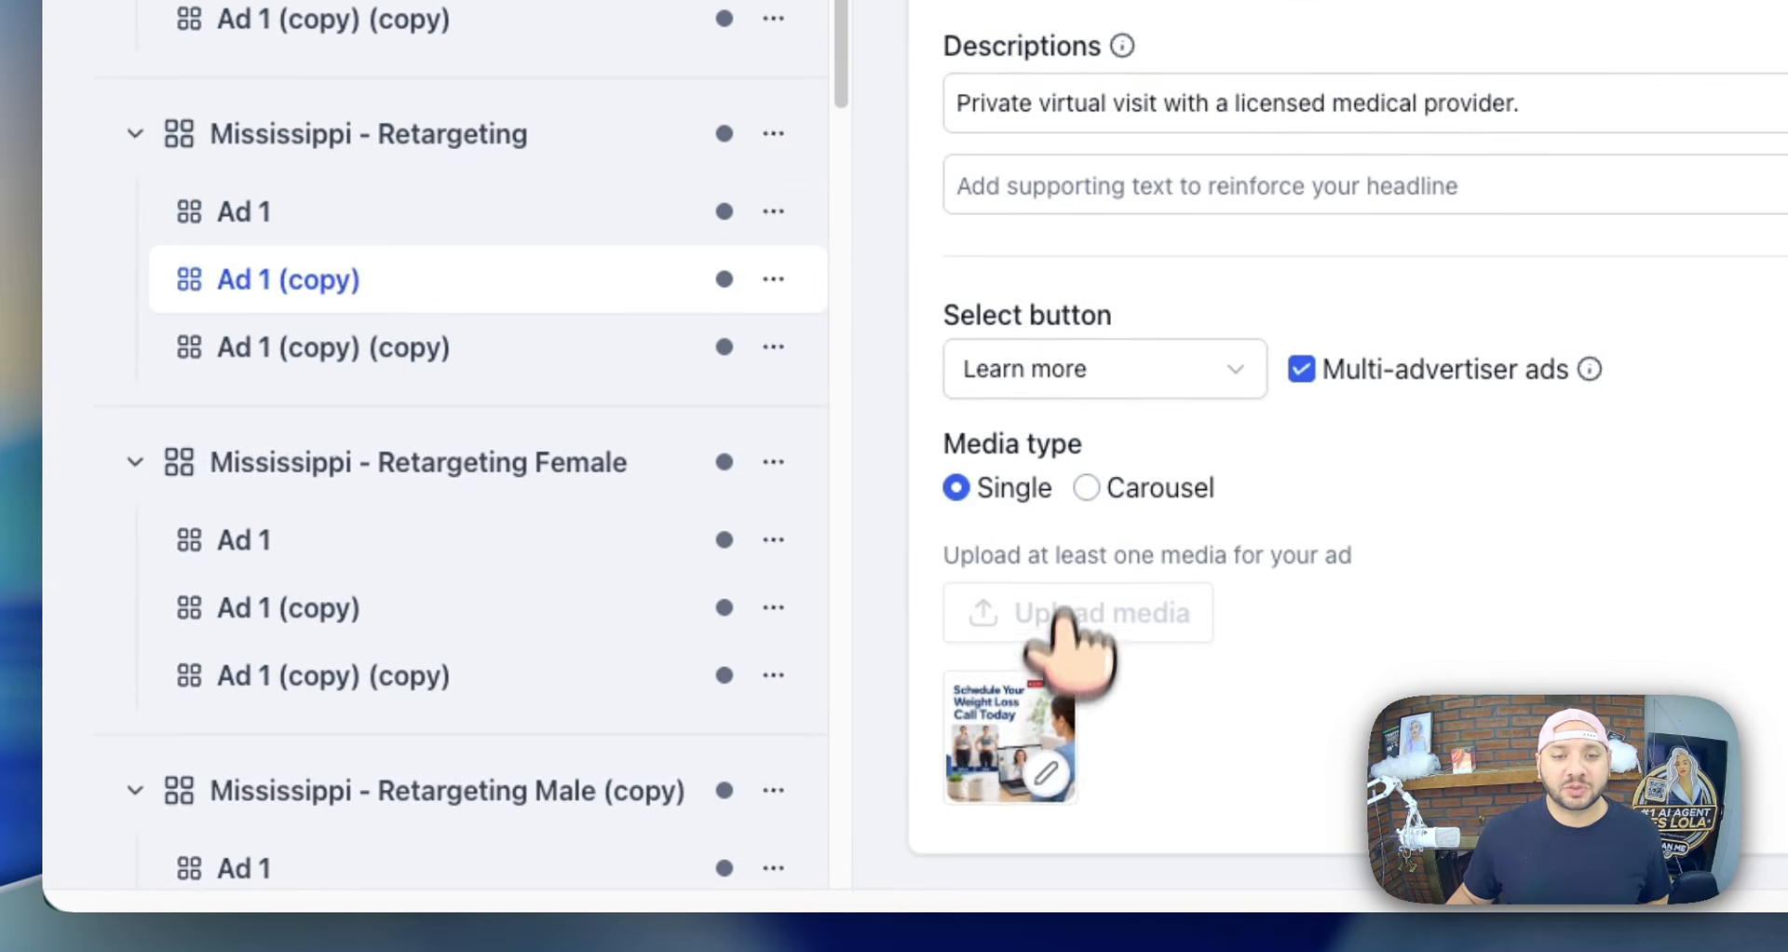
left_click(1051, 773)
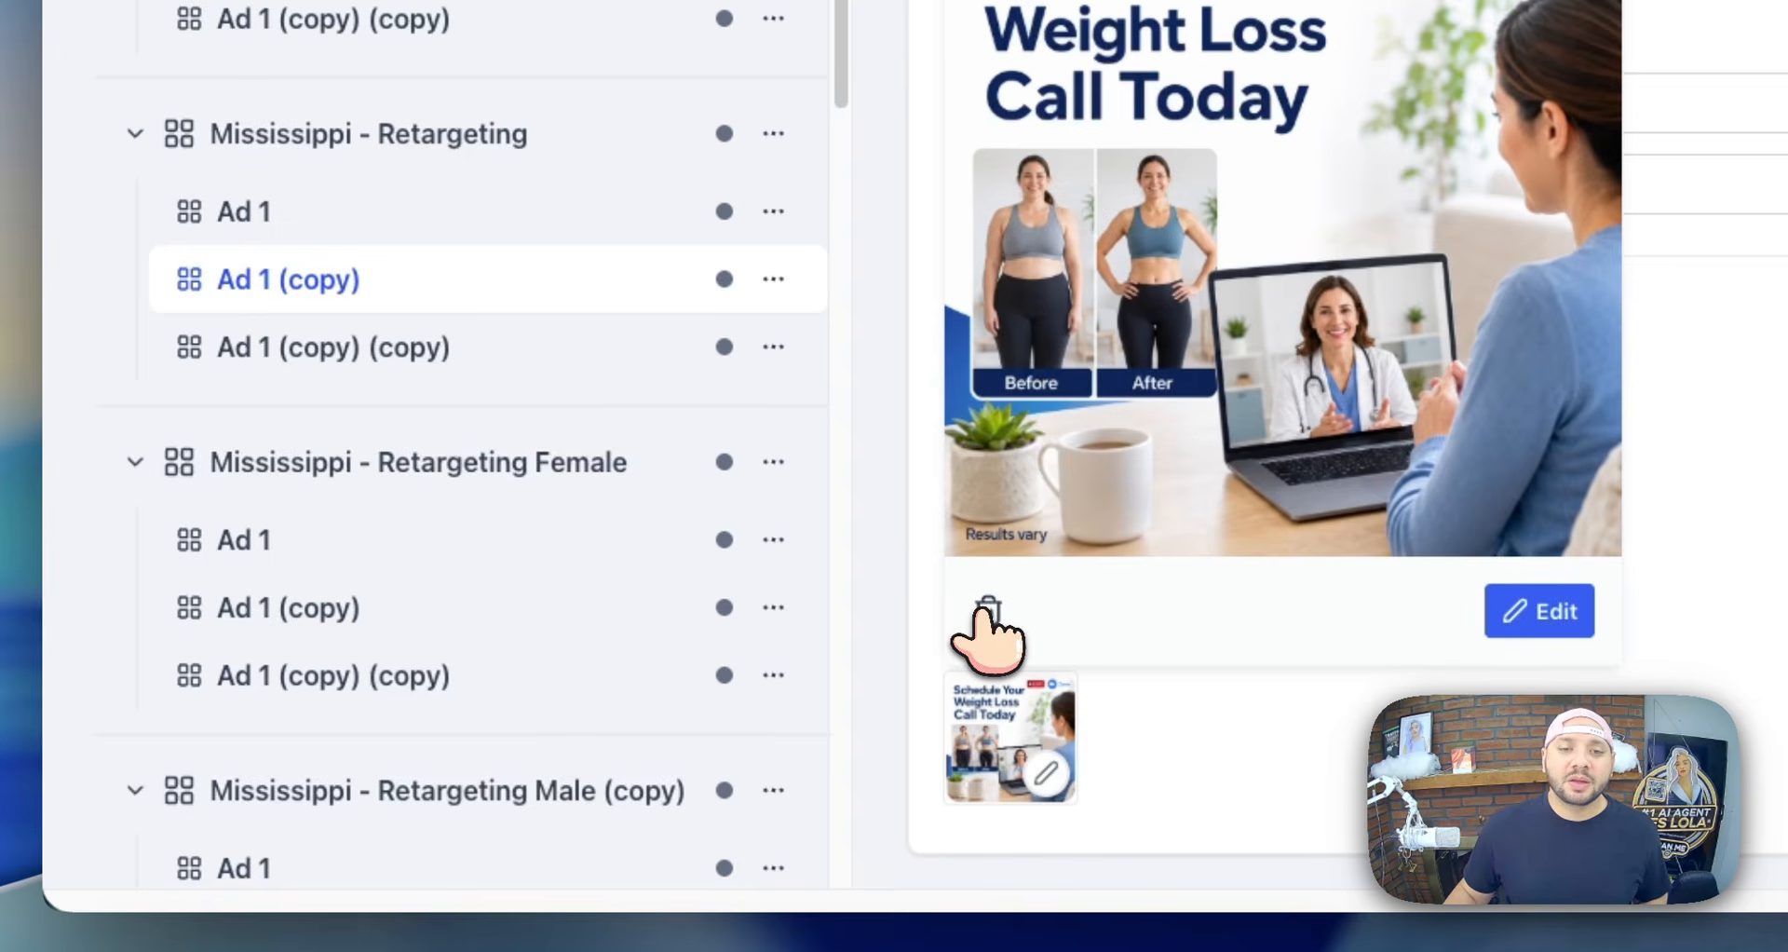
left_click(987, 613)
left_click(1043, 787)
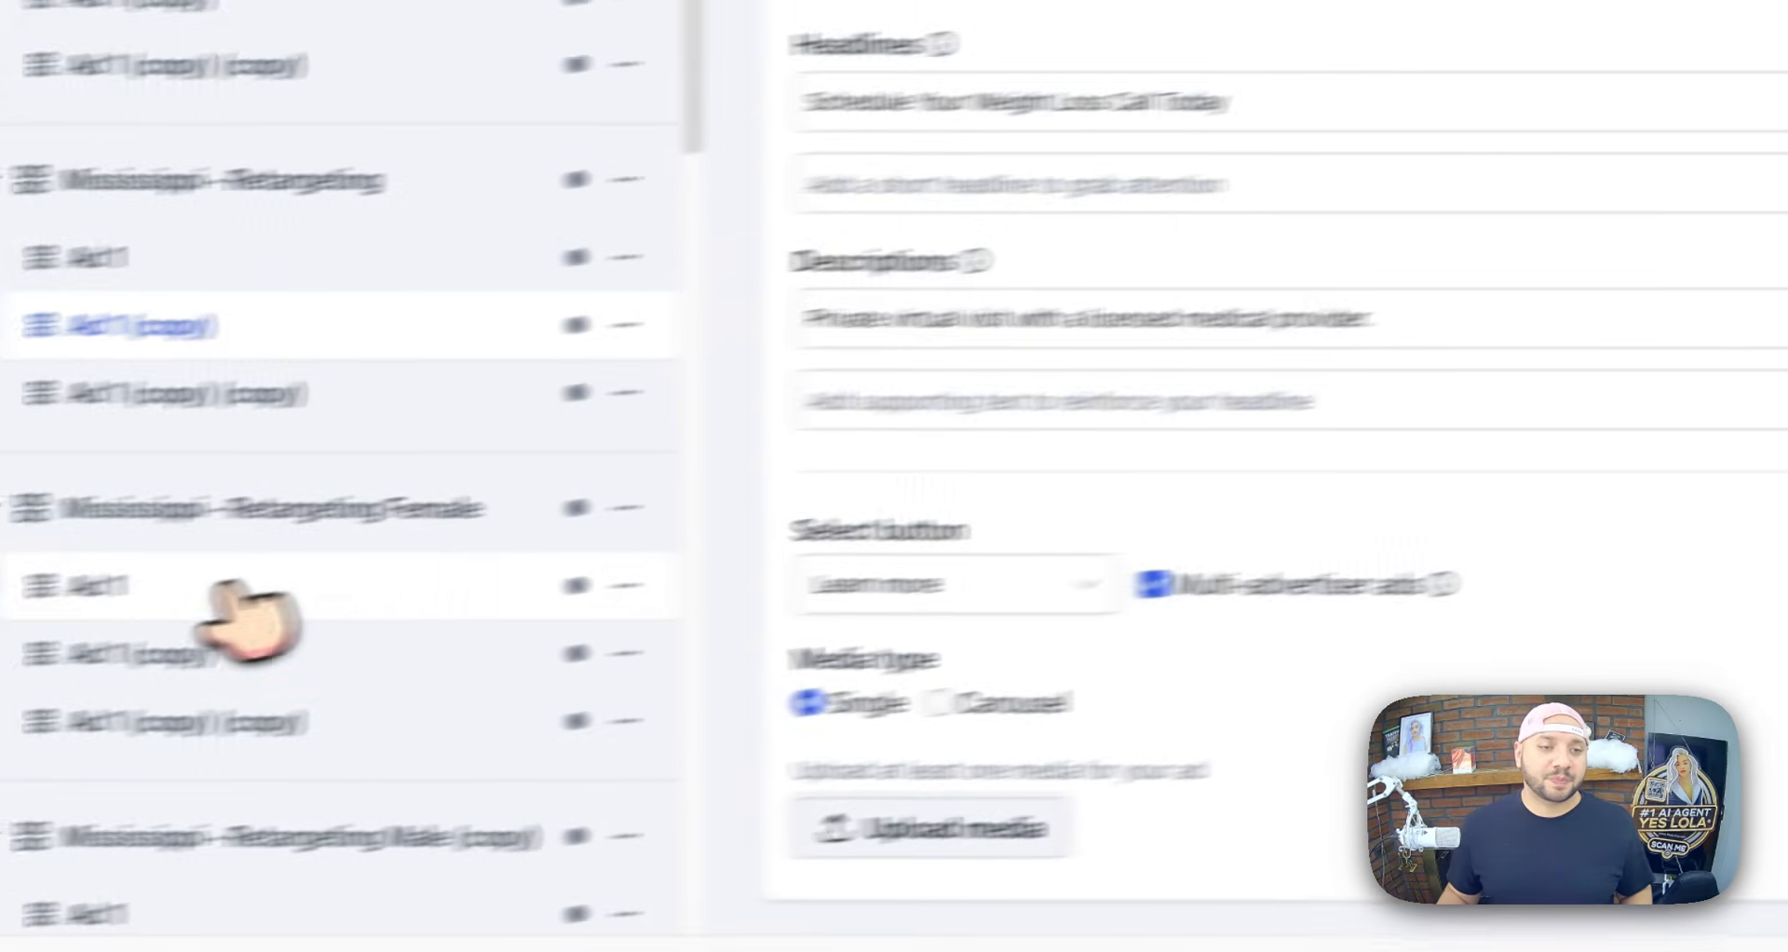
- Replace the image of Ad 1 in Mississippi - Retargeting Female with the hf_20260720_162027 weight loss call video
left_click(331, 559)
scroll(985, 587, "down", 3)
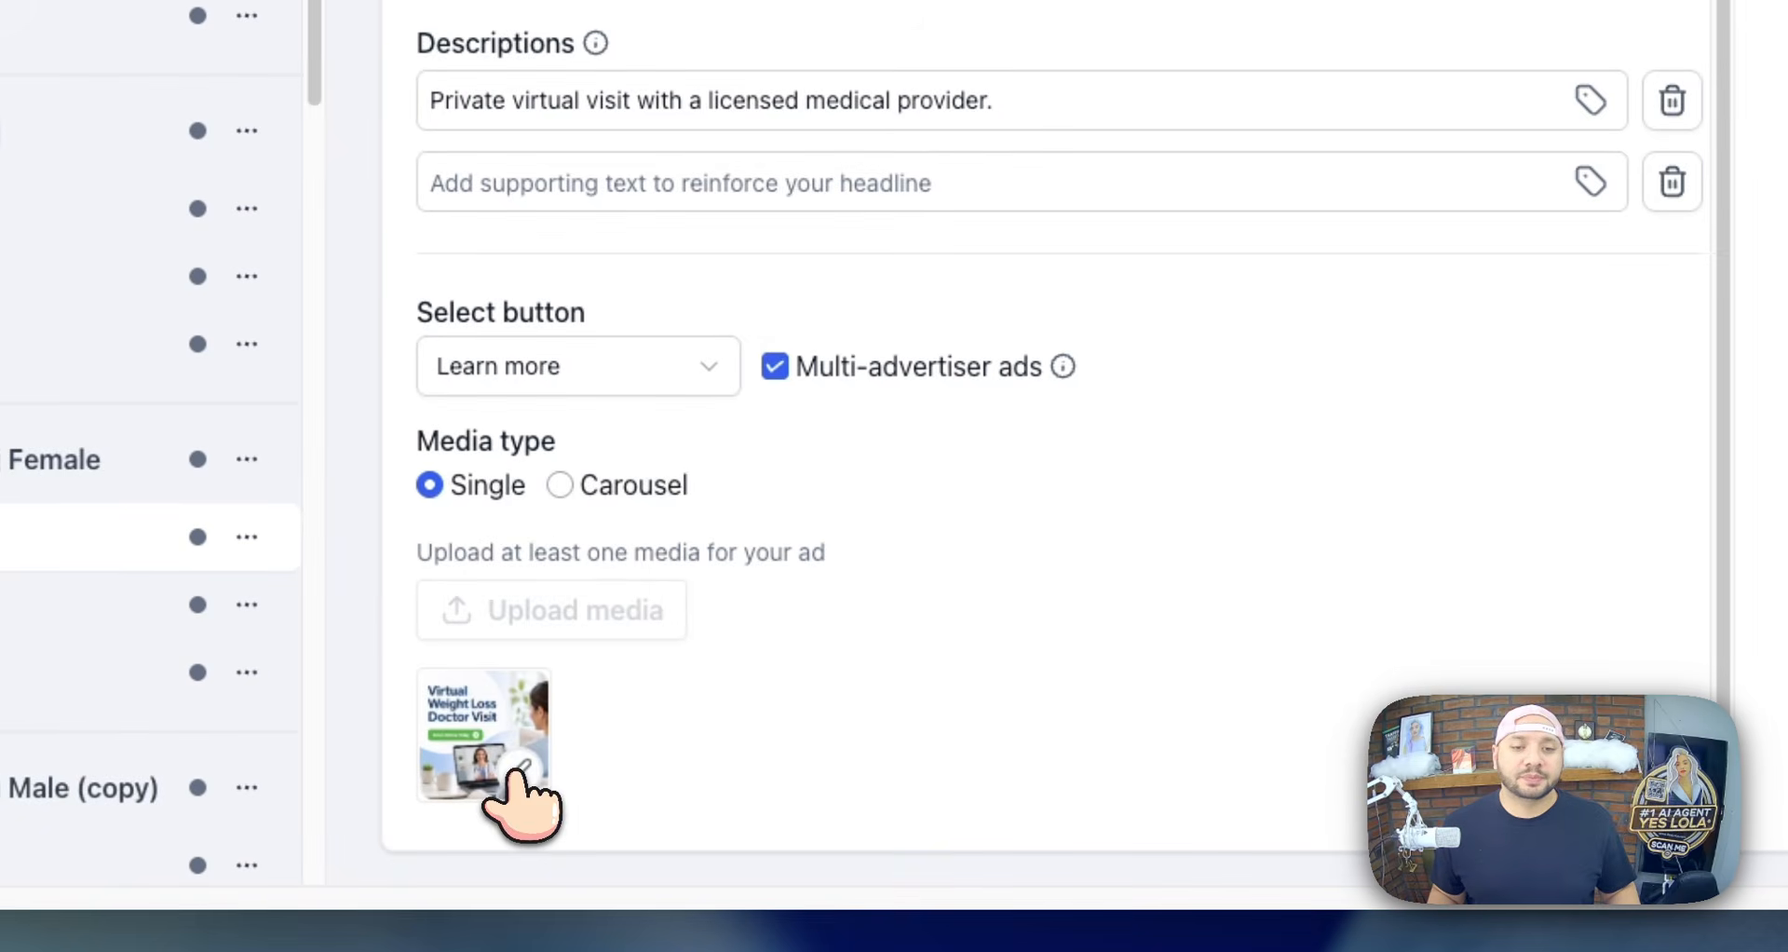
left_click(508, 766)
left_click(462, 611)
left_click(512, 788)
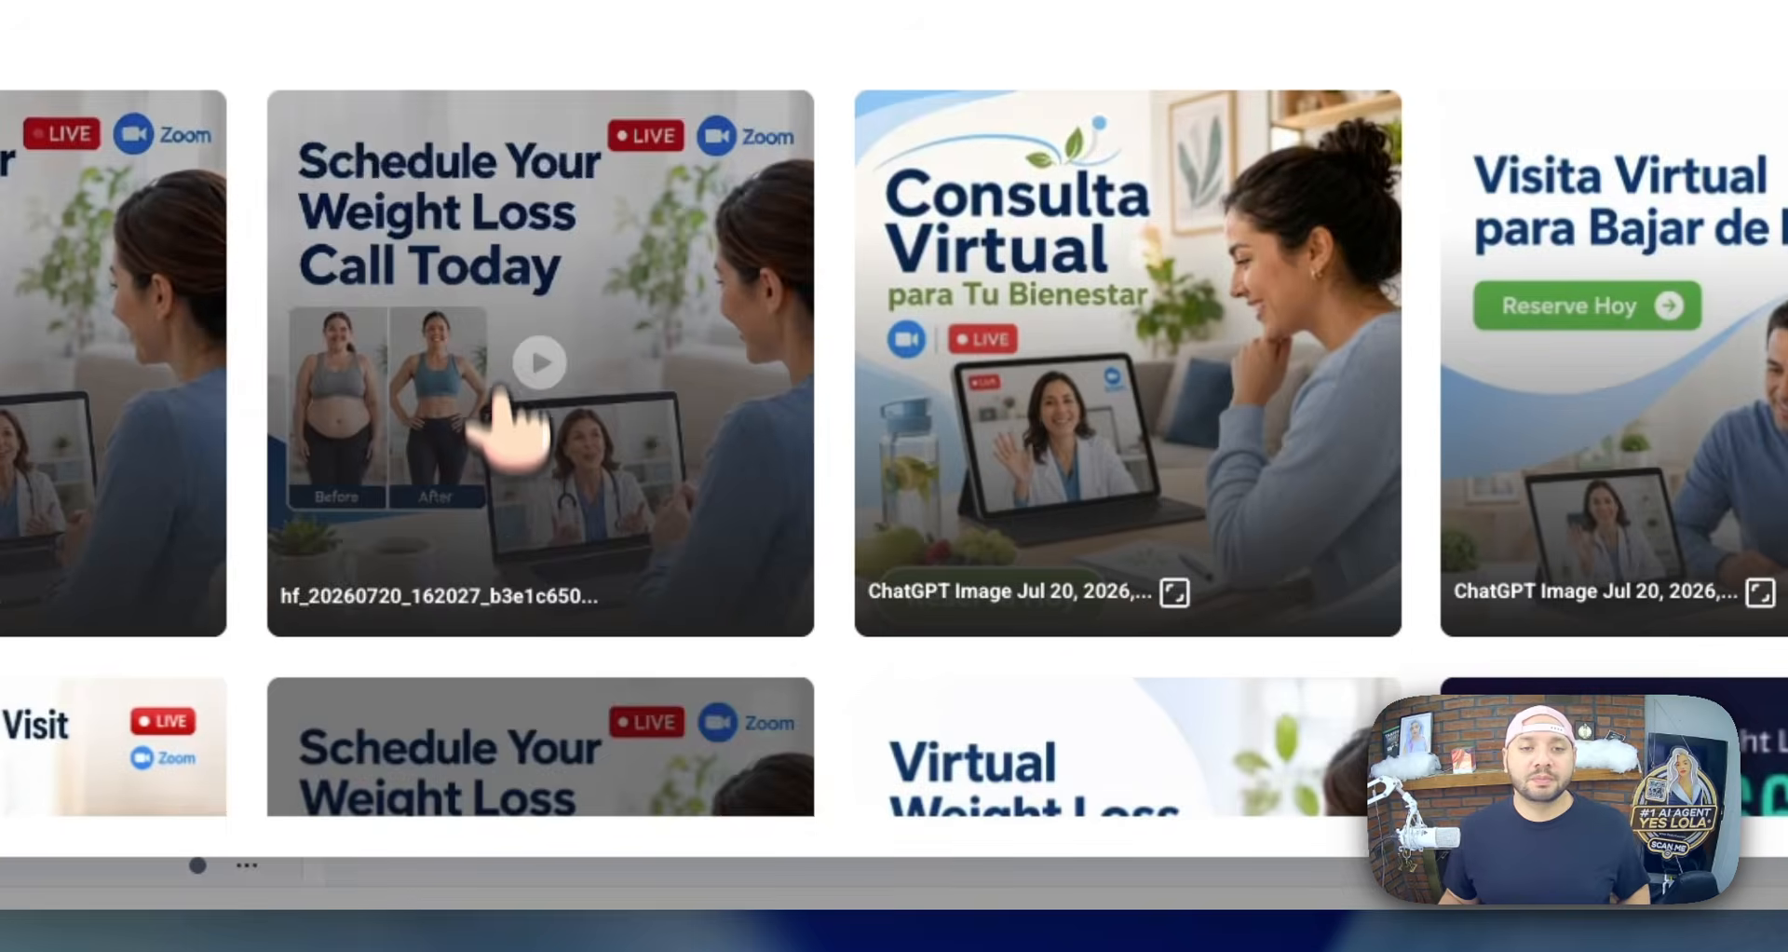
left_click(515, 424)
left_click(1533, 801)
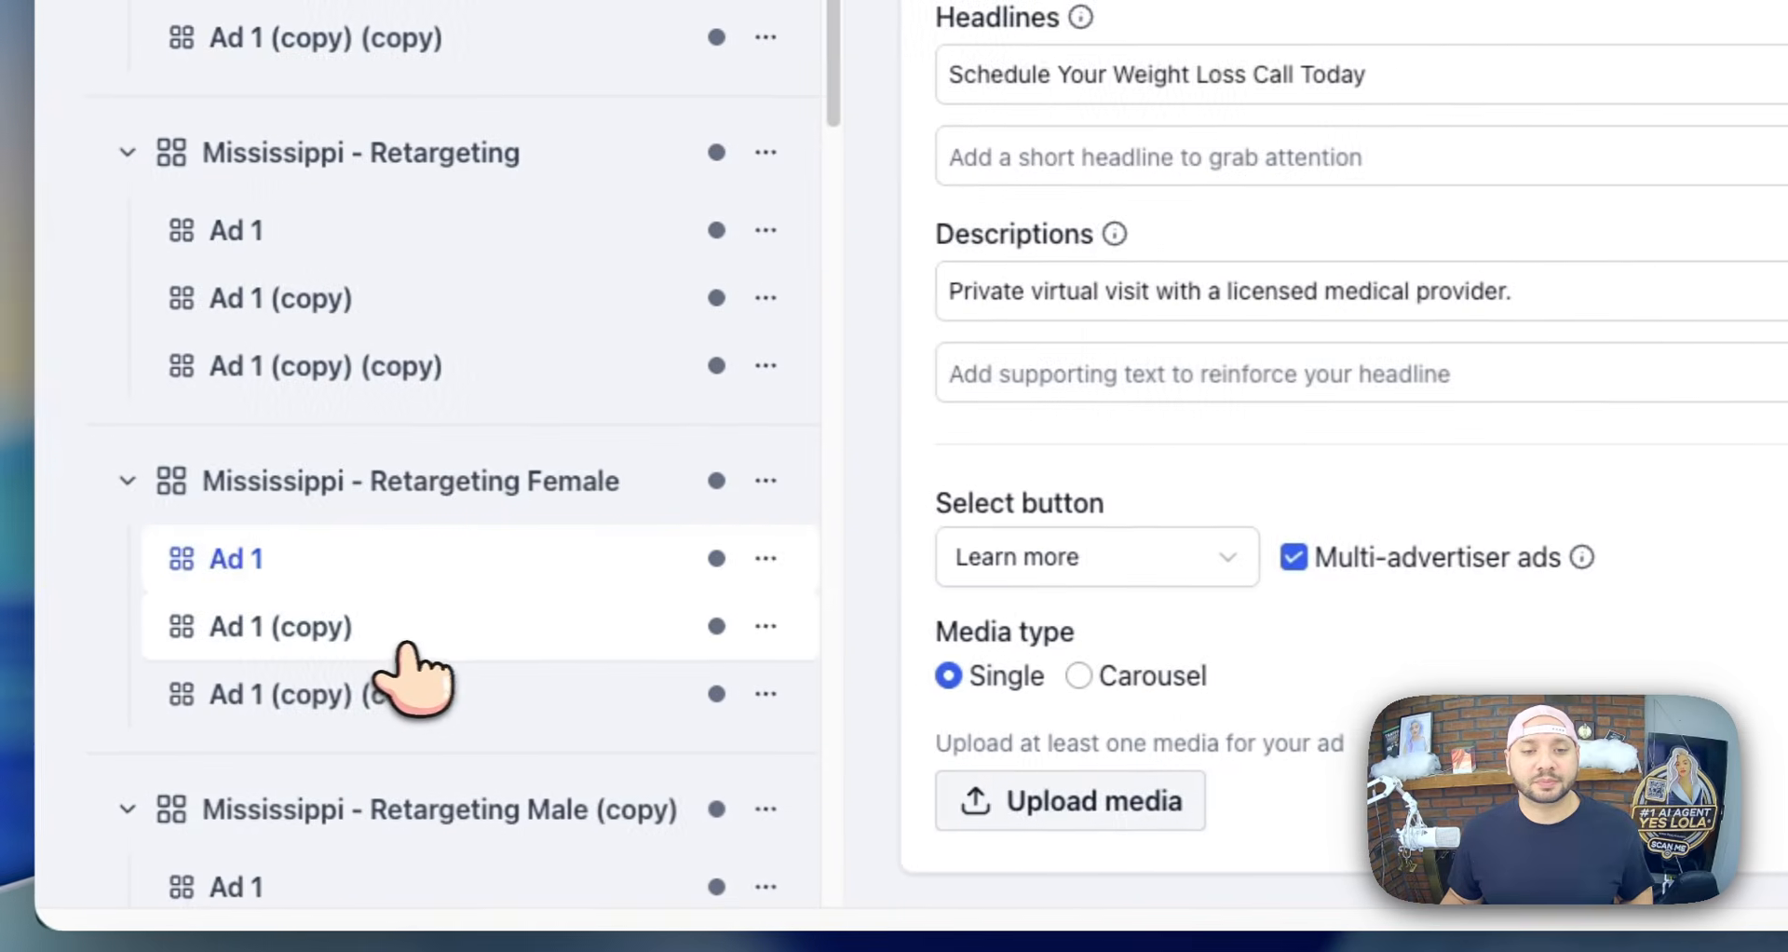
- Replace the image of Ad 1 (copy) in Mississippi - Retargeting Female with an uploaded weight loss call video
left_click(400, 633)
left_click(1051, 796)
left_click(987, 631)
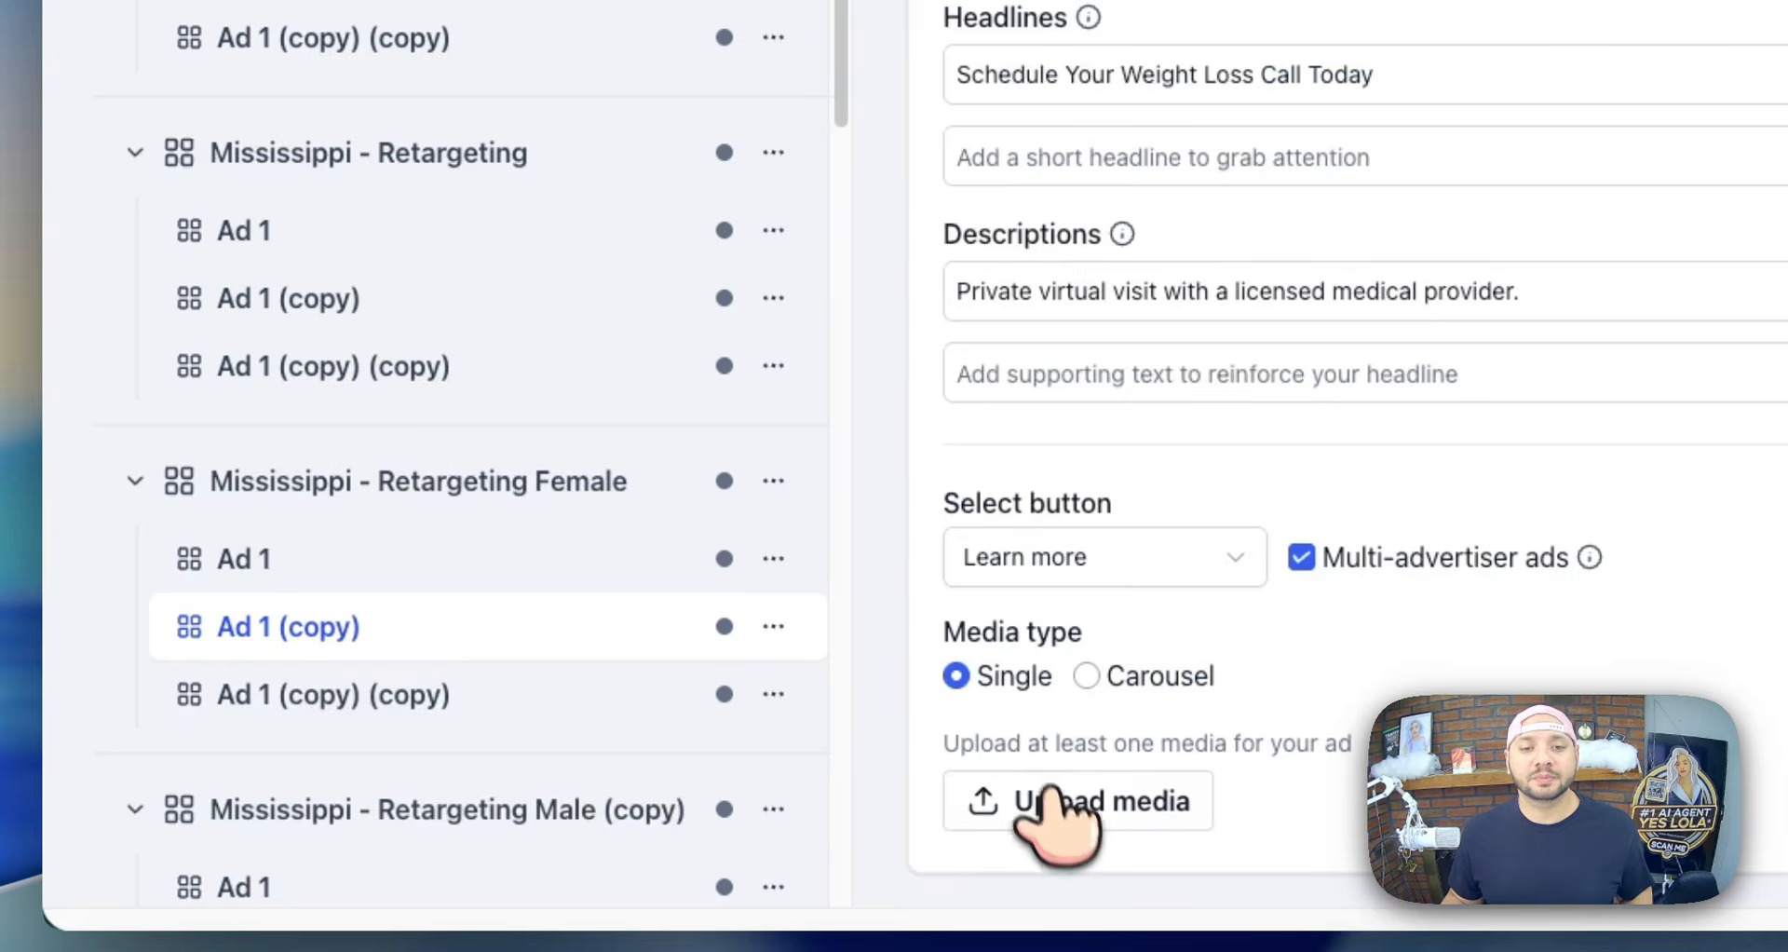
left_click(1047, 790)
left_click(731, 203)
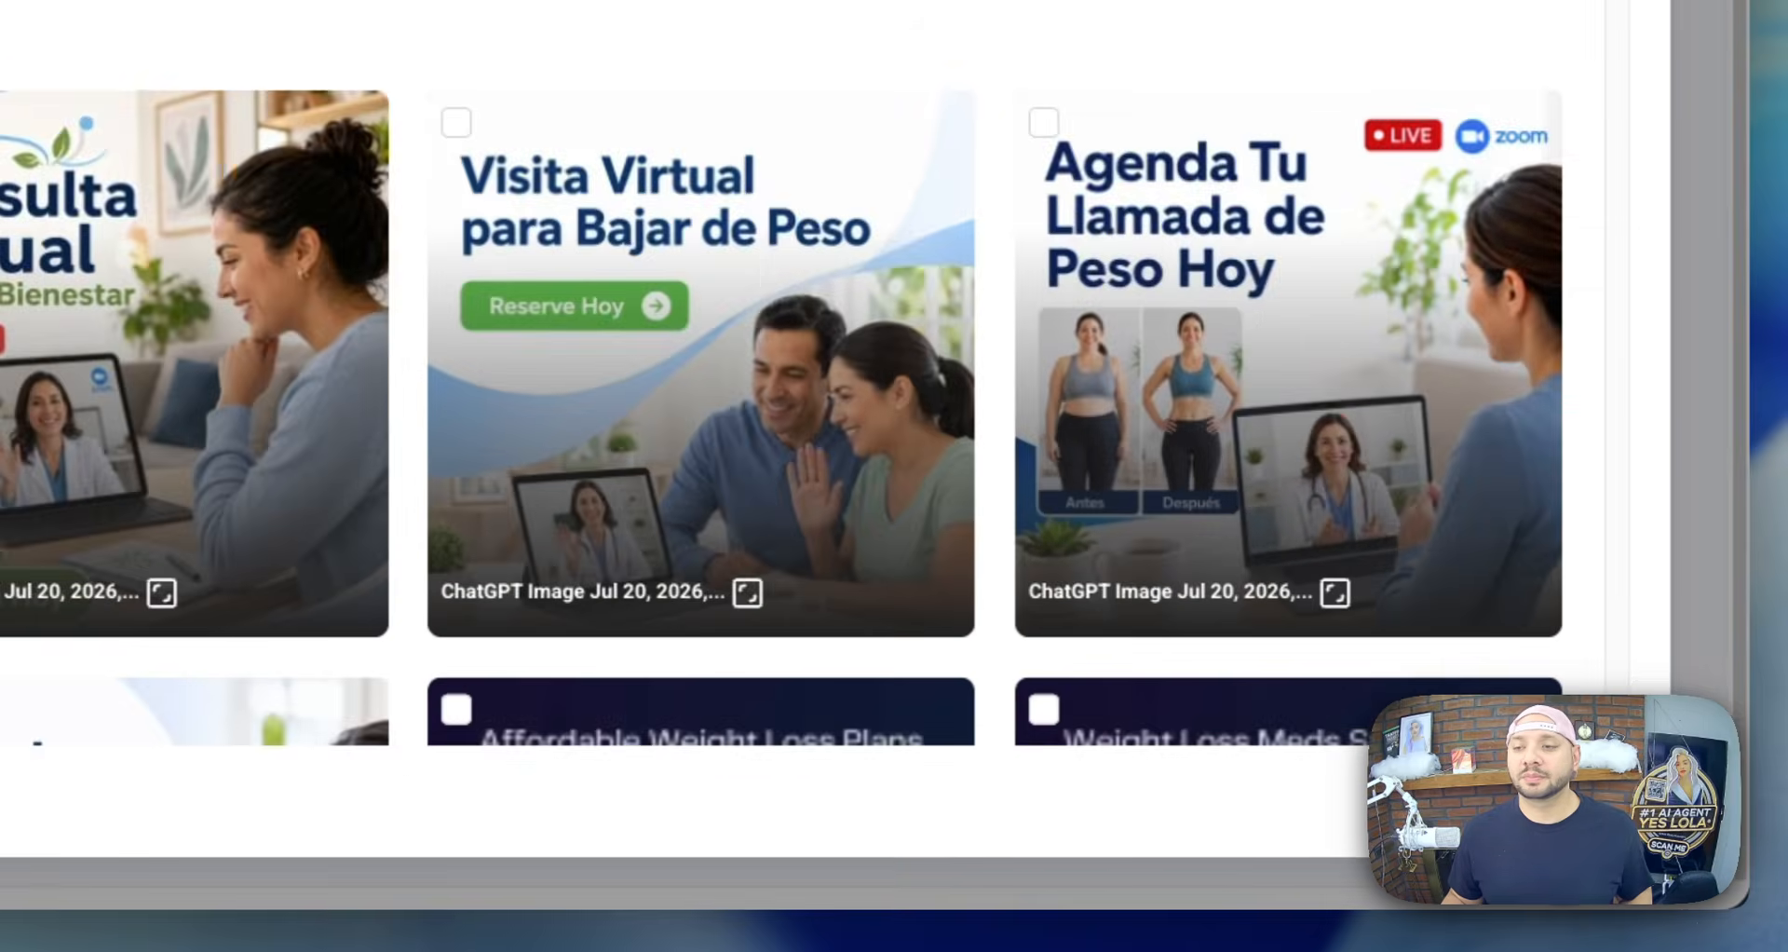
left_click(1532, 803)
- Replace the image of Ad 1 in Mississippi - Retargeting Male (copy) with the hf_20260720_162027 weight loss call video
scroll(489, 610, "down", 5)
scroll(489, 611, "down", 2)
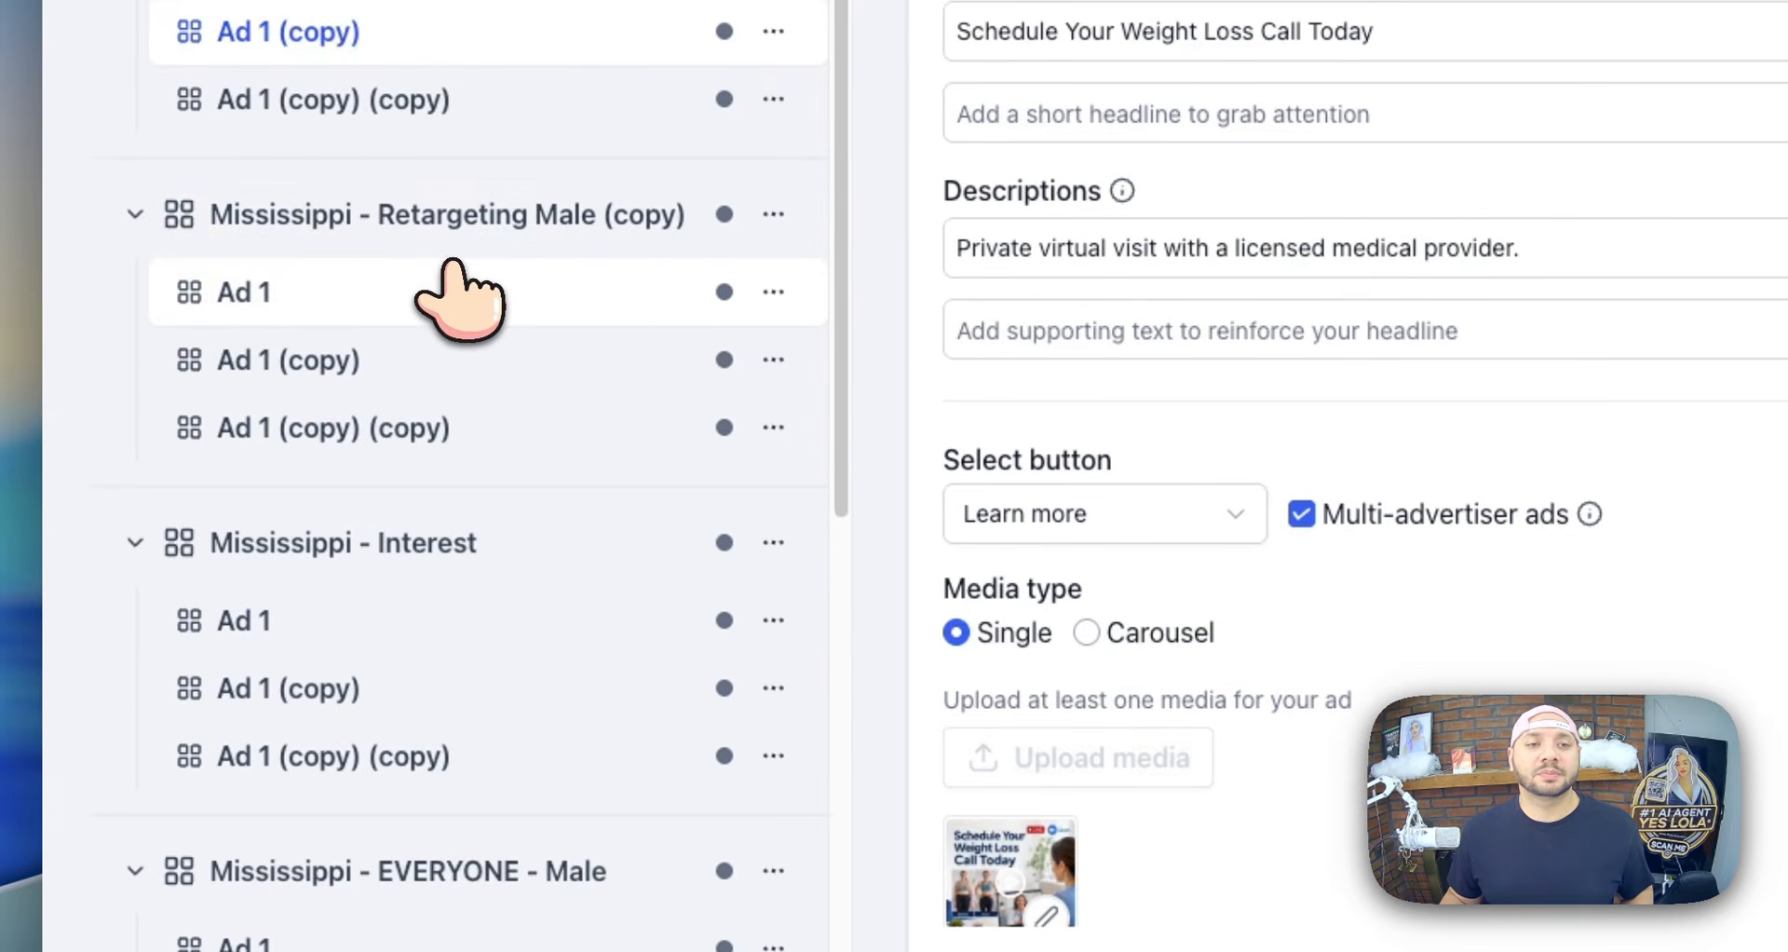
left_click(453, 268)
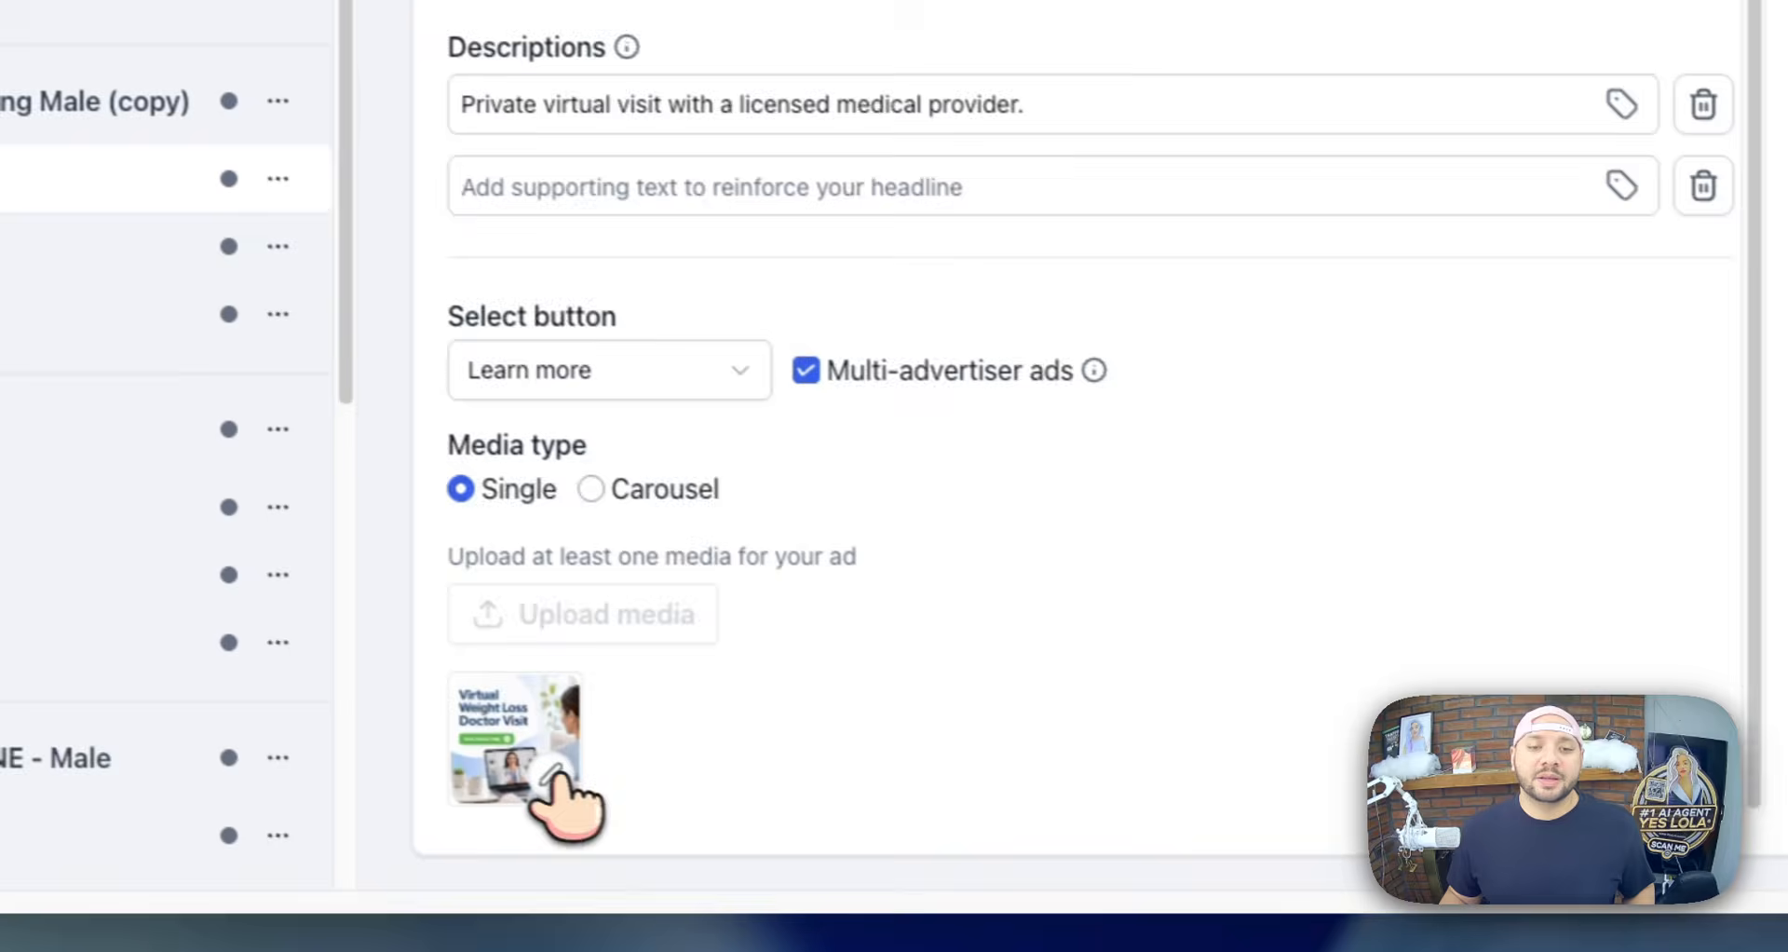
left_click(1025, 803)
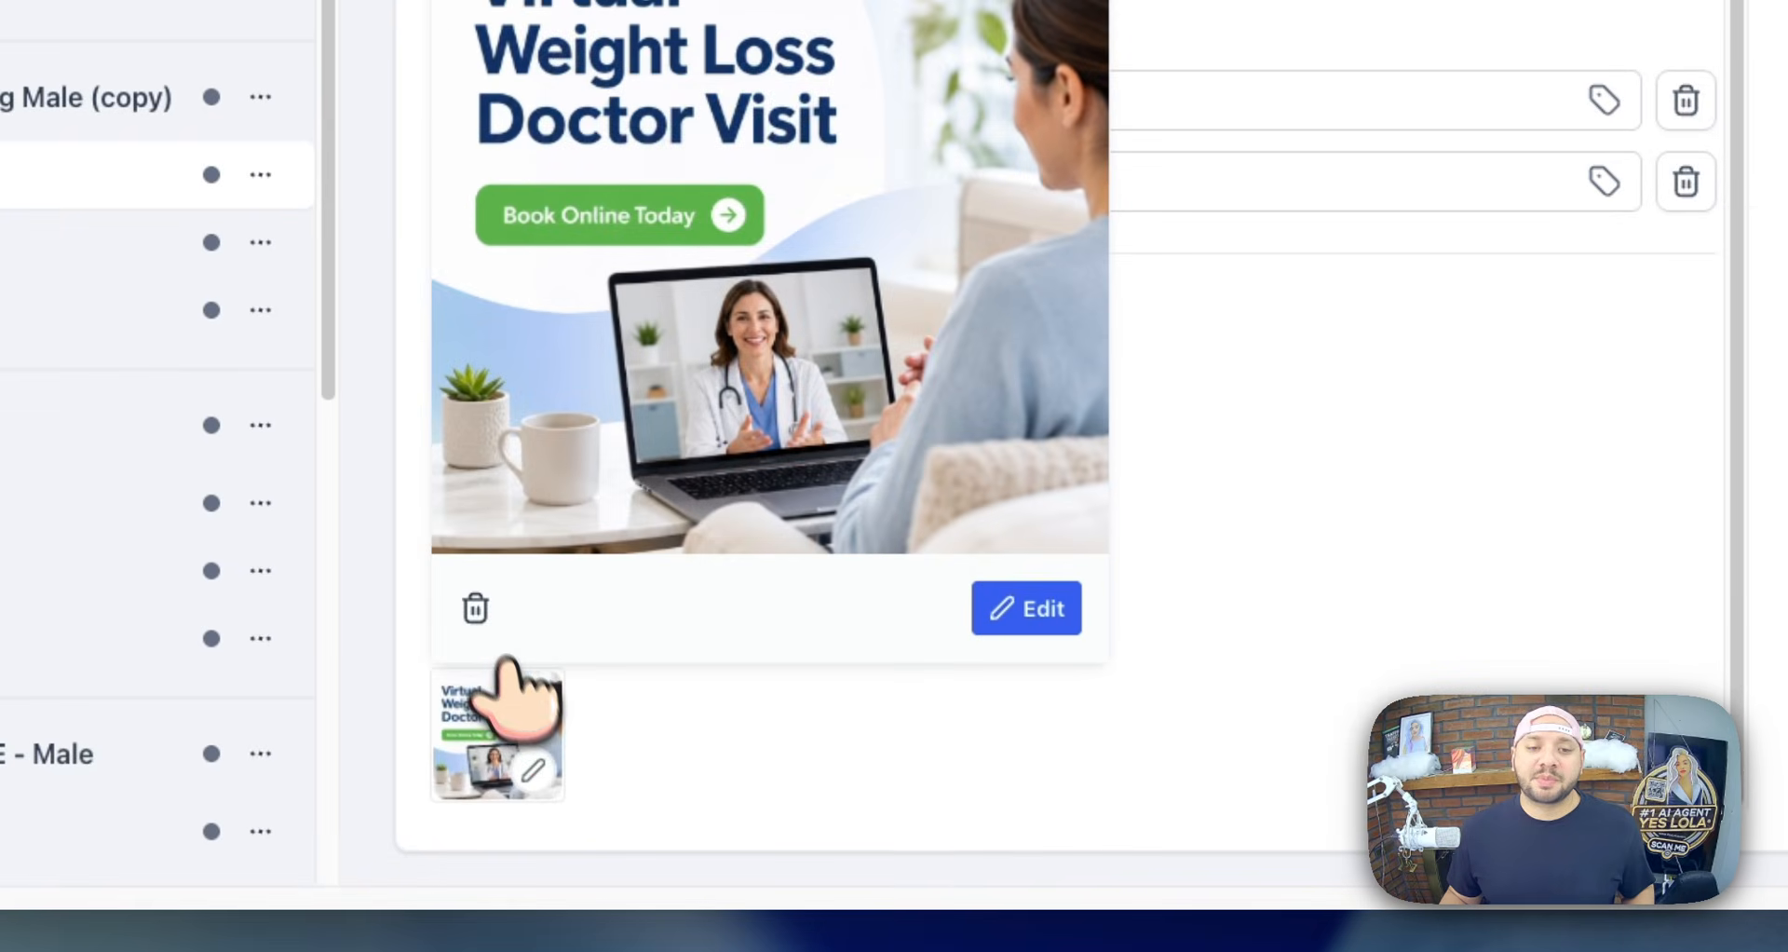
left_click(480, 614)
left_click(551, 781)
left_click(578, 438)
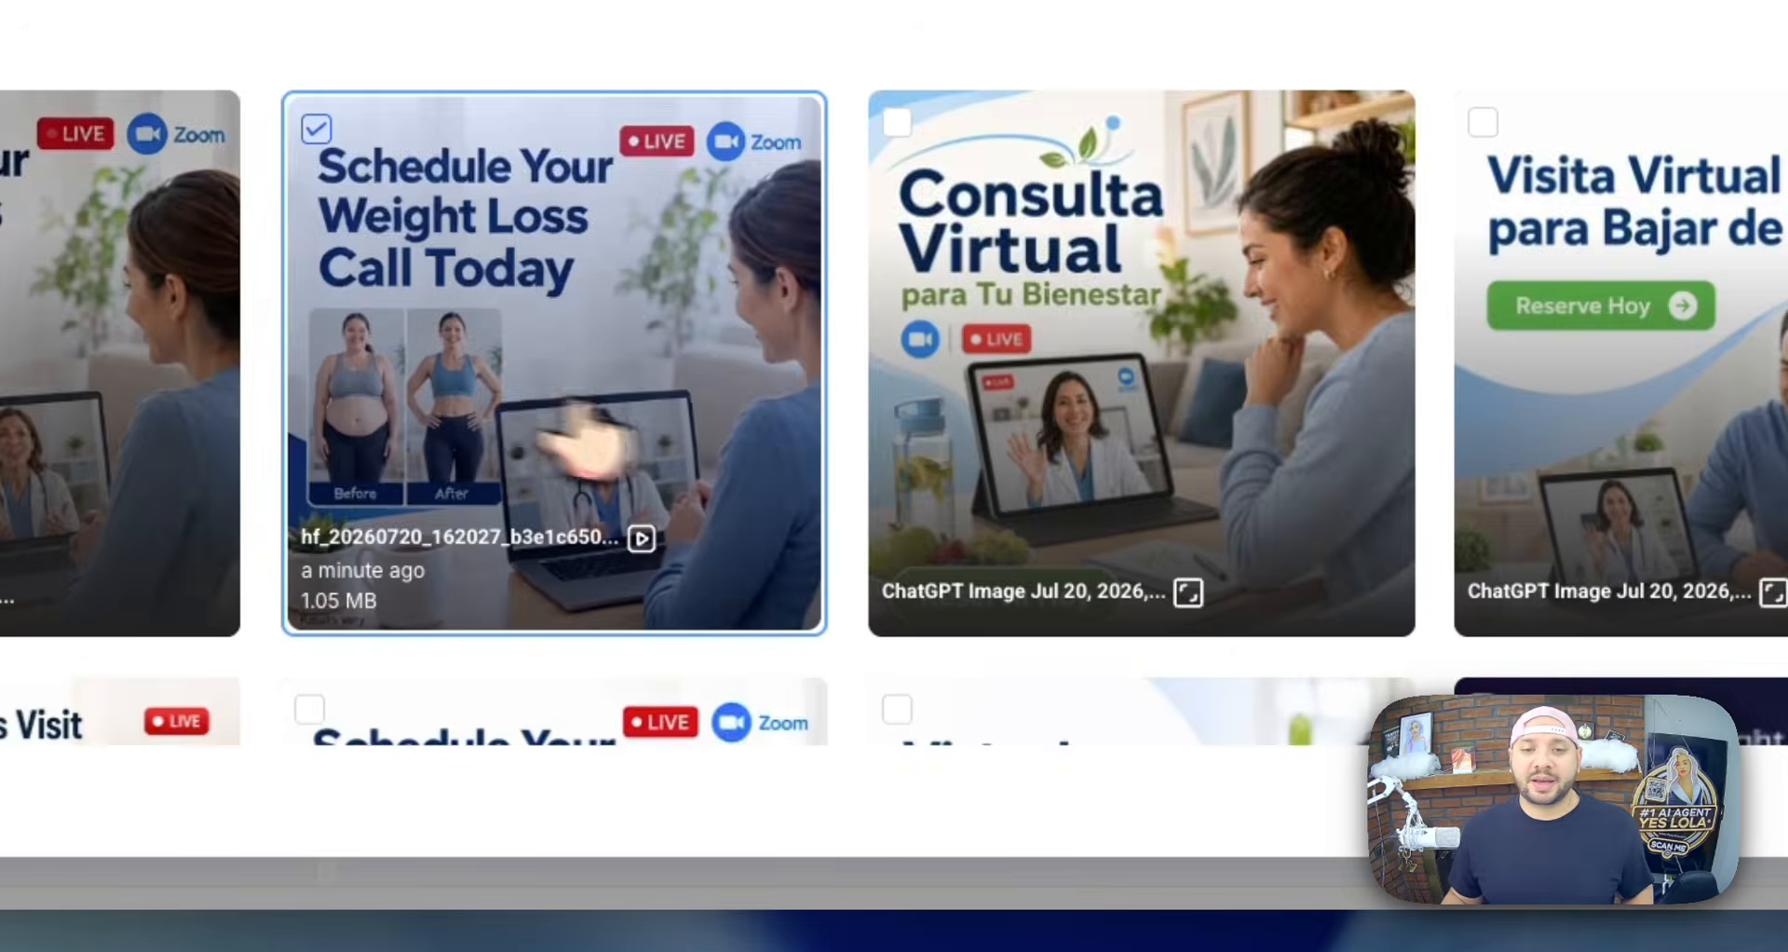
left_click(1555, 802)
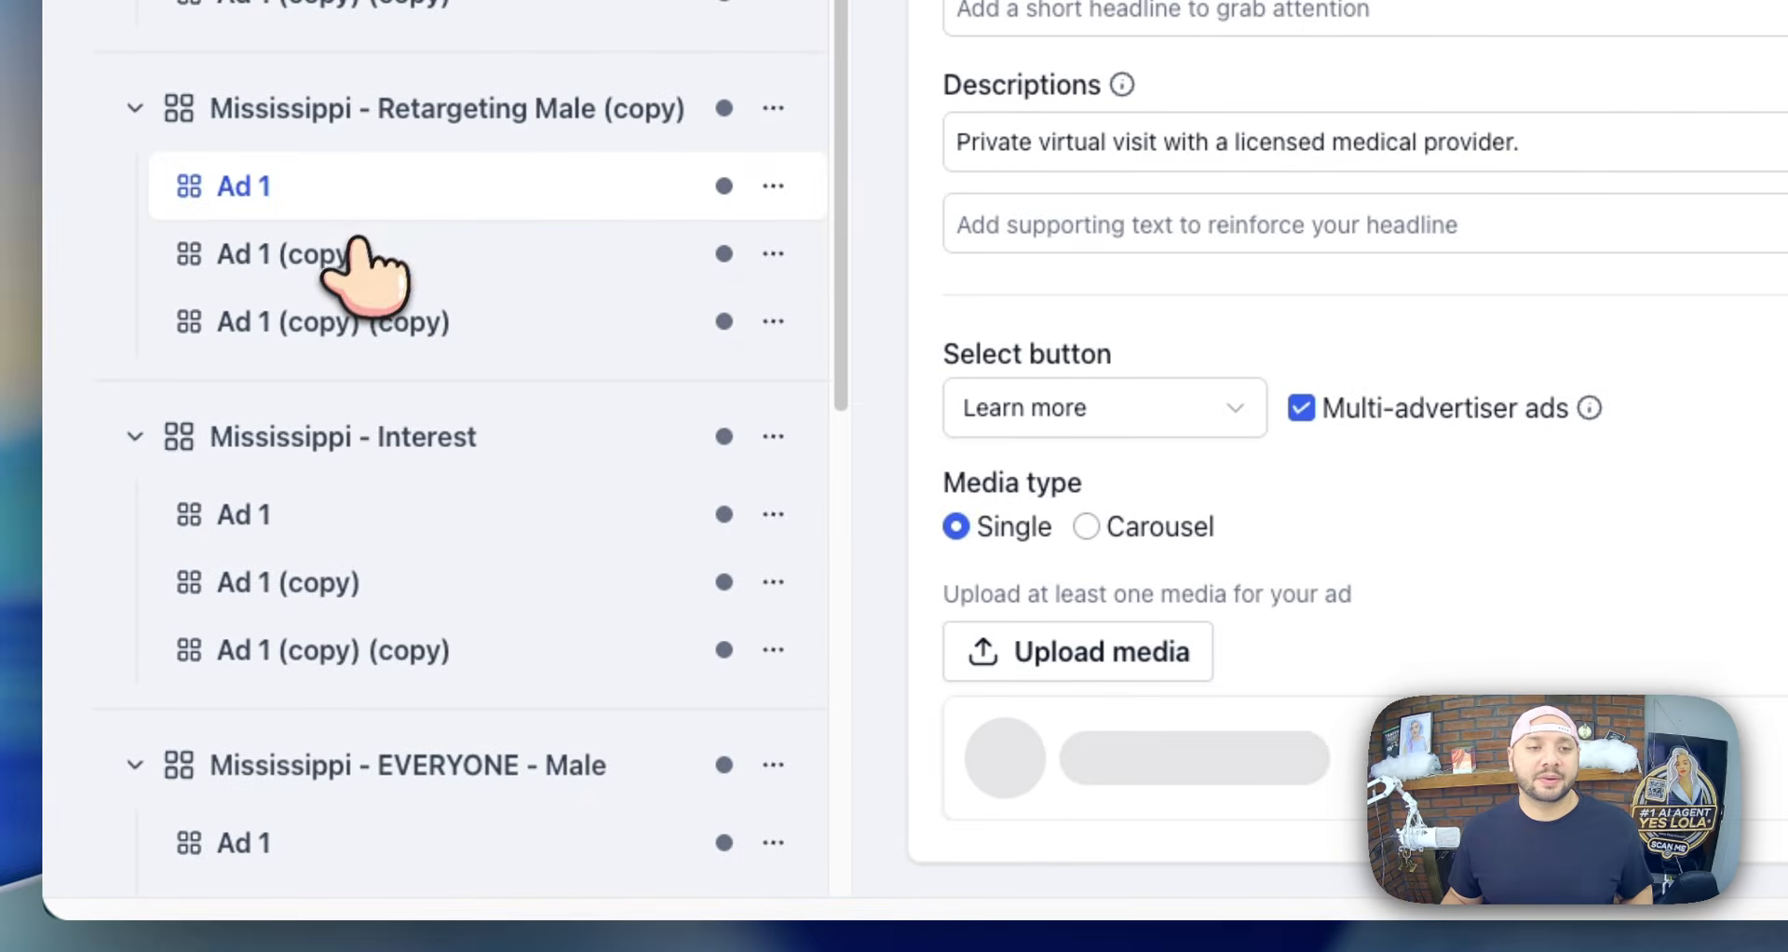
- Remove the image from Ad 1 (copy) in Mississippi - Retargeting Male (copy) and choose an uploaded video in its place
left_click(350, 249)
scroll(1109, 792, "down", 6)
left_click(1045, 782)
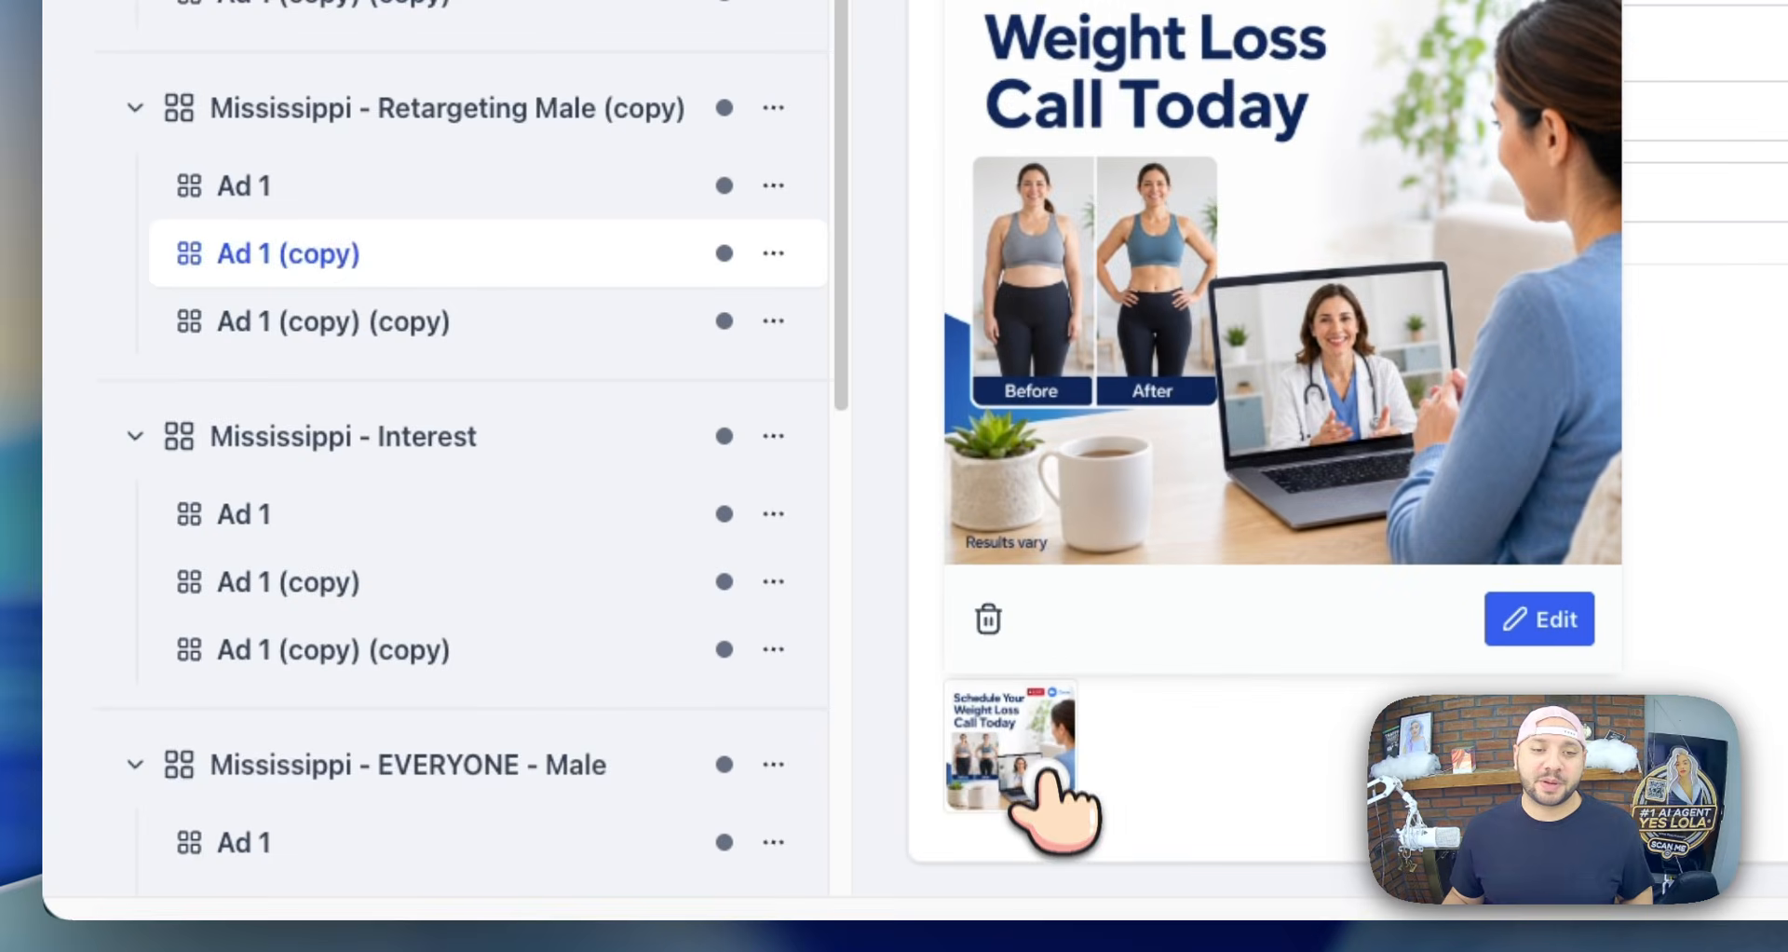
left_click(986, 614)
left_click(1071, 793)
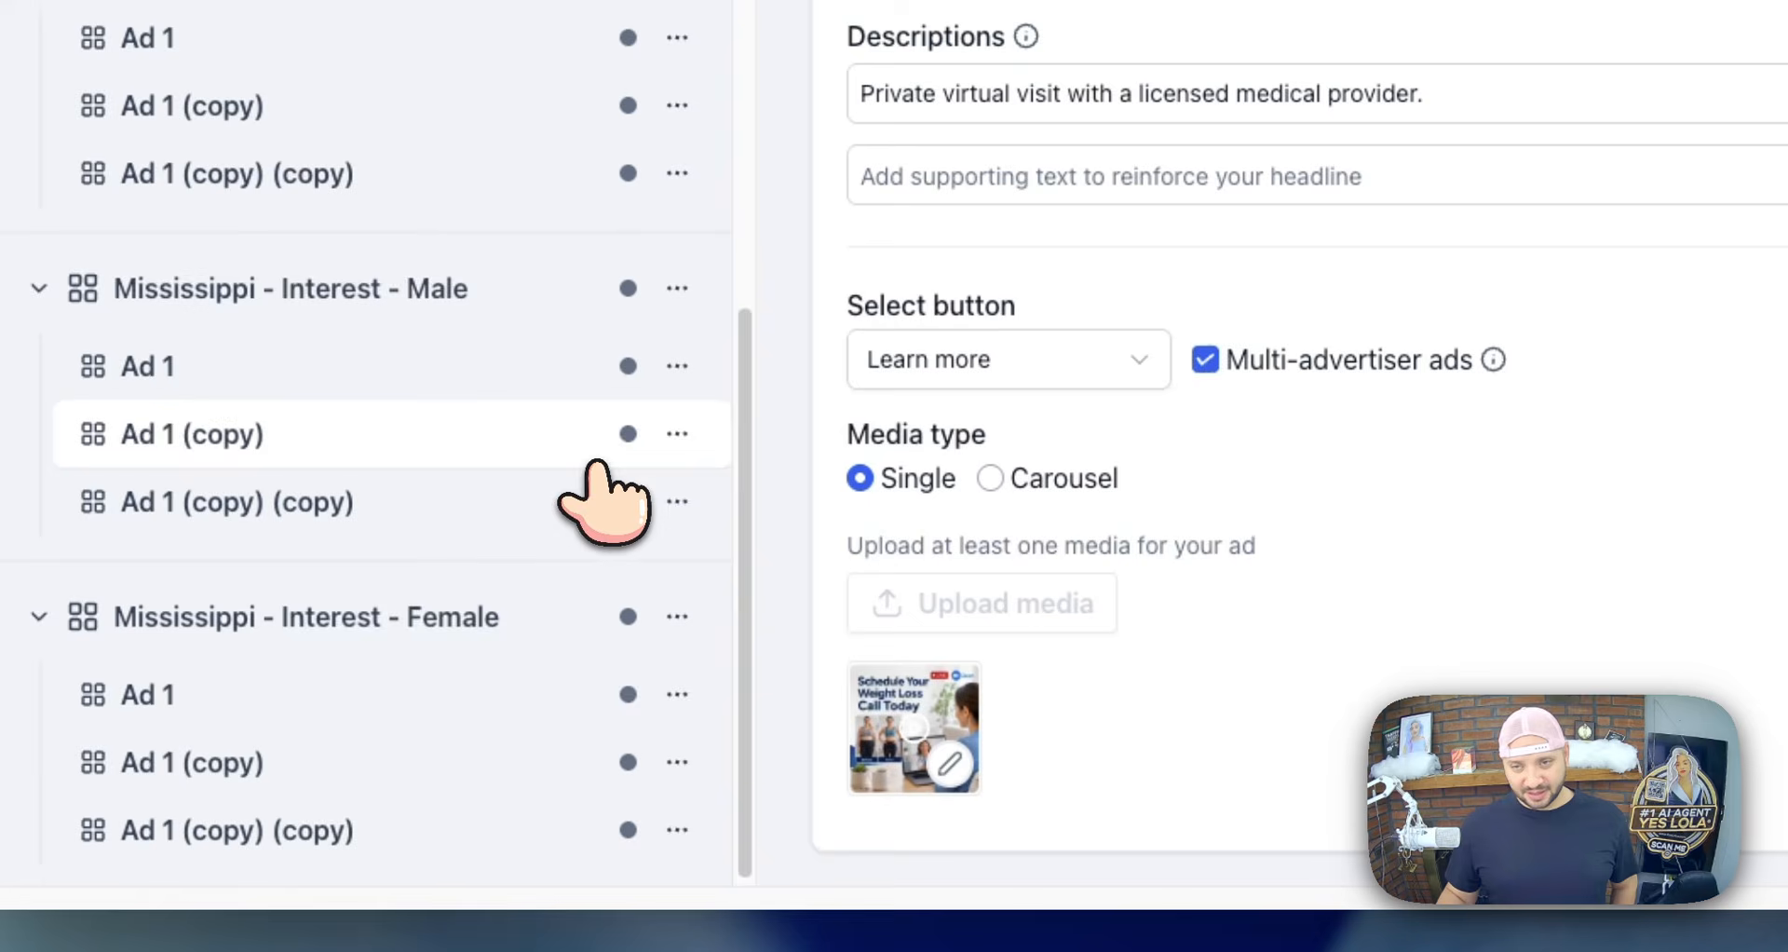
- Replace the image of Ad 1 in Mississippi - Interest with an uploaded weight loss call video
scroll(596, 494, "up", 10)
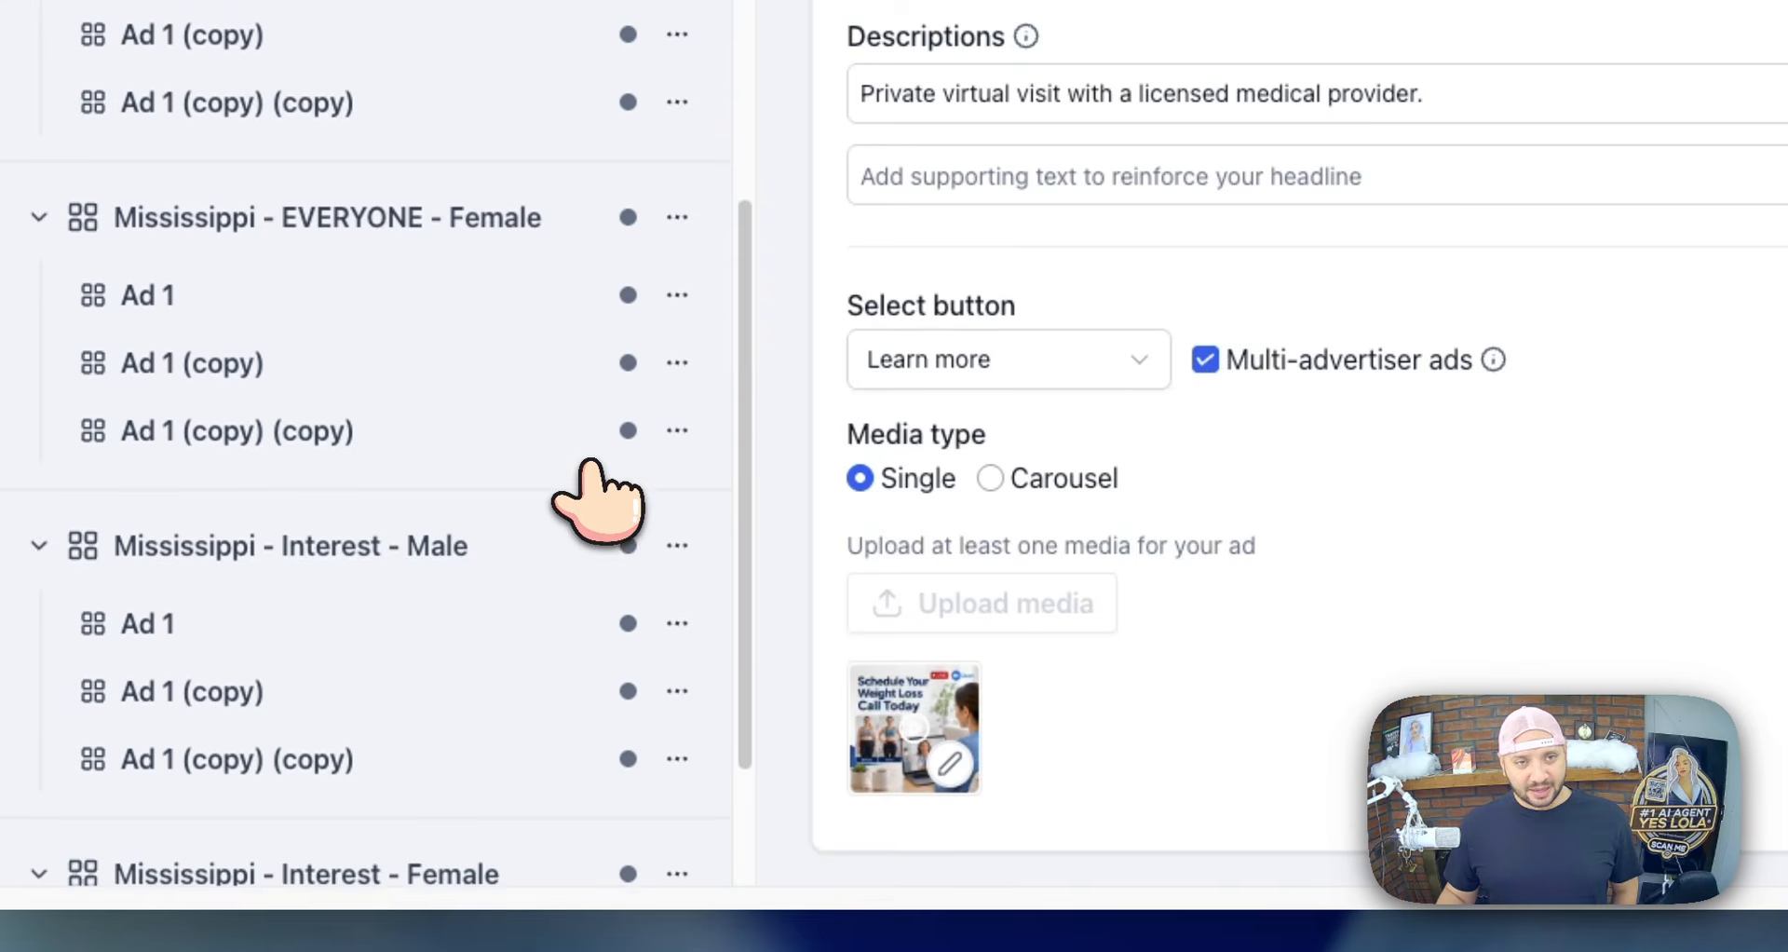
left_click(462, 259)
scroll(969, 782, "down", 6)
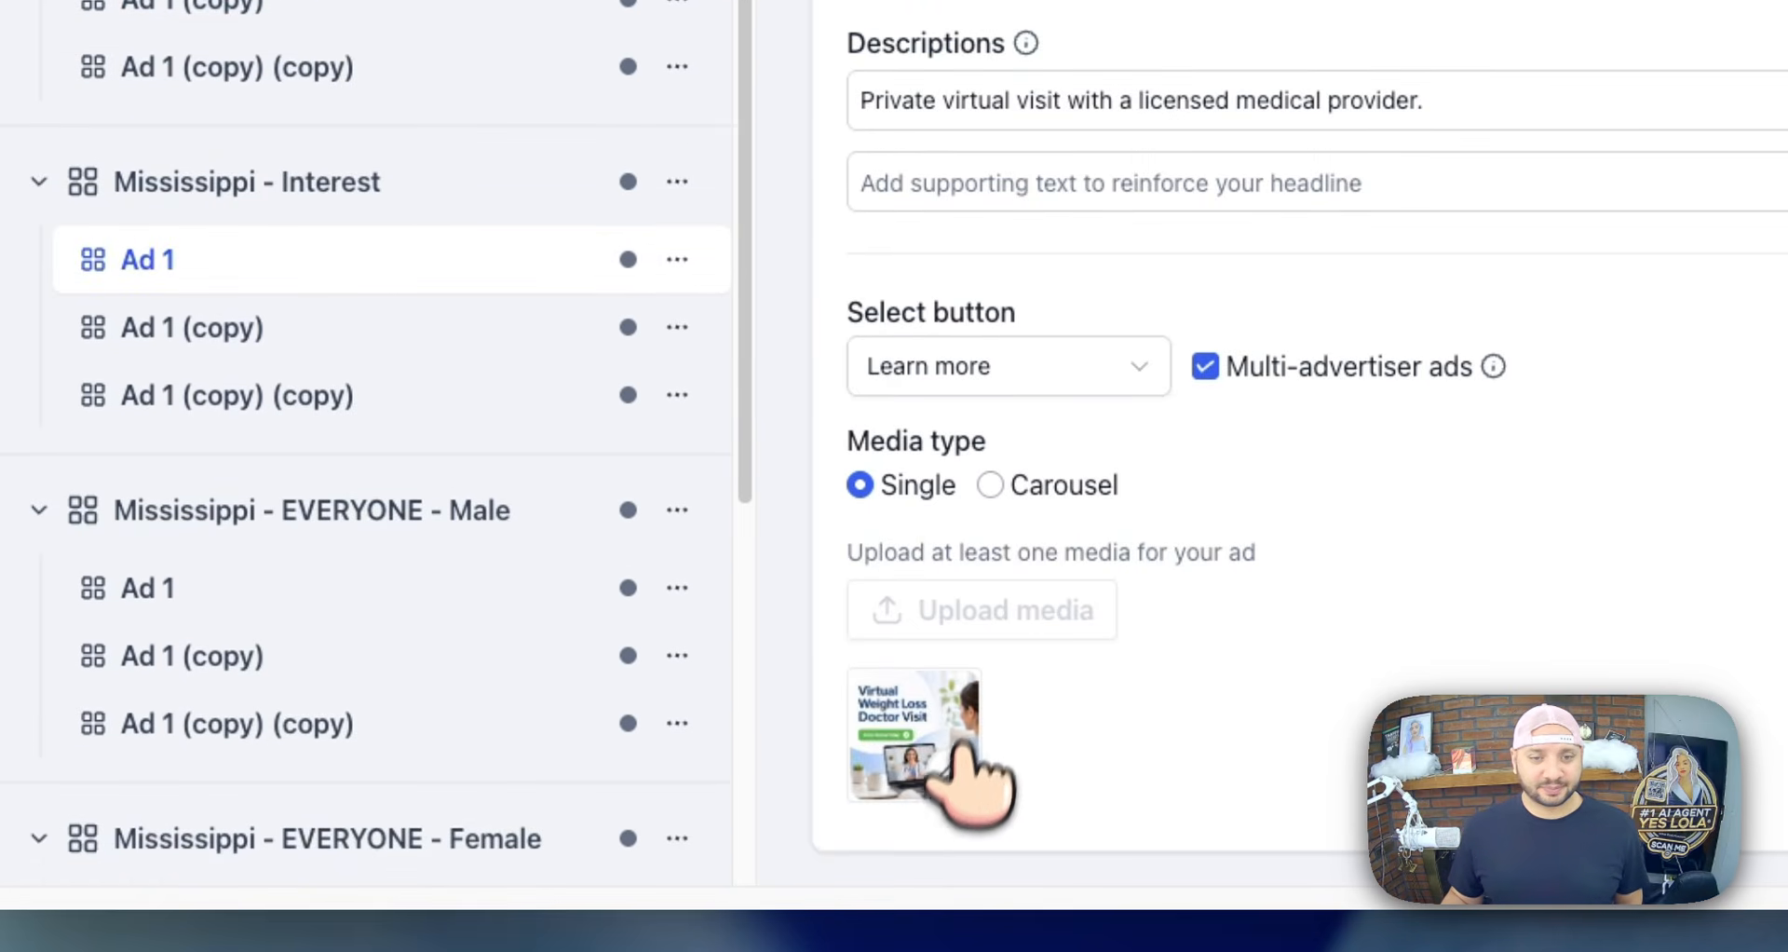
left_click(951, 792)
left_click(892, 609)
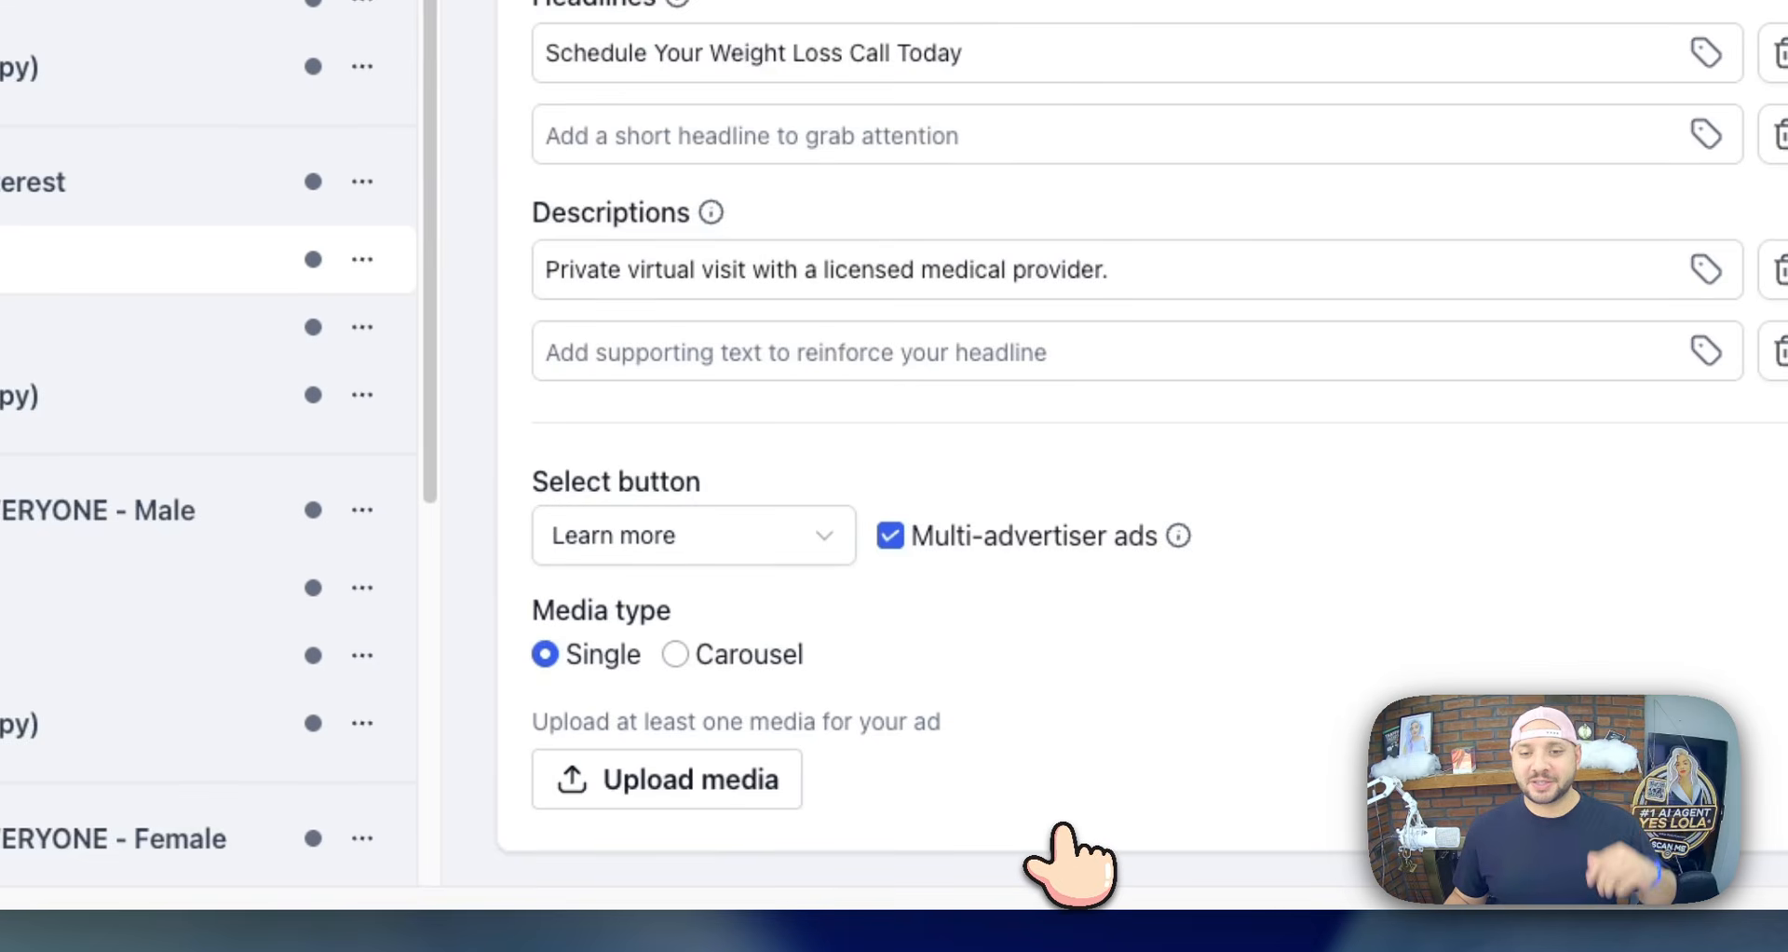
scroll(335, 186, "up", 5)
left_click(646, 182)
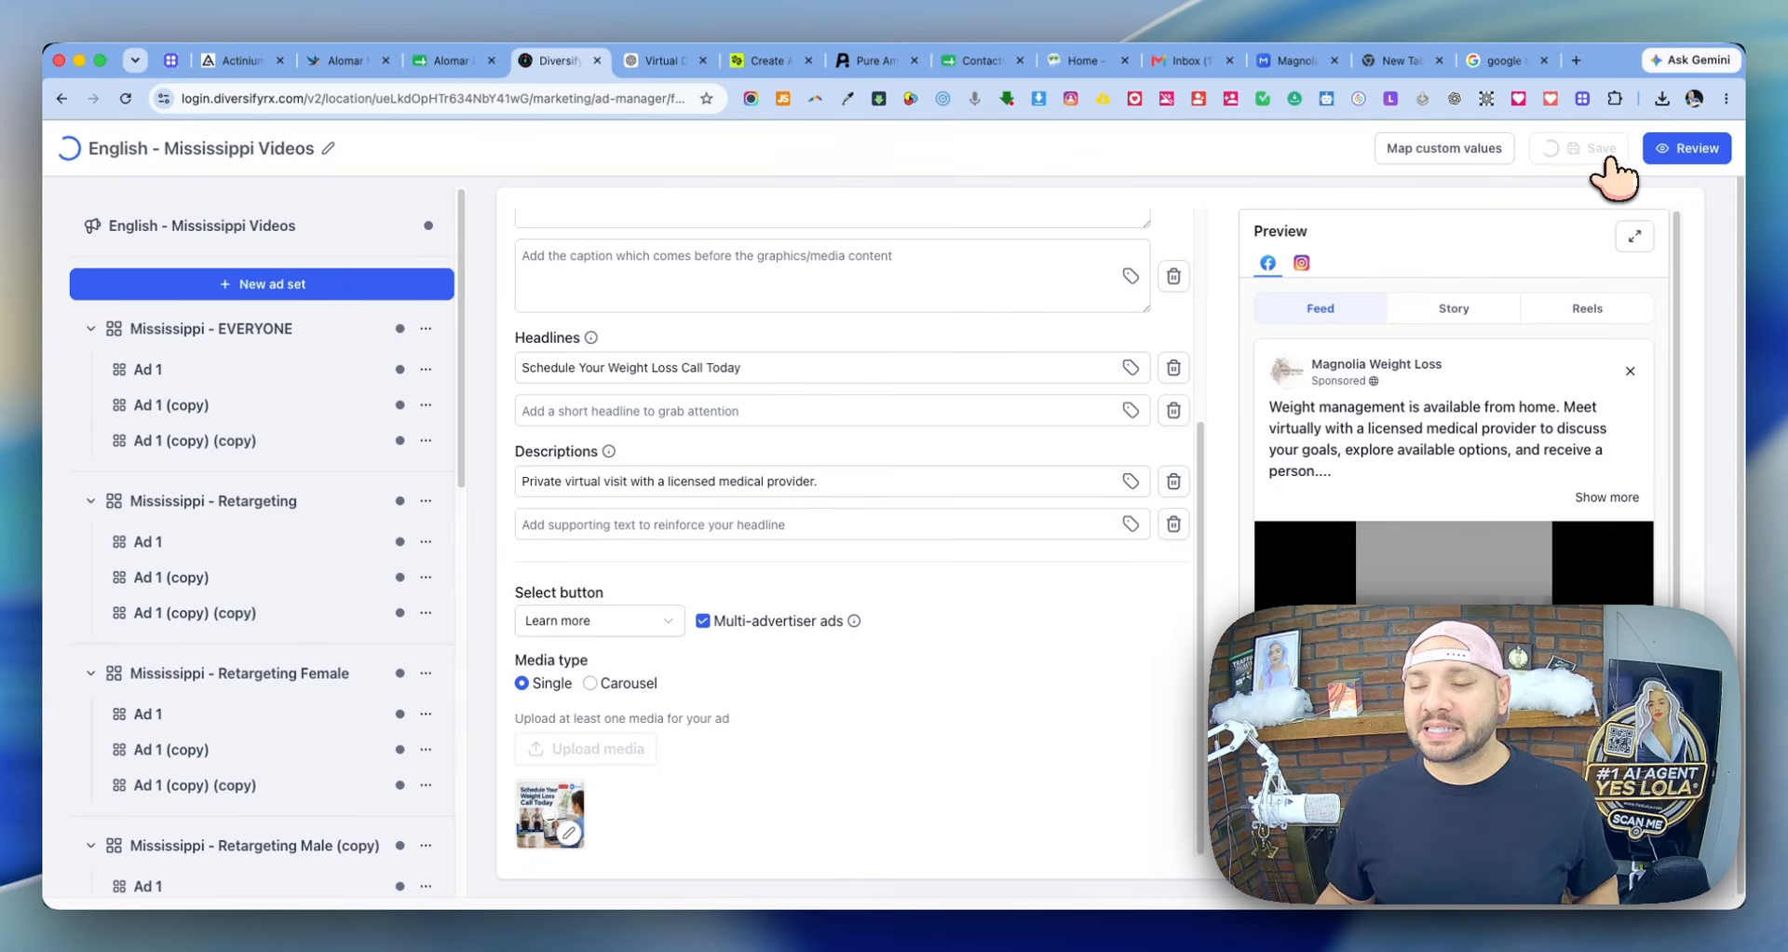
- Review the English - Mississippi Videos campaign, publish it on Meta, and let the campaign setup continue in the background
scroll(438, 657, "down", 10)
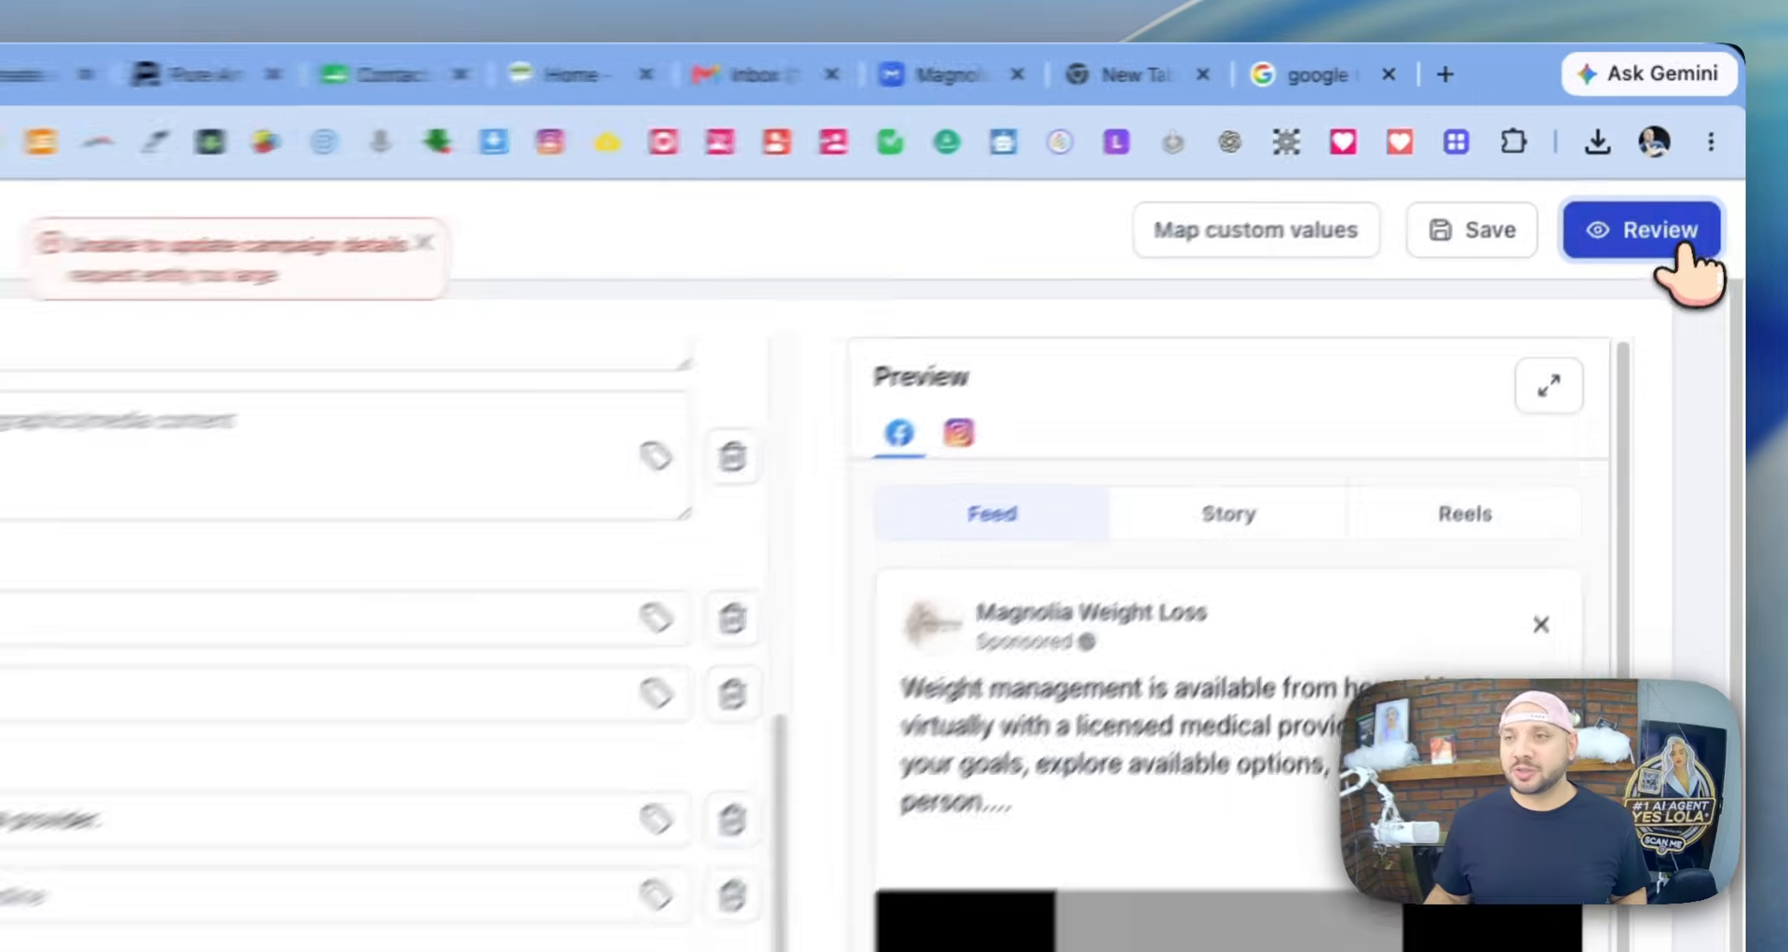
left_click(1687, 148)
left_click(1670, 153)
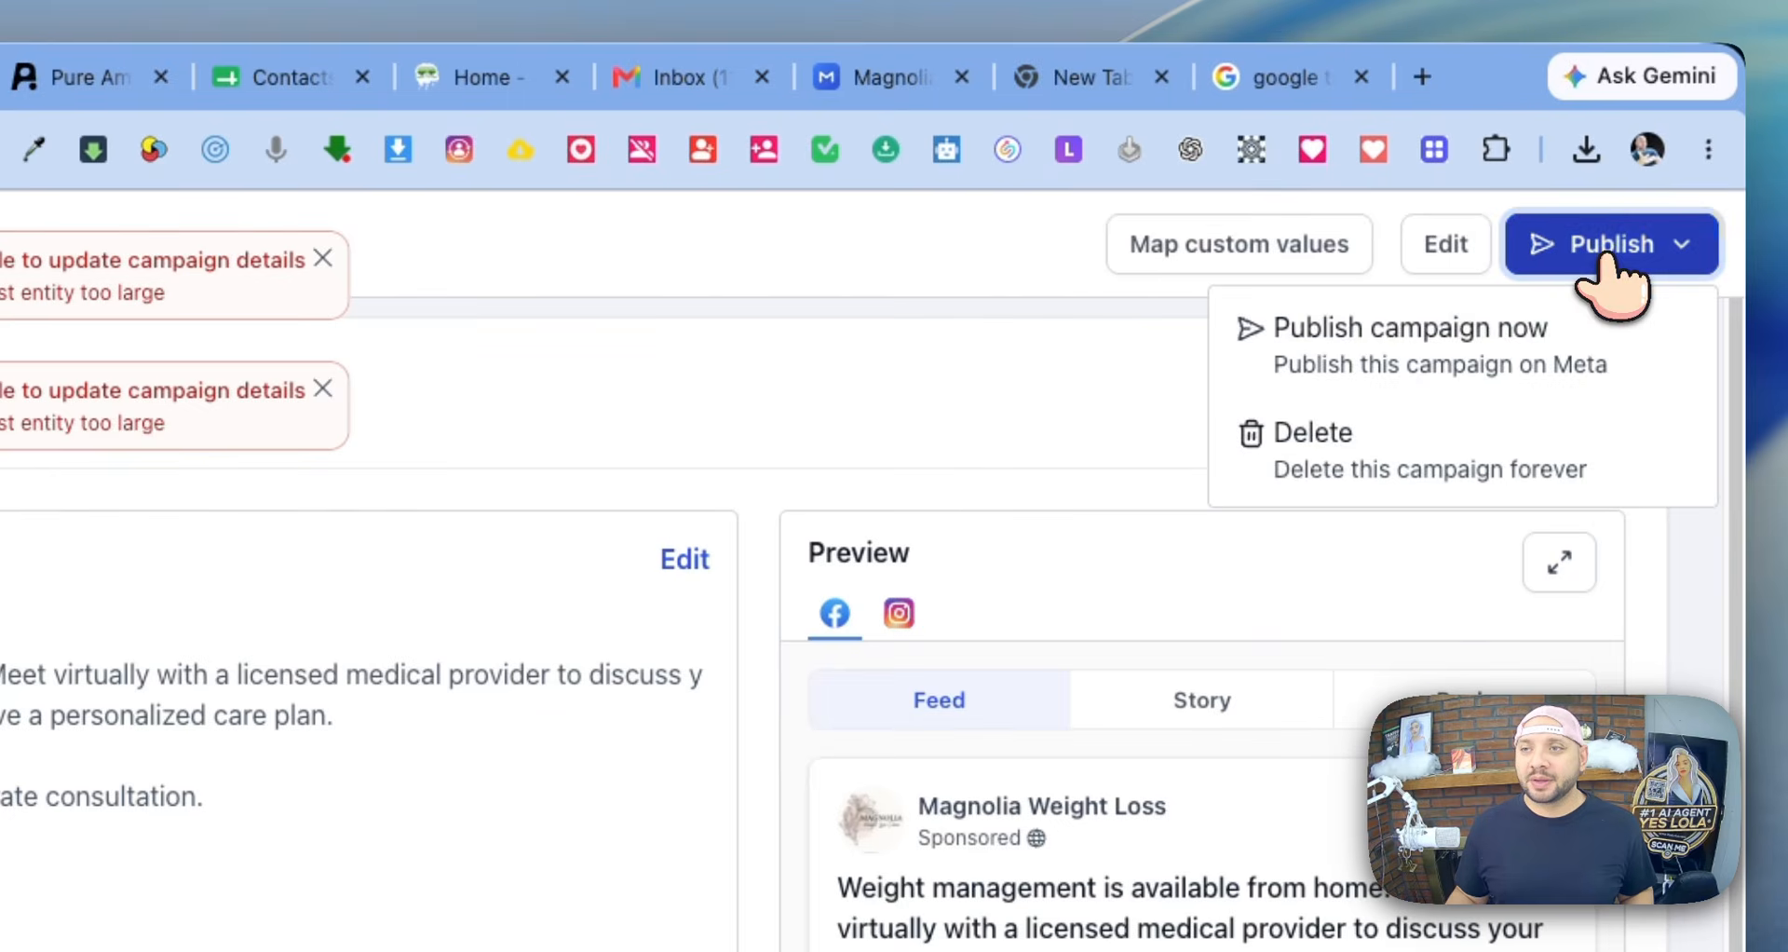
left_click(1609, 256)
left_click(1597, 257)
left_click(1527, 343)
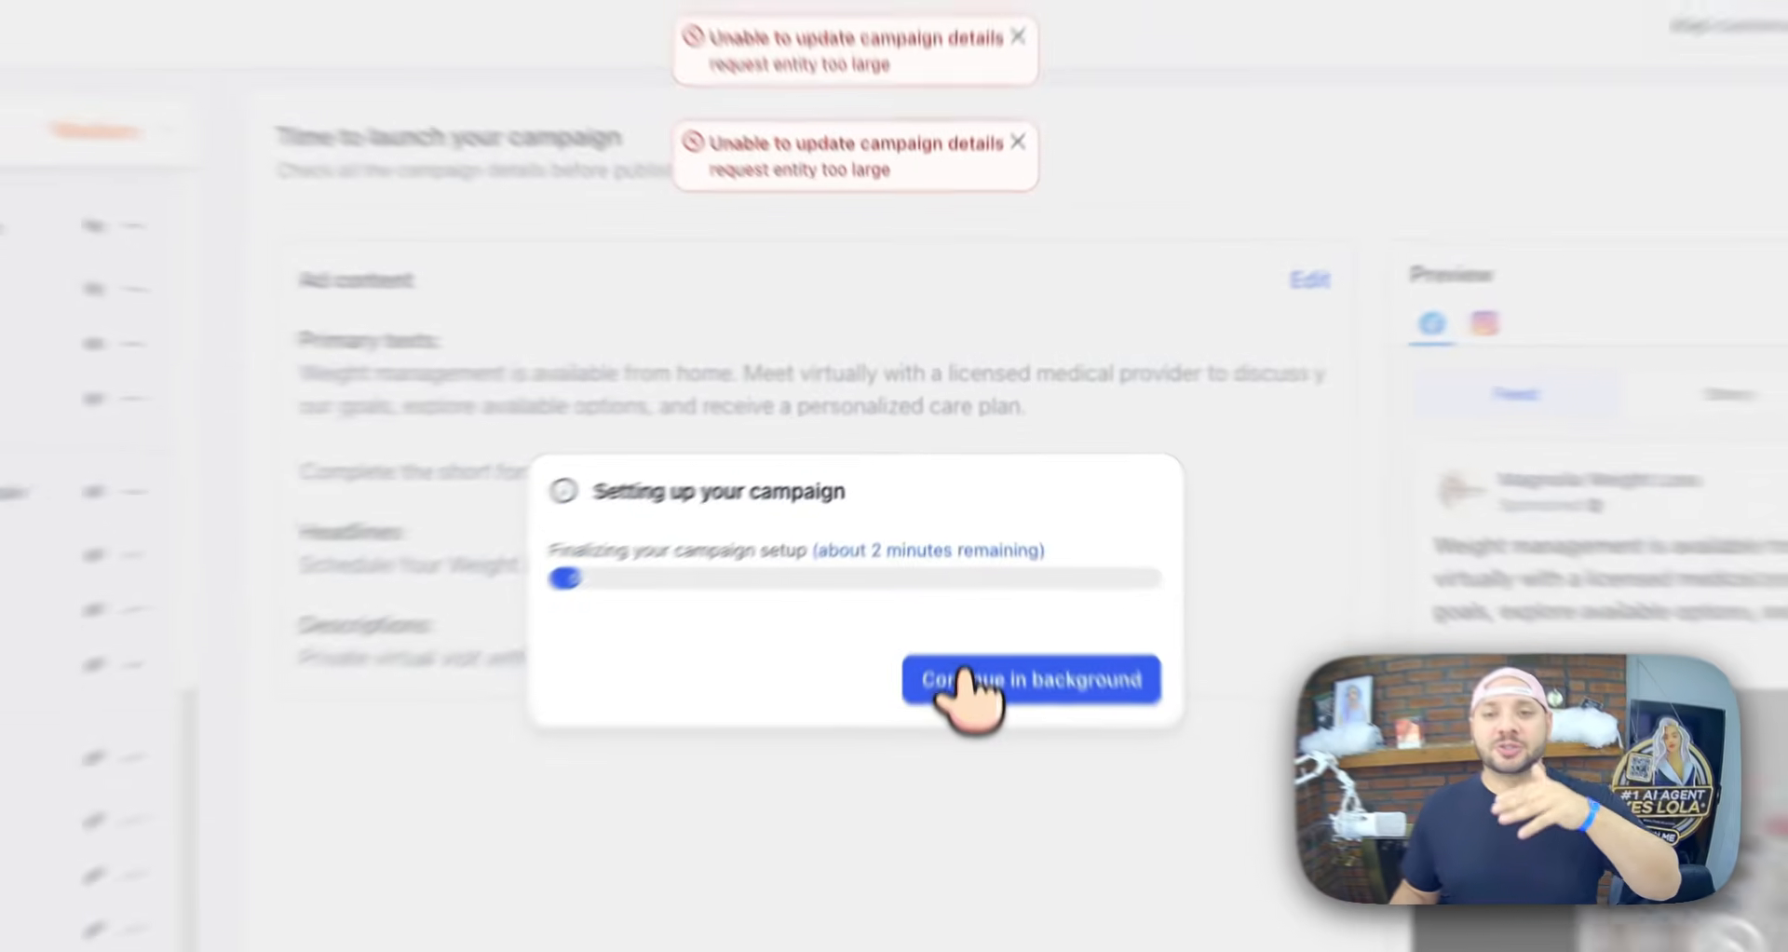
left_click(969, 564)
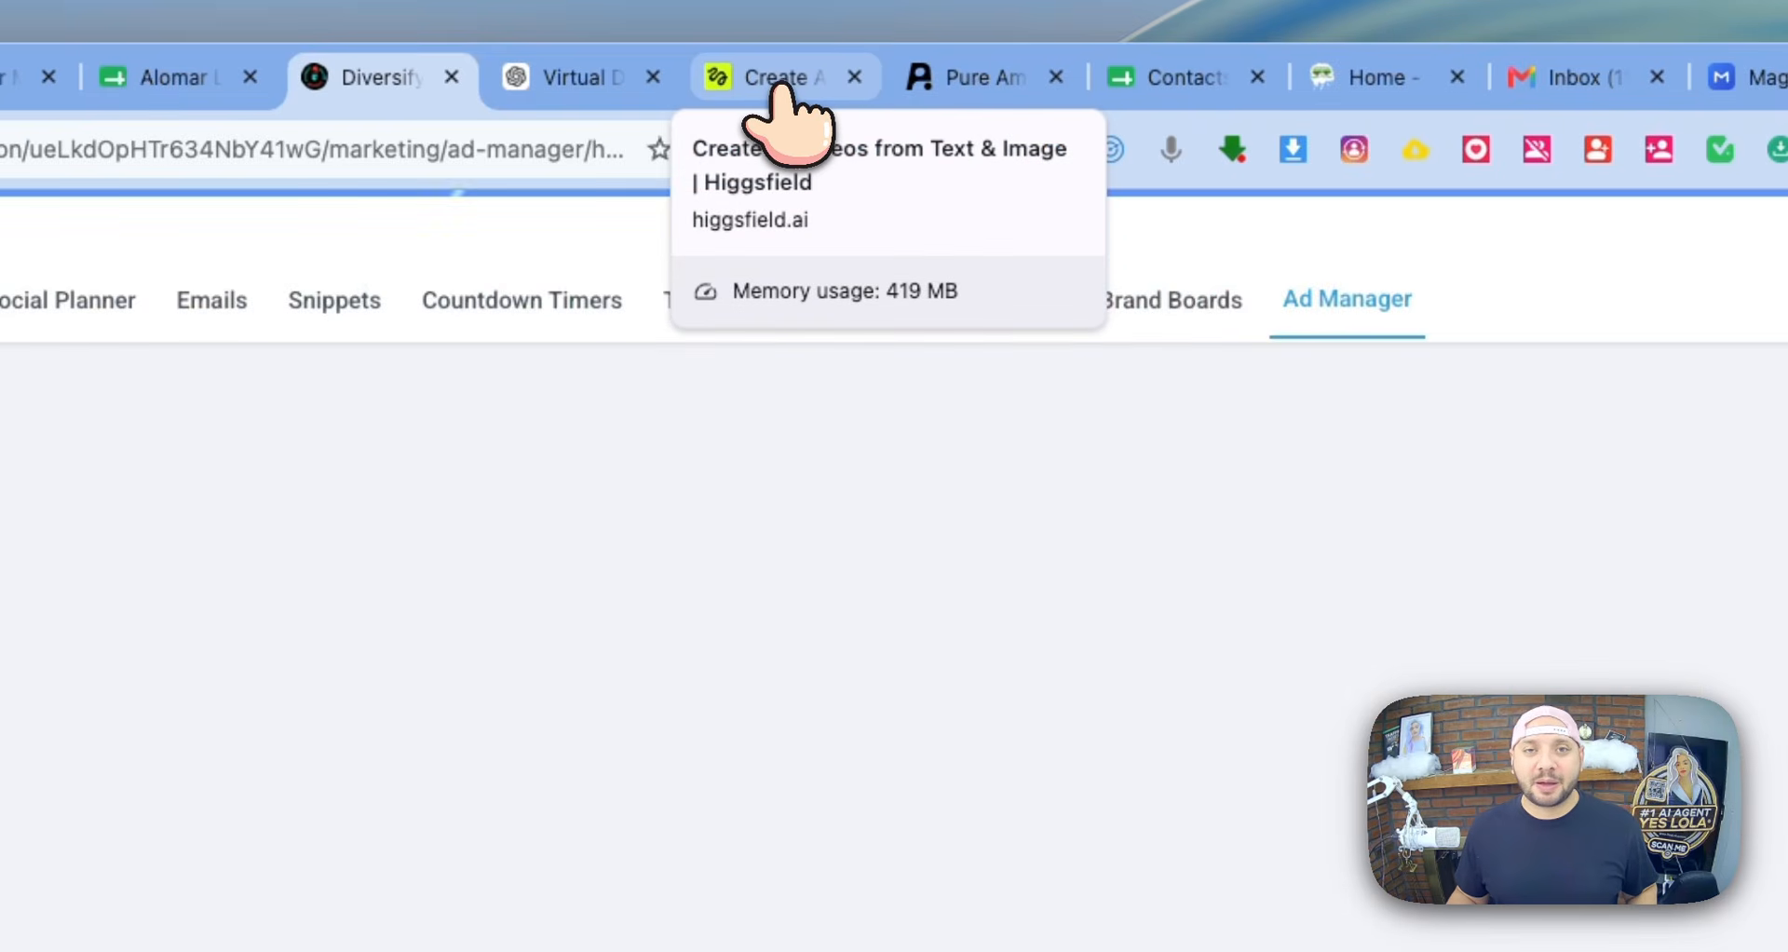
- Switch to Higgsfield and play the generated Consulta Virtual video, pausing it partway through
left_click(779, 84)
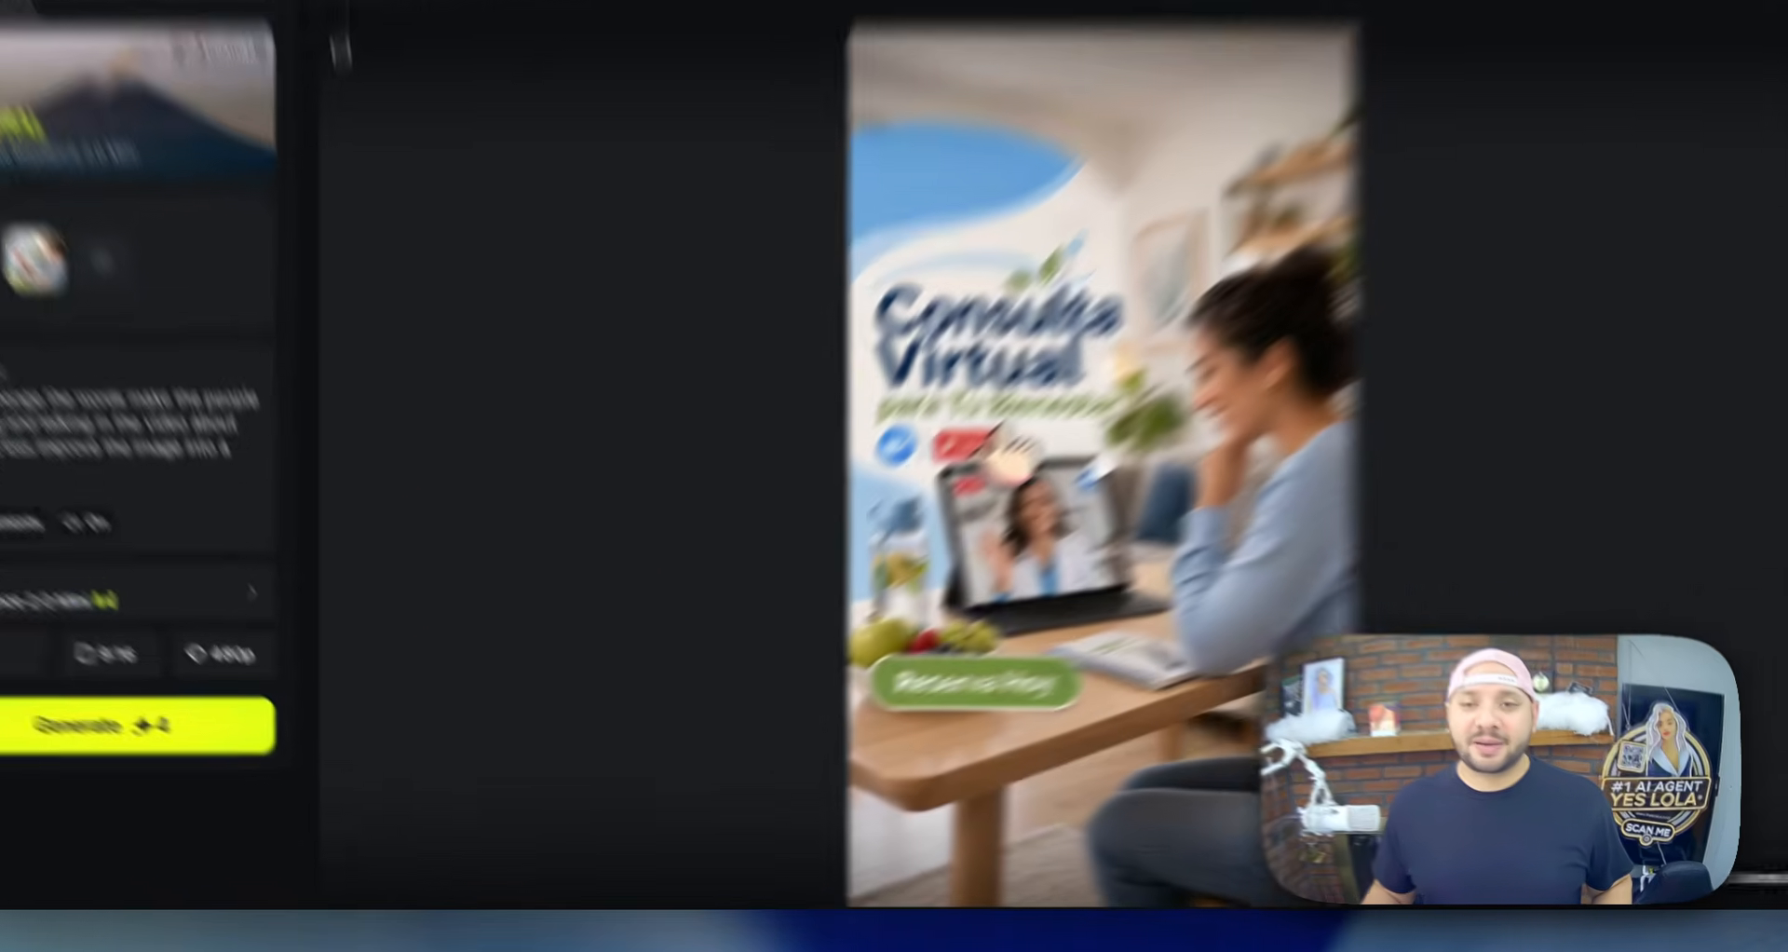
left_click(1004, 432)
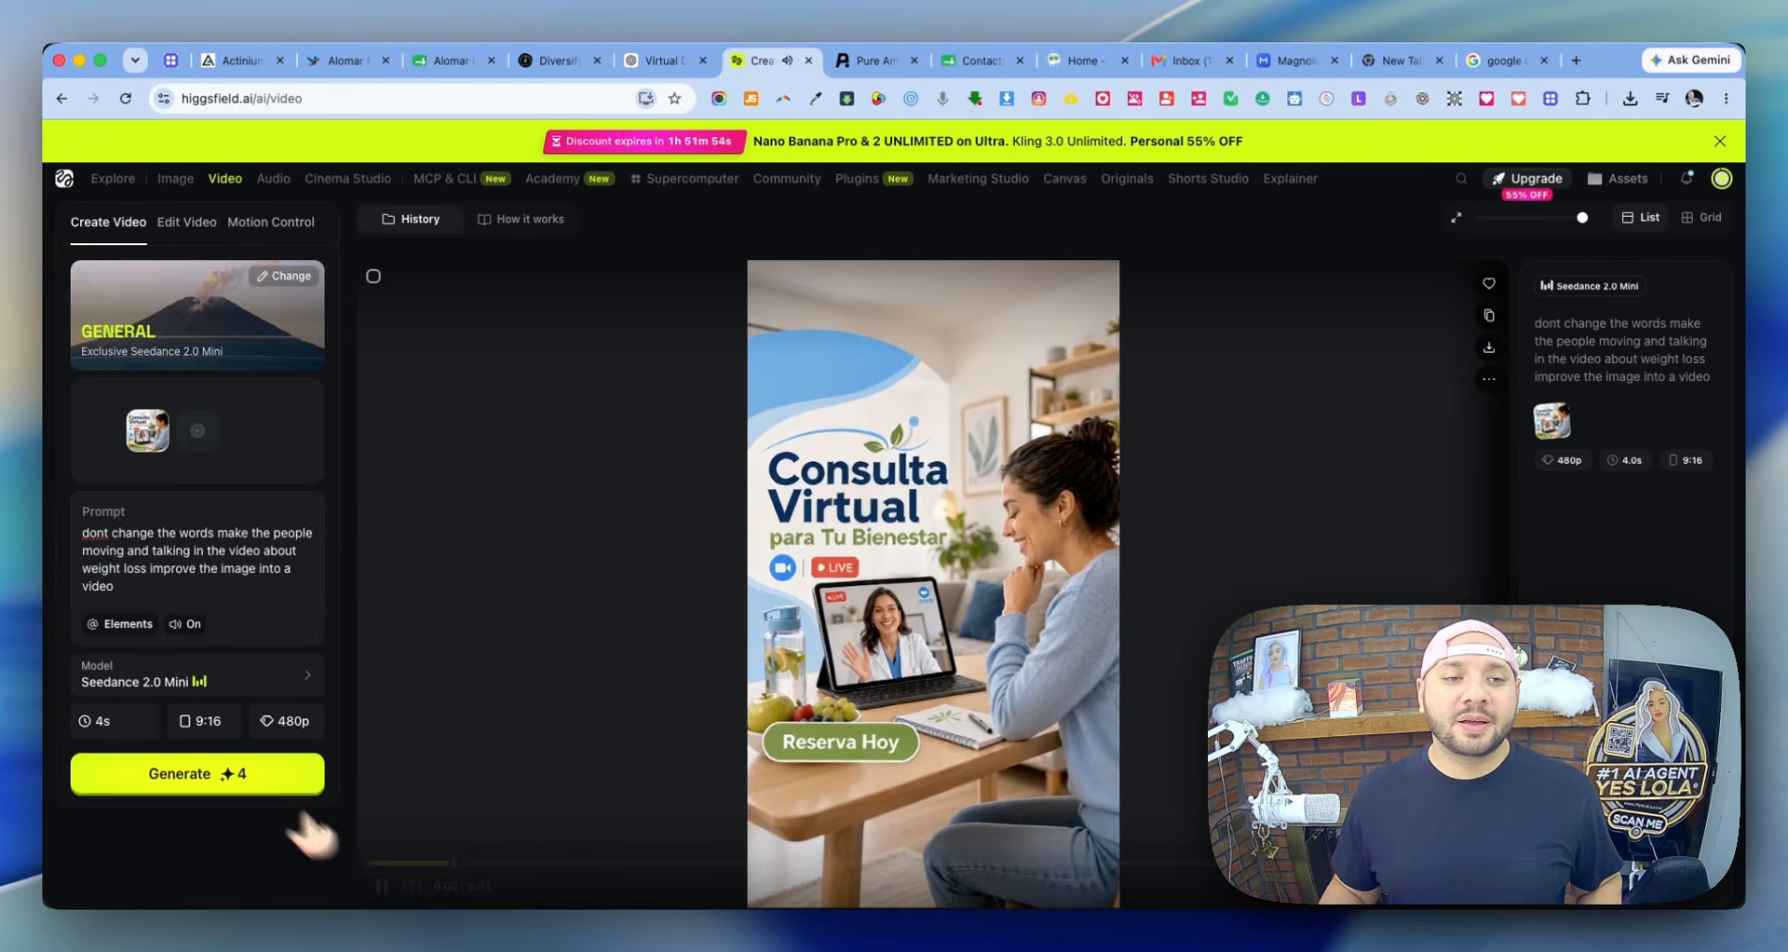
left_click(382, 885)
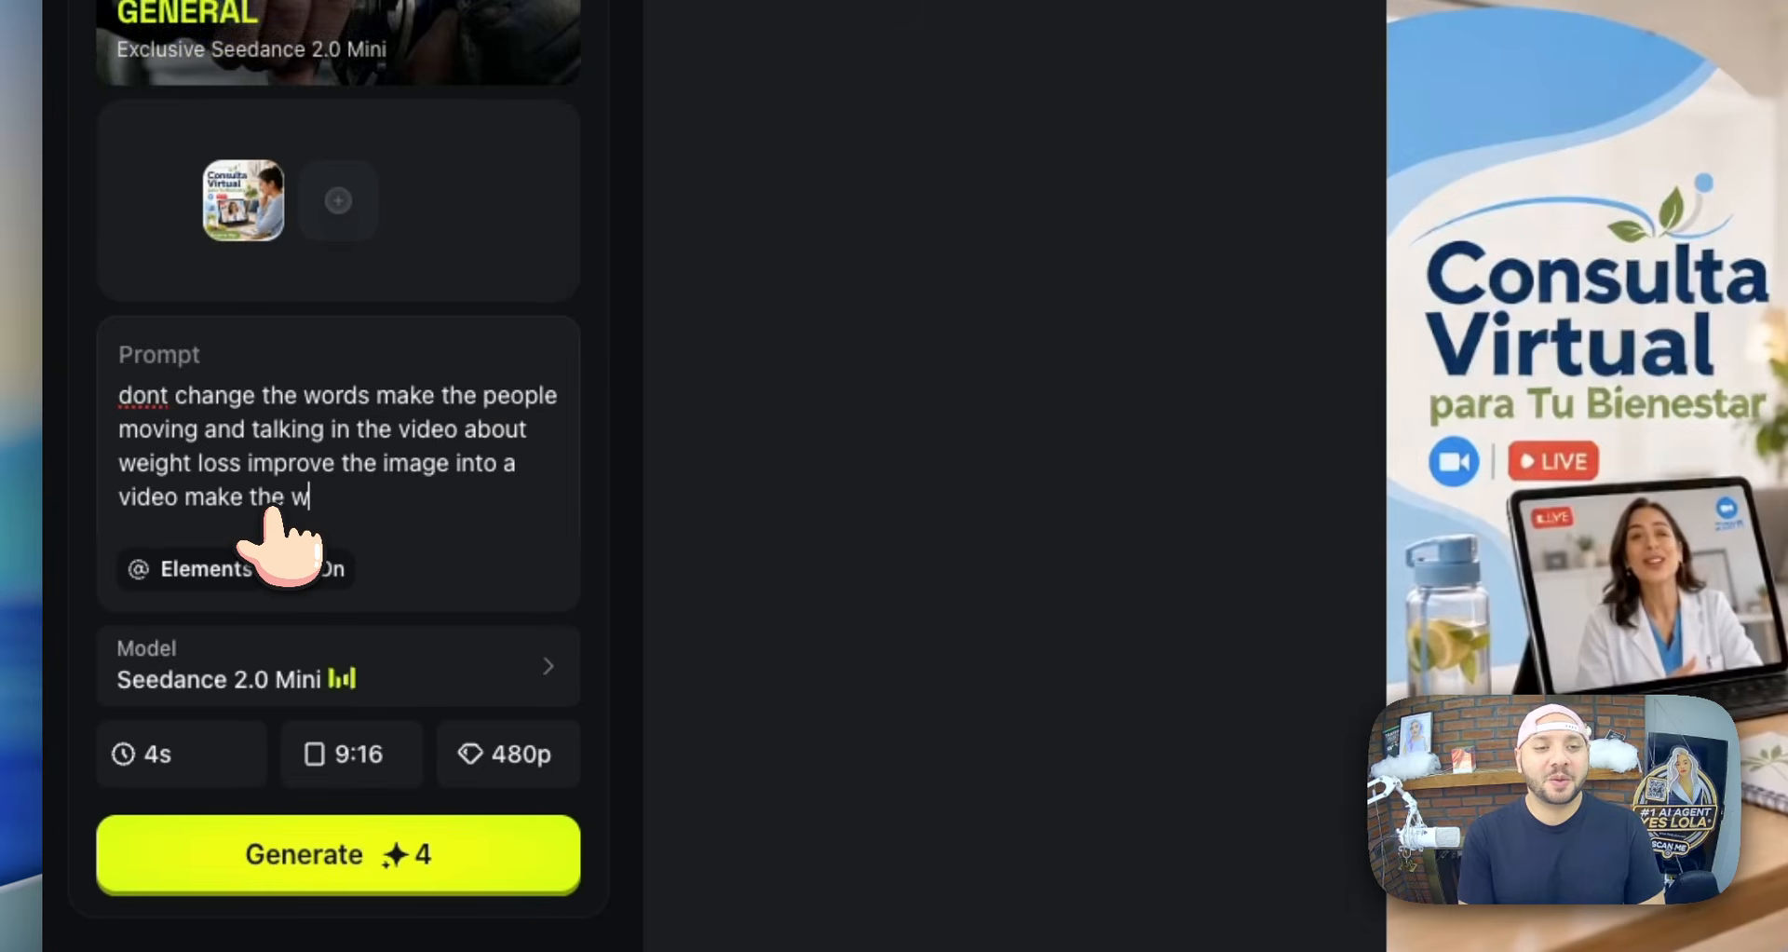
- Add "make the words in spanish" to the video prompt, set the aspect ratio to 16:9, and generate the video
type("ords in spanish")
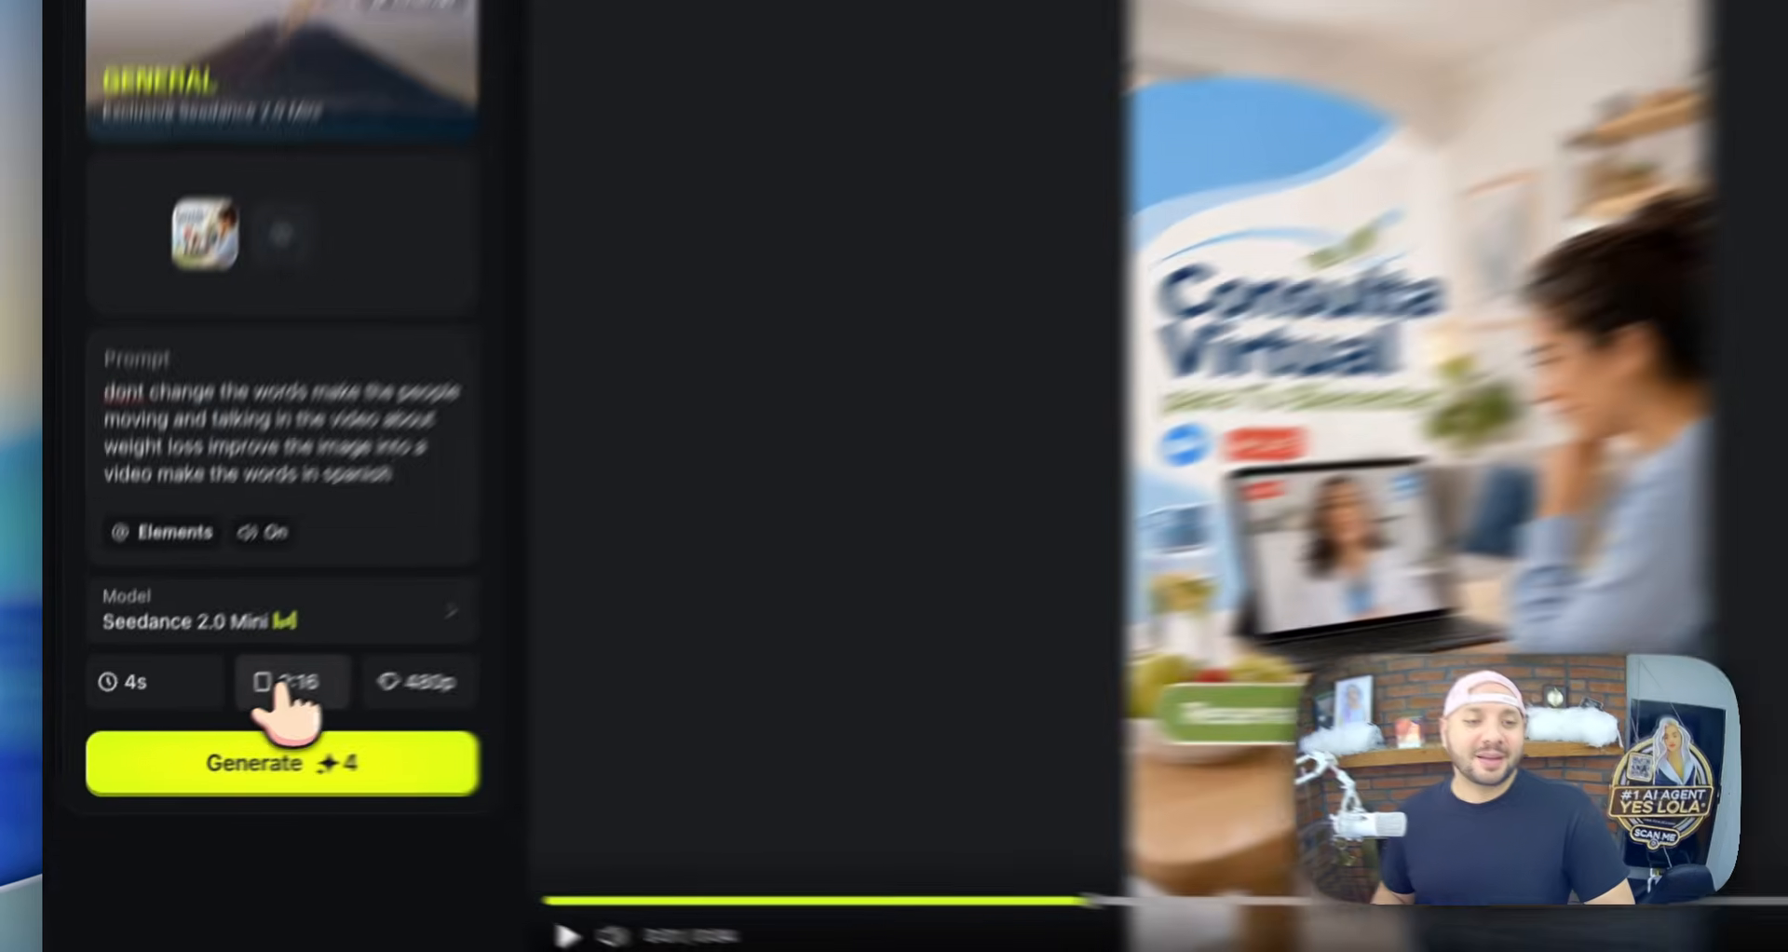
left_click(200, 721)
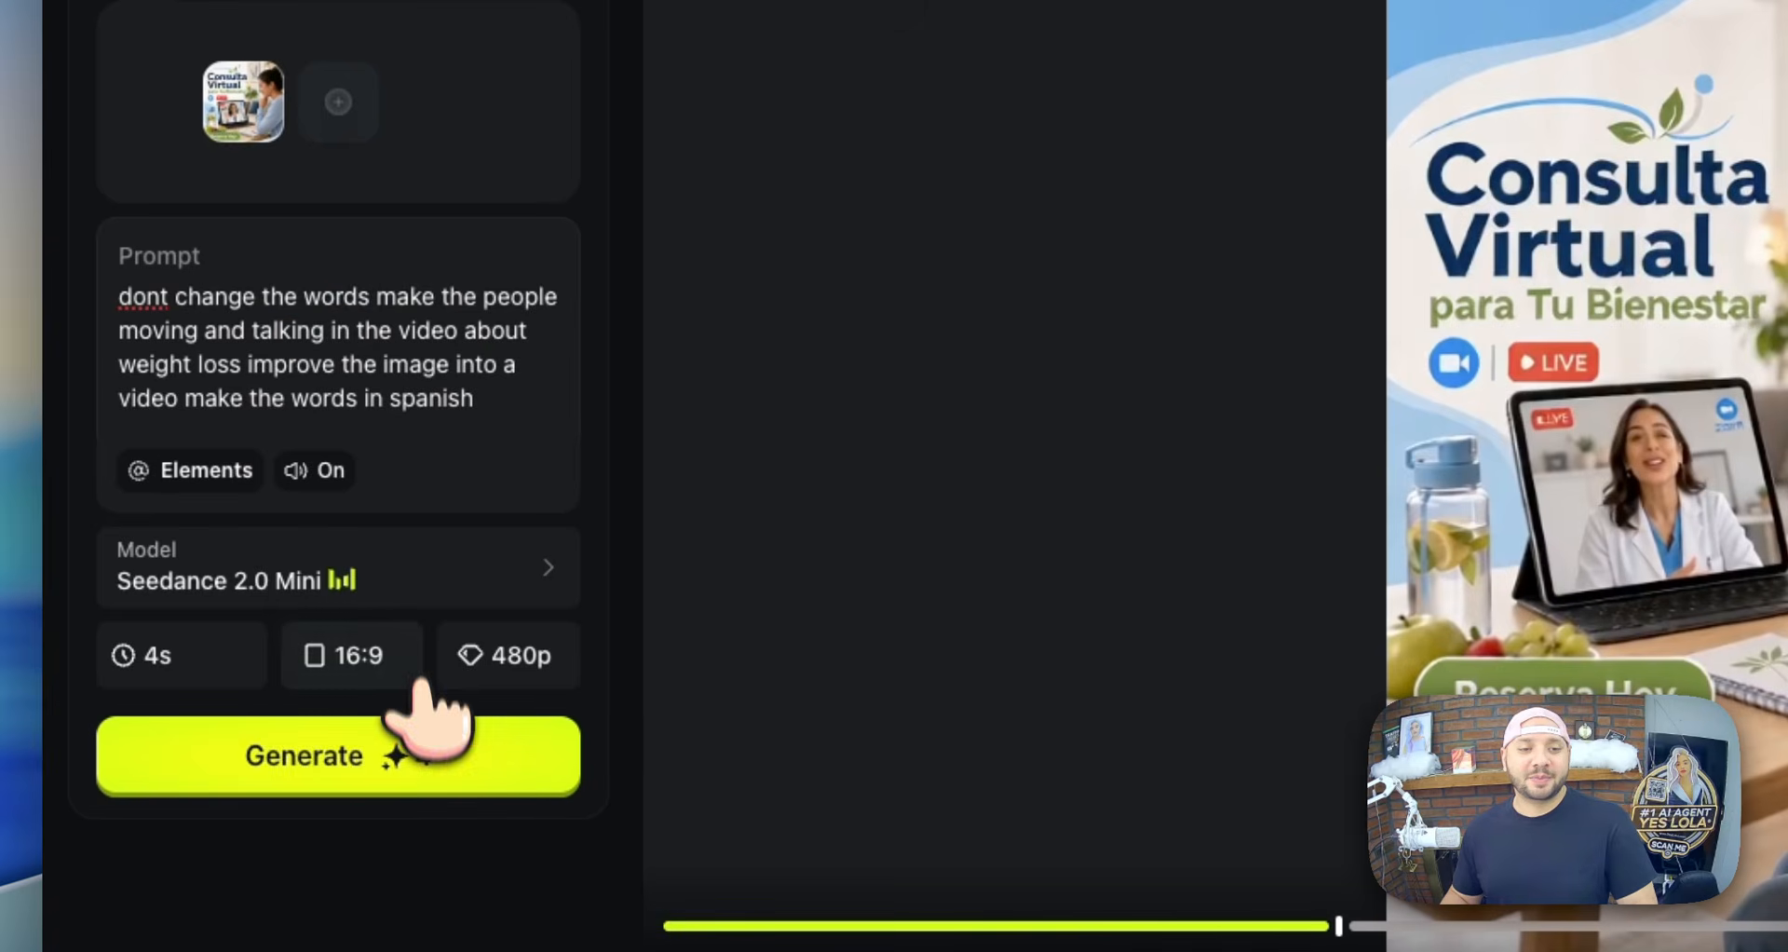
left_click(424, 754)
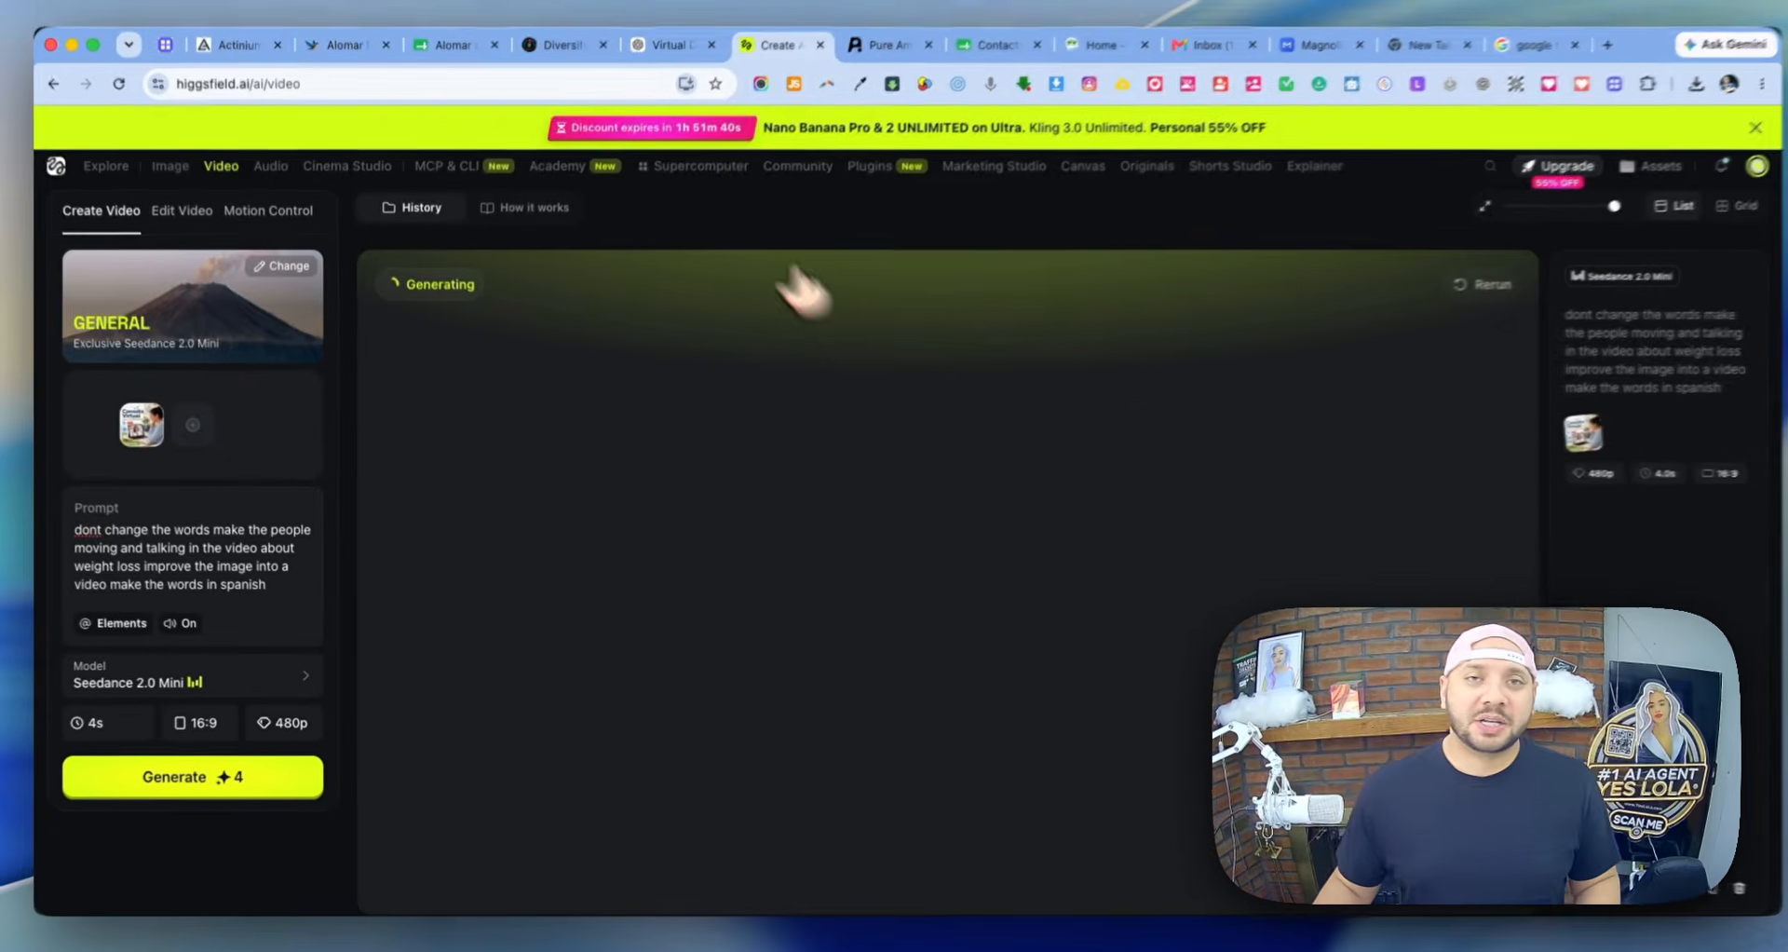
- Download the 9:16 Consulta Virtual video from the generation history
scroll(1171, 629, "down", 4)
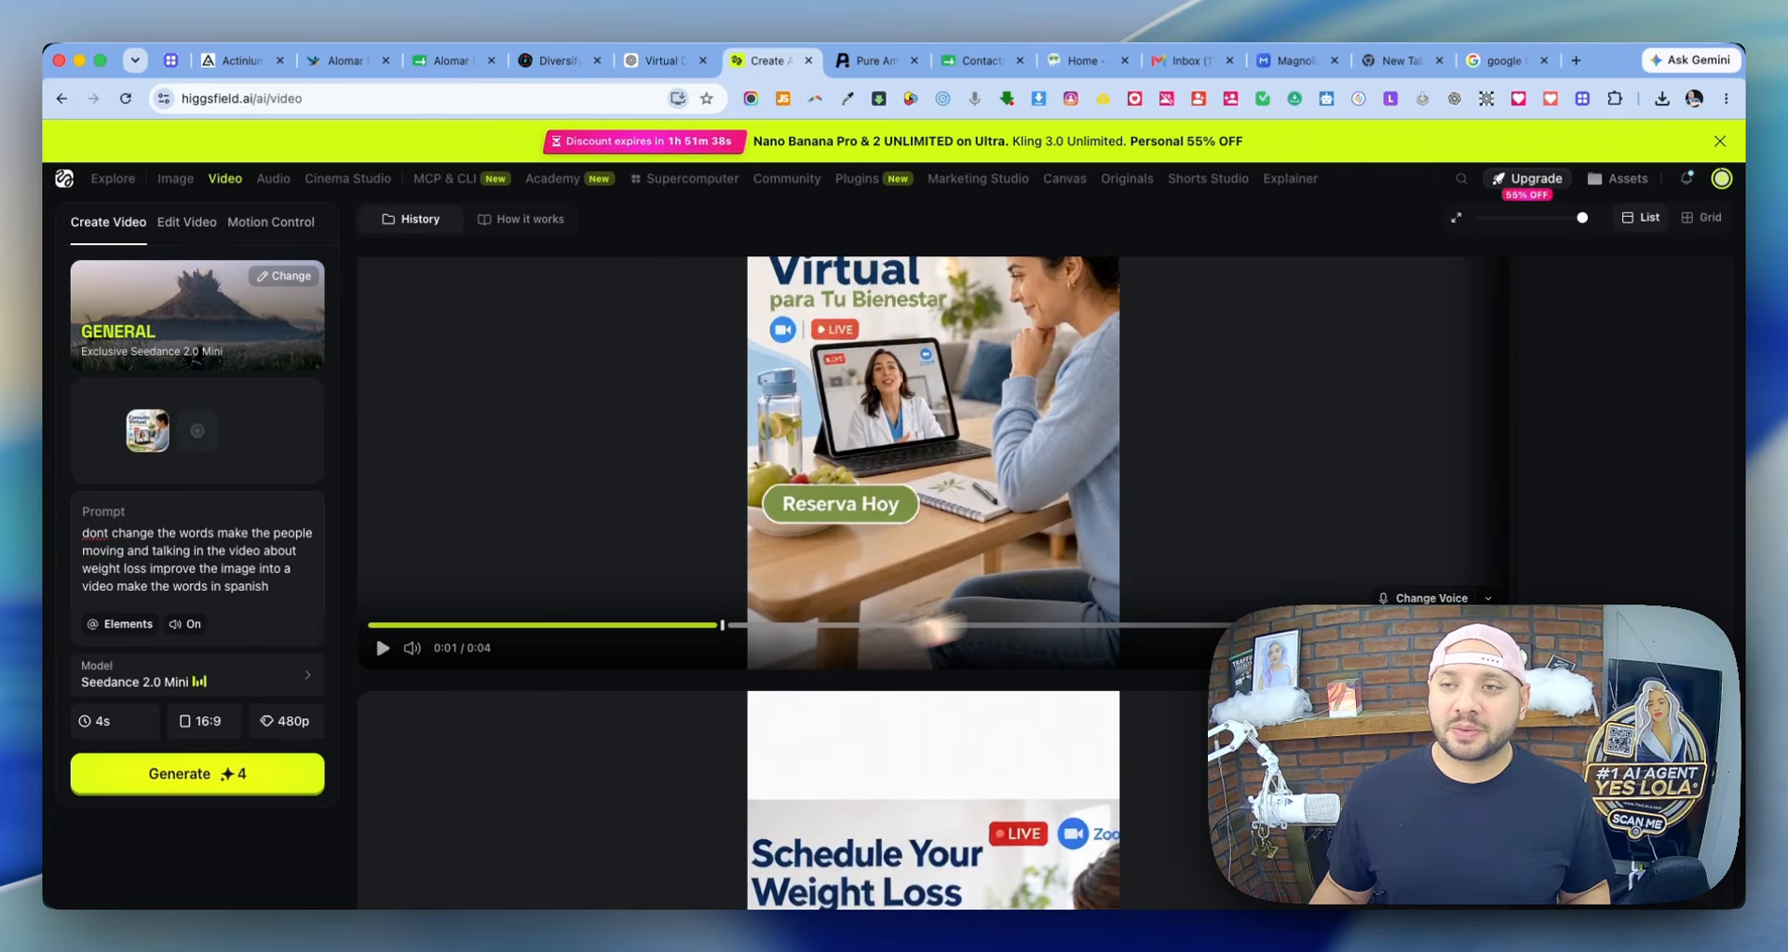
scroll(1336, 523, "up", 2)
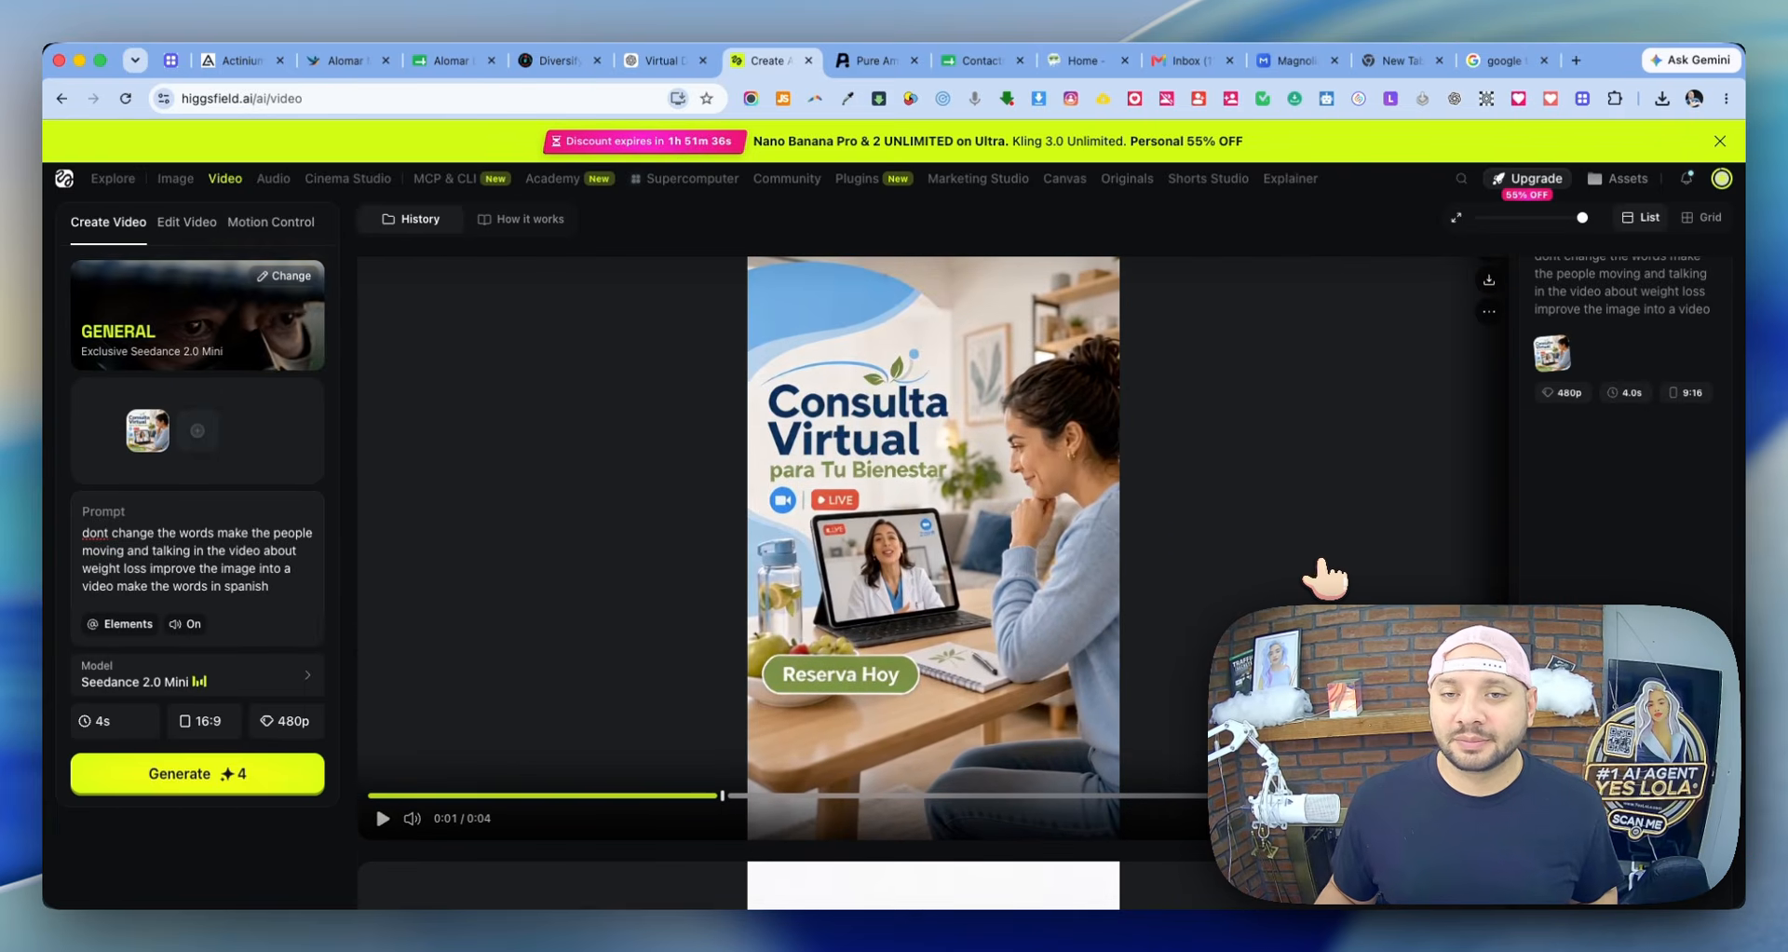
scroll(1324, 577, "up", 2)
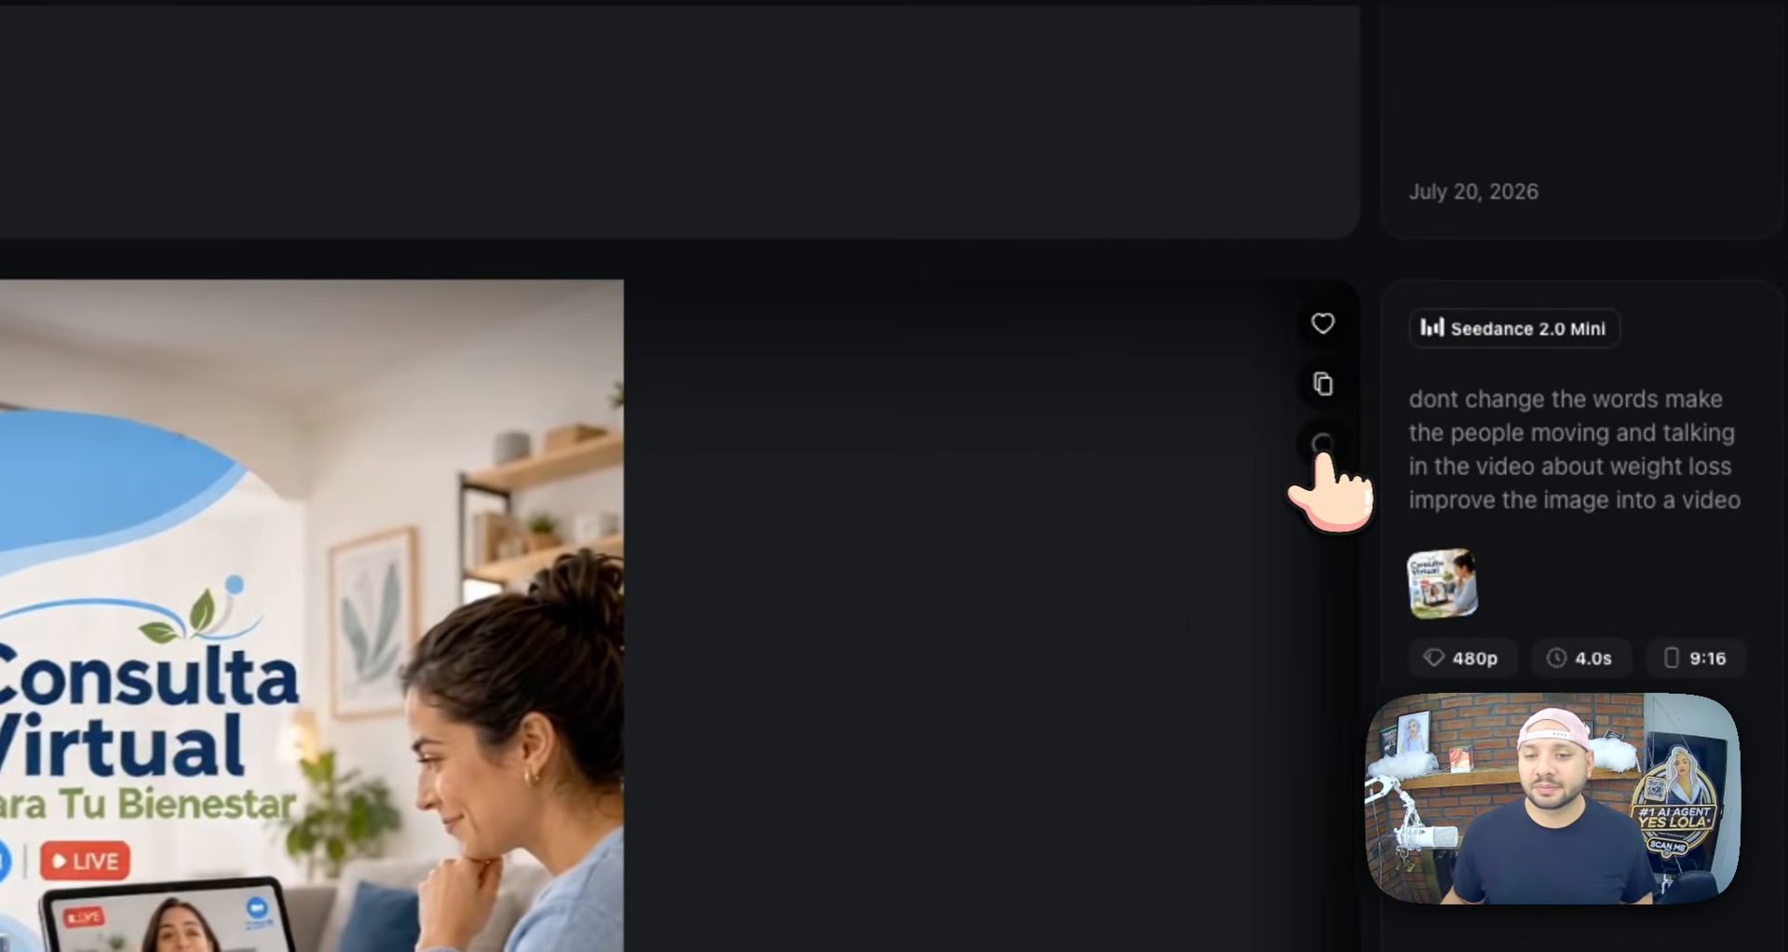
left_click(1489, 488)
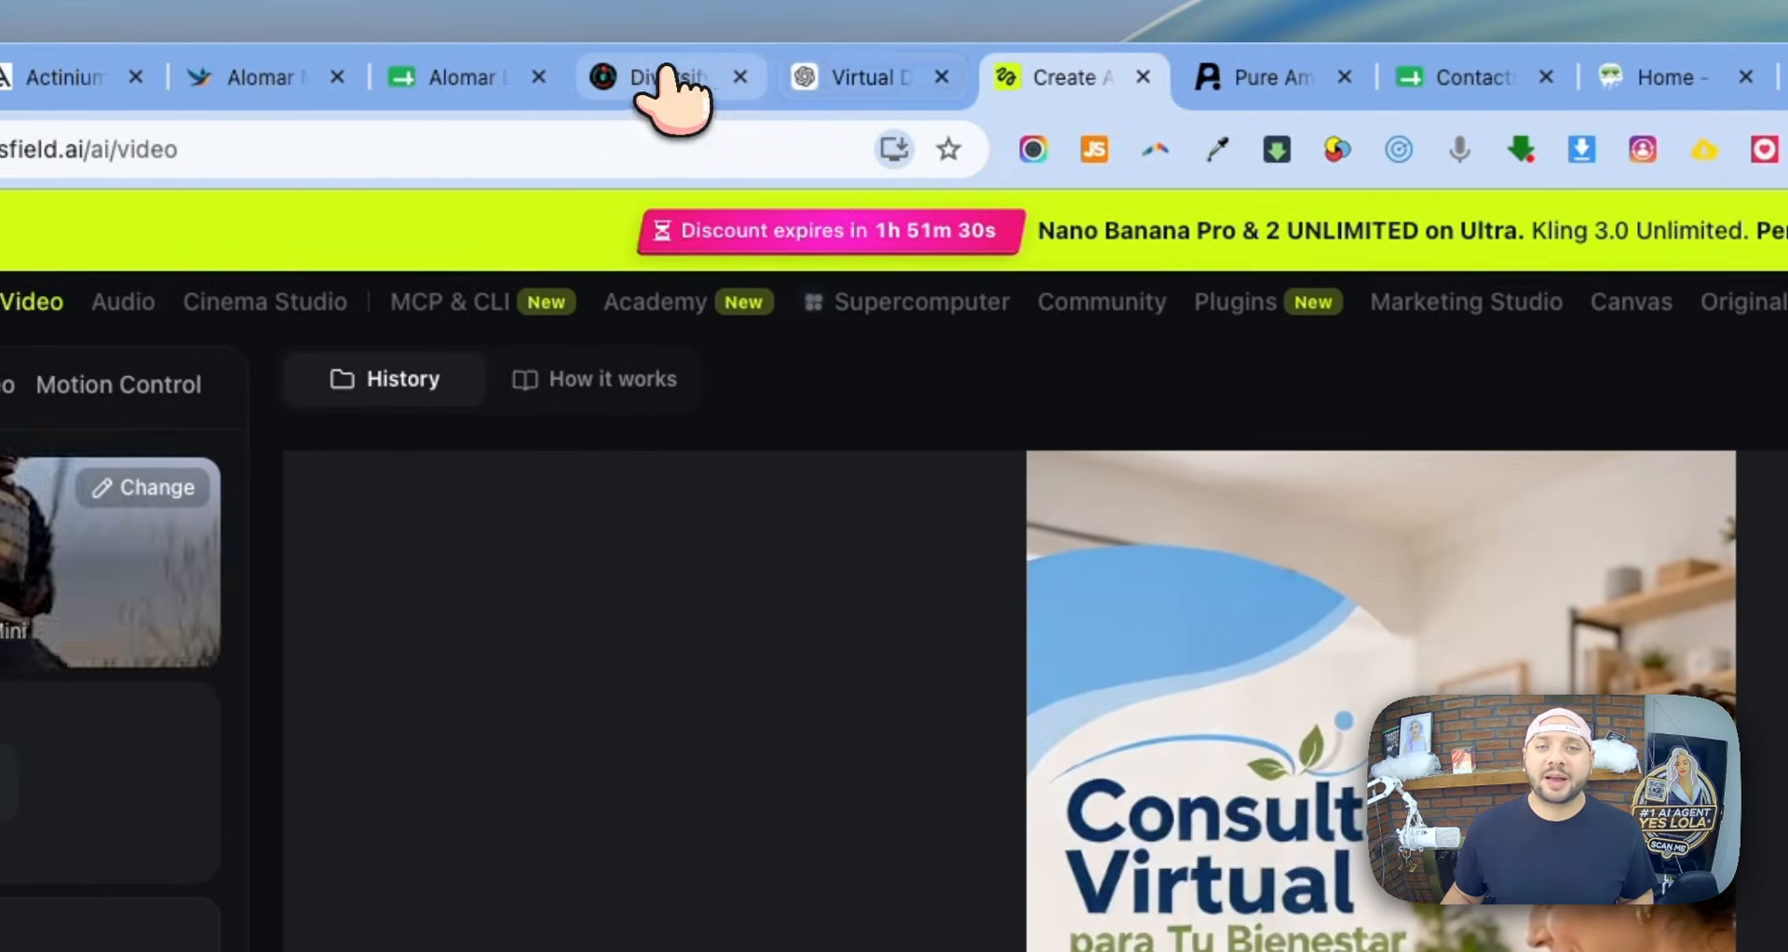
- Switch to the Ad Manager and filter the campaign list to the date range 07/17/2026 to 07/20/2026
left_click(667, 80)
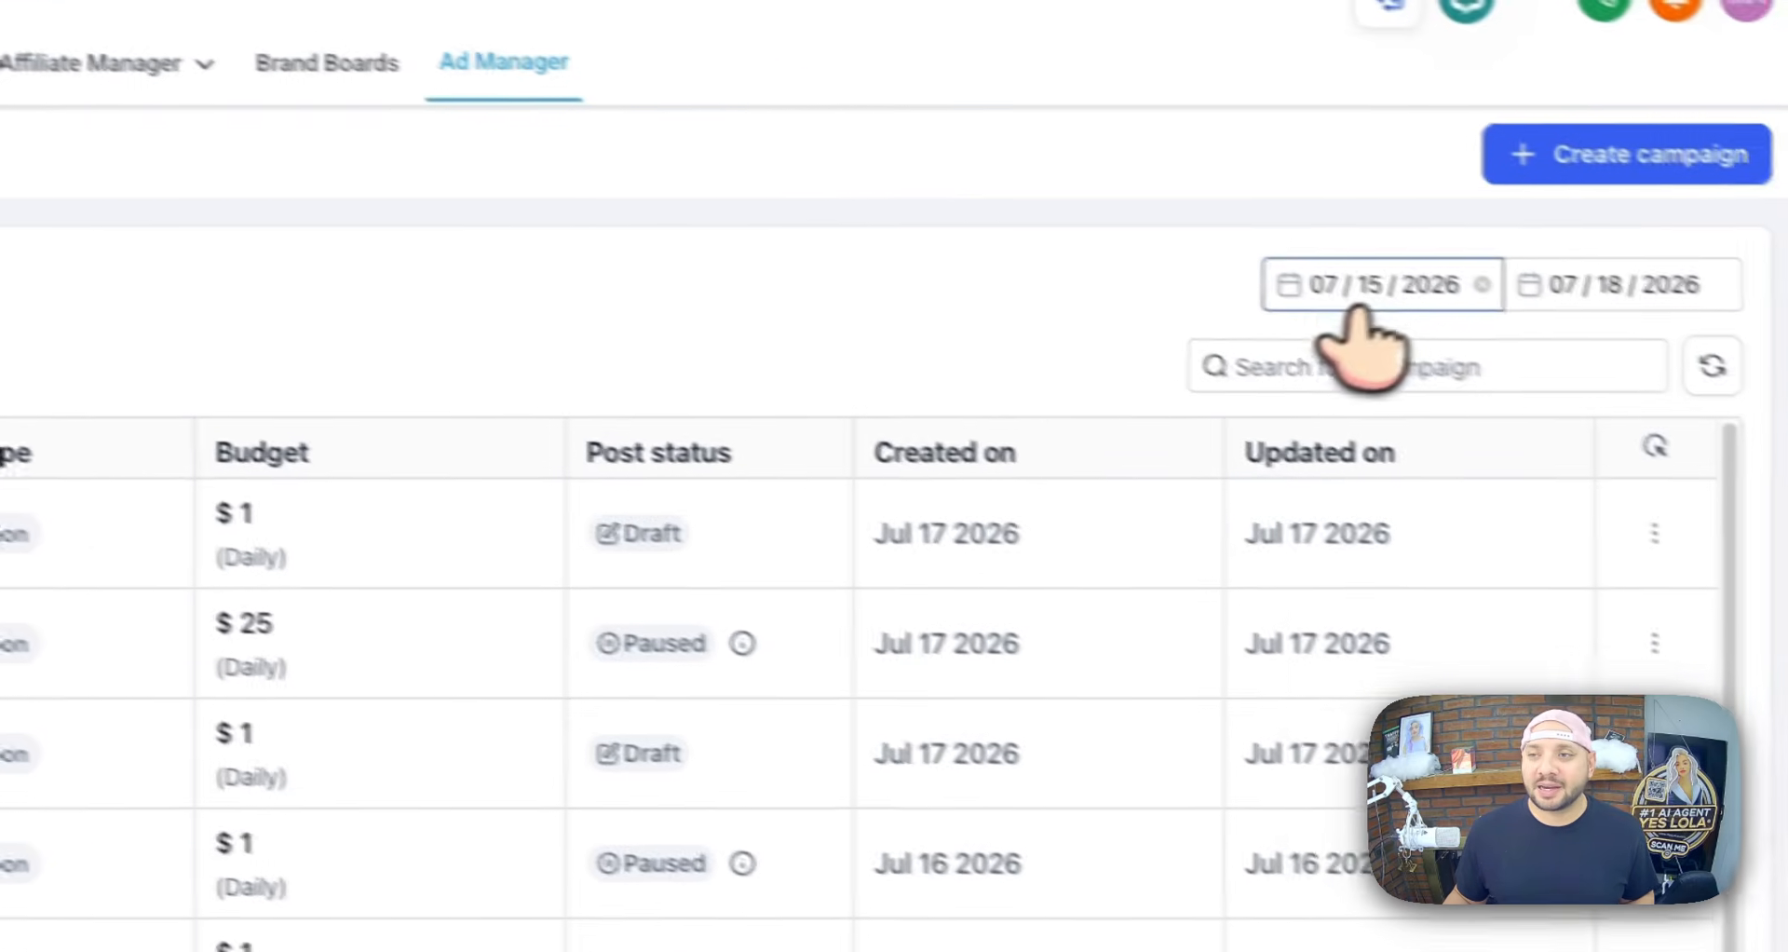
left_click(1341, 293)
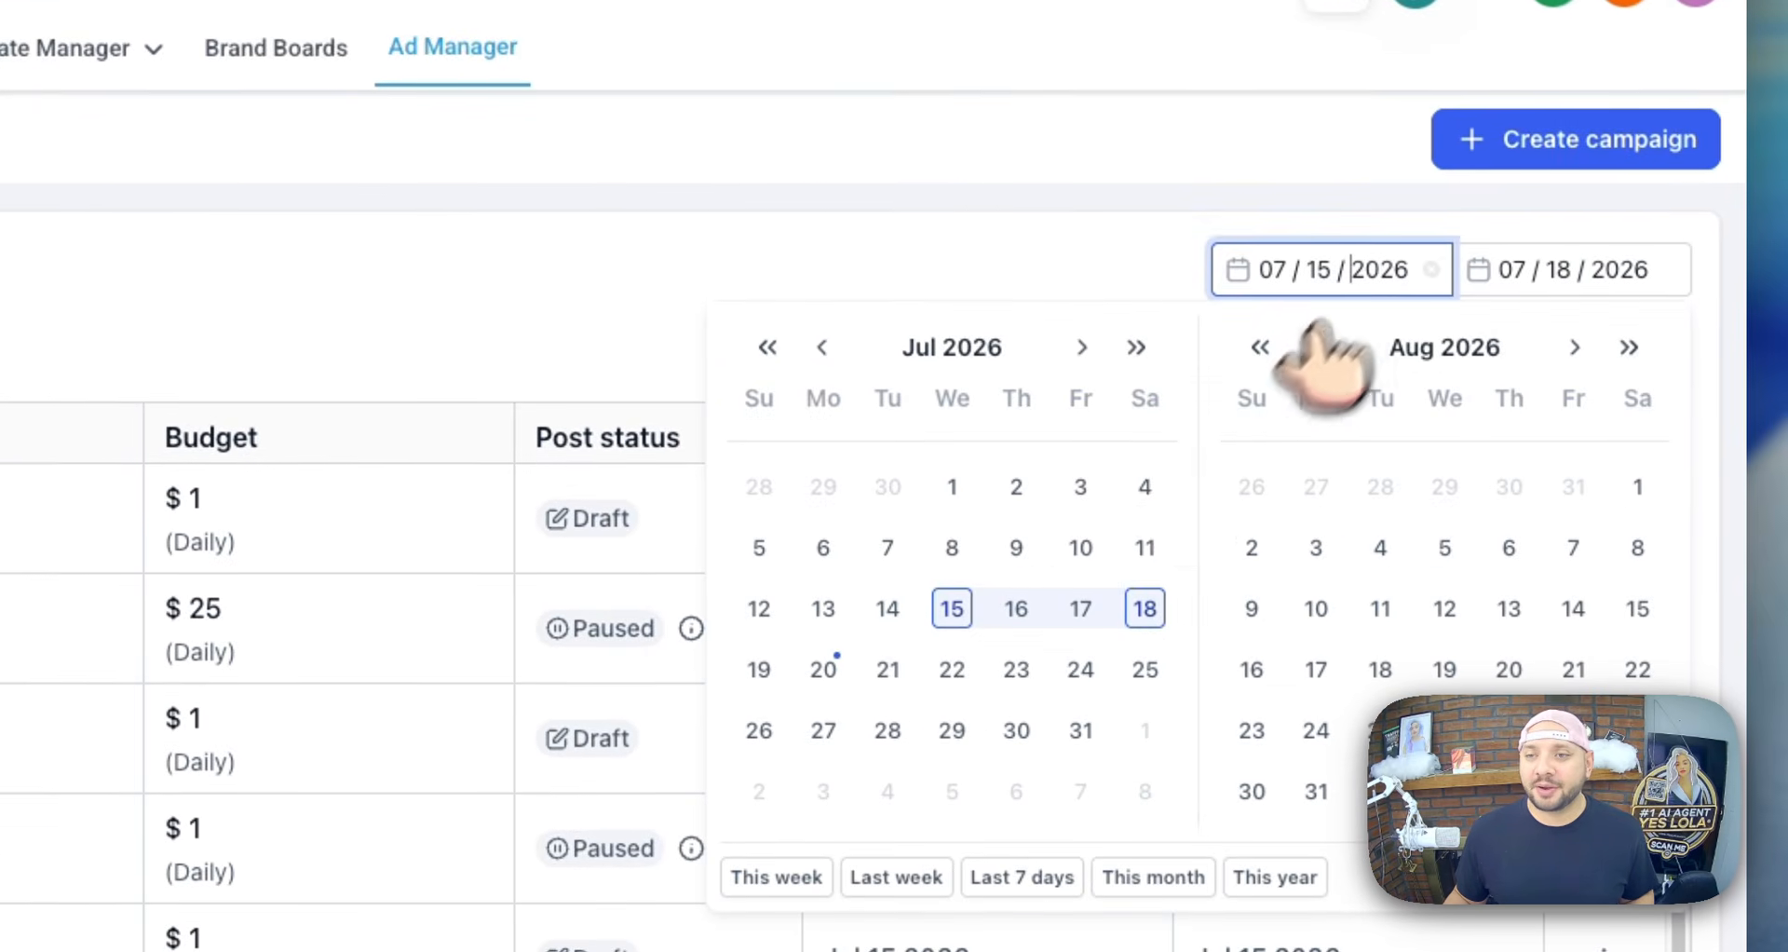
left_click(759, 669)
left_click(823, 669)
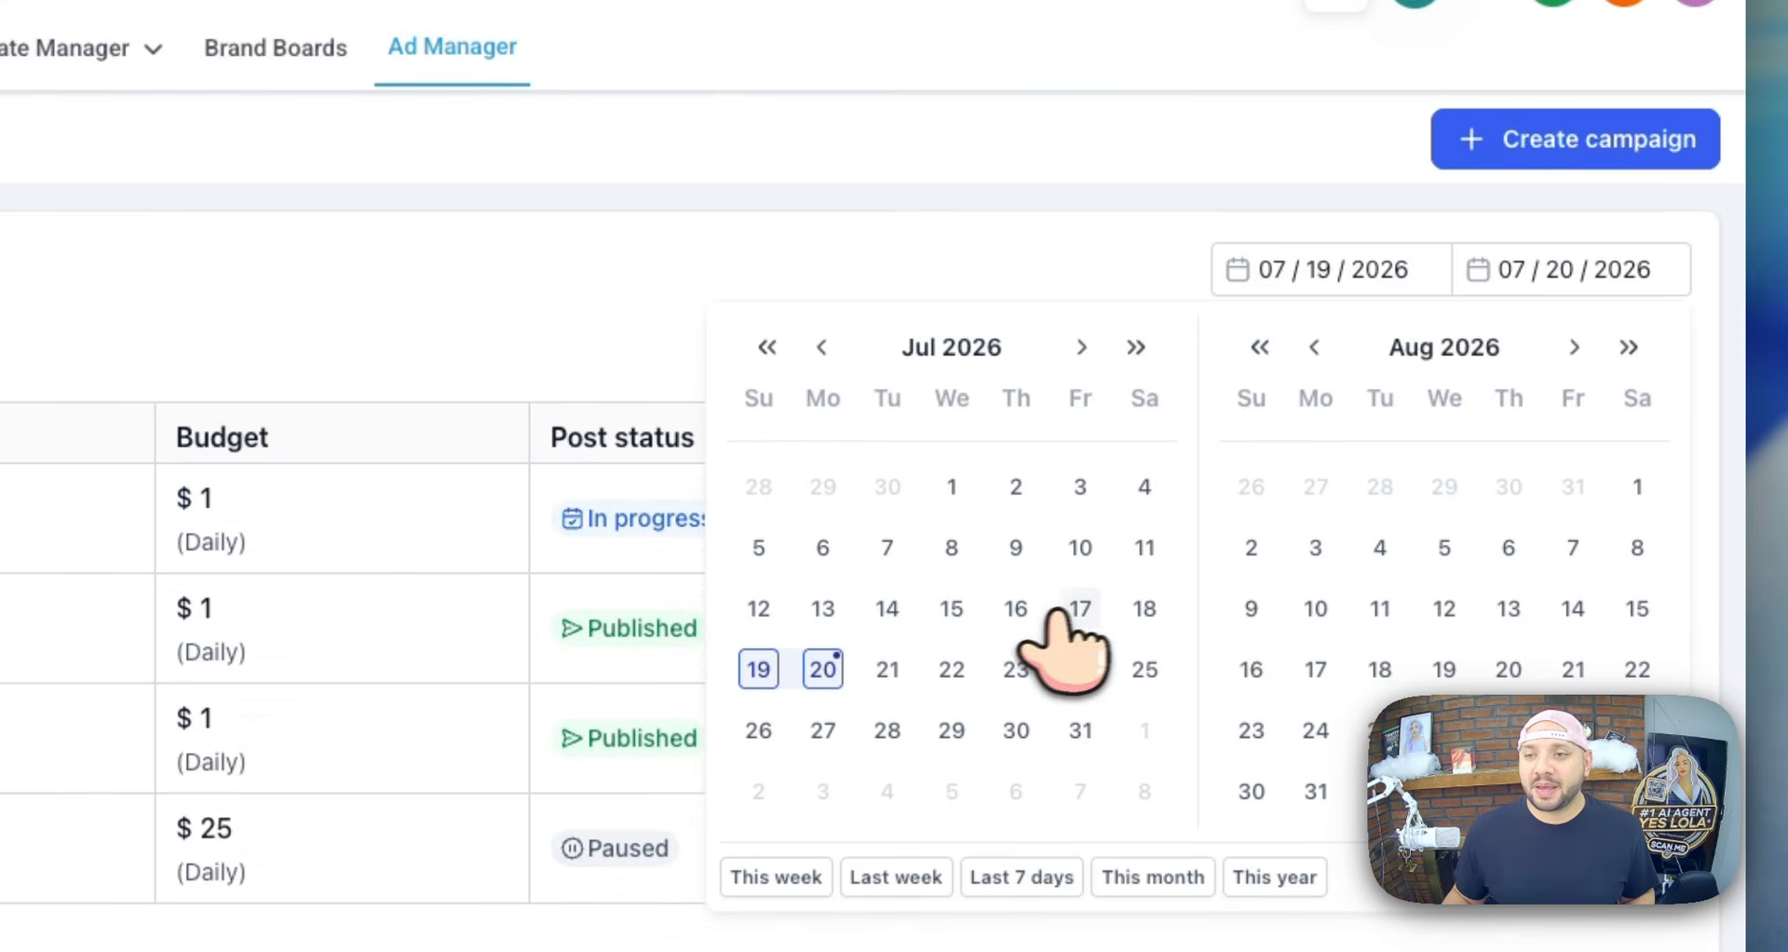
left_click(1080, 608)
left_click(823, 669)
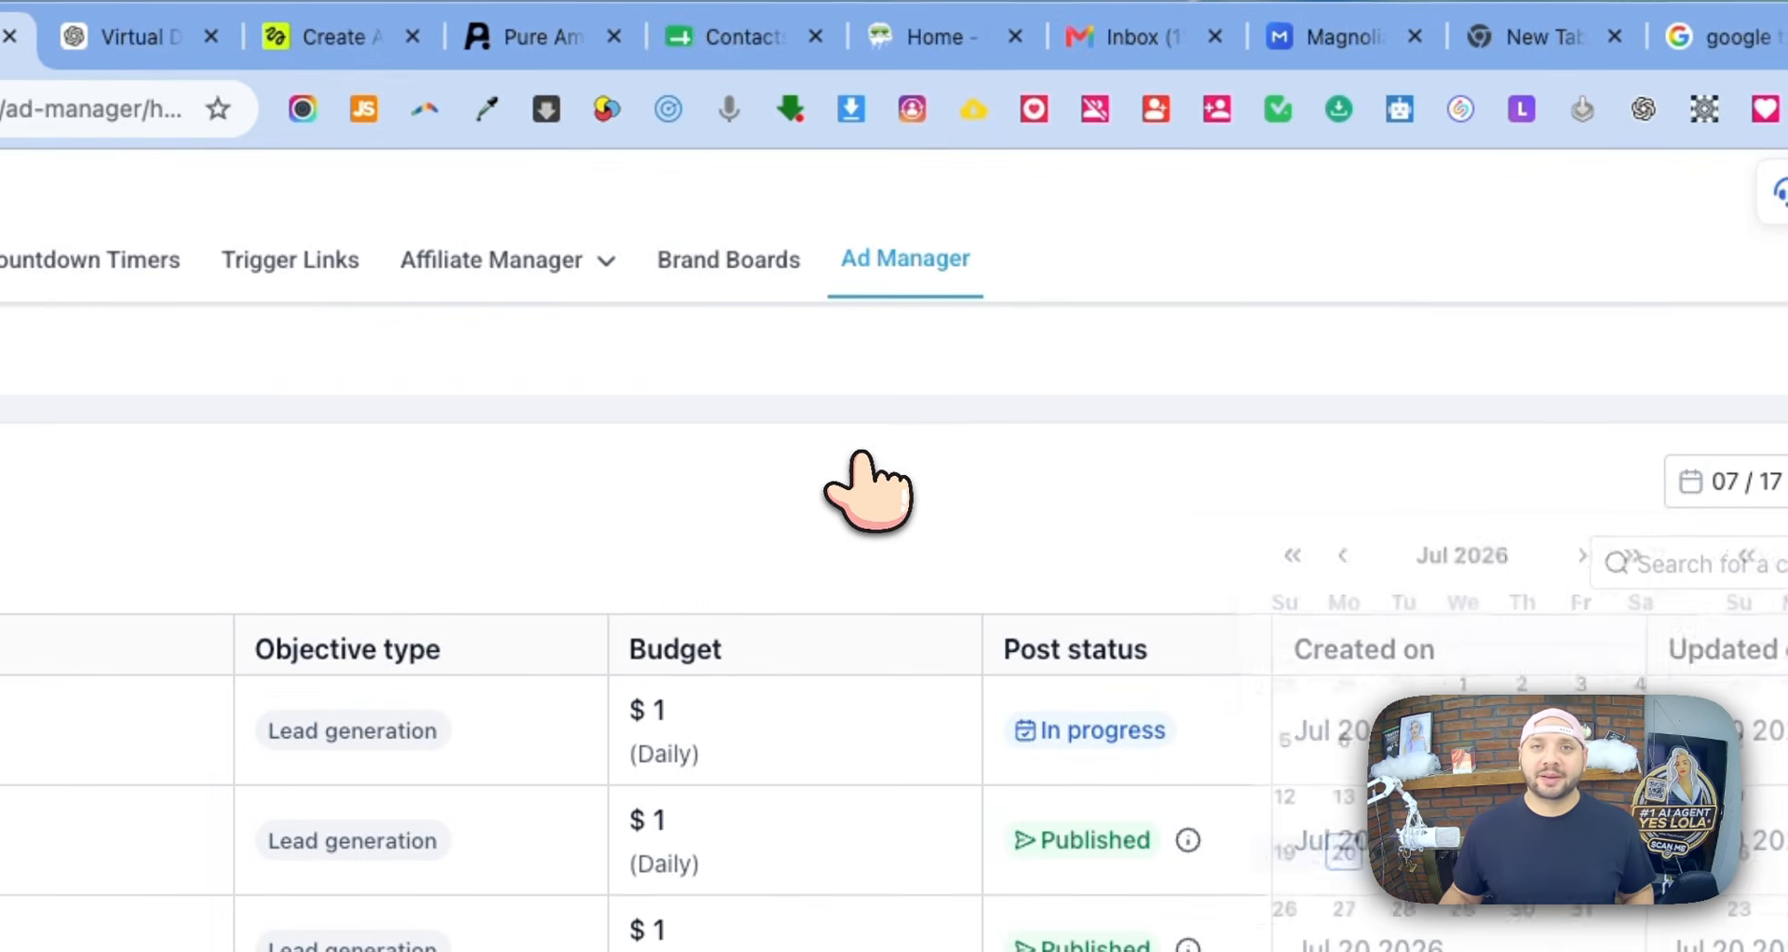